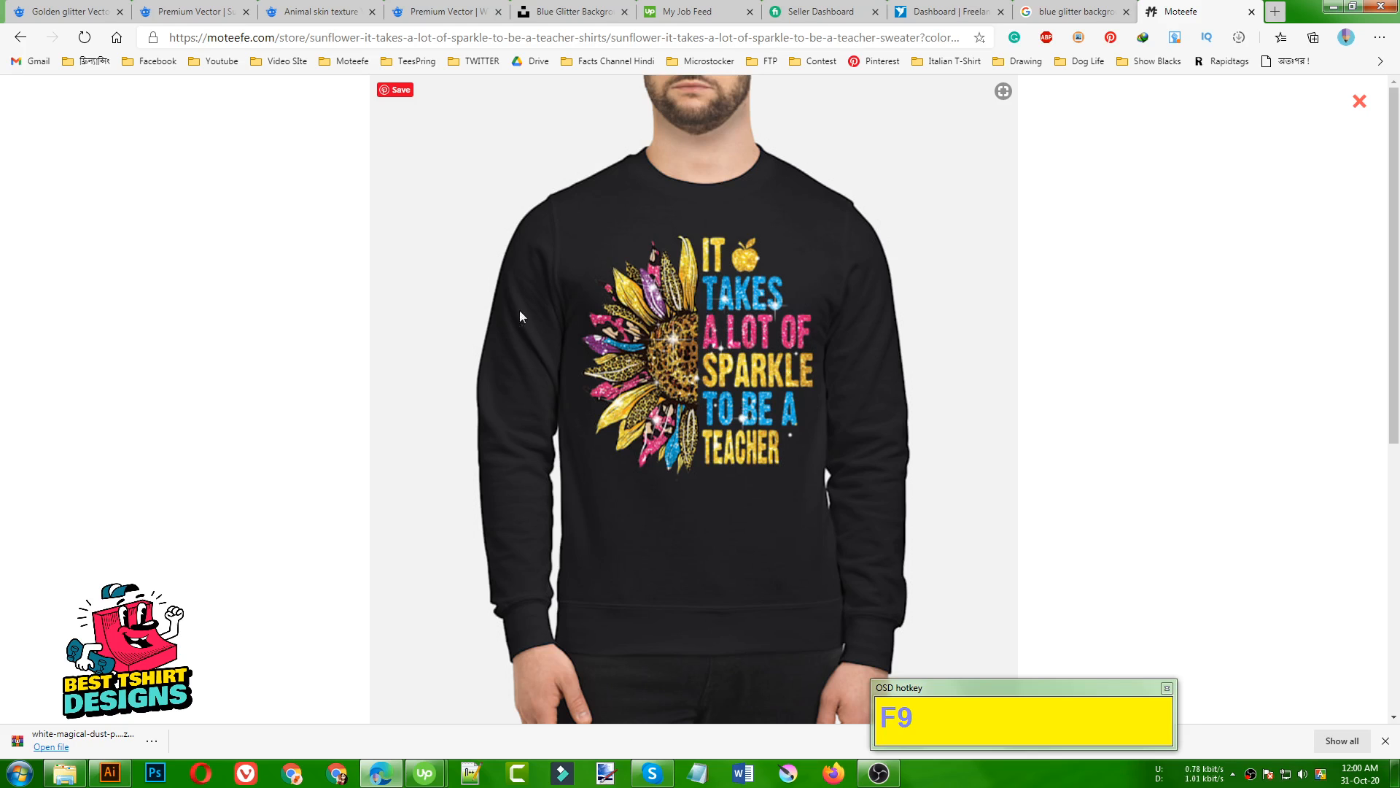
Step: Review the white magical dust particles vector and the leopard fur seamless pattern among the Freepik resources
{"action": "left_click", "coordinate": [441, 12]}
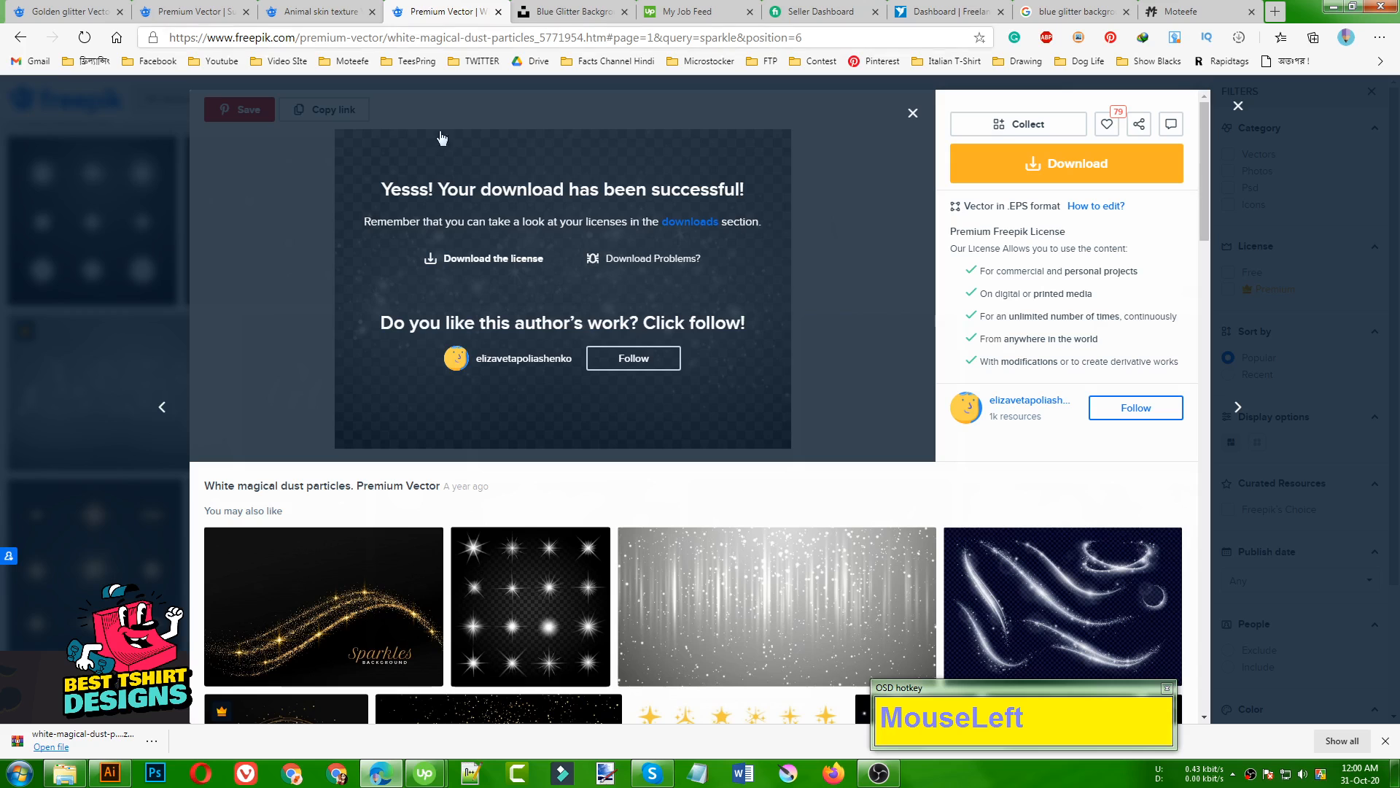
{"action": "left_click", "coordinate": [912, 115]}
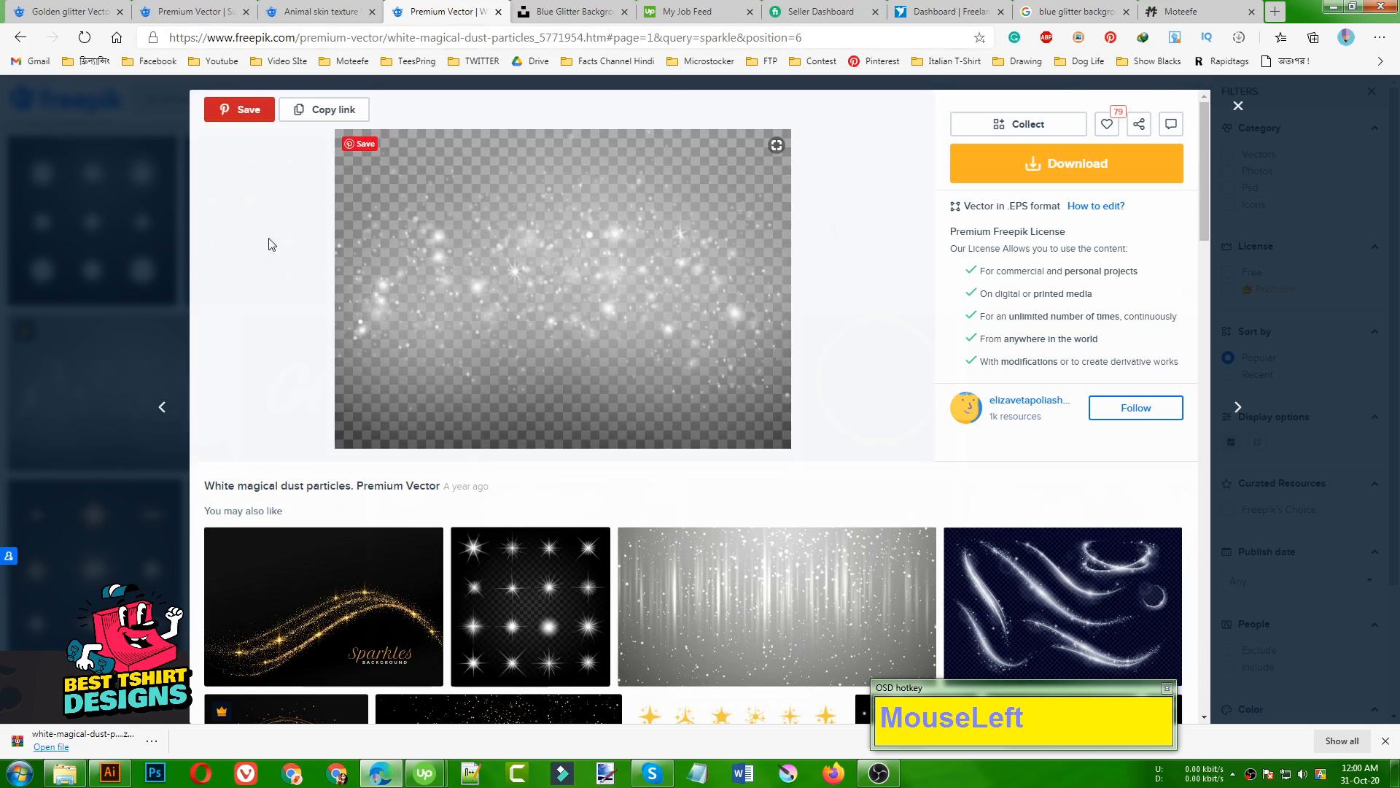
{"action": "left_click", "coordinate": [321, 12]}
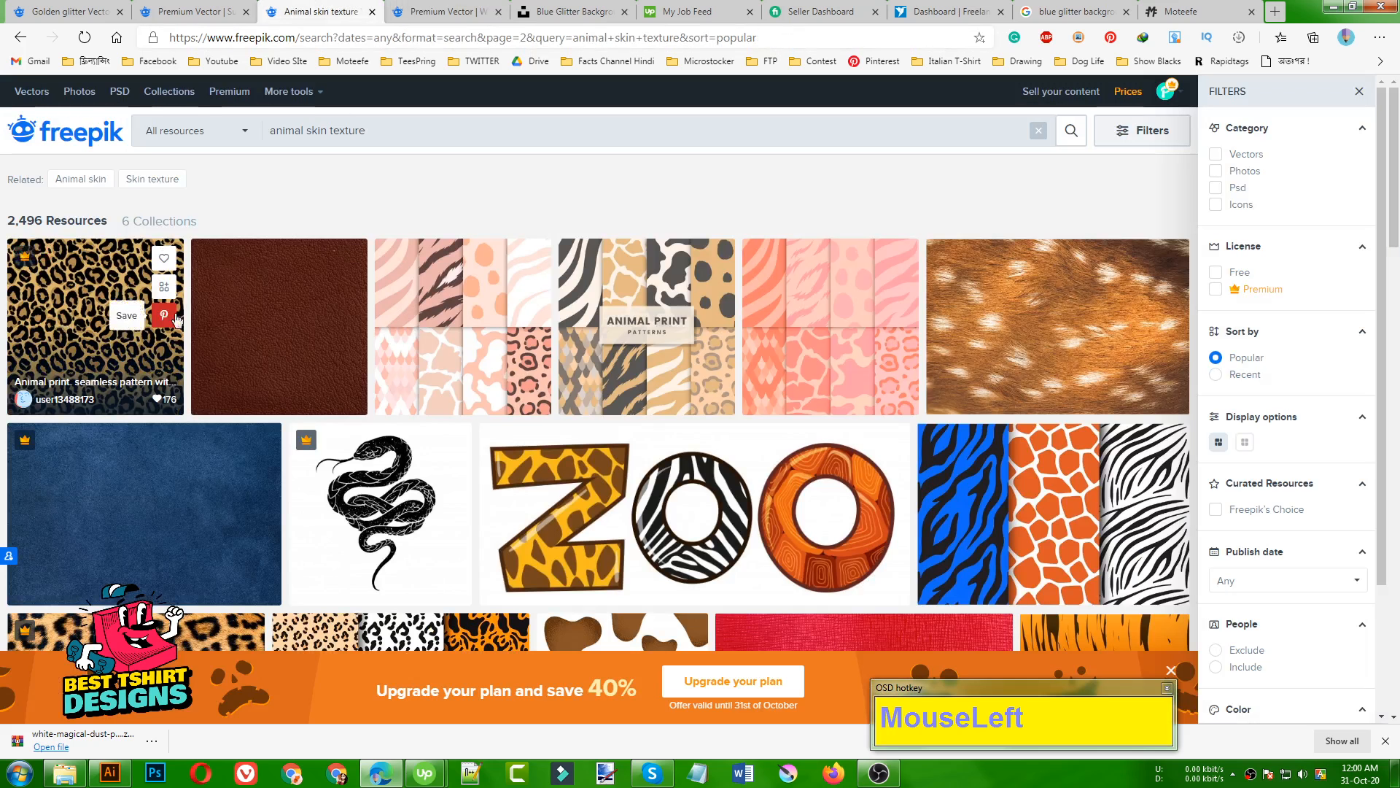
{"action": "left_click", "coordinate": [86, 311]}
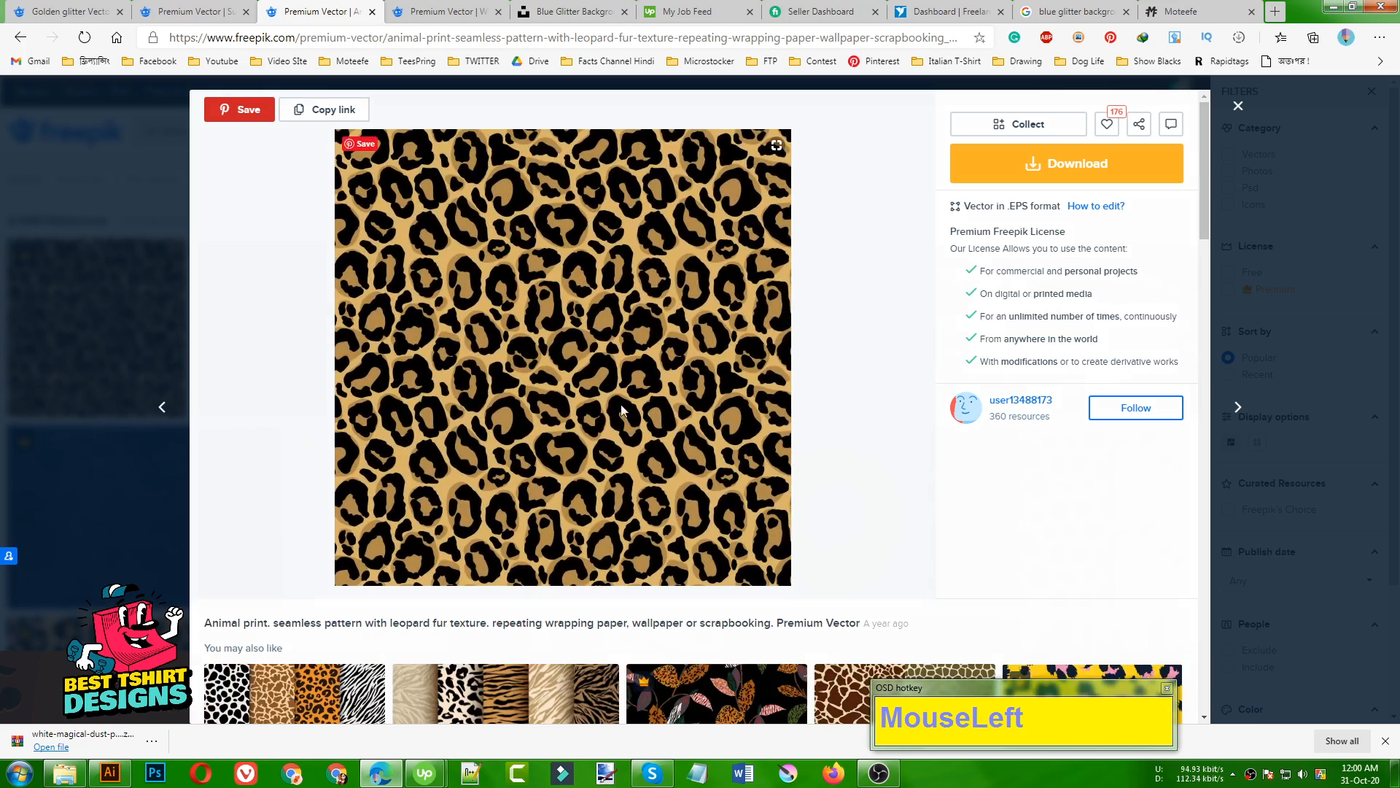
Step: Check the collected assets in the 21 Sunflower folder and view the sunflower sketch collection page on Freepik
{"action": "left_click", "coordinate": [64, 773]}
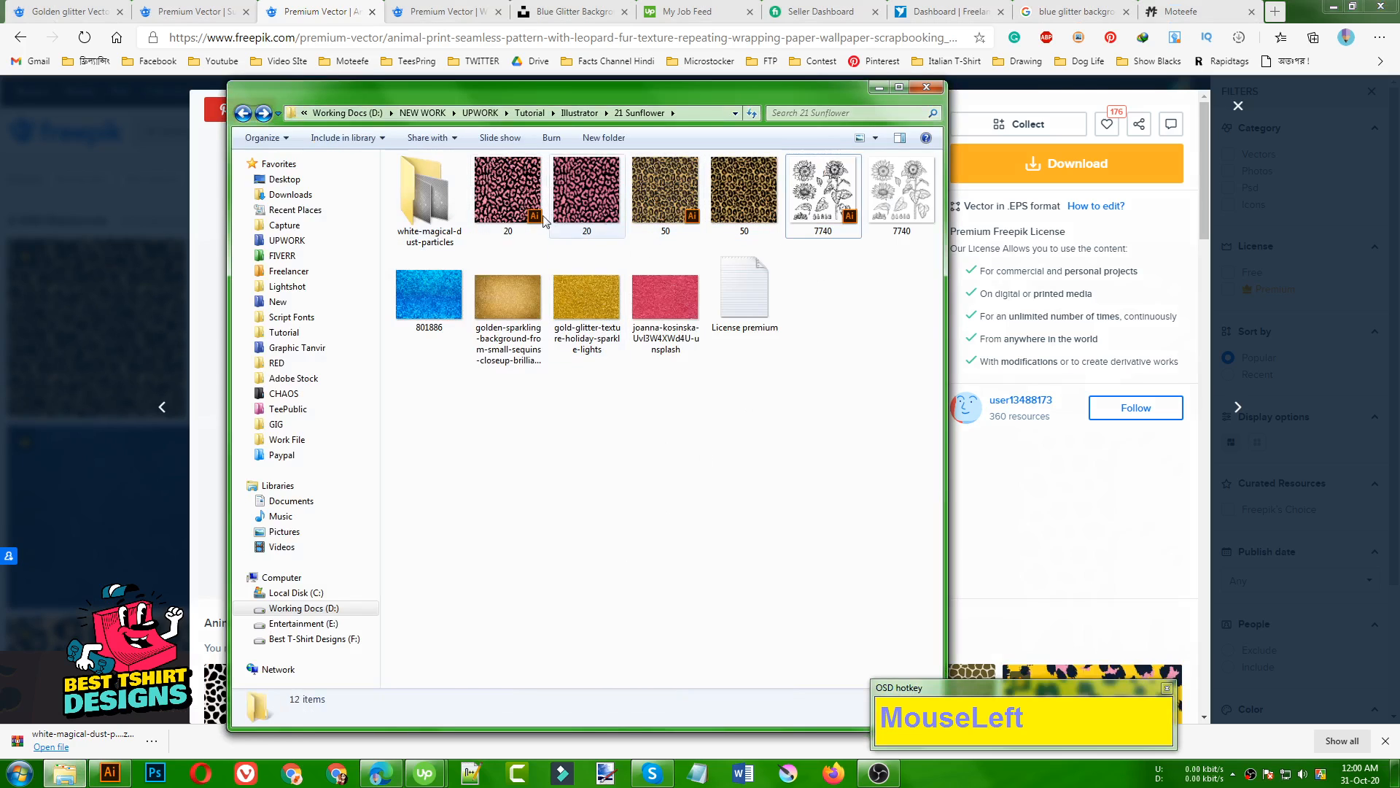
{"action": "left_click", "coordinate": [297, 6]}
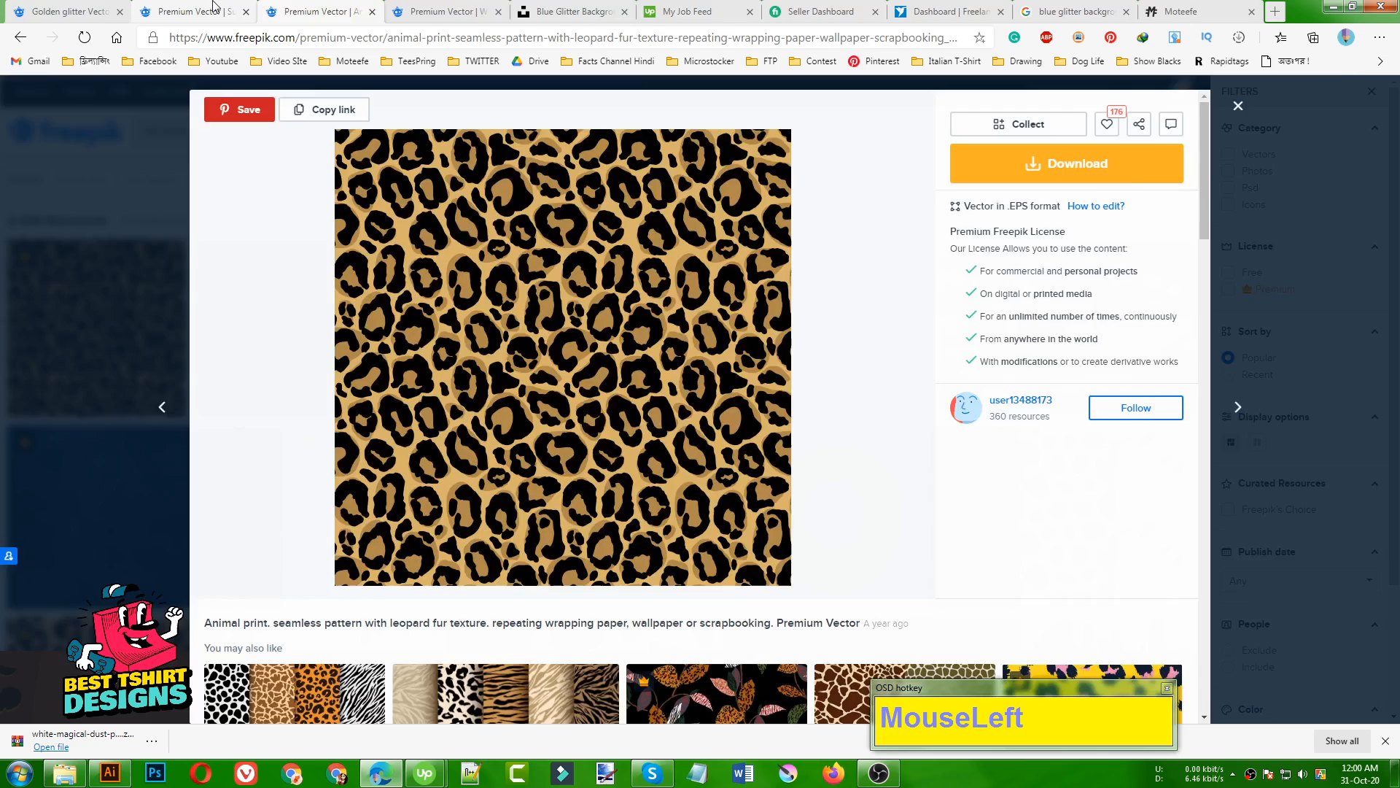
{"action": "left_click", "coordinate": [215, 7]}
{"action": "scroll", "coordinate": [519, 334], "scroll_direction": "down", "scroll_amount": 1}
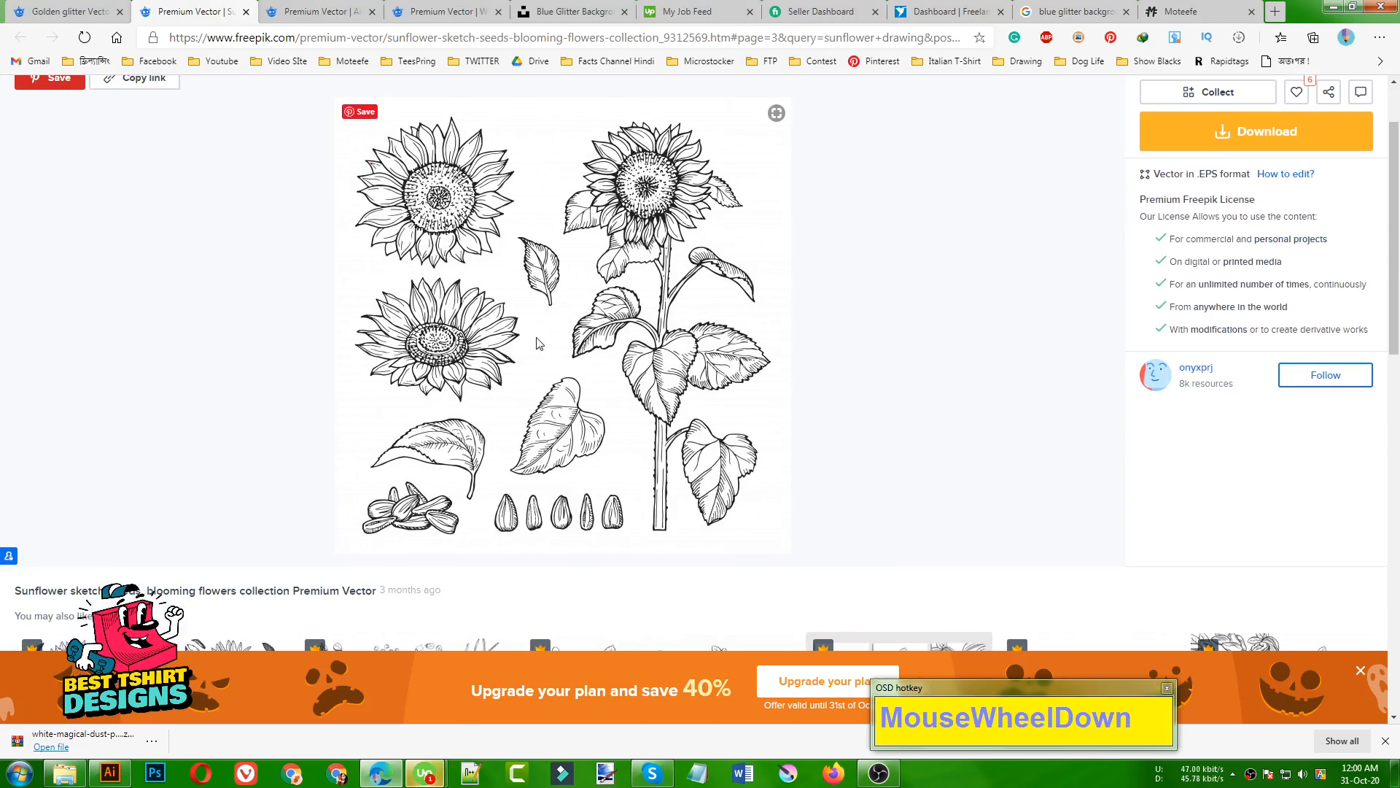
{"action": "left_click", "coordinate": [1375, 676]}
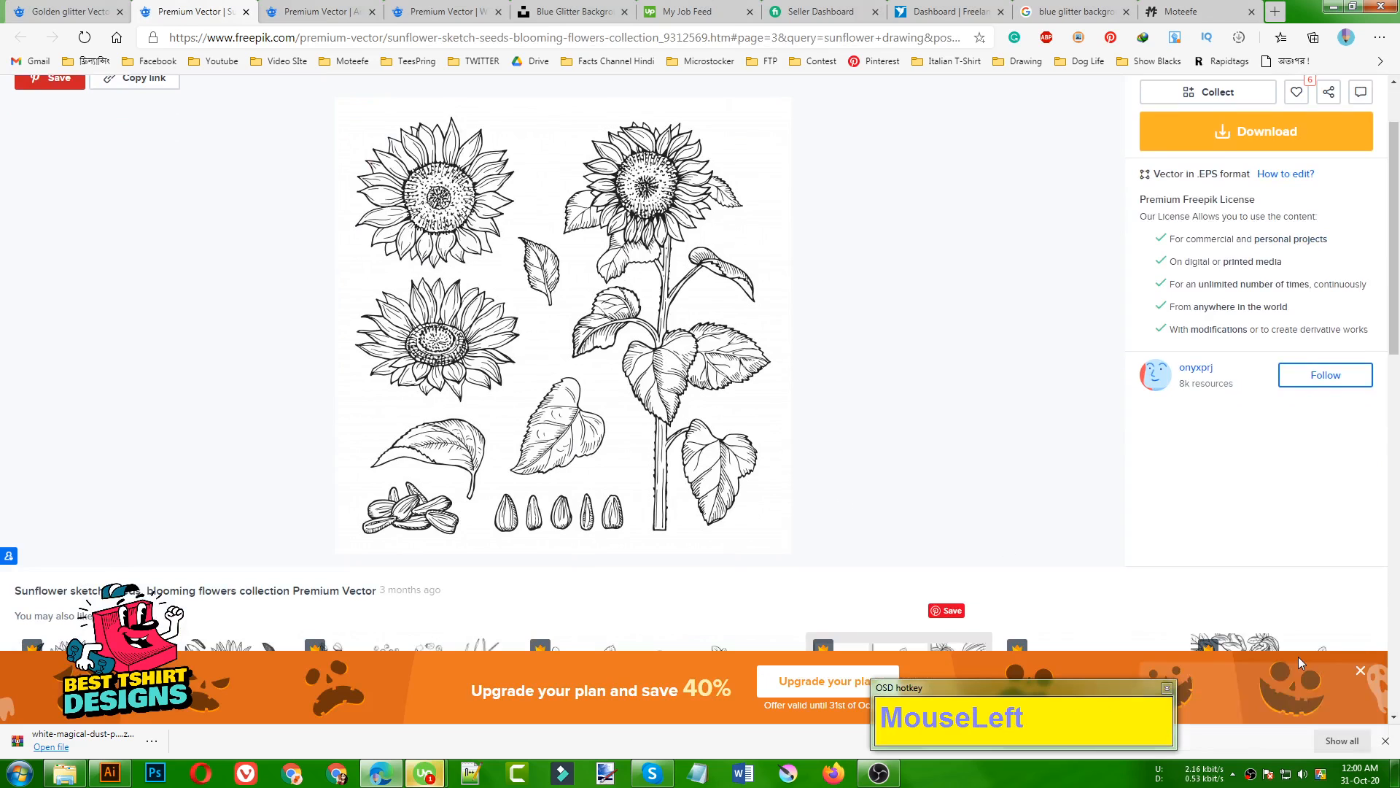
{"action": "scroll", "coordinate": [523, 295], "scroll_direction": "up", "scroll_amount": 2}
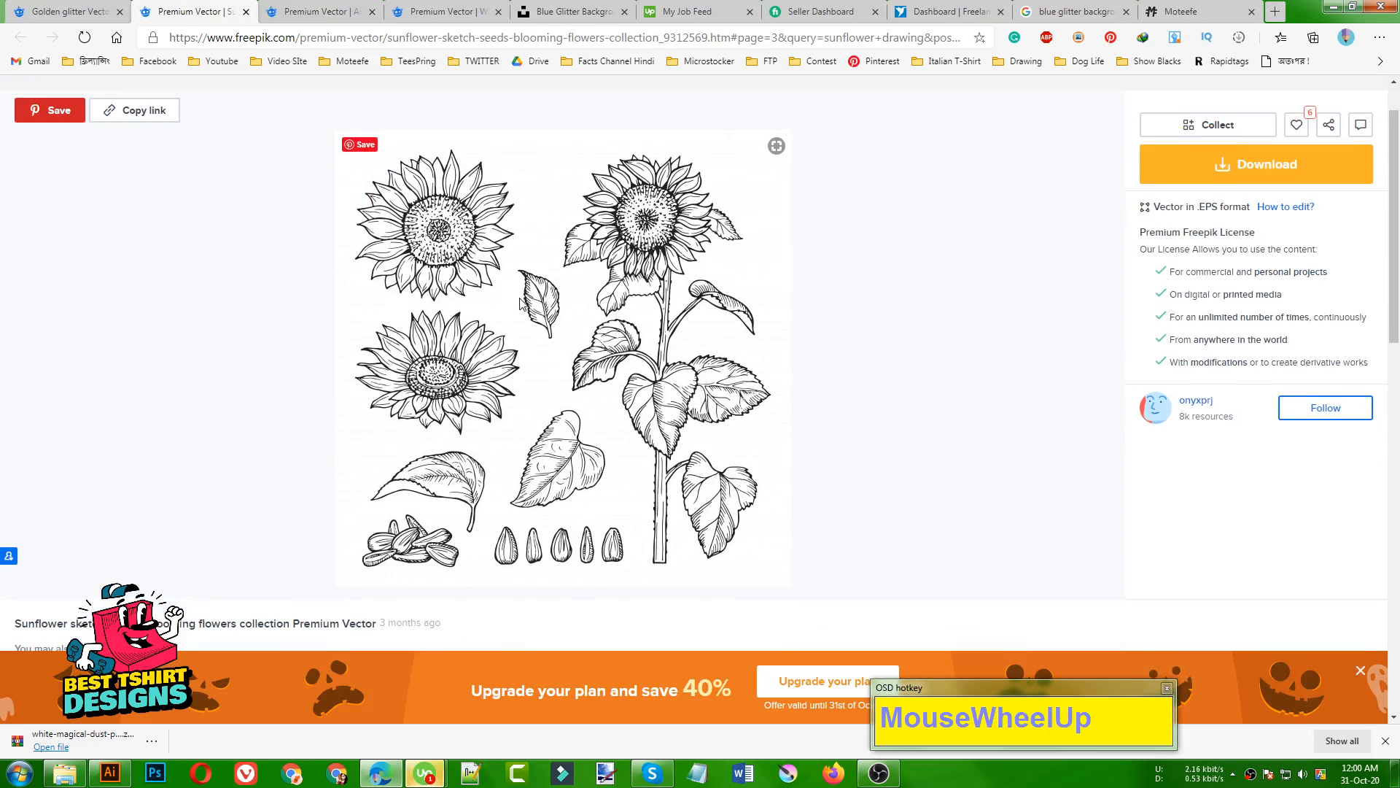
Step: Browse the Freepik golden glitter results for gold glitter texture backgrounds
{"action": "left_click", "coordinate": [66, 7]}
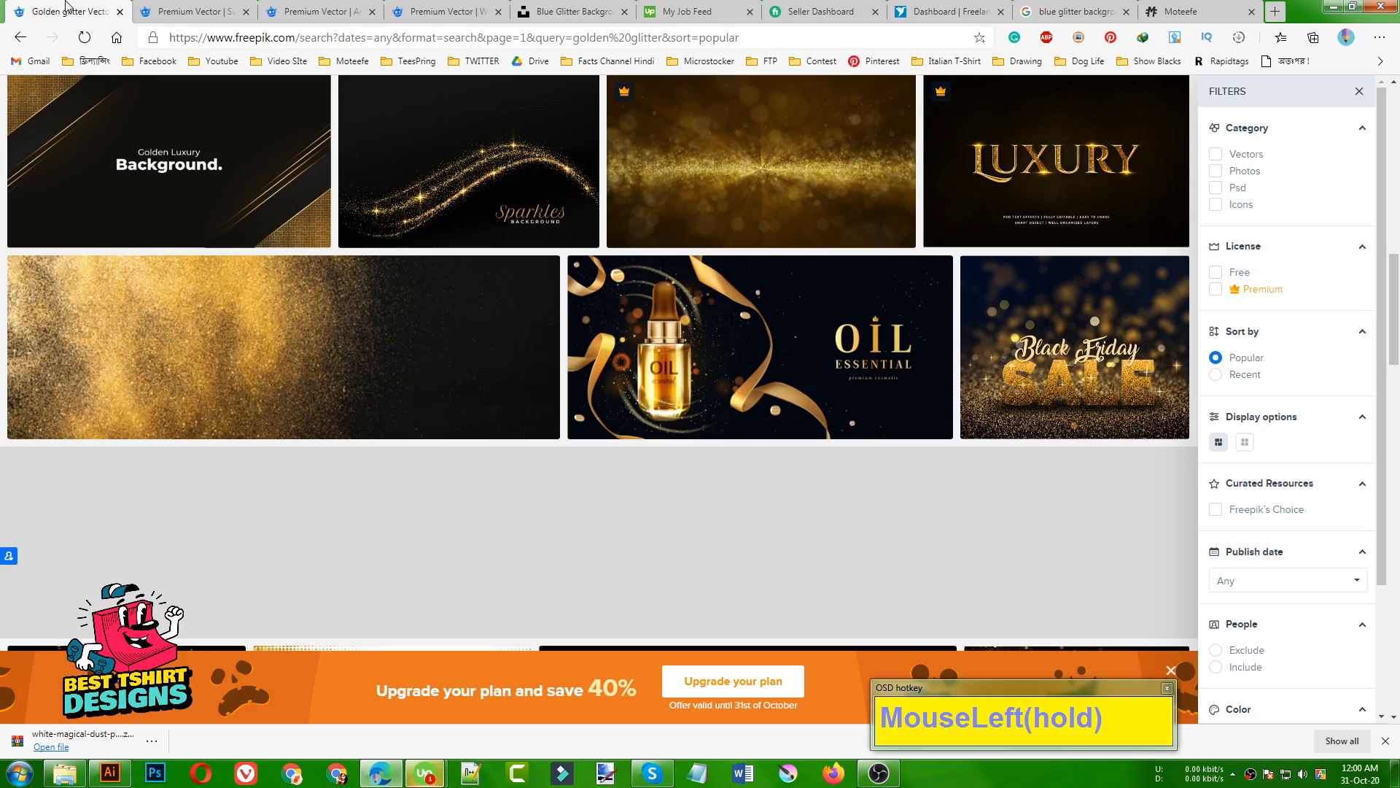
{"action": "scroll", "coordinate": [352, 270], "scroll_direction": "up", "scroll_amount": 8}
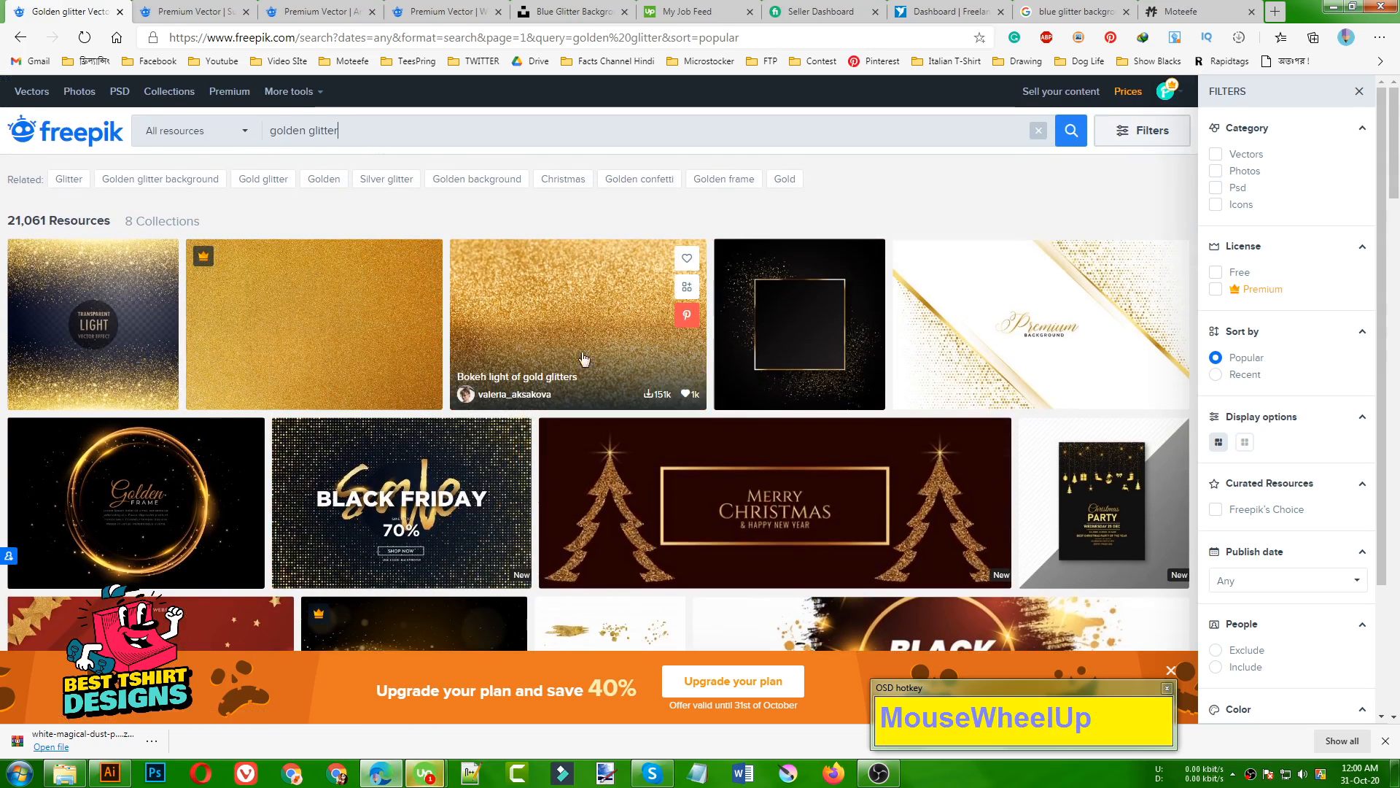
{"action": "scroll", "coordinate": [552, 318], "scroll_direction": "down", "scroll_amount": 10}
{"action": "scroll", "coordinate": [552, 318], "scroll_direction": "down", "scroll_amount": 10}
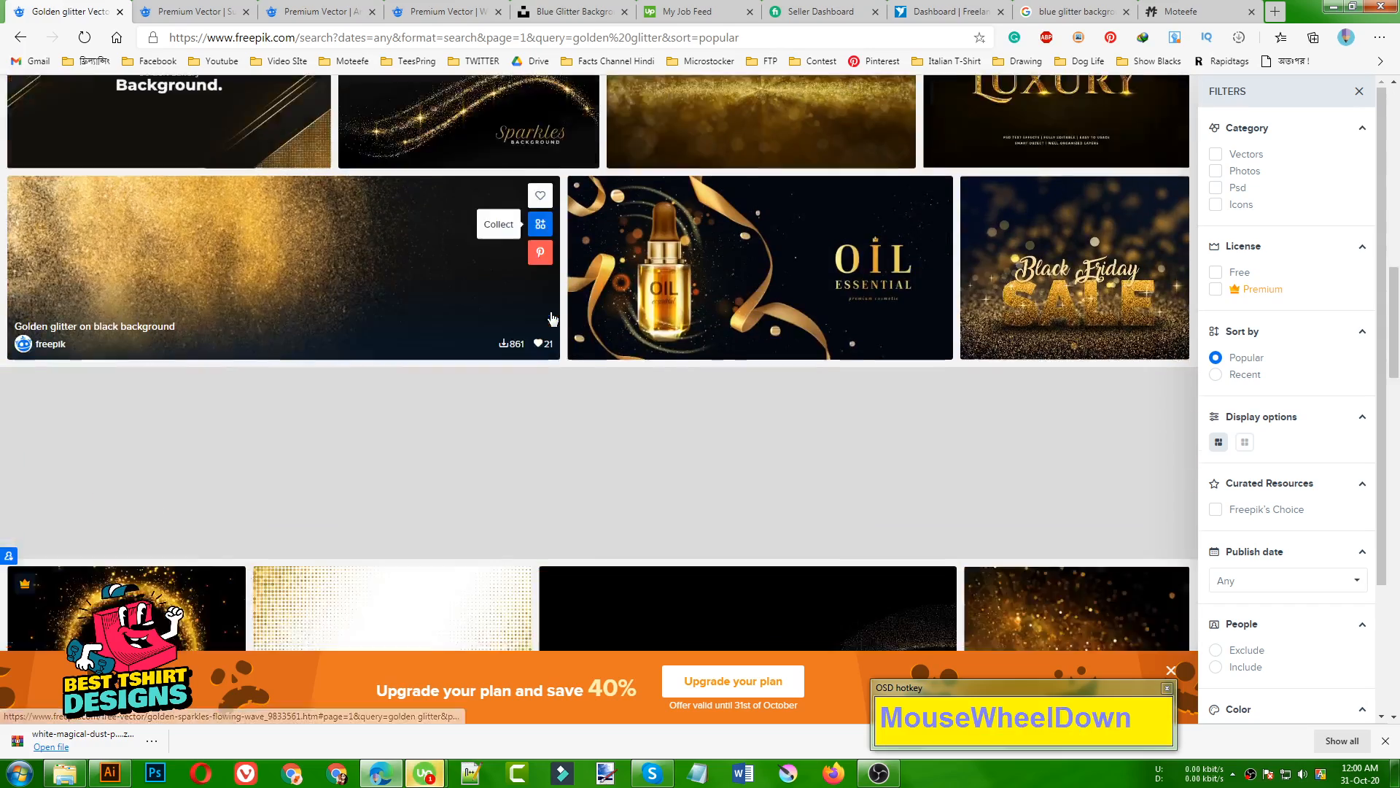
{"action": "scroll", "coordinate": [550, 318], "scroll_direction": "up", "scroll_amount": 1}
{"action": "scroll", "coordinate": [550, 318], "scroll_direction": "up", "scroll_amount": 2}
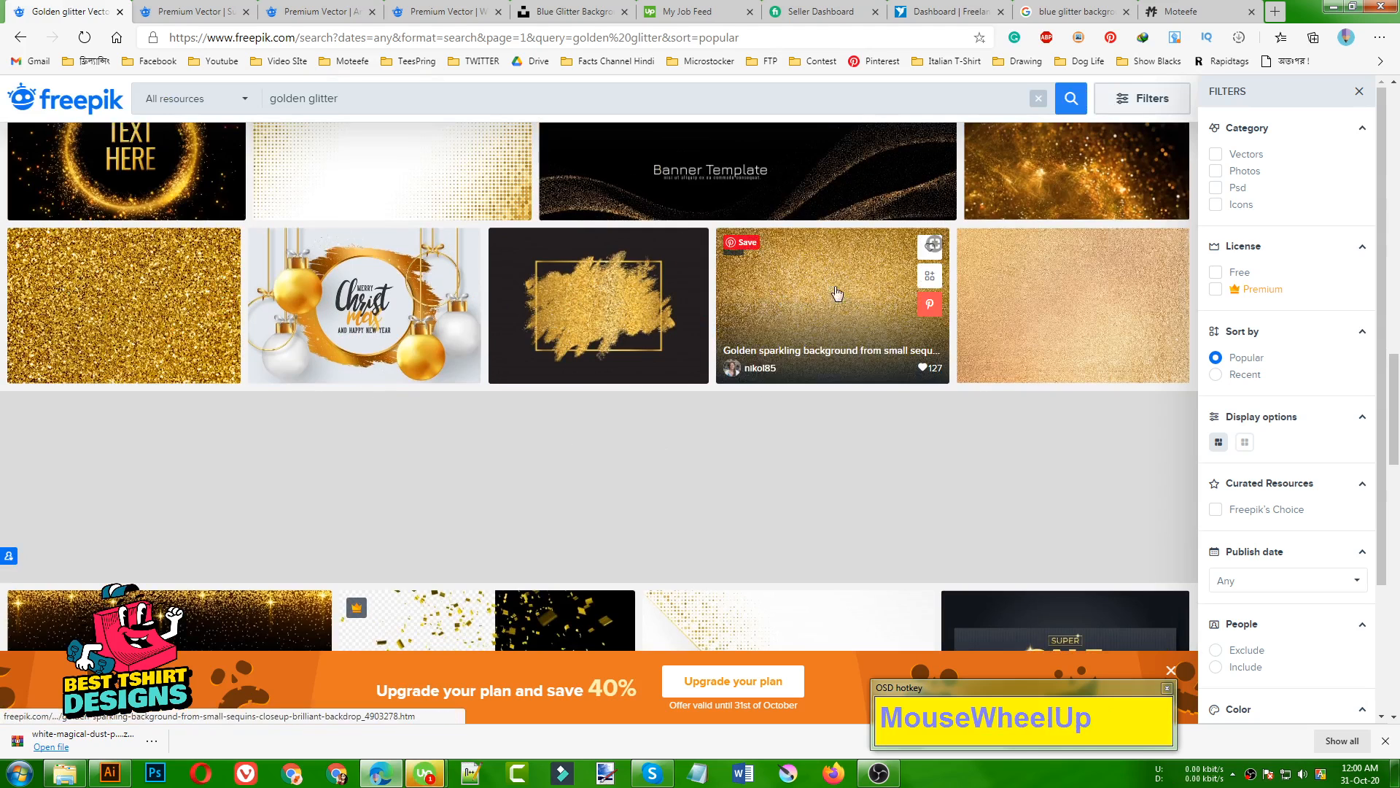
Step: Search Unsplash for "glitter" from its home page and look through the gold, pink and blue glitter textures
{"action": "left_click", "coordinate": [585, 7]}
{"action": "scroll", "coordinate": [365, 219], "scroll_direction": "up", "scroll_amount": 10}
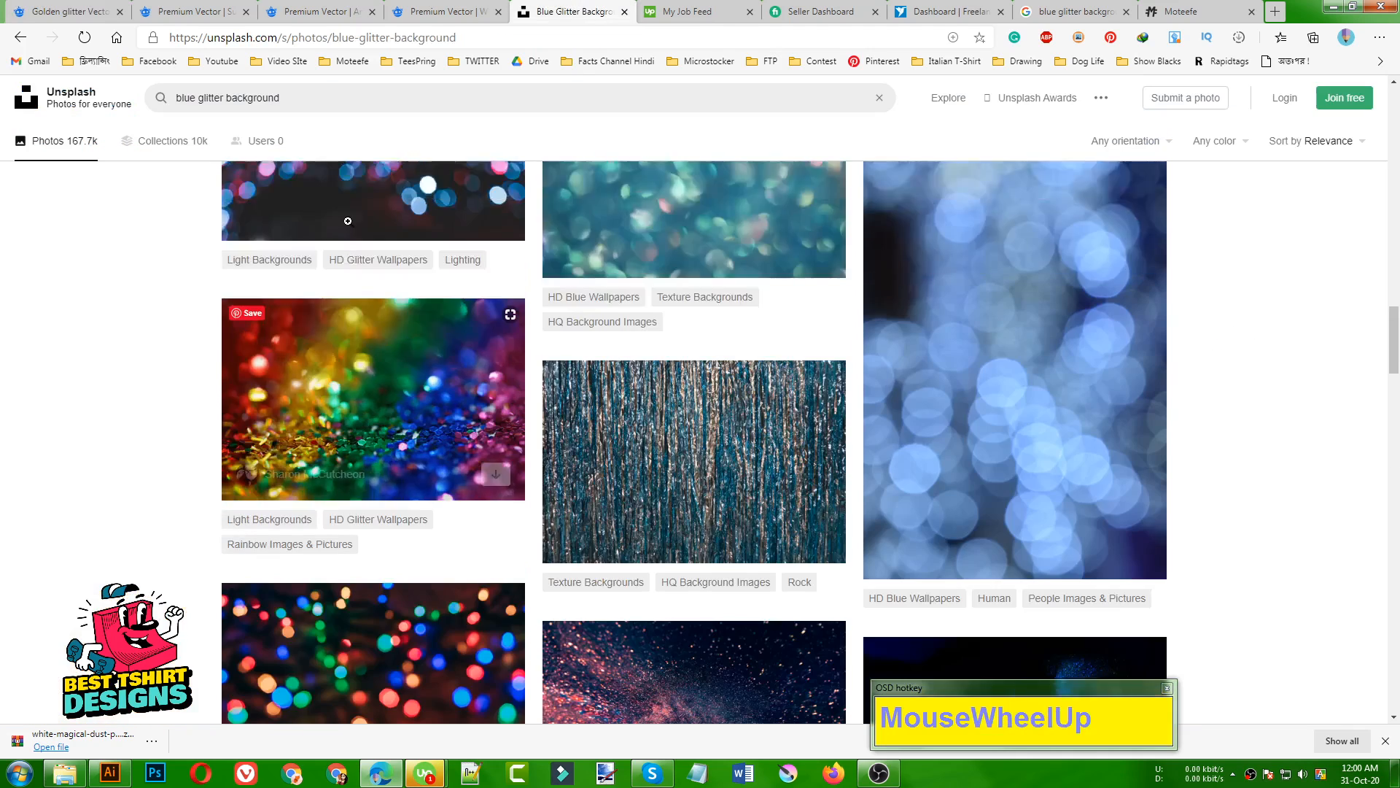
{"action": "left_click", "coordinate": [82, 102]}
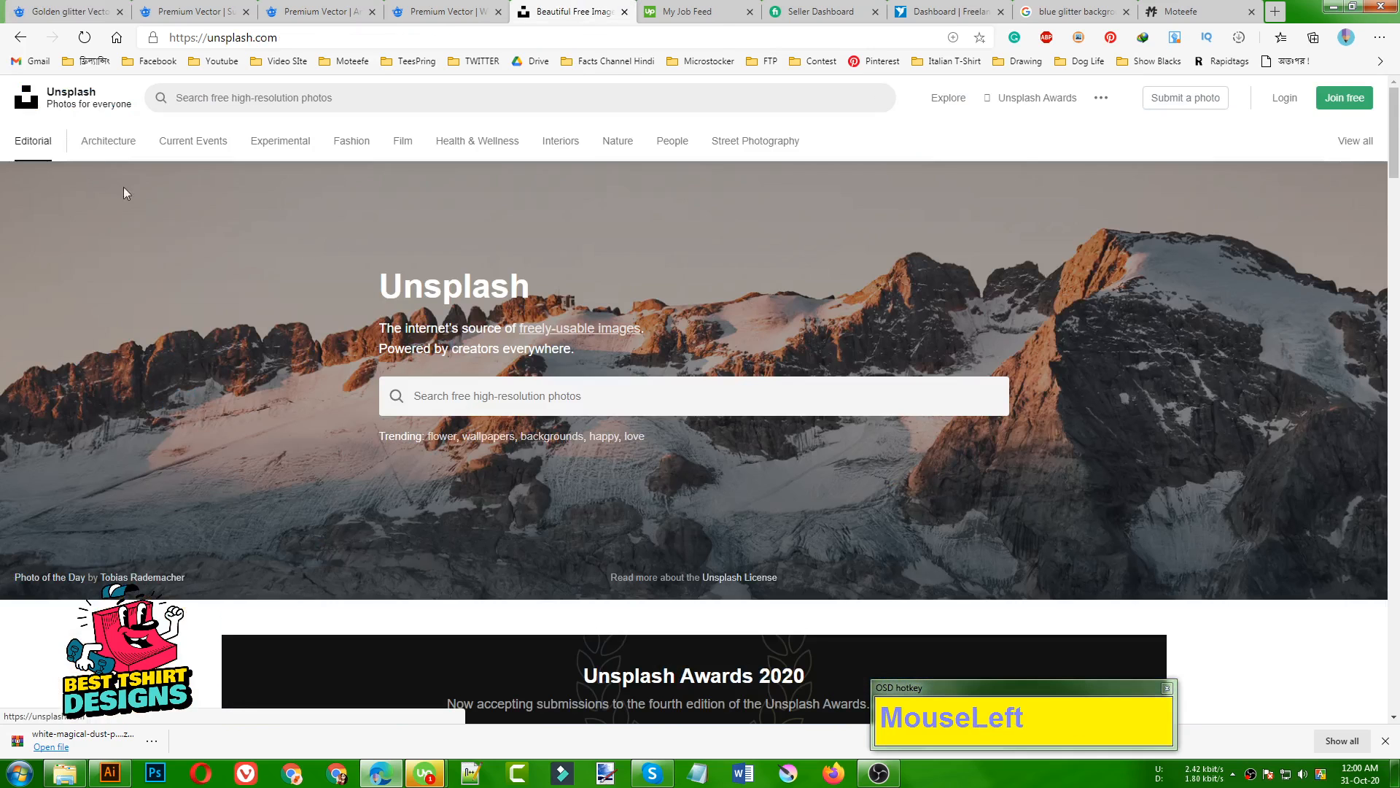
{"action": "left_click", "coordinate": [548, 403]}
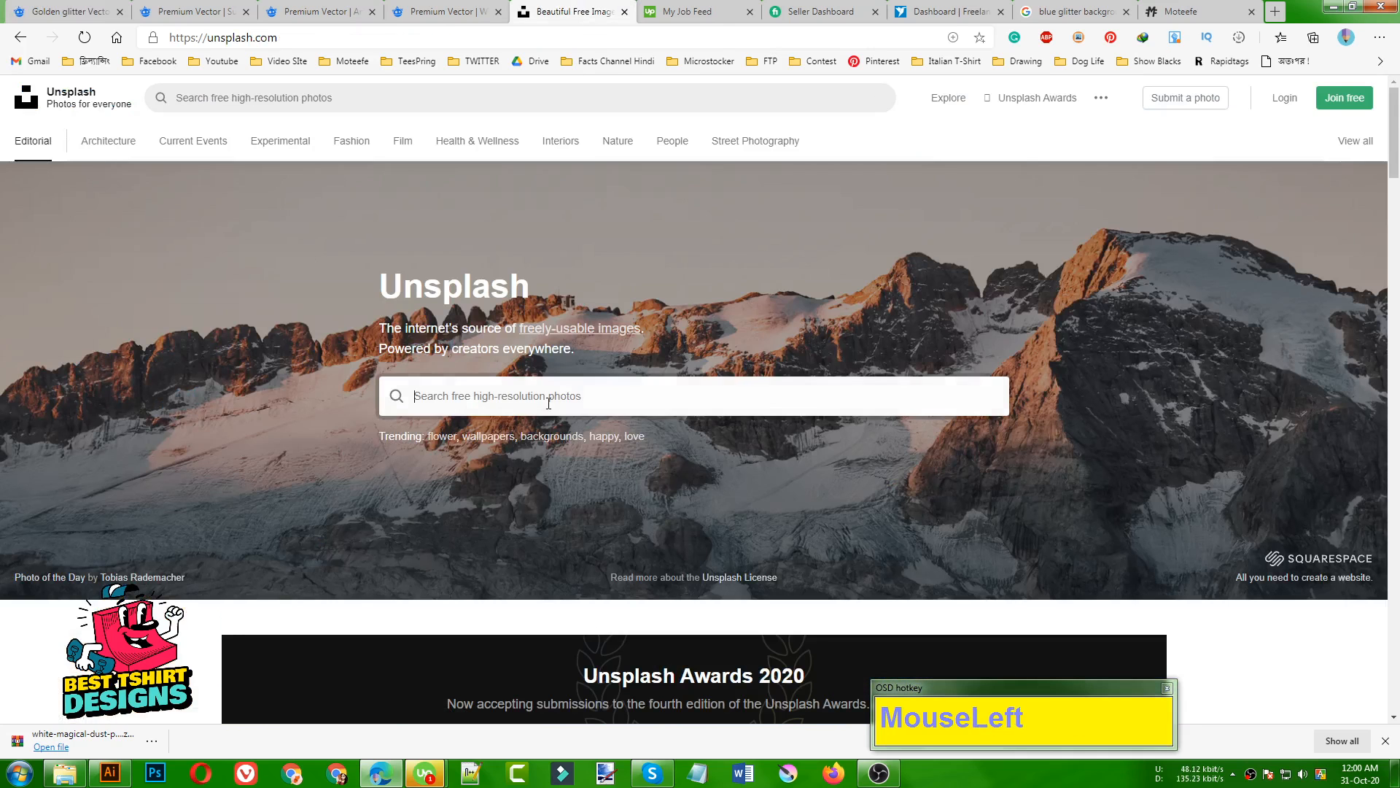
{"action": "type", "text": "glit"}
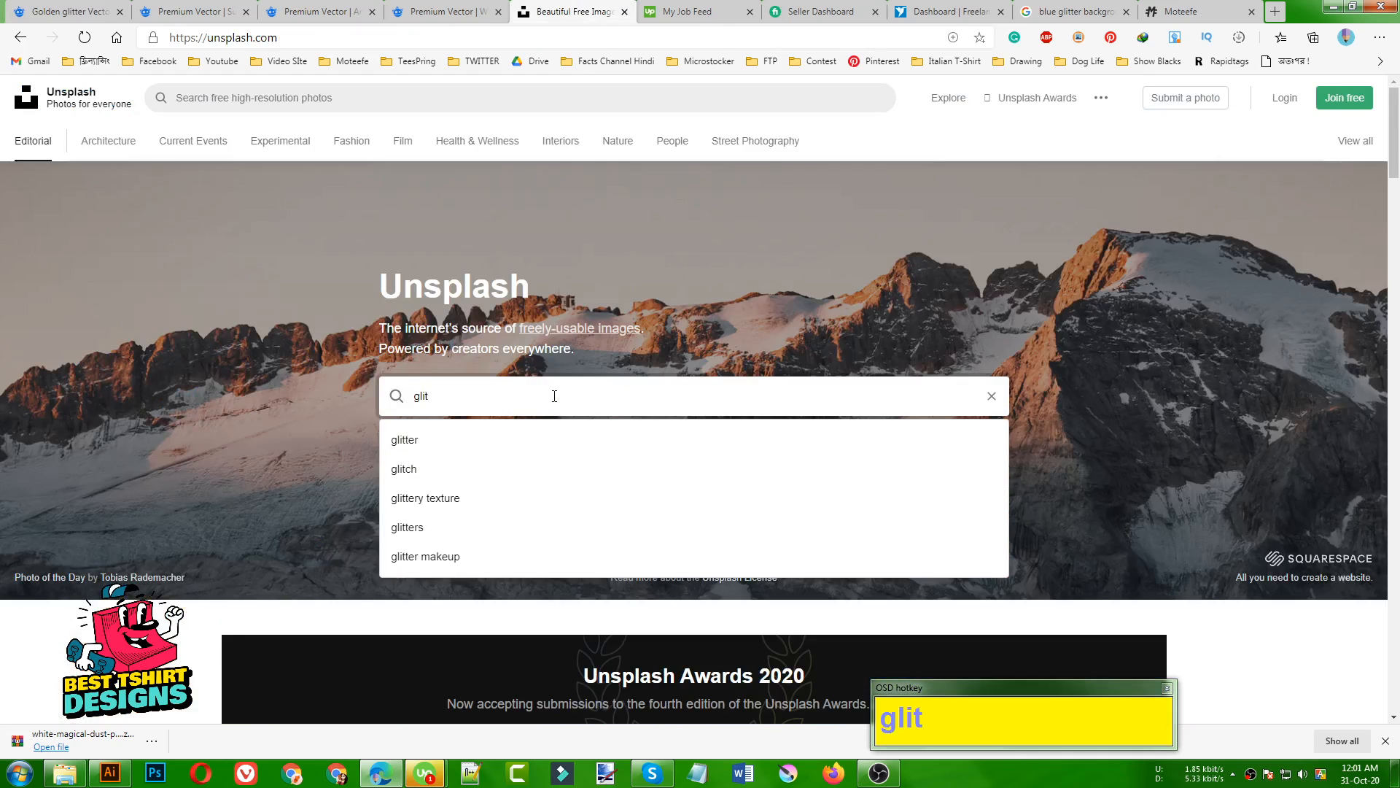
{"action": "left_click", "coordinate": [459, 440]}
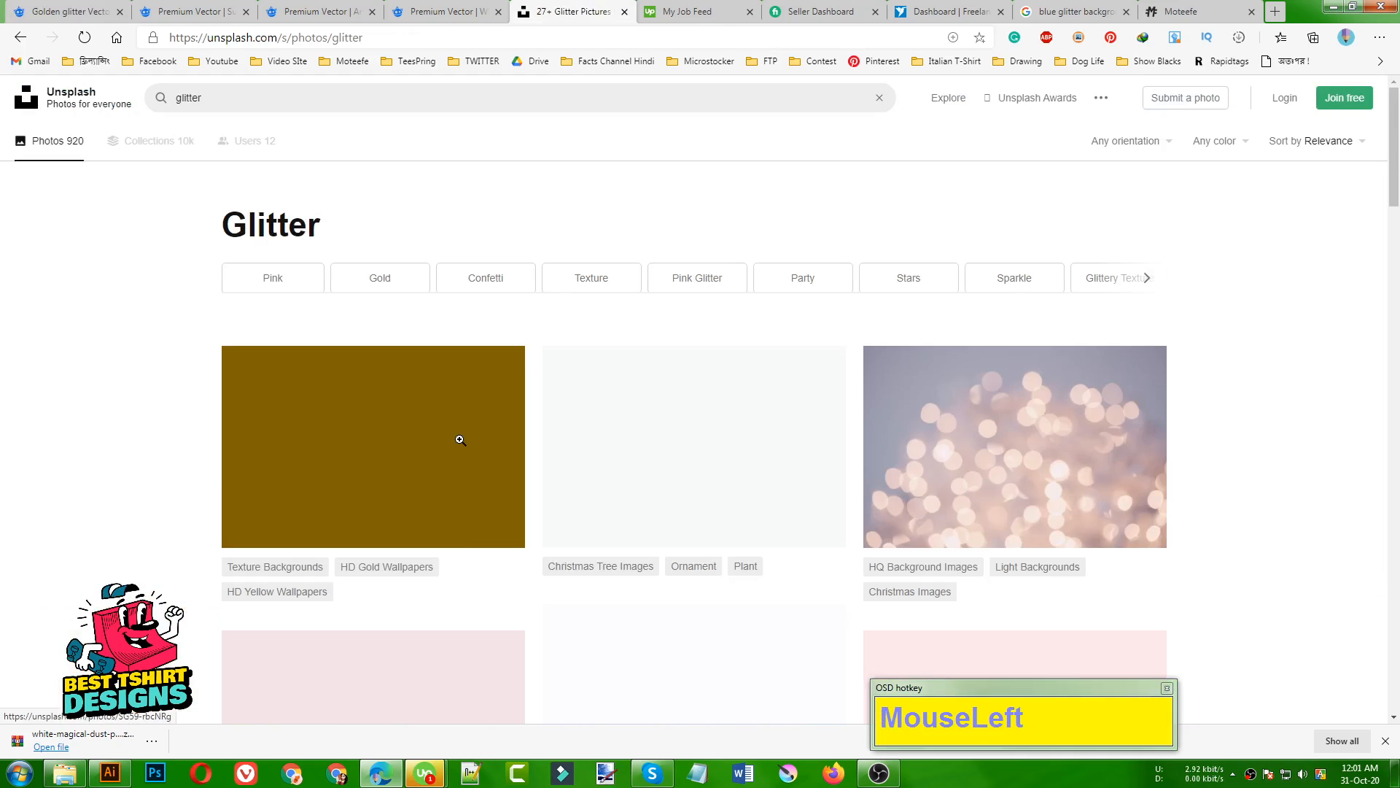
{"action": "scroll", "coordinate": [137, 407], "scroll_direction": "down", "scroll_amount": 3}
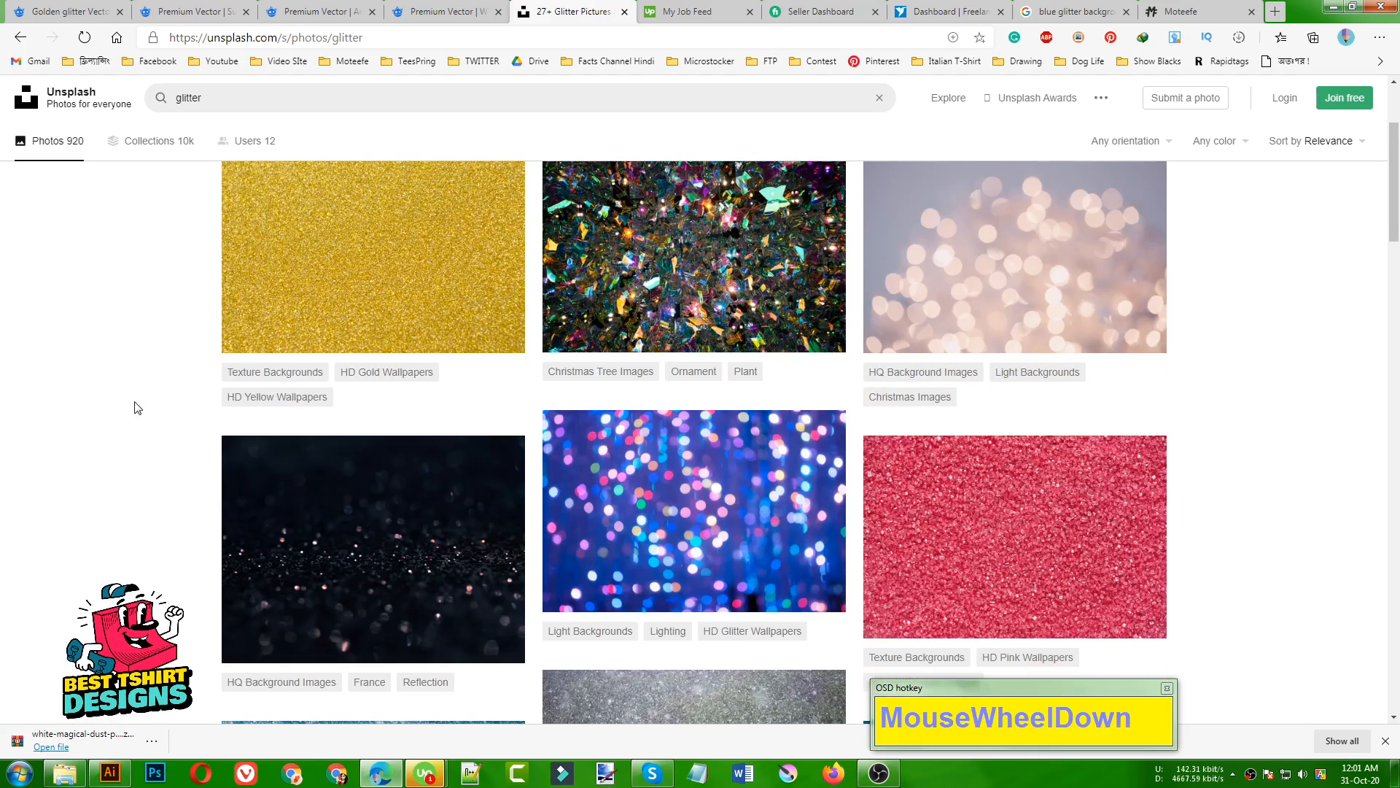
{"action": "scroll", "coordinate": [136, 407], "scroll_direction": "down", "scroll_amount": 1}
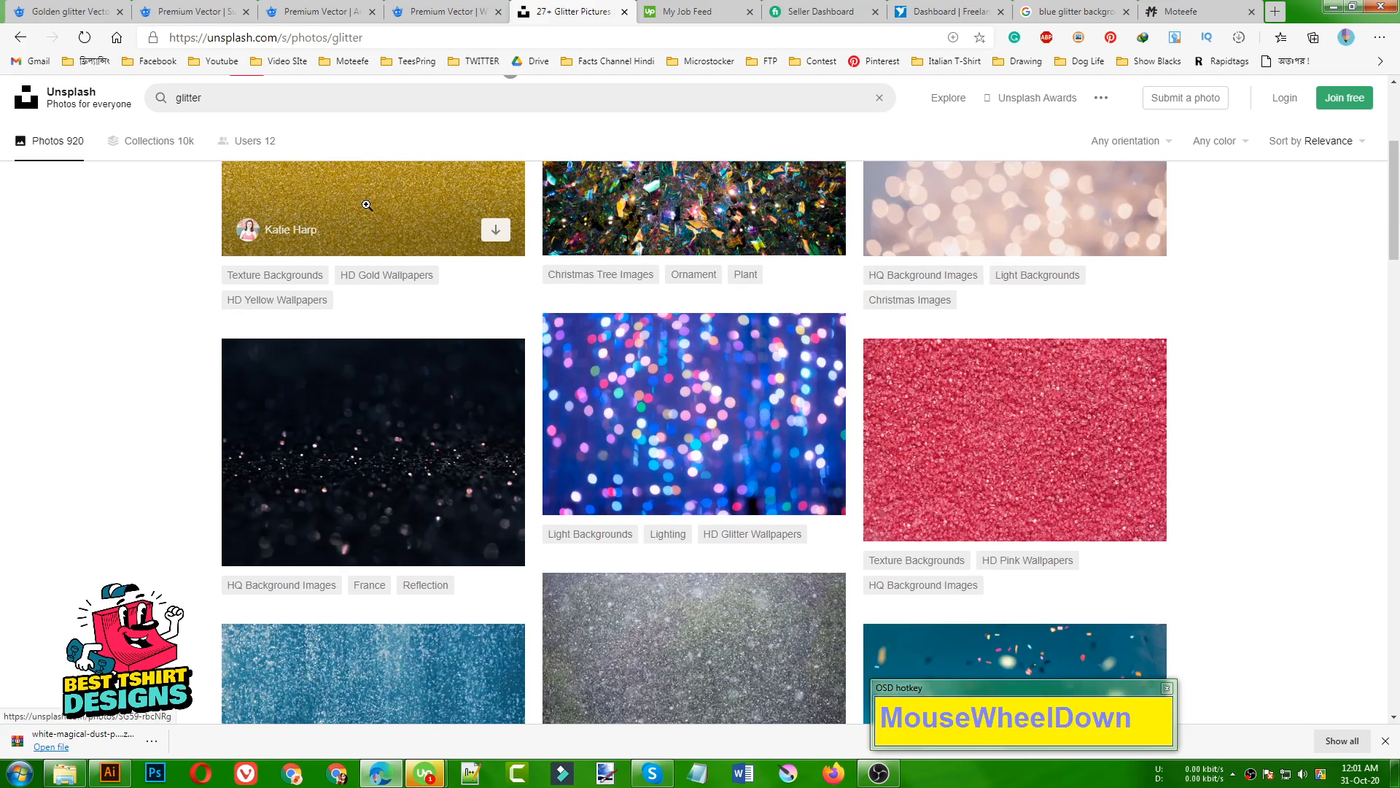
Step: Switch to Illustrator and examine the sunflower and lettering in the teacher shirt reference image beside the artboard
{"action": "left_click", "coordinate": [109, 772]}
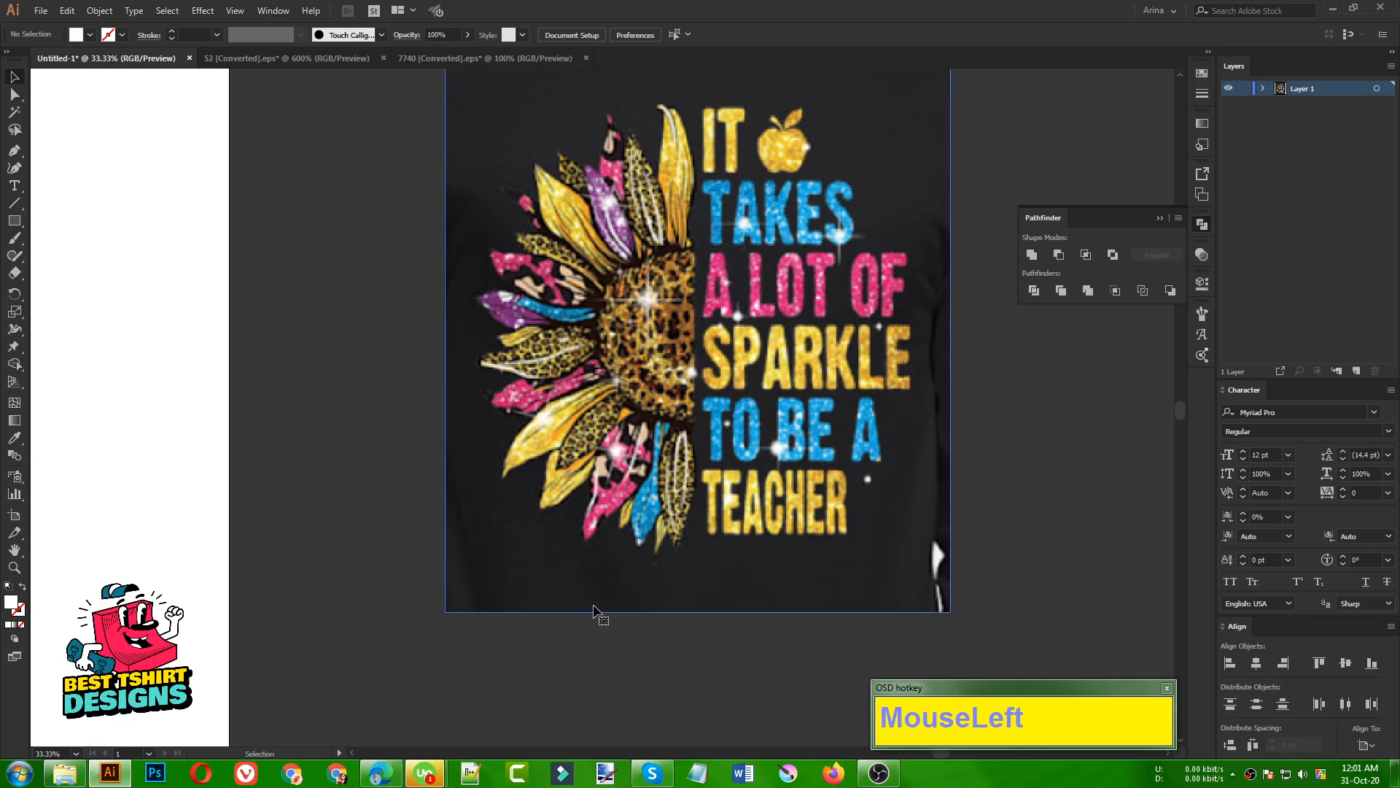
{"action": "scroll", "coordinate": [904, 547], "scroll_direction": "down", "scroll_amount": 2}
{"action": "left_click", "coordinate": [613, 447]}
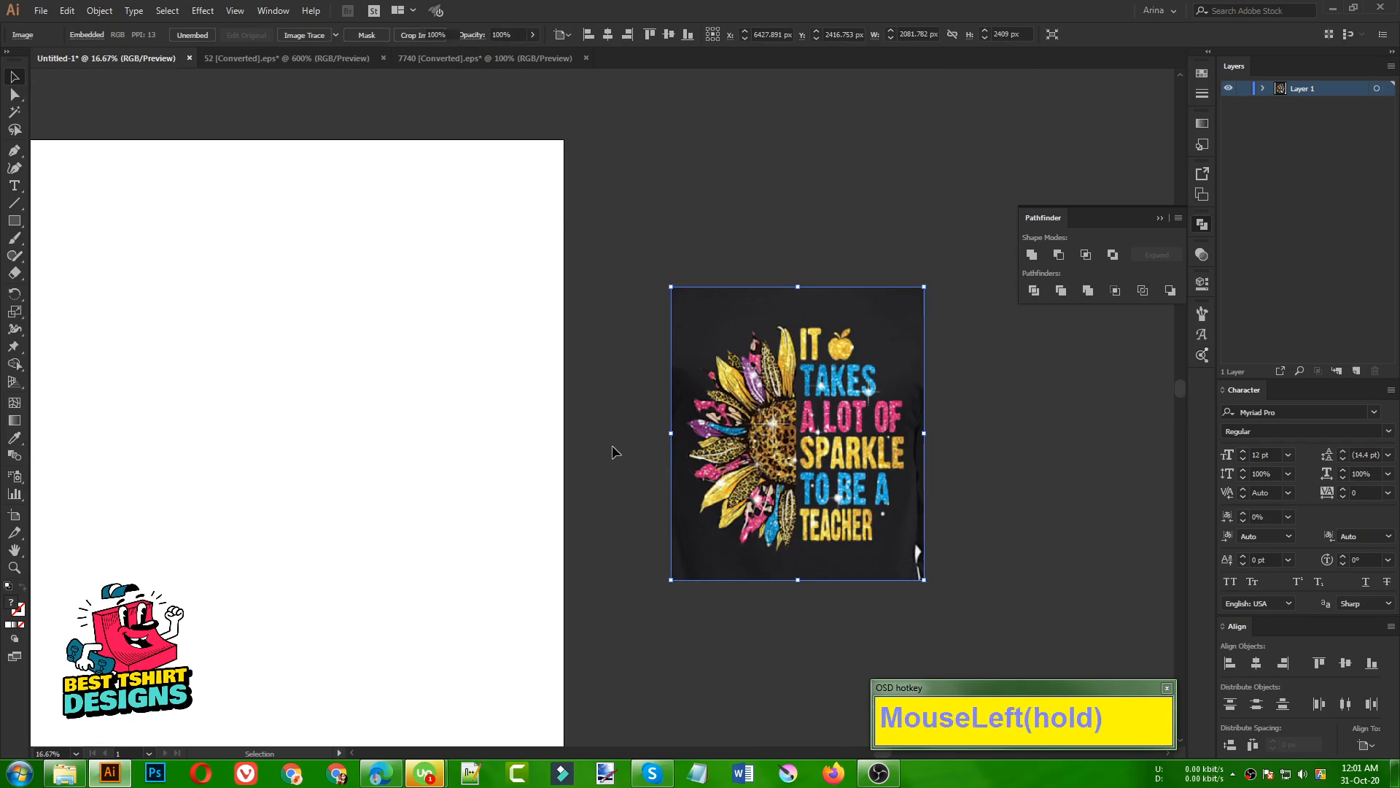
{"action": "scroll", "coordinate": [793, 402], "scroll_direction": "down", "scroll_amount": 1}
{"action": "left_click", "coordinate": [700, 410]}
{"action": "scroll", "coordinate": [906, 469], "scroll_direction": "up", "scroll_amount": 3}
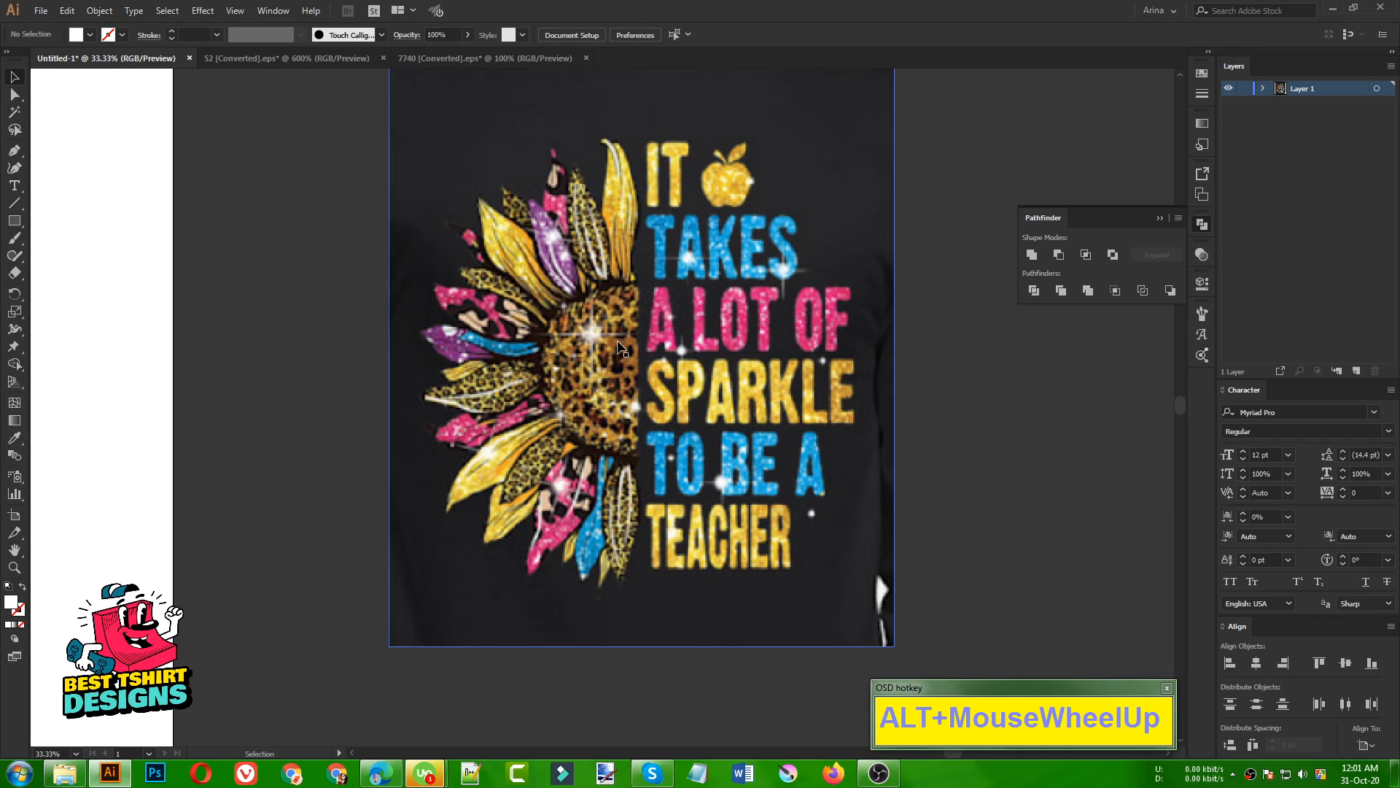
{"action": "left_click", "coordinate": [269, 278]}
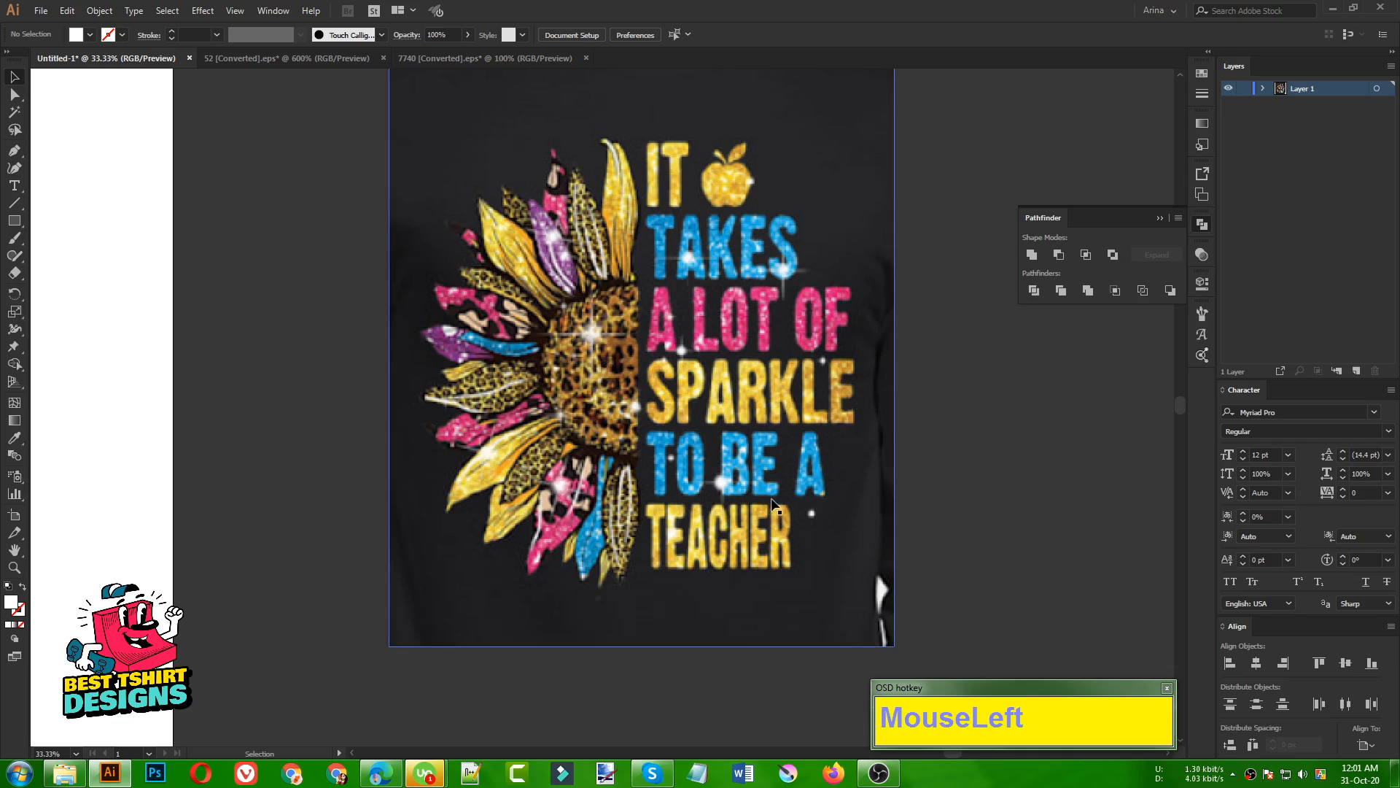
{"action": "scroll", "coordinate": [767, 472], "scroll_direction": "down", "scroll_amount": 1, "text": "alt"}
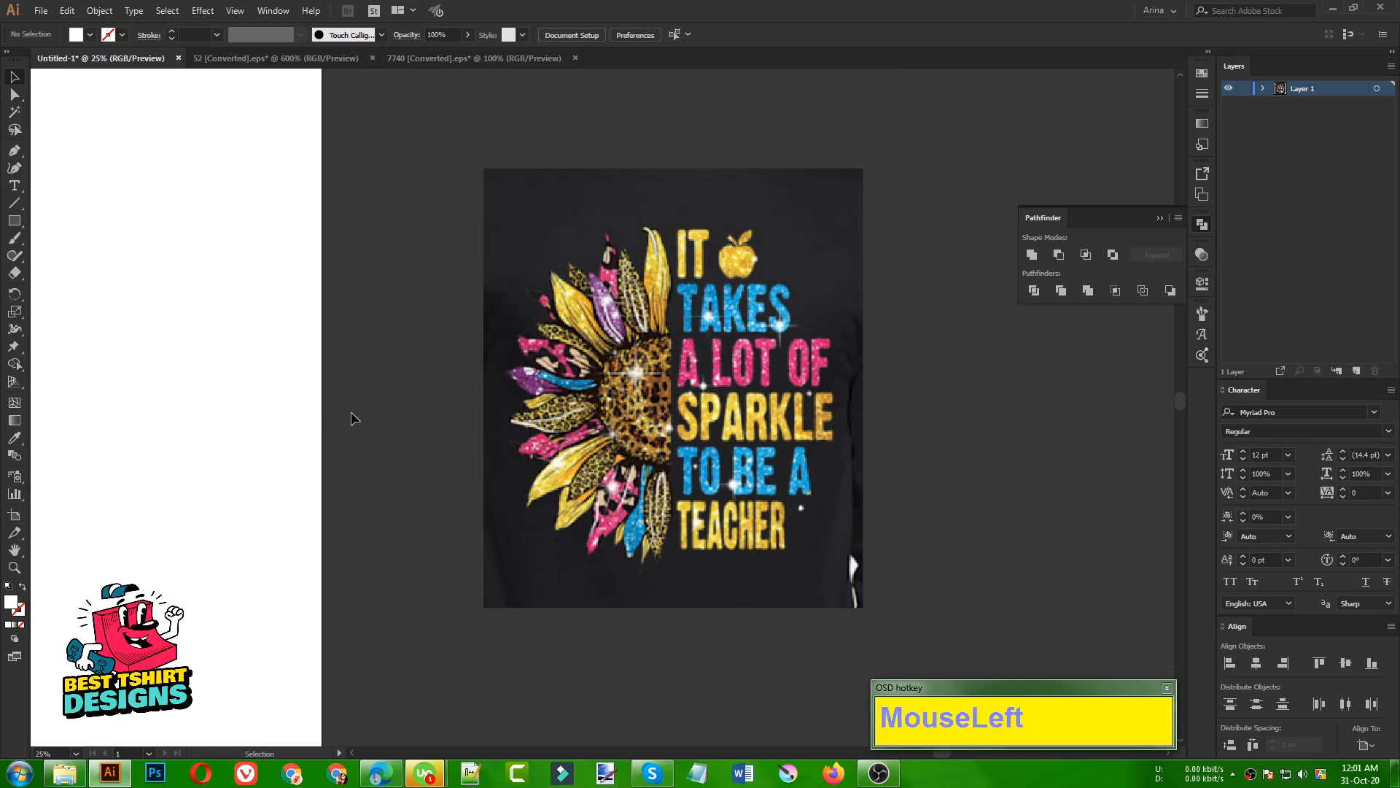
{"action": "scroll", "coordinate": [611, 462], "scroll_direction": "up", "scroll_amount": 1, "text": "alt"}
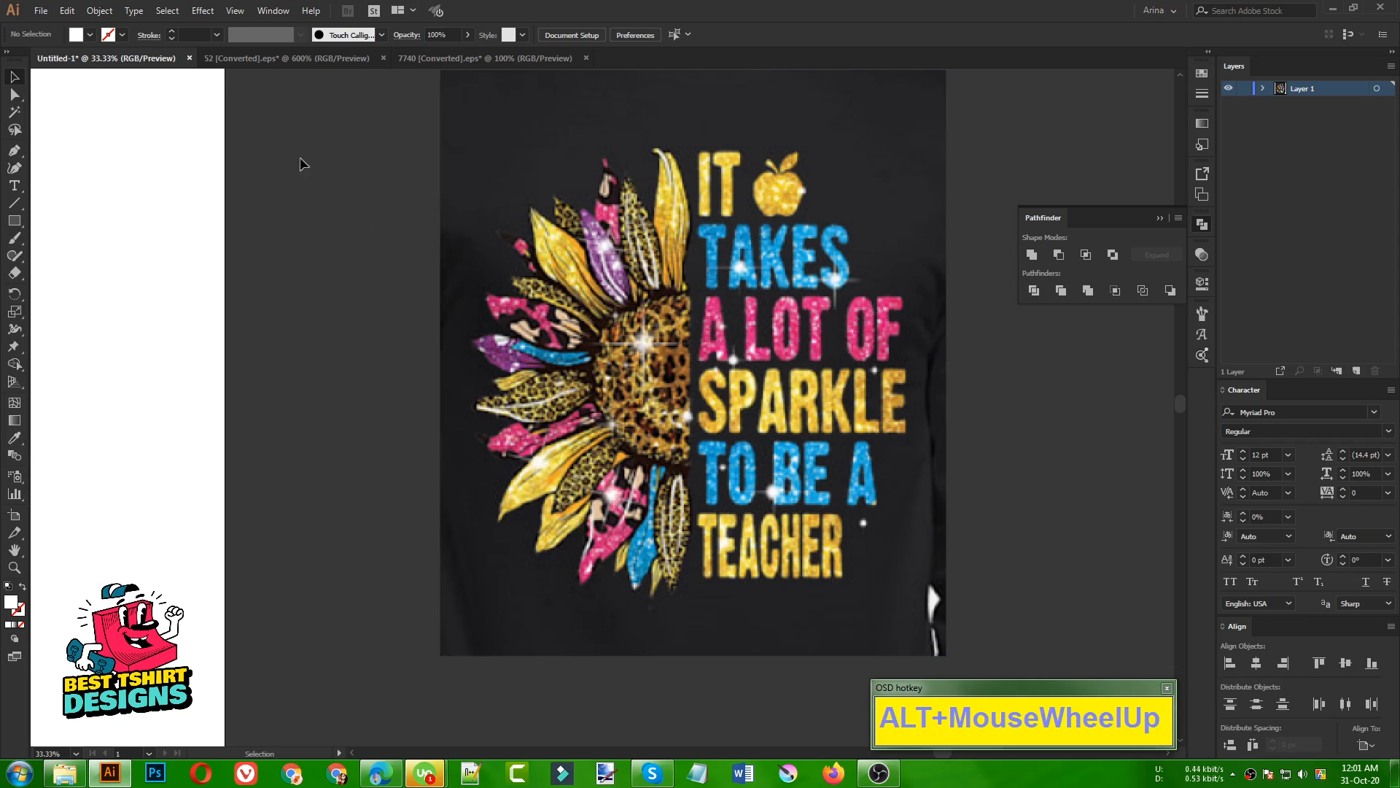
{"action": "left_click", "coordinate": [371, 232]}
Step: Isolate the round sunflower head at the upper left of the 7740 drawing and copy it
{"action": "left_click", "coordinate": [439, 60]}
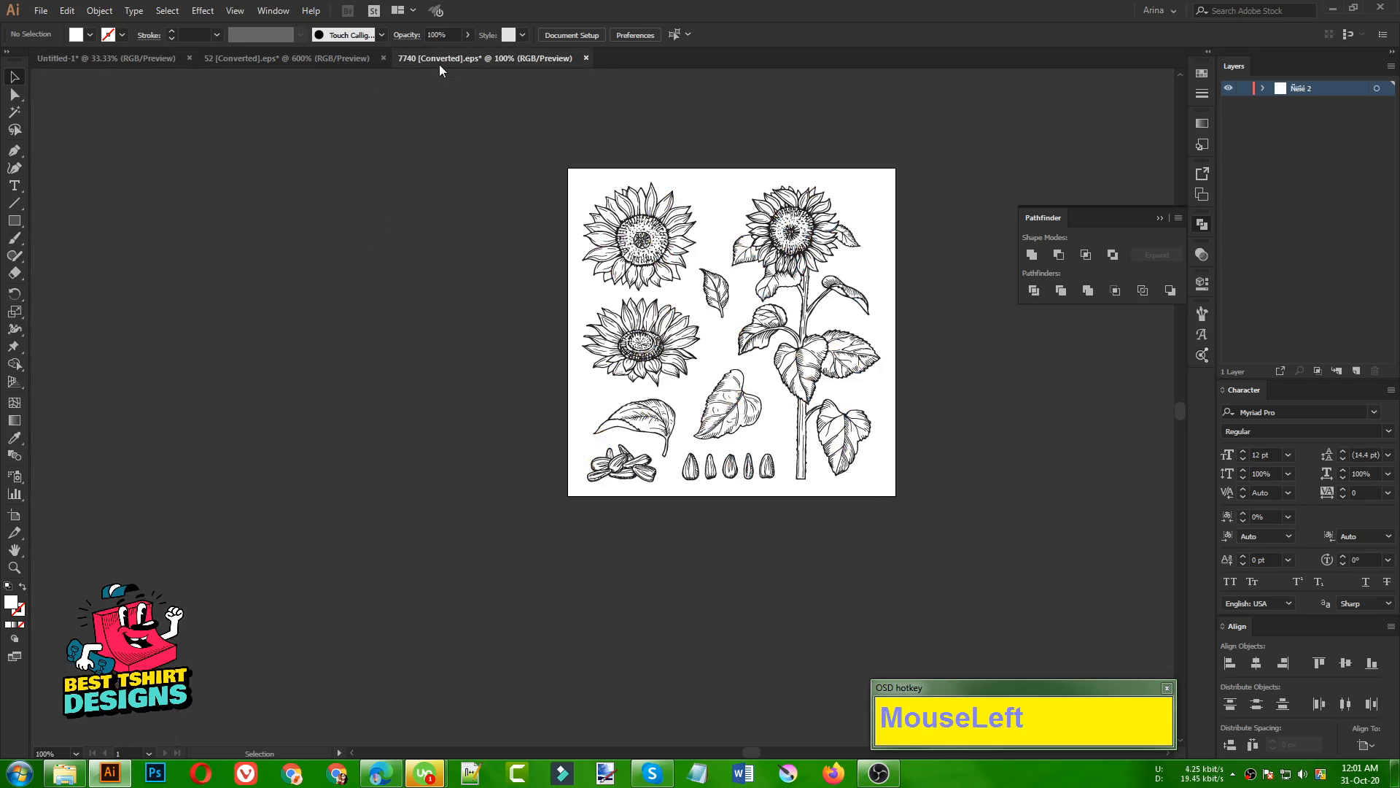
{"action": "left_click", "coordinate": [649, 241]}
{"action": "scroll", "coordinate": [653, 243], "scroll_direction": "up", "scroll_amount": 1, "text": "alt"}
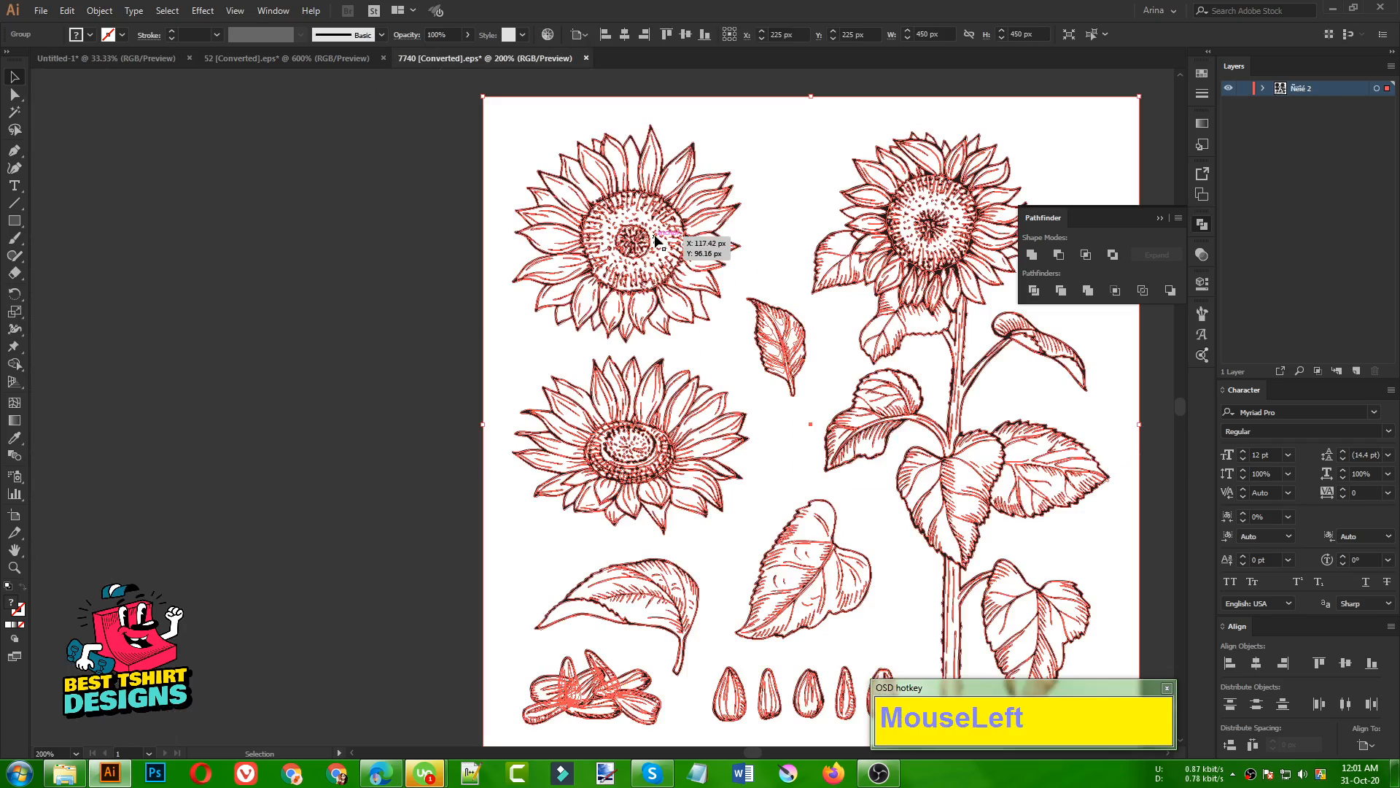
{"action": "double_click", "coordinate": [654, 241]}
{"action": "double_click", "coordinate": [654, 242]}
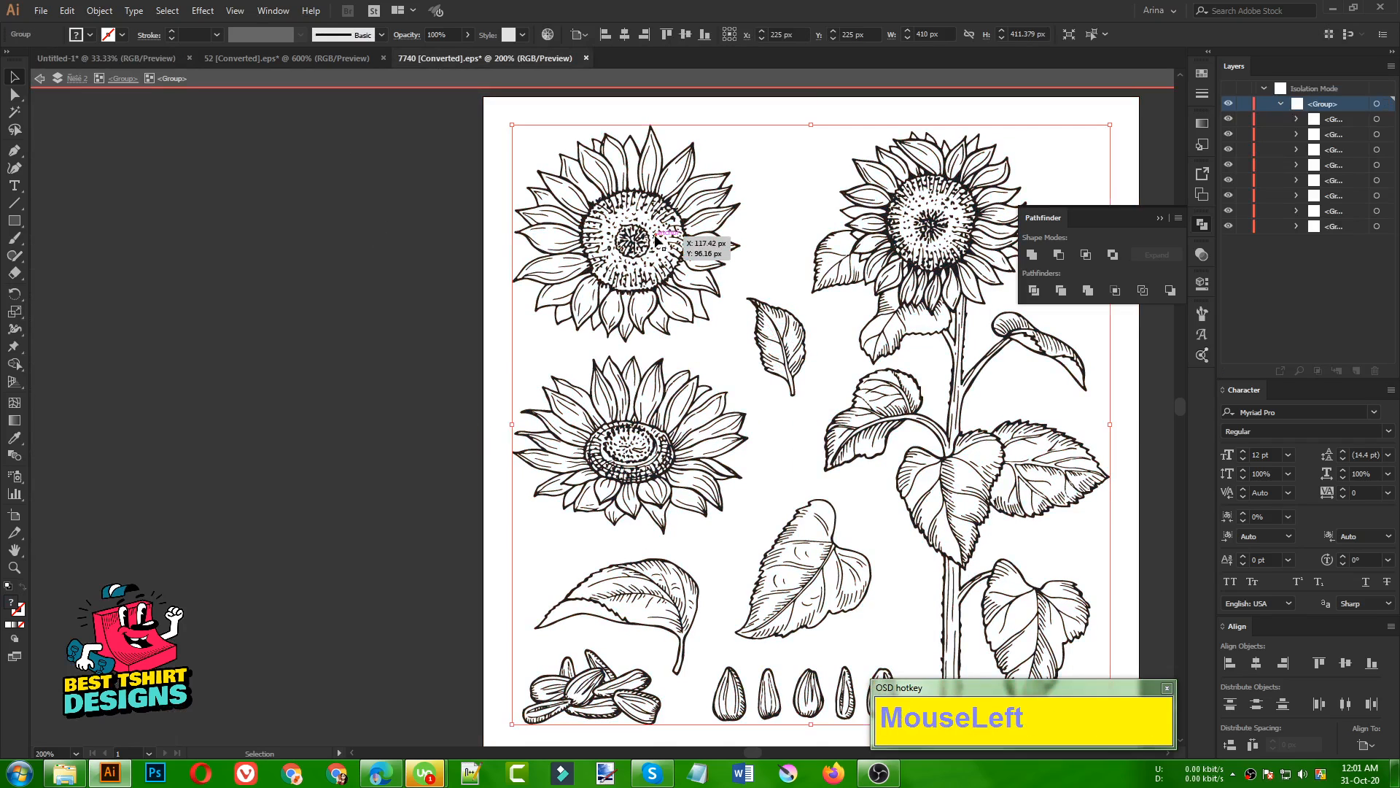
{"action": "key", "text": "ctrl+c"}
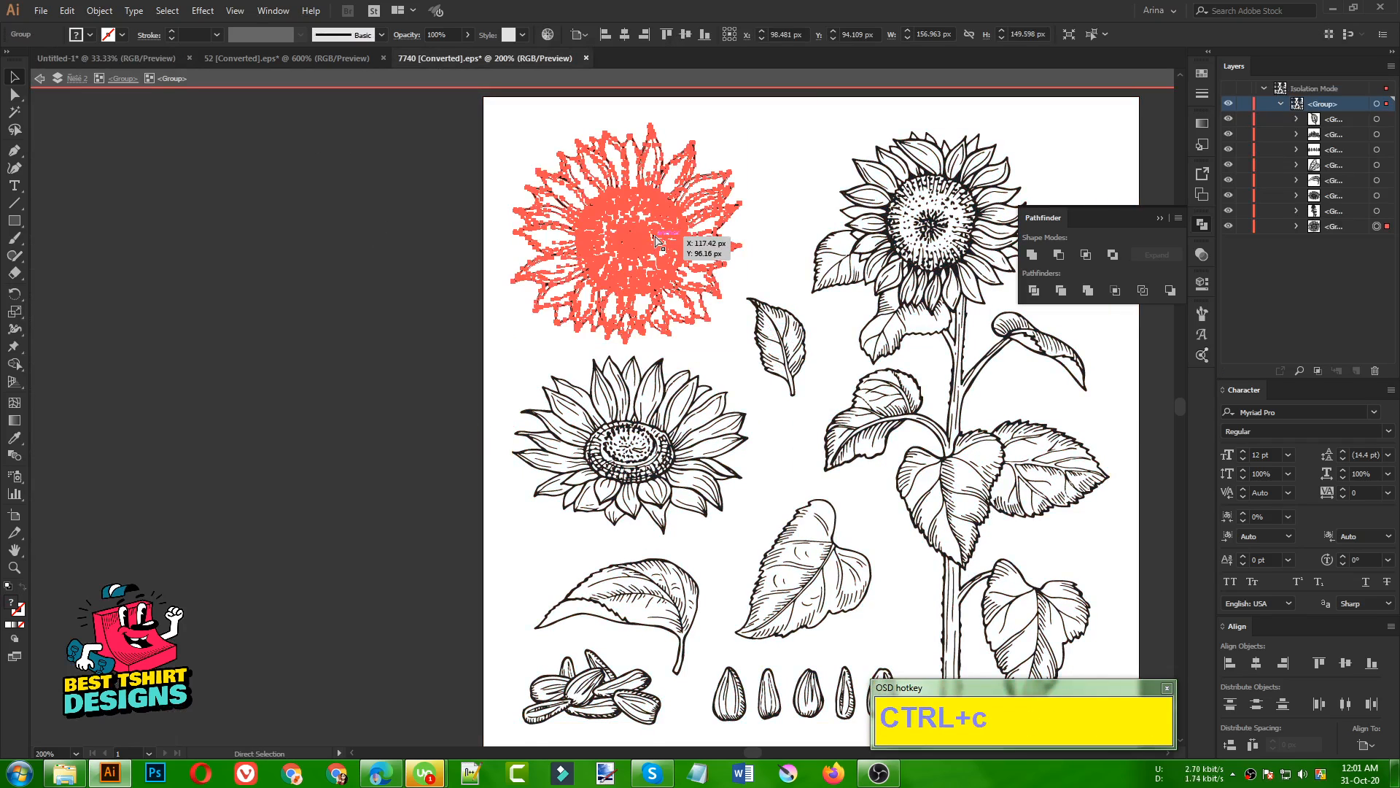
Step: Paste the sunflower into Untitled-1, enlarge it to about 2055 × 1959 px and place it below the reference image
{"action": "left_click", "coordinate": [120, 58]}
{"action": "scroll", "coordinate": [654, 330], "scroll_direction": "down", "scroll_amount": 4, "text": "alt"}
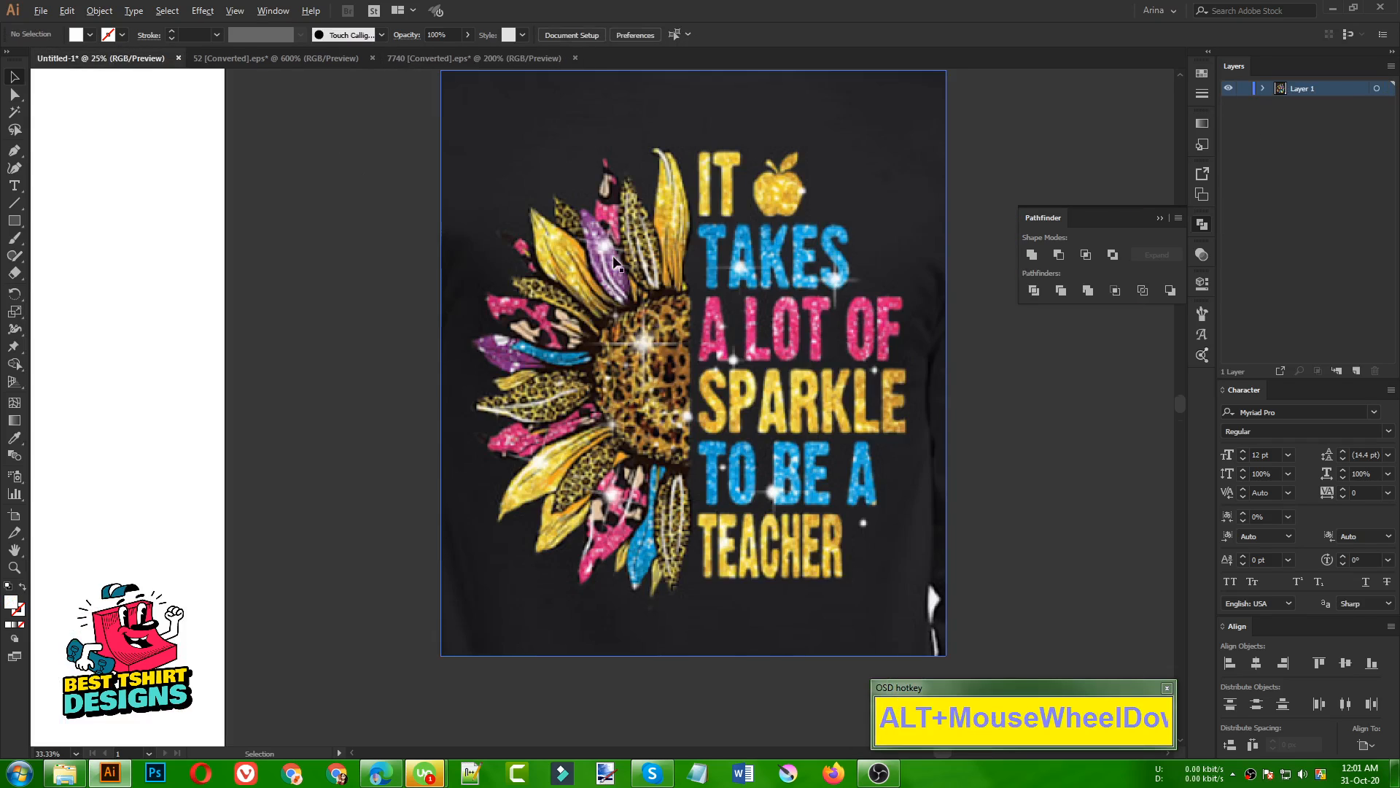
{"action": "key", "text": "ctrl+v"}
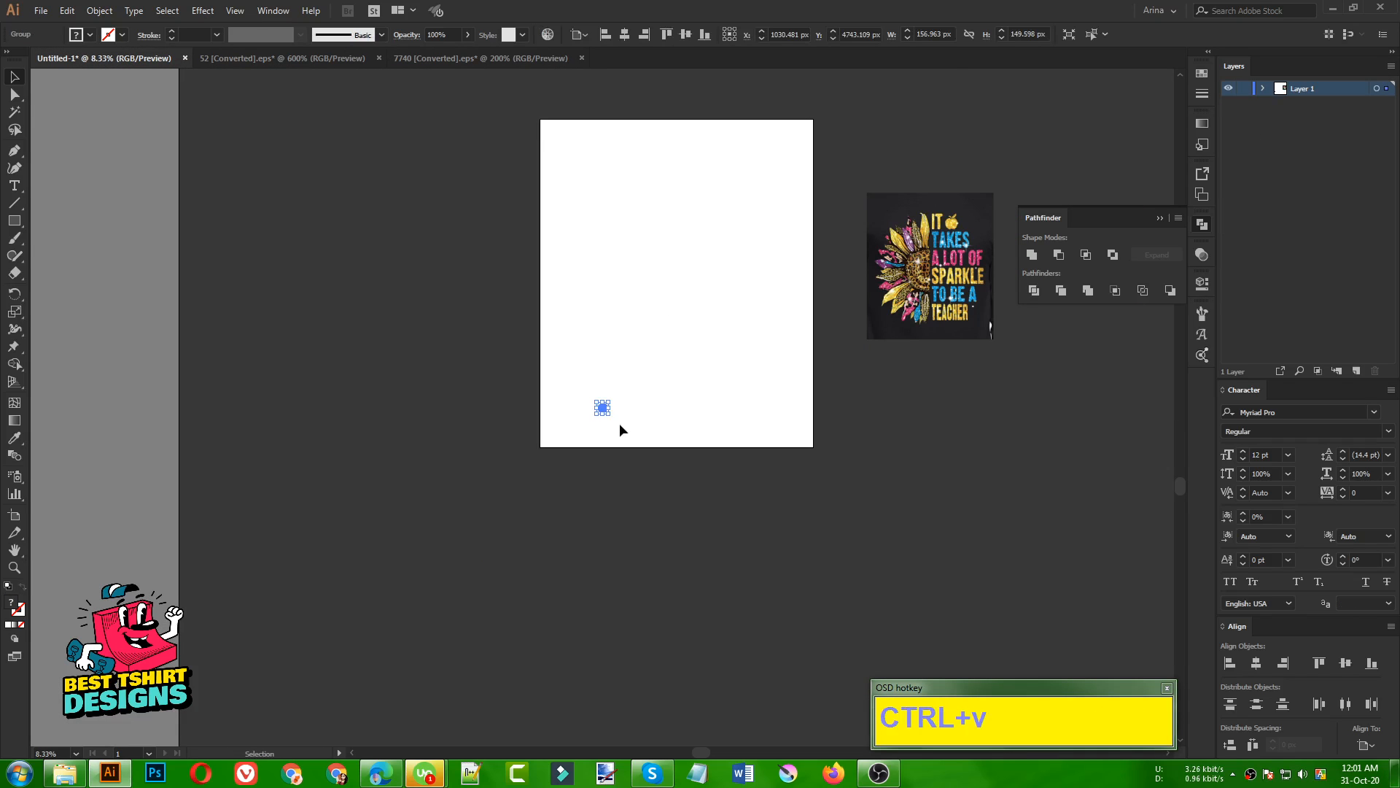
{"action": "left_click_drag", "start_coordinate": [610, 415], "coordinate": [735, 537]}
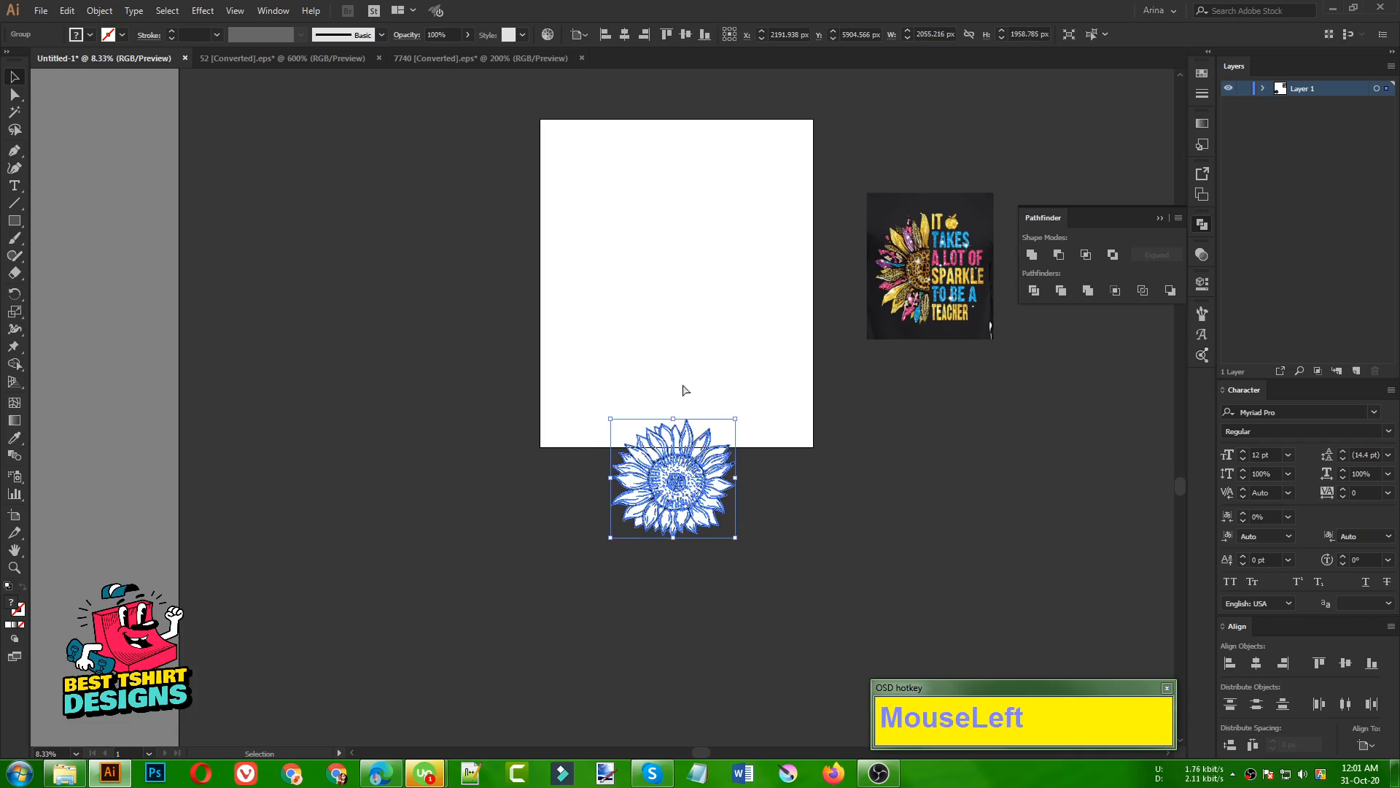
{"action": "left_click_drag", "start_coordinate": [712, 478], "coordinate": [951, 441]}
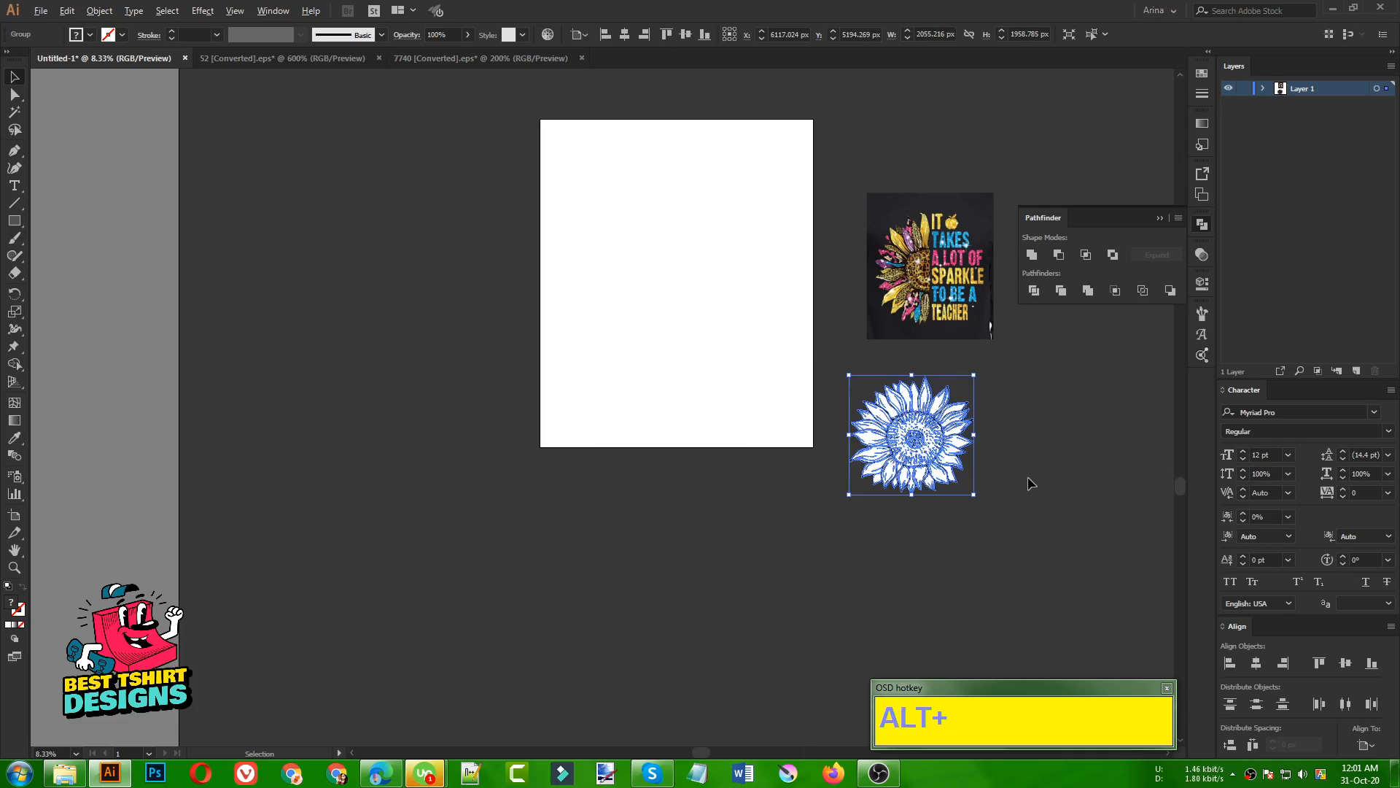
{"action": "scroll", "coordinate": [1030, 483], "scroll_direction": "up", "scroll_amount": 4, "text": "alt"}
{"action": "left_click", "coordinate": [882, 484]}
{"action": "scroll", "coordinate": [822, 464], "scroll_direction": "up", "scroll_amount": 2}
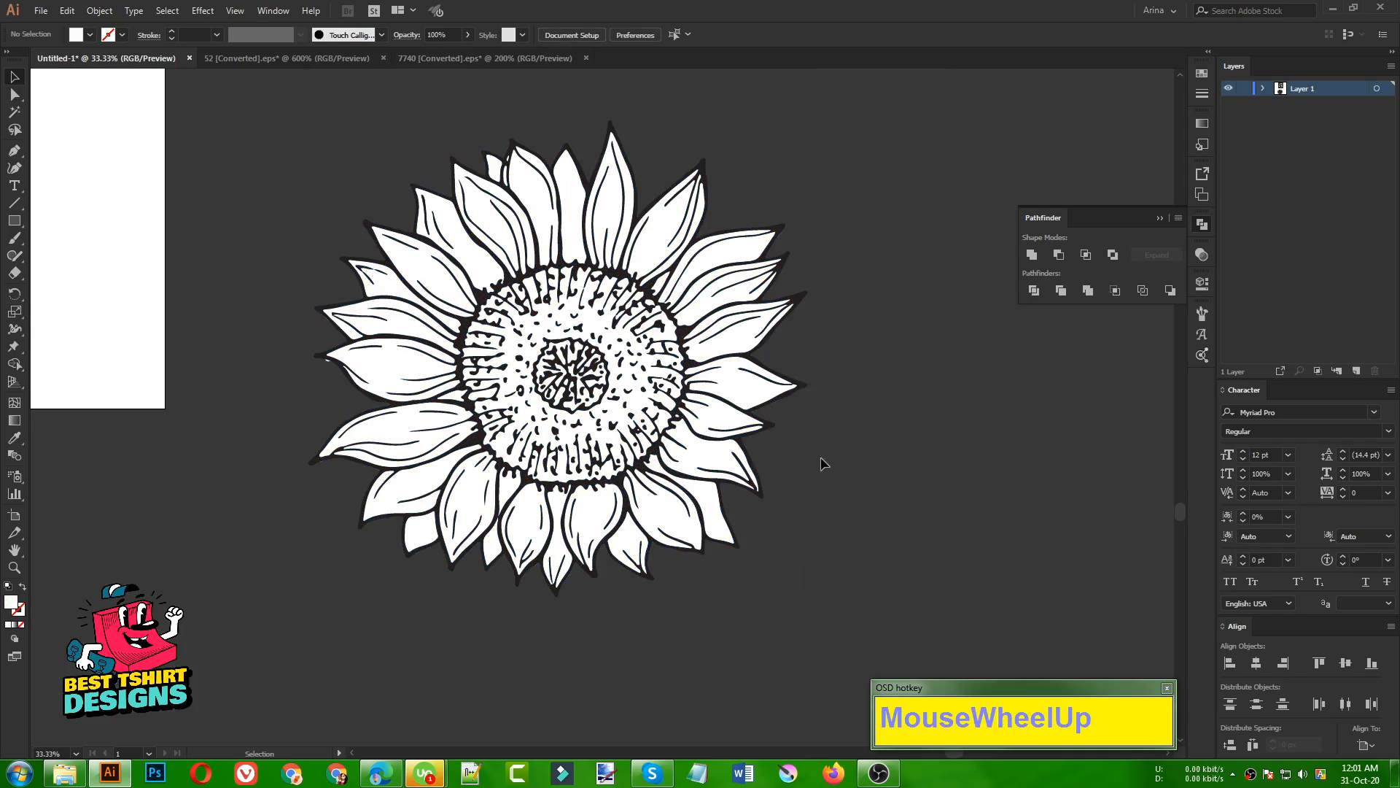
Step: Select the enlarged white sunflower below the reference image and split its artwork with Pathfinder Divide
{"action": "left_click", "coordinate": [573, 380]}
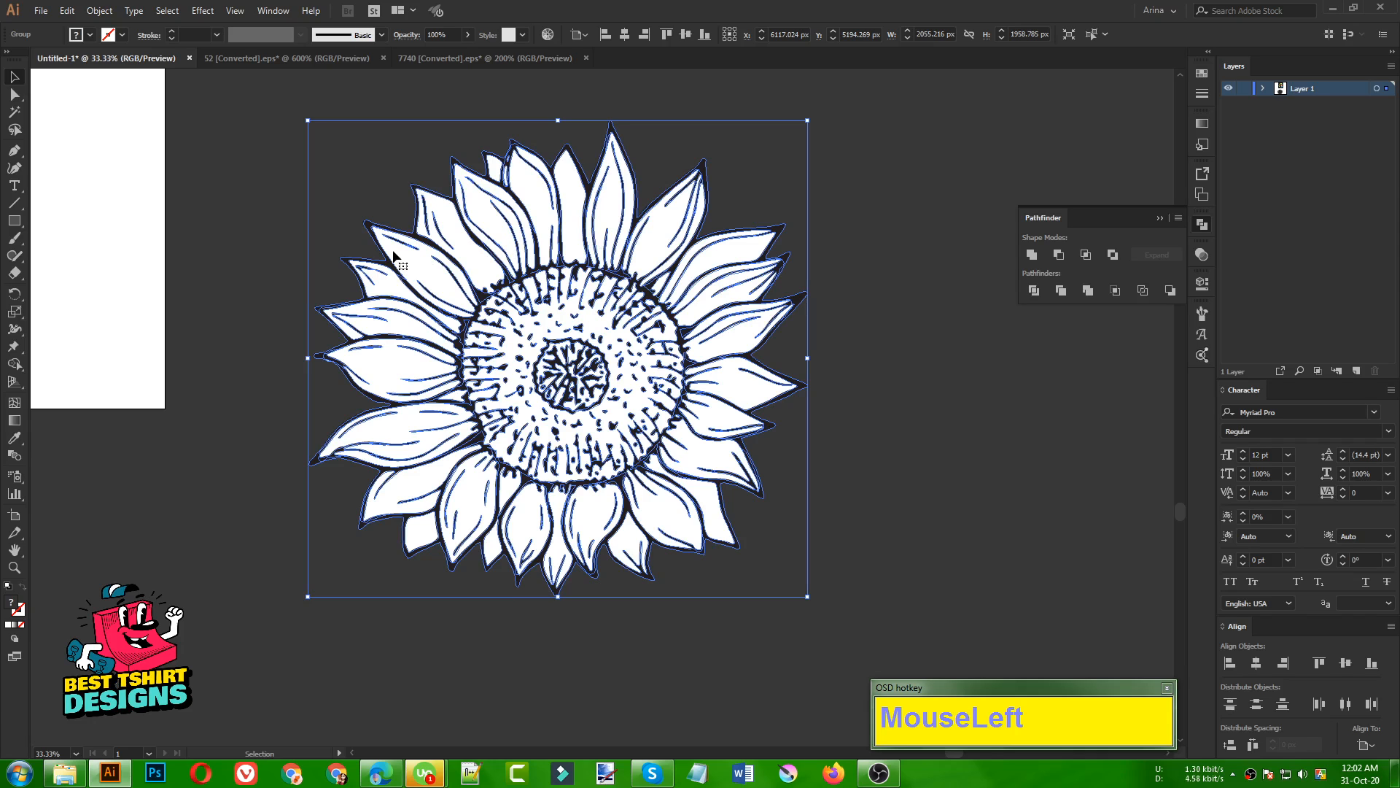
{"action": "left_click", "coordinate": [936, 412]}
{"action": "left_click", "coordinate": [601, 306]}
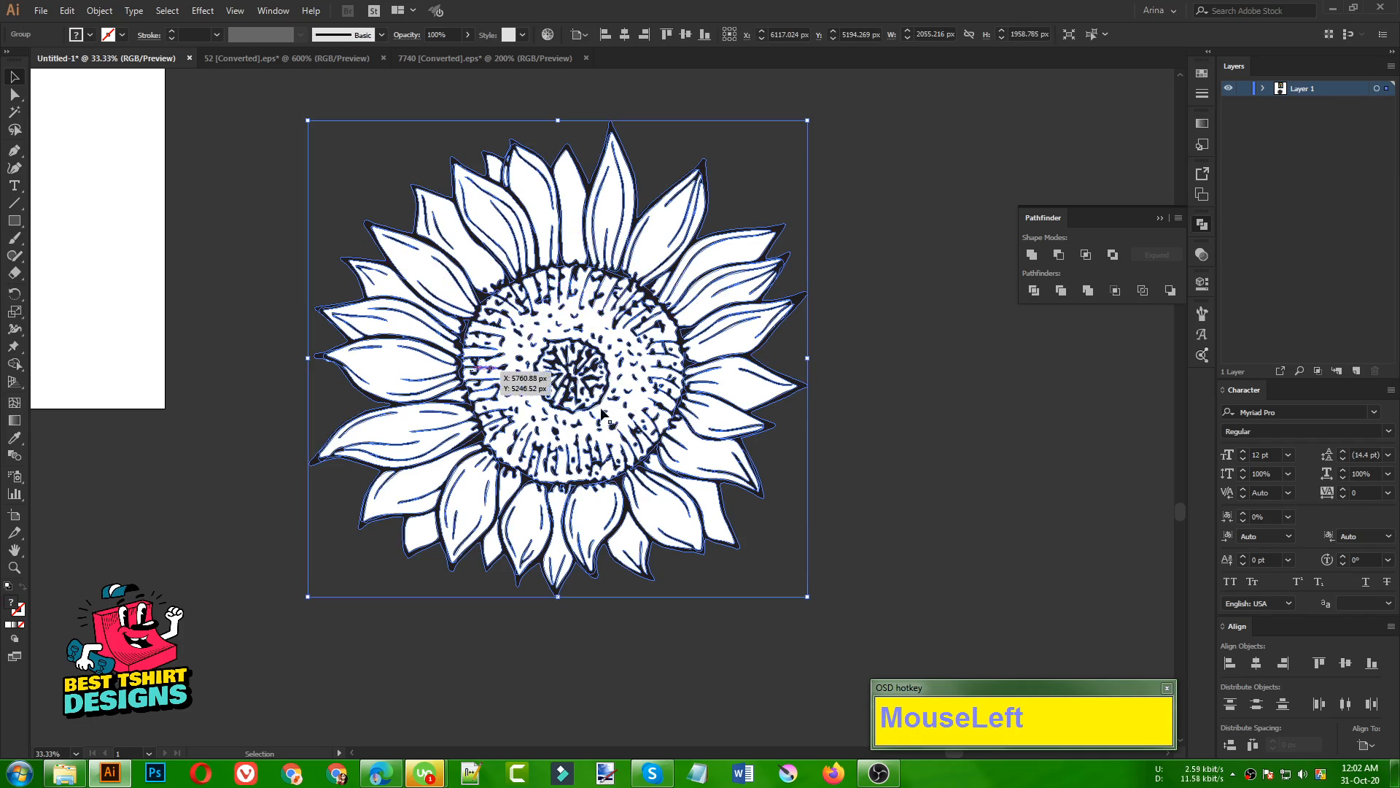
{"action": "left_click", "coordinate": [834, 469]}
{"action": "left_click_drag", "start_coordinate": [272, 125], "coordinate": [872, 625]}
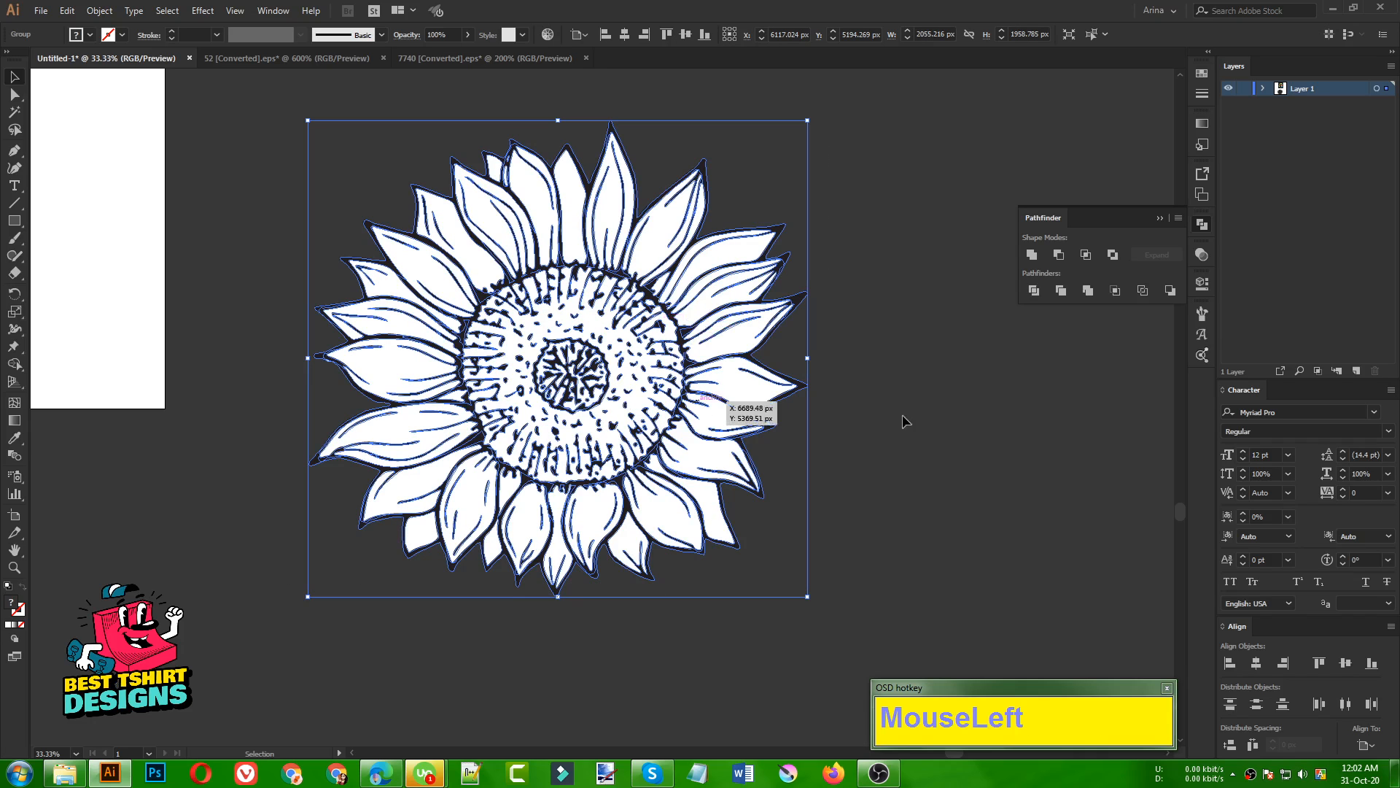
{"action": "left_click", "coordinate": [1033, 291]}
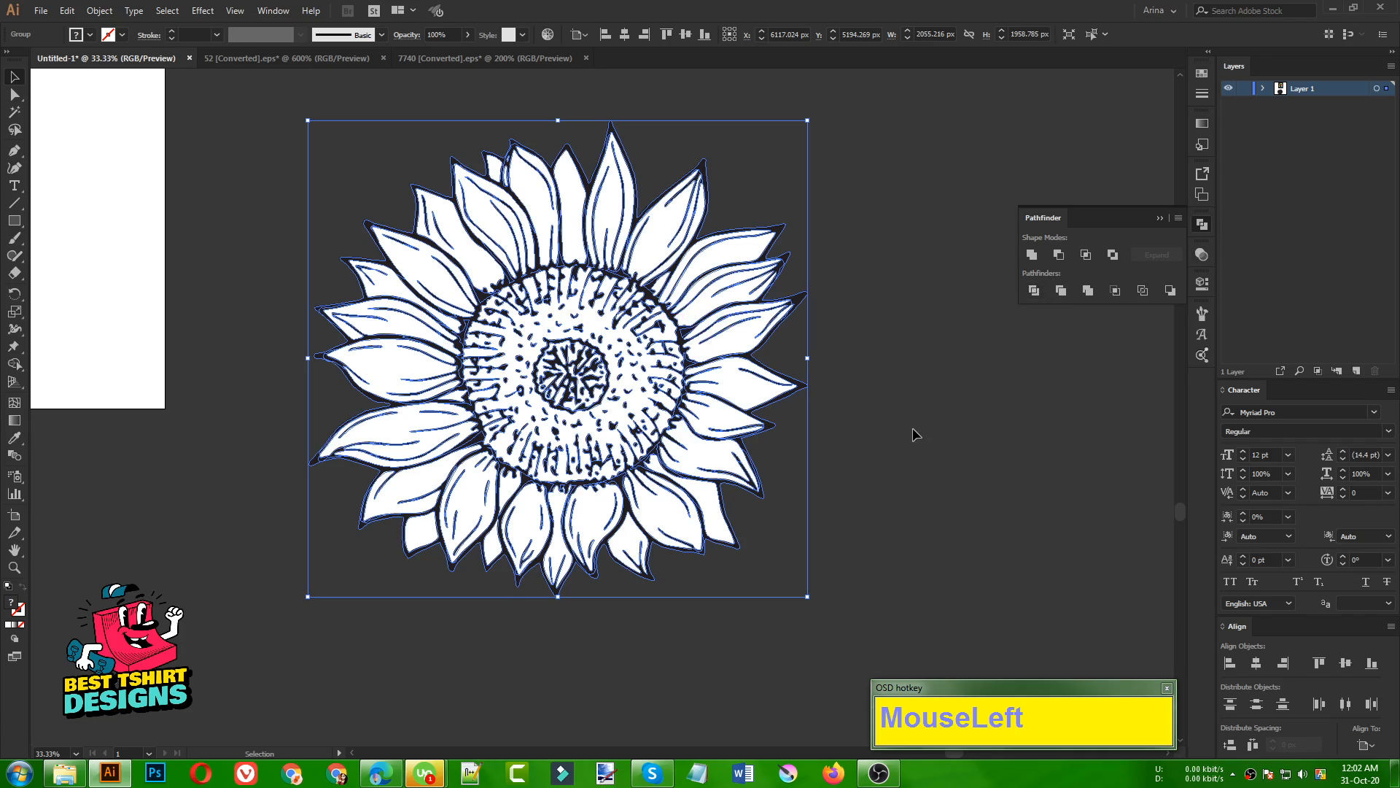
{"action": "left_click", "coordinate": [824, 431]}
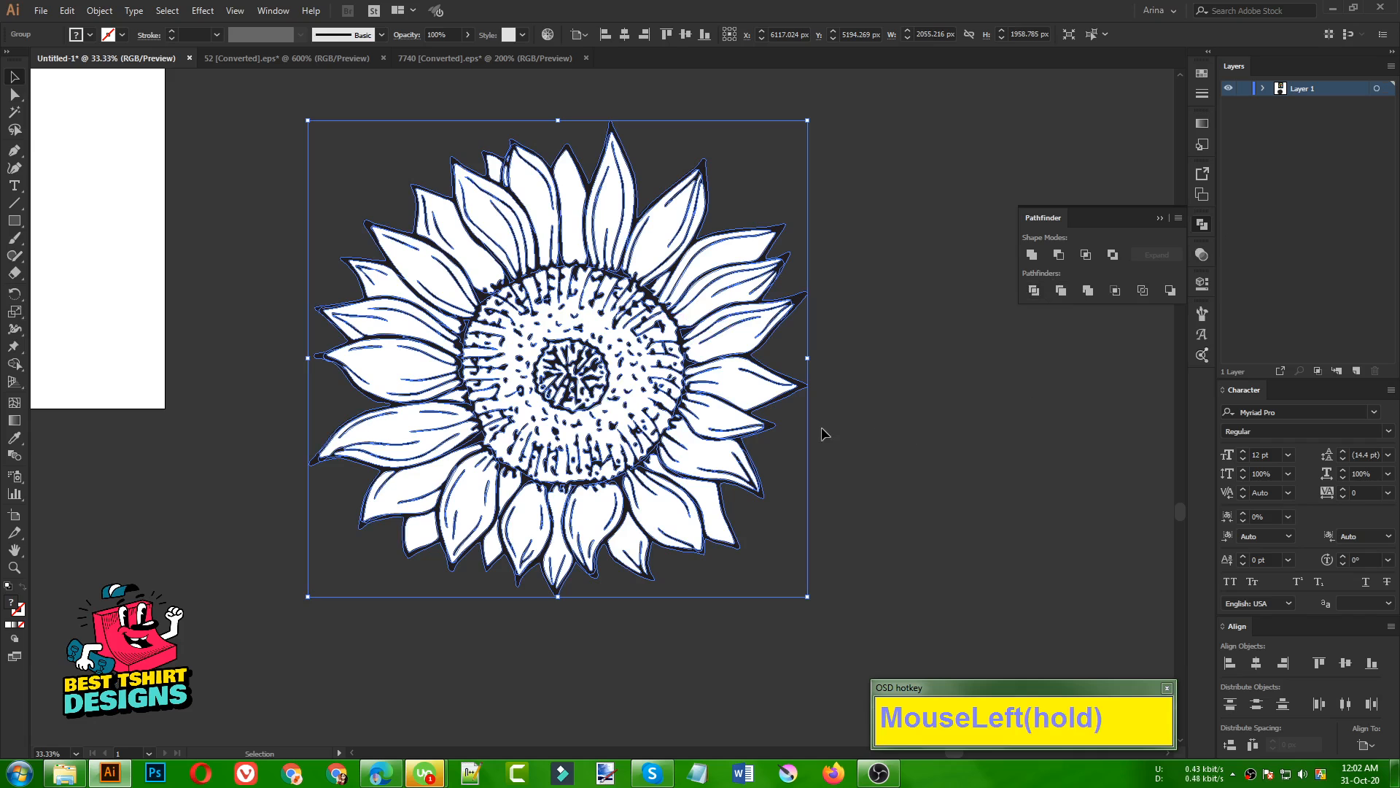
Step: Isolate the sunflower group and try pulling the white seed ring out of its center, undoing the move before leaving isolation
{"action": "double_click", "coordinate": [756, 390]}
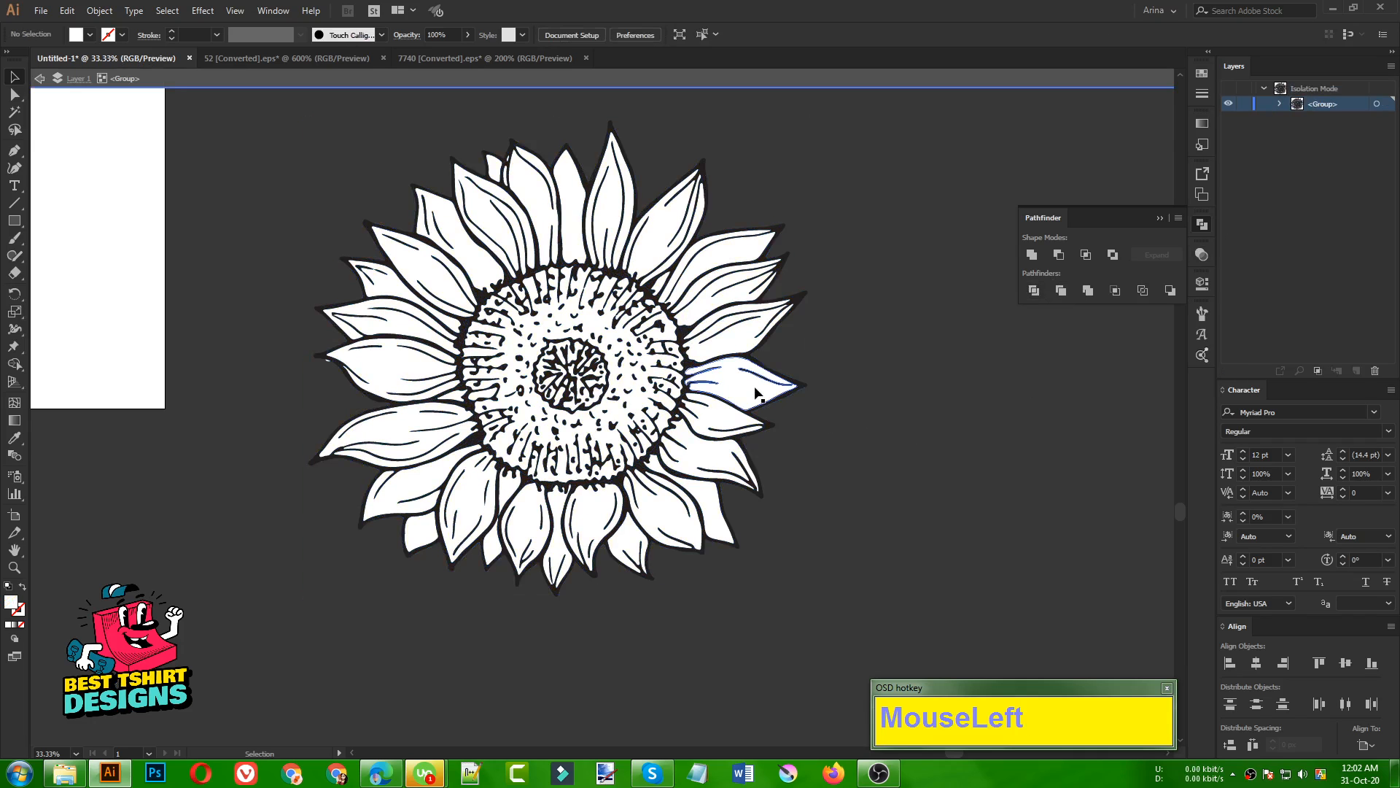
{"action": "left_click", "coordinate": [755, 392]}
{"action": "left_click", "coordinate": [749, 347]}
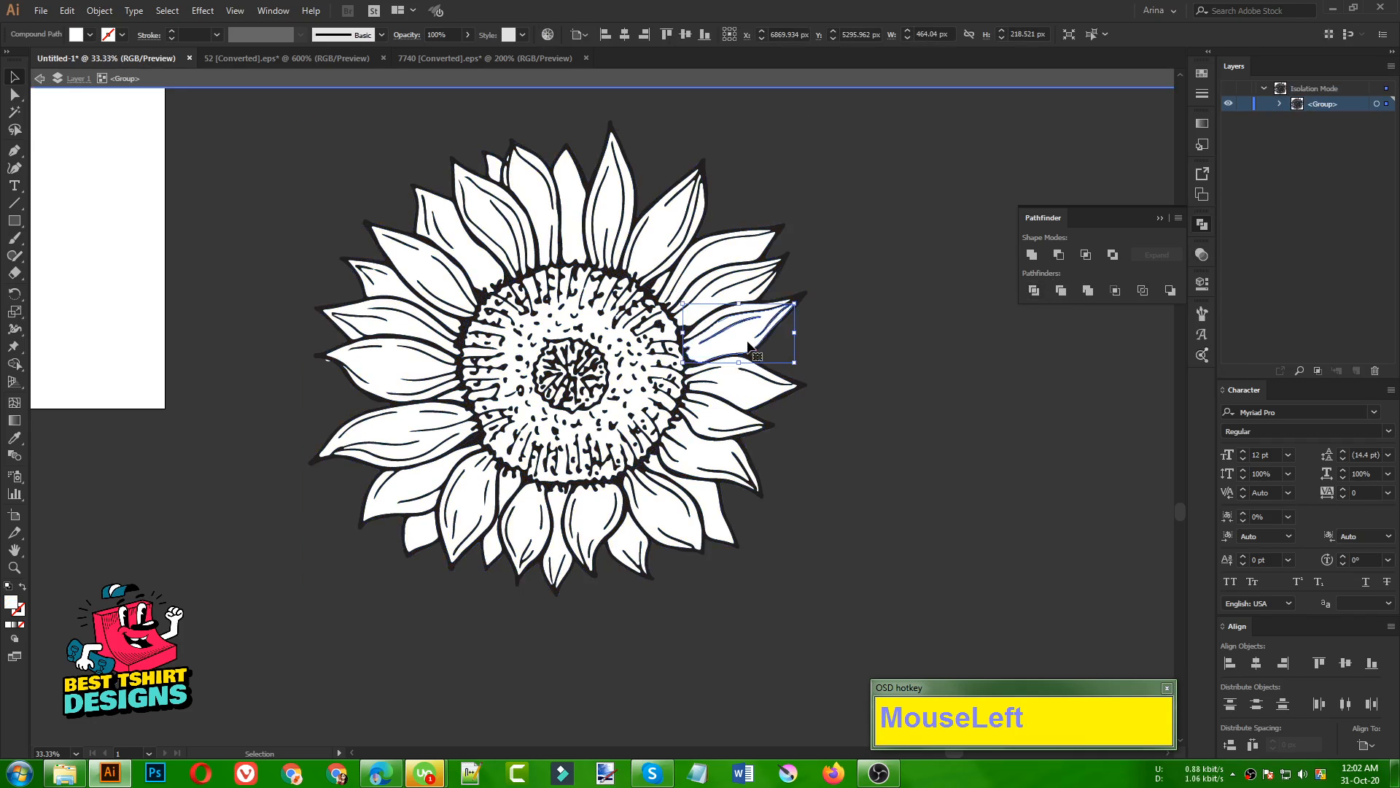
{"action": "left_click_drag", "start_coordinate": [589, 323], "coordinate": [927, 476]}
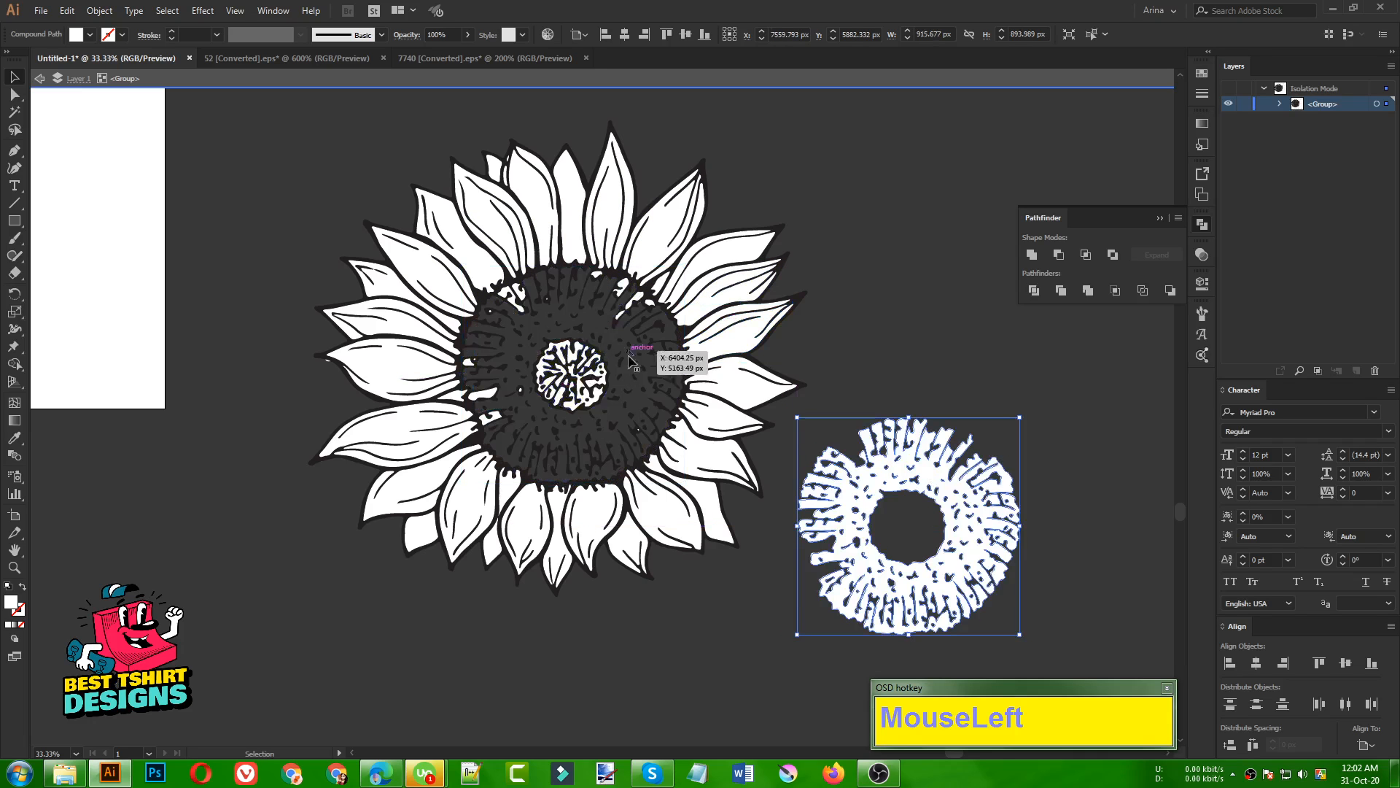
{"action": "key", "text": "ctrl"}
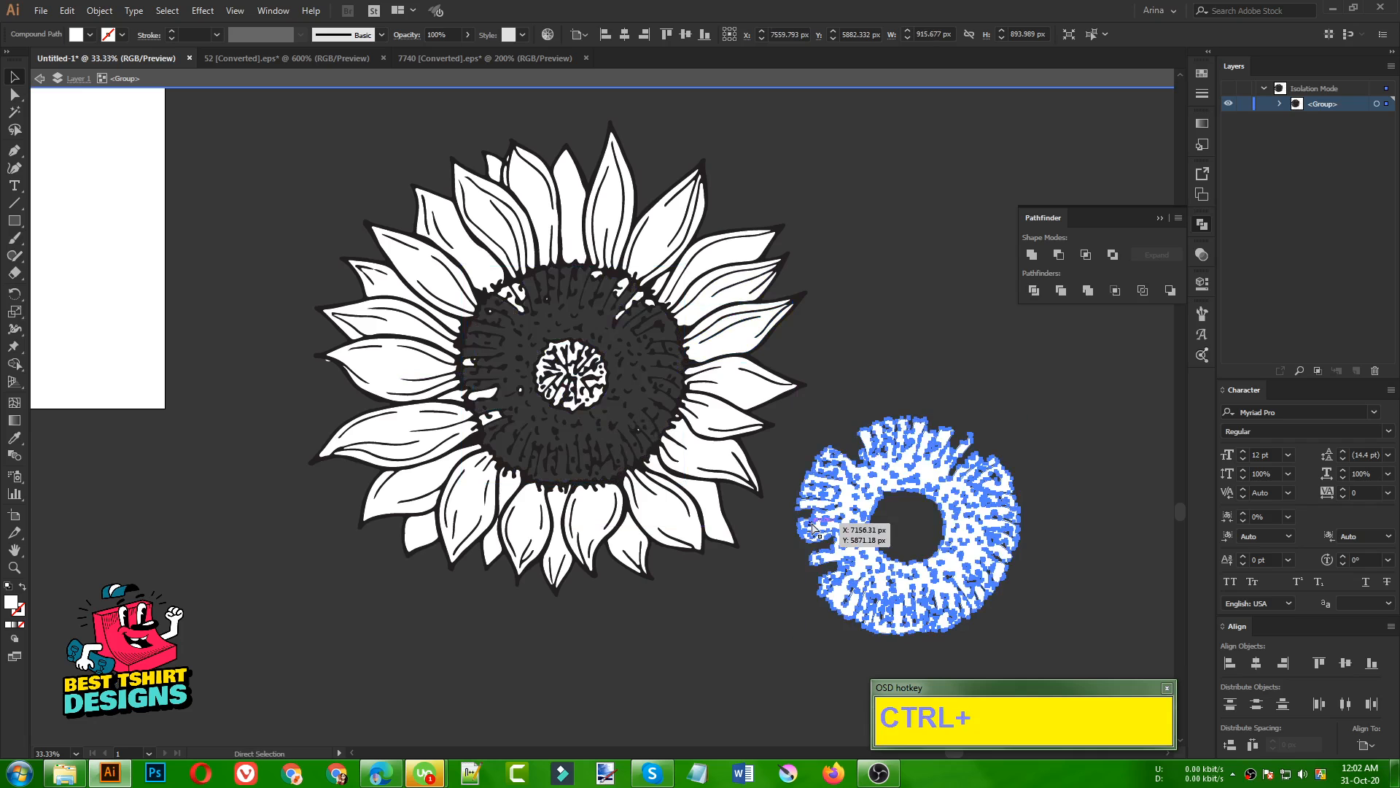
{"action": "key", "text": "ctrl+x"}
{"action": "key", "text": "ctrl+z"}
{"action": "key", "text": "ctrl+z"}
{"action": "left_click", "coordinate": [856, 457]}
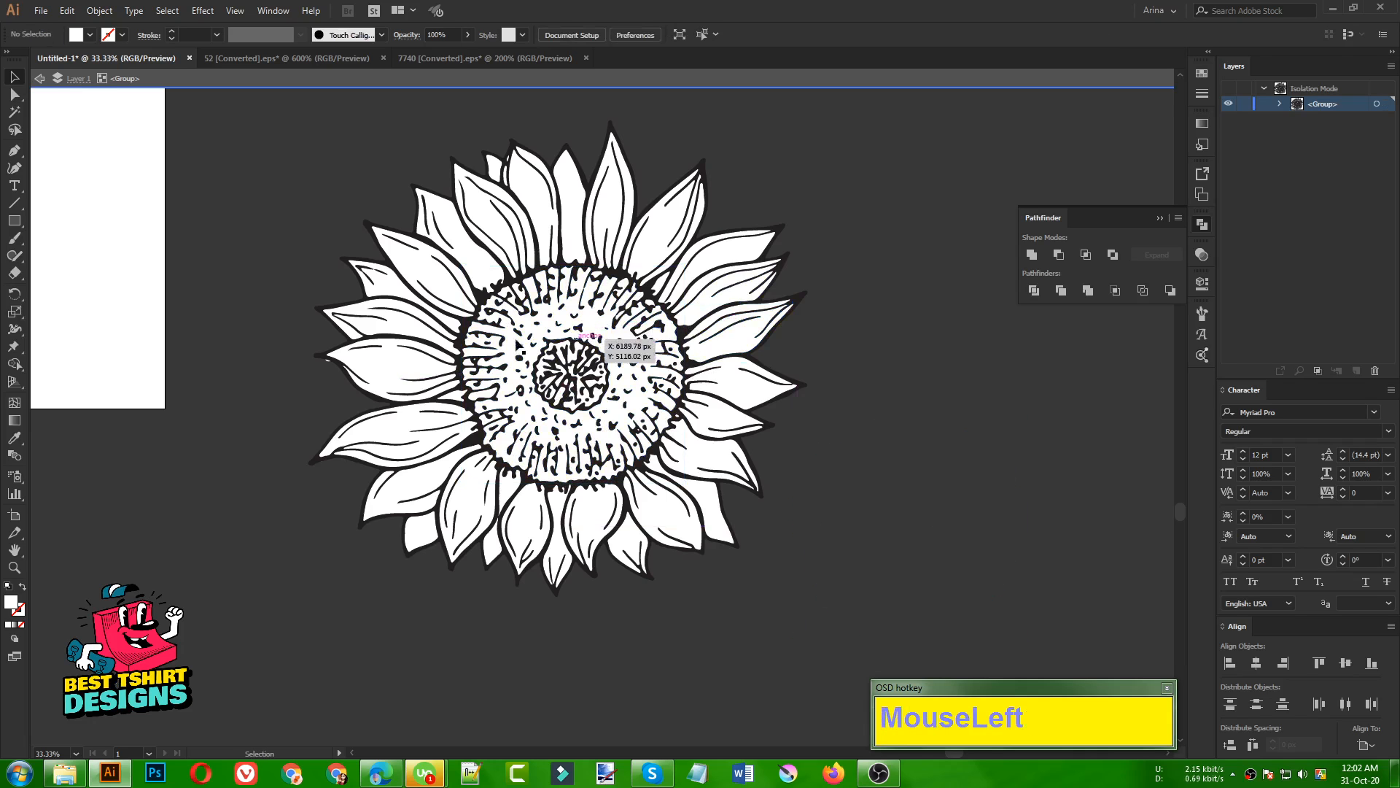
{"action": "double_click", "coordinate": [826, 409]}
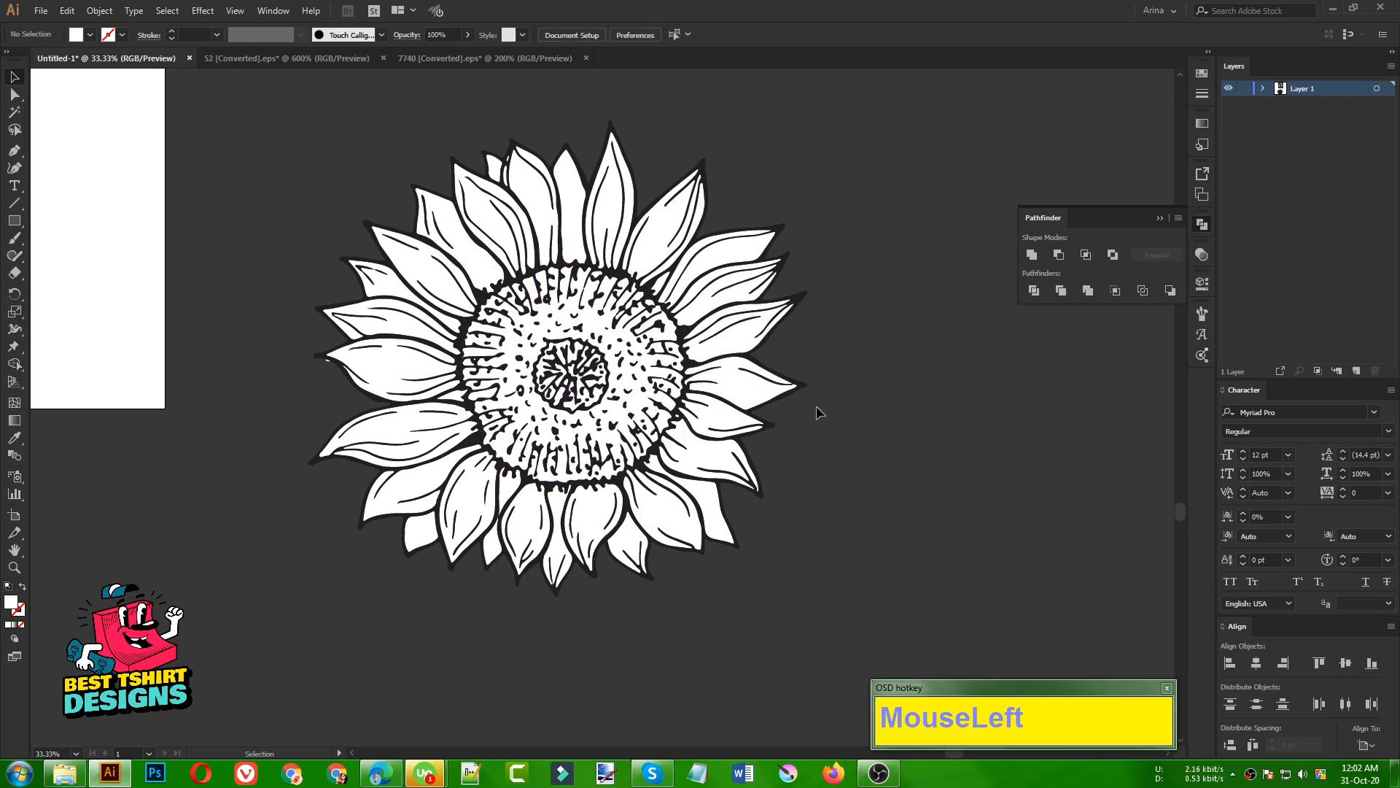
Step: Copy the round sunflower head from the 7740 drawing again and paste it into Untitled-1
{"action": "scroll", "coordinate": [660, 326], "scroll_direction": "down", "scroll_amount": 2}
{"action": "left_click", "coordinate": [485, 58]}
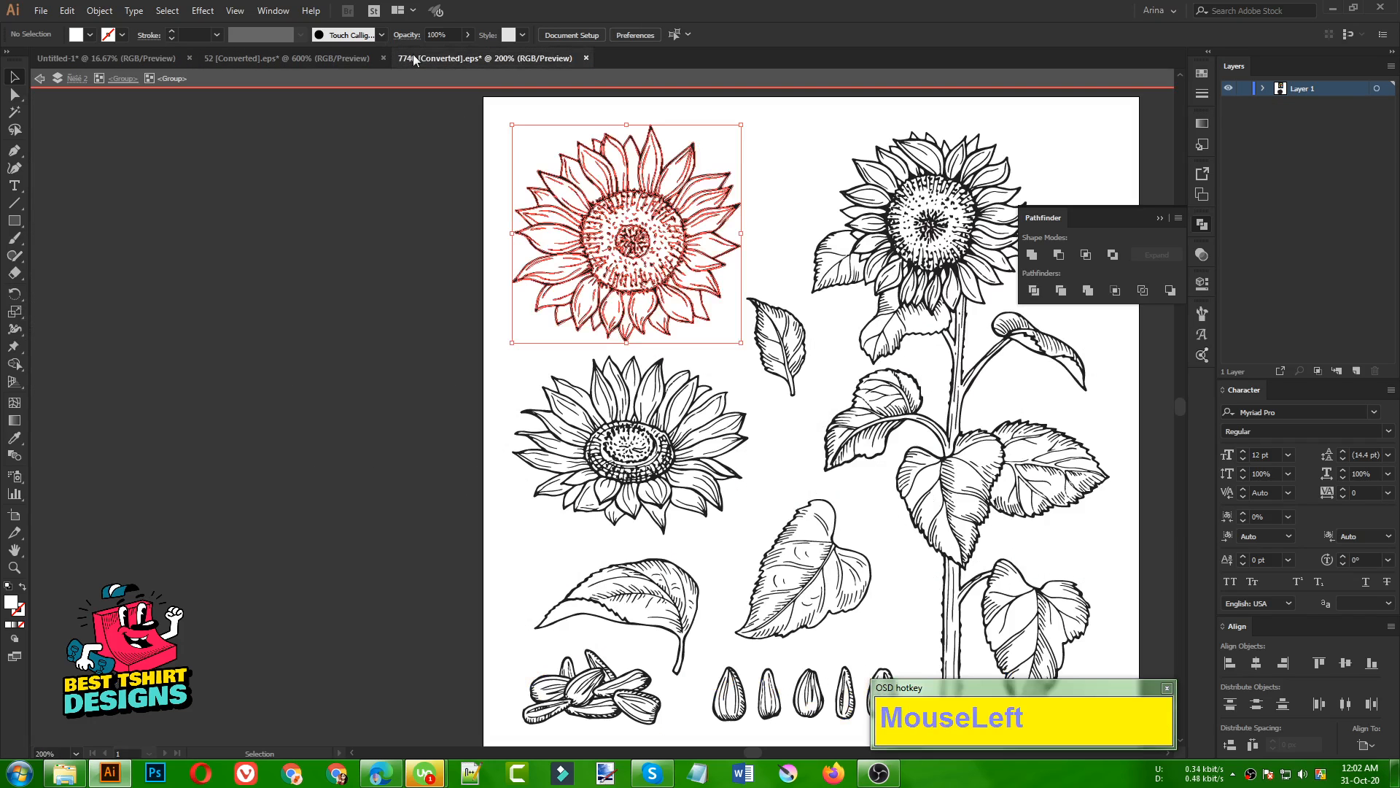
{"action": "key", "text": "ctrl+c"}
{"action": "left_click", "coordinate": [106, 58]}
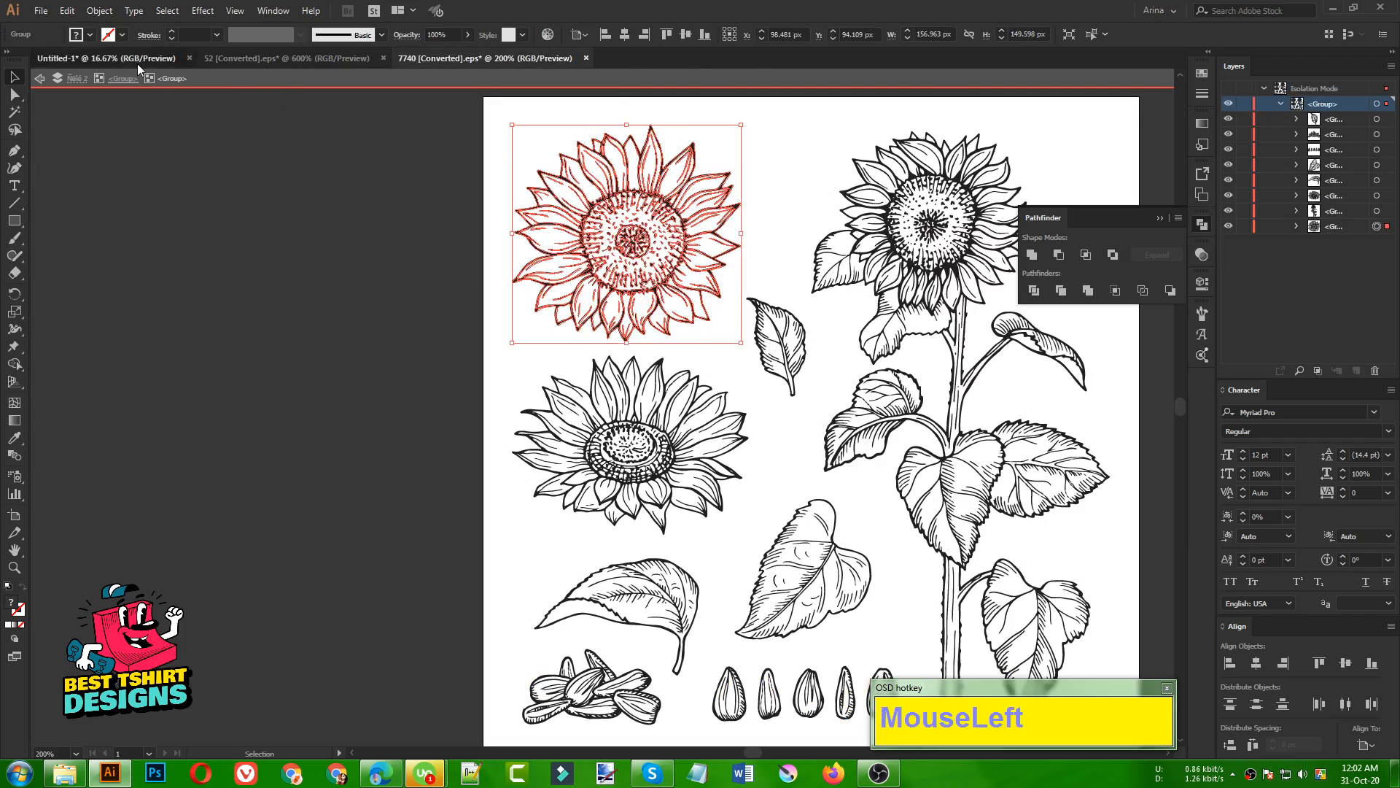
{"action": "key", "text": "ctrl+v"}
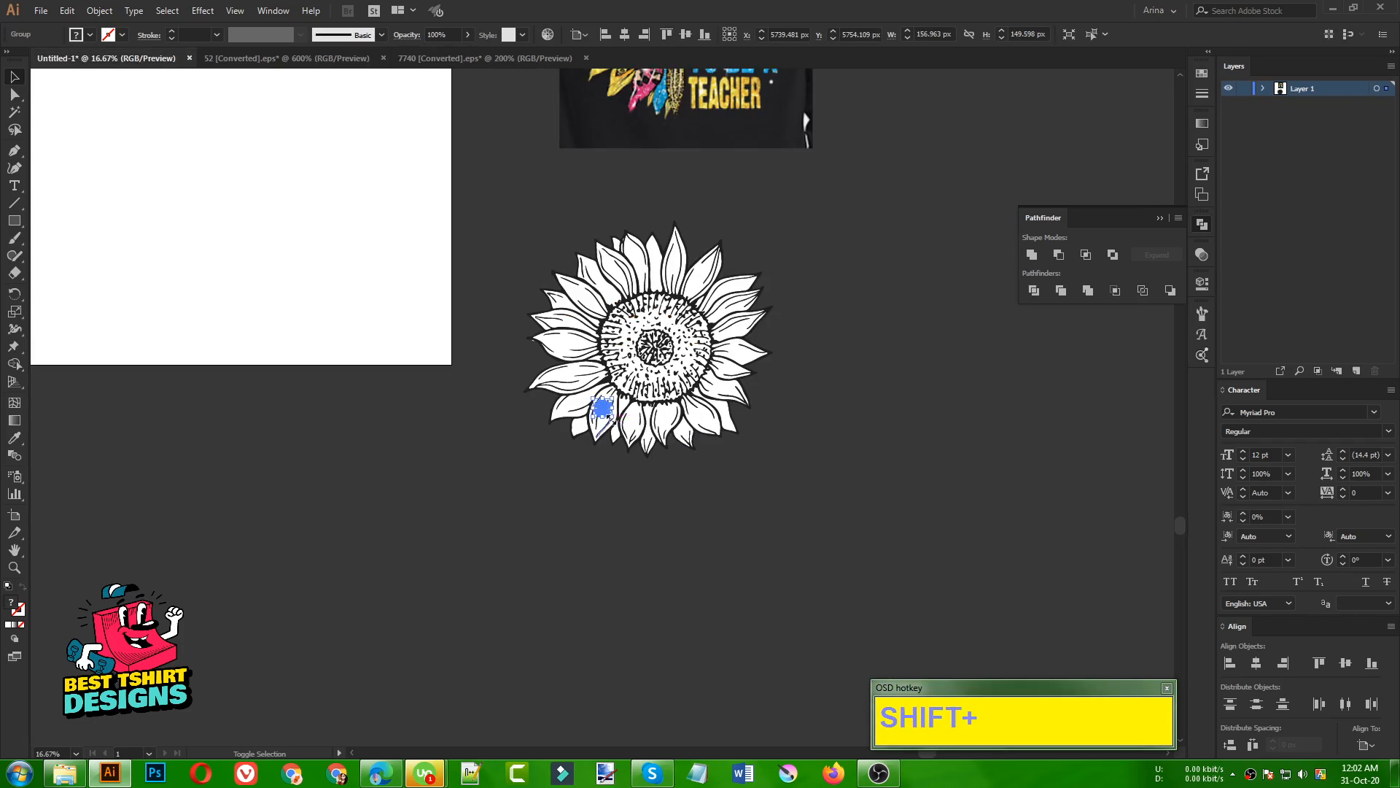
Step: Enlarge the pasted sunflower to about 1875 × 1787 px and place it below the artboard, beside the first sunflower
{"action": "left_click_drag", "start_coordinate": [612, 417], "coordinate": [950, 610]}
{"action": "left_click_drag", "start_coordinate": [767, 532], "coordinate": [457, 568]}
{"action": "scroll", "coordinate": [438, 573], "scroll_direction": "up", "scroll_amount": 1}
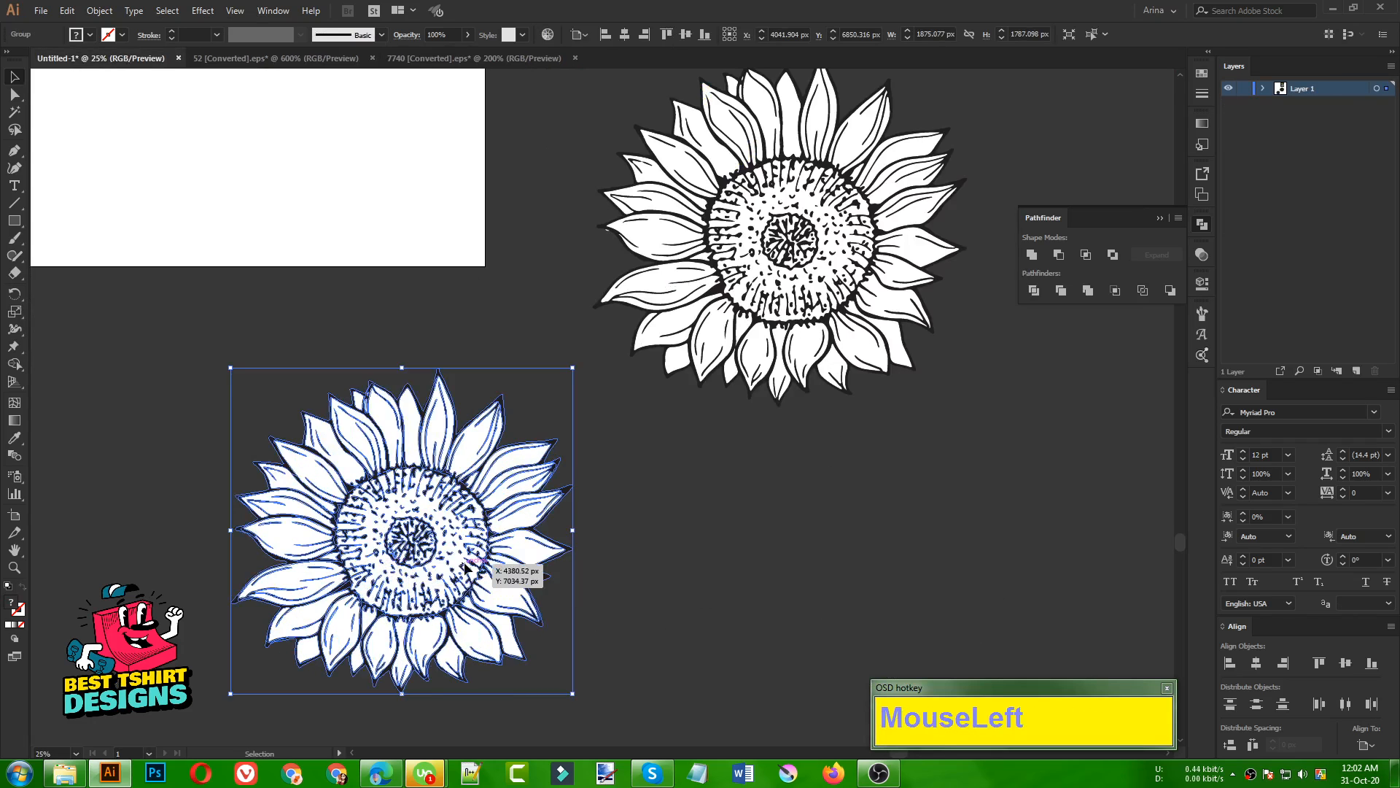
Step: Isolate the new sunflower copy and delete all its white fills using the Magic Wand, keeping only the dark outlines
{"action": "double_click", "coordinate": [518, 573]}
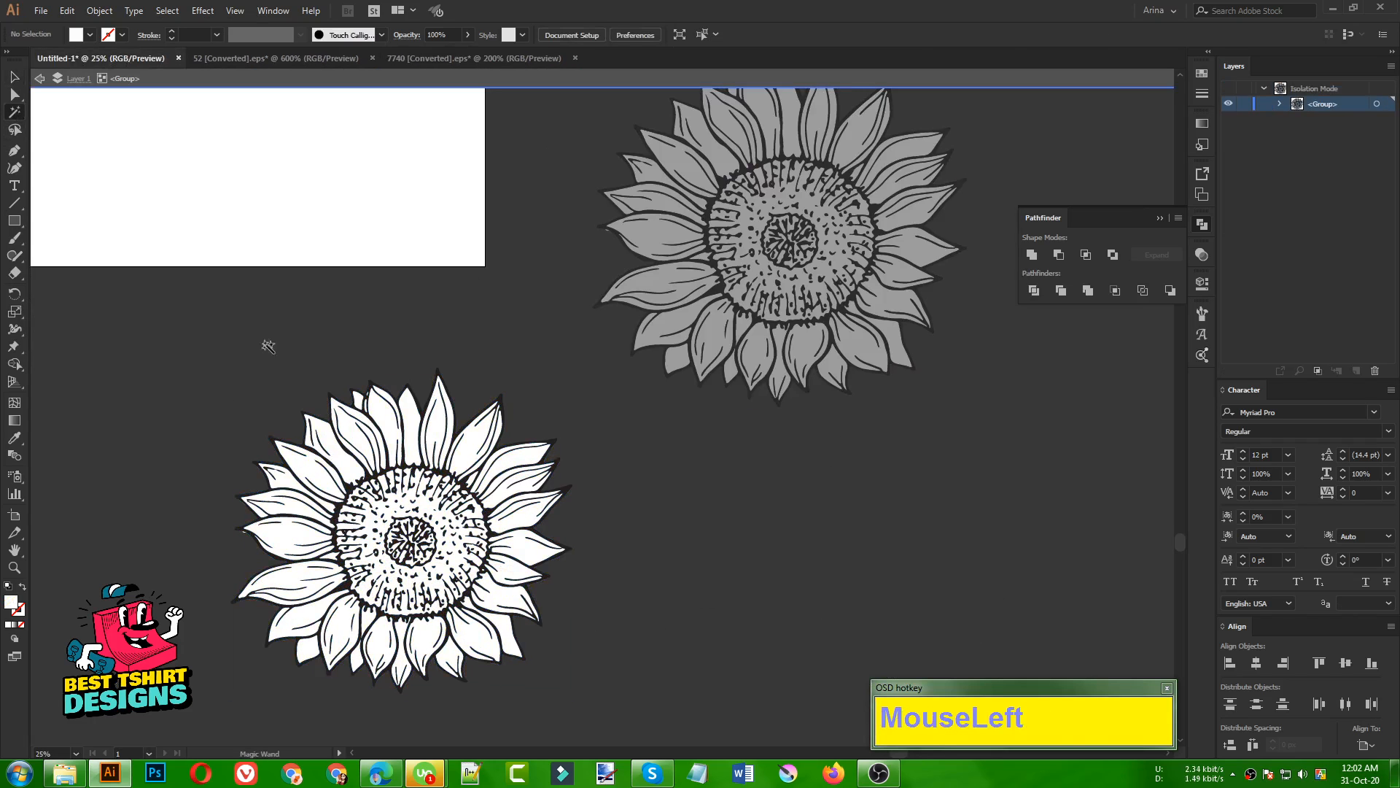
{"action": "left_click", "coordinate": [354, 430]}
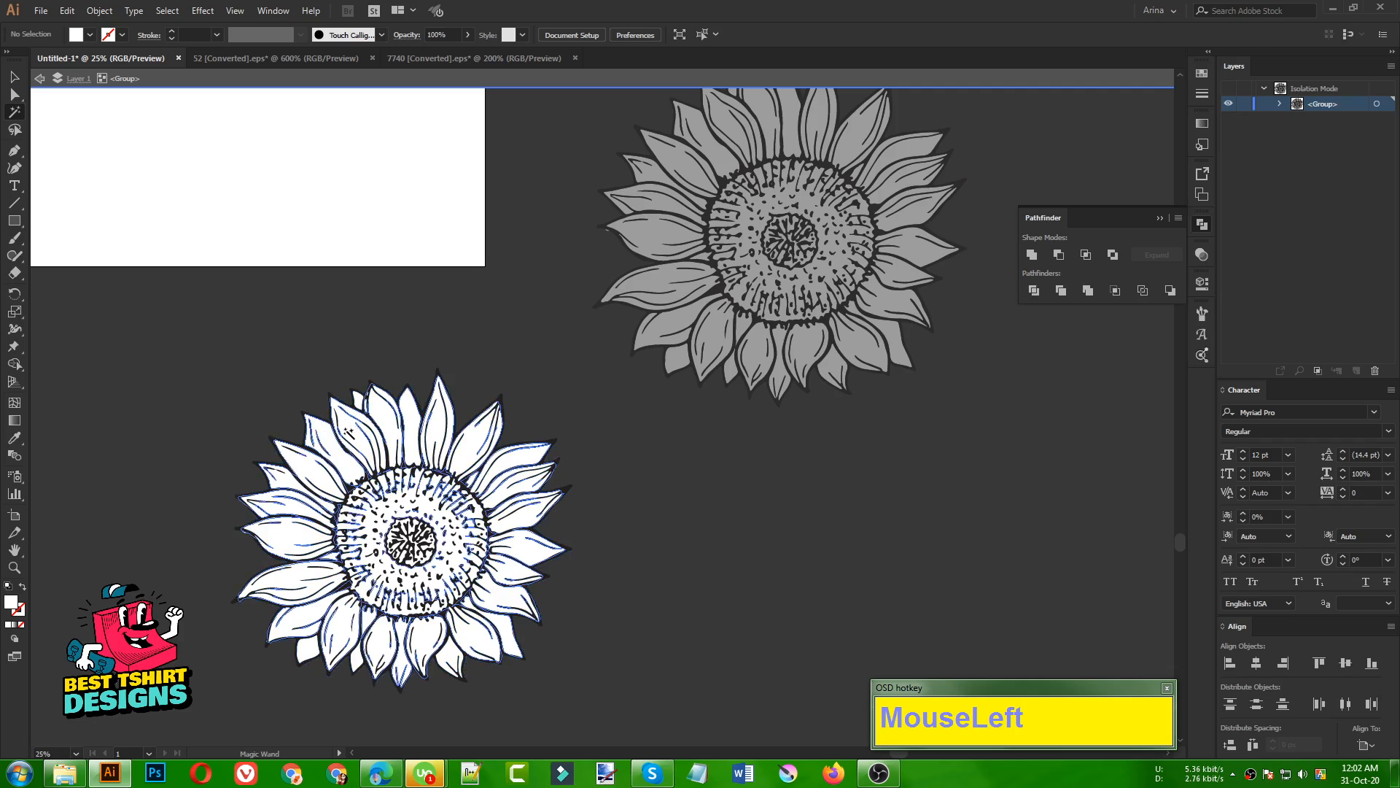
{"action": "left_click", "coordinate": [350, 432]}
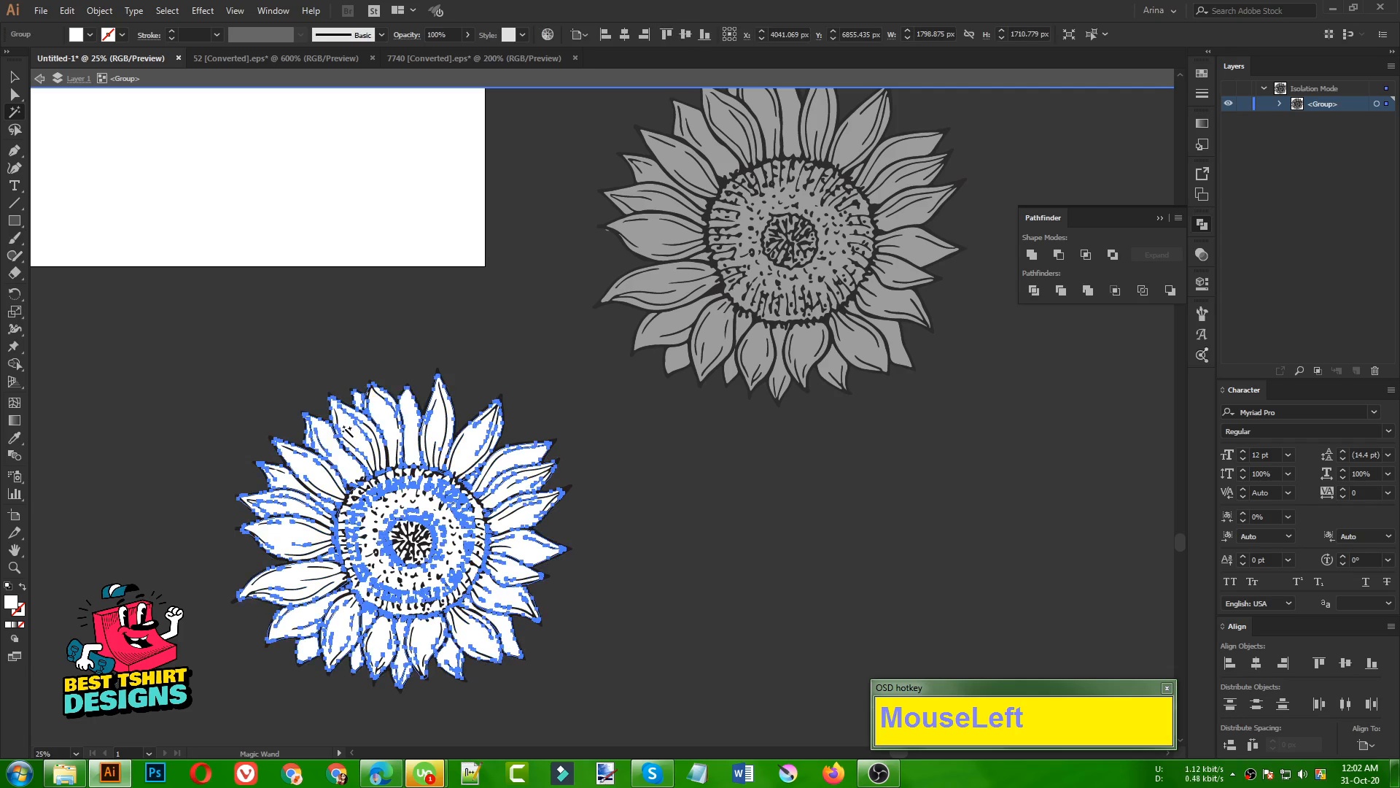
{"action": "key", "text": "Delete"}
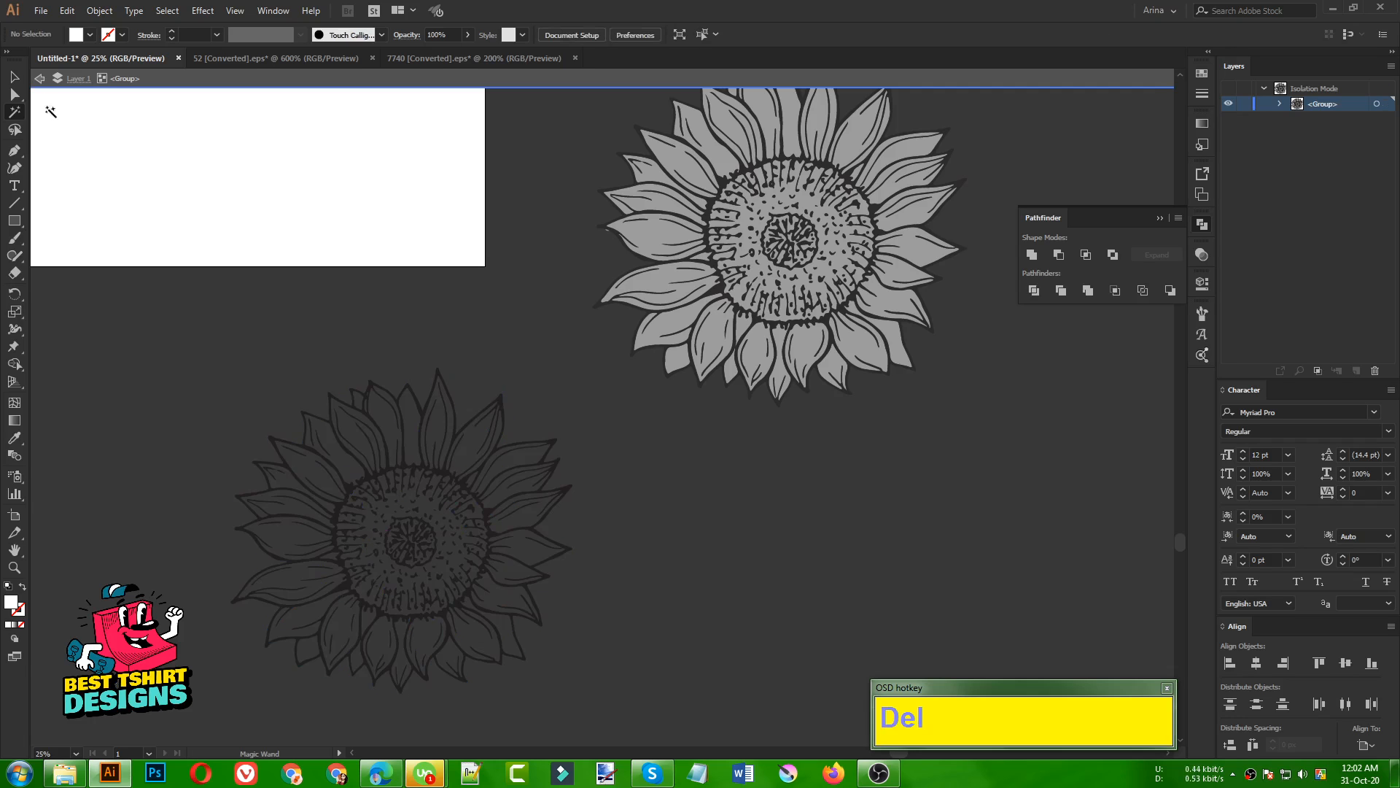
{"action": "left_click", "coordinate": [16, 77]}
{"action": "scroll", "coordinate": [163, 358], "scroll_direction": "down", "scroll_amount": 2}
{"action": "left_click", "coordinate": [409, 412]}
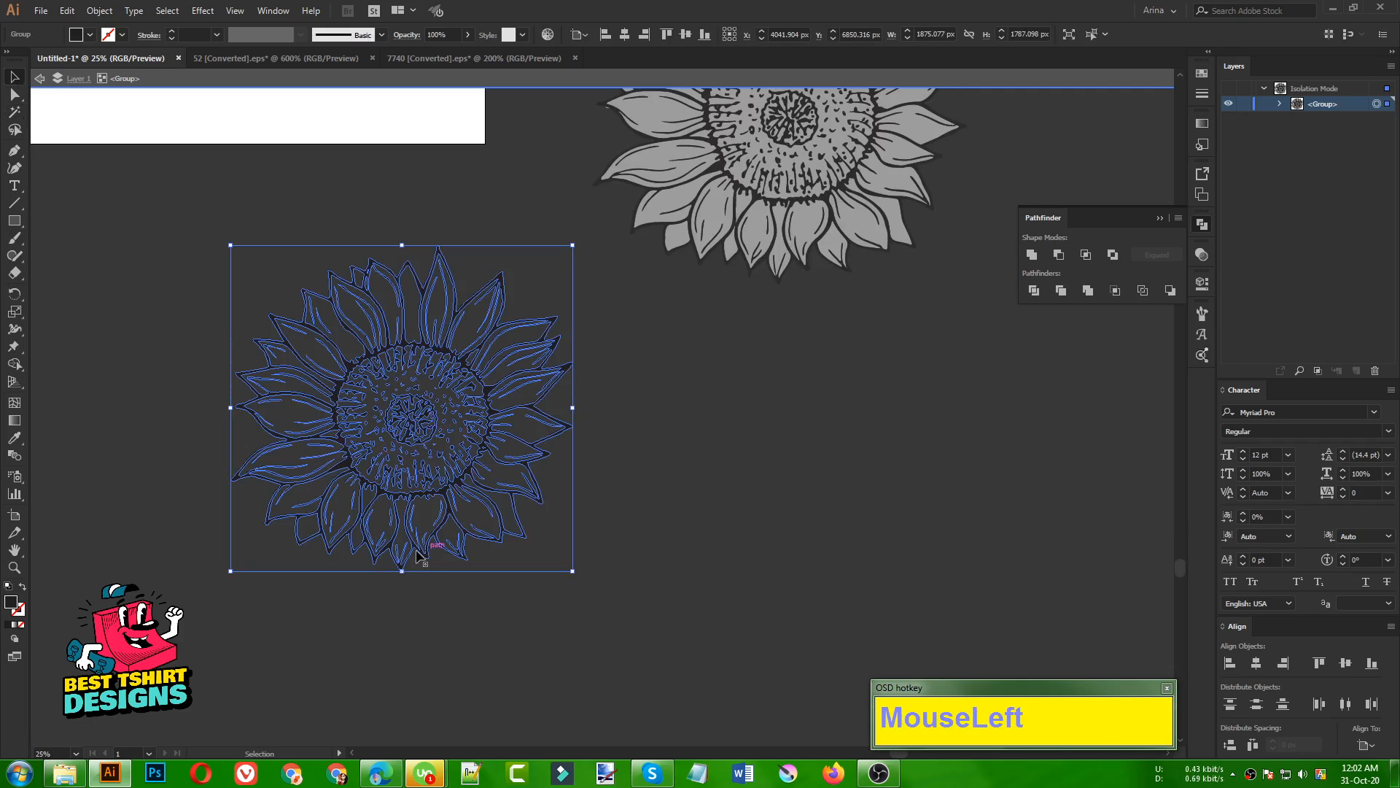
{"action": "left_click", "coordinate": [52, 223]}
Step: Draw a rectangle about 2414 × 2236 px covering the outlined sunflower and fill it with yellow
{"action": "left_click", "coordinate": [18, 222]}
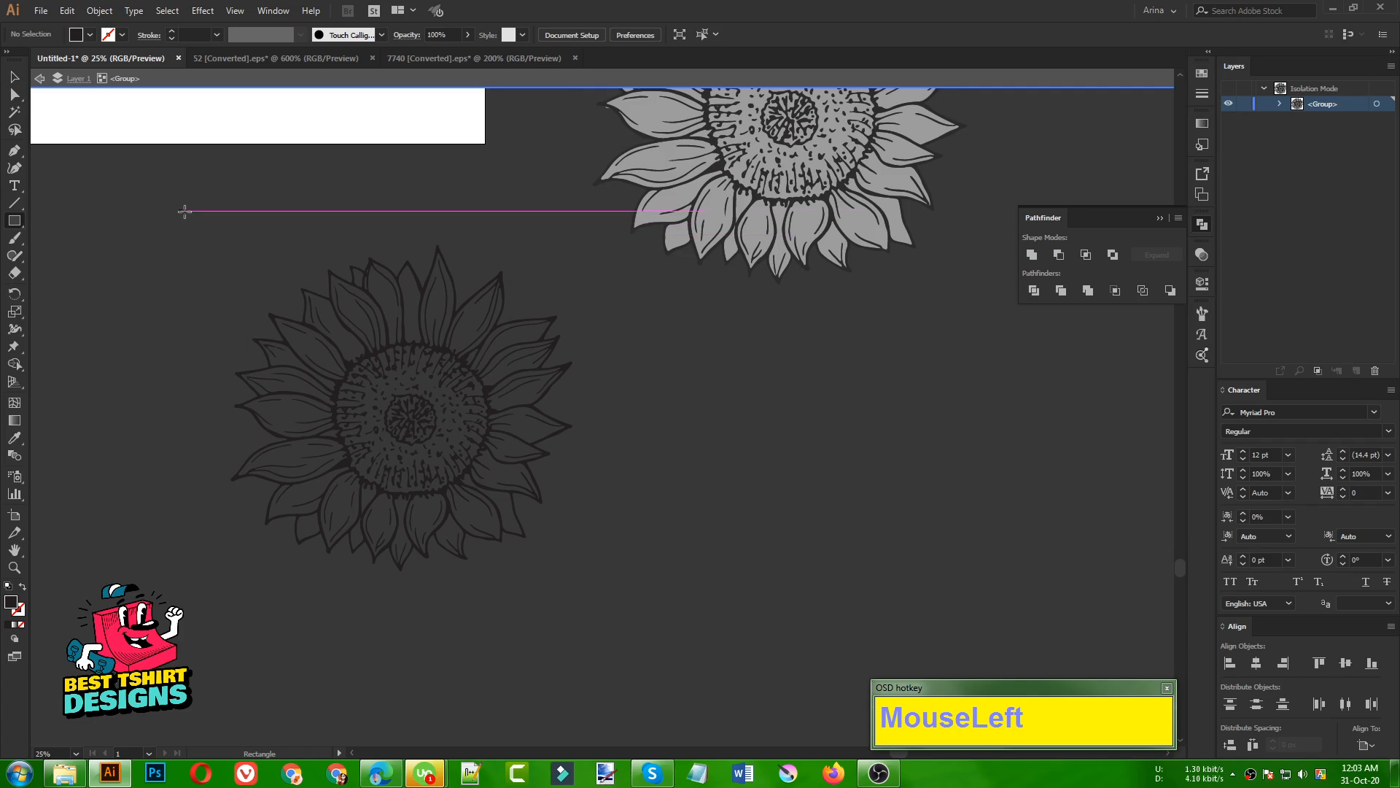
{"action": "left_click_drag", "start_coordinate": [171, 209], "coordinate": [611, 617]}
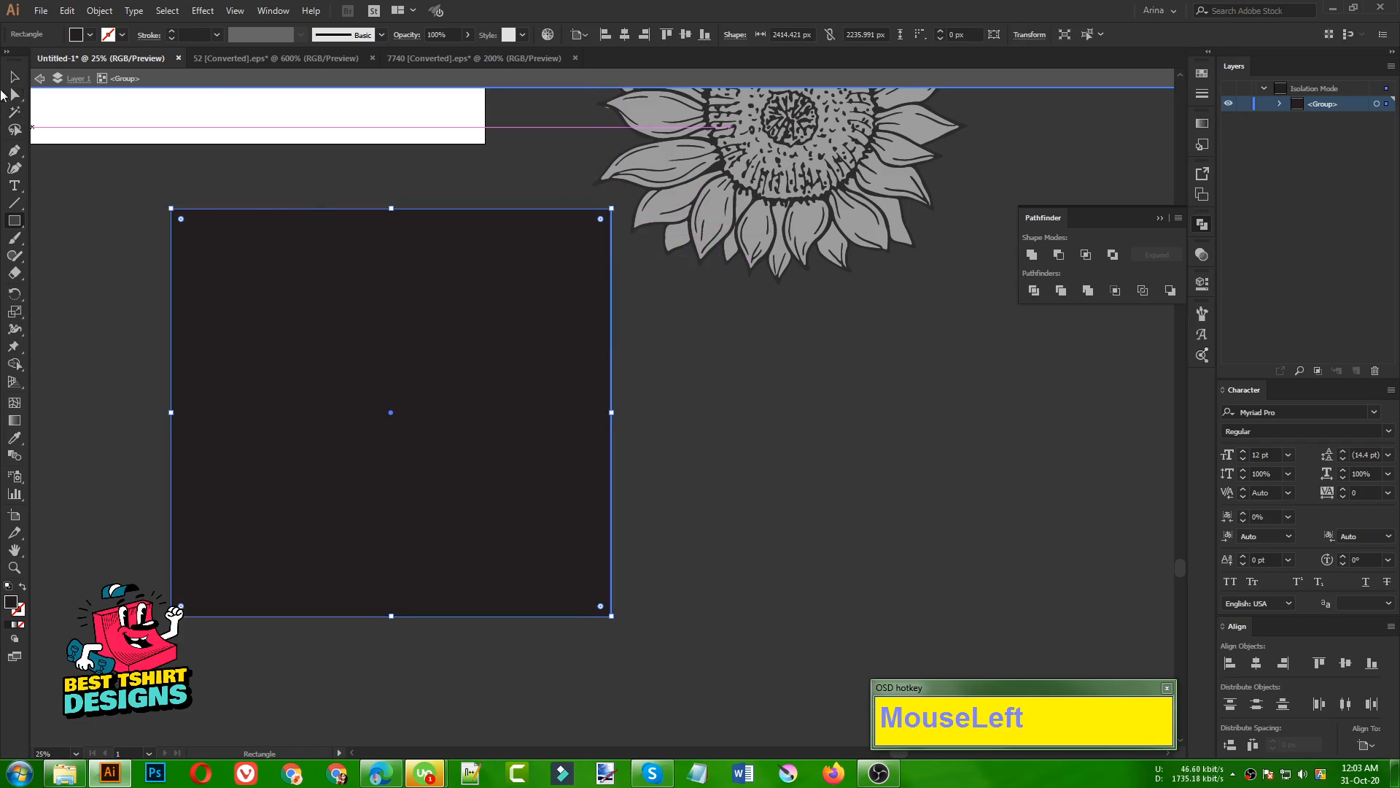
{"action": "left_click", "coordinate": [89, 34]}
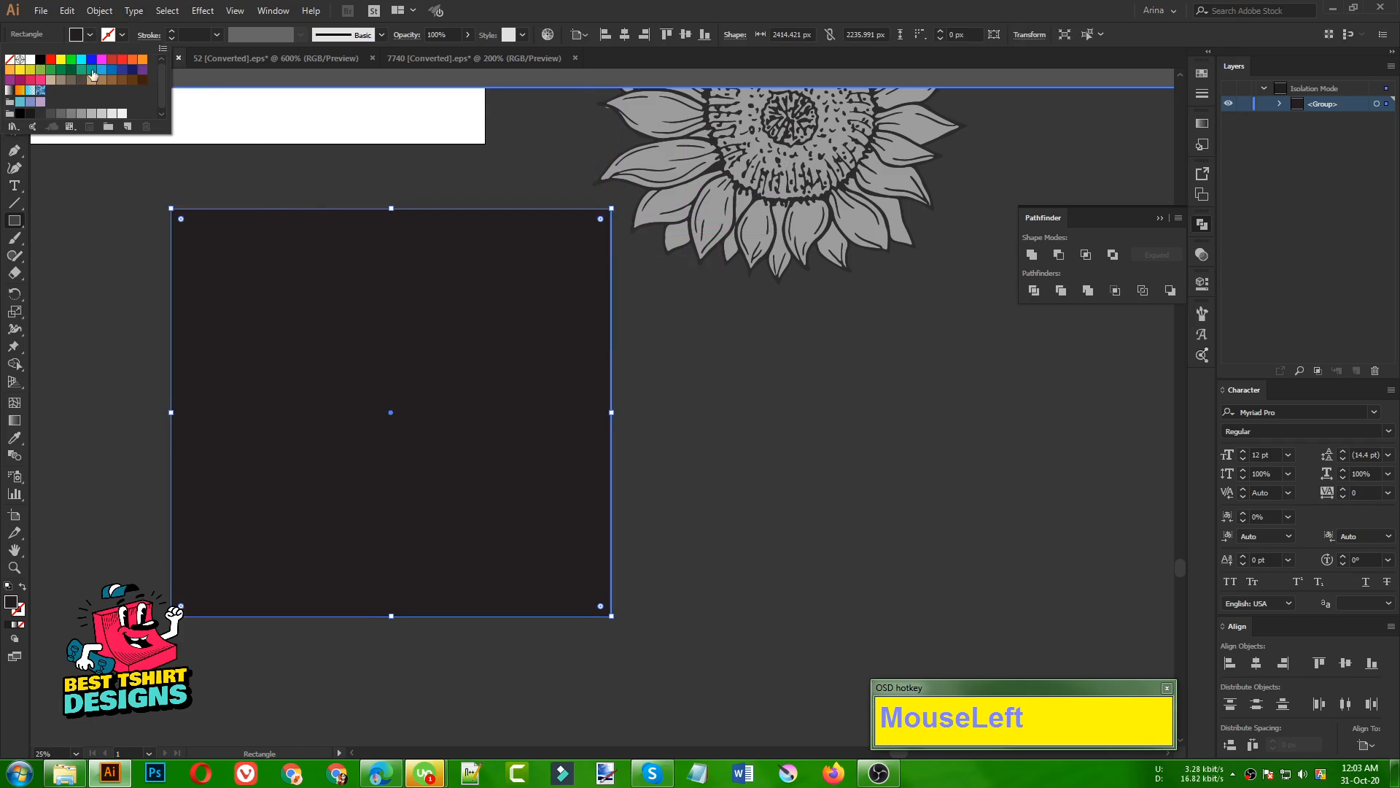
{"action": "left_click", "coordinate": [15, 68]}
{"action": "left_click", "coordinate": [234, 162]}
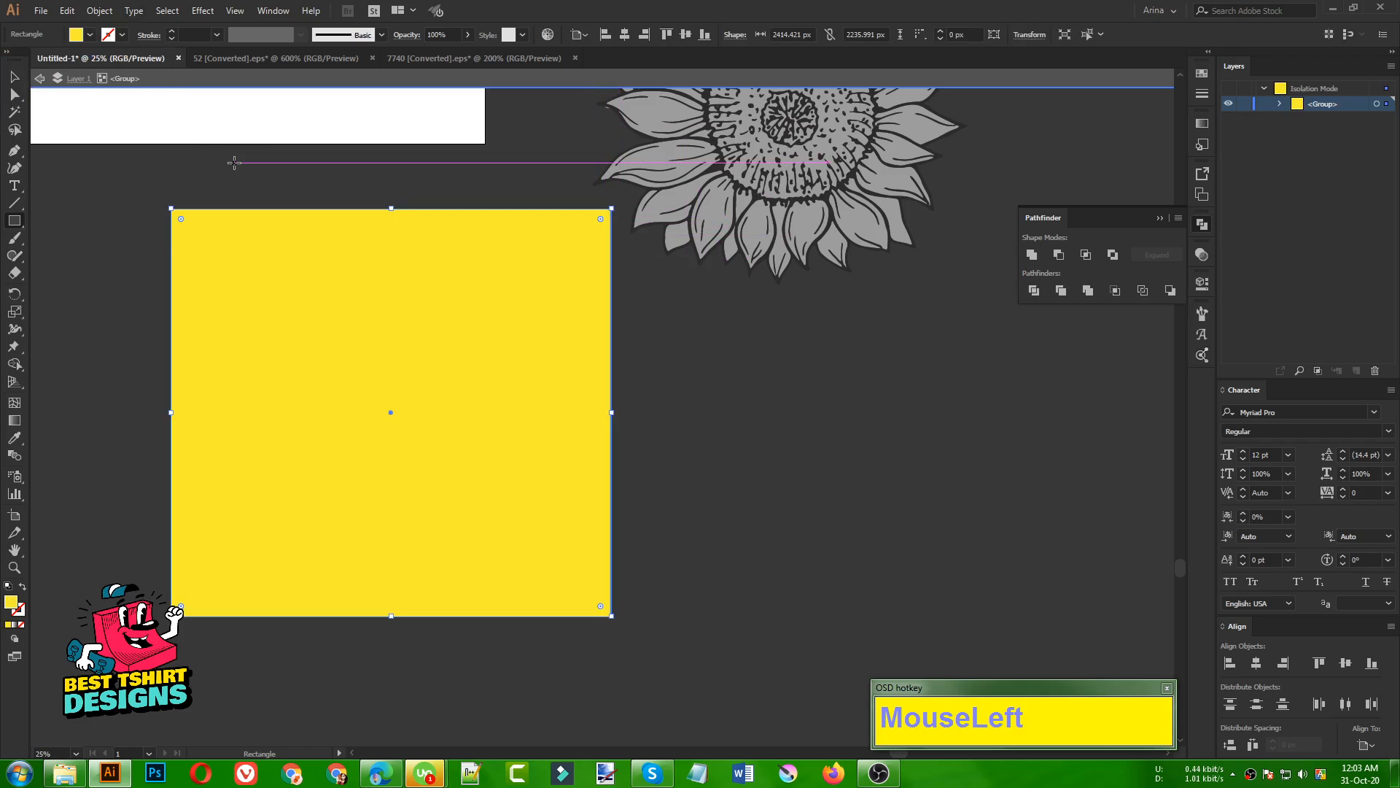
Step: Cut the yellow rectangle and paste it in back of the sunflower outline
{"action": "key", "text": "ctrl+x"}
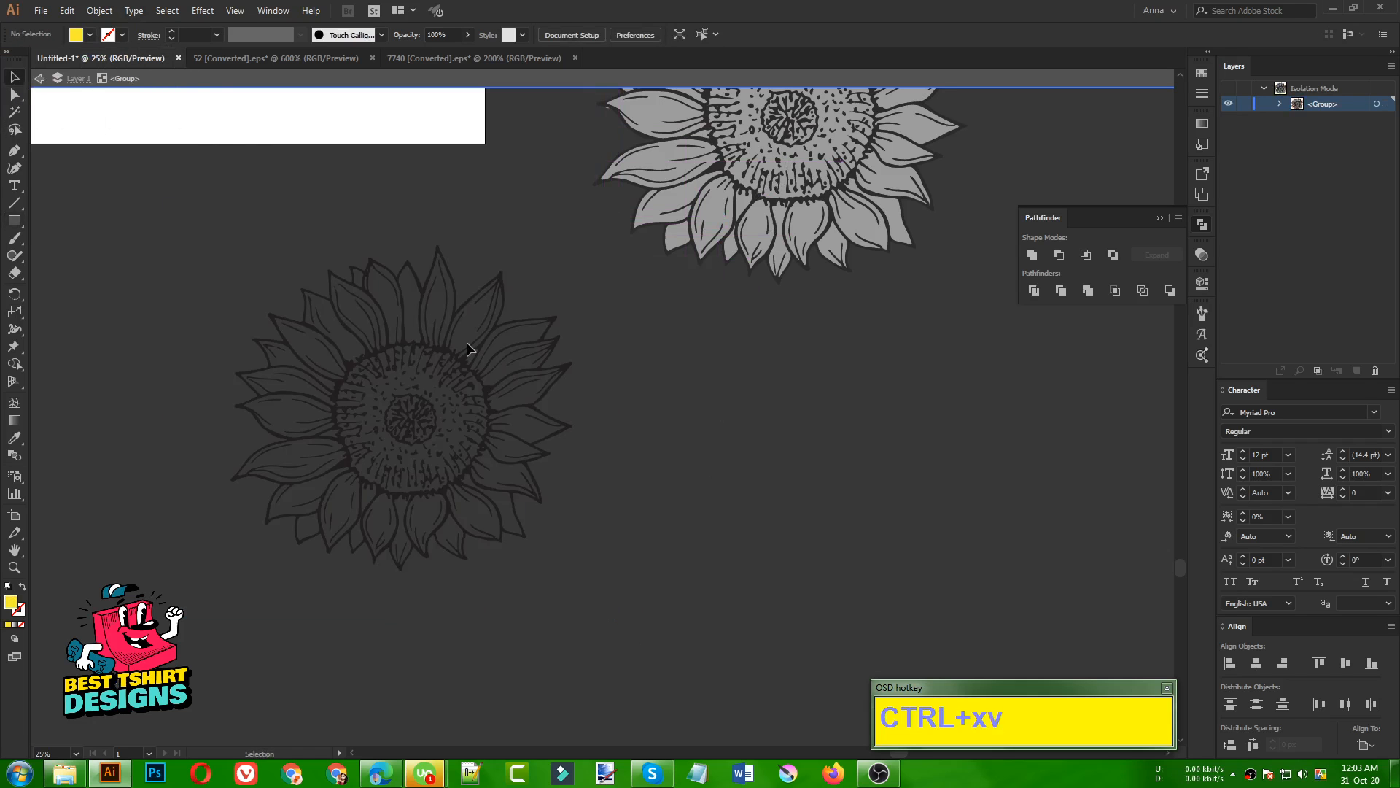
{"action": "left_click", "coordinate": [469, 350]}
{"action": "key", "text": "ctrl+b"}
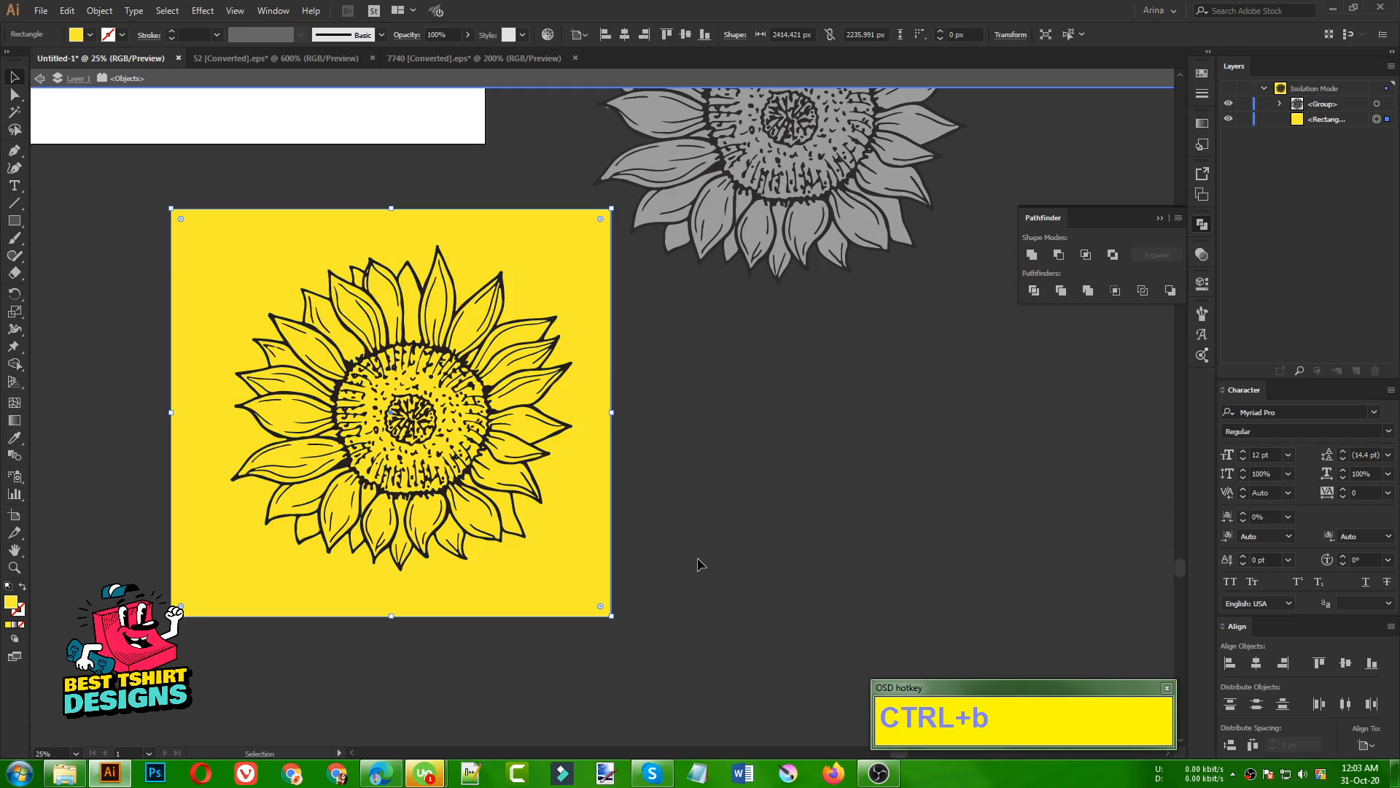
Step: Divide the yellow rectangle with the sunflower outline using Pathfinder, and delete the yellow area outside the petals
{"action": "left_click_drag", "start_coordinate": [643, 636], "coordinate": [81, 250]}
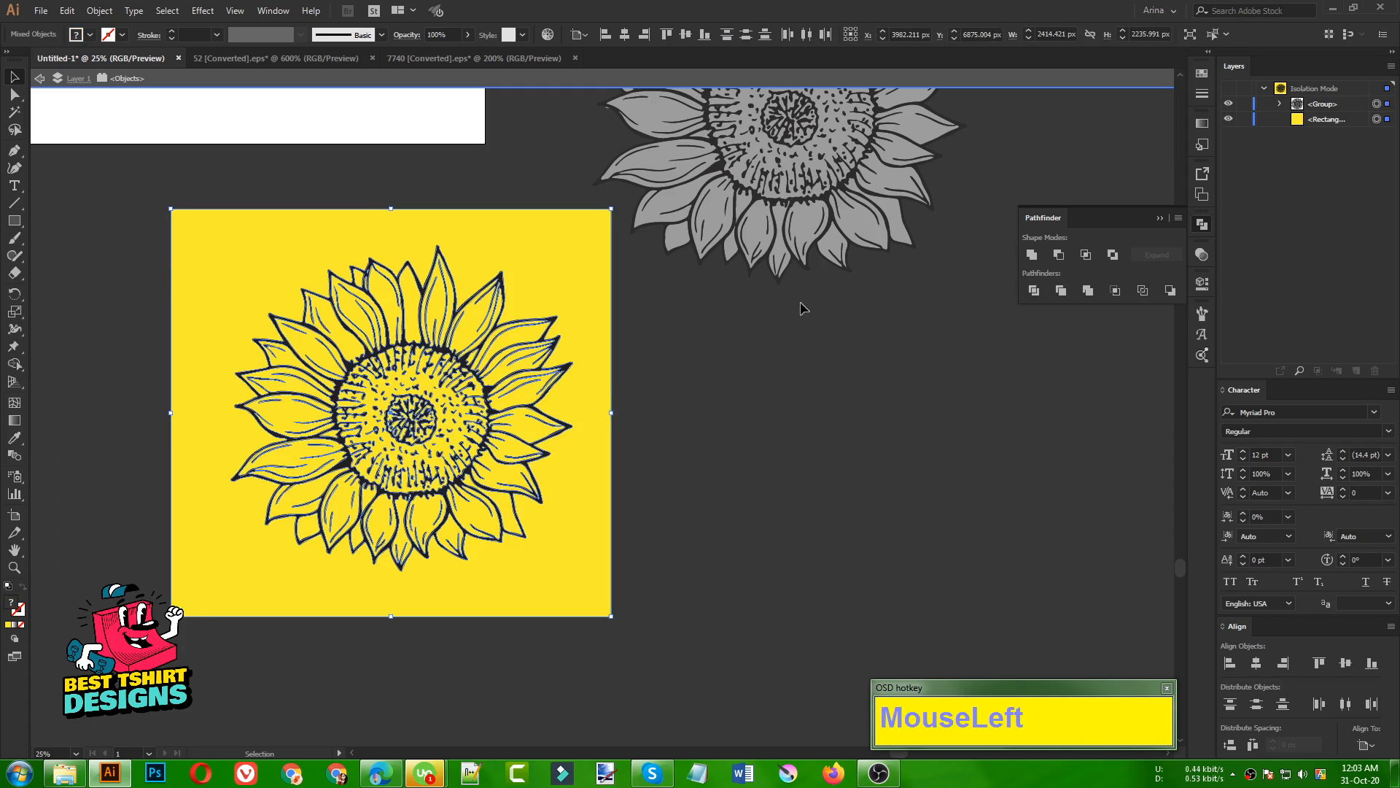
{"action": "left_click", "coordinate": [1033, 290]}
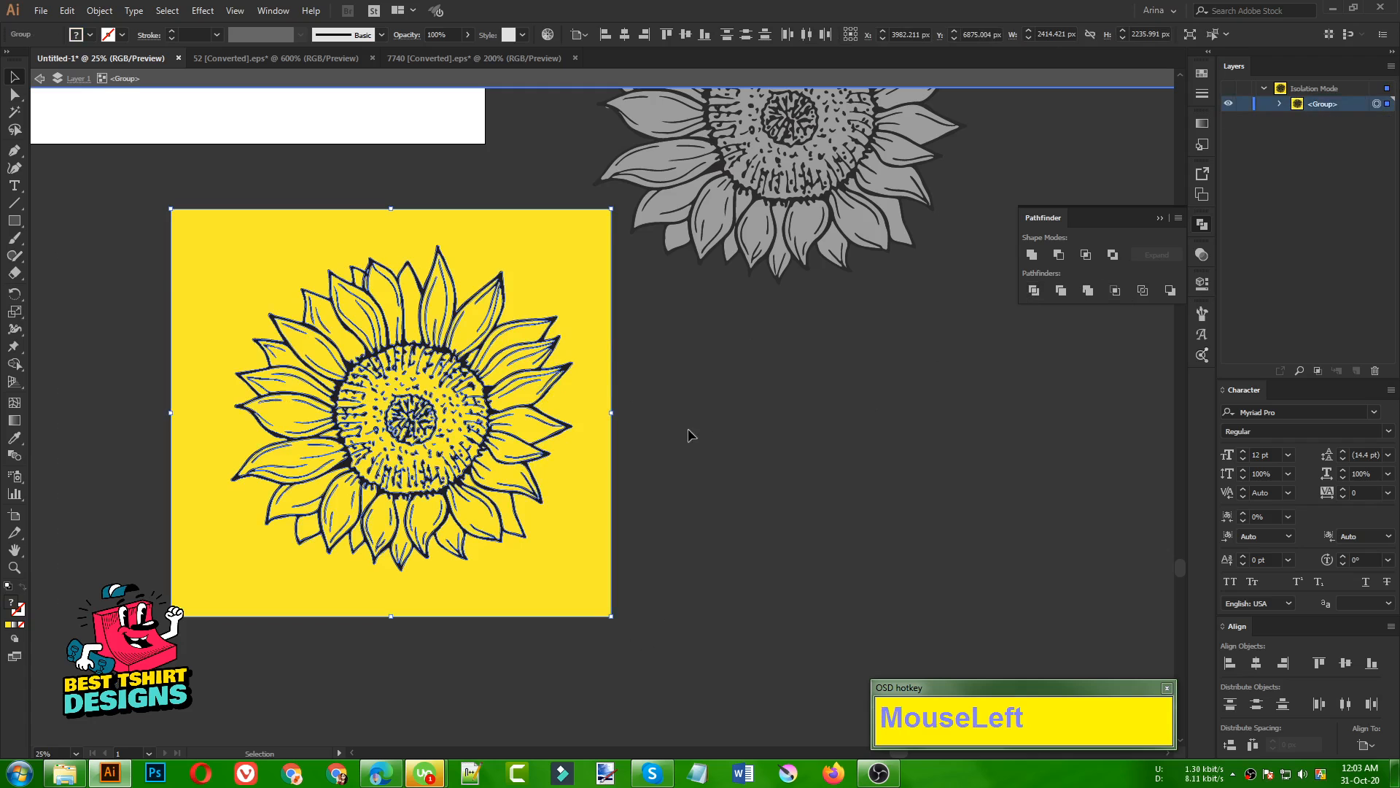
{"action": "double_click", "coordinate": [595, 318]}
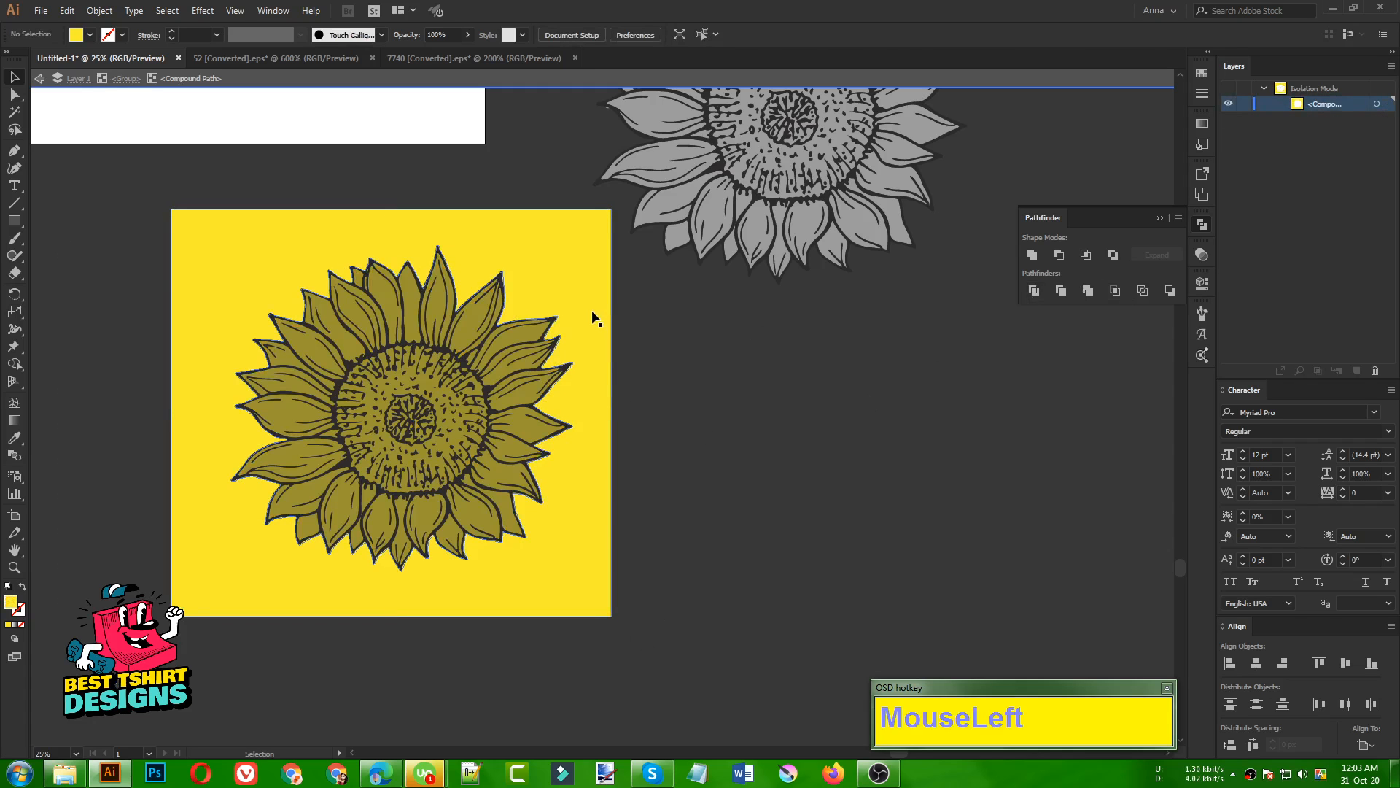
{"action": "left_click", "coordinate": [594, 318]}
{"action": "key", "text": "Delete"}
{"action": "left_click", "coordinate": [632, 366]}
{"action": "double_click", "coordinate": [617, 370]}
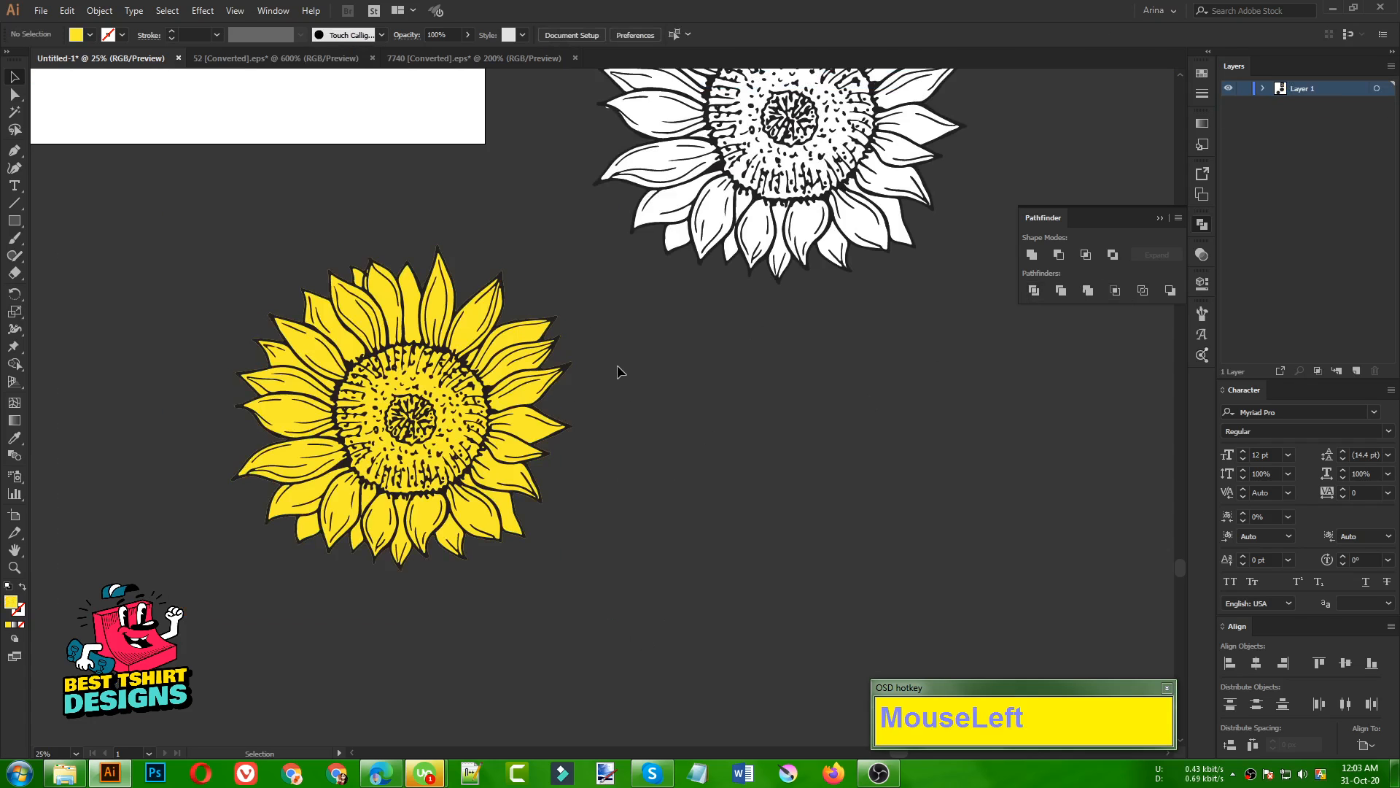
Step: Isolate the divided sunflower's parts and inspect the yellow shape behind the outlines
{"action": "double_click", "coordinate": [465, 388]}
{"action": "left_click", "coordinate": [315, 425]}
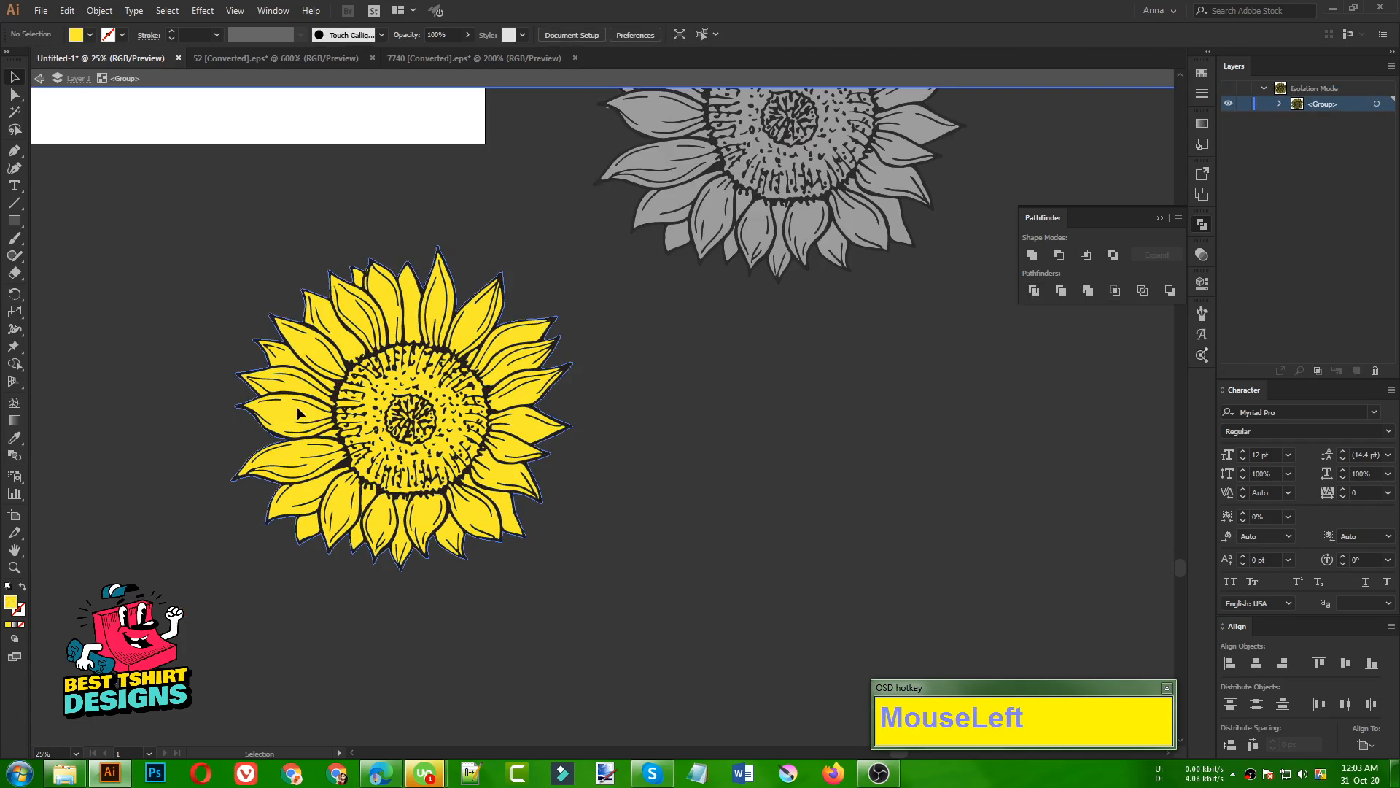
{"action": "double_click", "coordinate": [280, 412]}
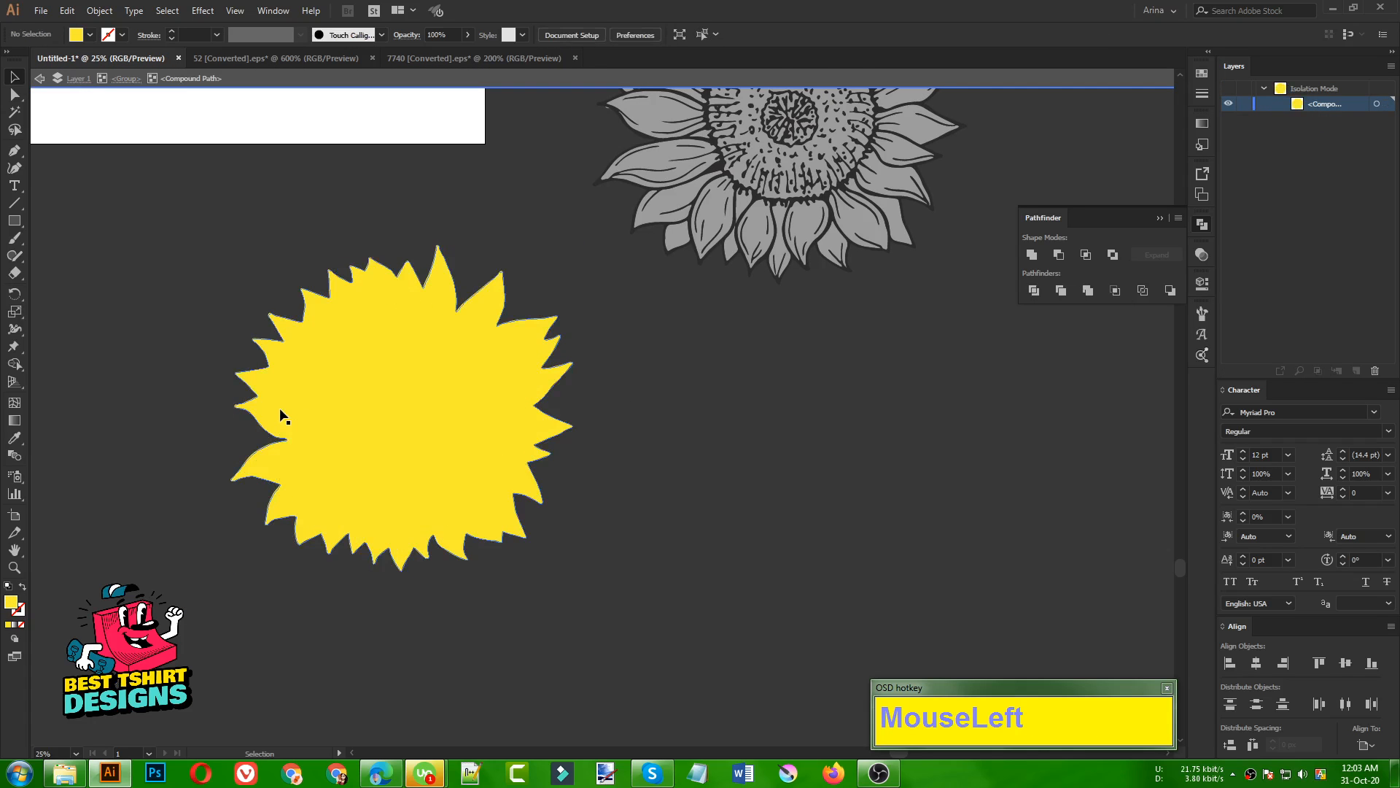
{"action": "double_click", "coordinate": [603, 450]}
Step: Leave the isolated yellow shape and select the whole divided sunflower group
{"action": "left_click", "coordinate": [393, 414]}
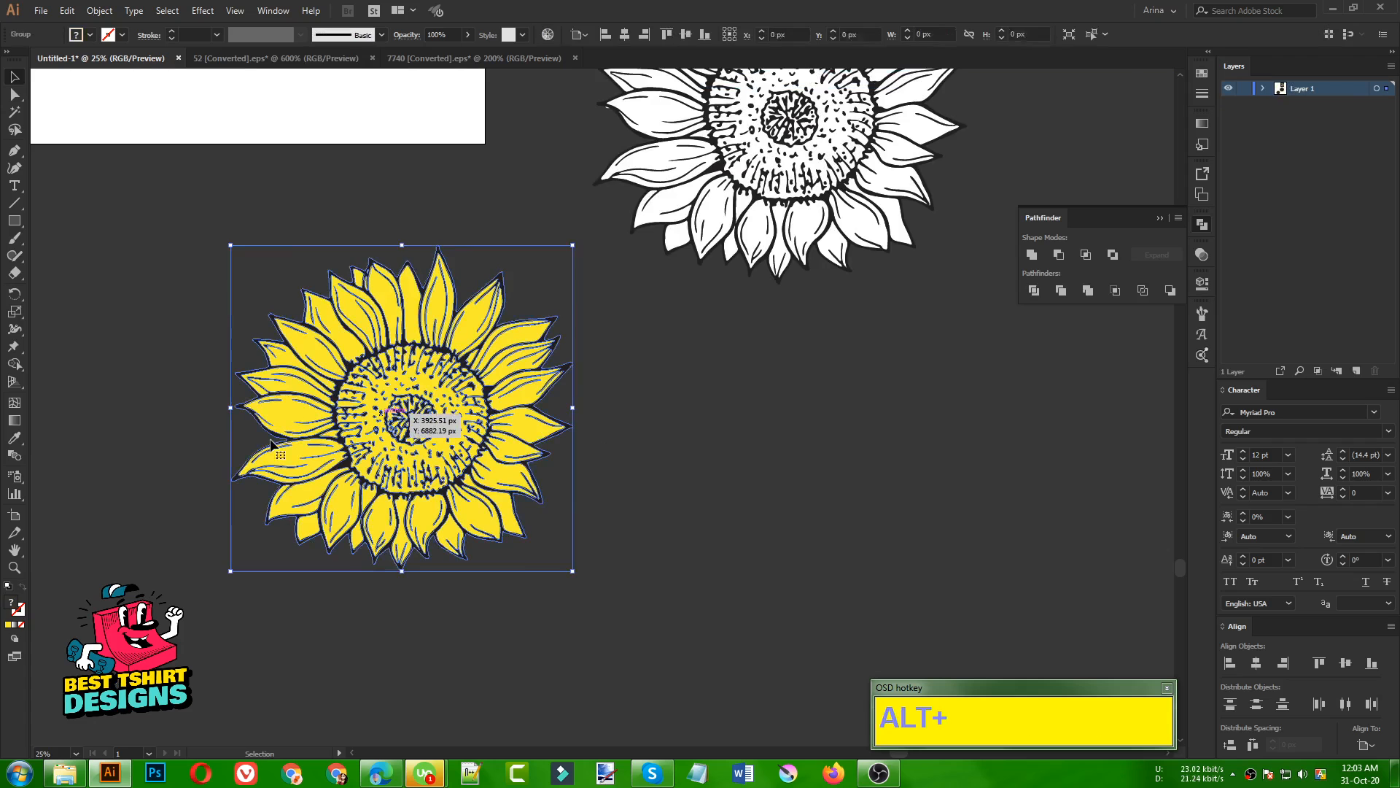
{"action": "scroll", "coordinate": [271, 444], "scroll_direction": "up", "scroll_amount": 2}
{"action": "scroll", "coordinate": [403, 362], "scroll_direction": "down", "scroll_amount": 2}
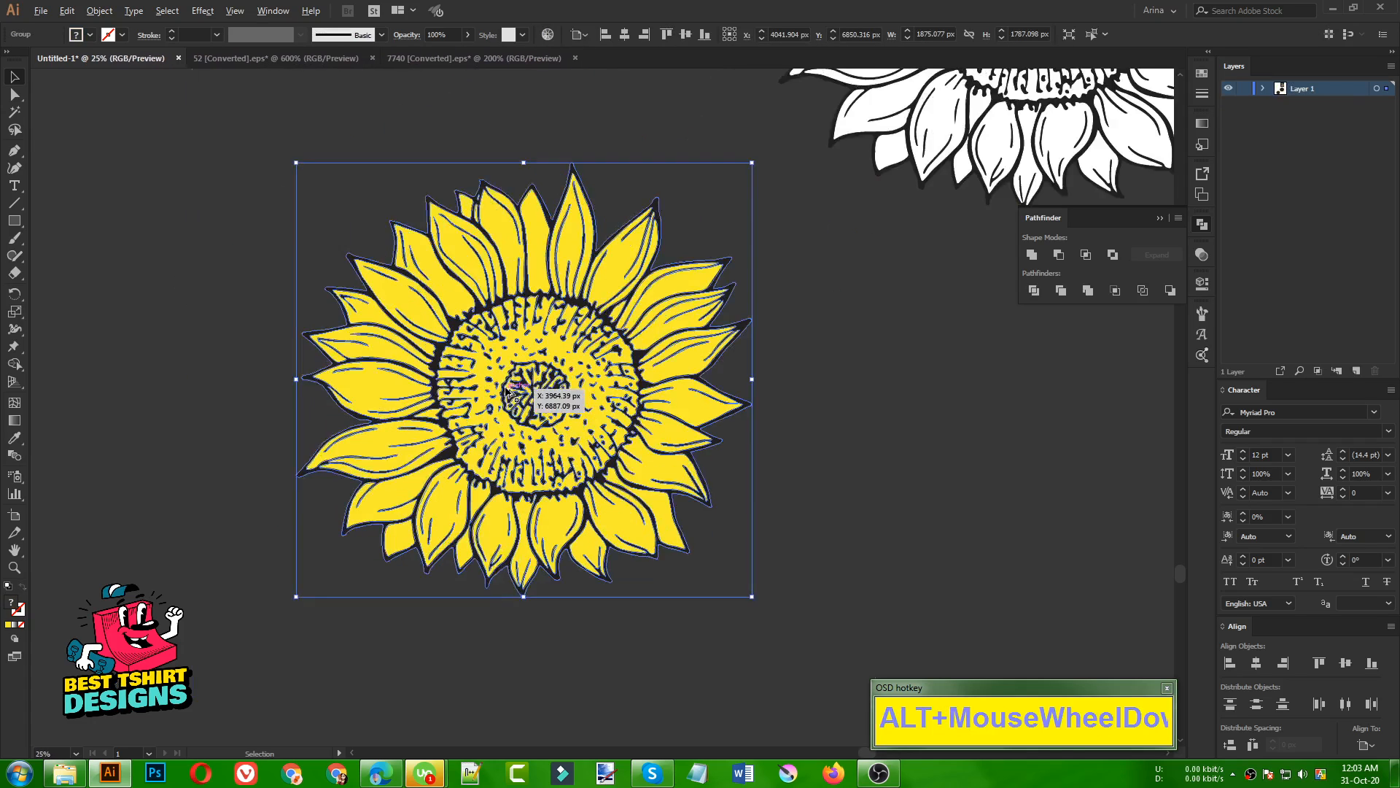
{"action": "left_click_drag", "start_coordinate": [274, 195], "coordinate": [715, 606]}
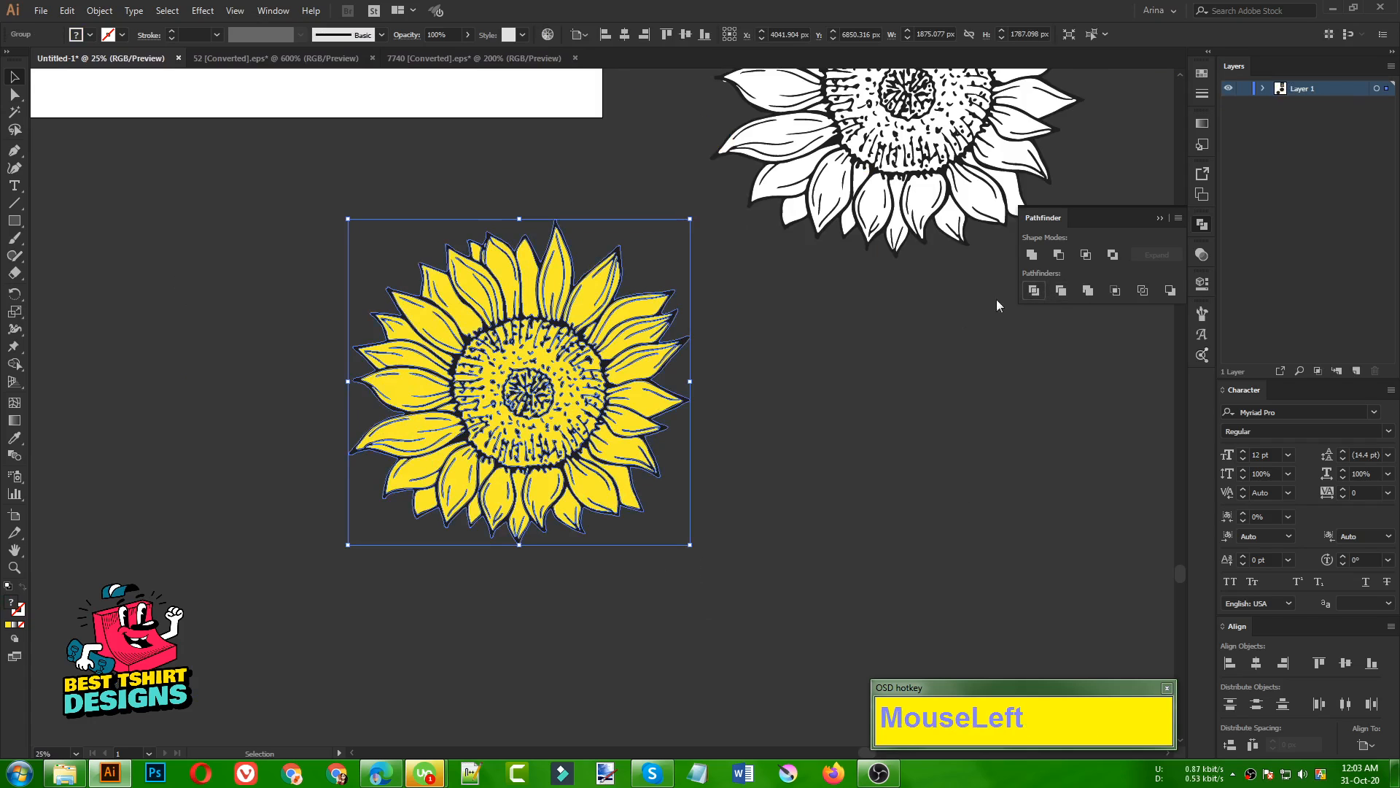
Step: Isolate the sunflower group, try moving one upper-left petal away from the flower, and undo the move
{"action": "double_click", "coordinate": [405, 386]}
{"action": "scroll", "coordinate": [404, 383], "scroll_direction": "up", "scroll_amount": 2}
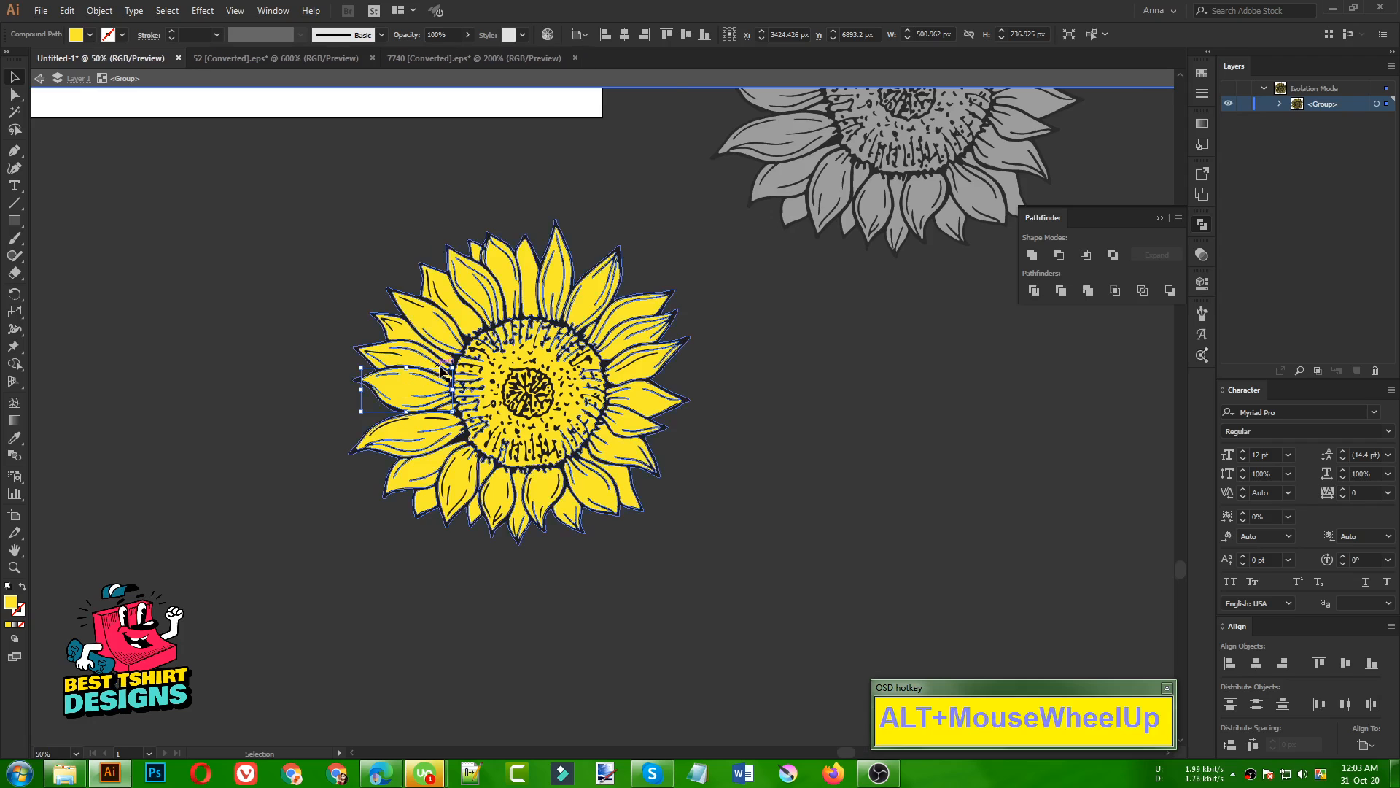
{"action": "left_click", "coordinate": [393, 347]}
{"action": "left_click", "coordinate": [414, 278]}
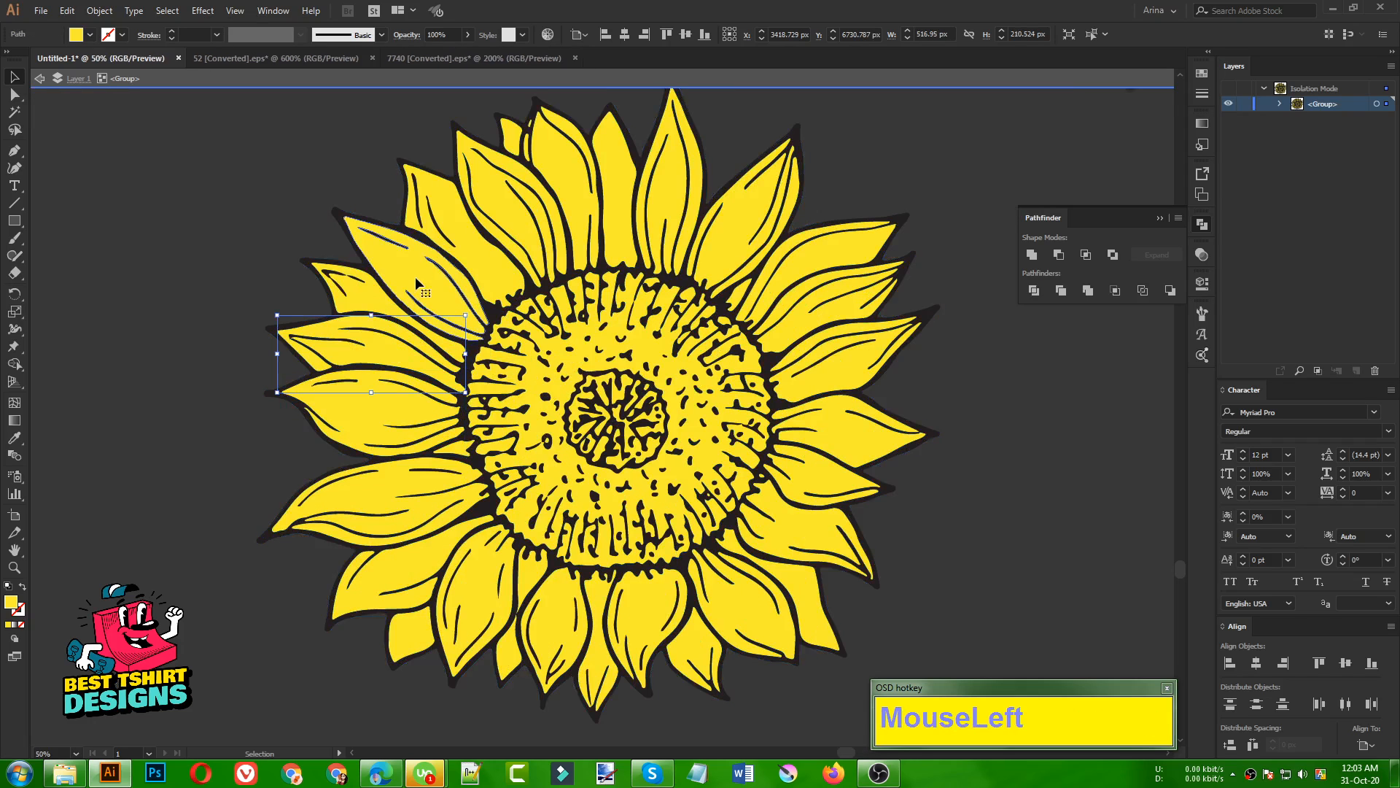
{"action": "left_click_drag", "start_coordinate": [419, 271], "coordinate": [223, 253]}
{"action": "key", "text": "ctrl"}
{"action": "key", "text": "ctrl+z"}
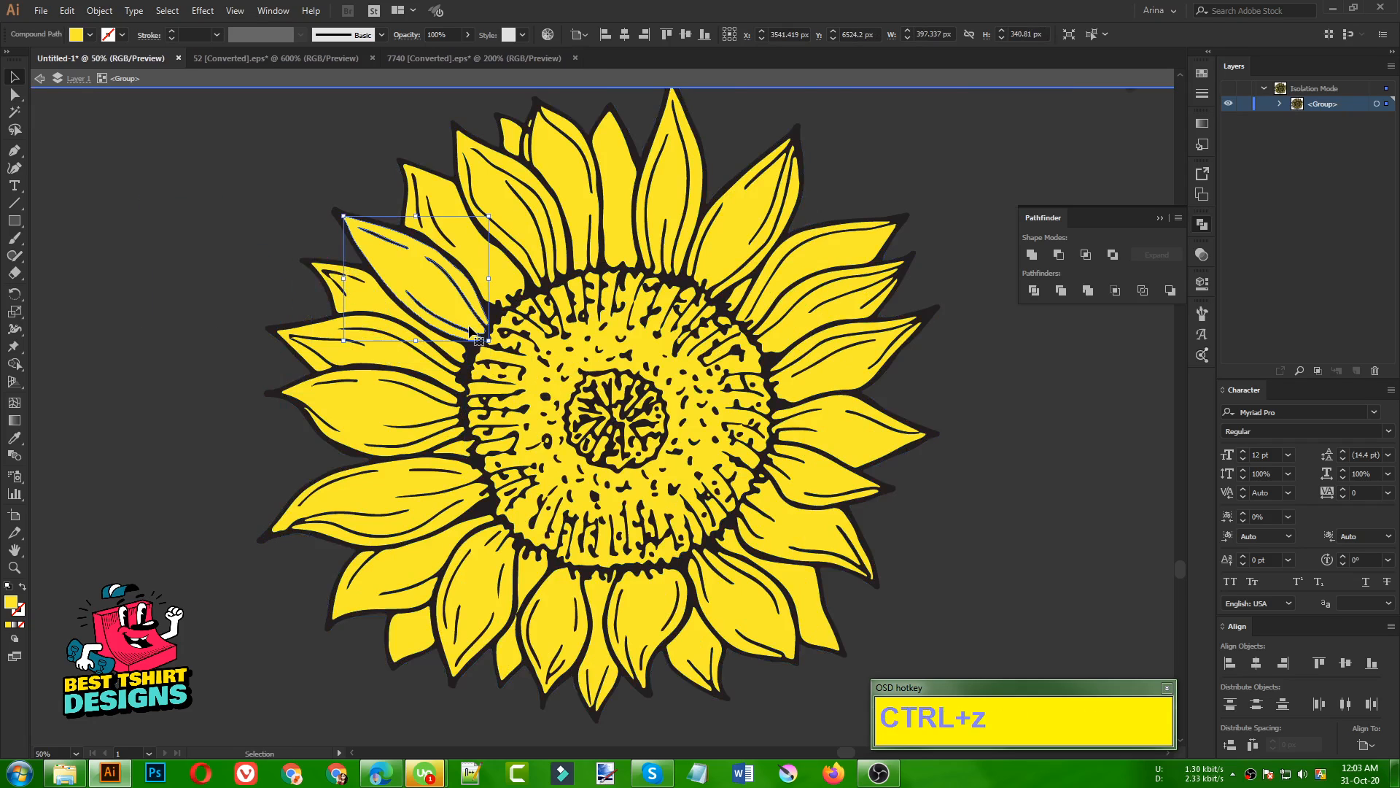
{"action": "scroll", "coordinate": [477, 337], "scroll_direction": "down", "scroll_amount": 3}
{"action": "double_click", "coordinate": [737, 412]}
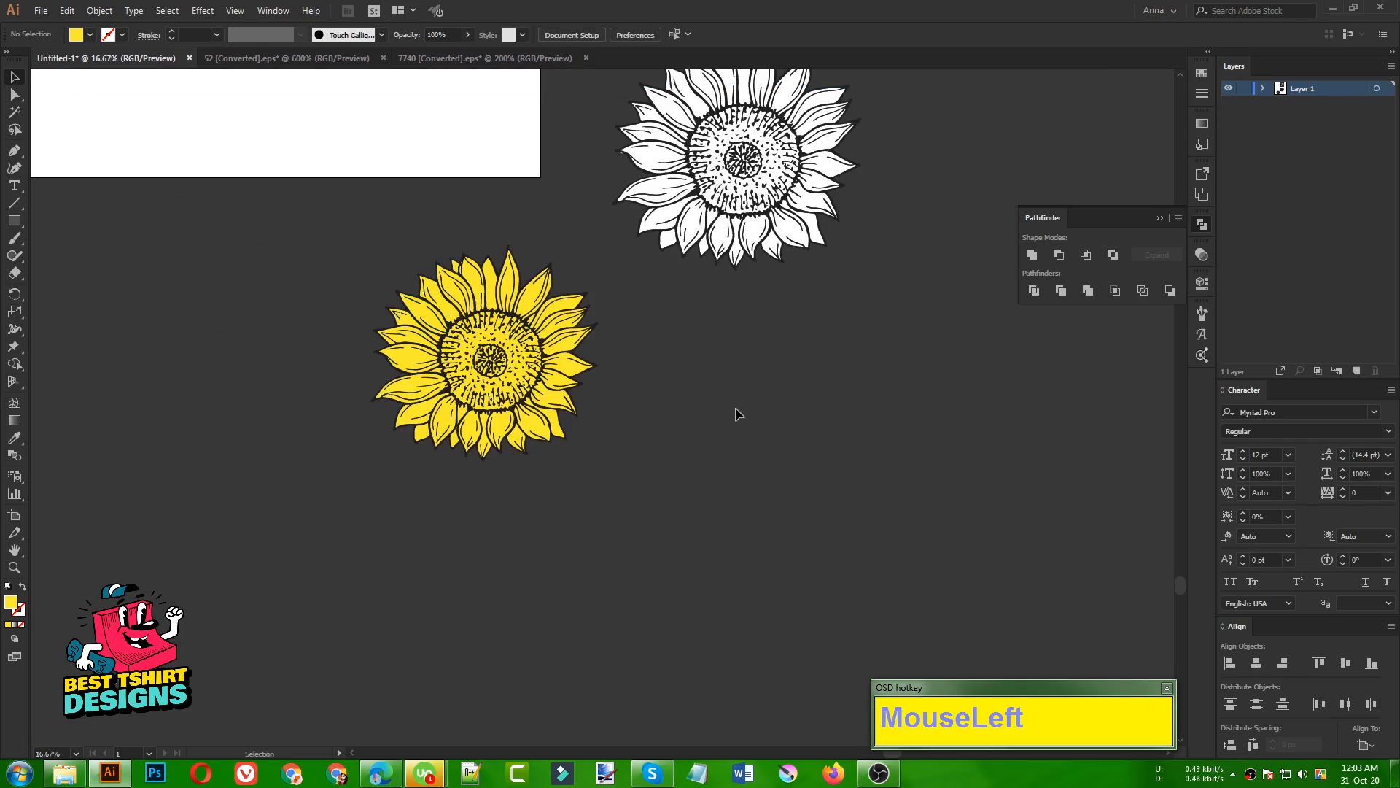
Step: Isolate the yellow sunflower and examine the separate fill pieces of its outer center and inner disc
{"action": "scroll", "coordinate": [538, 343], "scroll_direction": "up", "scroll_amount": 3}
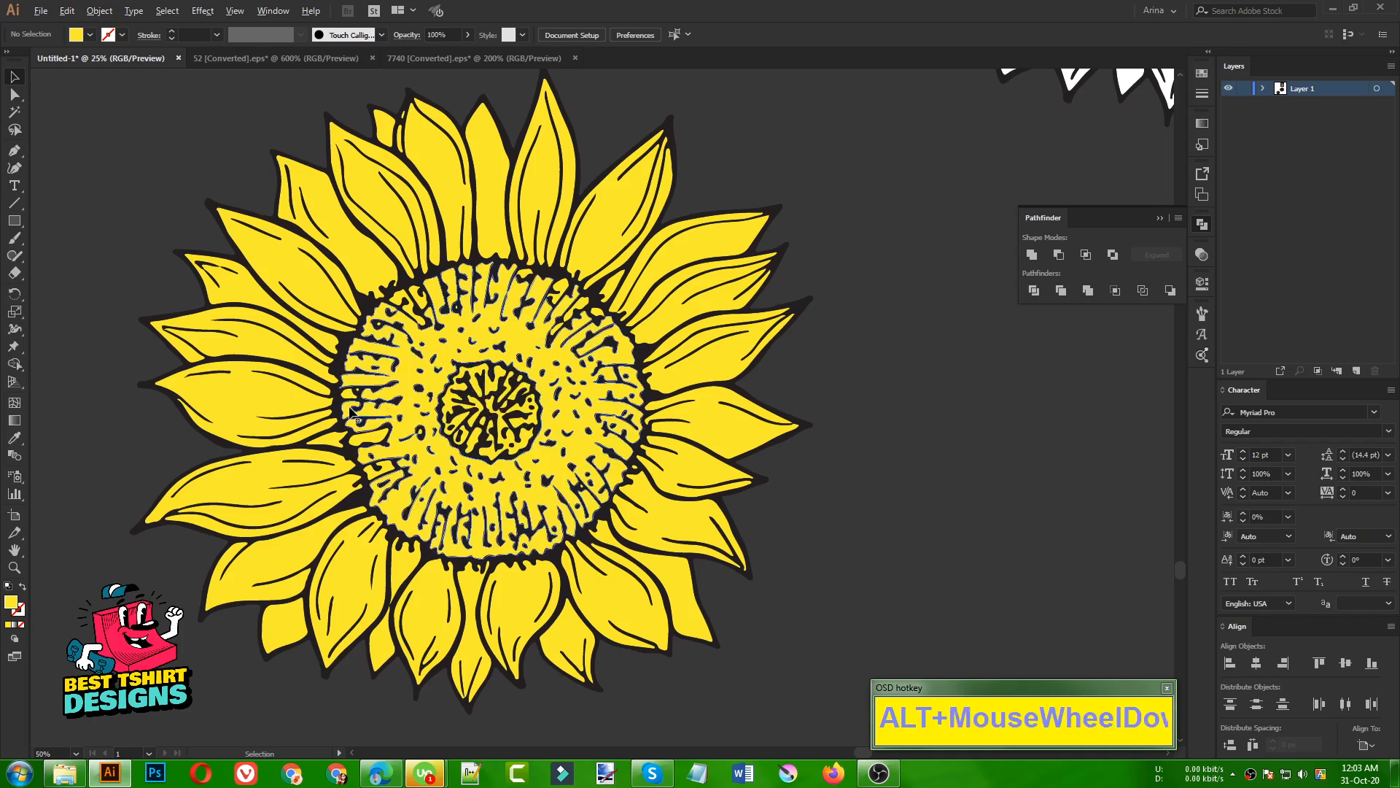
{"action": "scroll", "coordinate": [352, 414], "scroll_direction": "down", "scroll_amount": 2}
{"action": "scroll", "coordinate": [678, 410], "scroll_direction": "up", "scroll_amount": 3}
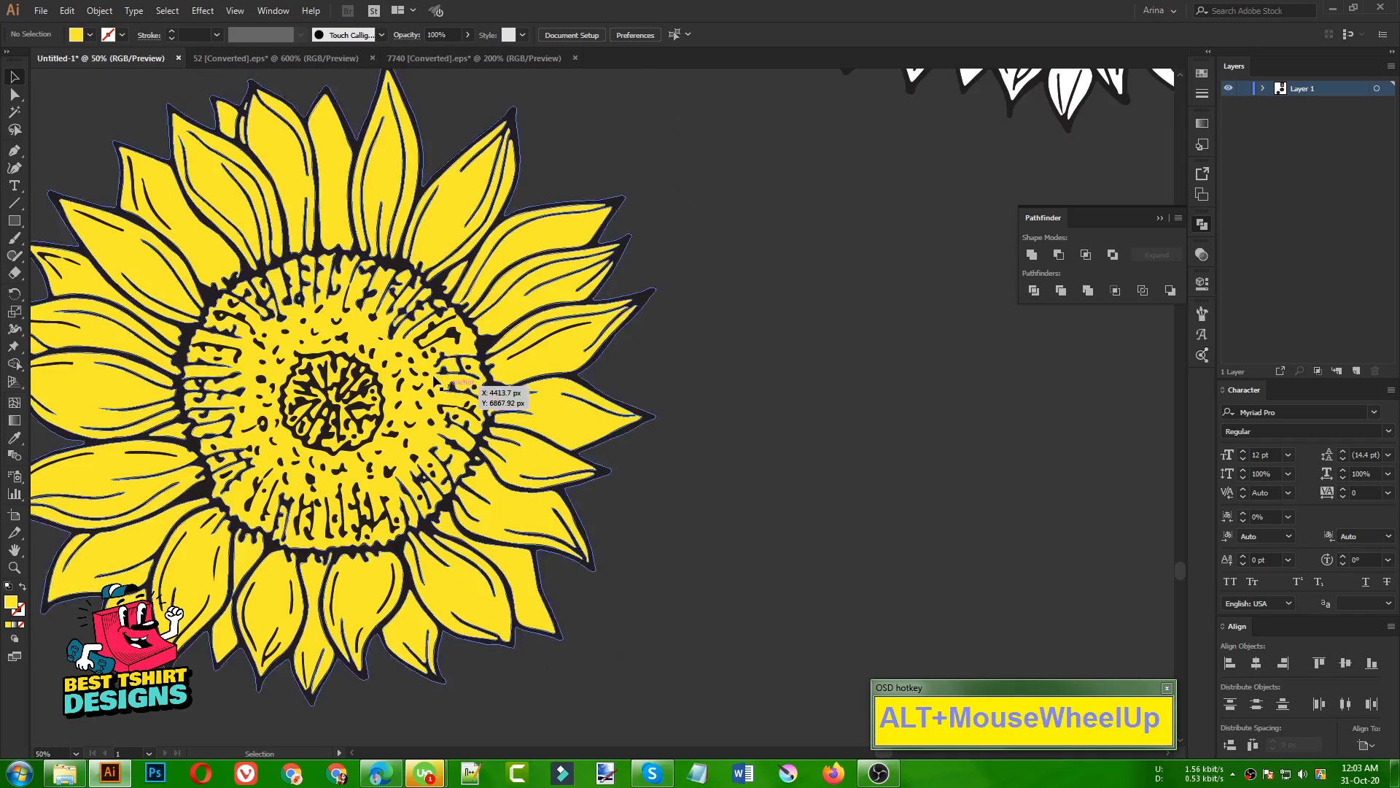
{"action": "double_click", "coordinate": [387, 355]}
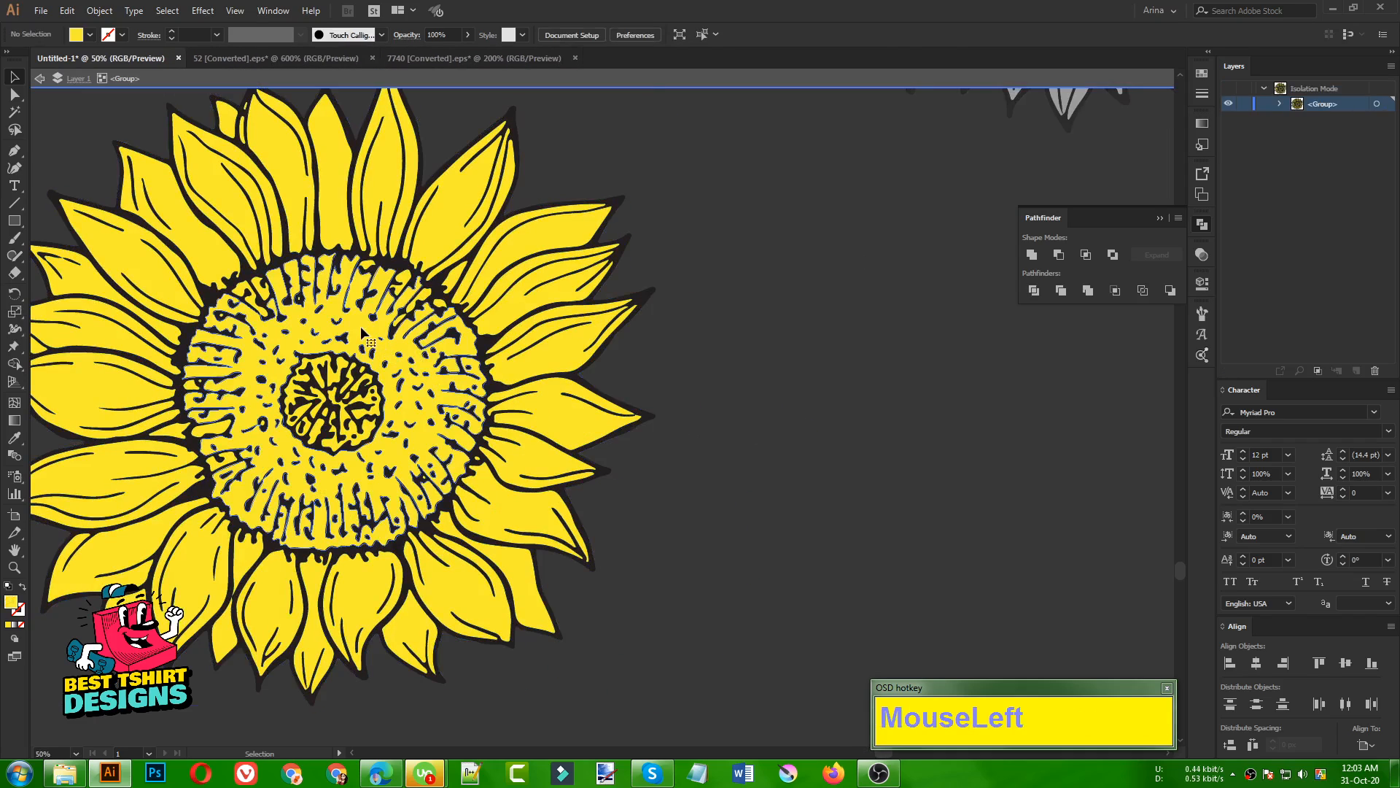
{"action": "left_click", "coordinate": [360, 326]}
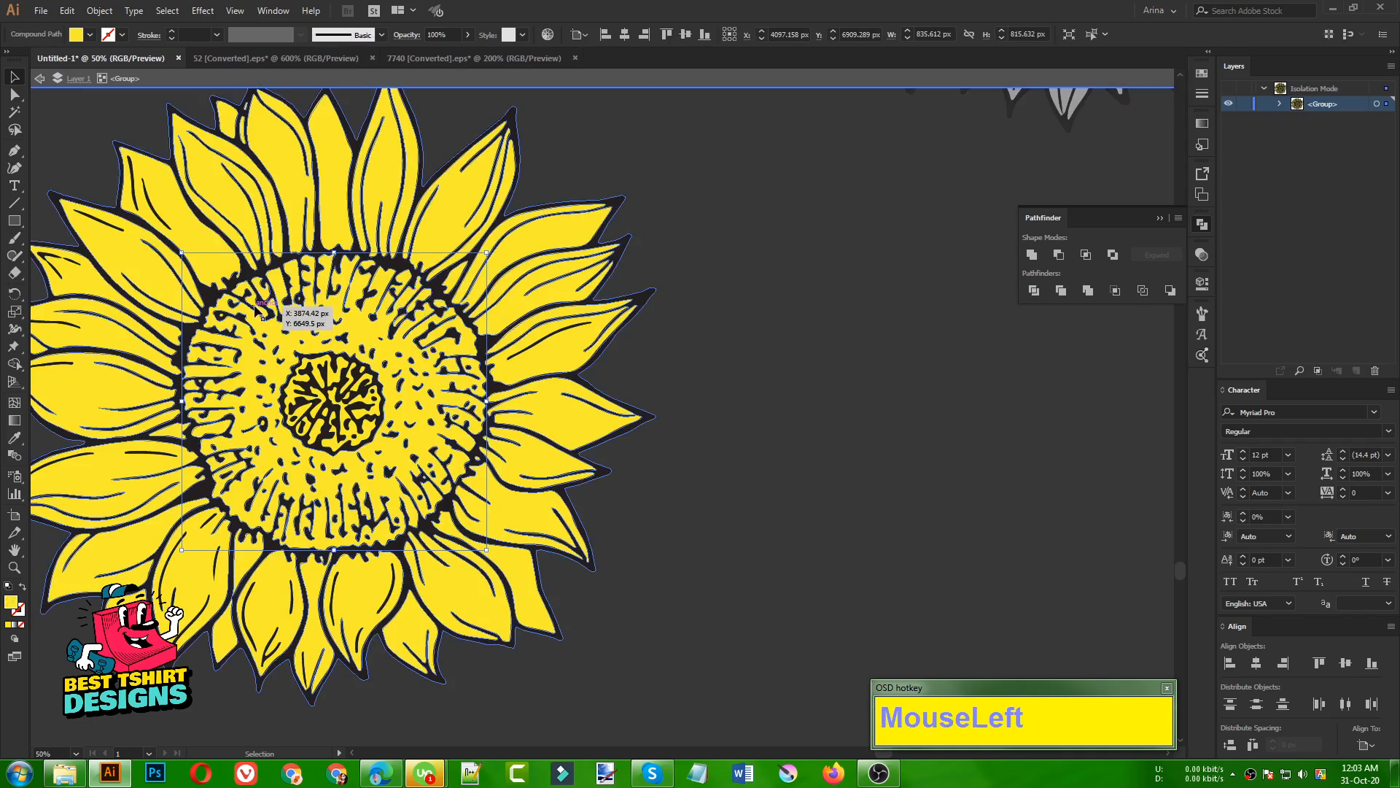
{"action": "scroll", "coordinate": [237, 466], "scroll_direction": "up", "scroll_amount": 2}
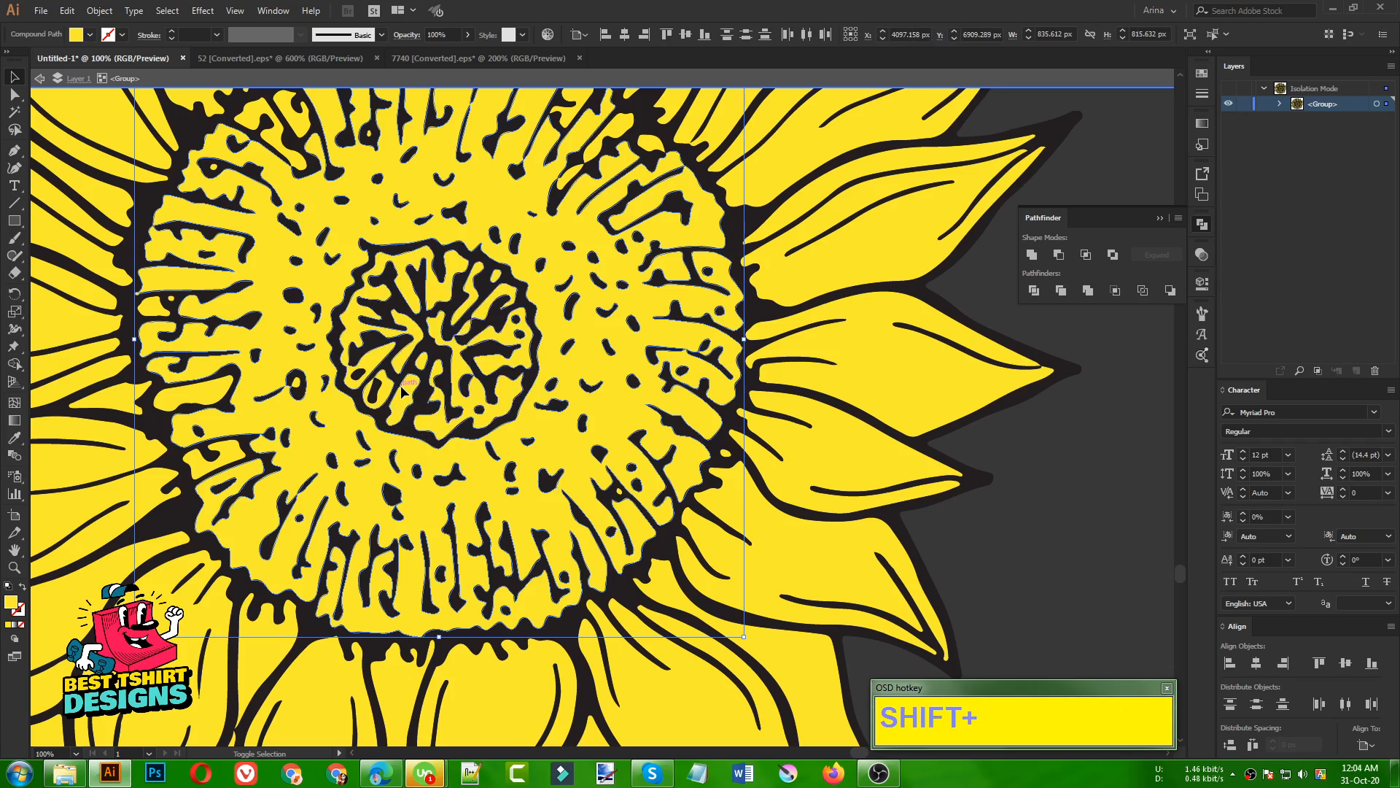
{"action": "left_click", "coordinate": [405, 355], "text": "shift"}
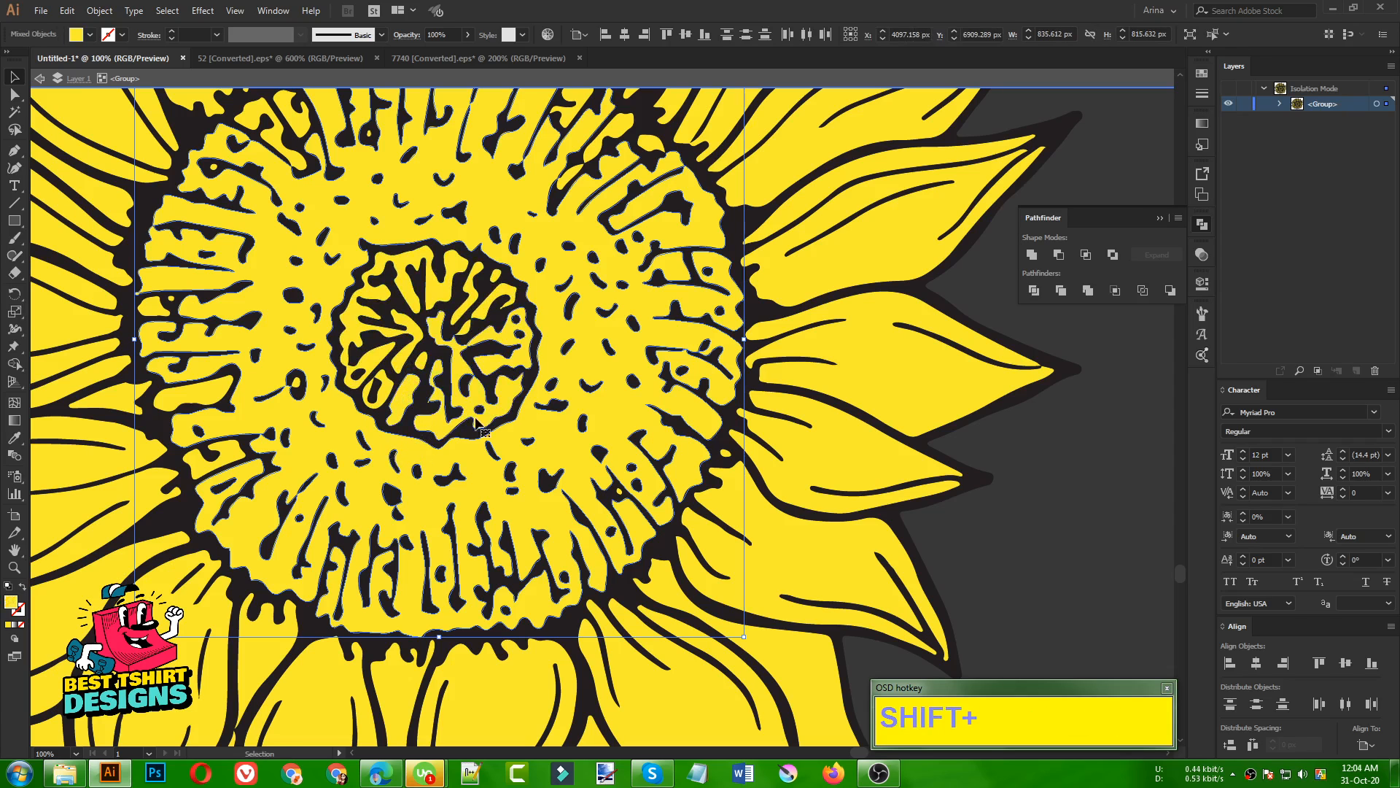
{"action": "scroll", "coordinate": [676, 452], "scroll_direction": "down", "scroll_amount": 5, "text": "alt"}
{"action": "double_click", "coordinate": [677, 452]}
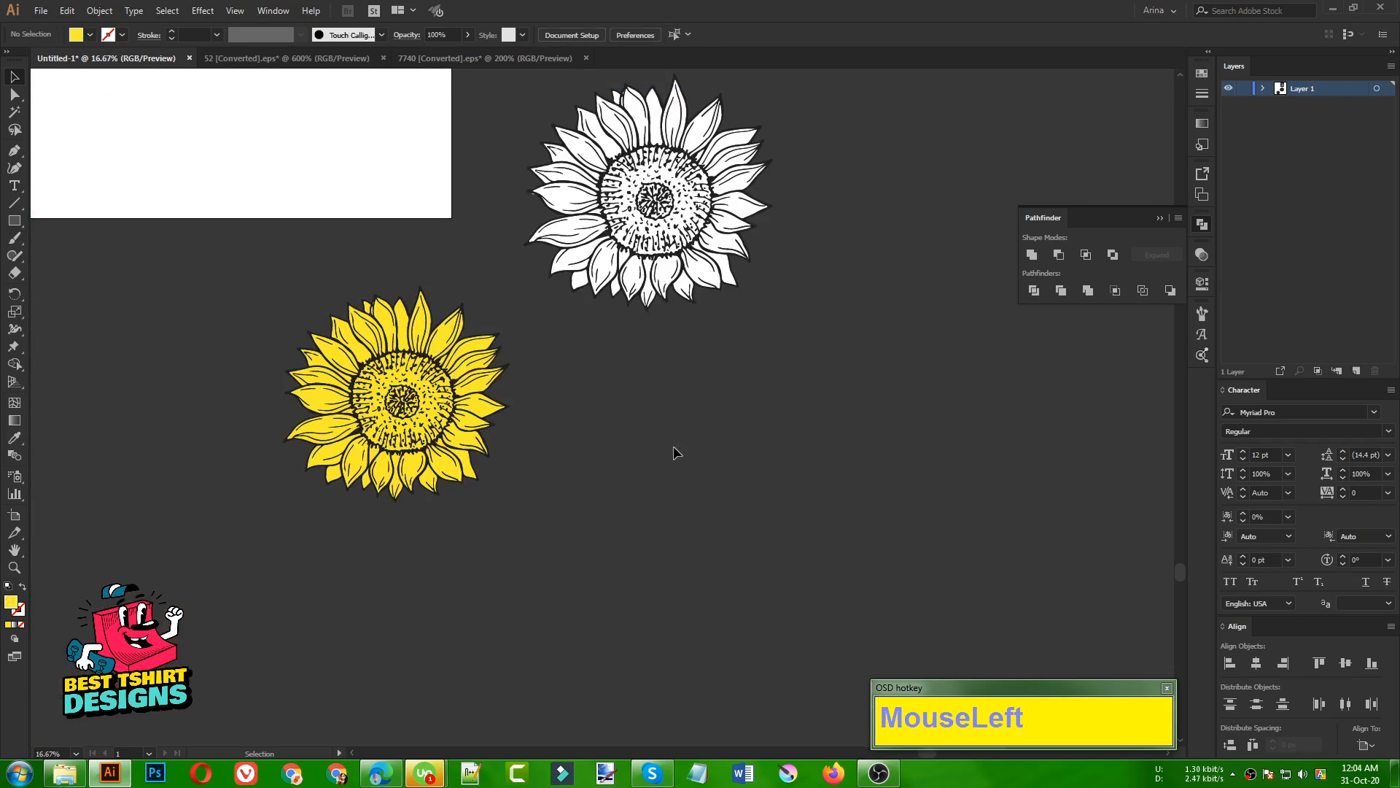
Step: Move the yellow sunflower group from the pasteboard onto the middle of the white artboard and deselect it
{"action": "scroll", "coordinate": [581, 438], "scroll_direction": "down", "scroll_amount": 2, "text": "alt"}
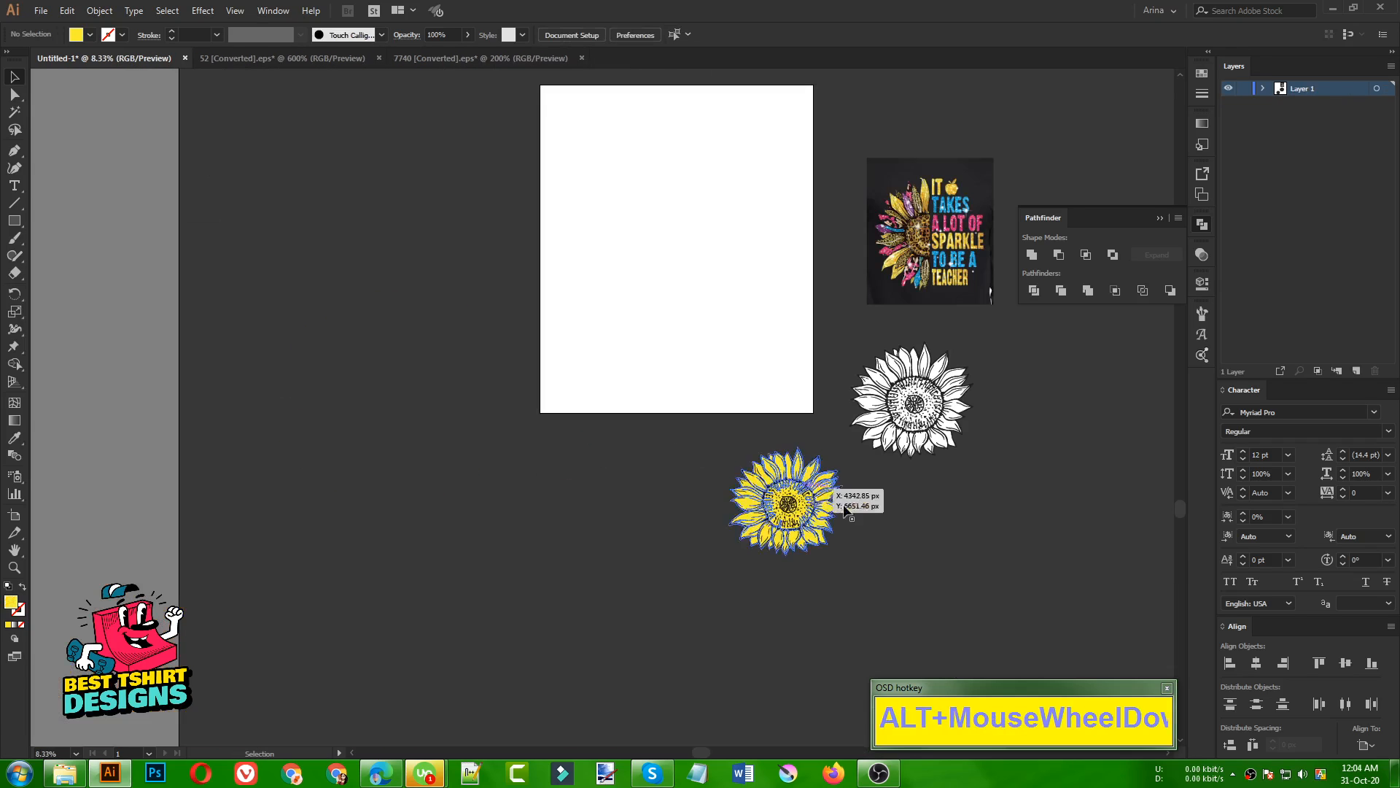
{"action": "left_click_drag", "start_coordinate": [903, 591], "coordinate": [698, 442]}
{"action": "left_click", "coordinate": [844, 587]}
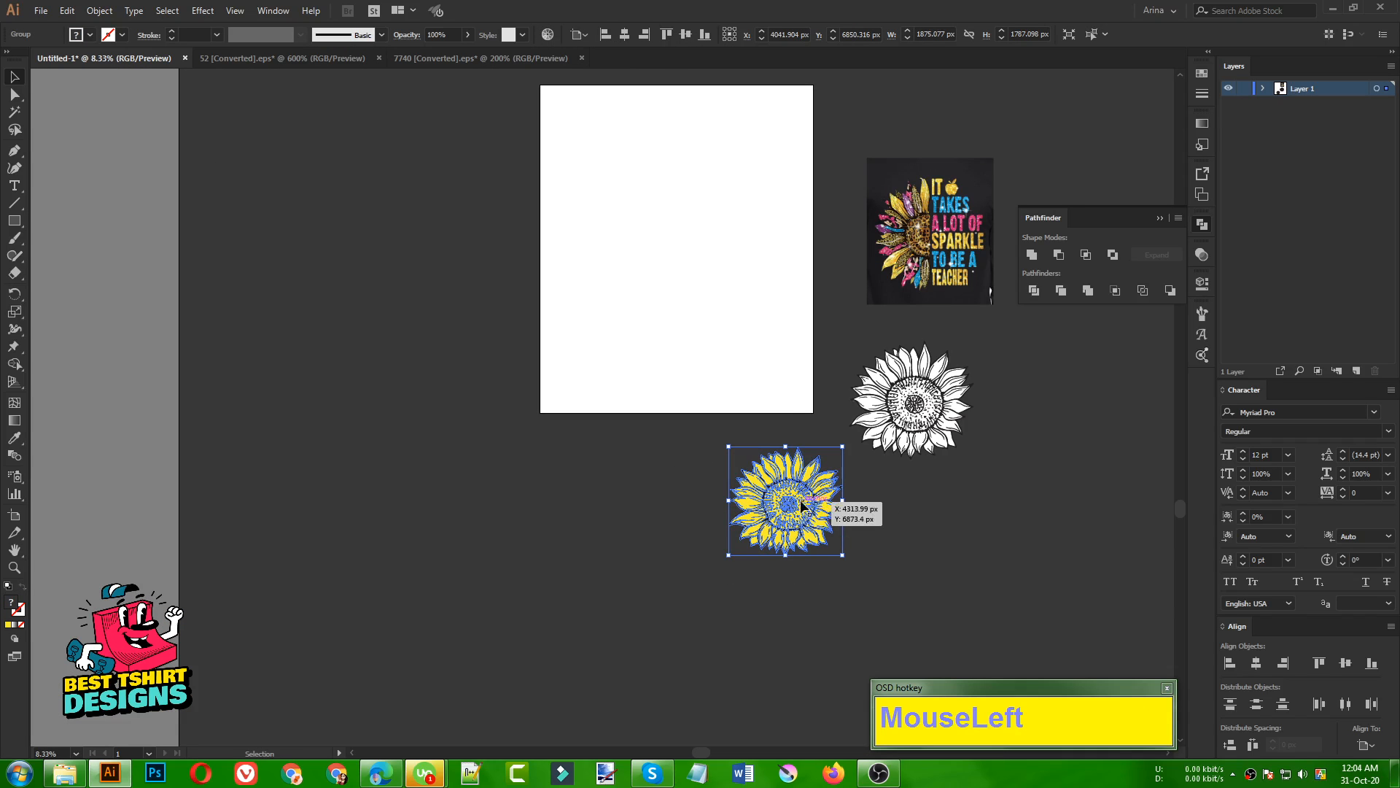
{"action": "left_click_drag", "start_coordinate": [798, 507], "coordinate": [694, 256]}
{"action": "scroll", "coordinate": [788, 216], "scroll_direction": "up", "scroll_amount": 2, "text": "alt"}
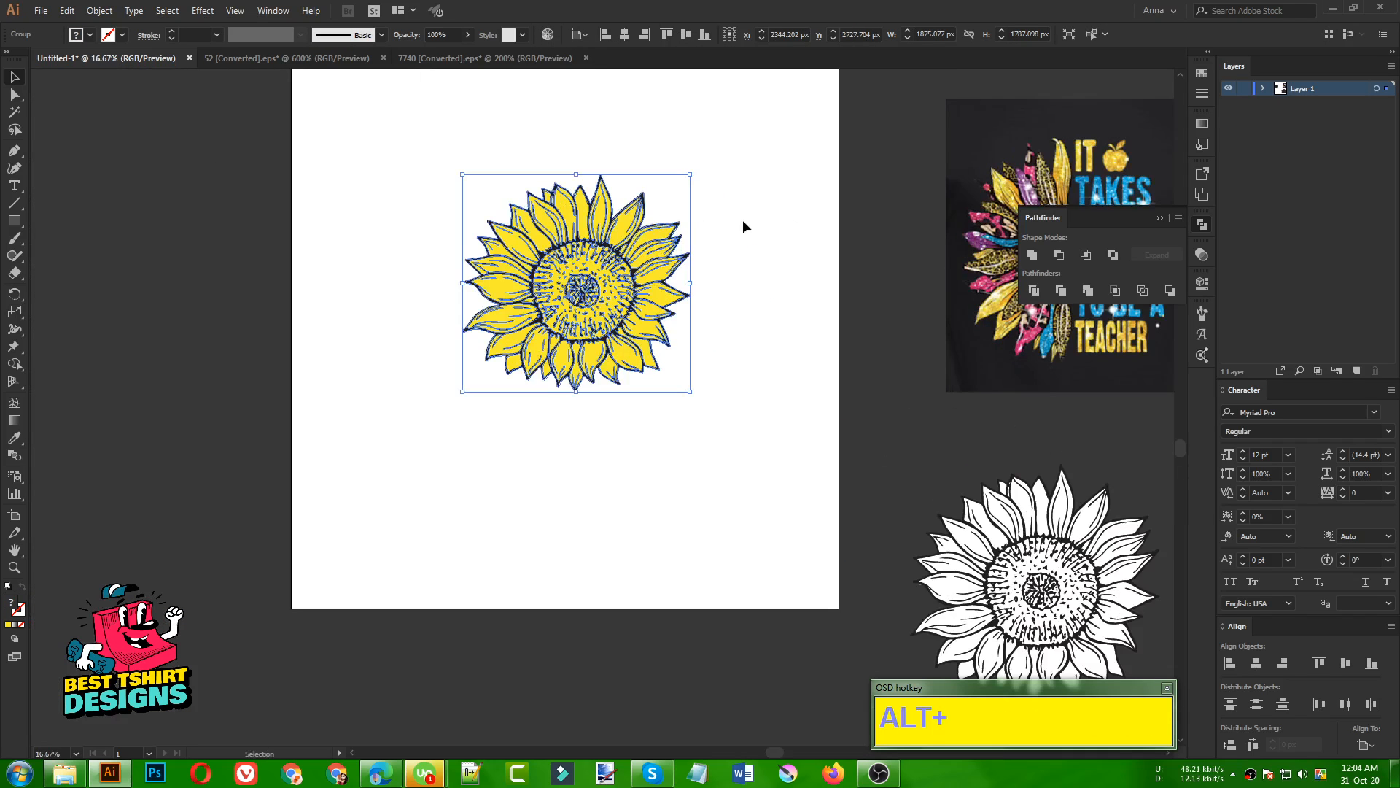
{"action": "key", "text": "space"}
{"action": "left_click_drag", "start_coordinate": [695, 312], "coordinate": [543, 298]}
{"action": "left_click", "coordinate": [659, 327]}
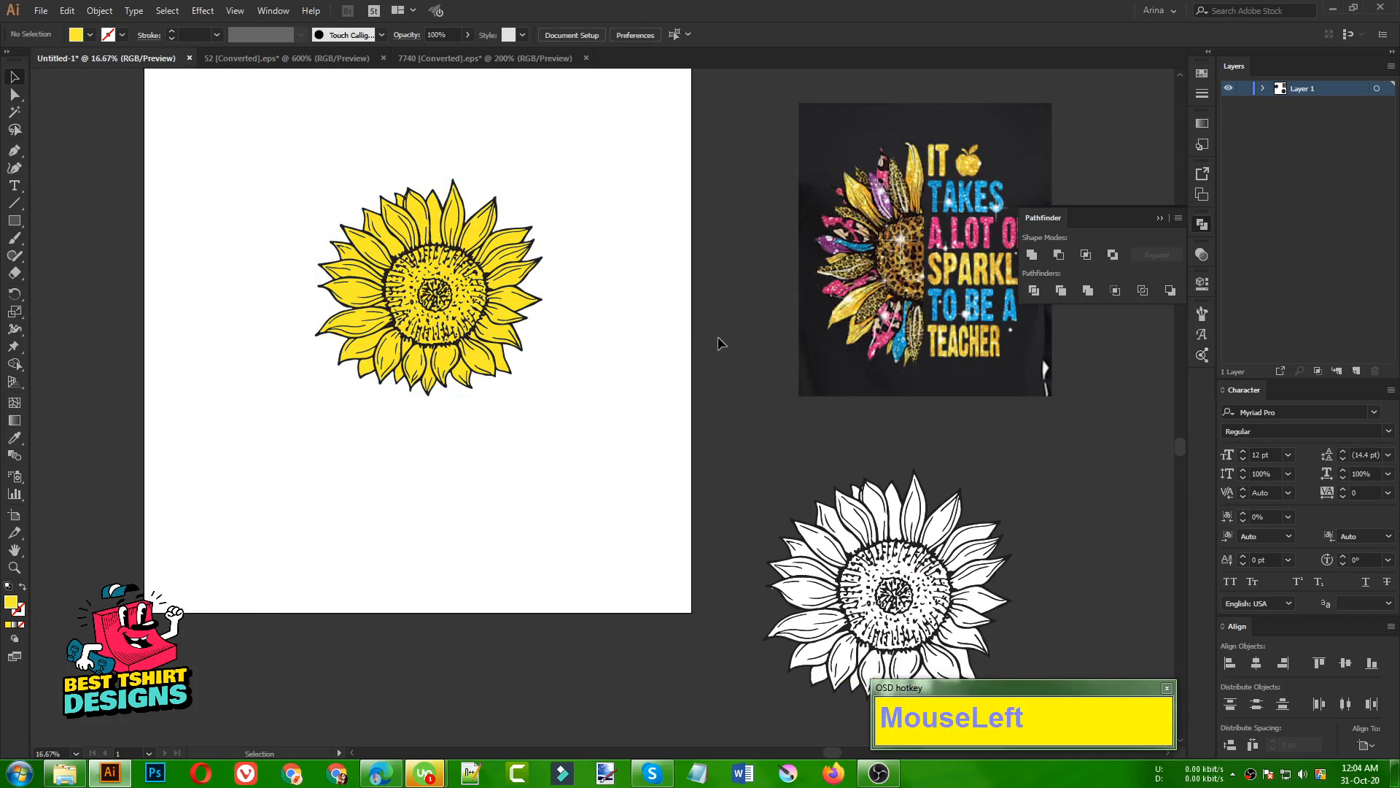
Step: Compare the artboard sunflower with the reference T-shirt image and rotate it 90° clockwise
{"action": "key", "text": "space"}
{"action": "left_click_drag", "start_coordinate": [719, 343], "coordinate": [671, 331]}
{"action": "left_click", "coordinate": [869, 358]}
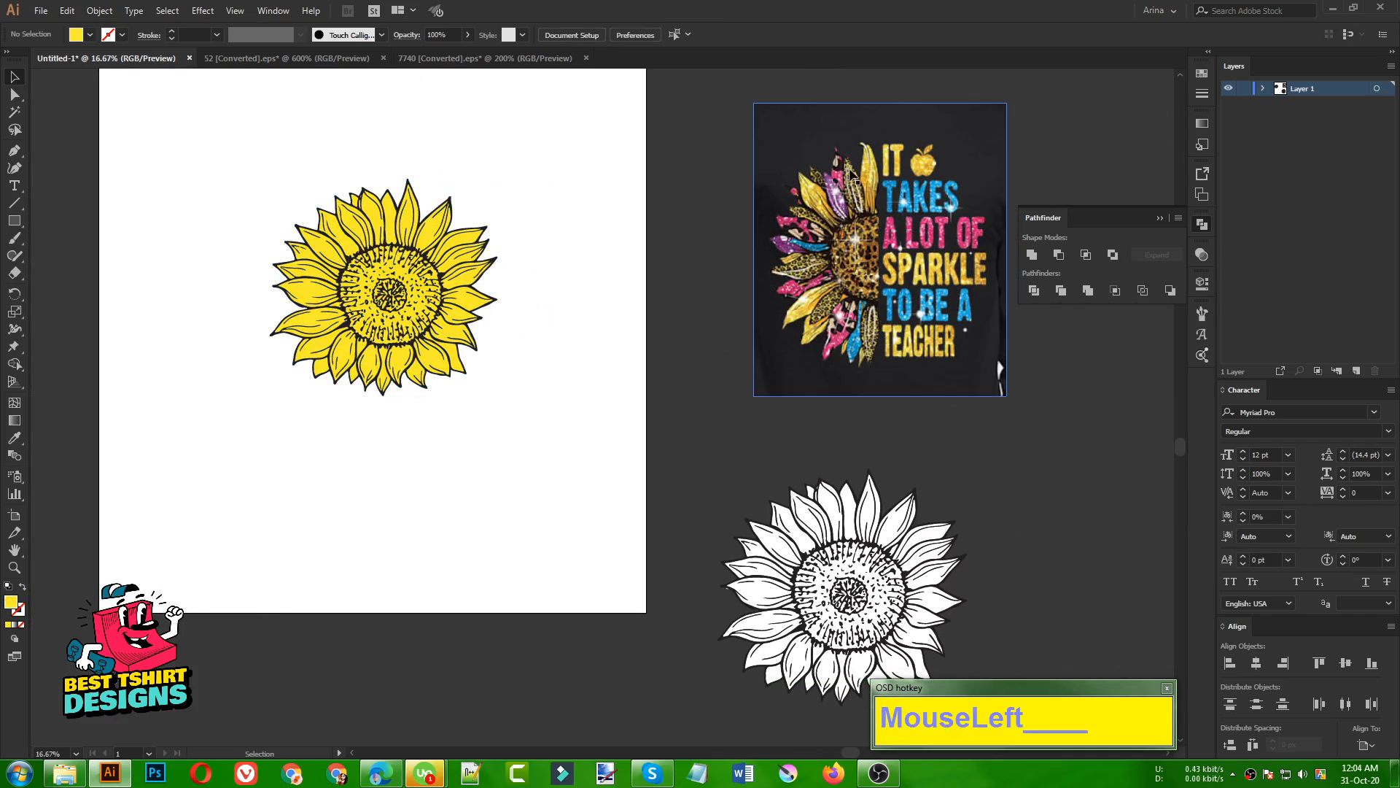
{"action": "scroll", "coordinate": [380, 247], "scroll_direction": "up", "scroll_amount": 2, "text": "alt"}
{"action": "left_click", "coordinate": [633, 365]}
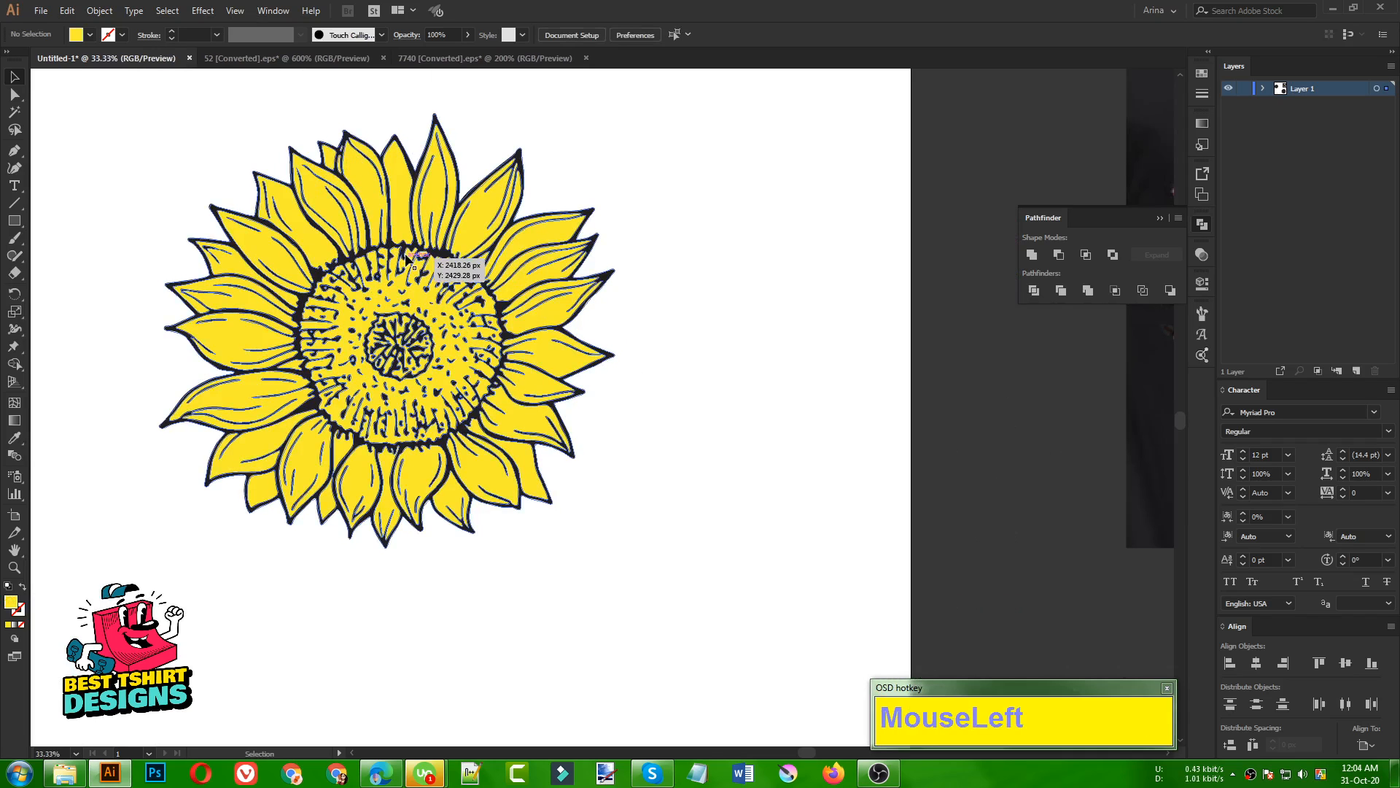
{"action": "left_click", "coordinate": [467, 272]}
{"action": "left_click_drag", "start_coordinate": [625, 332], "coordinate": [447, 524]}
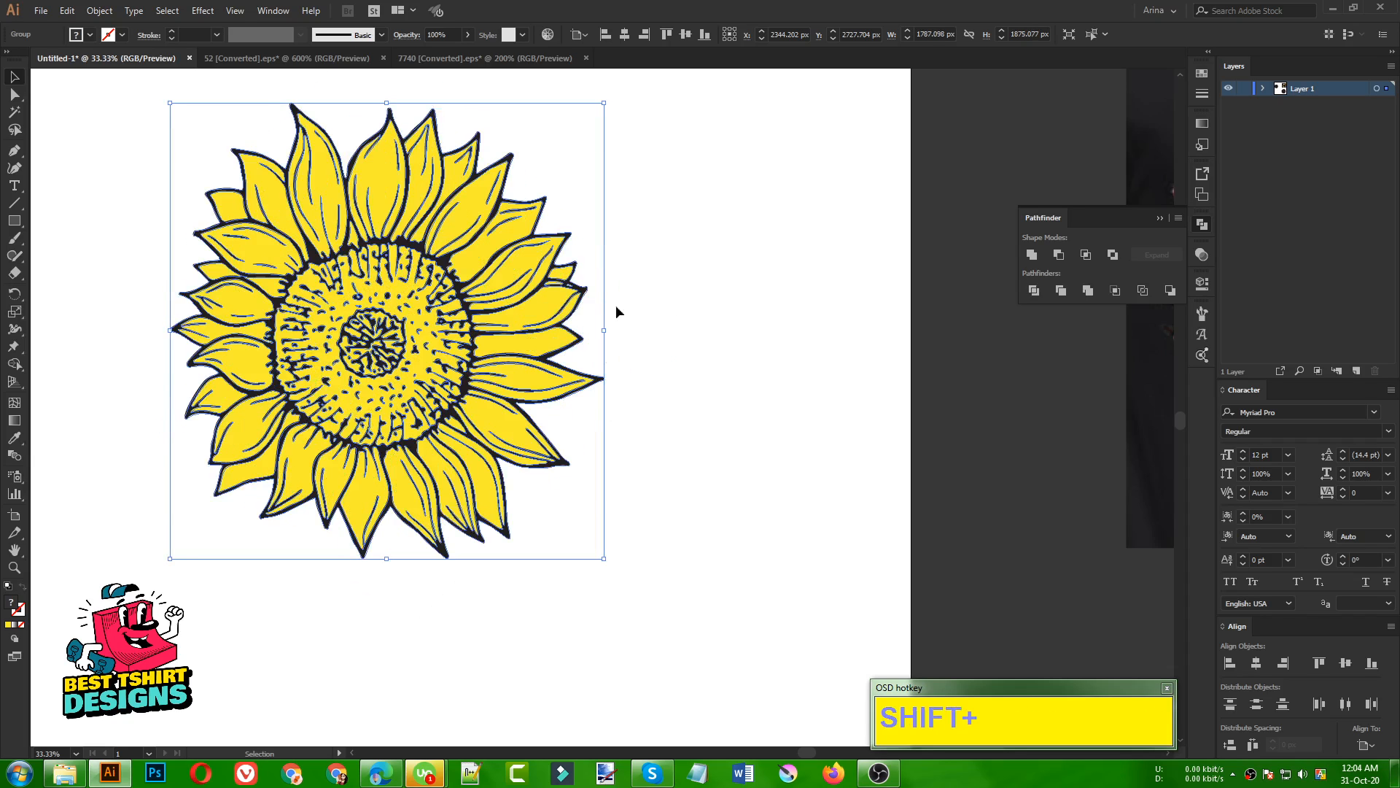
{"action": "left_click", "coordinate": [658, 280]}
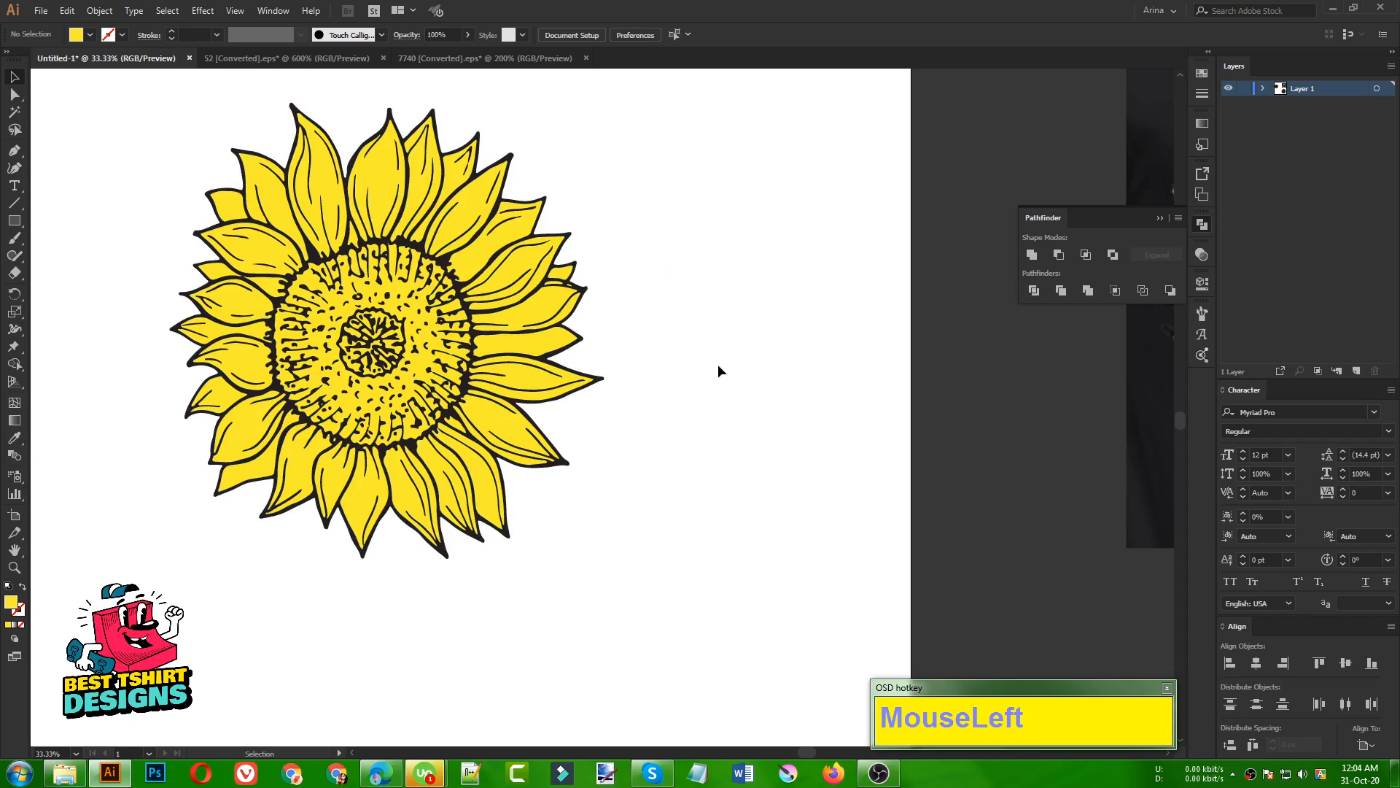
Step: Start placing images and browse to the 21 Sunflower folder inside Tutorial > Illustrator
{"action": "scroll", "coordinate": [718, 364], "scroll_direction": "down", "scroll_amount": 2}
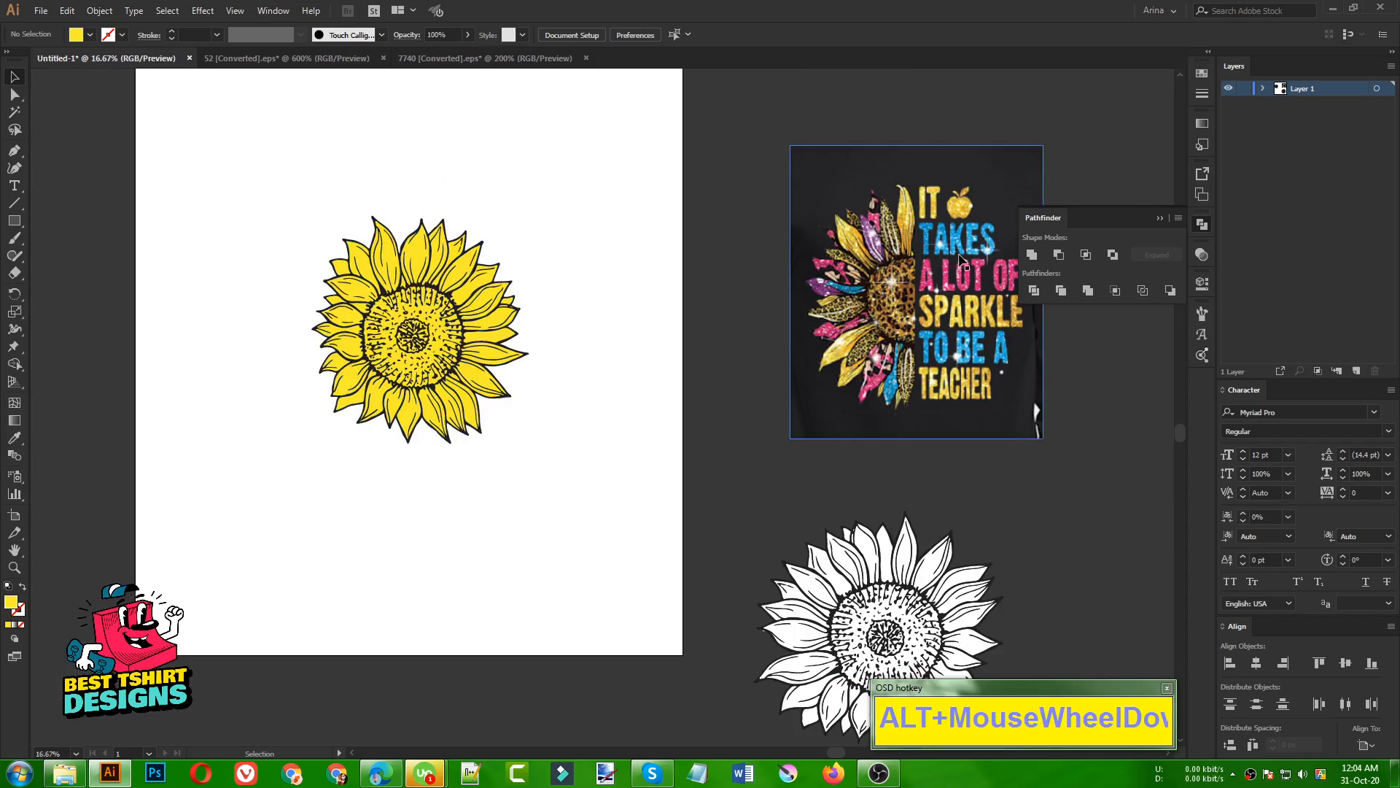
{"action": "left_click", "coordinate": [654, 313]}
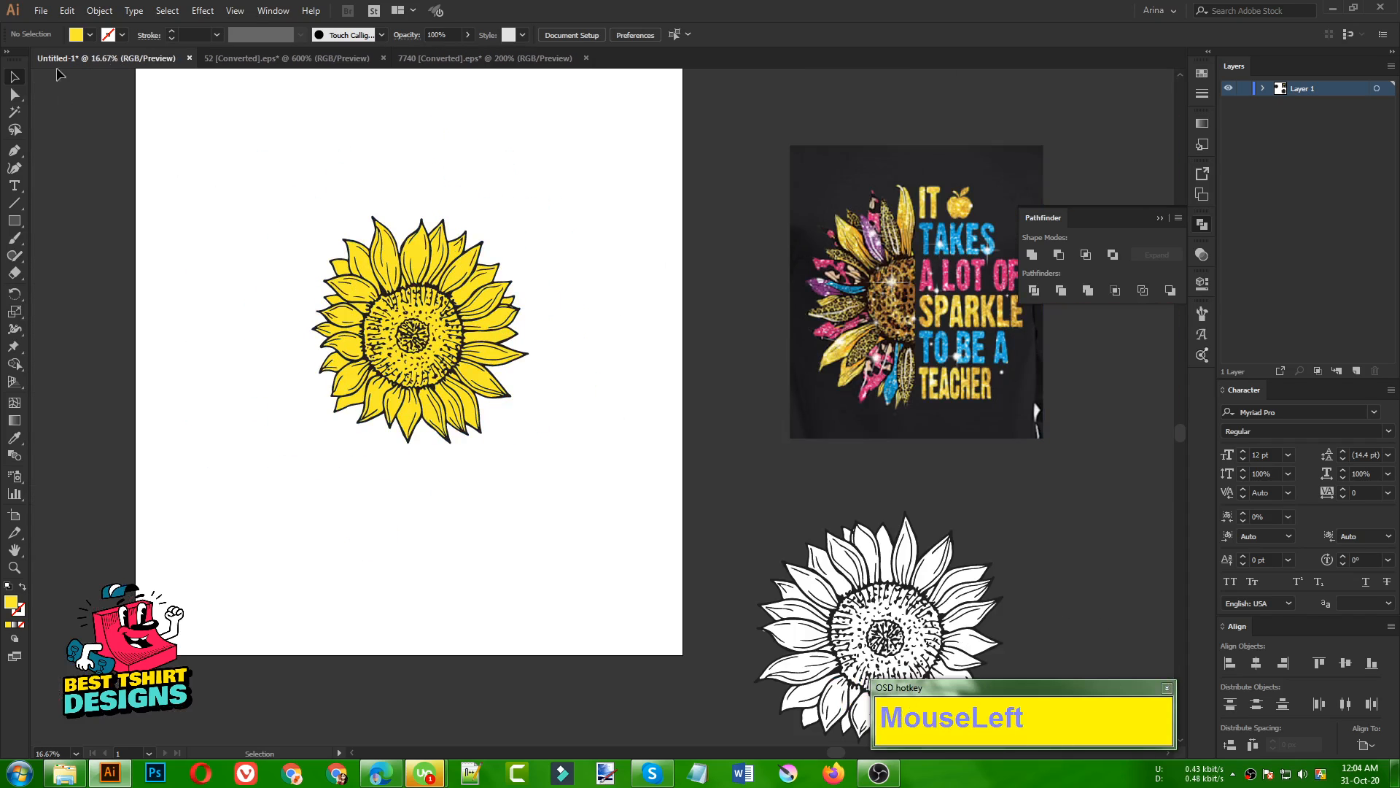
{"action": "left_click", "coordinate": [41, 11]}
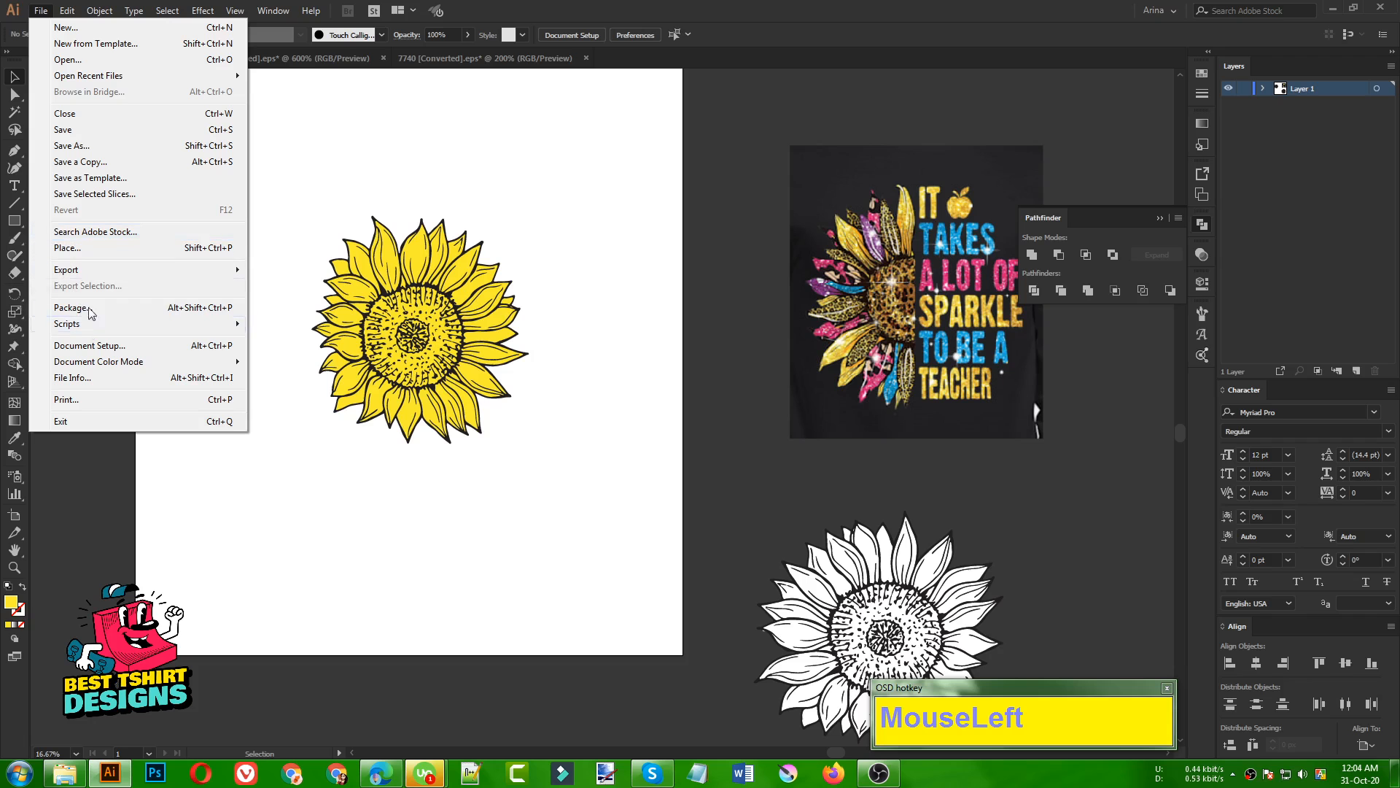
{"action": "left_click", "coordinate": [71, 249]}
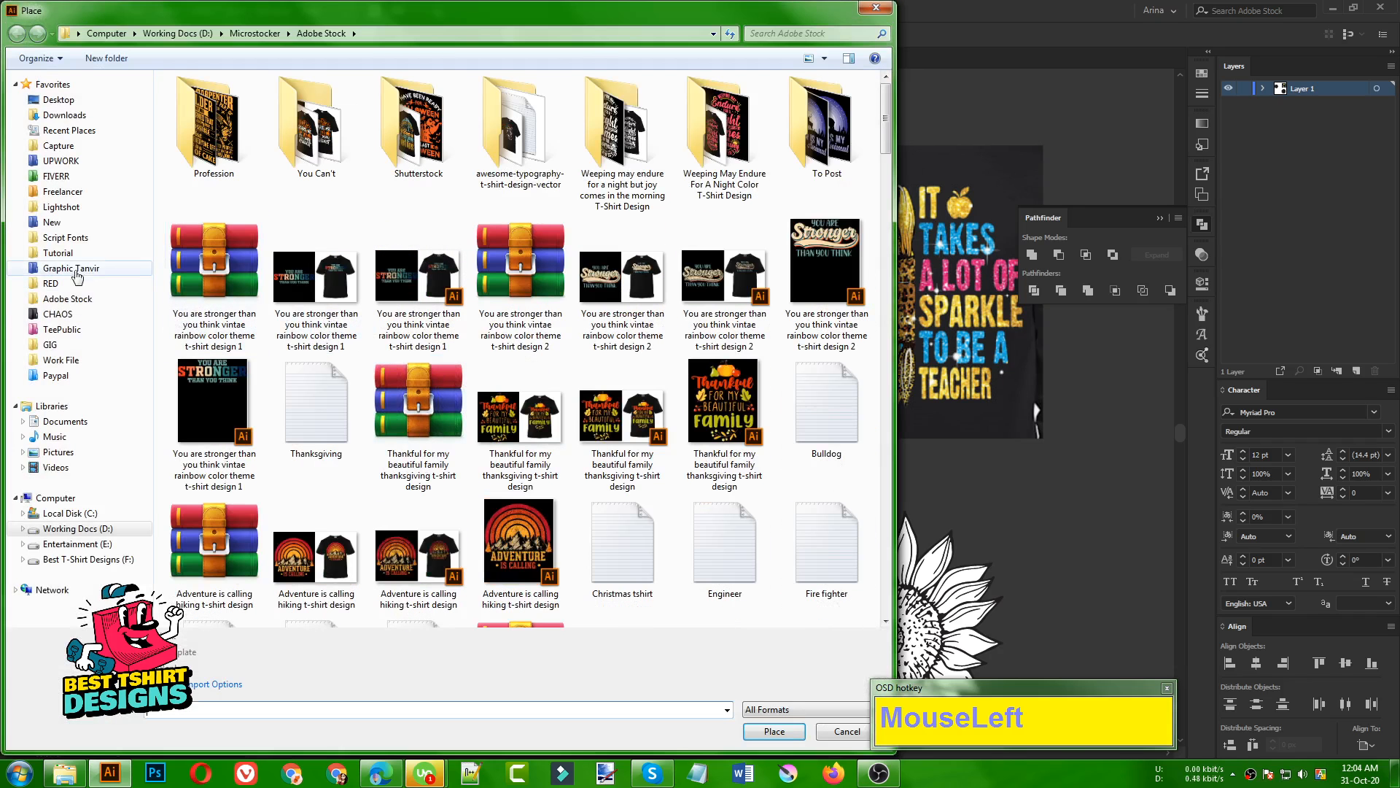
{"action": "left_click", "coordinate": [58, 253]}
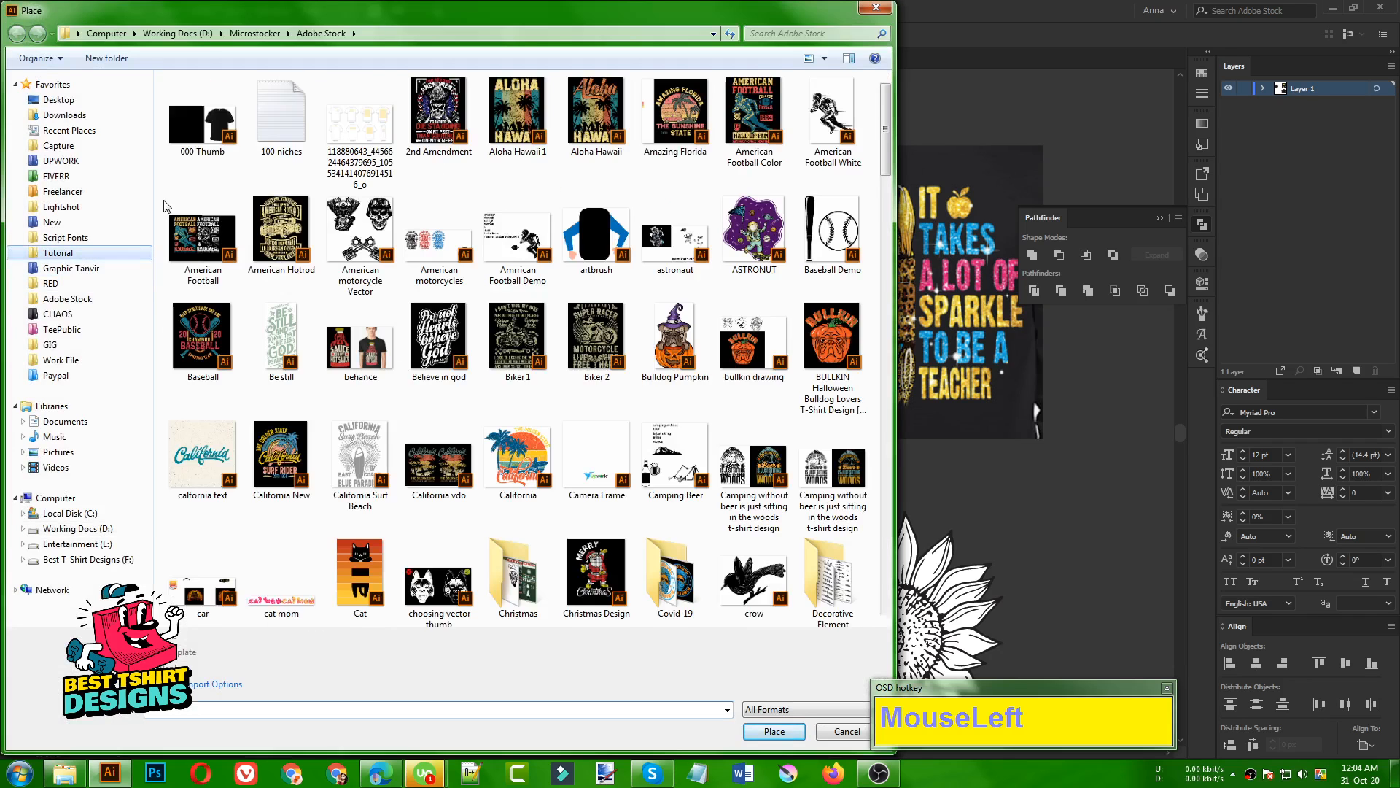
{"action": "double_click", "coordinate": [212, 136]}
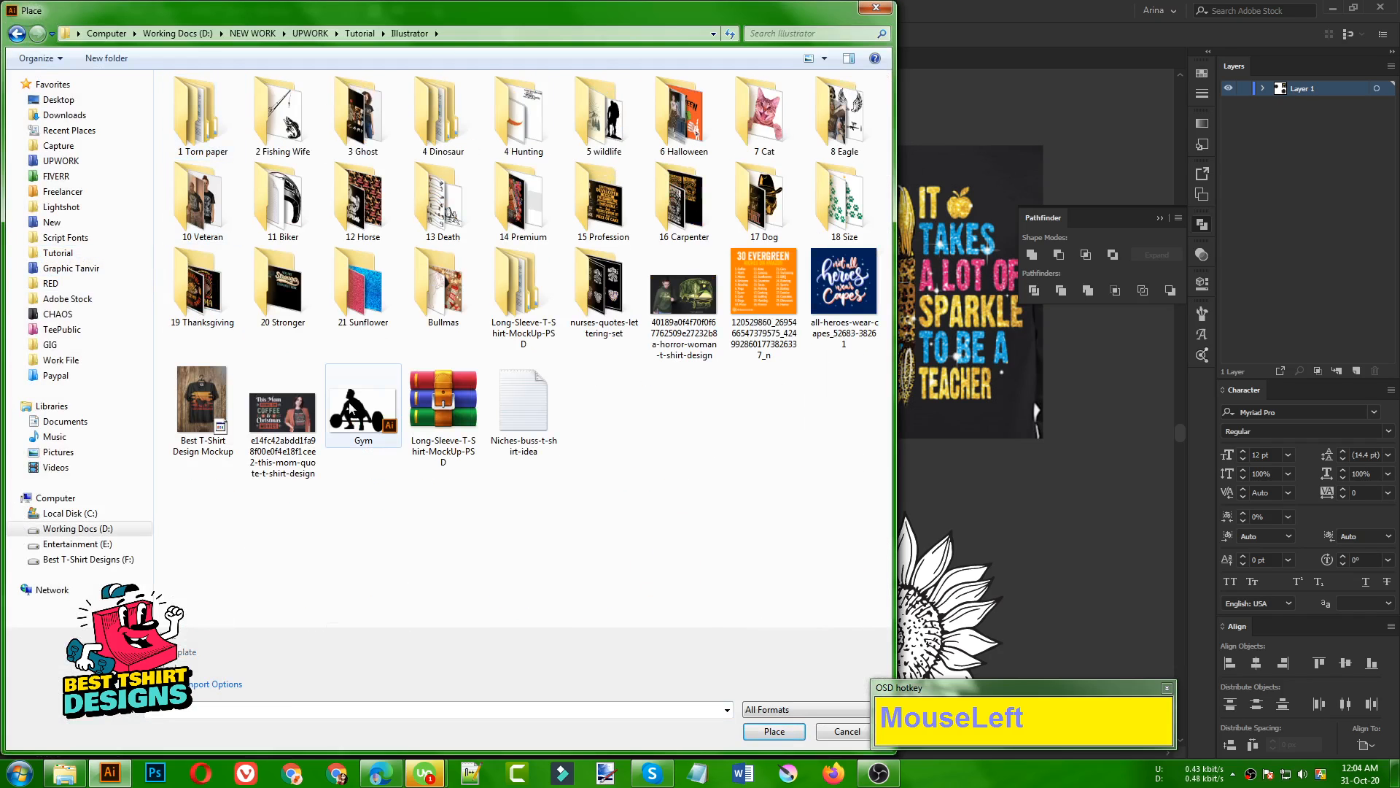
{"action": "double_click", "coordinate": [378, 302]}
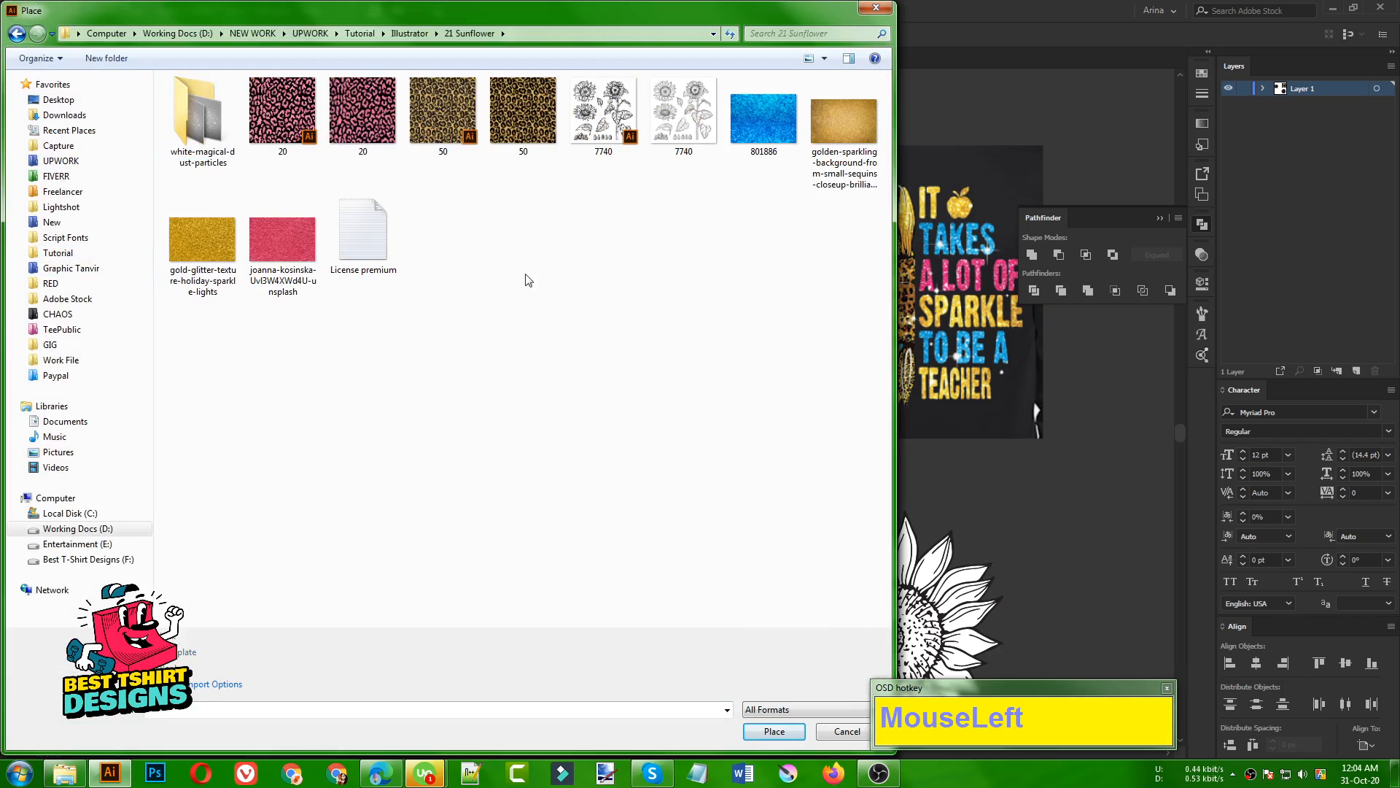
Step: Place the blue 801886, gold-glitter-texture-holiday-sparkle-lights and pink Unsplash glitter images beside the sunflower
{"action": "left_click", "coordinate": [206, 256]}
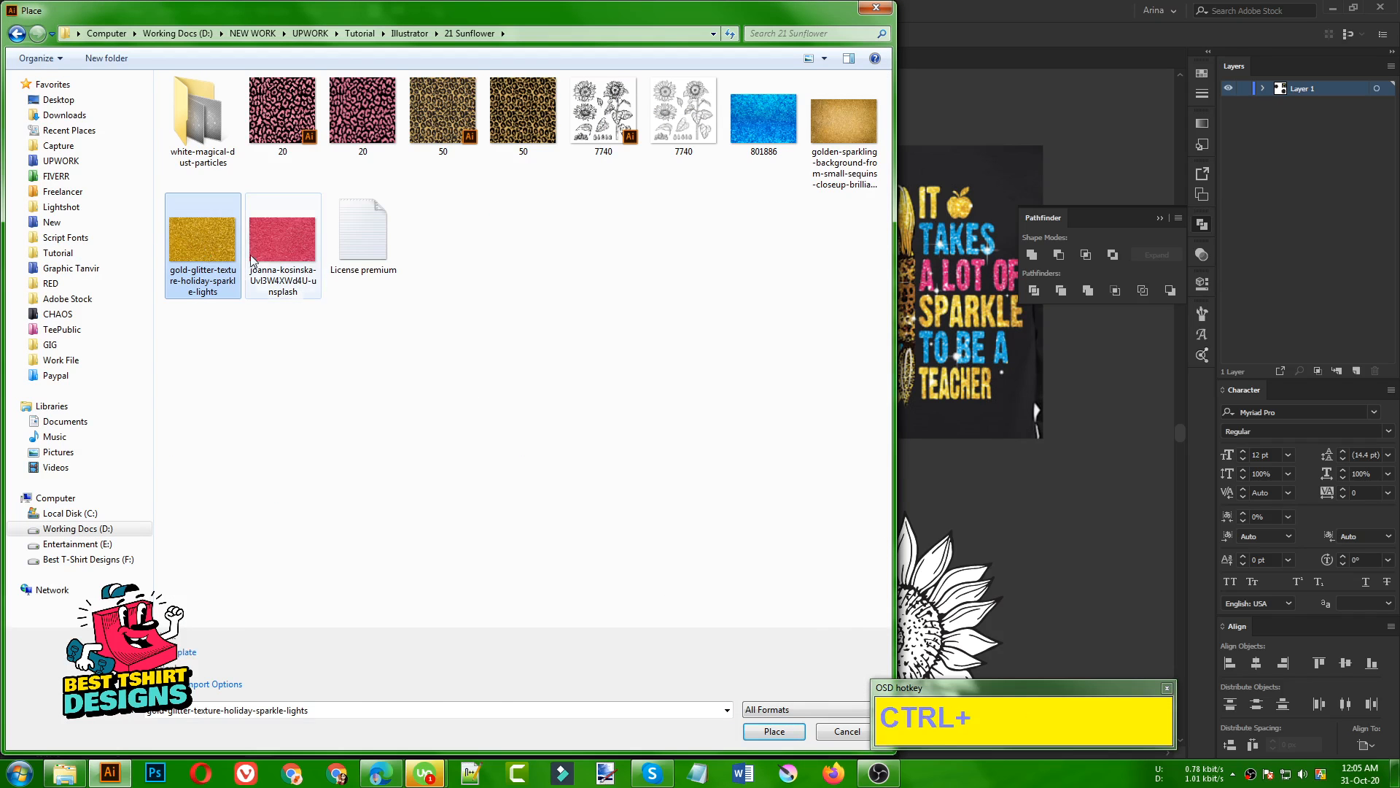
{"action": "left_click", "coordinate": [282, 240], "text": "ctrl"}
{"action": "left_click", "coordinate": [757, 140], "text": "ctrl"}
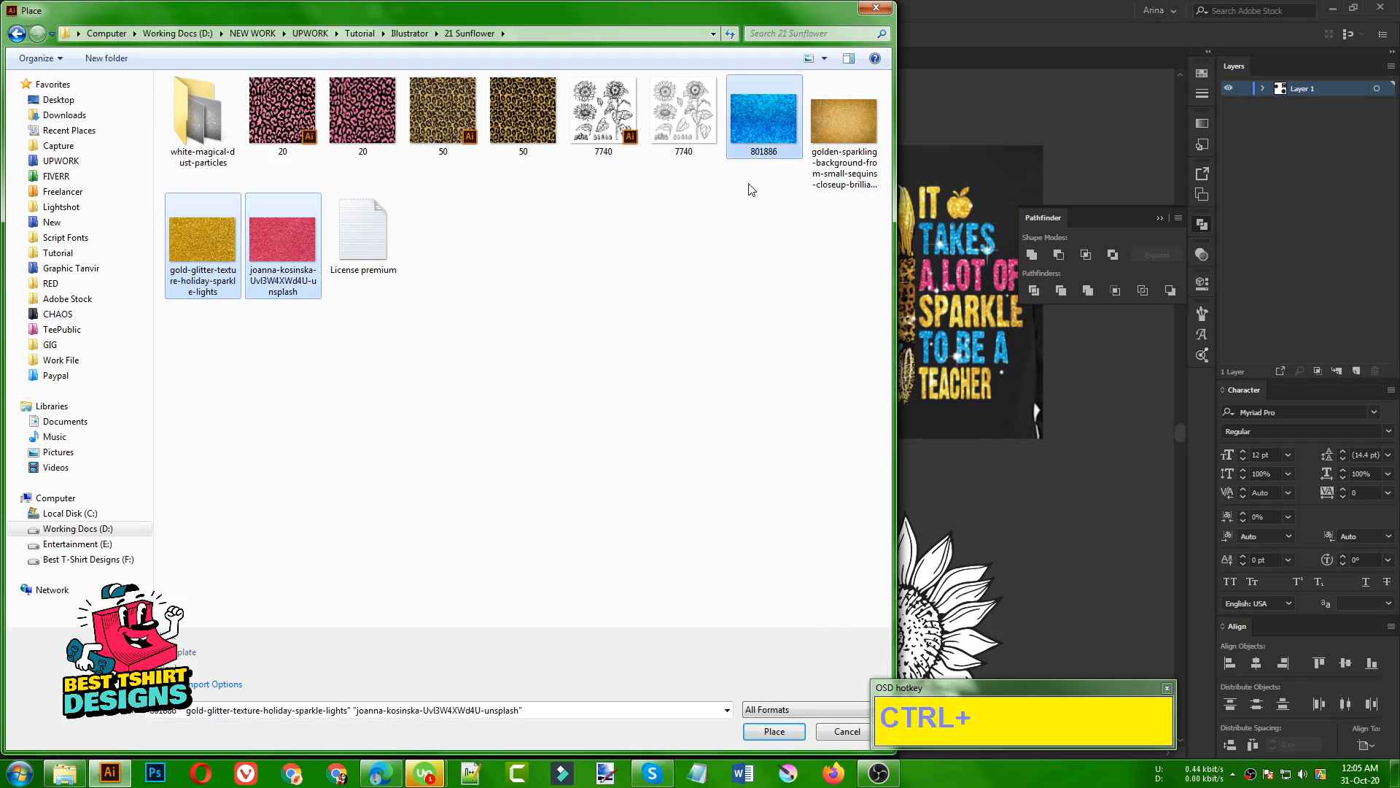
{"action": "left_click", "coordinate": [774, 735]}
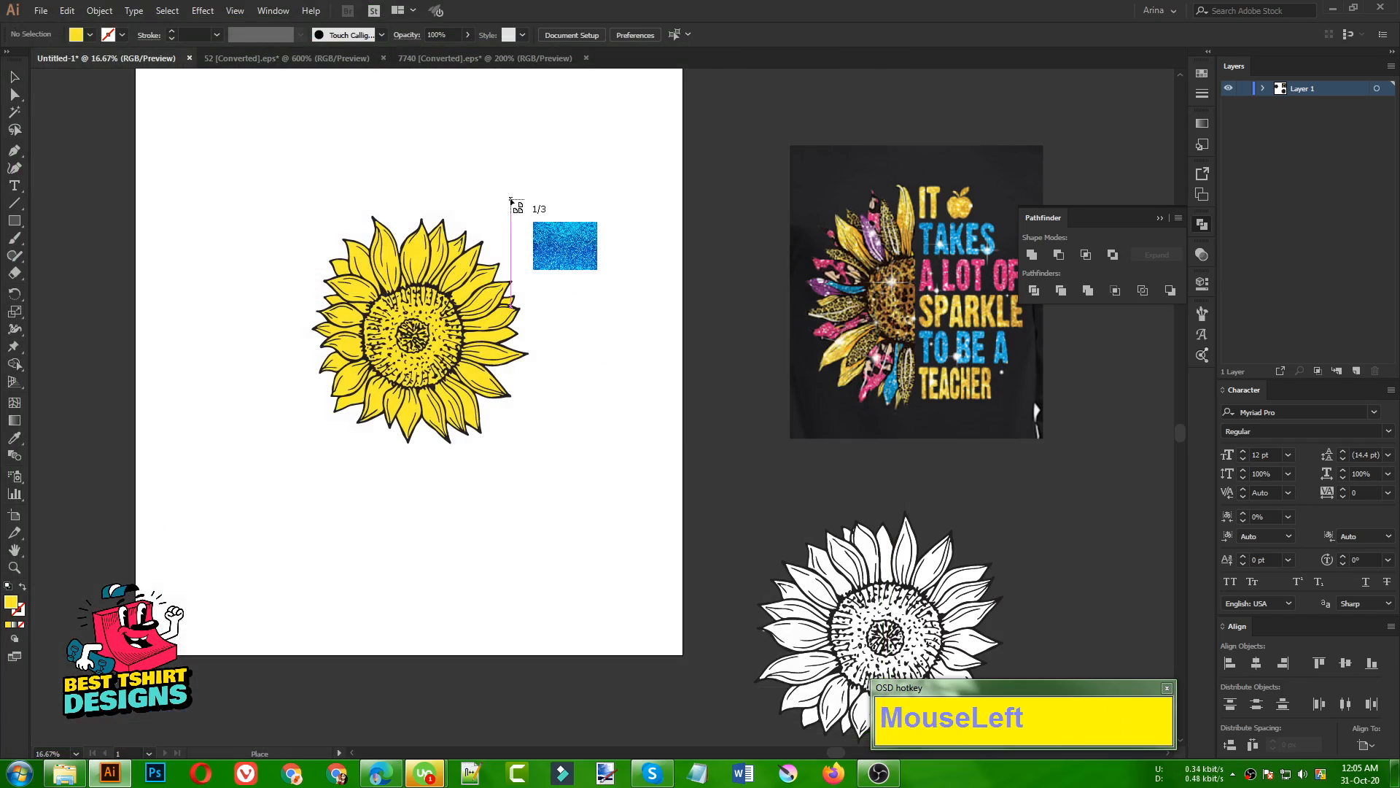
{"action": "left_click", "coordinate": [538, 186]}
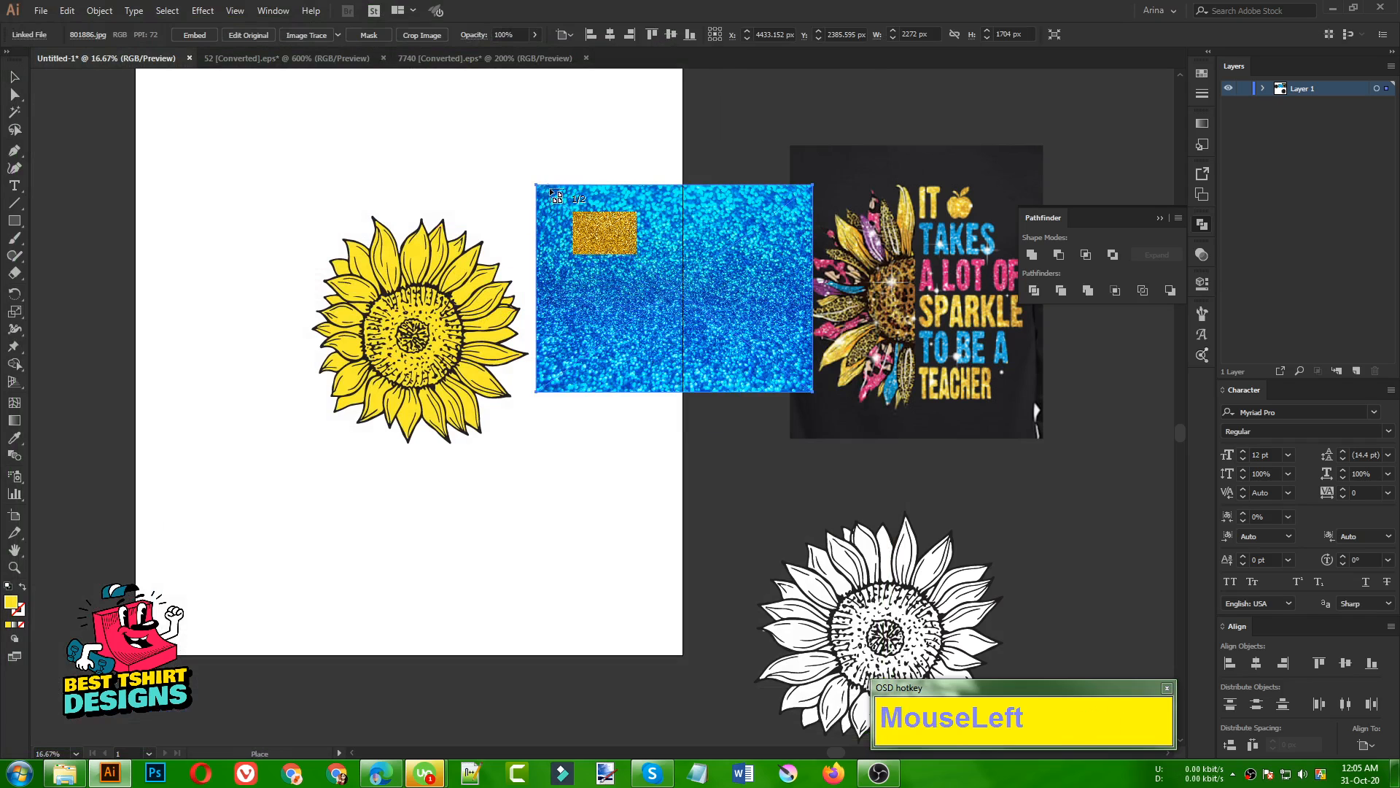
{"action": "left_click", "coordinate": [557, 135]}
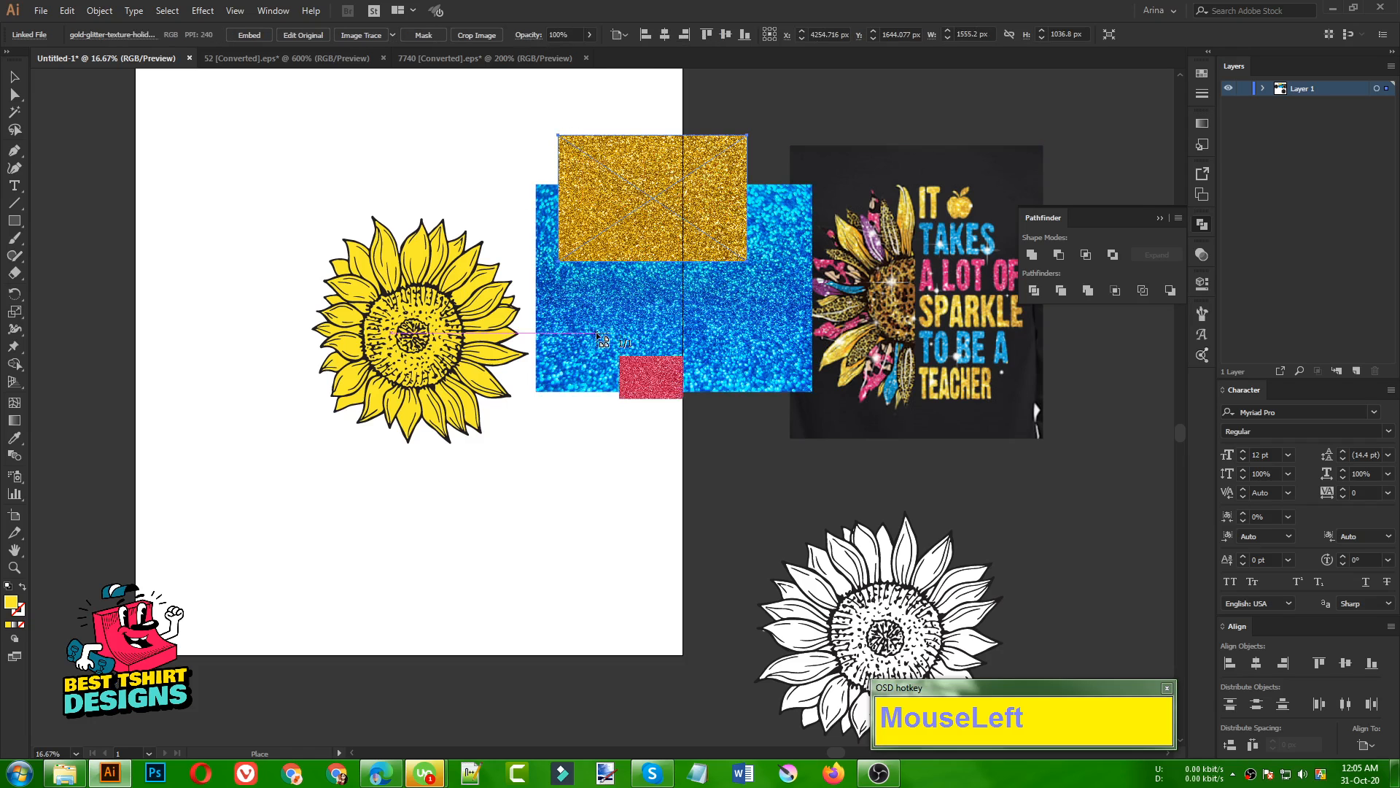
{"action": "left_click", "coordinate": [574, 290]}
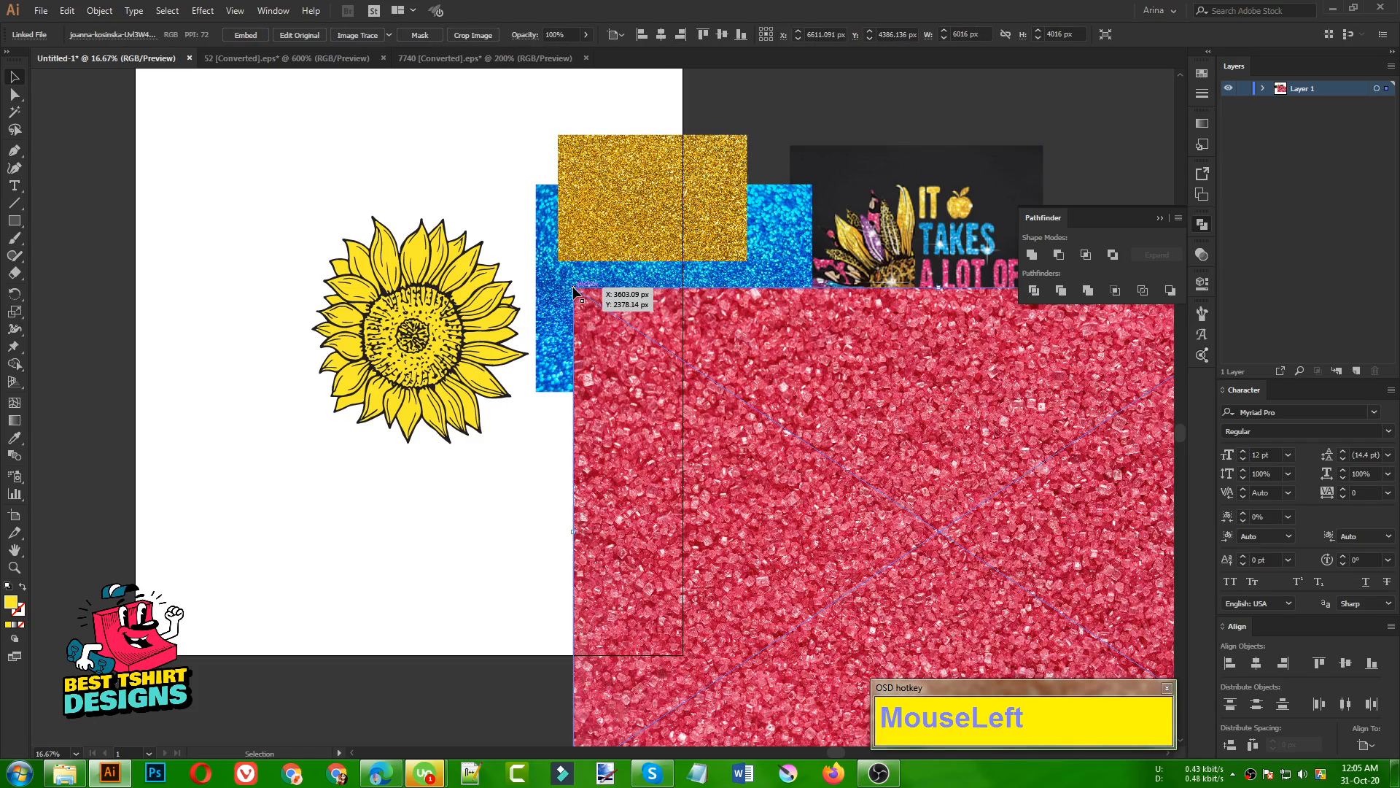
Step: Scale the pink glitter image down proportionally to about 2275 px wide and deselect it
{"action": "scroll", "coordinate": [667, 433], "scroll_direction": "down", "scroll_amount": 4, "text": "alt"}
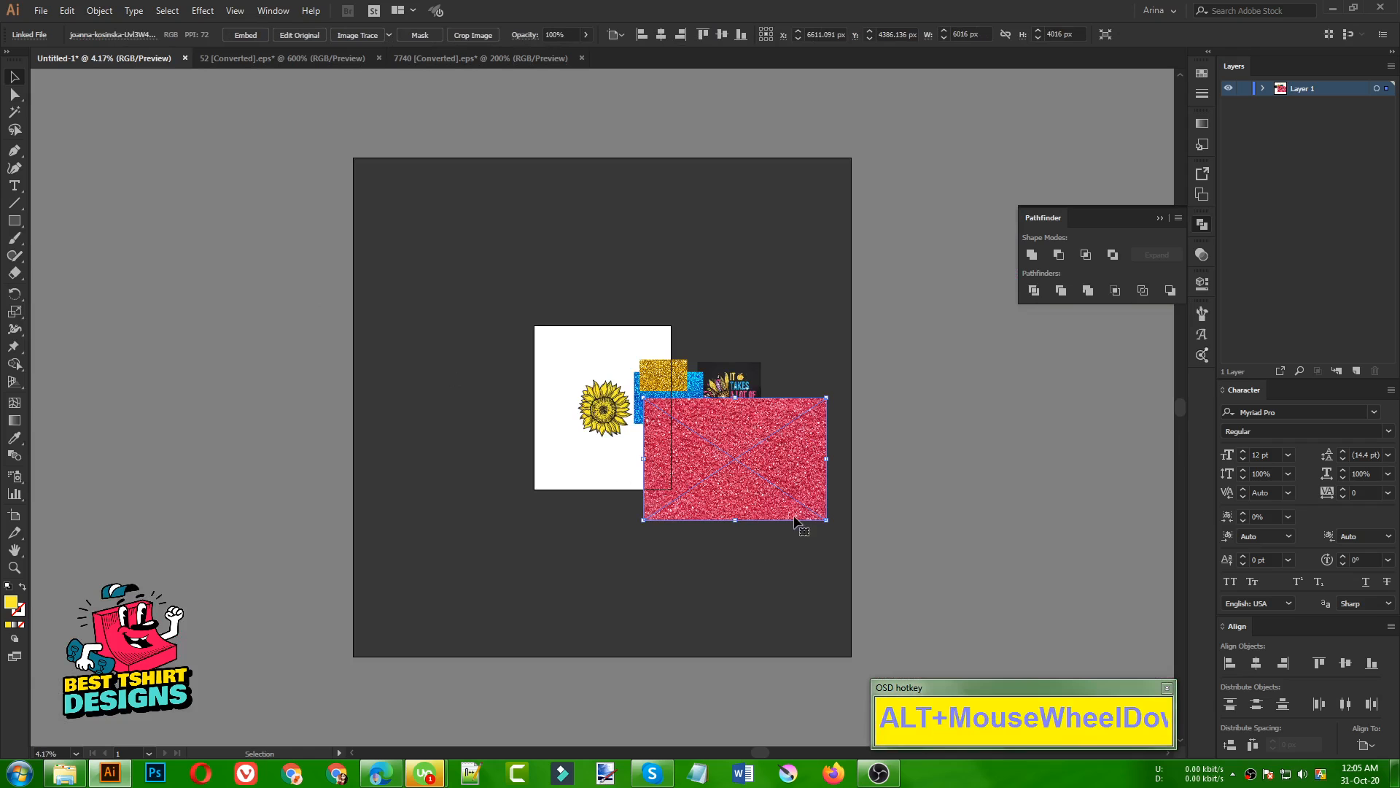
{"action": "scroll", "coordinate": [800, 499], "scroll_direction": "up", "scroll_amount": 1, "text": "alt"}
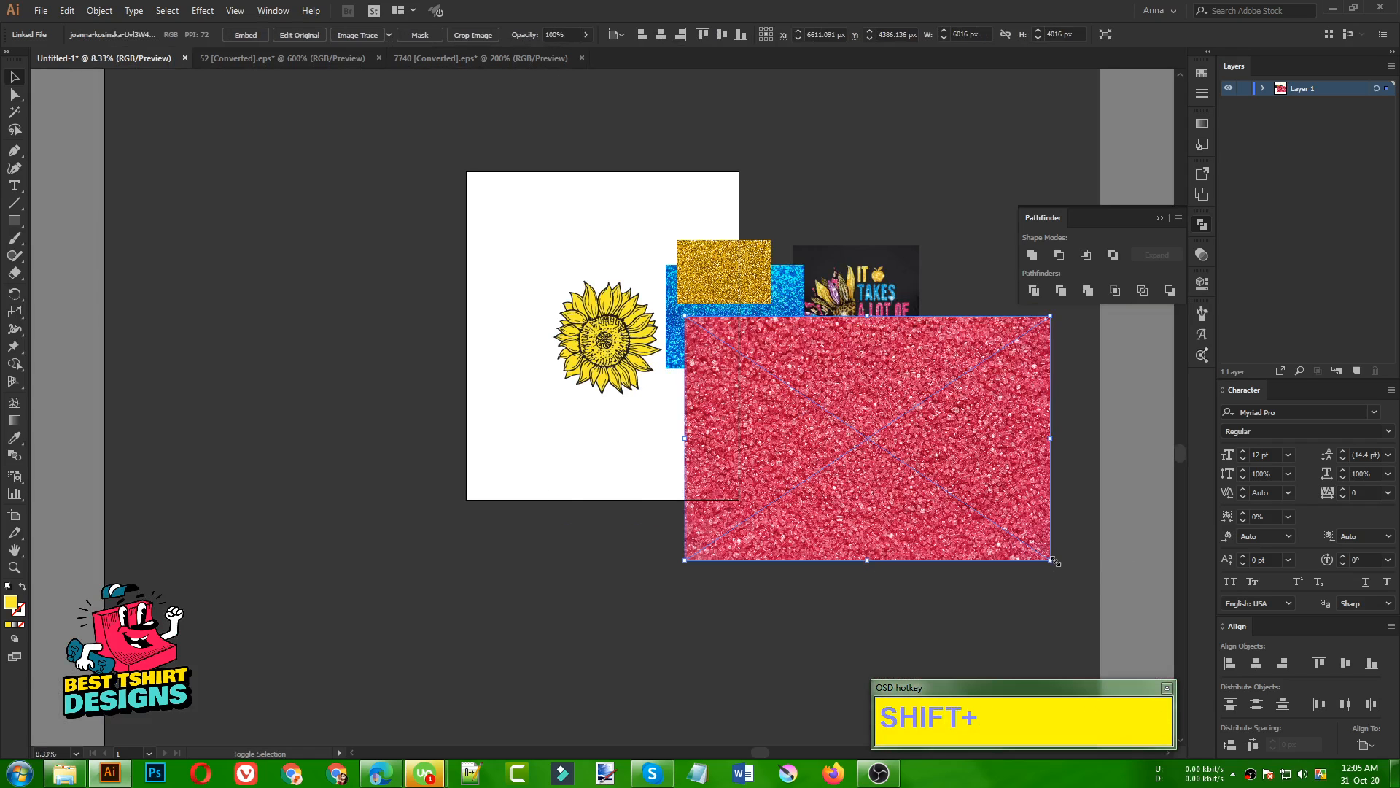
{"action": "left_click_drag", "start_coordinate": [1051, 570], "coordinate": [827, 411]}
{"action": "left_click", "coordinate": [667, 442]}
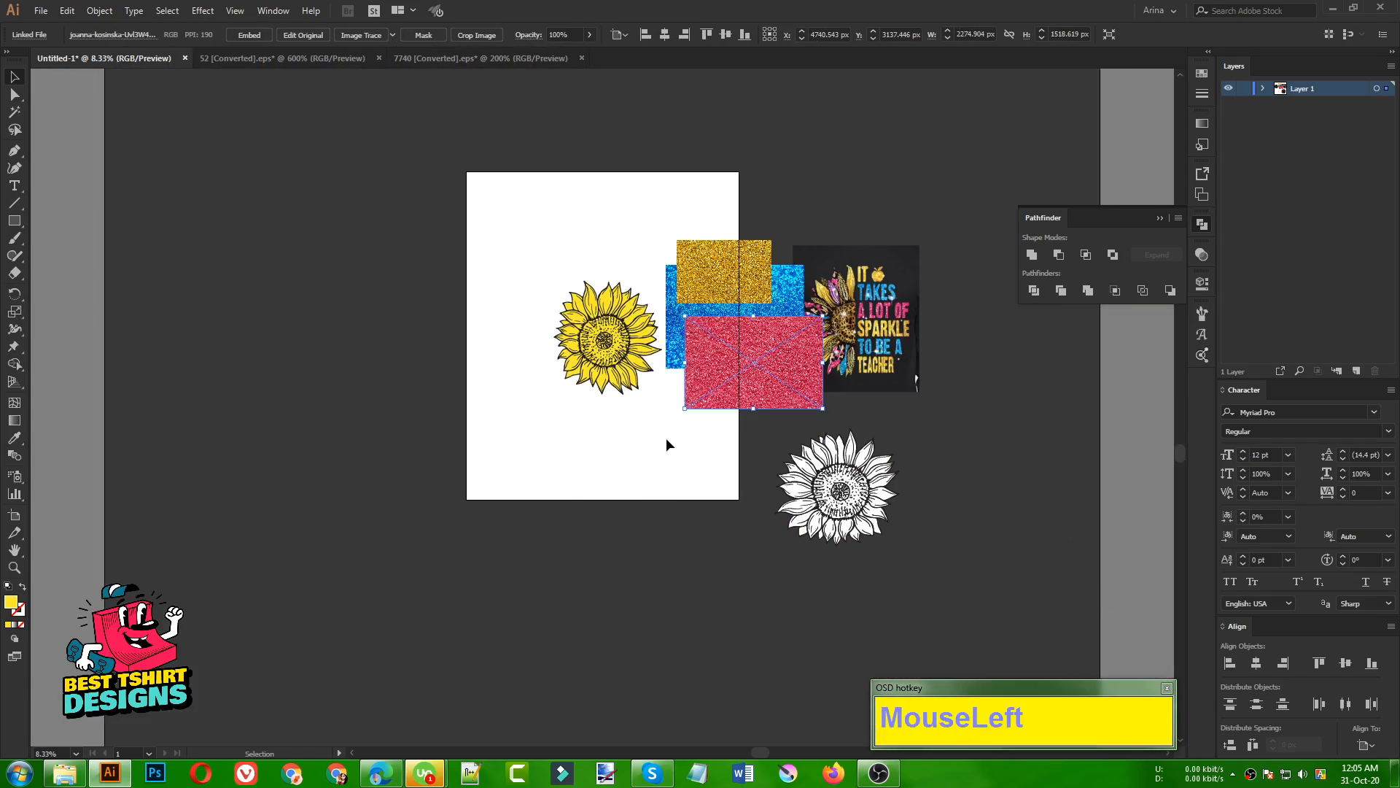
Step: Move the sunflower toward the artboard's left side, clear of the glitter images, rotate it in 45° increments and deselect it
{"action": "scroll", "coordinate": [671, 364], "scroll_direction": "up", "scroll_amount": 3, "text": "alt"}
{"action": "scroll", "coordinate": [649, 336], "scroll_direction": "down", "scroll_amount": 1, "text": "alt"}
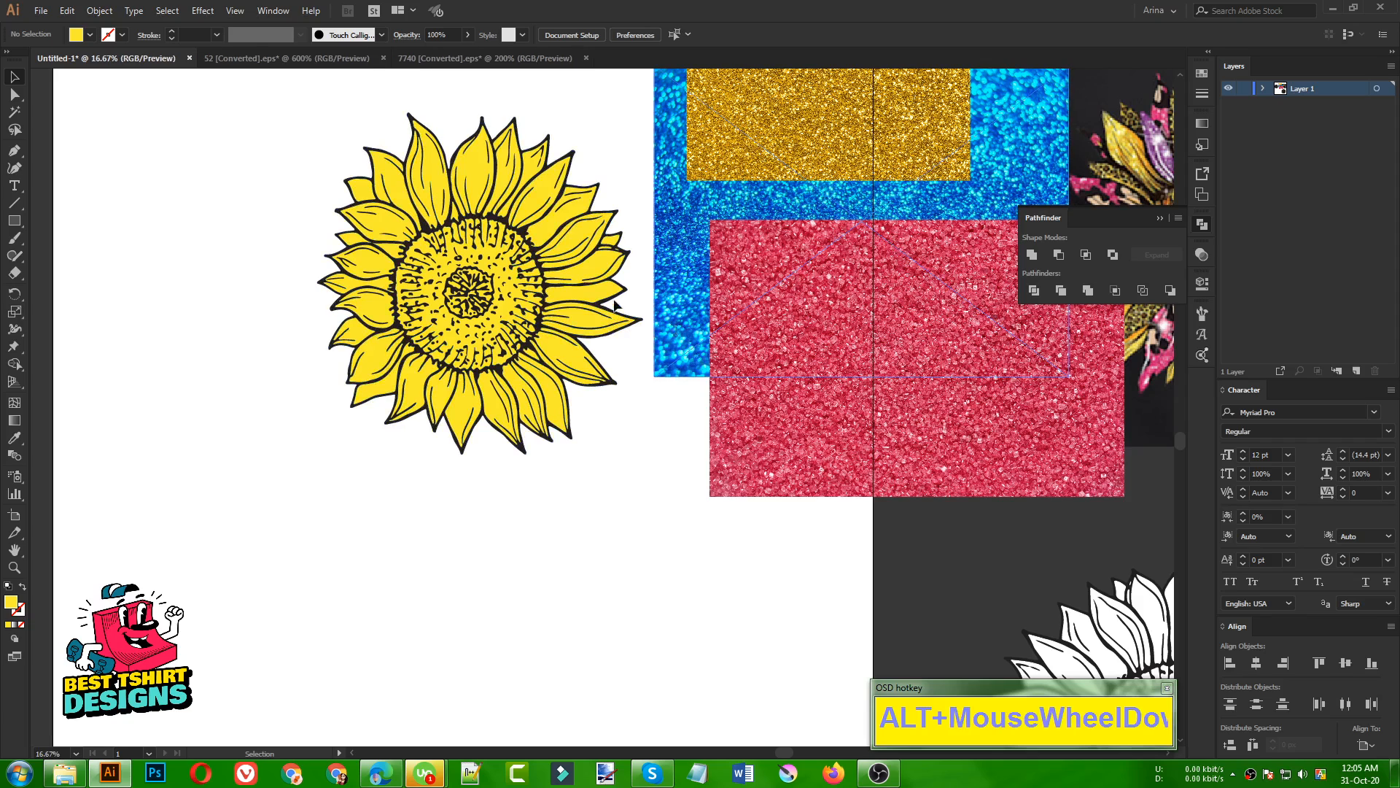
{"action": "left_click_drag", "start_coordinate": [370, 158], "coordinate": [654, 480]}
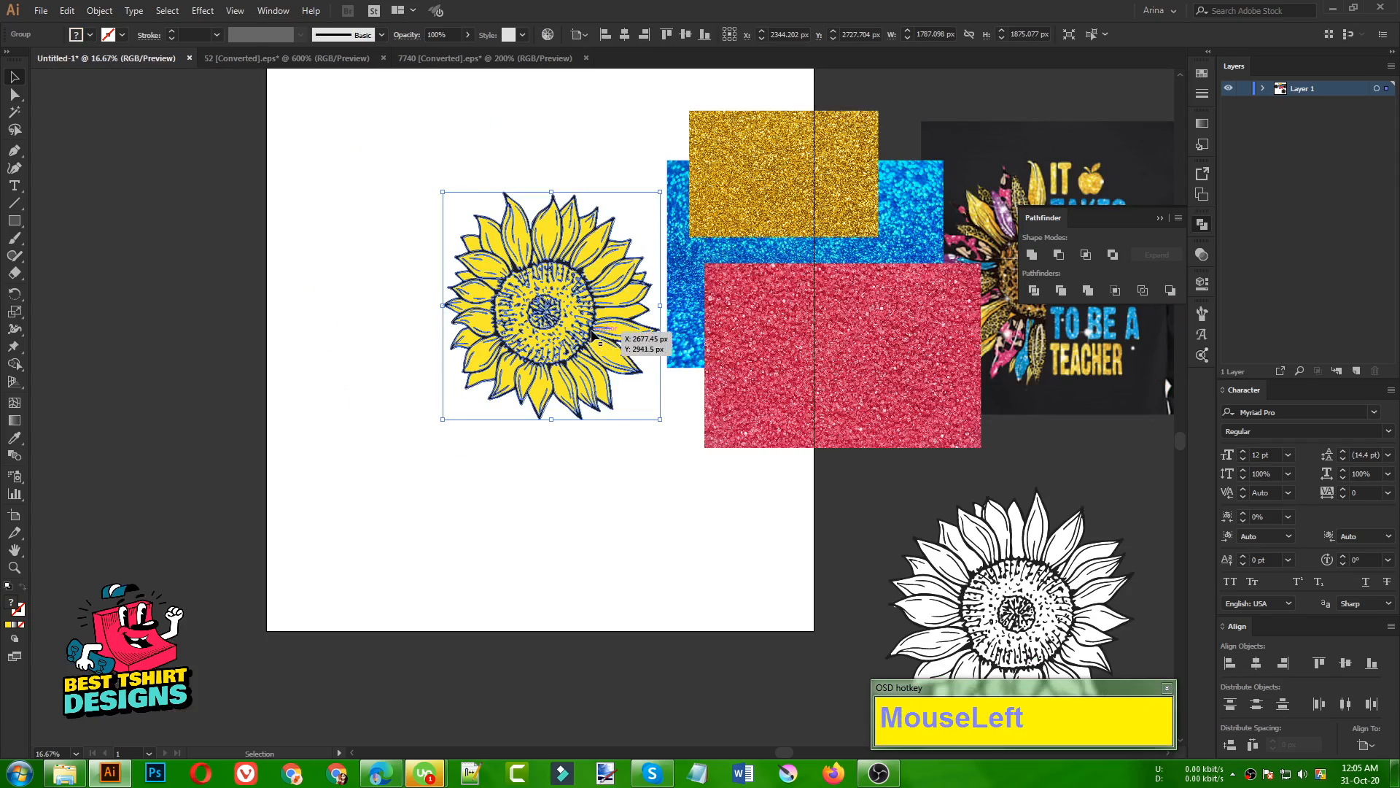
{"action": "left_click_drag", "start_coordinate": [629, 332], "coordinate": [571, 412]}
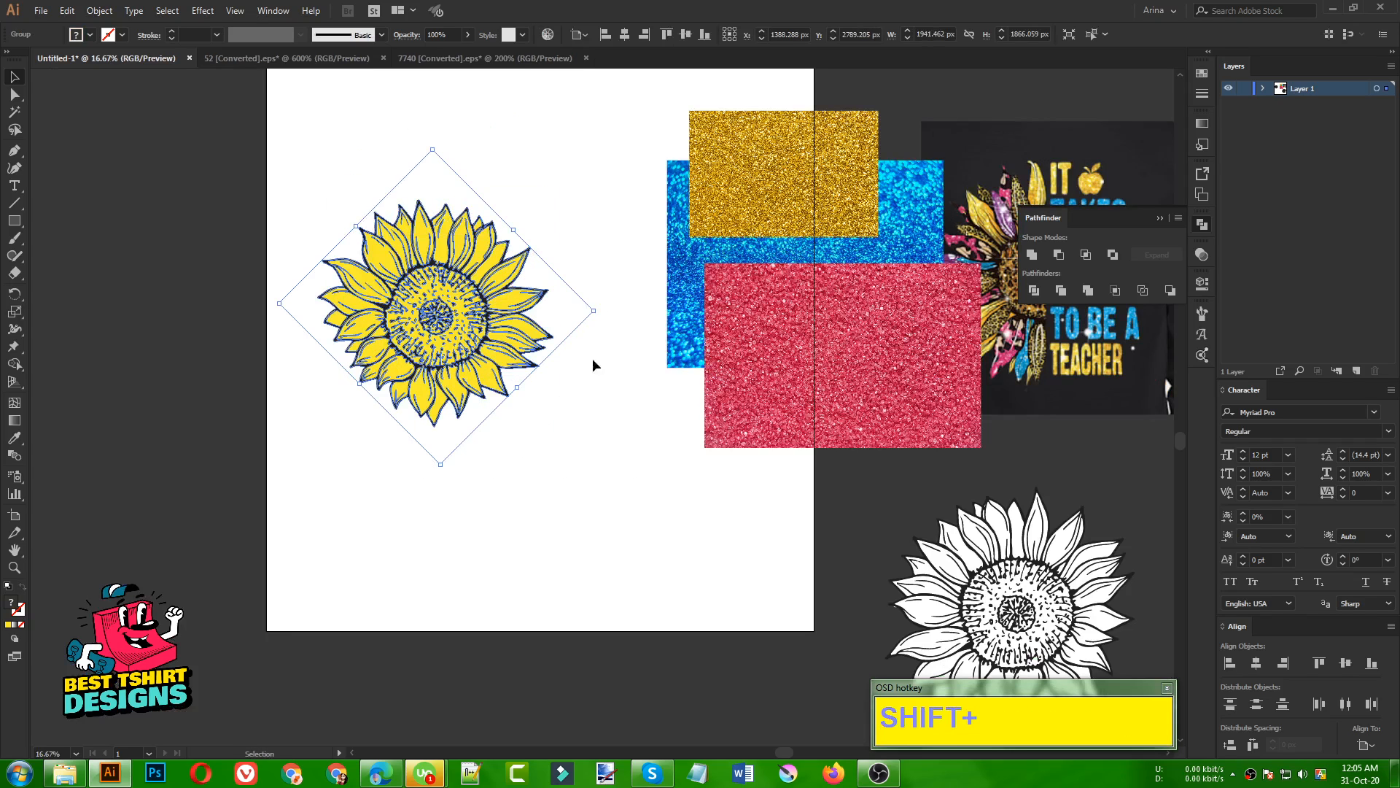
{"action": "left_click_drag", "start_coordinate": [593, 311], "coordinate": [442, 344]}
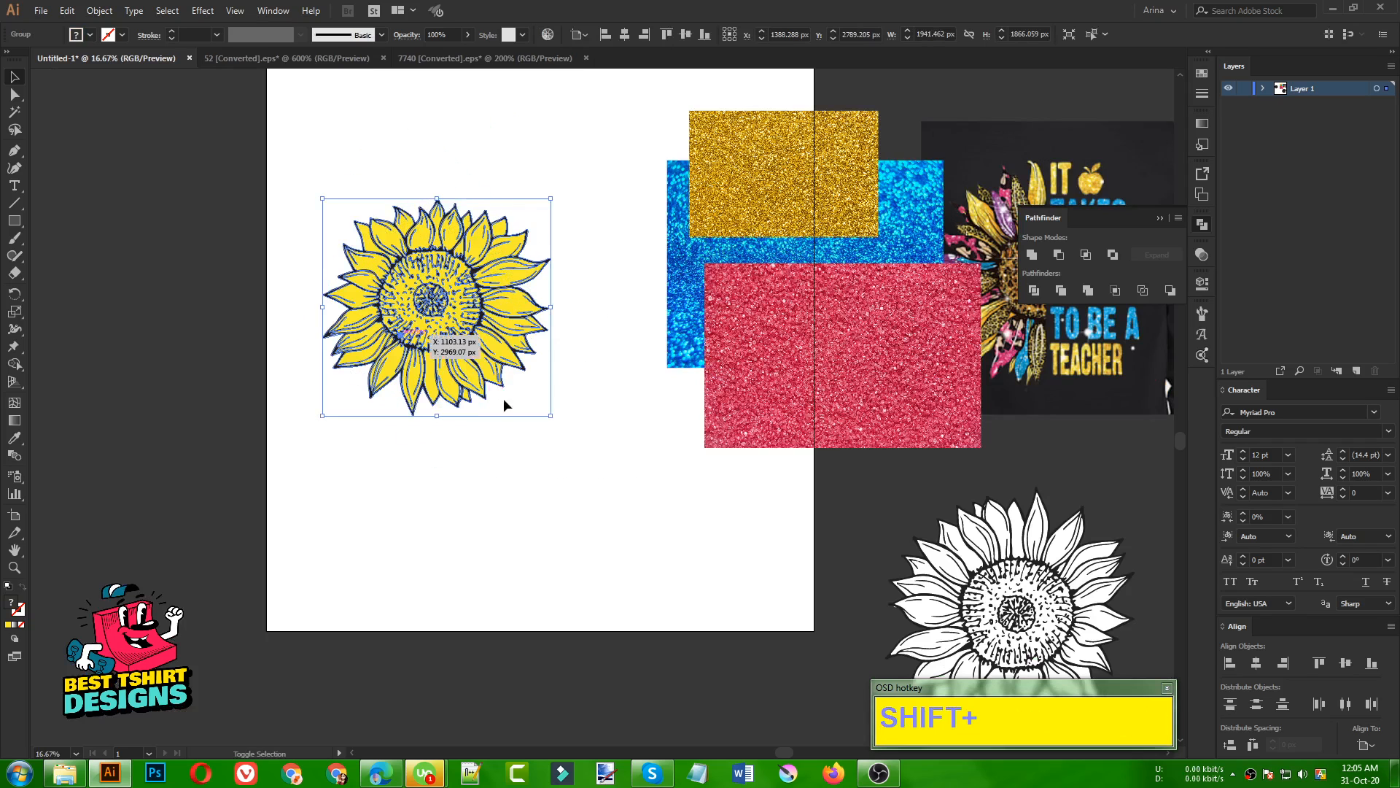
{"action": "left_click_drag", "start_coordinate": [560, 307], "coordinate": [558, 372]}
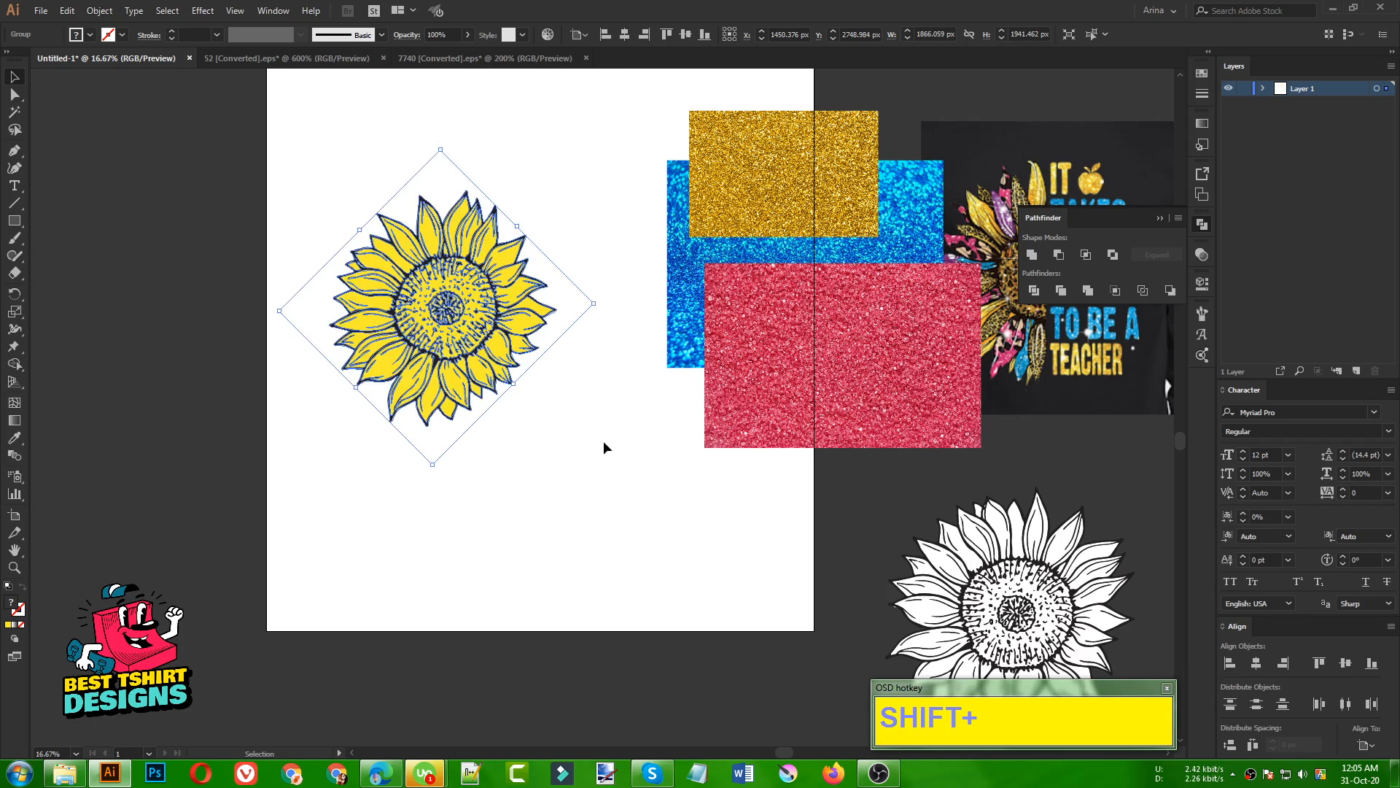
{"action": "left_click", "coordinate": [603, 442]}
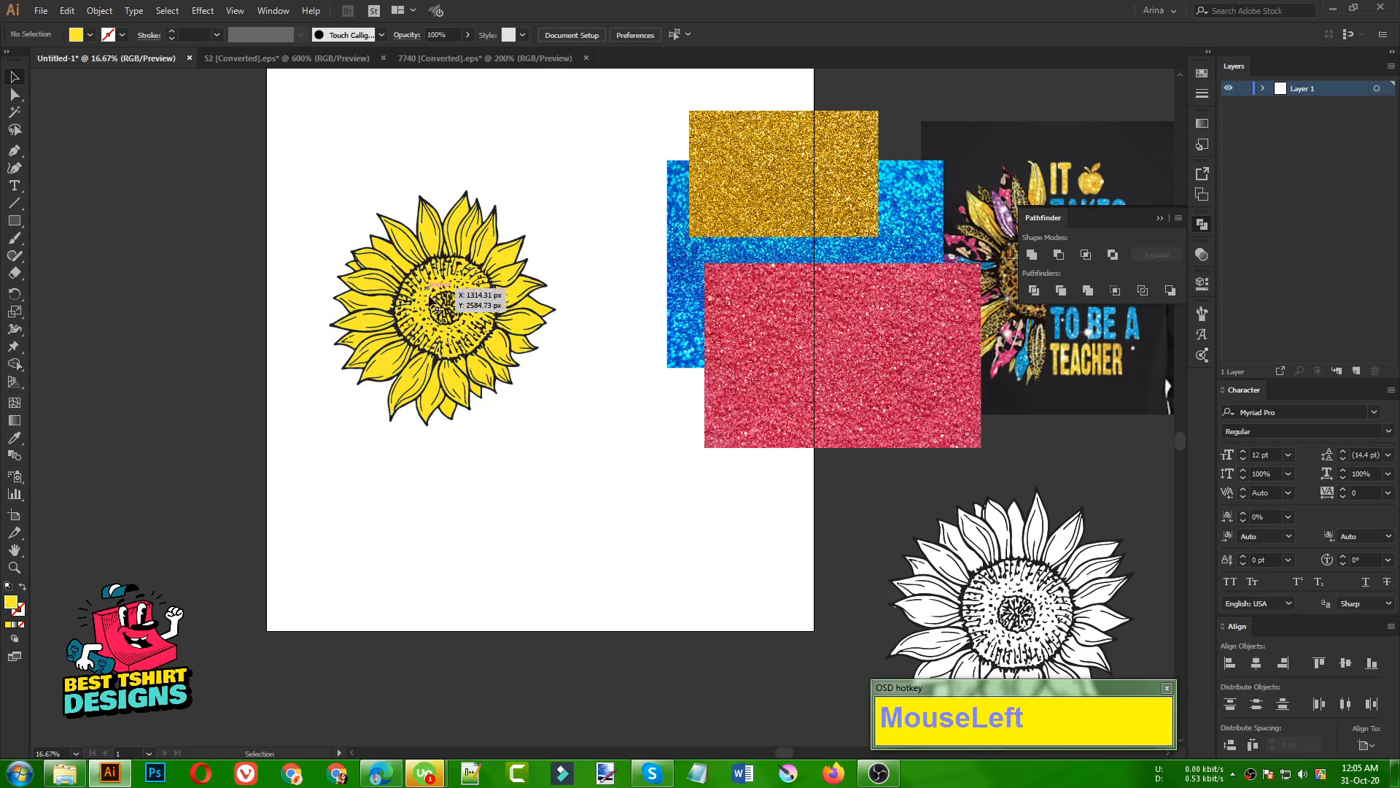
Step: Add an empty opacity mask with Clip turned off to the sunflower group and activate the Pen tool for drawing in it
{"action": "scroll", "coordinate": [463, 224], "scroll_direction": "up", "scroll_amount": 1}
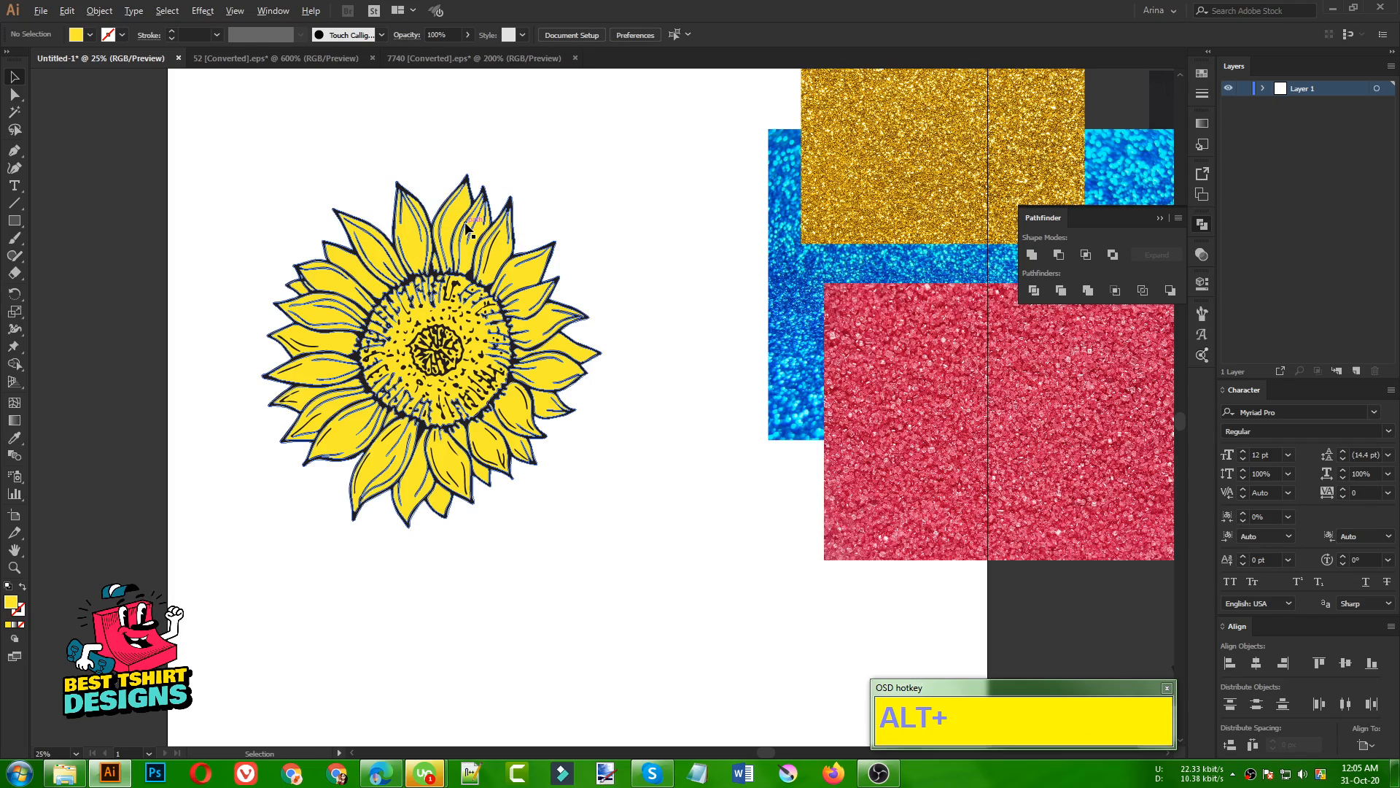
{"action": "scroll", "coordinate": [465, 226], "scroll_direction": "up", "scroll_amount": 1}
{"action": "left_click", "coordinate": [772, 463]}
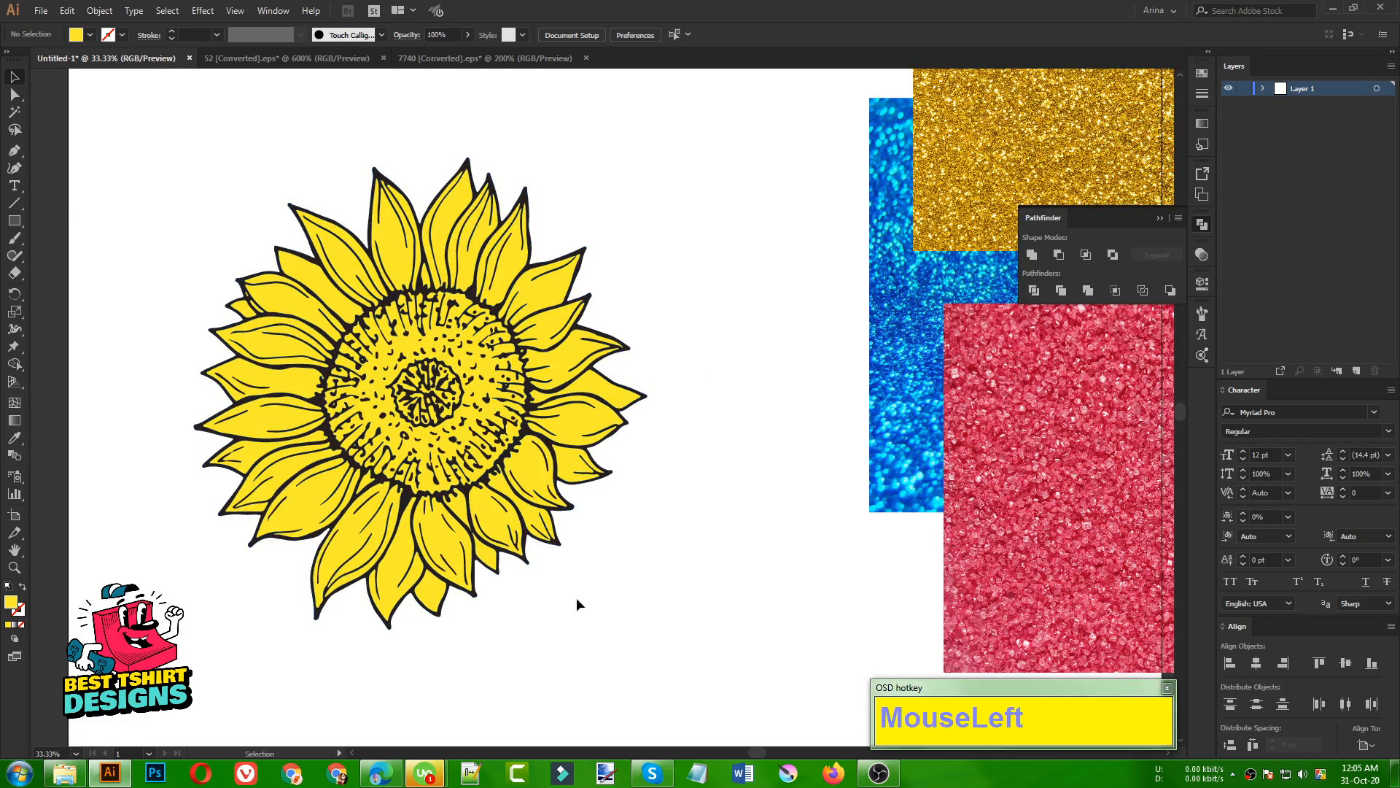
{"action": "left_click", "coordinate": [508, 405]}
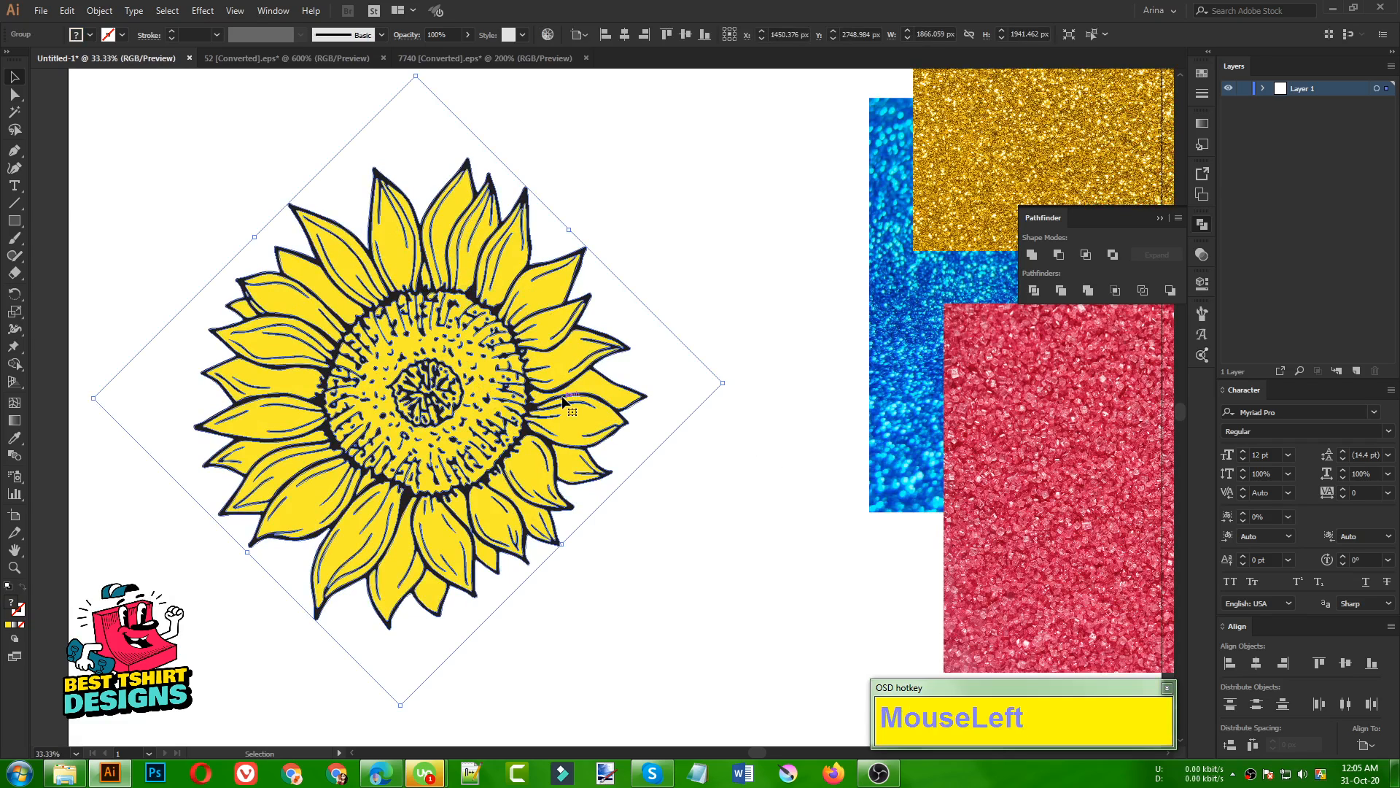
{"action": "left_click", "coordinate": [1202, 253]}
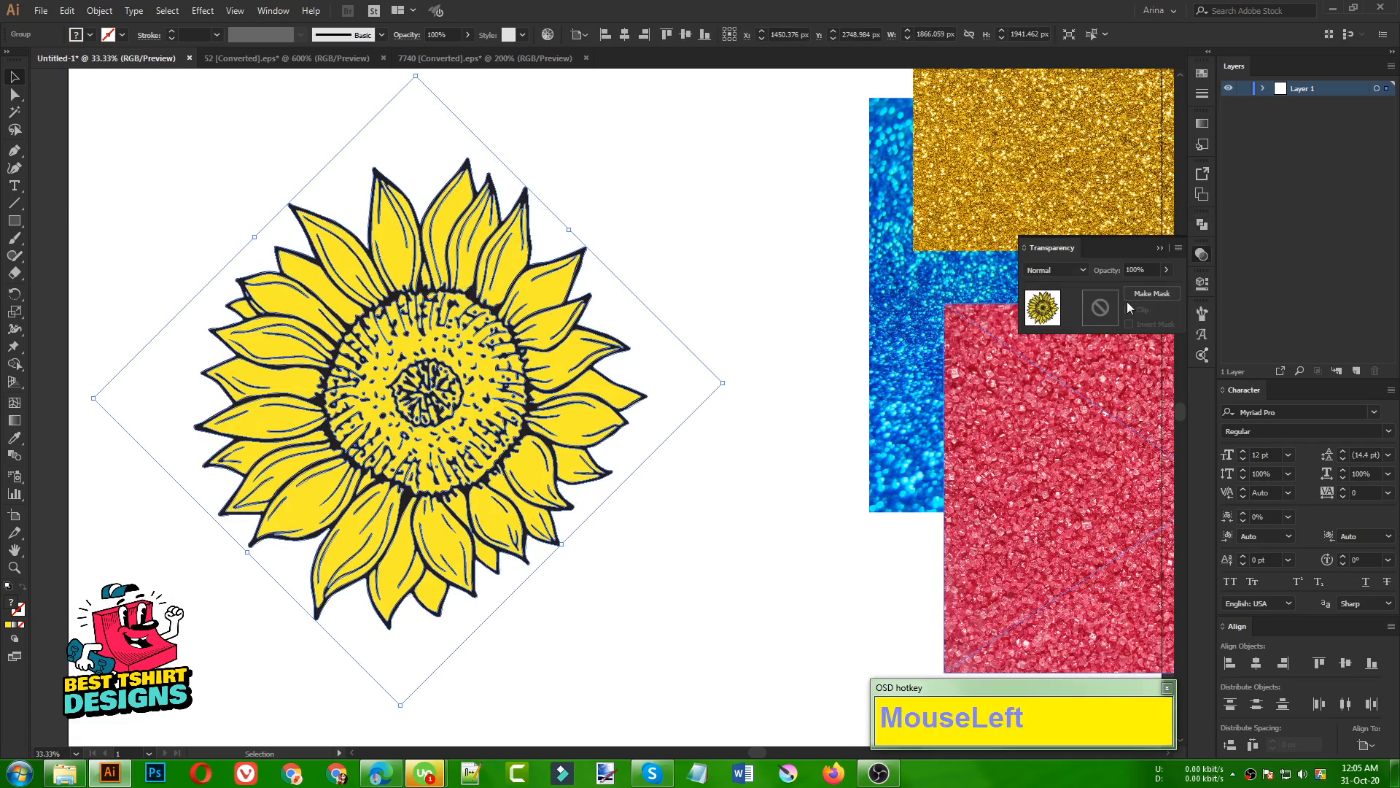
{"action": "left_click", "coordinate": [1101, 309]}
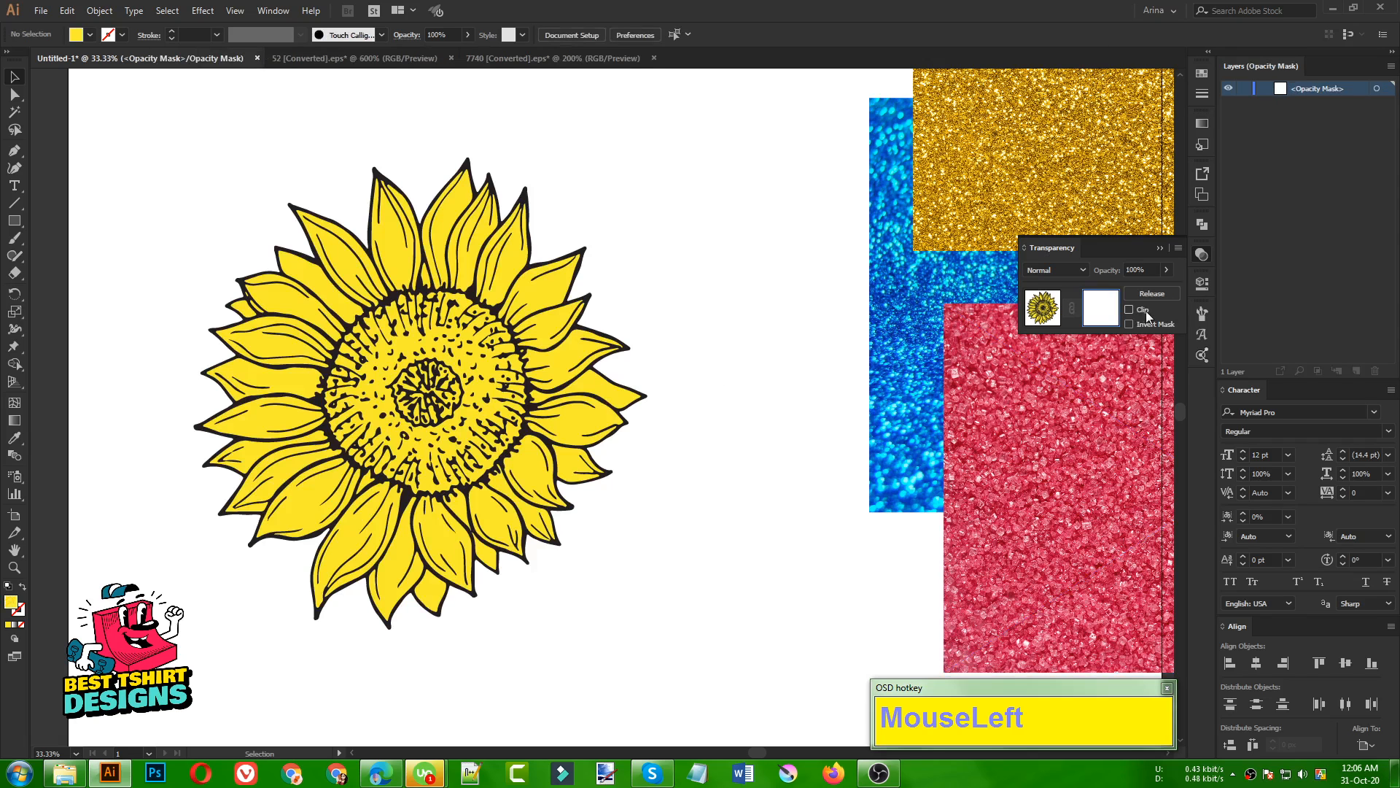
{"action": "scroll", "coordinate": [316, 376], "scroll_direction": "down", "scroll_amount": 3}
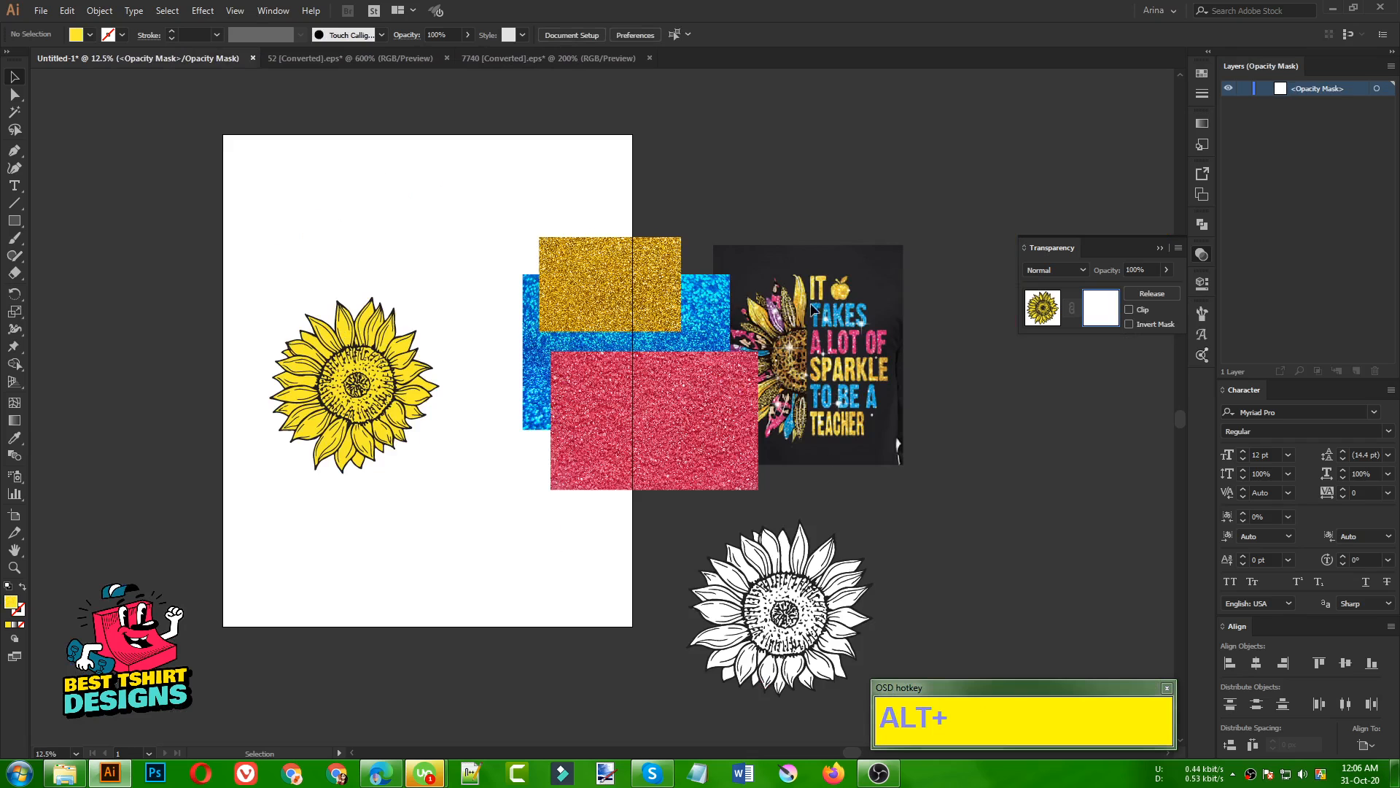
{"action": "scroll", "coordinate": [360, 421], "scroll_direction": "up", "scroll_amount": 3}
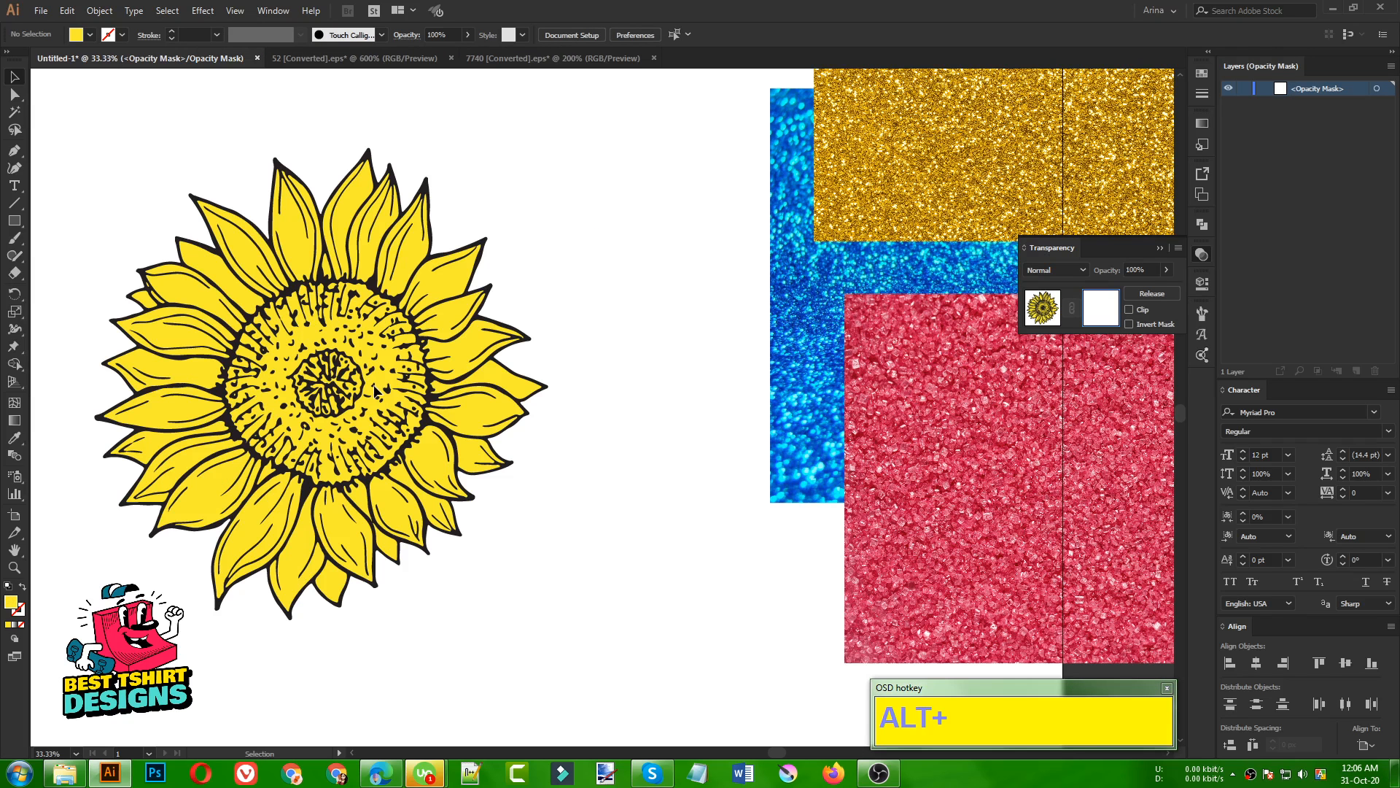
{"action": "scroll", "coordinate": [363, 359], "scroll_direction": "up", "scroll_amount": 1}
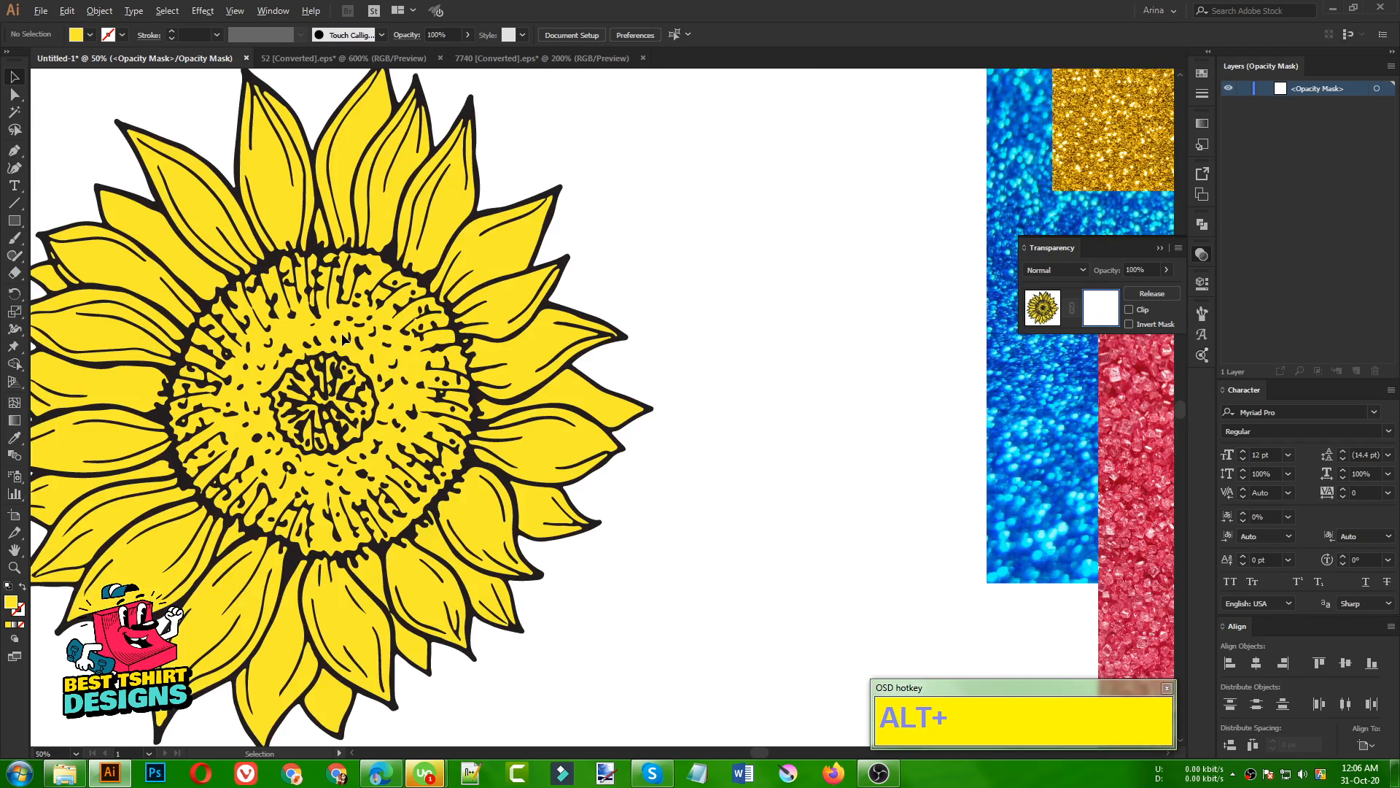
{"action": "scroll", "coordinate": [343, 338], "scroll_direction": "down", "scroll_amount": 1}
{"action": "scroll", "coordinate": [281, 286], "scroll_direction": "up", "scroll_amount": 1}
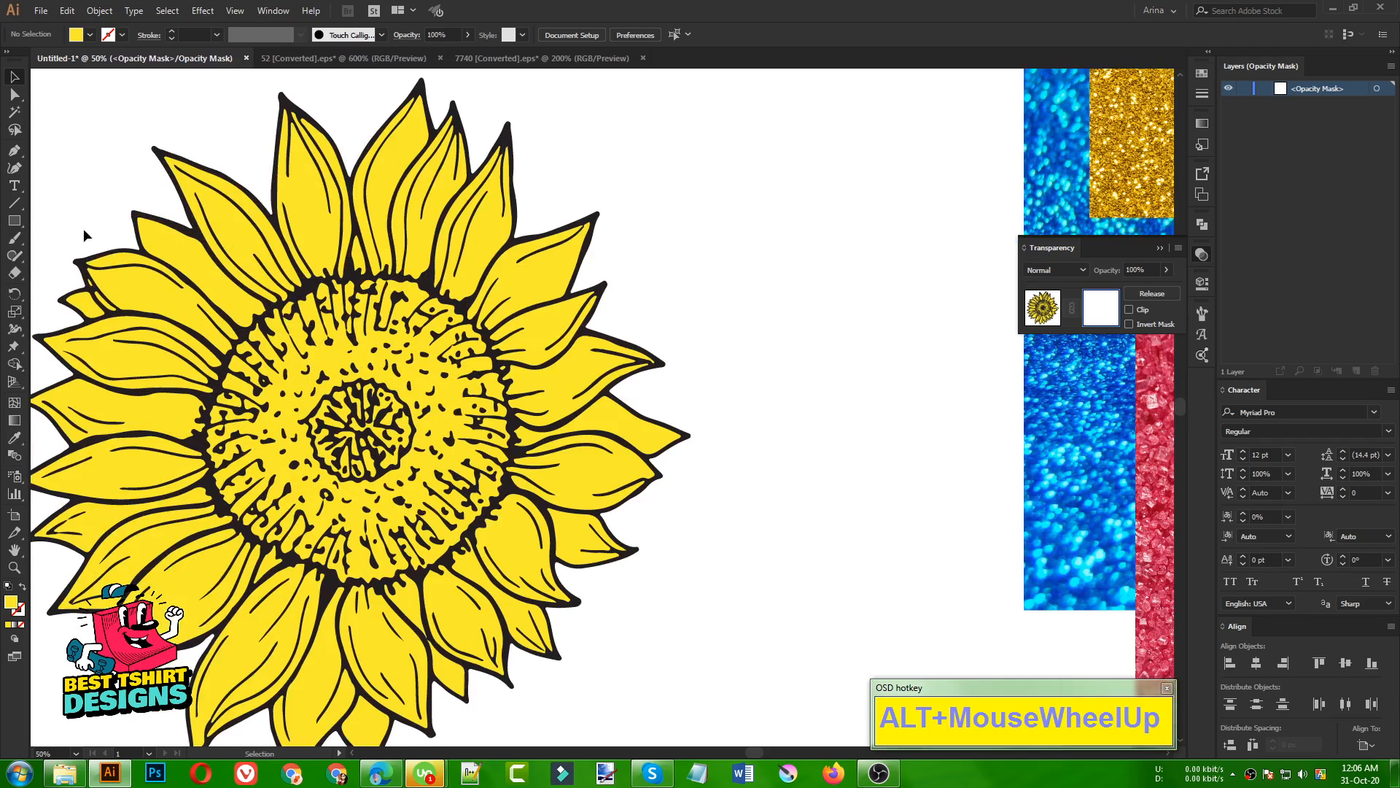
{"action": "left_click", "coordinate": [14, 151]}
{"action": "scroll", "coordinate": [358, 182], "scroll_direction": "up", "scroll_amount": 1}
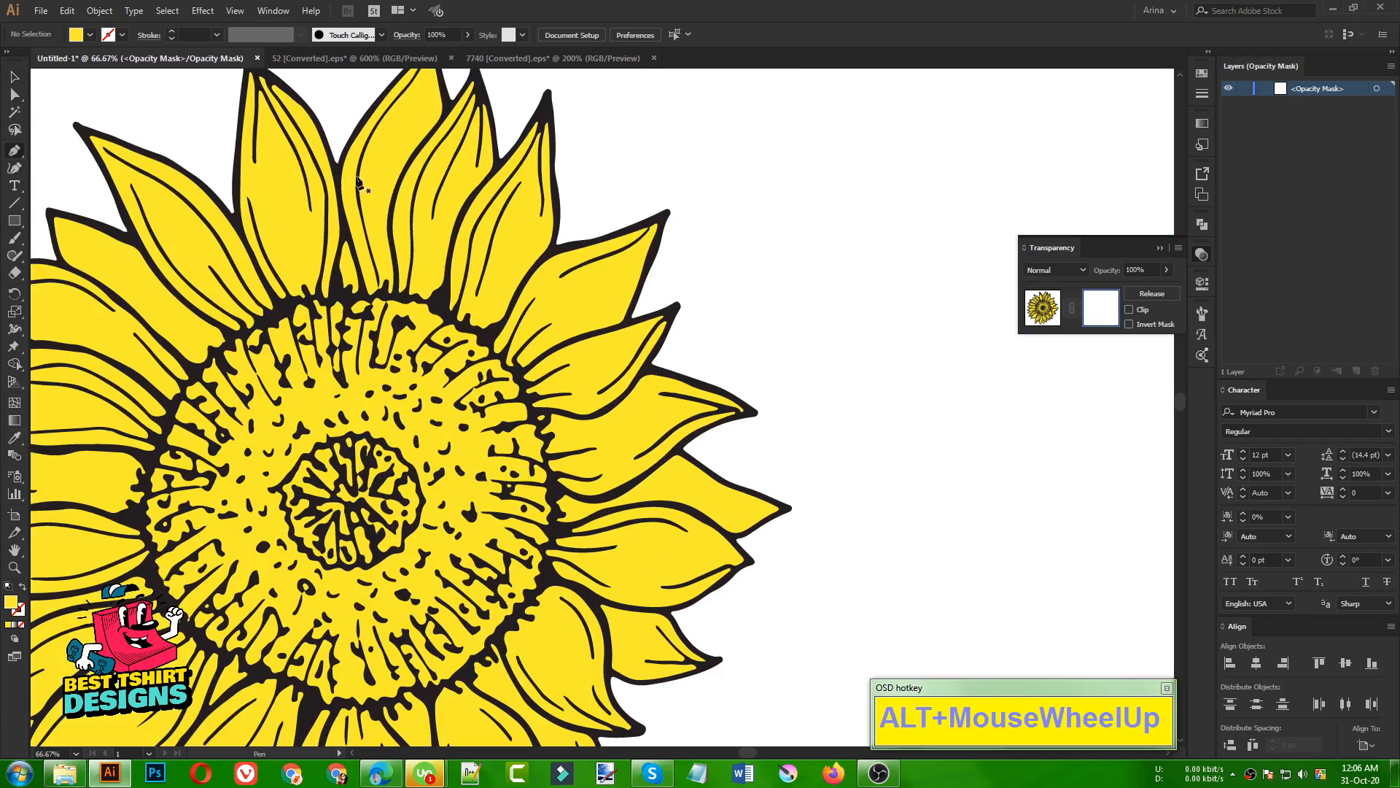
{"action": "left_click", "coordinate": [344, 118]}
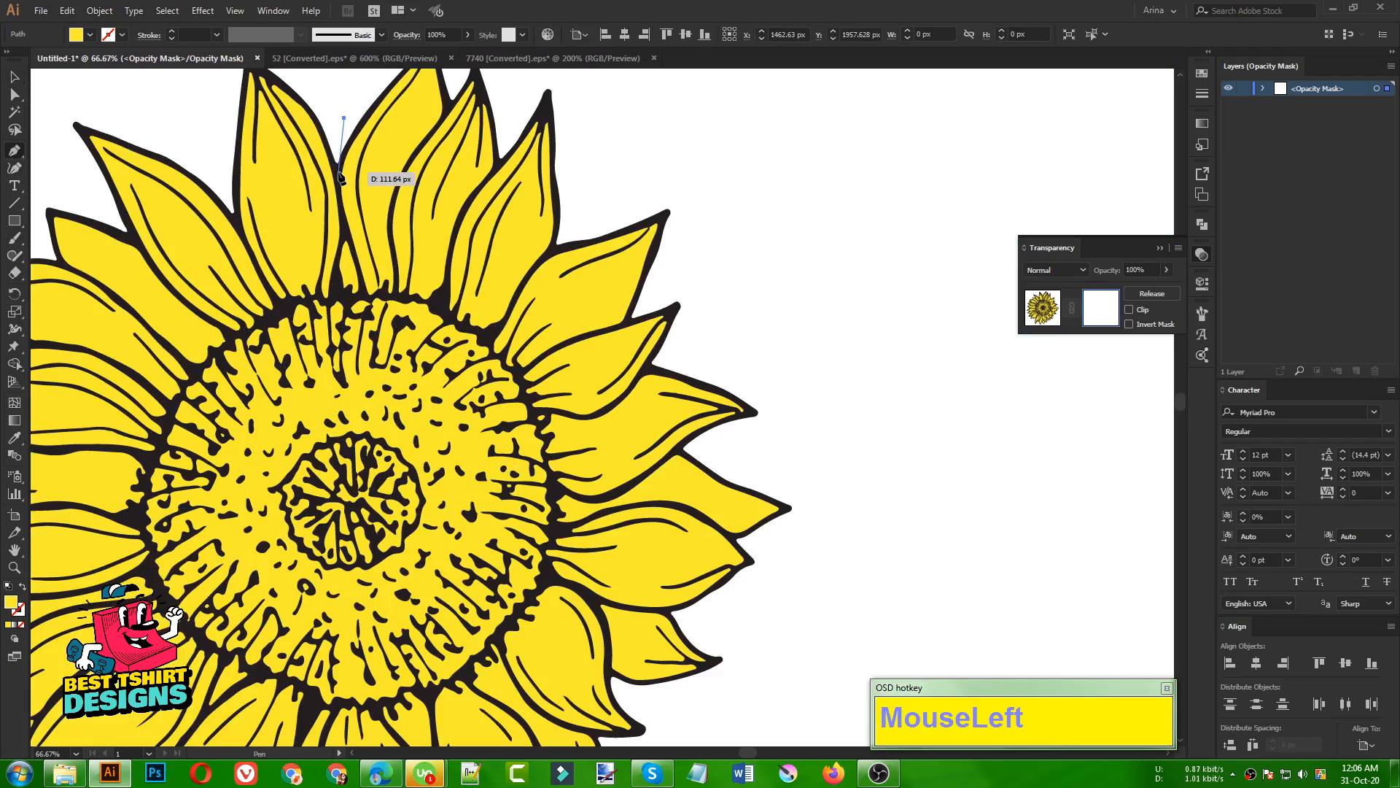
{"action": "left_click", "coordinate": [339, 174]}
{"action": "scroll", "coordinate": [379, 230], "scroll_direction": "up", "scroll_amount": 4}
{"action": "scroll", "coordinate": [547, 334], "scroll_direction": "up", "scroll_amount": 2}
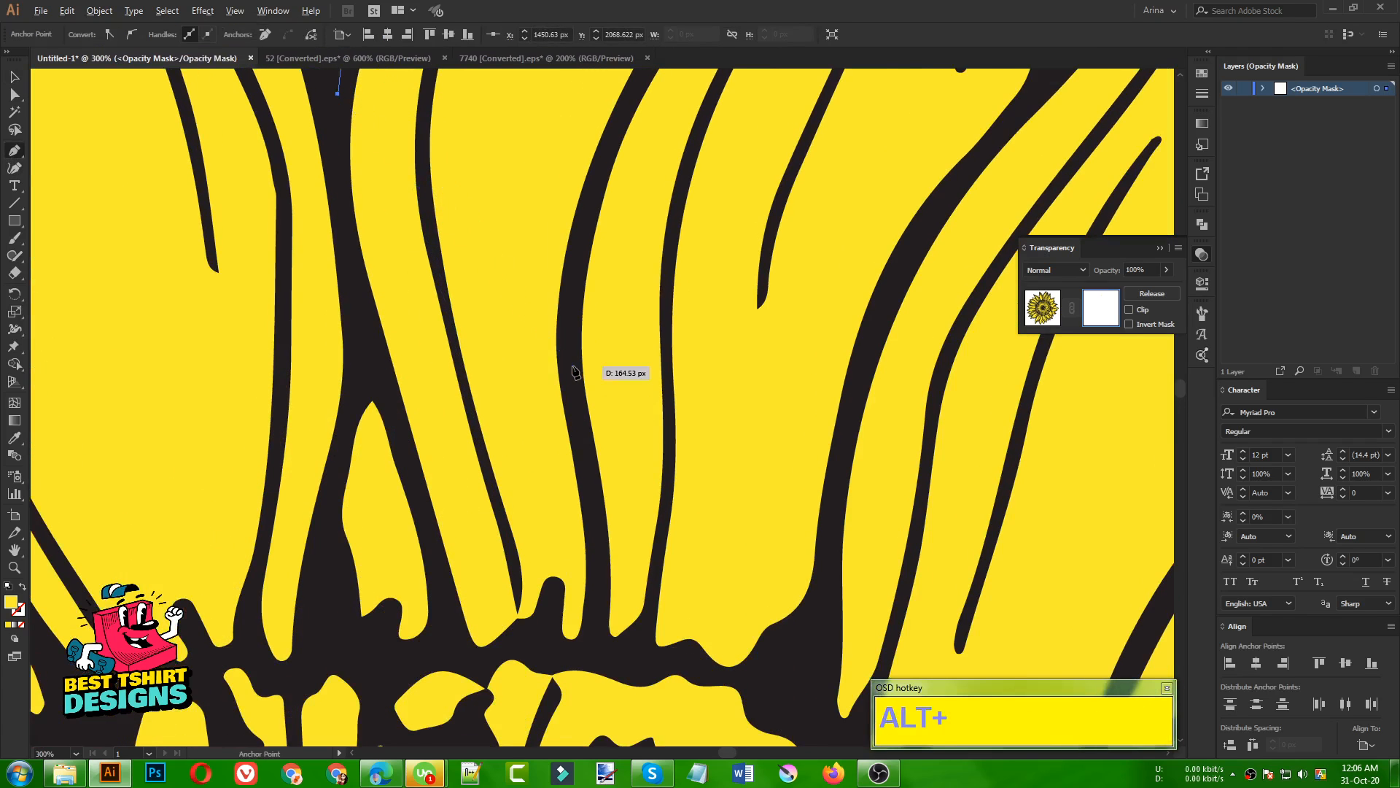
{"action": "scroll", "coordinate": [574, 372], "scroll_direction": "down", "scroll_amount": 2}
{"action": "key", "text": "ctrl+z"}
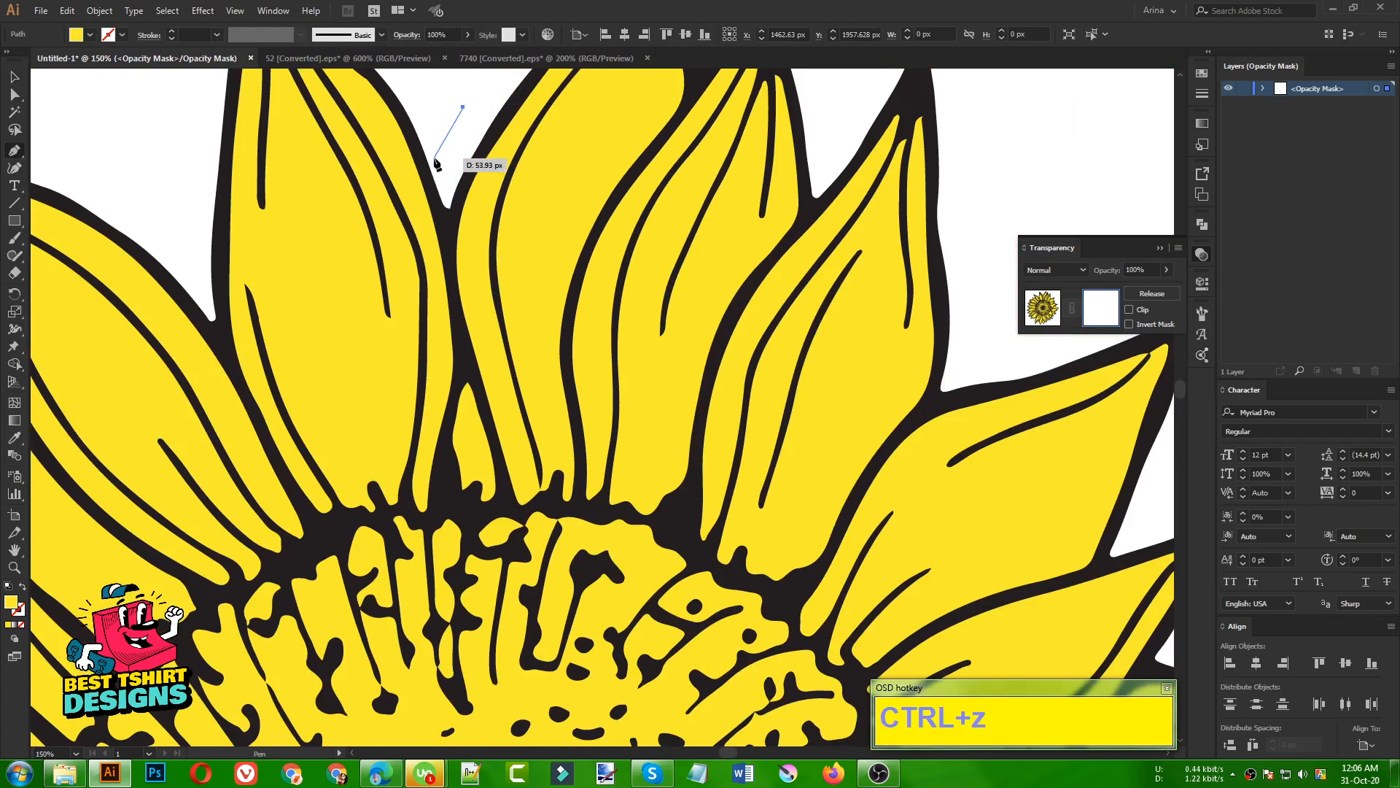
{"action": "key", "text": "ctrl+z"}
Step: Draw a Pen path in the mask curving down between two top petals and running vertically through the flower's center to its lower rim
{"action": "left_click", "coordinate": [416, 134]}
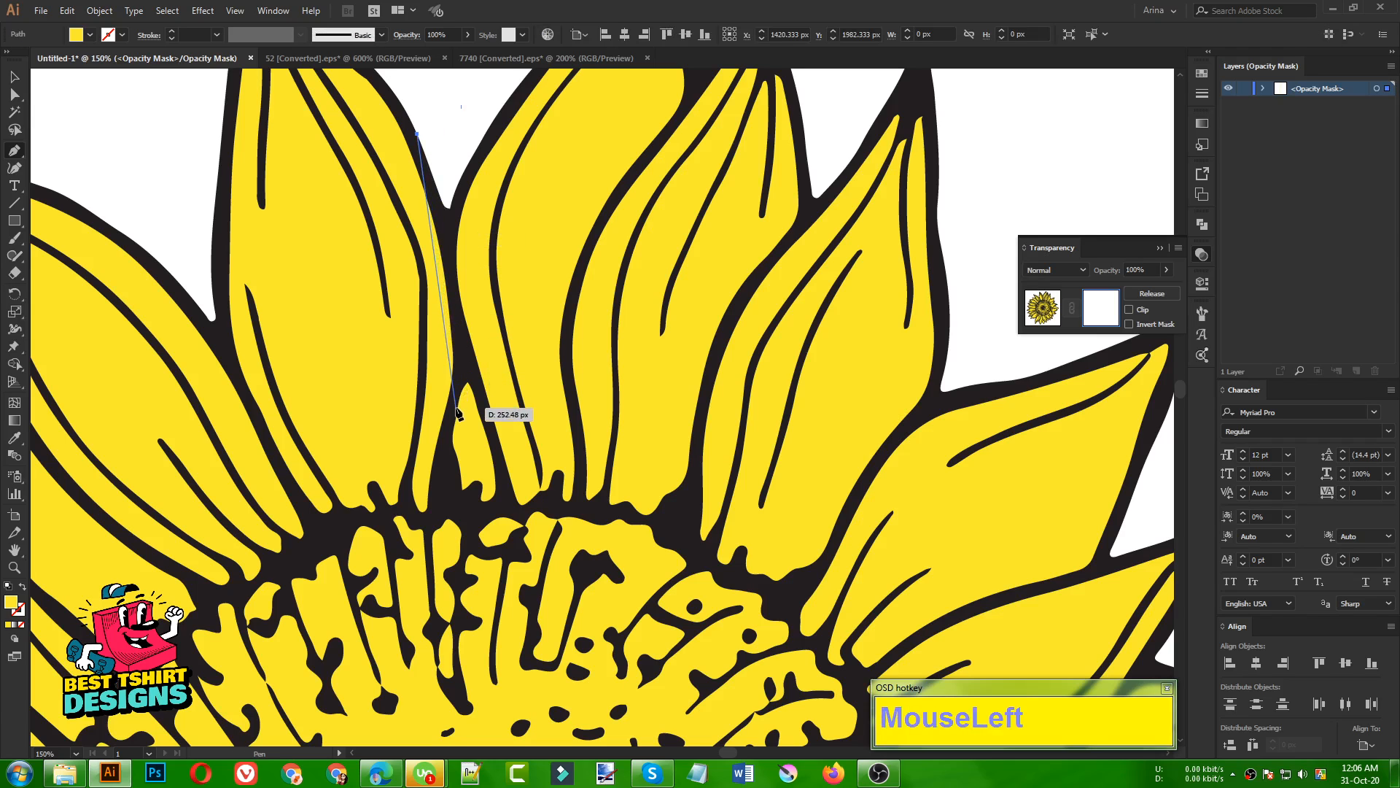
{"action": "left_click_drag", "start_coordinate": [458, 409], "coordinate": [438, 519]}
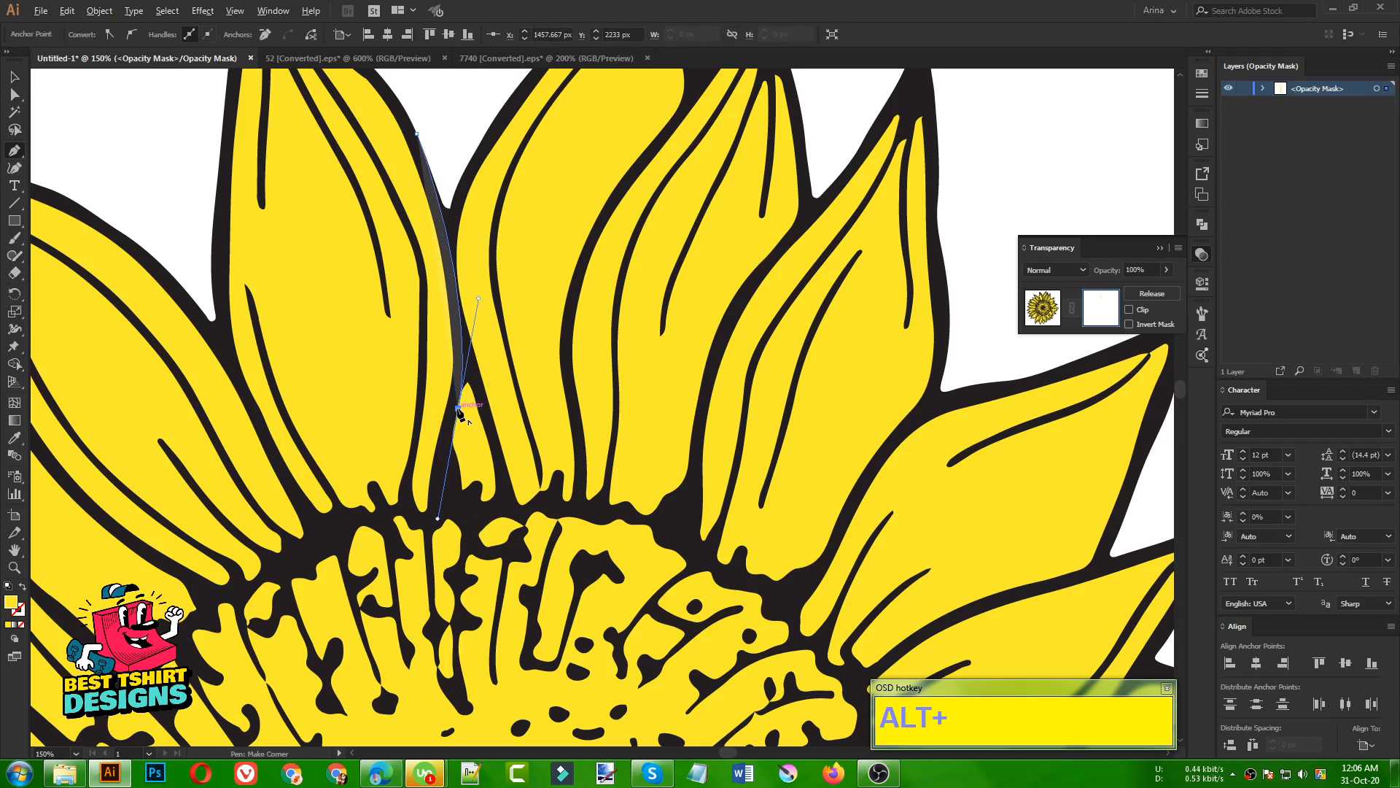
{"action": "left_click_drag", "start_coordinate": [458, 408], "coordinate": [460, 533]}
{"action": "scroll", "coordinate": [469, 316], "scroll_direction": "down", "scroll_amount": 3}
{"action": "scroll", "coordinate": [446, 290], "scroll_direction": "down", "scroll_amount": 4}
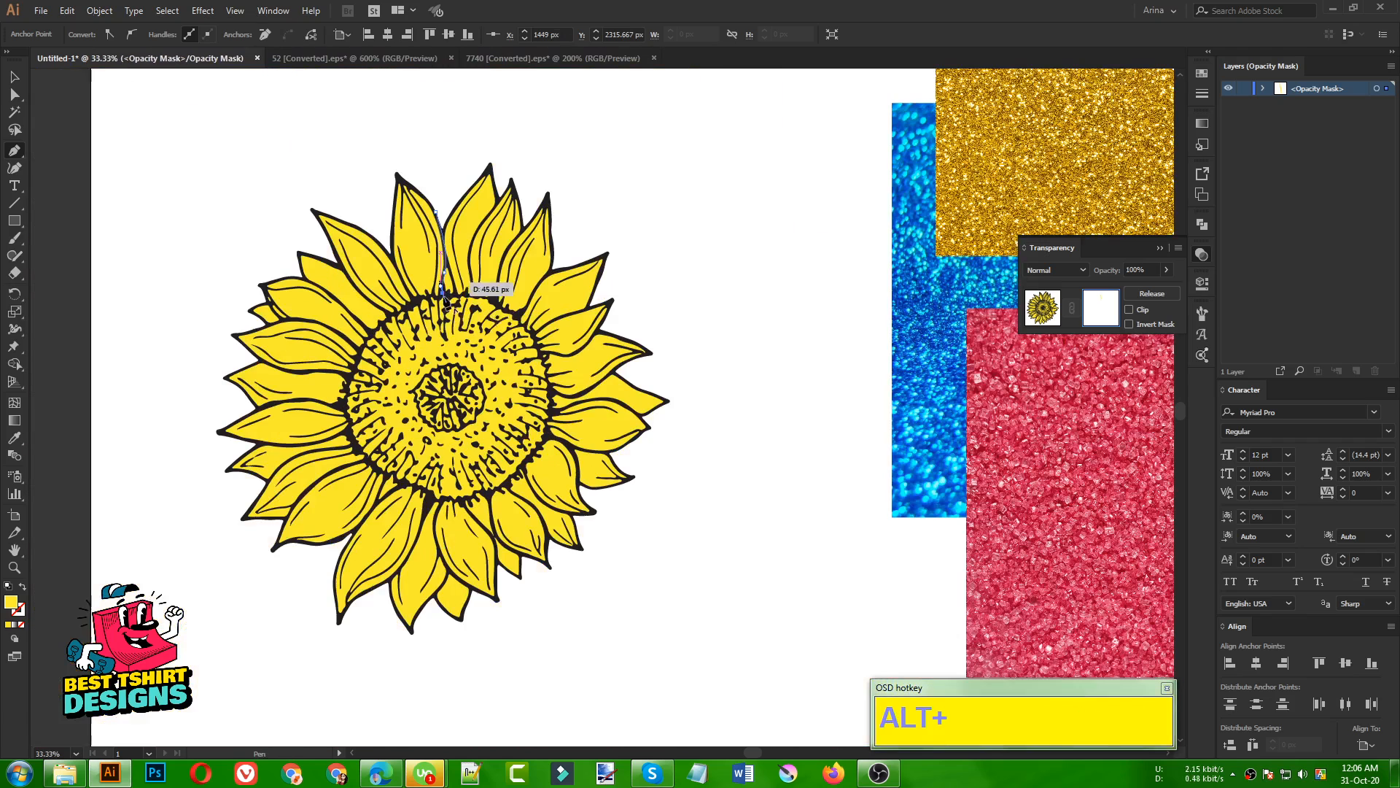
{"action": "left_click_drag", "start_coordinate": [445, 300], "coordinate": [447, 503]}
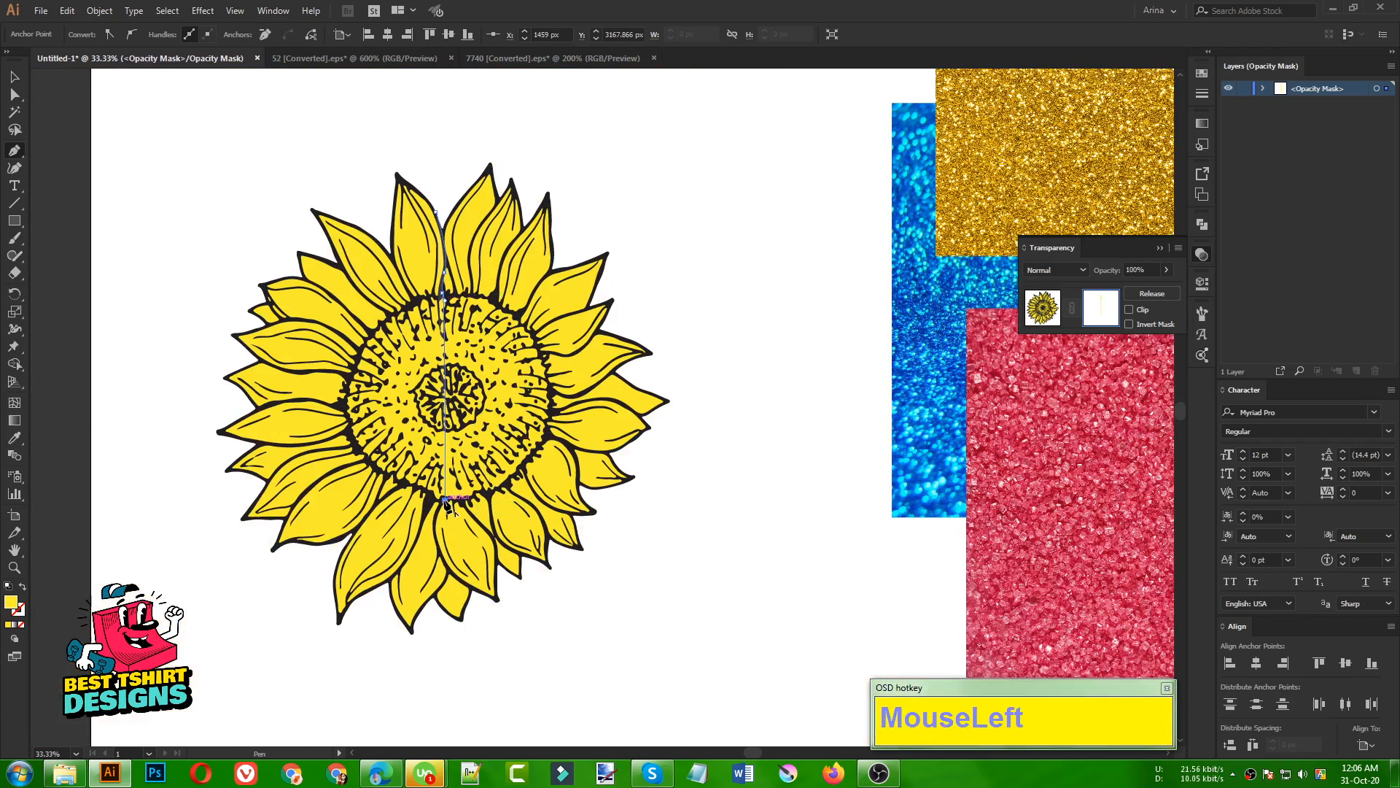
Step: Continue the mask path from the center's lower rim along the outlines between the bottom petals to the flower's outer edge
{"action": "scroll", "coordinate": [437, 565], "scroll_direction": "up", "scroll_amount": 3}
{"action": "left_click_drag", "start_coordinate": [467, 372], "coordinate": [569, 717]}
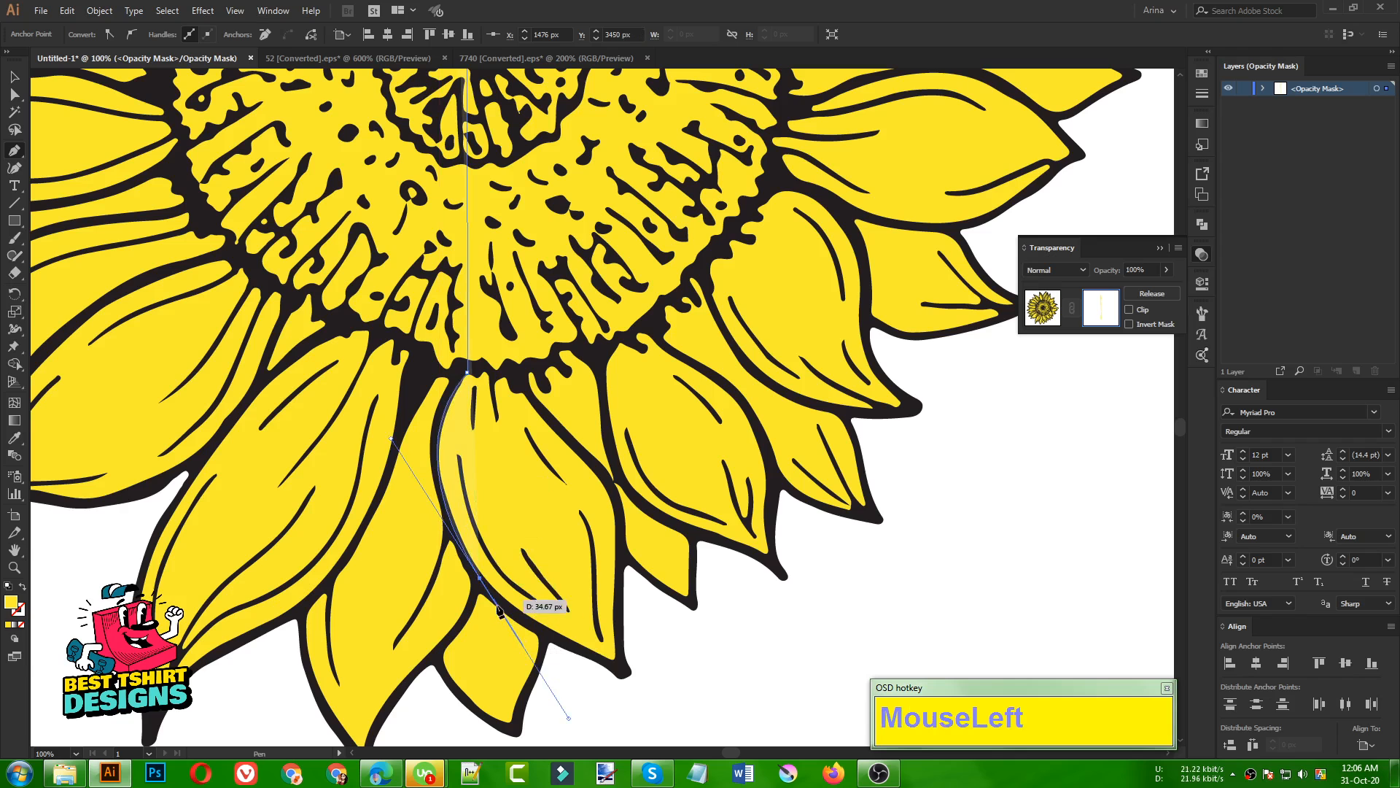
{"action": "scroll", "coordinate": [478, 643], "scroll_direction": "up", "scroll_amount": 2}
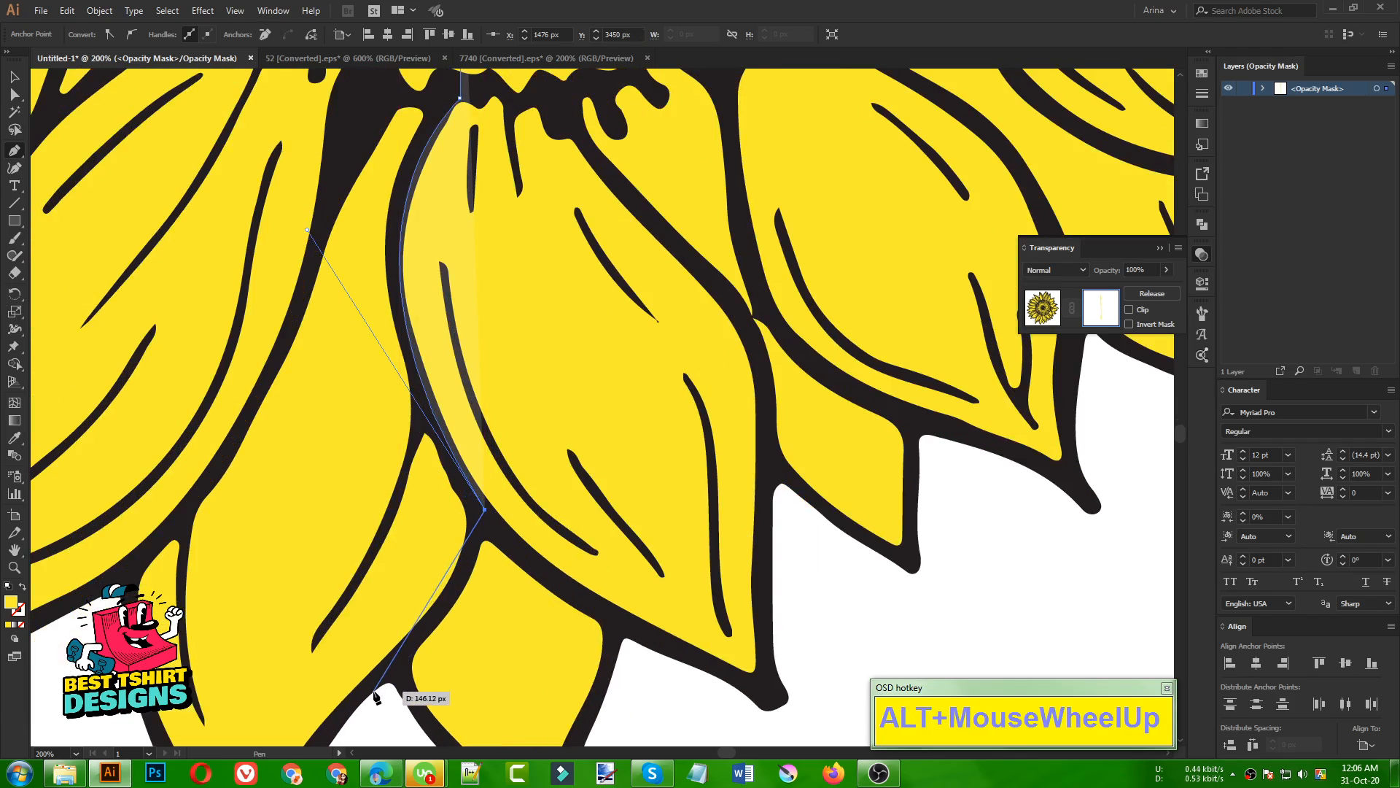
{"action": "left_click_drag", "start_coordinate": [373, 690], "coordinate": [278, 682]}
{"action": "key", "text": "ctrl+z"}
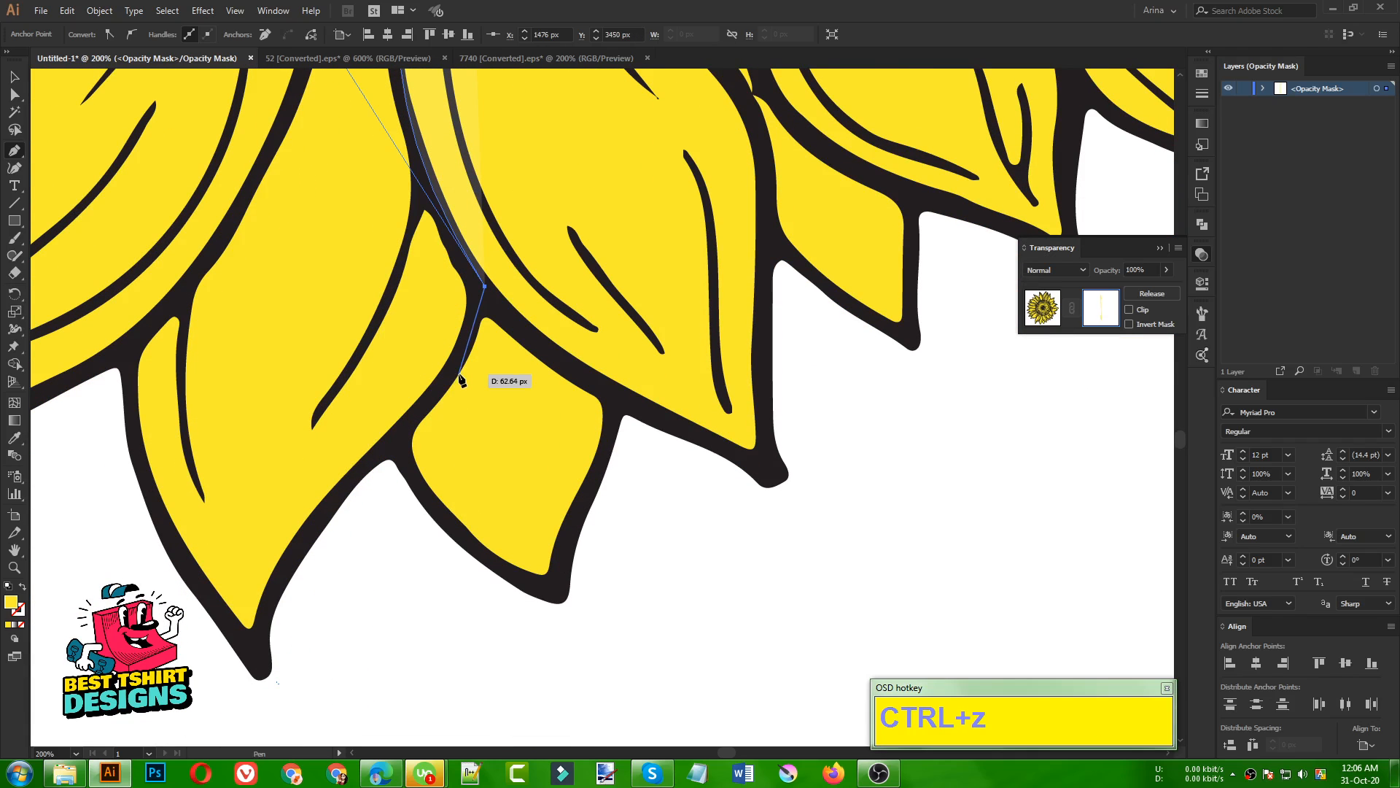
{"action": "left_click_drag", "start_coordinate": [457, 375], "coordinate": [429, 422]}
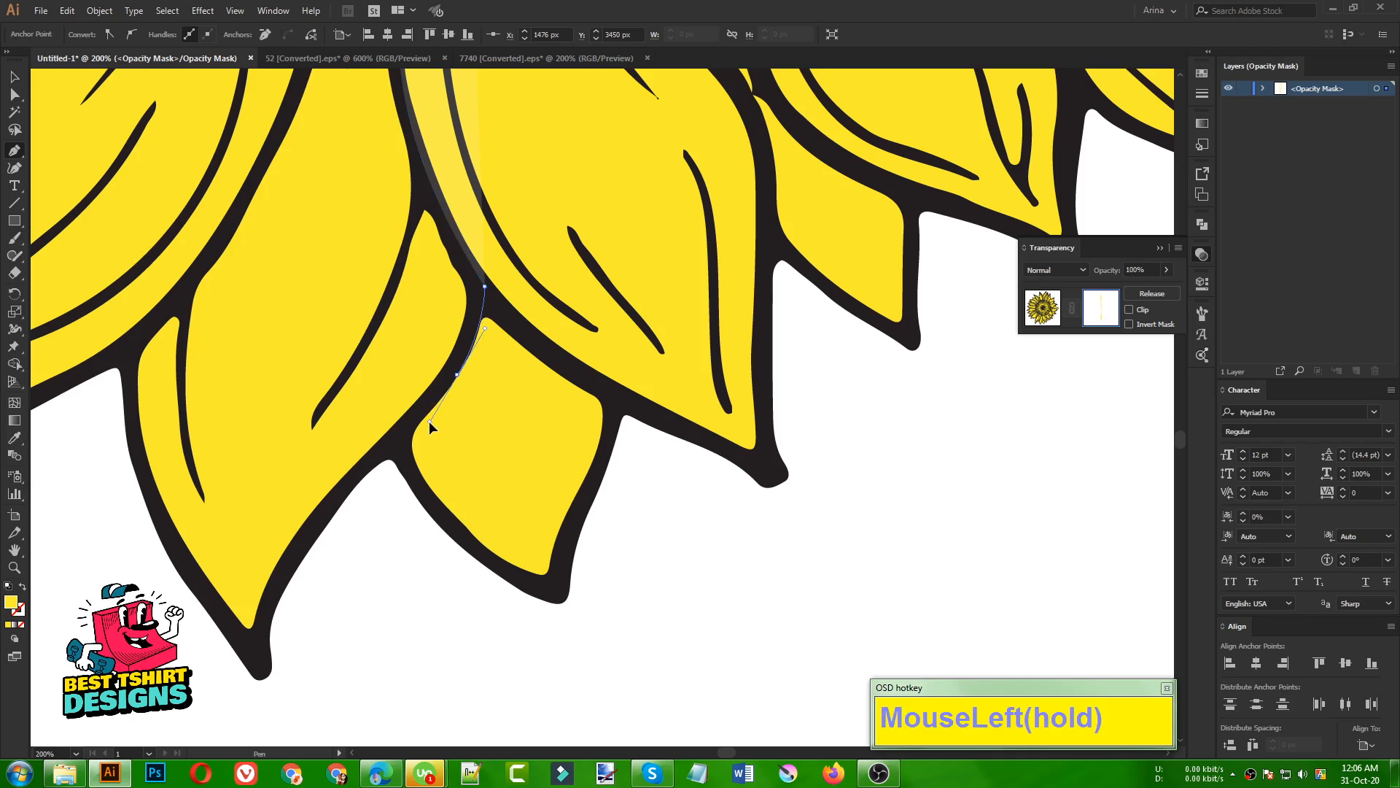
{"action": "left_click", "coordinate": [458, 376]}
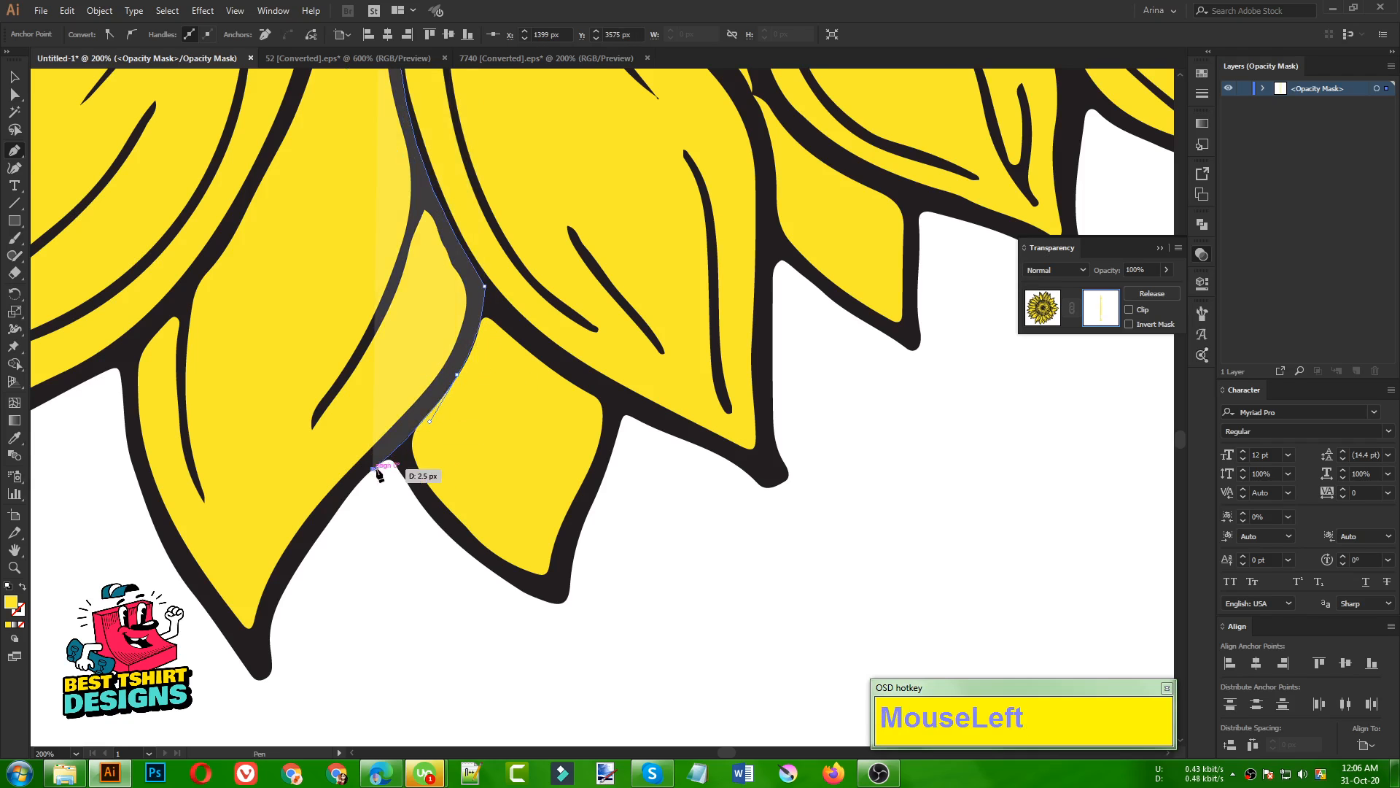
Step: Enclose the sunflower's right half with straight path segments leading back to the starting point above the petals, and select the mask shape
{"action": "scroll", "coordinate": [379, 471], "scroll_direction": "down", "scroll_amount": 3, "text": "alt"}
{"action": "left_click", "coordinate": [387, 579]}
{"action": "scroll", "coordinate": [446, 596], "scroll_direction": "down", "scroll_amount": 3, "text": "alt"}
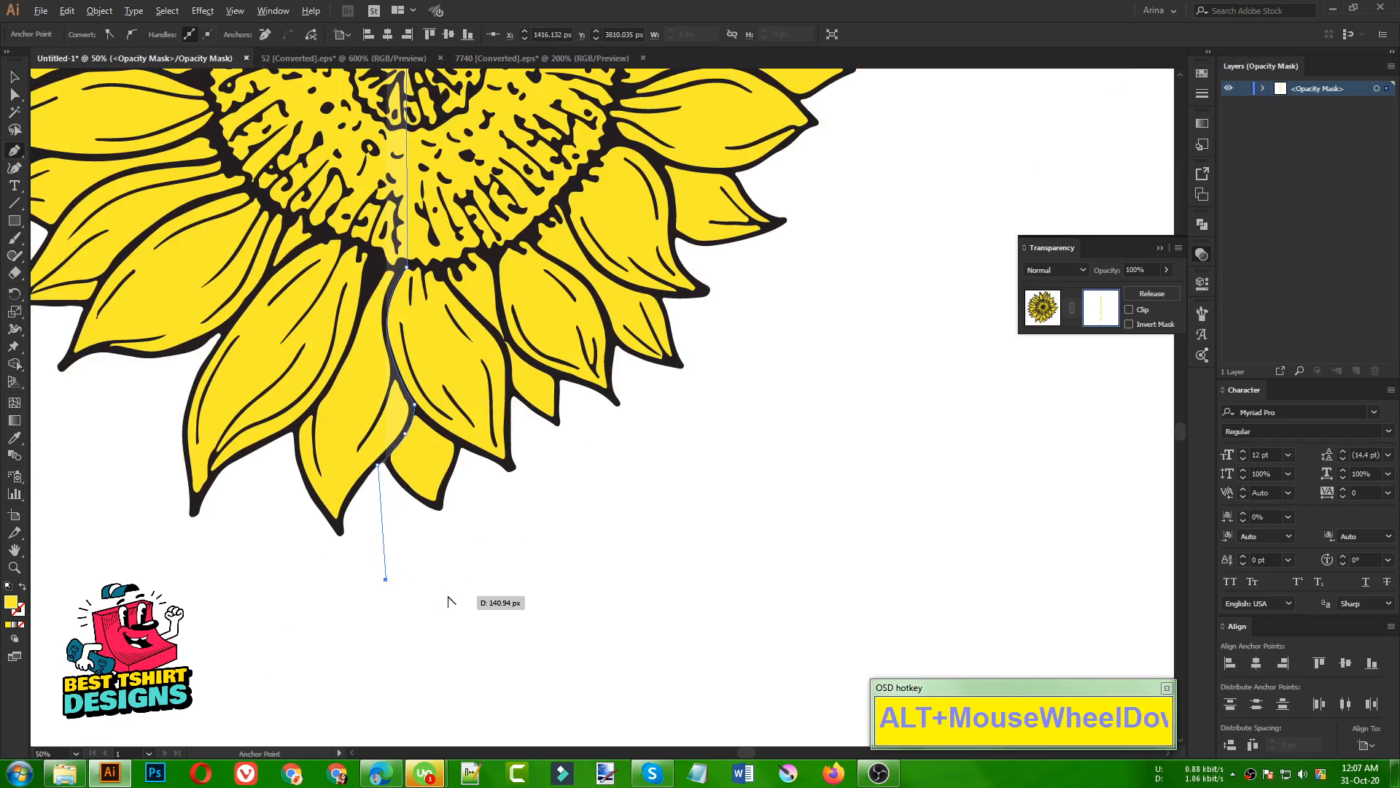
{"action": "left_click", "coordinate": [547, 594]}
{"action": "left_click", "coordinate": [642, 444]}
{"action": "left_click", "coordinate": [649, 286]}
{"action": "left_click", "coordinate": [526, 161]}
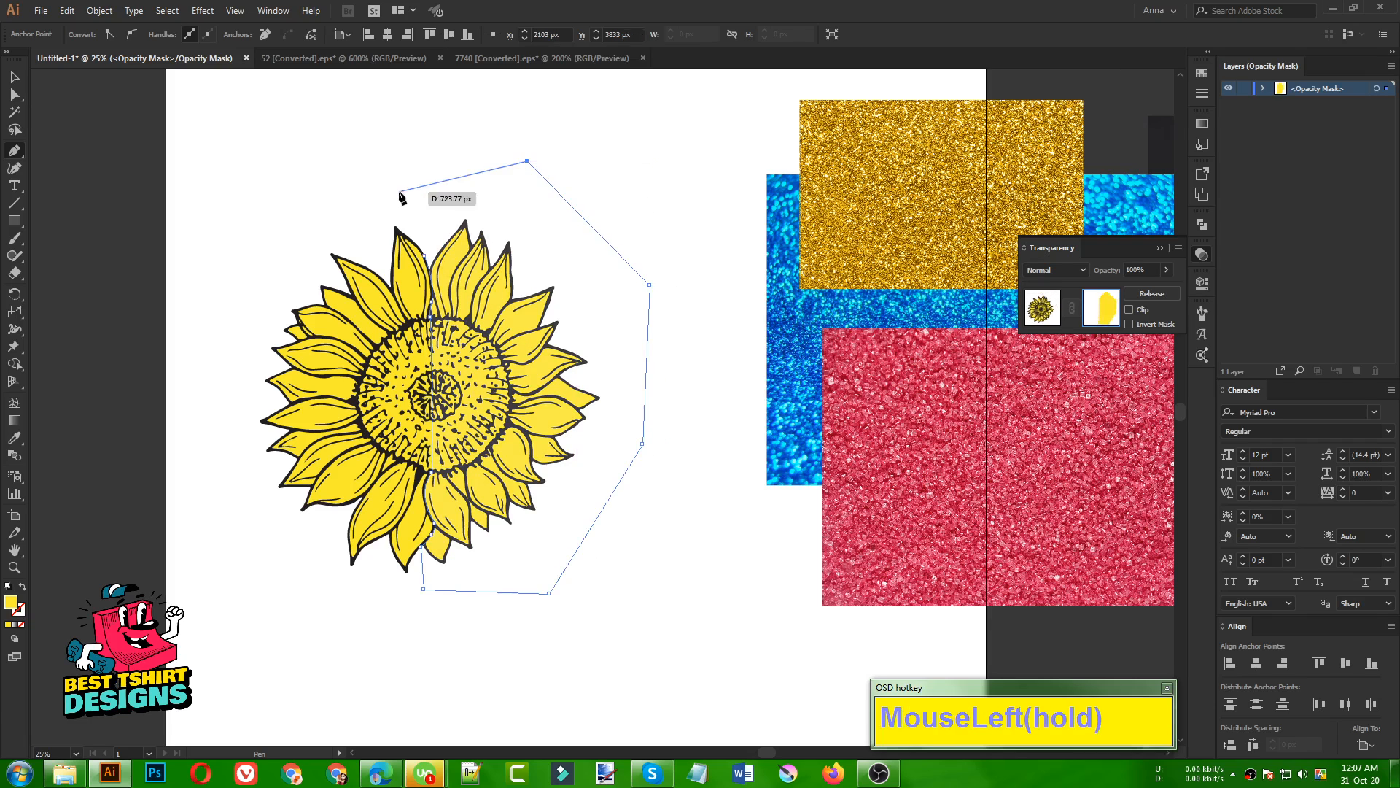
{"action": "left_click", "coordinate": [421, 212]}
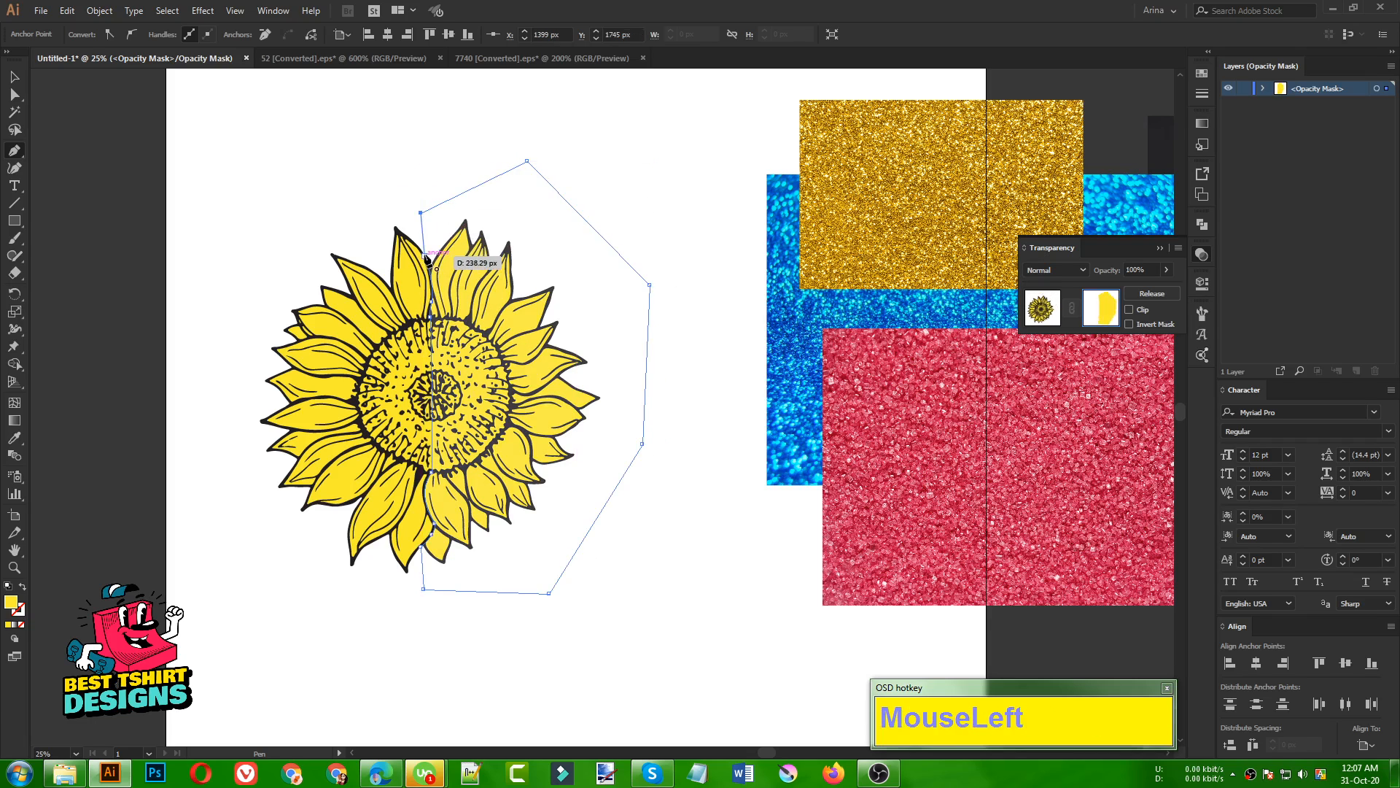
{"action": "key", "text": "v"}
{"action": "mouse_move", "coordinate": [614, 182]}
{"action": "left_mouse_down"}
{"action": "mouse_move", "coordinate": [594, 235]}
{"action": "mouse_move", "coordinate": [615, 202]}
{"action": "left_mouse_up"}
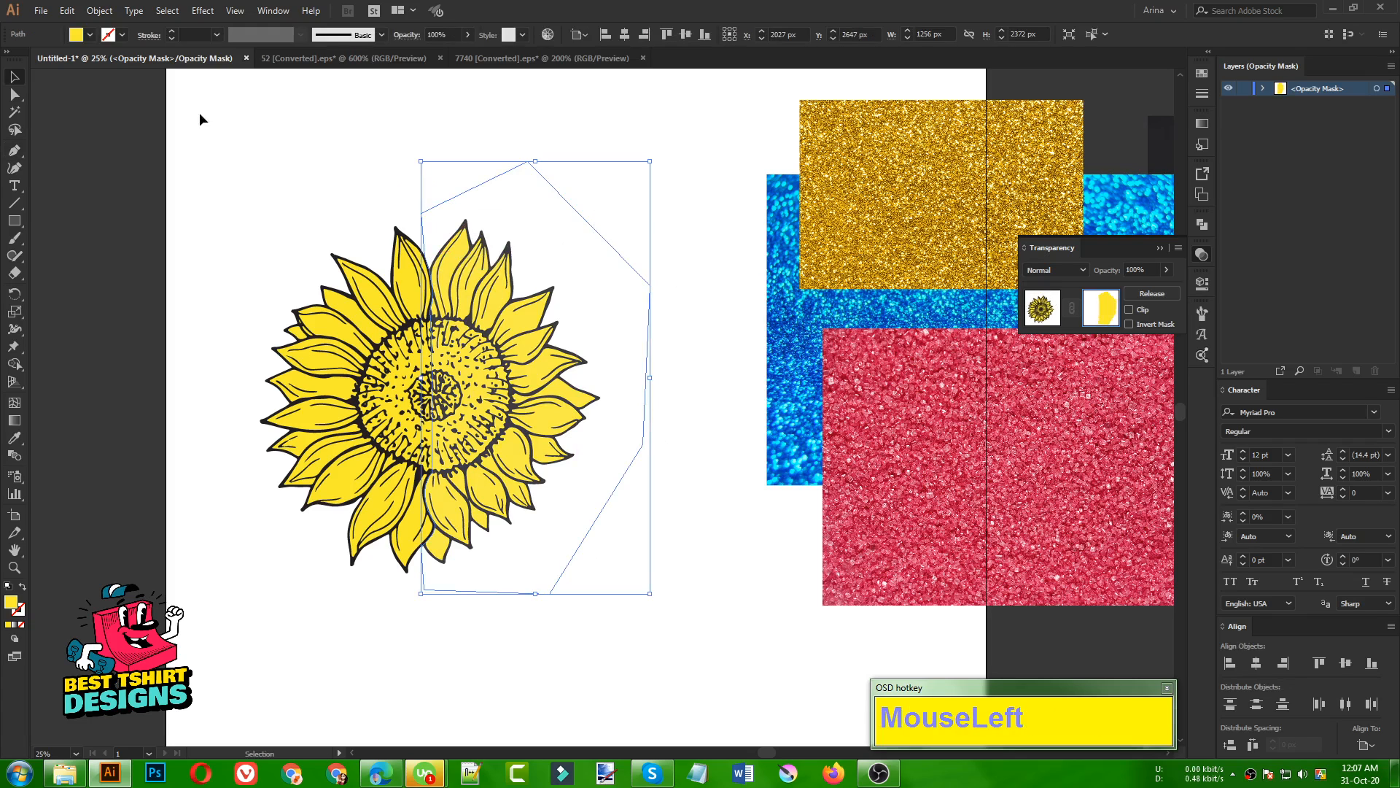
Step: Fill the mask shape with black to hide the sunflower's right half
{"action": "left_click", "coordinate": [88, 35]}
{"action": "left_click", "coordinate": [40, 61]}
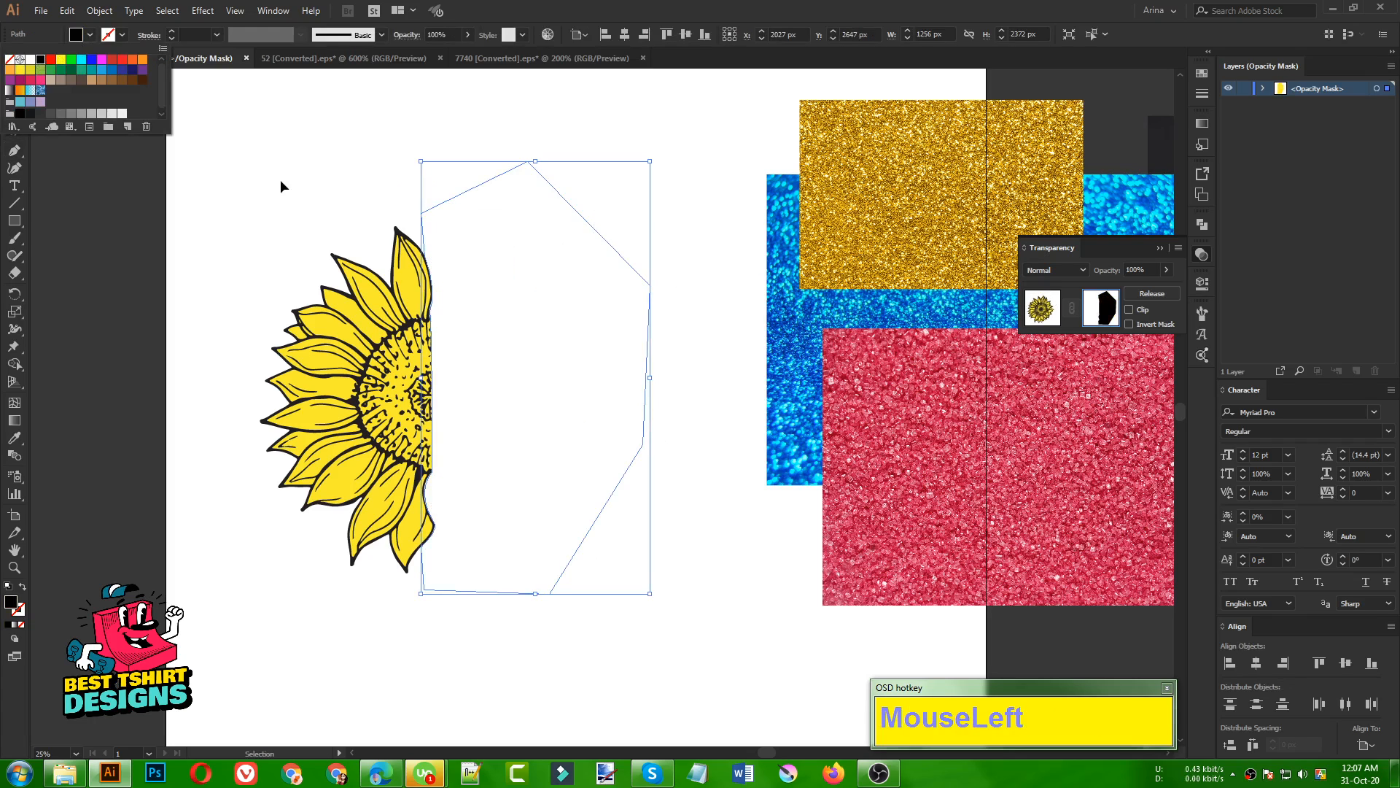
{"action": "left_click", "coordinate": [281, 179]}
{"action": "left_click", "coordinate": [281, 176]}
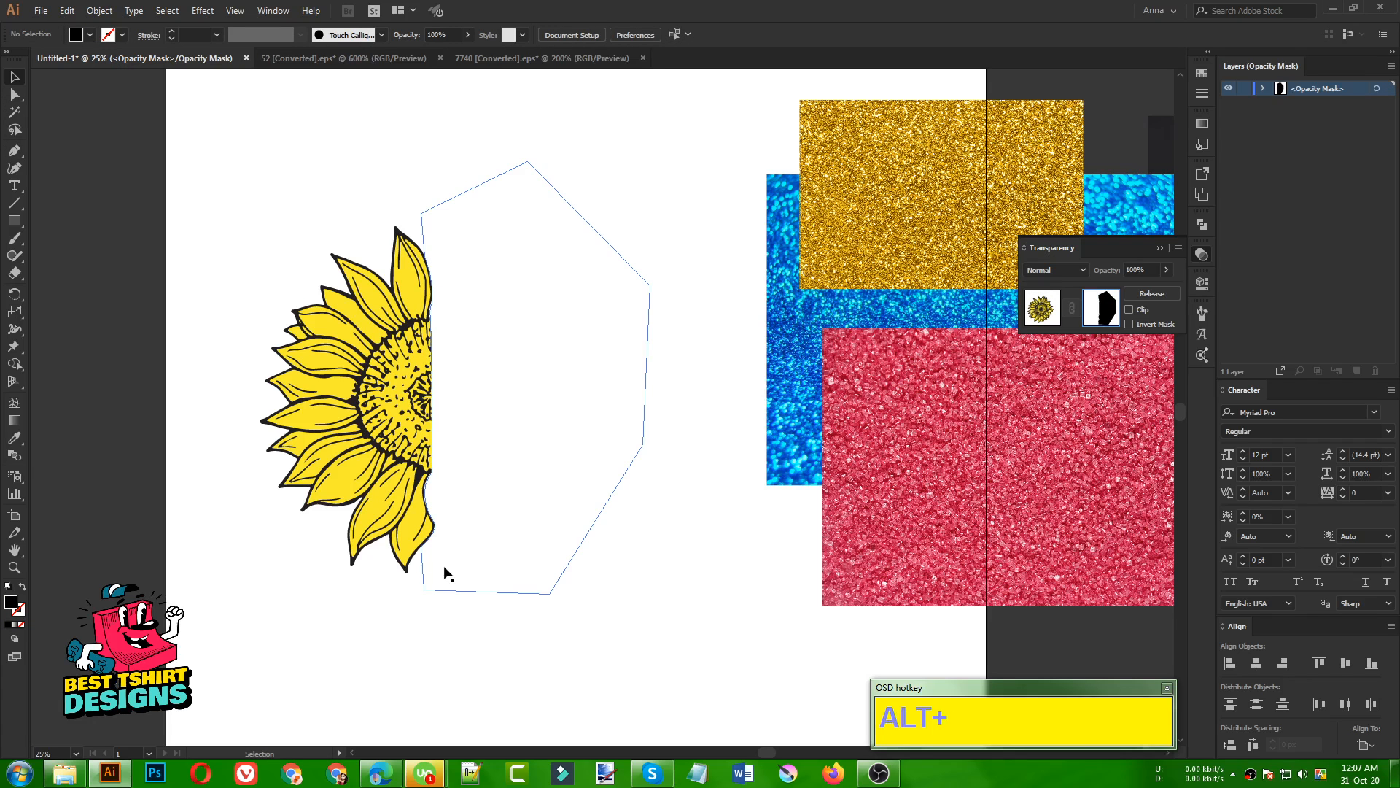
{"action": "scroll", "coordinate": [434, 551], "scroll_direction": "up", "scroll_amount": 1, "text": "alt"}
{"action": "key", "text": "ctrl"}
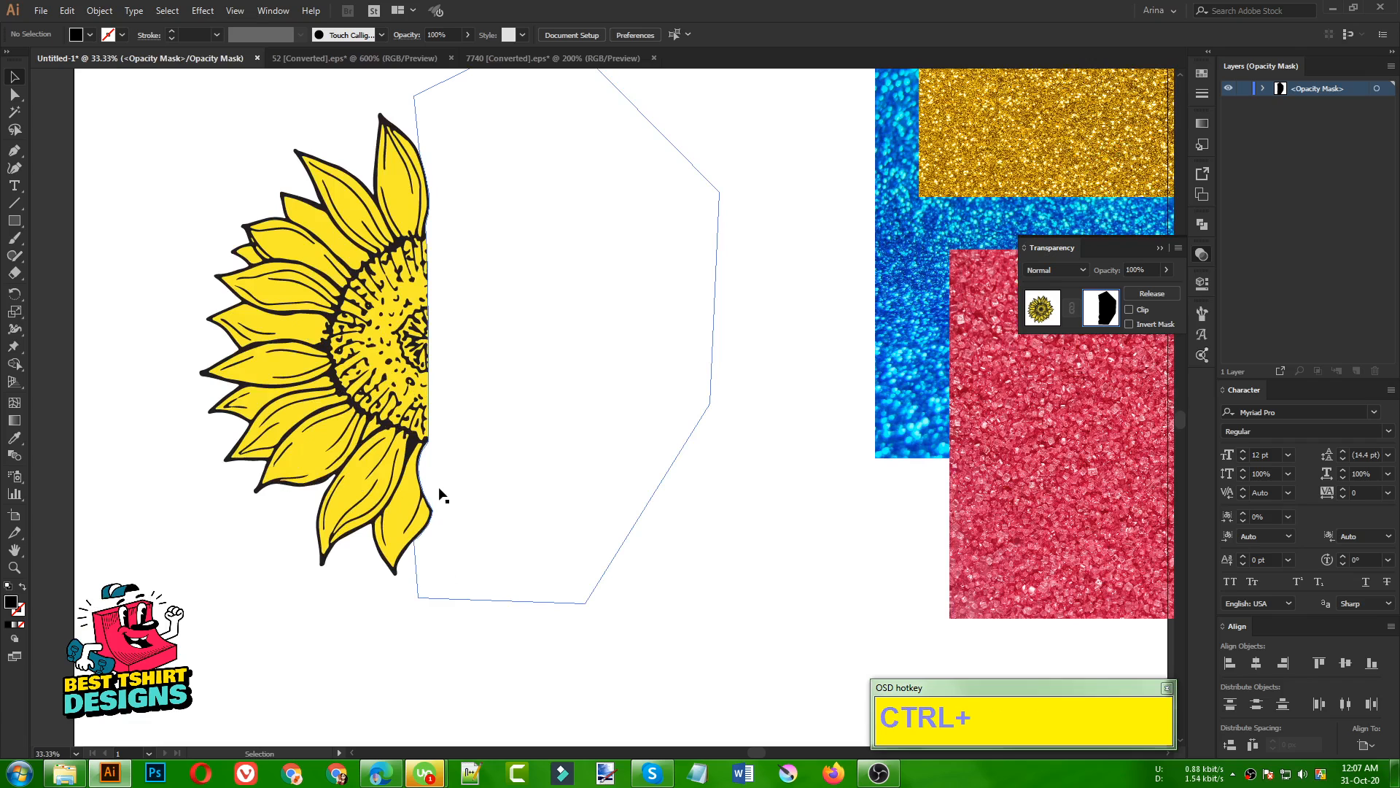
{"action": "left_click", "coordinate": [439, 493]}
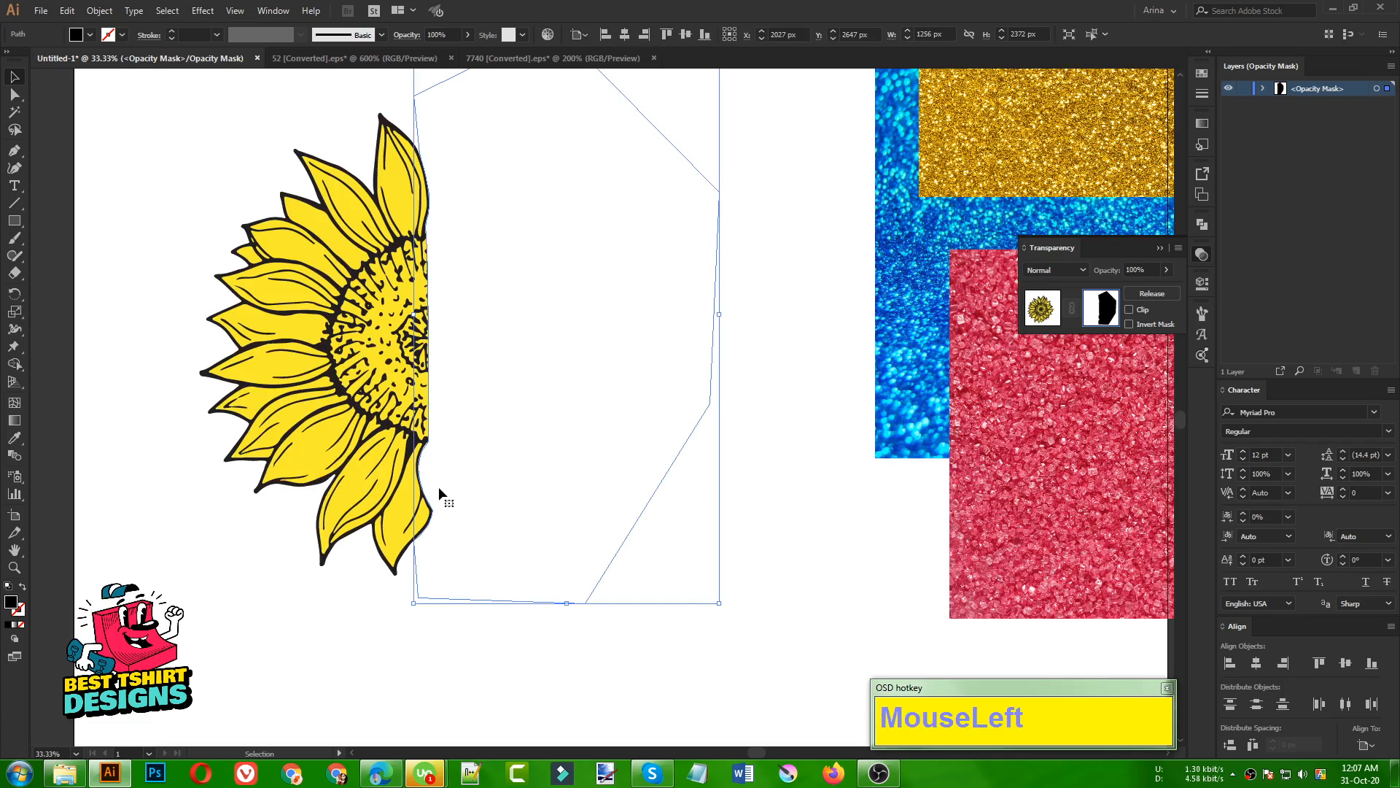
Step: Undo the mask shape's black fill and reselect the shape
{"action": "key", "text": "ctrl+z"}
{"action": "key", "text": "ctrl+z"}
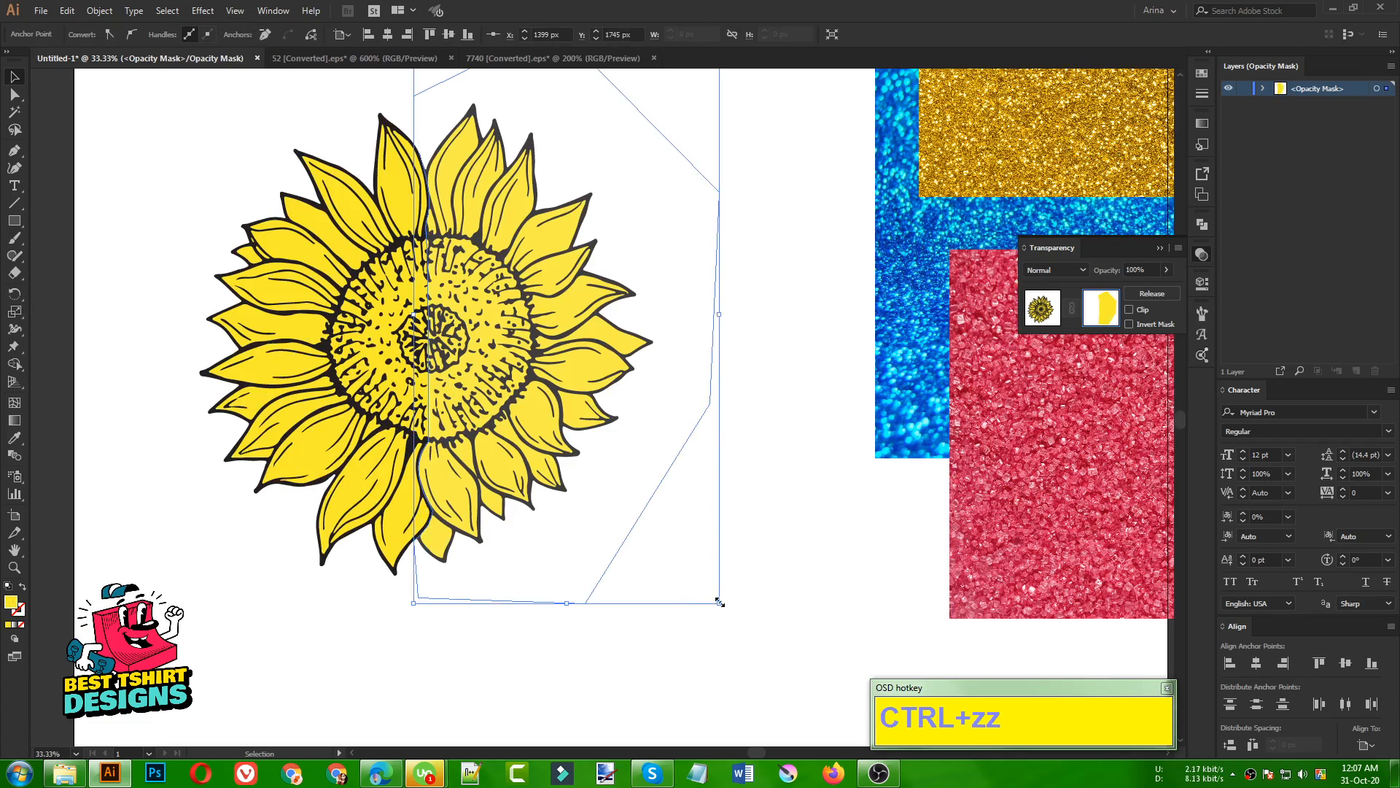
{"action": "key", "text": "ctrl+shift+z"}
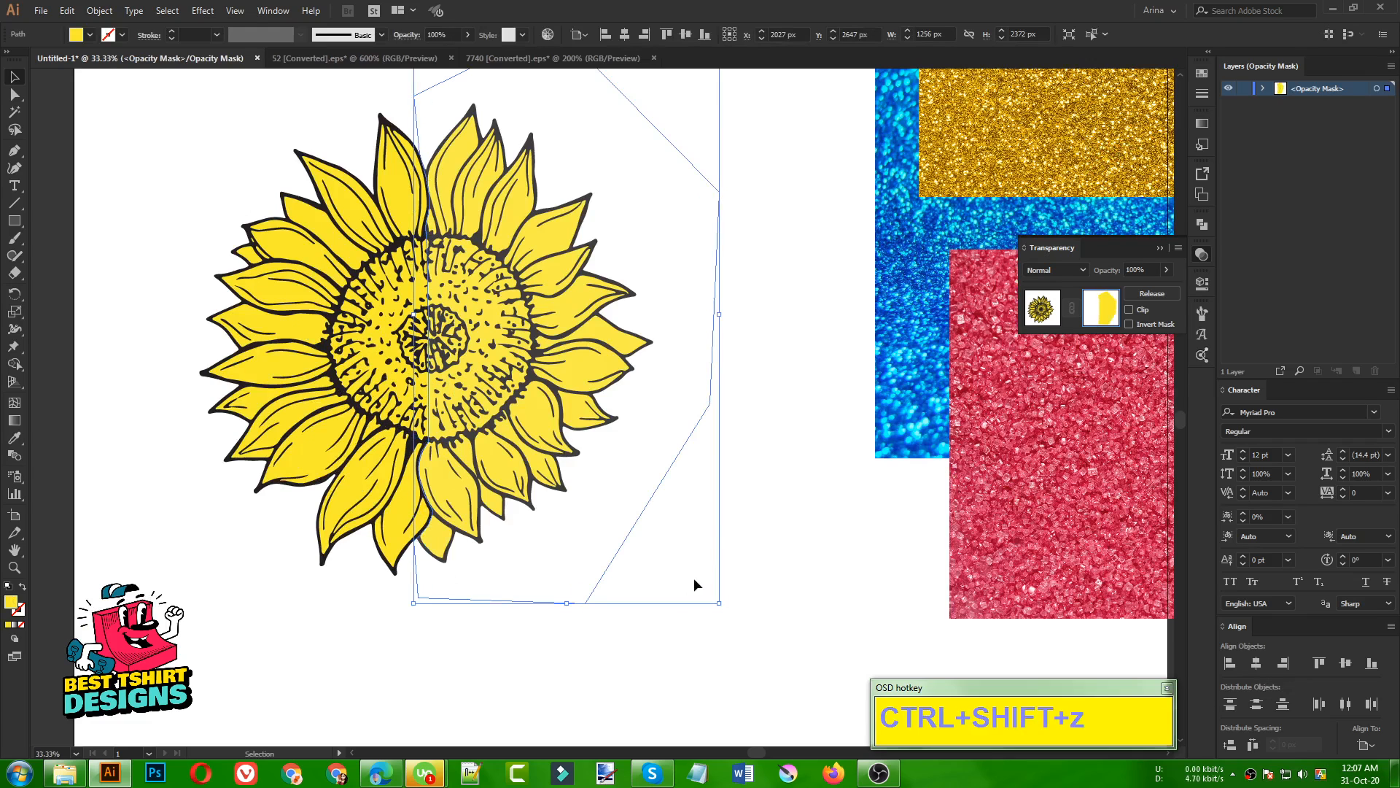
{"action": "left_click", "coordinate": [679, 555]}
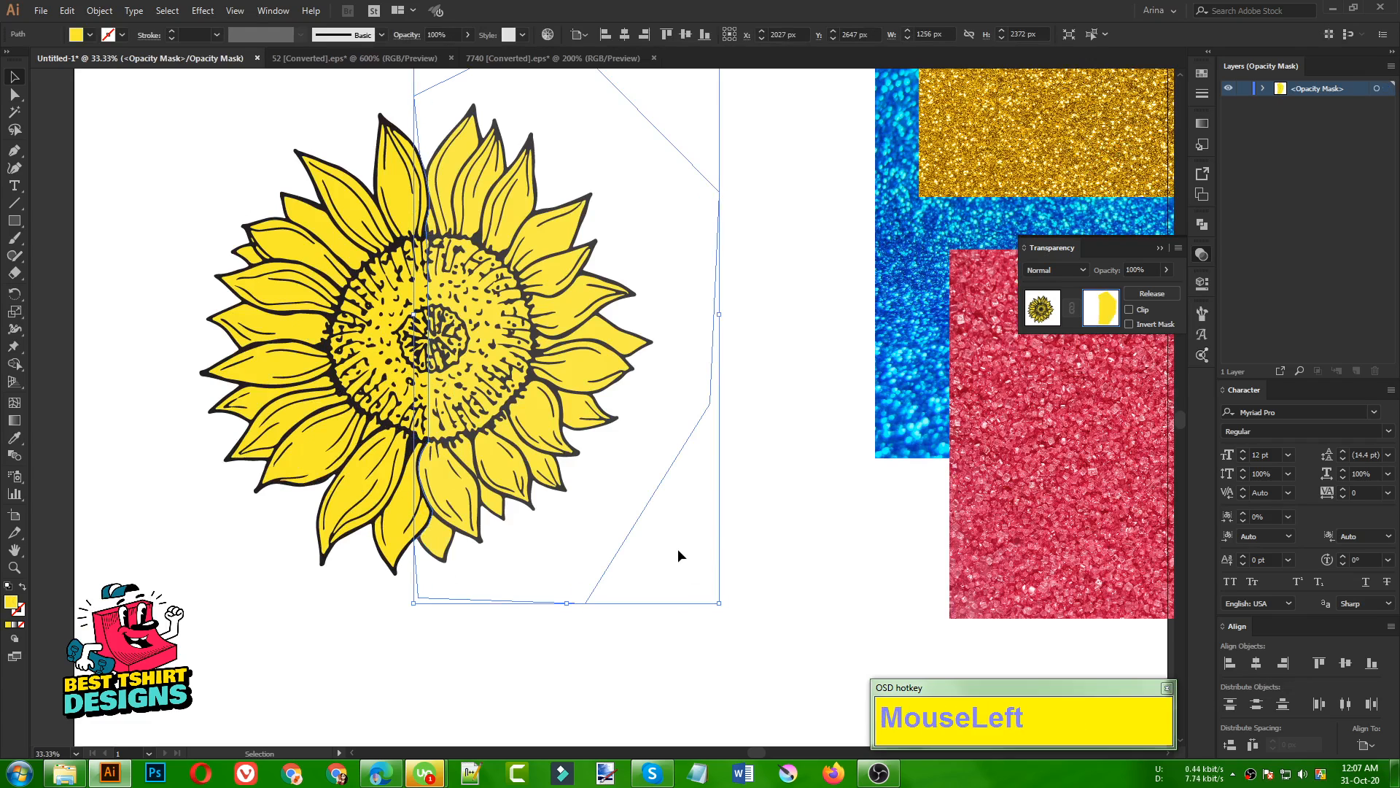
{"action": "left_click", "coordinate": [613, 559]}
{"action": "scroll", "coordinate": [446, 528], "scroll_direction": "up", "scroll_amount": 2}
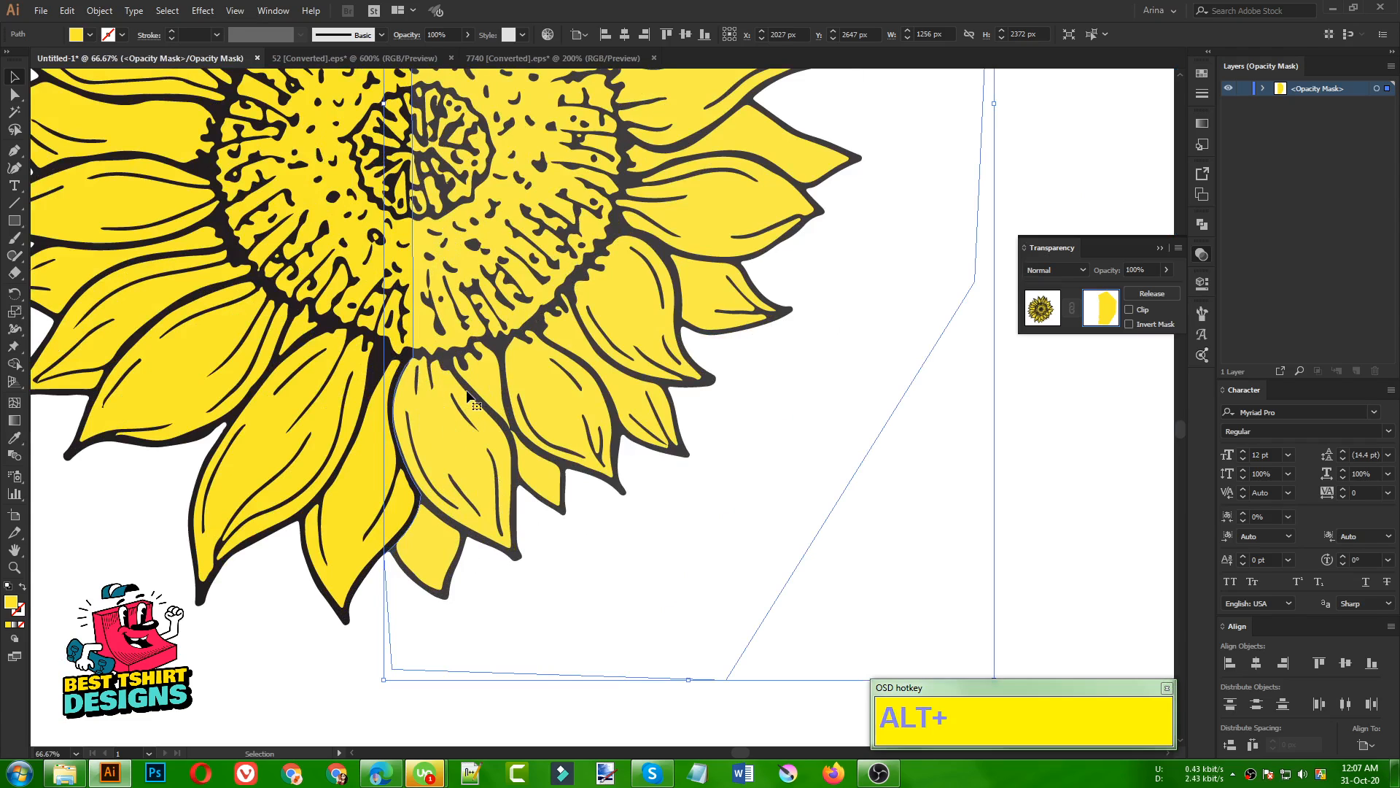
Step: Undo the mask path's segments back to the anchor at the lower rim of the flower's center
{"action": "key", "text": "ctrl+z"}
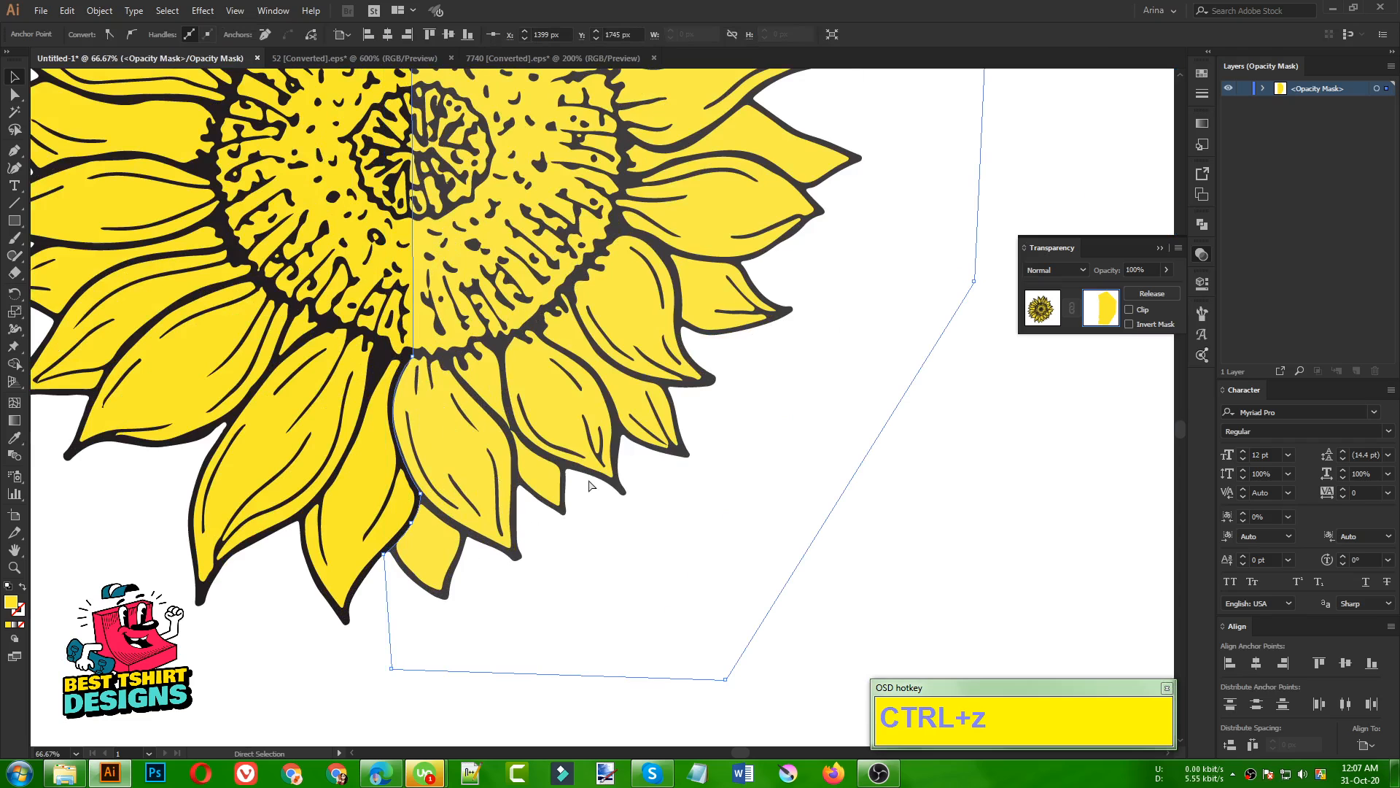
{"action": "key", "text": "ctrl+z"}
{"action": "key", "text": "ctrl+z"}
{"action": "key", "text": "ctrl+z"}
{"action": "key", "text": "ctrl+z"}
{"action": "key", "text": "ctrl+z"}
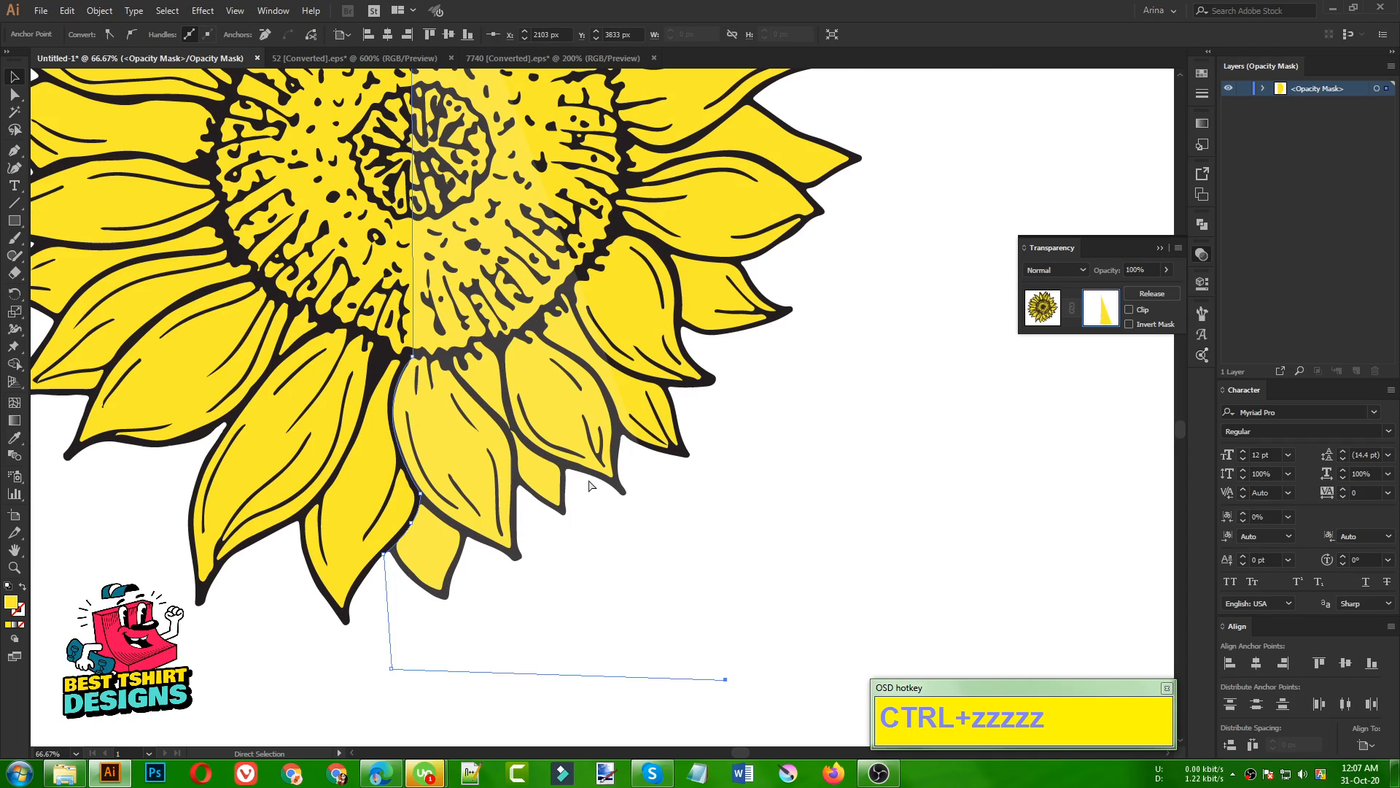
{"action": "key", "text": "ctrl+z"}
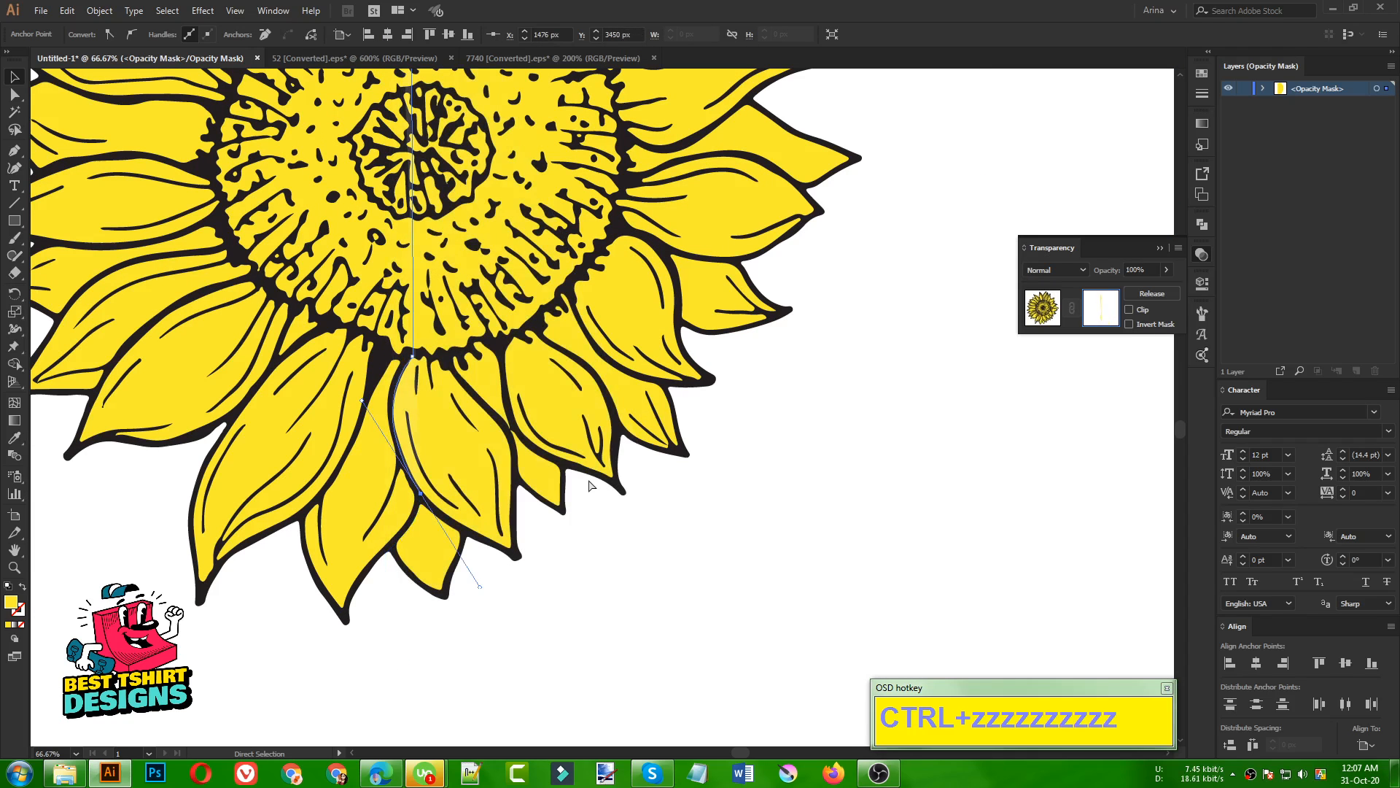
{"action": "key", "text": "ctrl+z"}
{"action": "key", "text": "ctrl+z"}
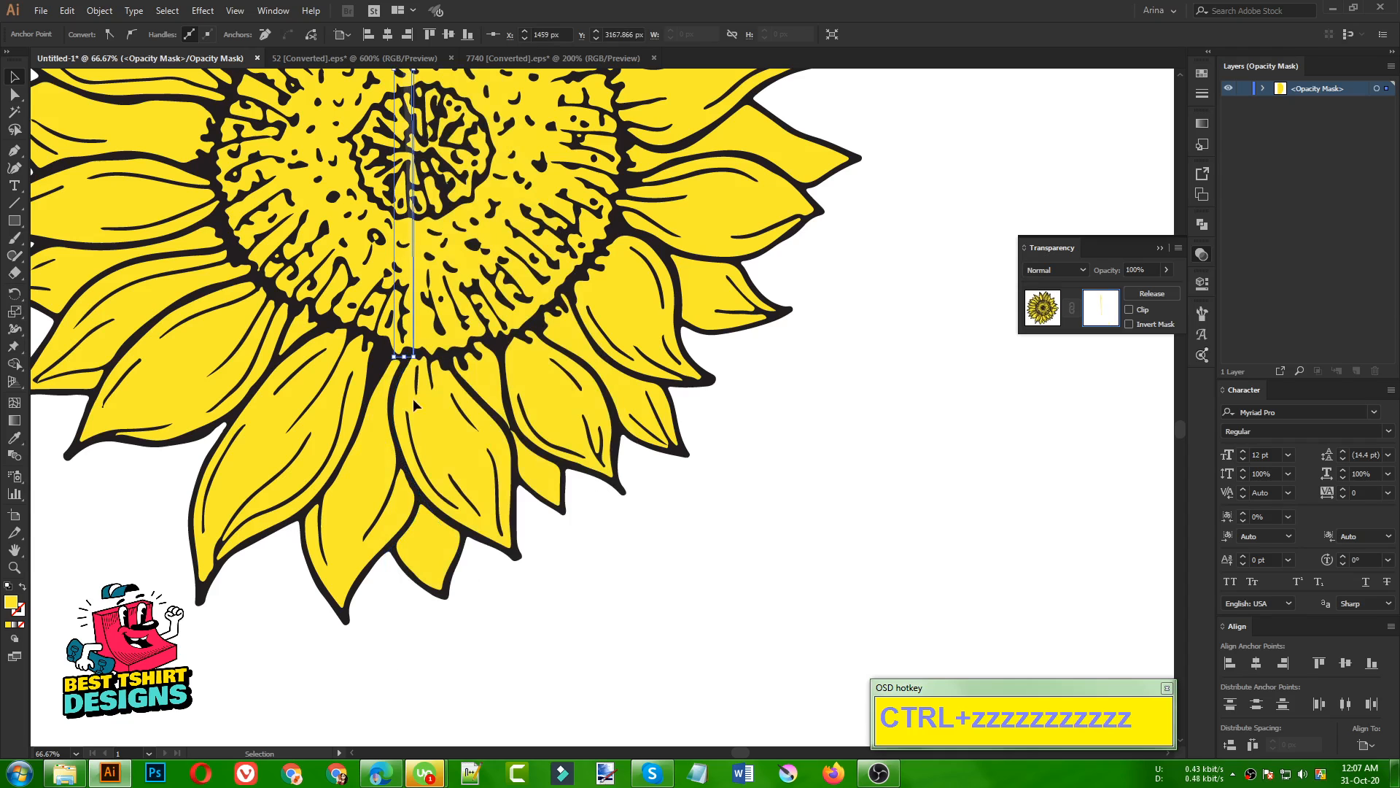
Step: Resume the mask path with the Pen tool at the center's lower-rim anchor and curve it down the left outline of the bottom petal
{"action": "left_click", "coordinate": [14, 151]}
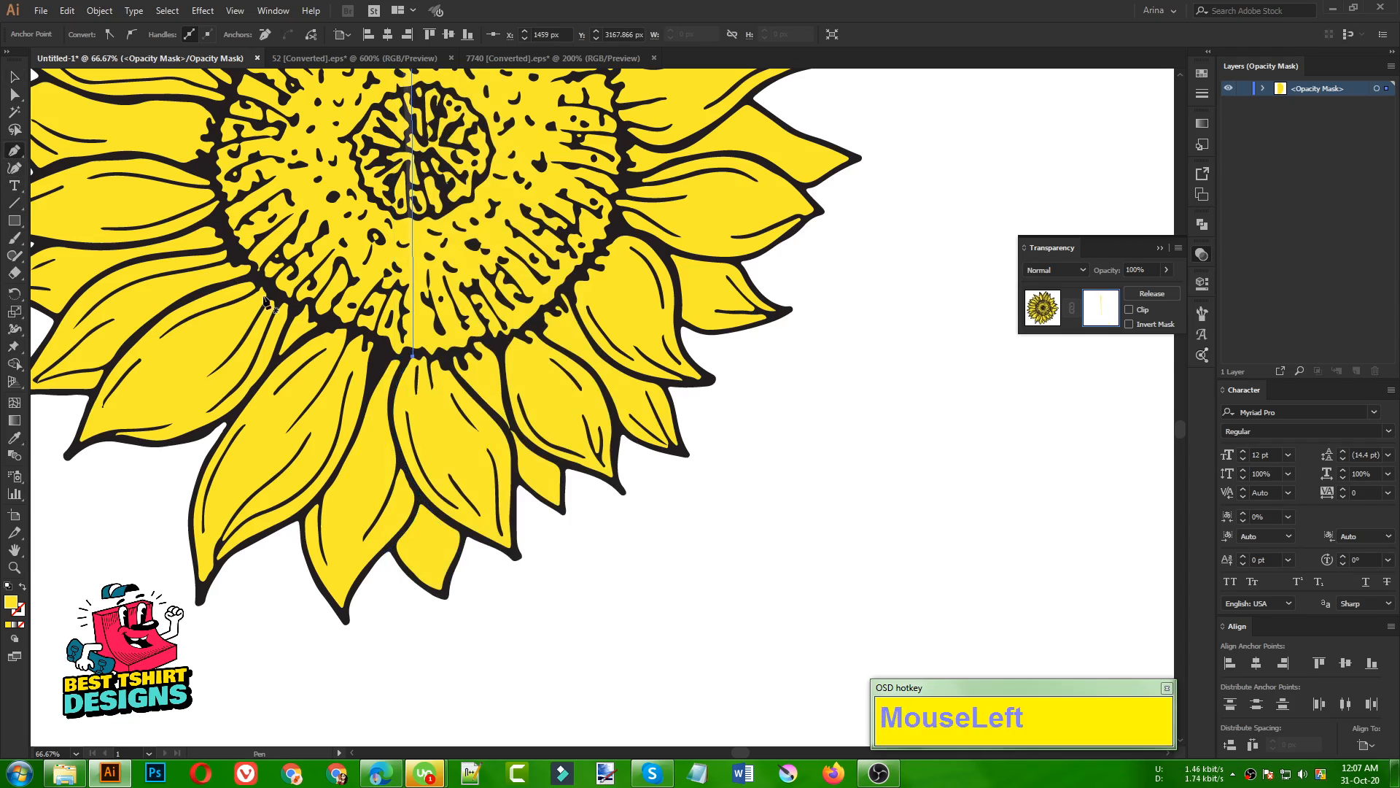
{"action": "scroll", "coordinate": [419, 364], "scroll_direction": "up", "scroll_amount": 3}
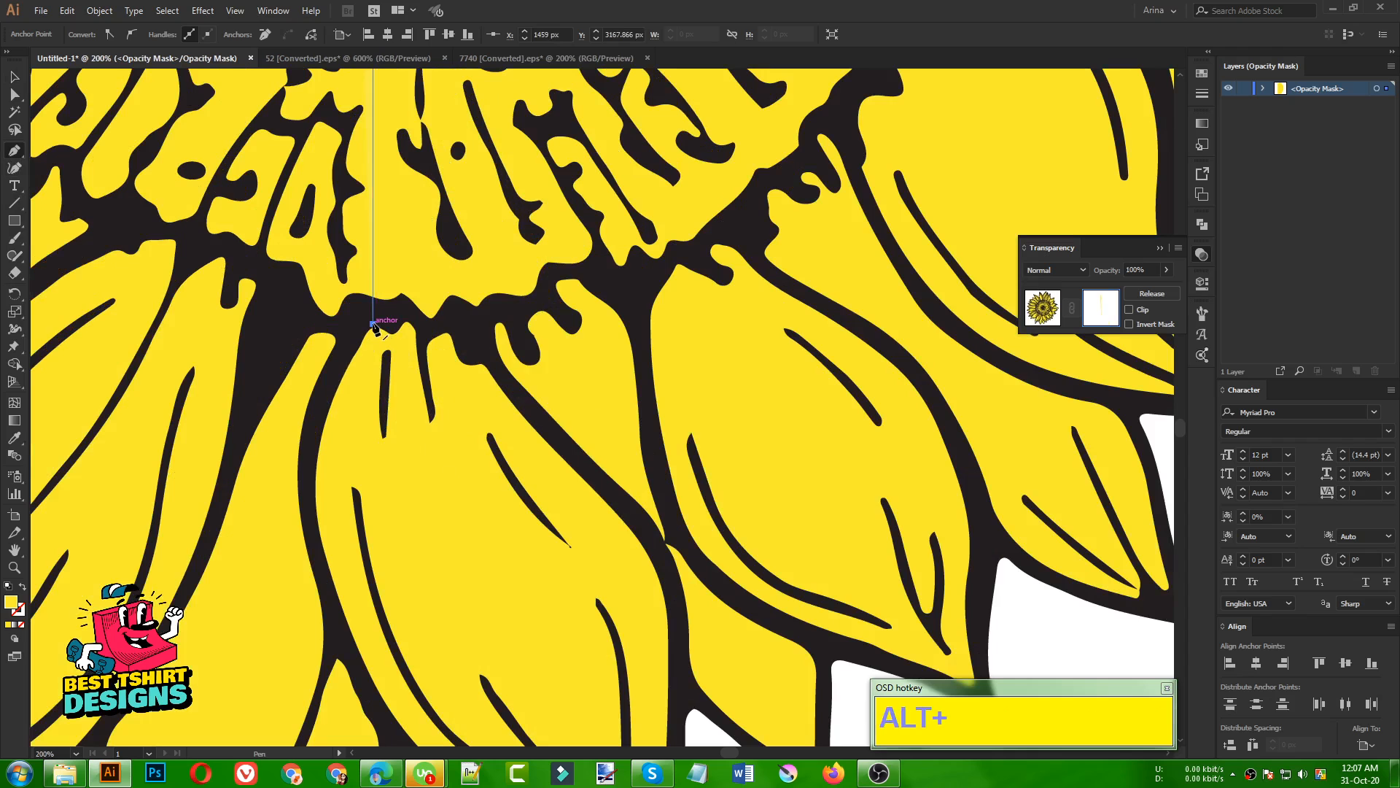
{"action": "left_click", "coordinate": [374, 325], "text": "shift"}
{"action": "scroll", "coordinate": [402, 277], "scroll_direction": "down", "scroll_amount": 1}
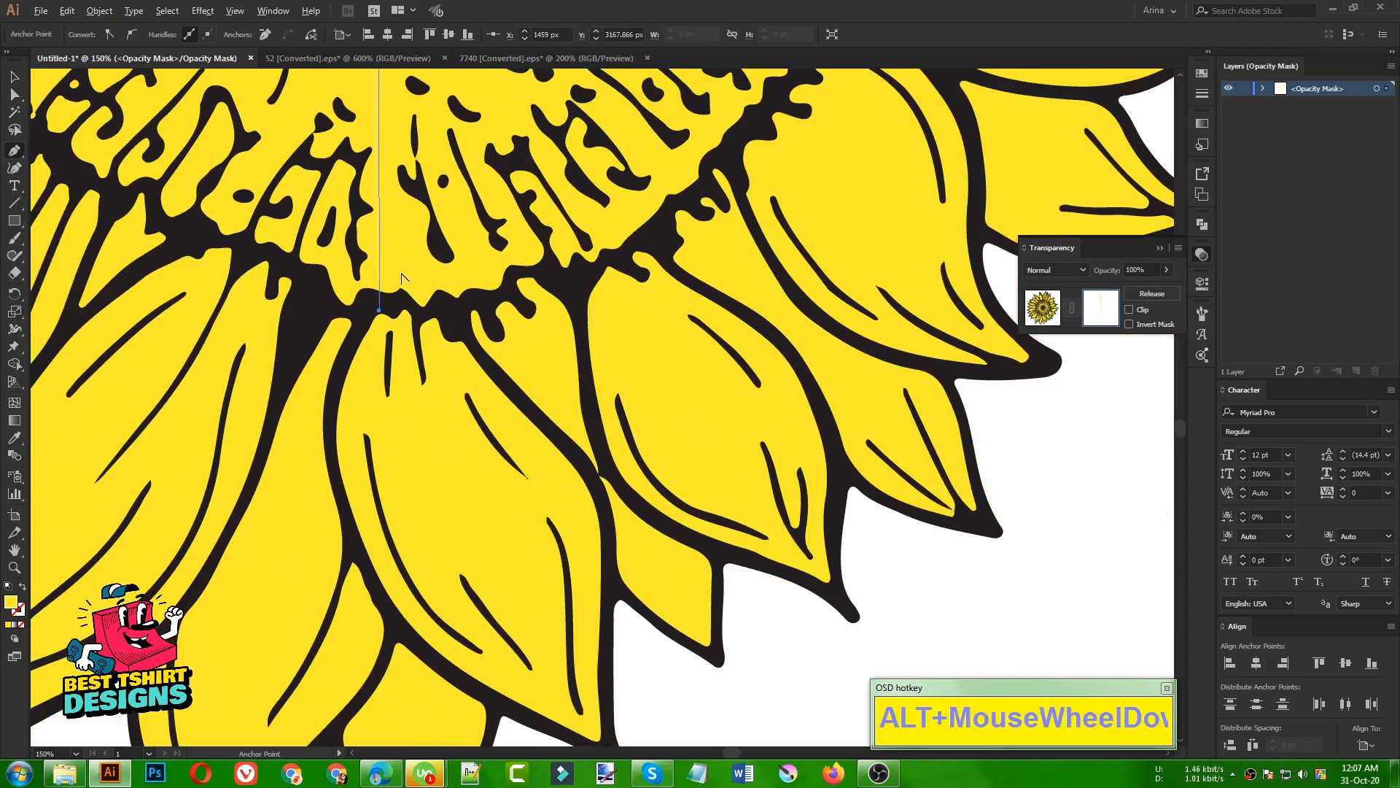
{"action": "scroll", "coordinate": [402, 277], "scroll_direction": "down", "scroll_amount": 1}
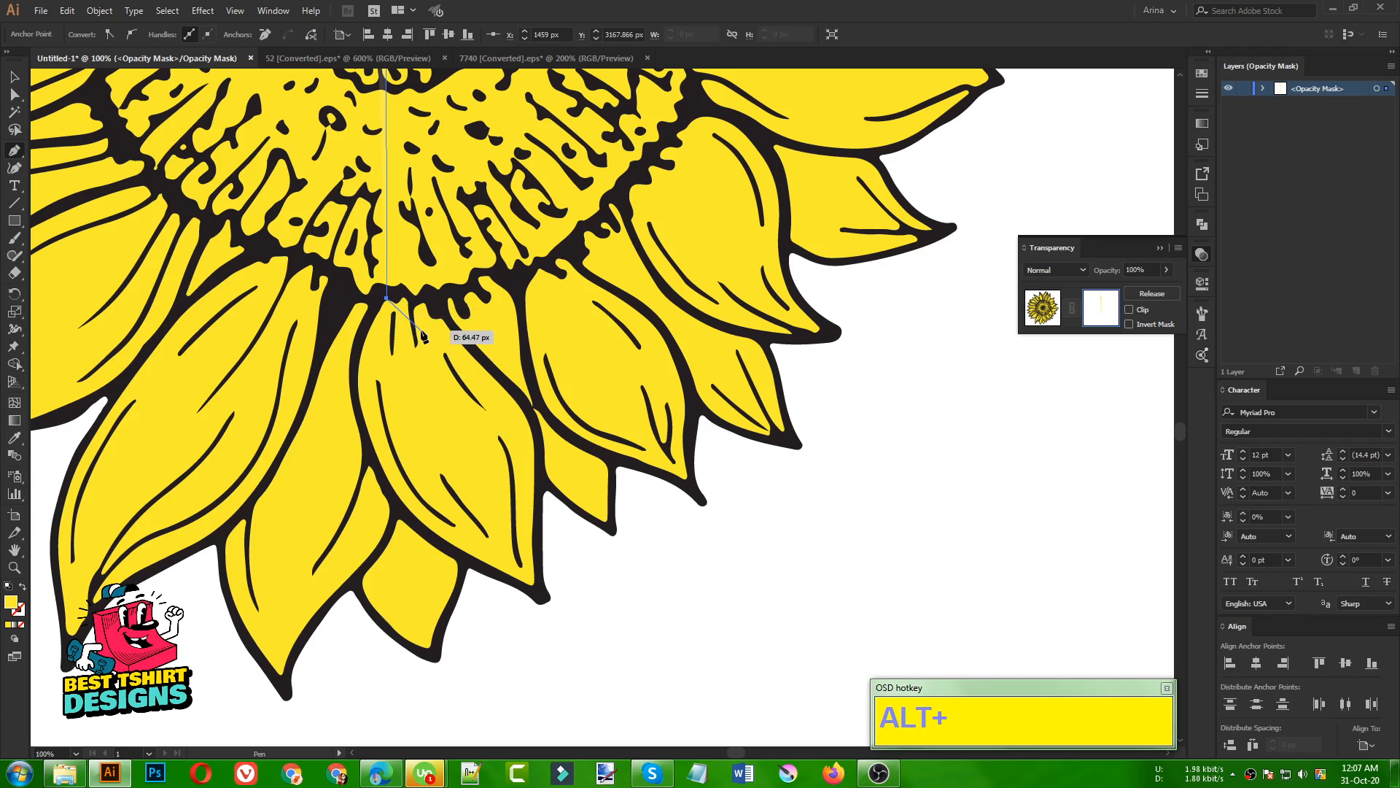
{"action": "scroll", "coordinate": [422, 337], "scroll_direction": "down", "scroll_amount": 1}
{"action": "scroll", "coordinate": [421, 336], "scroll_direction": "down", "scroll_amount": 1}
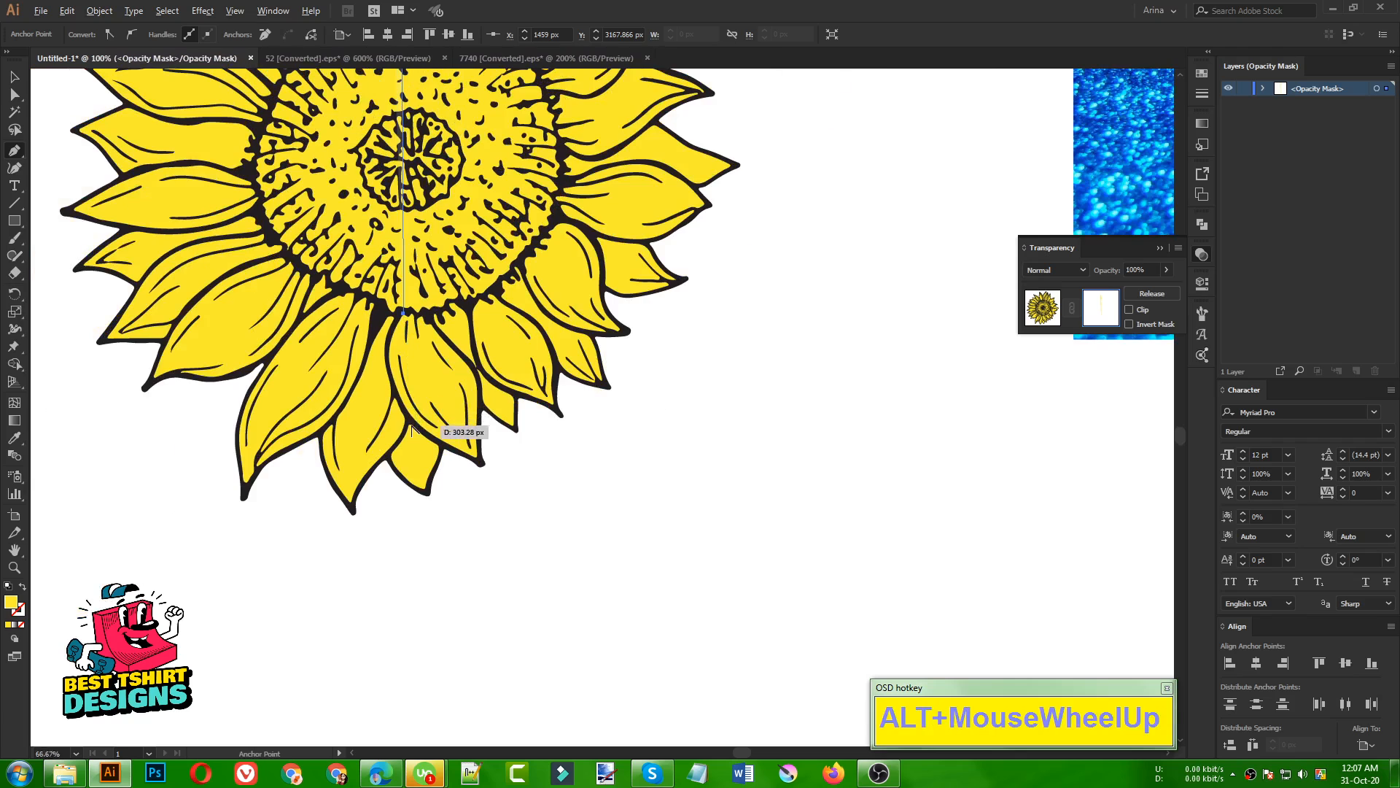
{"action": "scroll", "coordinate": [417, 417], "scroll_direction": "up", "scroll_amount": 2}
{"action": "left_click_drag", "start_coordinate": [372, 334], "coordinate": [429, 417]}
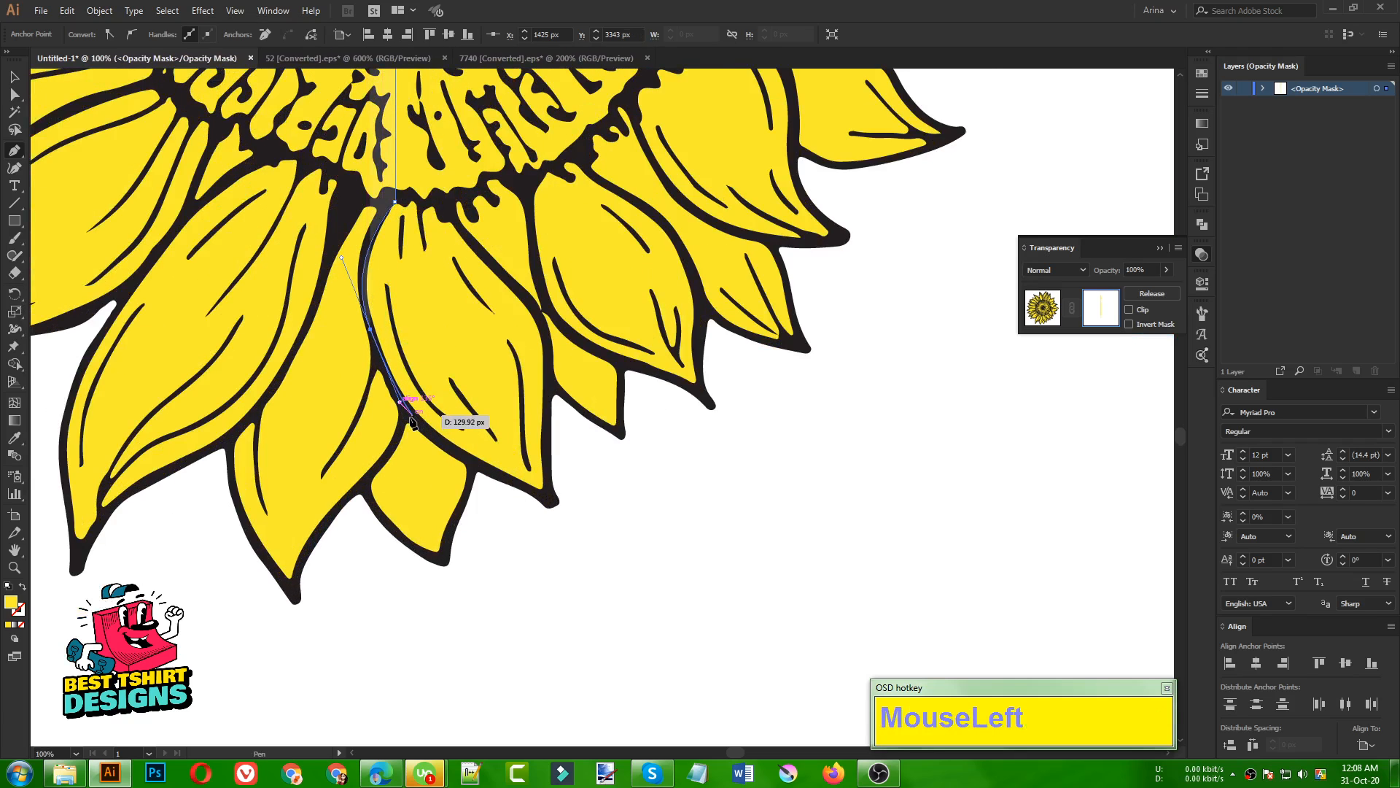
Step: Extend the mask path with a curve along the bottom petal's lower outline to the small petal's upper right corner
{"action": "key", "text": "ctrl+z"}
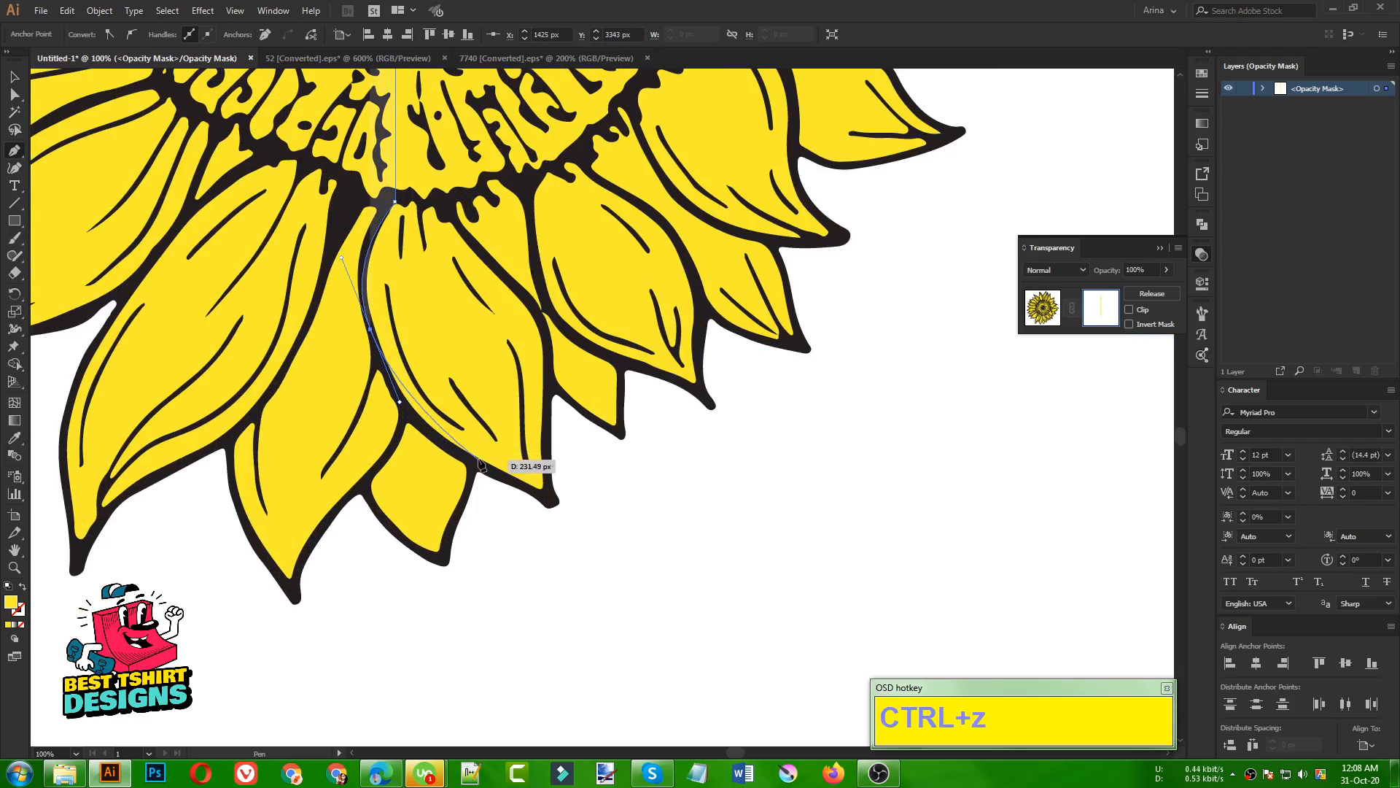
{"action": "left_click_drag", "start_coordinate": [475, 464], "coordinate": [511, 476]}
{"action": "key", "text": "ctrl+z"}
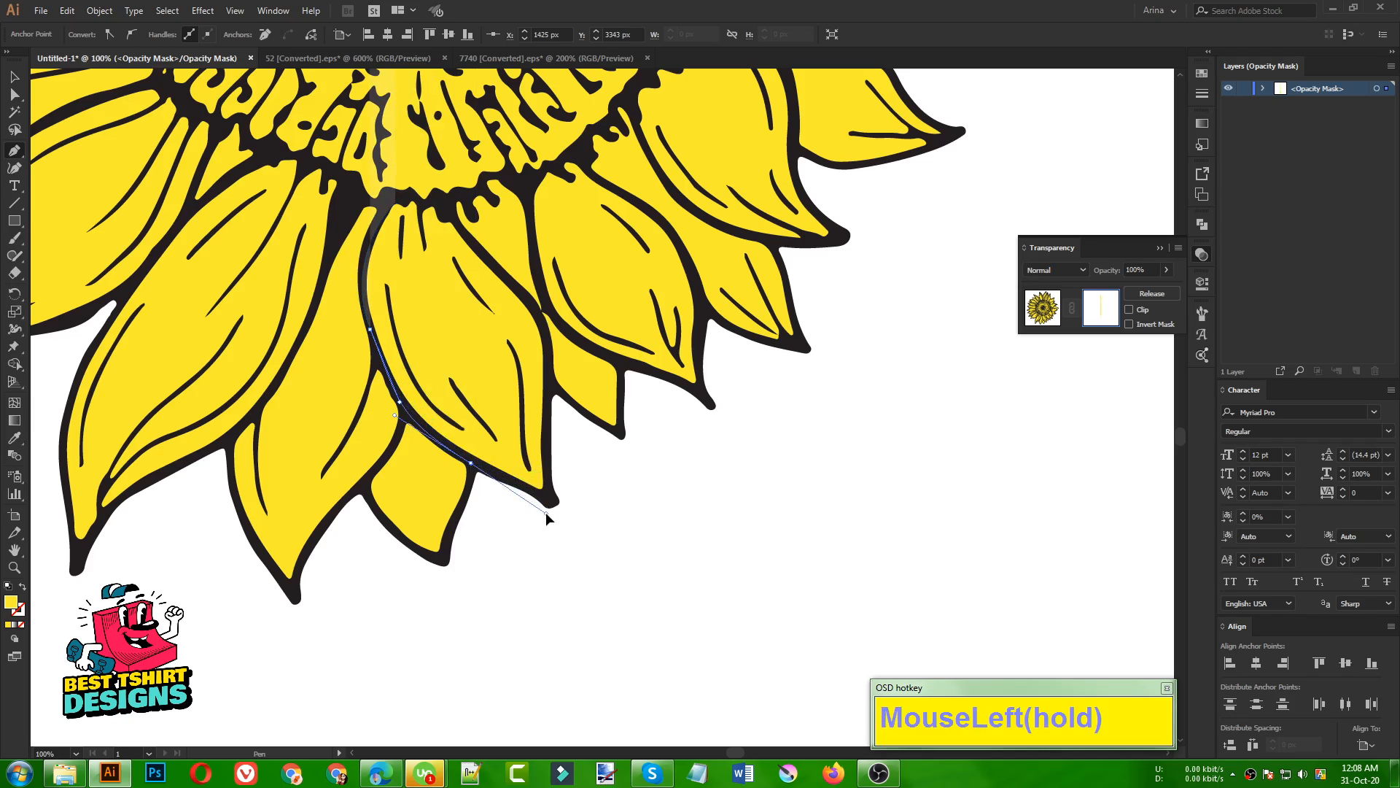
{"action": "mouse_move", "coordinate": [545, 512]}
{"action": "left_mouse_down"}
{"action": "mouse_move", "coordinate": [562, 520]}
{"action": "mouse_move", "coordinate": [515, 505]}
{"action": "mouse_move", "coordinate": [620, 585]}
{"action": "mouse_move", "coordinate": [585, 663]}
{"action": "mouse_move", "coordinate": [582, 548]}
{"action": "mouse_move", "coordinate": [554, 523]}
{"action": "left_mouse_up"}
{"action": "scroll", "coordinate": [478, 536], "scroll_direction": "down", "scroll_amount": 2}
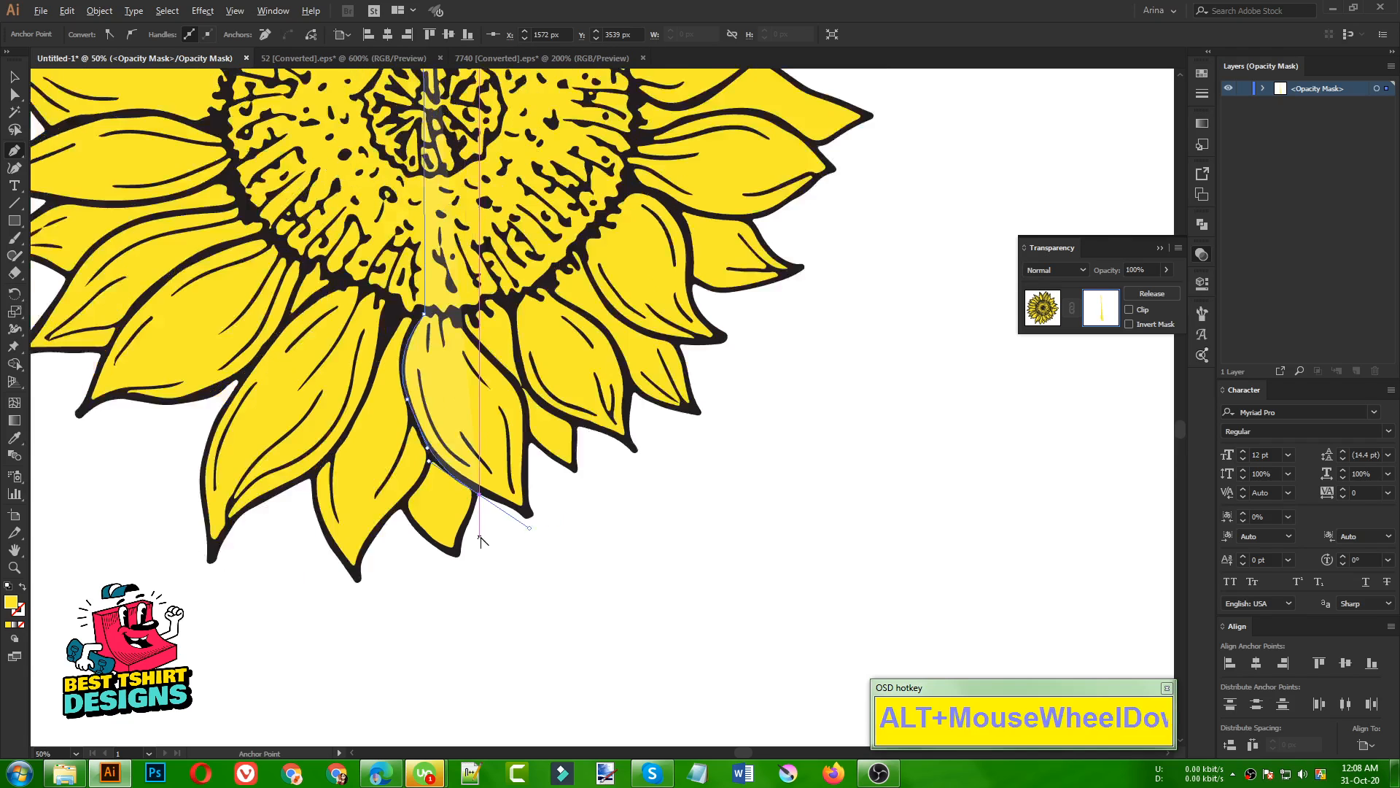
Step: Enclose the sunflower's right half with straight path segments and close the mask path at its starting anchor between the top petals
{"action": "left_click", "coordinate": [572, 618]}
{"action": "scroll", "coordinate": [712, 565], "scroll_direction": "down", "scroll_amount": 2}
{"action": "scroll", "coordinate": [712, 566], "scroll_direction": "up", "scroll_amount": 1}
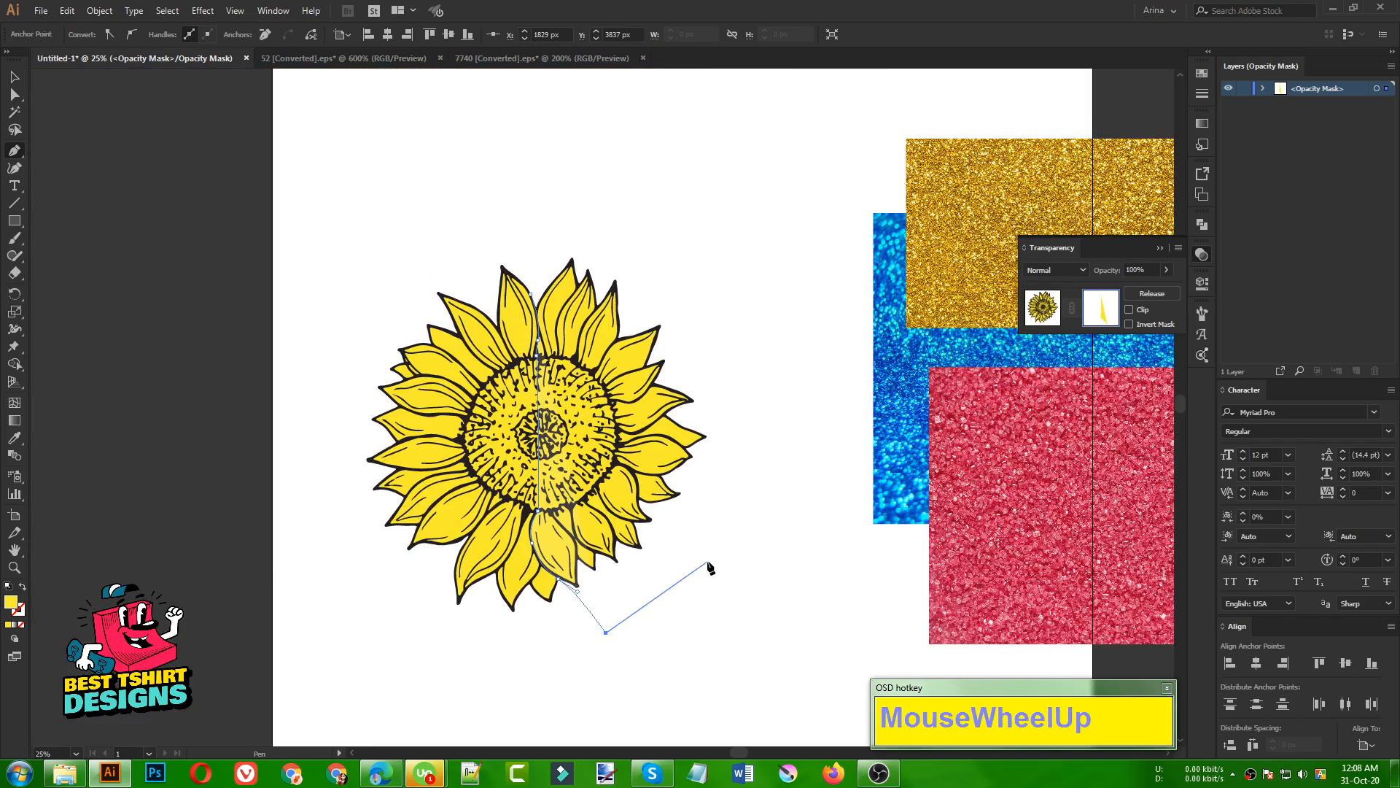
{"action": "left_click", "coordinate": [745, 543]}
{"action": "left_click", "coordinate": [762, 355]}
{"action": "left_click", "coordinate": [659, 233]}
{"action": "left_click", "coordinate": [547, 203]}
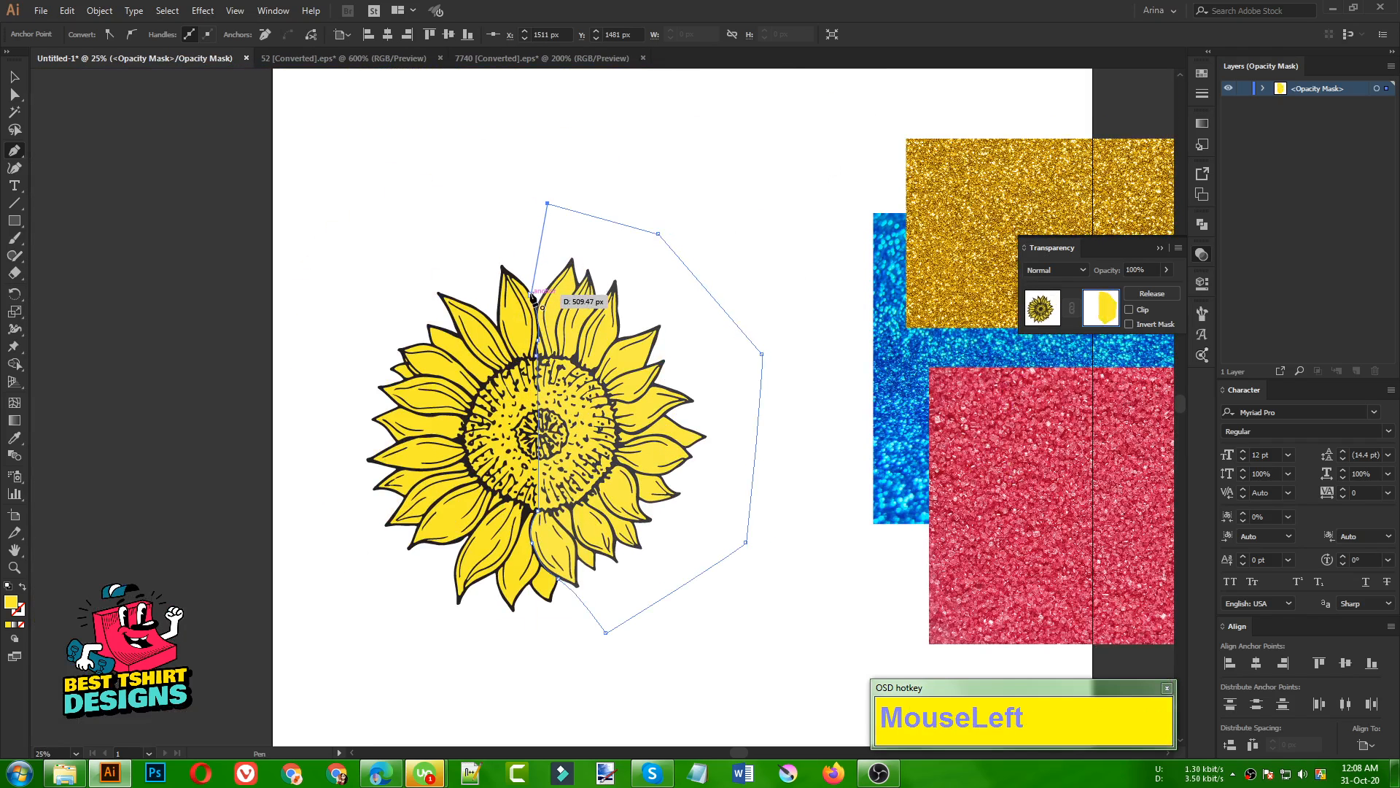
{"action": "left_click", "coordinate": [535, 297]}
Step: Select the redrawn mask shape, fill it with black and deselect it
{"action": "key", "text": "v"}
{"action": "left_click", "coordinate": [711, 199]}
{"action": "left_click", "coordinate": [689, 274]}
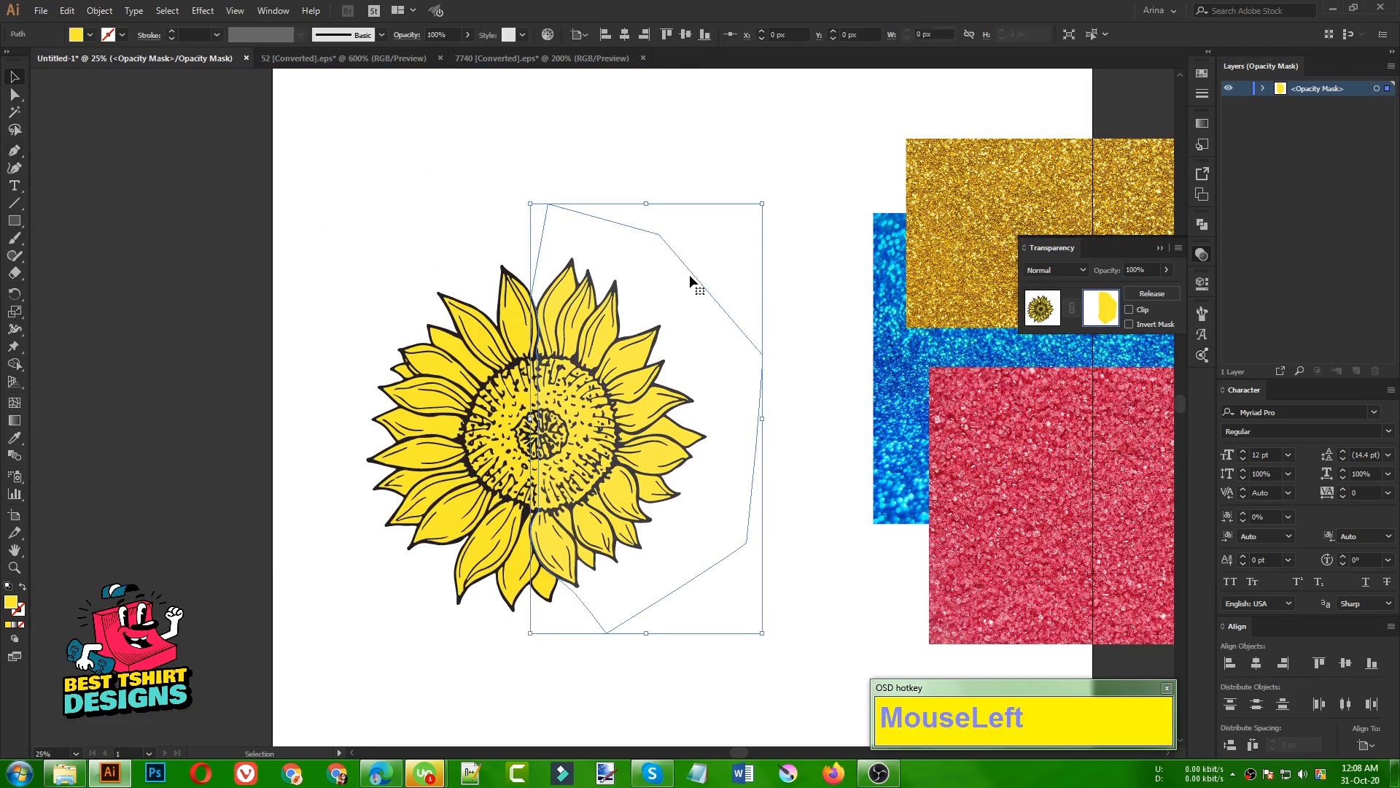
{"action": "left_click", "coordinate": [83, 36]}
{"action": "left_click", "coordinate": [20, 70]}
{"action": "left_click", "coordinate": [213, 285]}
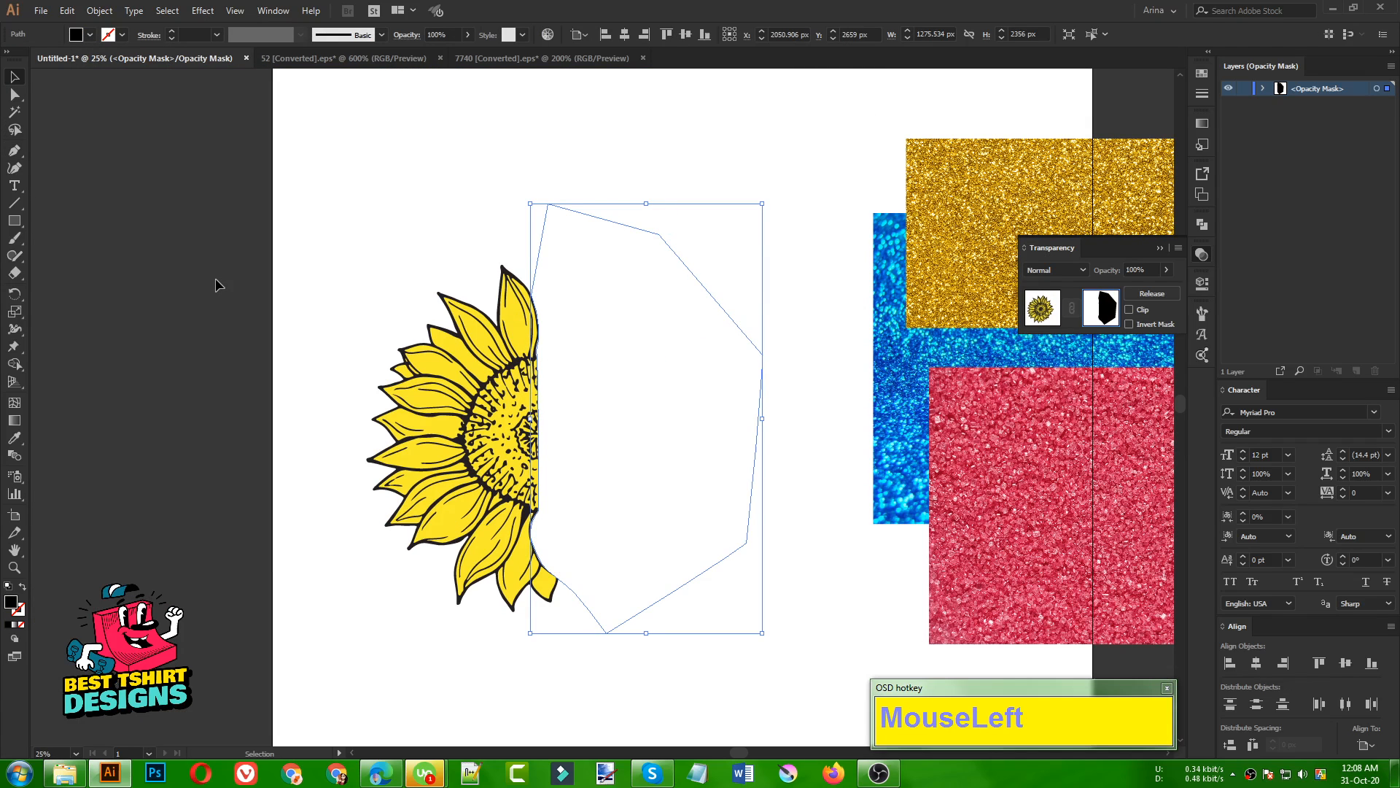
{"action": "left_click", "coordinate": [216, 285]}
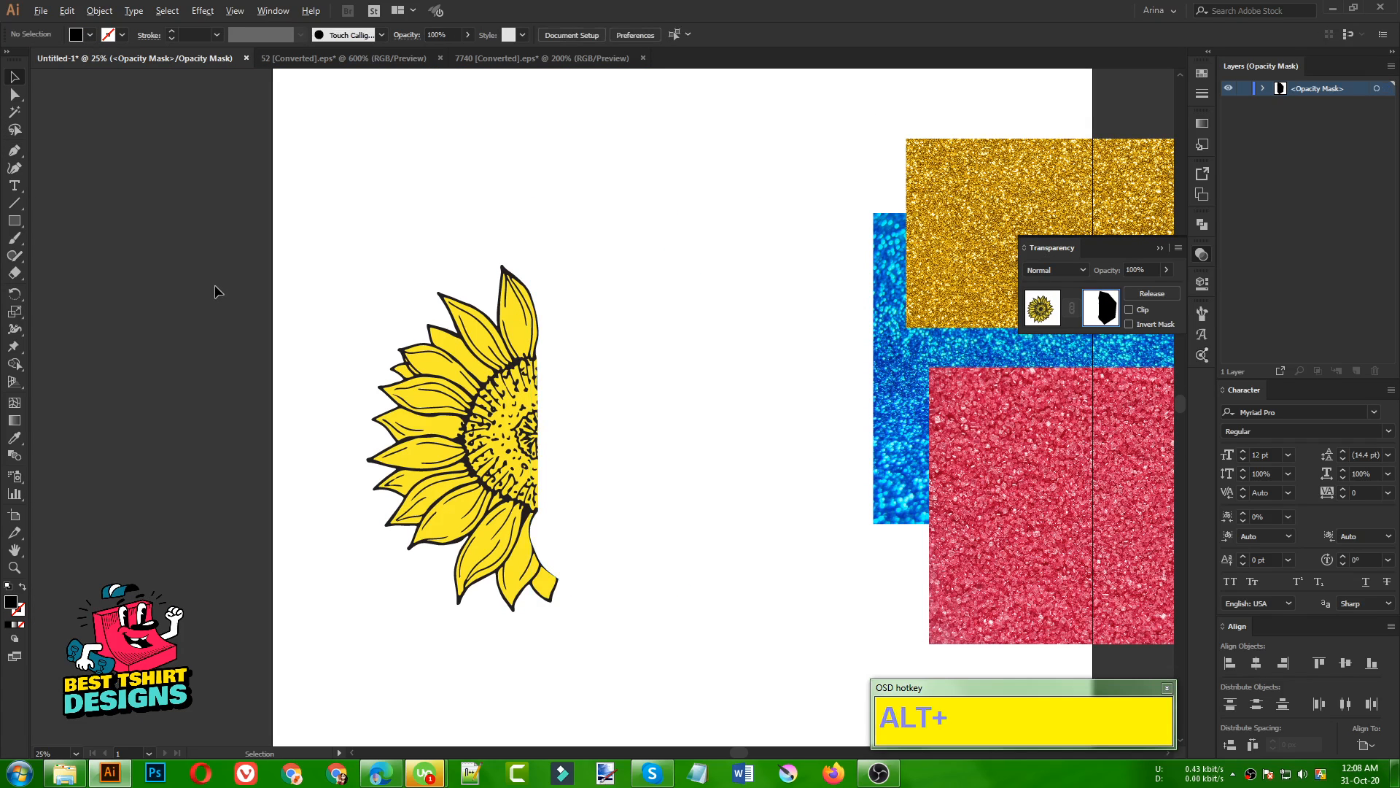
Step: Undo the black fill and the redrawn segments back to the anchor at the center's lower rim
{"action": "scroll", "coordinate": [216, 285], "scroll_direction": "down", "scroll_amount": 2}
{"action": "scroll", "coordinate": [377, 413], "scroll_direction": "up", "scroll_amount": 1}
{"action": "scroll", "coordinate": [377, 414], "scroll_direction": "up", "scroll_amount": 1}
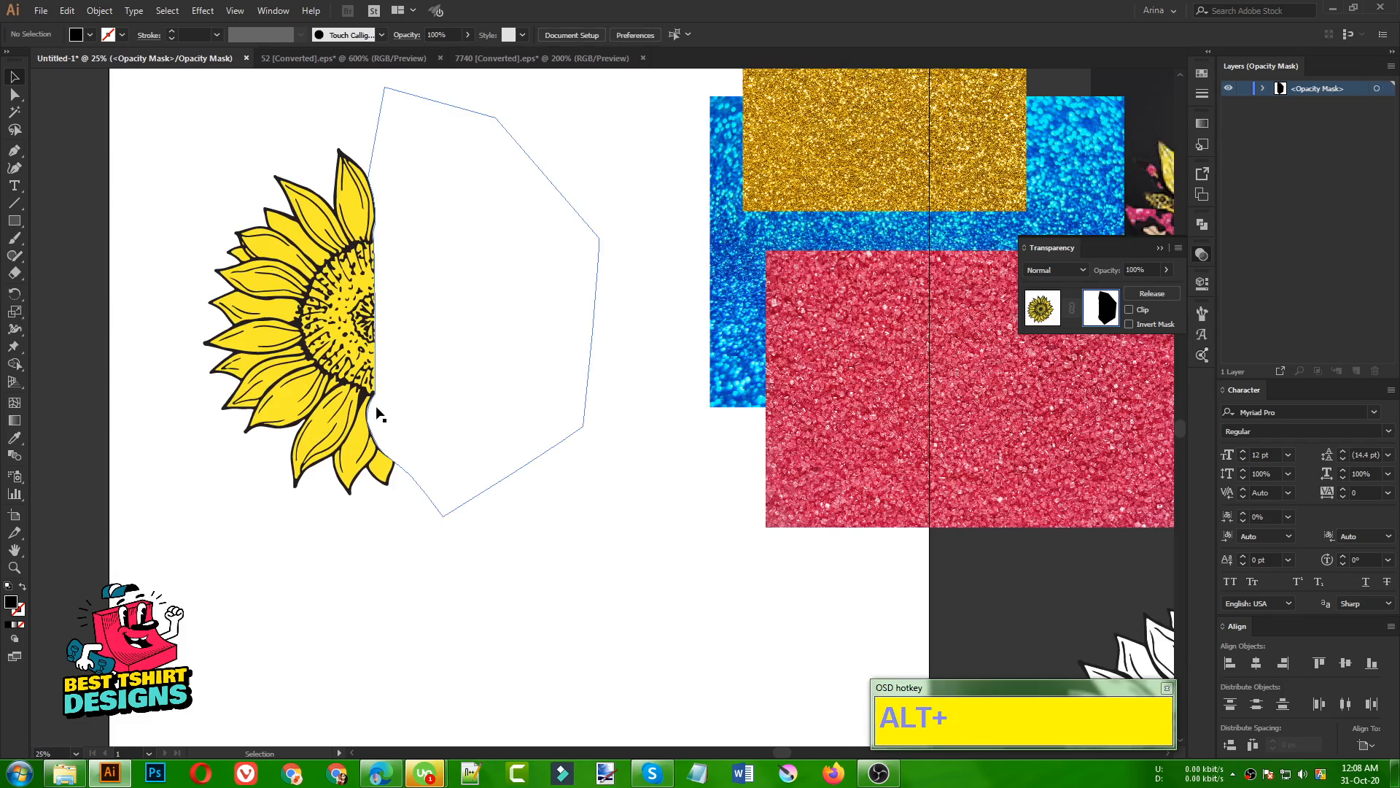
{"action": "scroll", "coordinate": [377, 413], "scroll_direction": "up", "scroll_amount": 2}
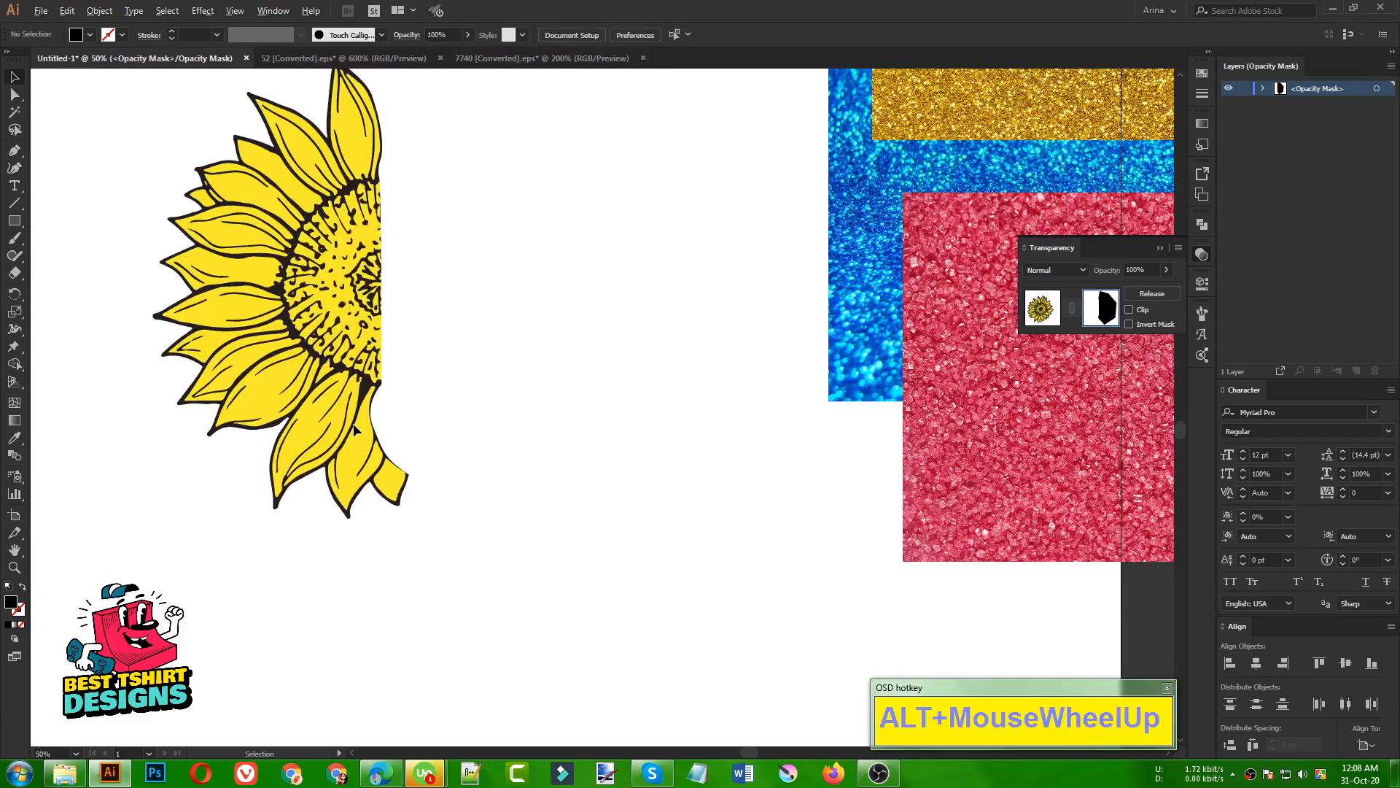
{"action": "scroll", "coordinate": [355, 429], "scroll_direction": "down", "scroll_amount": 1}
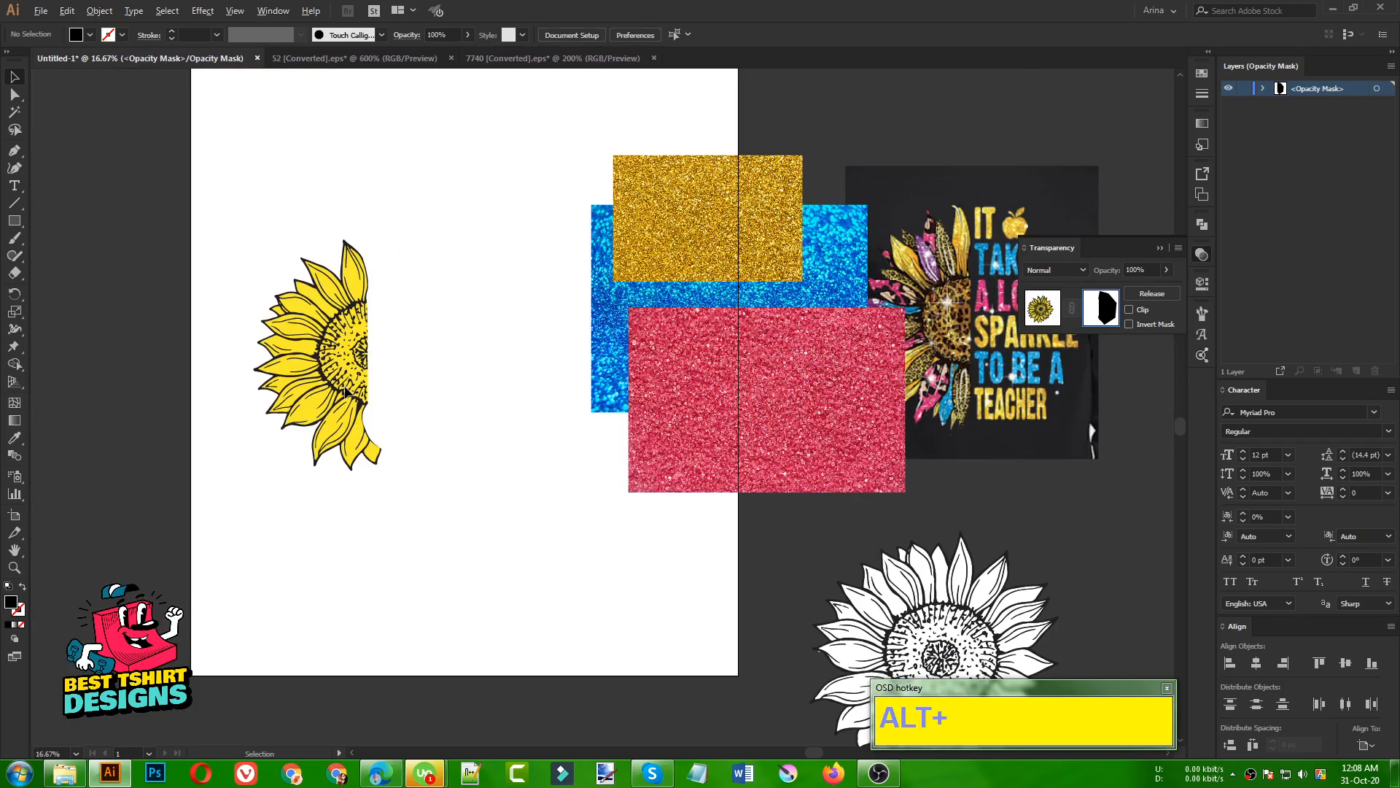
{"action": "scroll", "coordinate": [345, 392], "scroll_direction": "up", "scroll_amount": 2}
{"action": "key", "text": "ctrl+z"}
{"action": "key", "text": "ctrl+z"}
{"action": "key", "text": "ctrl+z"}
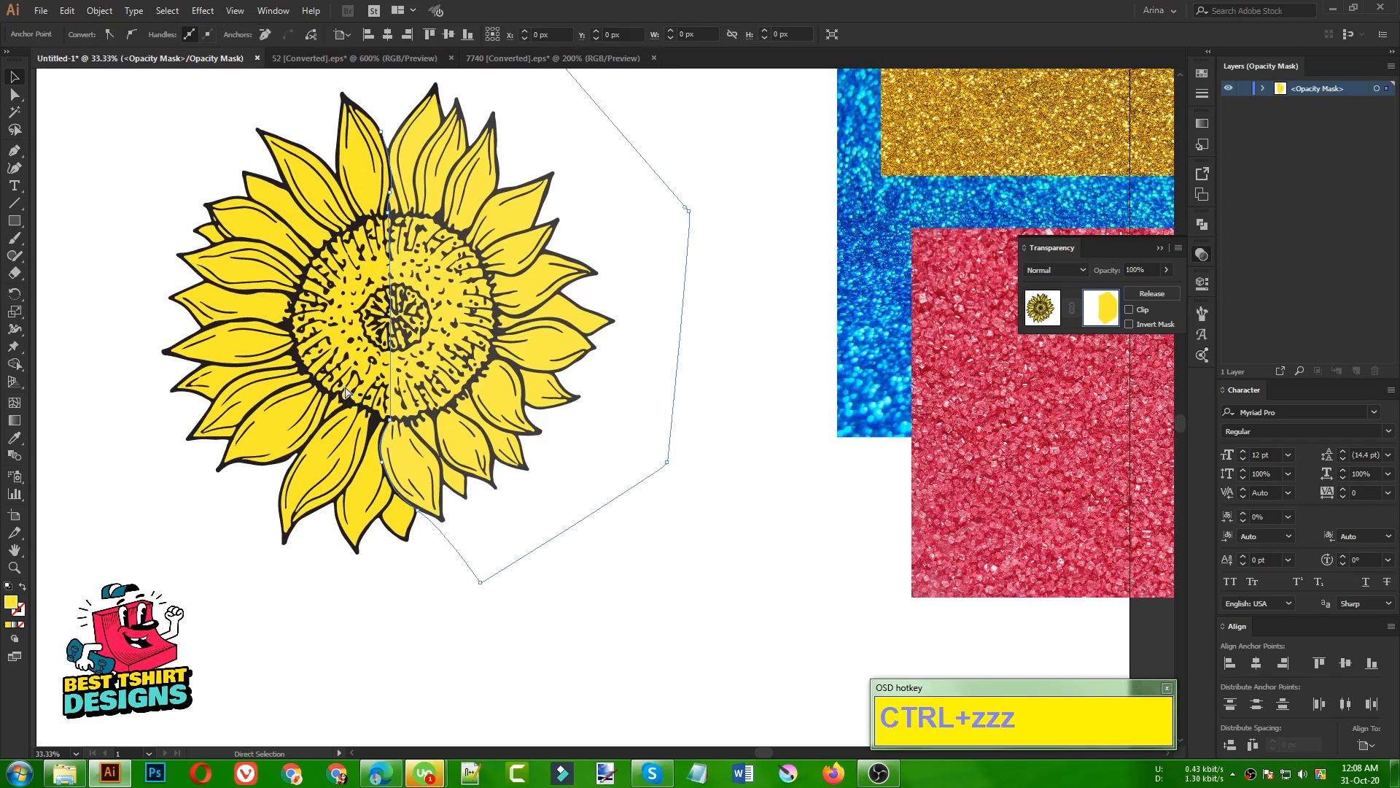
{"action": "key", "text": "ctrl+z"}
{"action": "key", "text": "ctrl+z"}
{"action": "key", "text": "ctrl+z"}
{"action": "key", "text": "ctrl+z"}
{"action": "key", "text": "ctrl+z"}
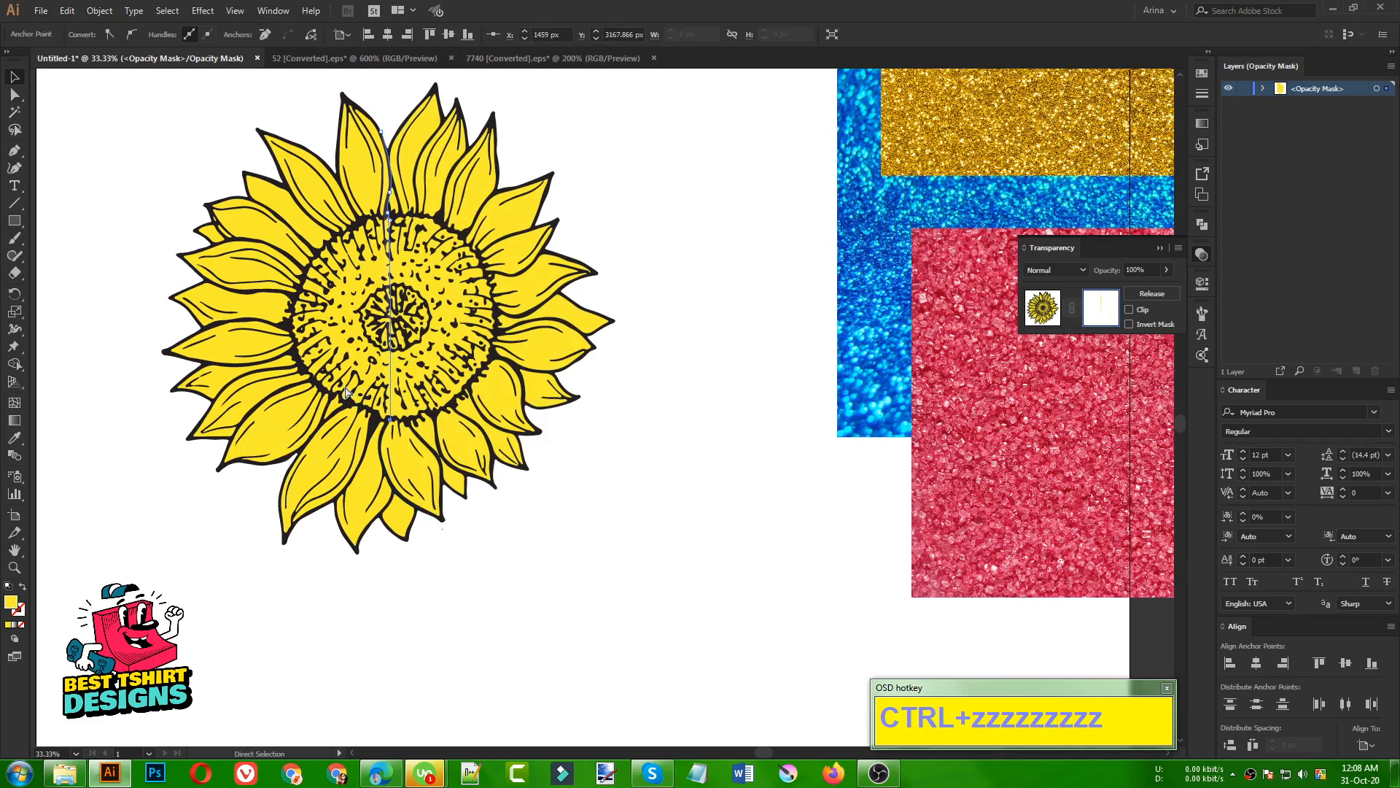
Step: Extend the mask path with Pen tool curves along the center's lower rim to the upper edge of the bottom petal
{"action": "scroll", "coordinate": [446, 489], "scroll_direction": "up", "scroll_amount": 2}
{"action": "scroll", "coordinate": [444, 484], "scroll_direction": "down", "scroll_amount": 1}
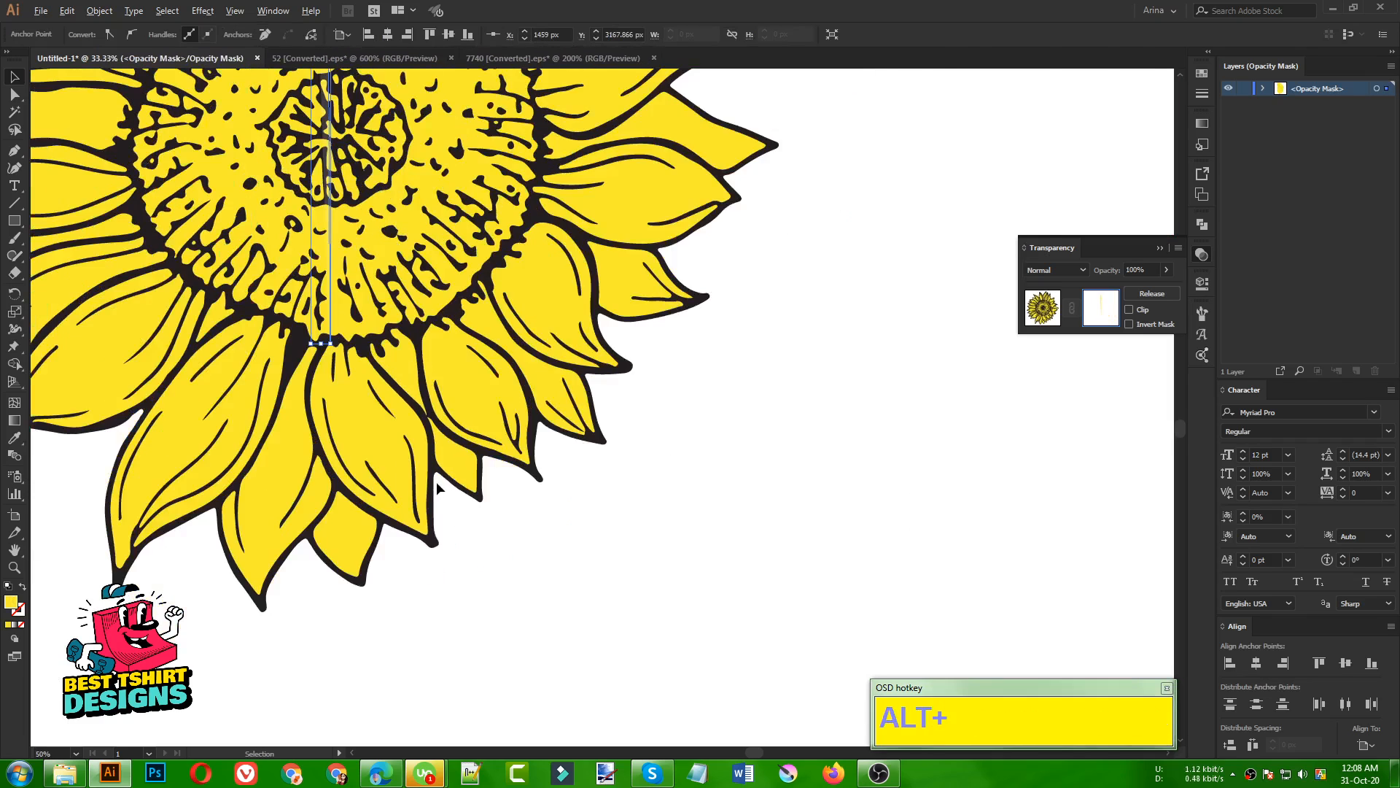
{"action": "scroll", "coordinate": [436, 482], "scroll_direction": "up", "scroll_amount": 2}
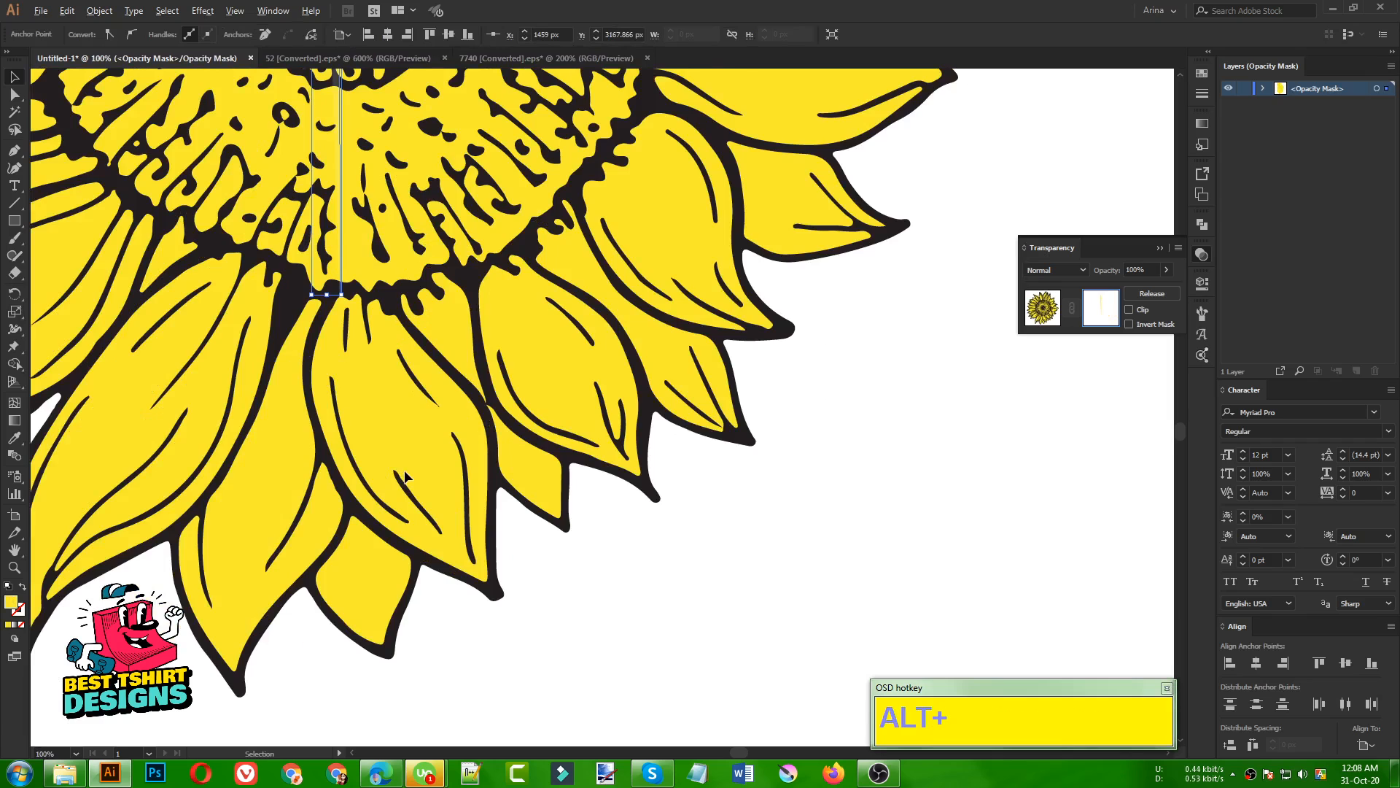
{"action": "scroll", "coordinate": [361, 396], "scroll_direction": "up", "scroll_amount": 1}
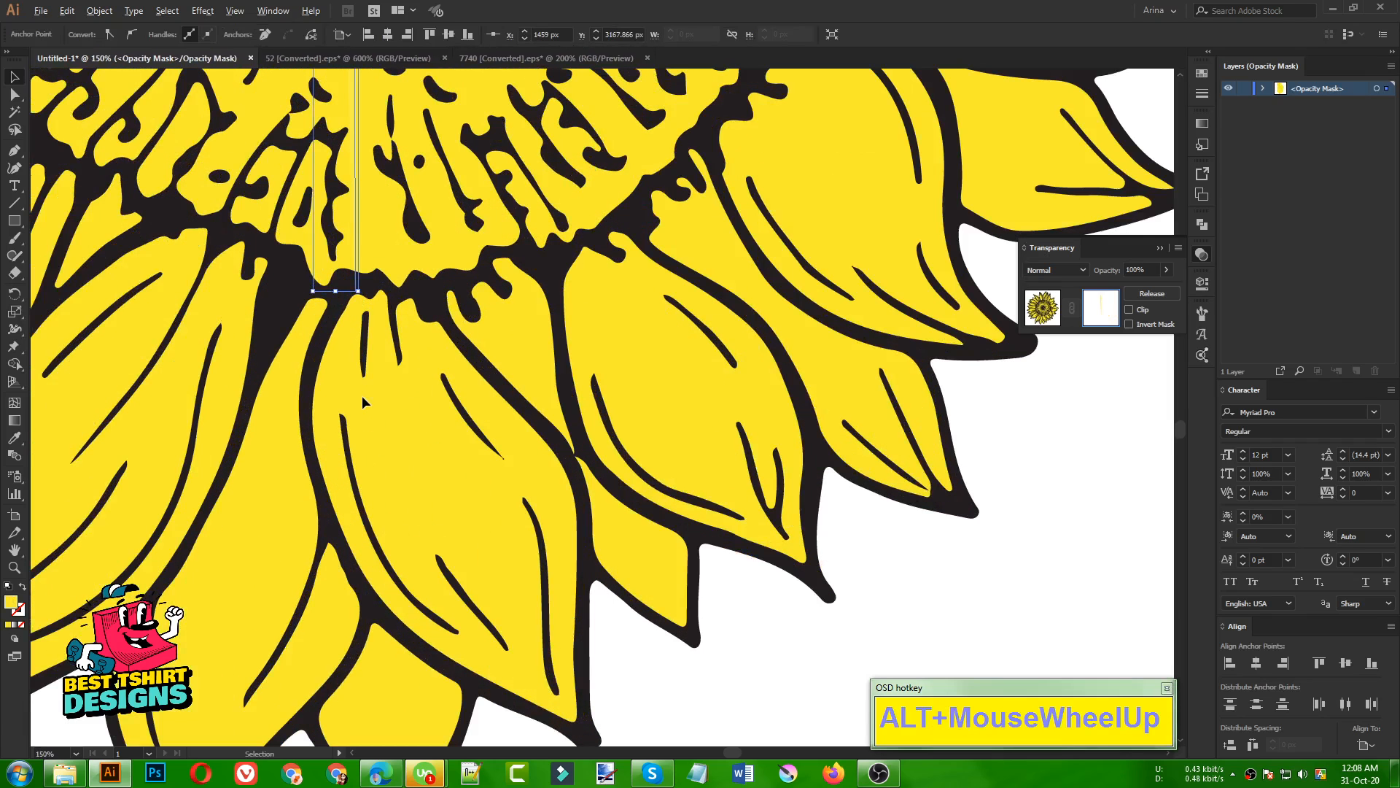
{"action": "left_click", "coordinate": [13, 150]}
{"action": "scroll", "coordinate": [334, 272], "scroll_direction": "up", "scroll_amount": 2}
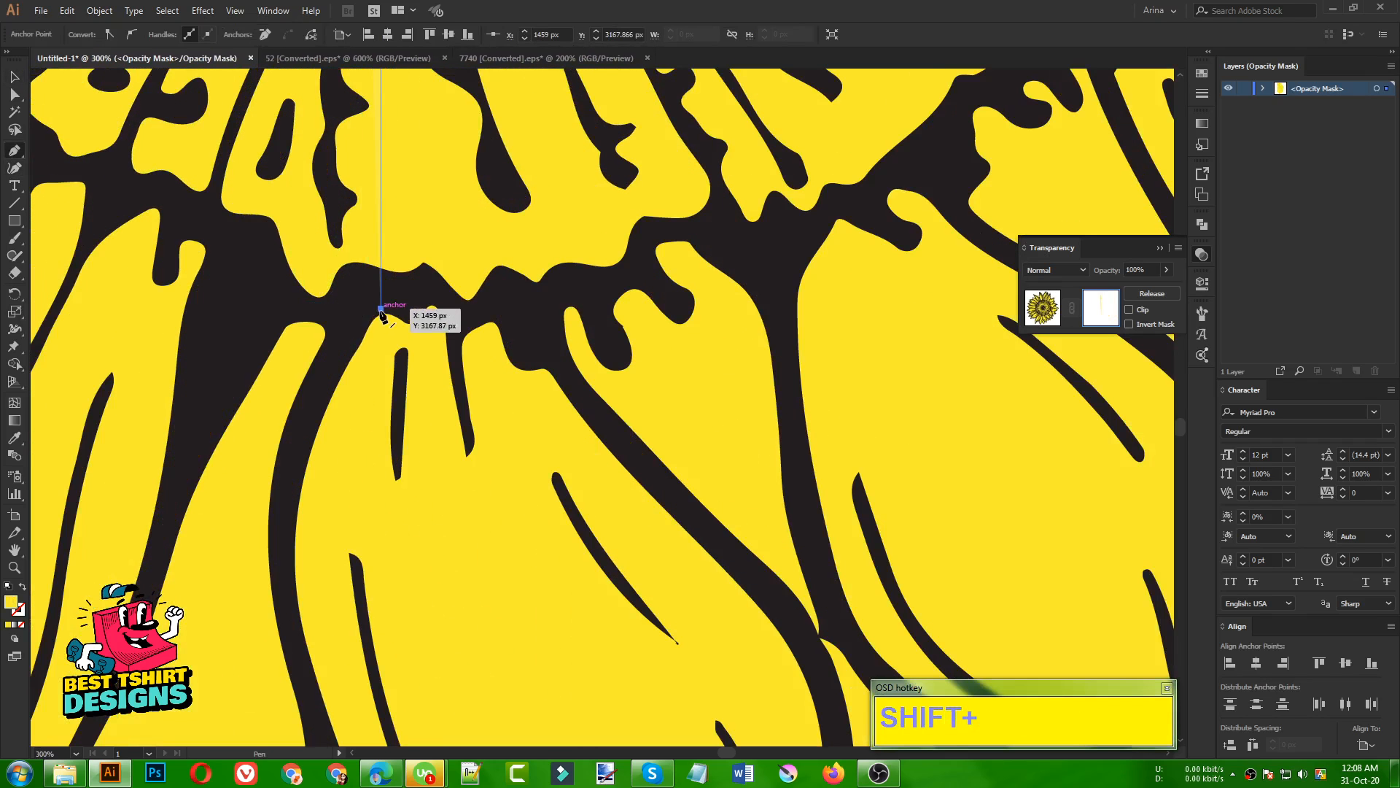
{"action": "left_click_drag", "start_coordinate": [434, 297], "coordinate": [503, 303]}
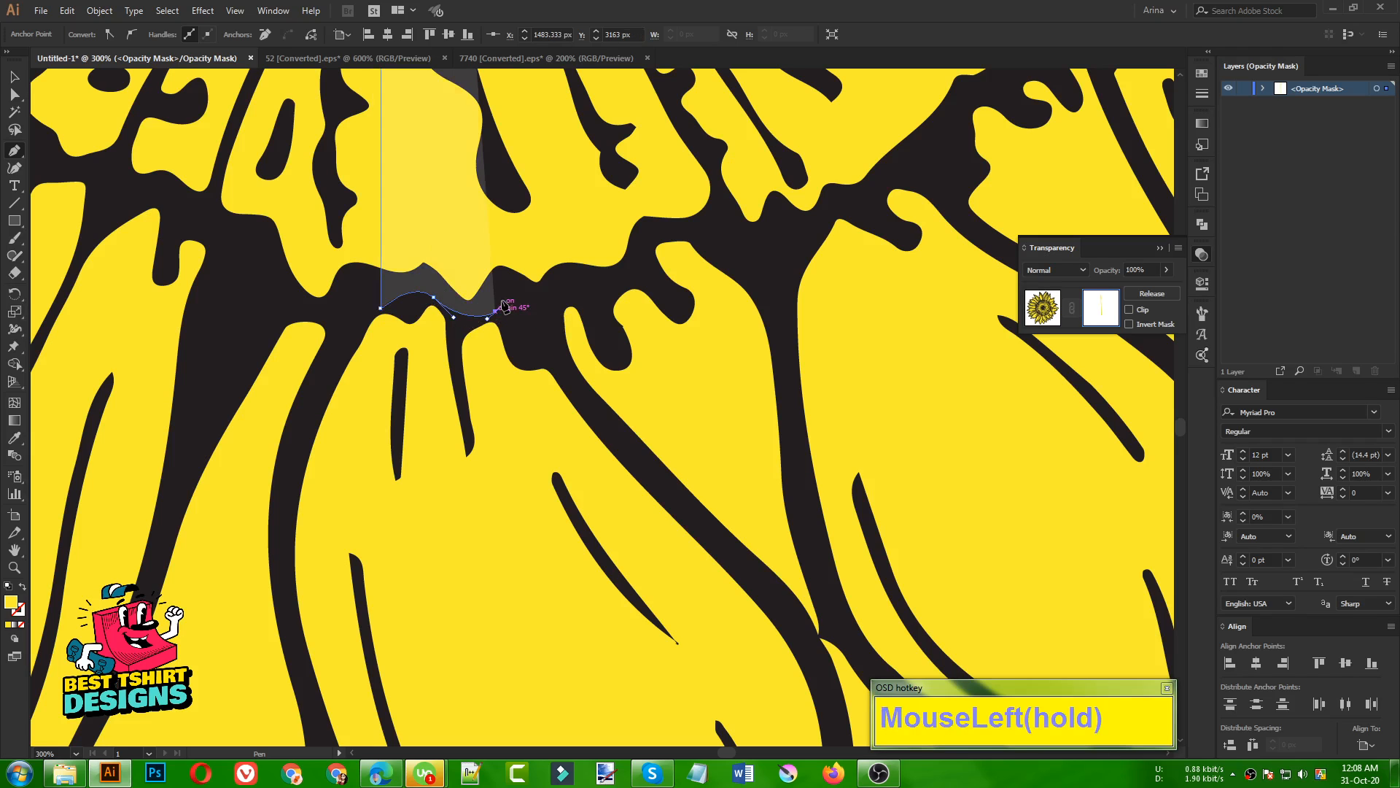
{"action": "left_click", "coordinate": [563, 359]}
Step: Trace the bottom petal's right outline with curved segments down to its outer edge and adjust the last curve's handle
{"action": "scroll", "coordinate": [315, 371], "scroll_direction": "down", "scroll_amount": 3}
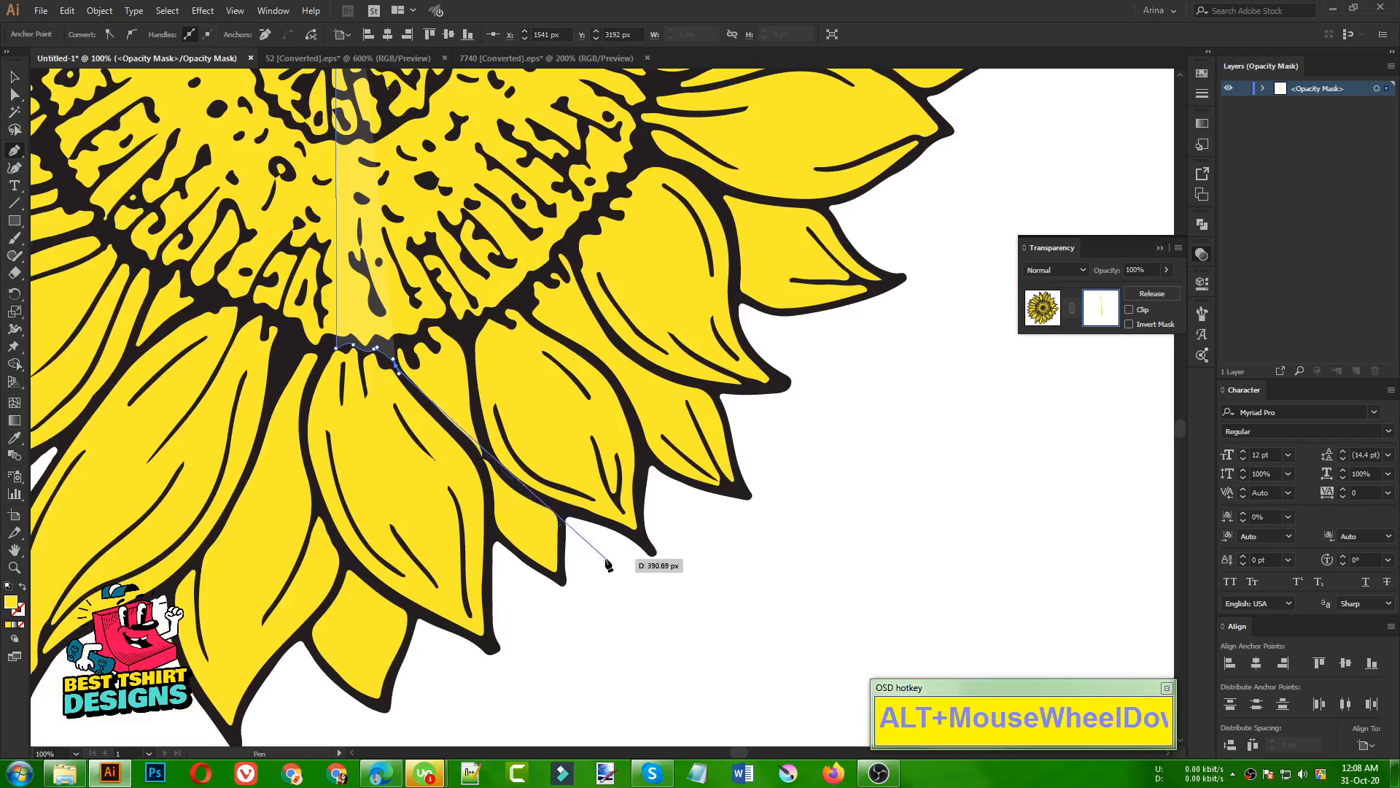
{"action": "scroll", "coordinate": [568, 582], "scroll_direction": "up", "scroll_amount": 2}
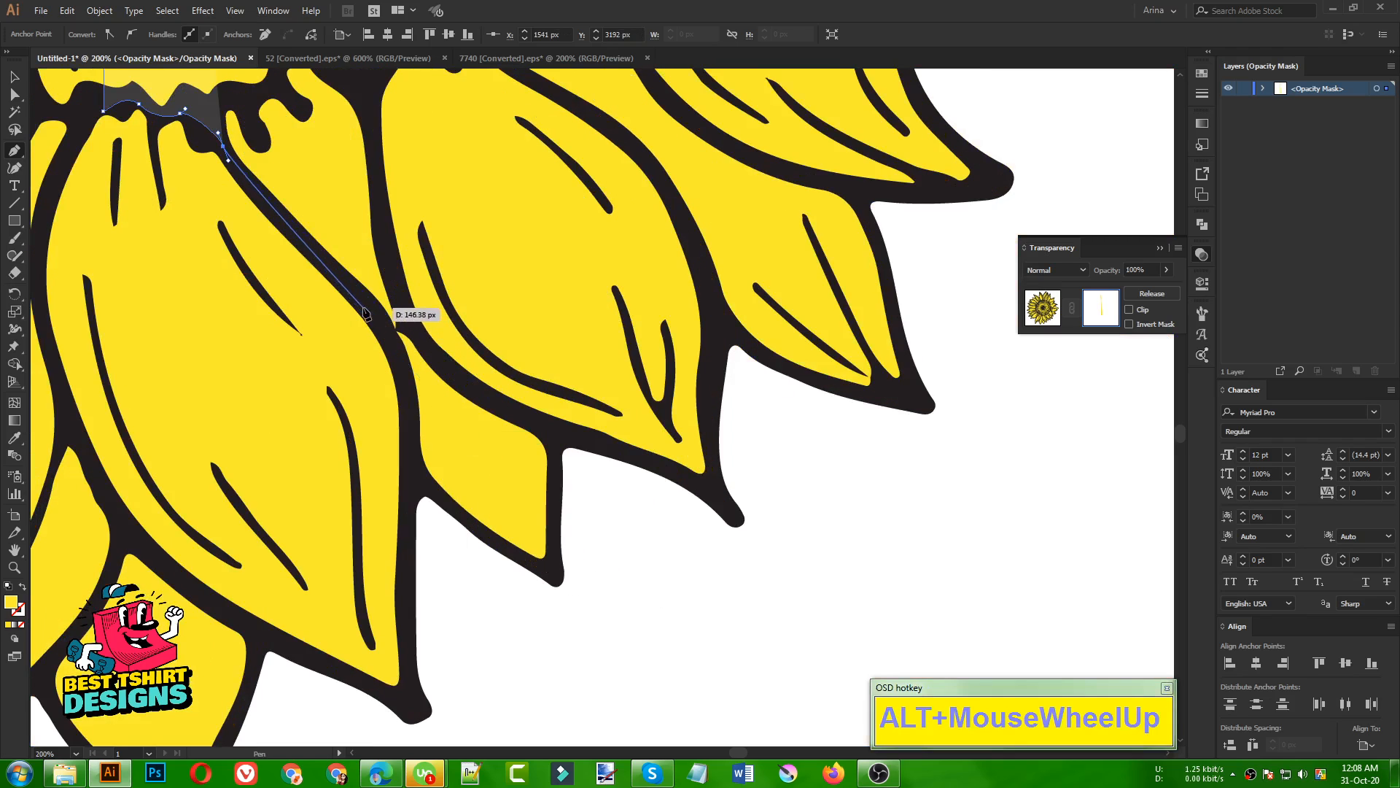
{"action": "left_click_drag", "start_coordinate": [360, 295], "coordinate": [401, 315]}
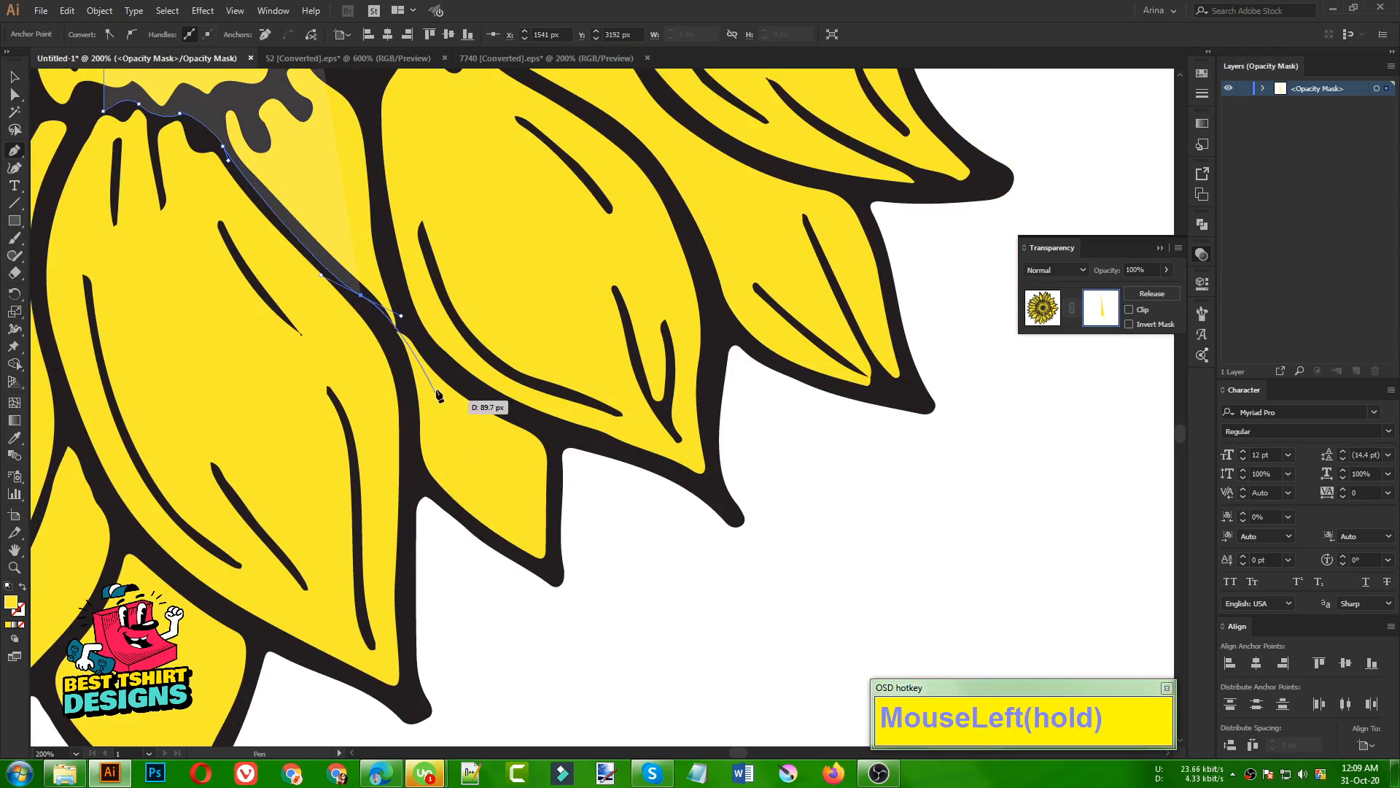
{"action": "left_click_drag", "start_coordinate": [409, 515], "coordinate": [405, 573]}
{"action": "key", "text": "space"}
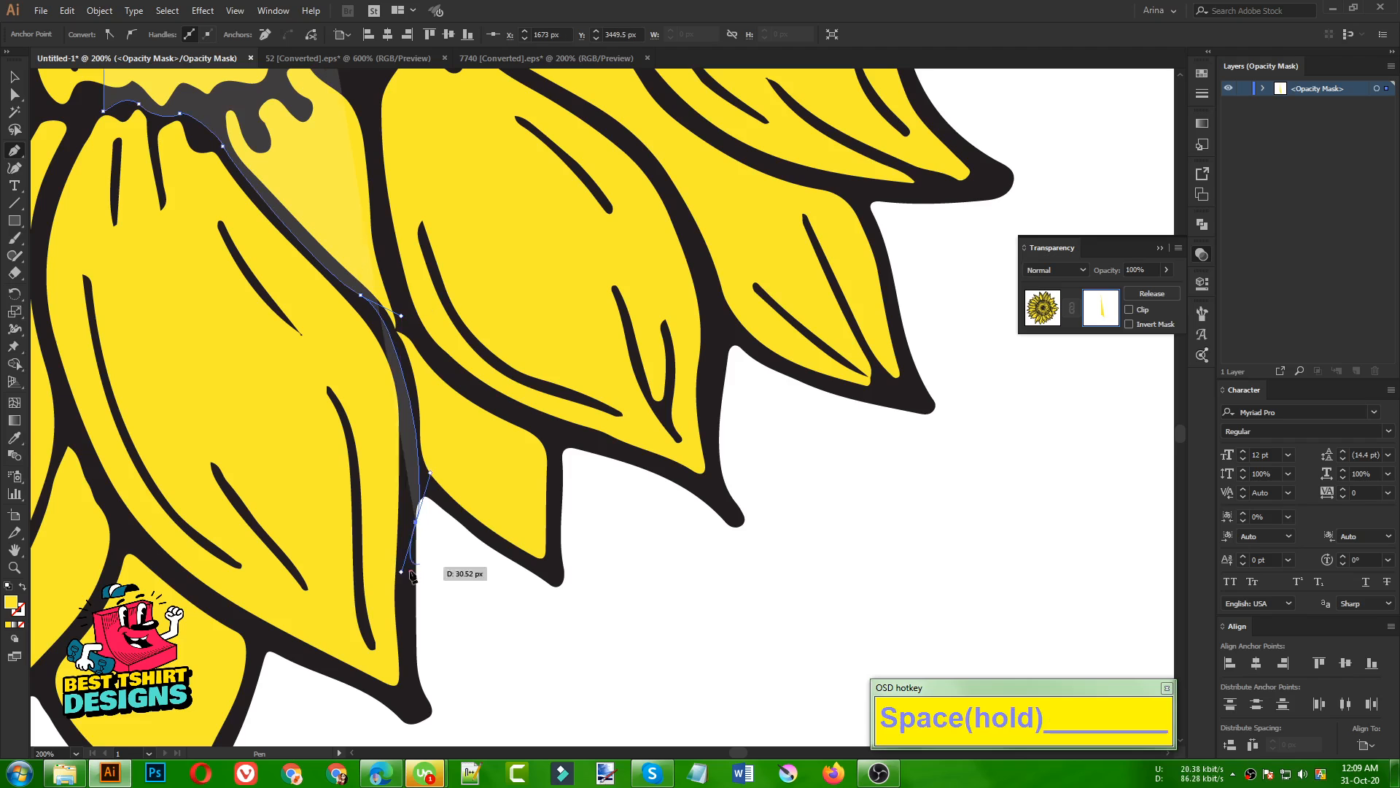
{"action": "left_click", "coordinate": [430, 474], "text": "alt"}
{"action": "left_click_drag", "start_coordinate": [430, 474], "coordinate": [422, 447]}
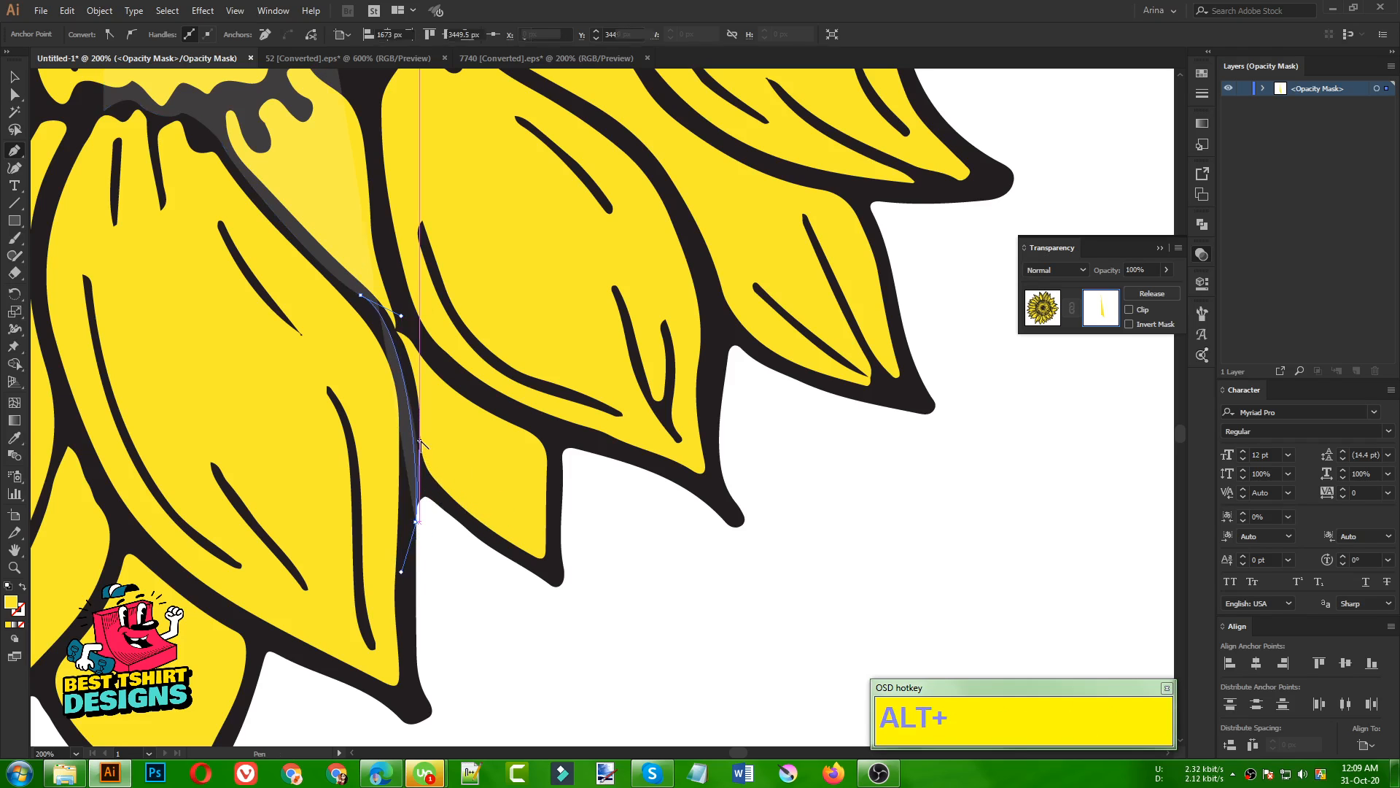
Step: Surround the sunflower's right half with straight segments and close the mask path at its starting anchor between the top petals
{"action": "scroll", "coordinate": [284, 489], "scroll_direction": "down", "scroll_amount": 2, "text": "alt"}
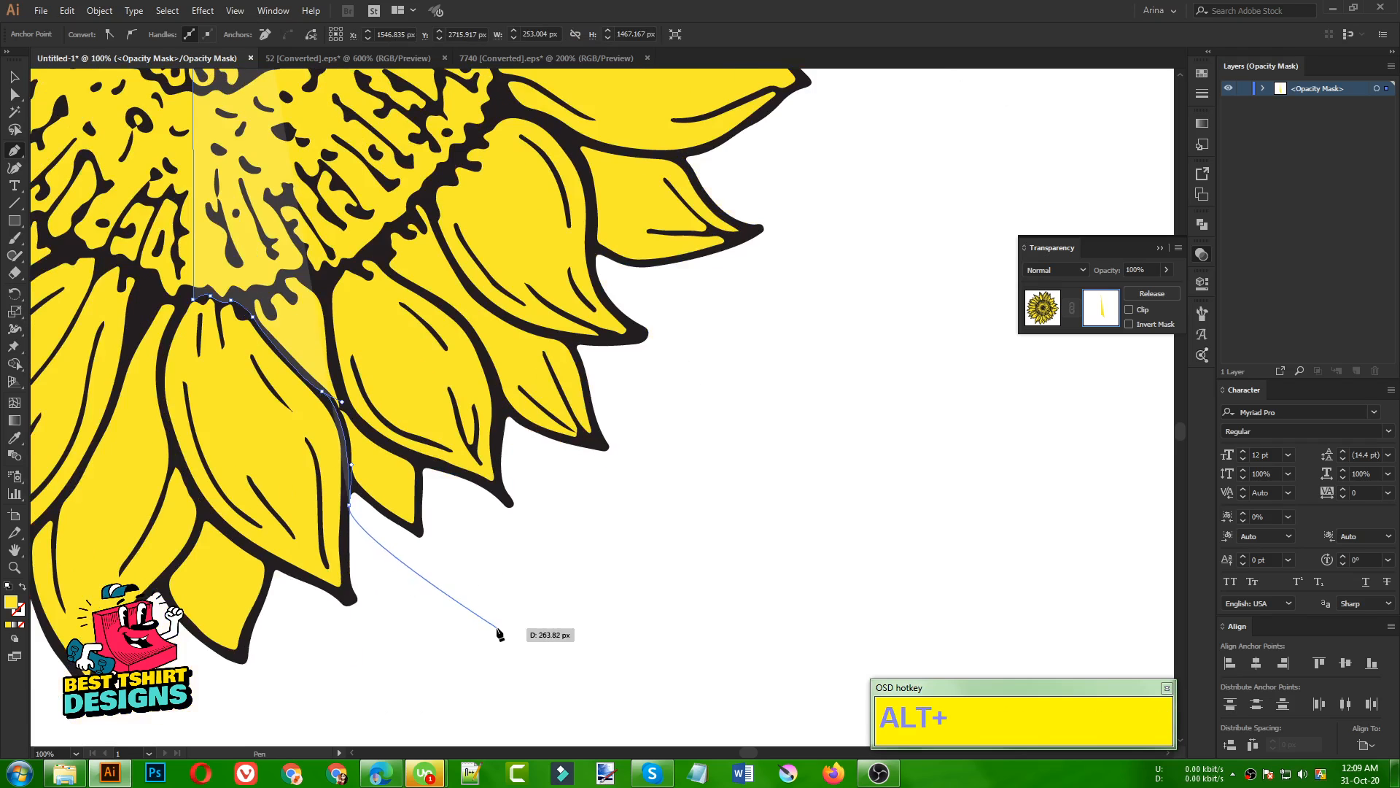
{"action": "scroll", "coordinate": [515, 634], "scroll_direction": "down", "scroll_amount": 2, "text": "alt"}
{"action": "left_click", "coordinate": [652, 616]}
{"action": "left_click", "coordinate": [704, 316]}
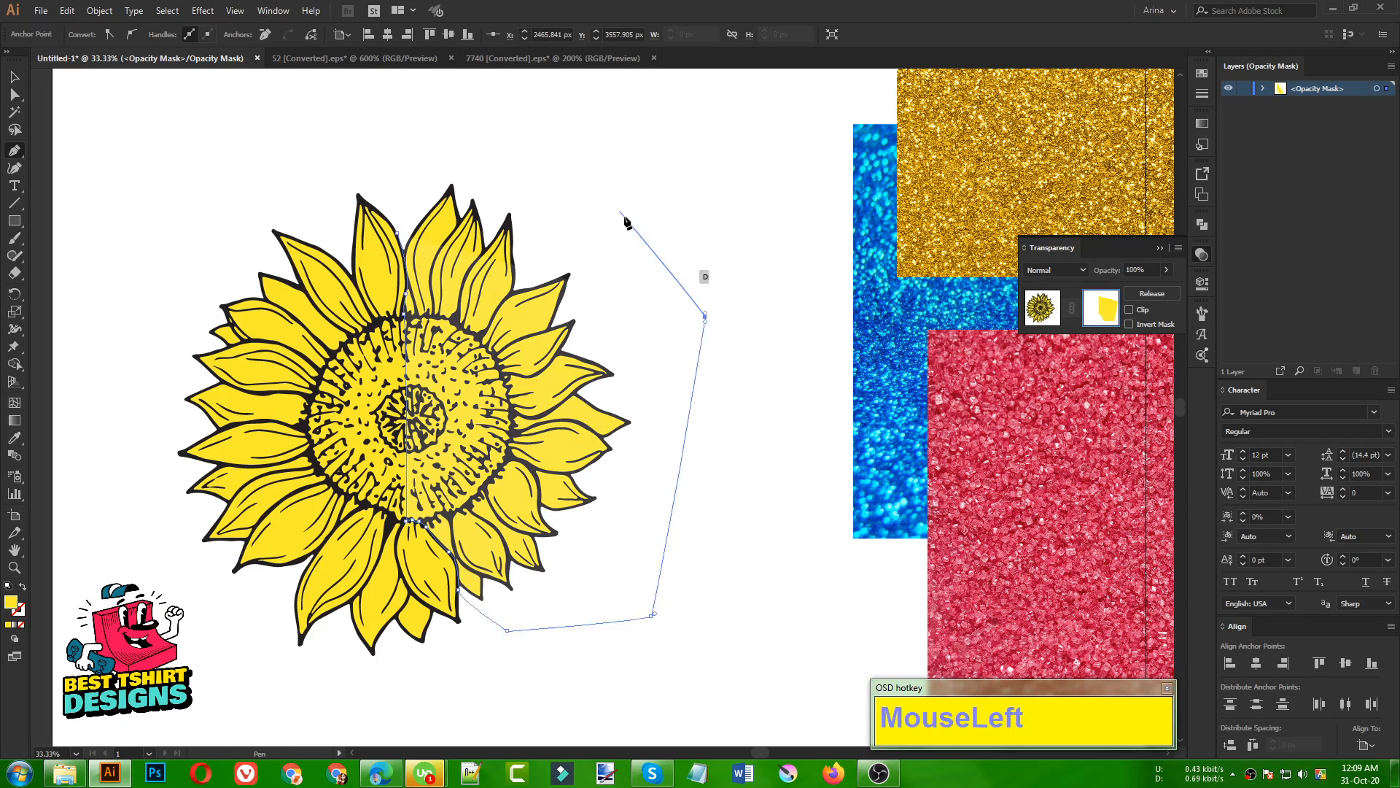
{"action": "left_click", "coordinate": [607, 194]}
{"action": "left_click", "coordinate": [439, 139]}
{"action": "left_click", "coordinate": [401, 237]}
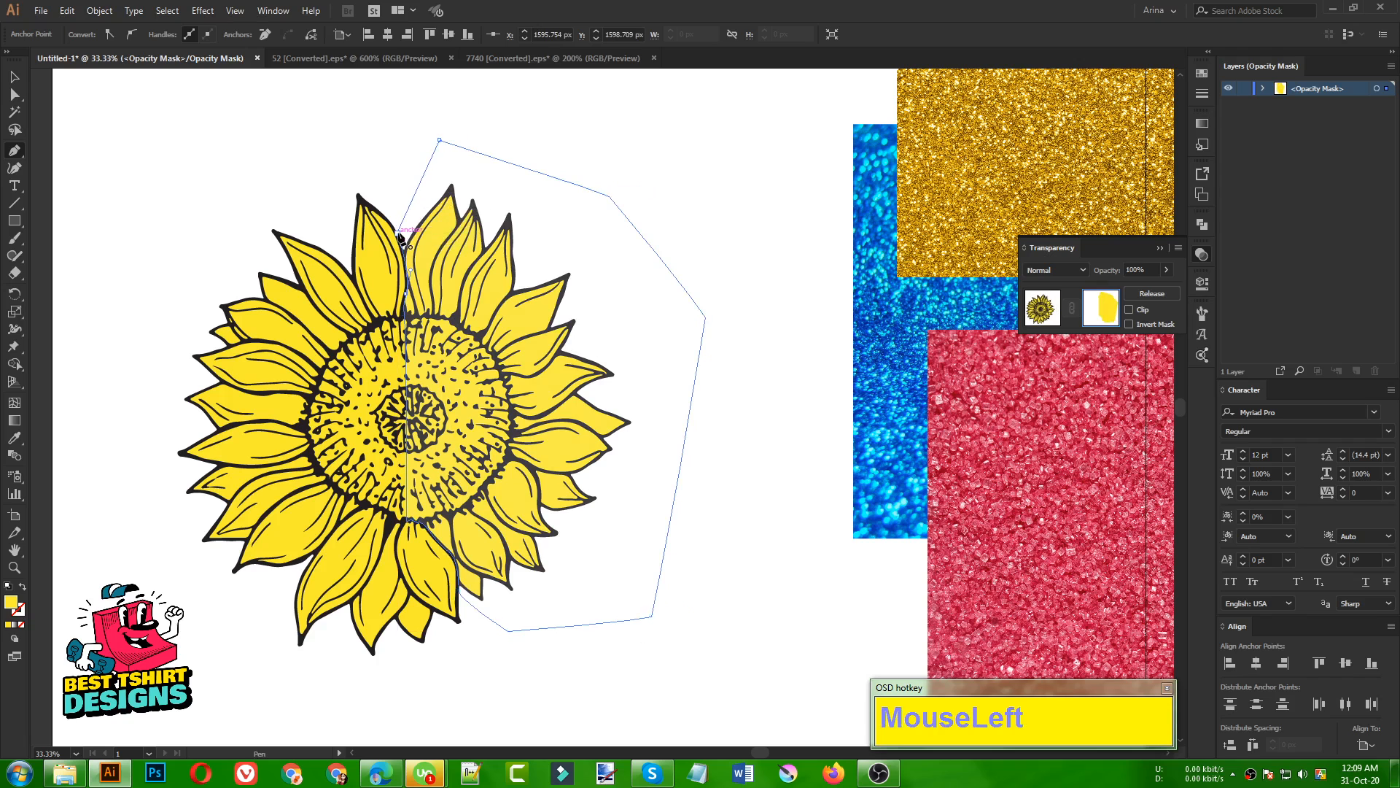
Step: Fill the closed mask shape with black and deselect it
{"action": "key", "text": "v"}
{"action": "left_click", "coordinate": [605, 272]}
{"action": "left_click", "coordinate": [90, 34]}
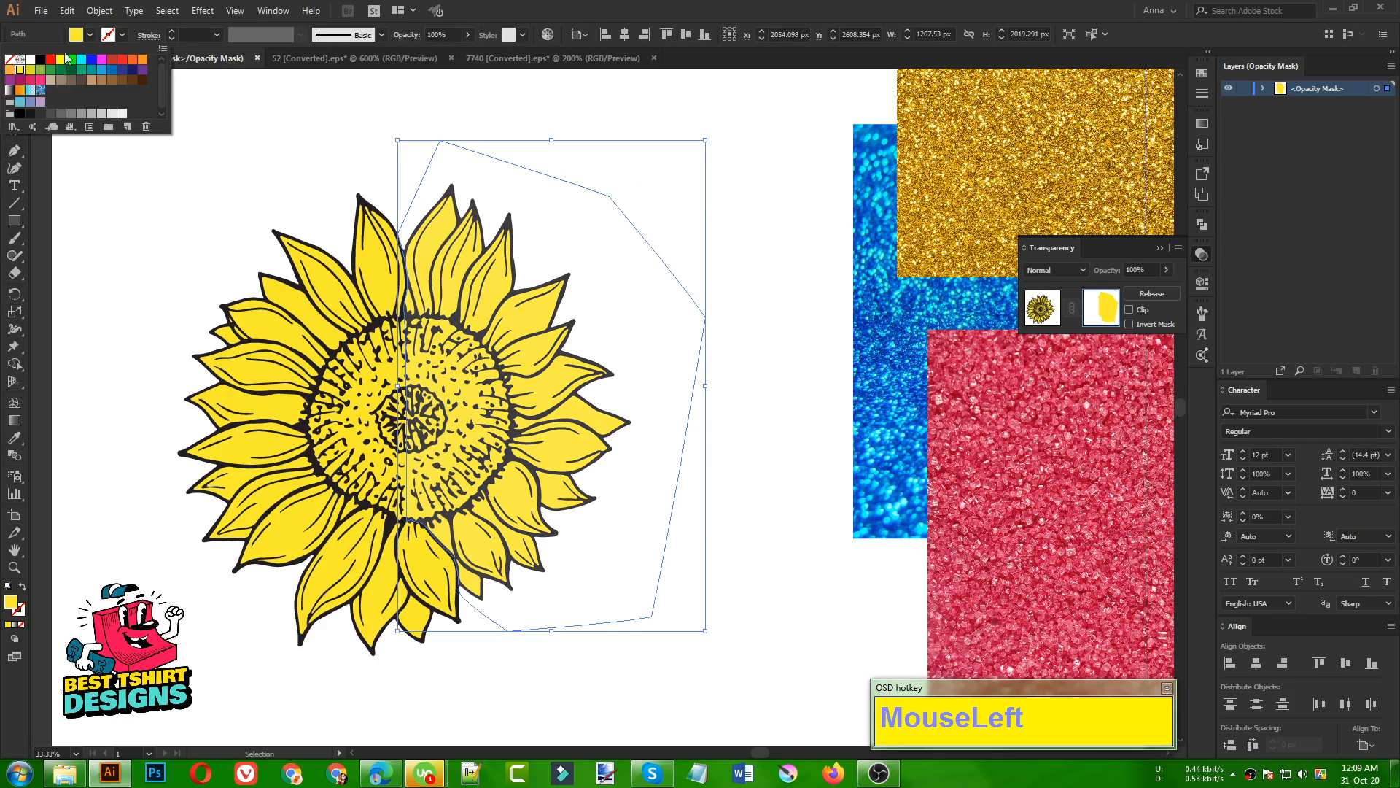
{"action": "left_click", "coordinate": [39, 61]}
{"action": "left_click", "coordinate": [201, 191]}
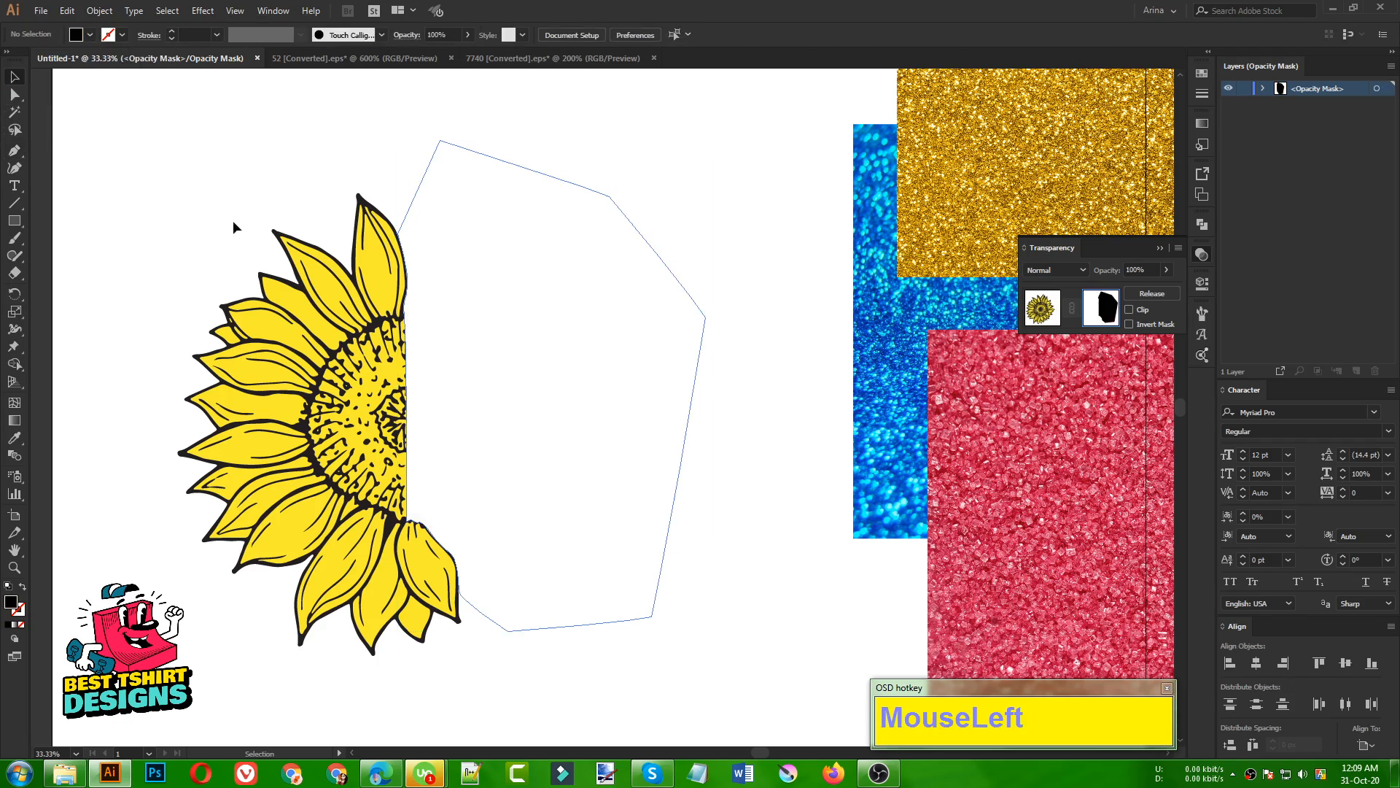
{"action": "scroll", "coordinate": [574, 498], "scroll_direction": "down", "scroll_amount": 1, "text": "alt"}
{"action": "scroll", "coordinate": [461, 576], "scroll_direction": "up", "scroll_amount": 1}
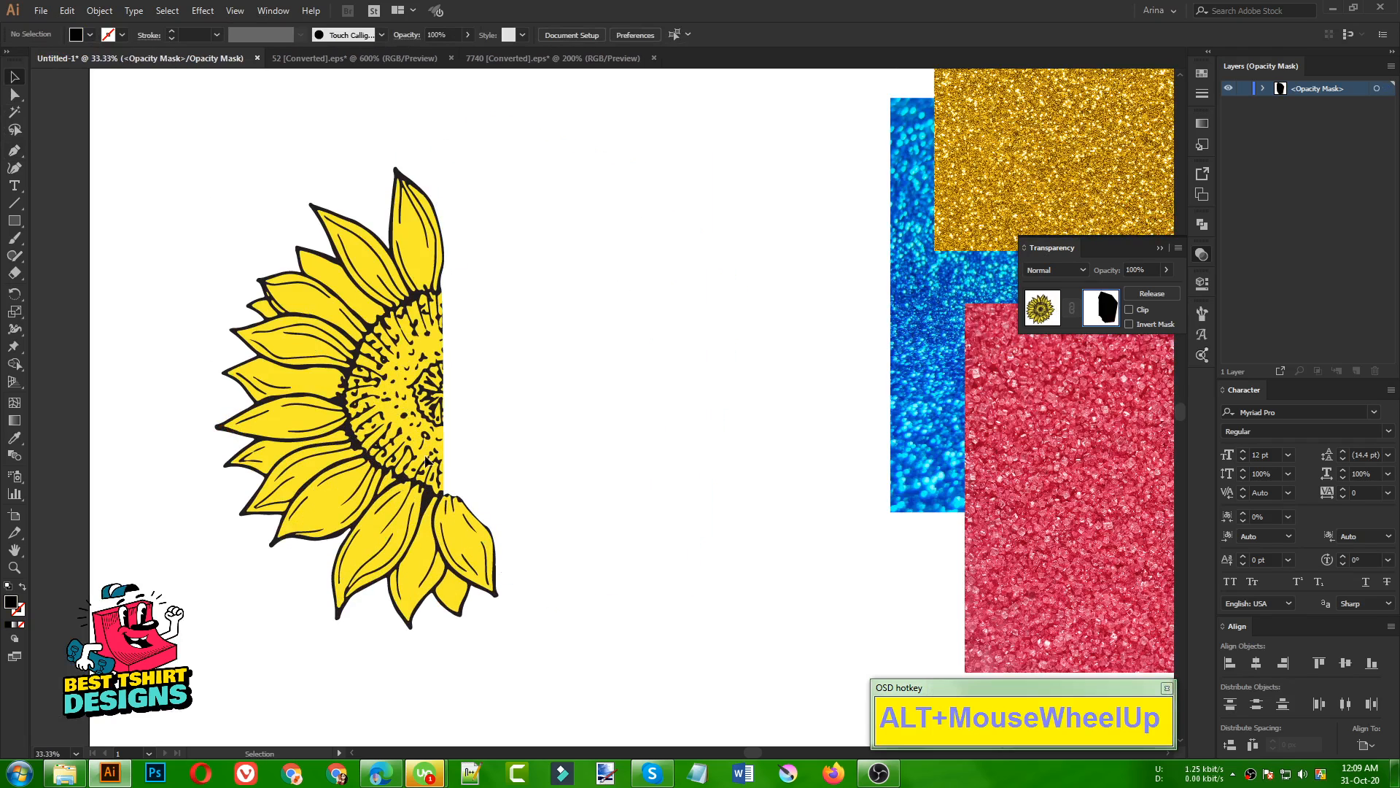
Step: Replace the traced mask shape with a black rectangle about 918 by 2220 px covering the sunflower's right half from the center line
{"action": "left_click", "coordinate": [547, 335]}
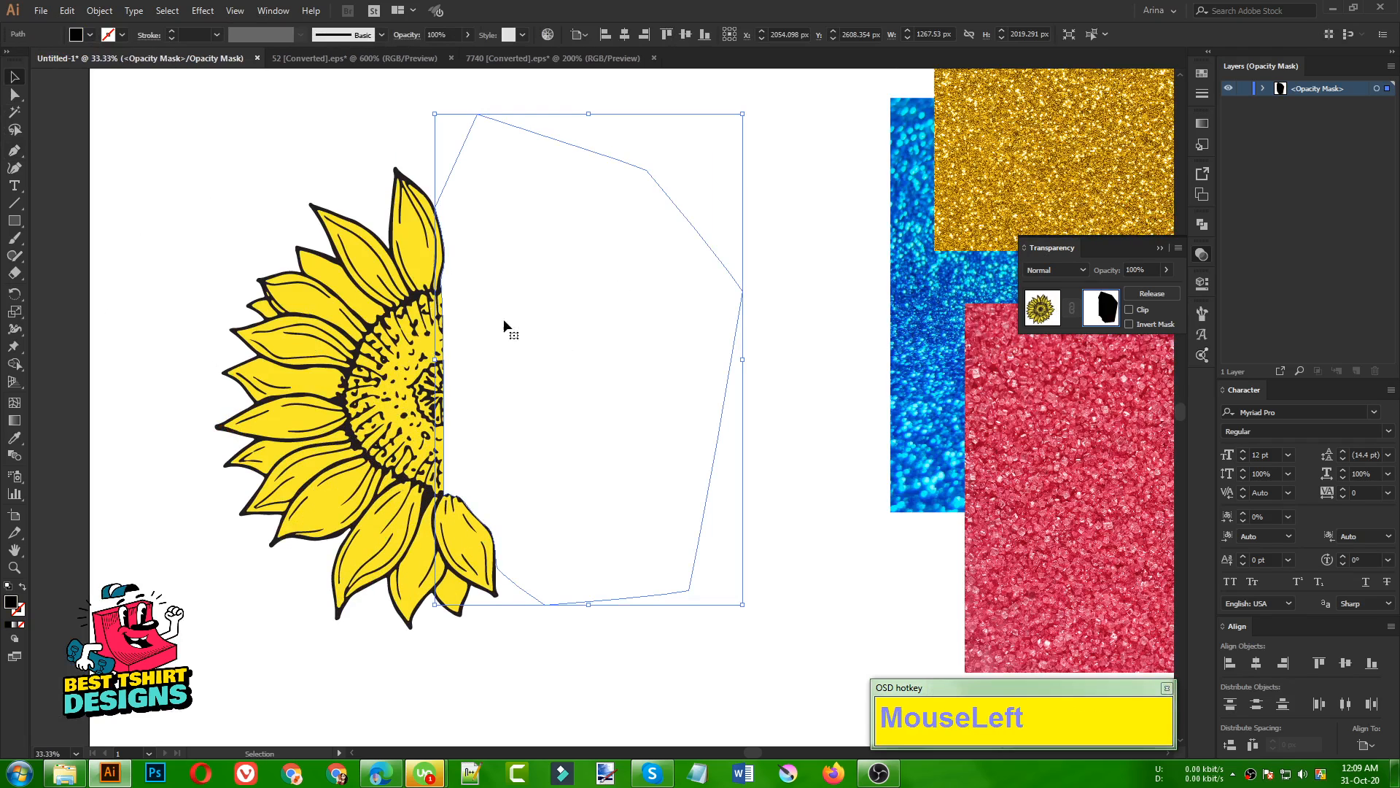
{"action": "key", "text": "Delete"}
{"action": "left_click", "coordinate": [16, 222]}
{"action": "left_click_drag", "start_coordinate": [666, 113], "coordinate": [443, 653]}
{"action": "key", "text": "v"}
{"action": "left_click", "coordinate": [720, 506]}
{"action": "scroll", "coordinate": [684, 498], "scroll_direction": "down", "scroll_amount": 1}
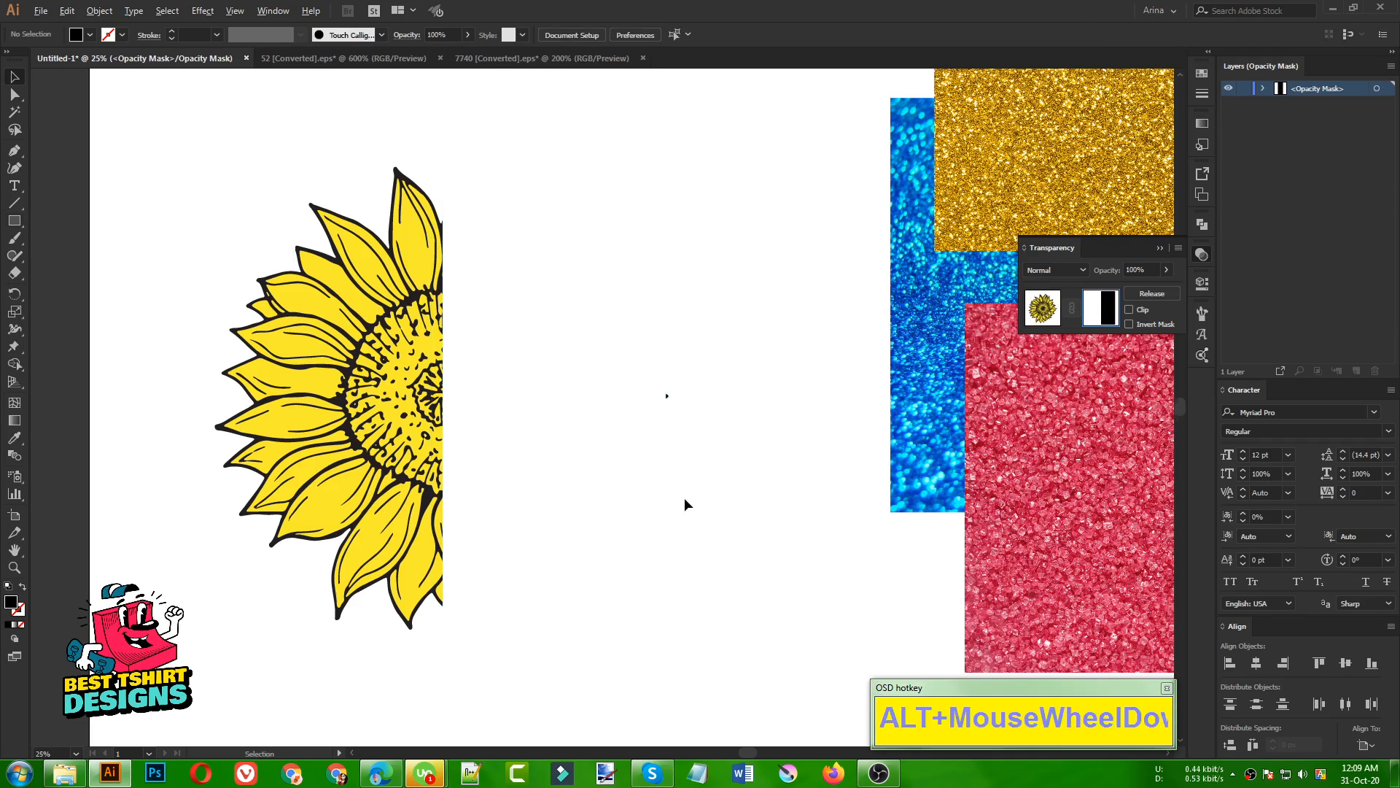
Step: Nudge the mask rectangle slightly left over the sunflower's cut edge and deselect it
{"action": "left_click", "coordinate": [244, 351]}
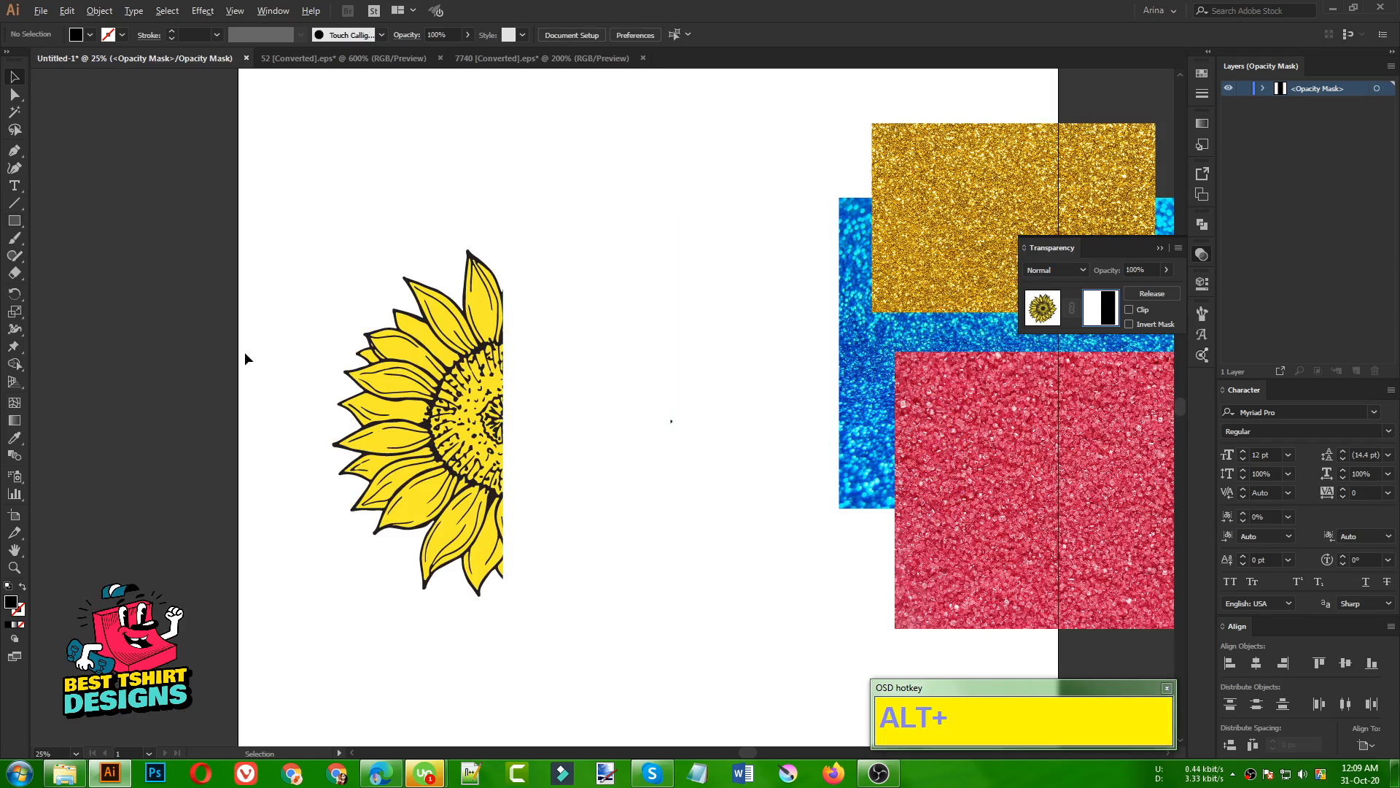
{"action": "left_click", "coordinate": [572, 447]}
{"action": "left_click", "coordinate": [572, 447]}
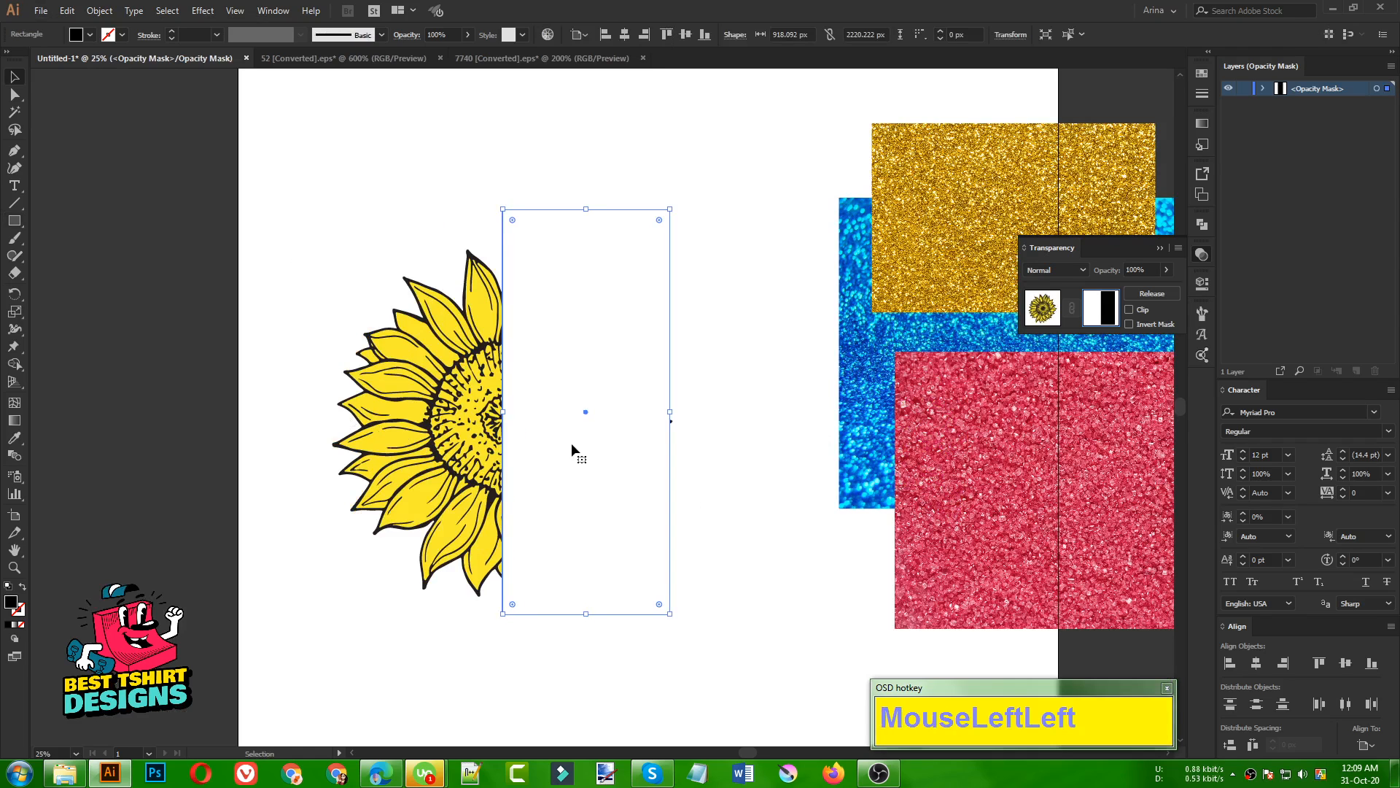
{"action": "left_click", "coordinate": [572, 446]}
{"action": "key", "text": "Left"}
{"action": "key", "text": "Right"}
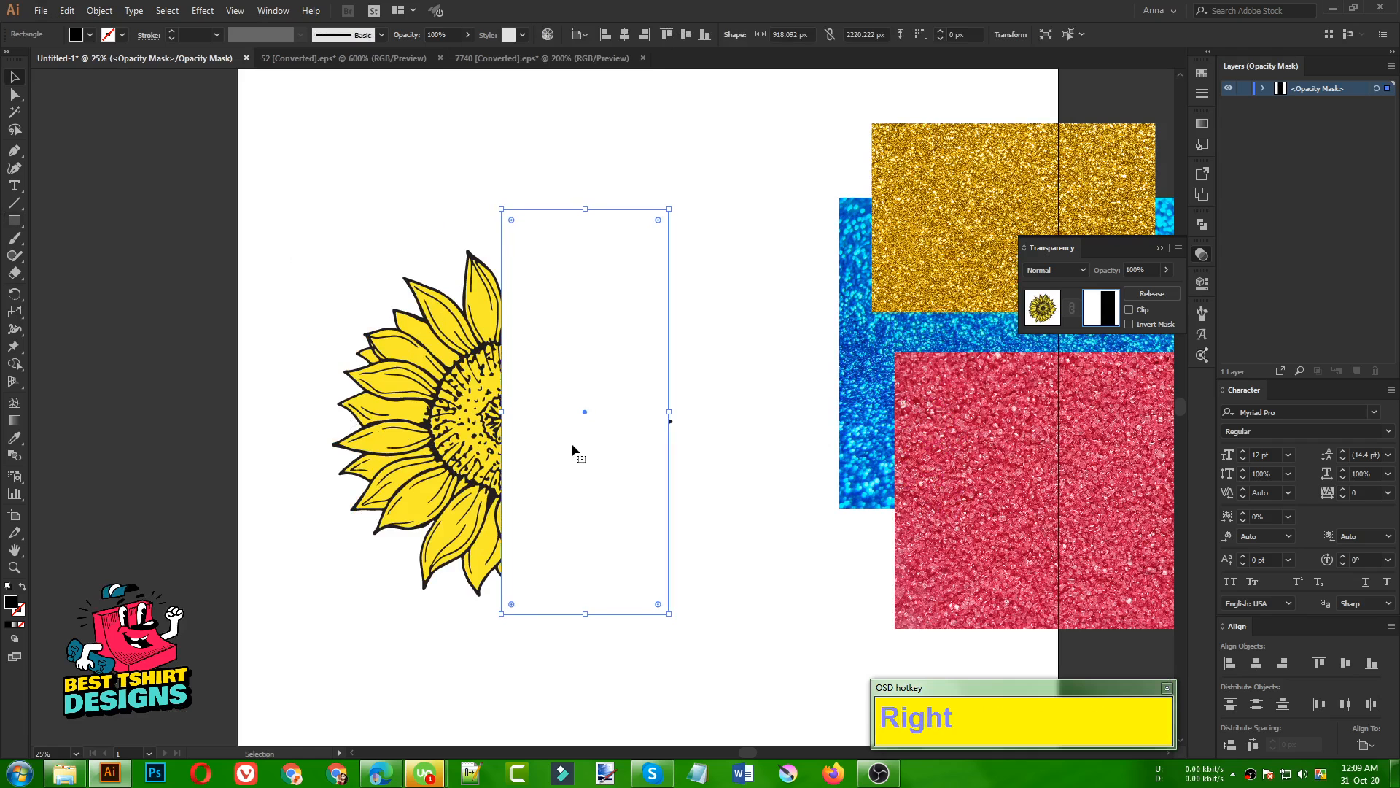
{"action": "left_click", "coordinate": [755, 492]}
{"action": "scroll", "coordinate": [297, 388], "scroll_direction": "down", "scroll_amount": 1}
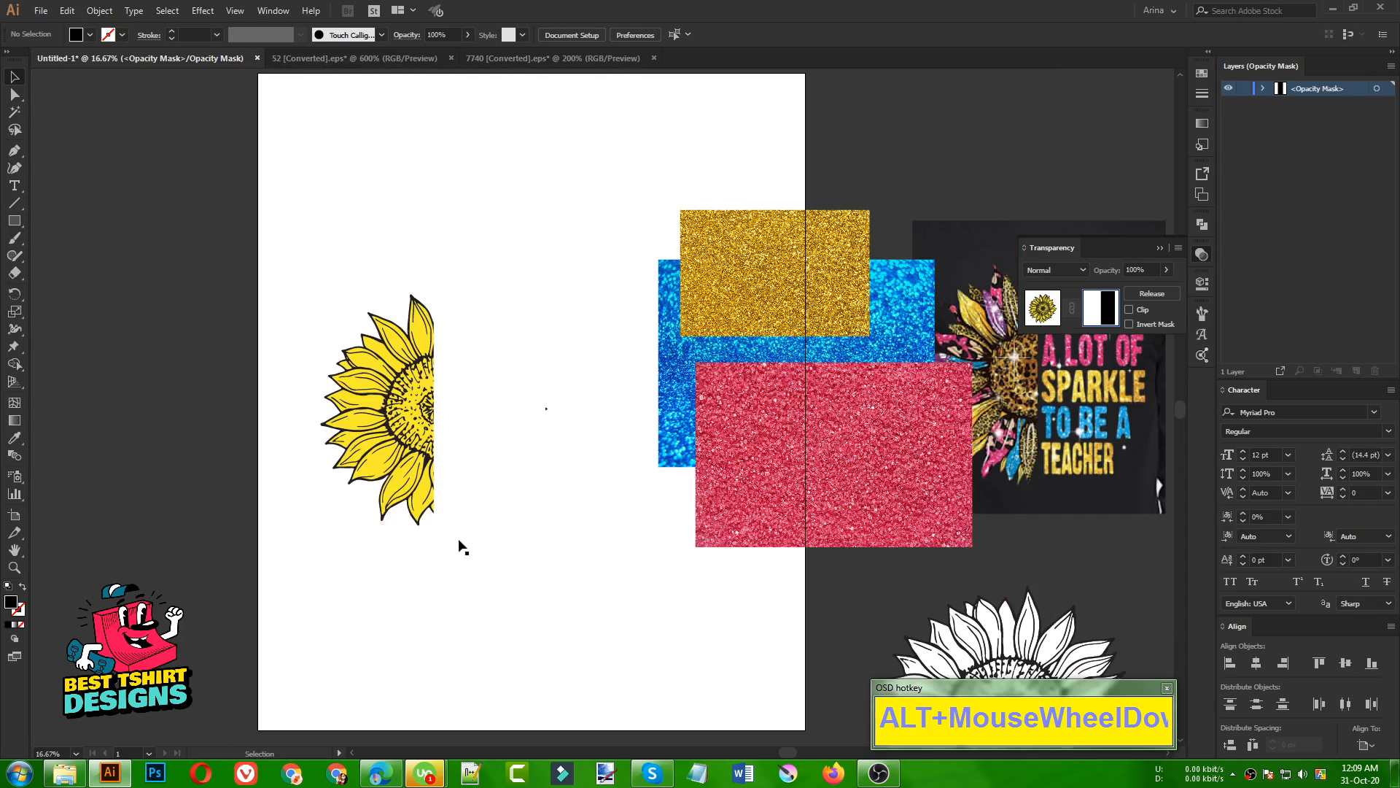
Step: Leave opacity mask editing, return to the artwork and check the masked half sunflower's cut edge
{"action": "left_click", "coordinate": [1041, 307]}
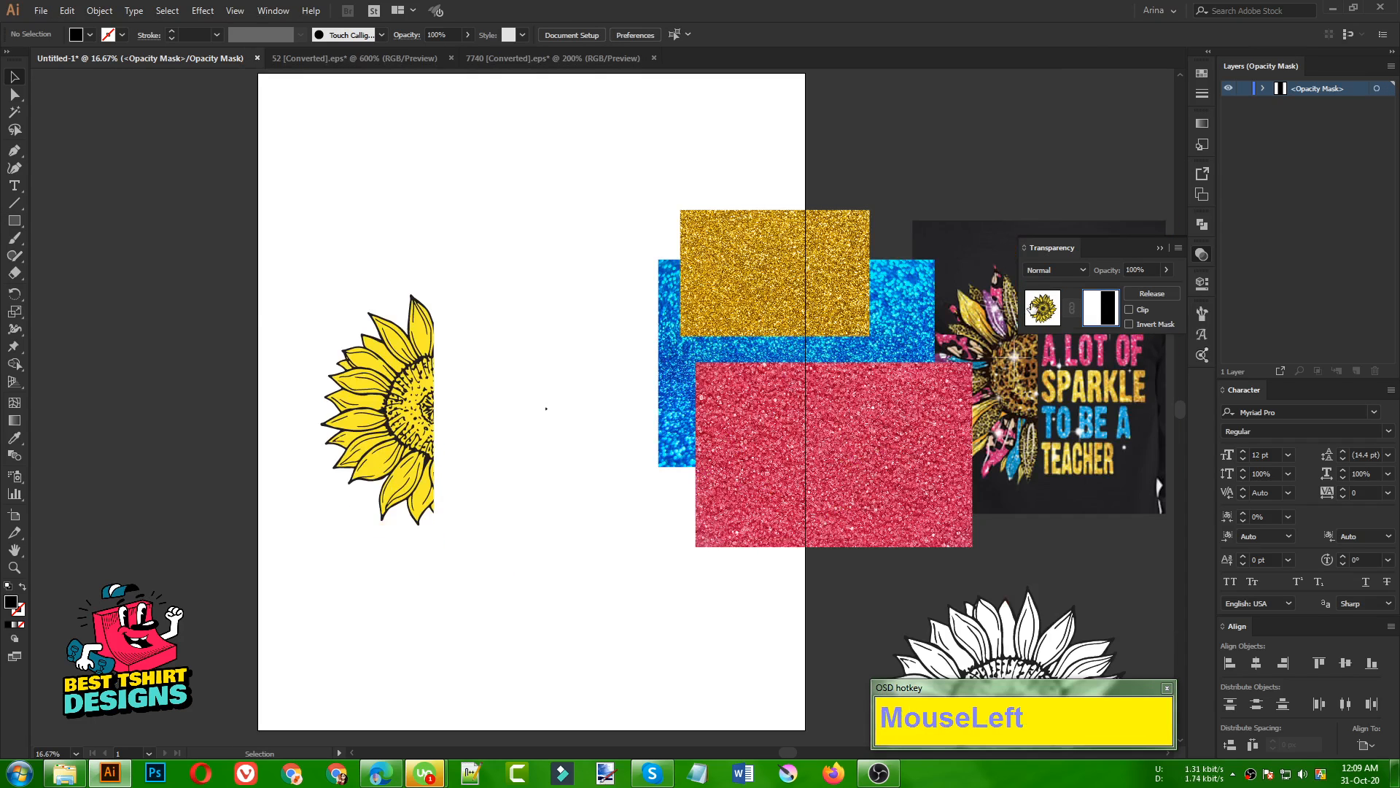
{"action": "left_click", "coordinate": [526, 618]}
{"action": "left_click", "coordinate": [514, 593]}
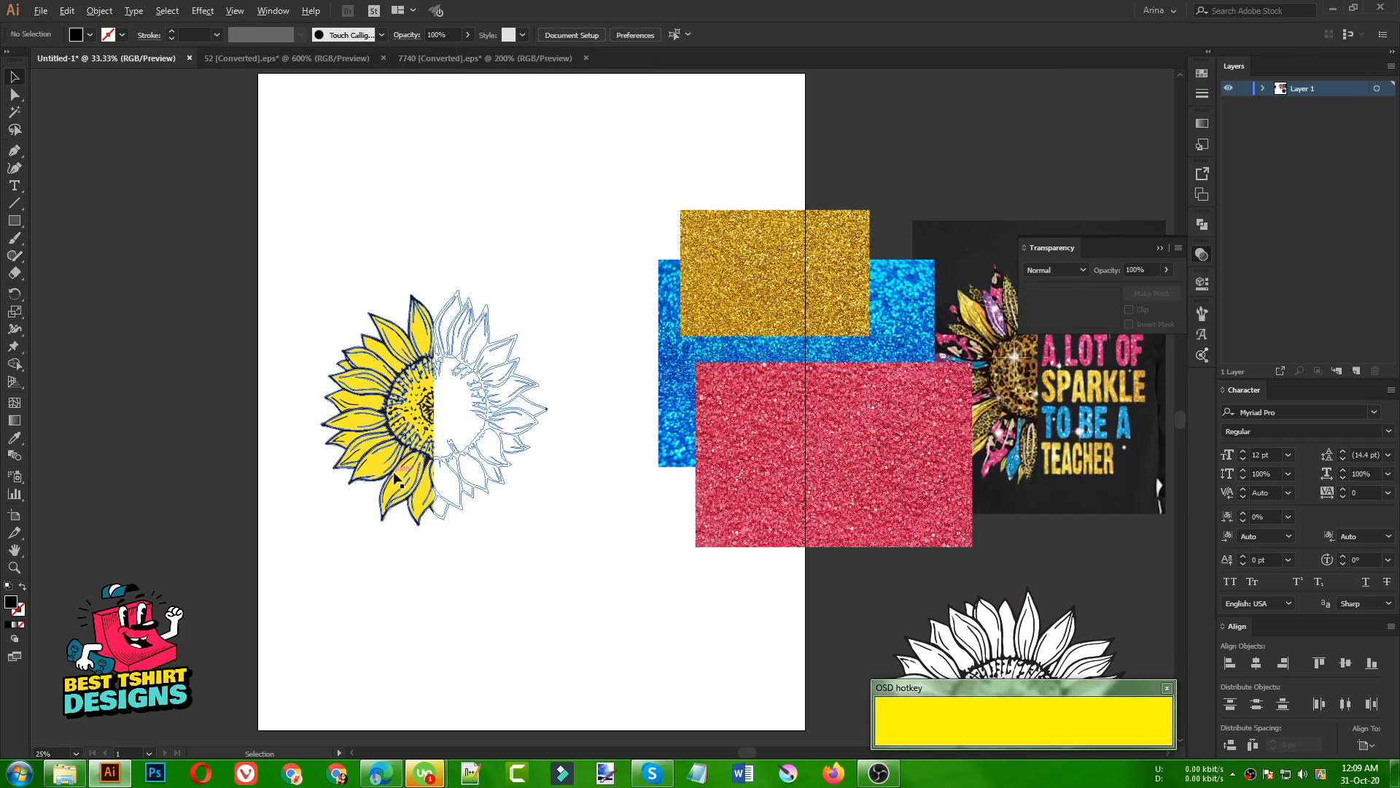
{"action": "scroll", "coordinate": [393, 472], "scroll_direction": "up", "scroll_amount": 2}
{"action": "left_click", "coordinate": [610, 626]}
{"action": "scroll", "coordinate": [456, 321], "scroll_direction": "up", "scroll_amount": 2}
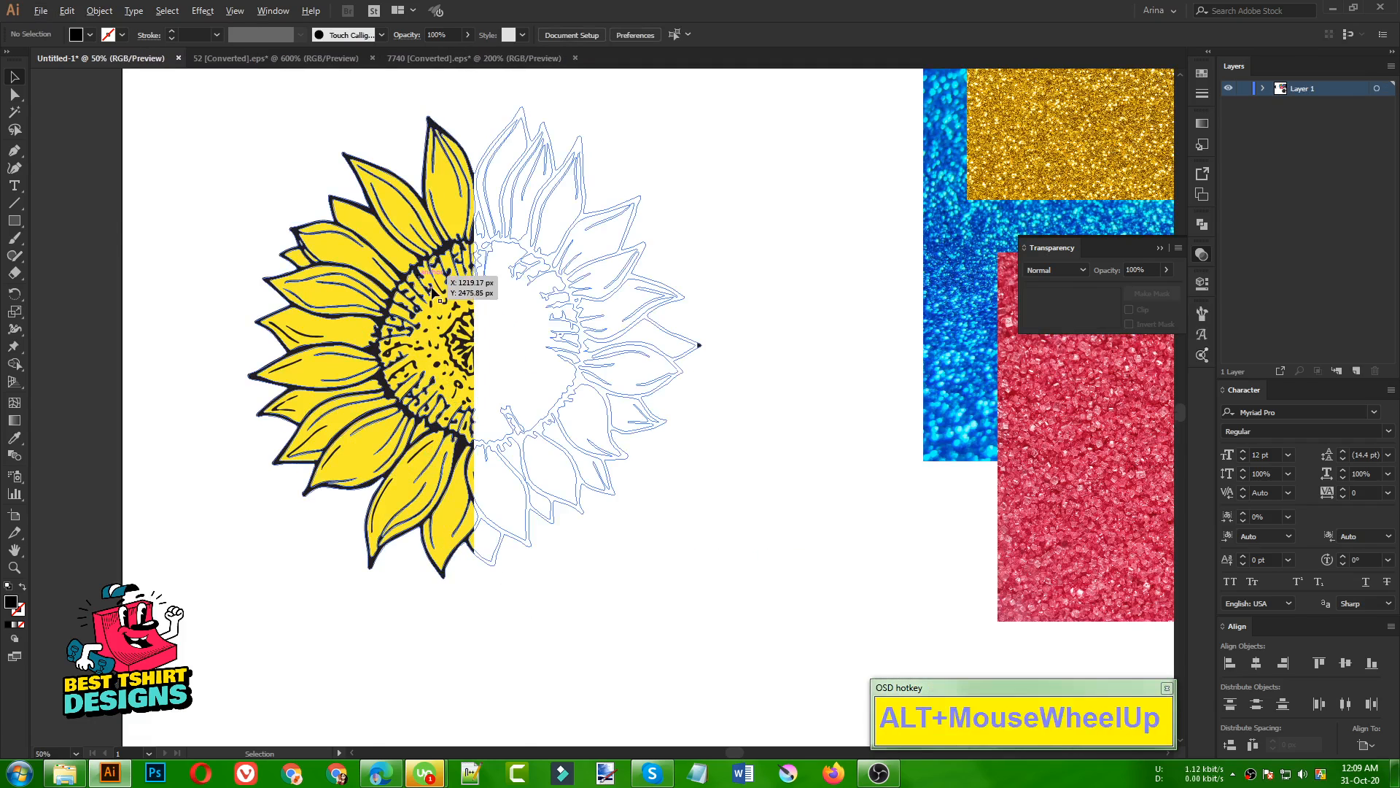
{"action": "left_click", "coordinate": [456, 321]}
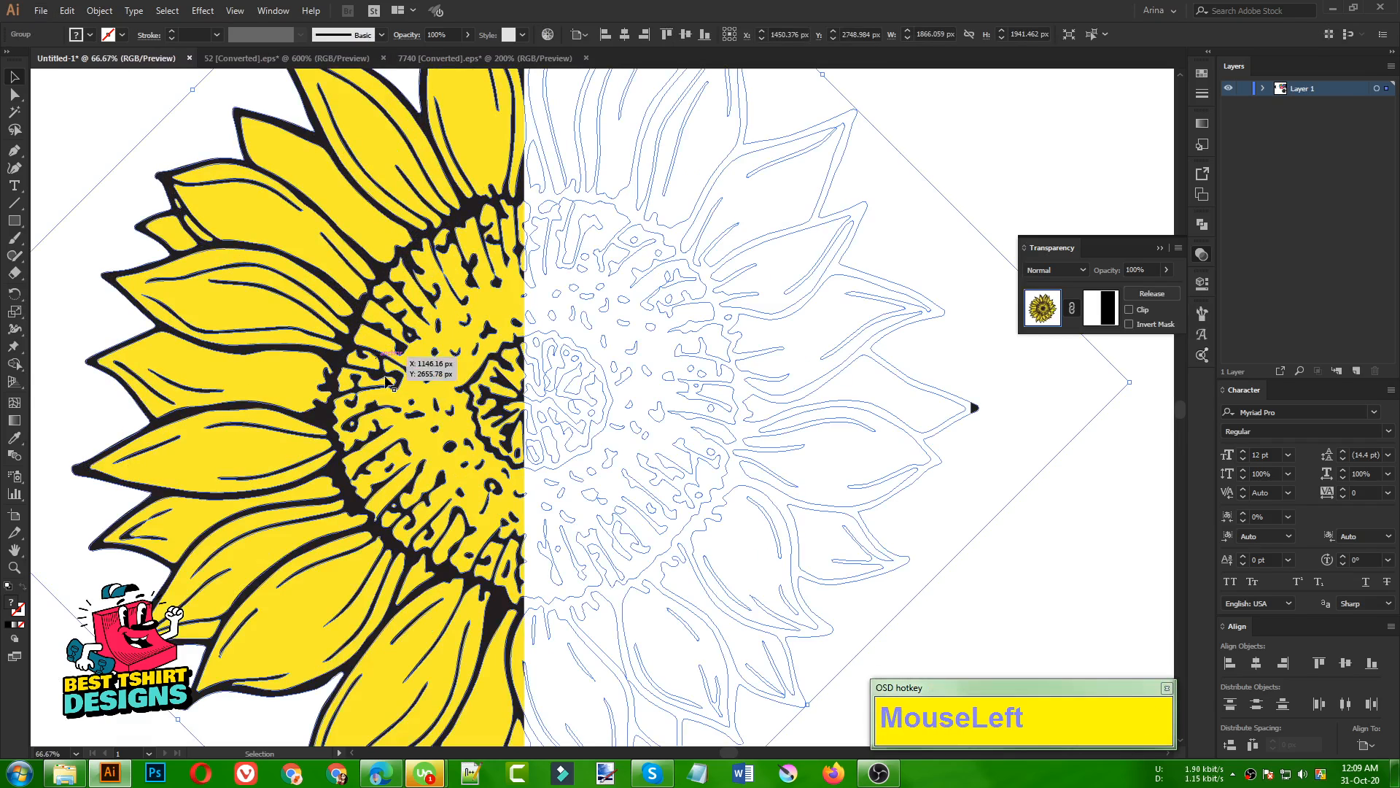
{"action": "scroll", "coordinate": [487, 247], "scroll_direction": "down", "scroll_amount": 3}
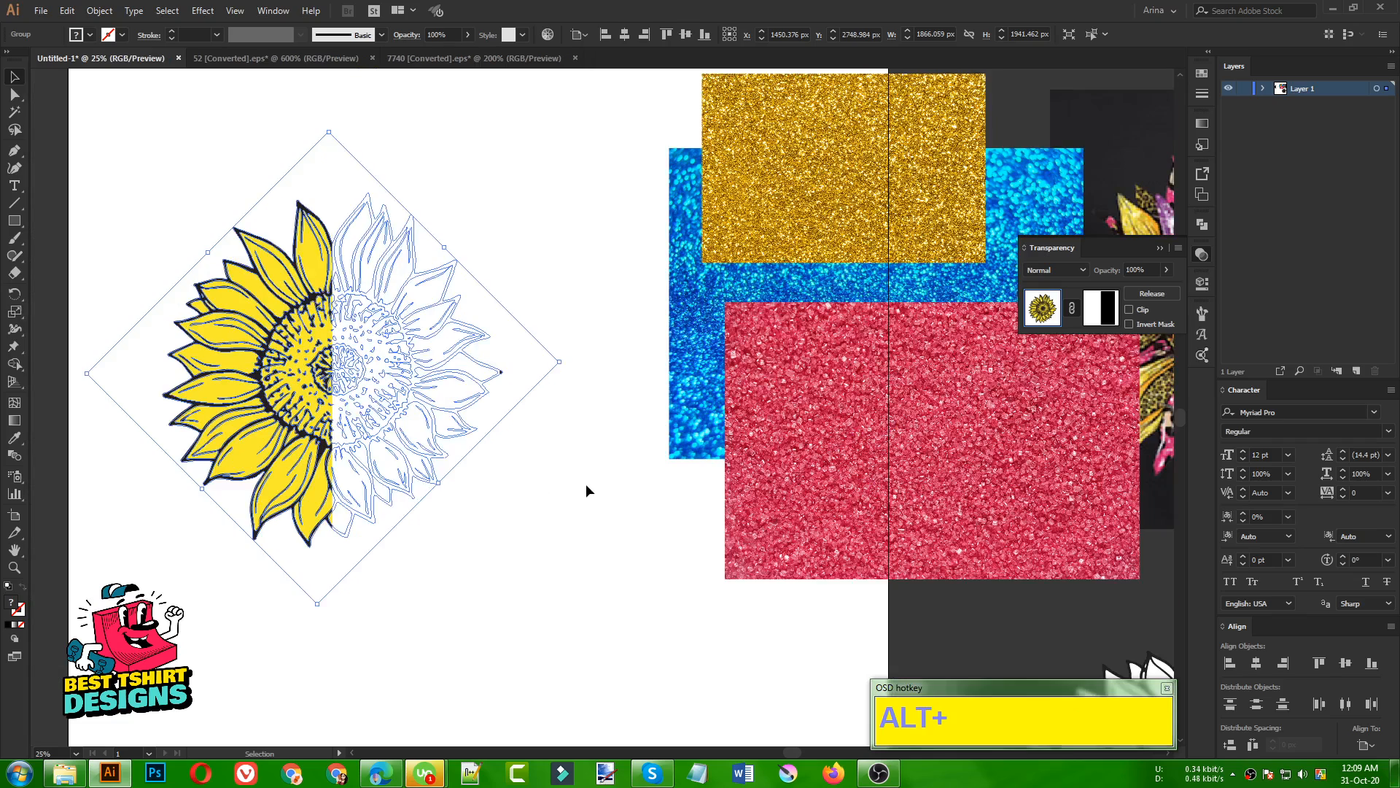
{"action": "left_click", "coordinate": [589, 484]}
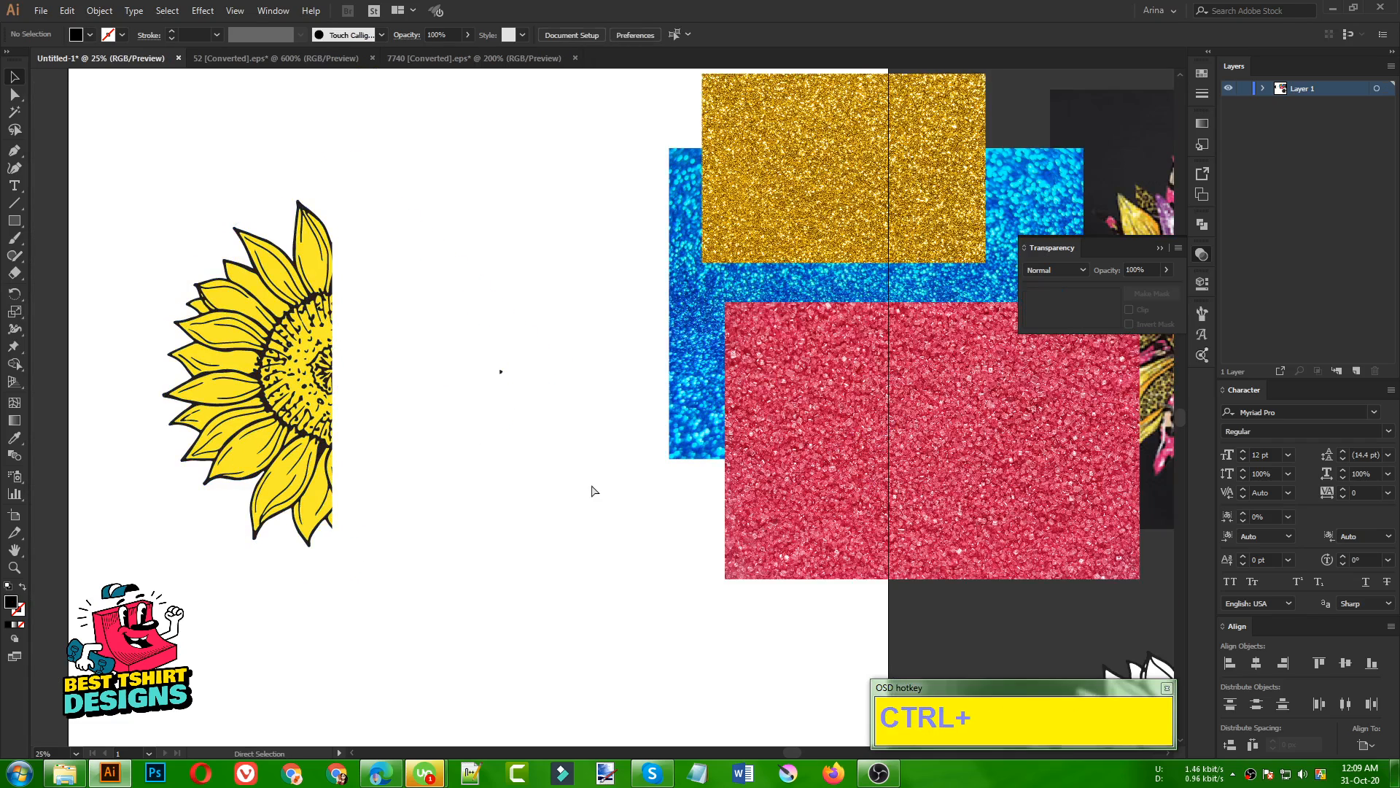
Step: Open the leopard-print Illustrator files 20 and 50 from the 21 Sunflower folder
{"action": "key", "text": "ctrl+shift+o"}
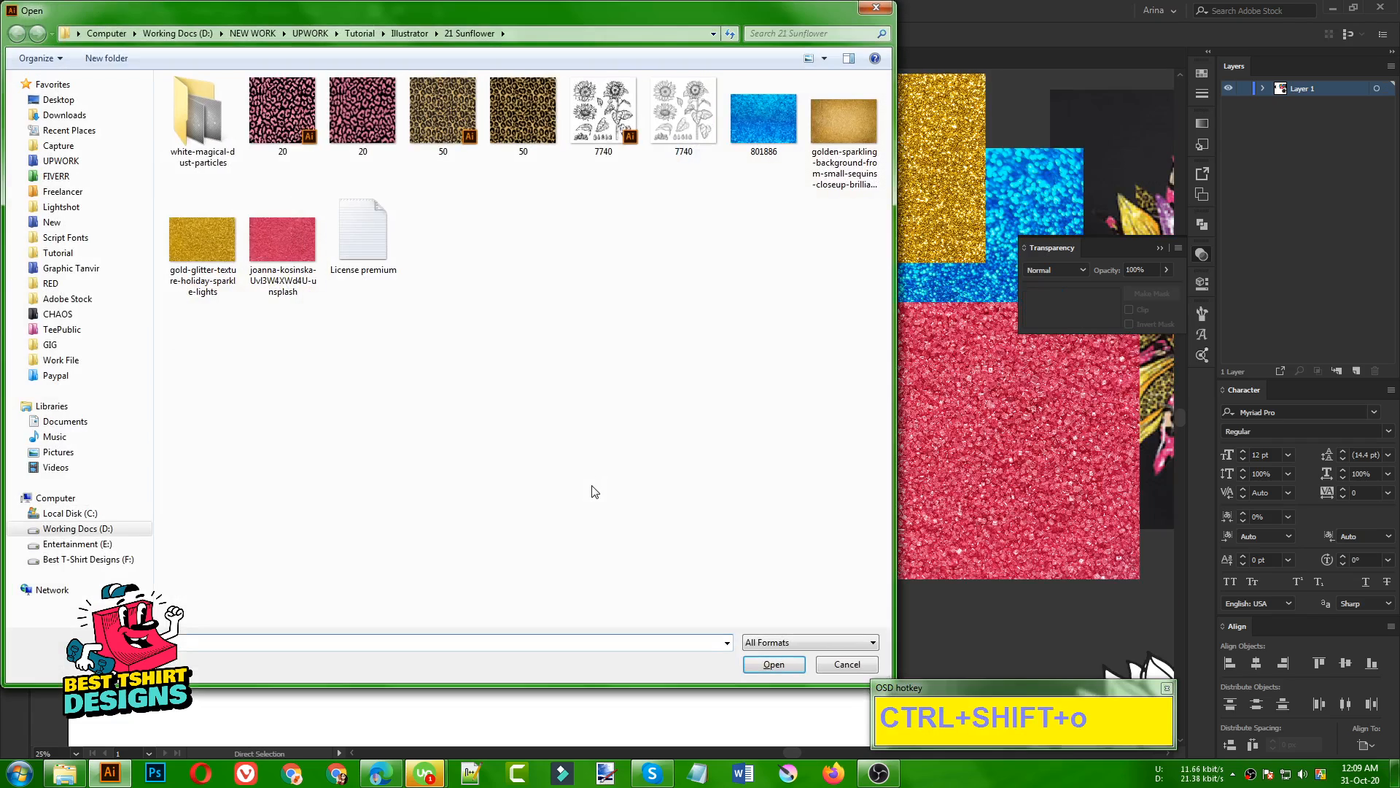
{"action": "left_click", "coordinate": [434, 137]}
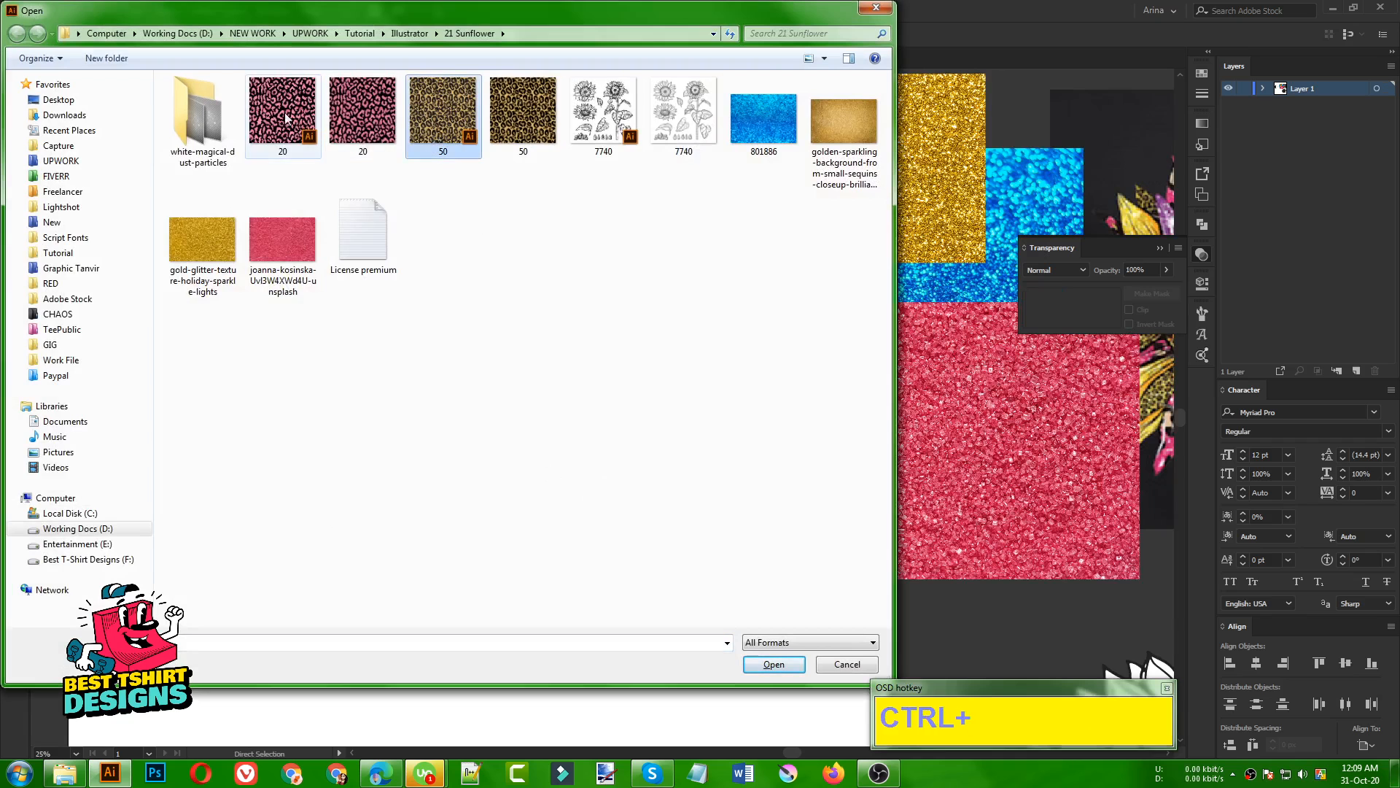
{"action": "left_click", "coordinate": [282, 116], "text": "ctrl"}
{"action": "left_click", "coordinate": [760, 665]}
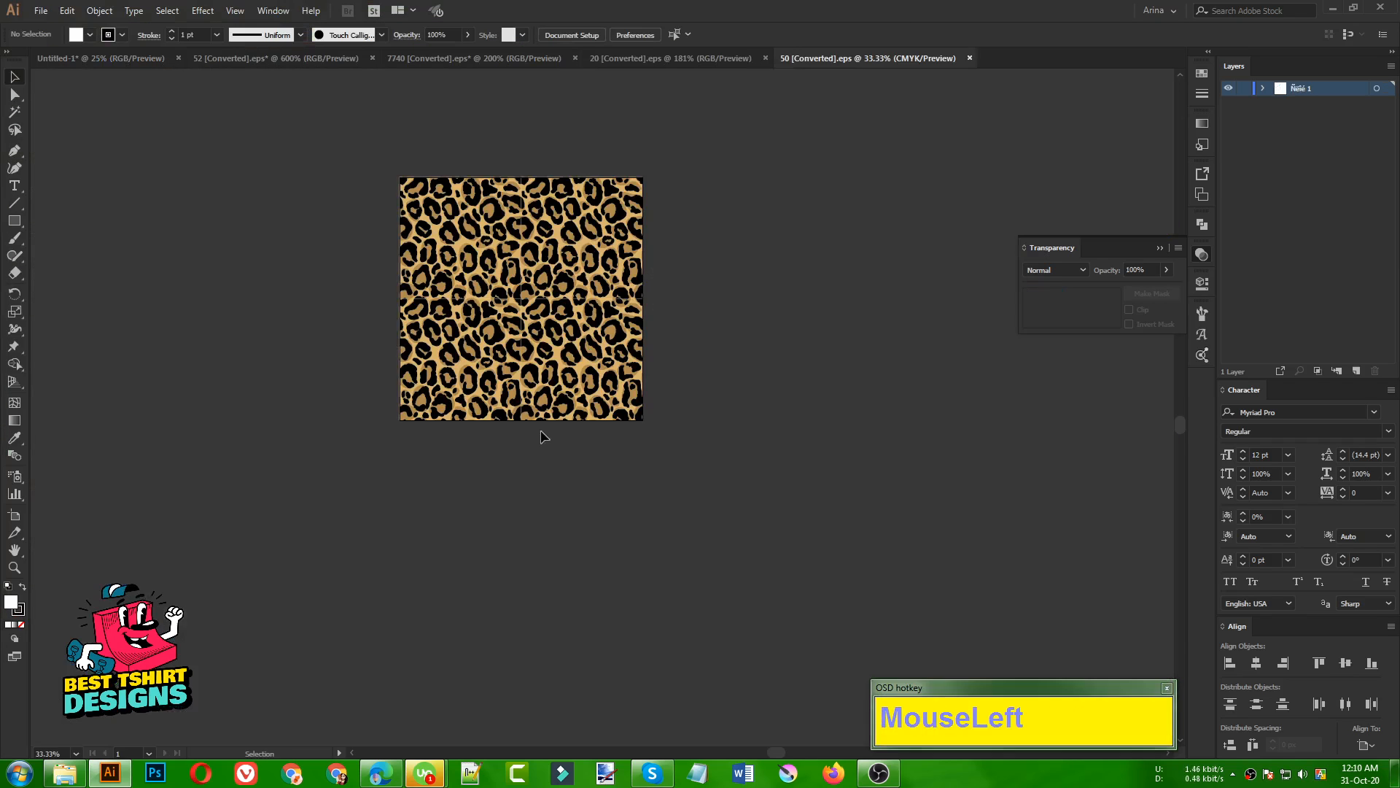
Step: Display the swatches of the brown leopard document and copy the pattern's lower right tile group
{"action": "left_click", "coordinate": [551, 332]}
{"action": "left_click_drag", "start_coordinate": [551, 332], "coordinate": [583, 264]}
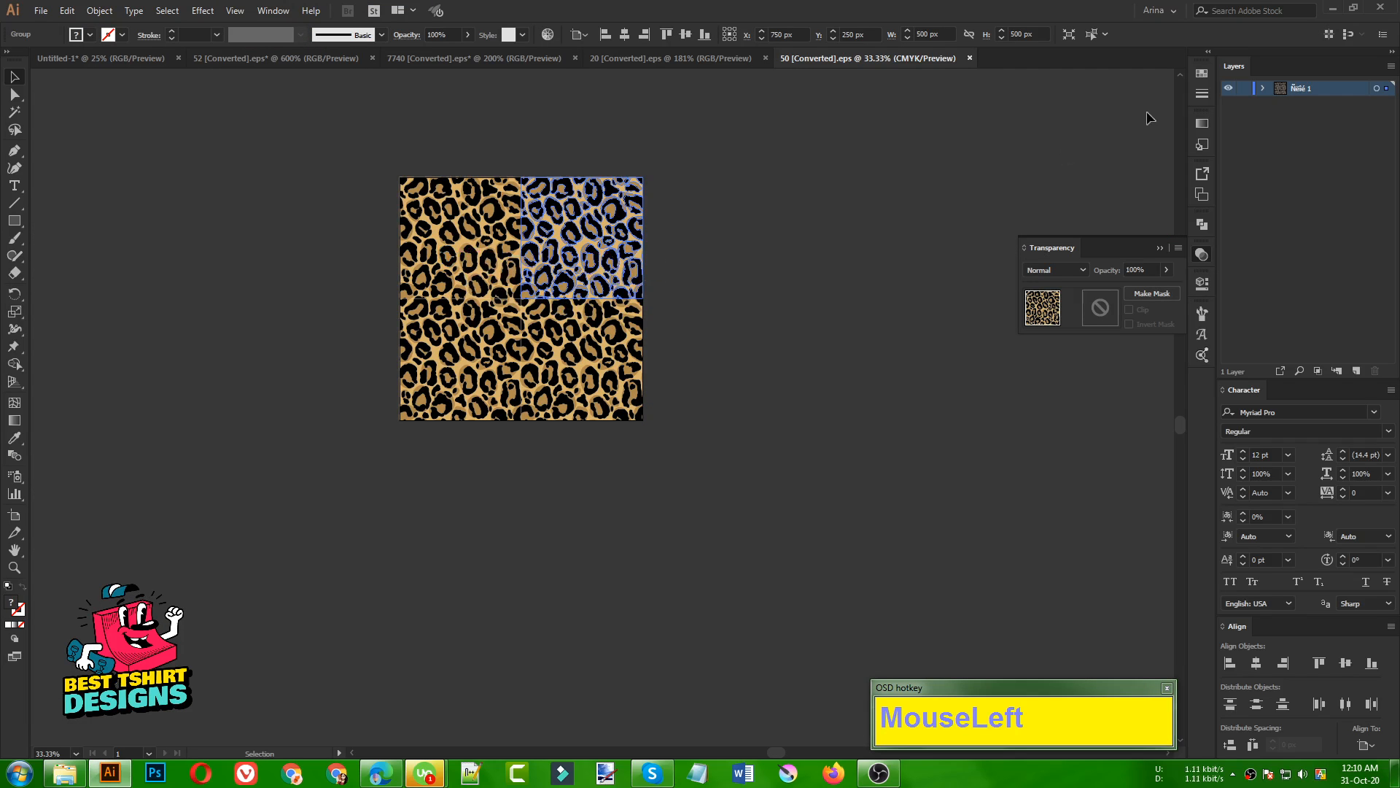
{"action": "left_click", "coordinate": [818, 293]}
{"action": "left_click", "coordinate": [1196, 73]}
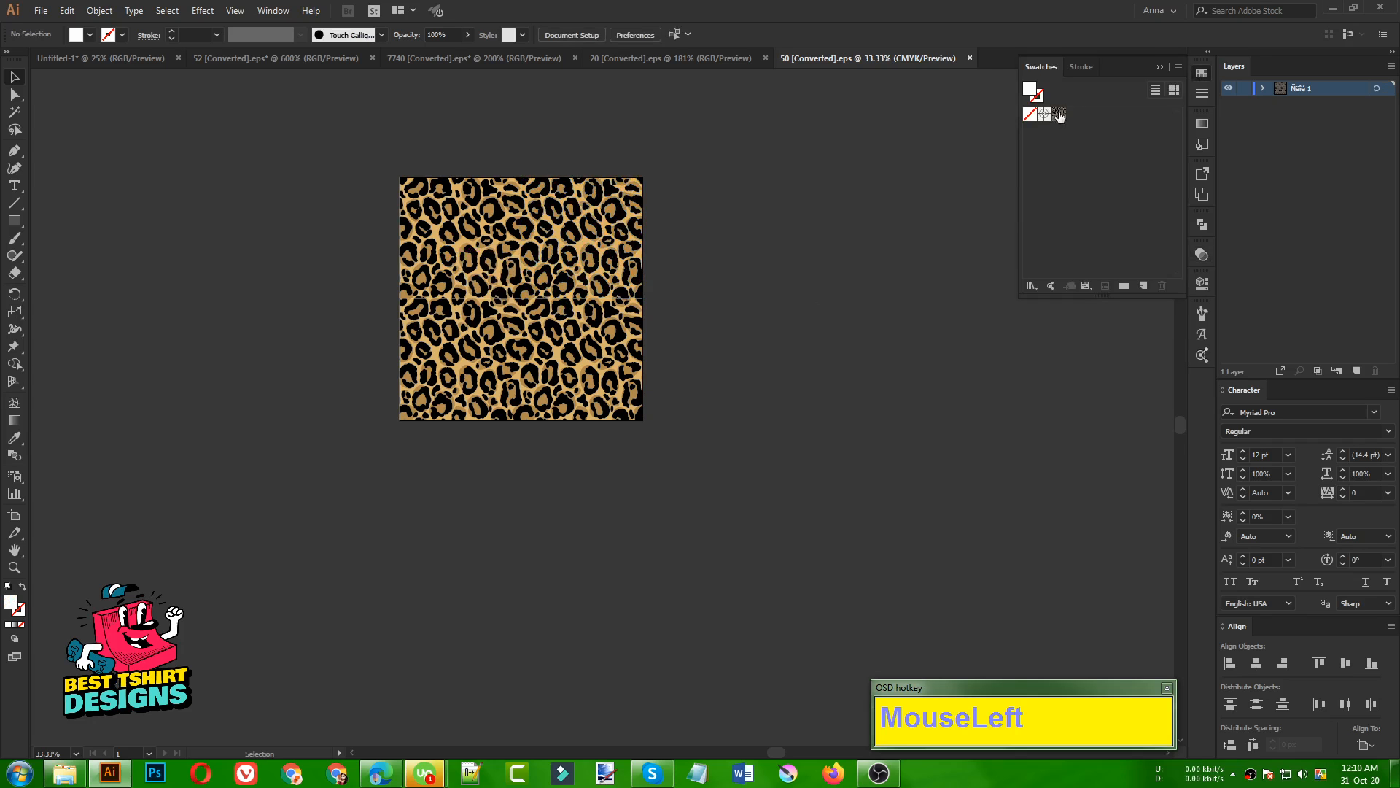
{"action": "left_click_drag", "start_coordinate": [1059, 117], "coordinate": [603, 400]}
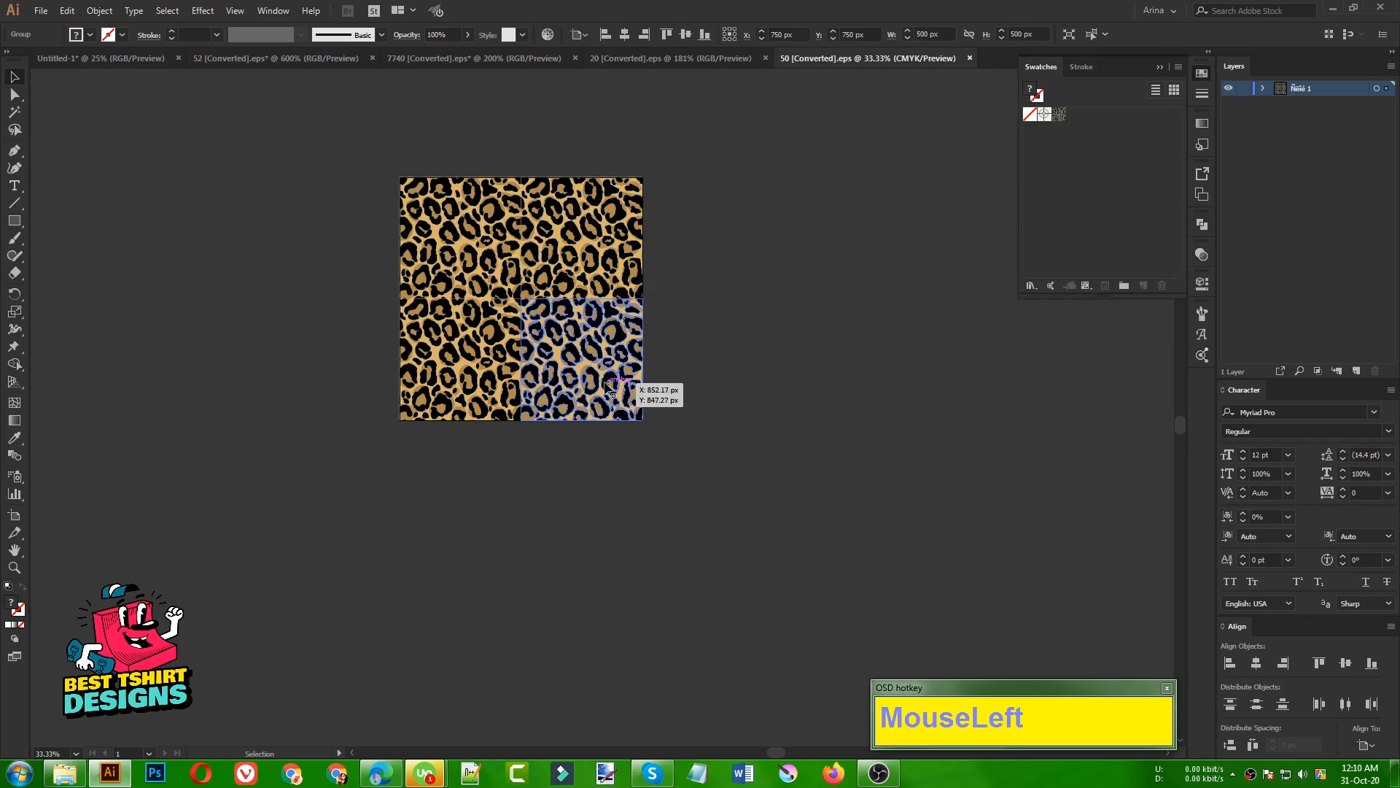
{"action": "key", "text": "ctrl+c"}
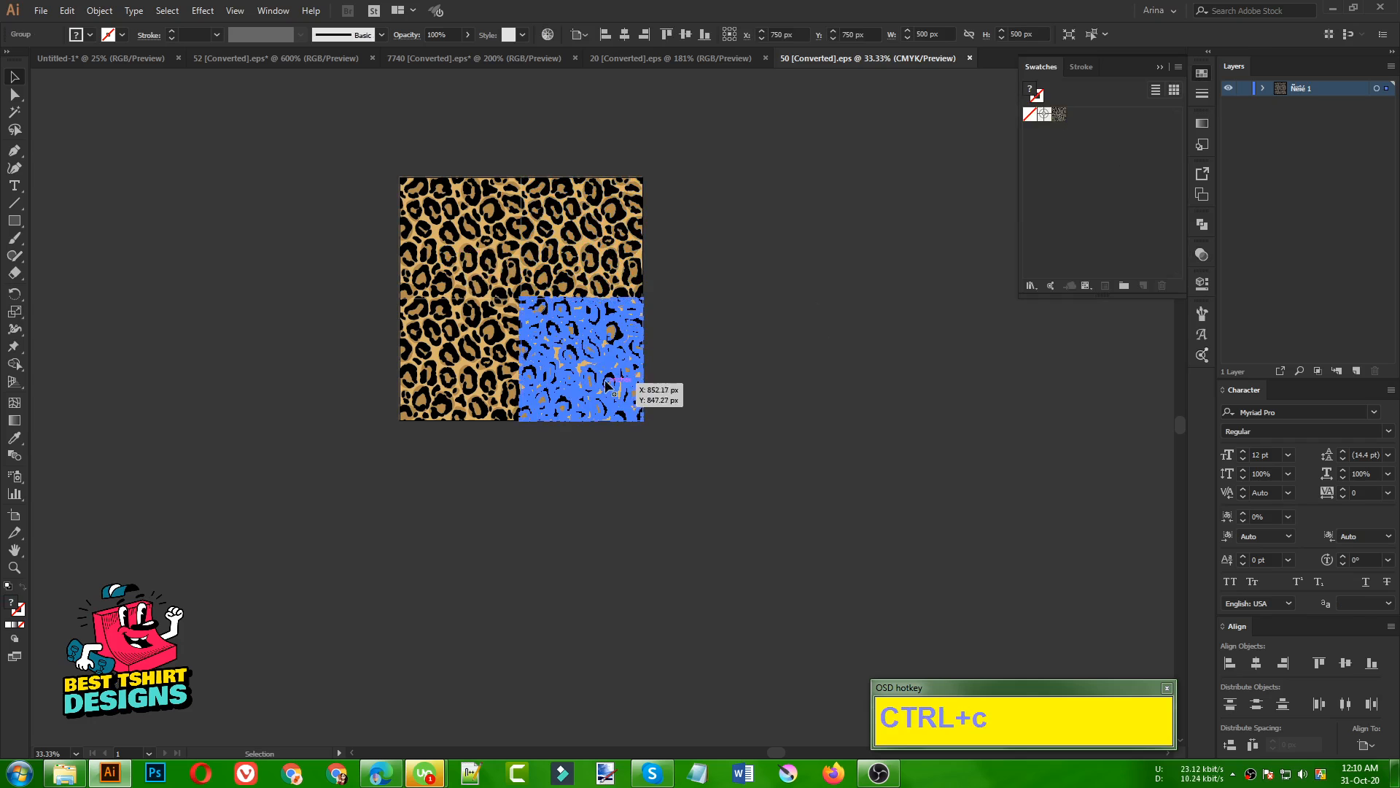
Step: Paste the leopard tile into Untitled-1, place it below the half sunflower and save it as a pattern swatch
{"action": "left_click", "coordinate": [141, 60]}
{"action": "key", "text": "ctrl+v"}
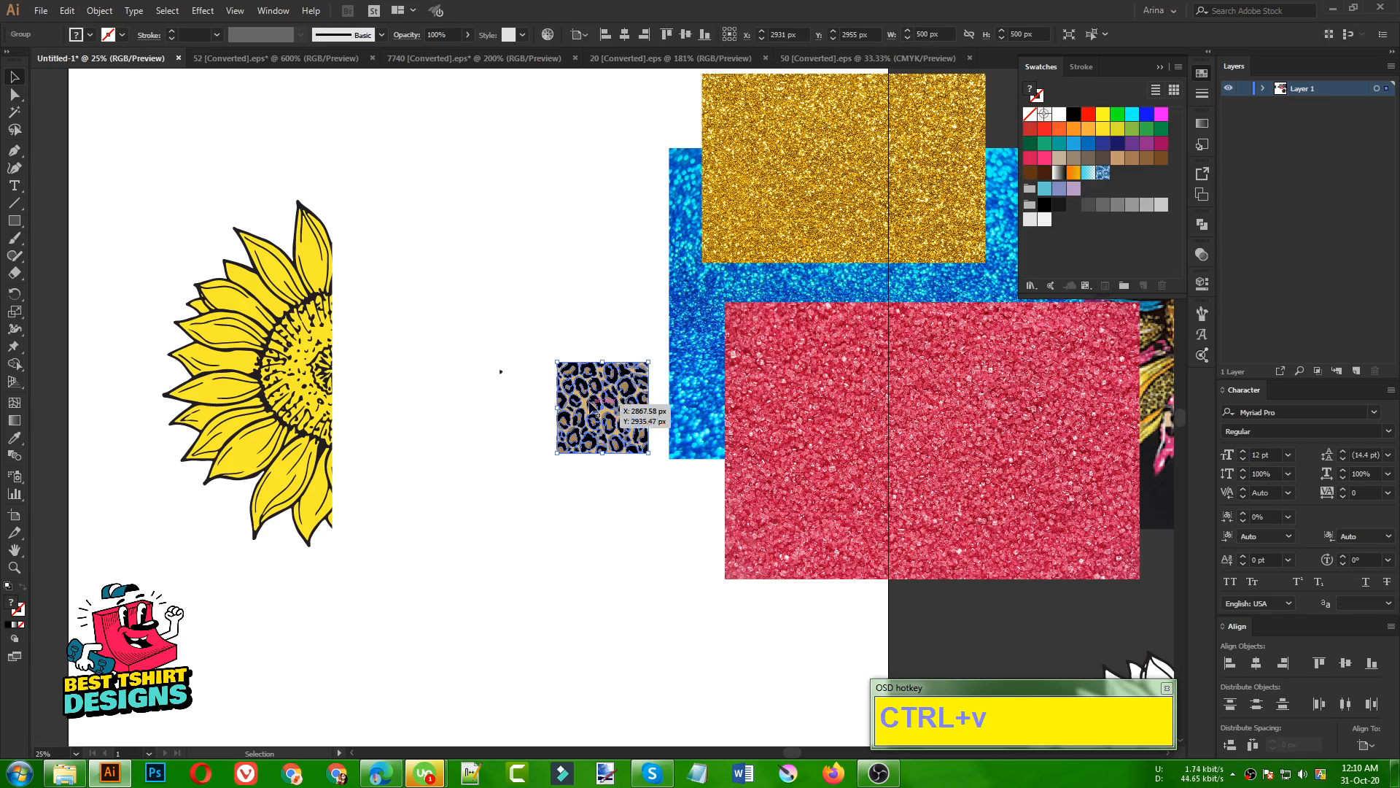
{"action": "left_click_drag", "start_coordinate": [594, 408], "coordinate": [354, 638]}
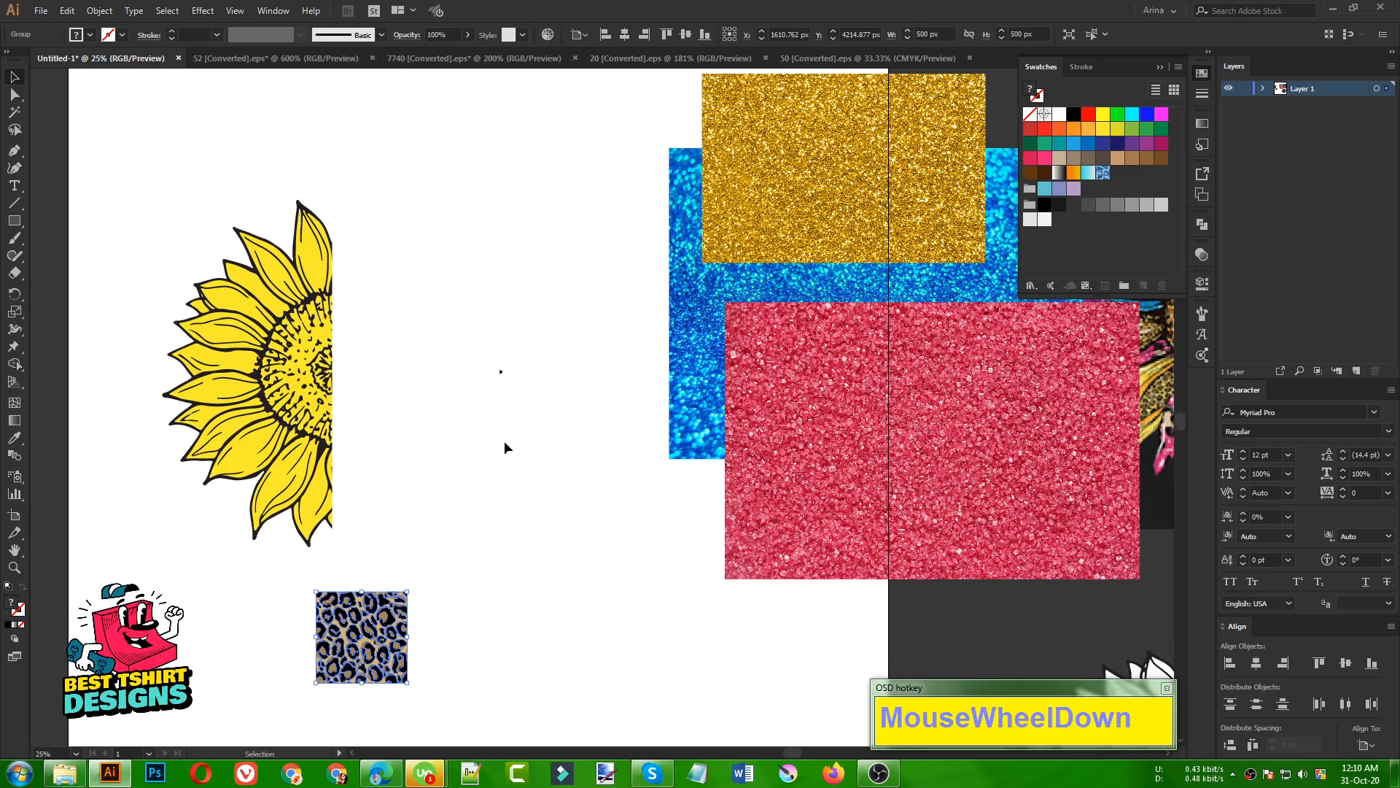
{"action": "scroll", "coordinate": [507, 443], "scroll_direction": "down", "scroll_amount": 3}
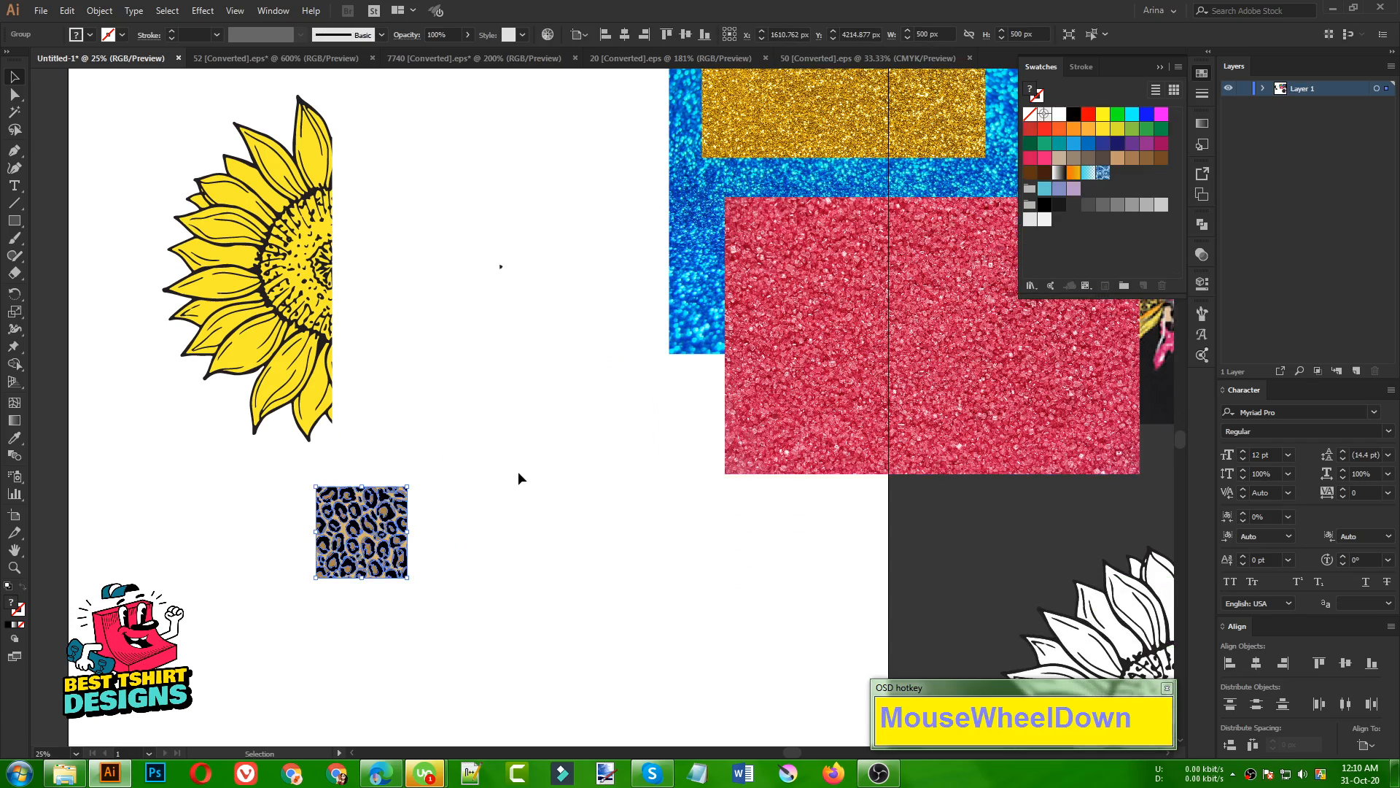
{"action": "left_click_drag", "start_coordinate": [387, 524], "coordinate": [1114, 222]}
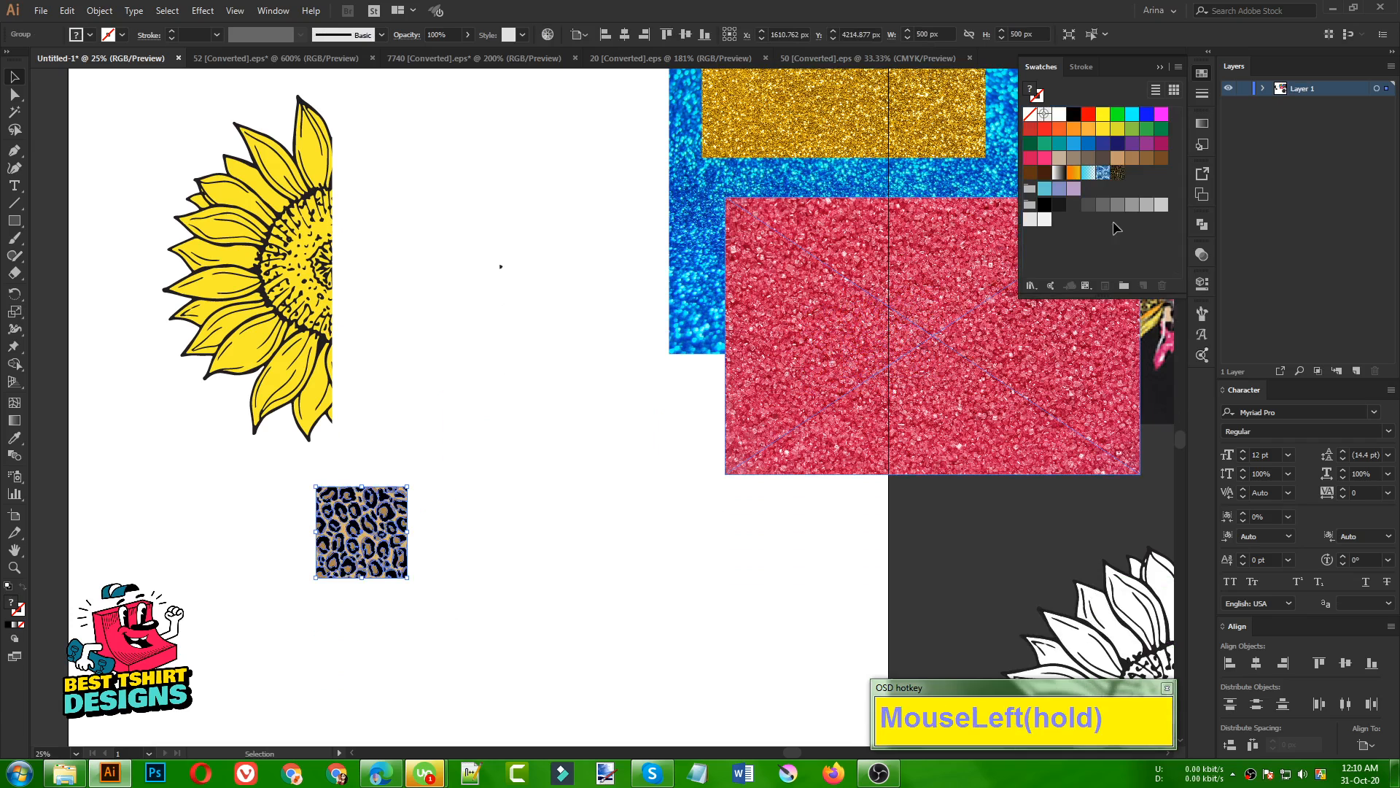
Step: Delete the pasted leopard tile from the artboard
{"action": "left_click", "coordinate": [540, 526]}
{"action": "left_click", "coordinate": [387, 518]}
{"action": "key", "text": "Delete"}
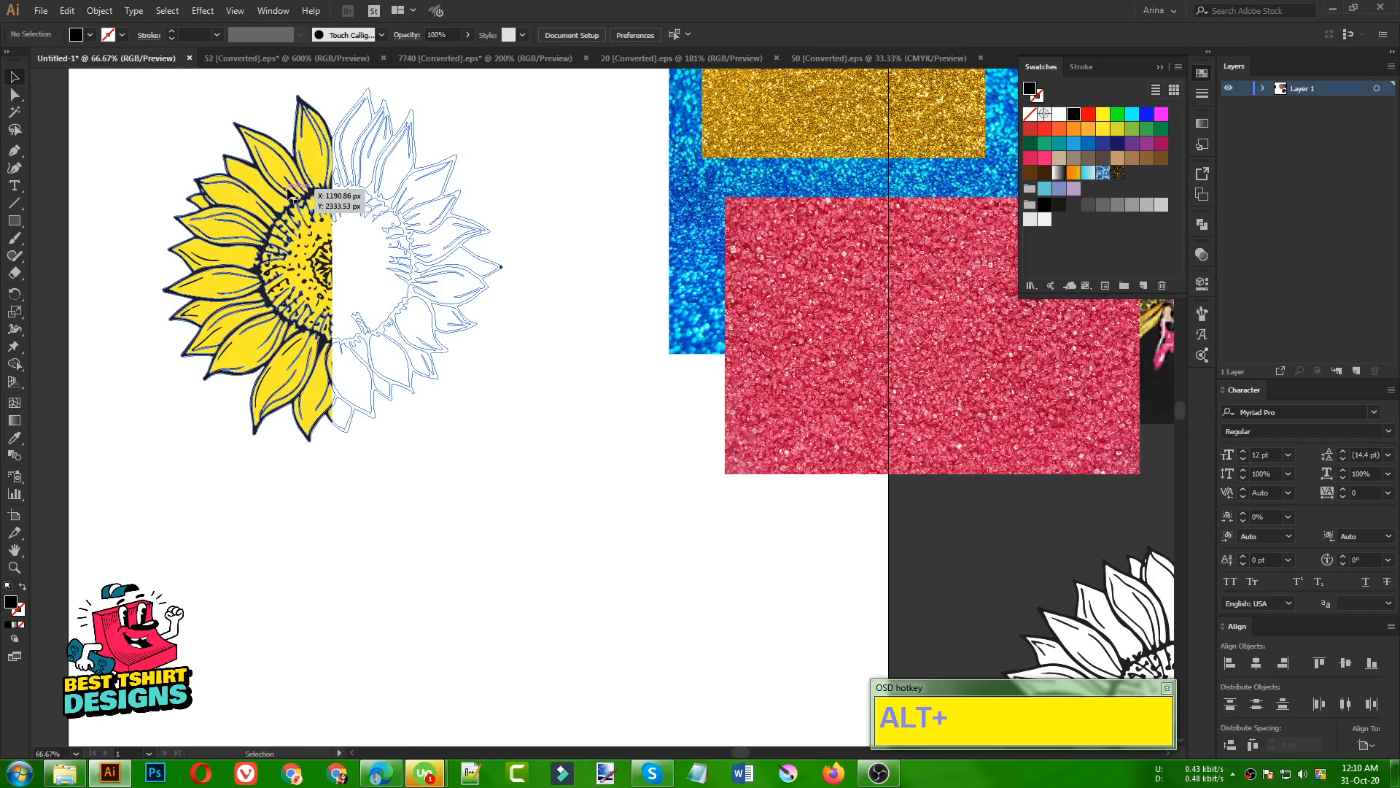
Step: Isolate the half-sunflower group and select the yellow seed ring of its centre
{"action": "scroll", "coordinate": [292, 188], "scroll_direction": "up", "scroll_amount": 3}
{"action": "double_click", "coordinate": [389, 288]}
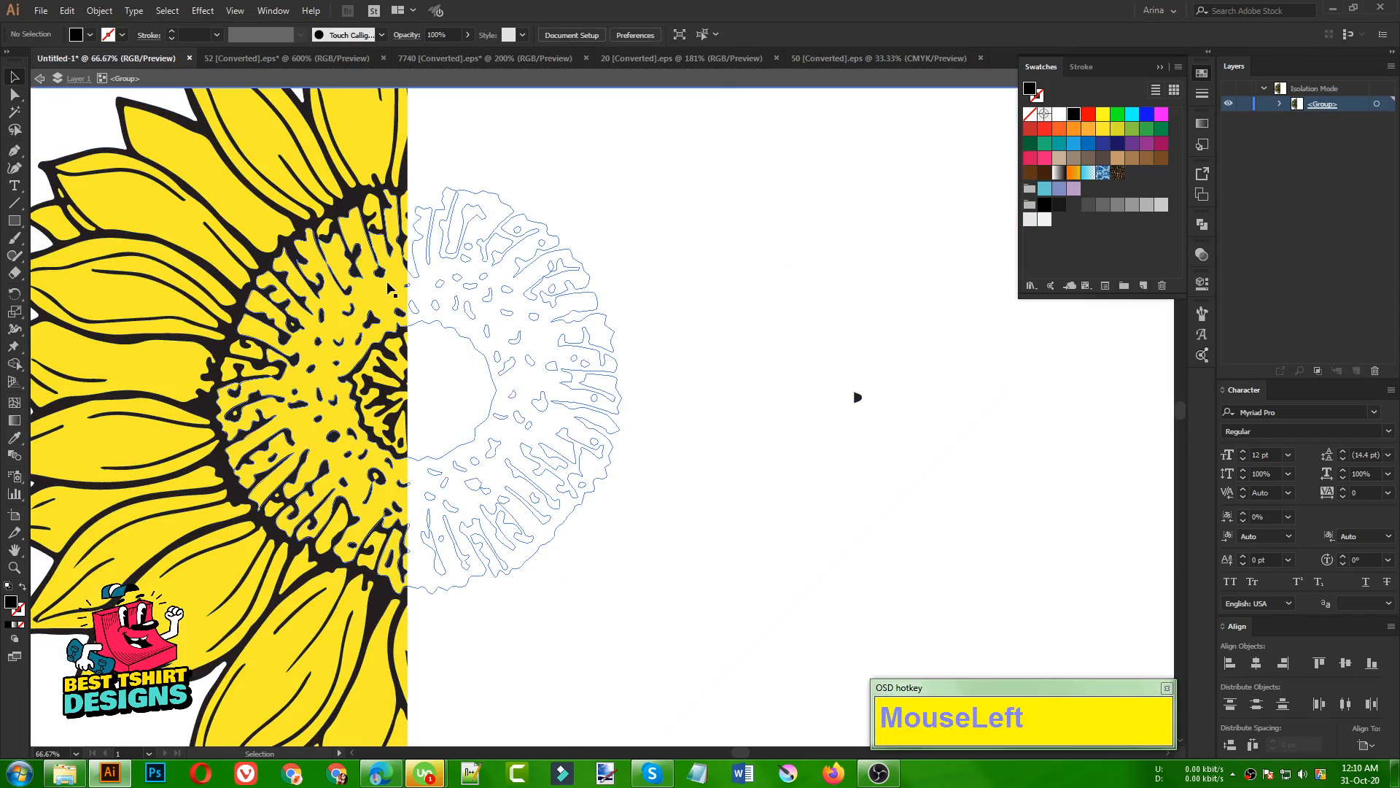
{"action": "left_click", "coordinate": [389, 288]}
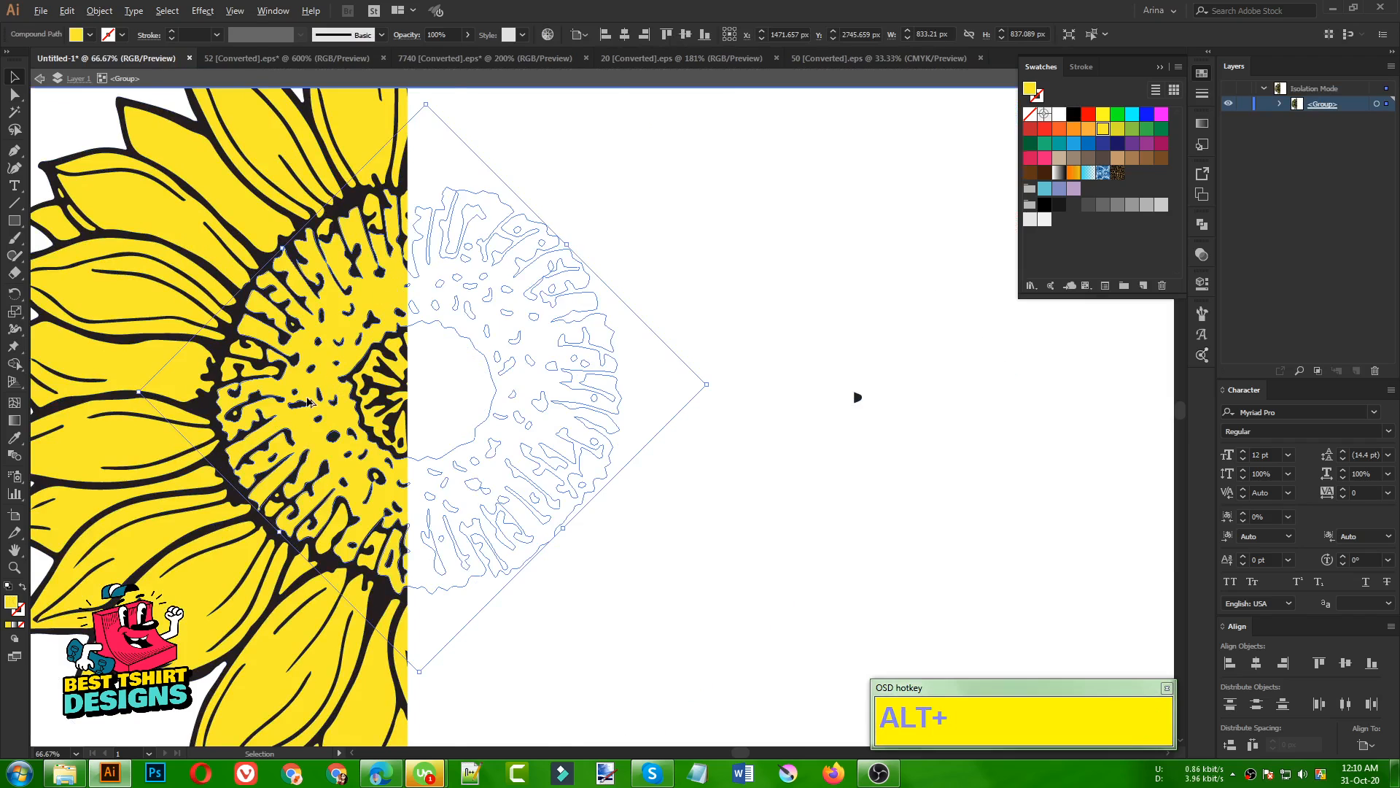
Step: Add the innermost yellow shapes to the selected seed ring and fill them all with the leopard pattern swatch
{"action": "scroll", "coordinate": [308, 400], "scroll_direction": "up", "scroll_amount": 1}
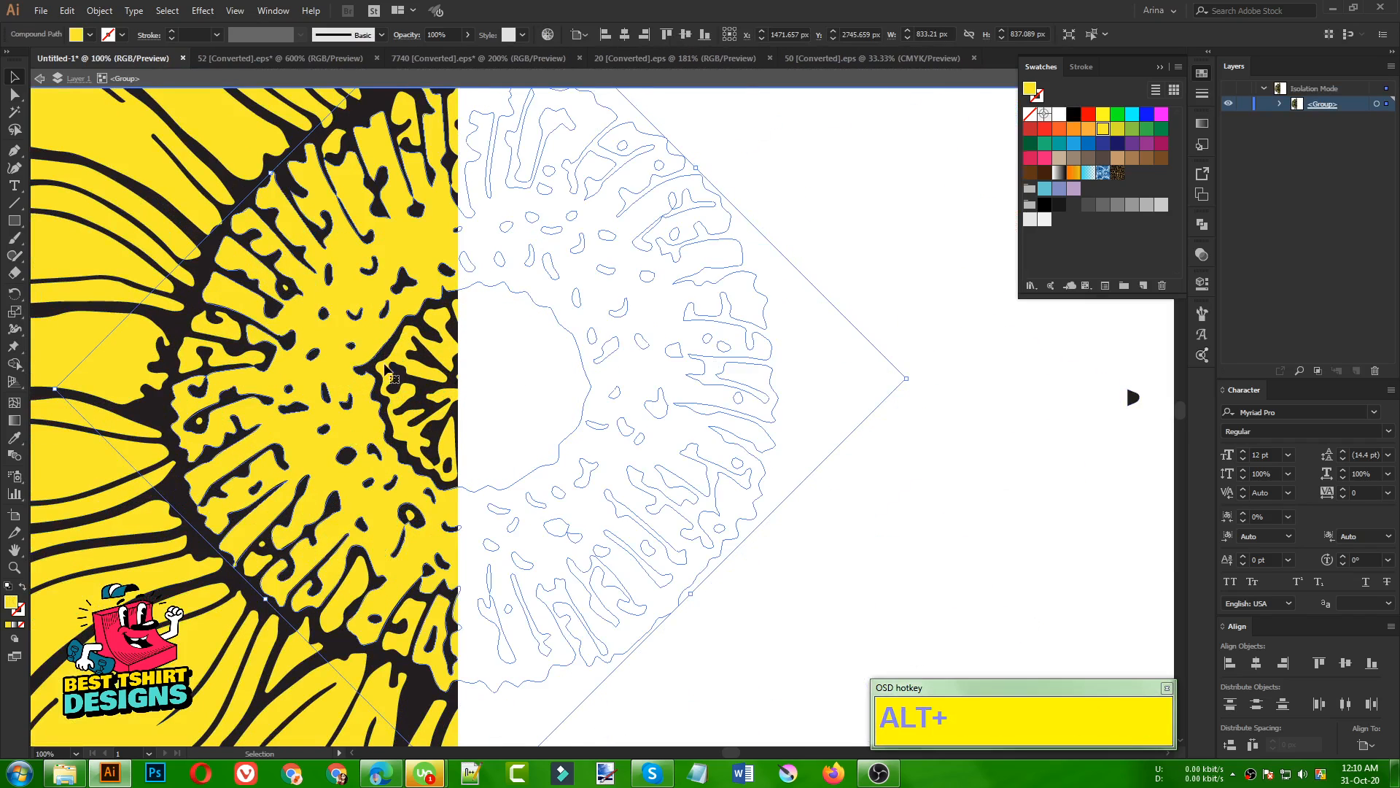
{"action": "left_click", "coordinate": [425, 376], "text": "shift"}
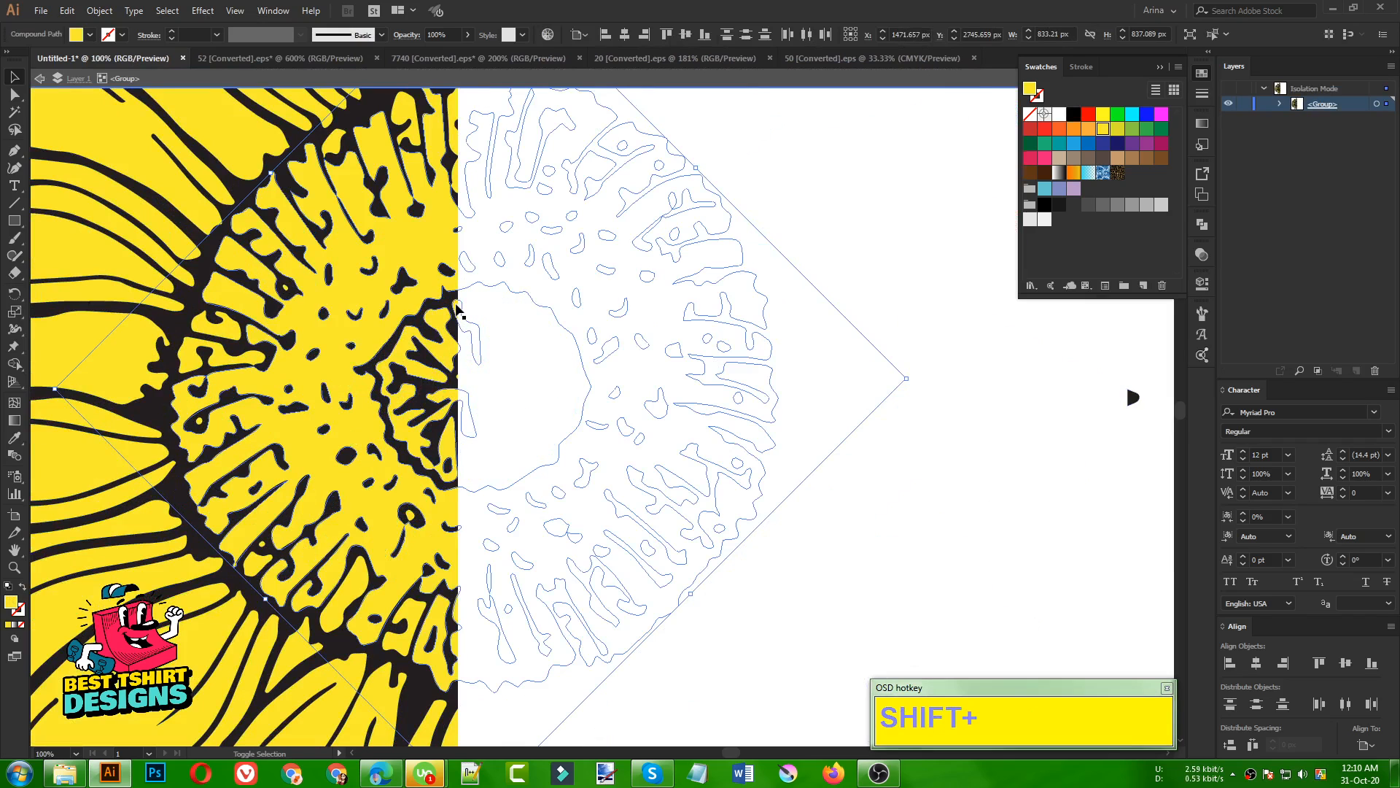
{"action": "left_click", "coordinate": [456, 308], "text": "shift"}
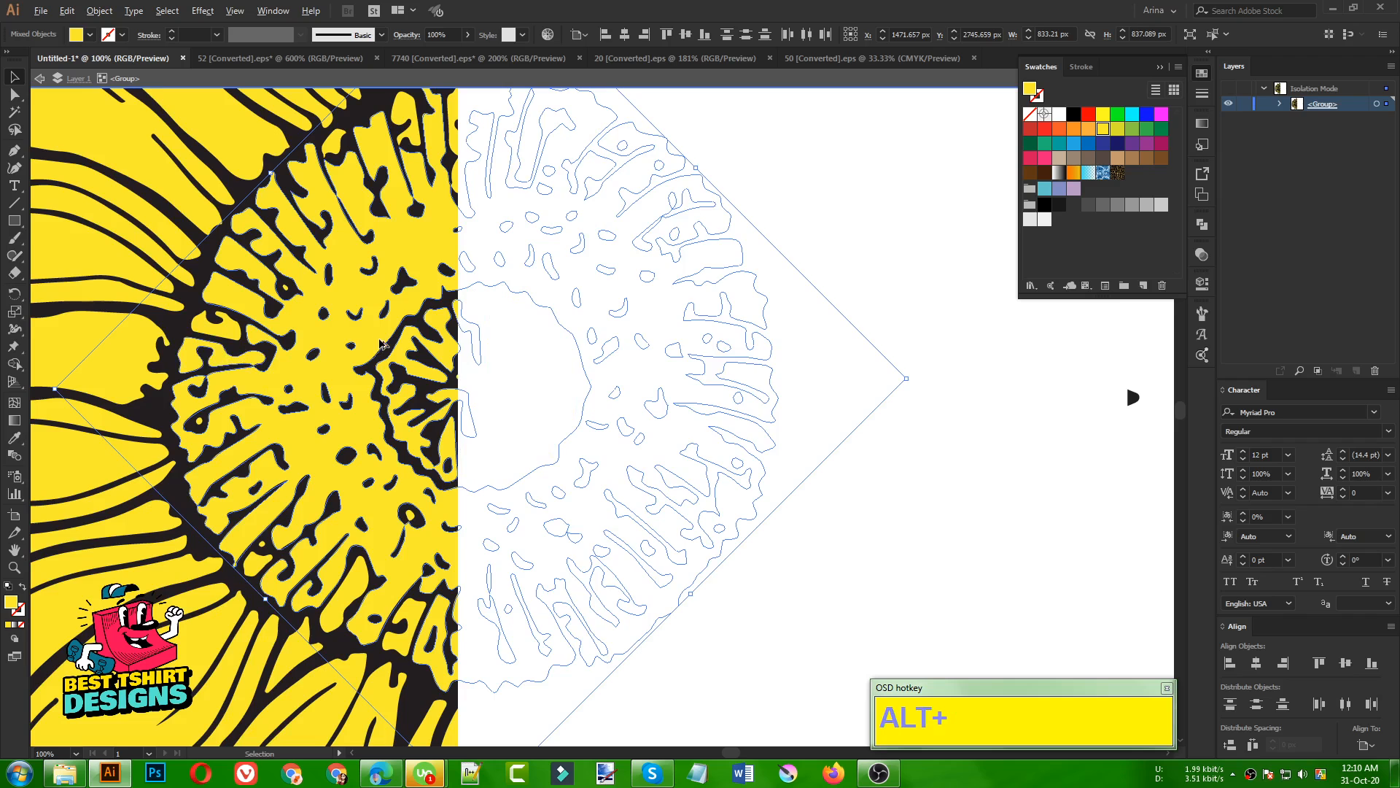
{"action": "scroll", "coordinate": [381, 338], "scroll_direction": "down", "scroll_amount": 1}
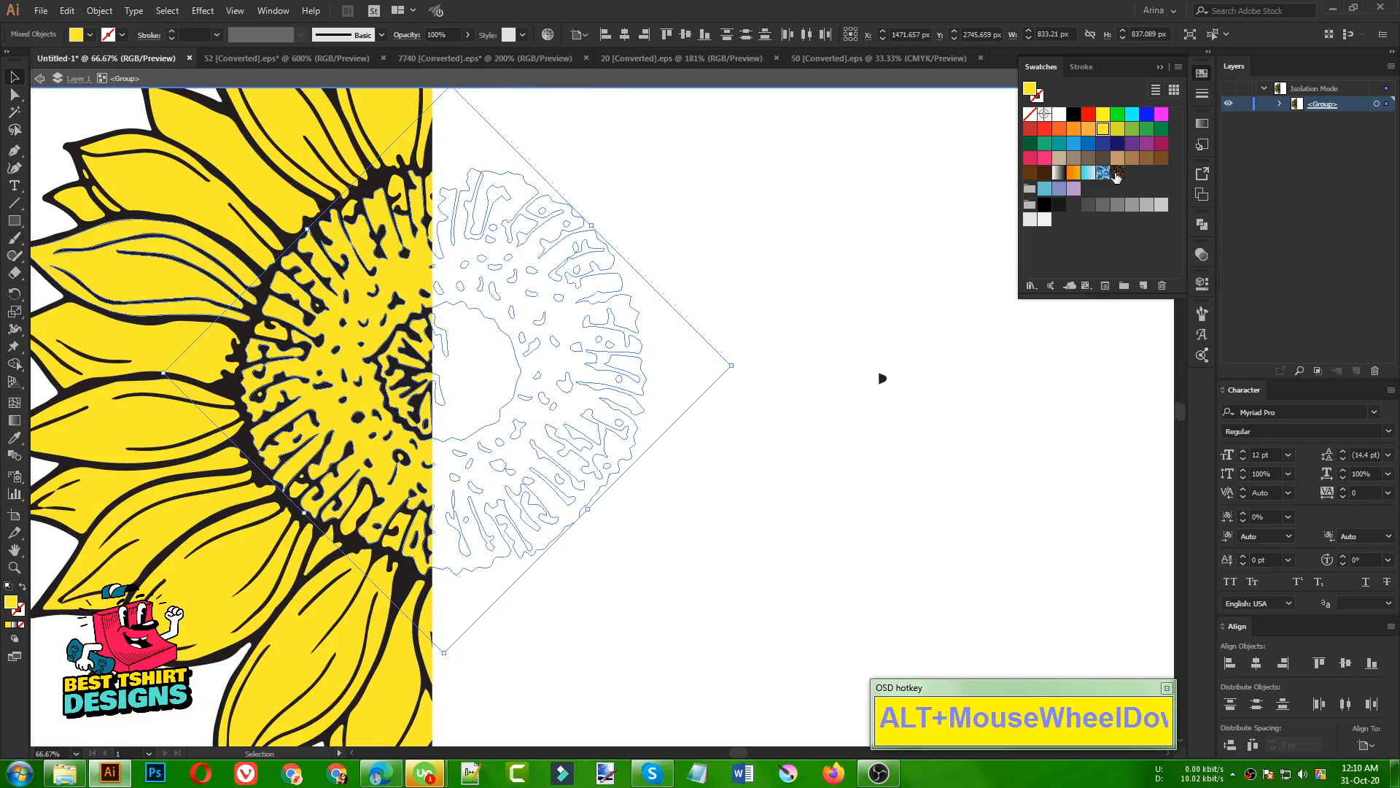
{"action": "left_click", "coordinate": [1117, 174]}
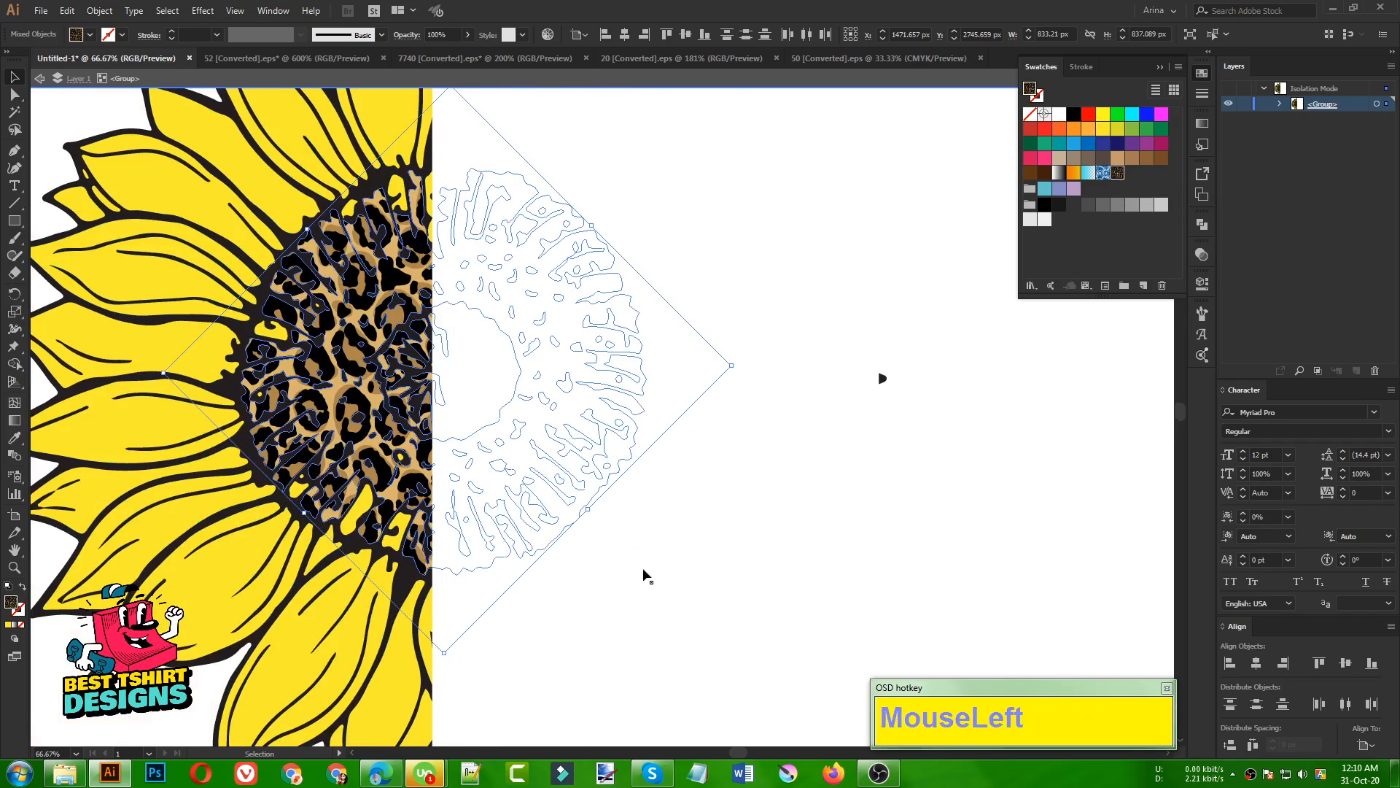
{"action": "left_click", "coordinate": [834, 628]}
Step: Try filling the leftover yellow patches around the flower centre with the leopard swatch, and undo both leopard fills
{"action": "scroll", "coordinate": [363, 511], "scroll_direction": "up", "scroll_amount": 2}
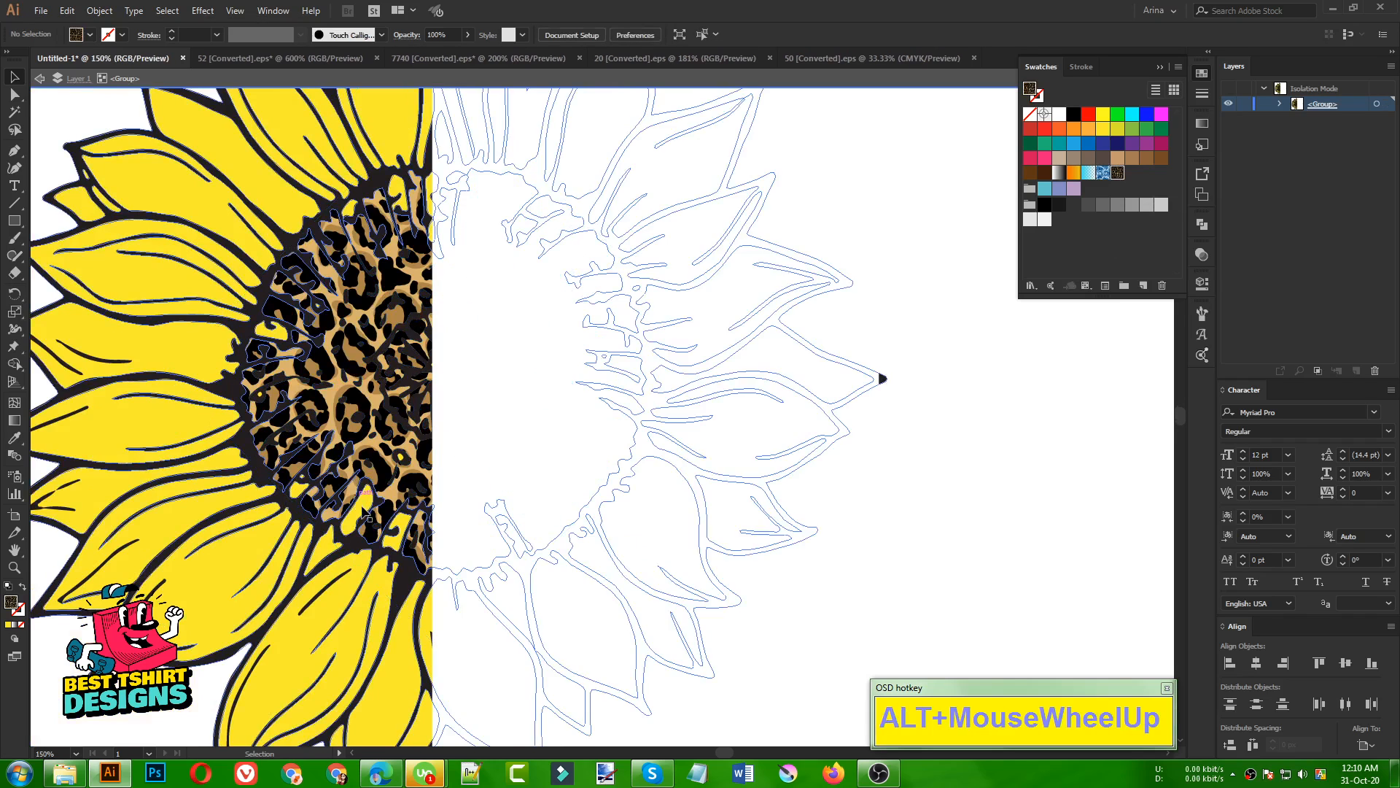
{"action": "left_click", "coordinate": [369, 511]}
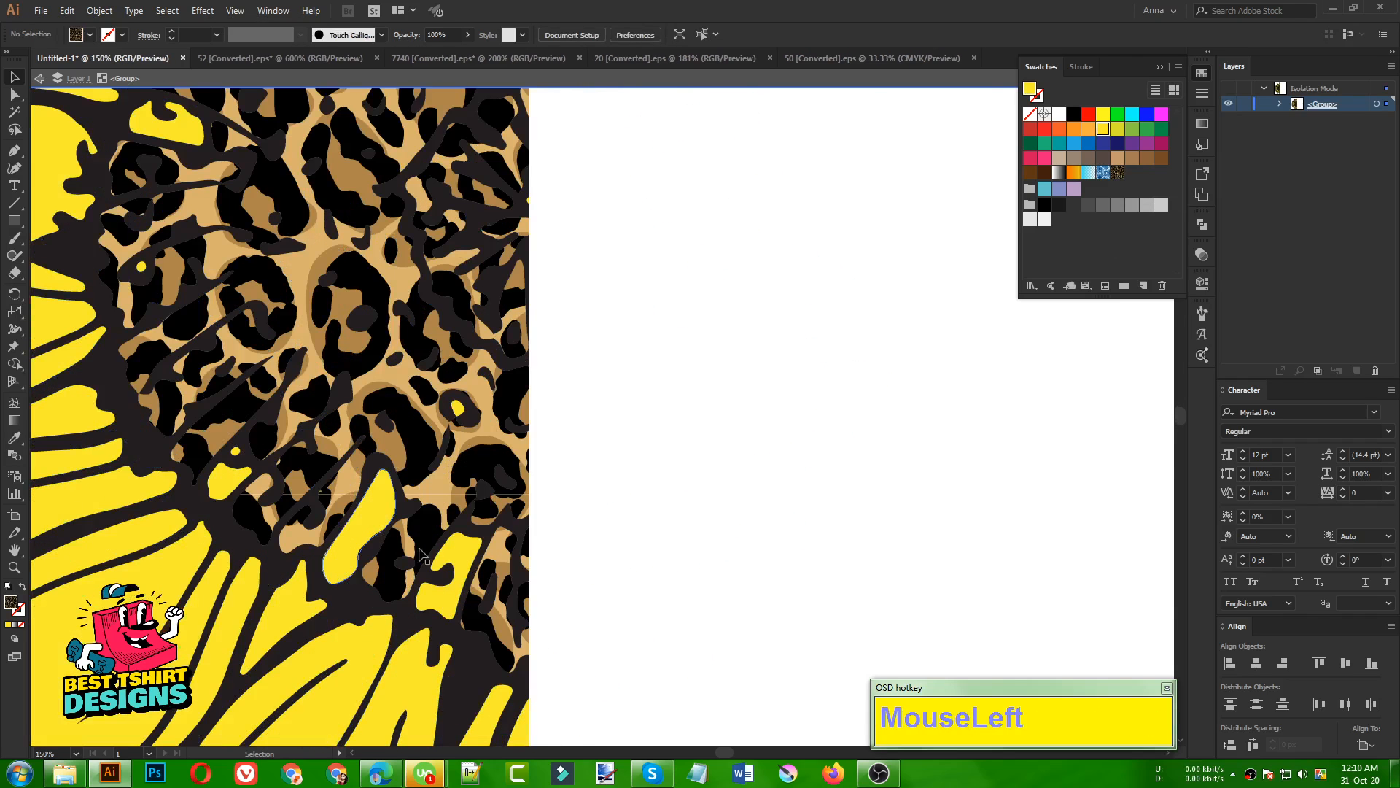
{"action": "left_click", "coordinate": [464, 562], "text": "shift"}
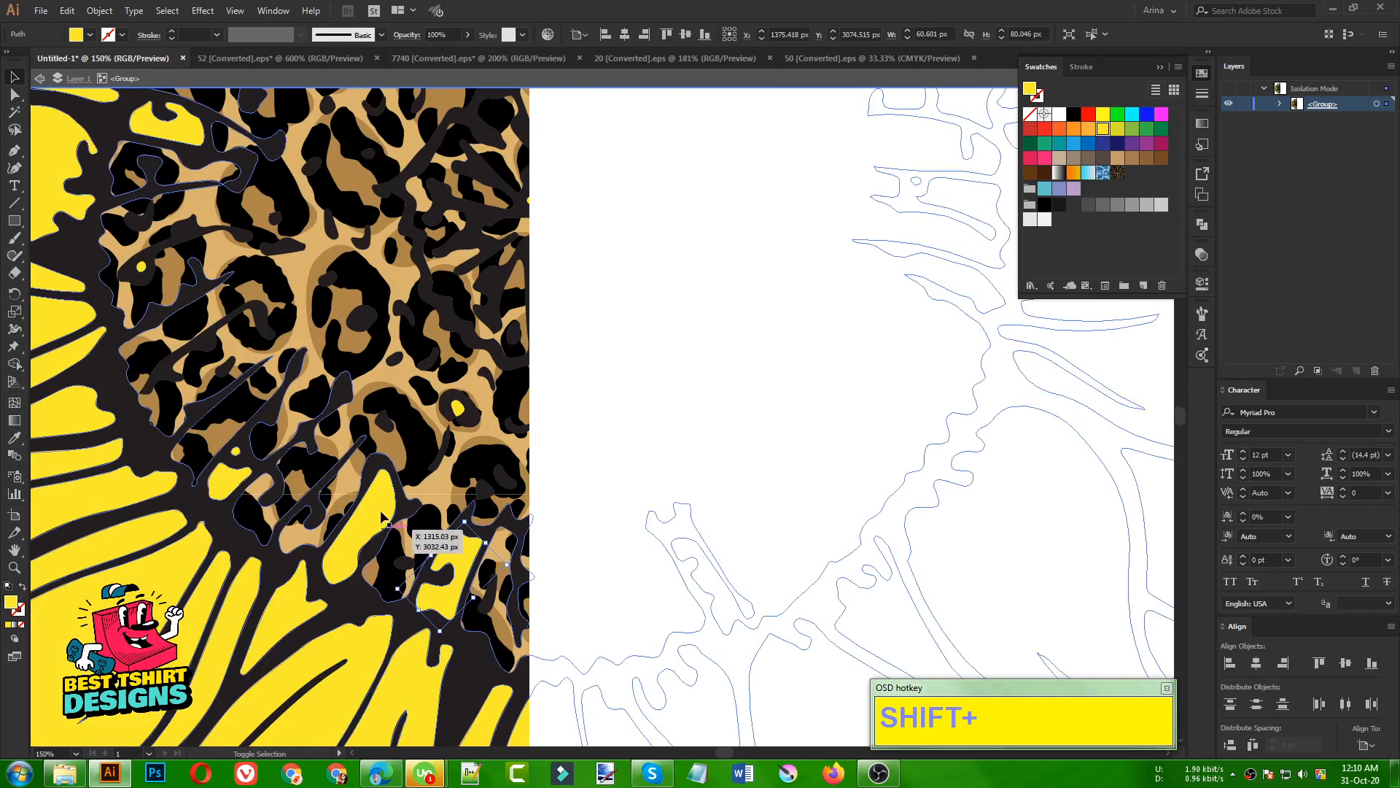
{"action": "left_click", "coordinate": [219, 485], "text": "shift"}
{"action": "left_click", "coordinate": [460, 415], "text": "shift"}
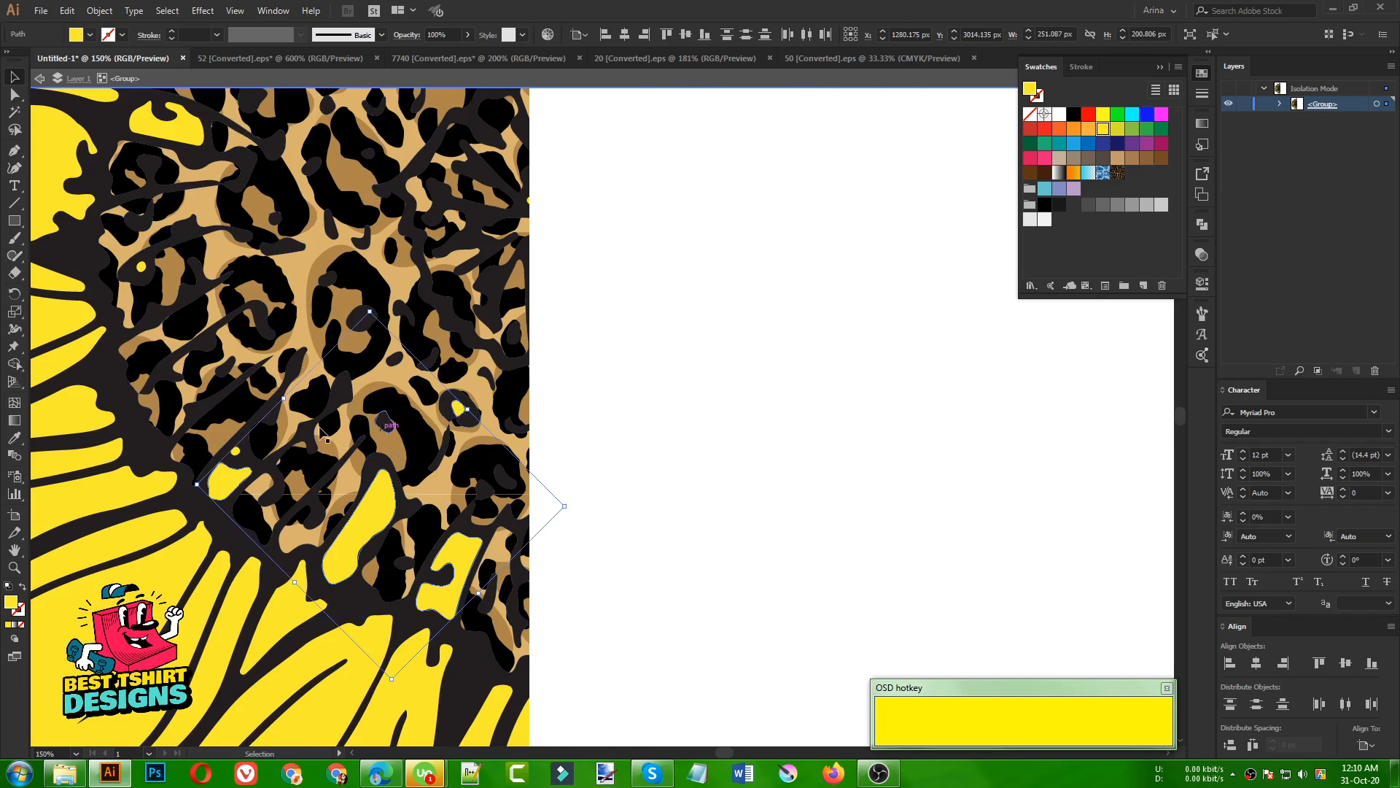
{"action": "scroll", "coordinate": [314, 350], "scroll_direction": "up", "scroll_amount": 2}
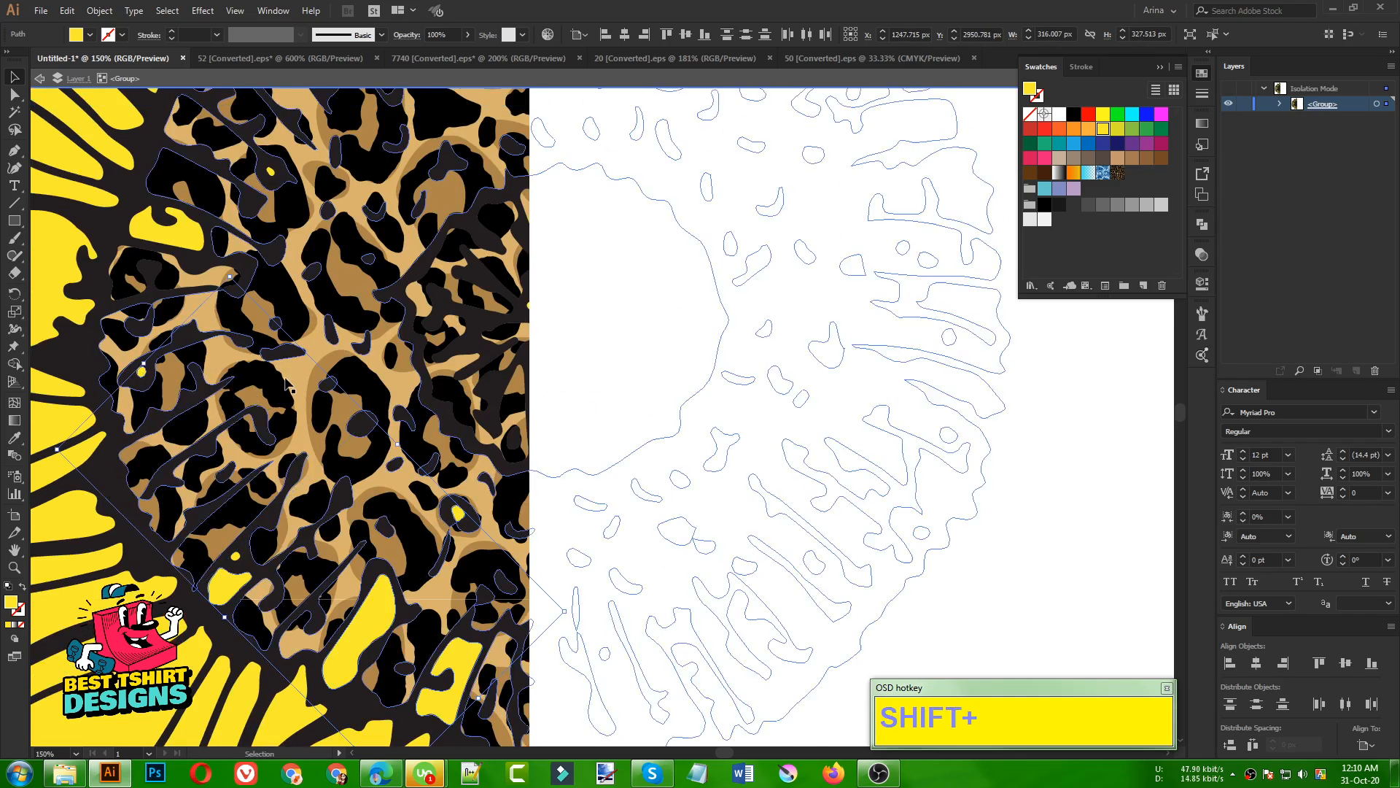
{"action": "scroll", "coordinate": [212, 292], "scroll_direction": "up", "scroll_amount": 1}
{"action": "left_click", "coordinate": [208, 290], "text": "shift"}
{"action": "left_click", "coordinate": [213, 277], "text": "shift"}
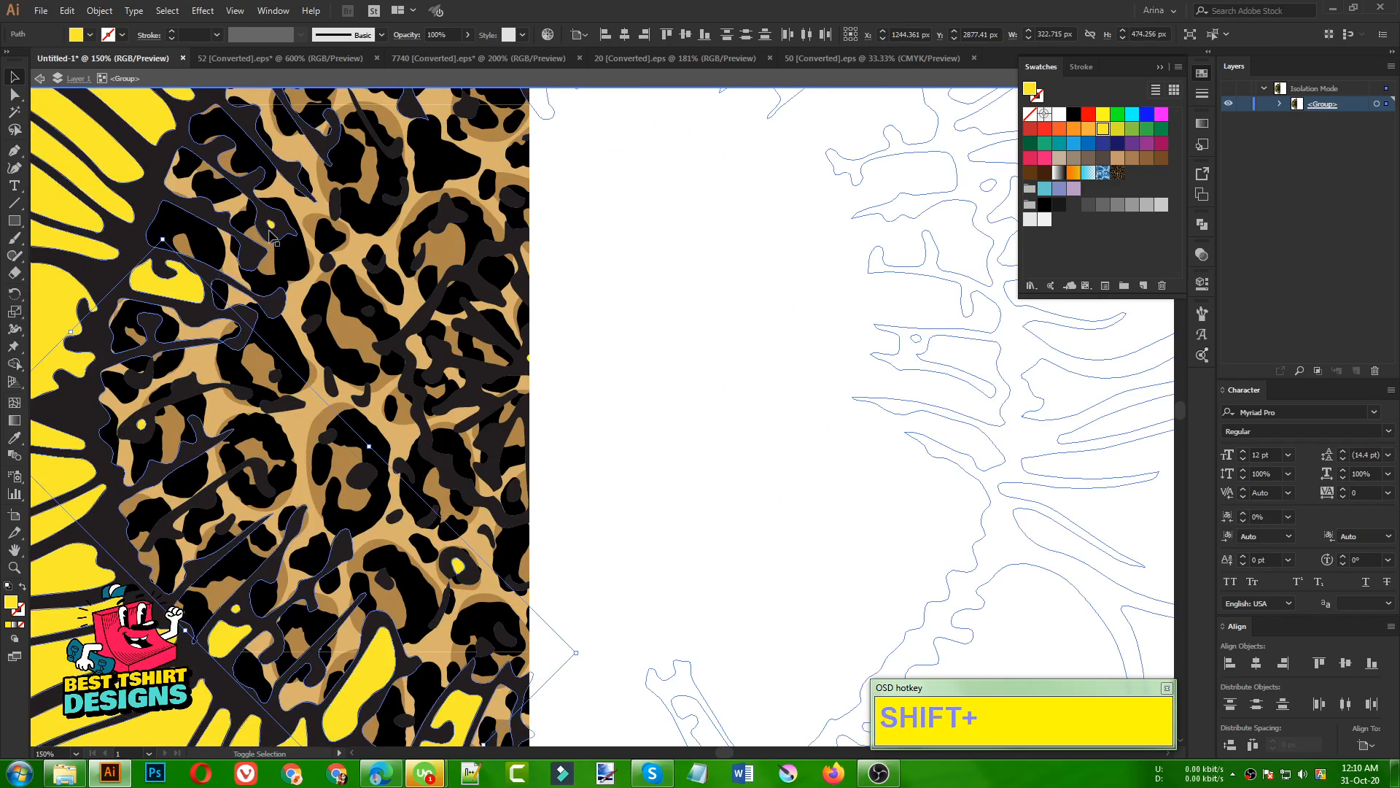
{"action": "left_click", "coordinate": [1112, 175]}
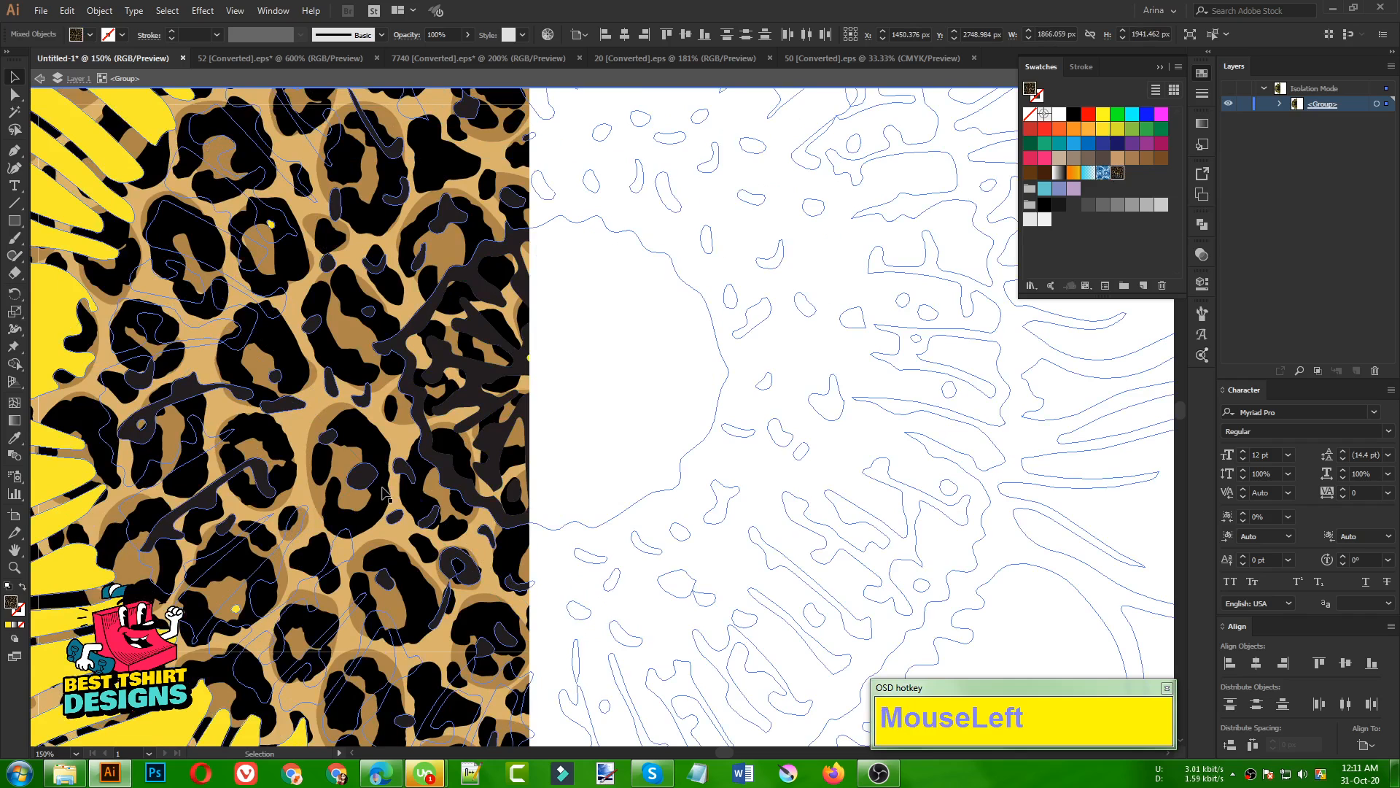
{"action": "key", "text": "ctrl+z"}
{"action": "key", "text": "ctrl+z"}
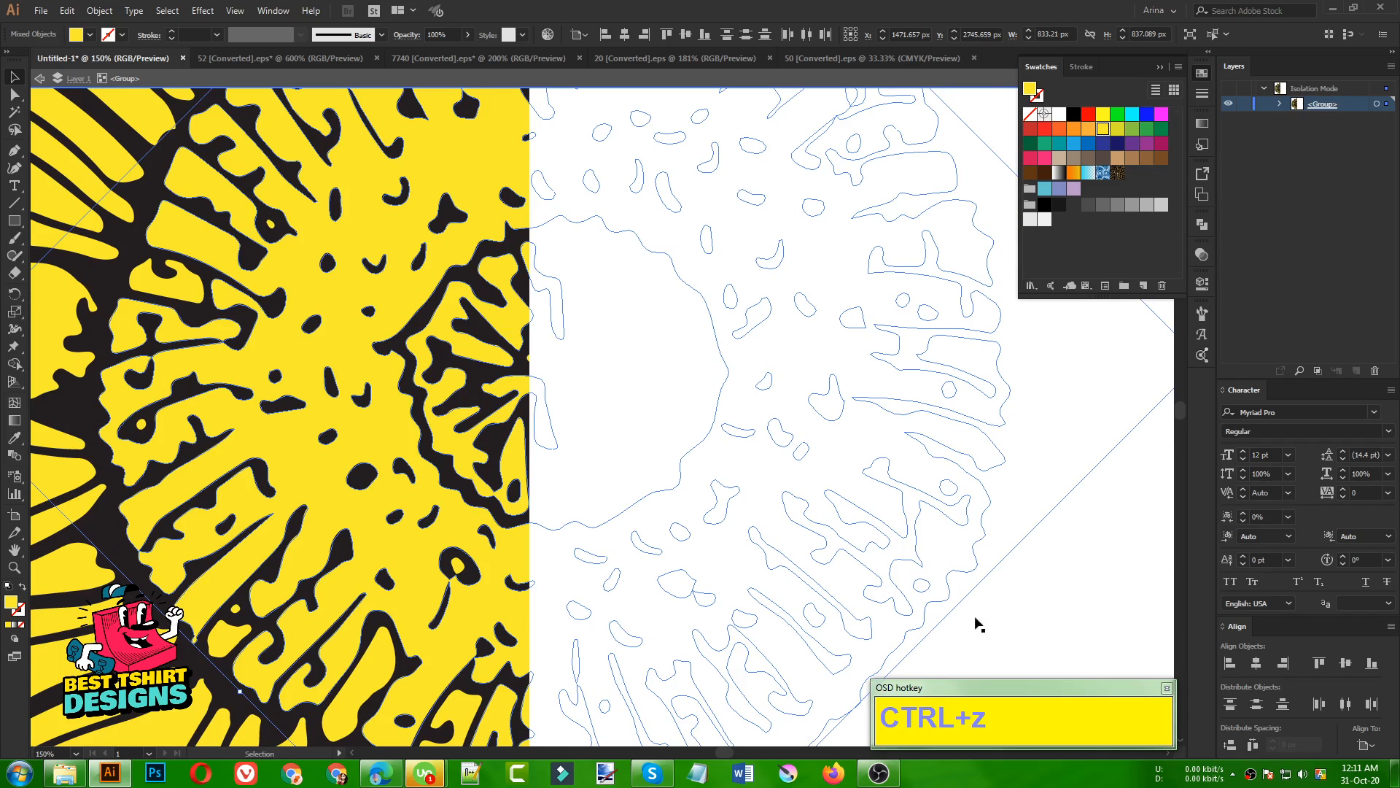
Step: Isolate the seed ring's compound path, fill it with the leopard pattern swatch and leave isolation
{"action": "left_click", "coordinate": [380, 528]}
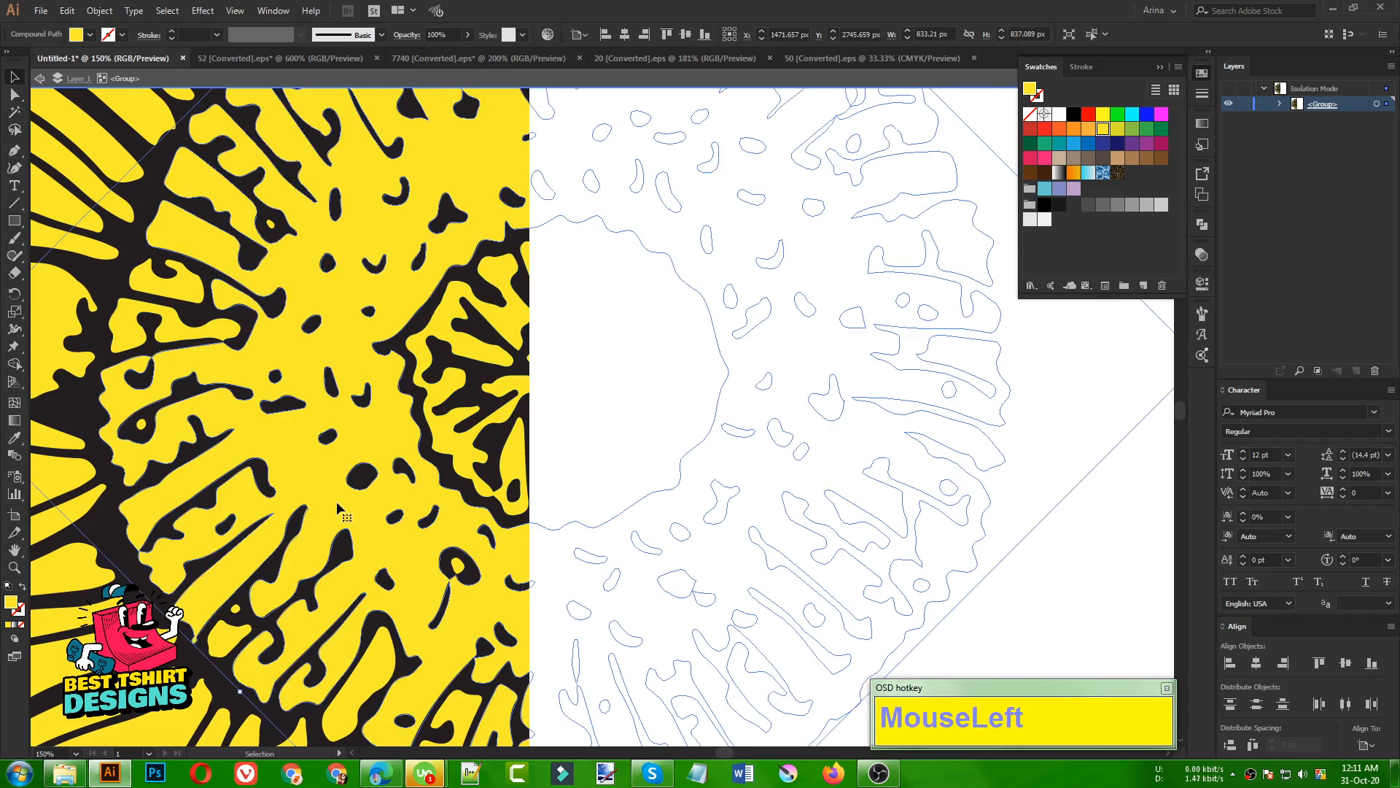
{"action": "scroll", "coordinate": [331, 471], "scroll_direction": "down", "scroll_amount": 1, "text": "alt"}
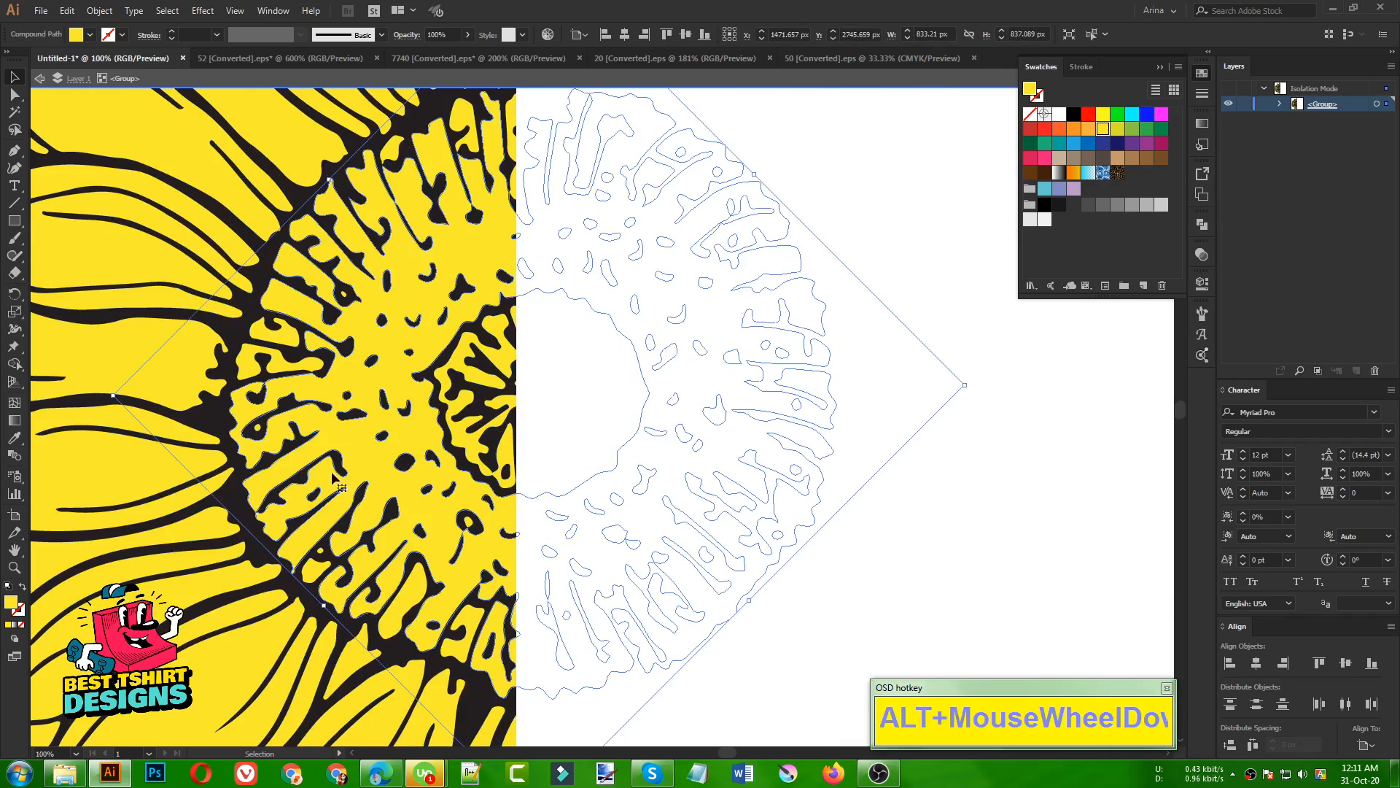
{"action": "double_click", "coordinate": [352, 448]}
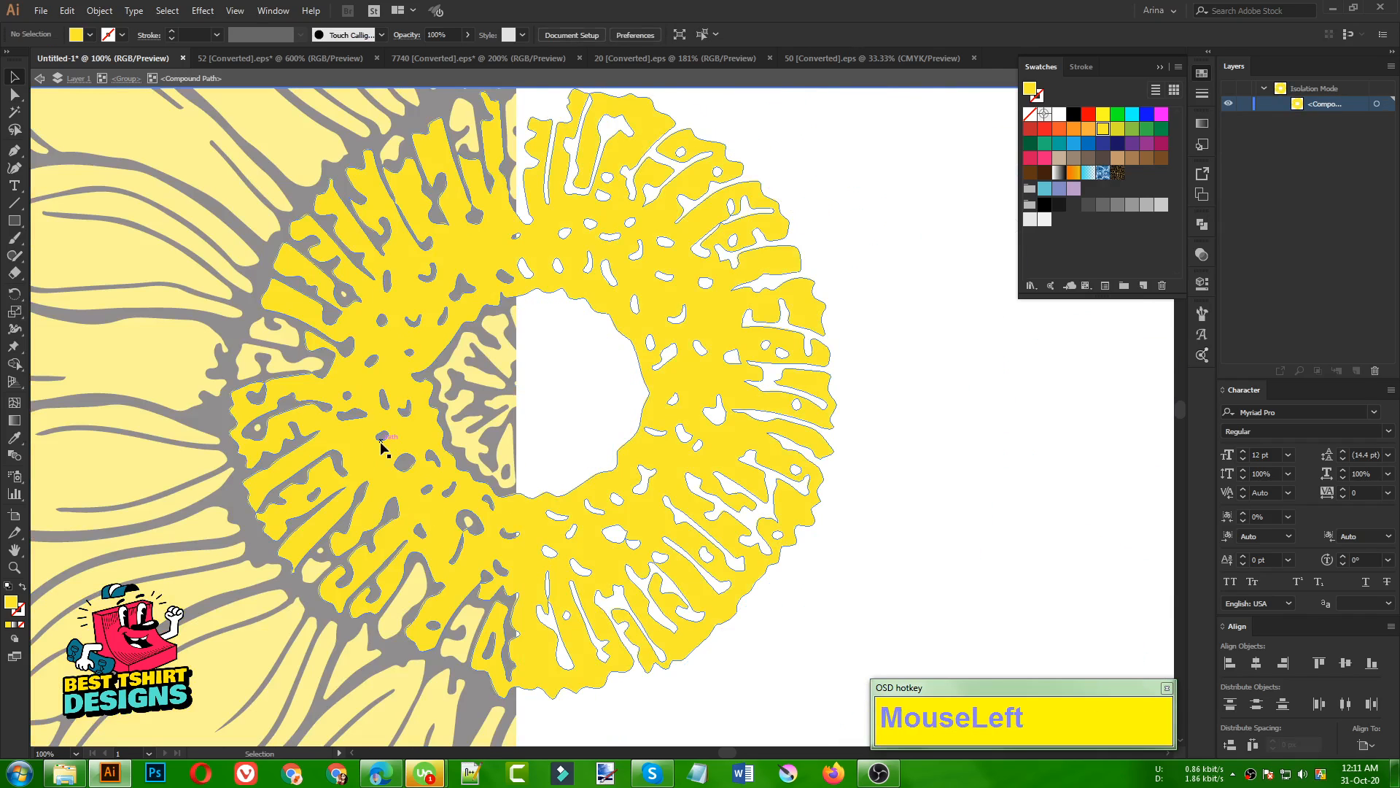
{"action": "left_click", "coordinate": [382, 446]}
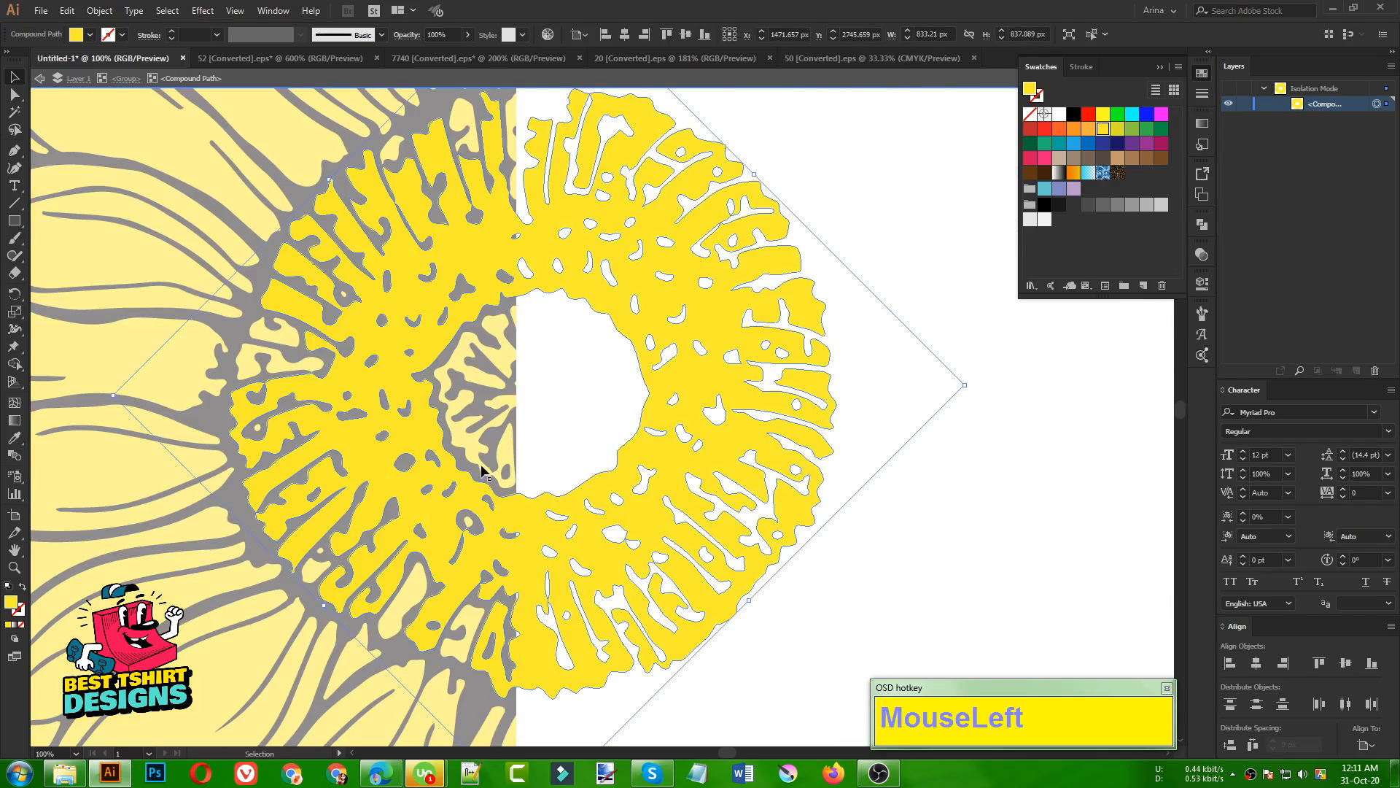
{"action": "left_click", "coordinate": [1117, 173]}
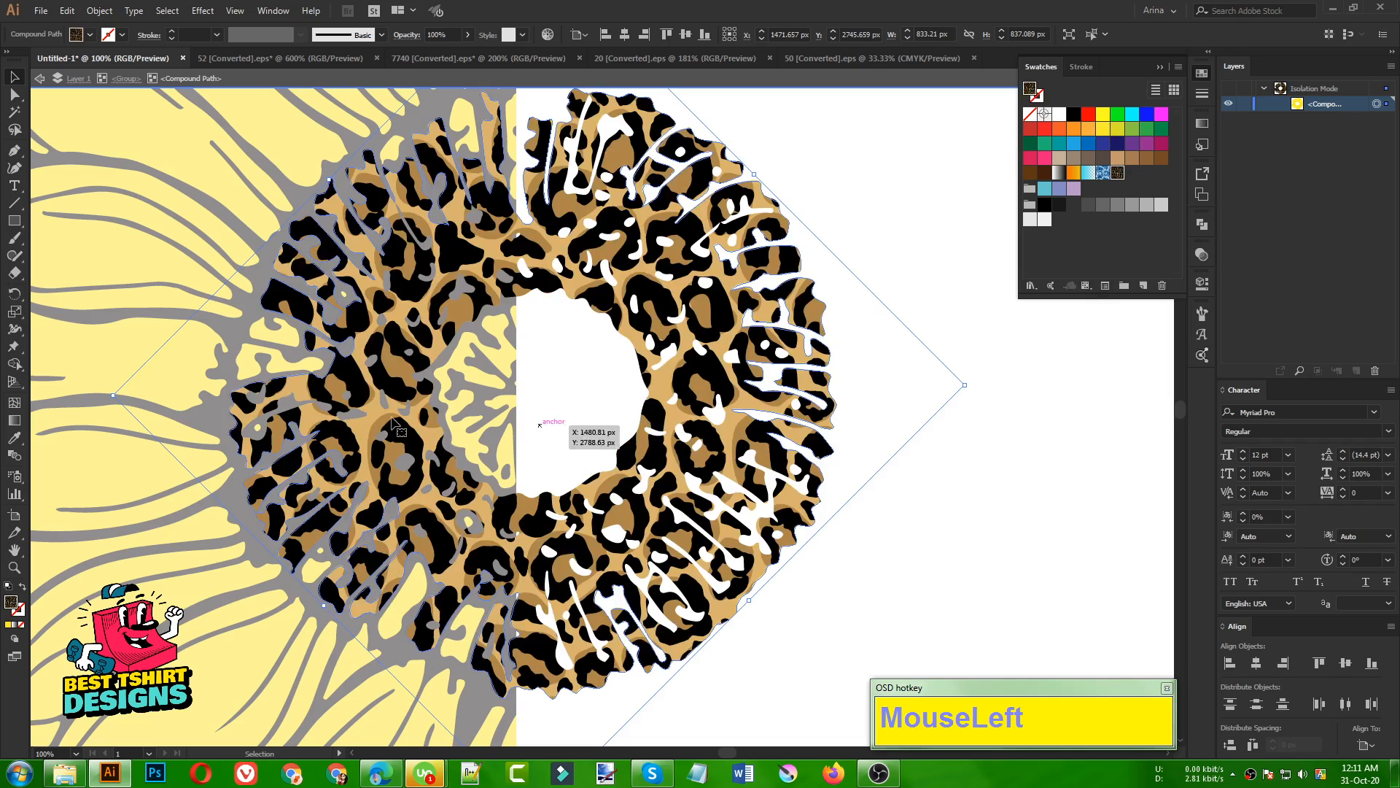
{"action": "double_click", "coordinate": [889, 561]}
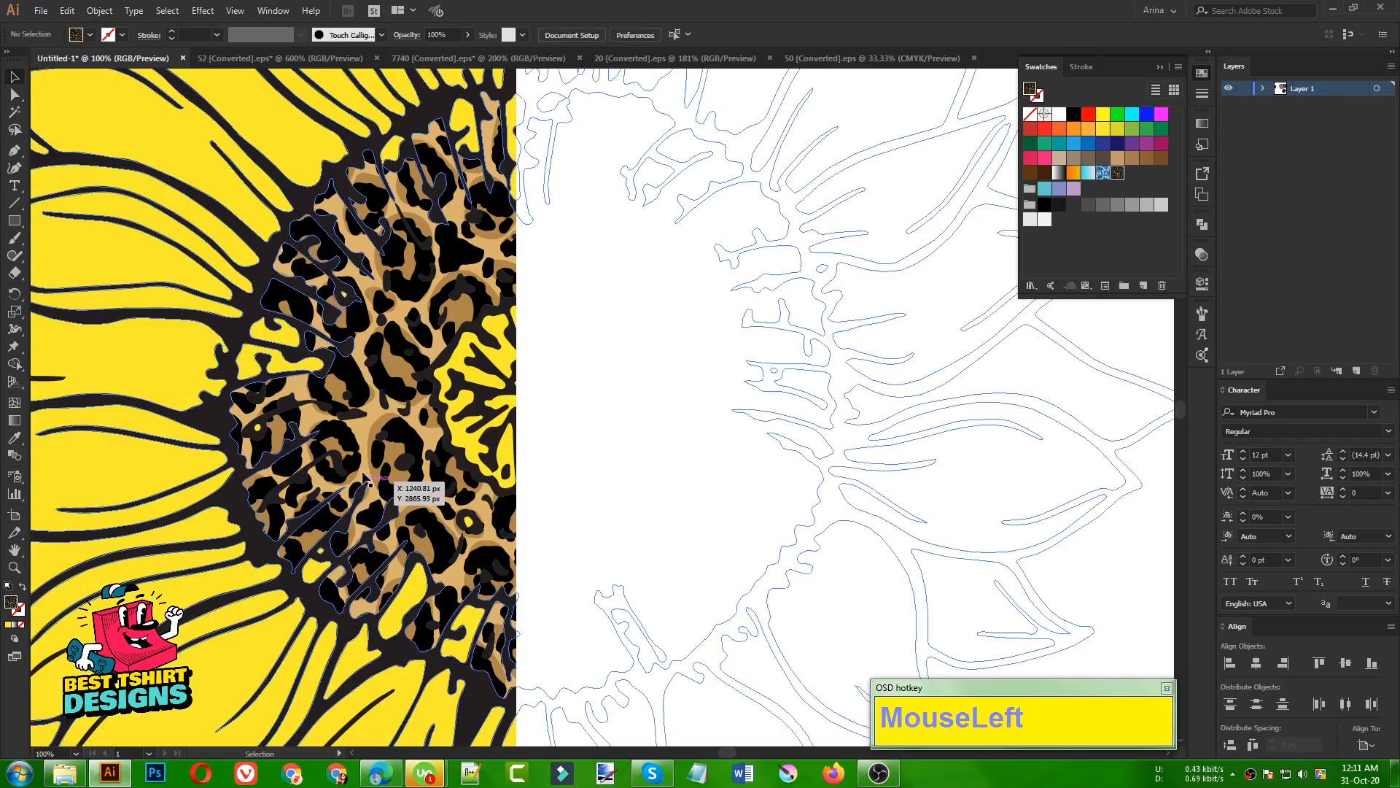
Step: Isolate the sunflower group again and fill the yellow inner core with the leopard pattern swatch
{"action": "double_click", "coordinate": [372, 419]}
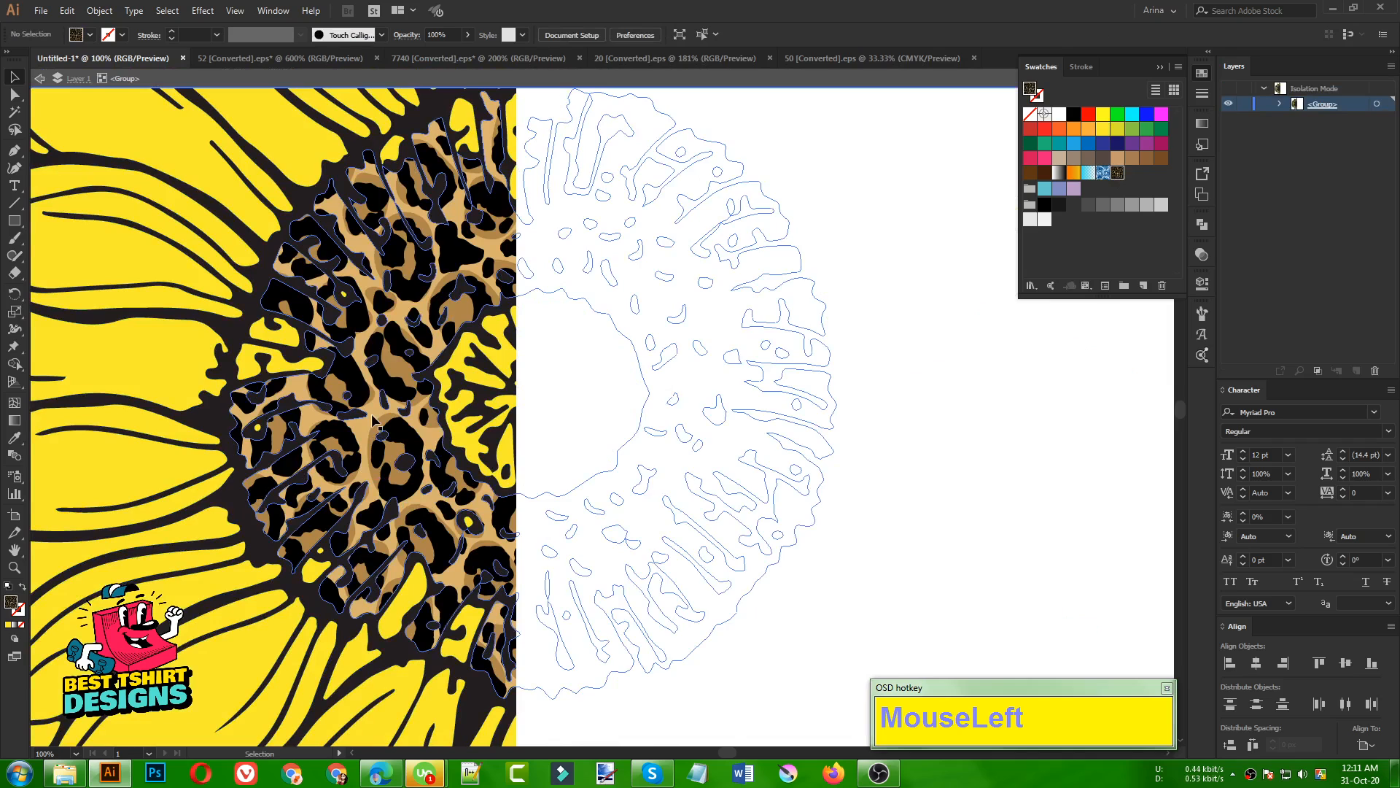
{"action": "left_click", "coordinate": [461, 448]}
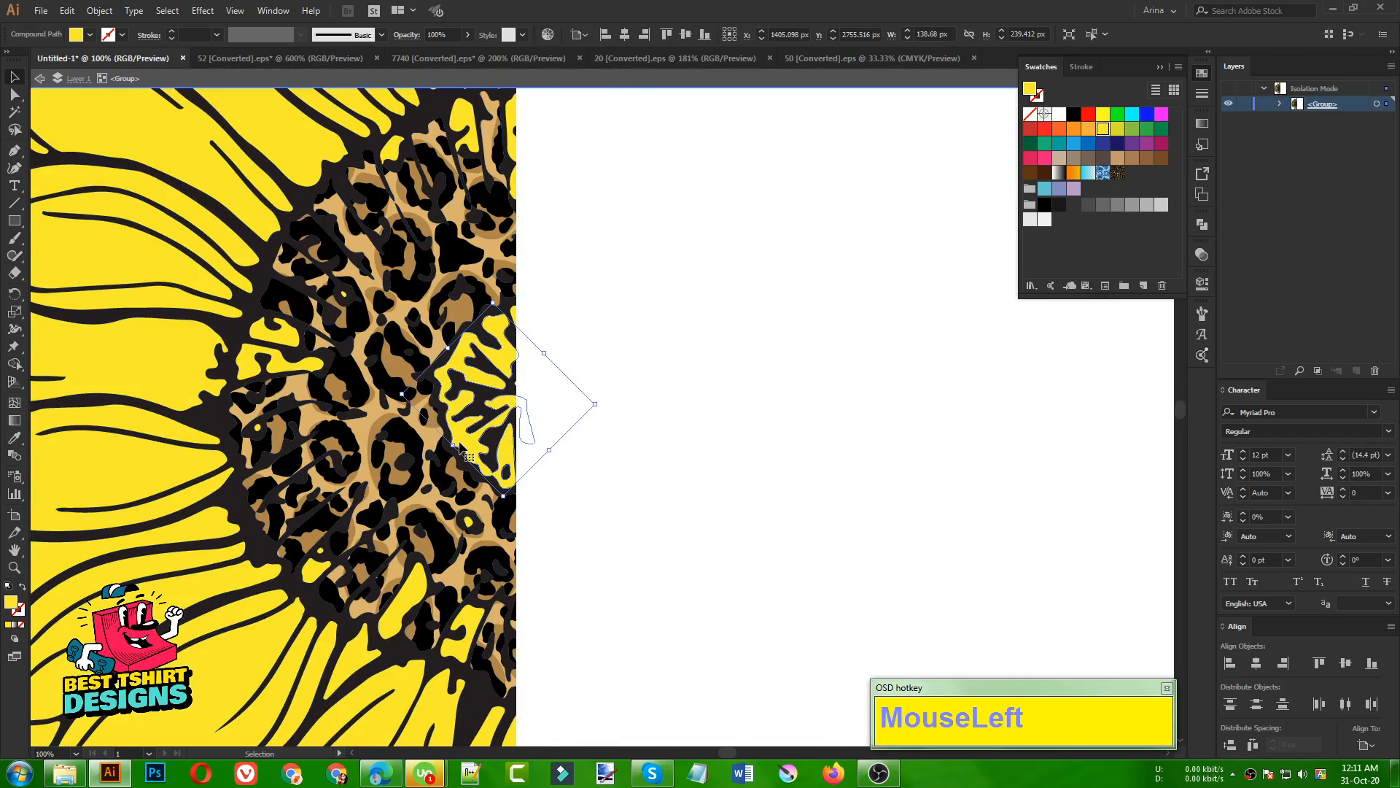
{"action": "left_click", "coordinate": [1119, 176]}
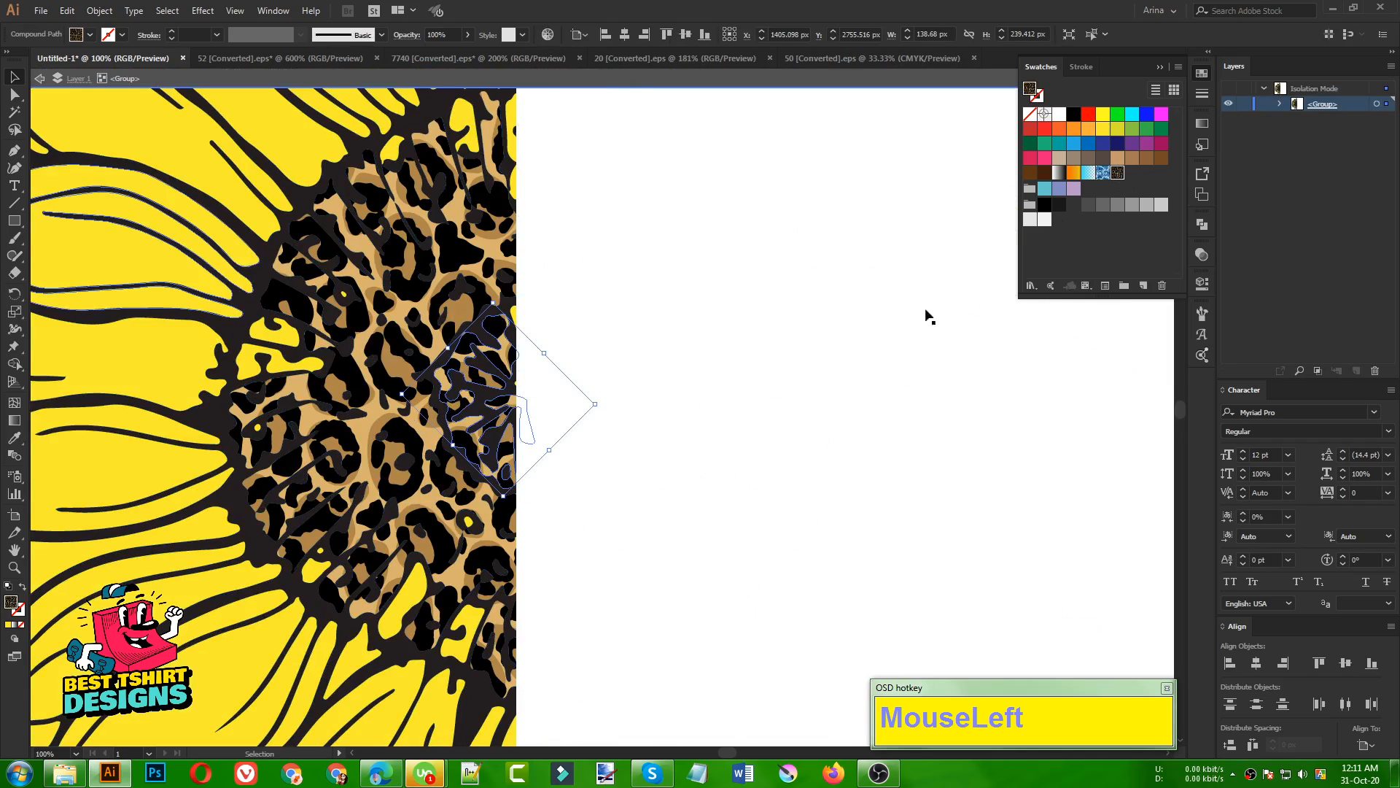
Step: Select the remaining yellow patches along the centre's lower edge and fill them with the leopard pattern swatch
{"action": "left_click", "coordinate": [405, 607]}
{"action": "left_click", "coordinate": [422, 647], "text": "shift"}
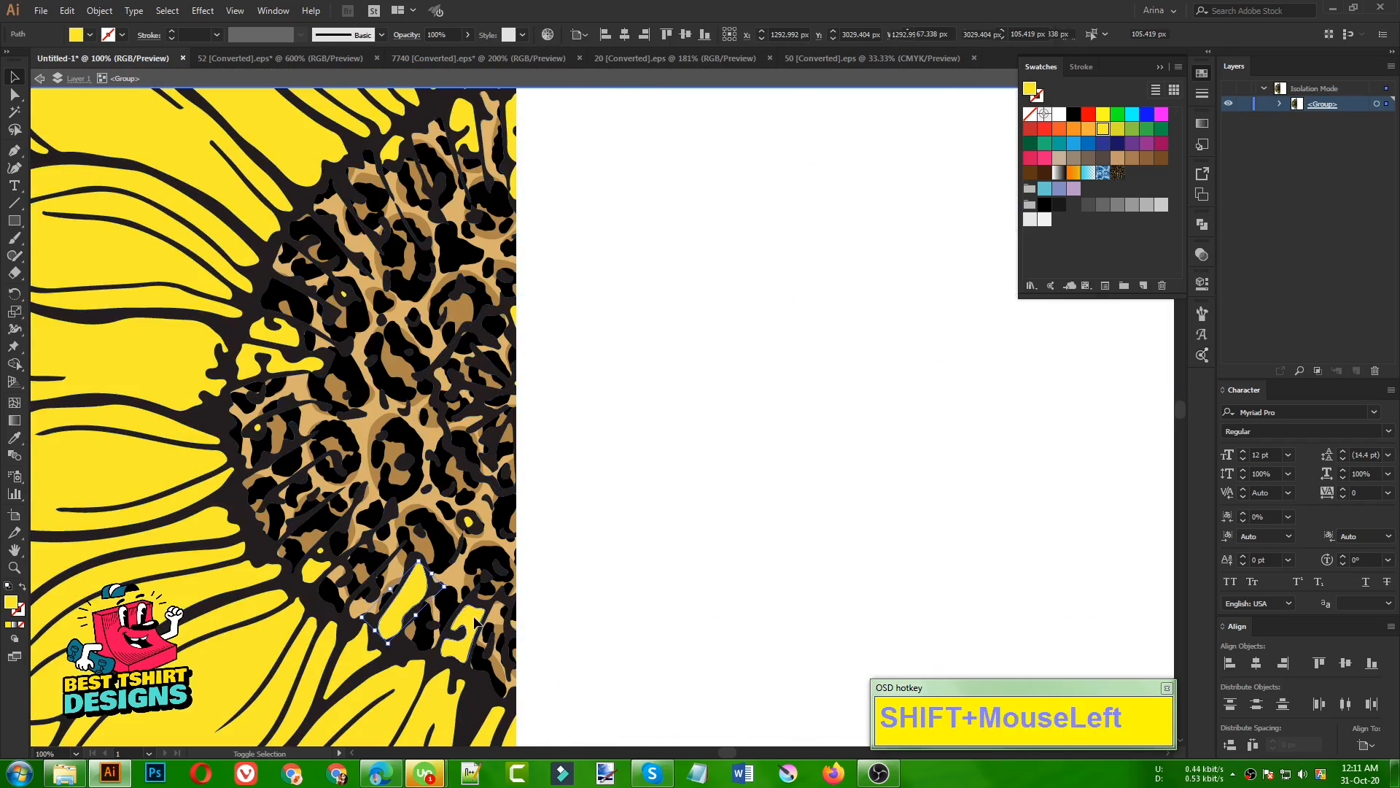
{"action": "left_click", "coordinate": [331, 580], "text": "shift"}
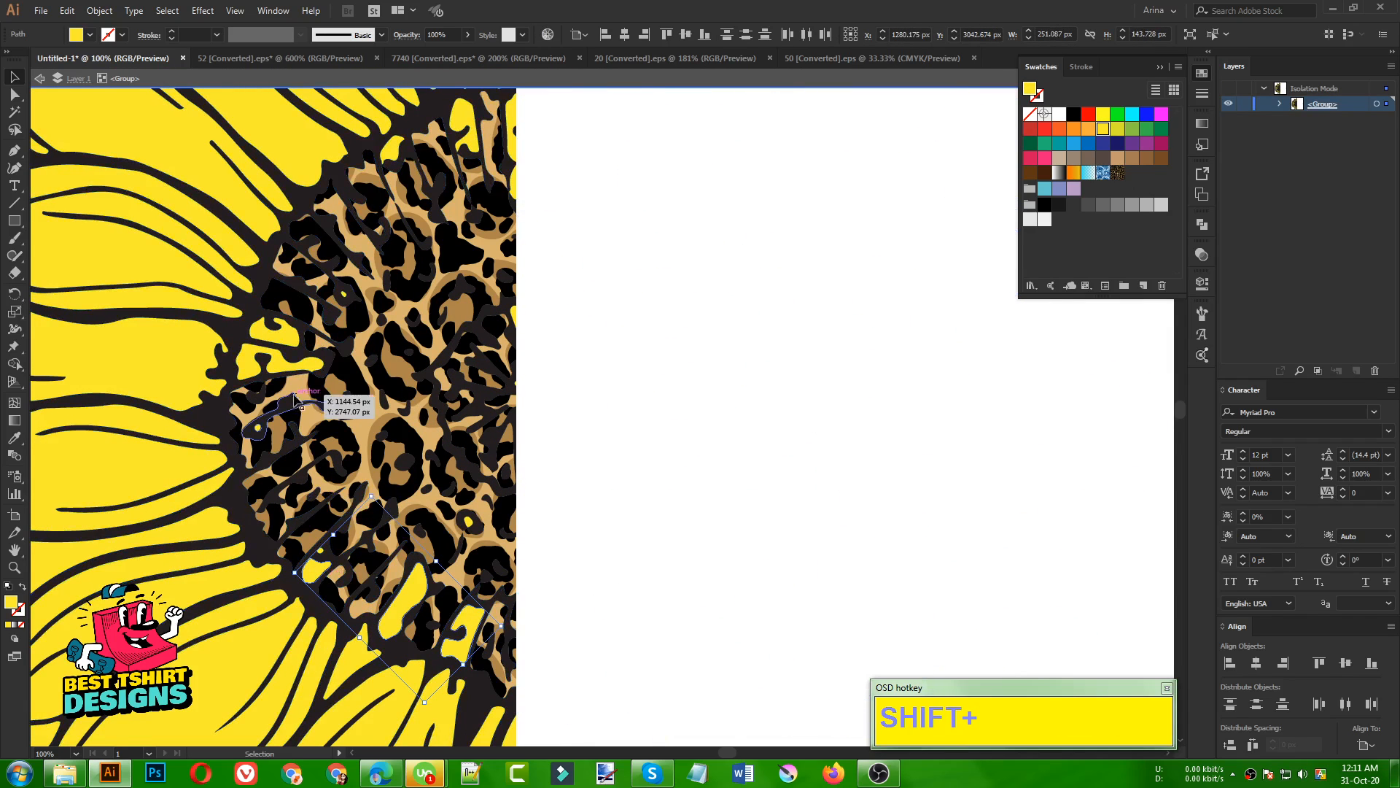
{"action": "left_click", "coordinate": [1118, 174]}
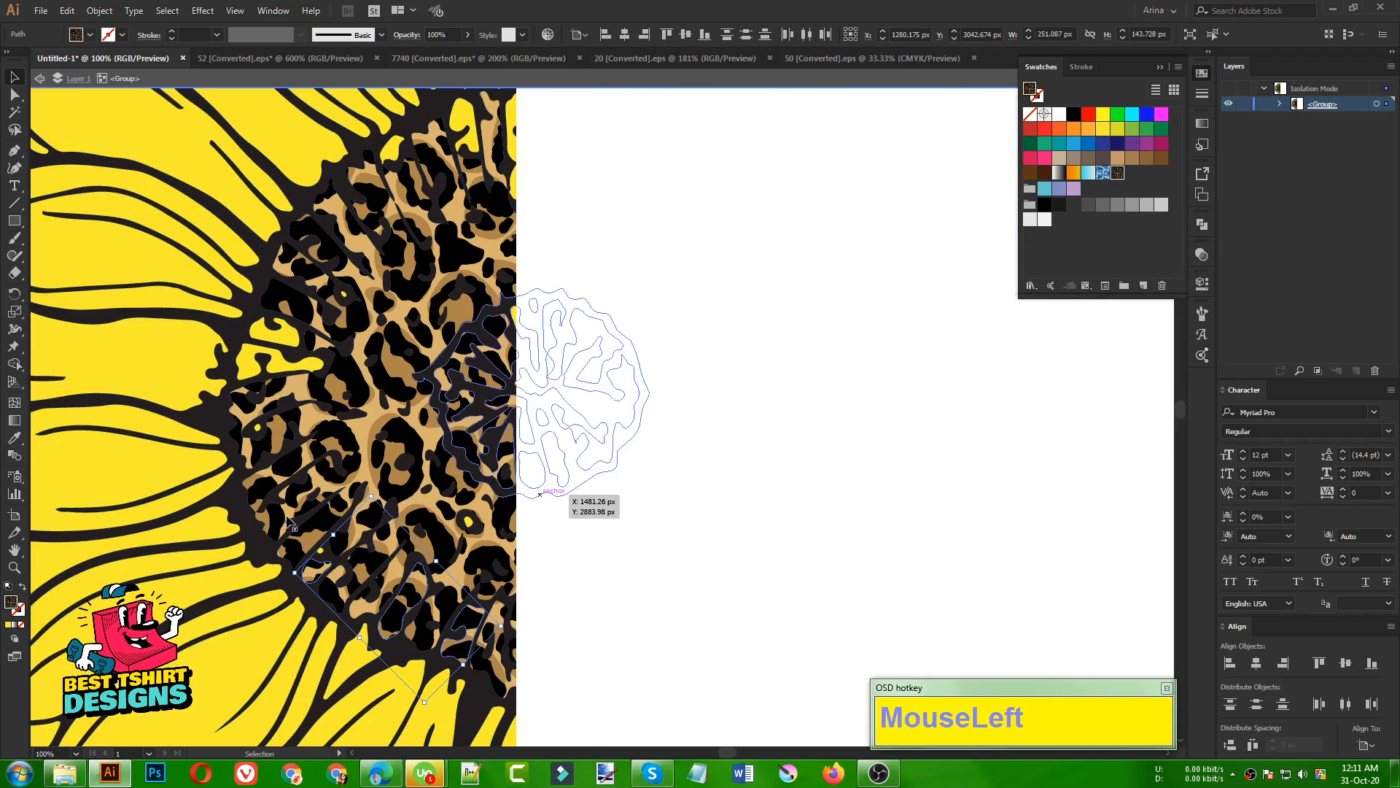
Step: Fill the two yellow patches at the left edge of the flower centre with the leopard pattern swatch
{"action": "left_click", "coordinate": [253, 355]}
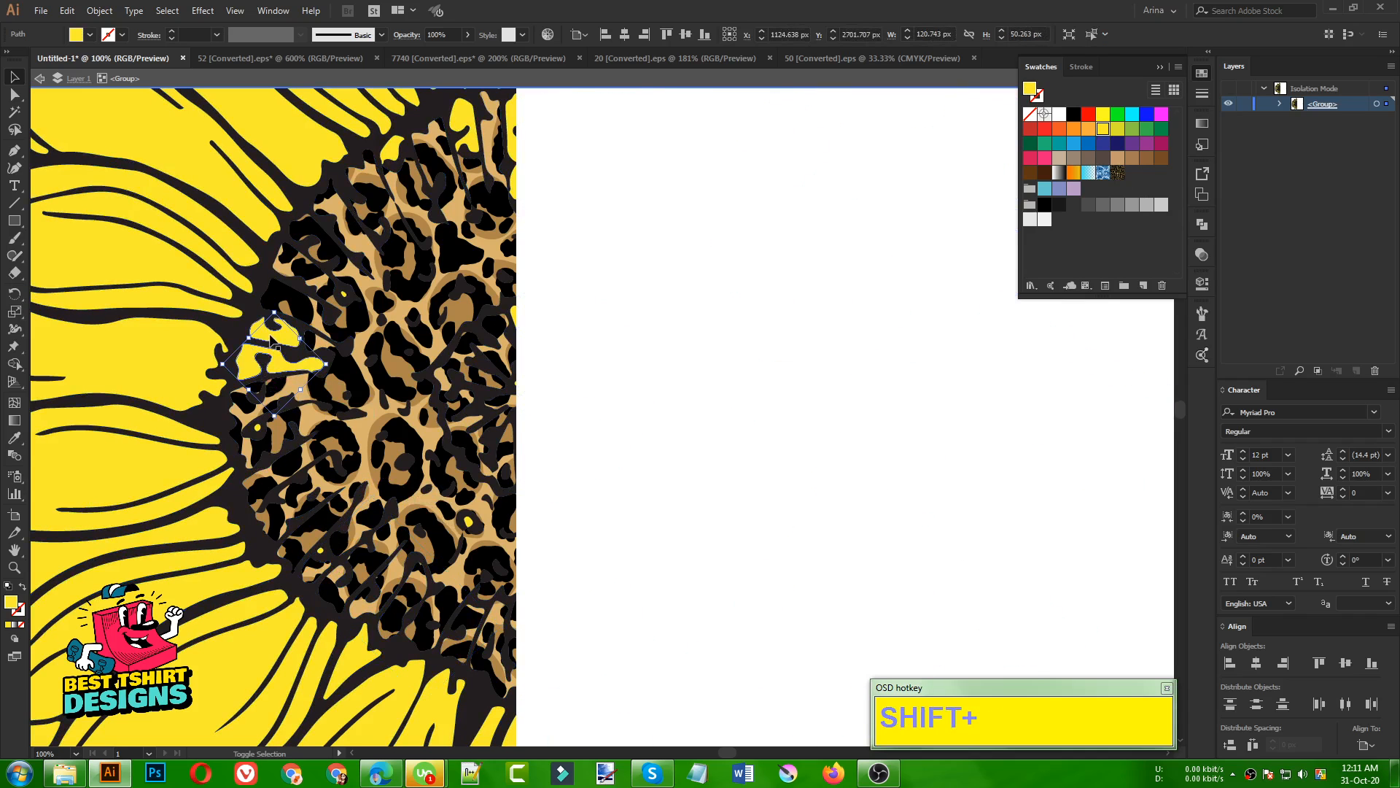
{"action": "left_click", "coordinate": [268, 336], "text": "shift"}
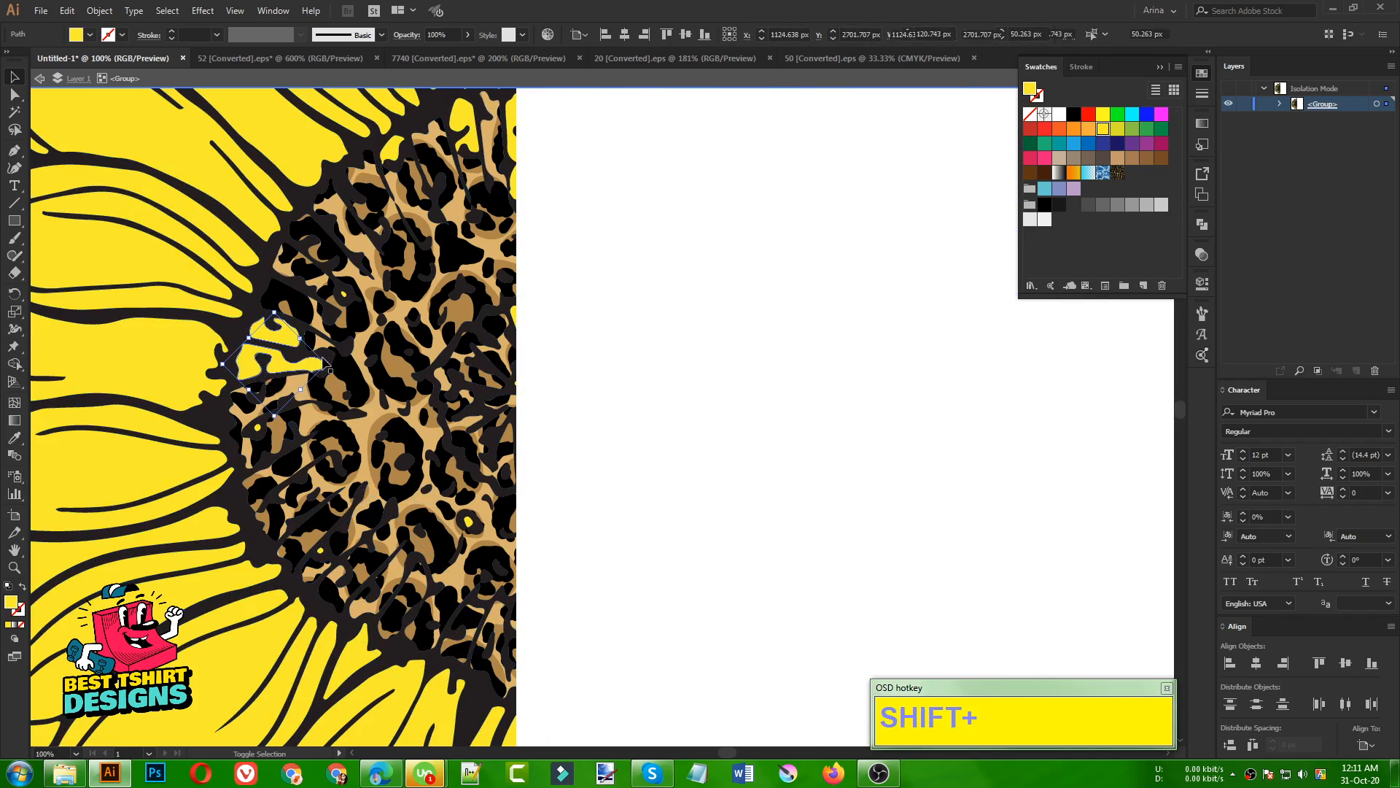
{"action": "left_click", "coordinate": [1118, 173]}
{"action": "scroll", "coordinate": [620, 209], "scroll_direction": "down", "scroll_amount": 2, "text": "alt"}
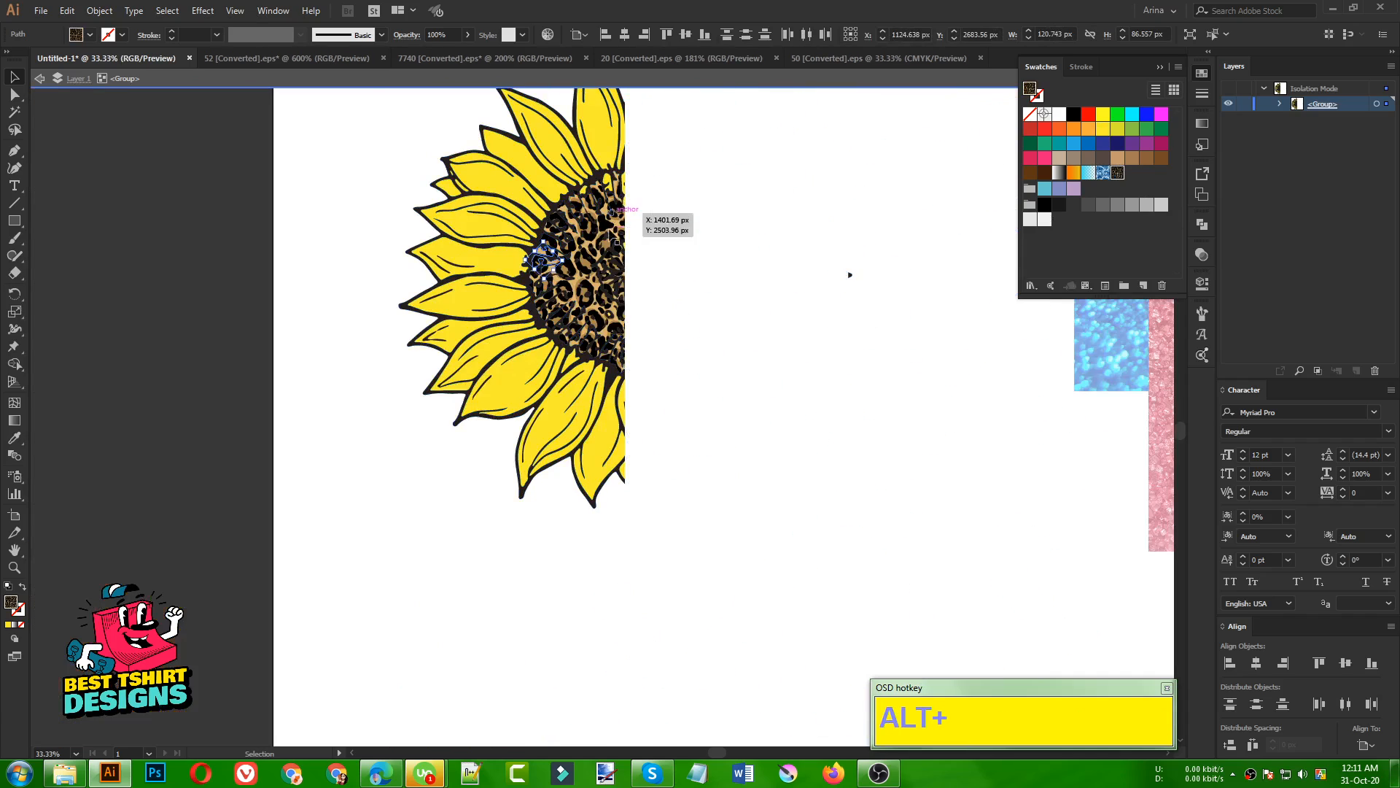
Step: Select the yellow patches on the flower centre's upper-left edge and beside the inner core and fill them with the leopard pattern swatch
{"action": "scroll", "coordinate": [628, 336], "scroll_direction": "up", "scroll_amount": 3, "text": "alt"}
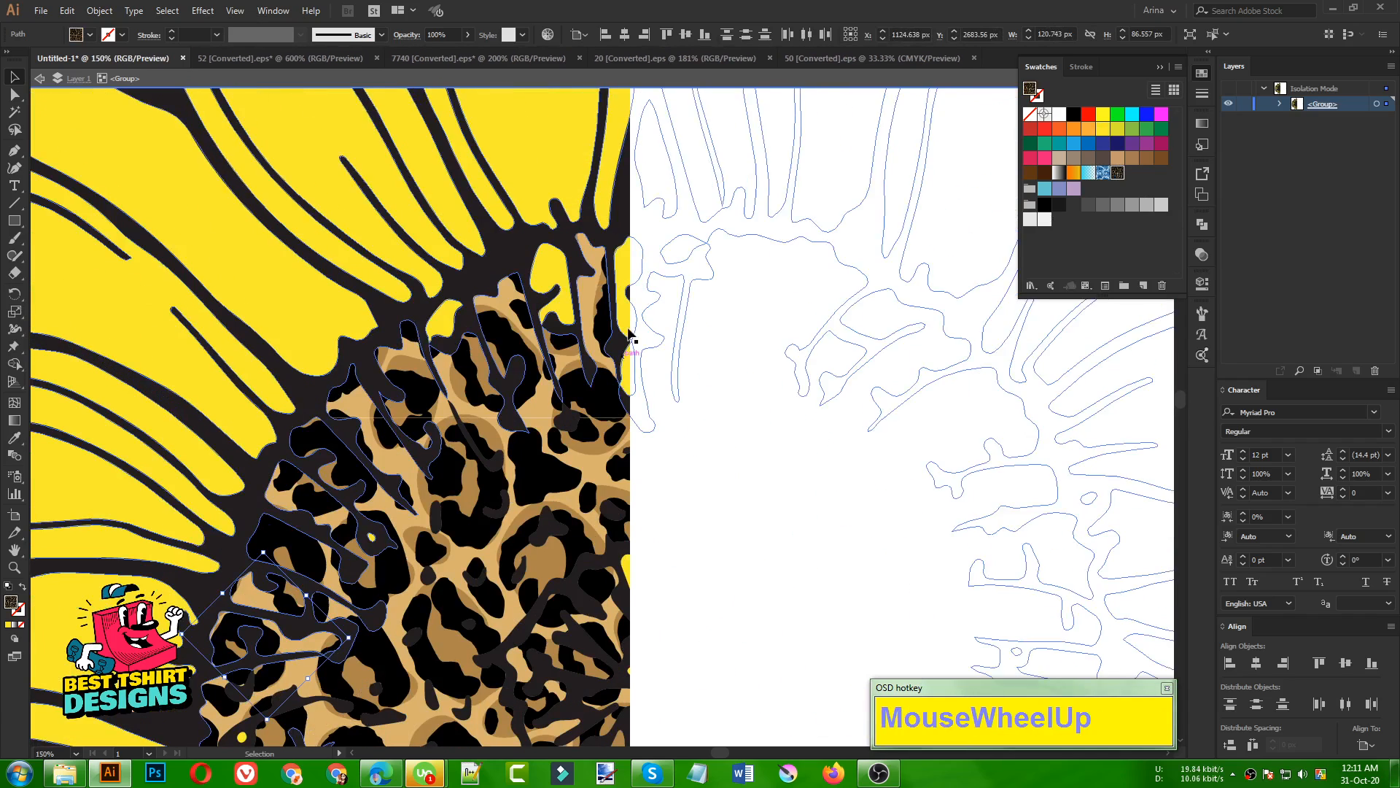
{"action": "left_click", "coordinate": [550, 269]}
{"action": "left_click", "coordinate": [447, 318], "text": "shift"}
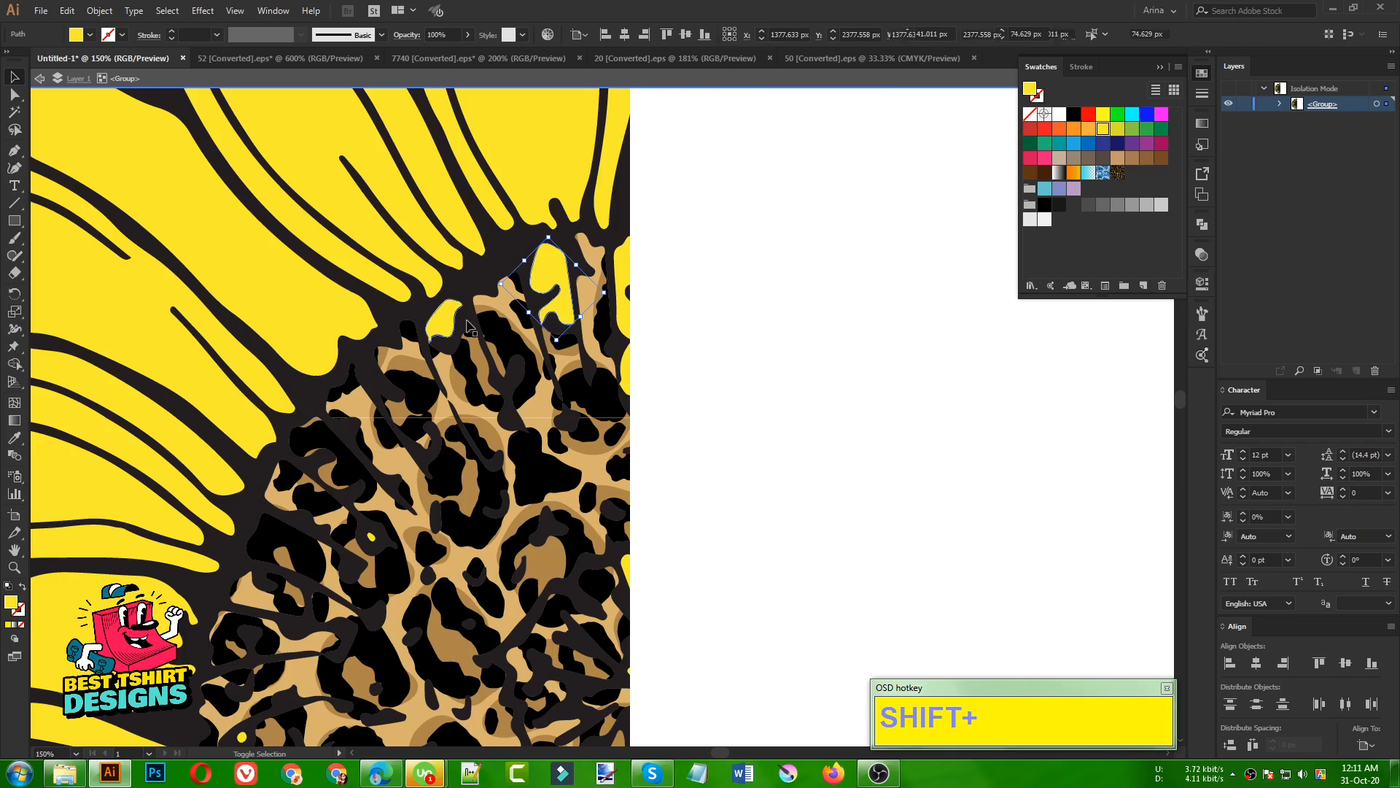
{"action": "scroll", "coordinate": [626, 471], "scroll_direction": "down", "scroll_amount": 2}
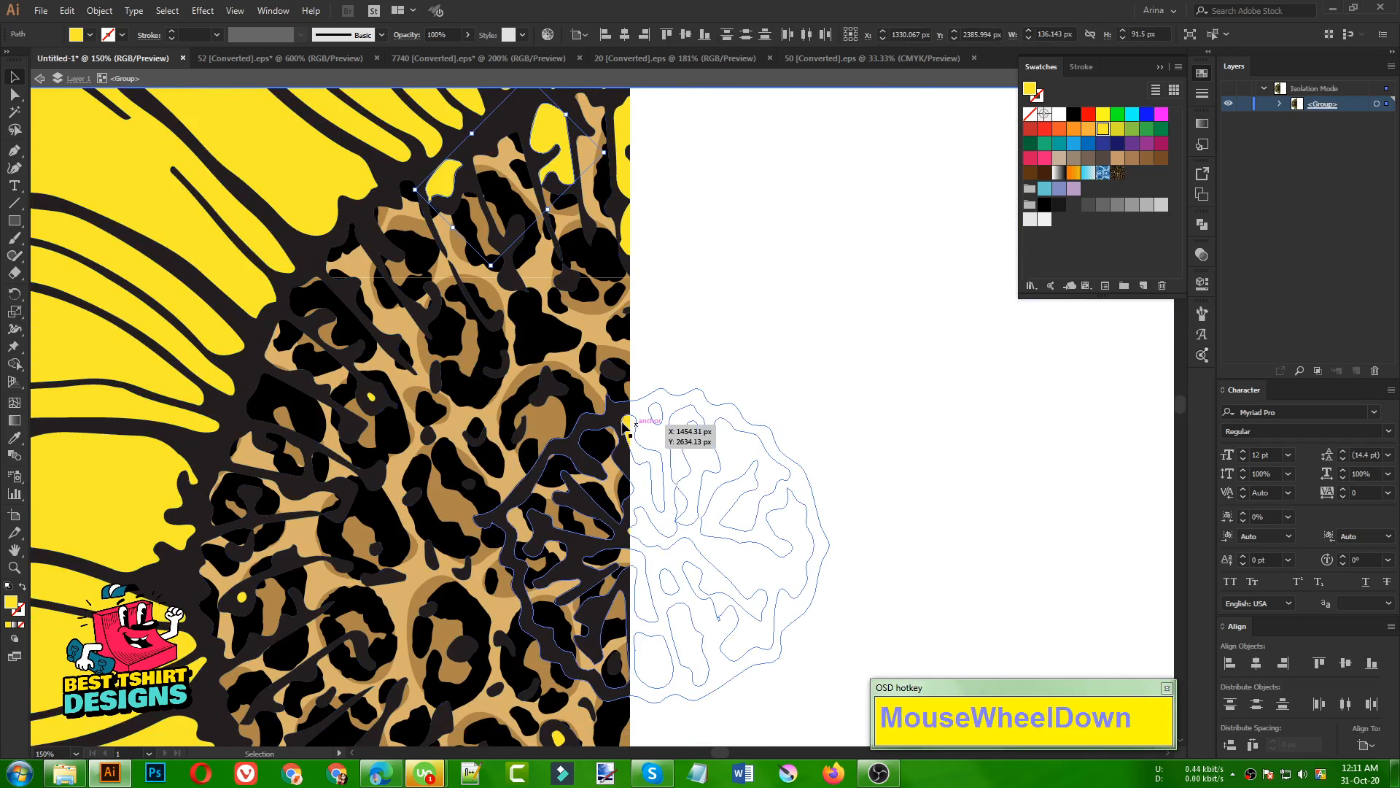
{"action": "left_click", "coordinate": [644, 436], "text": "shift"}
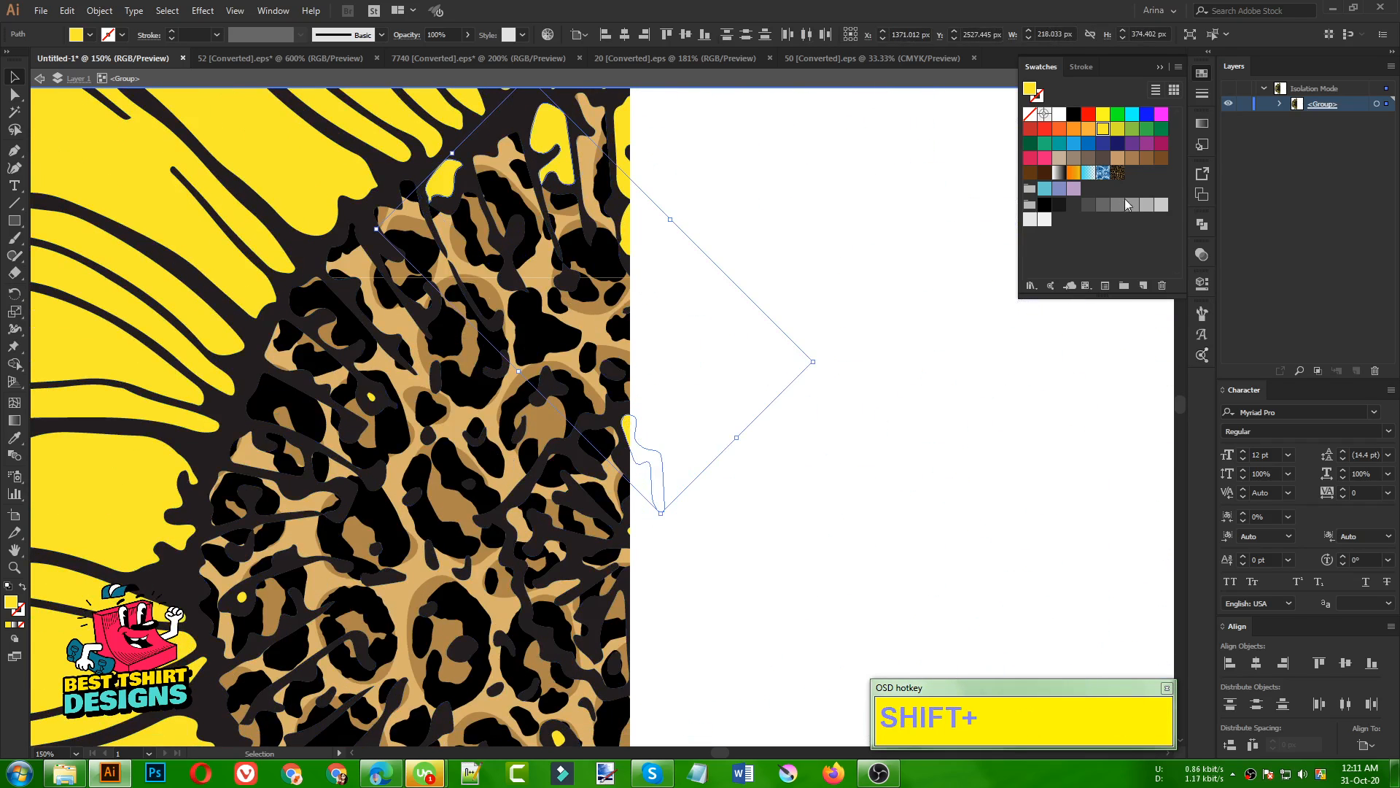
{"action": "left_click", "coordinate": [1118, 172]}
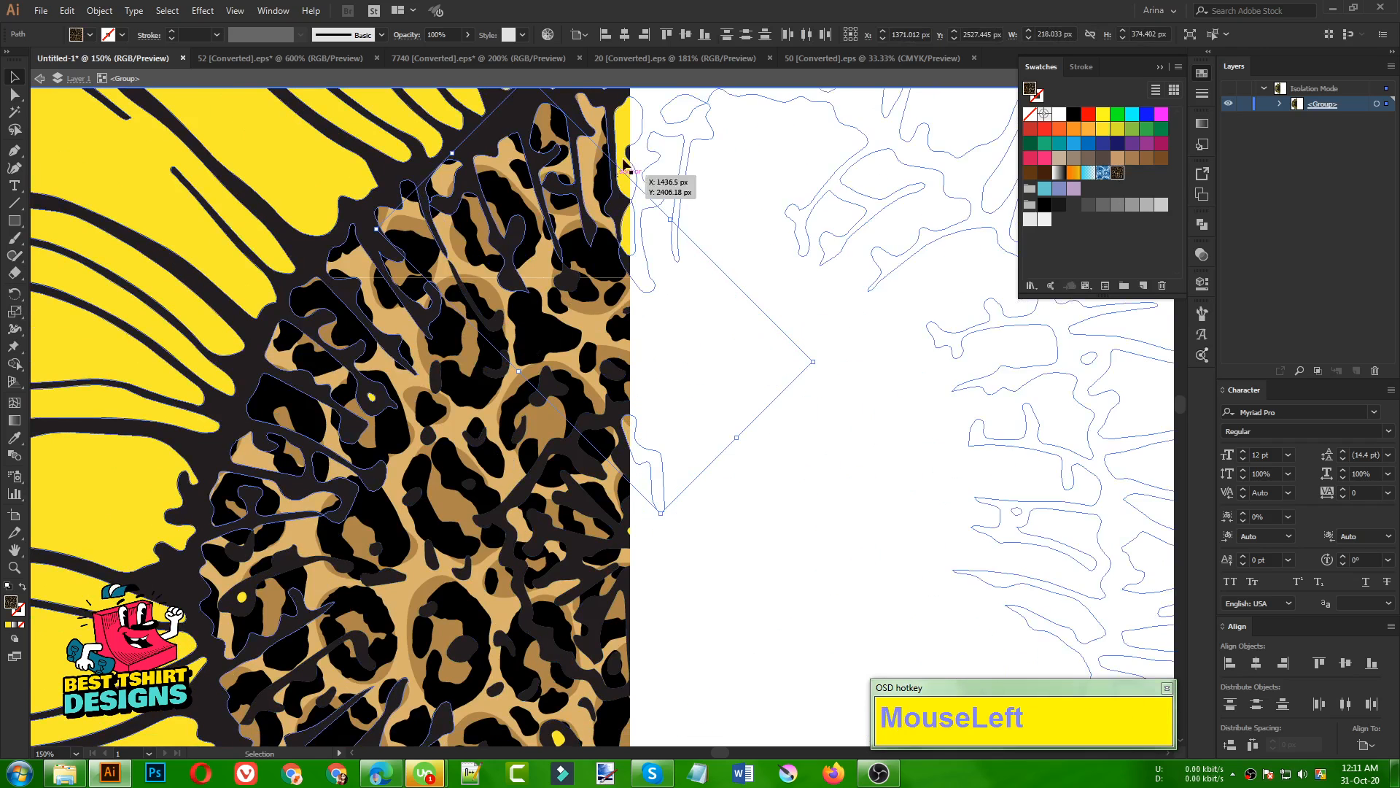
Step: Fill the yellow patches along the straight cut edge near the centre's top with the leopard pattern swatch and leave isolation mode
{"action": "left_click", "coordinate": [633, 133]}
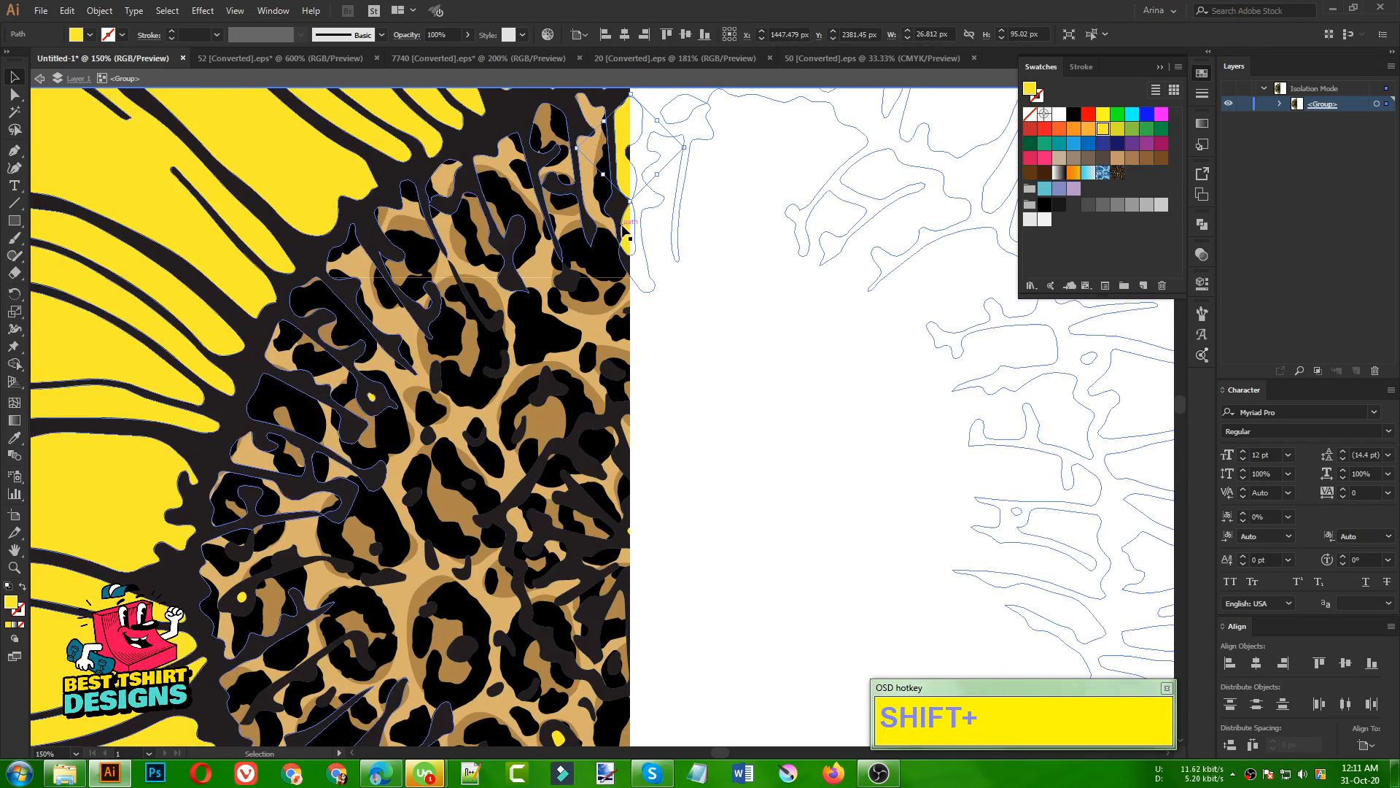
{"action": "left_click", "coordinate": [1118, 172]}
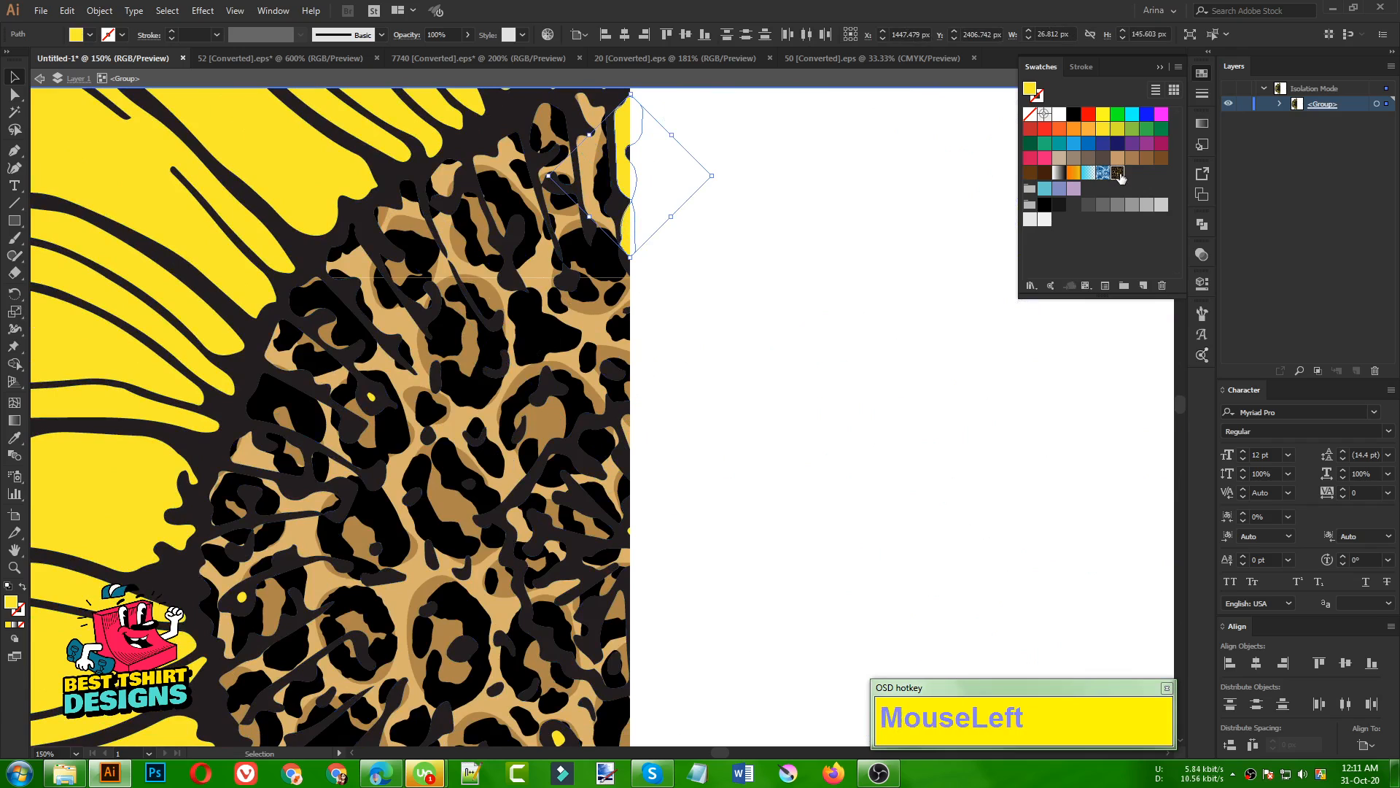
{"action": "scroll", "coordinate": [490, 269], "scroll_direction": "down", "scroll_amount": 5, "text": "alt"}
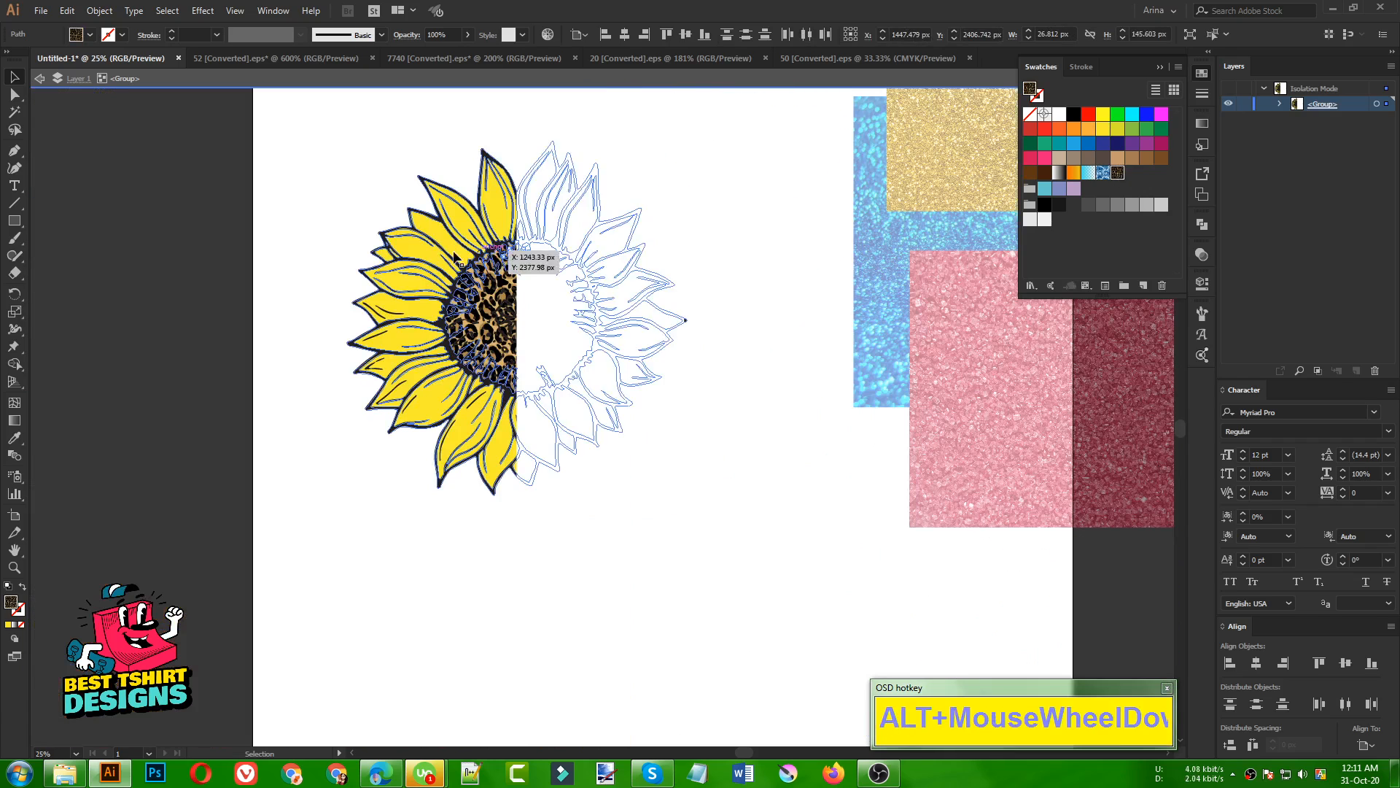
{"action": "double_click", "coordinate": [623, 508]}
{"action": "scroll", "coordinate": [626, 507], "scroll_direction": "up", "scroll_amount": 2}
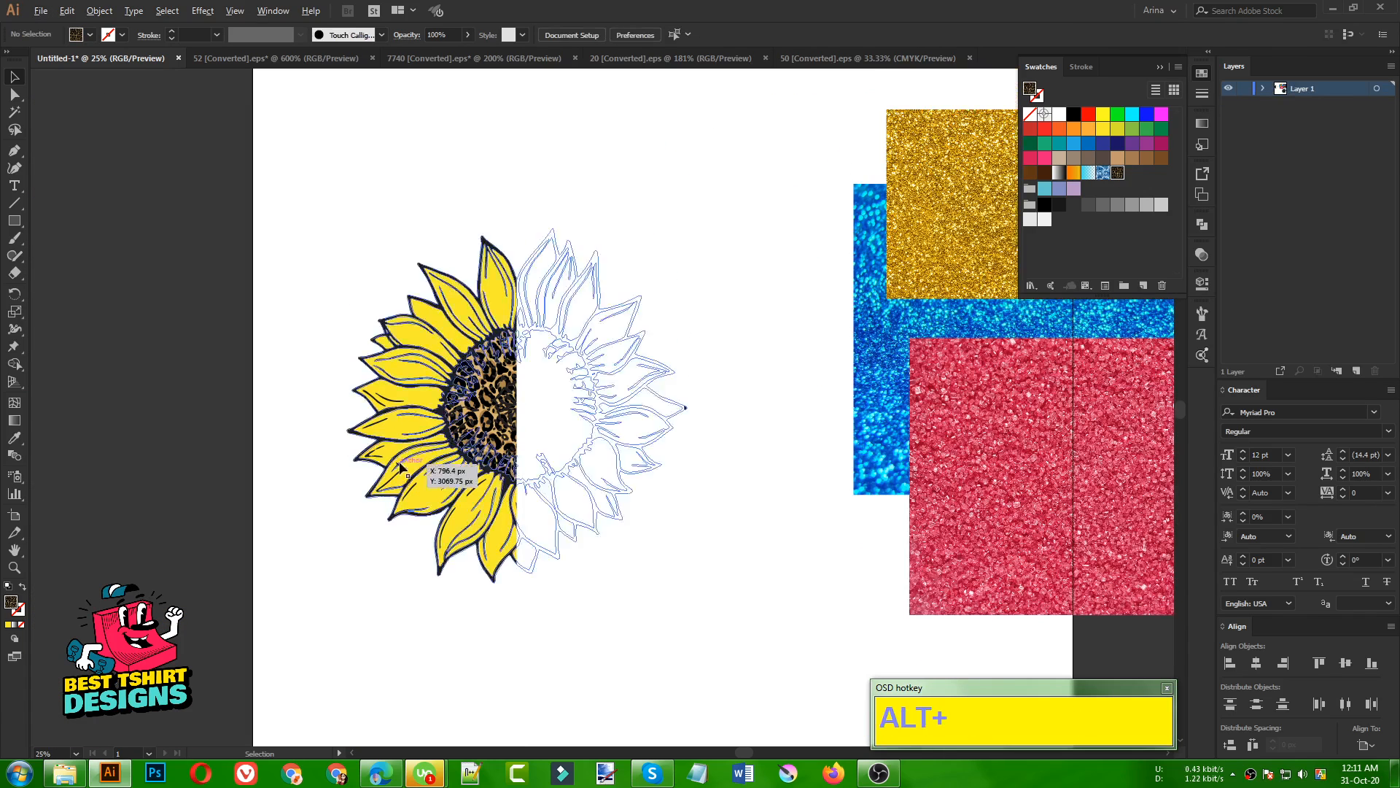
Step: Check the leopard-filled centre of the half sunflower and compare it with the reference design
{"action": "scroll", "coordinate": [366, 459], "scroll_direction": "down", "scroll_amount": 2, "text": "alt"}
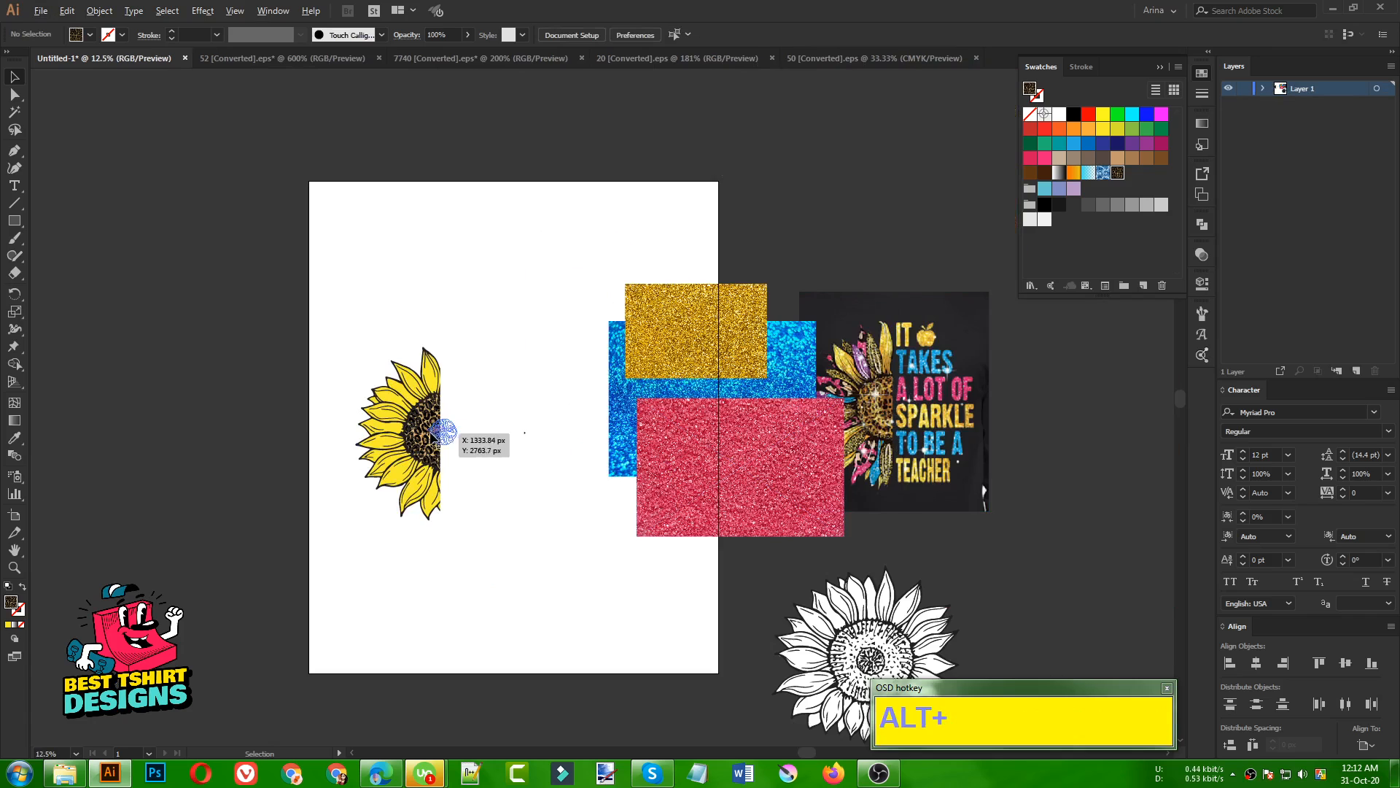
{"action": "scroll", "coordinate": [428, 431], "scroll_direction": "up", "scroll_amount": 3, "text": "alt"}
{"action": "left_click", "coordinate": [635, 674]}
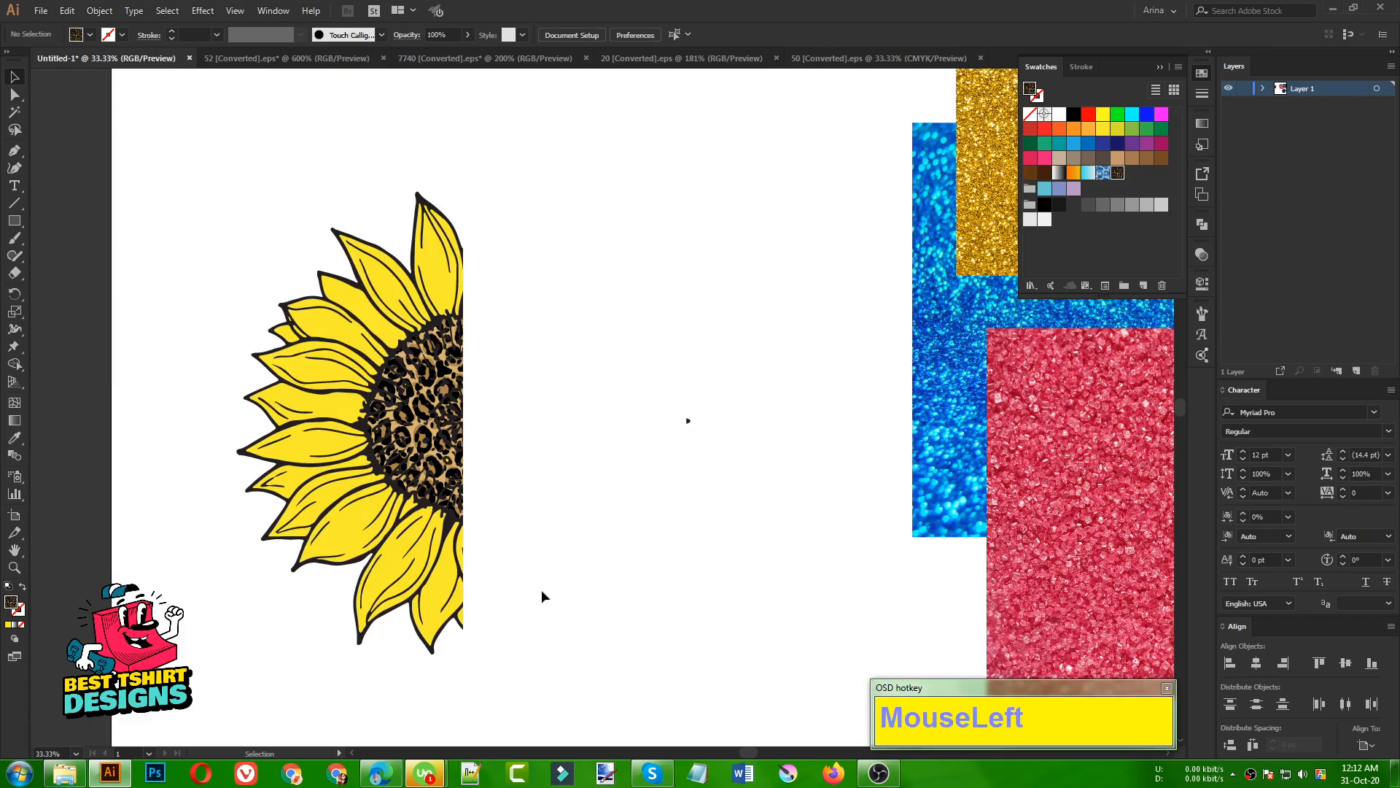
{"action": "scroll", "coordinate": [410, 509], "scroll_direction": "down", "scroll_amount": 1, "text": "alt"}
{"action": "left_click", "coordinate": [607, 628]}
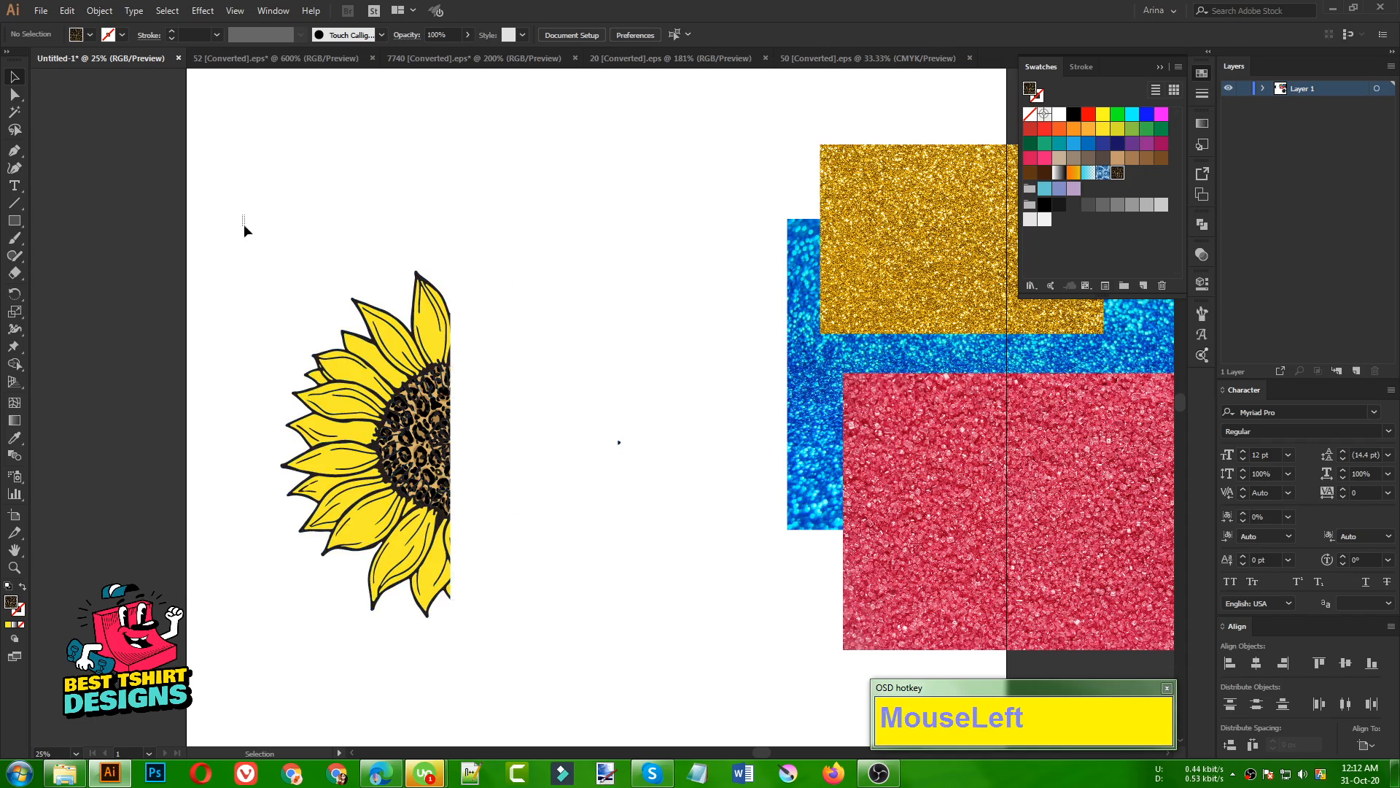
{"action": "left_click_drag", "start_coordinate": [243, 224], "coordinate": [675, 678]}
{"action": "left_click", "coordinate": [677, 675]}
{"action": "scroll", "coordinate": [558, 592], "scroll_direction": "down", "scroll_amount": 1, "text": "alt"}
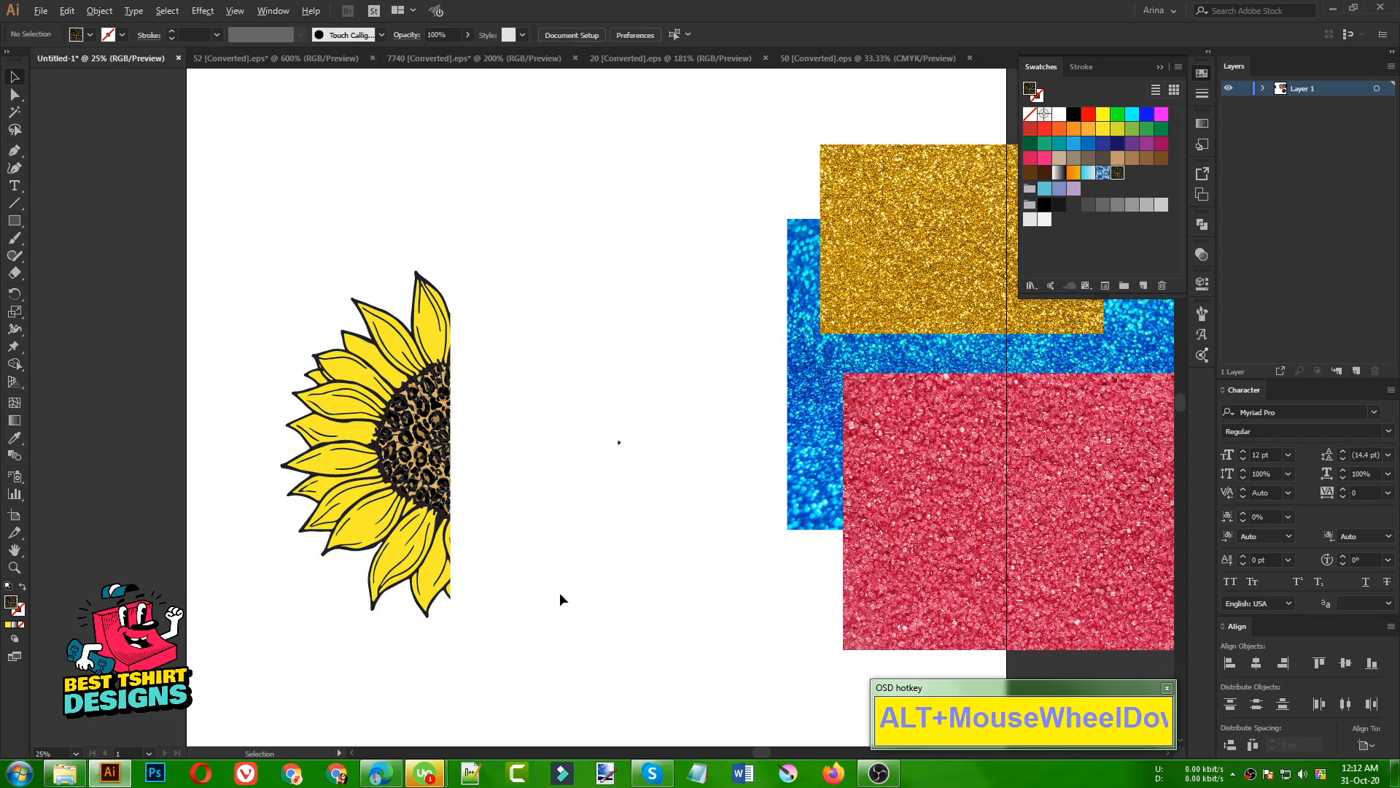
{"action": "left_click", "coordinate": [645, 633]}
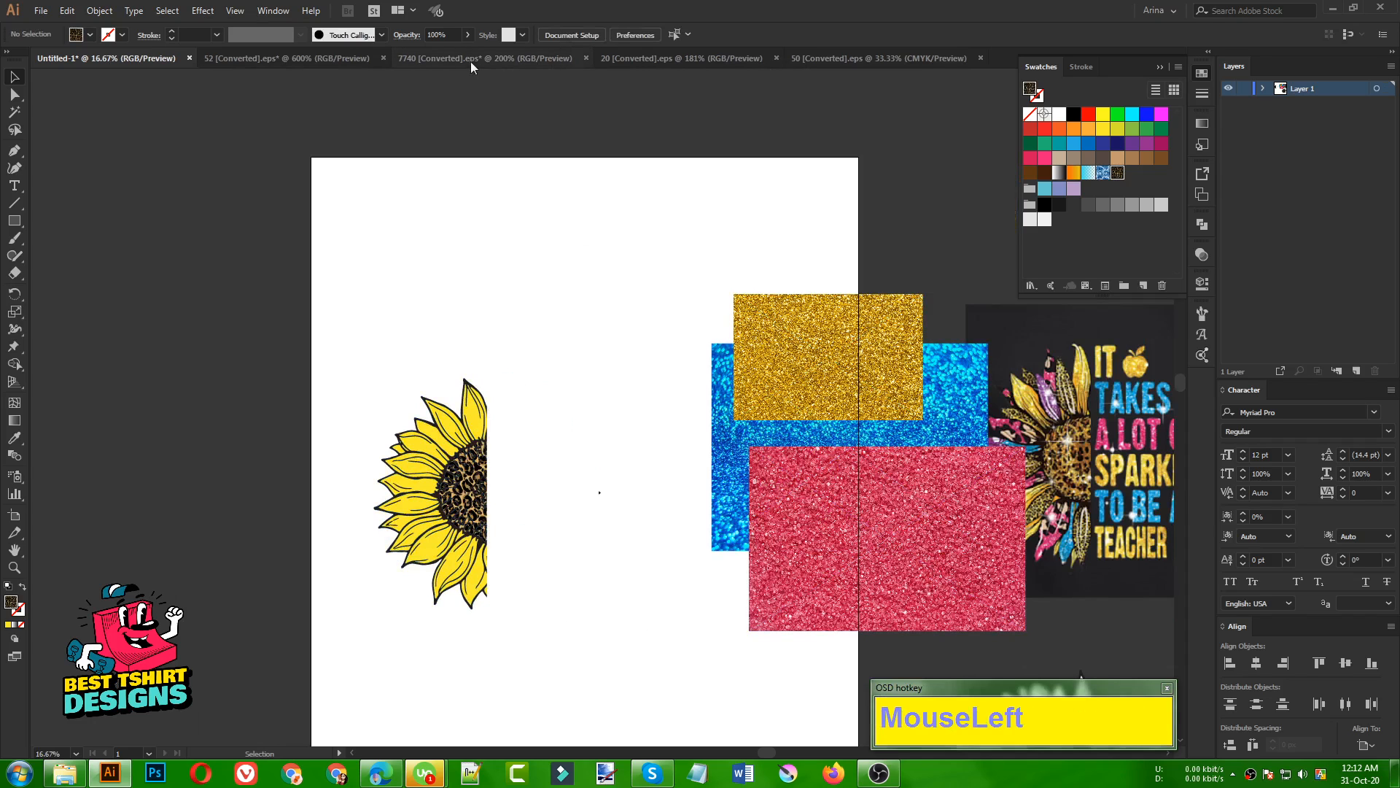
Step: Switch to the 20 [Converted].eps document and examine how the pink glitter leopard artwork is built up
{"action": "left_click", "coordinate": [834, 58]}
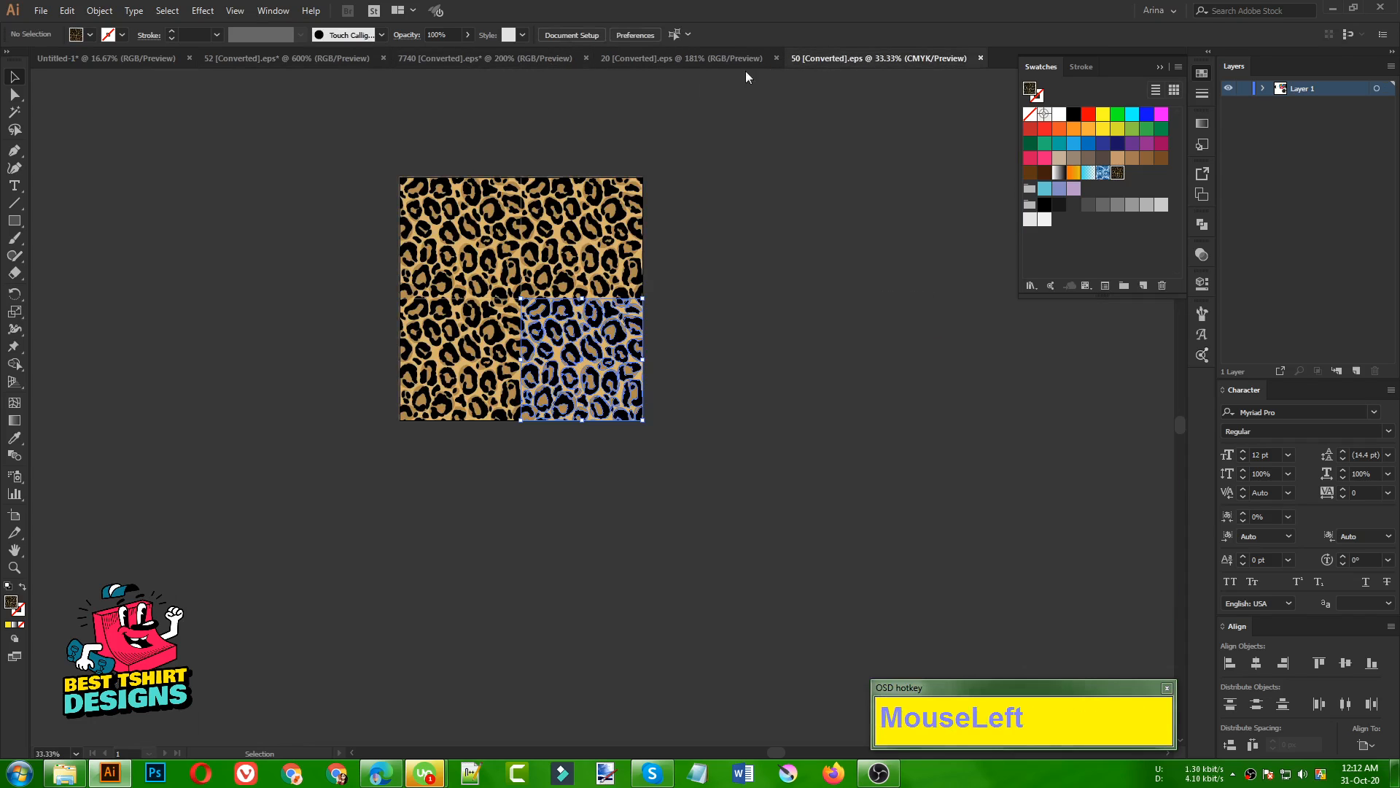
{"action": "left_click", "coordinate": [672, 59]}
{"action": "left_click", "coordinate": [627, 311]}
{"action": "scroll", "coordinate": [326, 306], "scroll_direction": "down", "scroll_amount": 2, "text": "alt"}
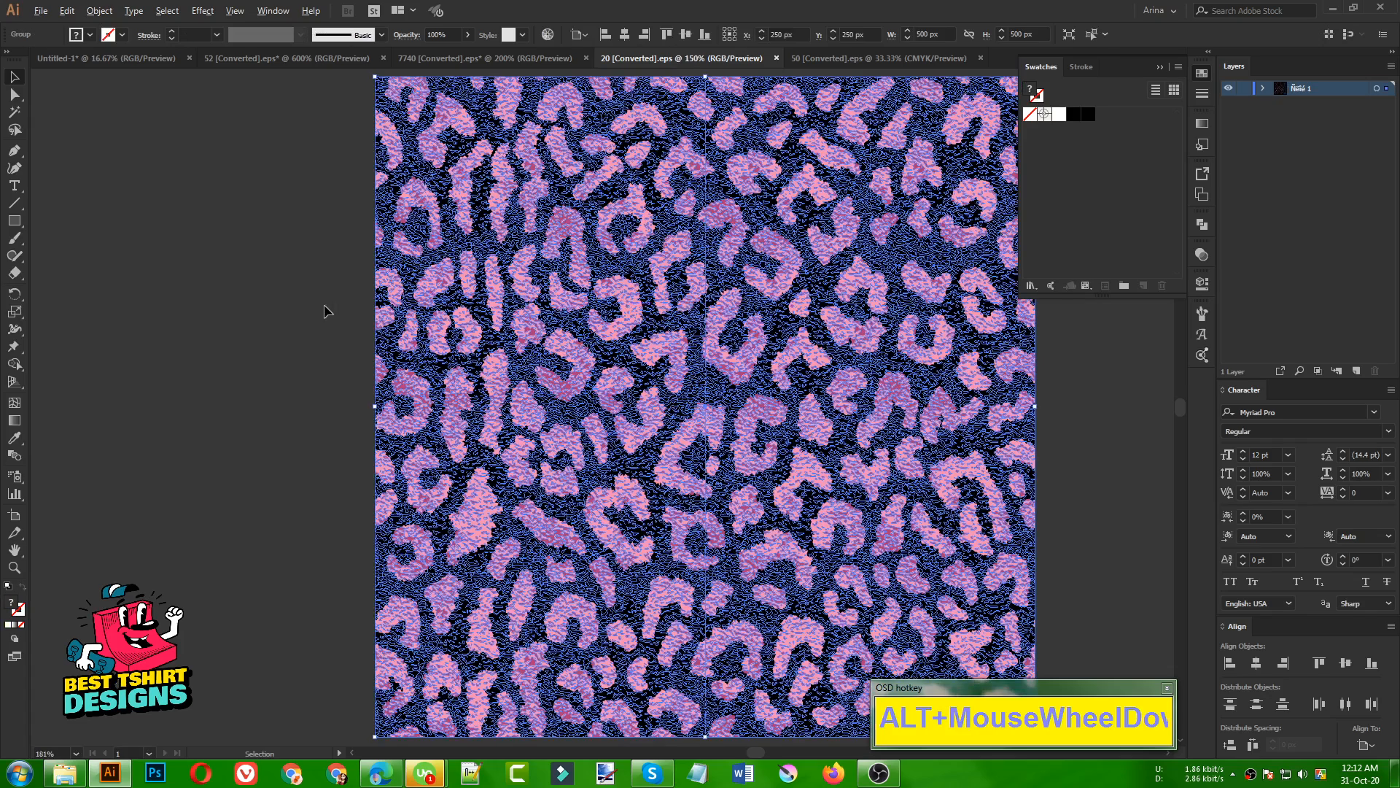
{"action": "left_click", "coordinate": [820, 389]}
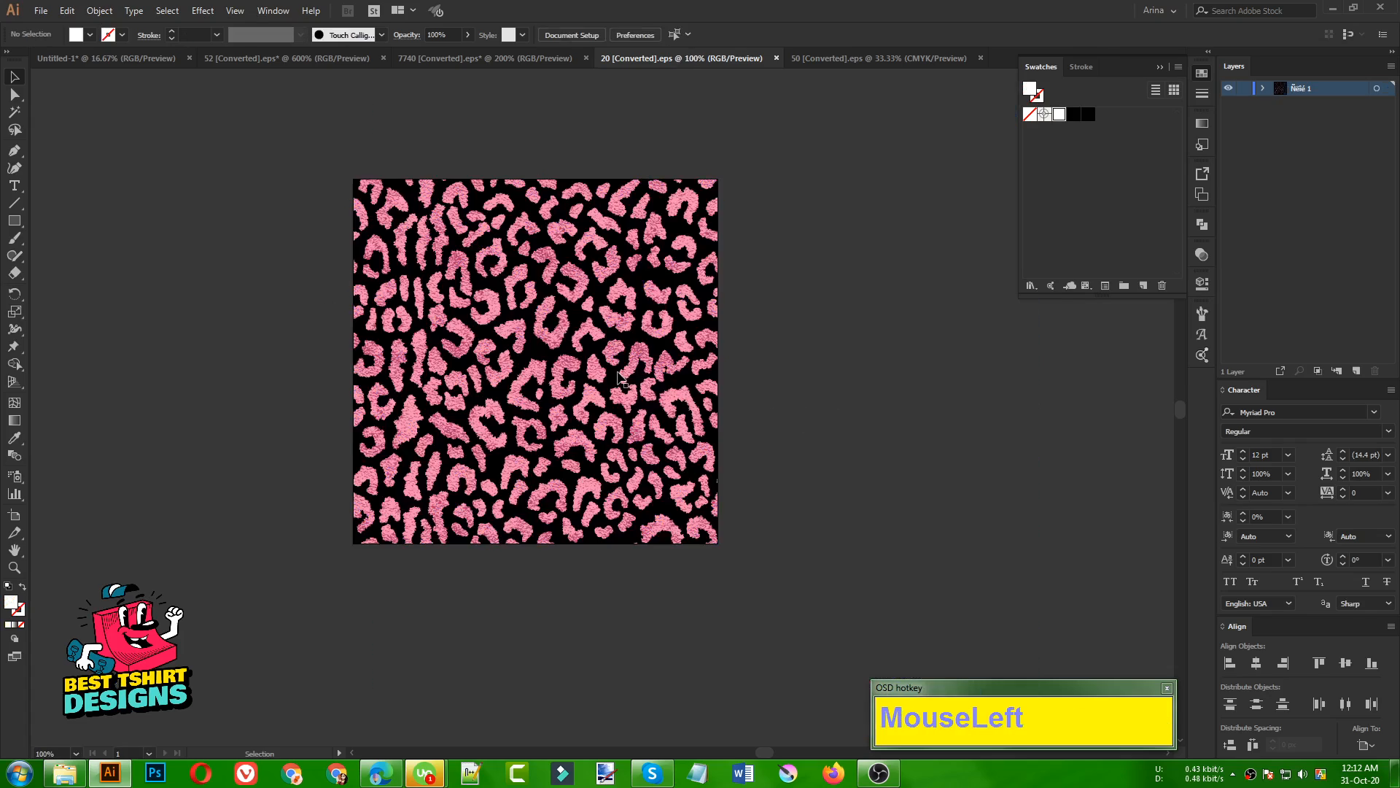
{"action": "left_click", "coordinate": [629, 374]}
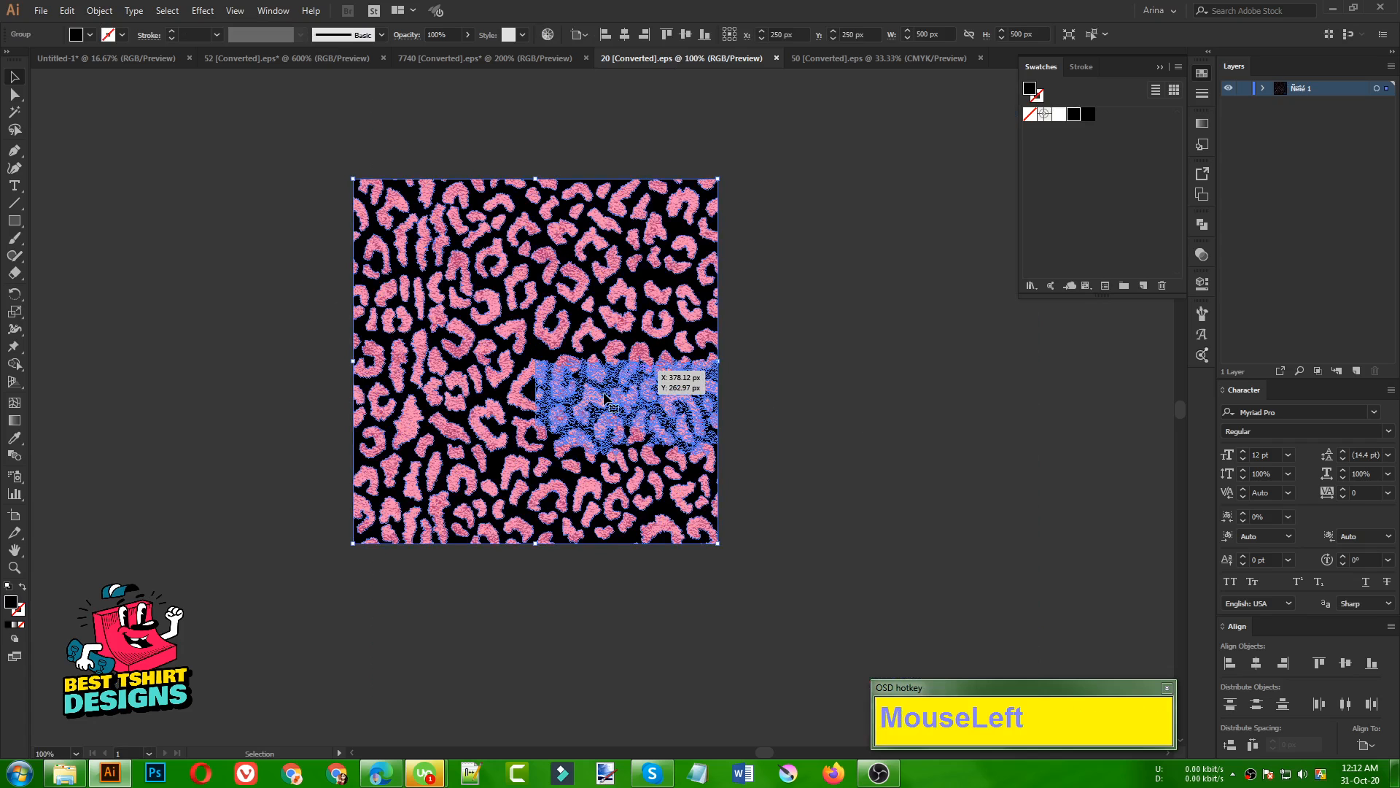
{"action": "left_click", "coordinate": [675, 349]}
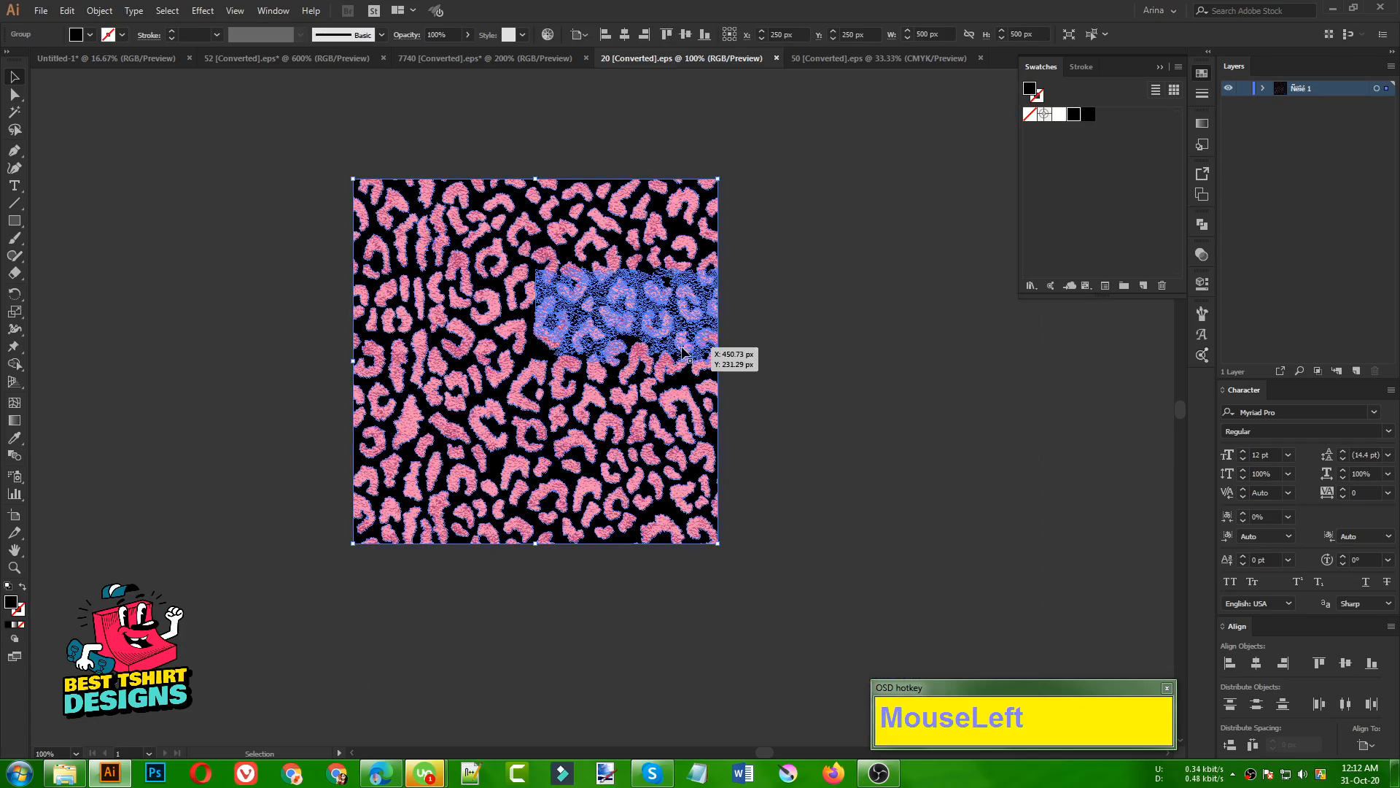
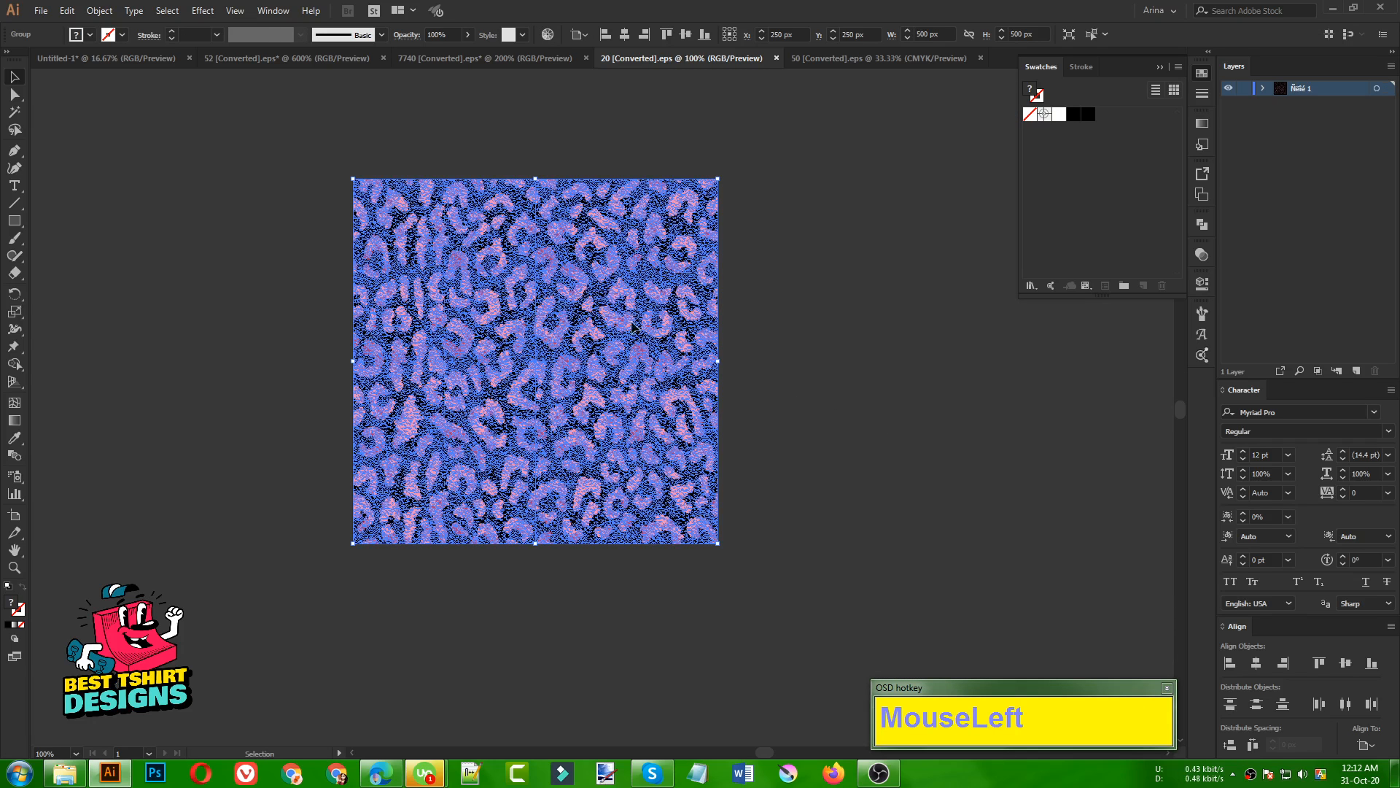
Step: Try moving the black leopard shape off the pink glitter beneath it and undo the move
{"action": "left_click", "coordinate": [614, 356]}
{"action": "left_click_drag", "start_coordinate": [656, 372], "coordinate": [712, 370]}
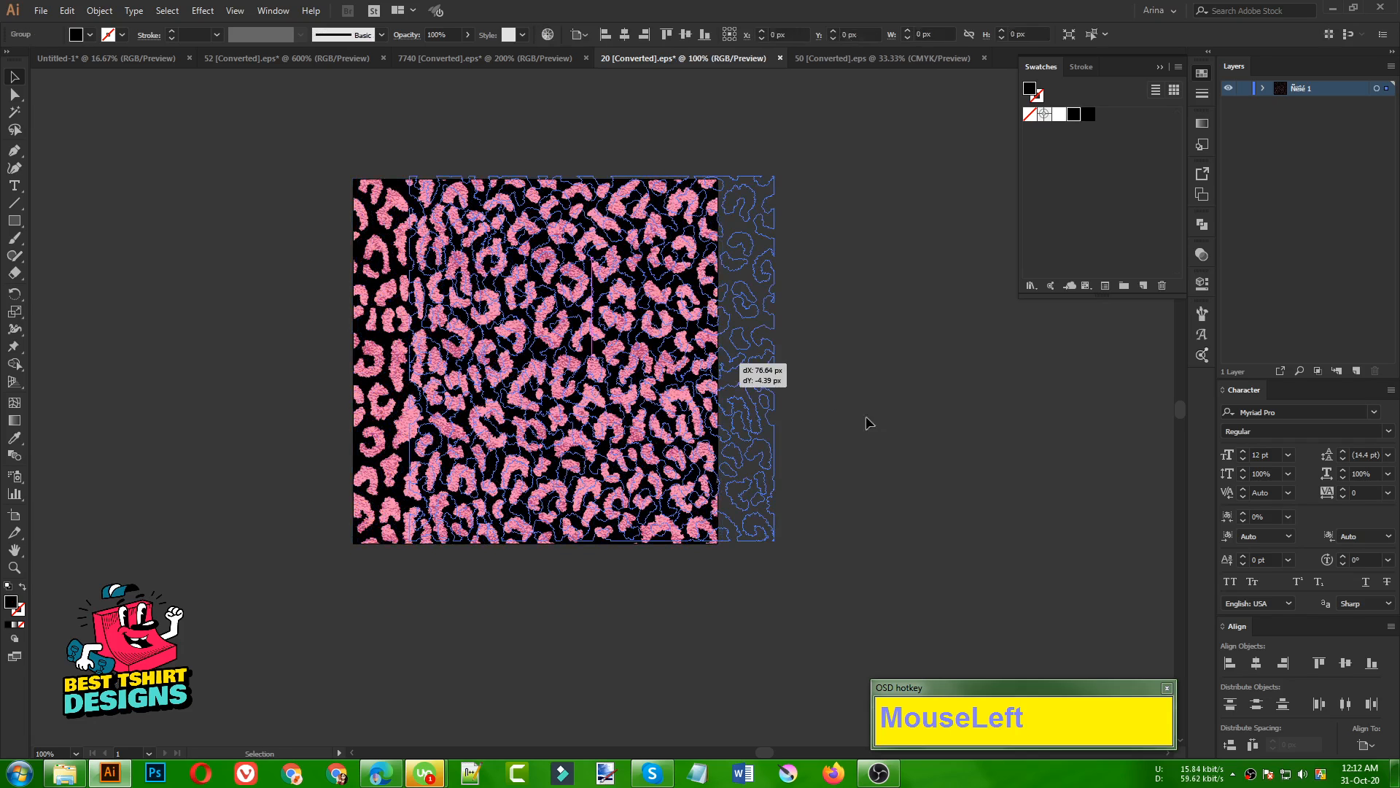
{"action": "key", "text": "ctrl"}
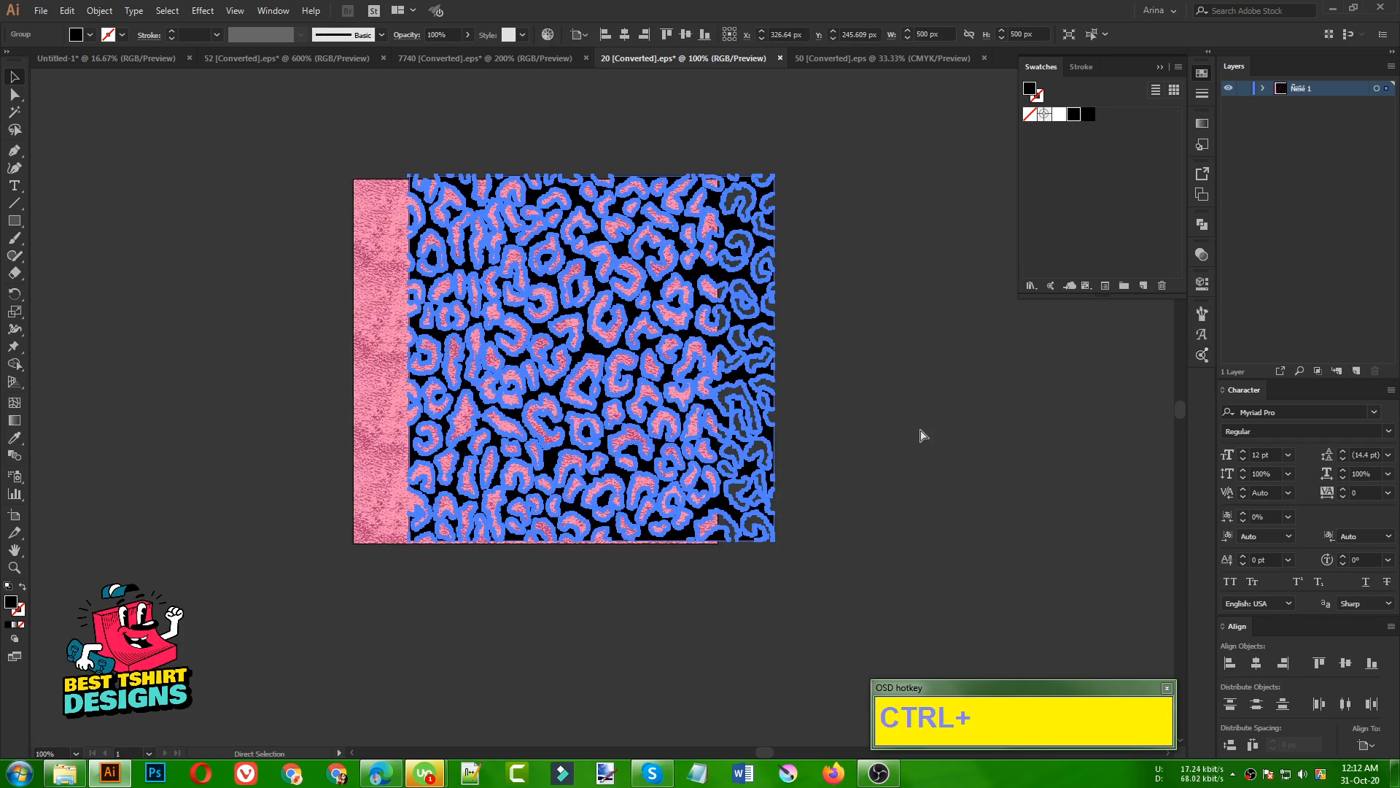
{"action": "key", "text": "ctrl+z"}
Step: Copy the whole pink glitter leopard artwork and paste it into the Untitled-1 document
{"action": "left_click", "coordinate": [920, 436]}
{"action": "left_click_drag", "start_coordinate": [318, 151], "coordinate": [838, 604]}
{"action": "key", "text": "ctrl+c"}
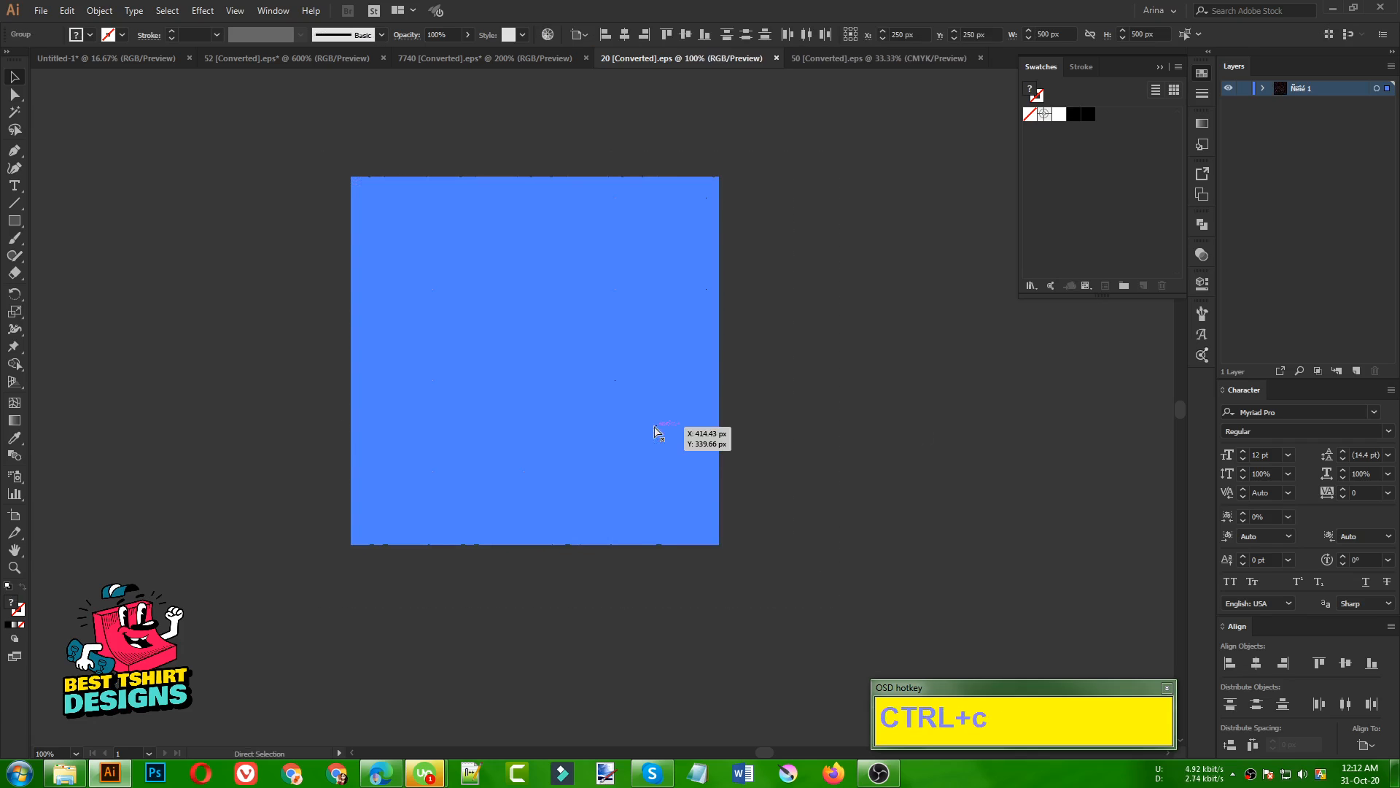
{"action": "left_click", "coordinate": [153, 62]}
{"action": "key", "text": "ctrl+v"}
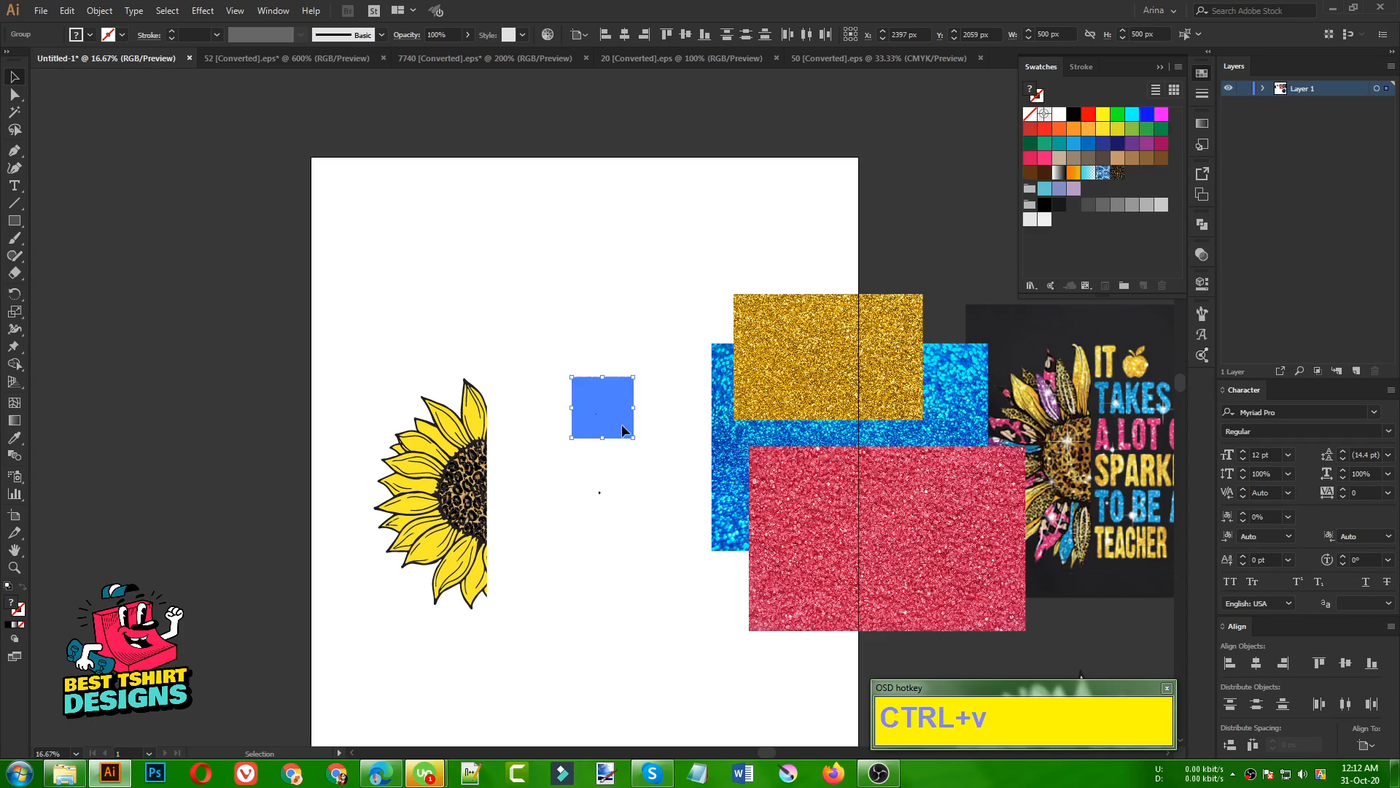
Step: Try to add the pasted pink leopard artwork to the swatches as a pattern and delete the artwork from the artboard
{"action": "left_click_drag", "start_coordinate": [624, 430], "coordinate": [1120, 236]}
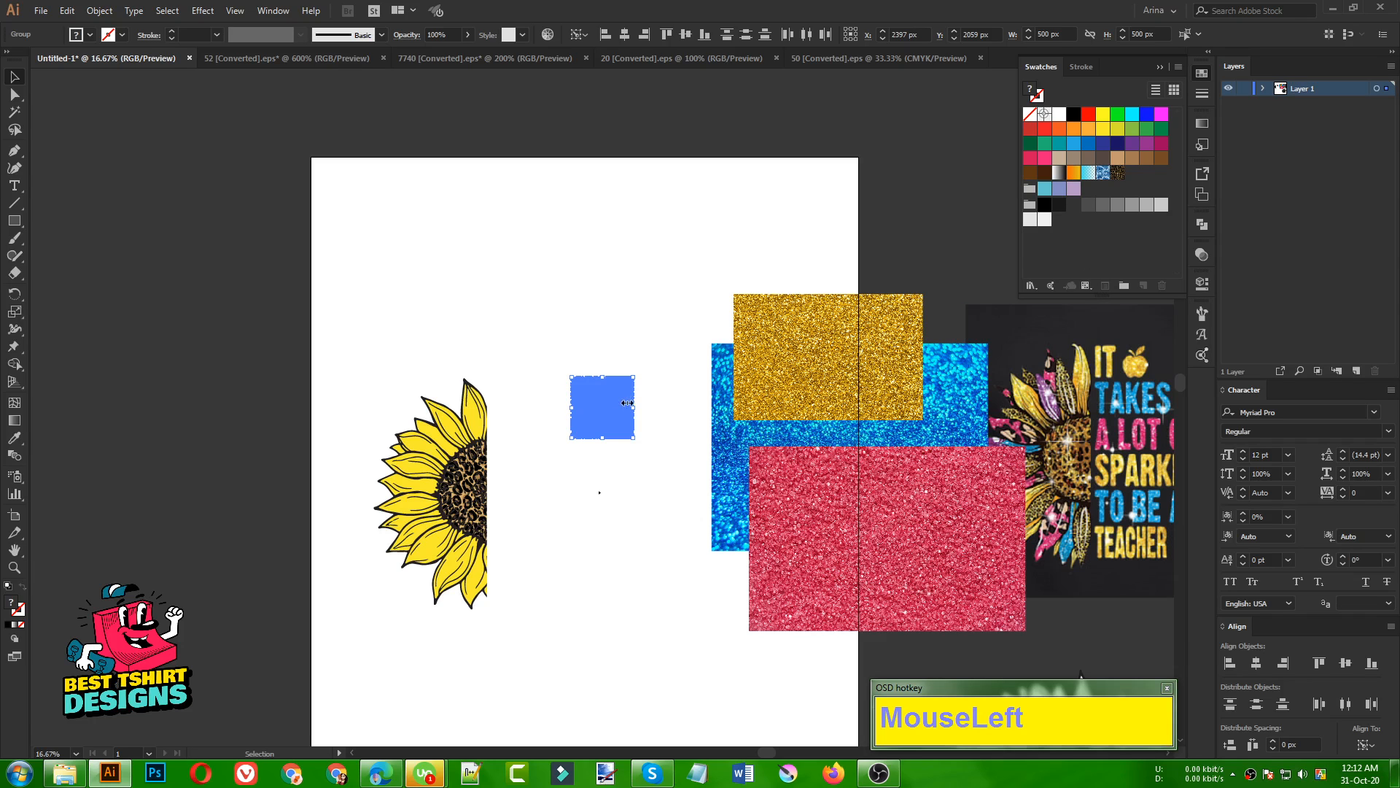
{"action": "left_click", "coordinate": [611, 353]}
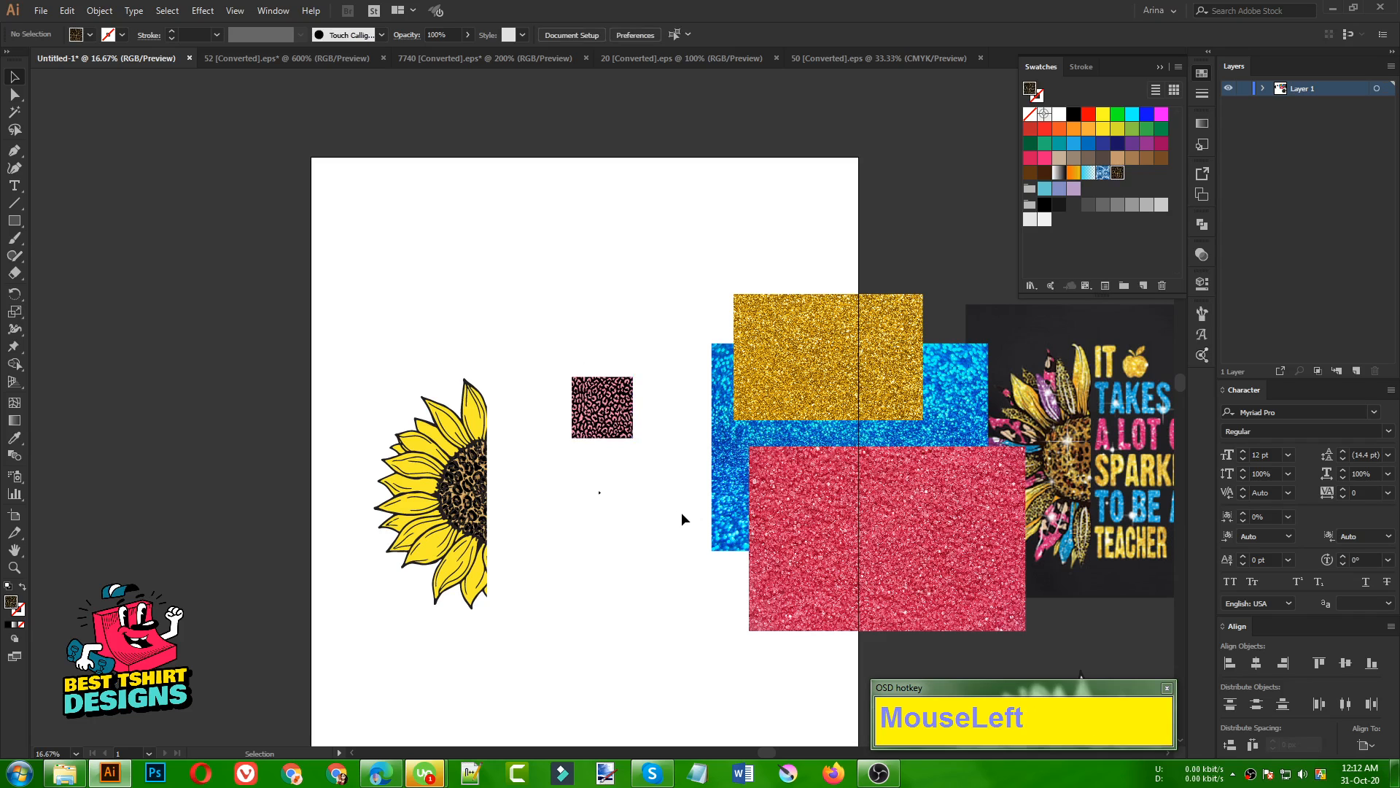
{"action": "left_click_drag", "start_coordinate": [647, 442], "coordinate": [522, 327]}
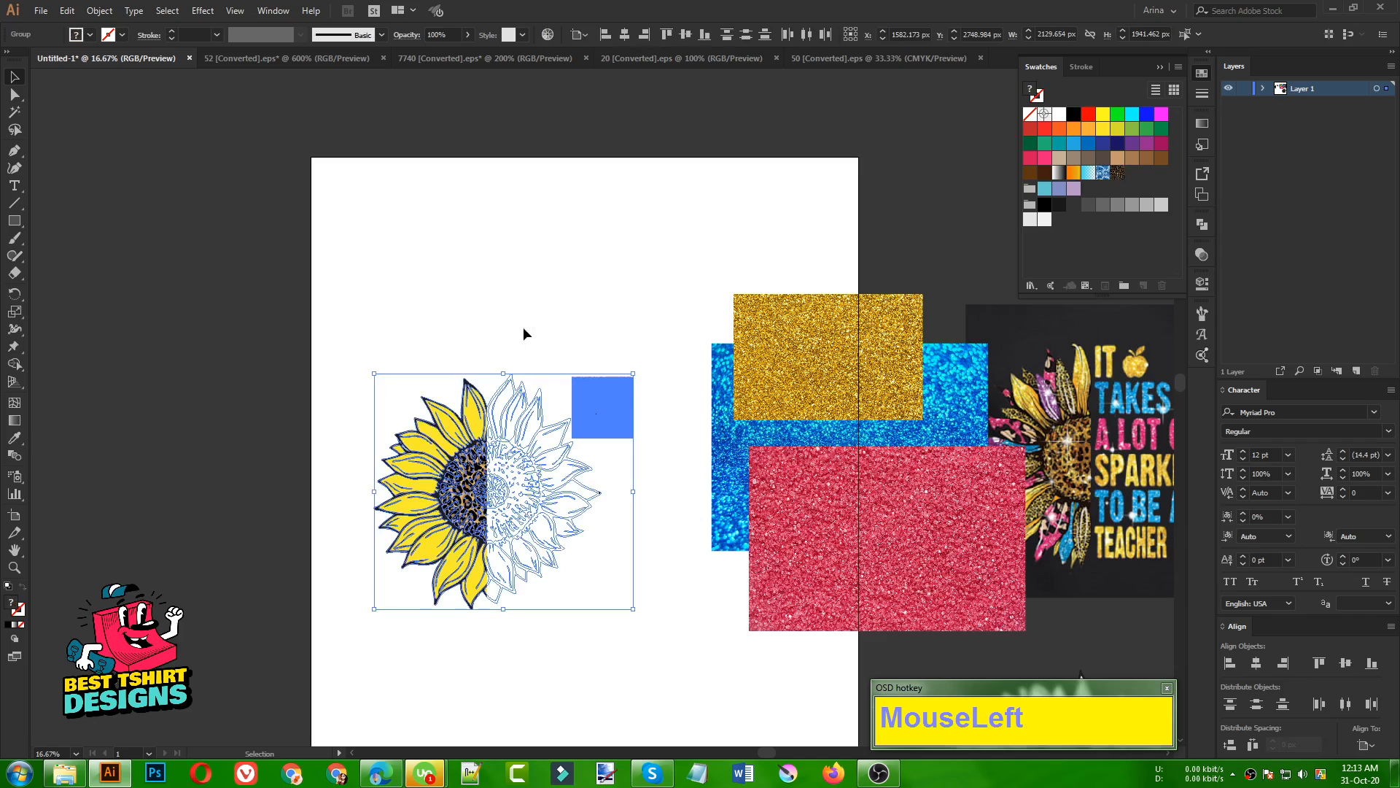
{"action": "left_click", "coordinate": [622, 391]}
{"action": "left_click_drag", "start_coordinate": [655, 364], "coordinate": [618, 412]}
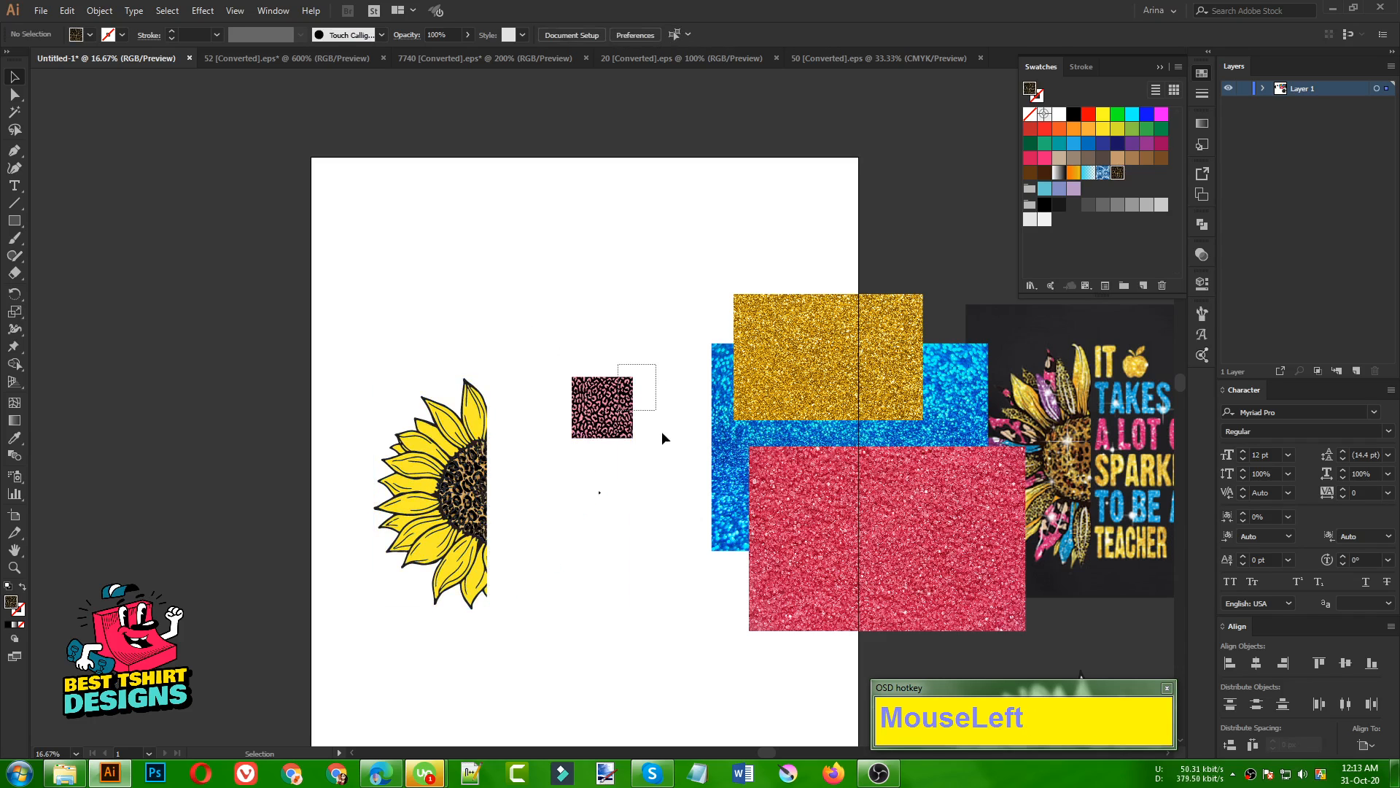
{"action": "key", "text": "Delete"}
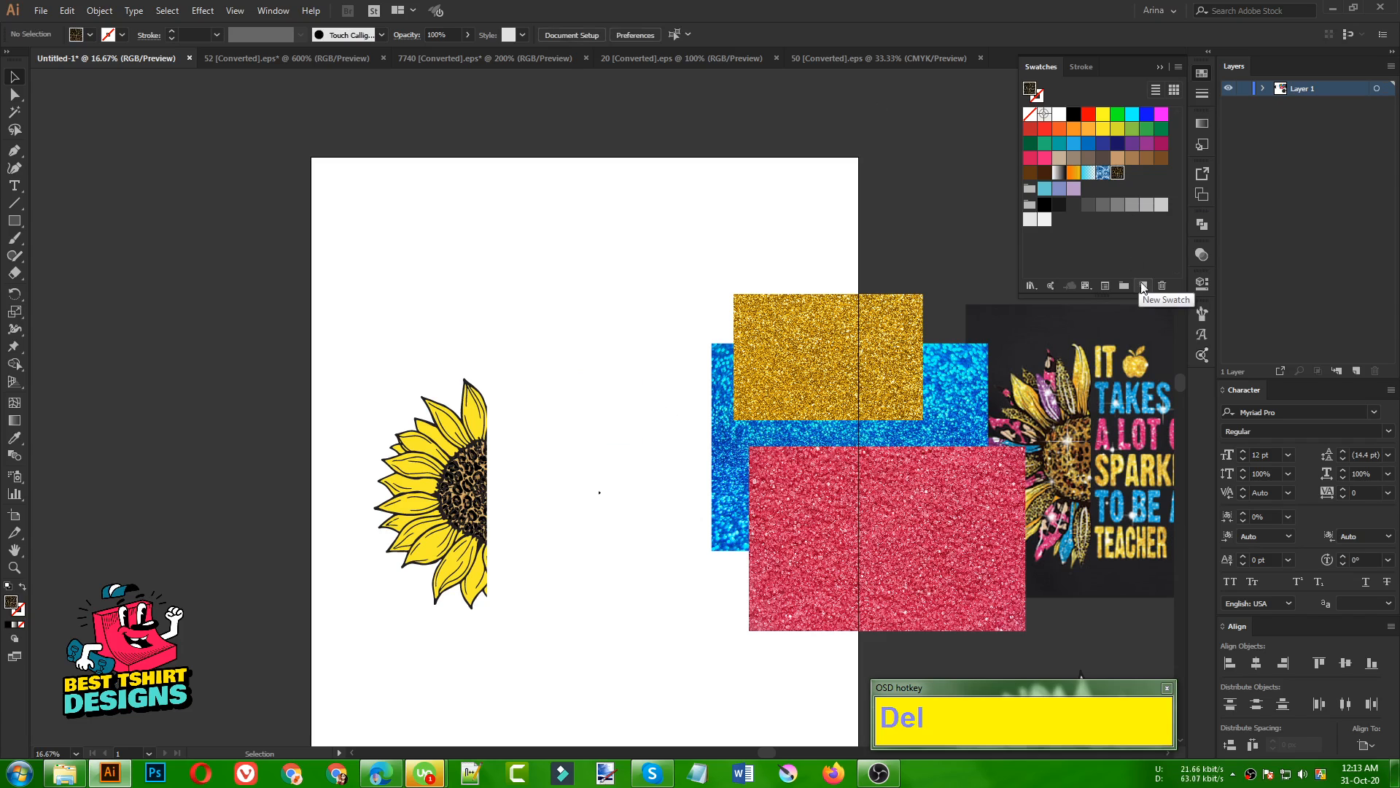
Step: Duplicate the brown leopard pattern swatch and open the copy for pattern editing
{"action": "left_click_drag", "start_coordinate": [1115, 174], "coordinate": [1144, 287]}
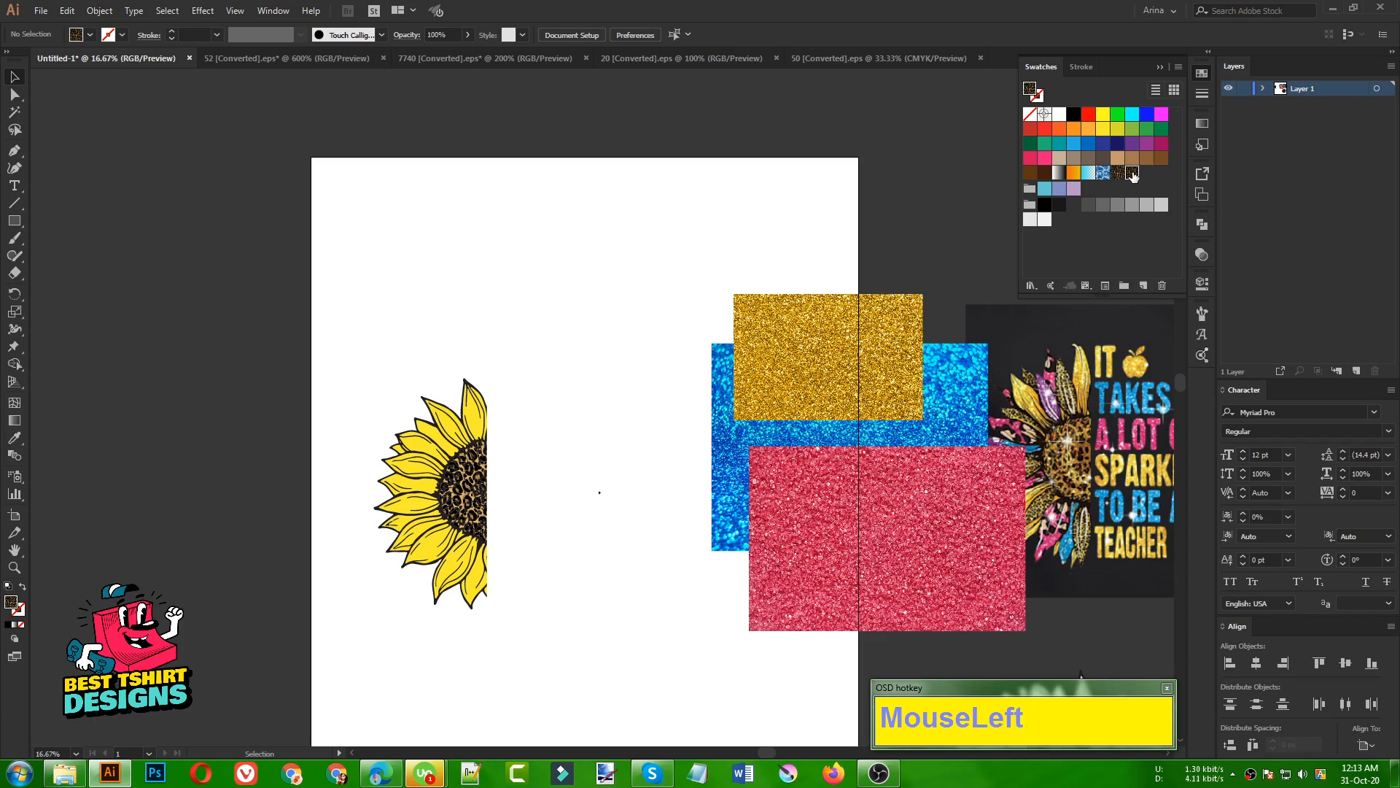
{"action": "double_click", "coordinate": [1133, 173]}
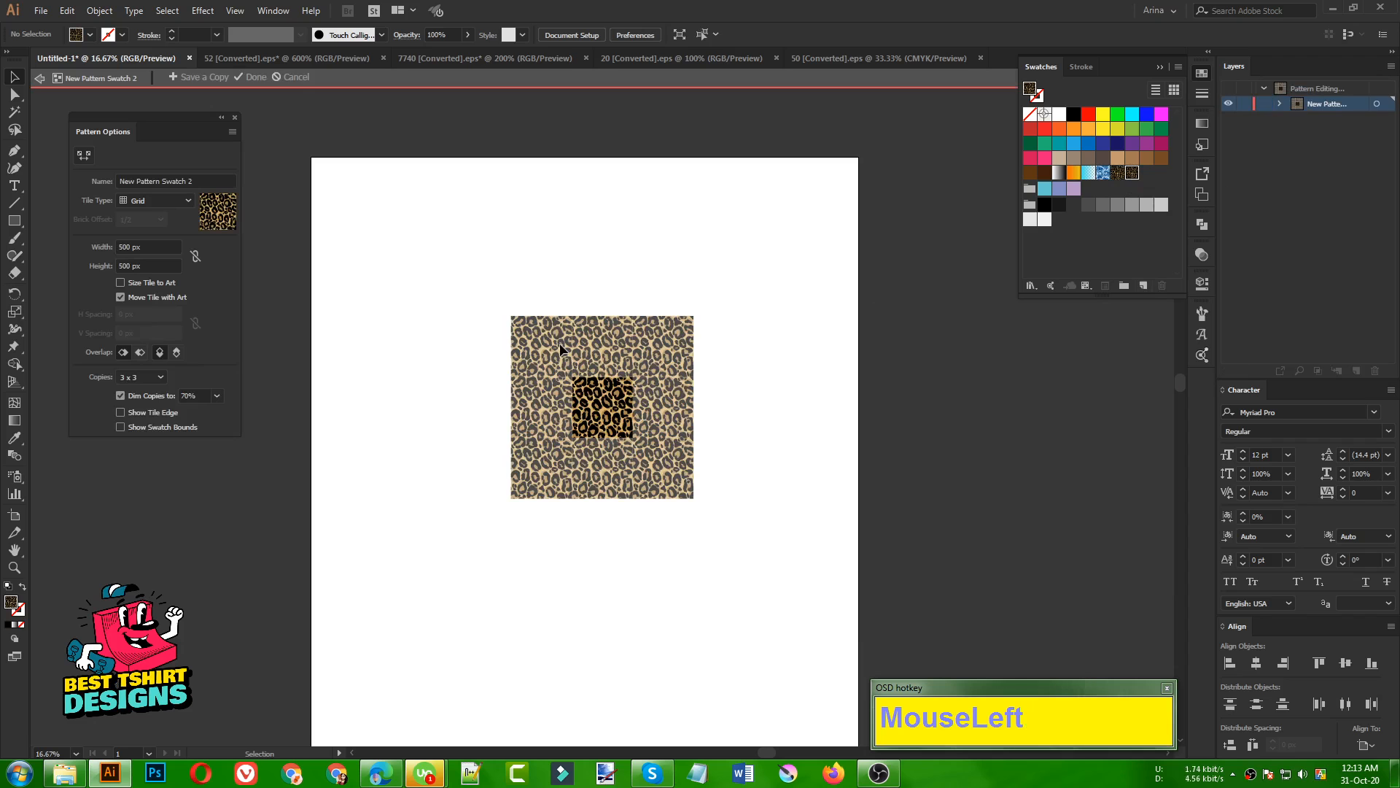
Step: Select the brown areas of the leopard tile with the Magic Wand and fill them with the pink swatch
{"action": "scroll", "coordinate": [627, 424], "scroll_direction": "up", "scroll_amount": 5, "text": "alt"}
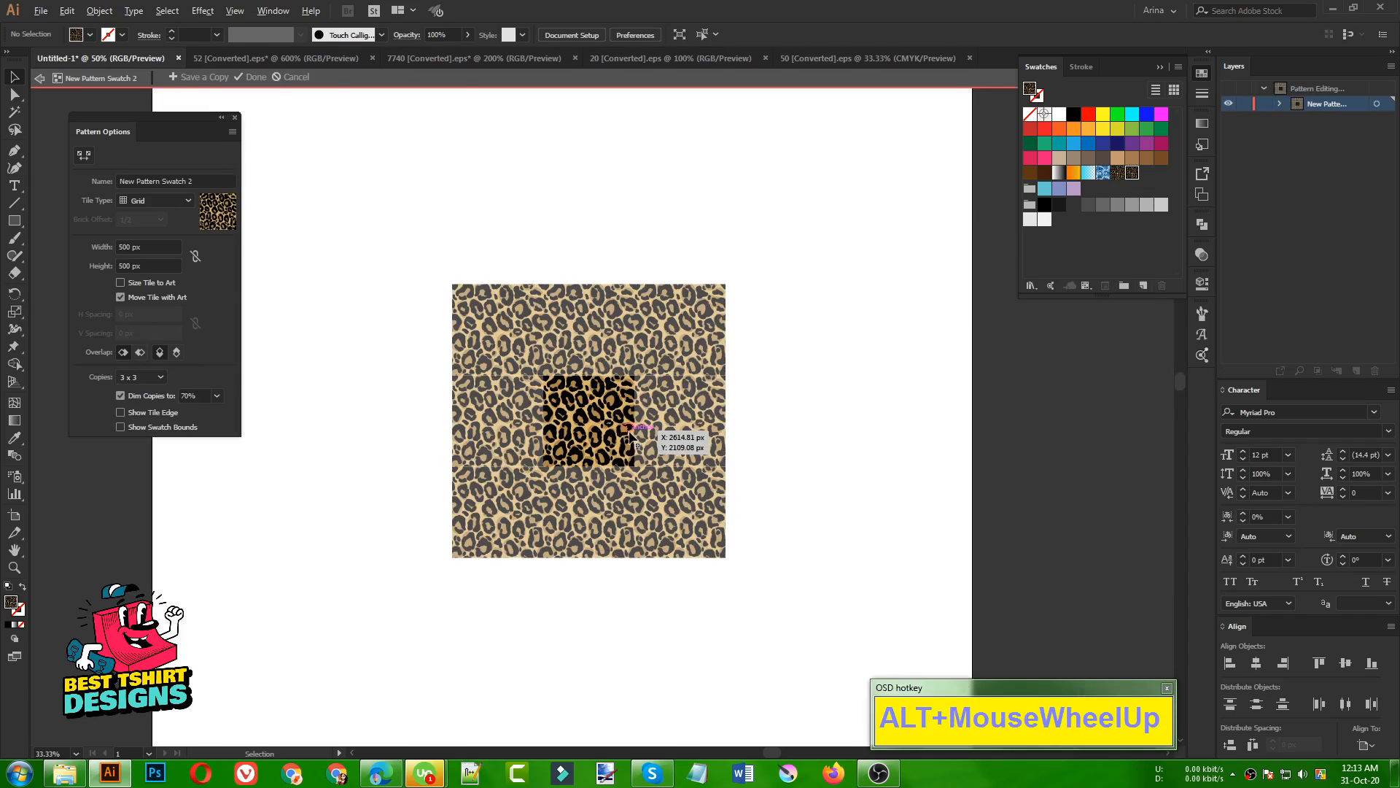
{"action": "left_click", "coordinate": [479, 398]}
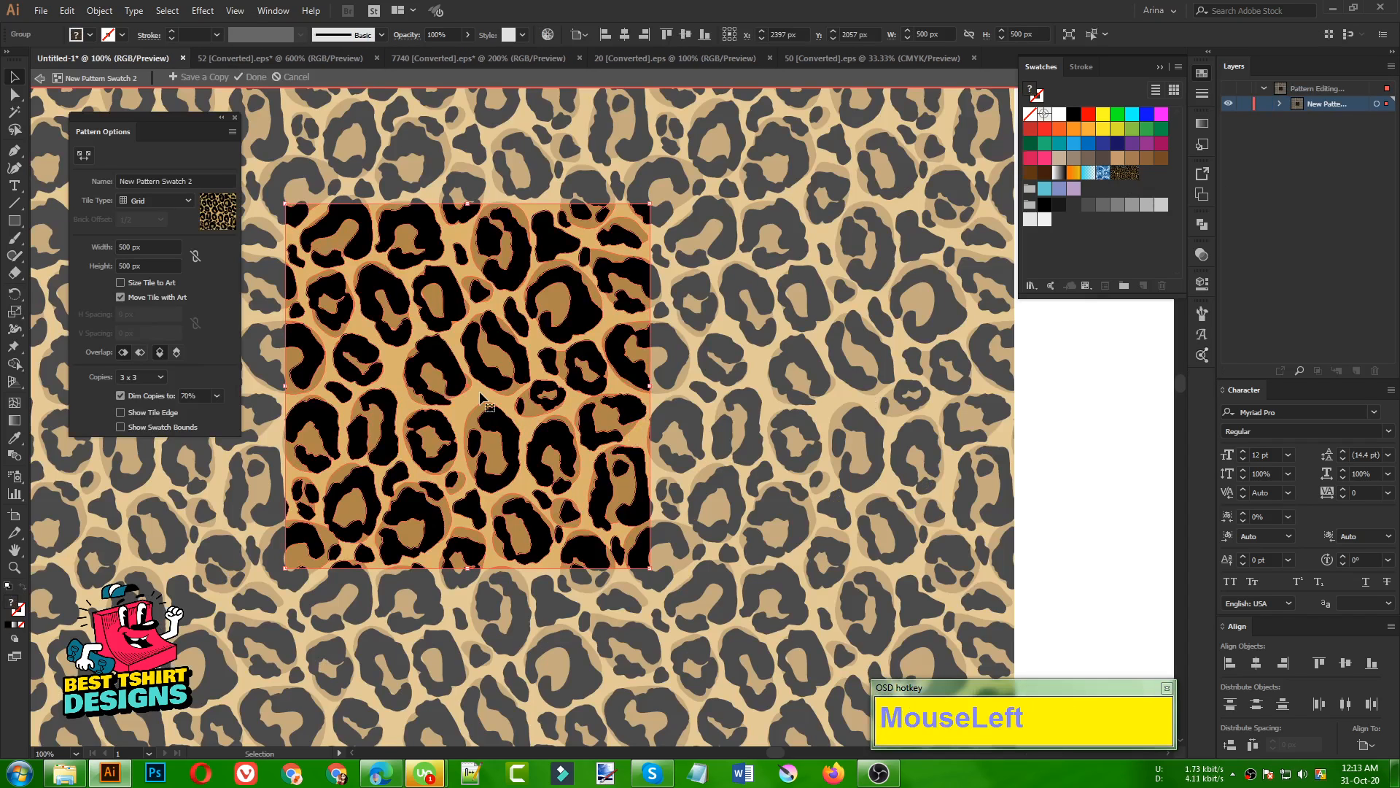
{"action": "left_click", "coordinate": [14, 115]}
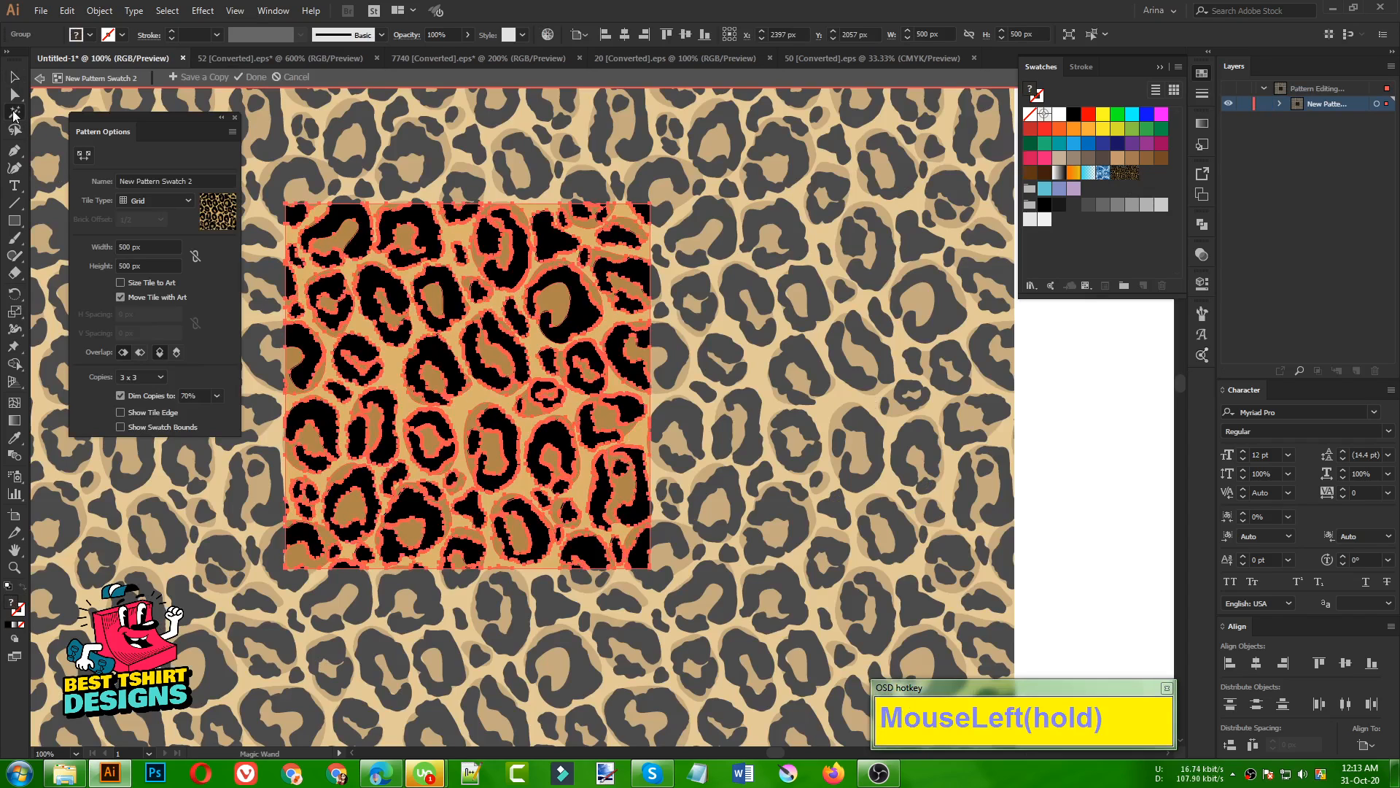
{"action": "left_click", "coordinate": [397, 388]}
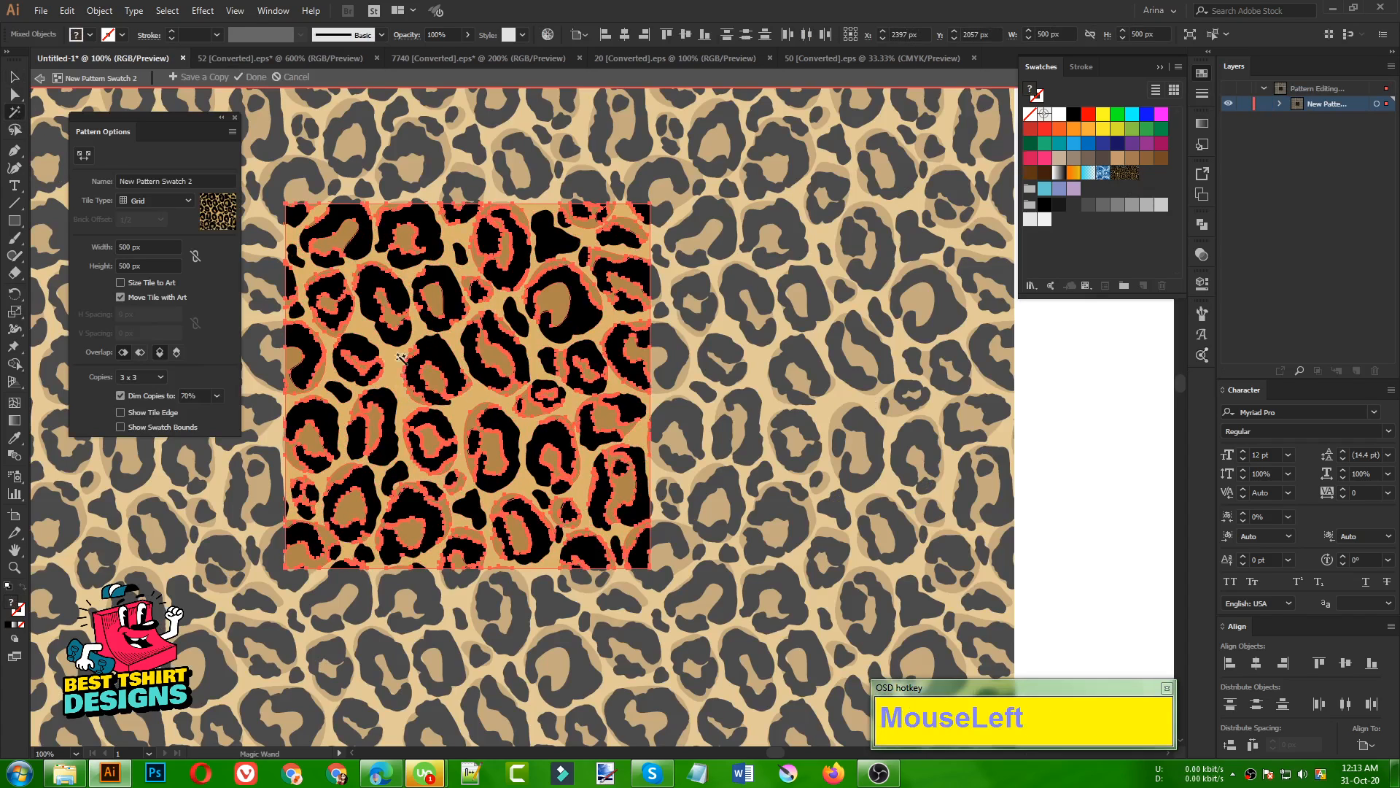
{"action": "left_click", "coordinate": [90, 38]}
{"action": "left_click", "coordinate": [112, 60]}
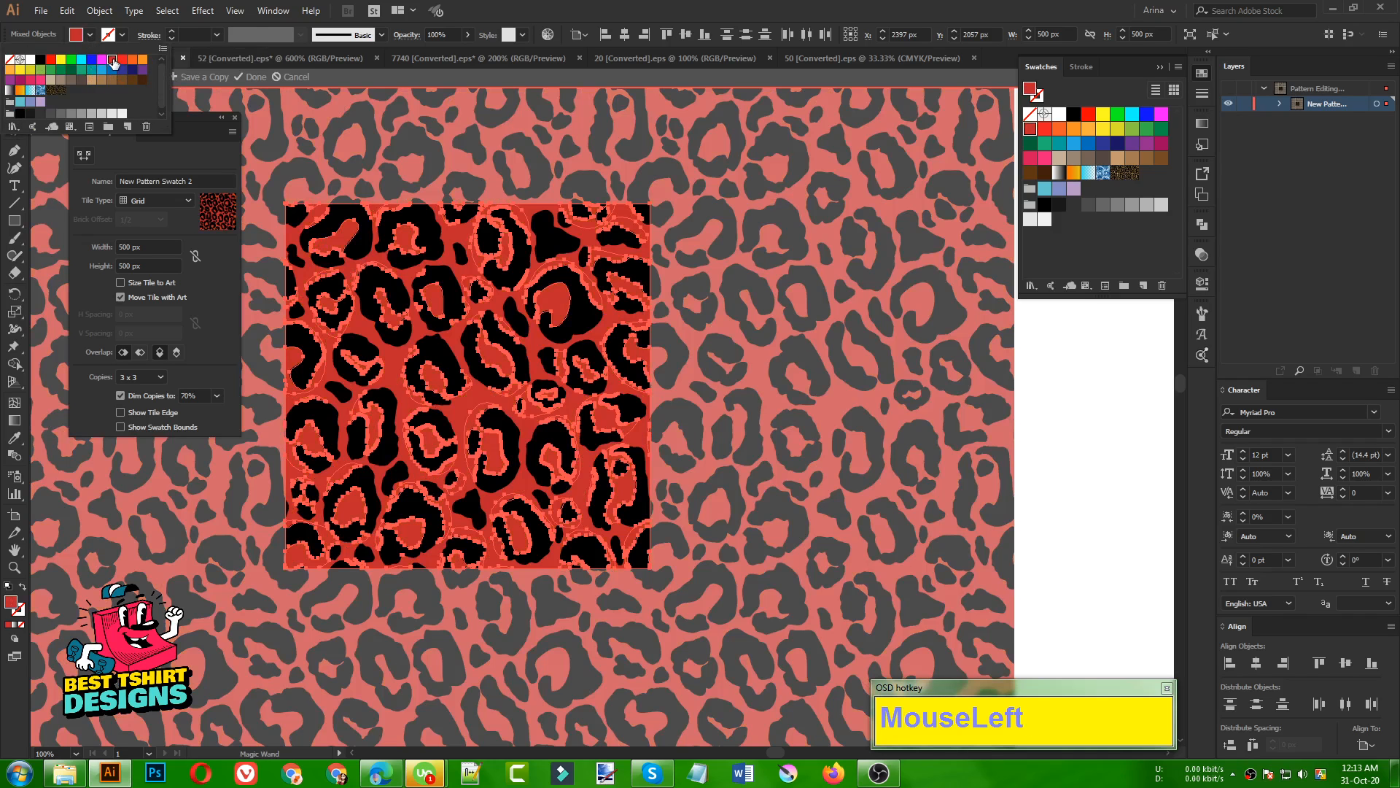
{"action": "left_click", "coordinate": [40, 80]}
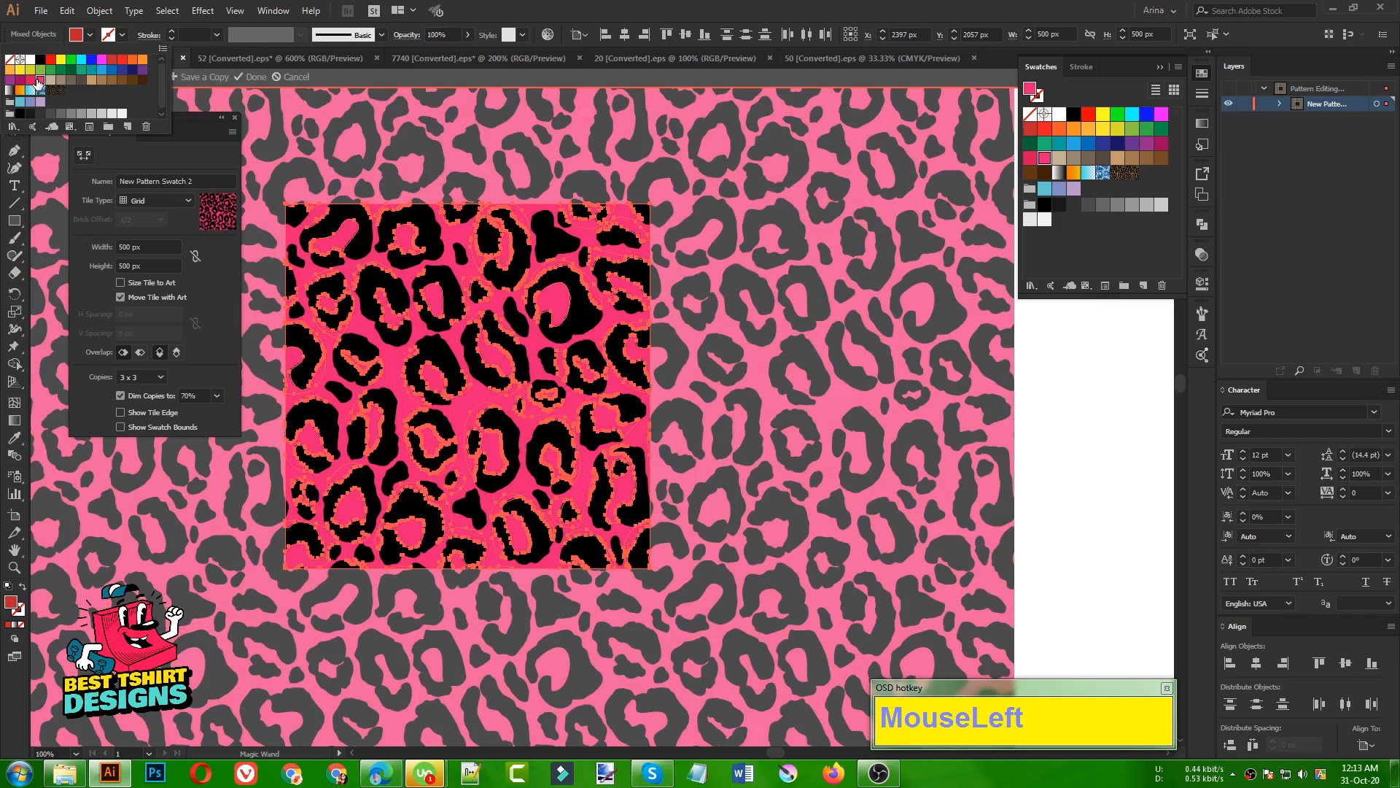
Step: Soften the fill to a lighter pink in the Color Picker and finish editing the pattern
{"action": "double_click", "coordinate": [14, 600]}
{"action": "left_click_drag", "start_coordinate": [234, 377], "coordinate": [211, 339]}
{"action": "left_click", "coordinate": [440, 332]}
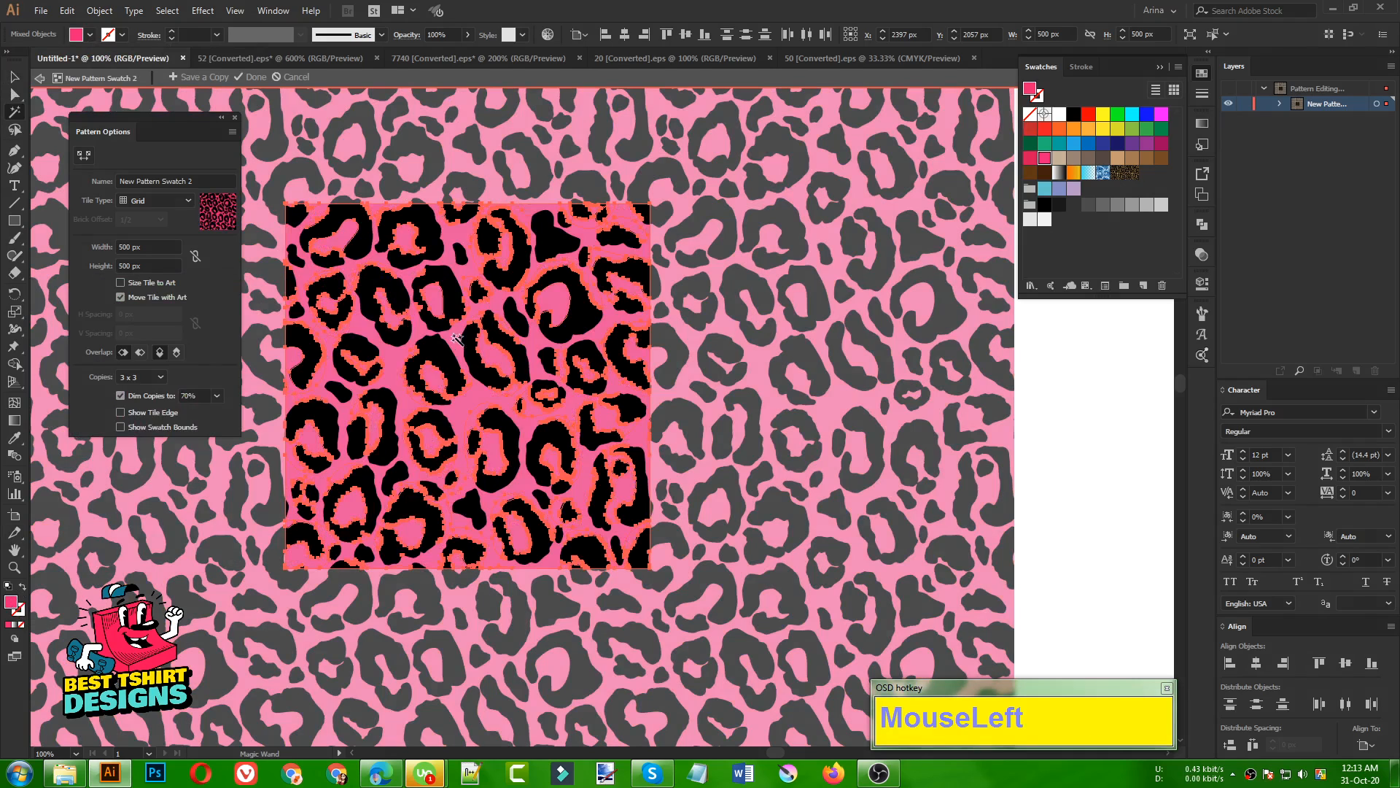
{"action": "key", "text": "v"}
{"action": "left_click", "coordinate": [252, 77]}
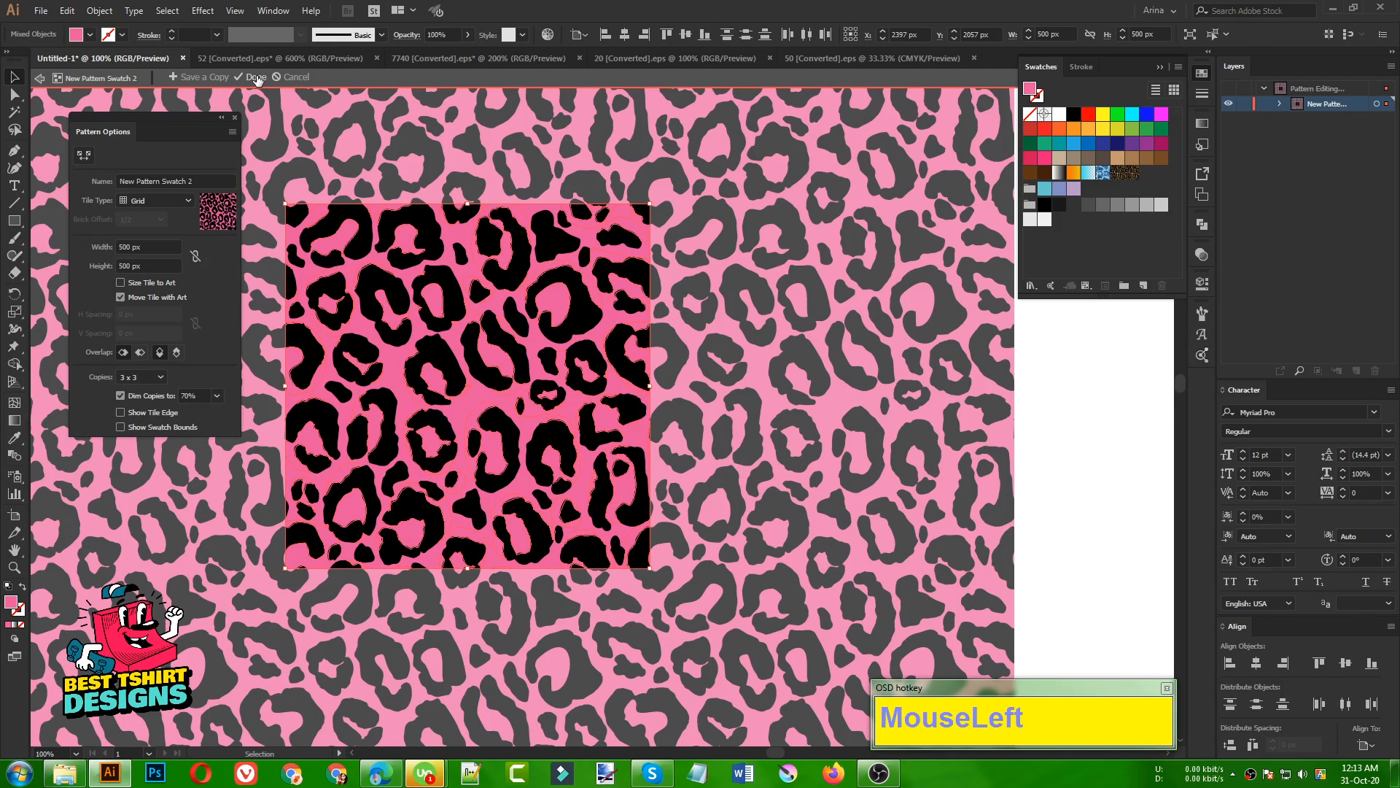
Step: Isolate the sunflower group and fill four yellow petals, spaced from the topmost one to the lower edge, with the pink leopard pattern
{"action": "scroll", "coordinate": [856, 309], "scroll_direction": "down", "scroll_amount": 3}
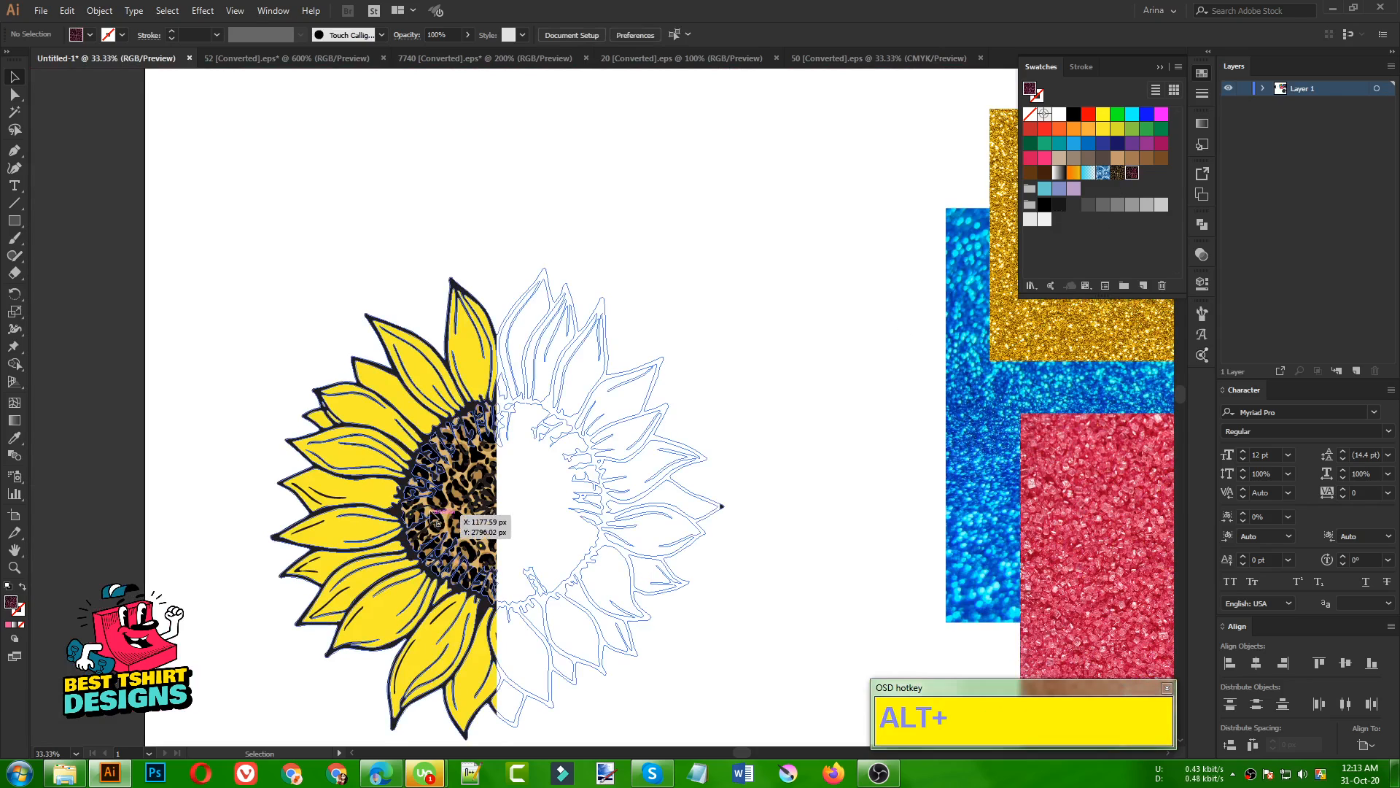
{"action": "scroll", "coordinate": [491, 656], "scroll_direction": "up", "scroll_amount": 1}
{"action": "scroll", "coordinate": [432, 608], "scroll_direction": "down", "scroll_amount": 2}
{"action": "double_click", "coordinate": [406, 558]}
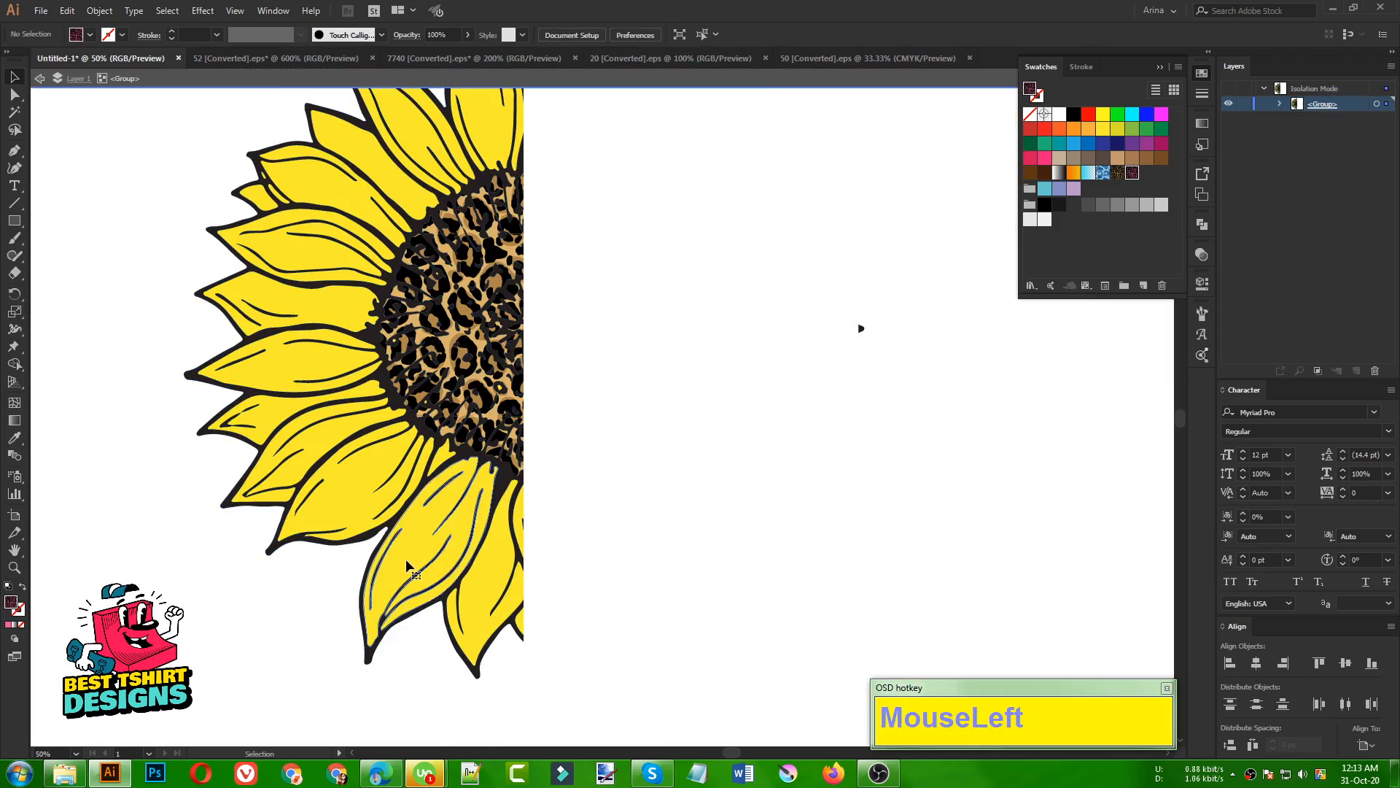
{"action": "left_click", "coordinate": [406, 561]}
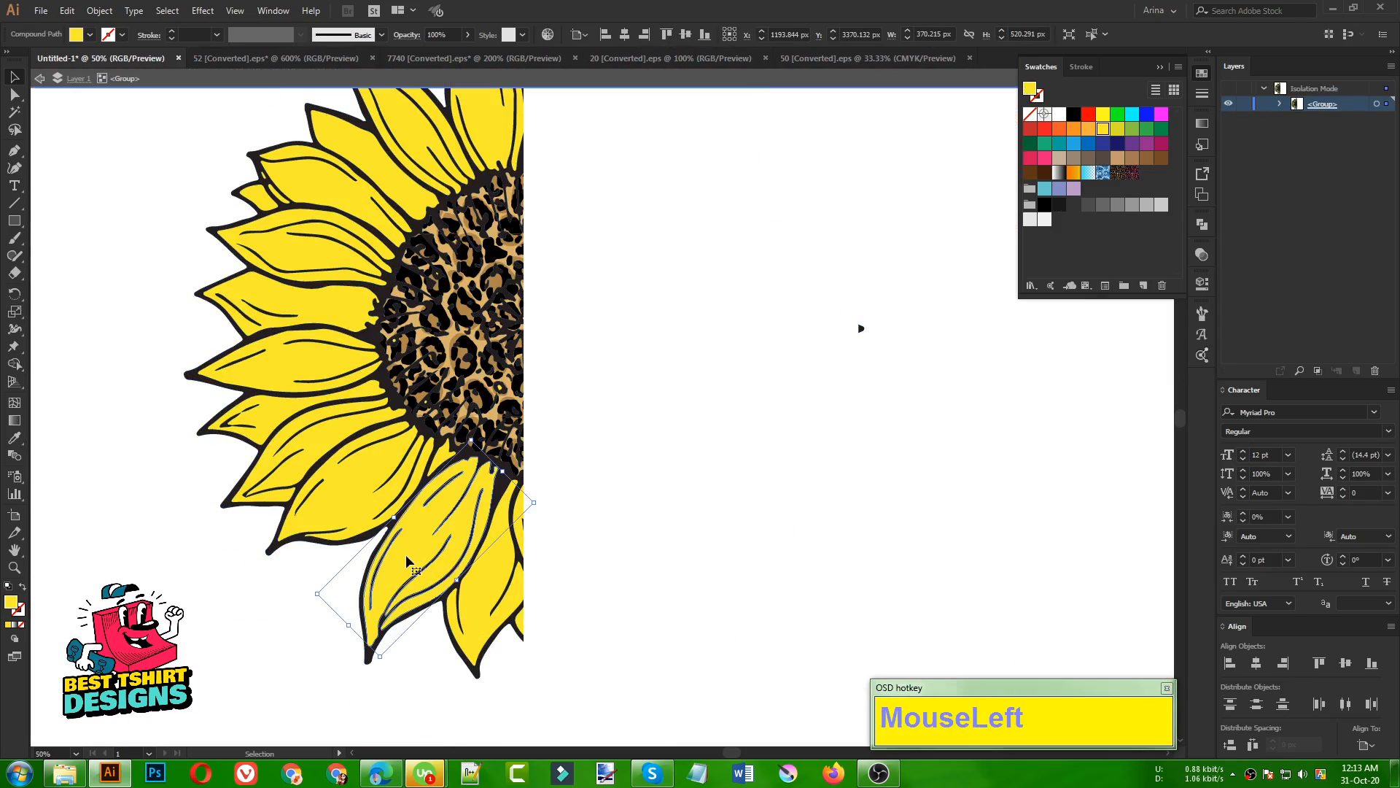
{"action": "left_click", "coordinate": [321, 448], "text": "shift"}
{"action": "scroll", "coordinate": [352, 264], "scroll_direction": "up", "scroll_amount": 3}
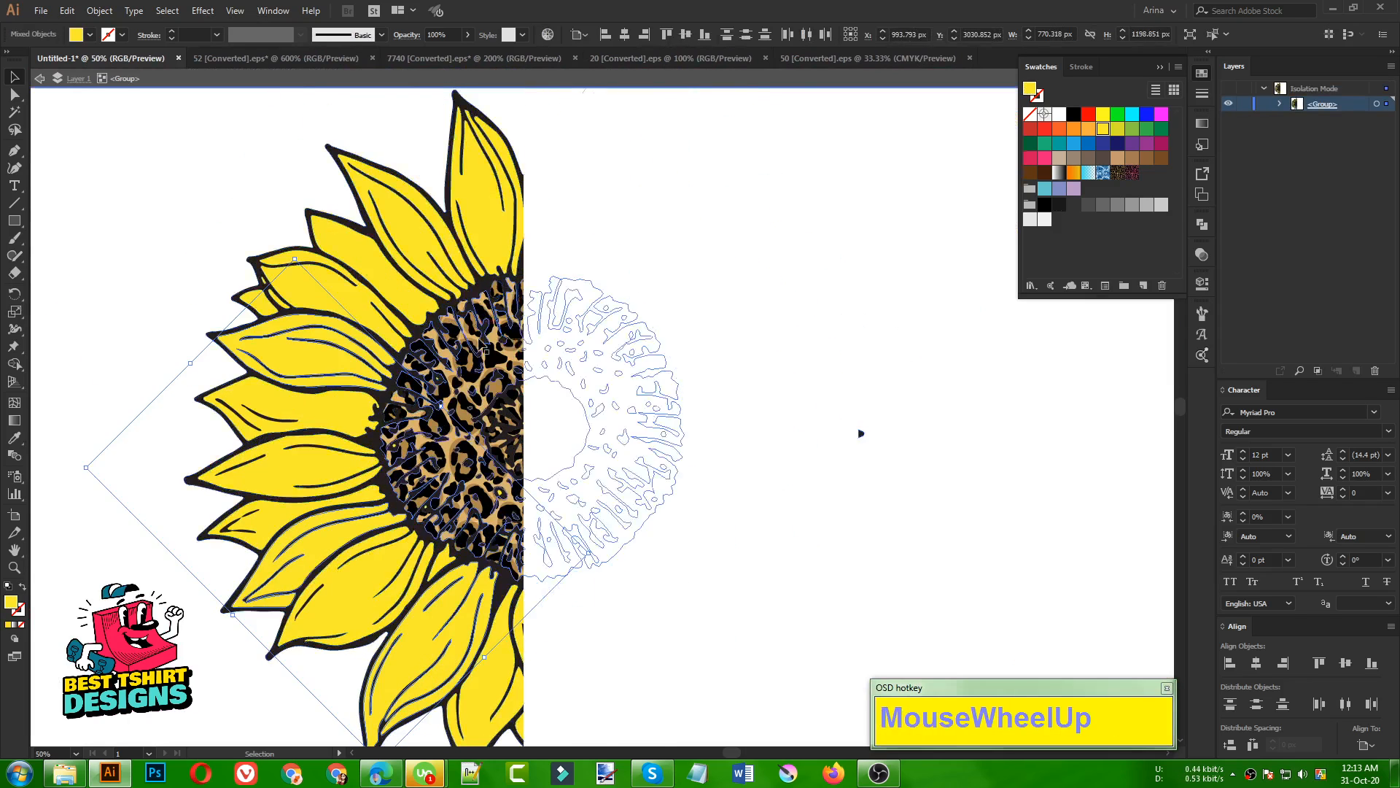
{"action": "left_click", "coordinate": [481, 183], "text": "shift"}
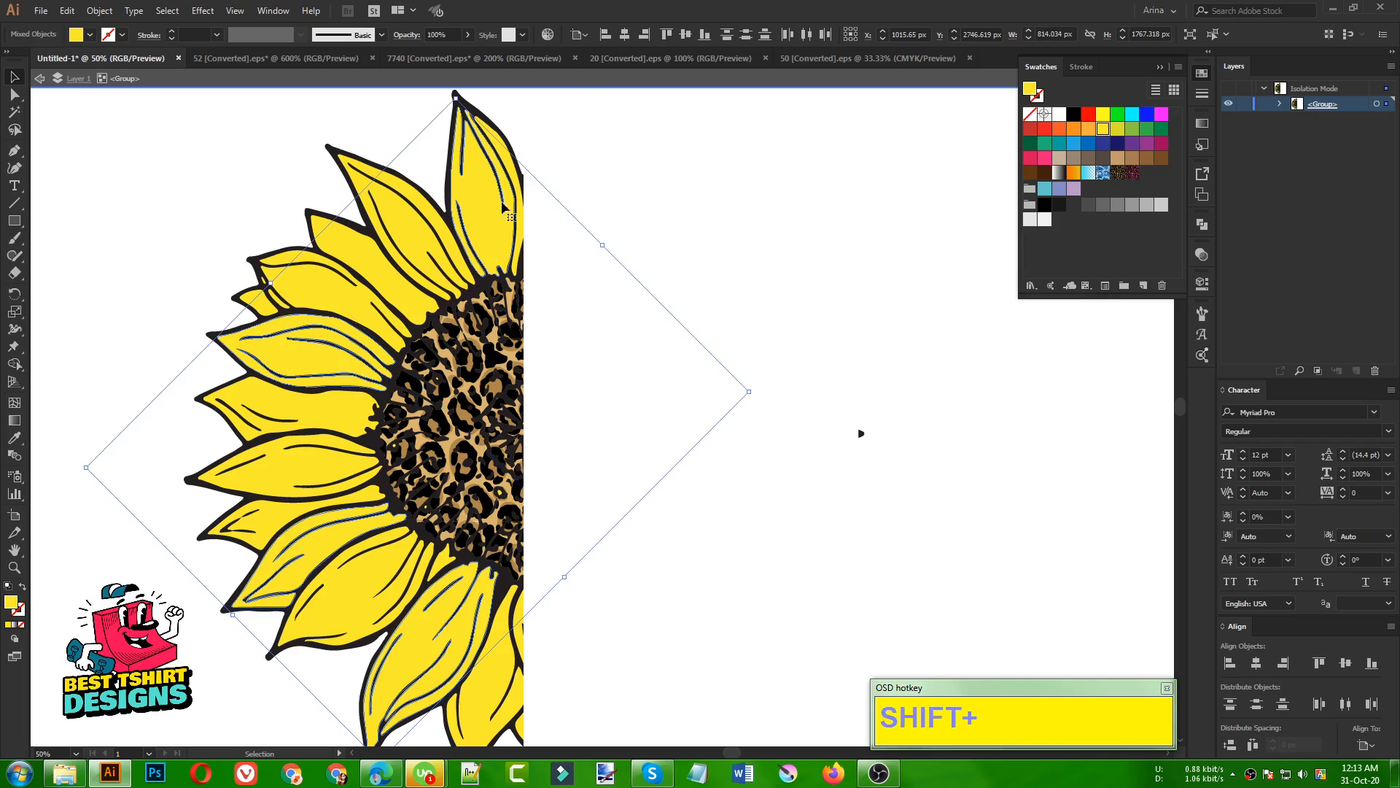
{"action": "left_click", "coordinate": [1130, 177]}
{"action": "left_click", "coordinate": [204, 178]}
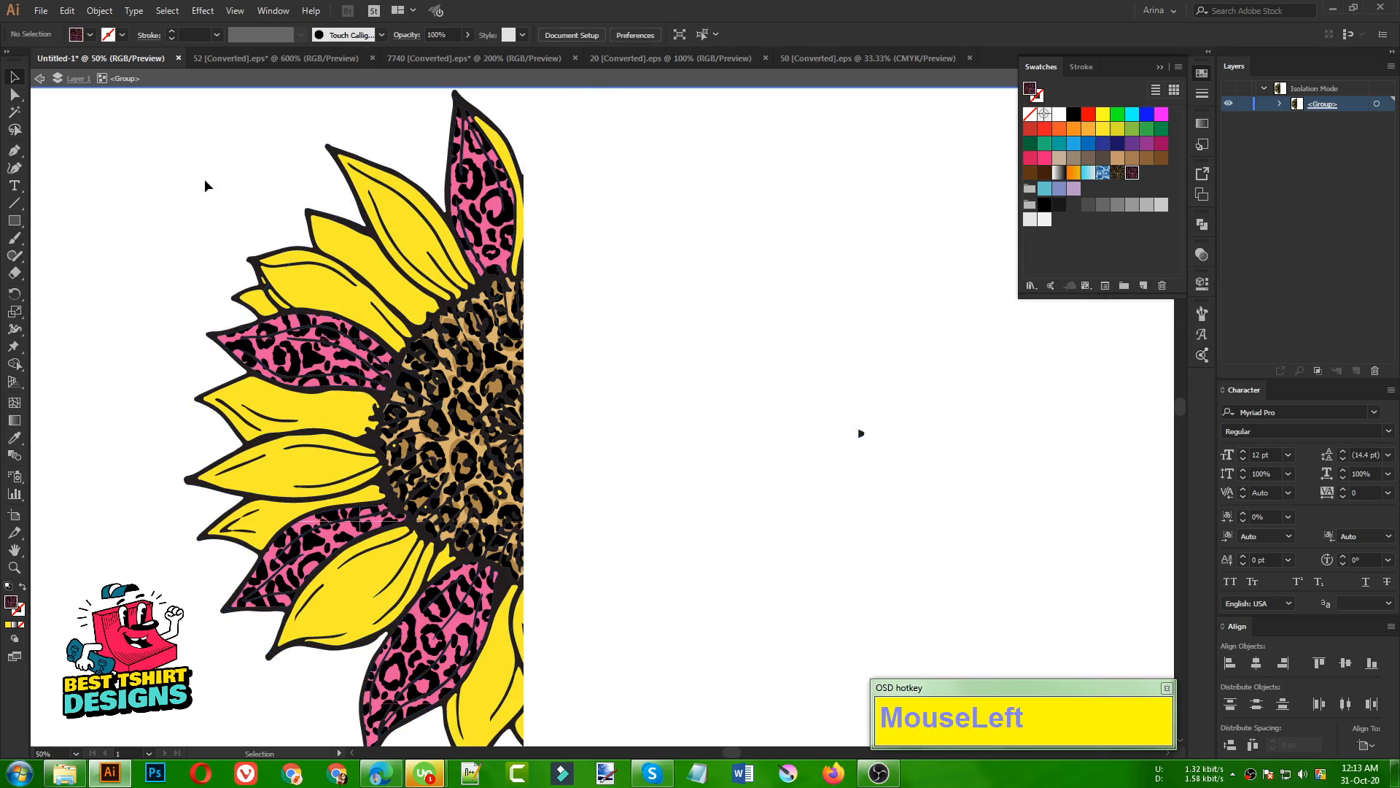
Step: Fill the yellow sliver beside the topmost petal with the pink leopard pattern and deselect it
{"action": "left_click", "coordinate": [500, 152]}
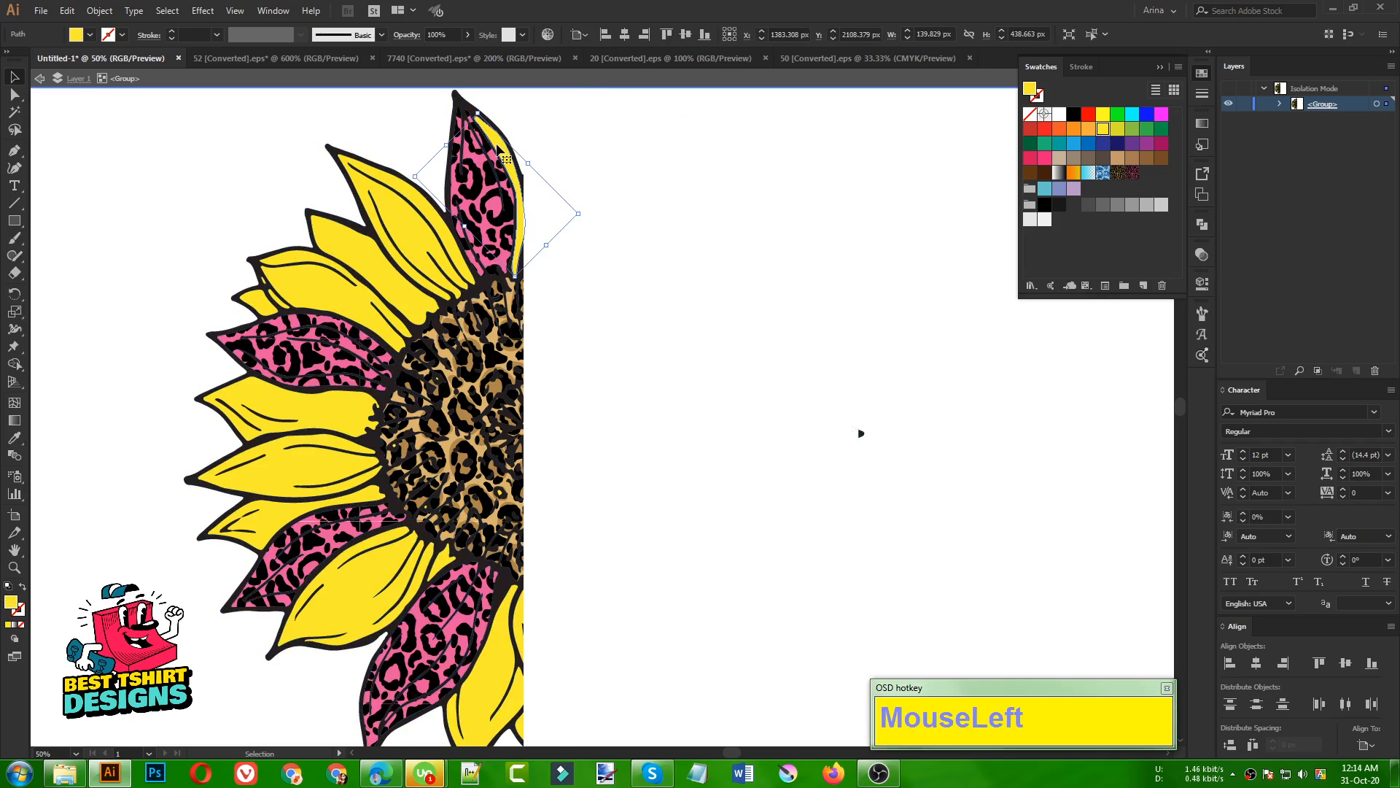
{"action": "left_click", "coordinate": [1132, 173]}
{"action": "scroll", "coordinate": [137, 336], "scroll_direction": "down", "scroll_amount": 2}
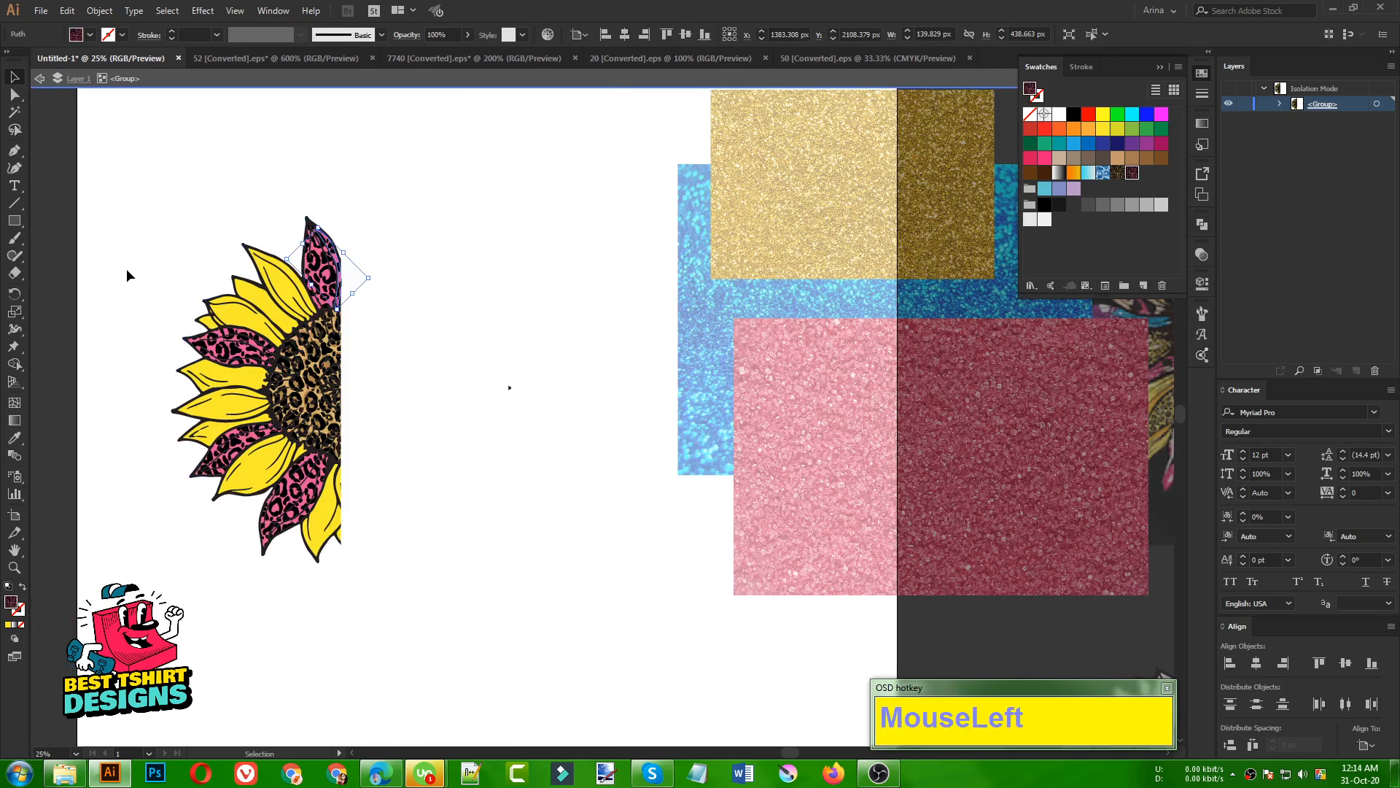
{"action": "left_click", "coordinate": [127, 275]}
Step: Compare the petals with the reference T-shirt design and exit the sunflower group's isolation mode
{"action": "scroll", "coordinate": [368, 488], "scroll_direction": "down", "scroll_amount": 2}
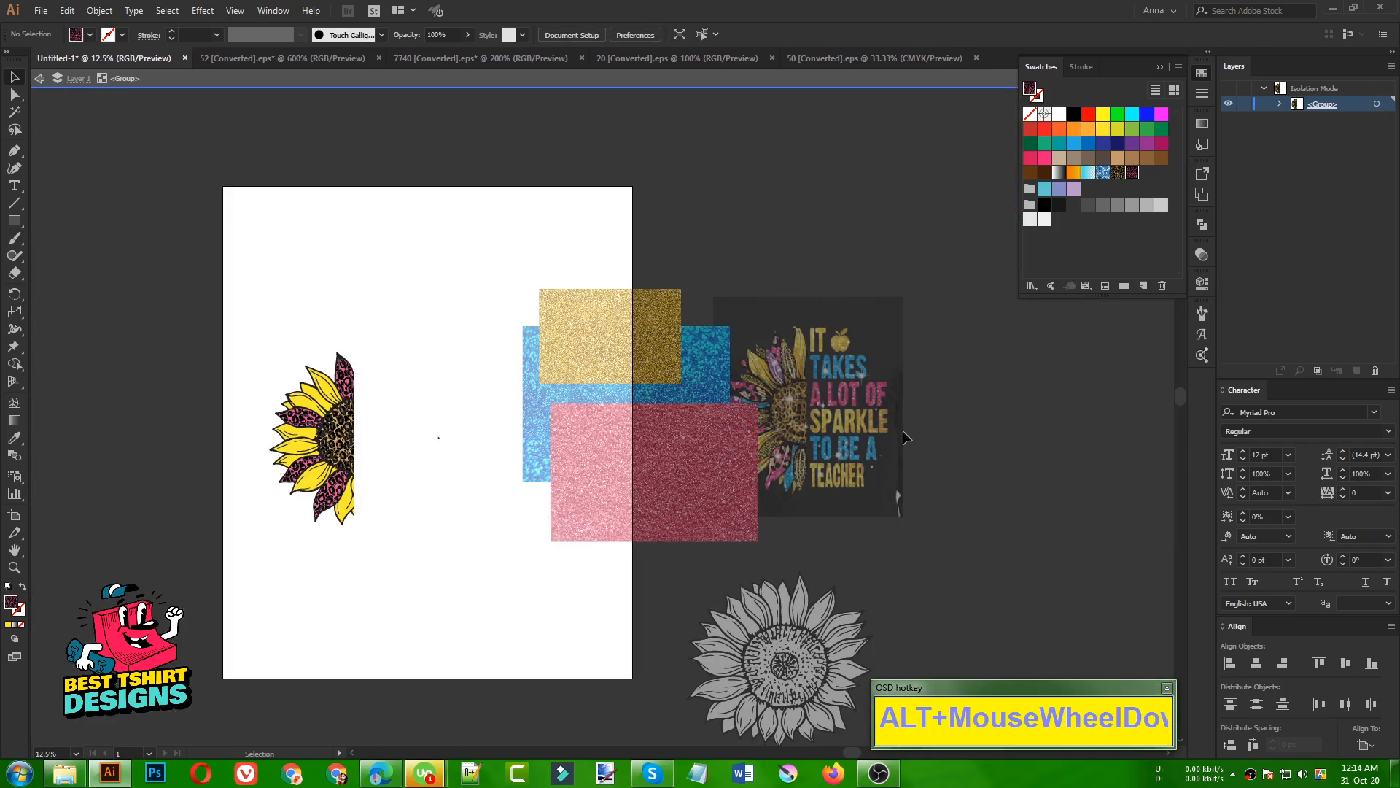
{"action": "scroll", "coordinate": [799, 439], "scroll_direction": "up", "scroll_amount": 2}
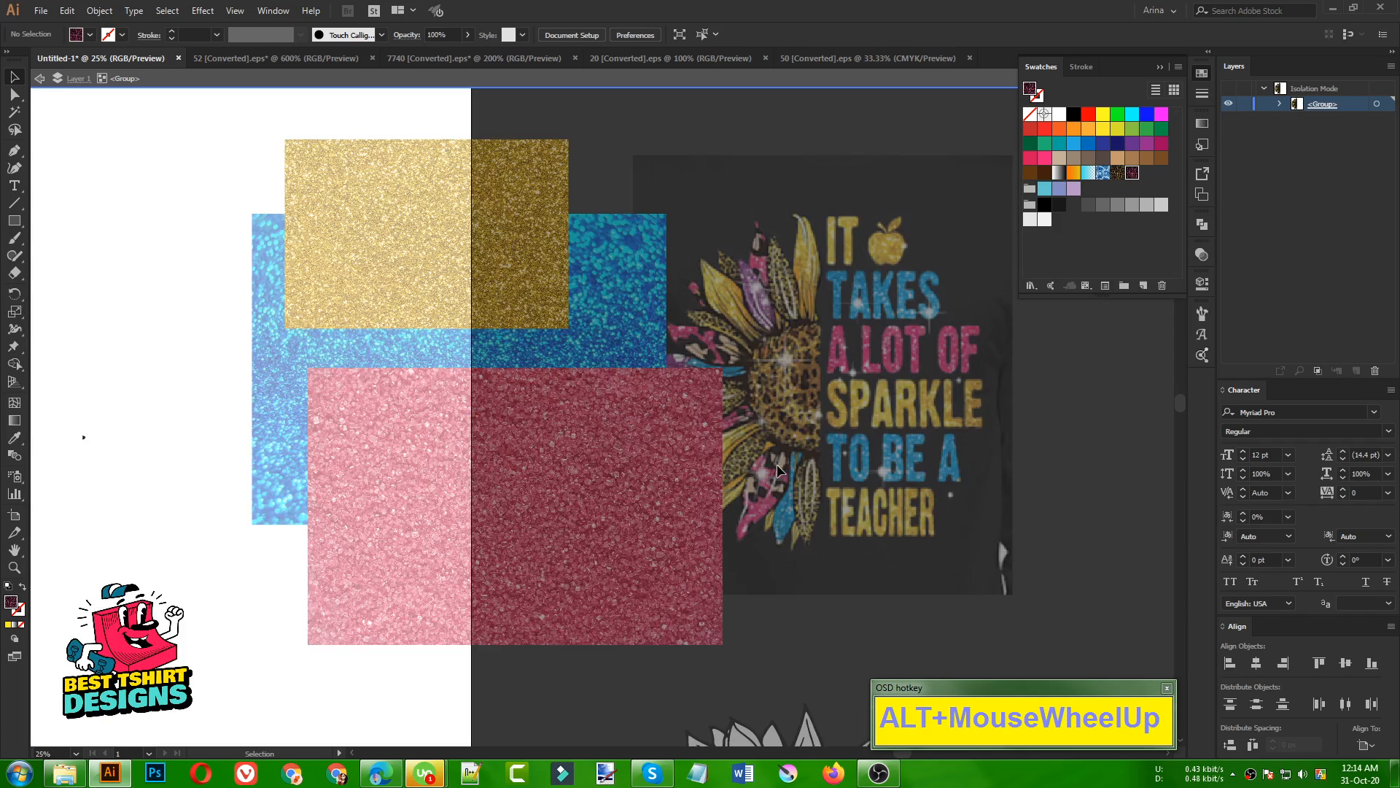
{"action": "scroll", "coordinate": [874, 425], "scroll_direction": "down", "scroll_amount": 2}
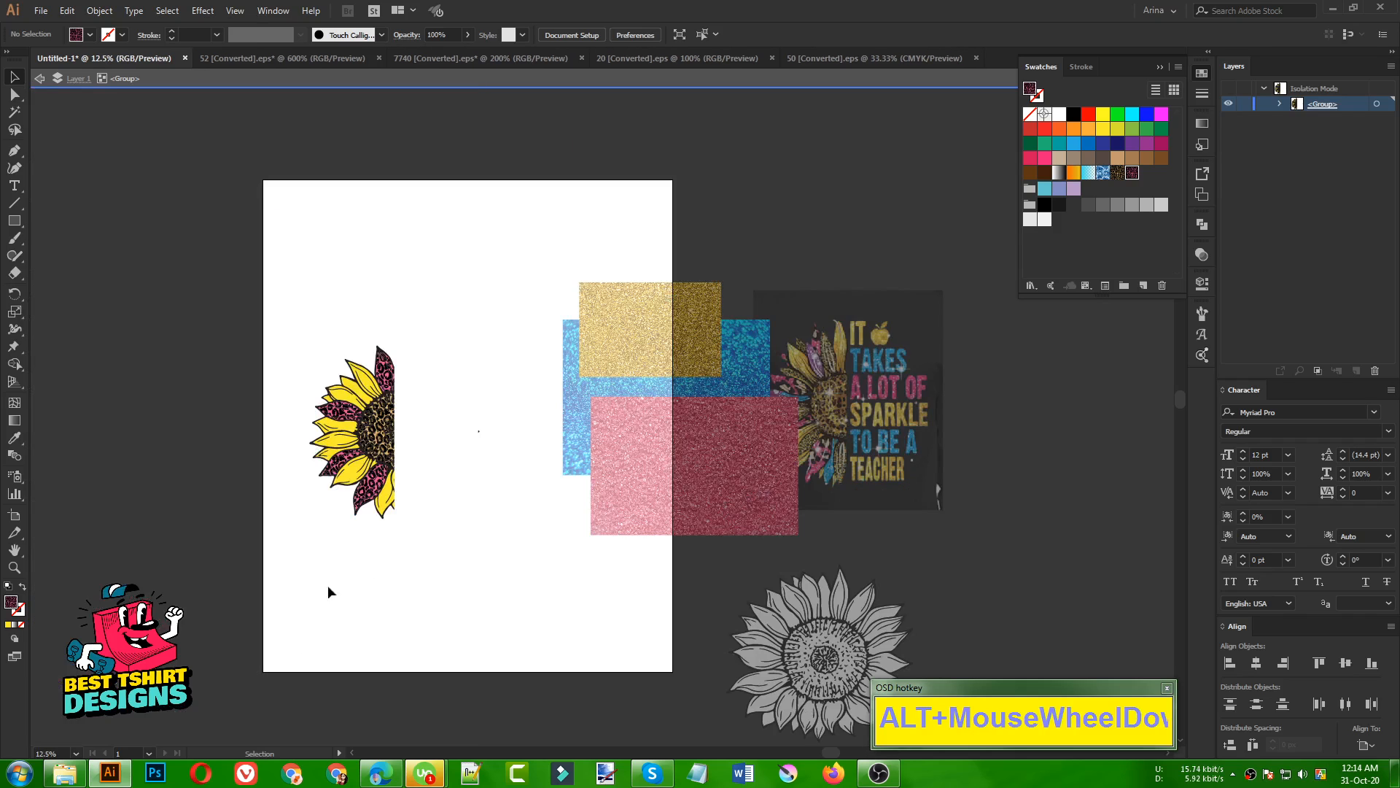
{"action": "double_click", "coordinate": [388, 557]}
{"action": "scroll", "coordinate": [324, 429], "scroll_direction": "up", "scroll_amount": 2}
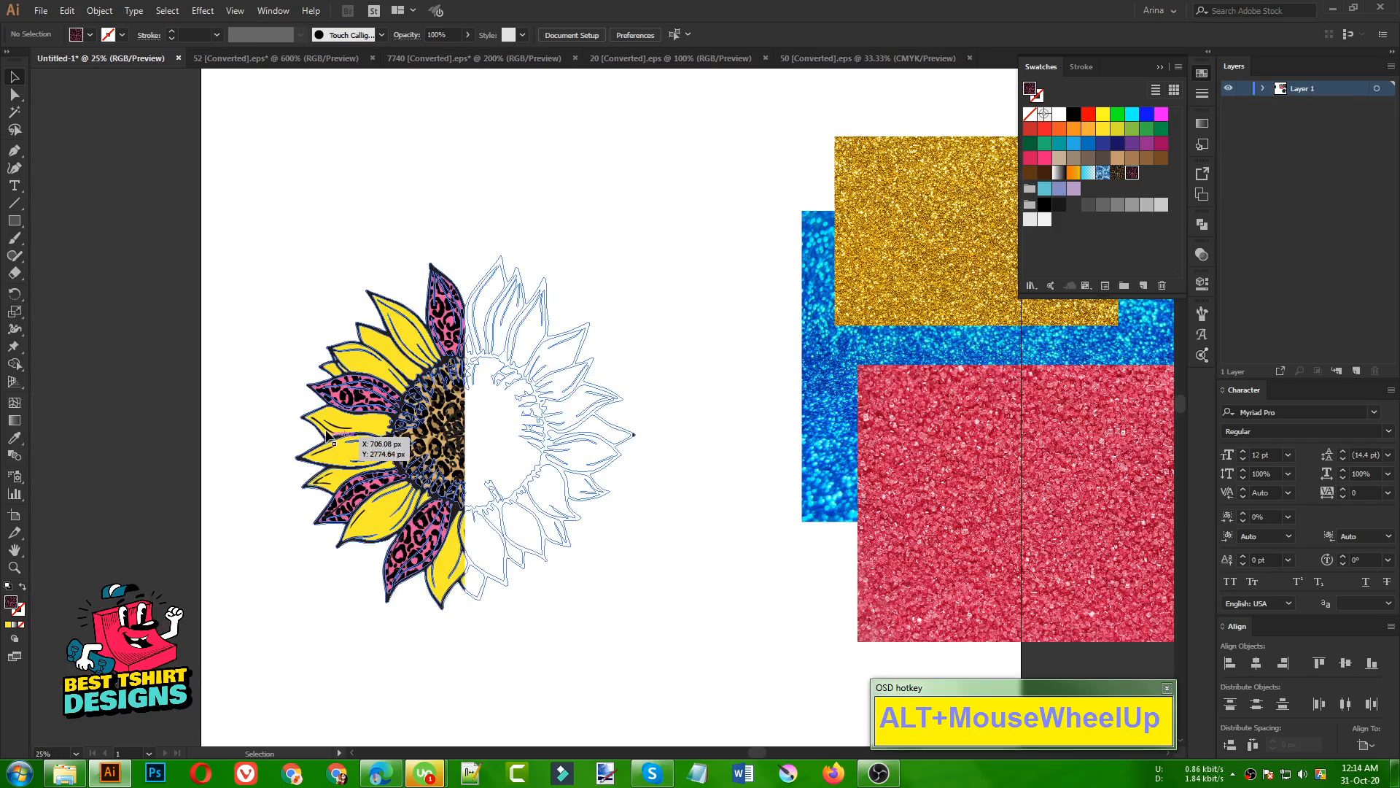
{"action": "left_click_drag", "start_coordinate": [670, 594], "coordinate": [579, 541]}
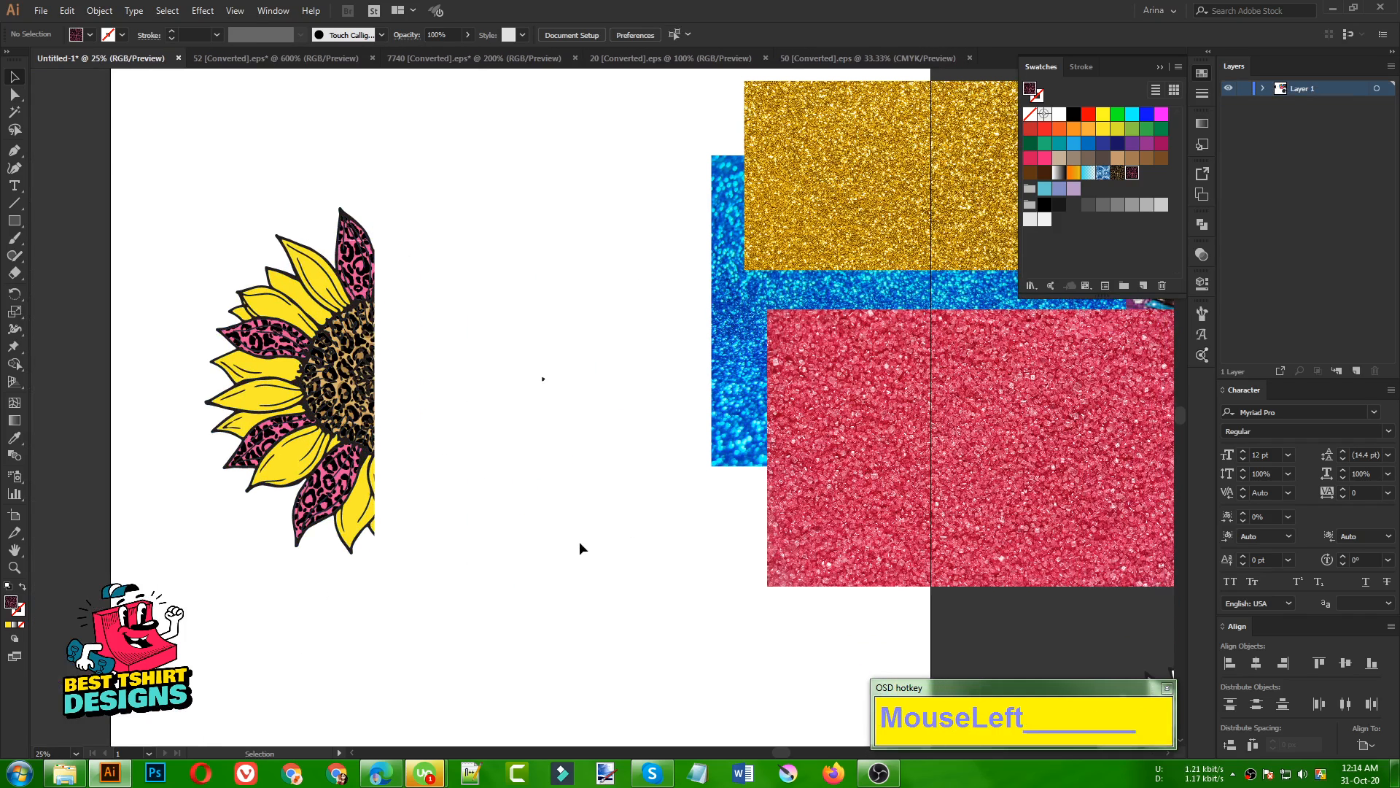
{"action": "left_click", "coordinate": [317, 280]}
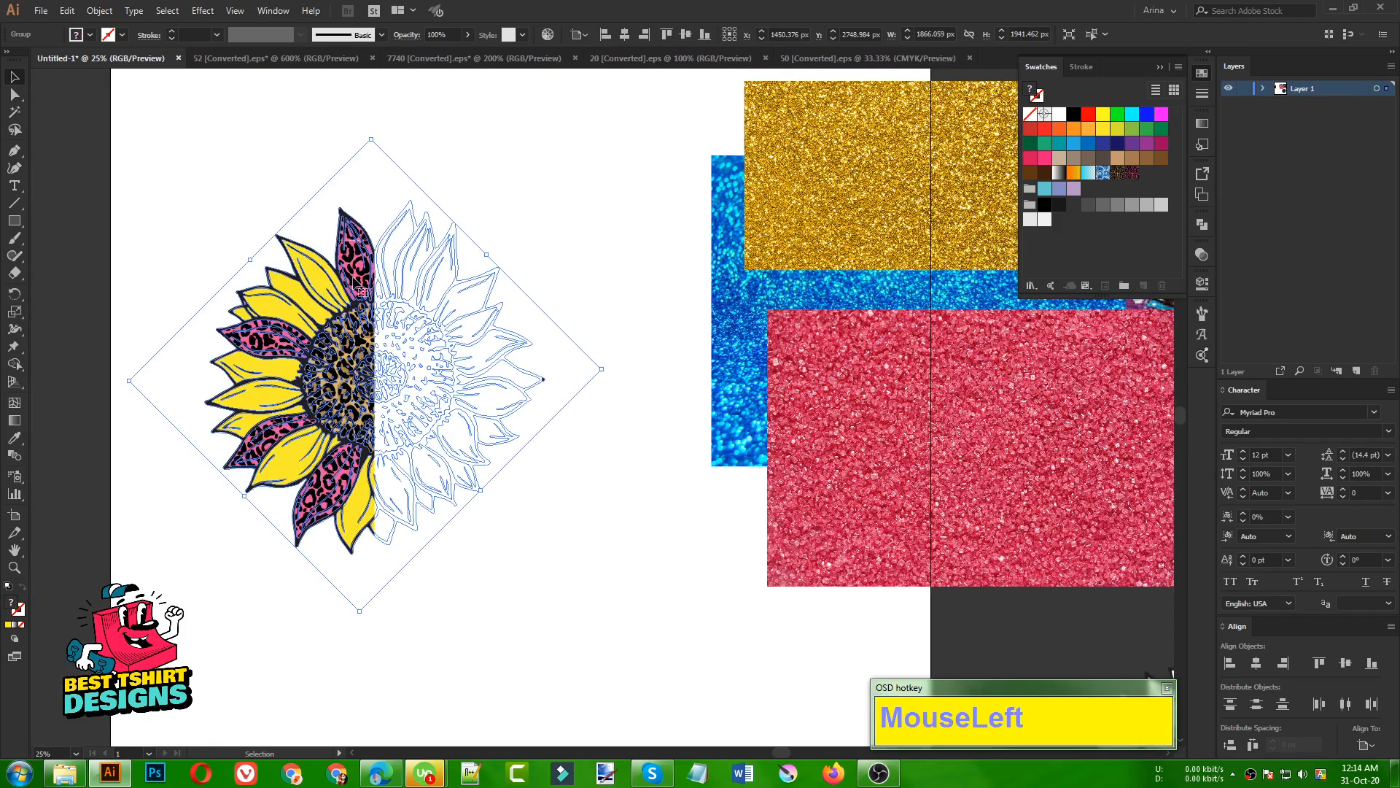
{"action": "left_click", "coordinate": [688, 522]}
Step: Move the gold glitter image closer to the sunflower and copy it
{"action": "left_click", "coordinate": [823, 268]}
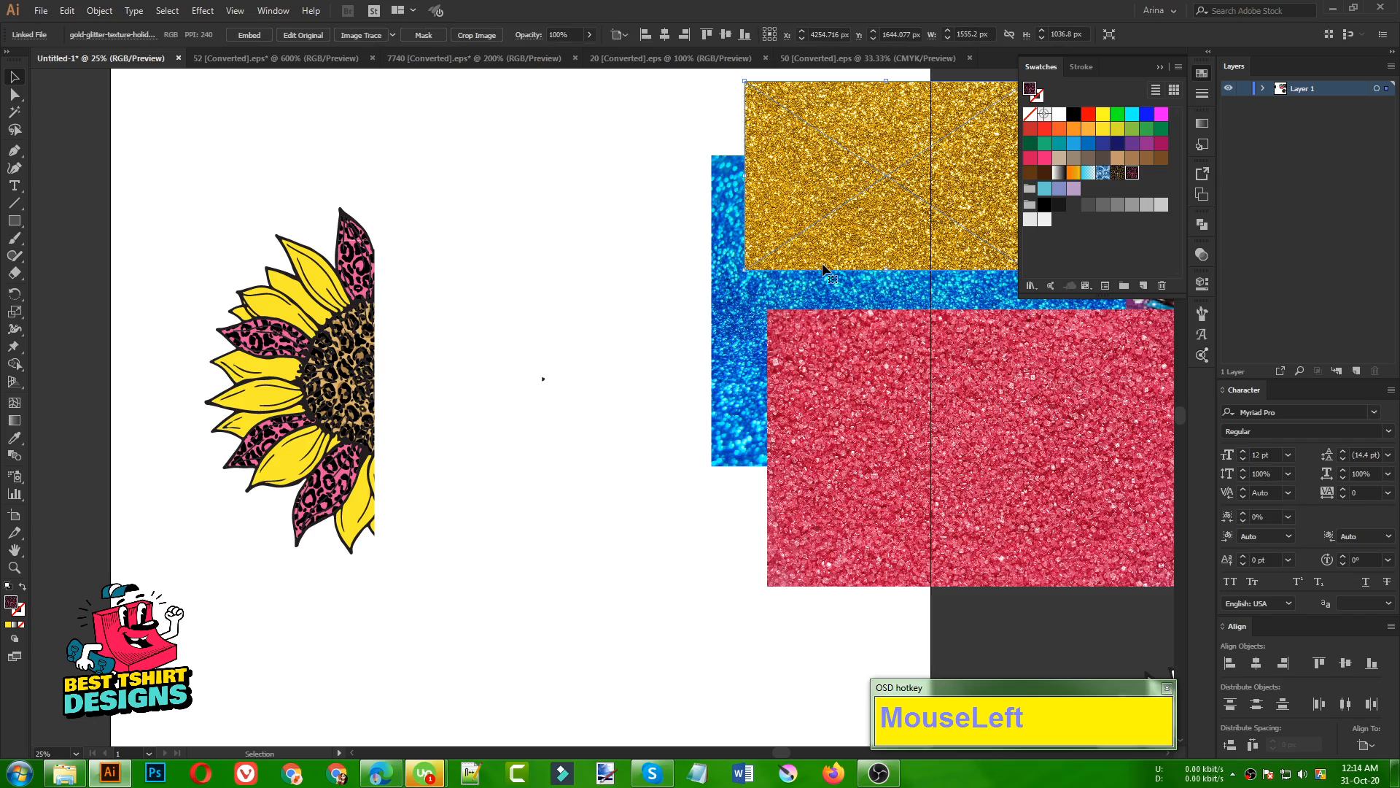
{"action": "left_click_drag", "start_coordinate": [822, 243], "coordinate": [695, 402]}
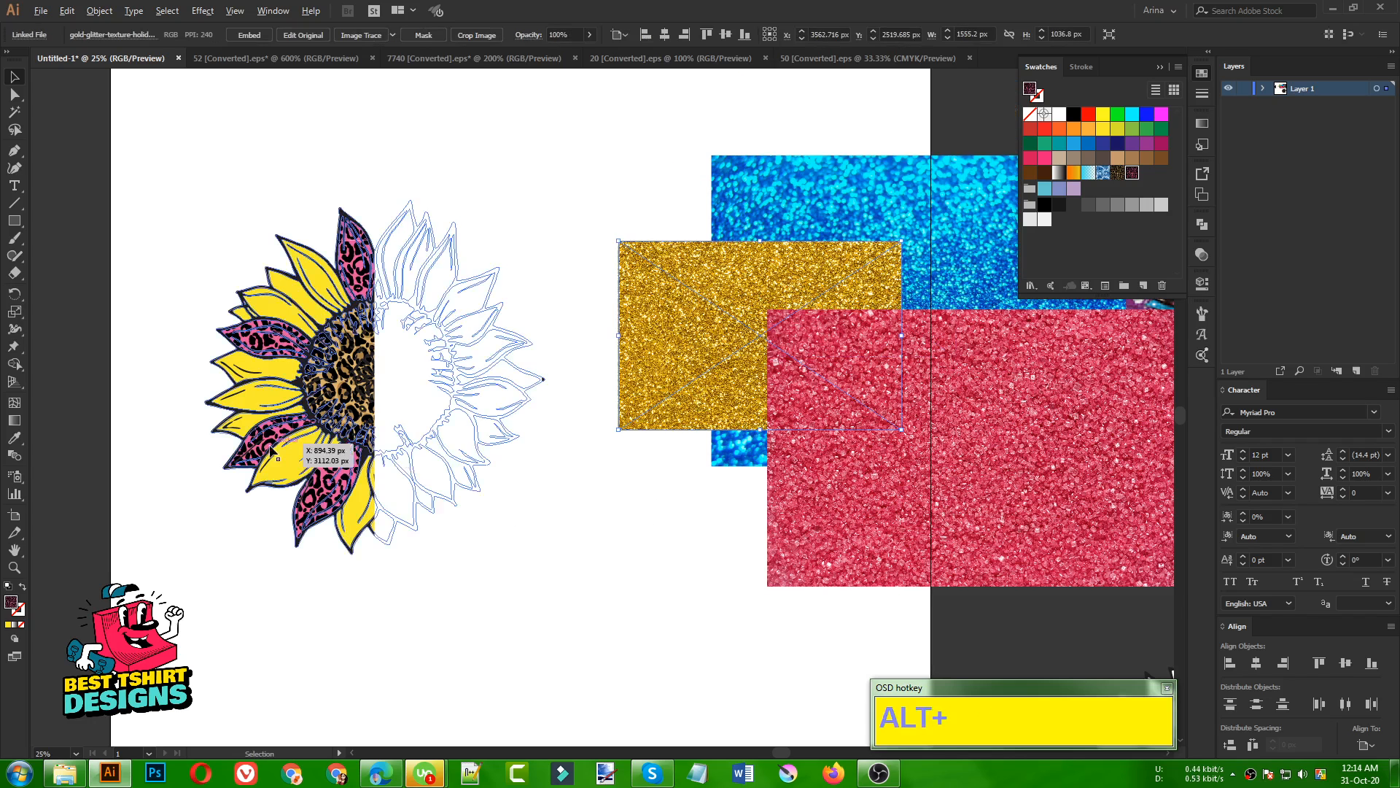
{"action": "scroll", "coordinate": [234, 461], "scroll_direction": "up", "scroll_amount": 1, "text": "alt"}
Step: Isolate the sunflower group and select the large yellow petal between the two lower pink leopard petals
{"action": "left_click", "coordinate": [313, 448]}
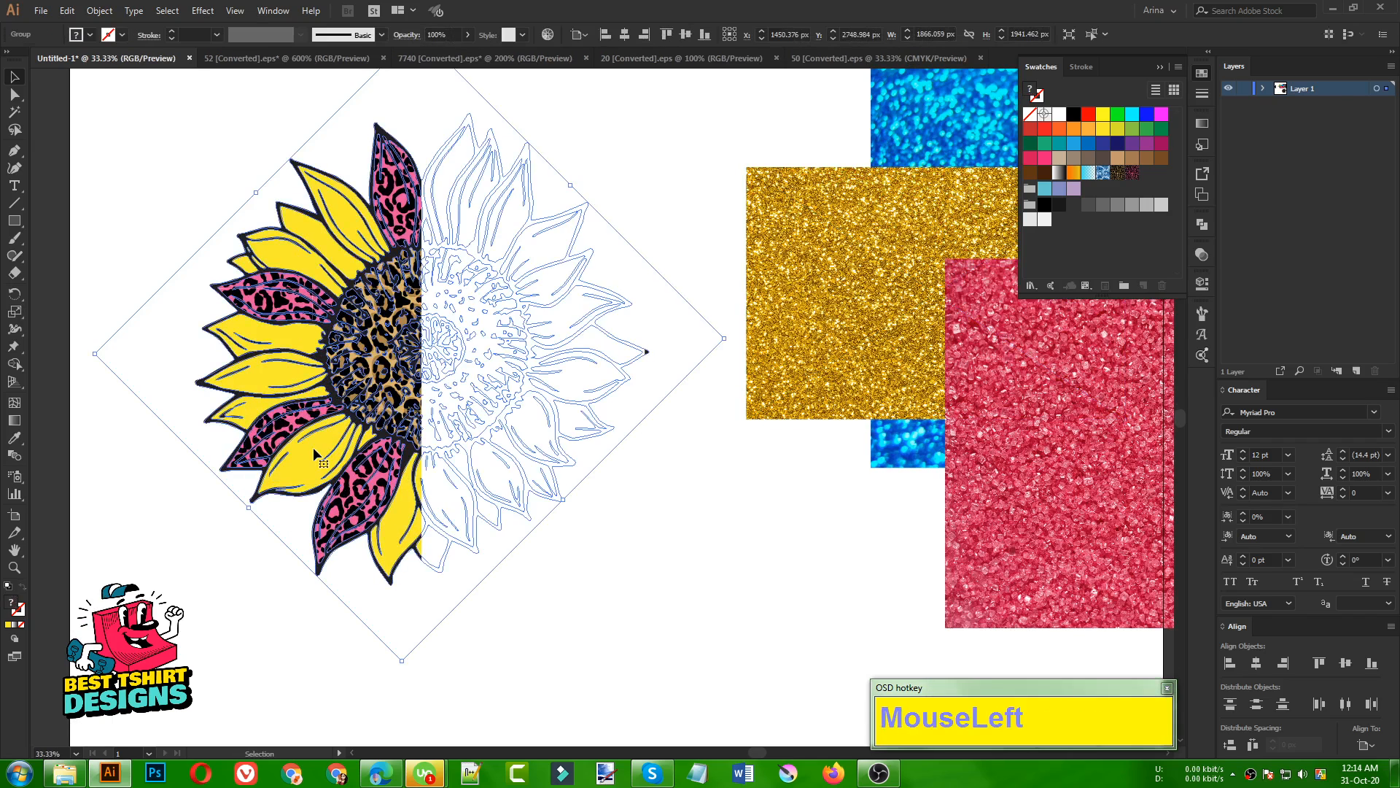
{"action": "double_click", "coordinate": [313, 448]}
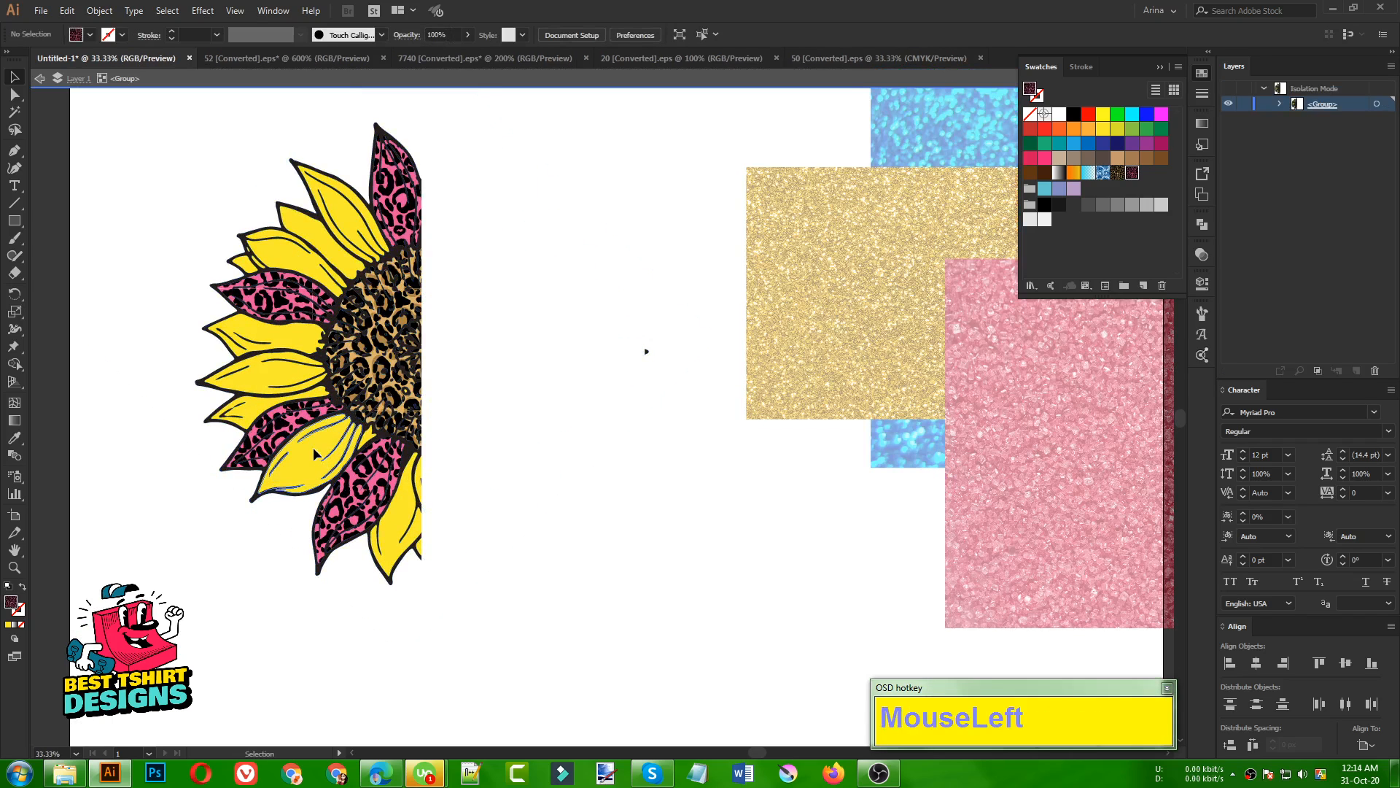
{"action": "left_click", "coordinate": [314, 448]}
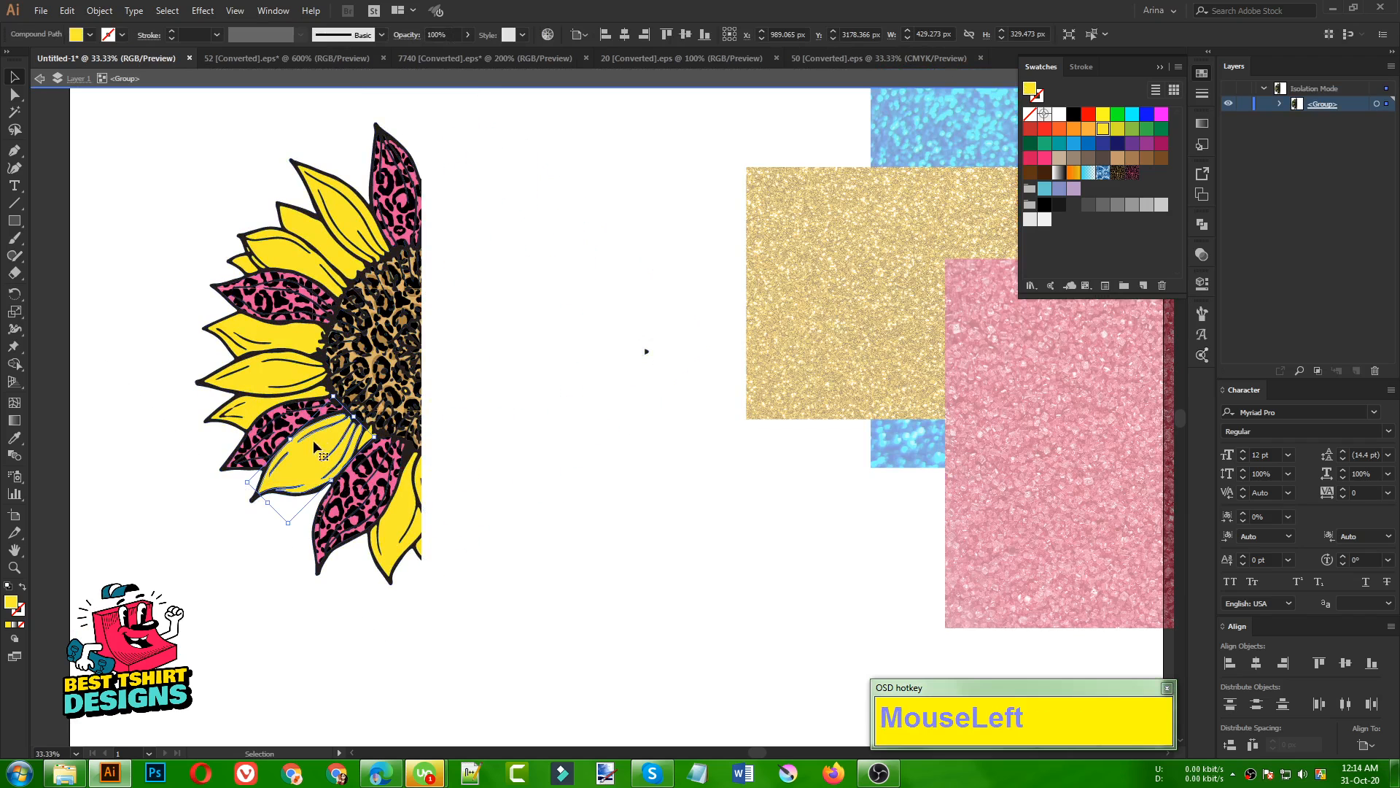
Step: Try moving the selected yellow petal away from the flower and undo the move
{"action": "scroll", "coordinate": [306, 455], "scroll_direction": "up", "scroll_amount": 2, "text": "alt"}
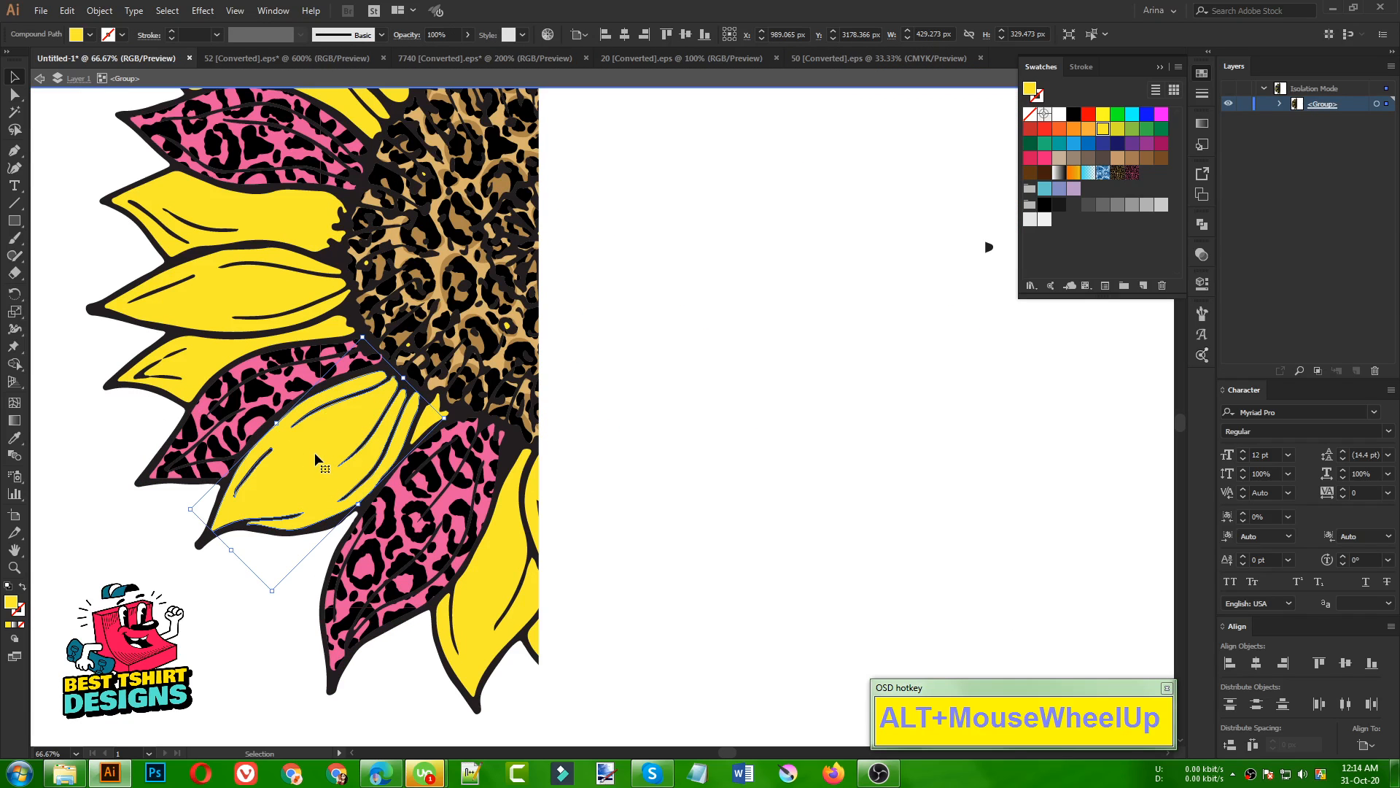
{"action": "left_click_drag", "start_coordinate": [315, 458], "coordinate": [577, 467]}
{"action": "key", "text": "ctrl+z"}
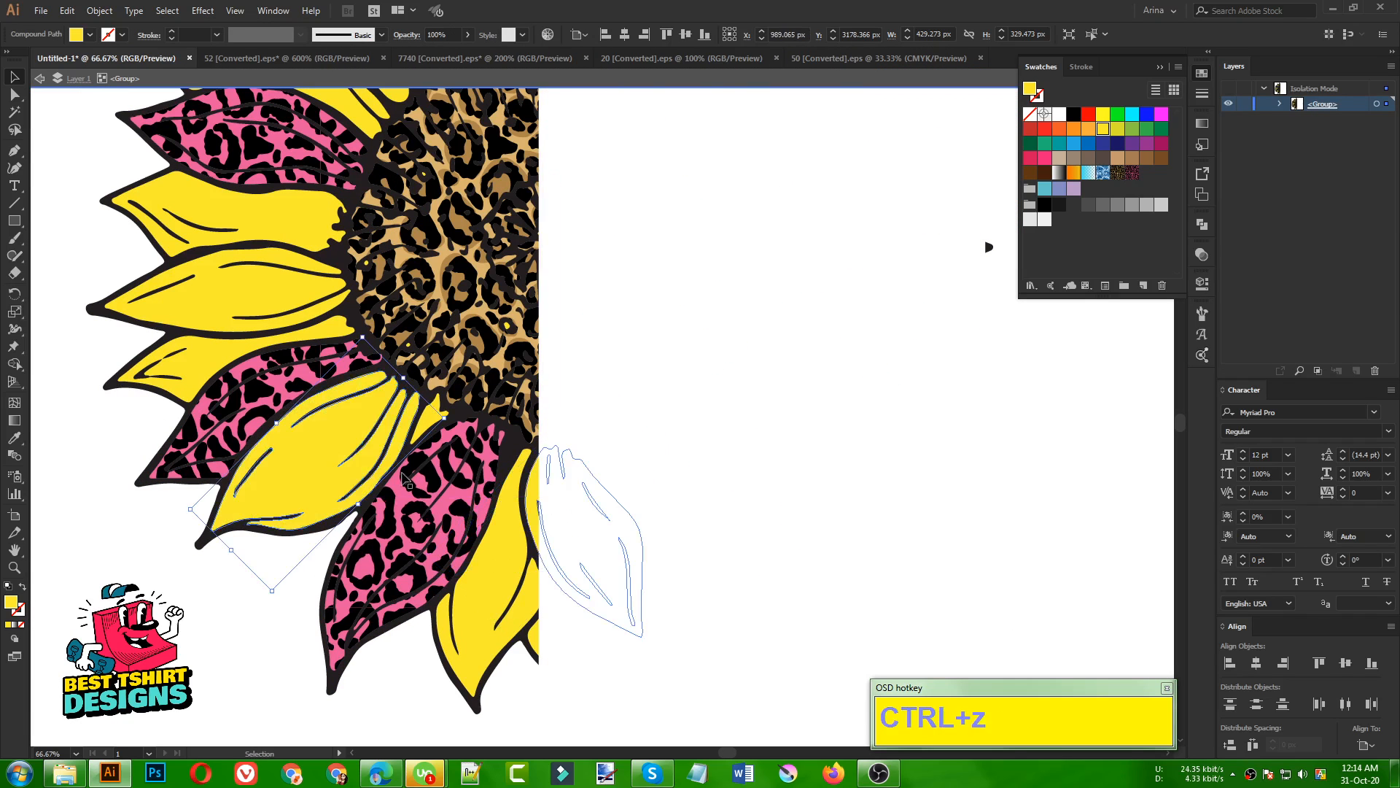
Step: Try pasting the gold glitter image into the isolated sunflower group and undo the paste
{"action": "scroll", "coordinate": [292, 306], "scroll_direction": "down", "scroll_amount": 1, "text": "alt"}
{"action": "scroll", "coordinate": [306, 379], "scroll_direction": "down", "scroll_amount": 2}
{"action": "left_click", "coordinate": [311, 387]}
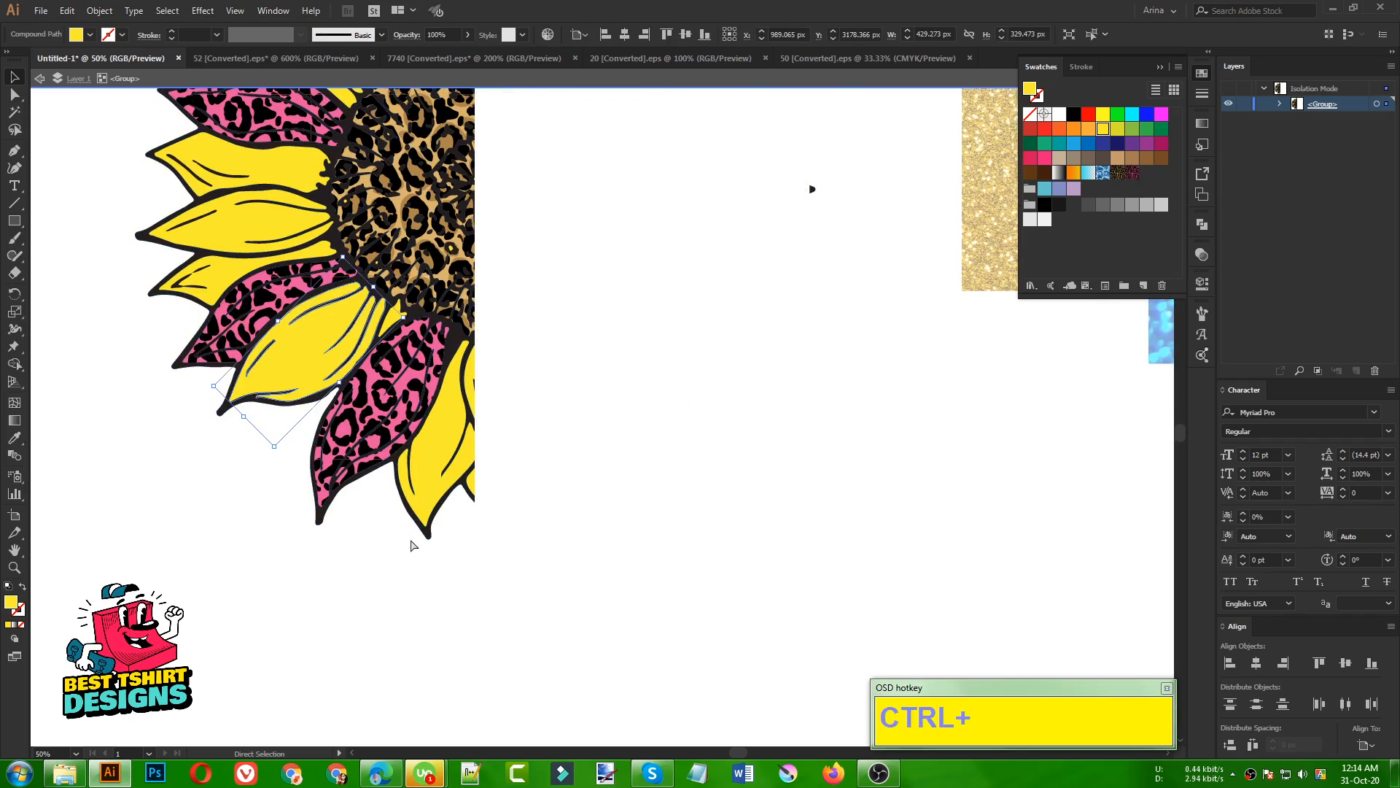
{"action": "key", "text": "ctrl+v"}
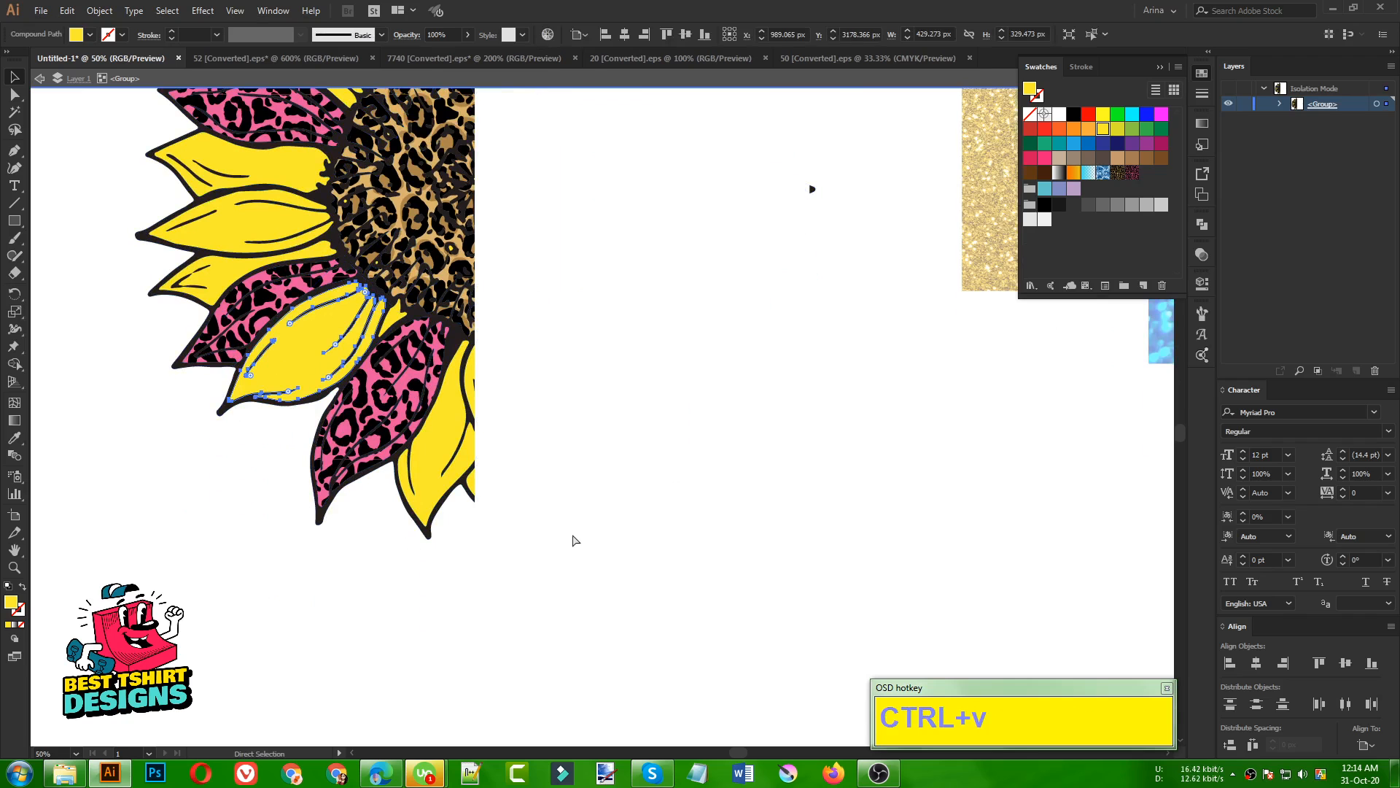
{"action": "key", "text": "ctrl+z"}
{"action": "key", "text": "ctrl+z"}
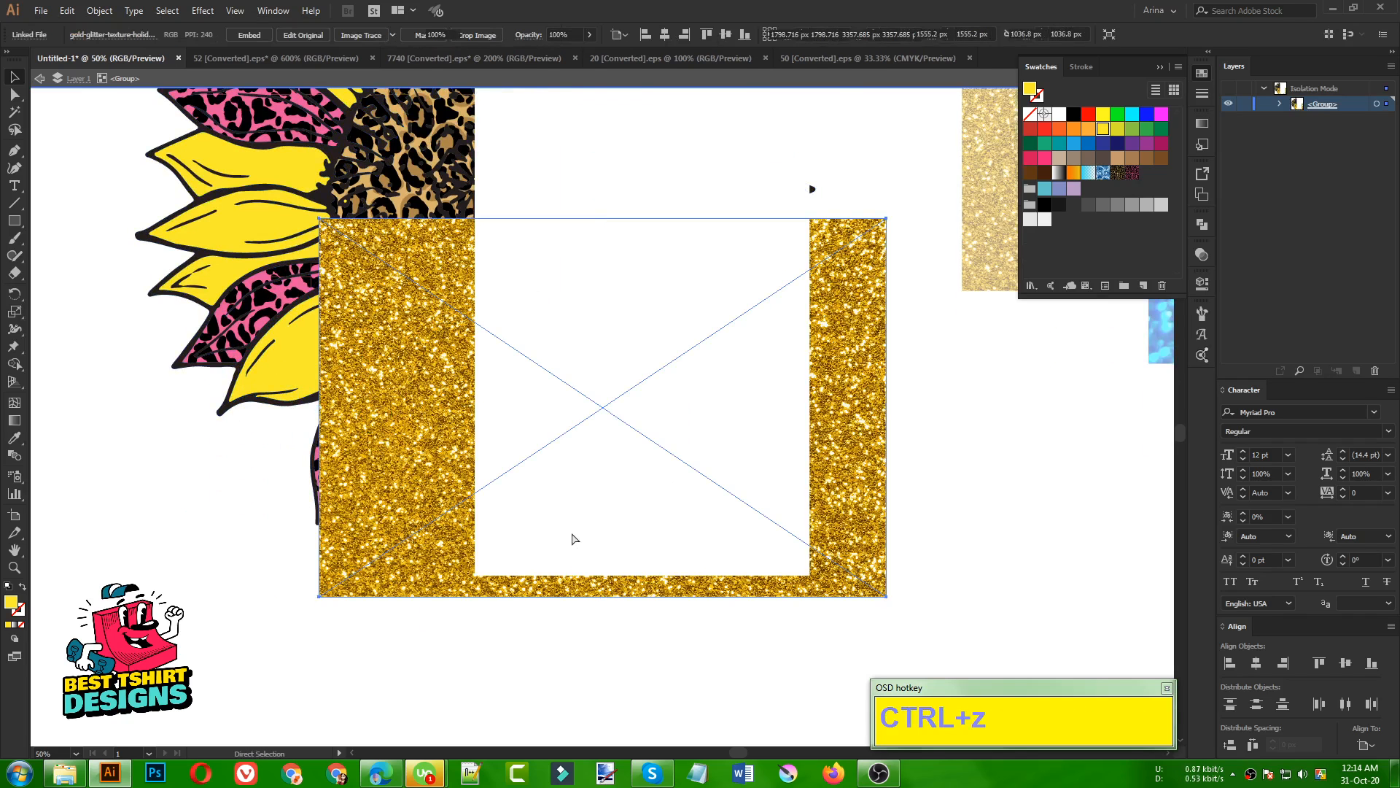
{"action": "key", "text": "ctrl+z"}
Step: Paste the gold glitter image behind the selected yellow petal, position it beneath the petal, and select the petal again
{"action": "left_click", "coordinate": [289, 356]}
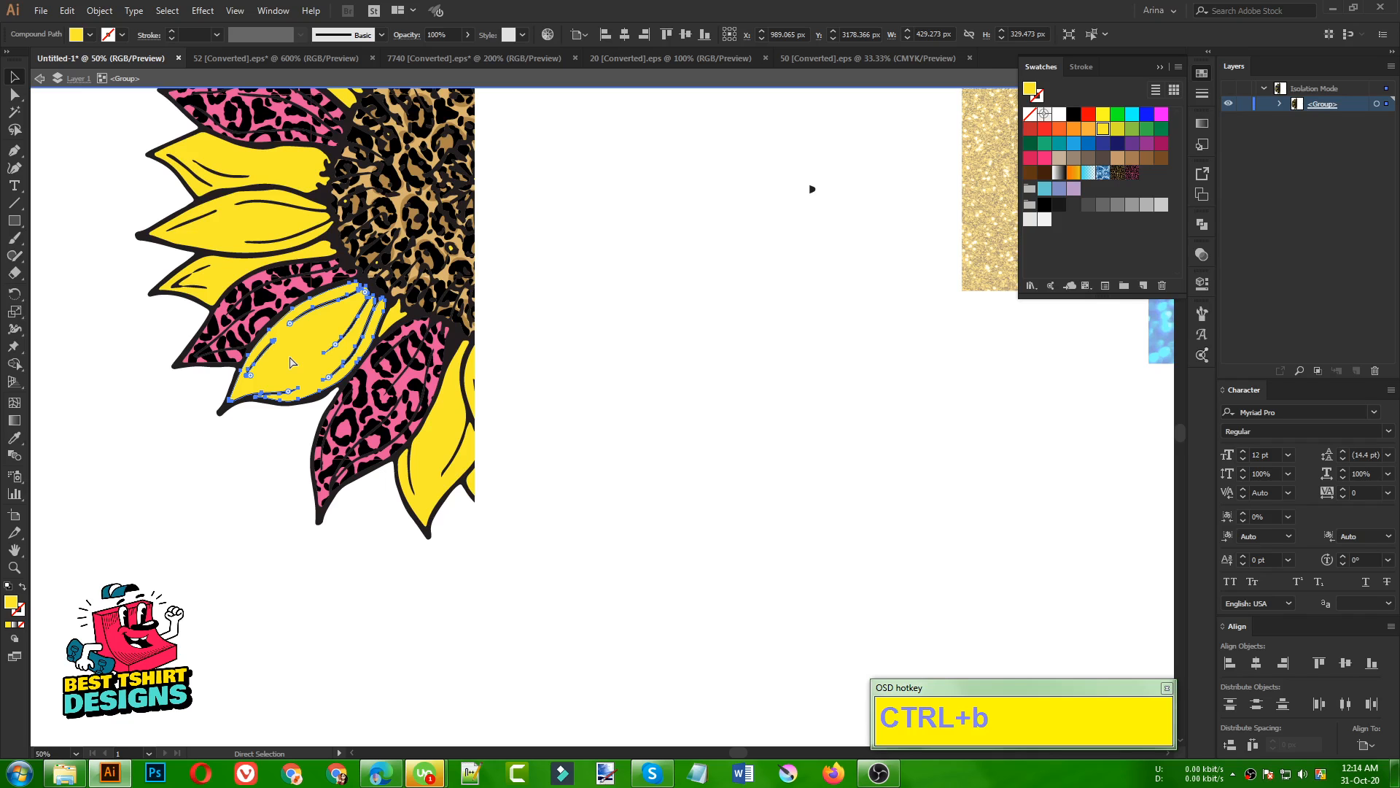
{"action": "left_click_drag", "start_coordinate": [991, 272], "coordinate": [149, 517]}
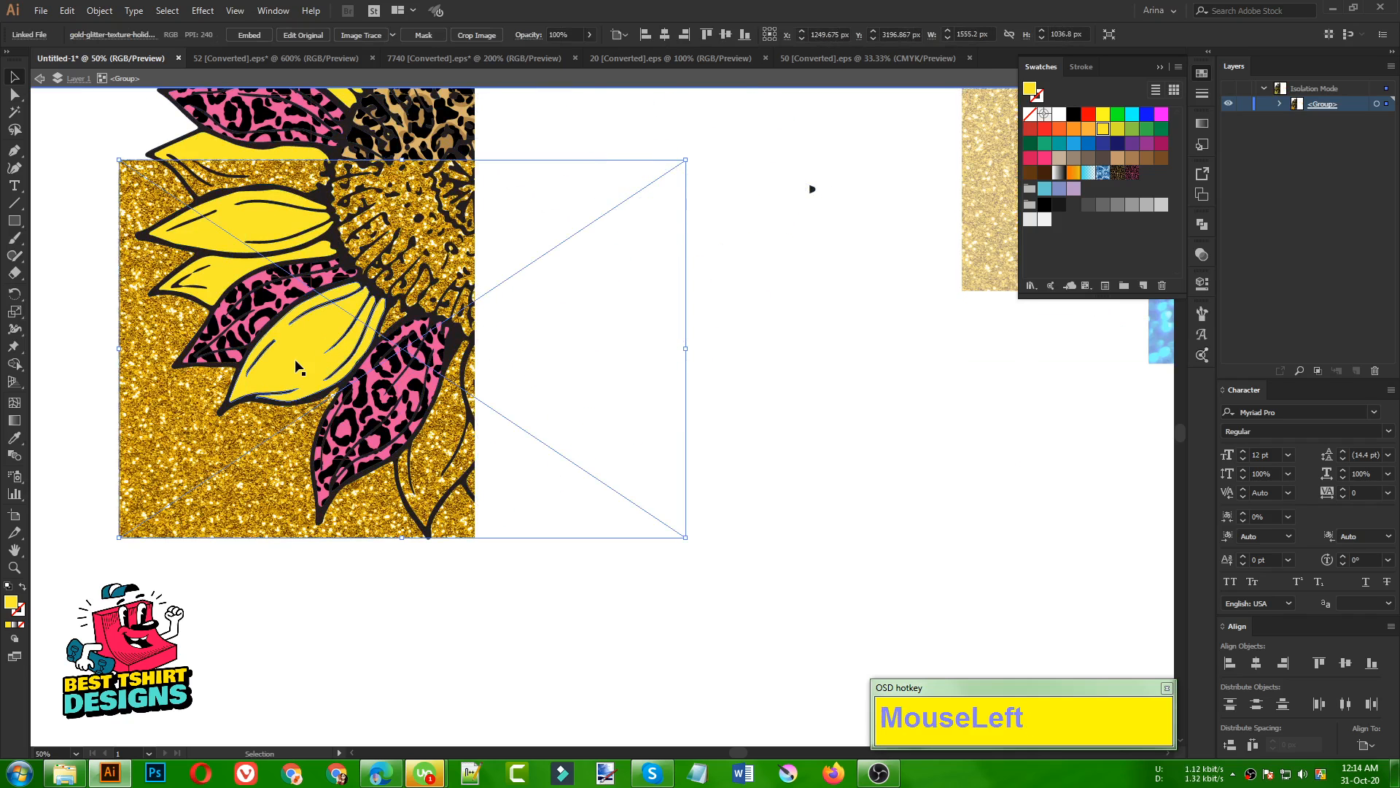
{"action": "left_click", "coordinate": [250, 458]}
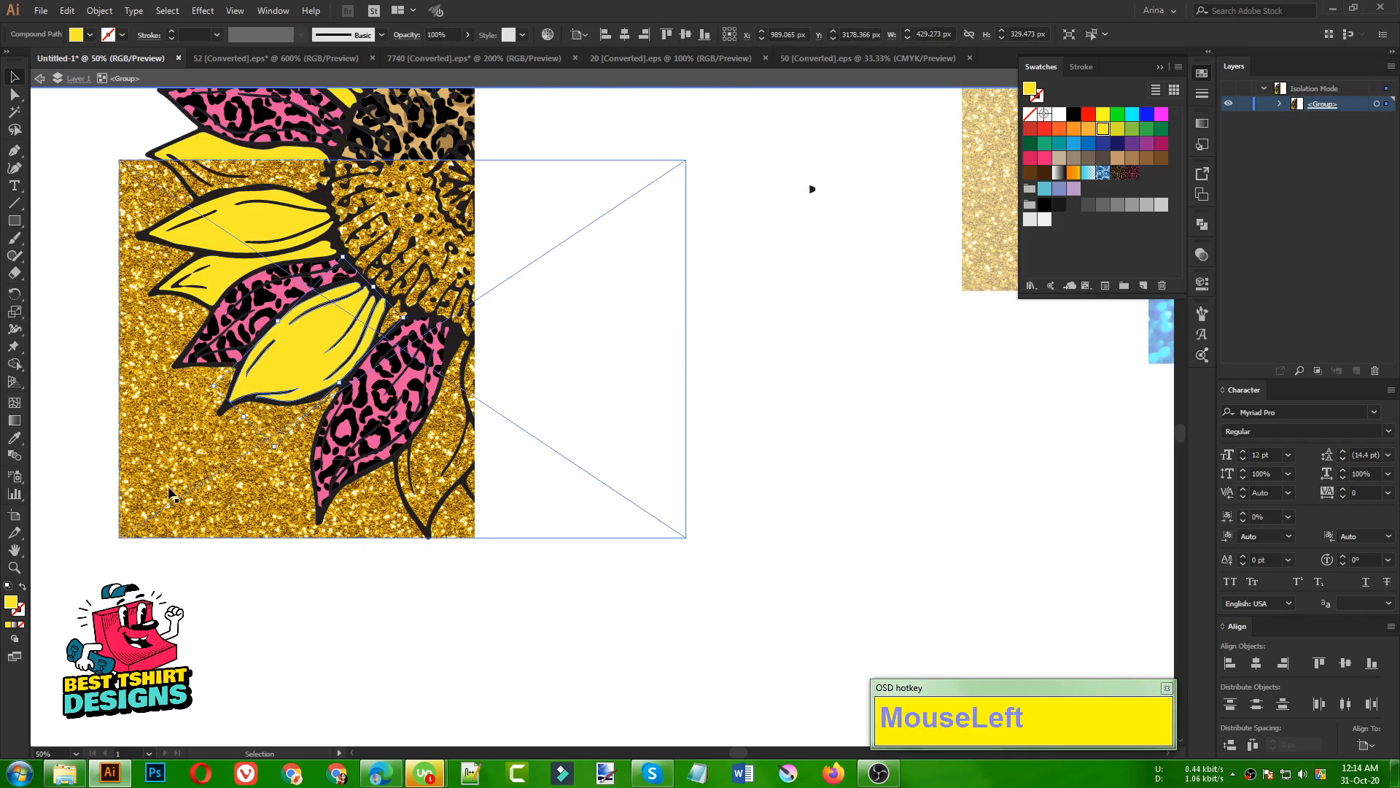
Step: Try making a clipping mask from the selected yellow petal and the gold glitter image, and undo it
{"action": "left_click", "coordinate": [196, 483], "text": "shift"}
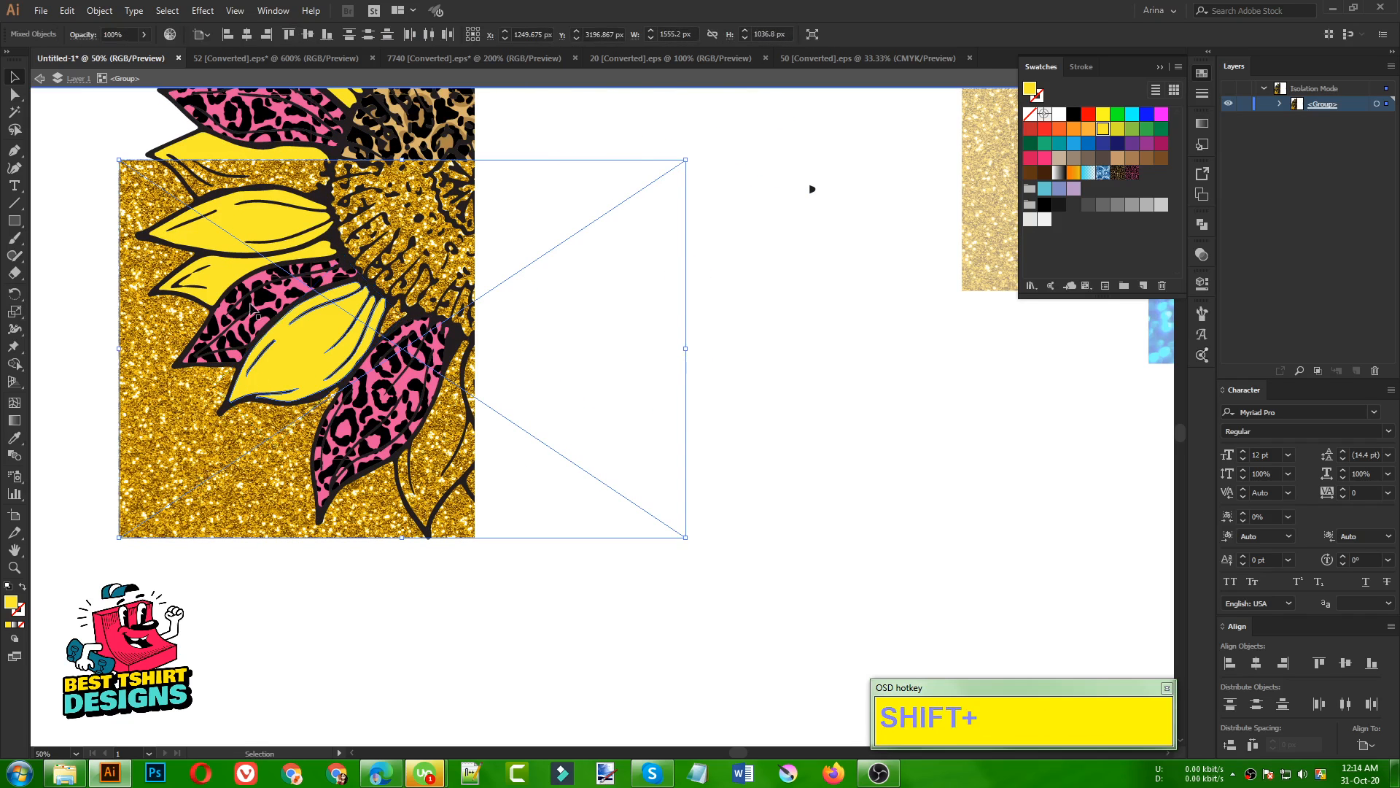
{"action": "left_click", "coordinate": [102, 12]}
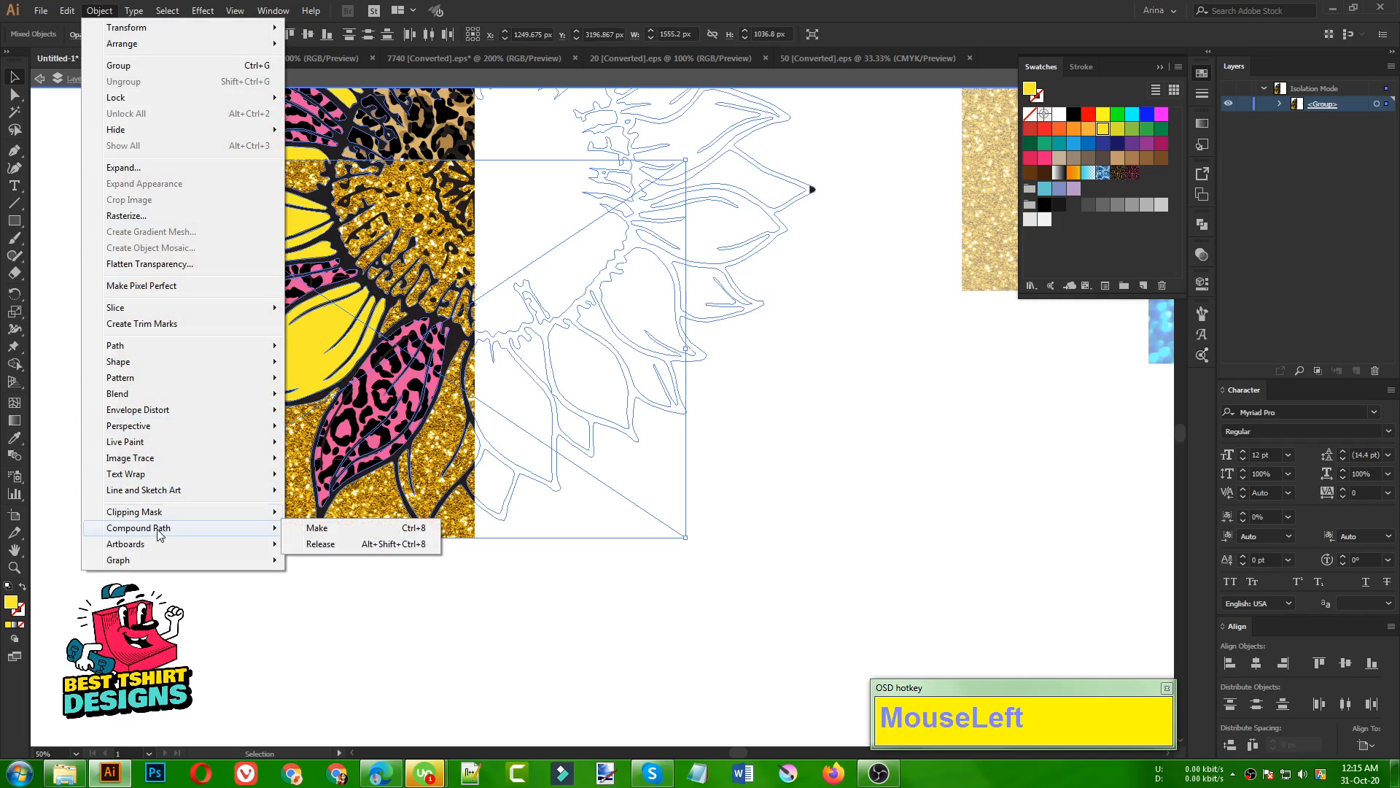
{"action": "mouse_move", "coordinate": [191, 519]}
{"action": "left_click", "coordinate": [319, 512]}
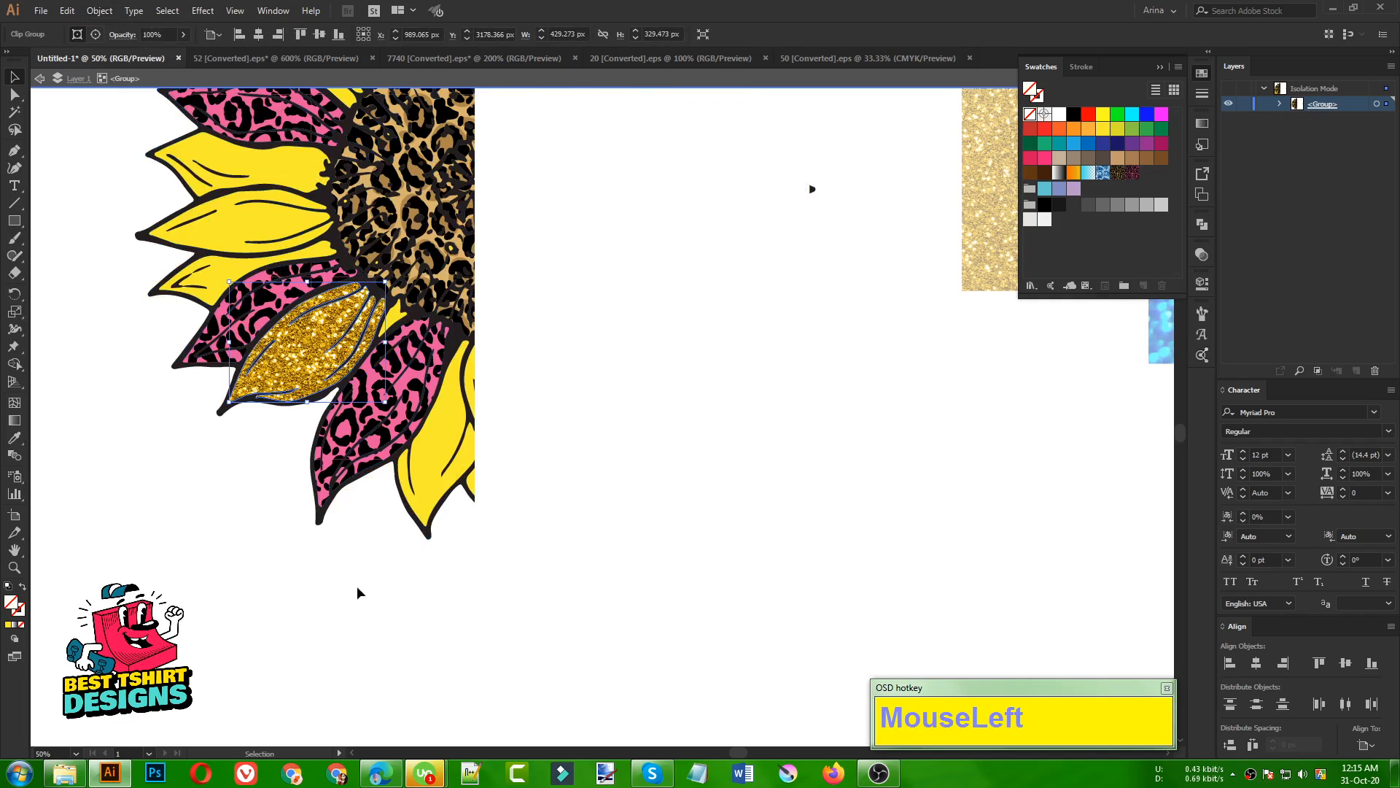
{"action": "left_click", "coordinate": [401, 571]}
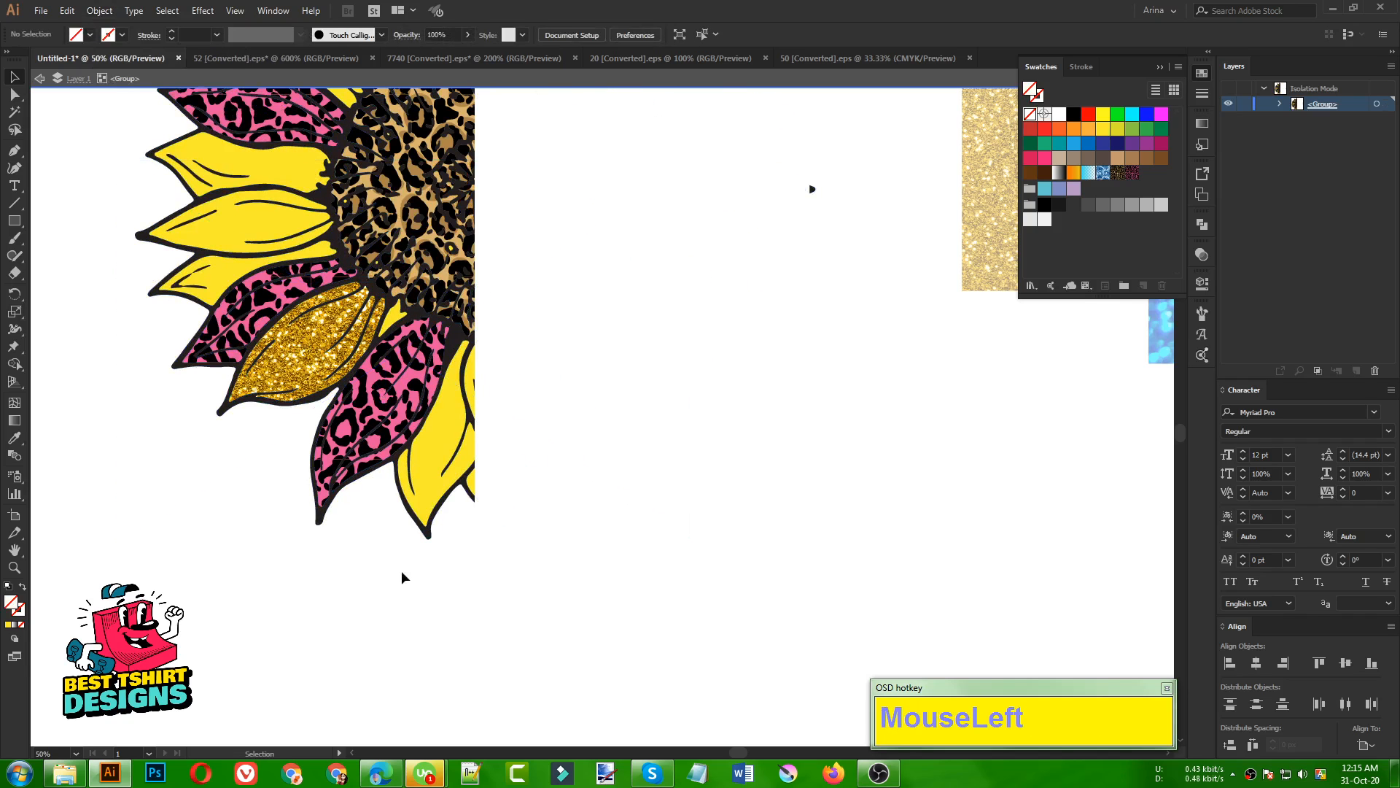
{"action": "key", "text": "ctrl+z"}
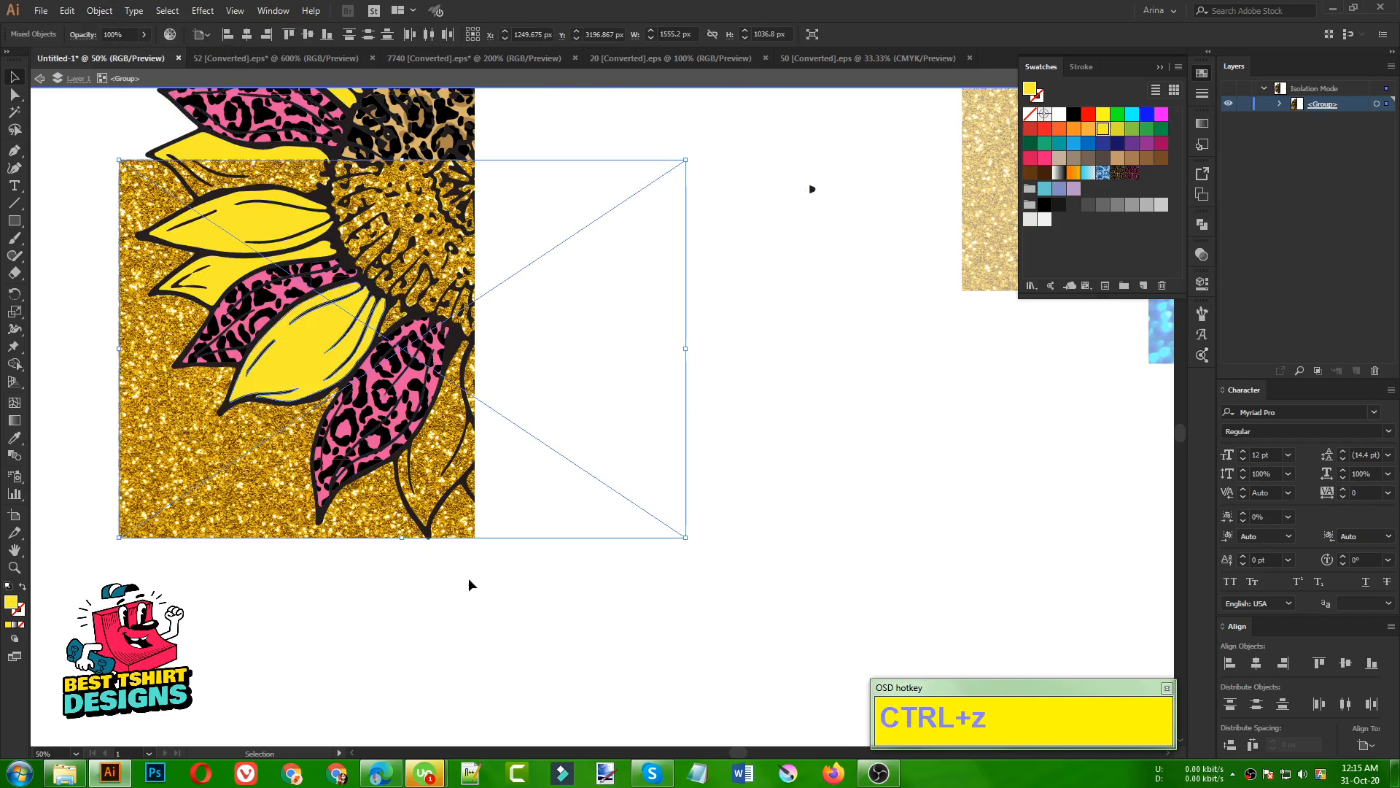
{"action": "scroll", "coordinate": [470, 583], "scroll_direction": "down", "scroll_amount": 1, "text": "alt"}
{"action": "scroll", "coordinate": [467, 603], "scroll_direction": "up", "scroll_amount": 1}
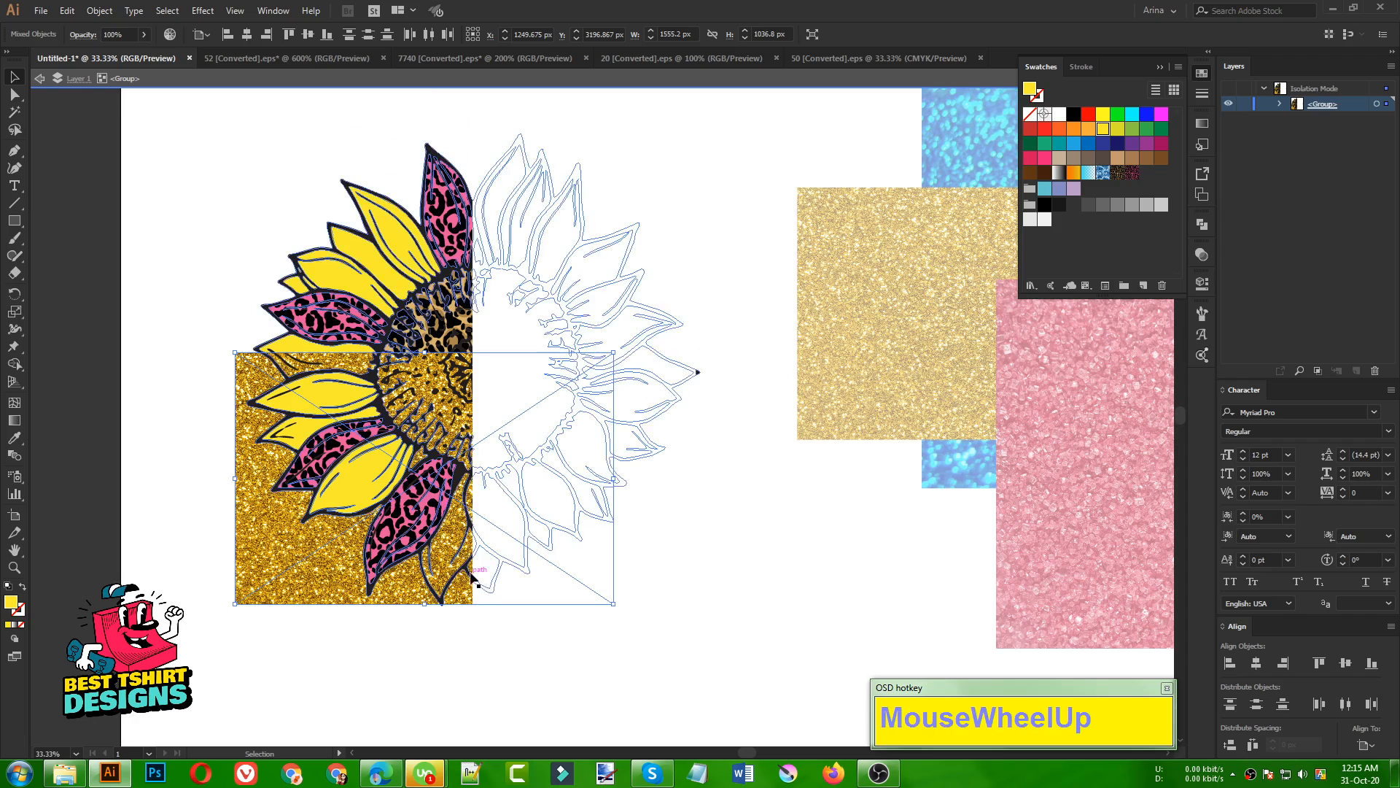
{"action": "left_click", "coordinate": [193, 413]}
{"action": "left_click", "coordinate": [352, 474]}
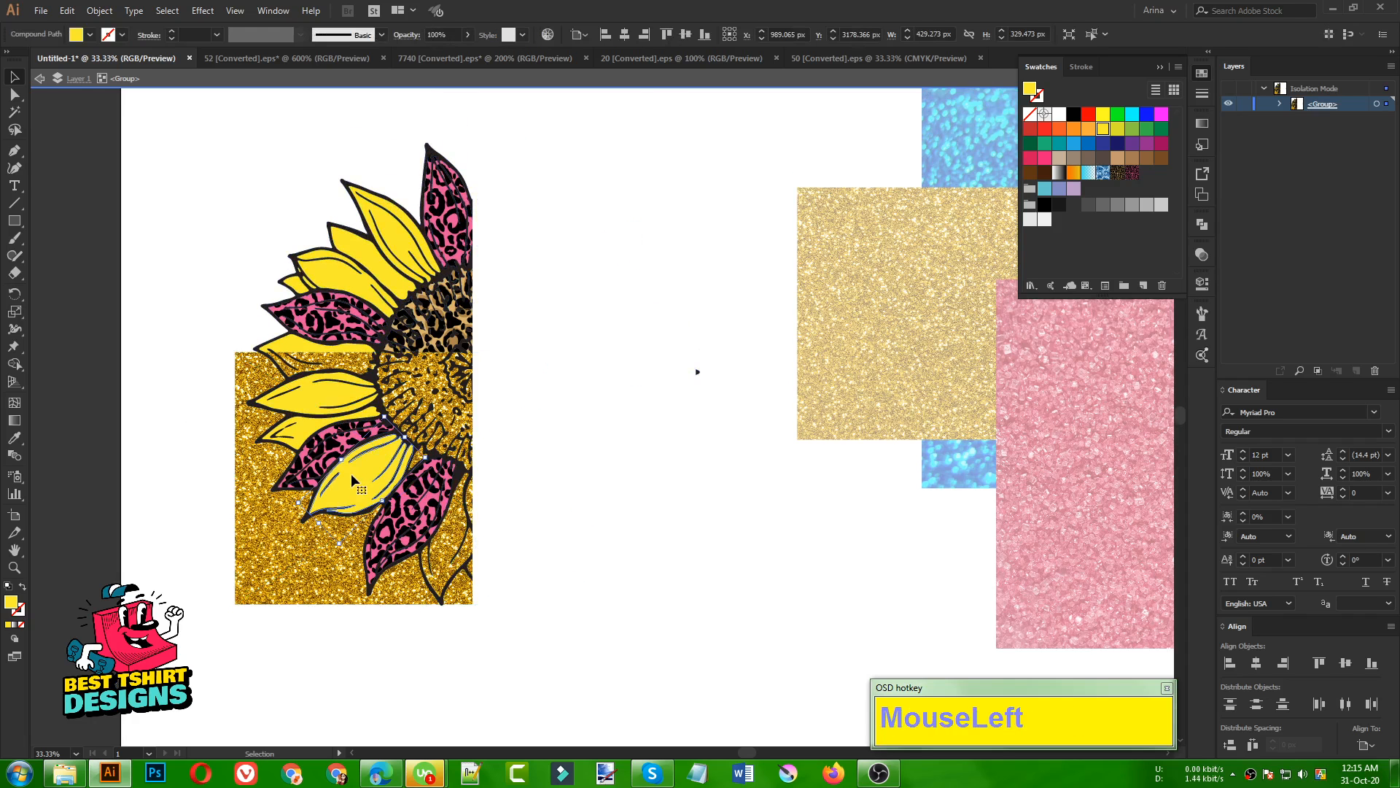
{"action": "left_click", "coordinate": [395, 234], "text": "shift"}
{"action": "left_click", "coordinate": [297, 344], "text": "shift"}
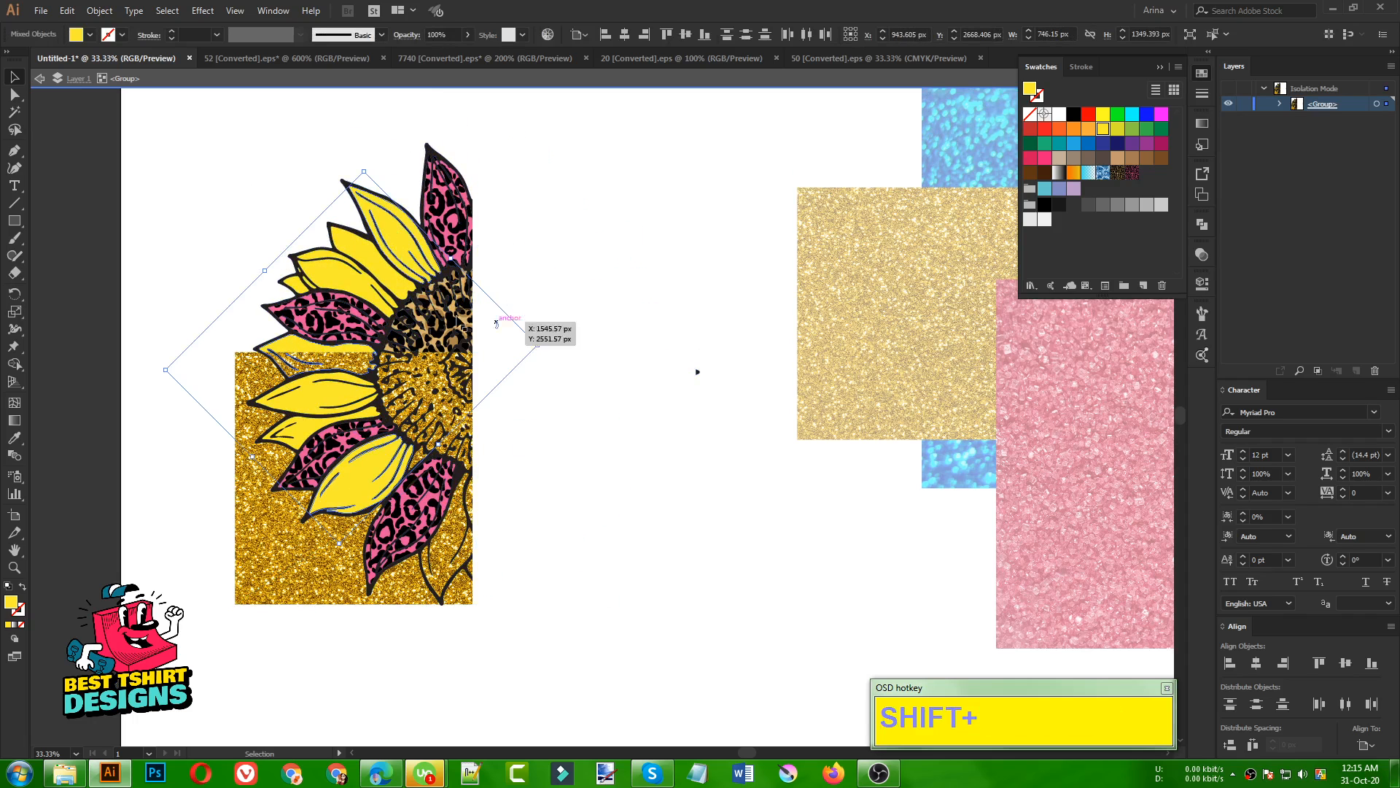
{"action": "left_click", "coordinate": [226, 470]}
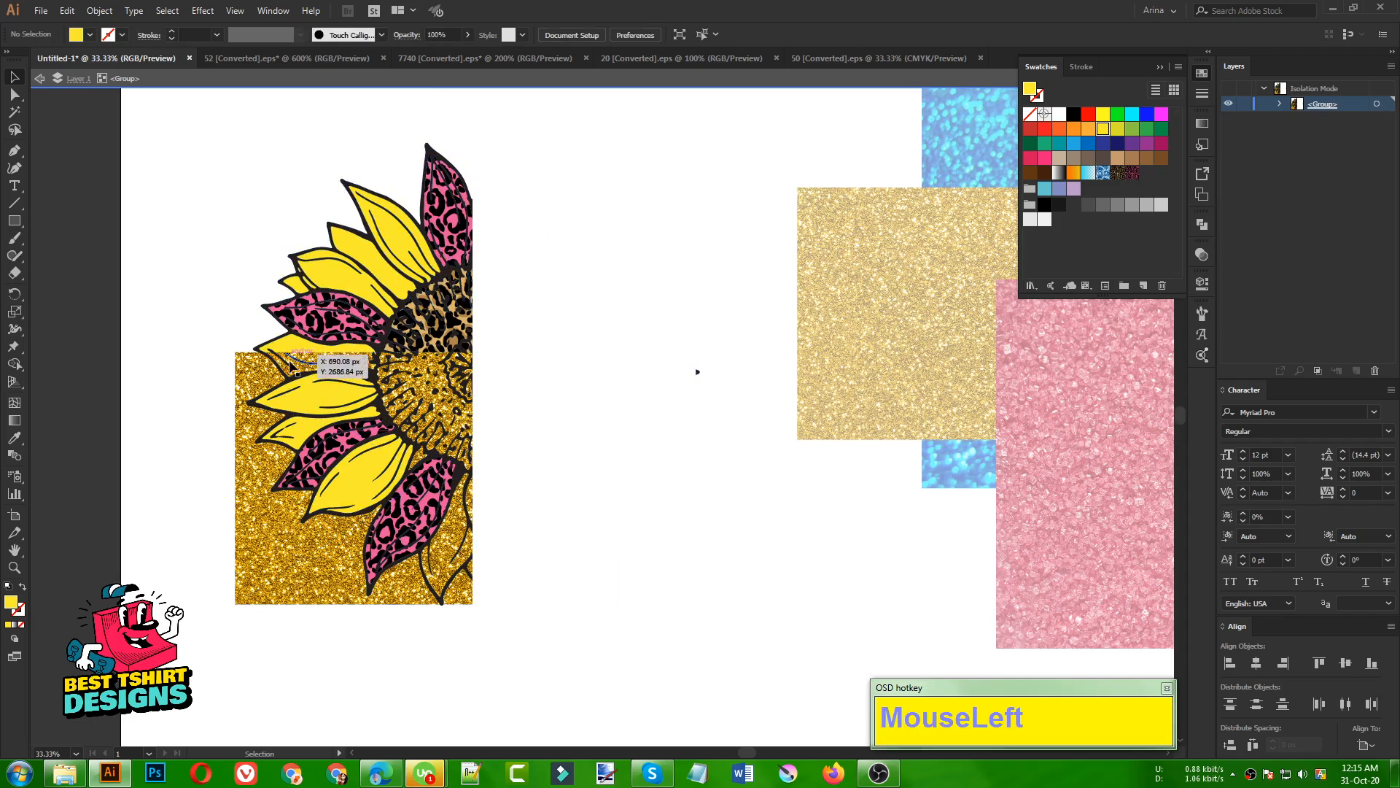
Step: Combine the lower large yellow petal, the one below the upper-left pink petal, and the one beside the top pink petal into a compound path
{"action": "left_click", "coordinate": [361, 483]}
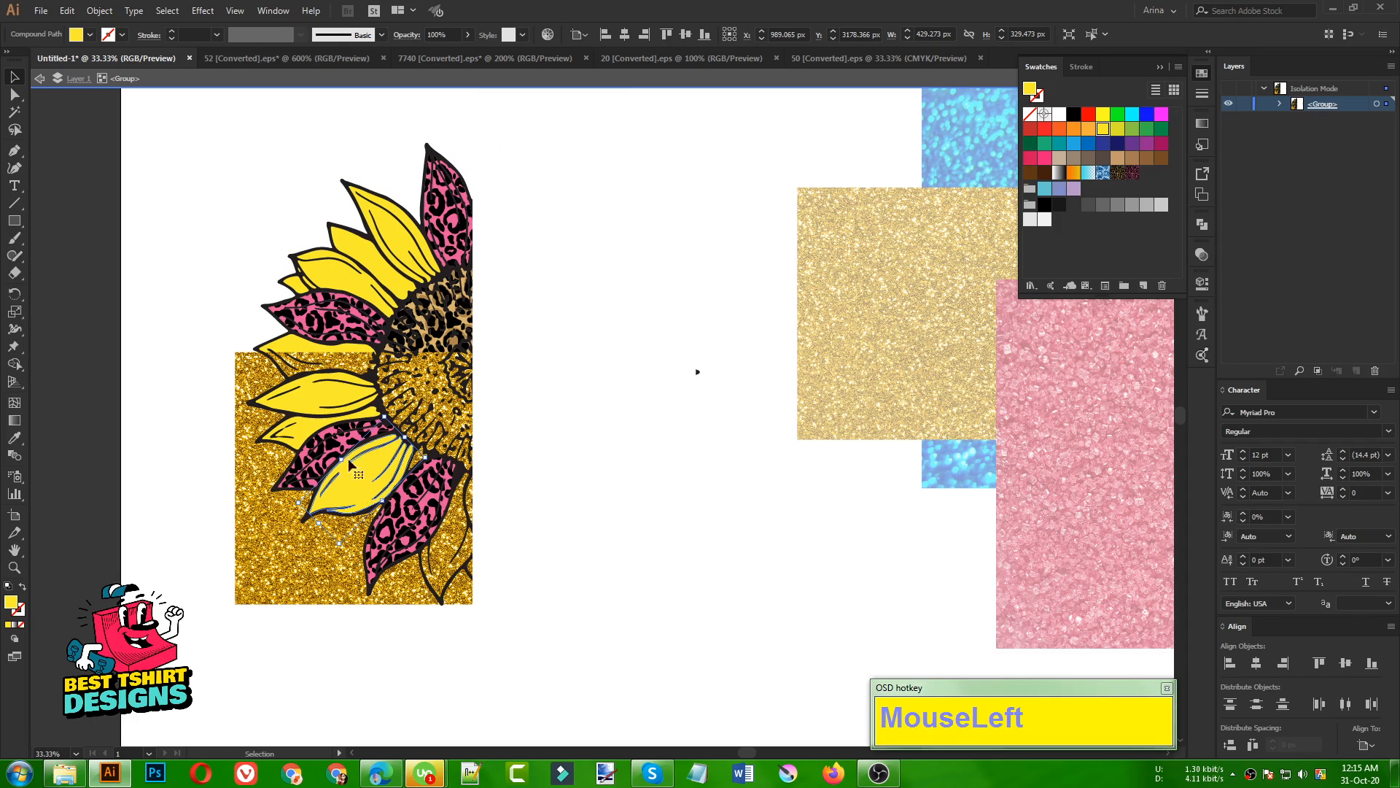
{"action": "left_click", "coordinate": [296, 343], "text": "shift"}
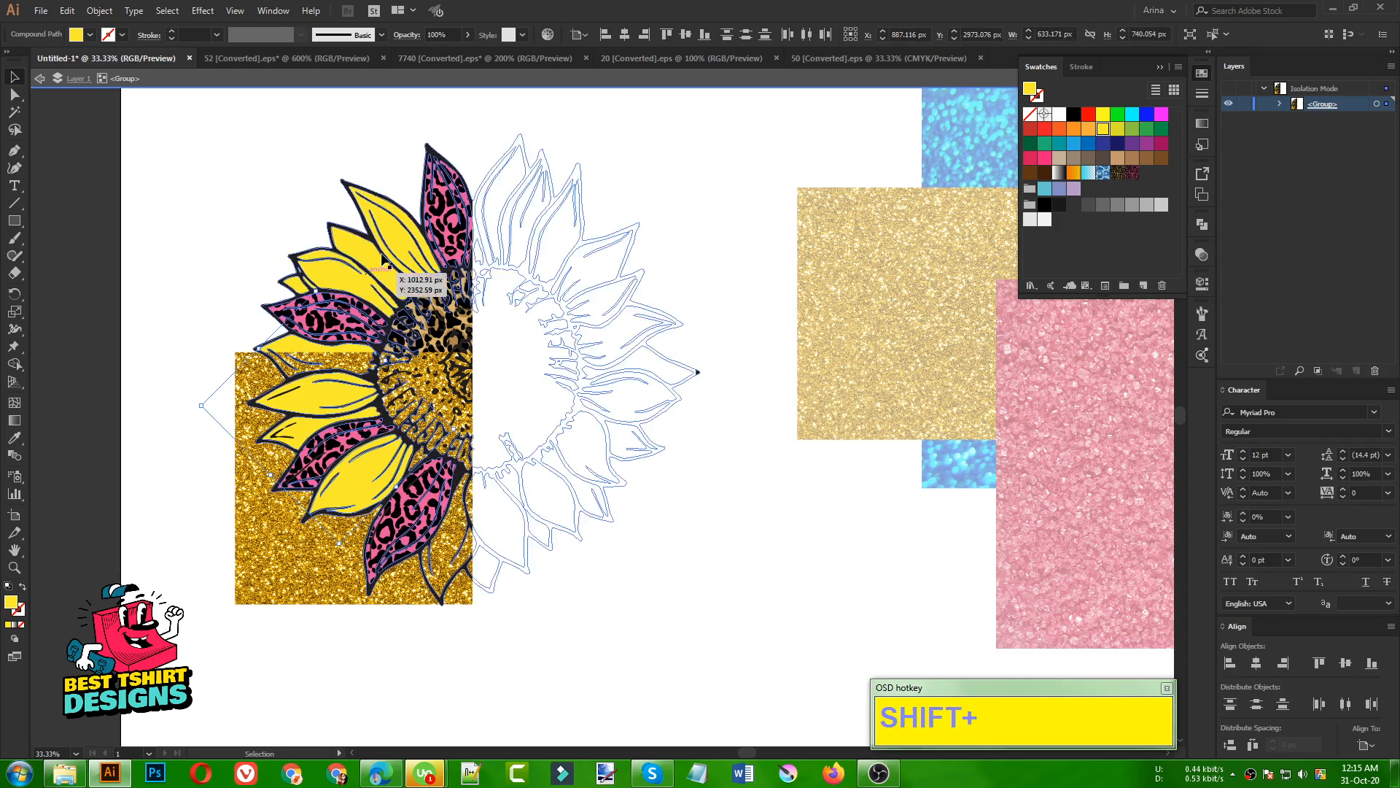
{"action": "left_click", "coordinate": [397, 233], "text": "shift"}
{"action": "left_click", "coordinate": [100, 11]}
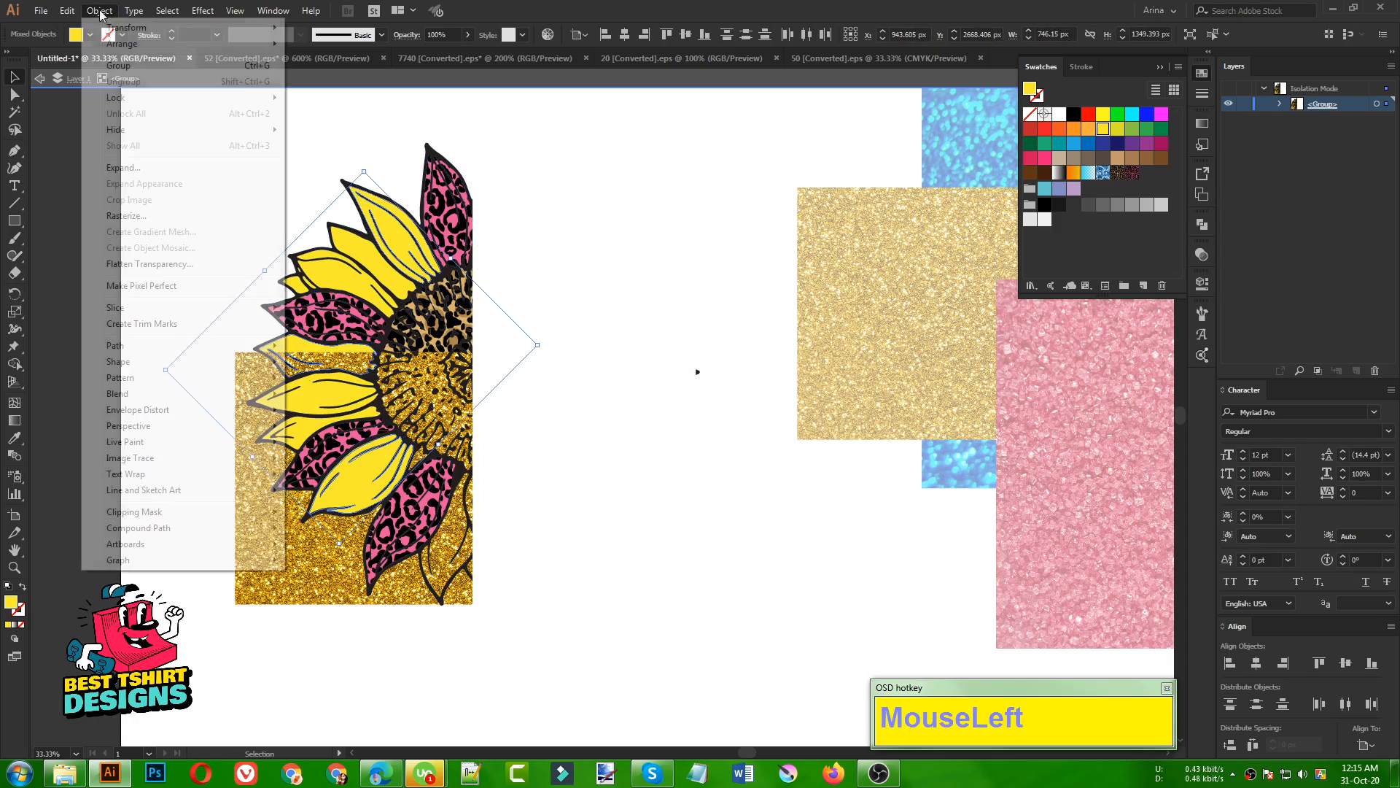
{"action": "mouse_move", "coordinate": [155, 533]}
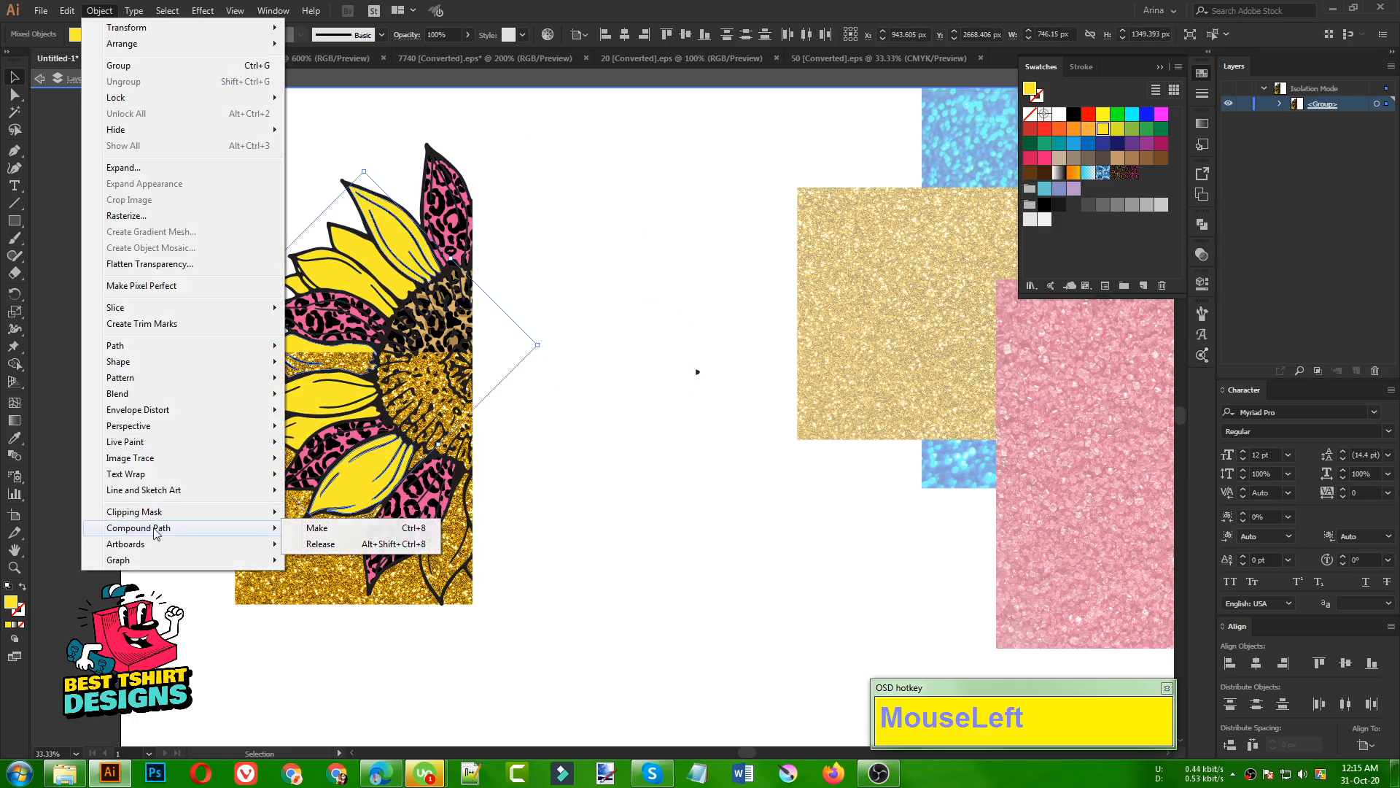
{"action": "left_click", "coordinate": [312, 528]}
{"action": "left_click", "coordinate": [567, 680]}
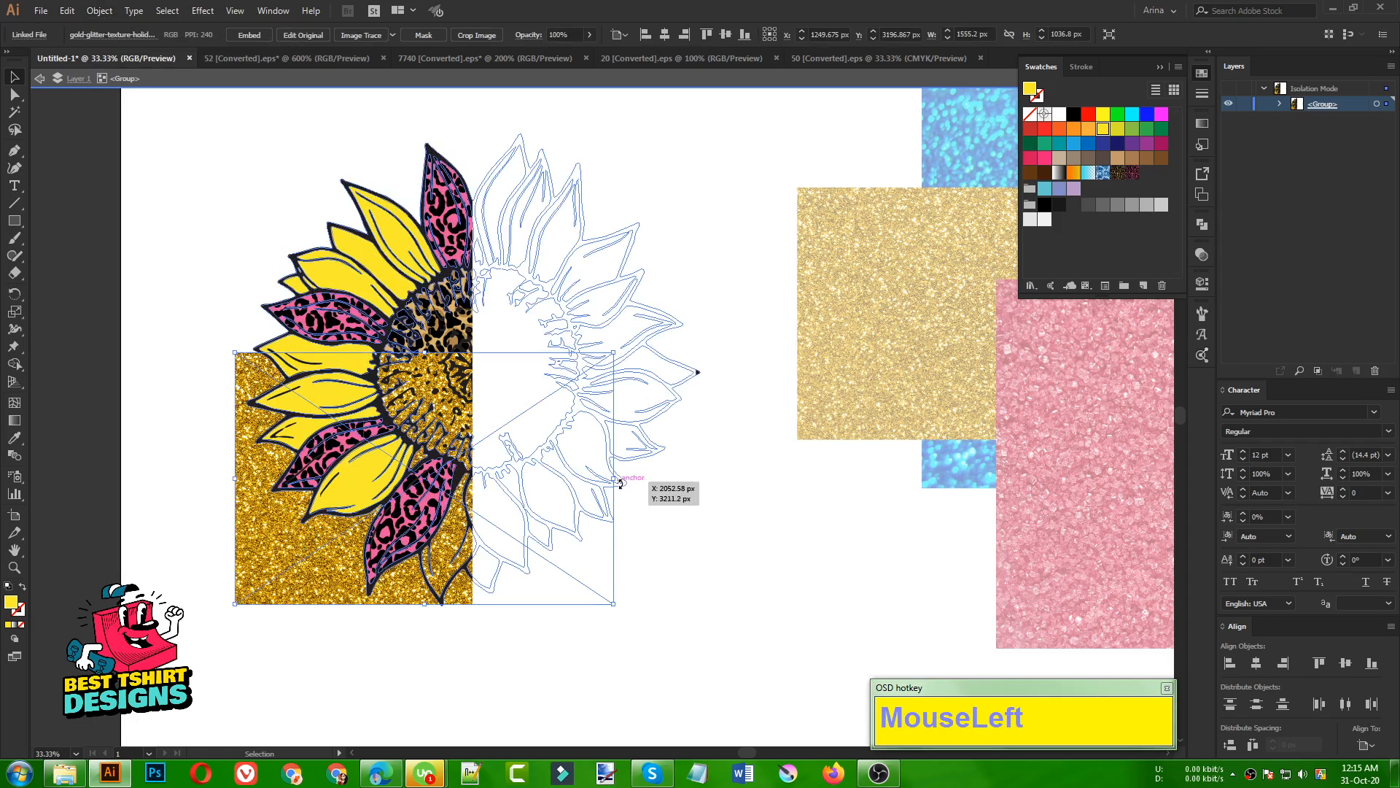
Step: Rotate the gold glitter image 90° to portrait orientation and move it so it lies beneath the compound yellow petals
{"action": "left_click_drag", "start_coordinate": [622, 476], "coordinate": [451, 626]}
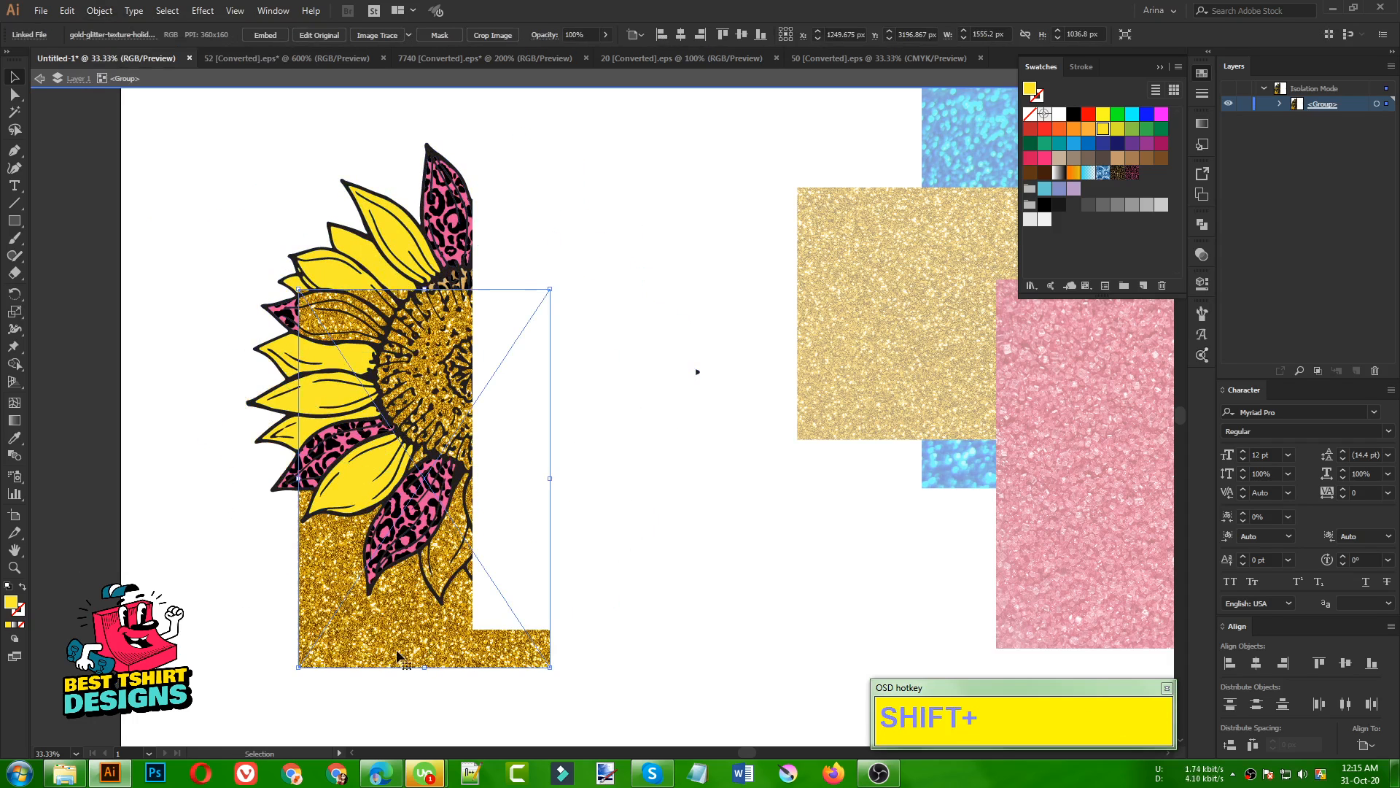
{"action": "left_click_drag", "start_coordinate": [372, 653], "coordinate": [296, 531]}
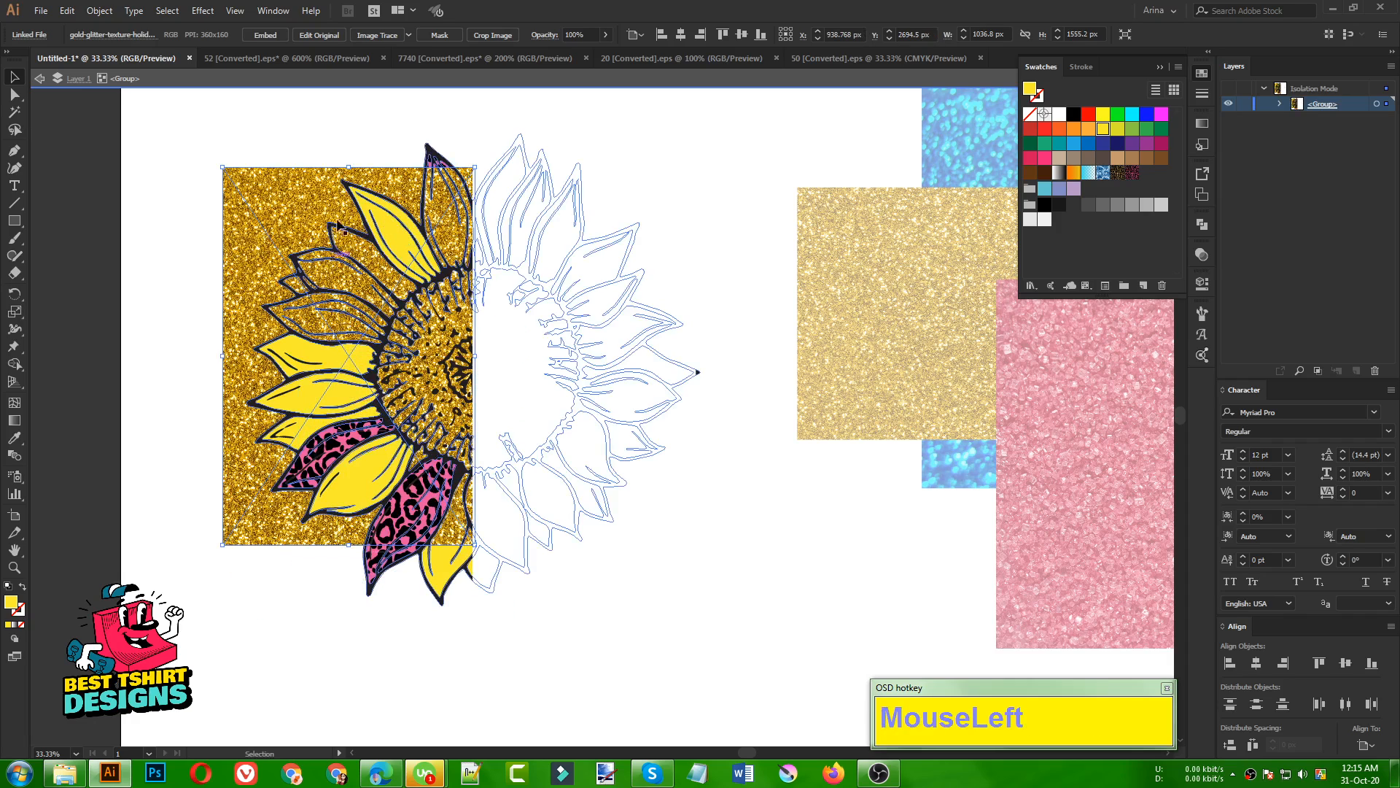
Step: Select the gold glitter image together with the compound yellow petals
{"action": "scroll", "coordinate": [292, 339], "scroll_direction": "up", "scroll_amount": 1}
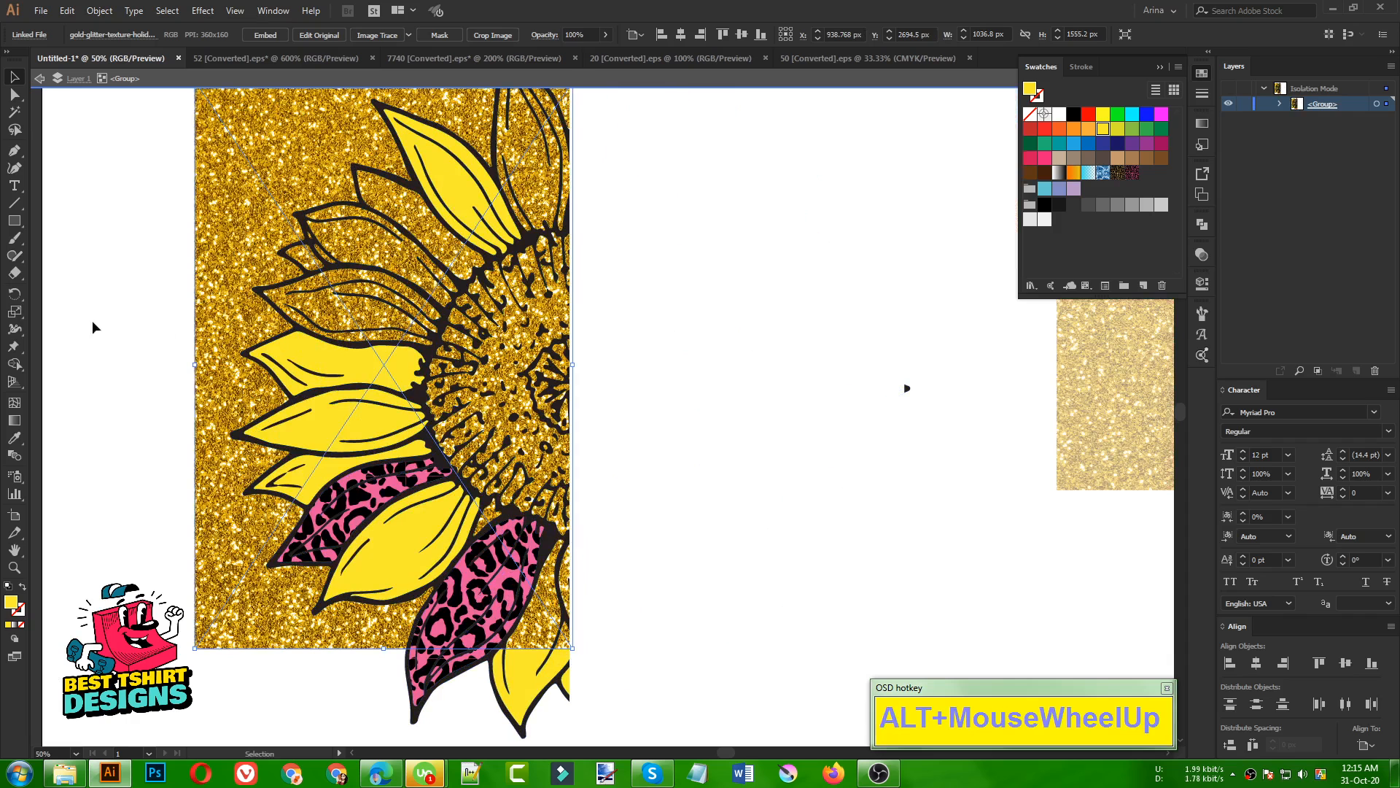
{"action": "left_click", "coordinate": [246, 653]}
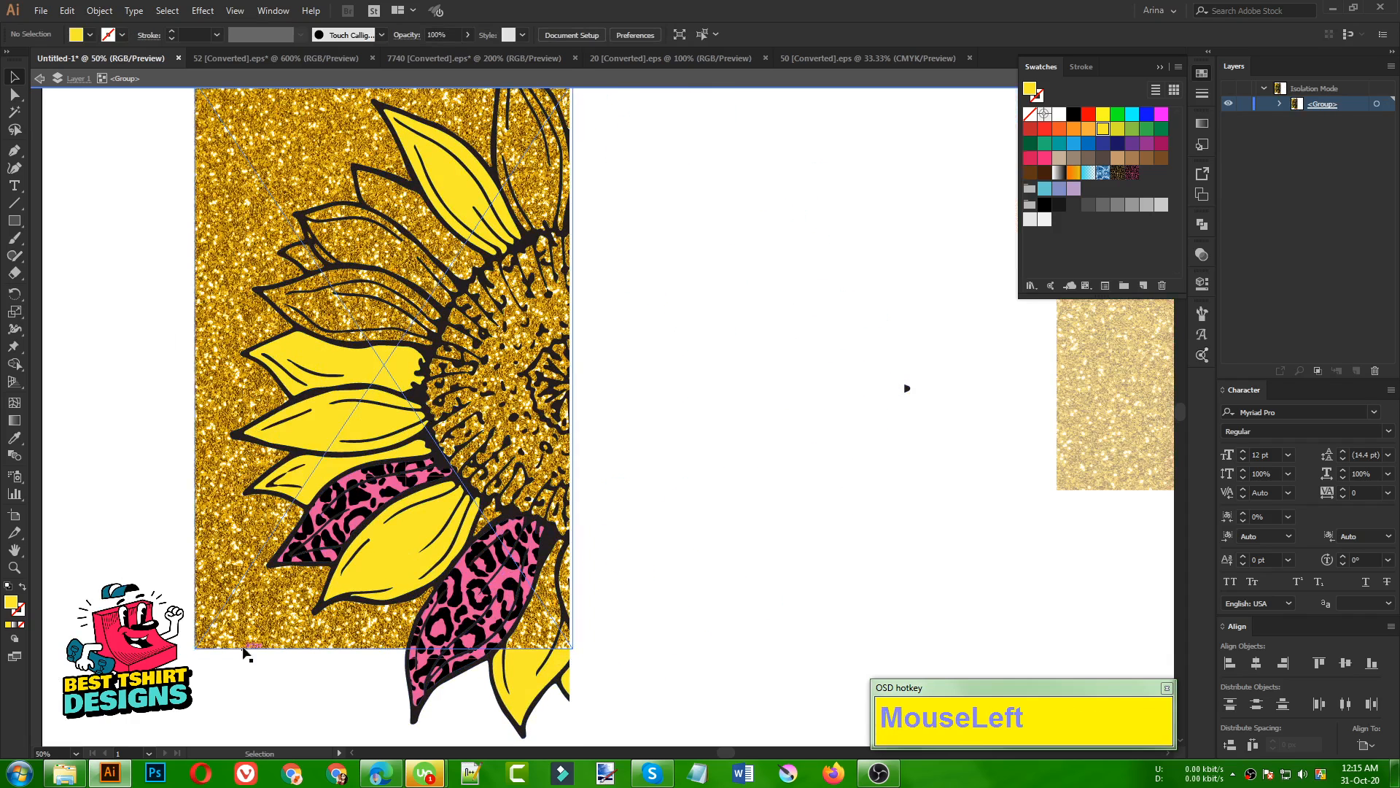
{"action": "left_click", "coordinate": [213, 608]}
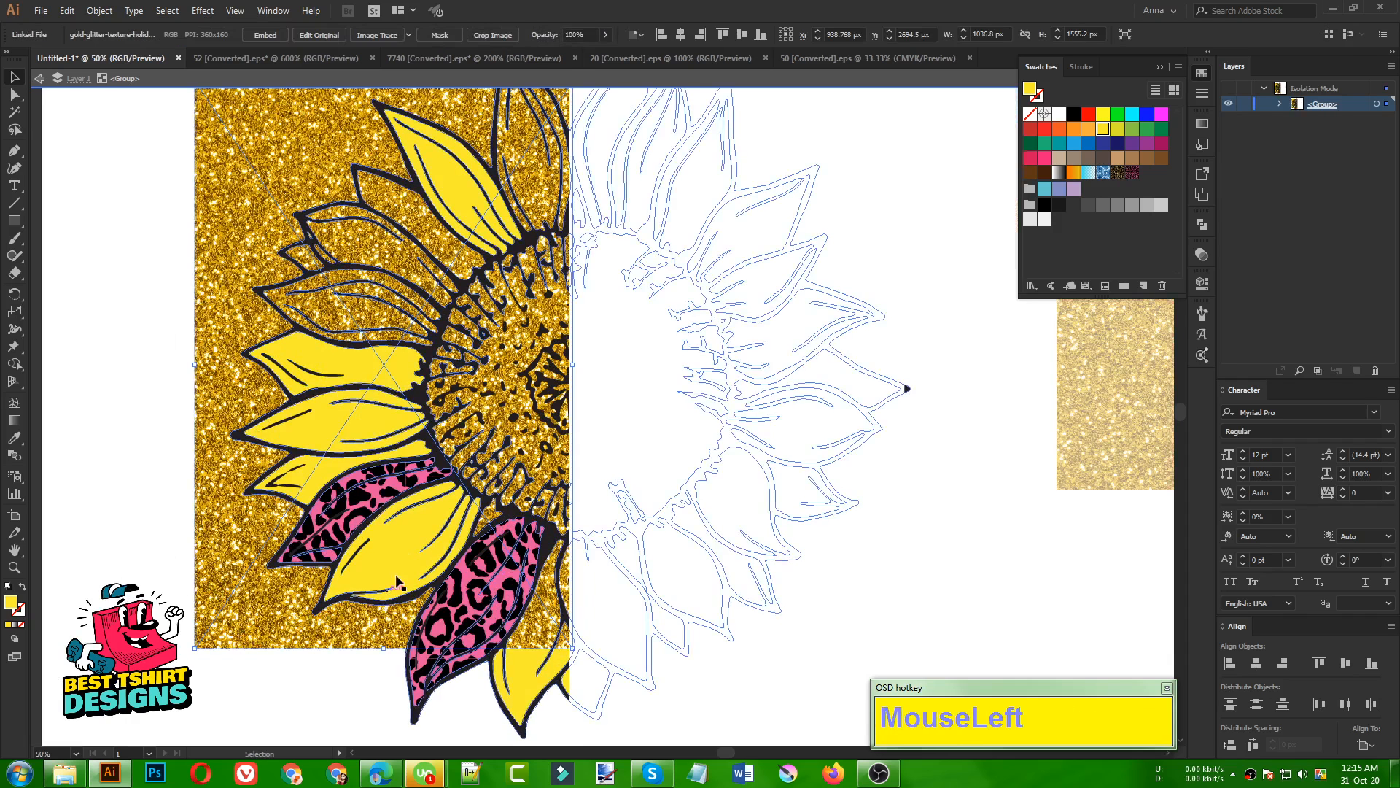
{"action": "left_click", "coordinate": [405, 204], "text": "shift"}
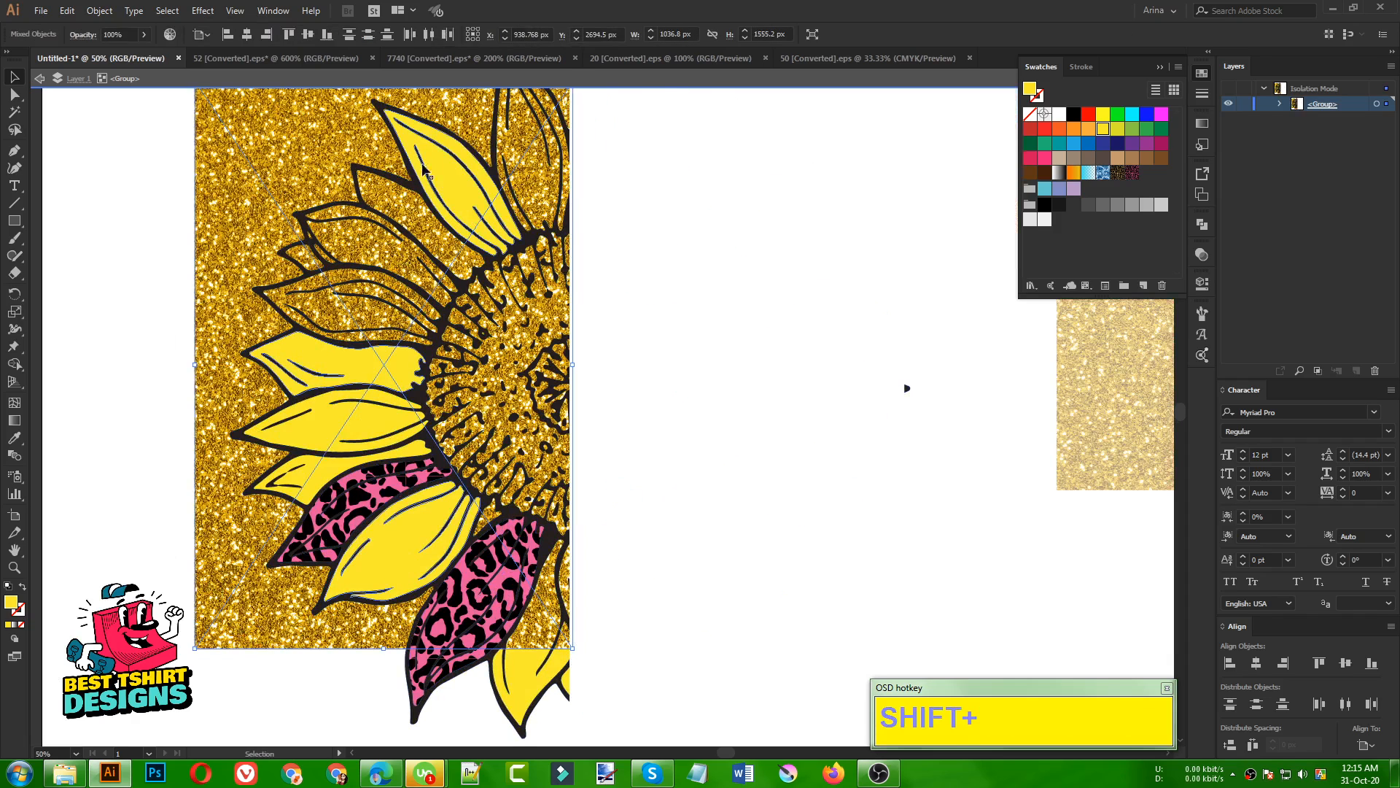
Step: Make a clipping mask so the gold glitter image fills the selected yellow petals, then deselect
{"action": "right_click", "coordinate": [390, 553]}
{"action": "left_click", "coordinate": [476, 441]}
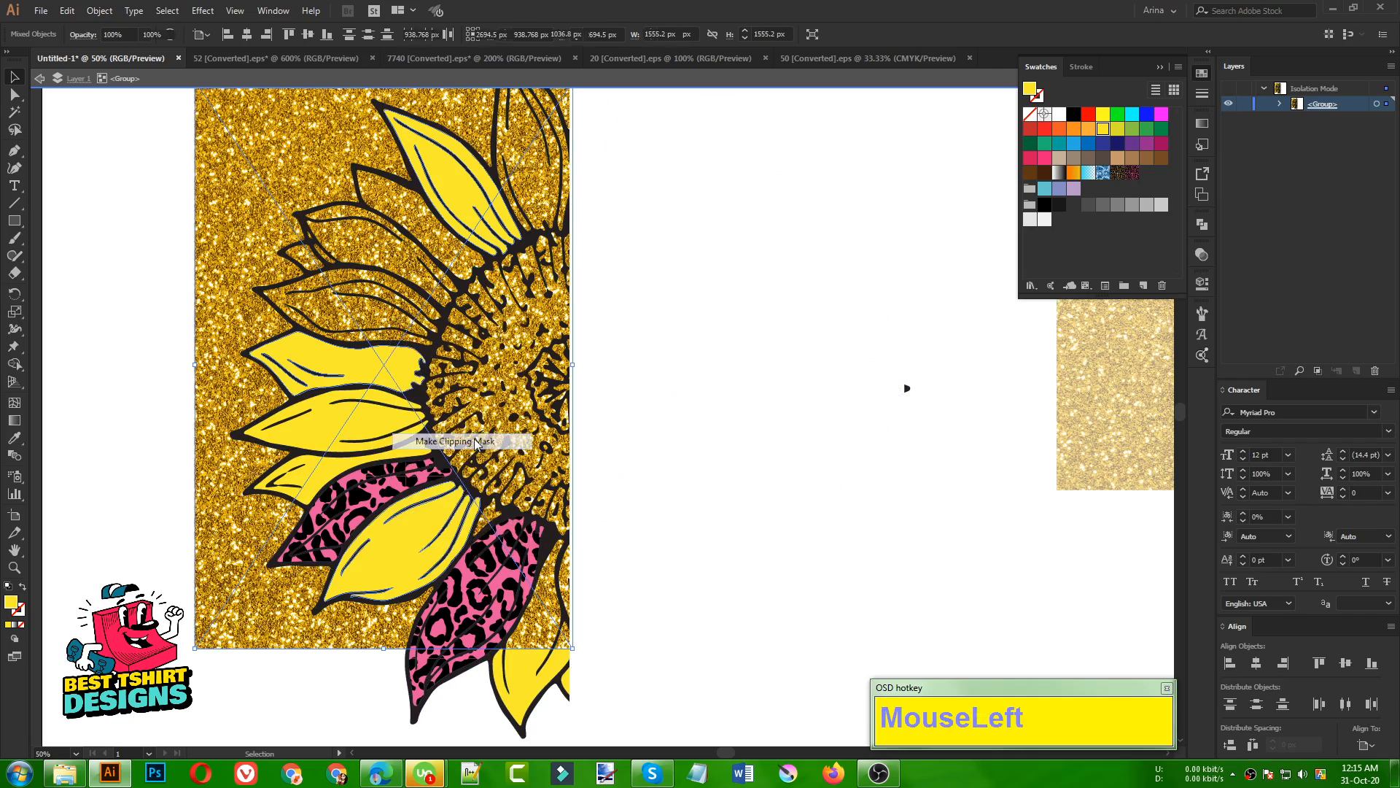
{"action": "scroll", "coordinate": [499, 448], "scroll_direction": "down", "scroll_amount": 1, "text": "alt"}
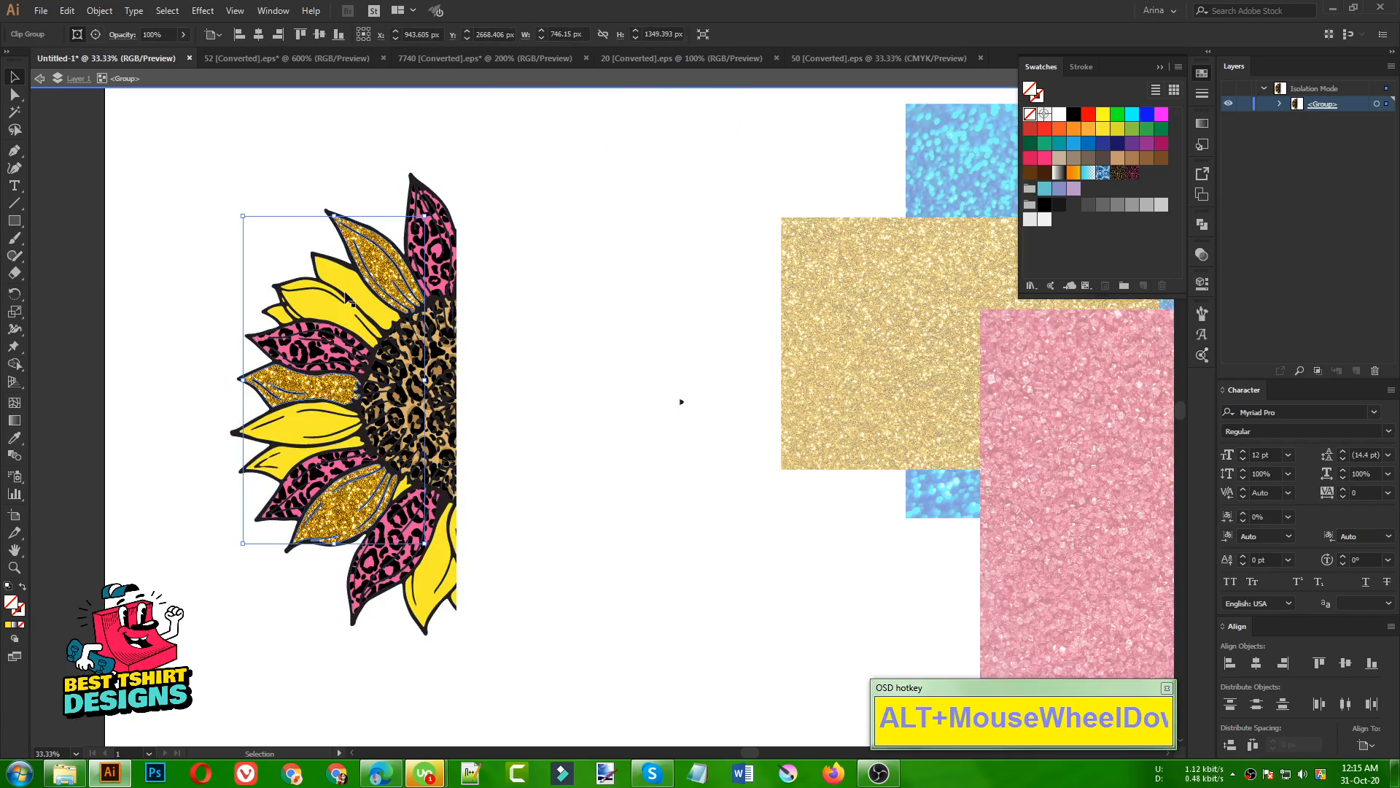
{"action": "left_click", "coordinate": [671, 573]}
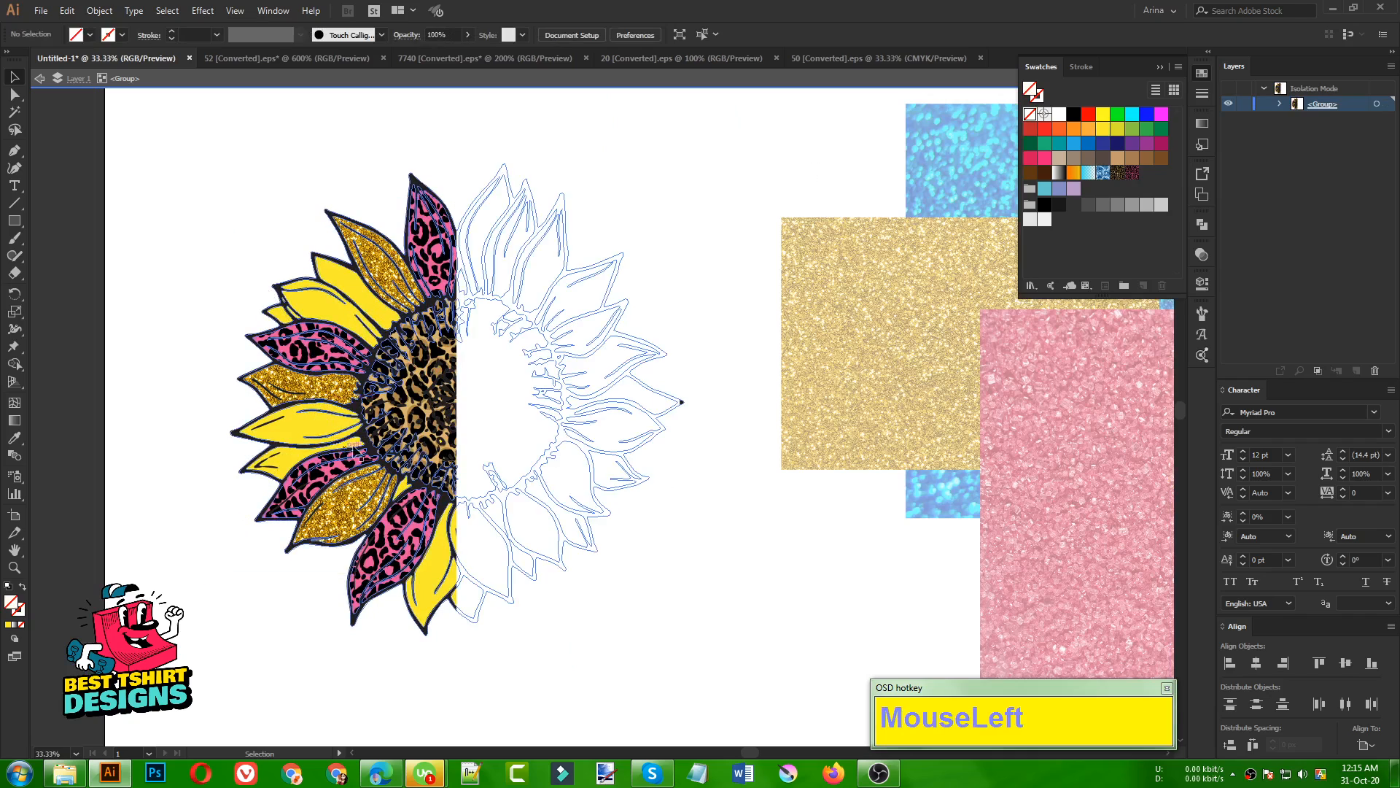
Step: Exit the sunflower group, copy the red glitter image, and reopen the sunflower group in isolation mode
{"action": "scroll", "coordinate": [270, 407], "scroll_direction": "down", "scroll_amount": 1, "text": "alt"}
{"action": "double_click", "coordinate": [575, 548]}
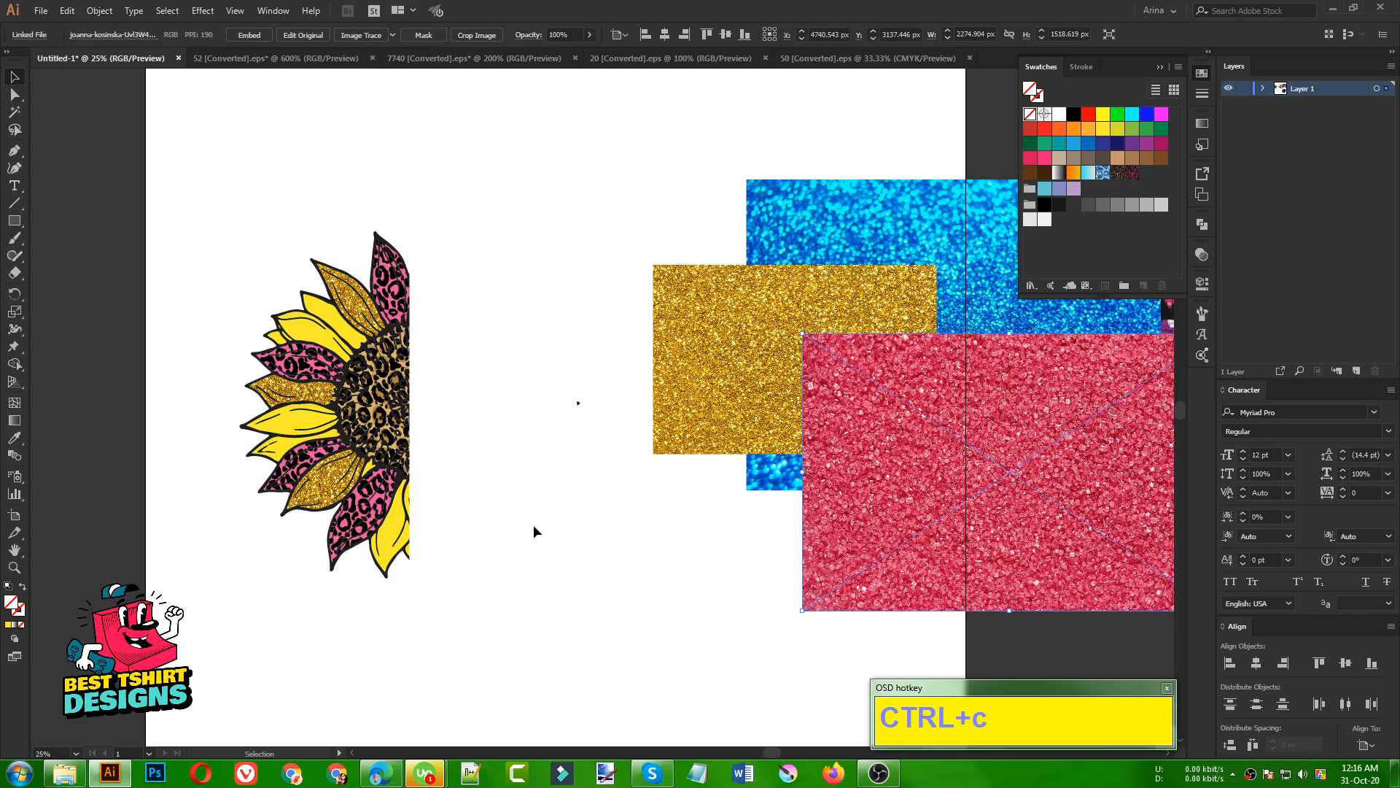
{"action": "scroll", "coordinate": [272, 473], "scroll_direction": "up", "scroll_amount": 1}
{"action": "double_click", "coordinate": [290, 423]}
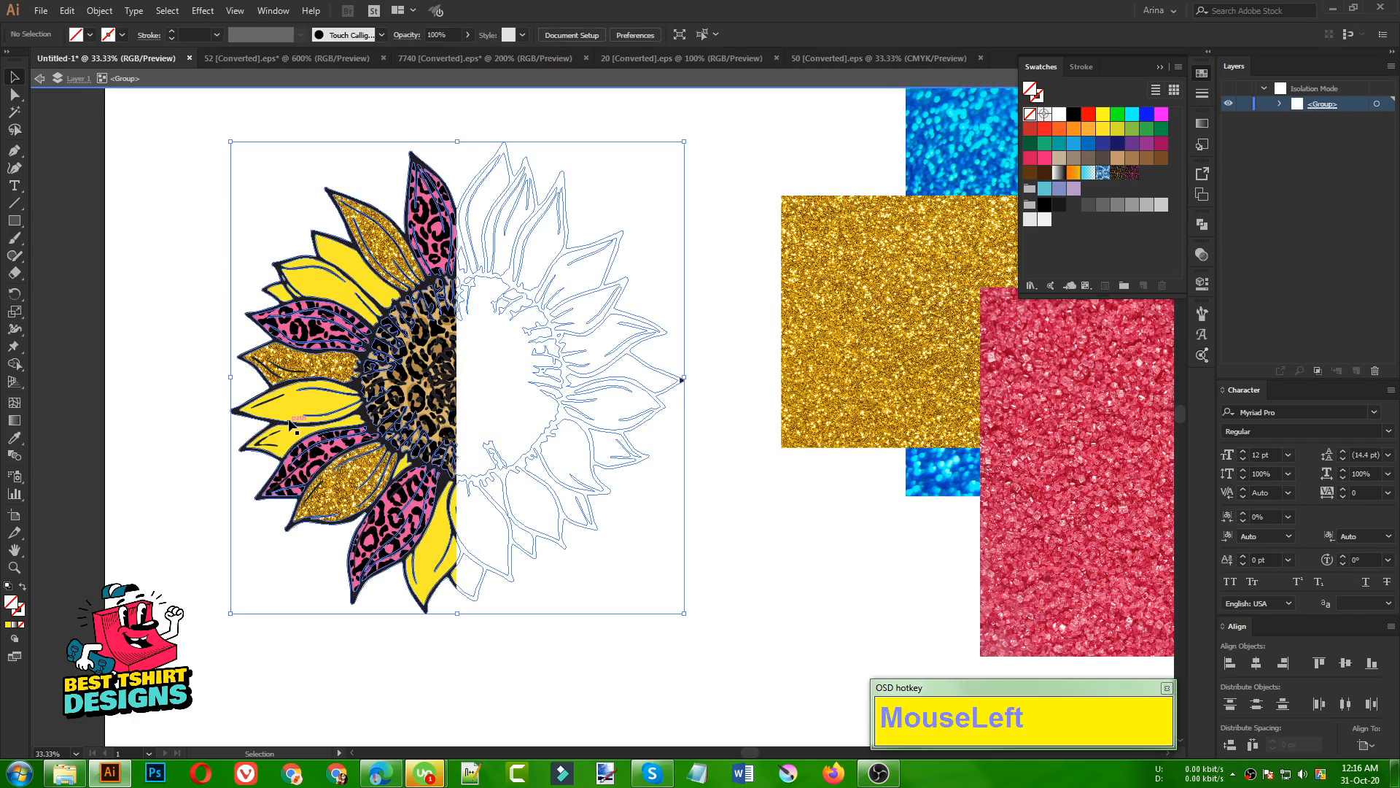
Step: Select all four pink leopard-print petals of the half sunflower together
{"action": "left_click", "coordinate": [290, 422]}
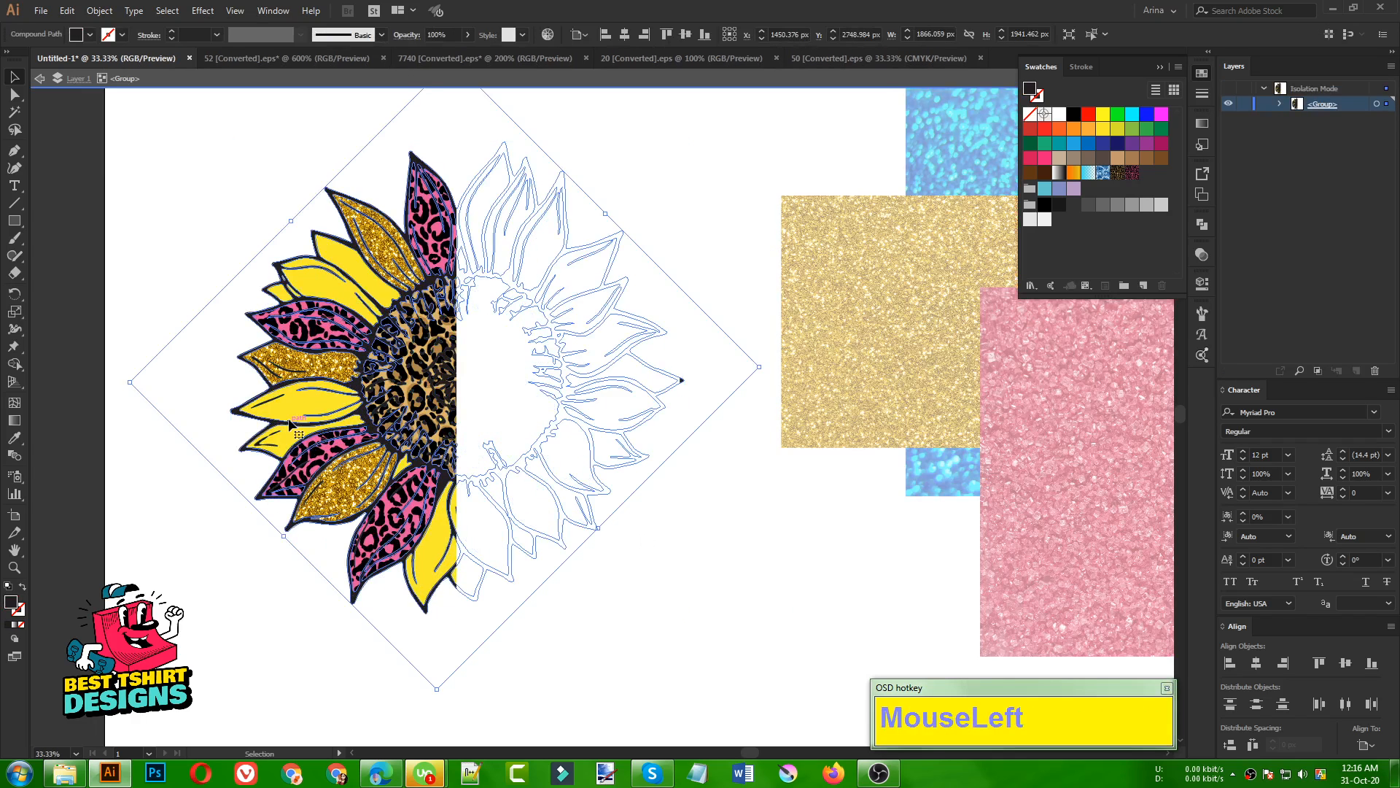
{"action": "left_click", "coordinate": [340, 502]}
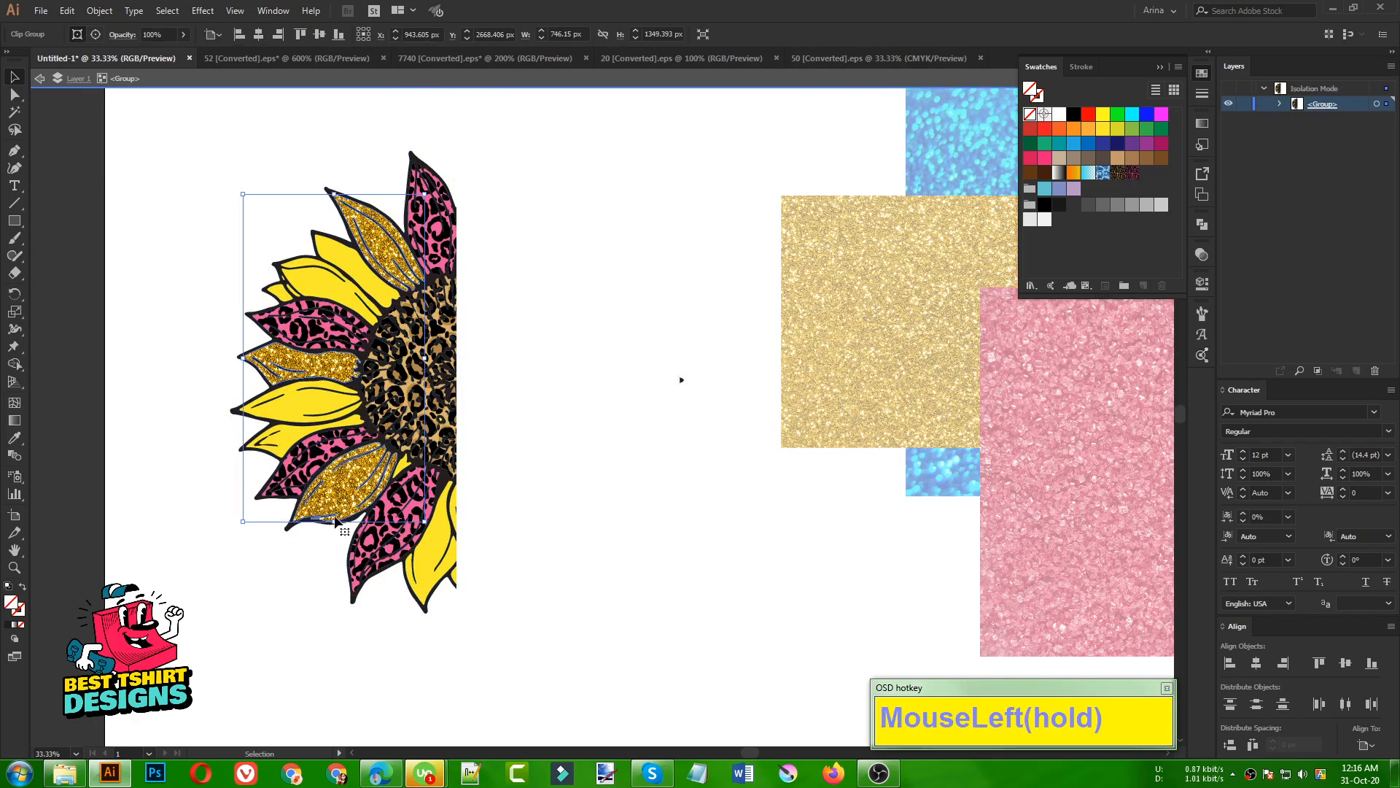
{"action": "scroll", "coordinate": [329, 558], "scroll_direction": "up", "scroll_amount": 1}
{"action": "left_click", "coordinate": [446, 538]}
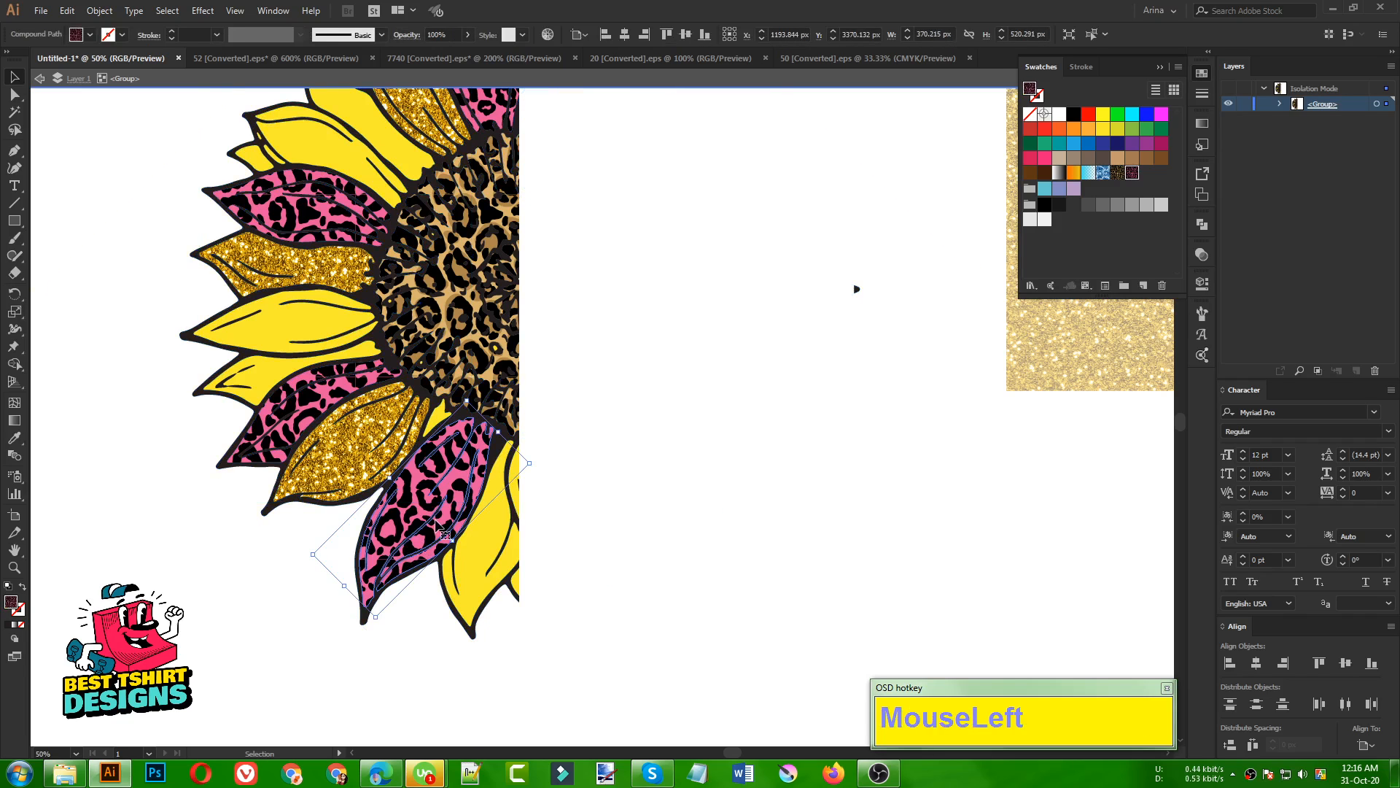
{"action": "scroll", "coordinate": [441, 530], "scroll_direction": "down", "scroll_amount": 1}
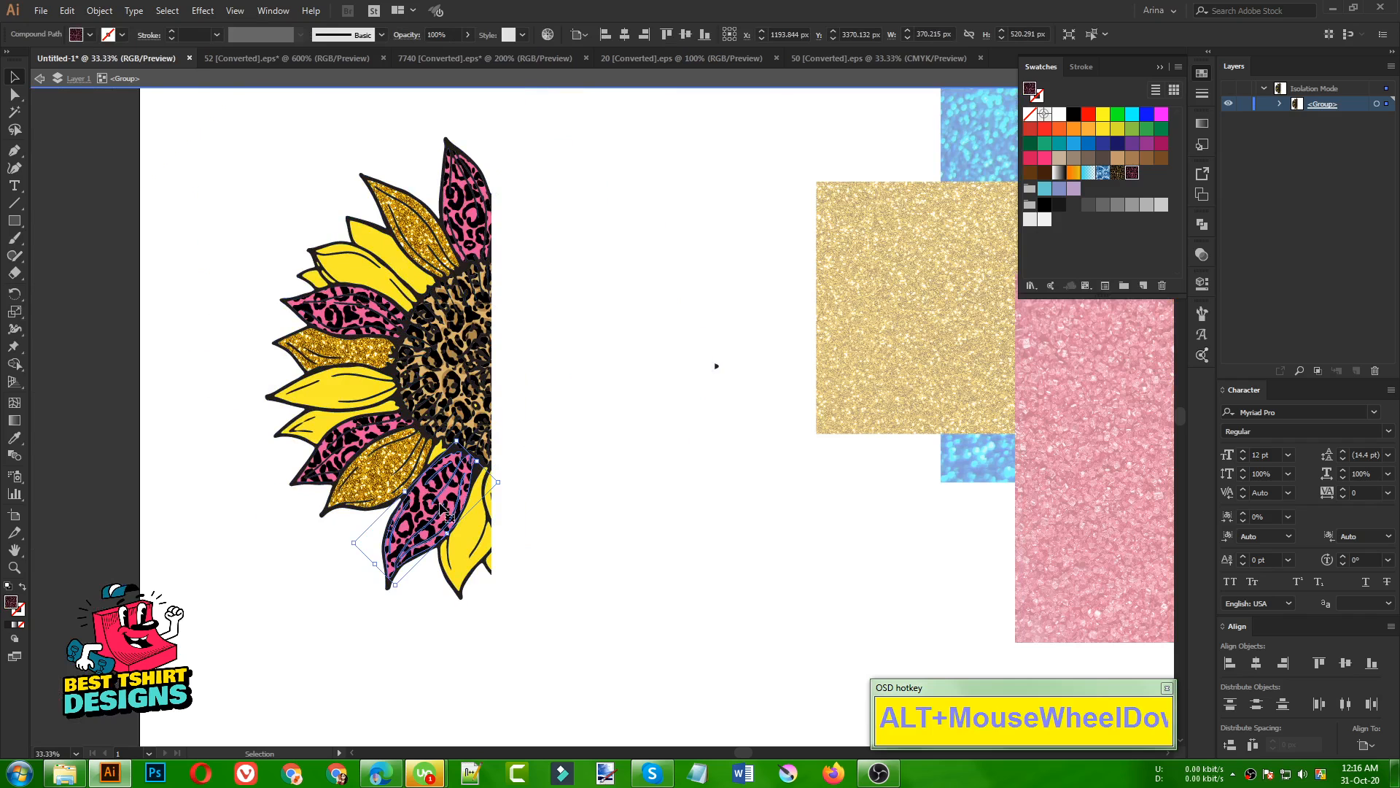
{"action": "scroll", "coordinate": [431, 498], "scroll_direction": "up", "scroll_amount": 1}
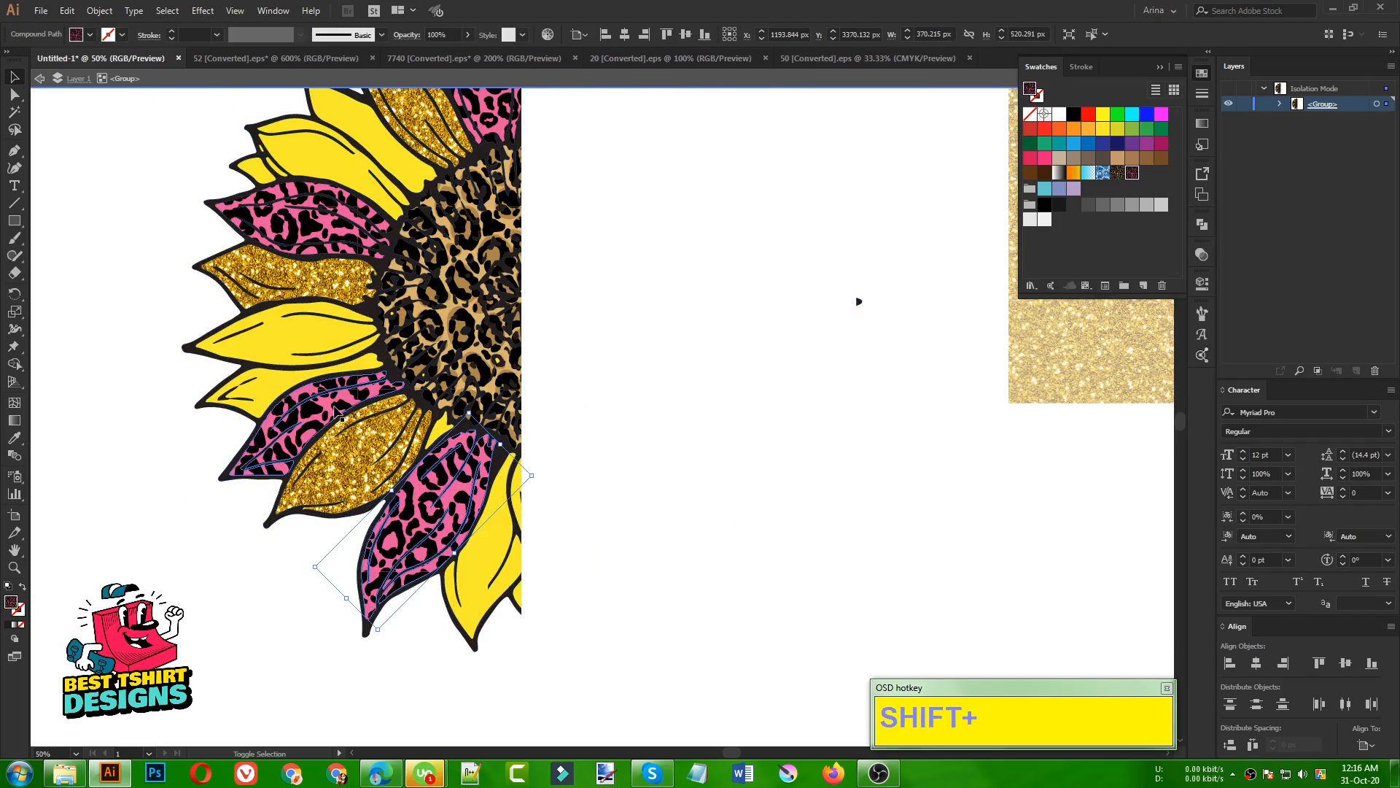
{"action": "left_click", "coordinate": [319, 230], "text": "shift"}
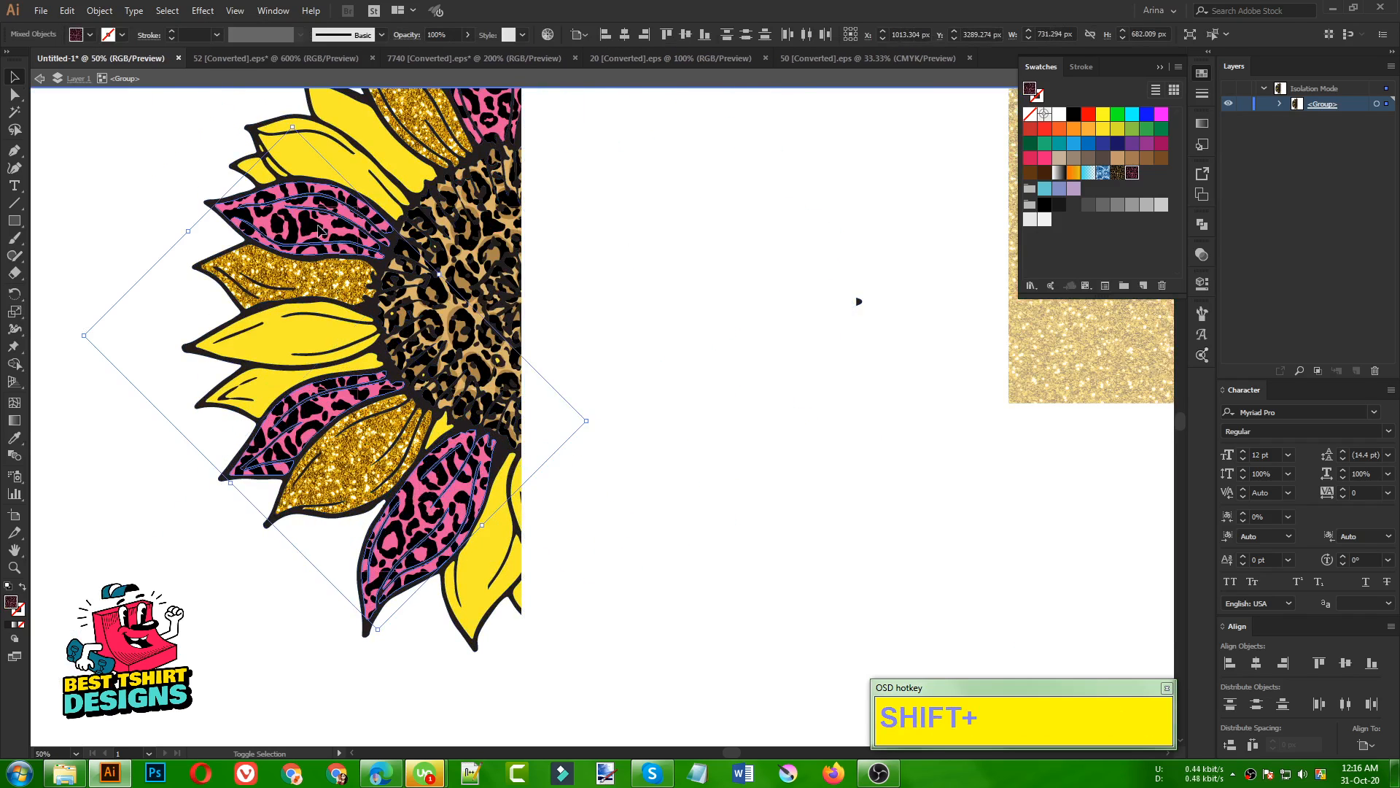
{"action": "left_click", "coordinate": [492, 126], "text": "shift"}
{"action": "scroll", "coordinate": [524, 361], "scroll_direction": "up", "scroll_amount": 1}
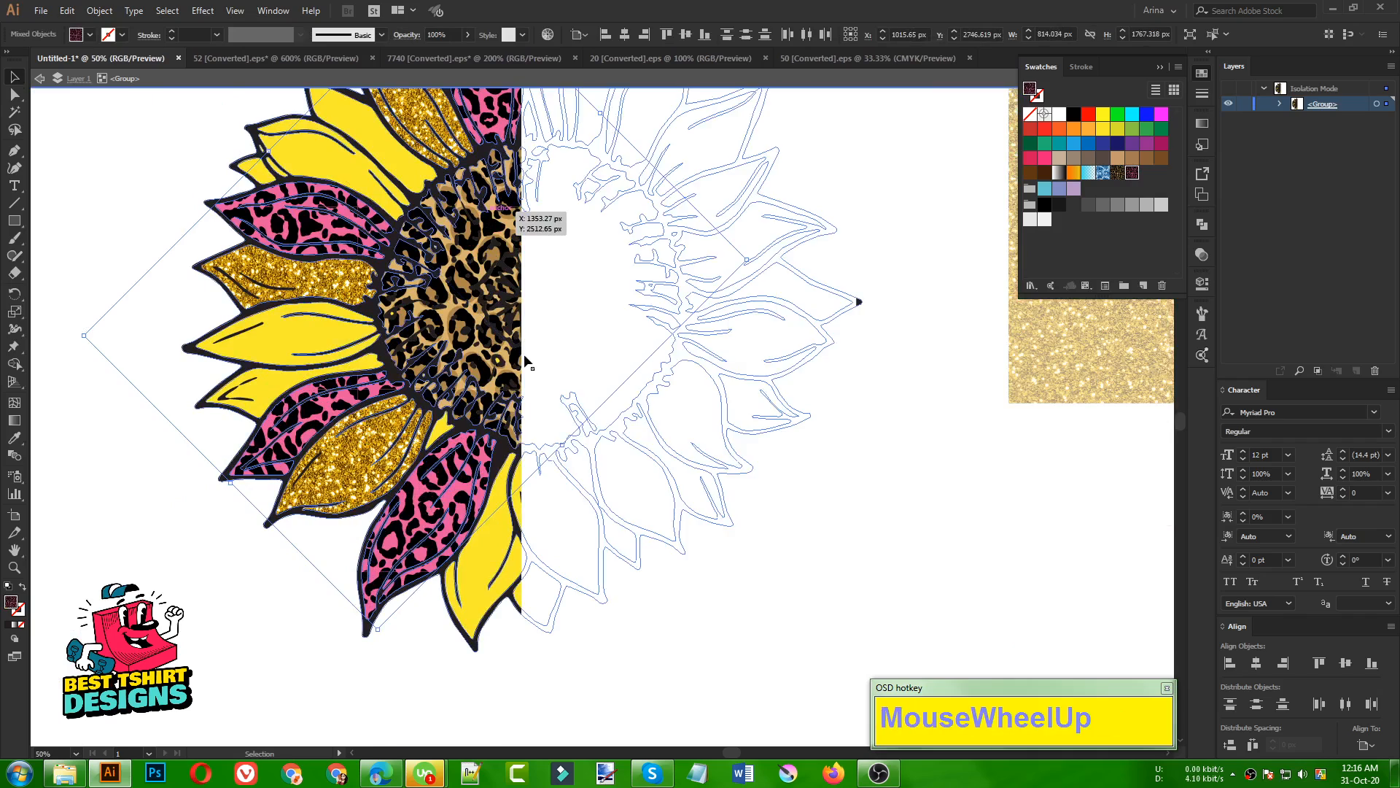
{"action": "scroll", "coordinate": [519, 150], "scroll_direction": "up", "scroll_amount": 6}
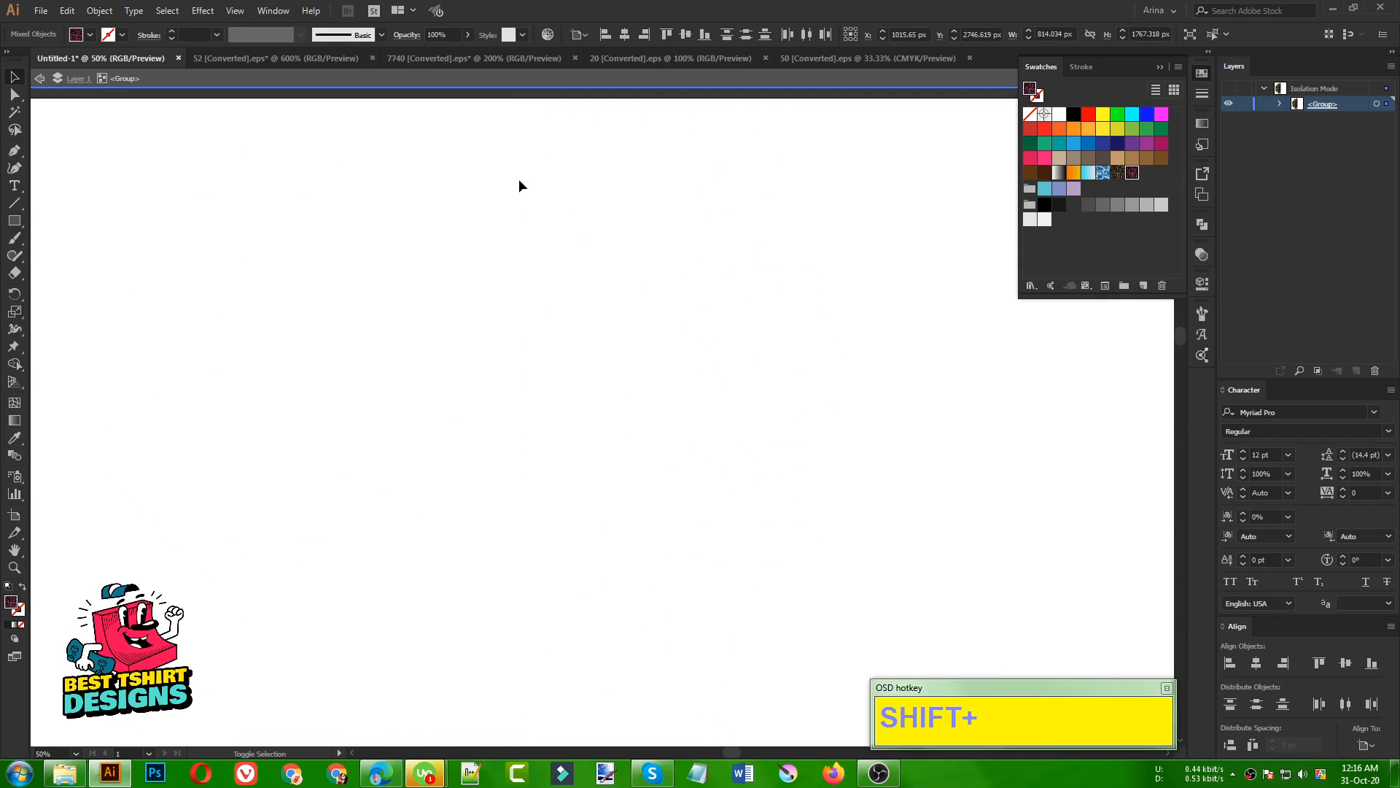
{"action": "scroll", "coordinate": [518, 178], "scroll_direction": "down", "scroll_amount": 8}
{"action": "scroll", "coordinate": [519, 180], "scroll_direction": "up", "scroll_amount": 3}
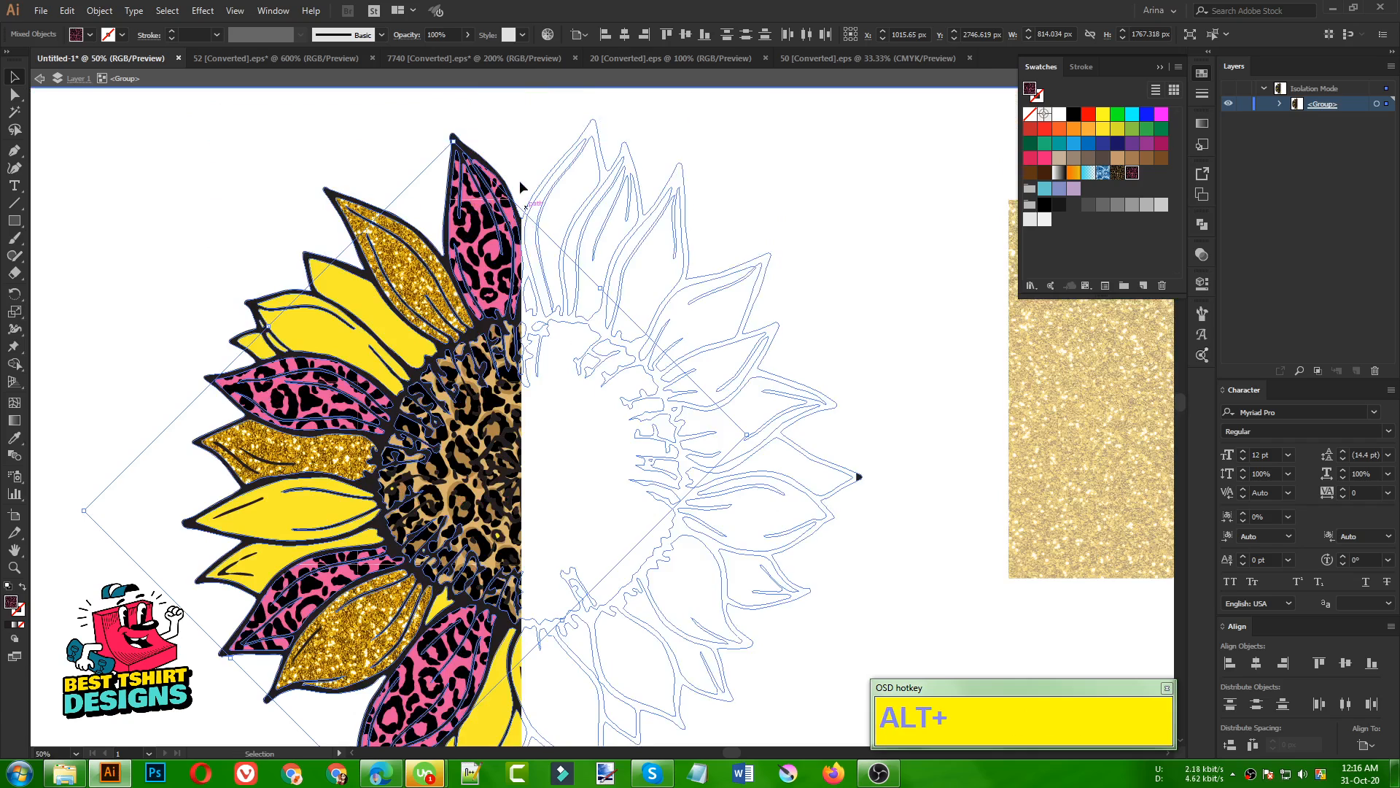
{"action": "scroll", "coordinate": [516, 182], "scroll_direction": "up", "scroll_amount": 2}
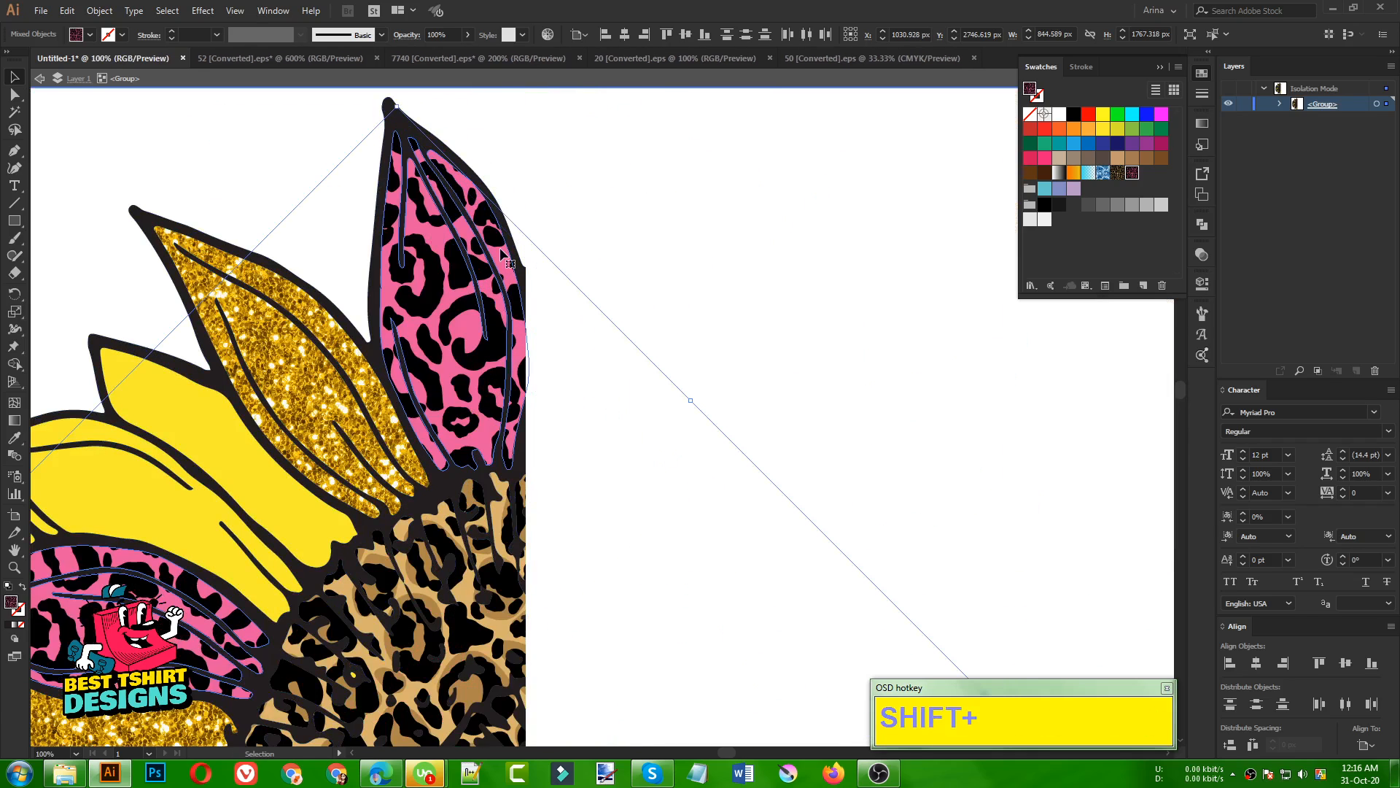
{"action": "scroll", "coordinate": [509, 261], "scroll_direction": "down", "scroll_amount": 3}
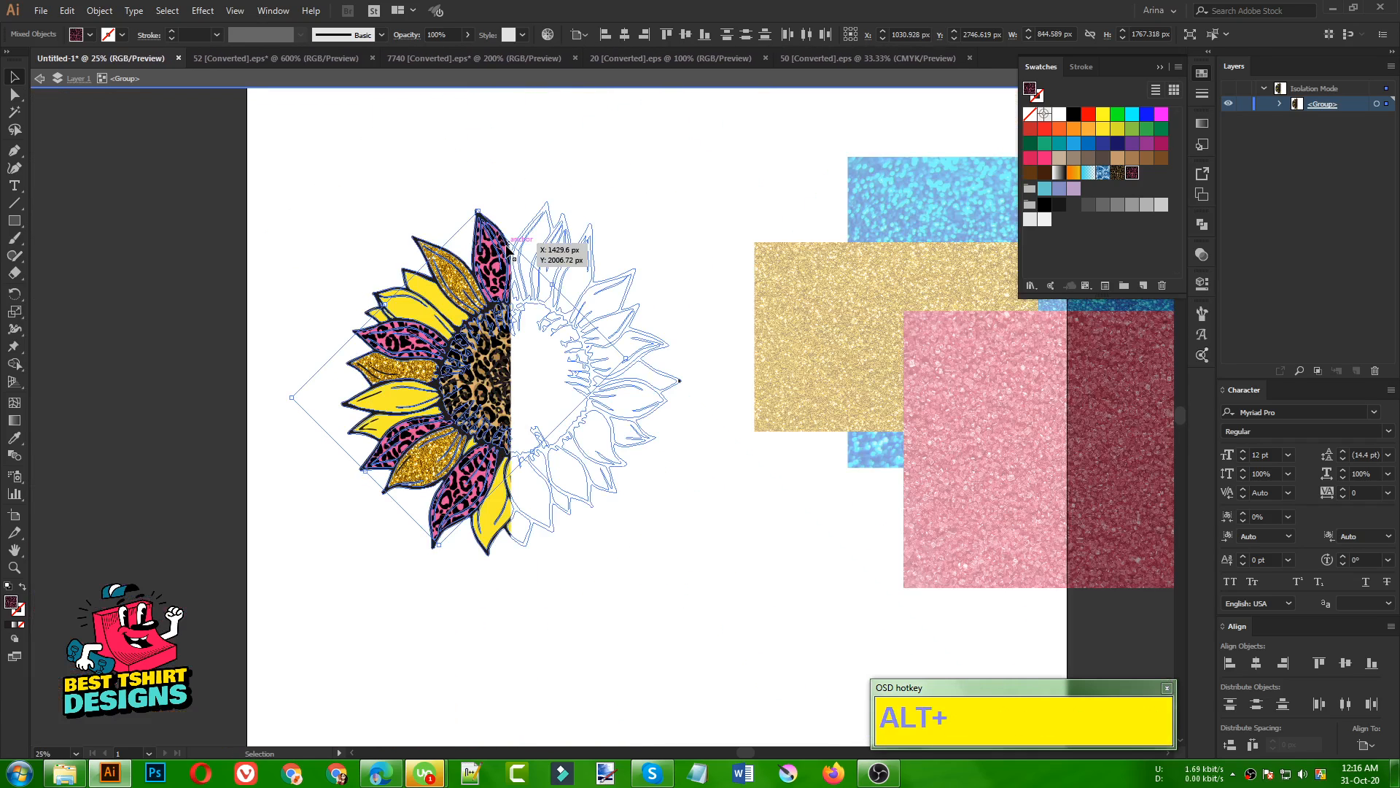
Step: Recolor the four selected petals with the plain yellow fill sampled from a neighbouring petal using the Eyedropper tool
{"action": "key", "text": "i"}
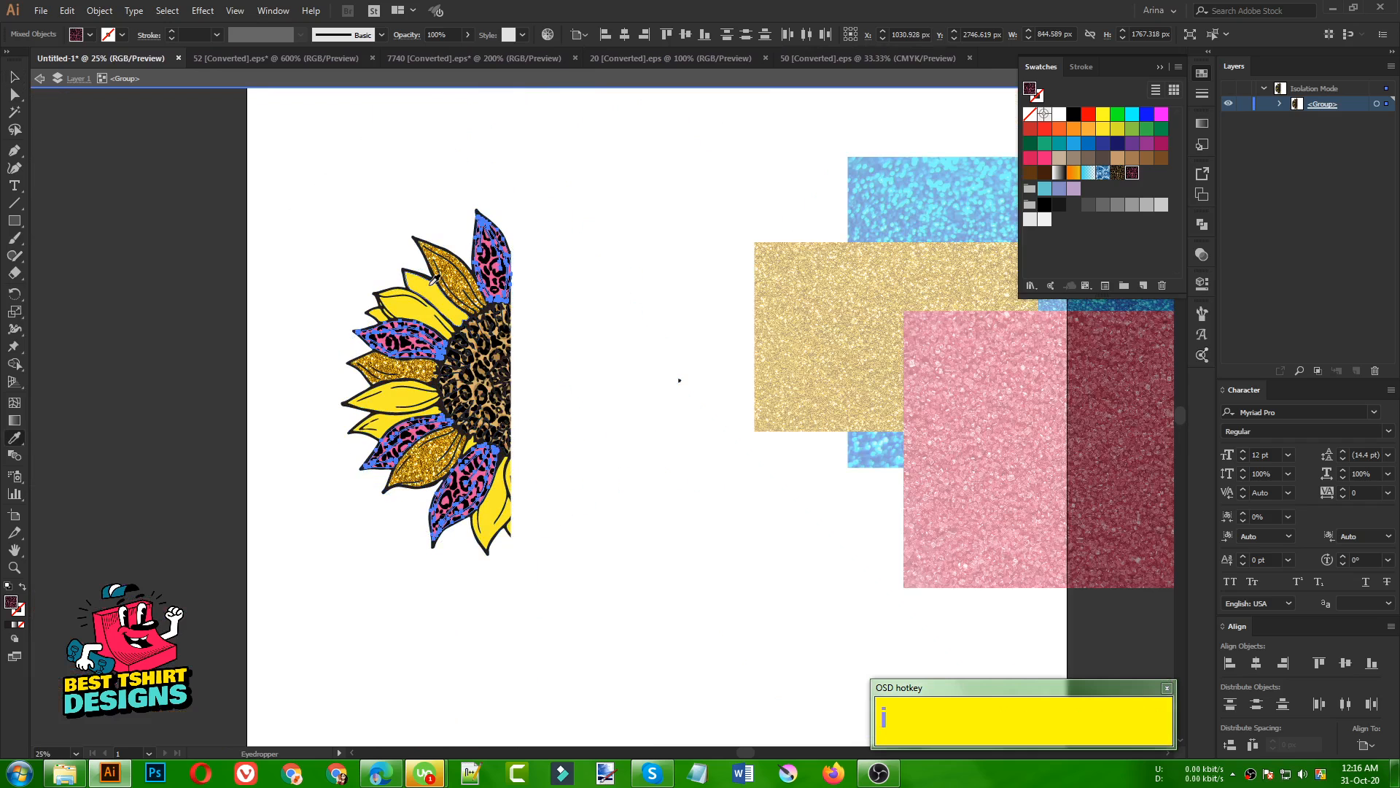
{"action": "left_click", "coordinate": [431, 282]}
{"action": "key", "text": "v"}
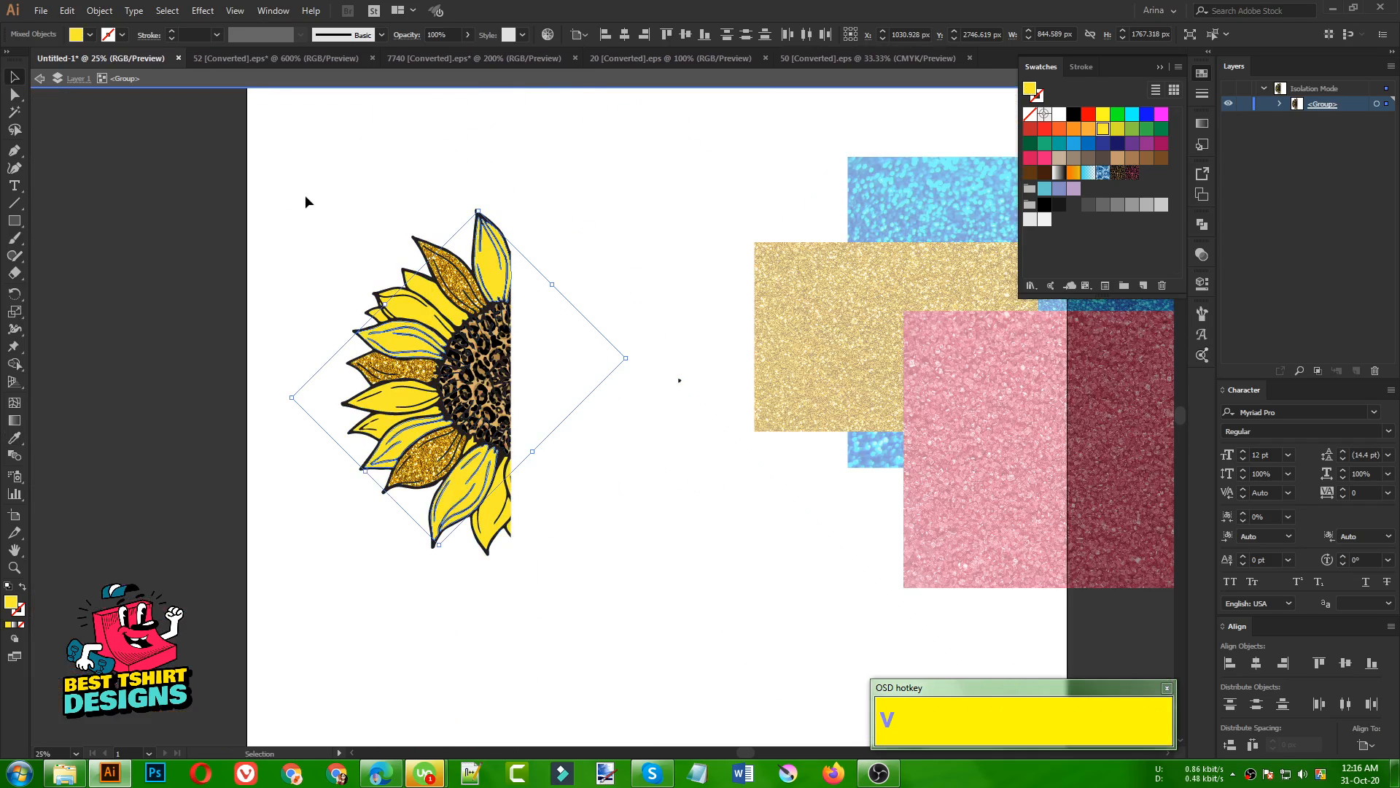
Step: Combine the four selected petals into one compound path
{"action": "left_click", "coordinate": [99, 10]}
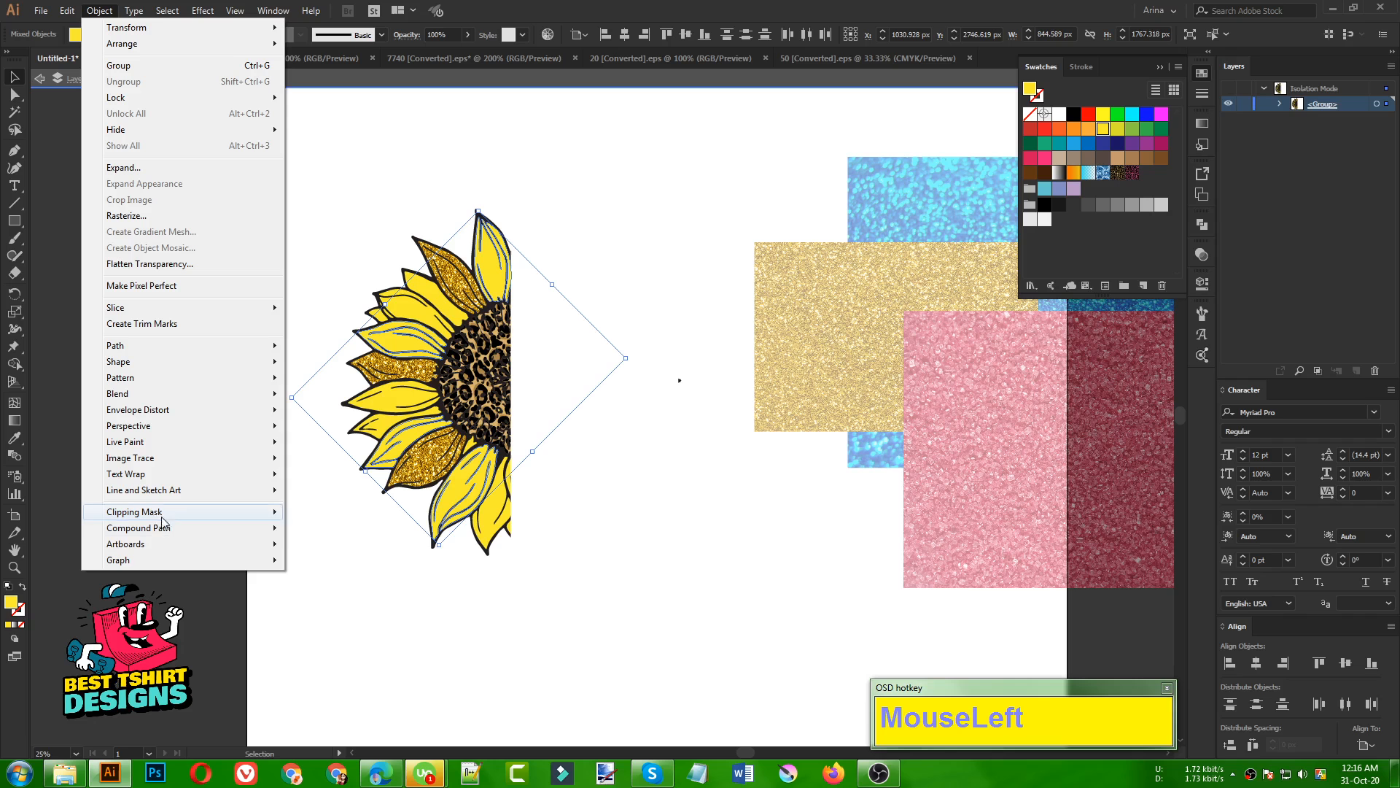
{"action": "mouse_move", "coordinate": [167, 528]}
{"action": "left_click", "coordinate": [305, 528]}
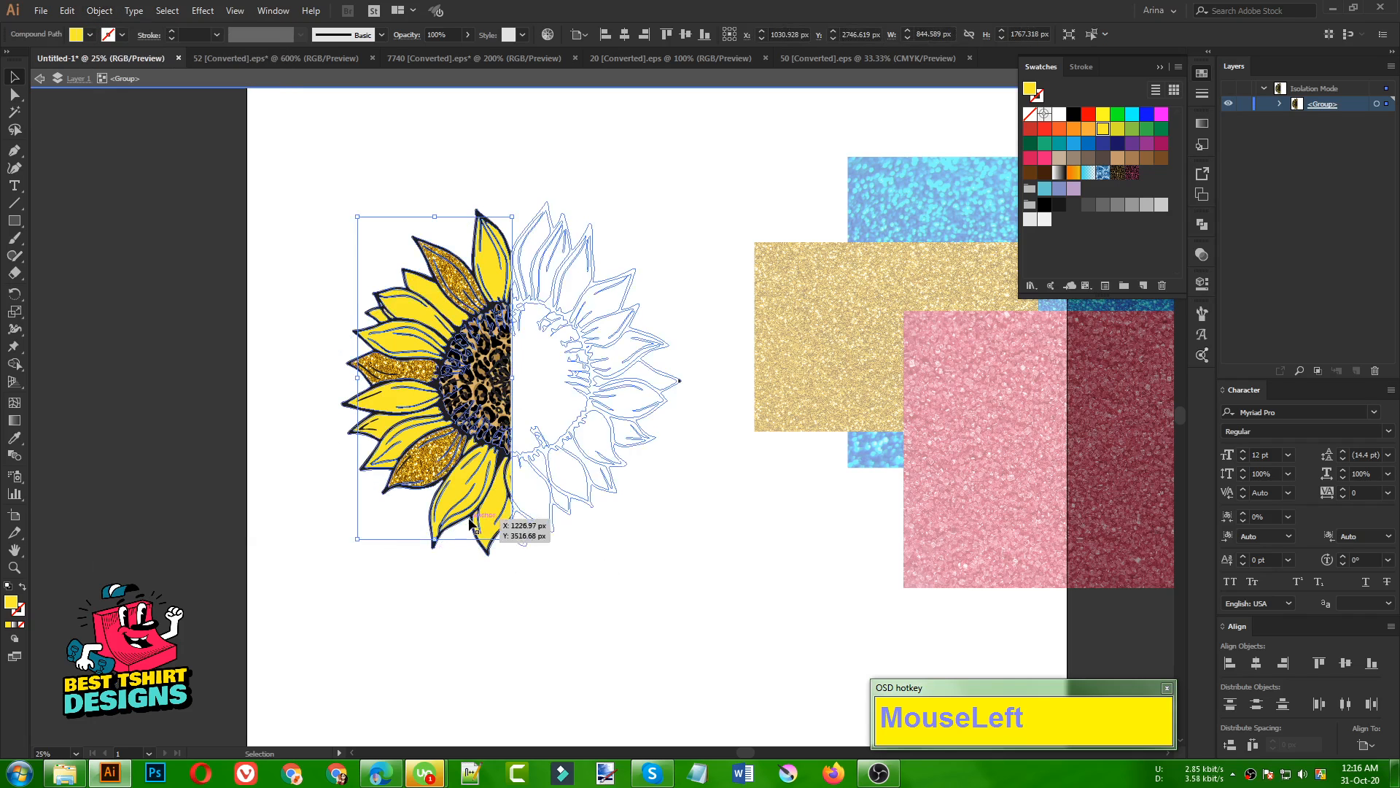
Step: Paste the red glitter image behind the petals and place it upright over the half sunflower
{"action": "key", "text": "ctrl"}
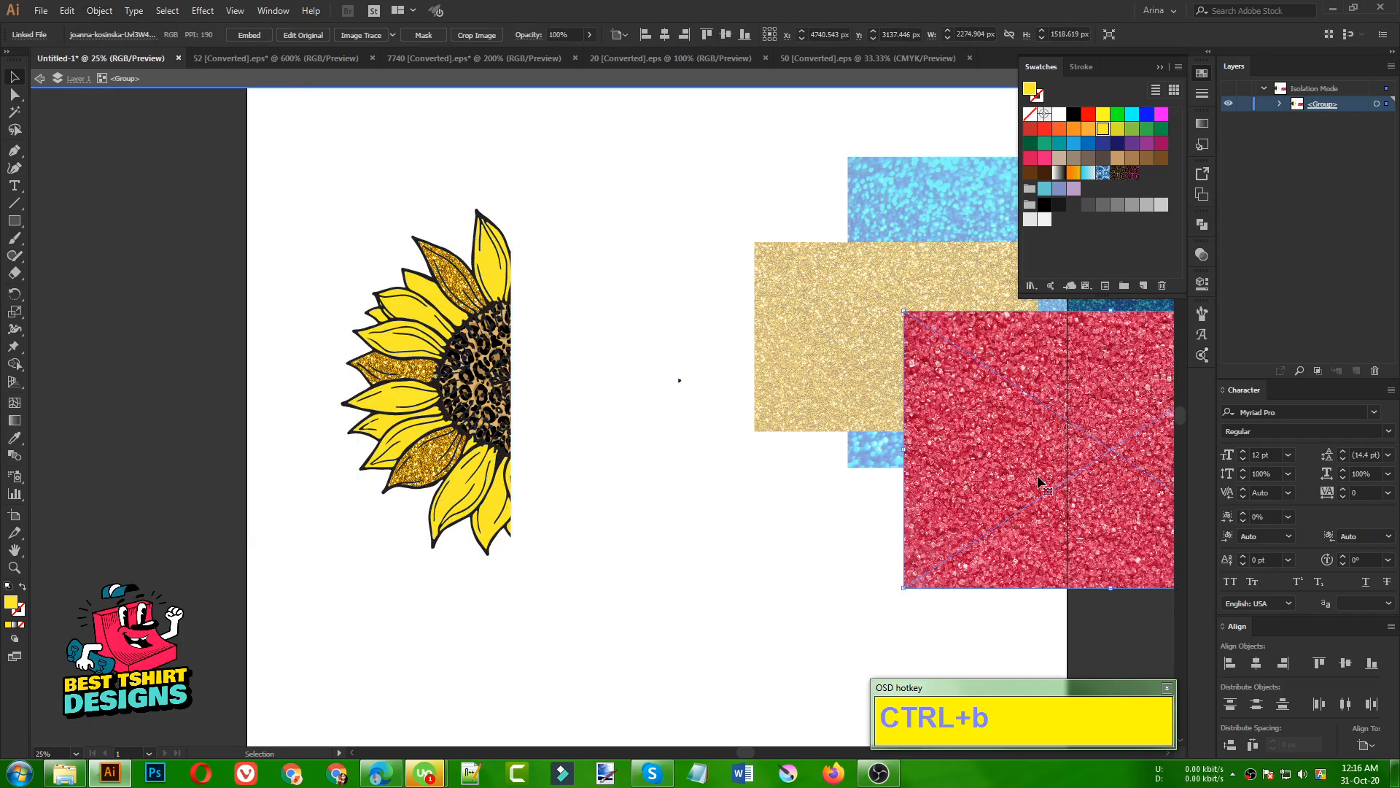
{"action": "left_click_drag", "start_coordinate": [1040, 481], "coordinate": [394, 416]}
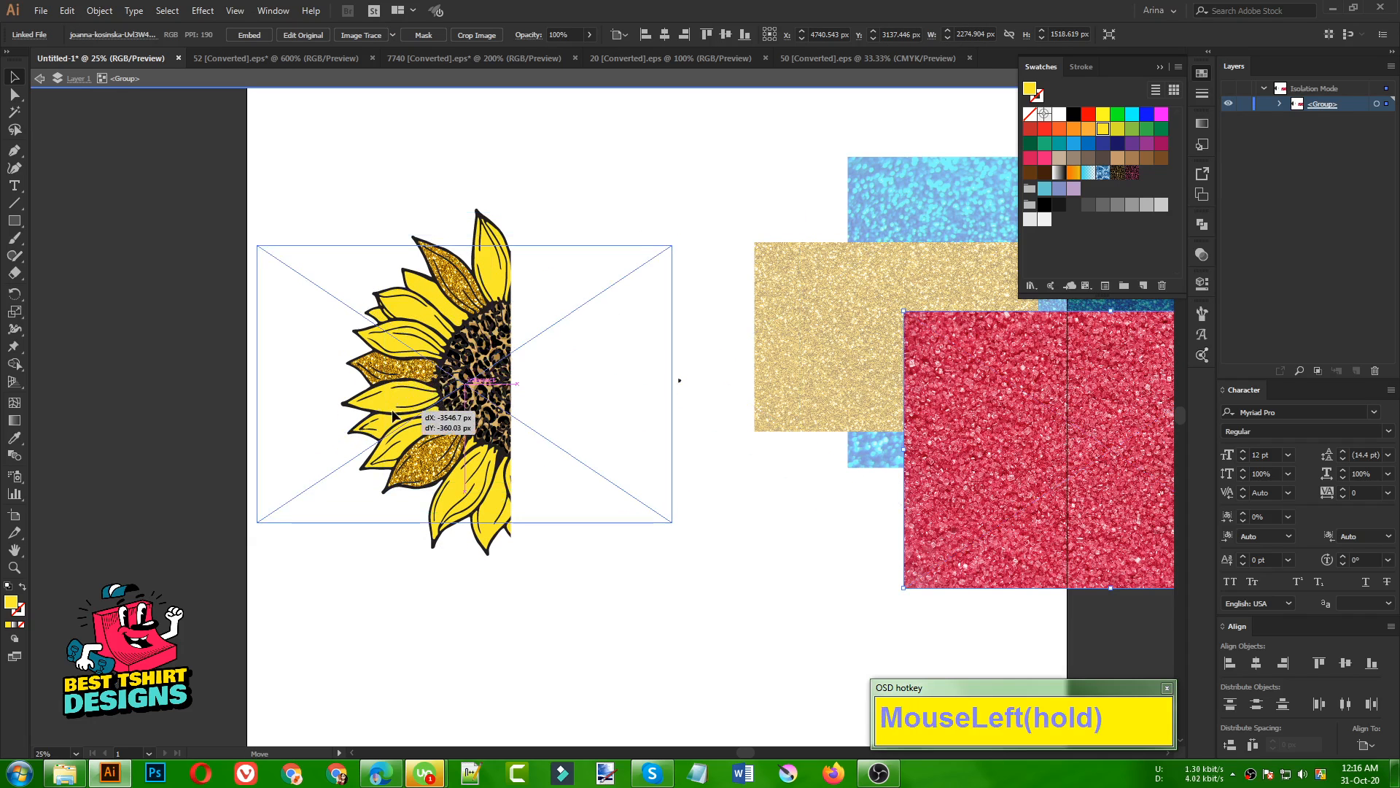
{"action": "left_click_drag", "start_coordinate": [773, 425], "coordinate": [489, 544]}
Step: Add the compound petals to the selected red glitter image, make a clipping mask from them, and deselect
{"action": "scroll", "coordinate": [489, 450], "scroll_direction": "up", "scroll_amount": 1}
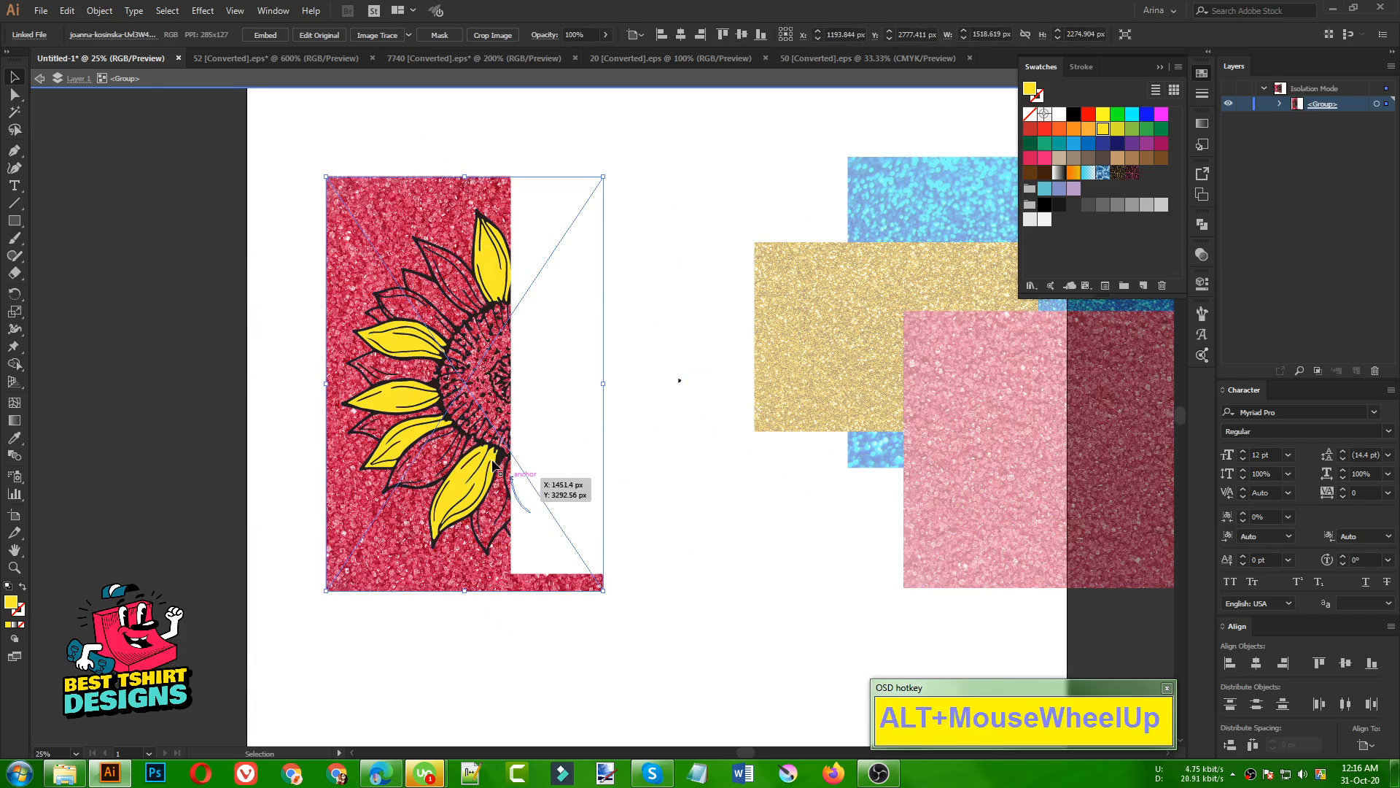
{"action": "scroll", "coordinate": [467, 437], "scroll_direction": "up", "scroll_amount": 1}
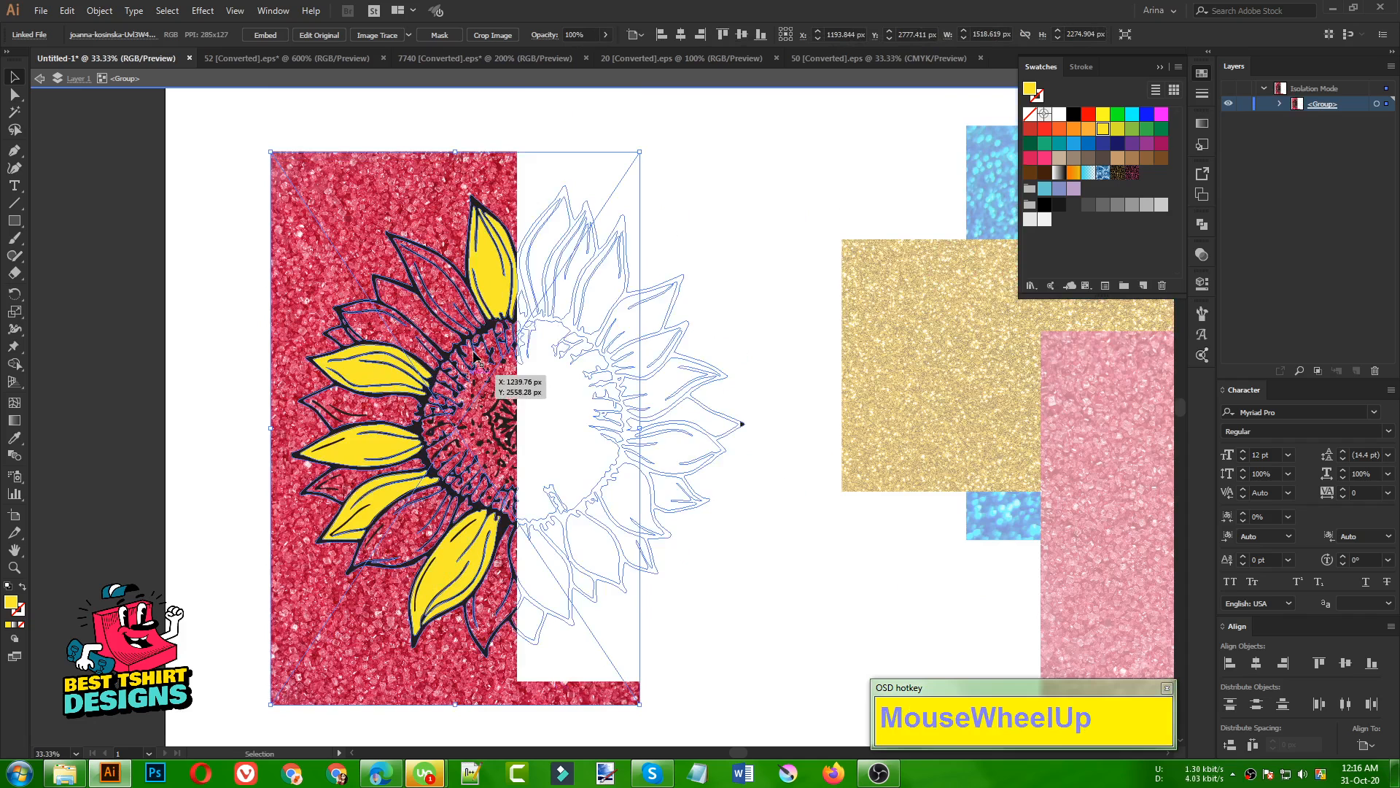
{"action": "key", "text": "shift"}
{"action": "left_click", "coordinate": [485, 269], "text": "shift"}
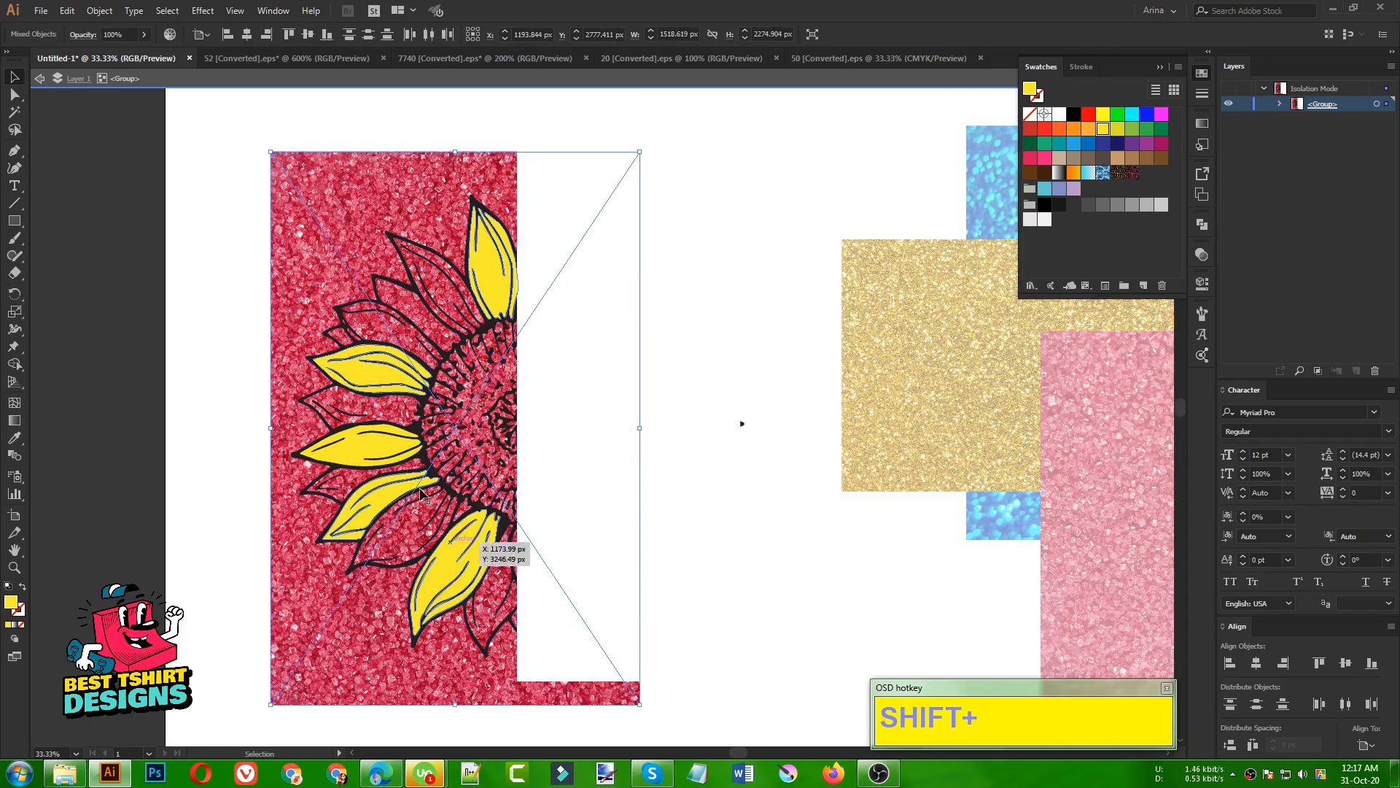
{"action": "right_click", "coordinate": [300, 200]}
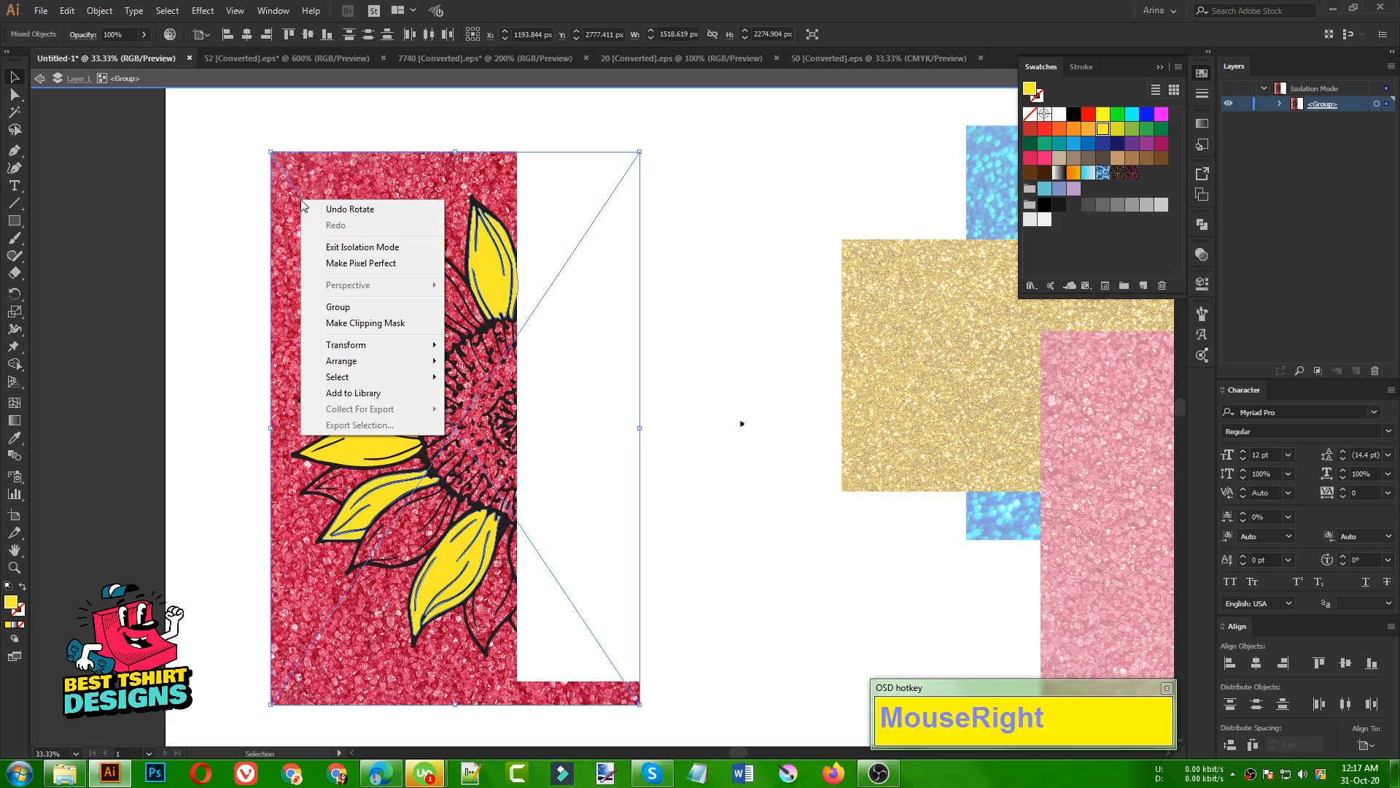
{"action": "left_click", "coordinate": [365, 329]}
{"action": "left_click", "coordinate": [197, 283]}
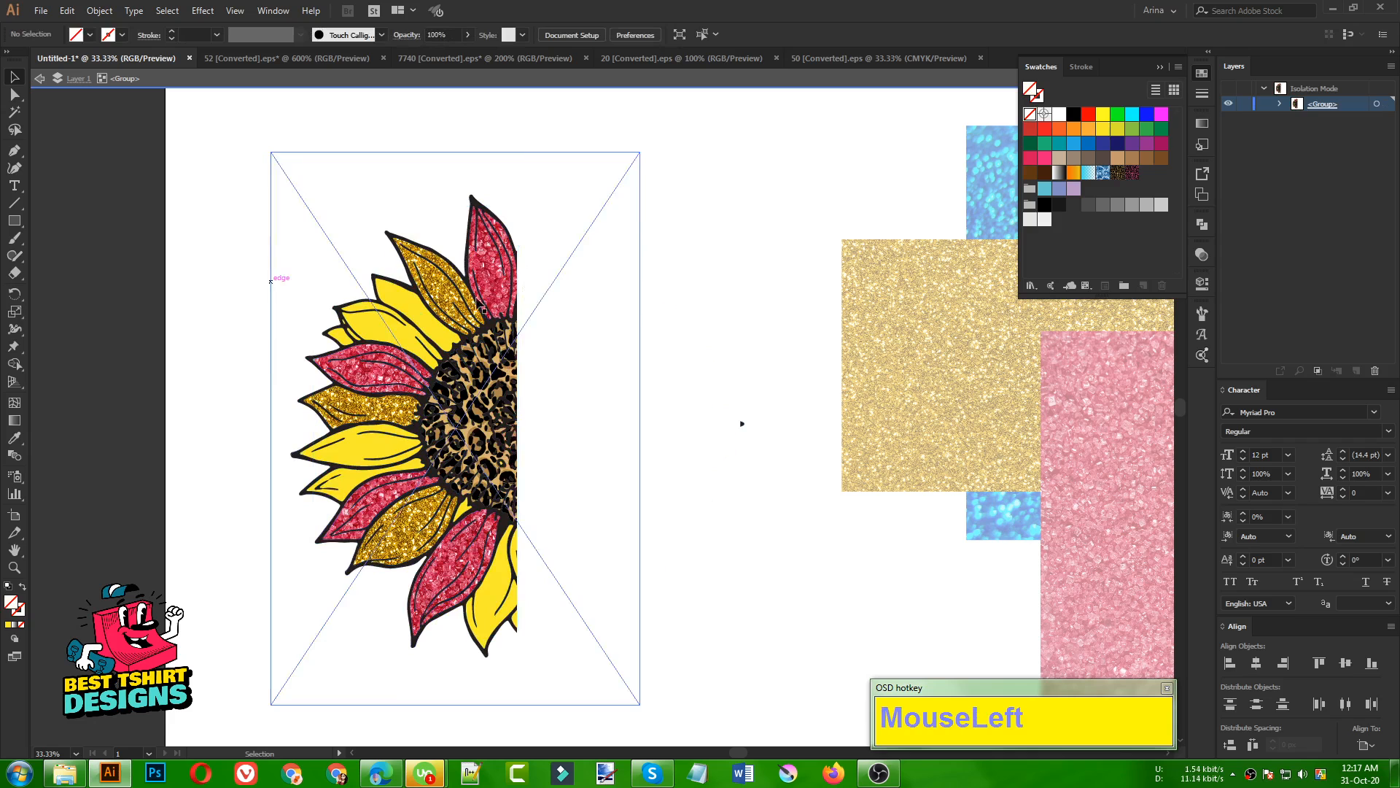
Step: Exit the sunflower group and copy the blue glitter image
{"action": "scroll", "coordinate": [239, 319], "scroll_direction": "down", "scroll_amount": 1, "text": "alt"}
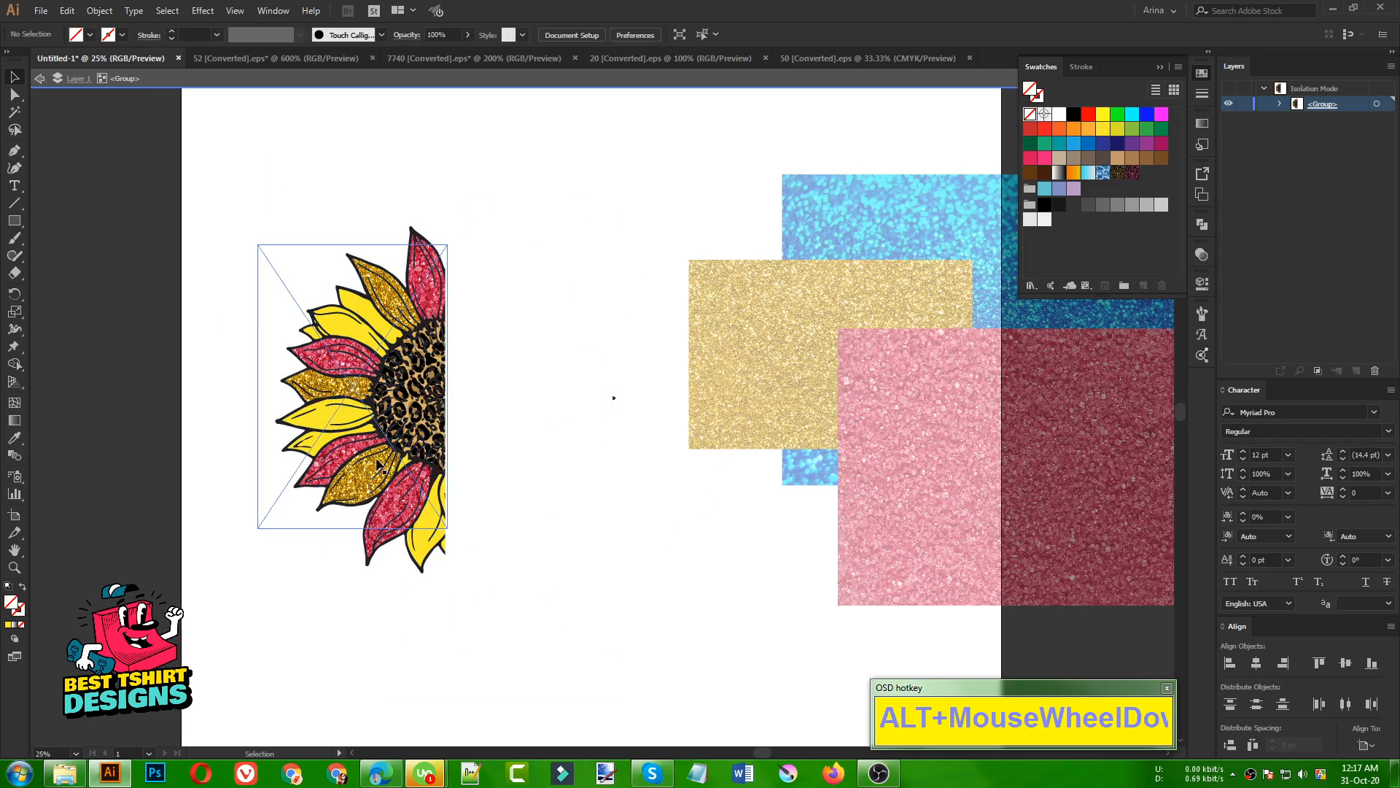
{"action": "double_click", "coordinate": [663, 567]}
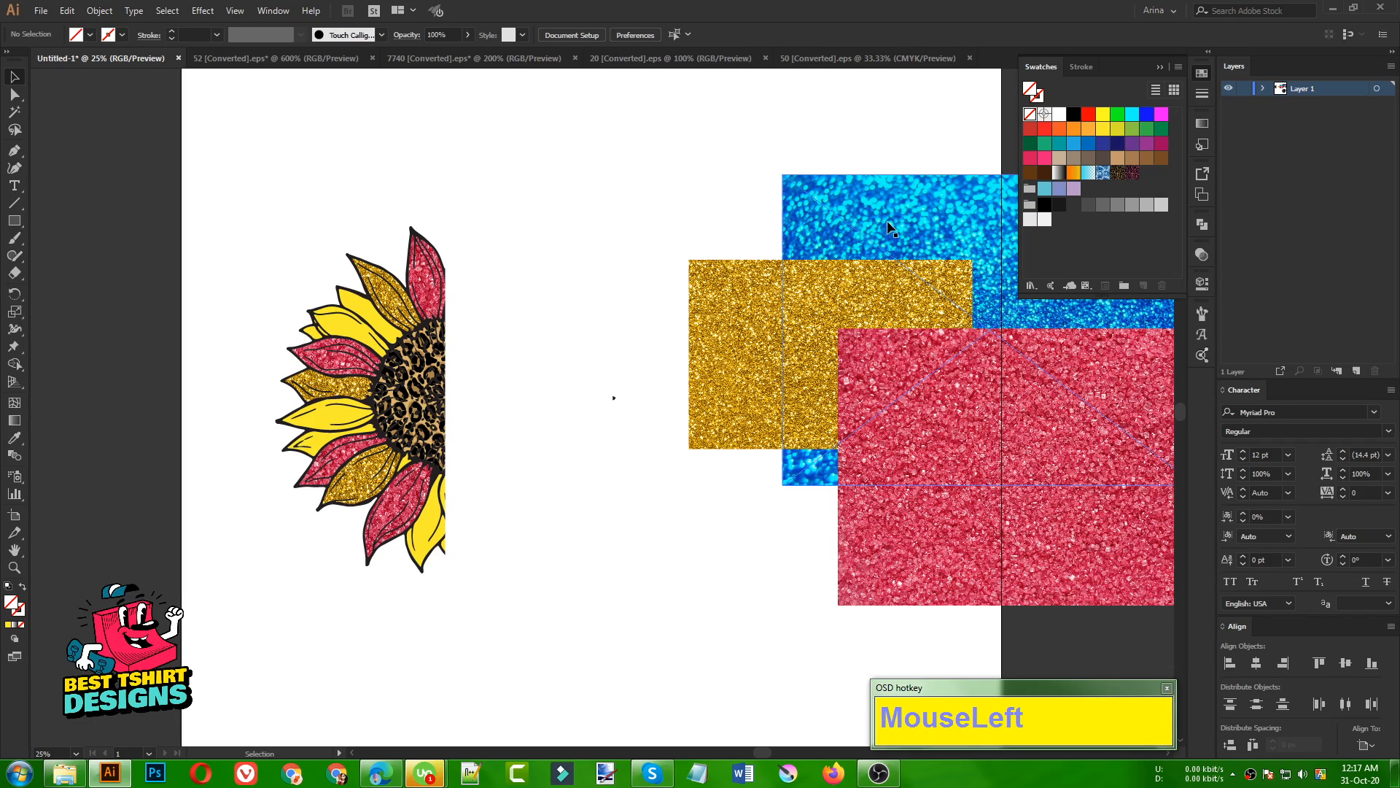
{"action": "key", "text": "ctrl+c"}
{"action": "left_click", "coordinate": [522, 630]}
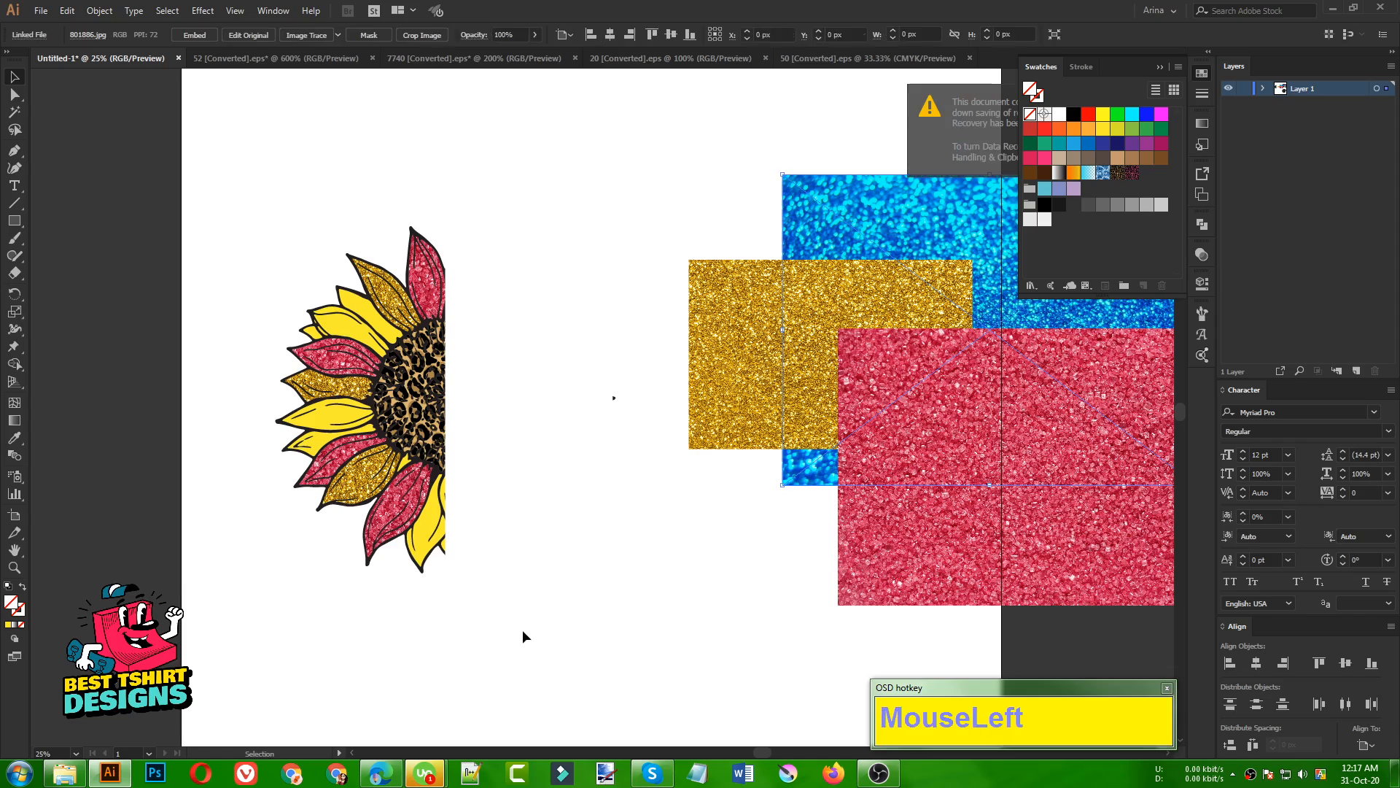
{"action": "left_click", "coordinate": [339, 403]}
{"action": "scroll", "coordinate": [340, 403], "scroll_direction": "up", "scroll_amount": 1, "text": "alt"}
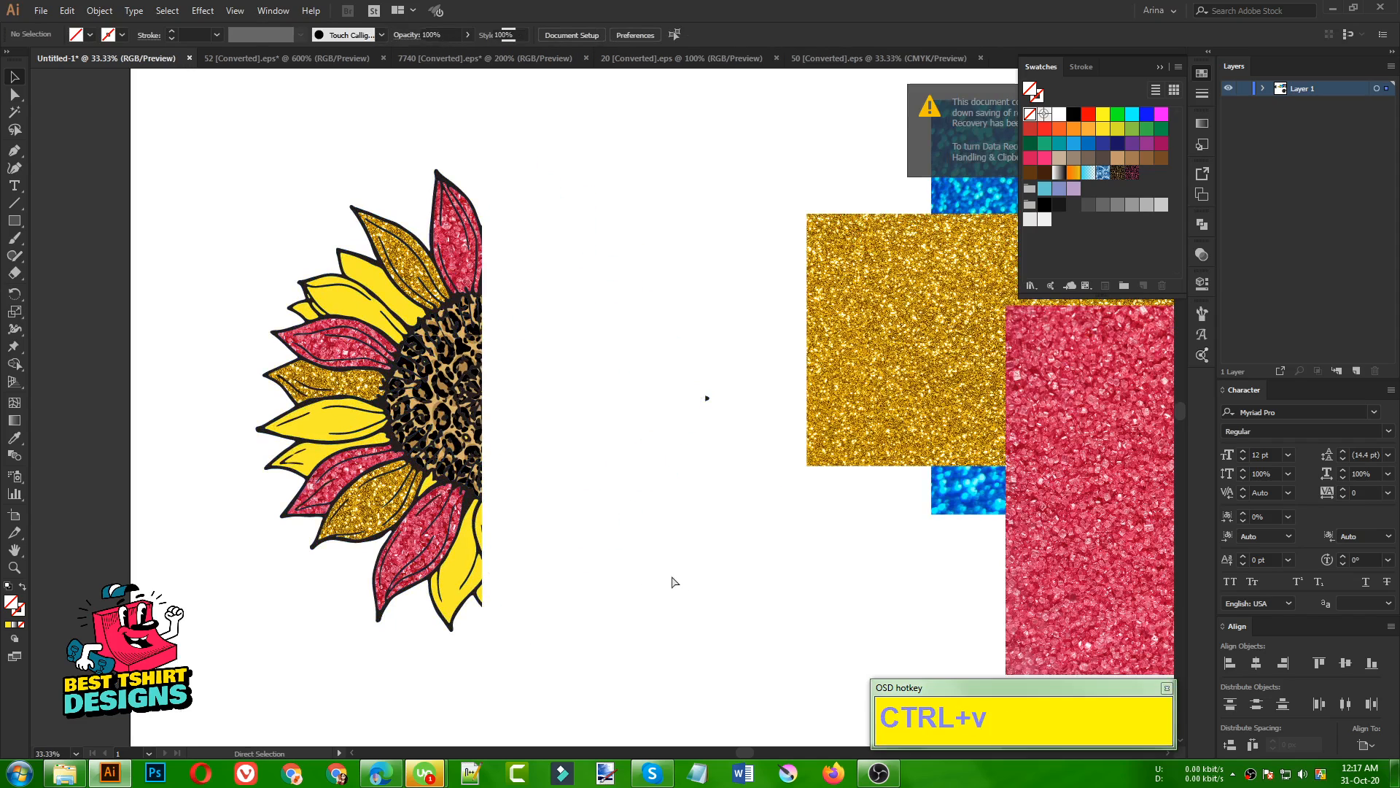
{"action": "key", "text": "ctrl+z"}
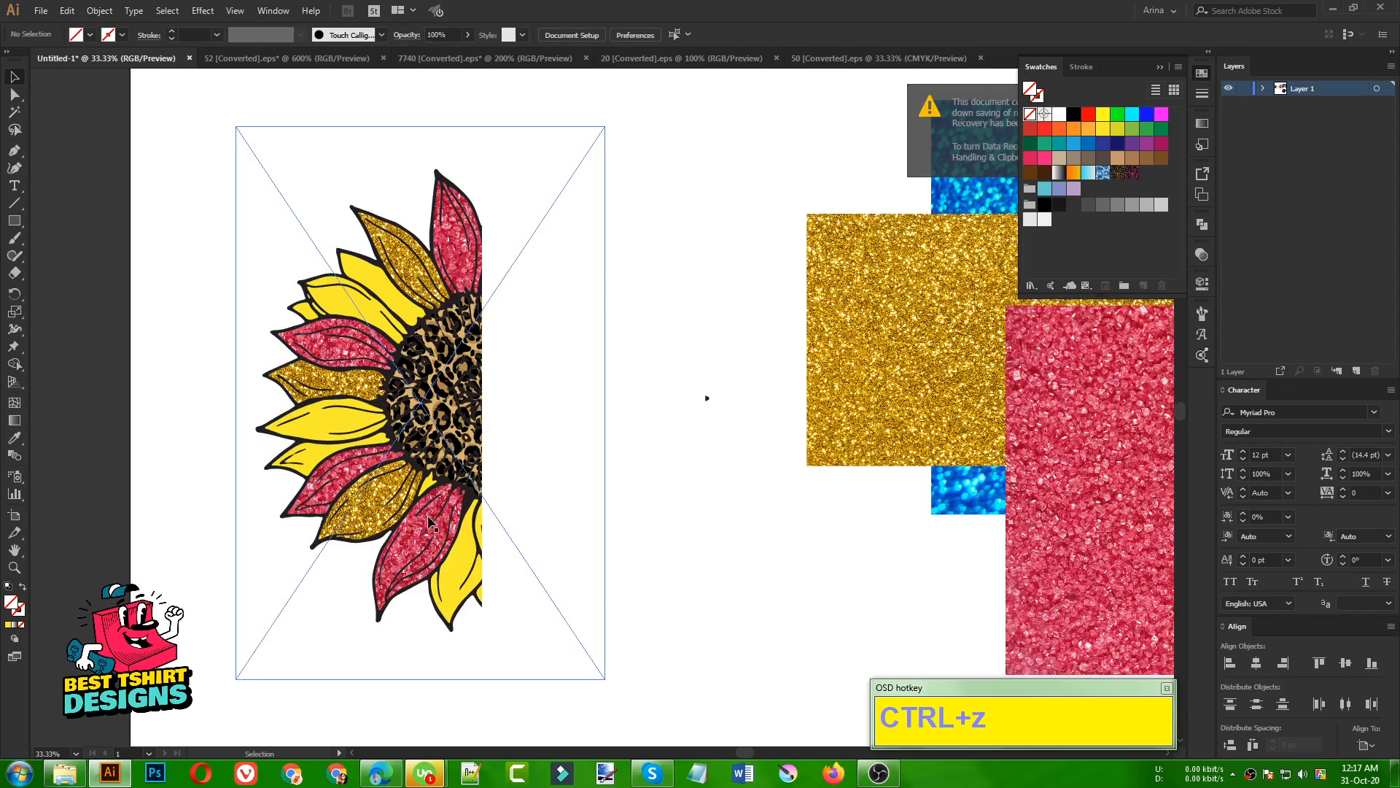
Step: Isolate the sunflower group and combine three yellow petals, the upper one, the middle one and the lowest, into one compound path
{"action": "left_click", "coordinate": [323, 434]}
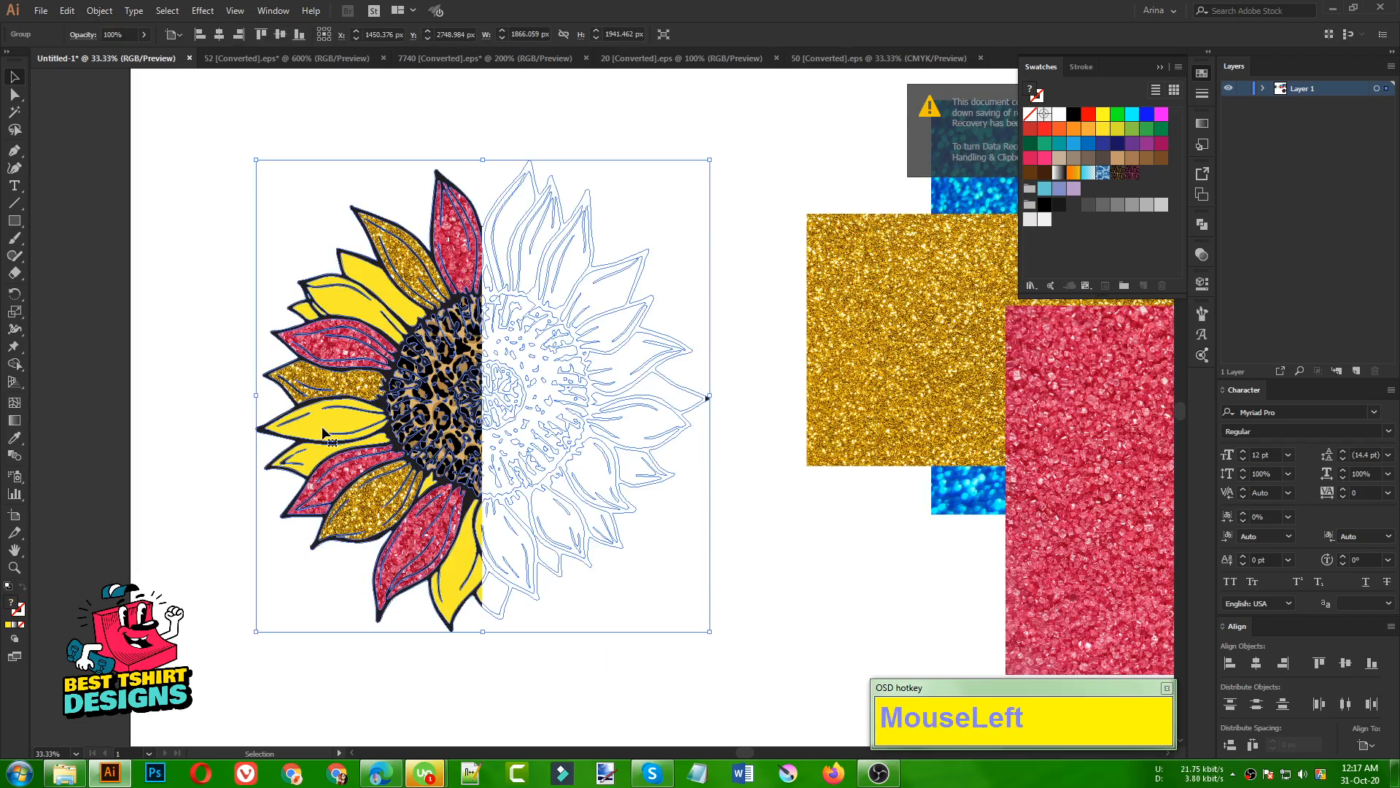
{"action": "double_click", "coordinate": [323, 434]}
{"action": "left_click", "coordinate": [321, 418]}
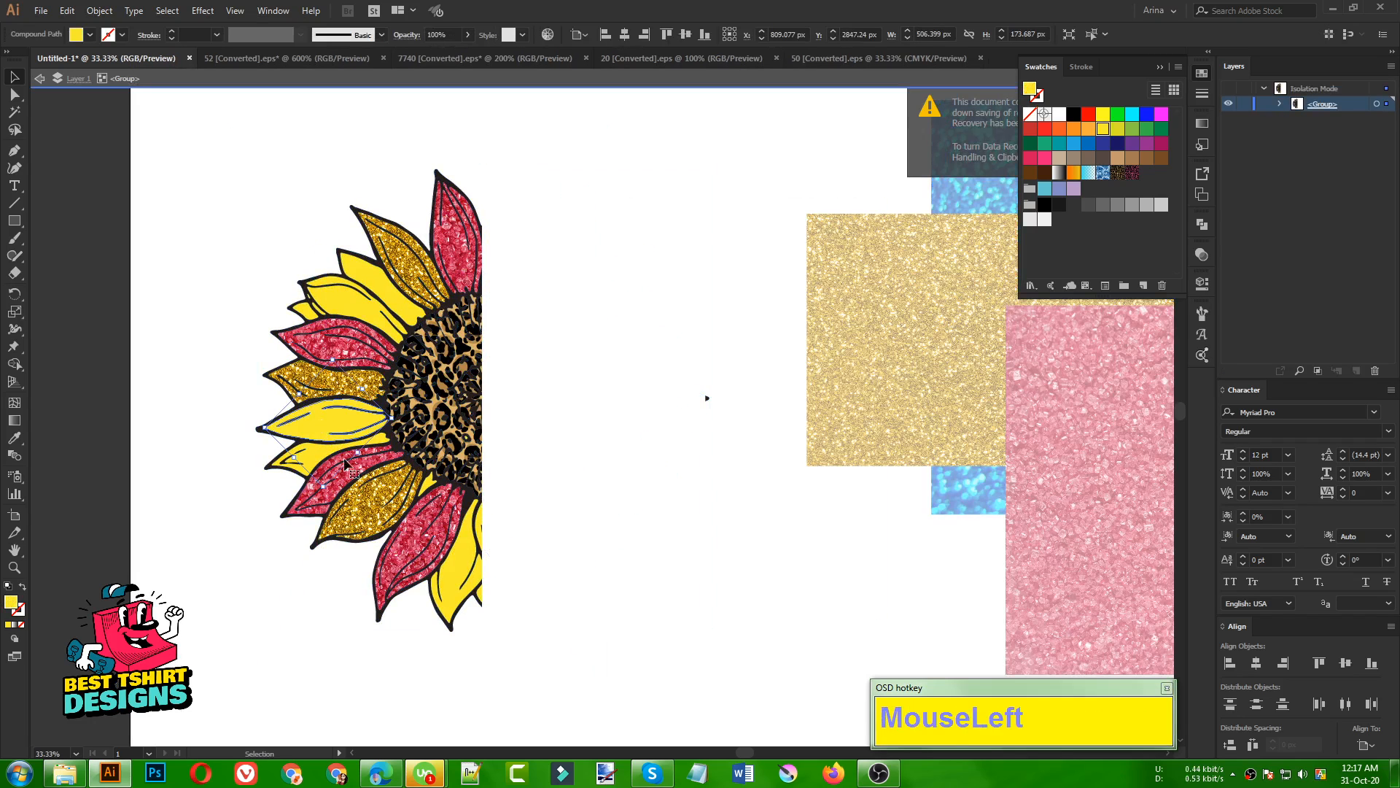
{"action": "left_click", "coordinate": [459, 560], "text": "shift"}
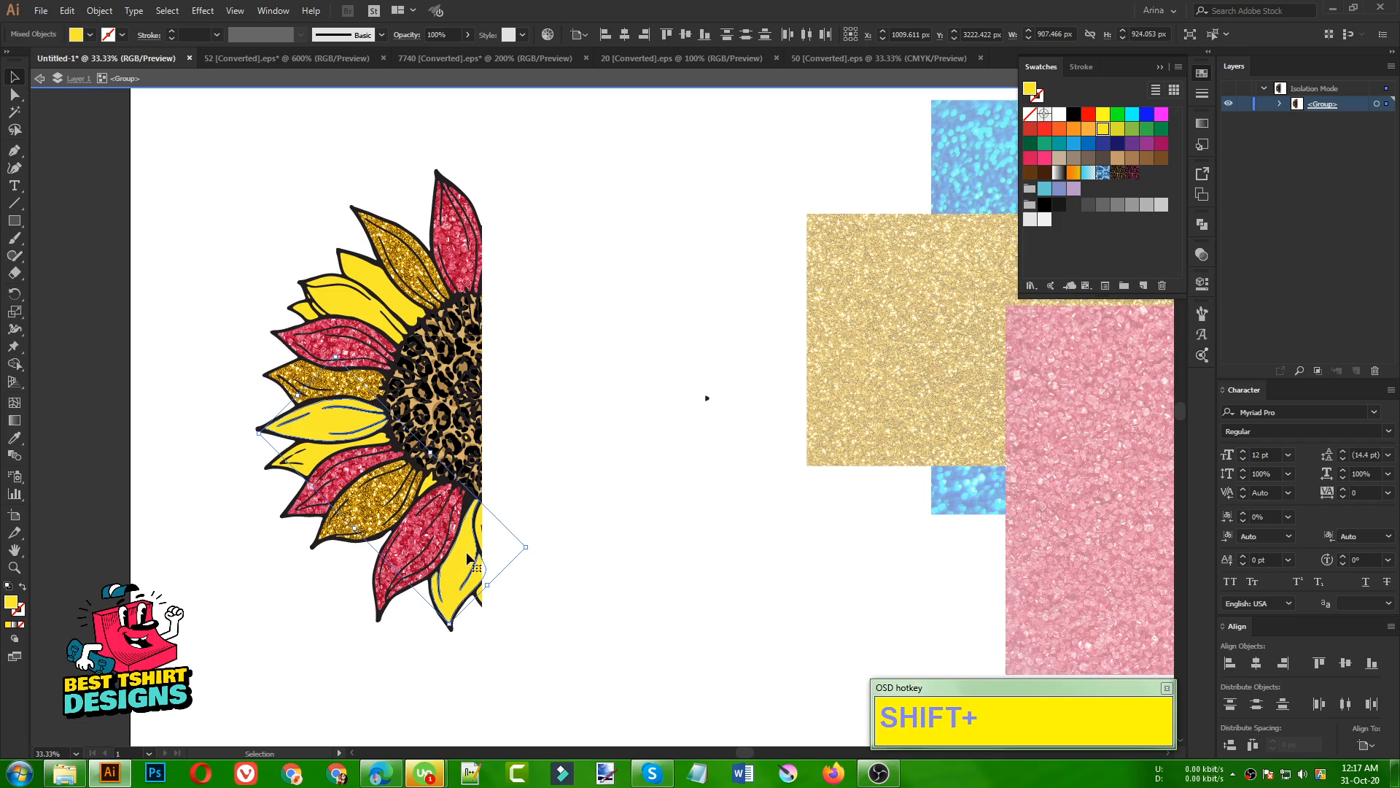
{"action": "left_click", "coordinate": [346, 300], "text": "shift"}
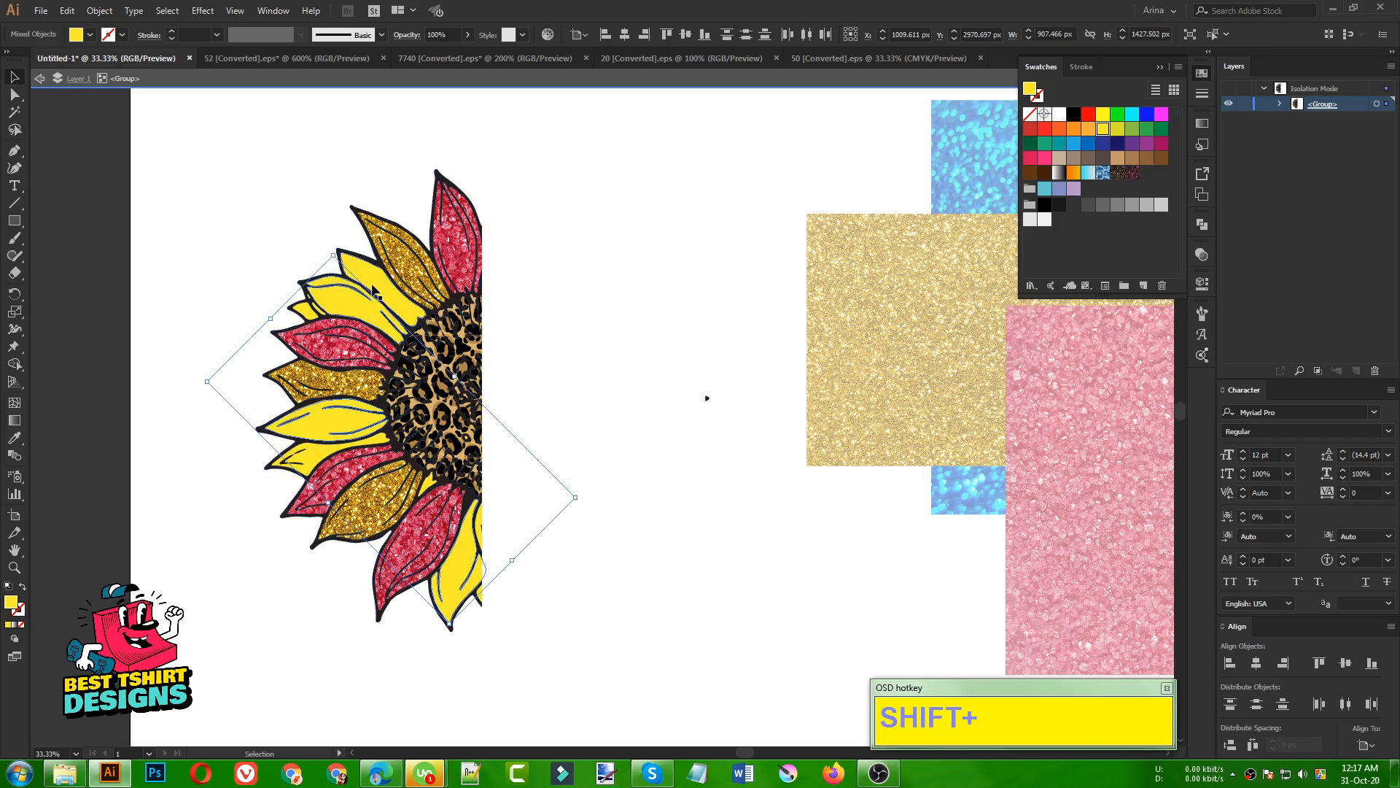
{"action": "left_click_drag", "start_coordinate": [96, 13], "coordinate": [263, 528]}
{"action": "left_click", "coordinate": [315, 528]}
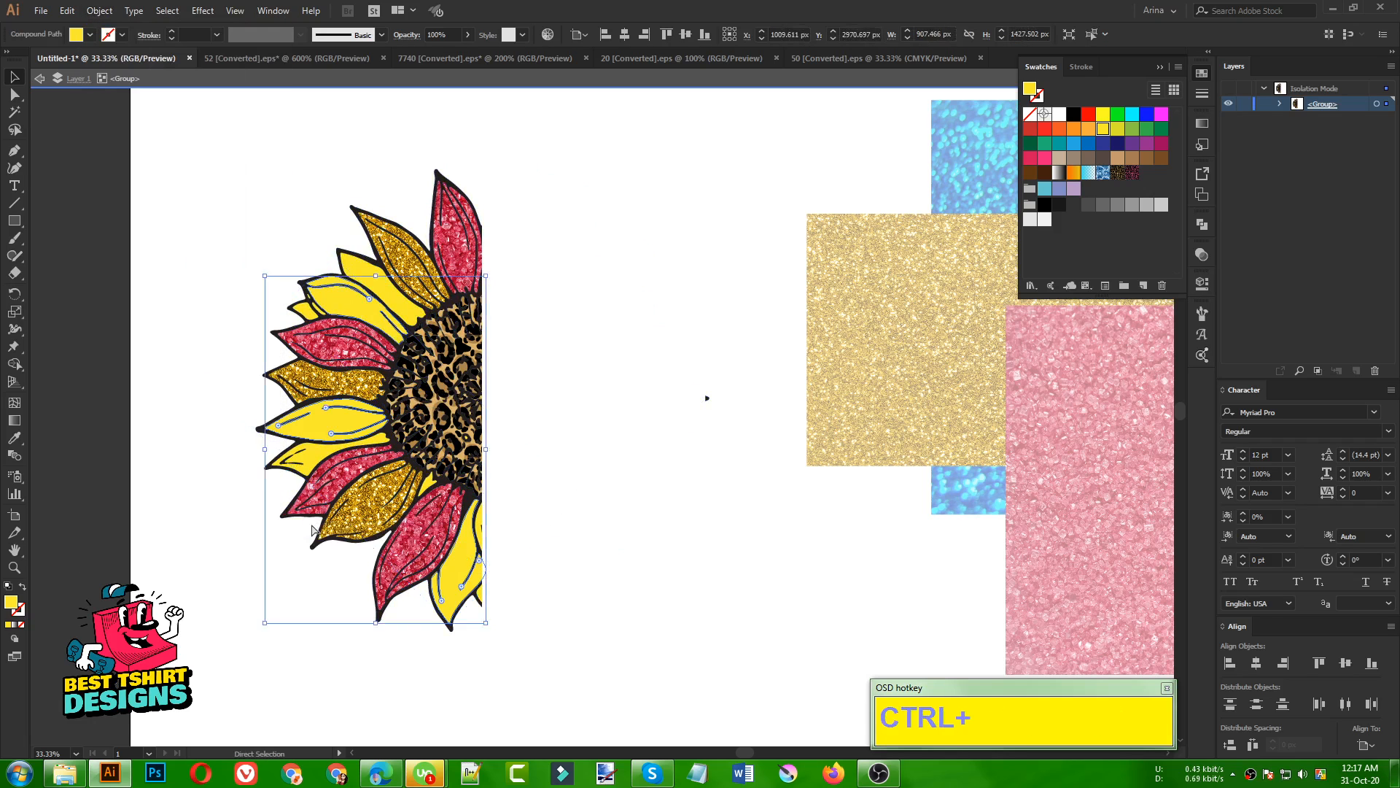
Step: Paste the blue glitter image behind the petals, place it over the half sunflower, and rotate it upright and scale it to cover them
{"action": "key", "text": "ctrl+b"}
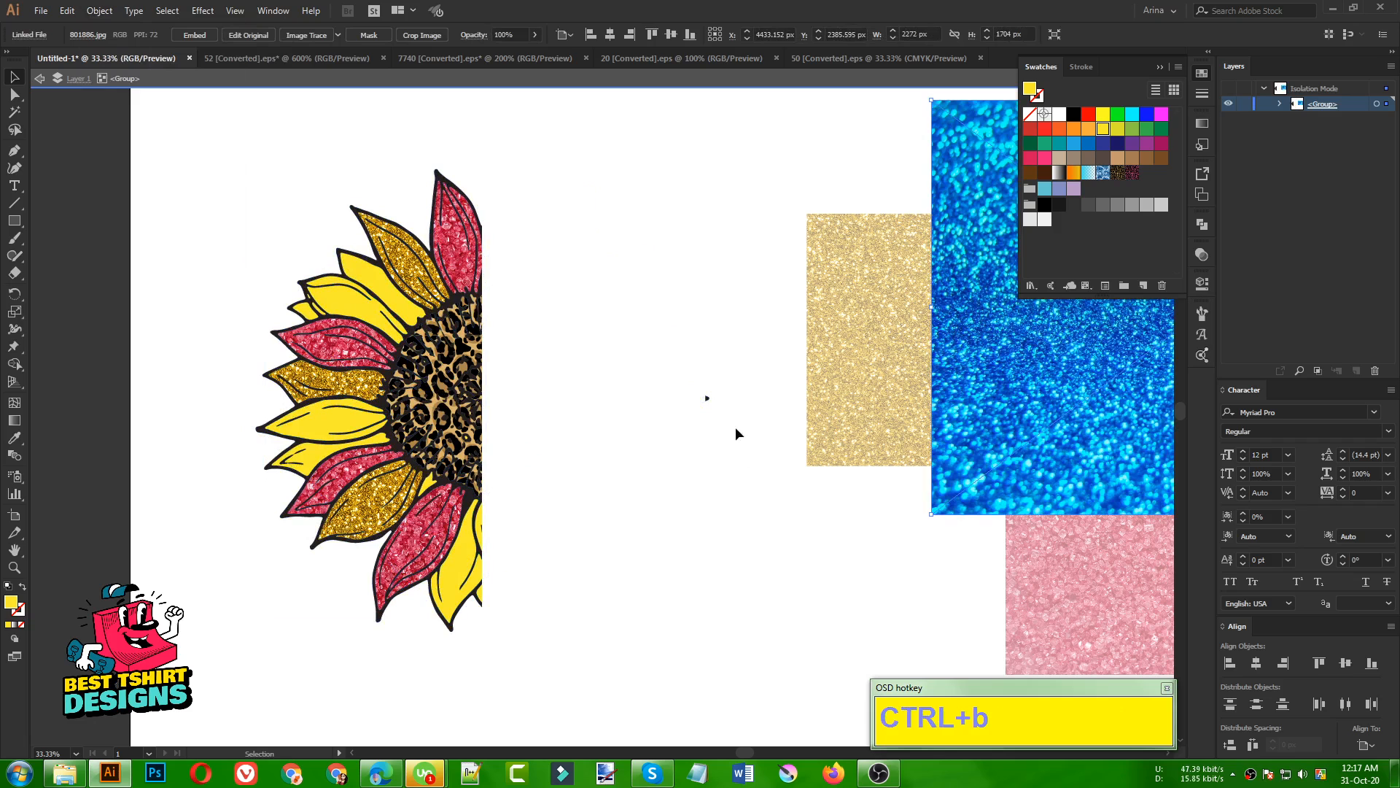
{"action": "left_click_drag", "start_coordinate": [969, 468], "coordinate": [186, 583]}
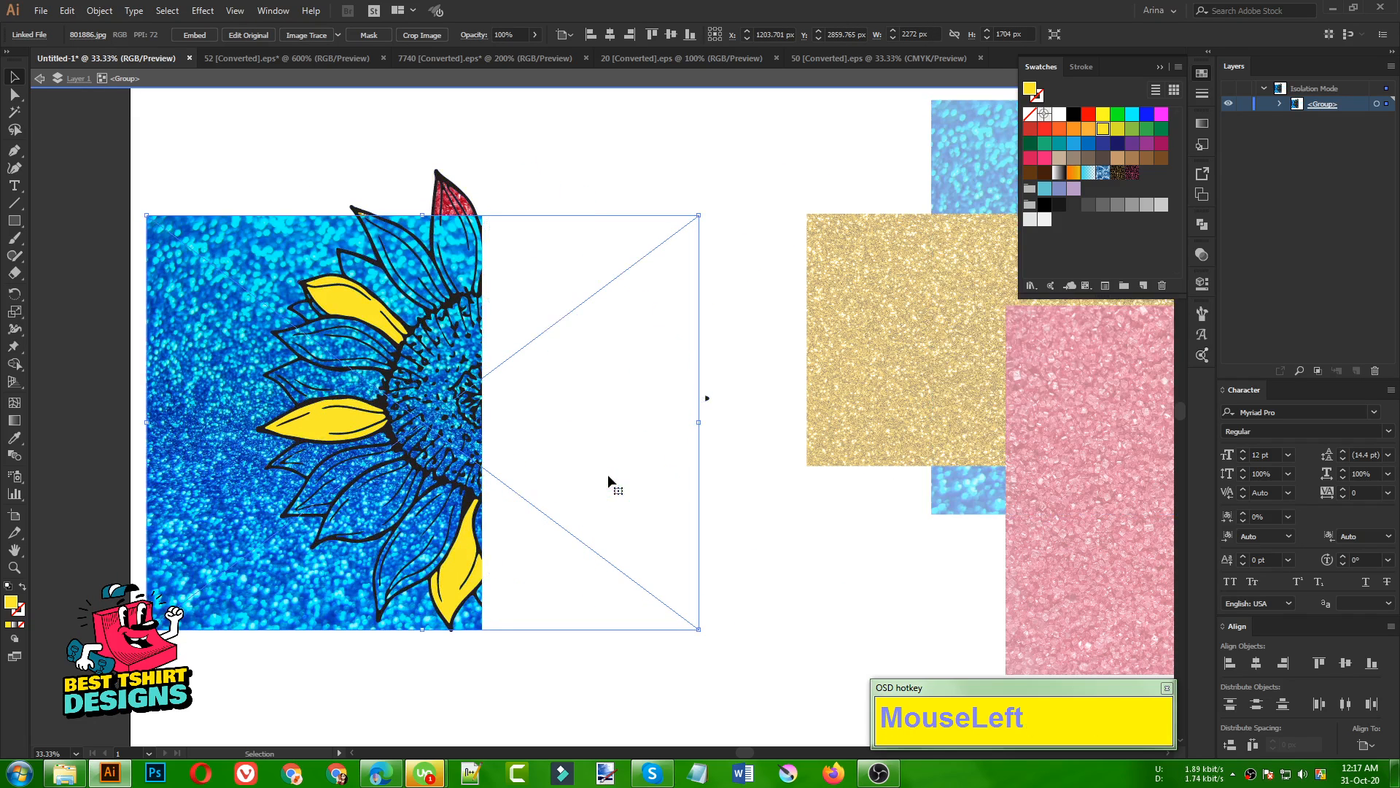
{"action": "left_click_drag", "start_coordinate": [698, 422], "coordinate": [503, 636]}
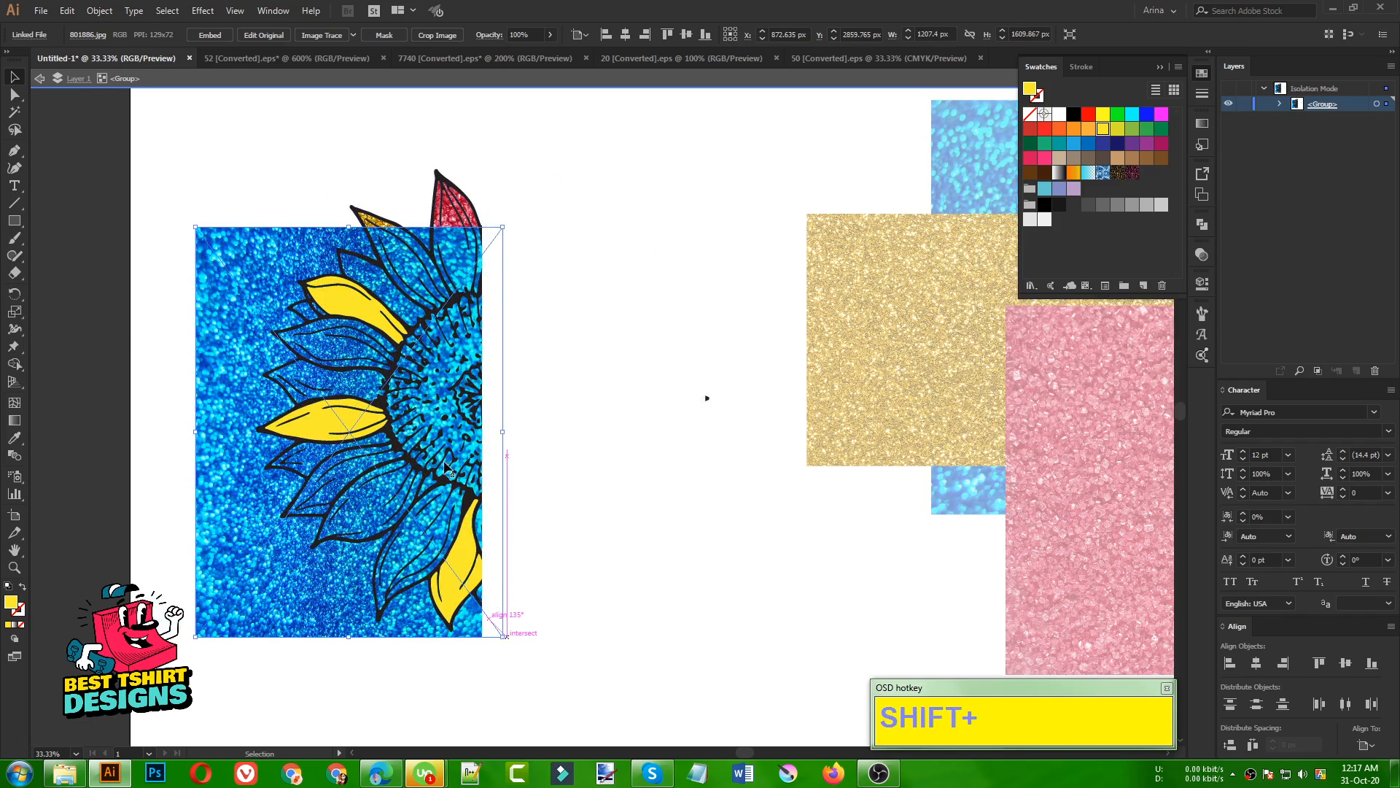
Step: Add the compound petals to the selected blue glitter image, make a clipping mask from them, and deselect
{"action": "left_click", "coordinate": [461, 572], "text": "shift"}
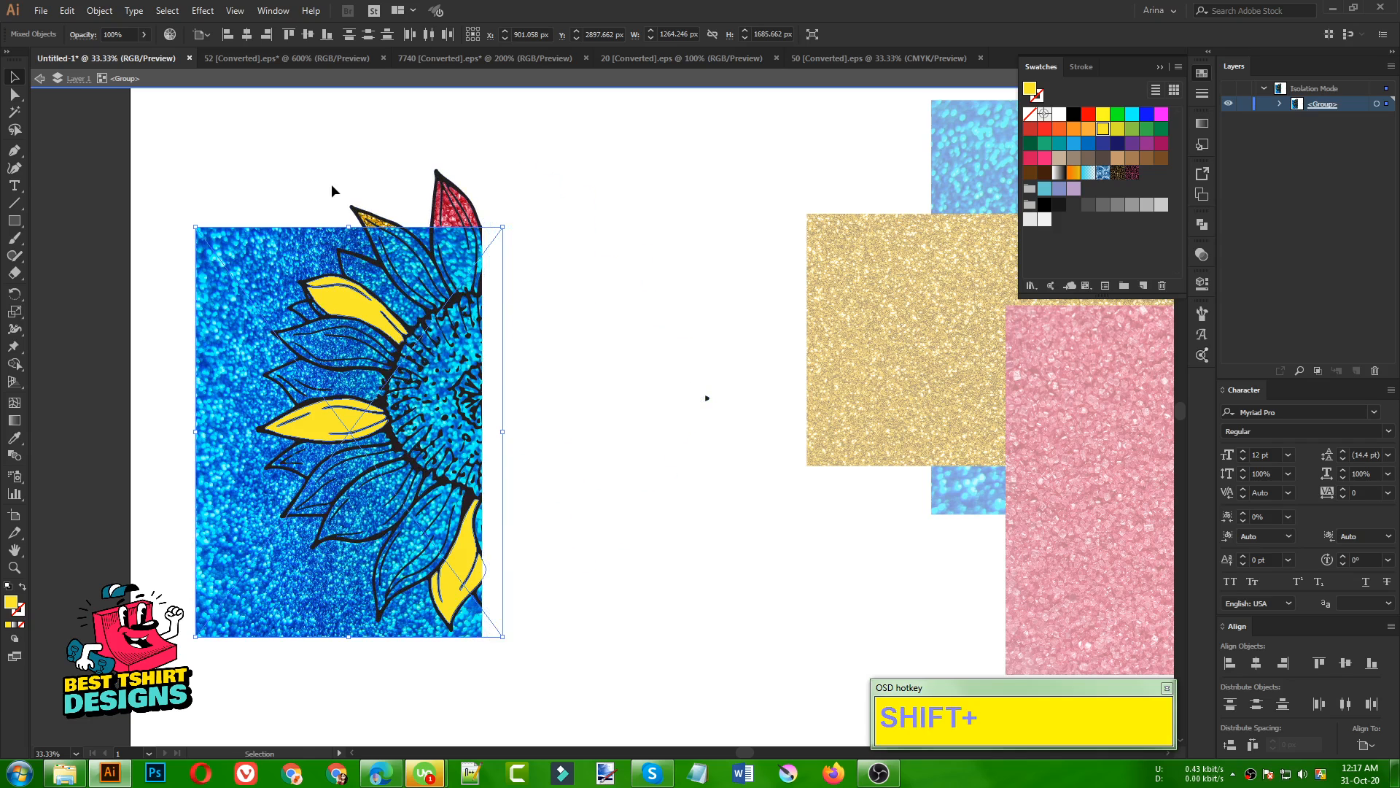
{"action": "right_click", "coordinate": [287, 586]}
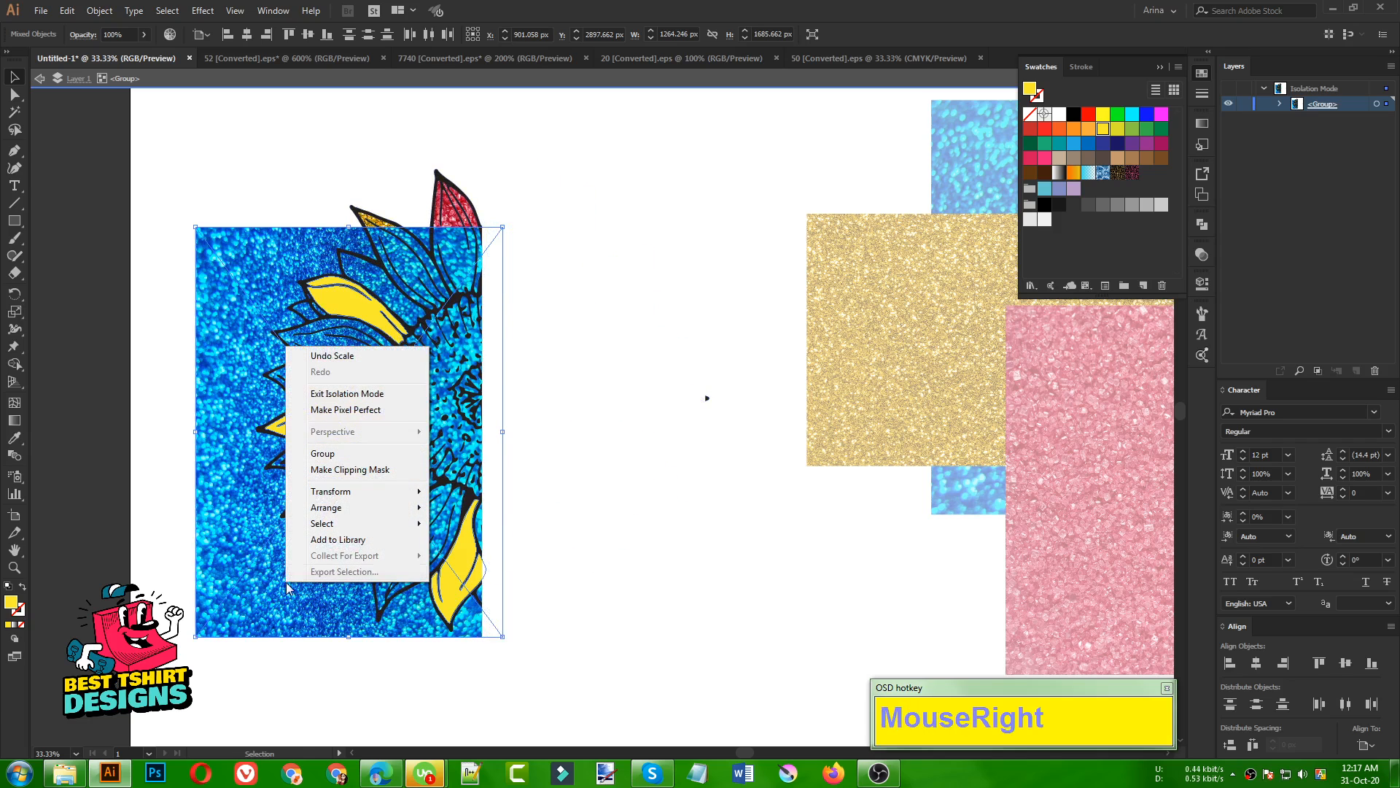
{"action": "left_click", "coordinate": [355, 470]}
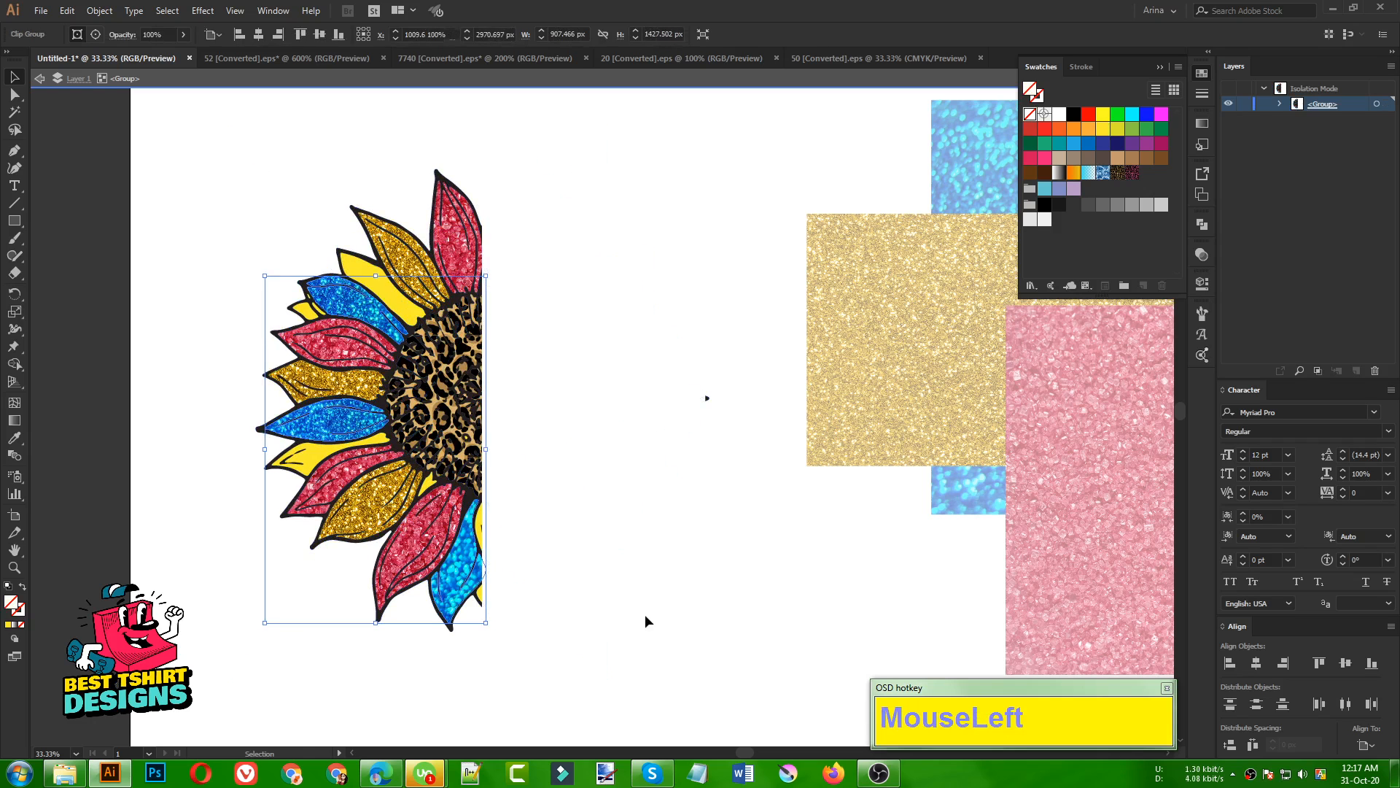
{"action": "left_click", "coordinate": [645, 614]}
Step: Open the blue glitter clip group for a closer check, and undo the blue glitter clipping mask
{"action": "scroll", "coordinate": [253, 488], "scroll_direction": "up", "scroll_amount": 1}
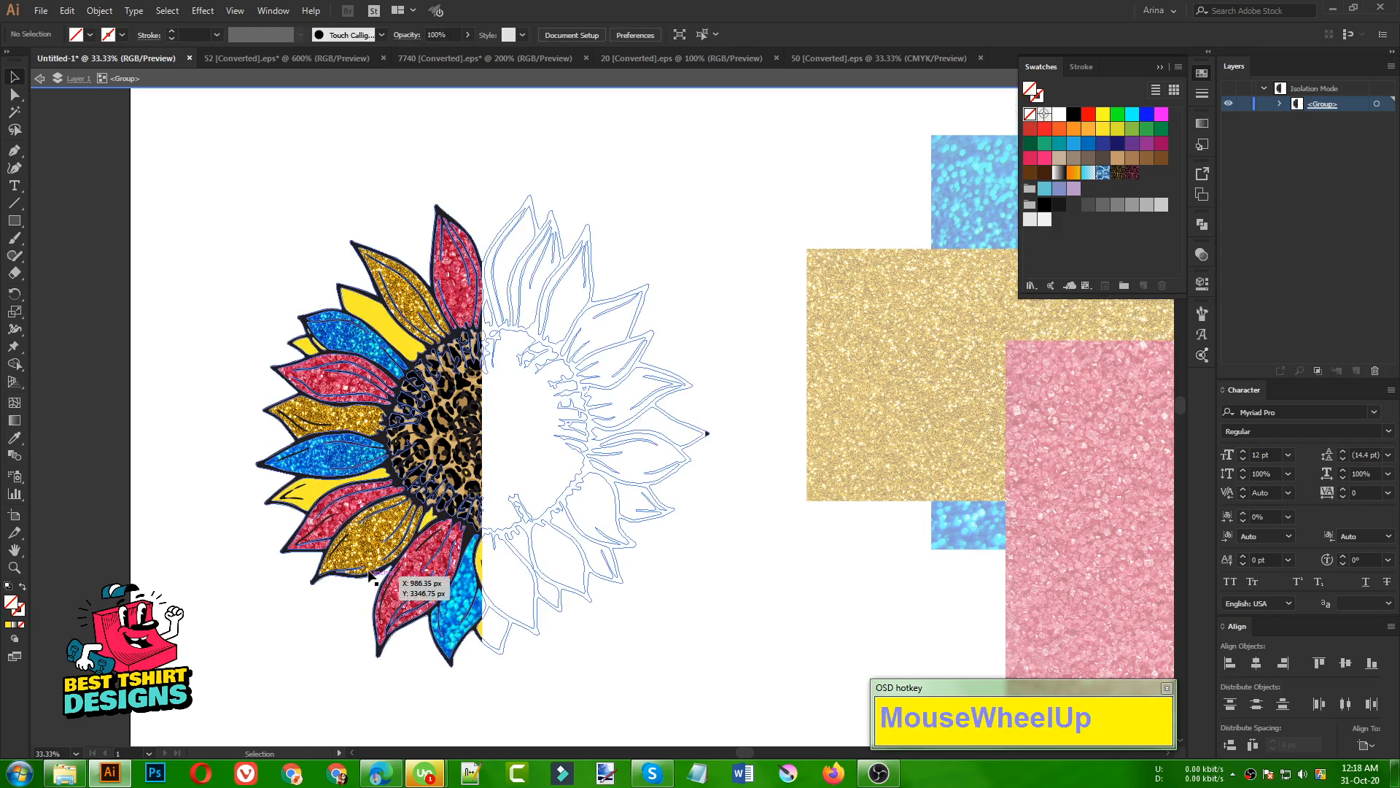
{"action": "scroll", "coordinate": [314, 354], "scroll_direction": "up", "scroll_amount": 2}
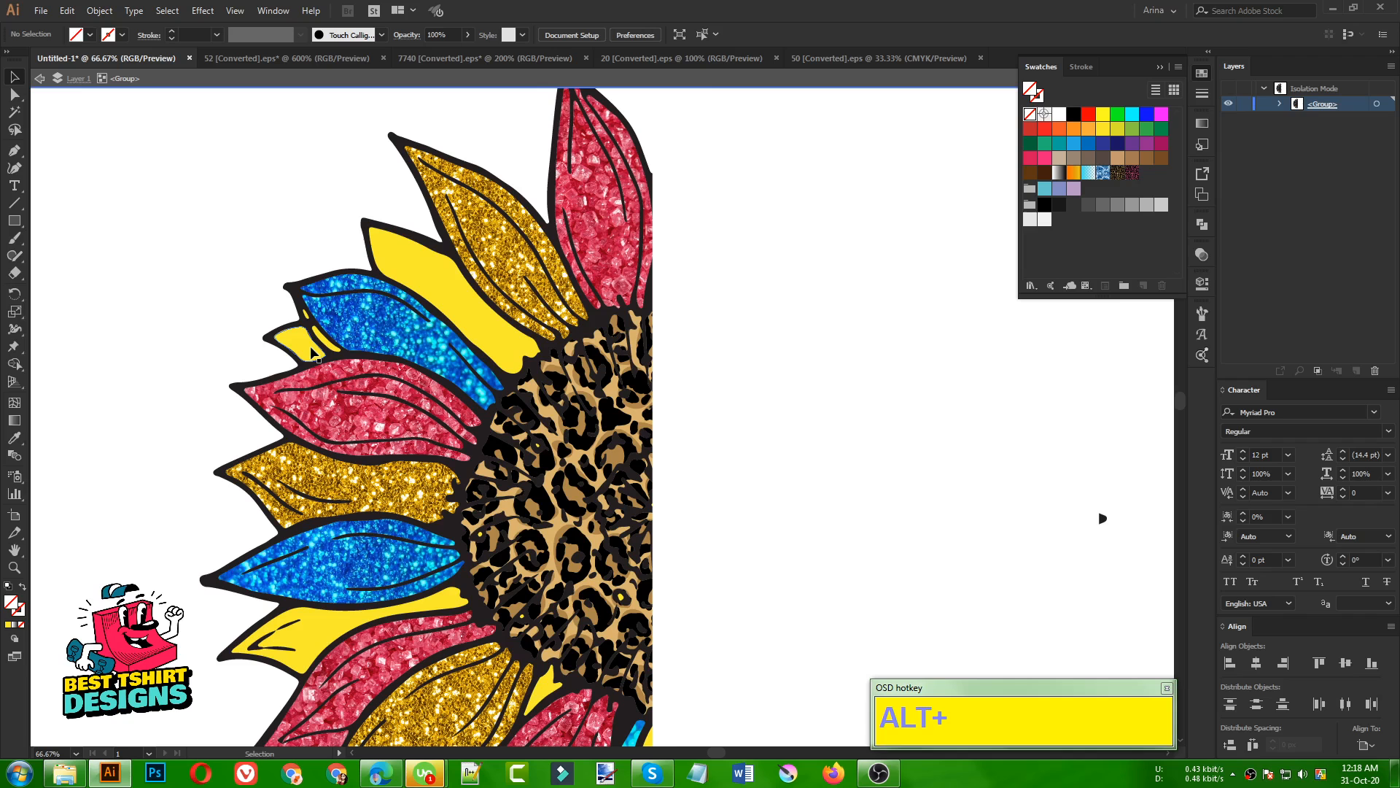
{"action": "left_click", "coordinate": [364, 336]}
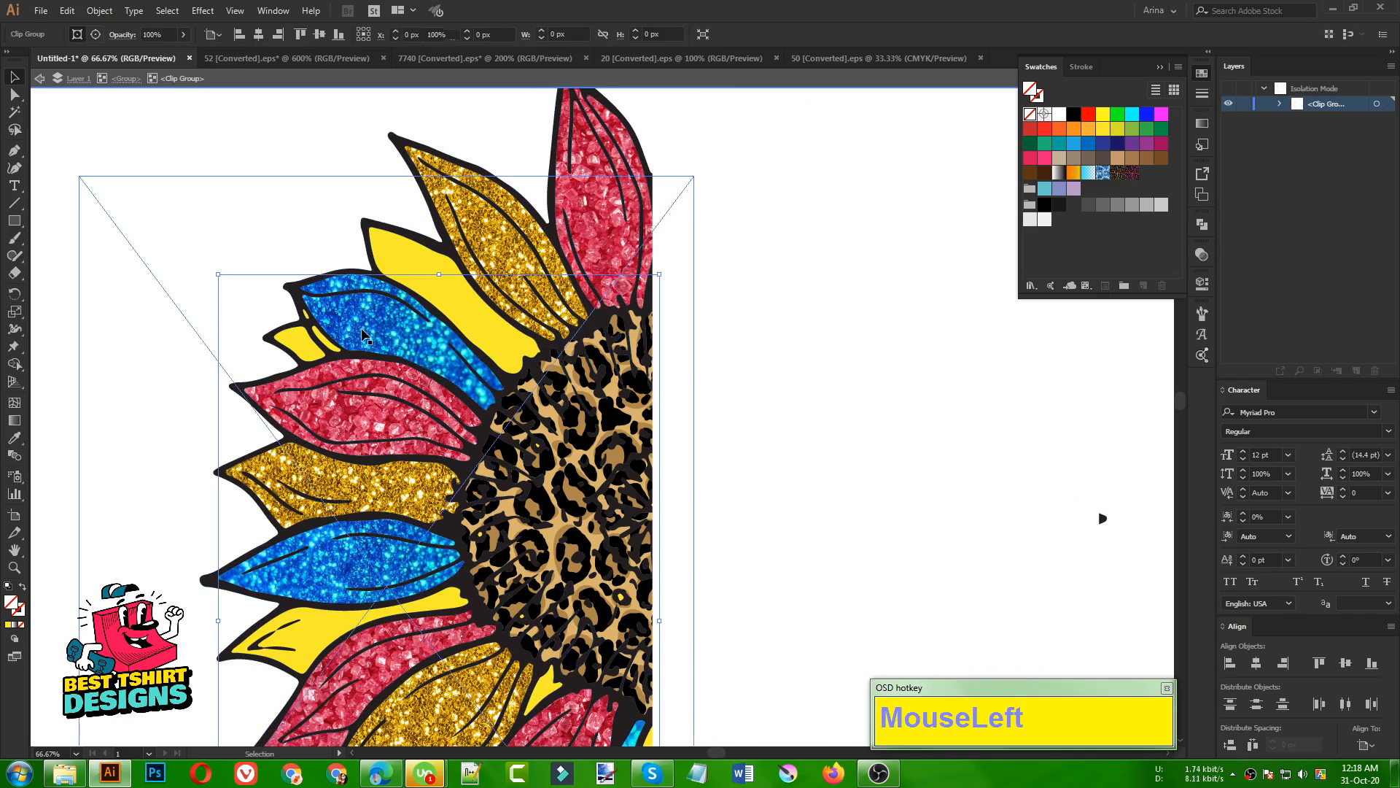
{"action": "double_click", "coordinate": [364, 335]}
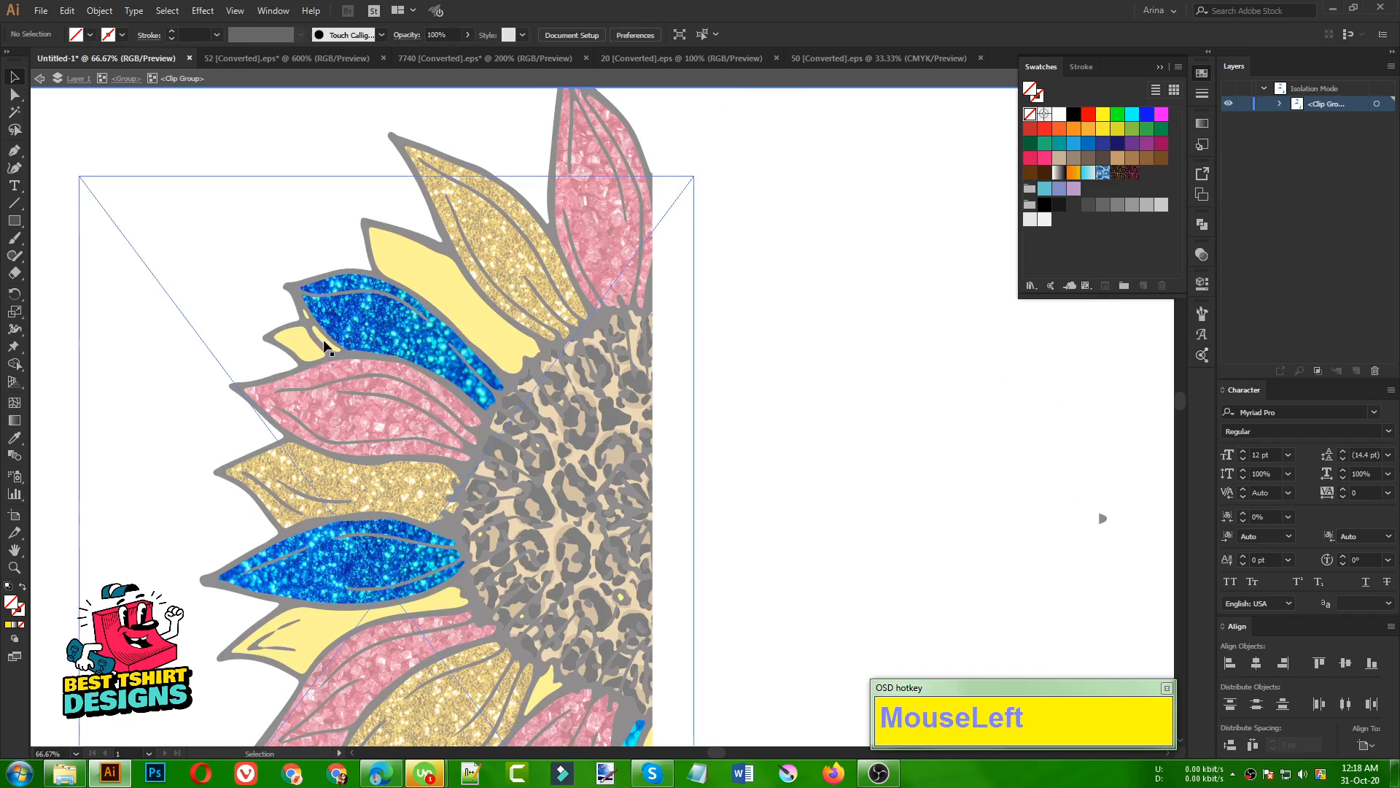
{"action": "key", "text": "ctrl+z"}
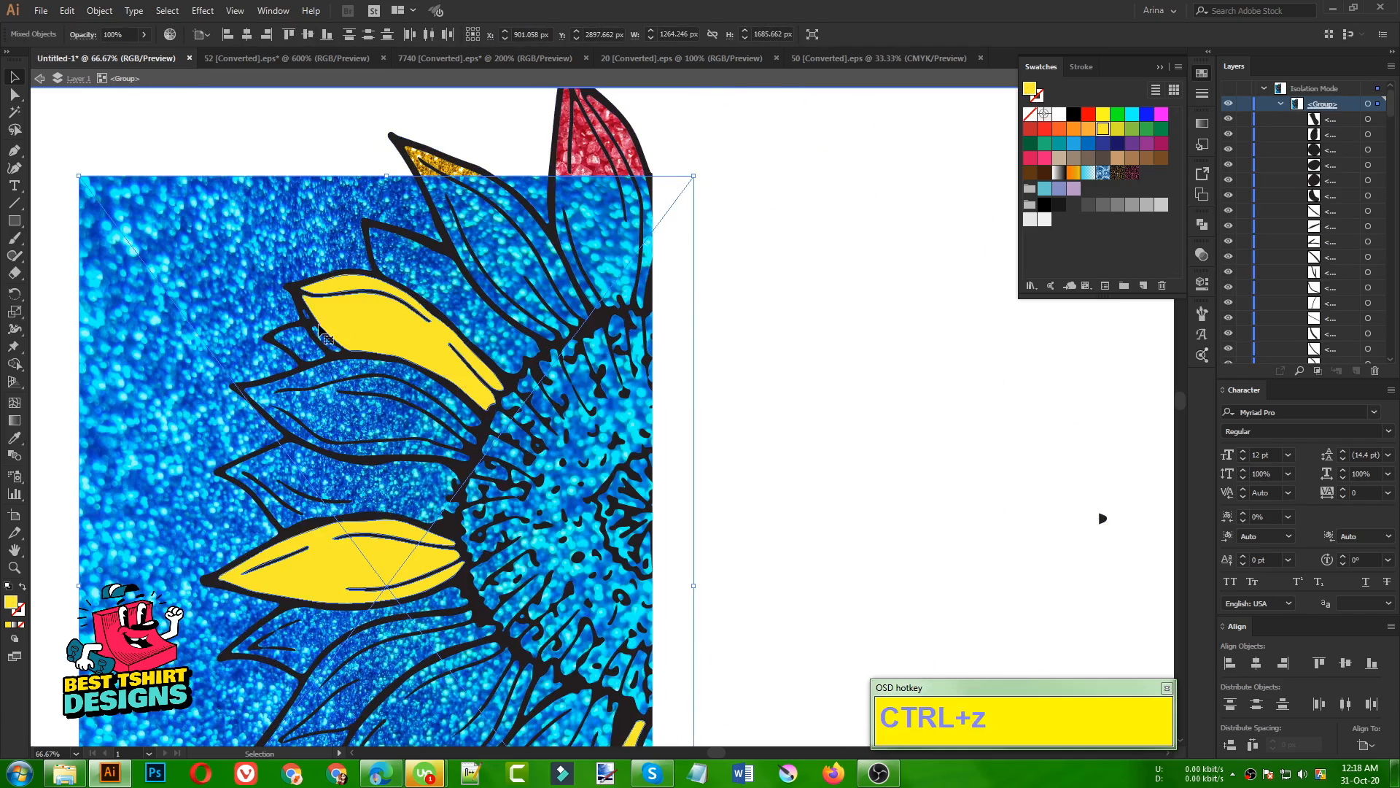
Step: Deselect the image and petals, and isolate the compound path through the upper yellow petal
{"action": "scroll", "coordinate": [326, 338], "scroll_direction": "up", "scroll_amount": 2}
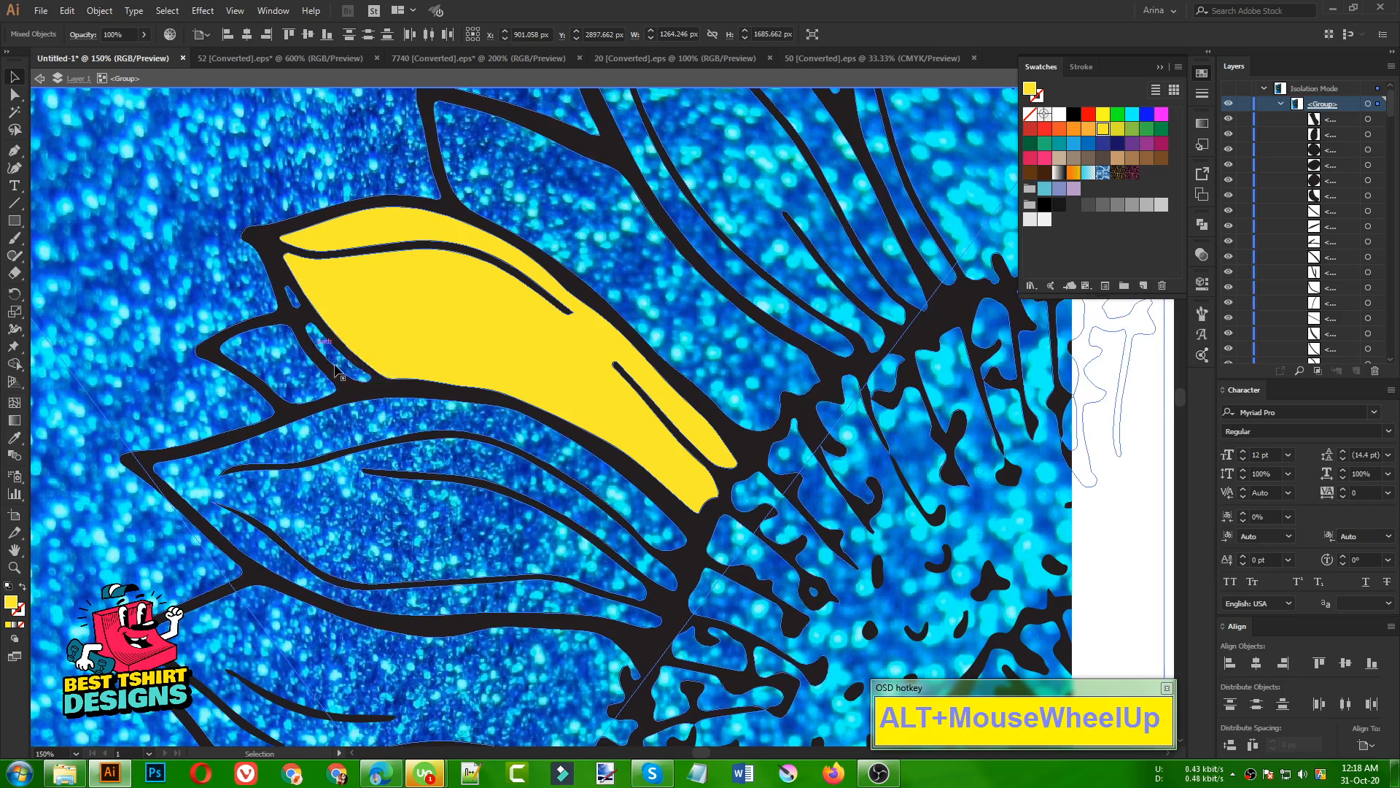
{"action": "scroll", "coordinate": [263, 307], "scroll_direction": "down", "scroll_amount": 4}
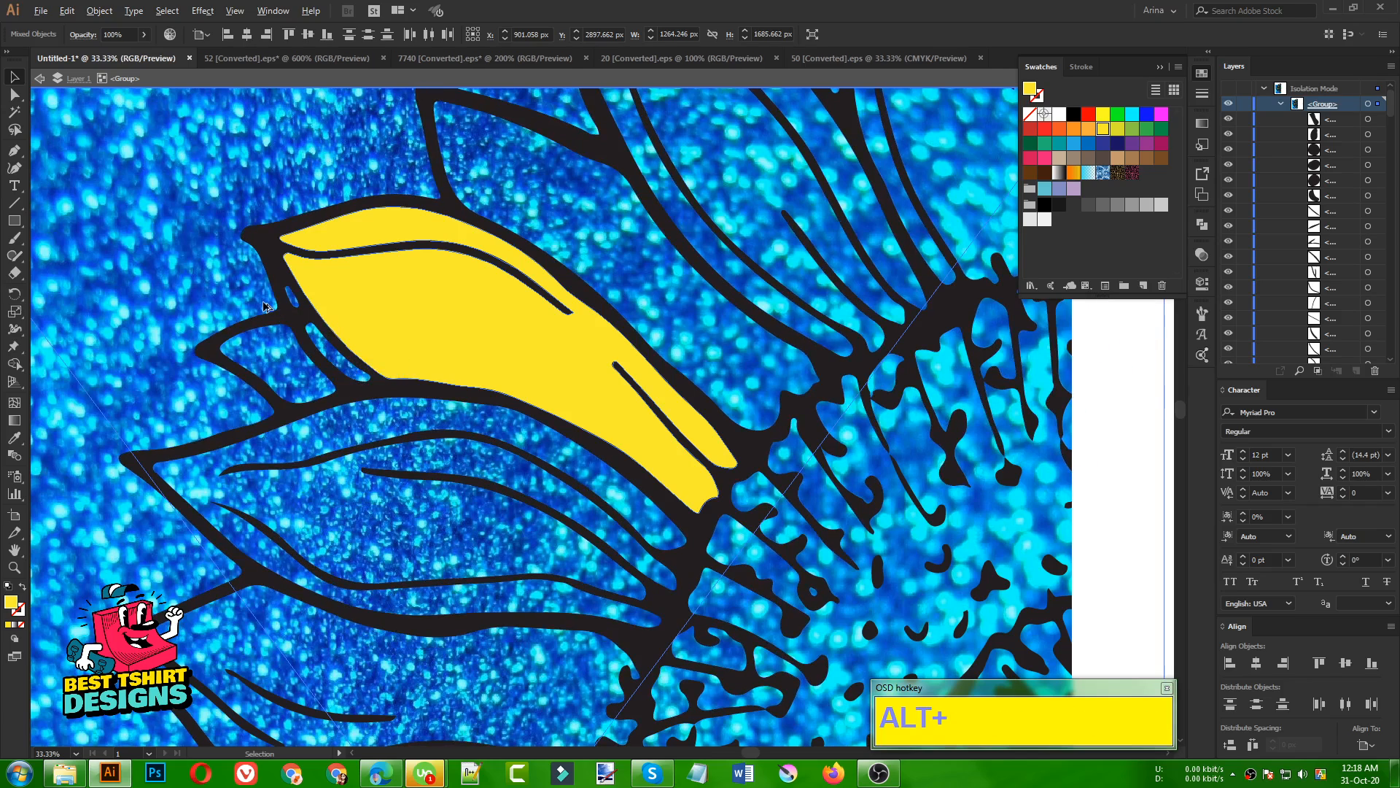
{"action": "scroll", "coordinate": [263, 307], "scroll_direction": "down", "scroll_amount": 1}
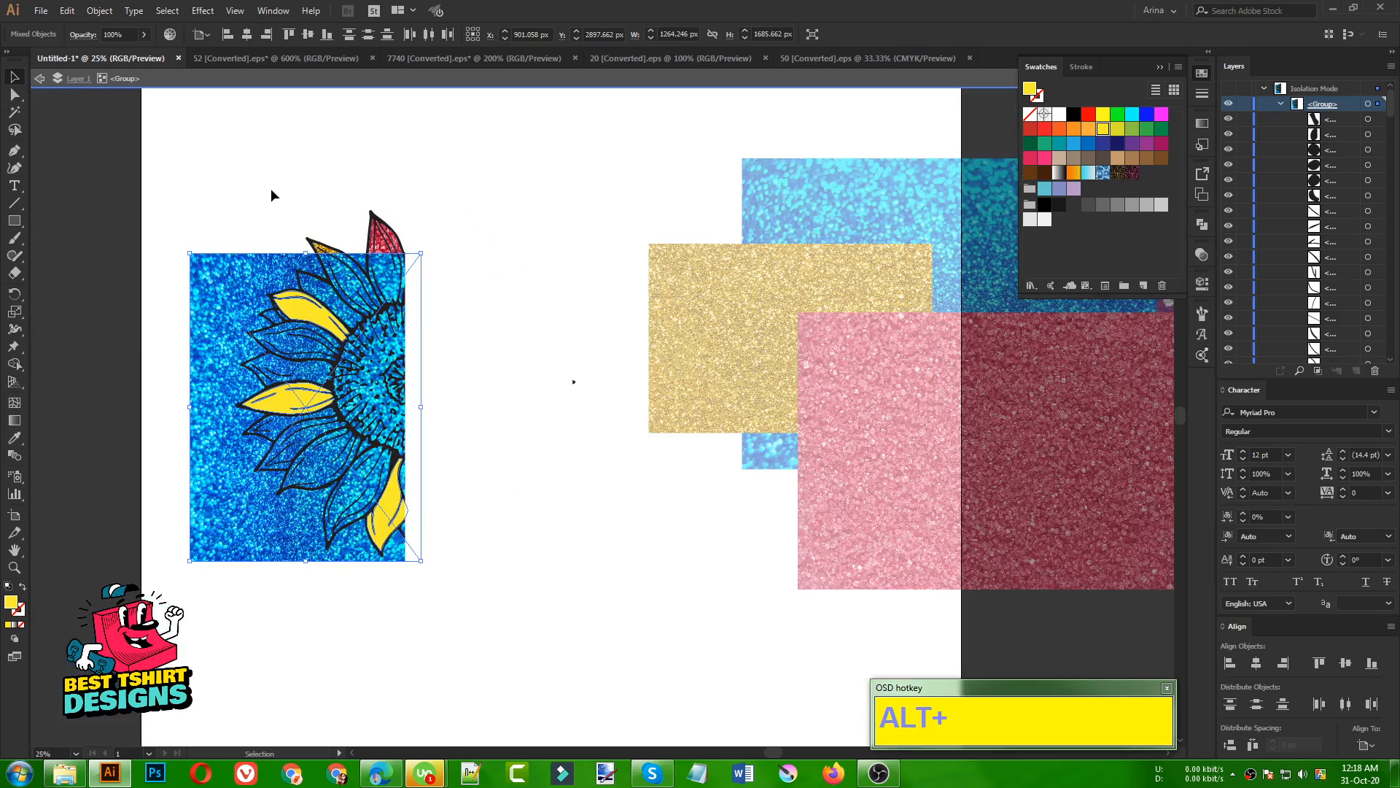
{"action": "left_click", "coordinate": [144, 349]}
{"action": "scroll", "coordinate": [291, 302], "scroll_direction": "up", "scroll_amount": 1}
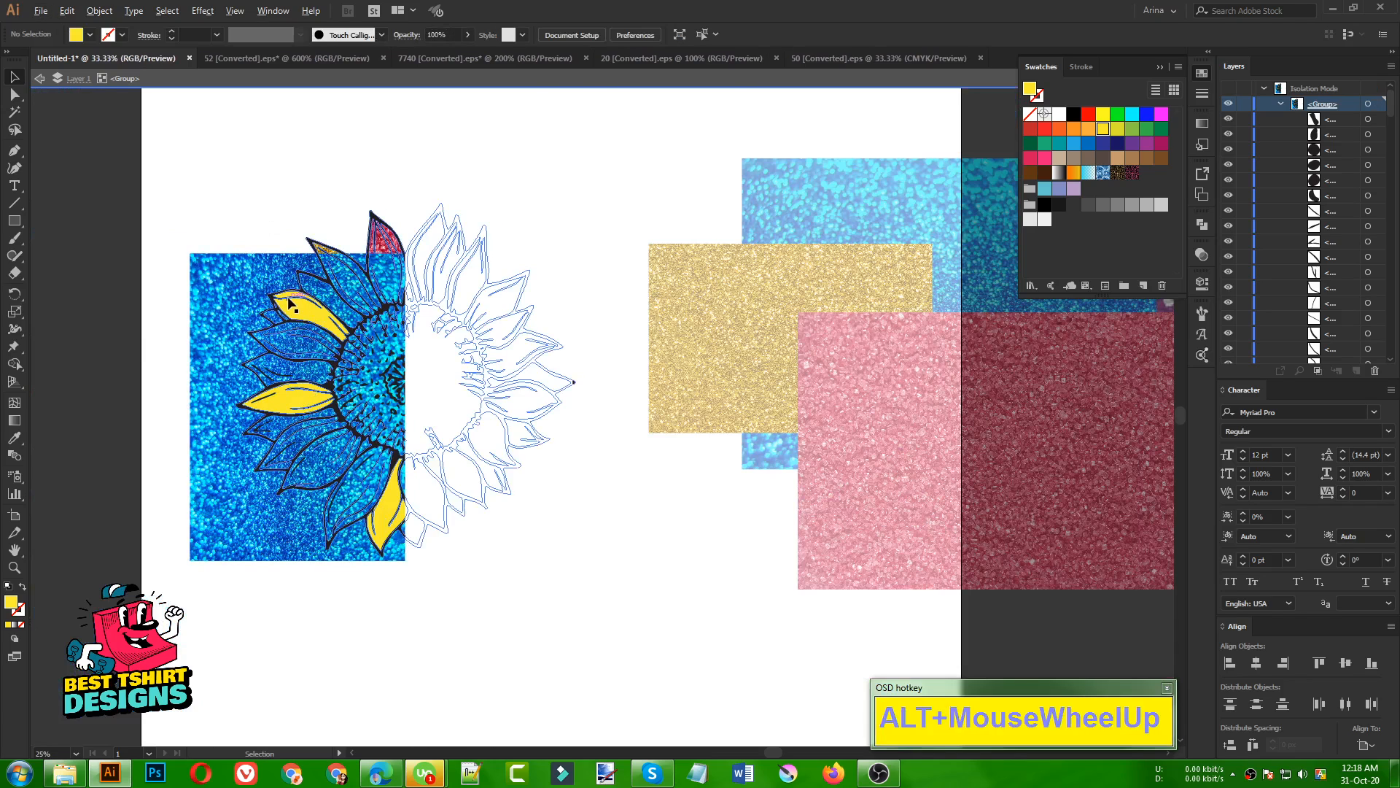
{"action": "scroll", "coordinate": [290, 301], "scroll_direction": "up", "scroll_amount": 5}
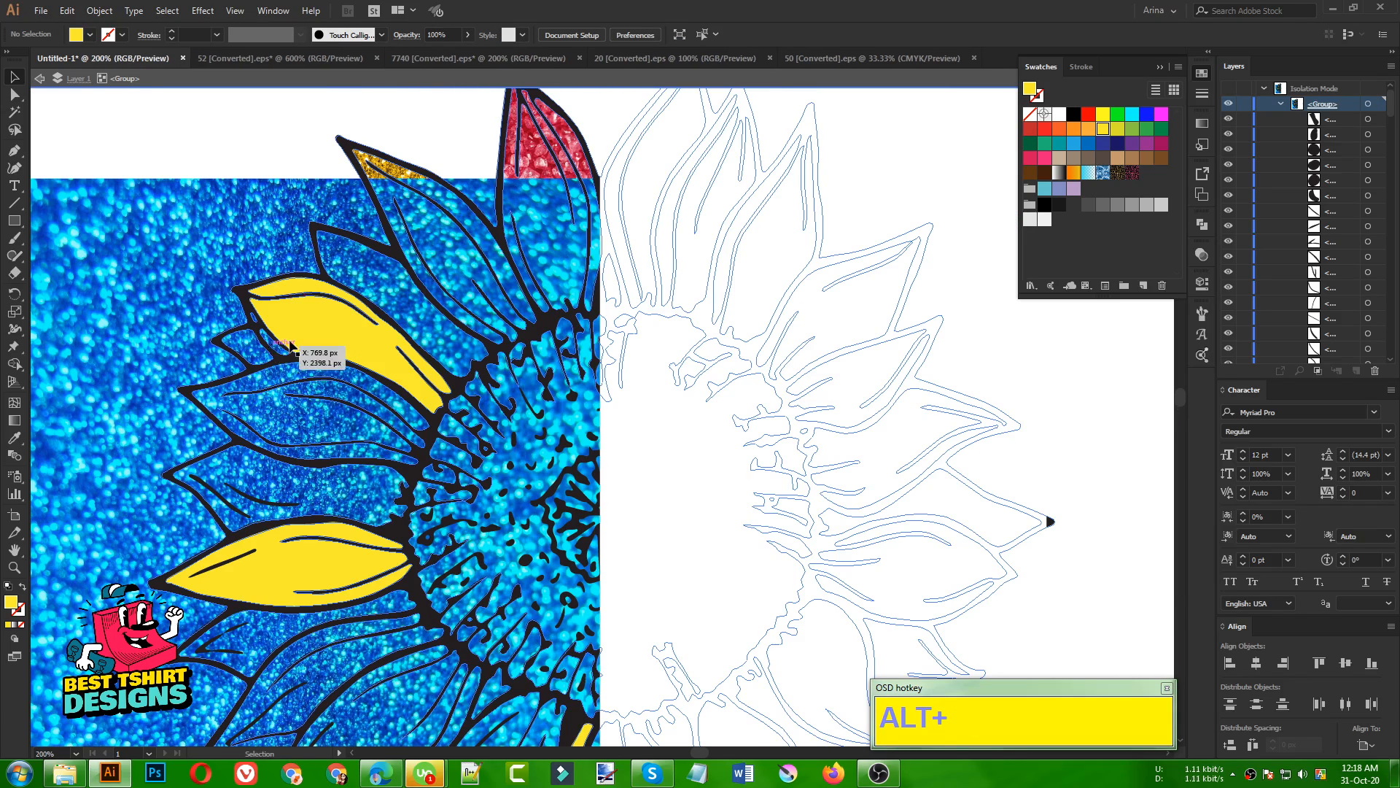
{"action": "scroll", "coordinate": [331, 325], "scroll_direction": "up", "scroll_amount": 1}
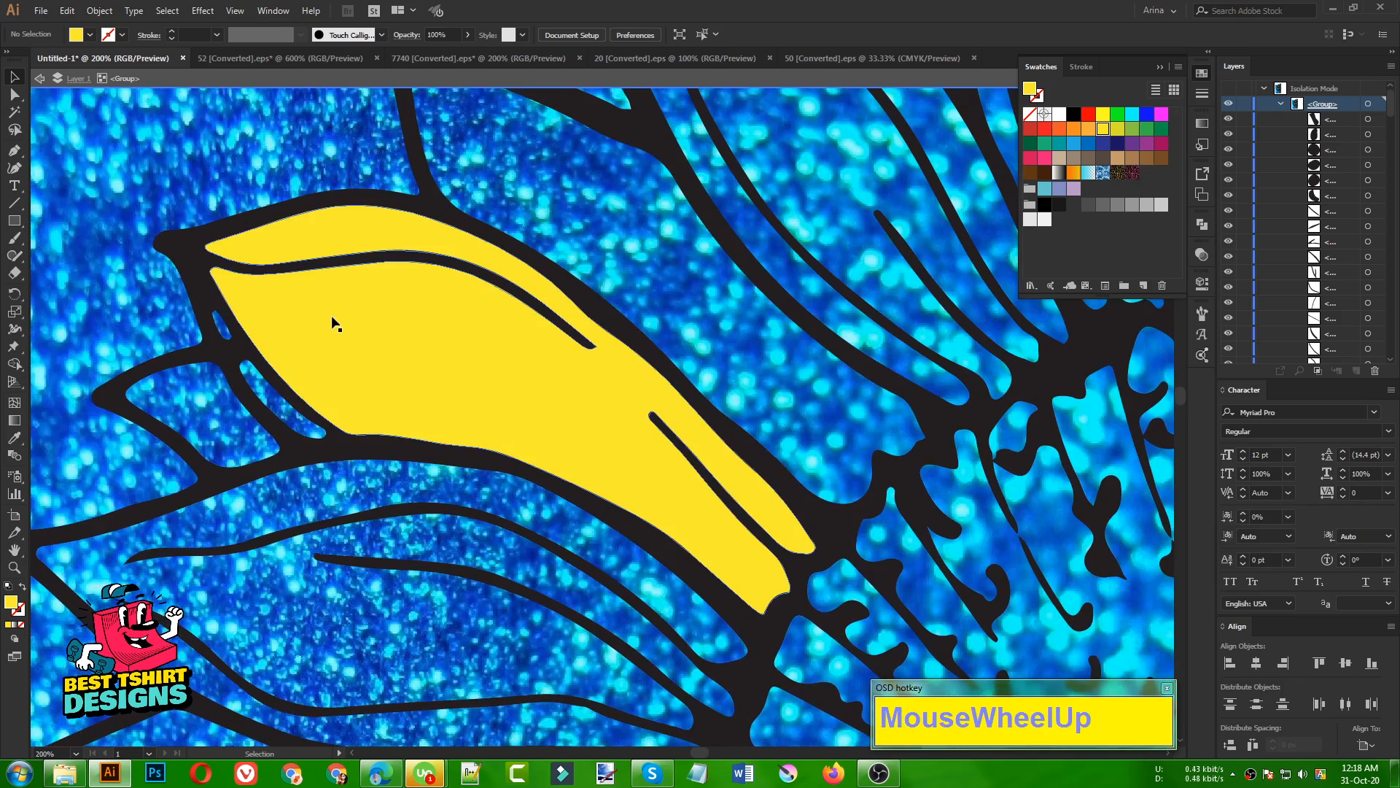
{"action": "left_click", "coordinate": [292, 367]}
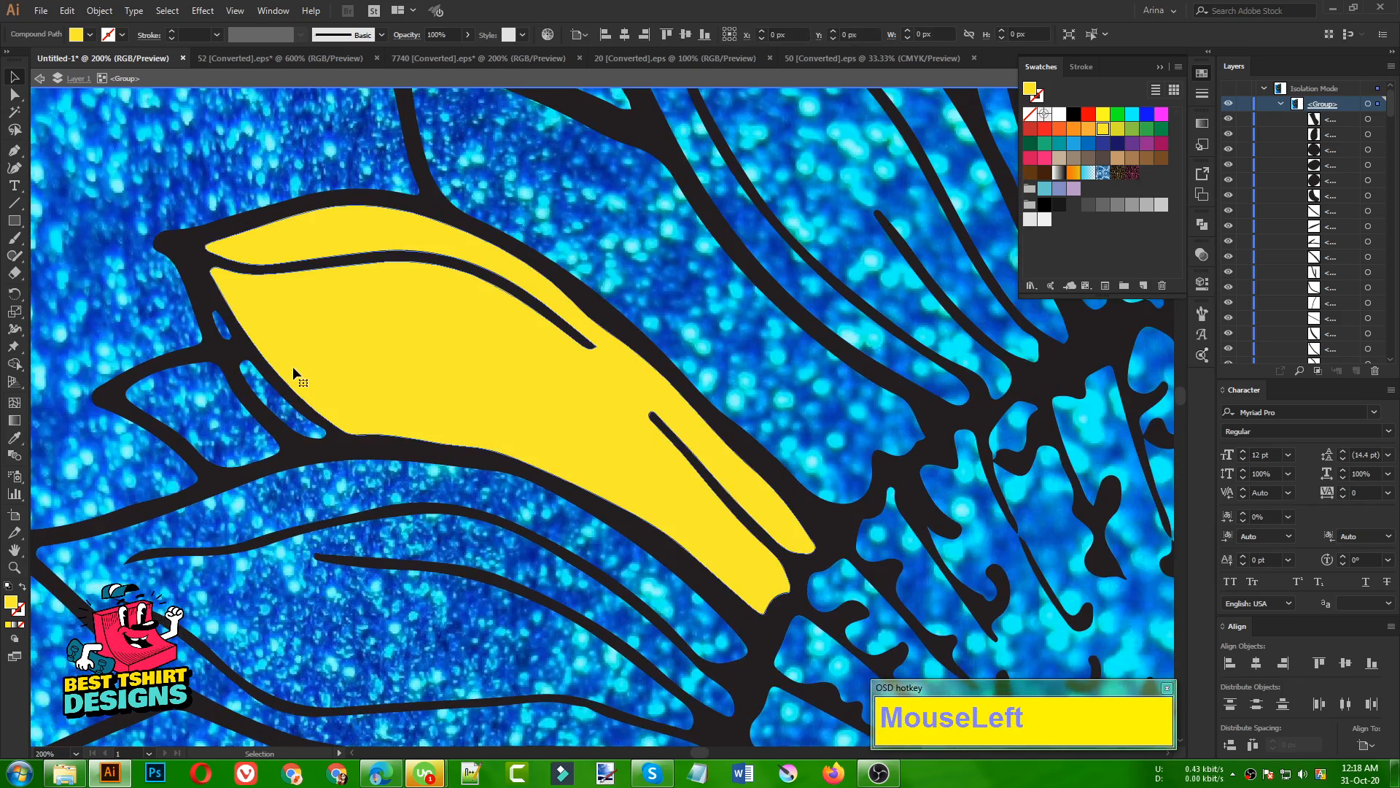
{"action": "double_click", "coordinate": [323, 423]}
{"action": "left_click", "coordinate": [323, 421]}
{"action": "scroll", "coordinate": [300, 363], "scroll_direction": "down", "scroll_amount": 3, "text": "alt"}
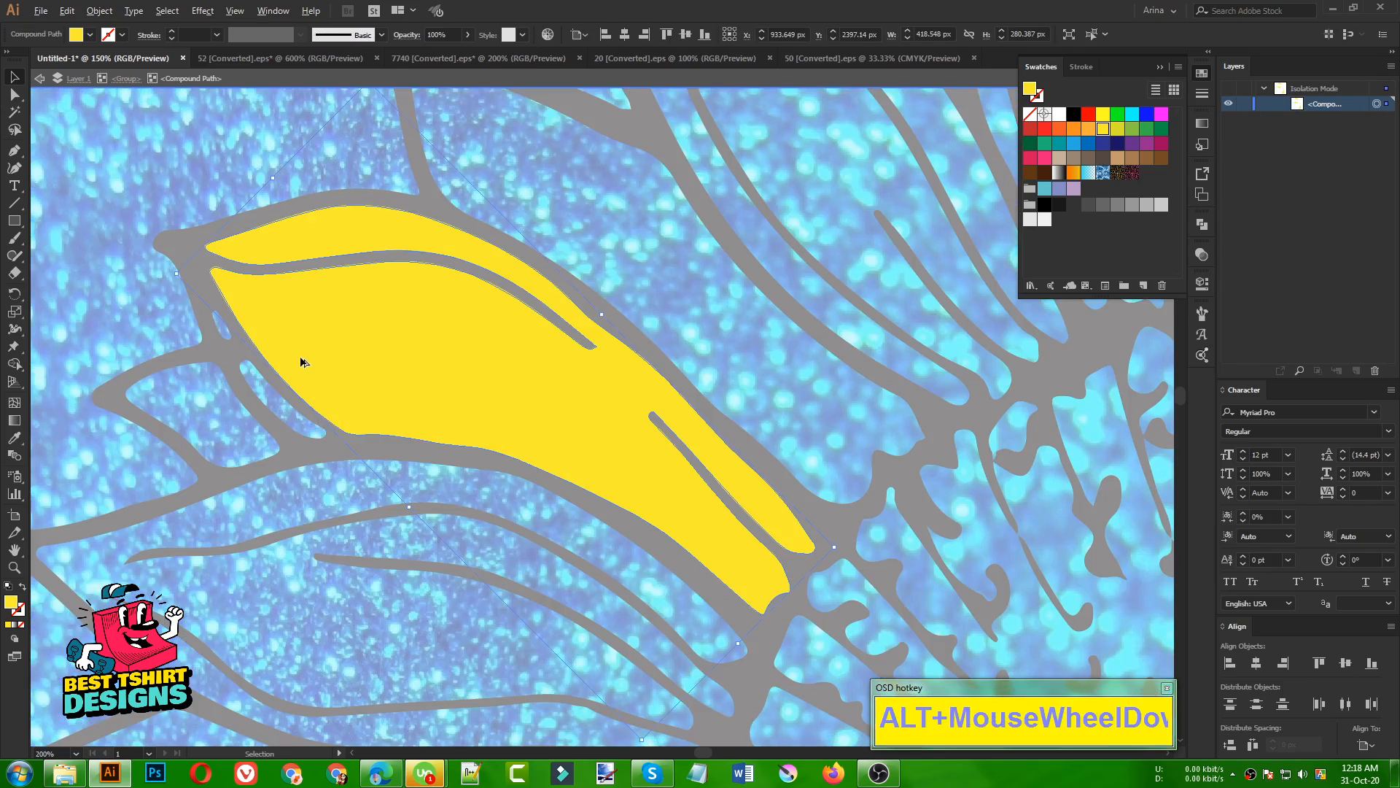
{"action": "scroll", "coordinate": [299, 357], "scroll_direction": "up", "scroll_amount": 3, "text": "alt"}
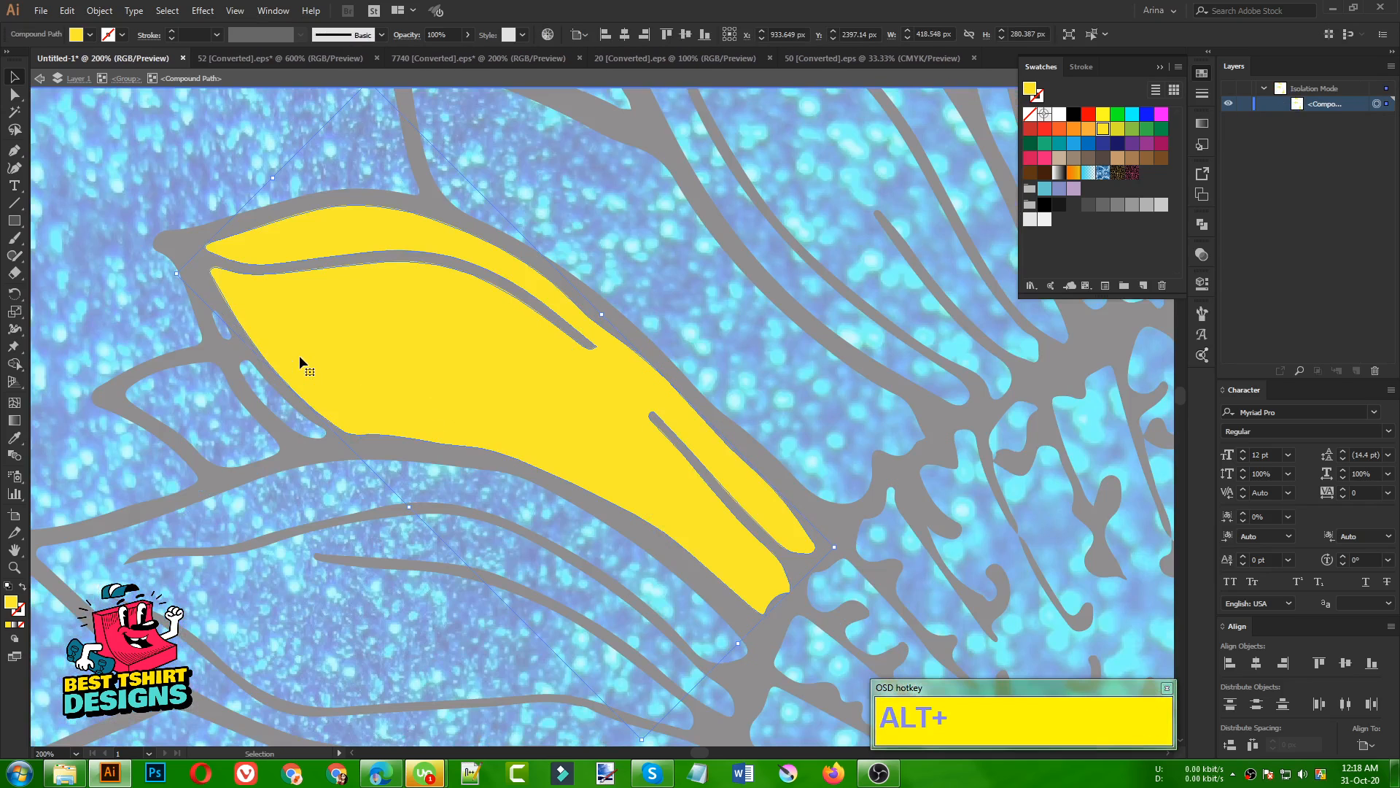
{"action": "scroll", "coordinate": [315, 374], "scroll_direction": "down", "scroll_amount": 3, "text": "alt"}
{"action": "double_click", "coordinate": [264, 181]}
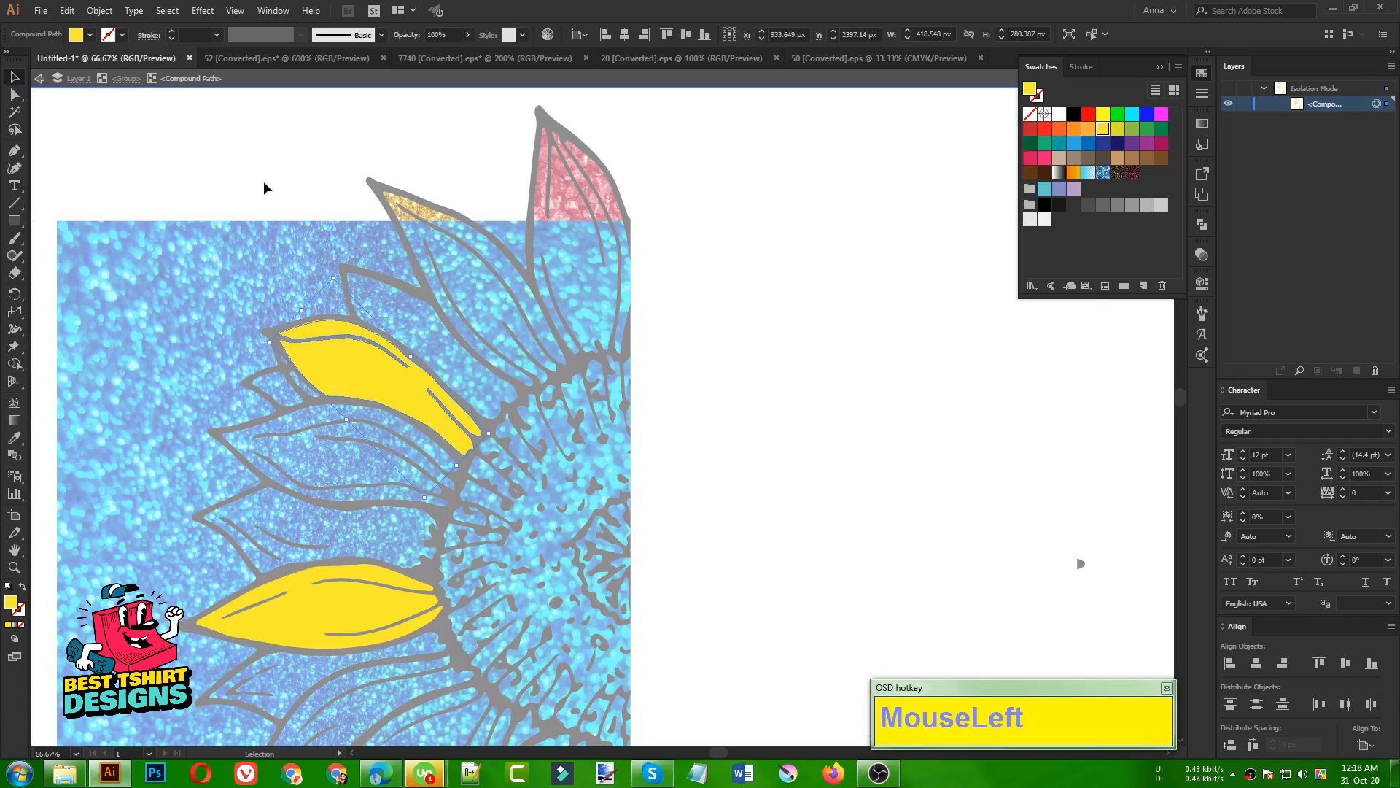
{"action": "double_click", "coordinate": [339, 376]}
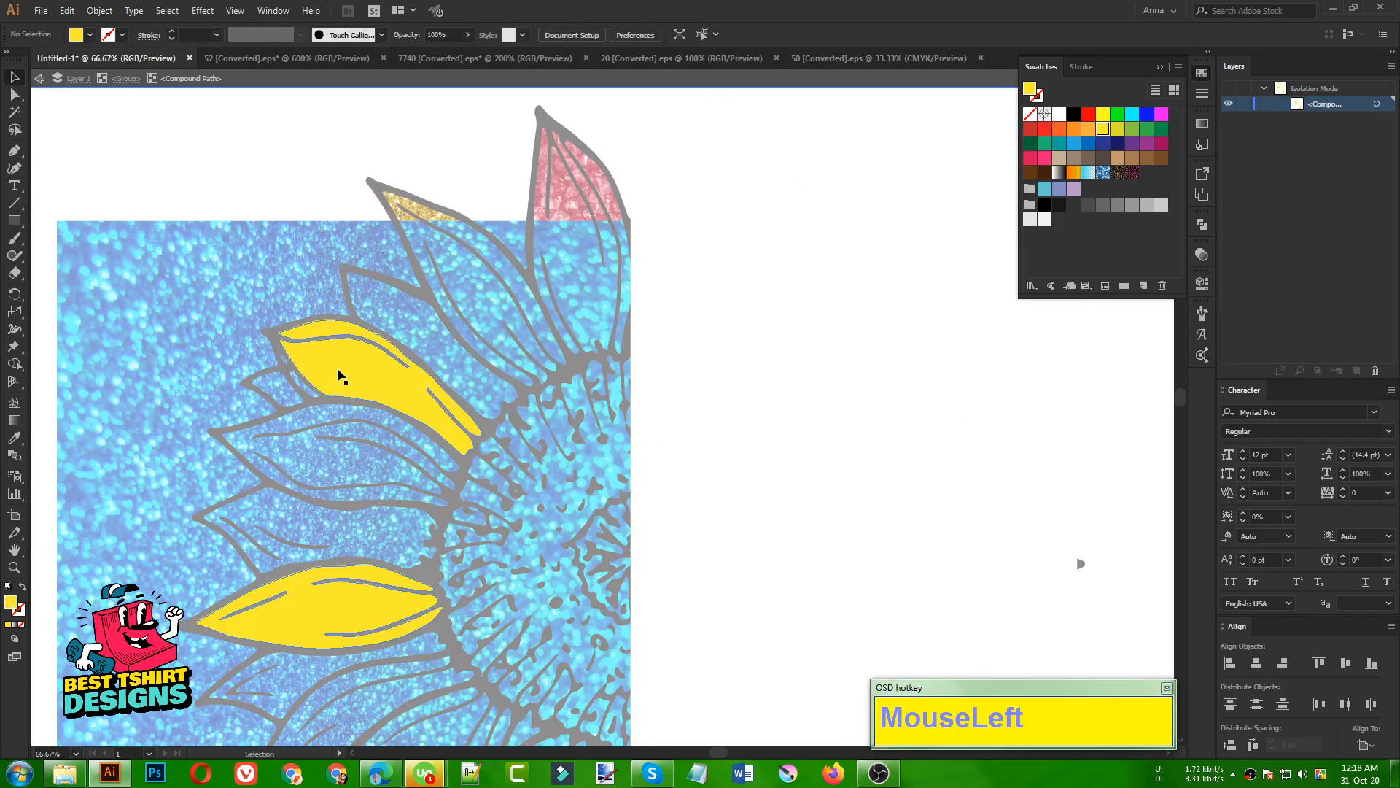
{"action": "left_click", "coordinate": [338, 376]}
{"action": "scroll", "coordinate": [291, 376], "scroll_direction": "up", "scroll_amount": 2, "text": "alt"}
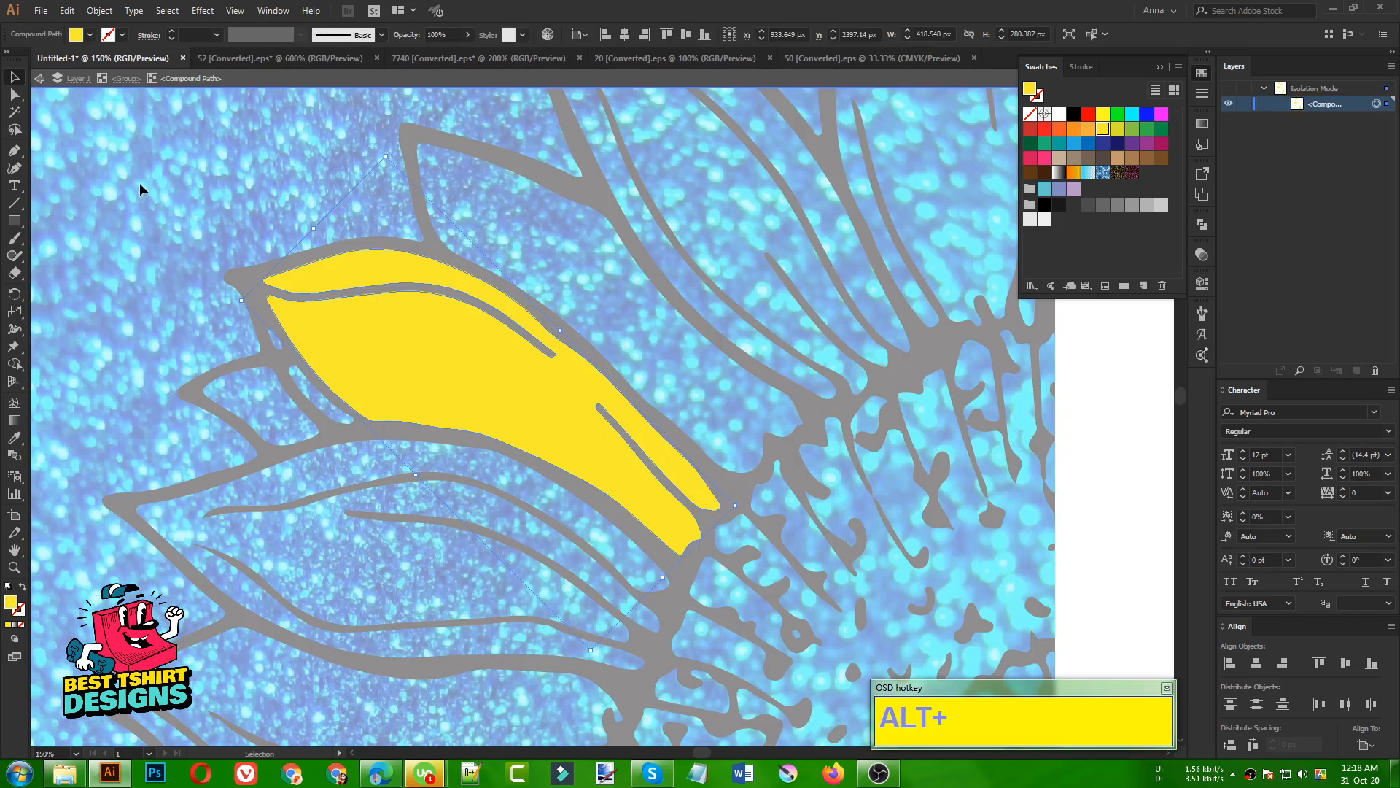
{"action": "left_click_drag", "start_coordinate": [140, 182], "coordinate": [769, 649]}
{"action": "left_click_drag", "start_coordinate": [764, 580], "coordinate": [185, 235]}
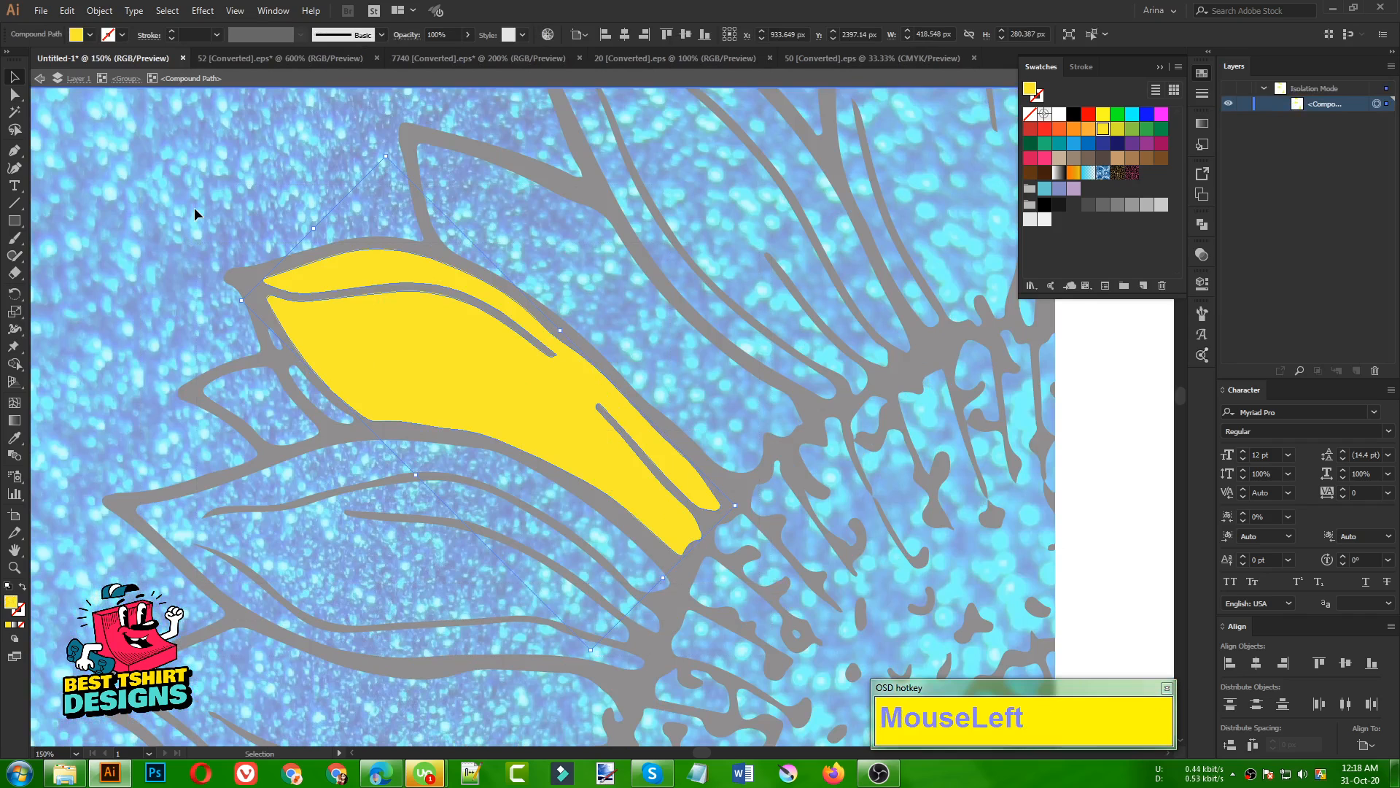
{"action": "left_click", "coordinate": [194, 209]}
{"action": "left_click", "coordinate": [353, 357]}
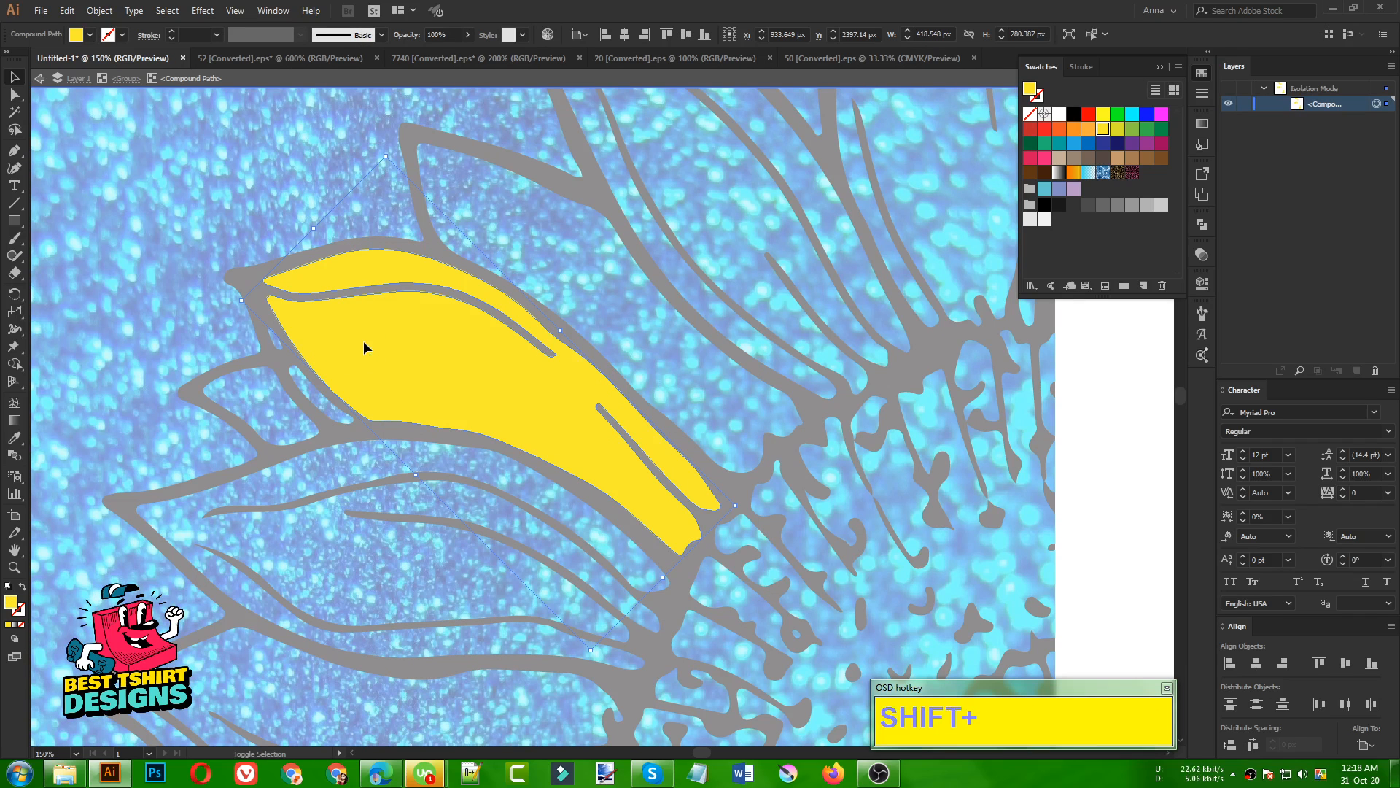
Step: Paint yellow with the Blob Brush over the narrow gaps along the upper petal's lower outer edge, and select the painted shape
{"action": "key", "text": "shift+b"}
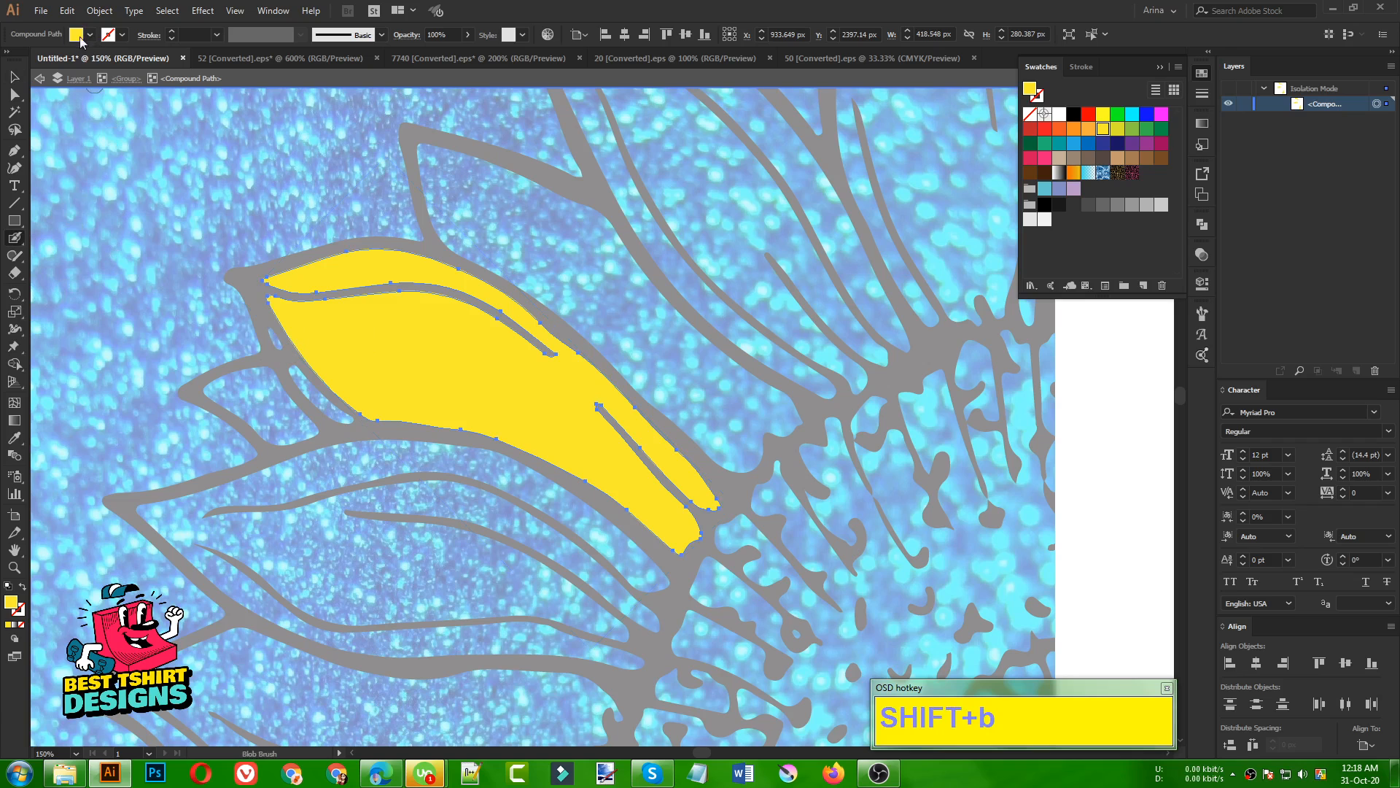
{"action": "left_click", "coordinate": [270, 333]}
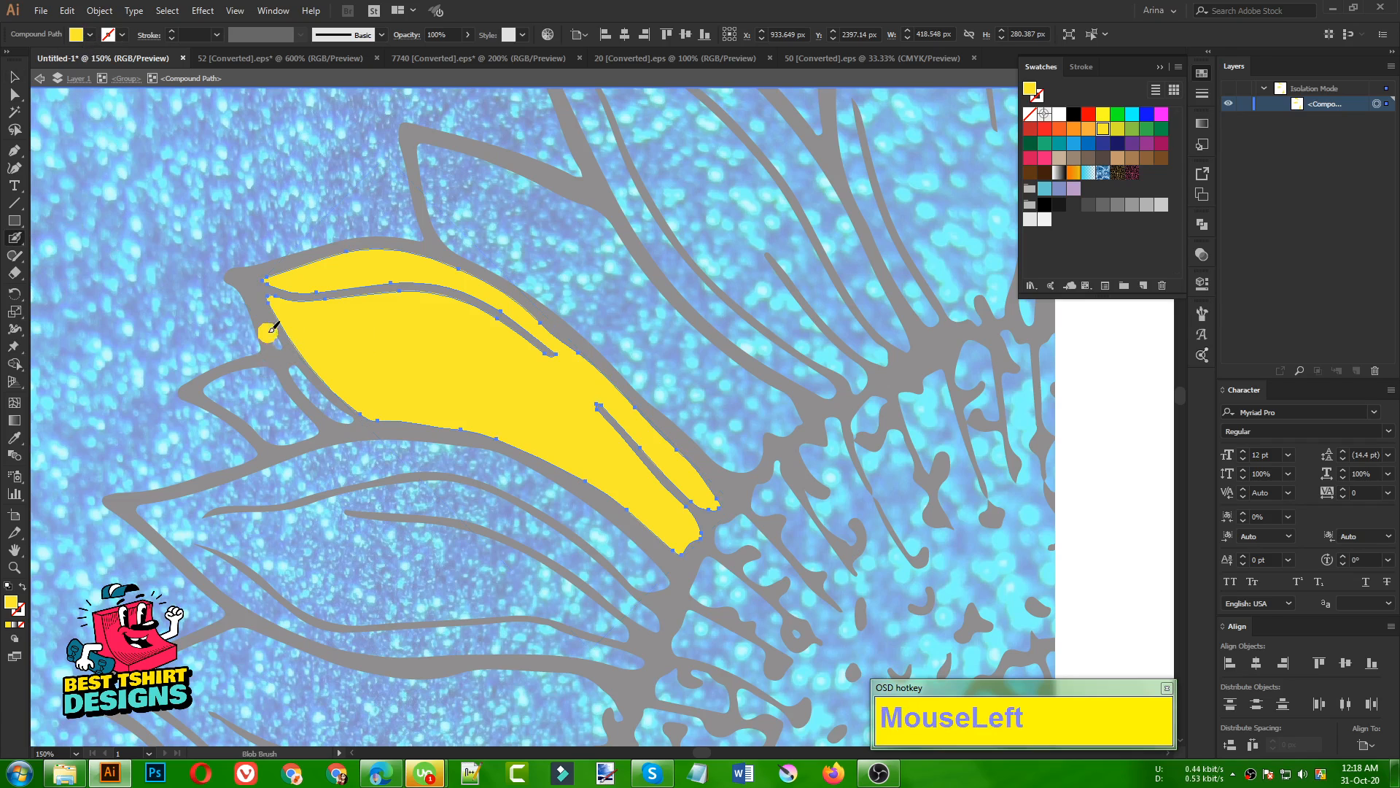
{"action": "left_click_drag", "start_coordinate": [288, 346], "coordinate": [300, 372]}
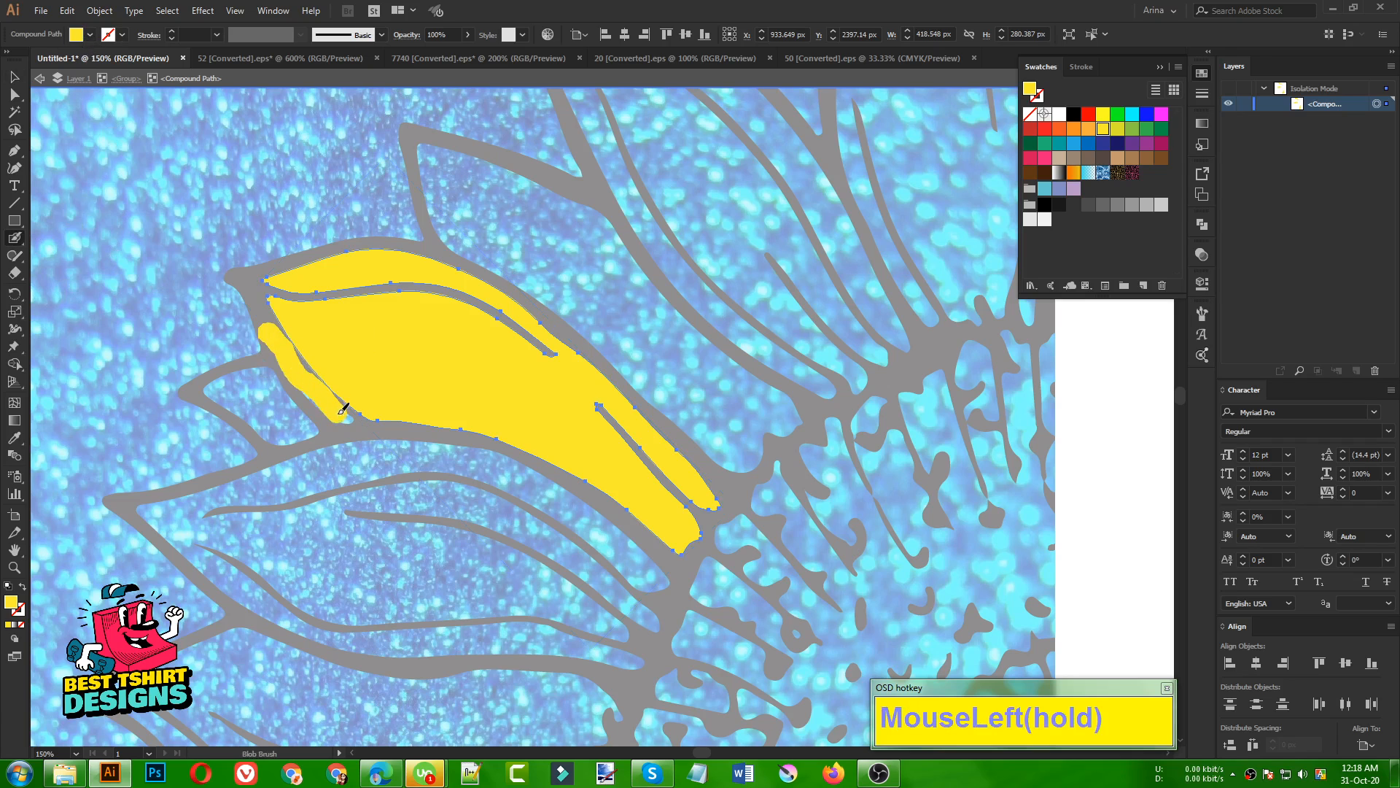
{"action": "left_click_drag", "start_coordinate": [305, 377], "coordinate": [291, 362]}
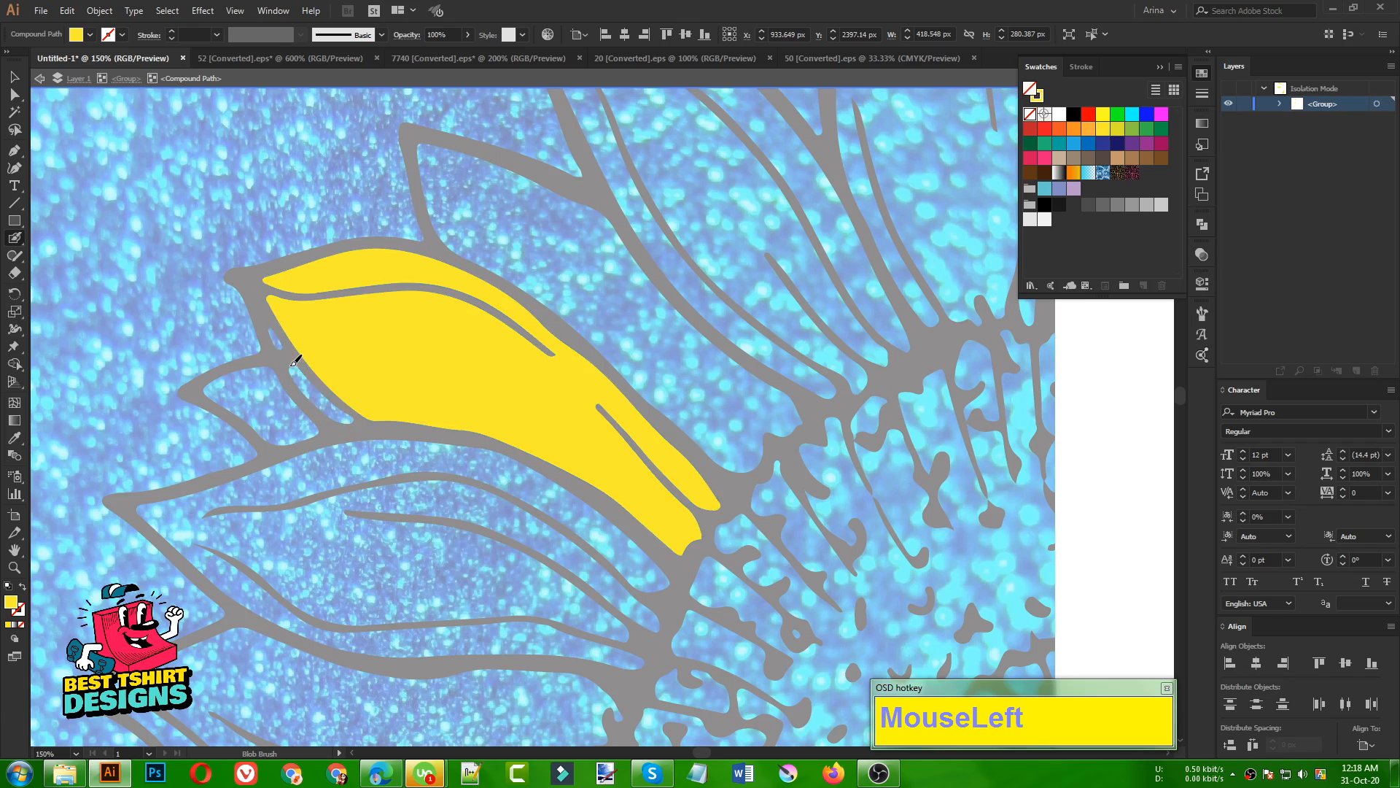
{"action": "key", "text": "v"}
{"action": "left_click", "coordinate": [312, 394]}
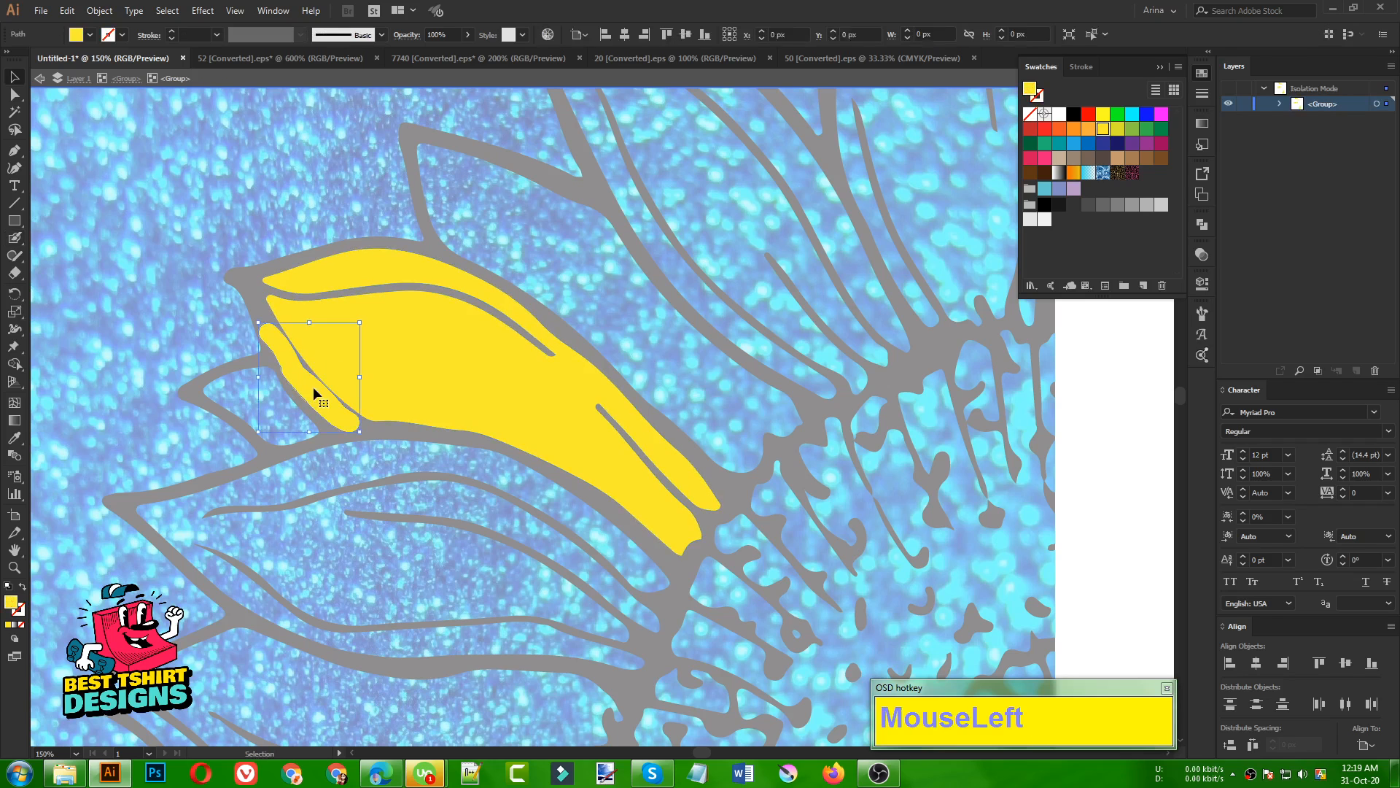
Step: Cut the painted yellow shape from the petal group, isolate the black outline's compound path, and paste the shape in back there
{"action": "key", "text": "ctrl+x"}
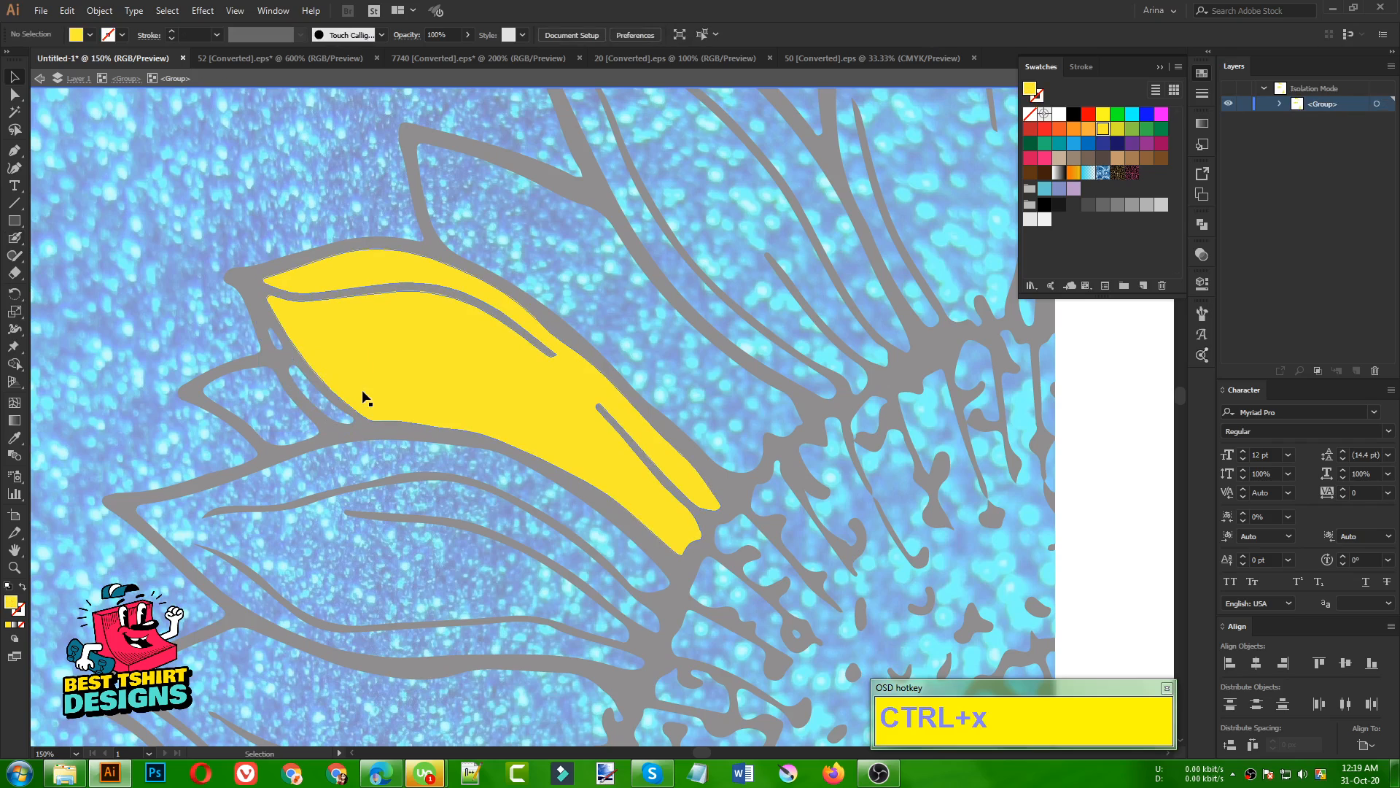
{"action": "double_click", "coordinate": [258, 405]}
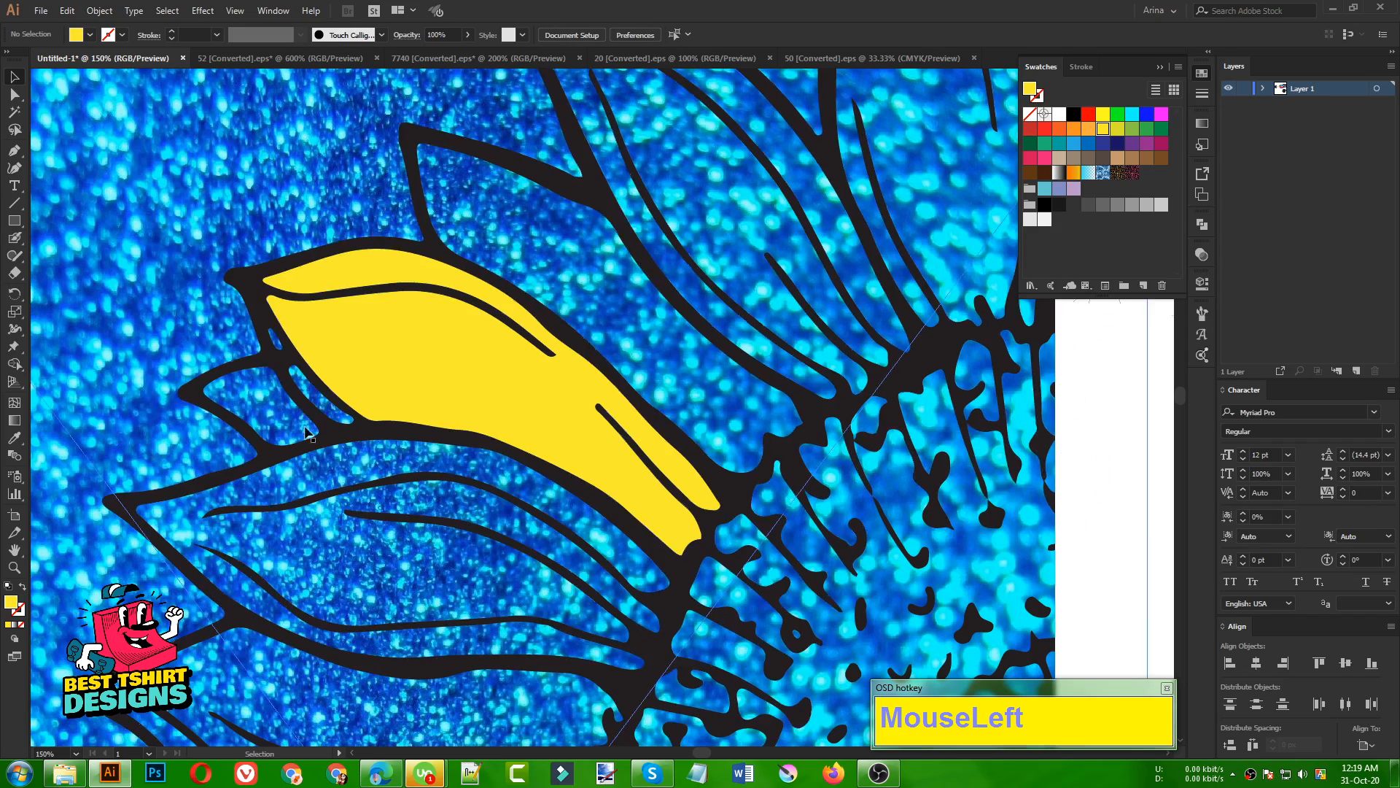
{"action": "double_click", "coordinate": [340, 438]}
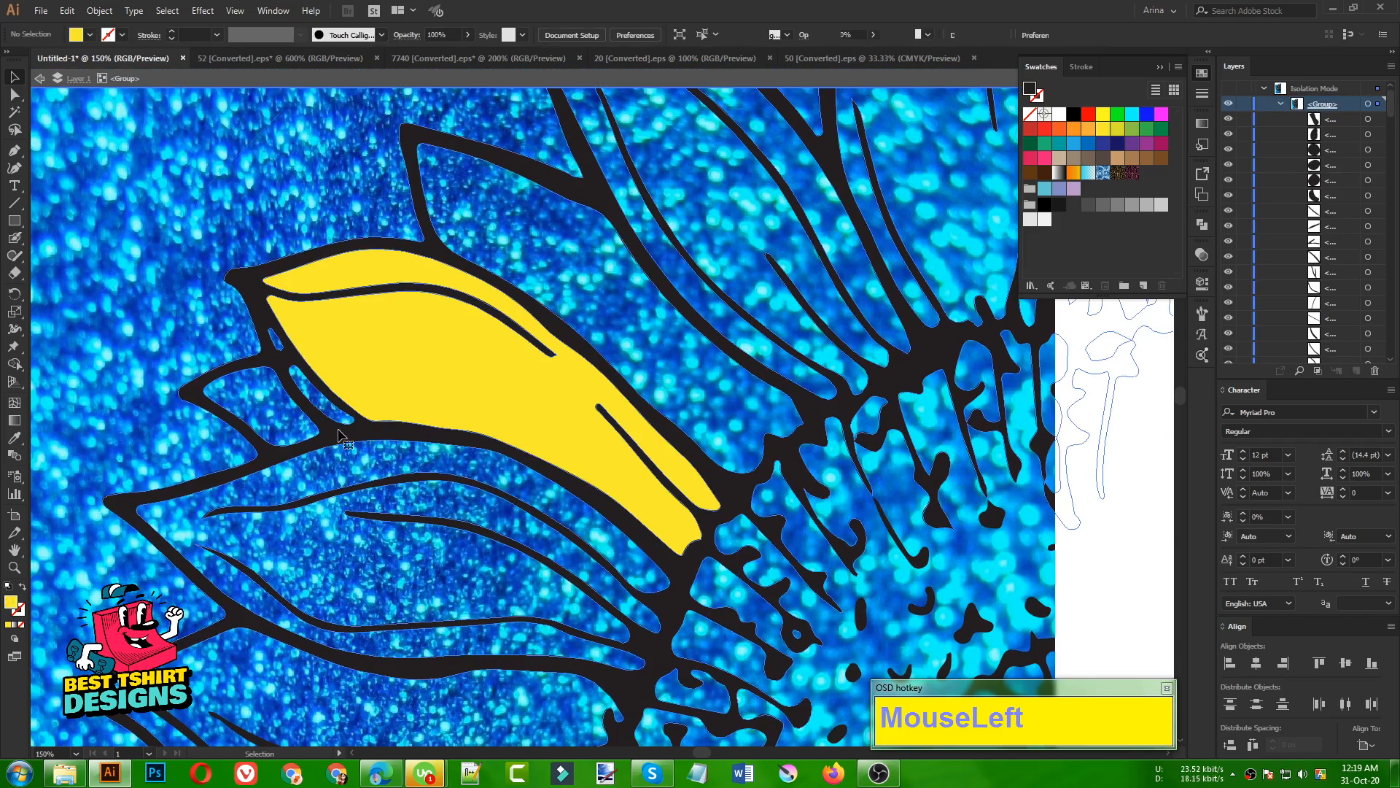
{"action": "double_click", "coordinate": [340, 438]}
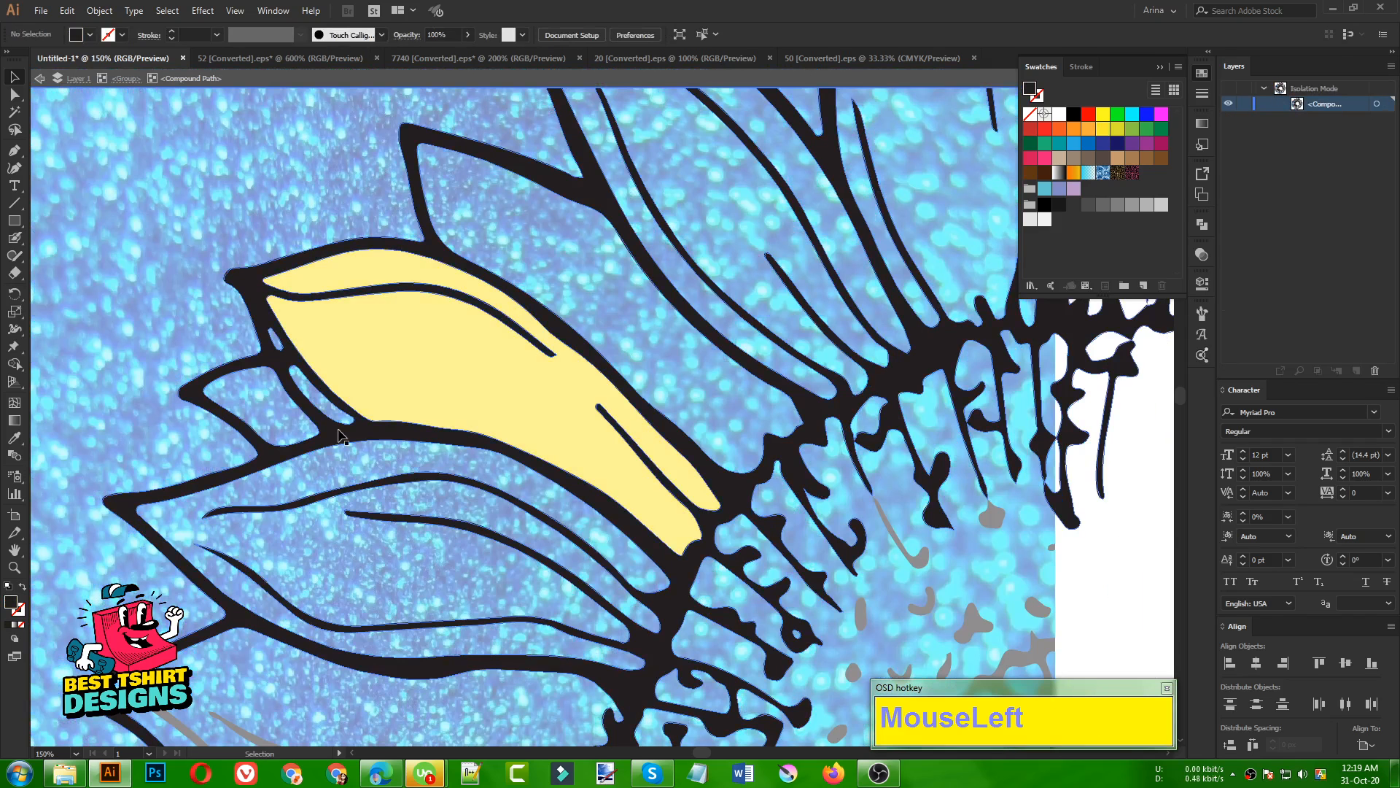
{"action": "left_click", "coordinate": [339, 435]}
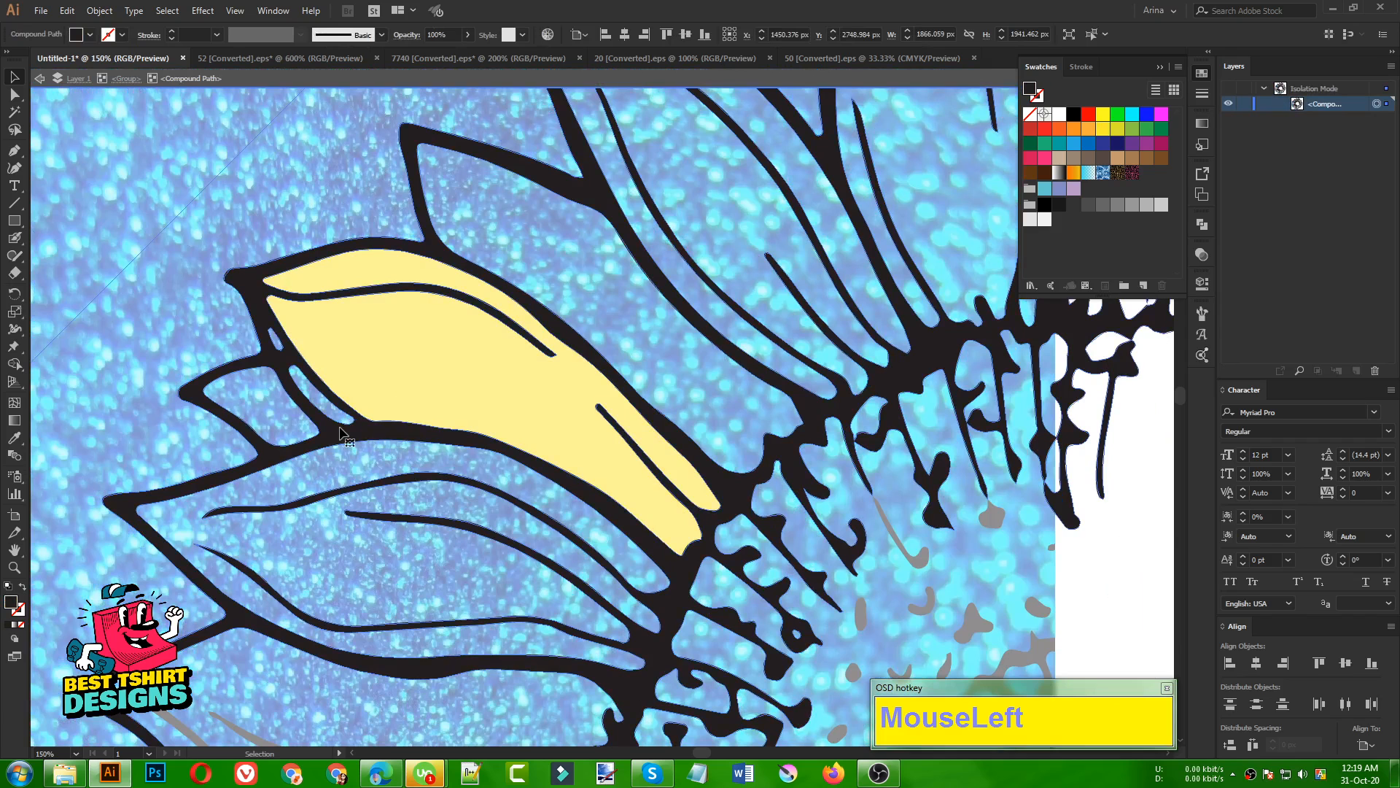
{"action": "key", "text": "v"}
{"action": "left_click", "coordinate": [340, 432]}
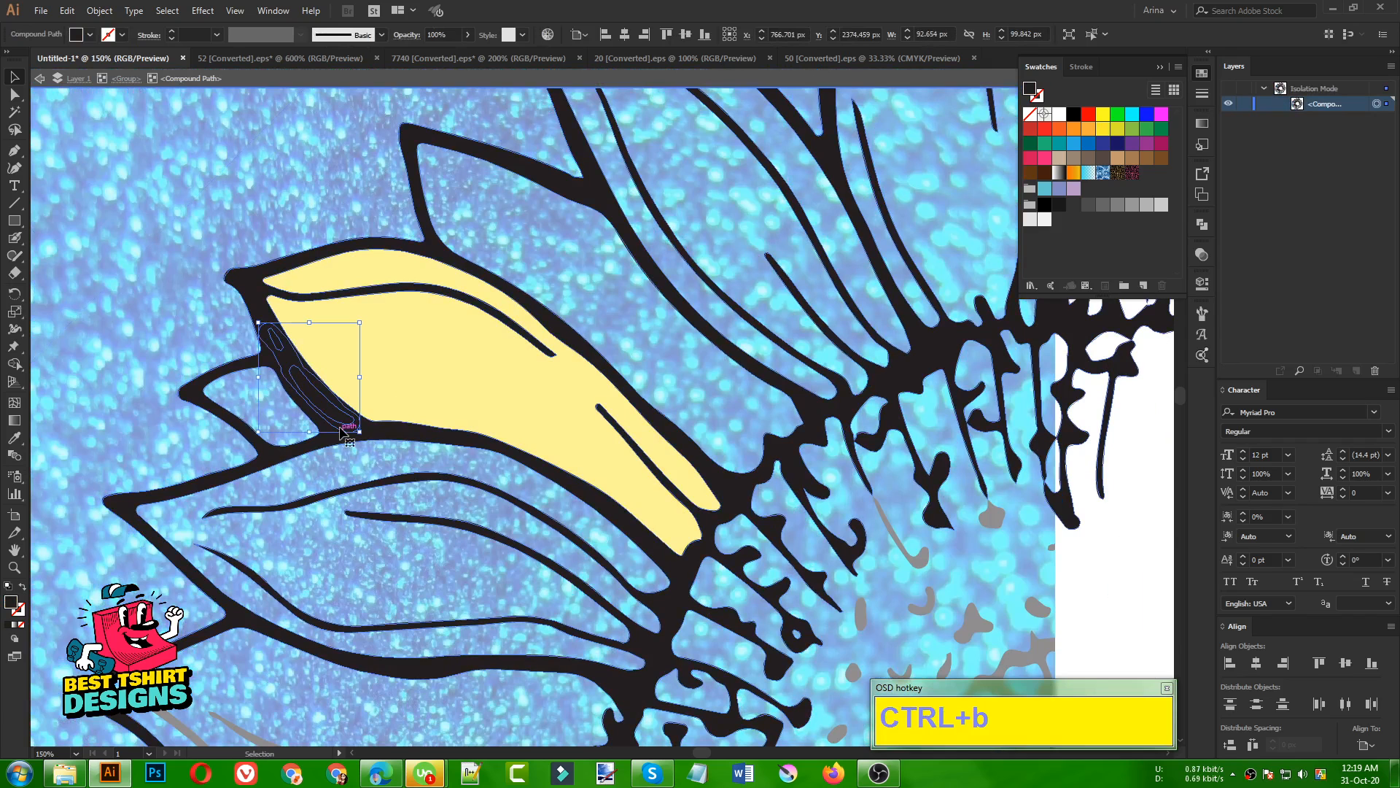
Step: Try to color the pasted shape with the petal's yellow using the Eyedropper, and undo both the recoloring and the paste
{"action": "key", "text": "i"}
{"action": "left_click", "coordinate": [415, 371]}
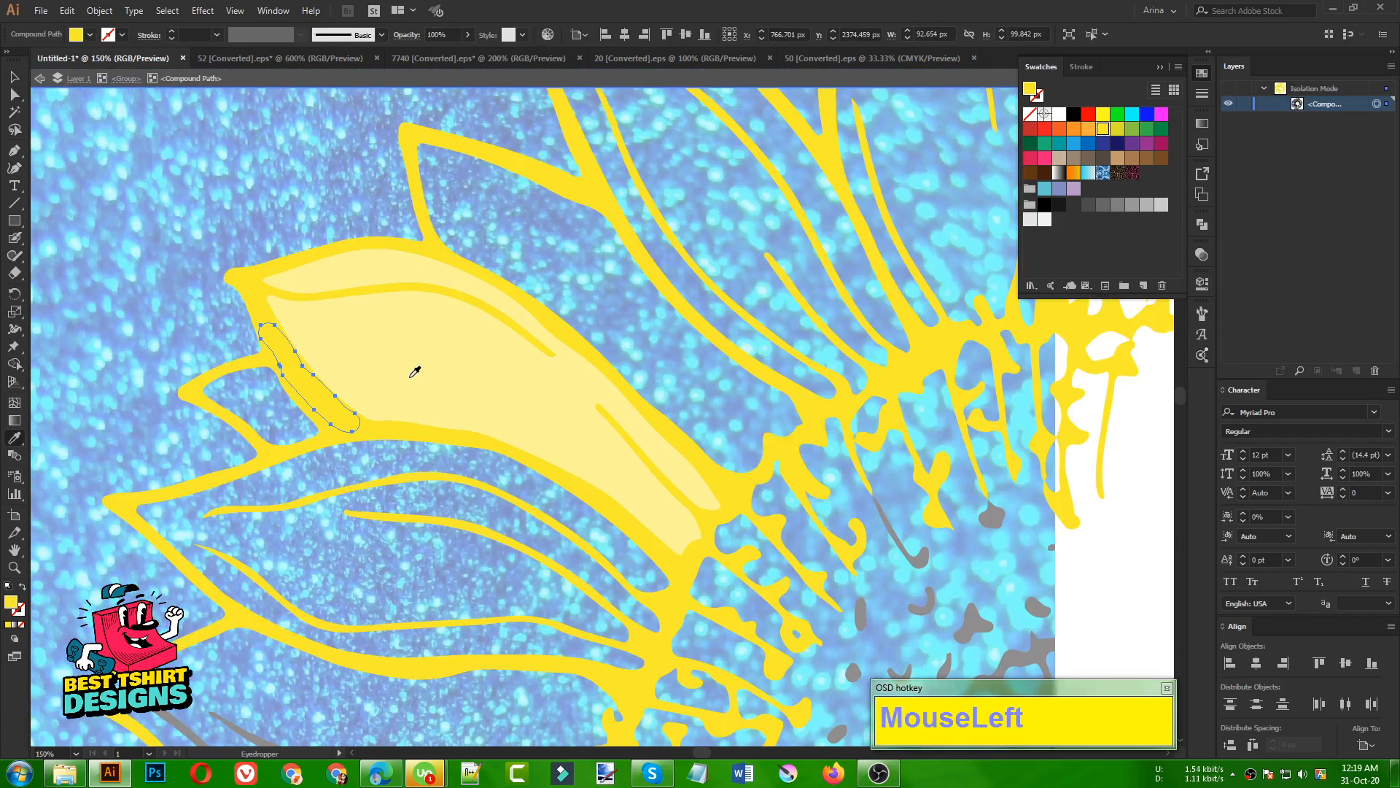
{"action": "key", "text": "ctrl+z"}
{"action": "key", "text": "v"}
{"action": "scroll", "coordinate": [277, 357], "scroll_direction": "down", "scroll_amount": 4}
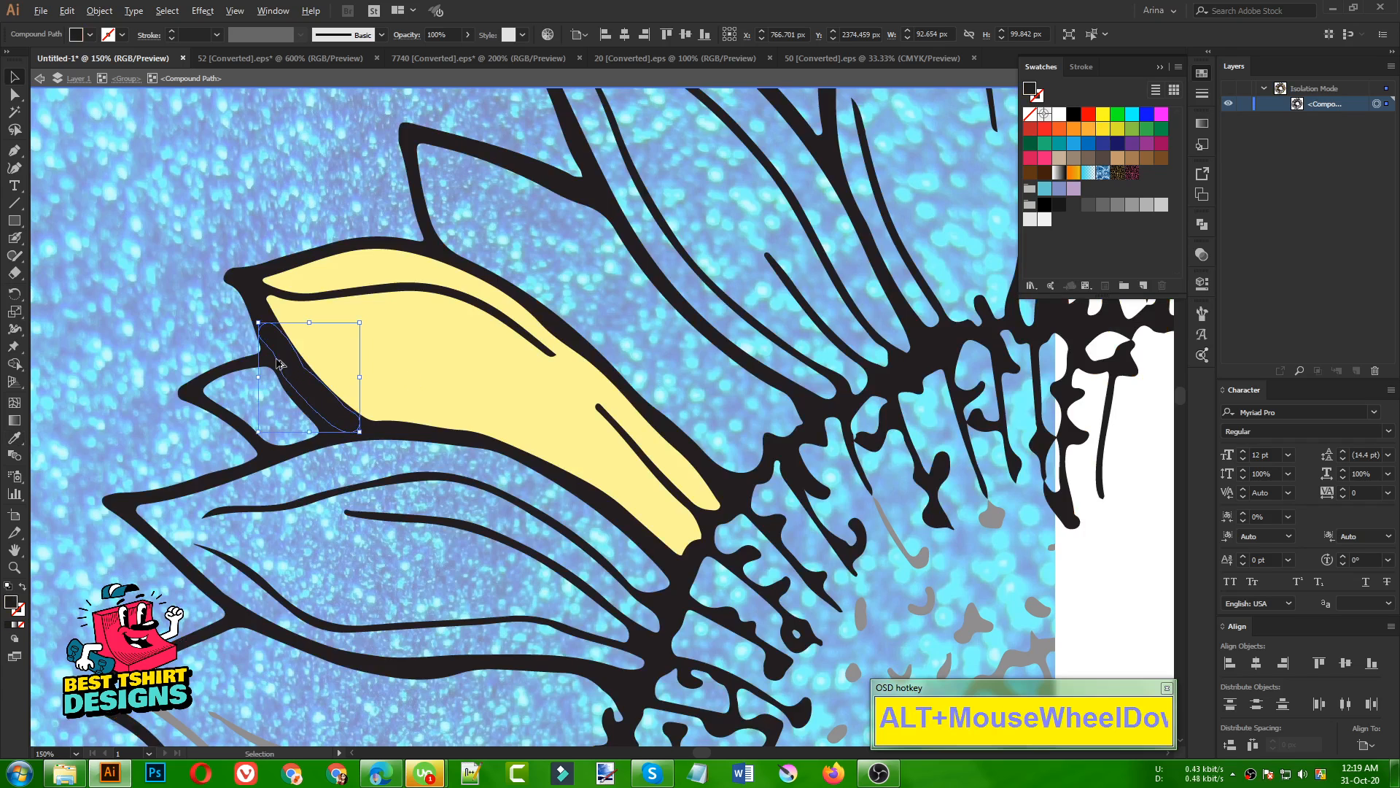
{"action": "key", "text": "ctrl"}
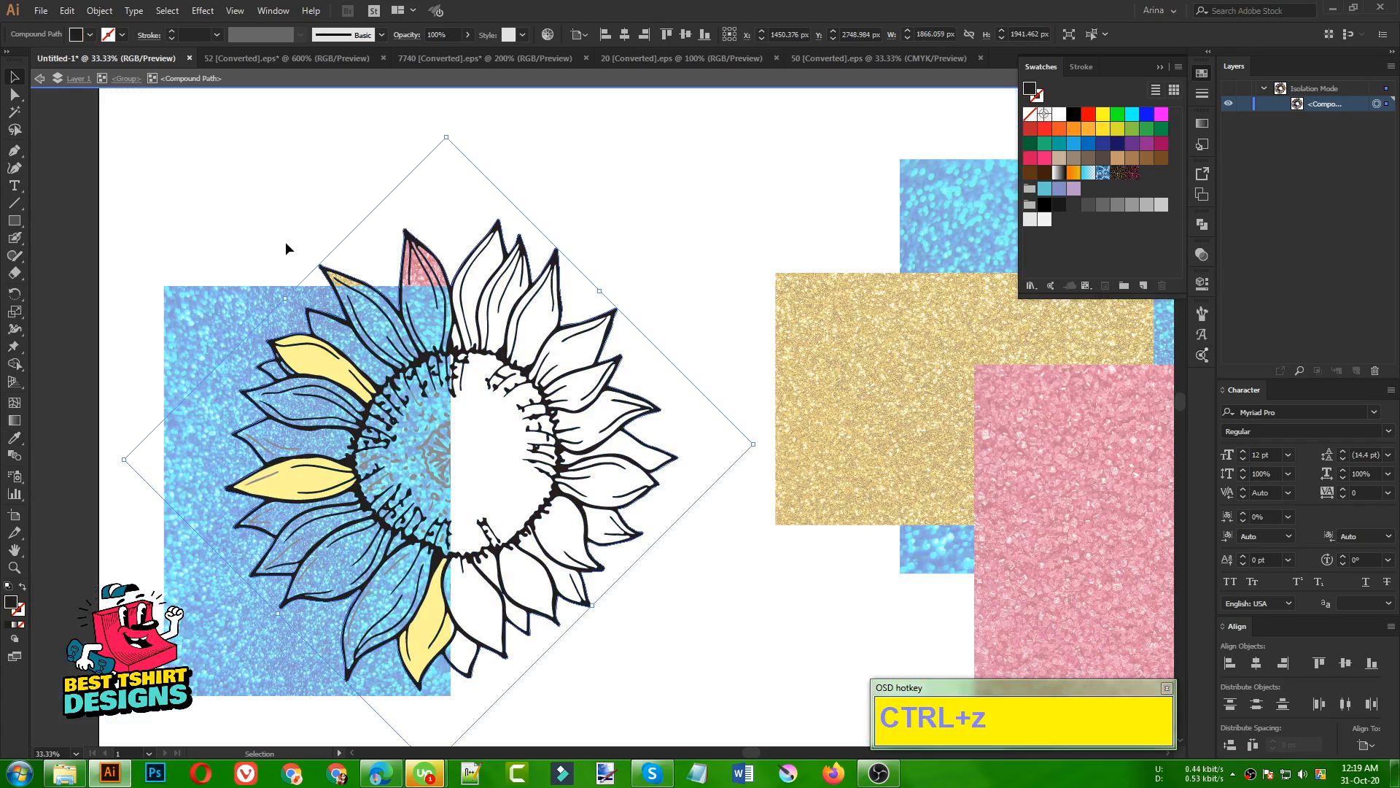
Step: Leave the outline's compound path isolation and isolate the main sunflower group
{"action": "left_click", "coordinate": [286, 242]}
{"action": "double_click", "coordinate": [104, 373]}
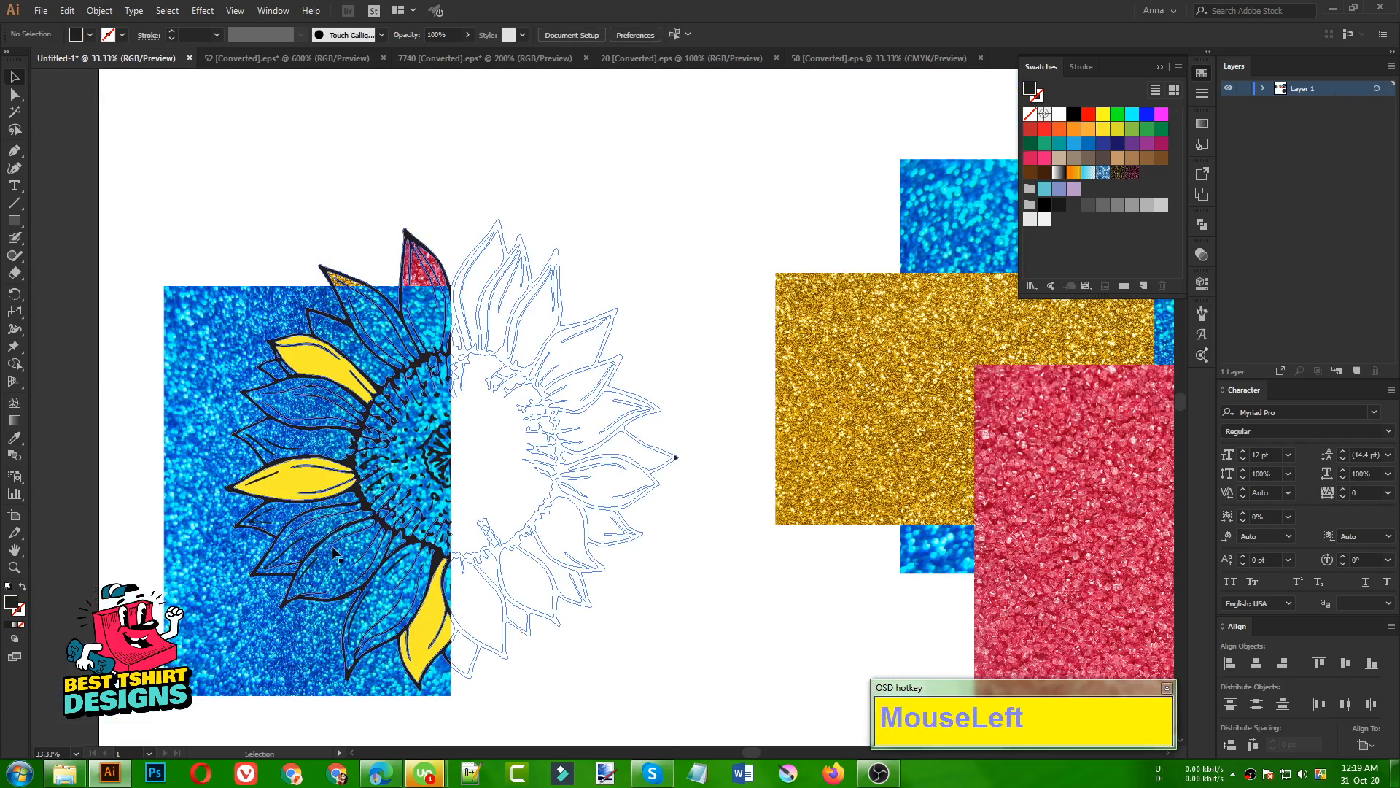
{"action": "scroll", "coordinate": [412, 601], "scroll_direction": "up", "scroll_amount": 1}
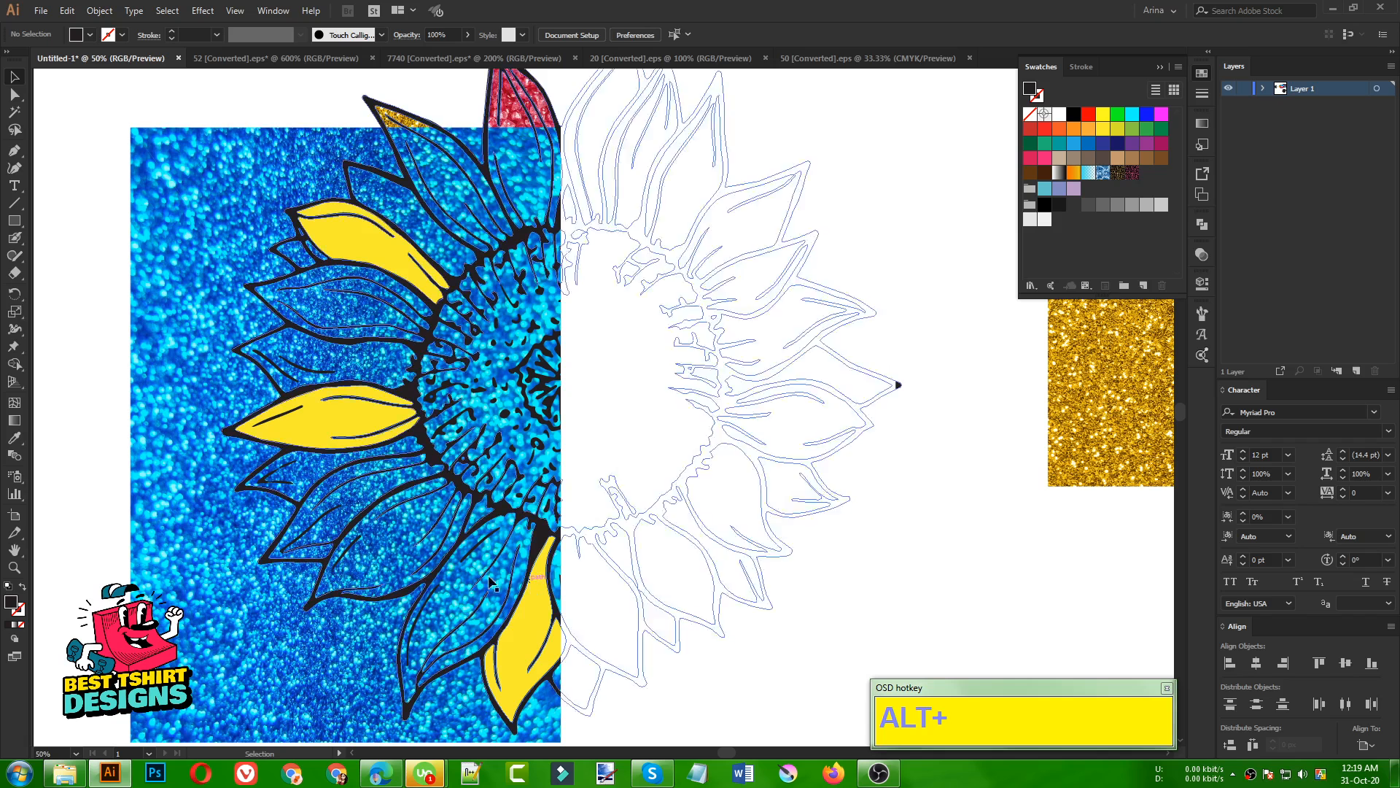
{"action": "left_click", "coordinate": [460, 487]}
{"action": "double_click", "coordinate": [459, 487]}
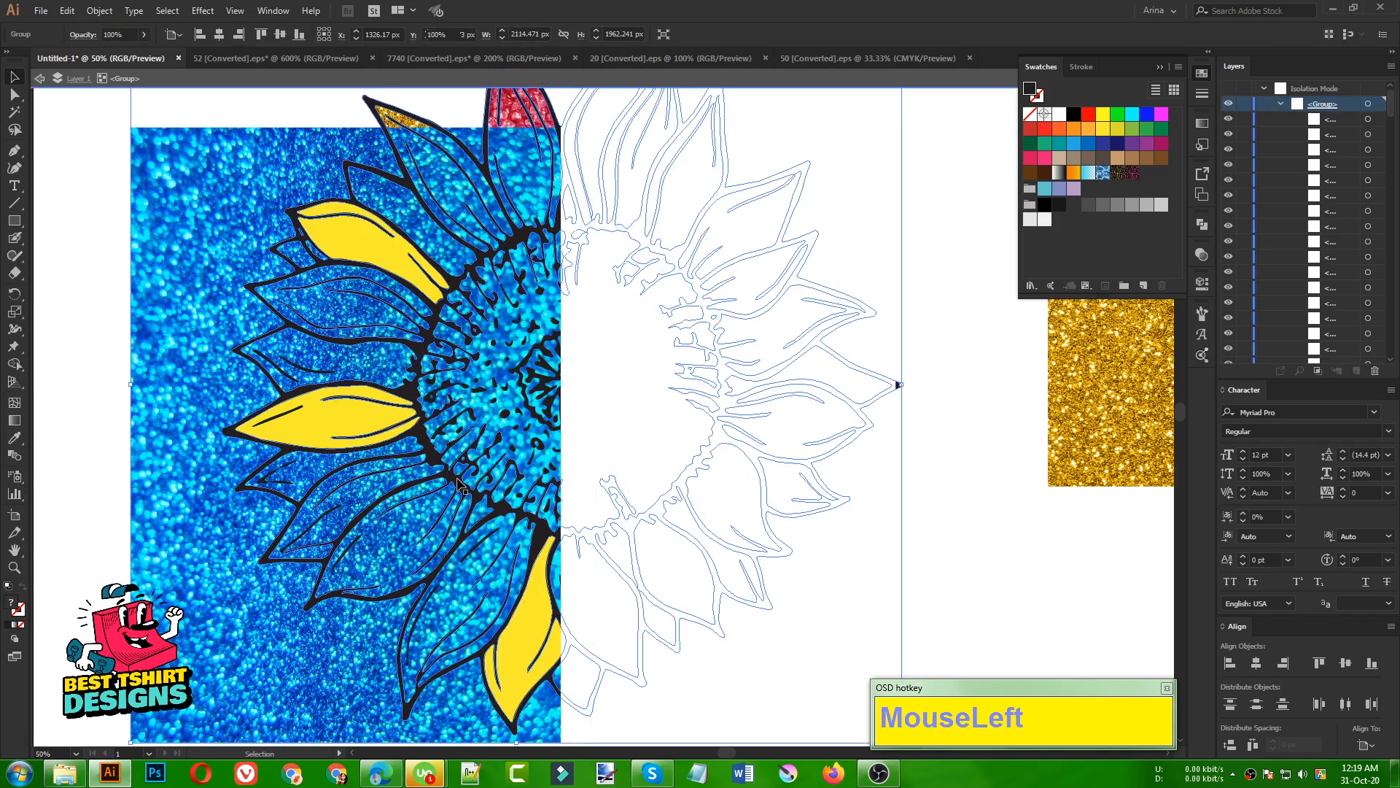
{"action": "left_click", "coordinate": [392, 359]}
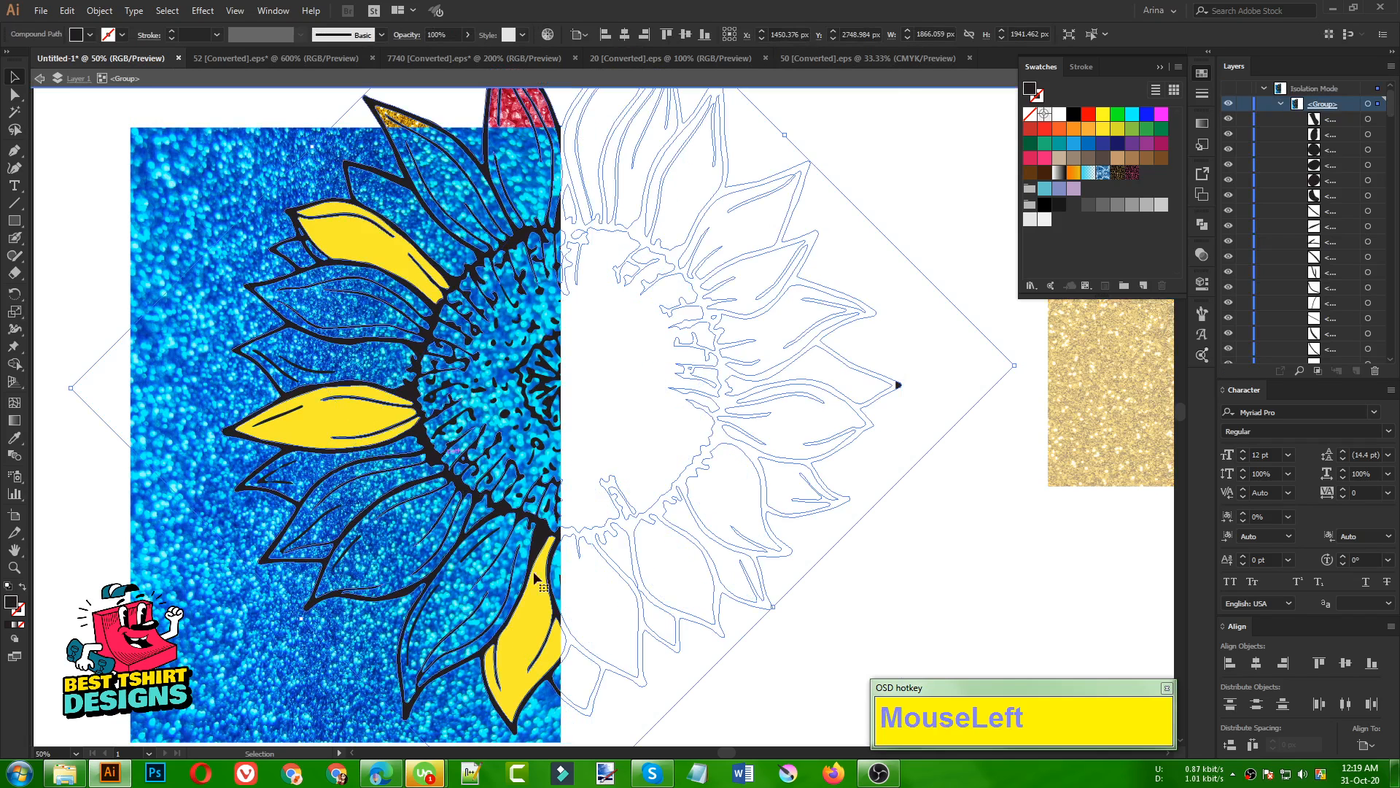
Step: Try to clip the blue glitter image with the group of yellow petals, and undo the clipping mask
{"action": "left_click", "coordinate": [538, 627]}
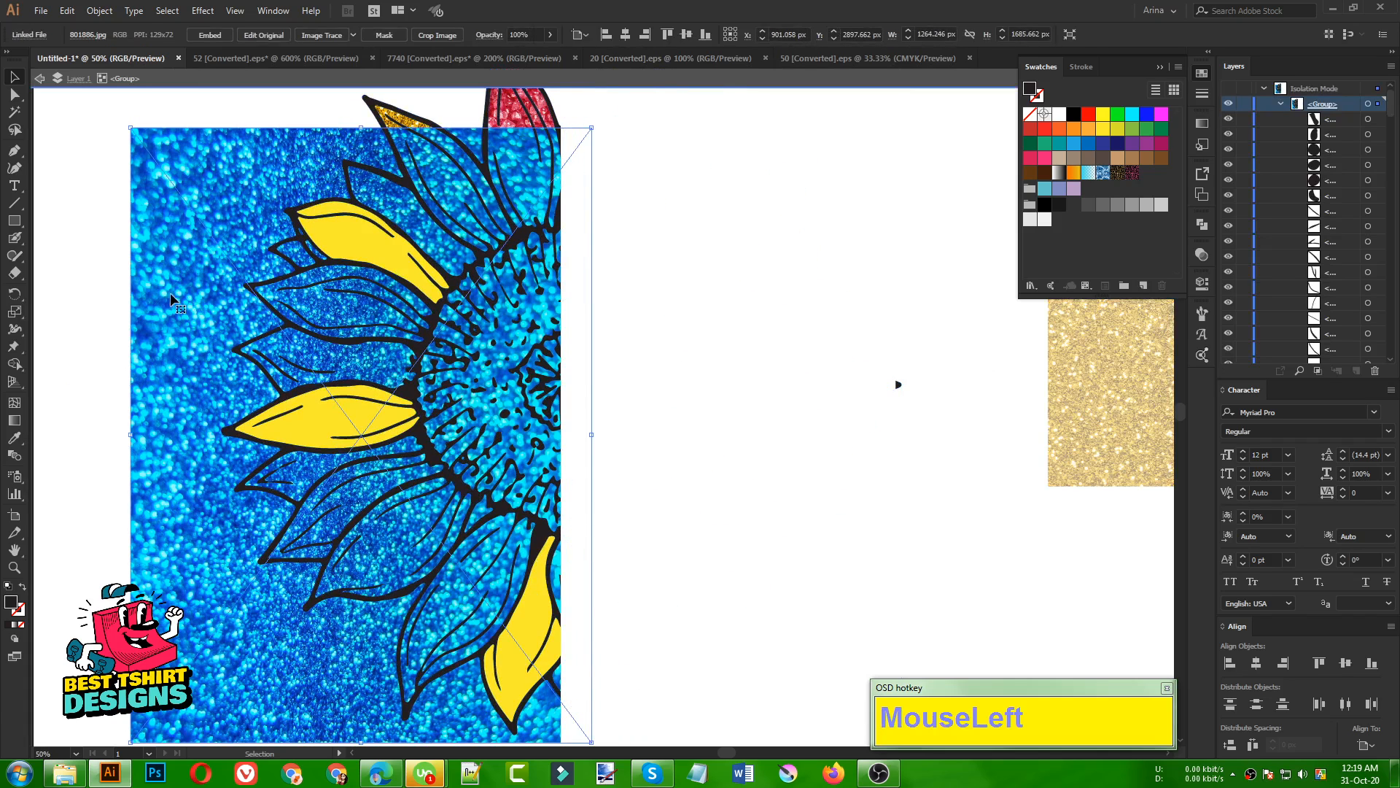
{"action": "left_click", "coordinate": [519, 634], "text": "shift"}
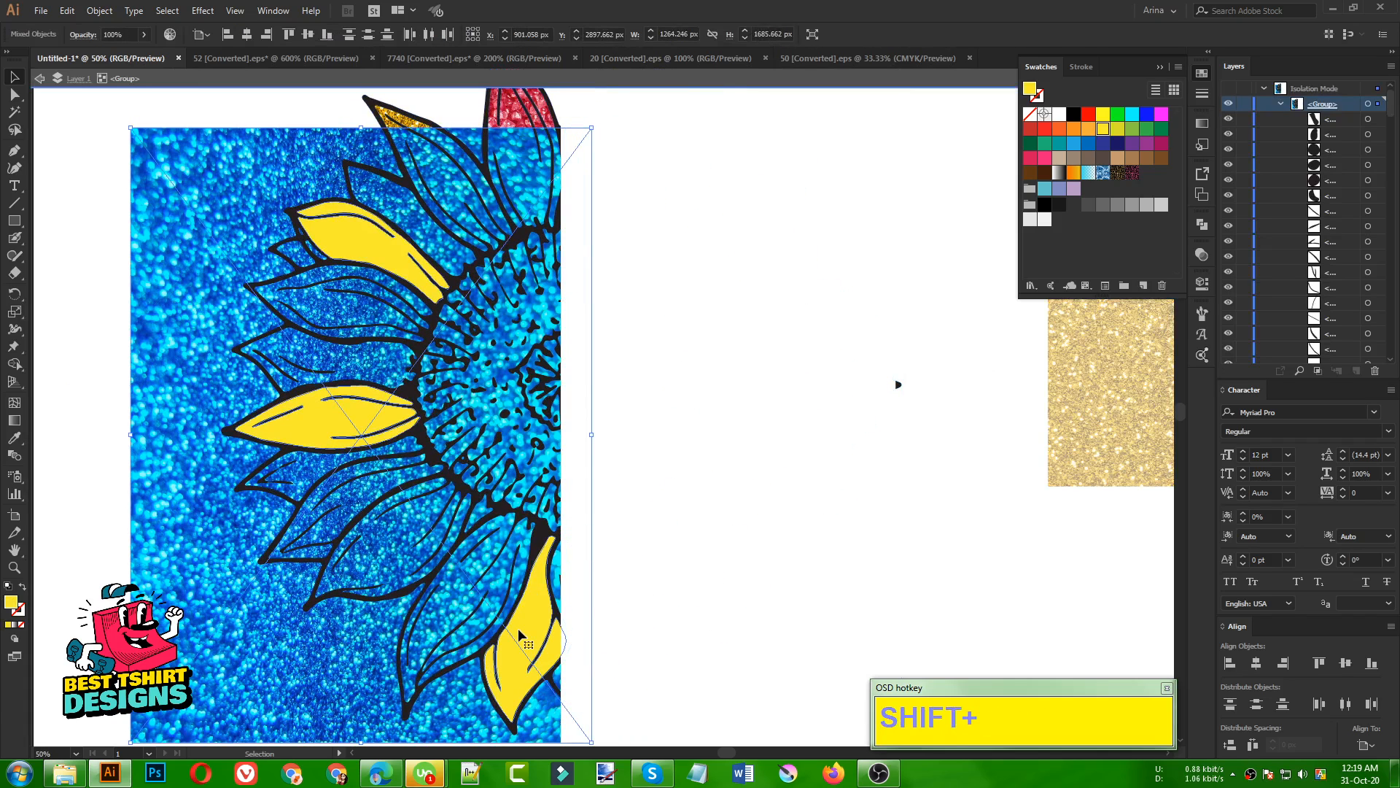
{"action": "right_click", "coordinate": [520, 634]}
{"action": "left_click", "coordinate": [587, 517]}
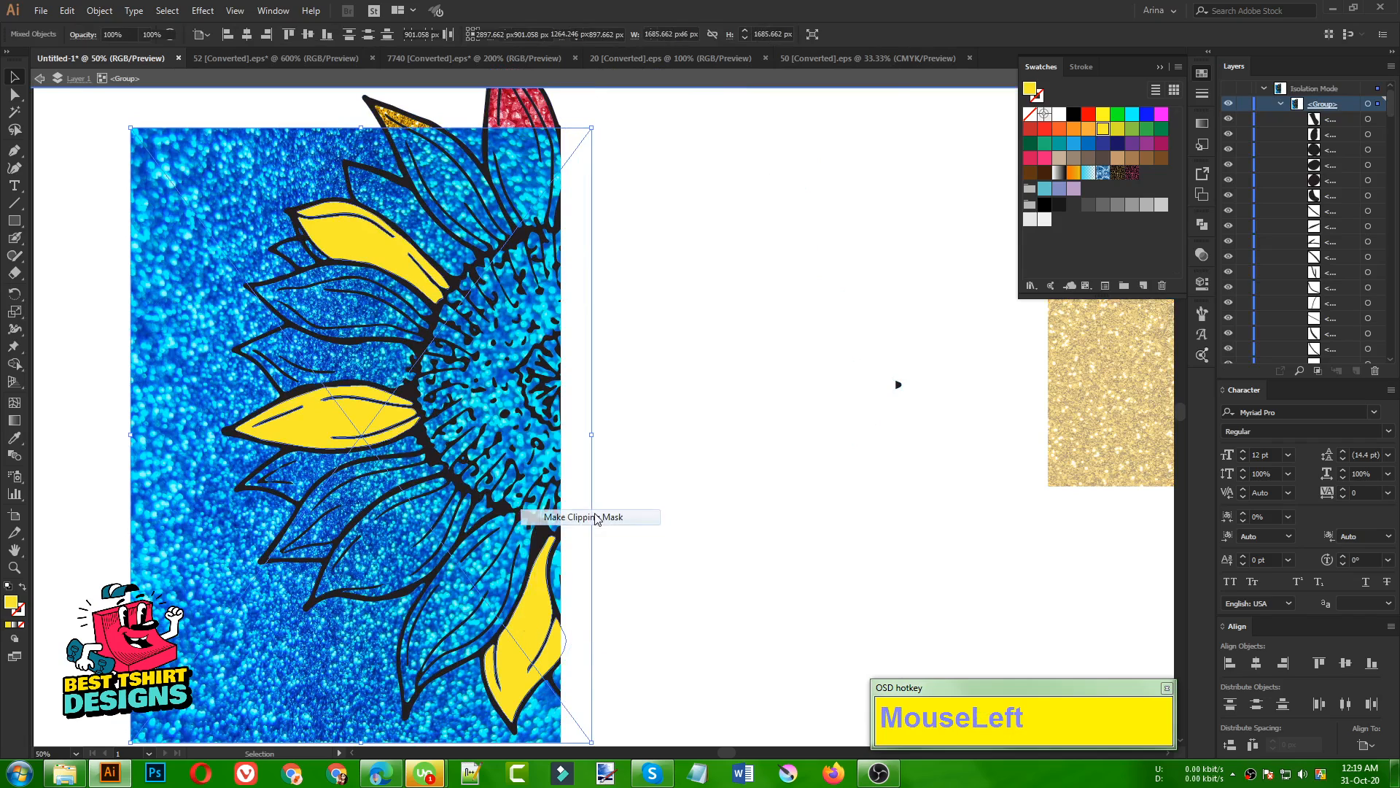
{"action": "key", "text": "ctrl+z"}
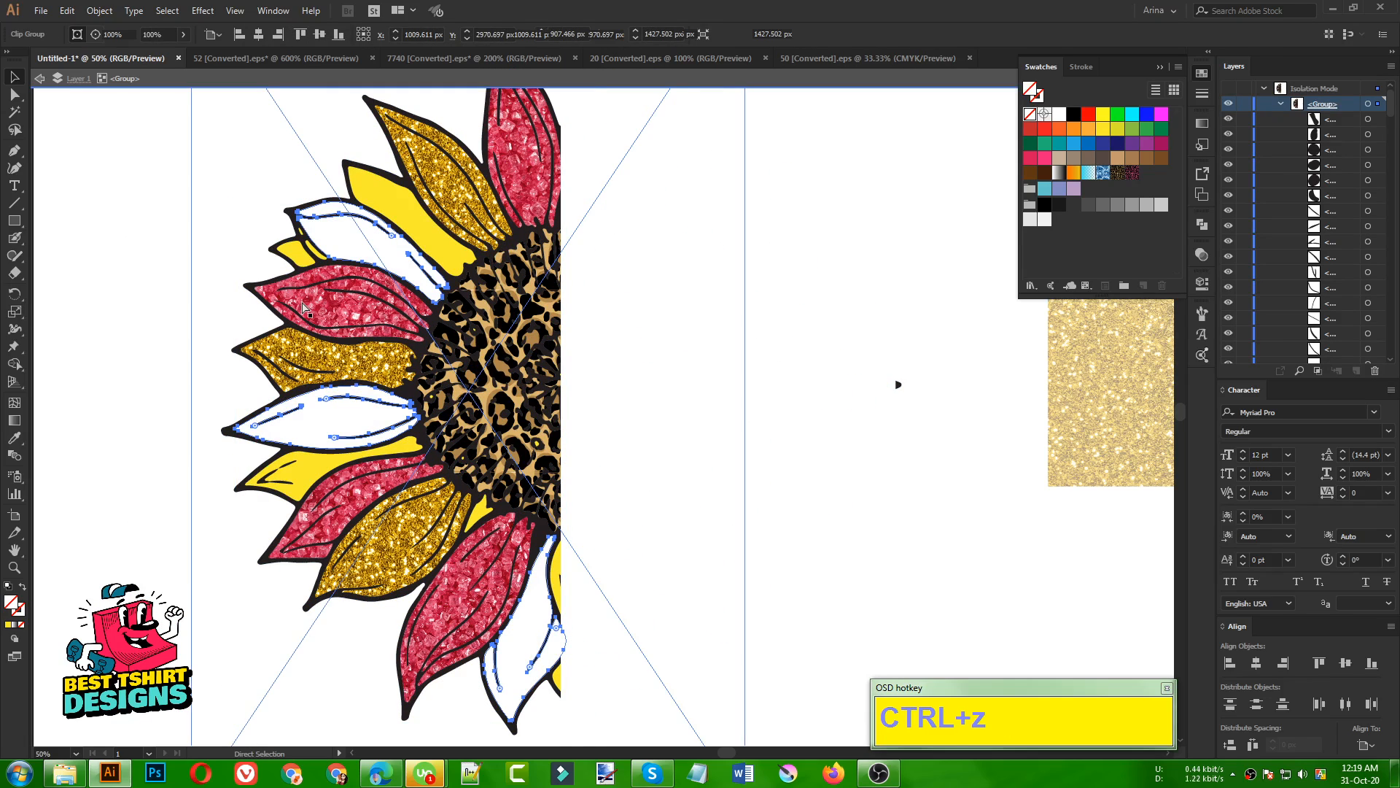
{"action": "left_click", "coordinate": [60, 279]}
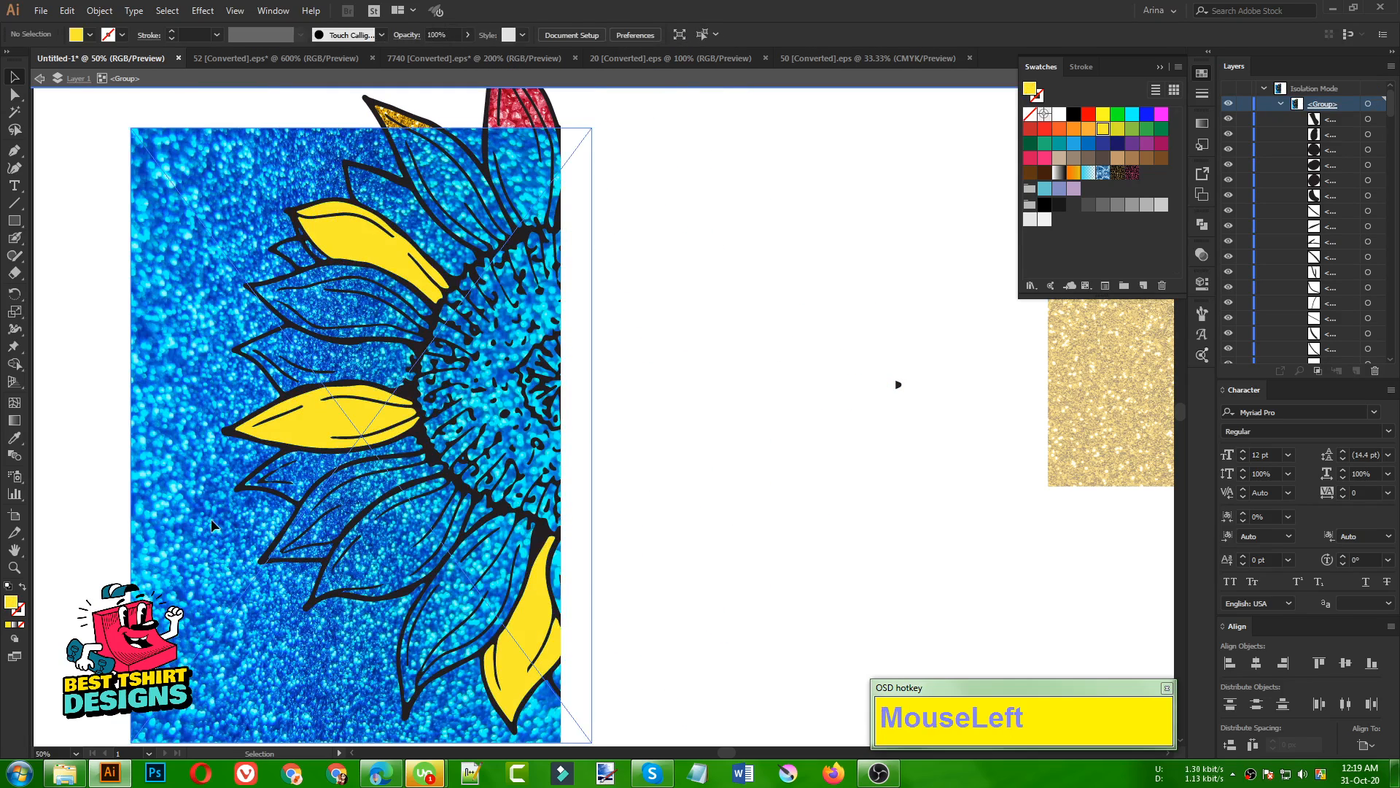
{"action": "left_click", "coordinate": [475, 614]}
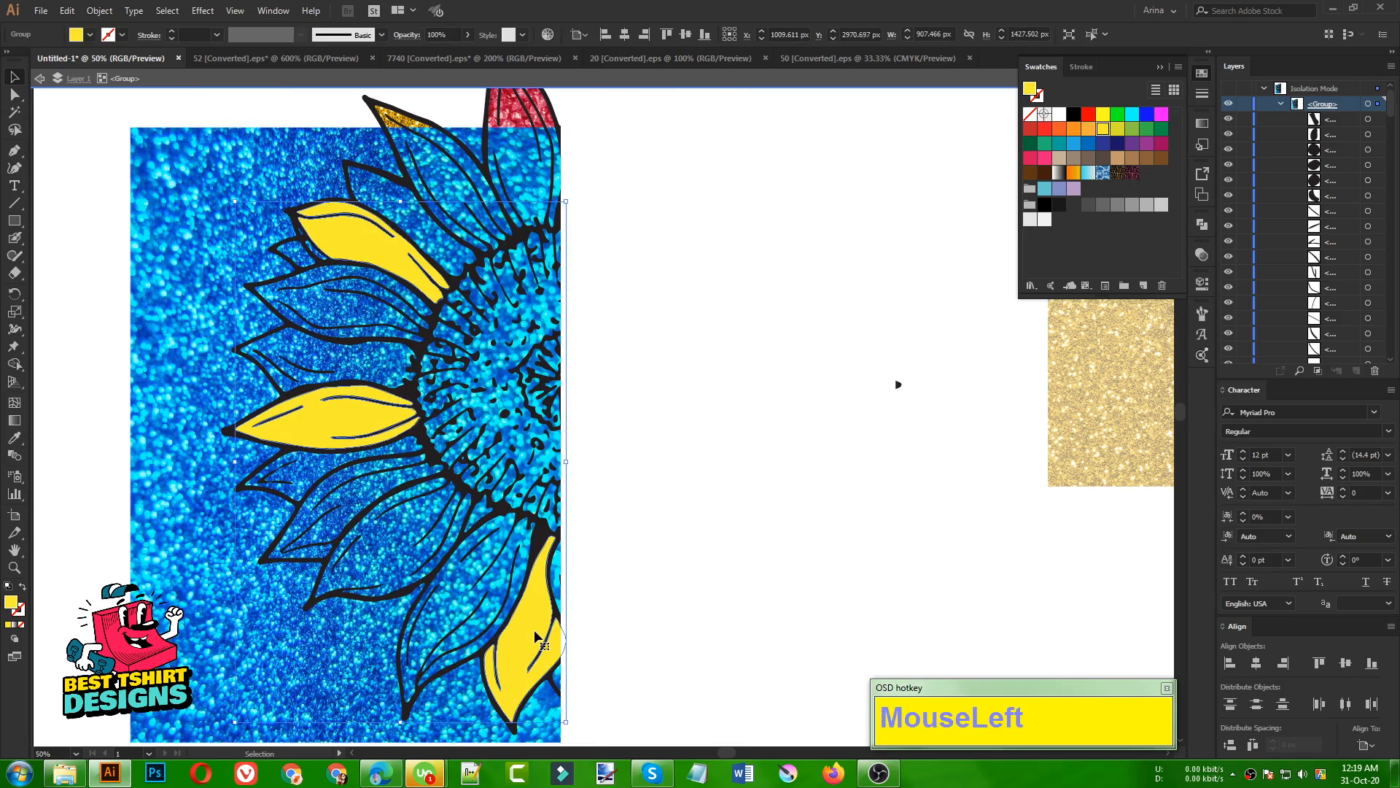
{"action": "left_click", "coordinate": [380, 470]}
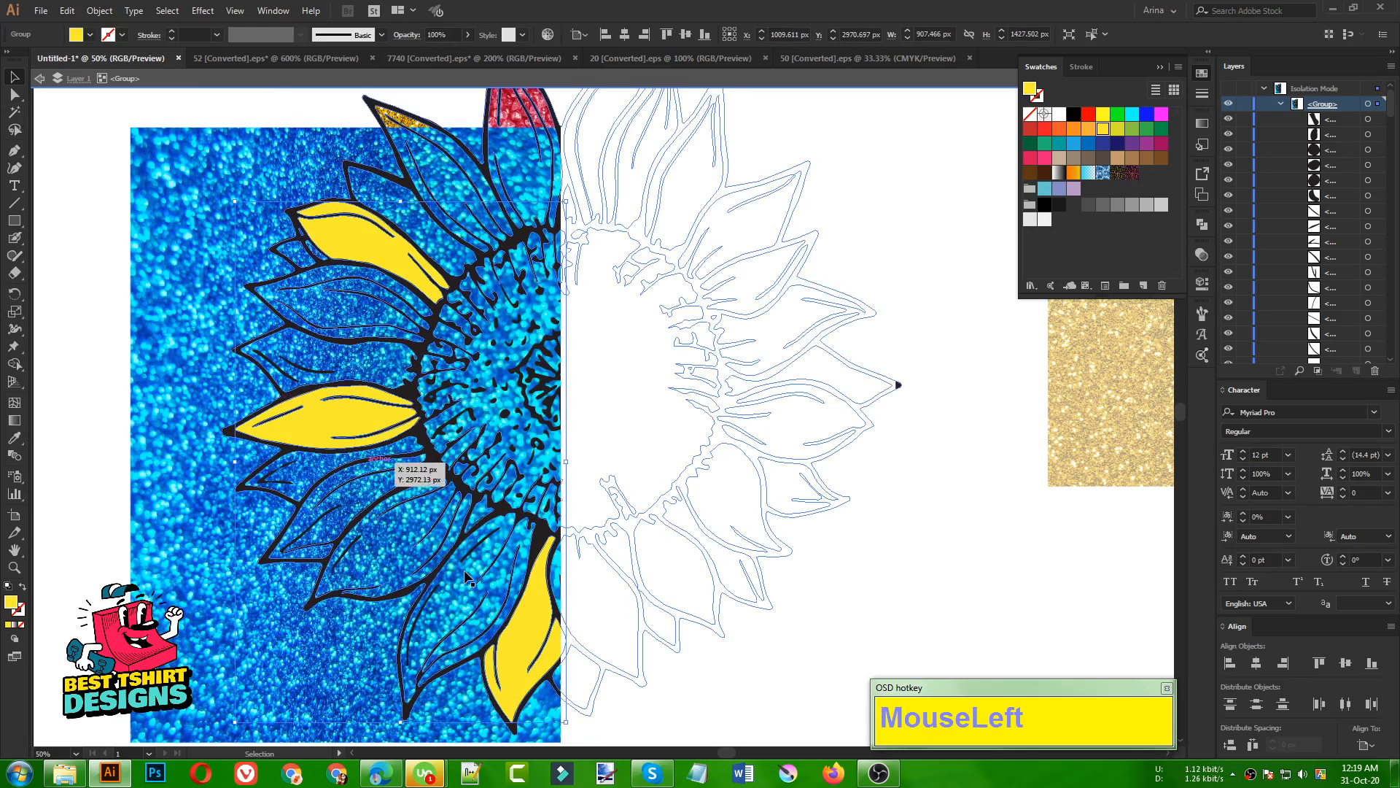
{"action": "left_click", "coordinate": [525, 606]}
{"action": "double_click", "coordinate": [536, 624]}
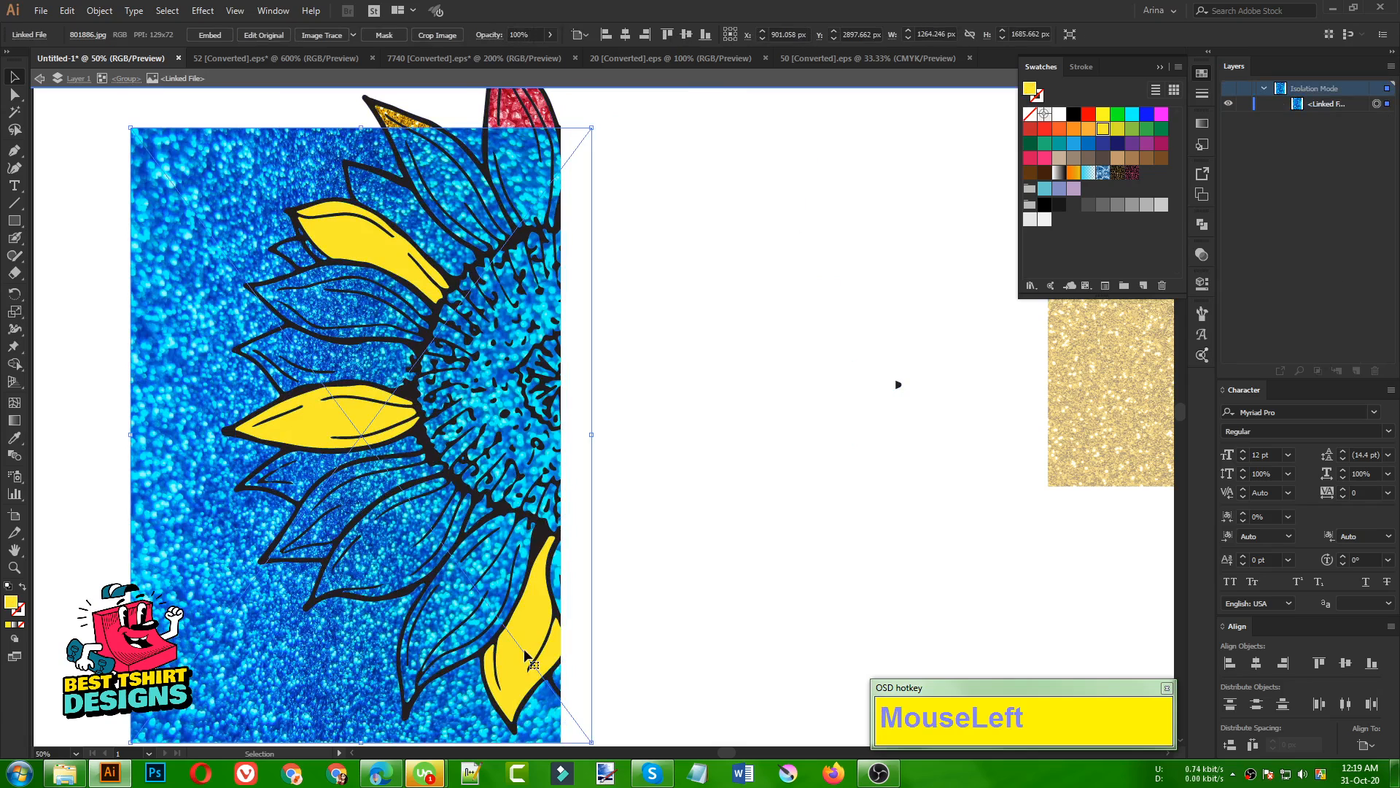
{"action": "double_click", "coordinate": [652, 634]}
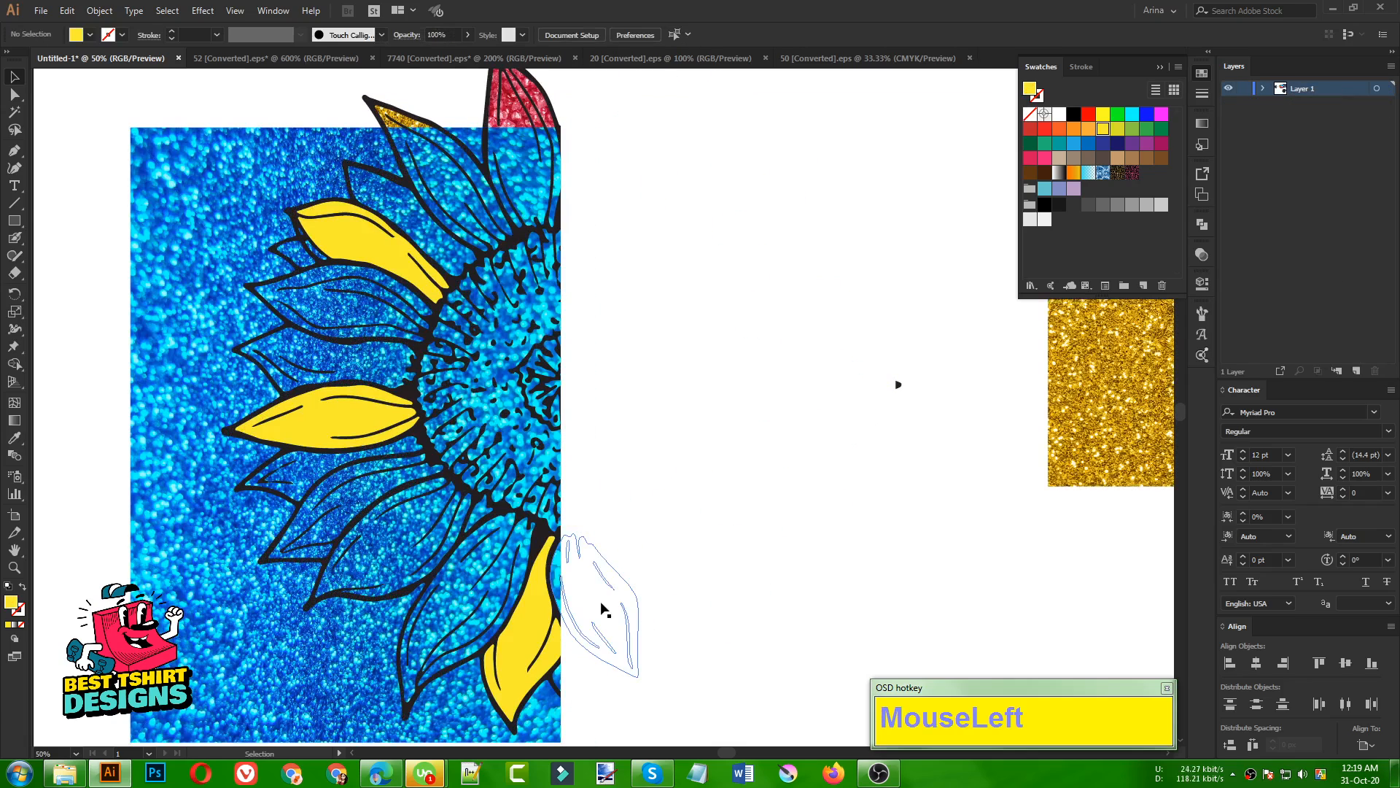
{"action": "double_click", "coordinate": [526, 587]}
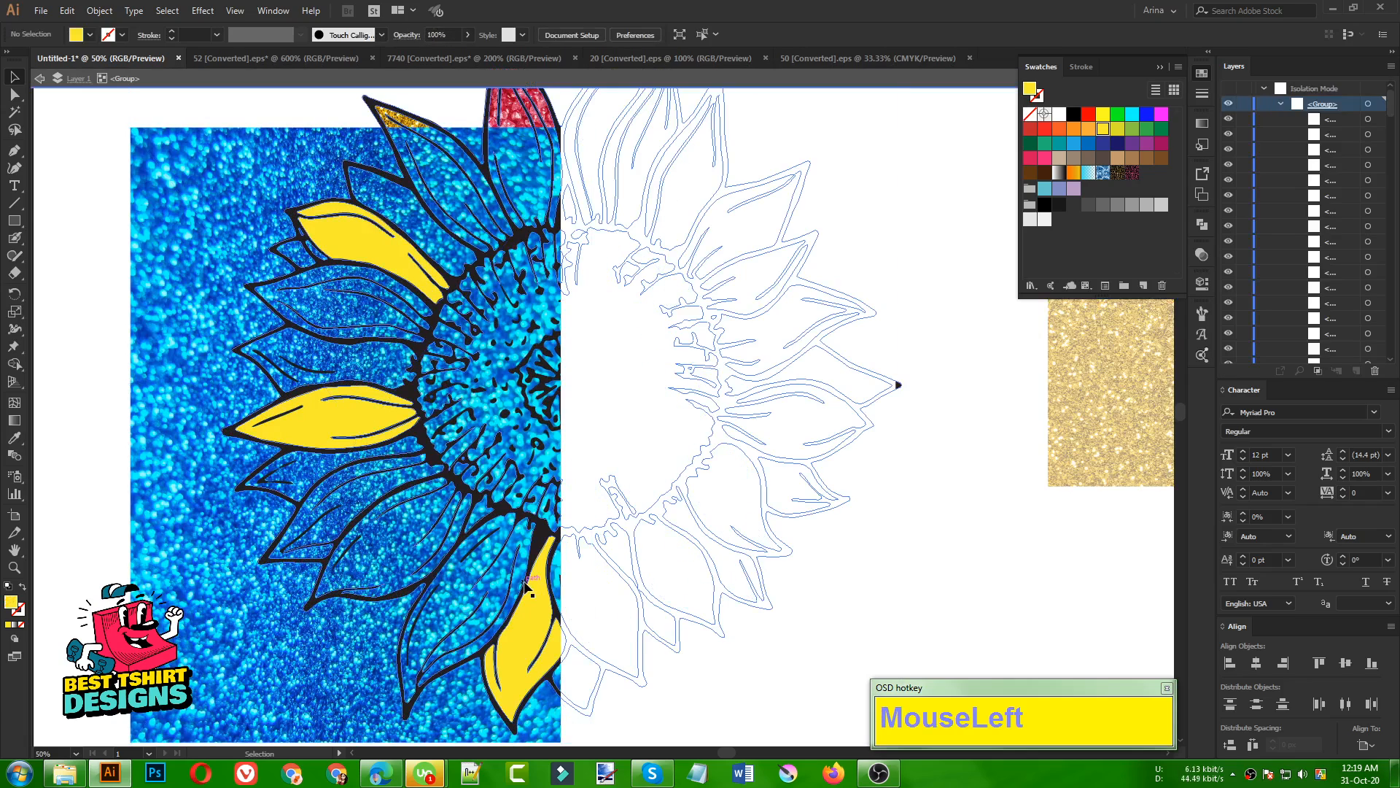
{"action": "double_click", "coordinate": [531, 639]}
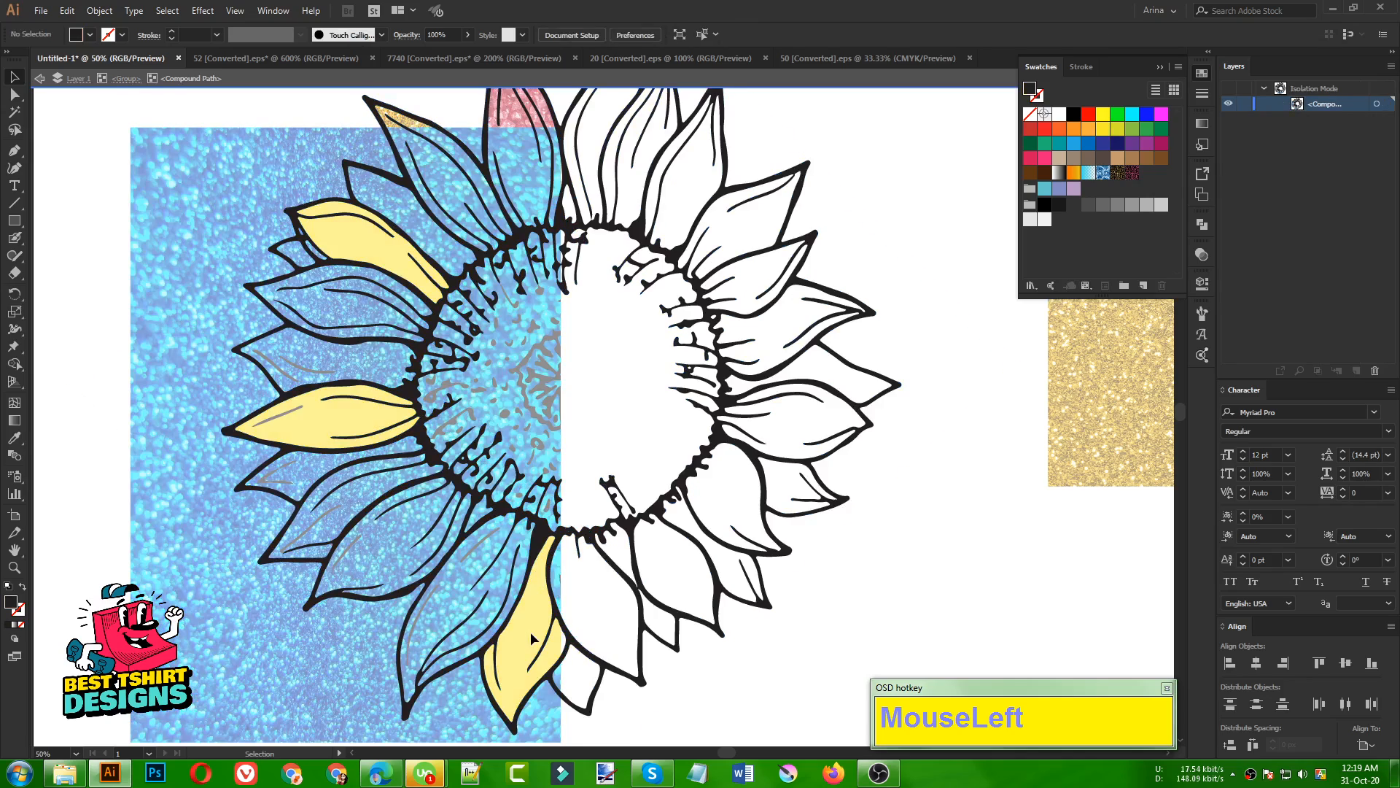
{"action": "double_click", "coordinate": [720, 707]}
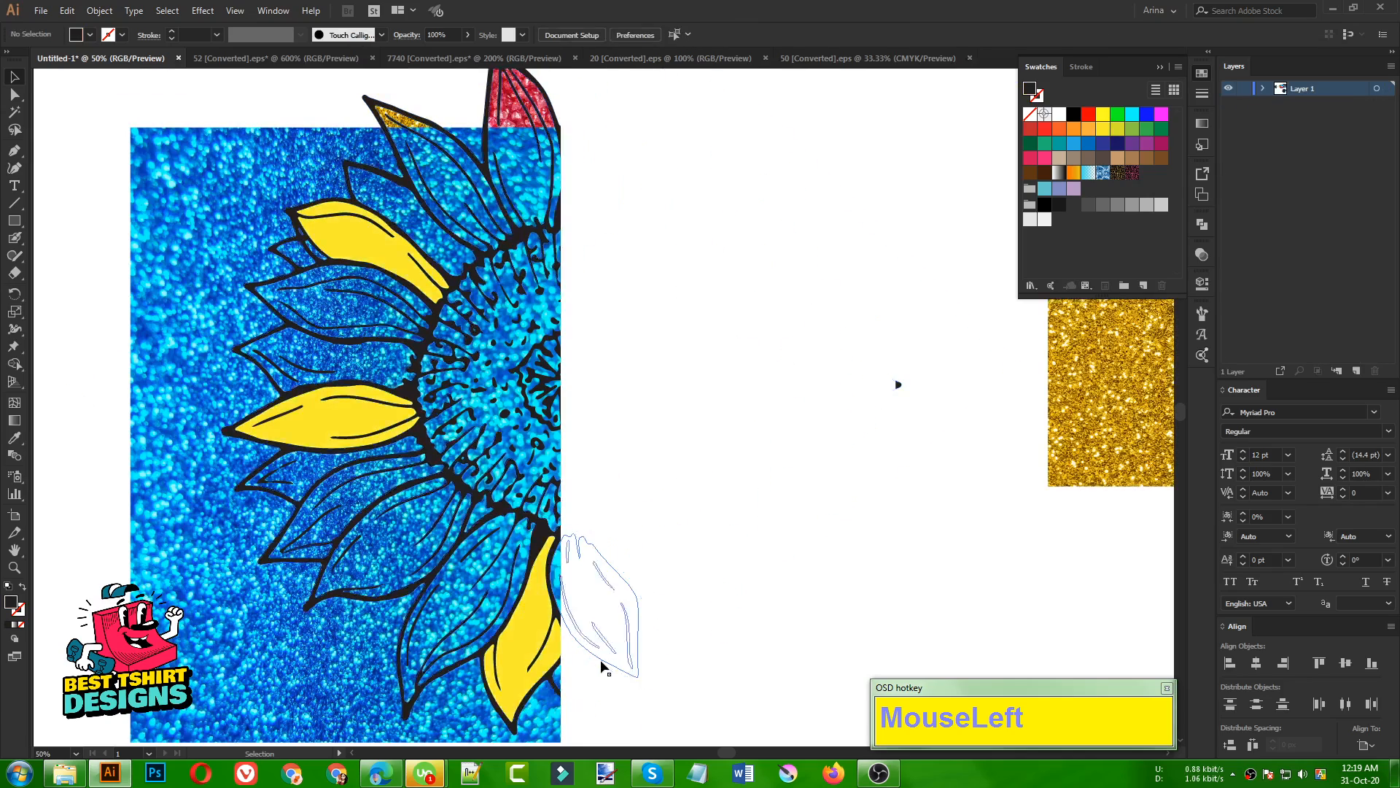
Step: Isolate the sunflower group and, within it, the group holding the three large yellow petals
{"action": "left_click", "coordinate": [601, 661]}
{"action": "double_click", "coordinate": [601, 661]}
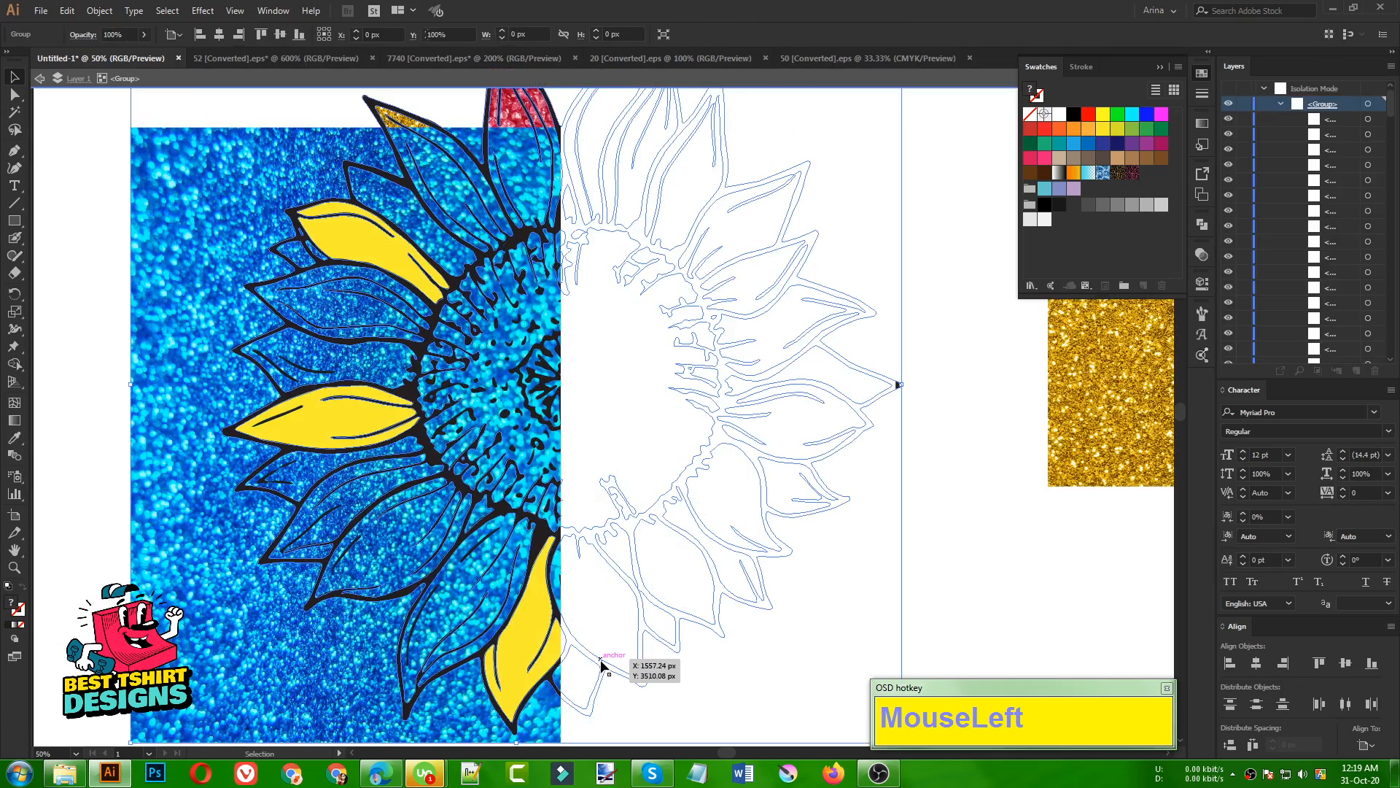
{"action": "left_click", "coordinate": [515, 642]}
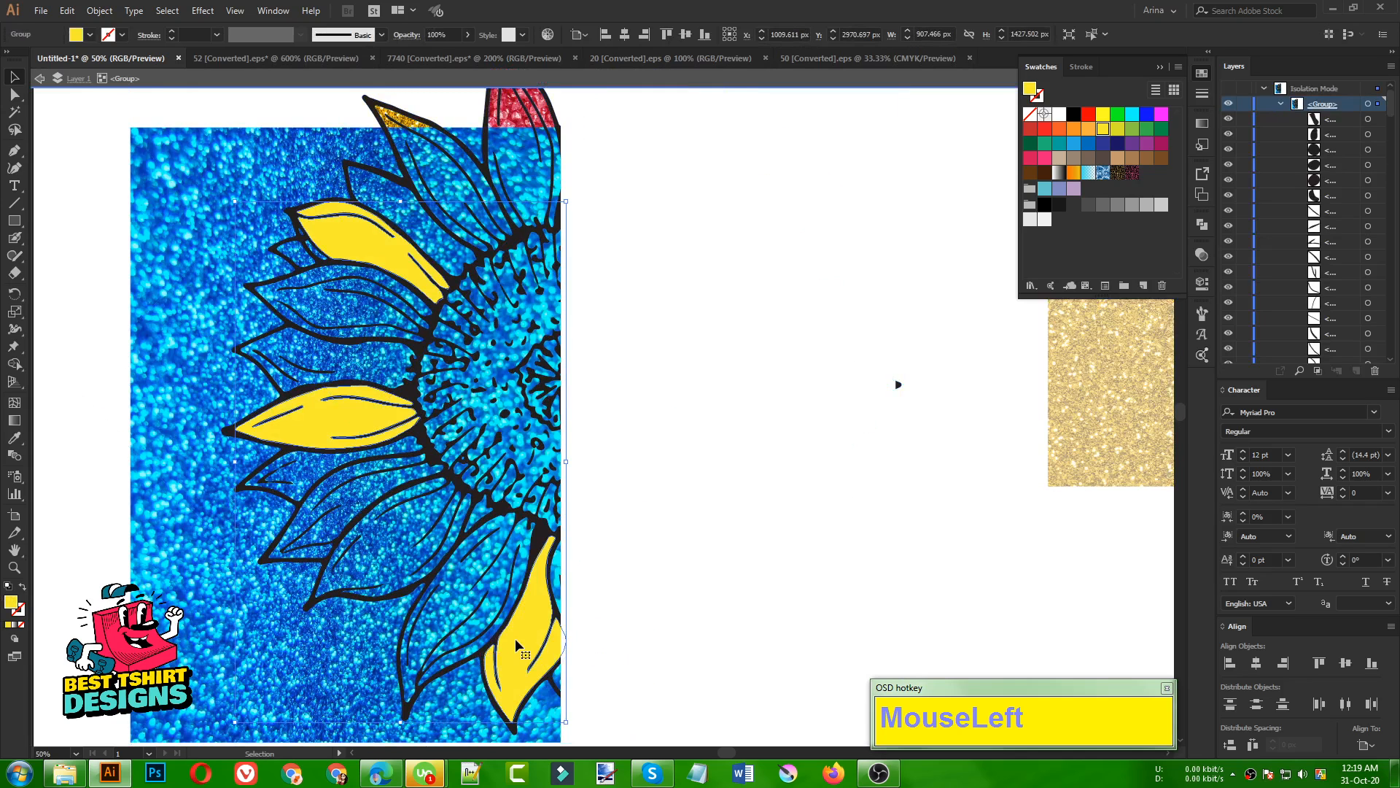
{"action": "double_click", "coordinate": [516, 642]}
Step: Select all three large yellow petals, make them one compound path, and leave isolation mode
{"action": "left_click", "coordinate": [522, 637]}
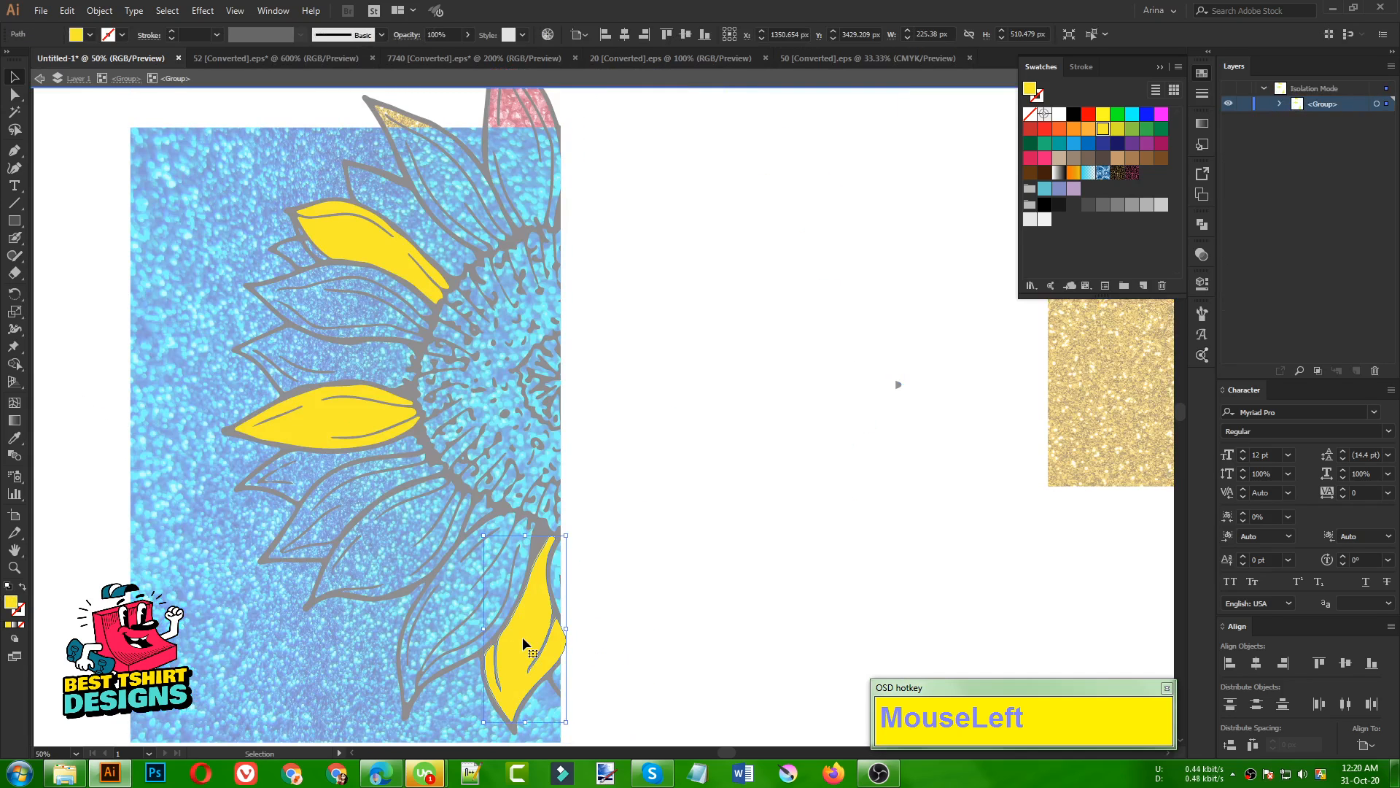
{"action": "left_click", "coordinate": [372, 448], "text": "shift"}
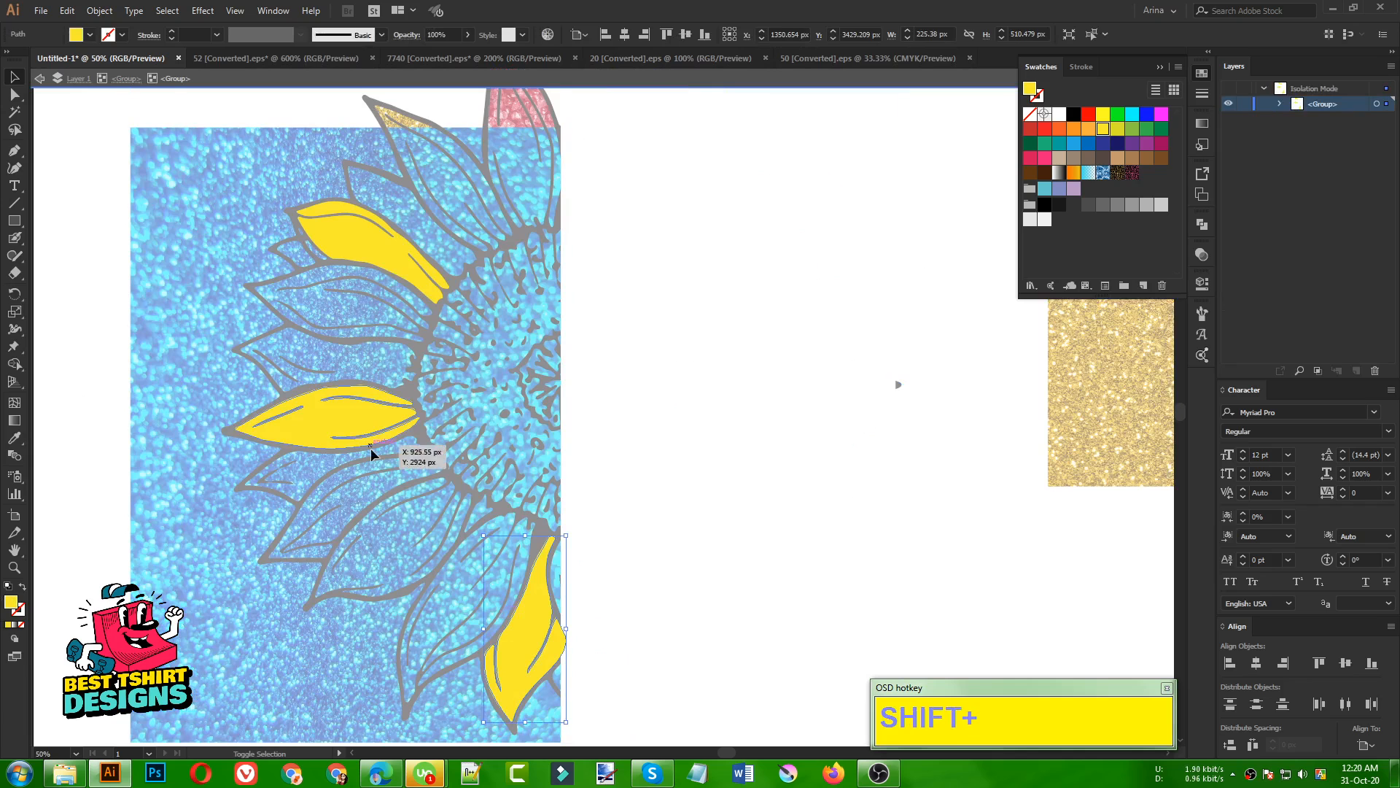
{"action": "left_click", "coordinate": [359, 256], "text": "shift"}
{"action": "left_click", "coordinate": [99, 10]}
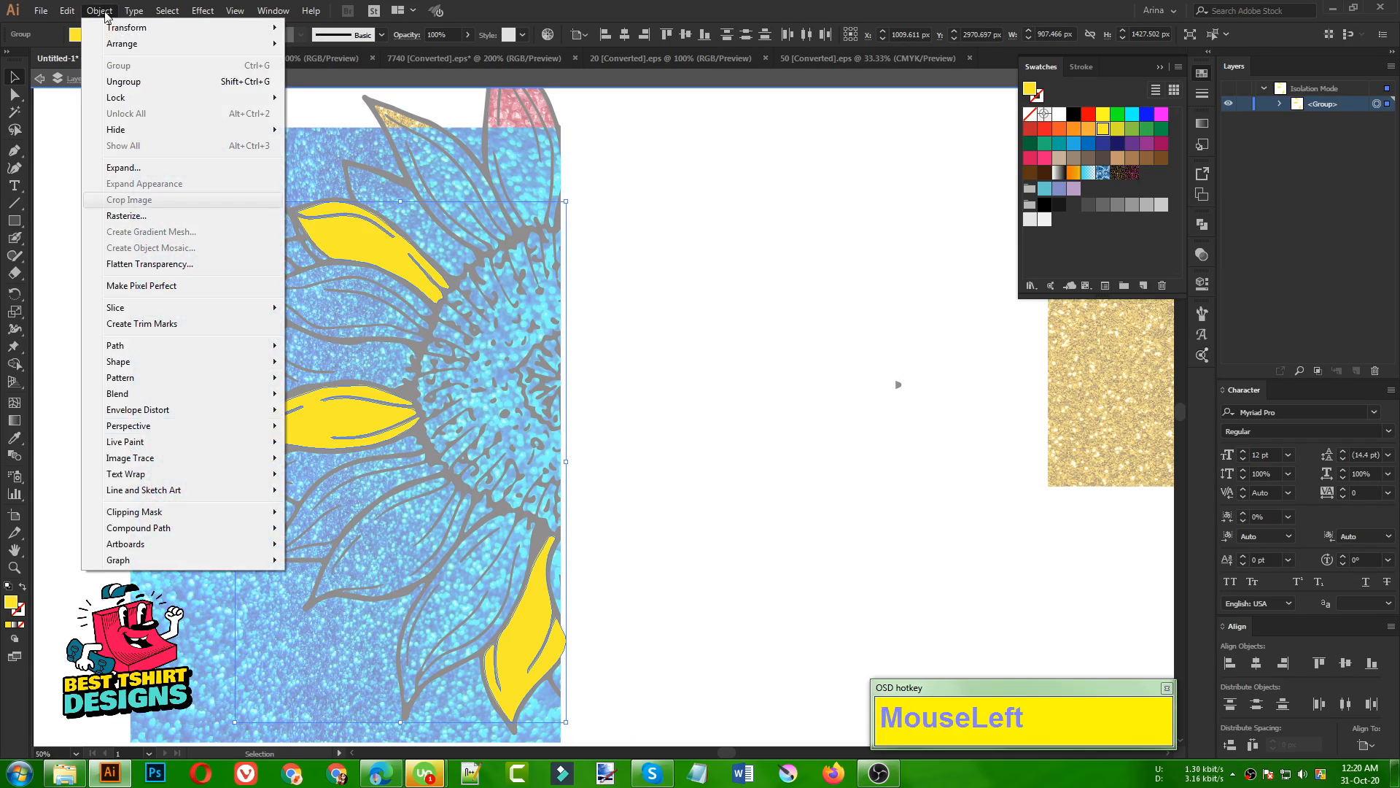
{"action": "left_click", "coordinate": [307, 527]}
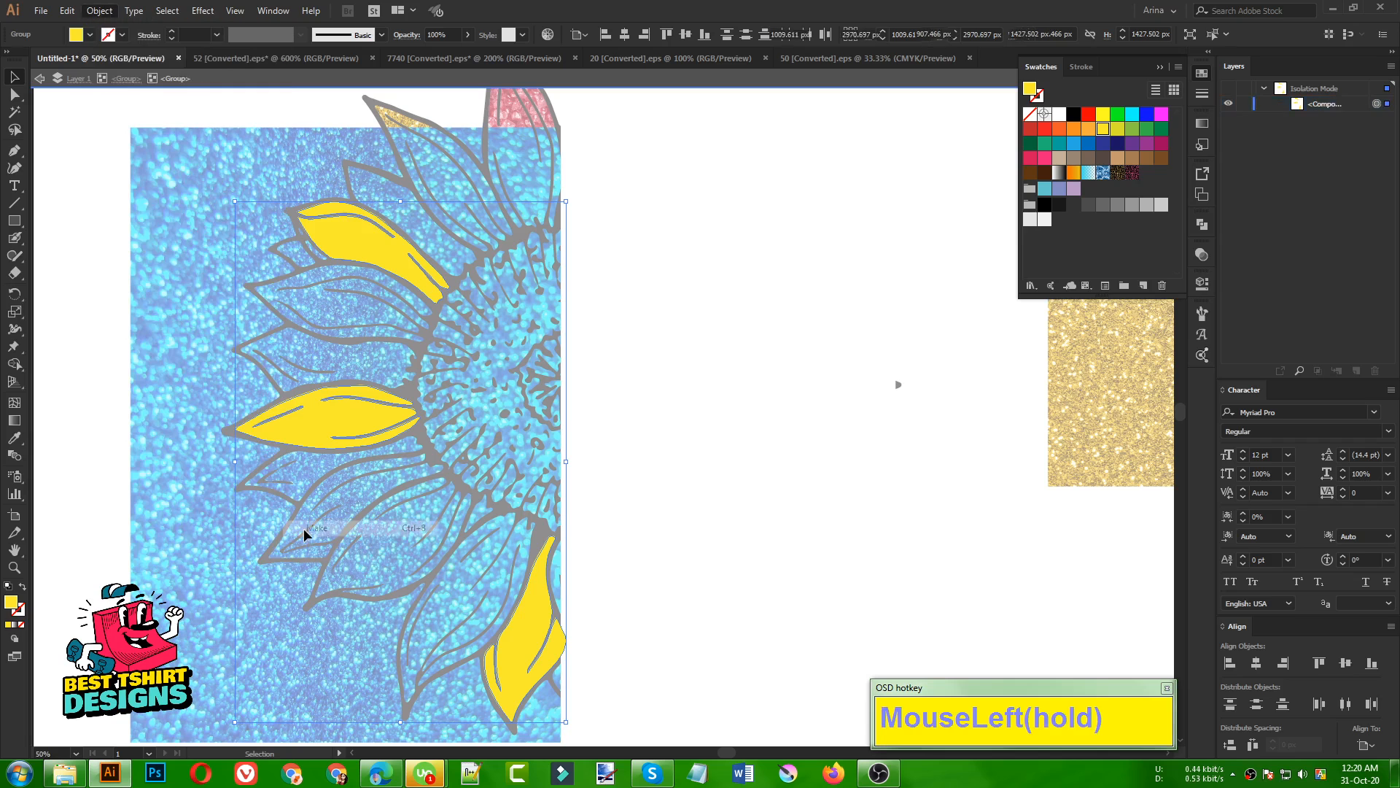
{"action": "double_click", "coordinate": [724, 677]}
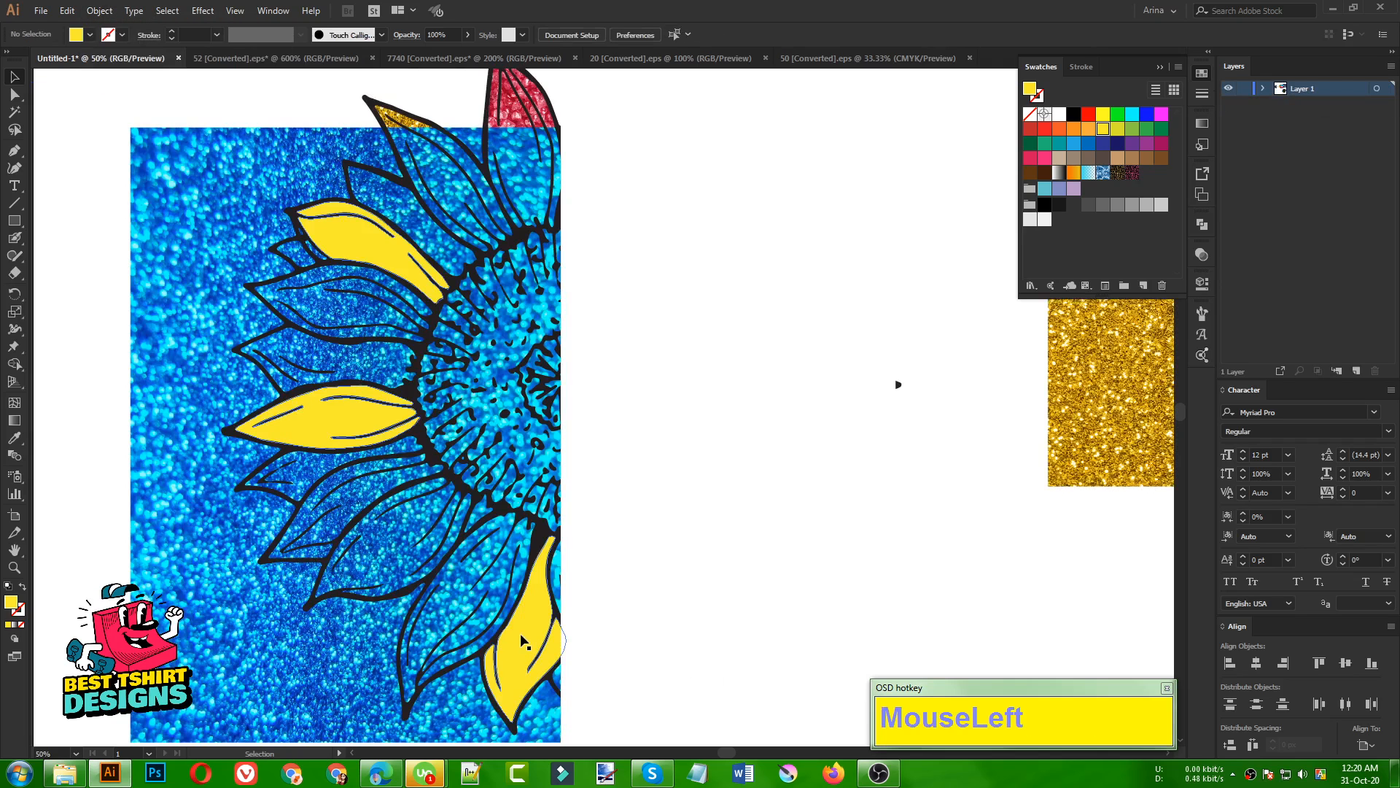
Step: Select the yellow compound petals with the blue glitter image inside the sunflower group, and make a clipping mask from them
{"action": "double_click", "coordinate": [519, 633]}
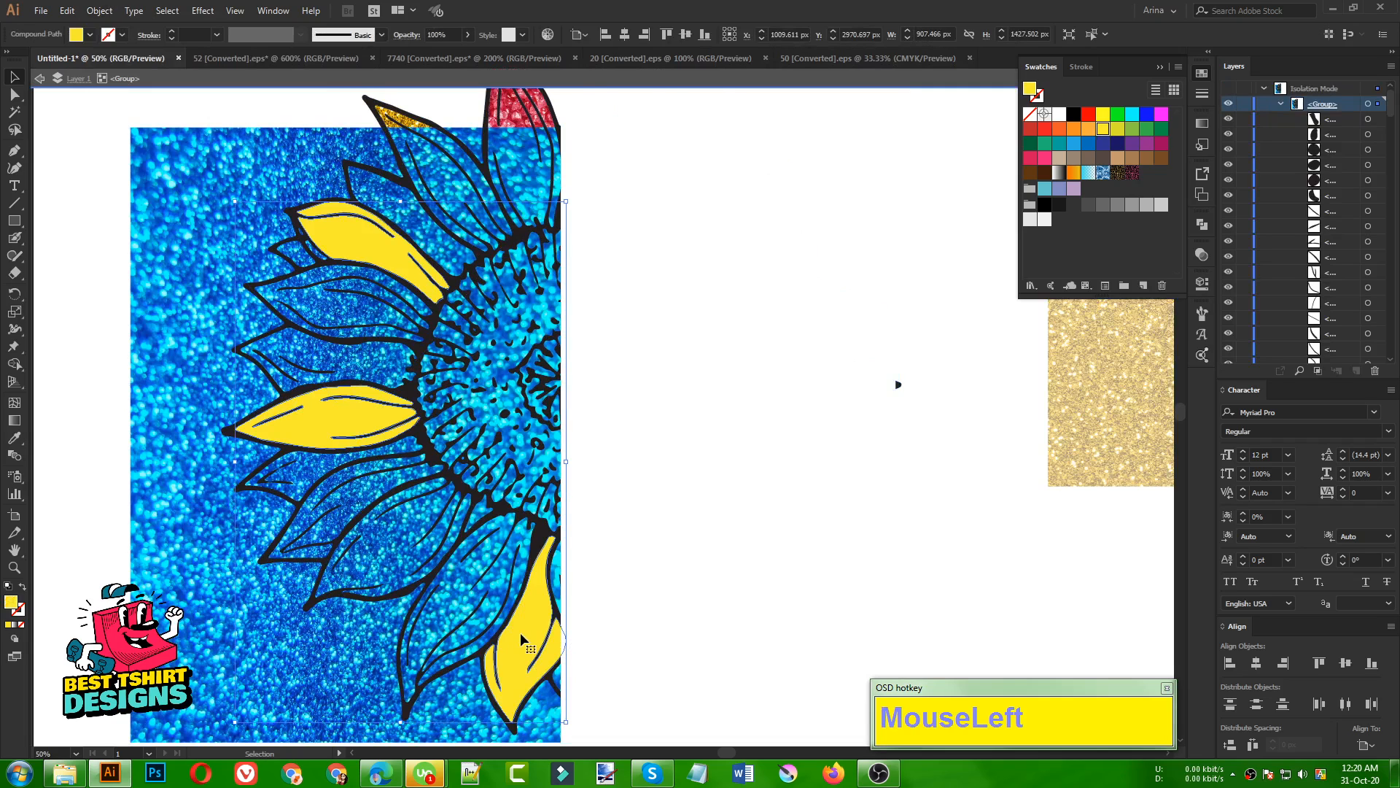
{"action": "left_click", "coordinate": [191, 309], "text": "shift"}
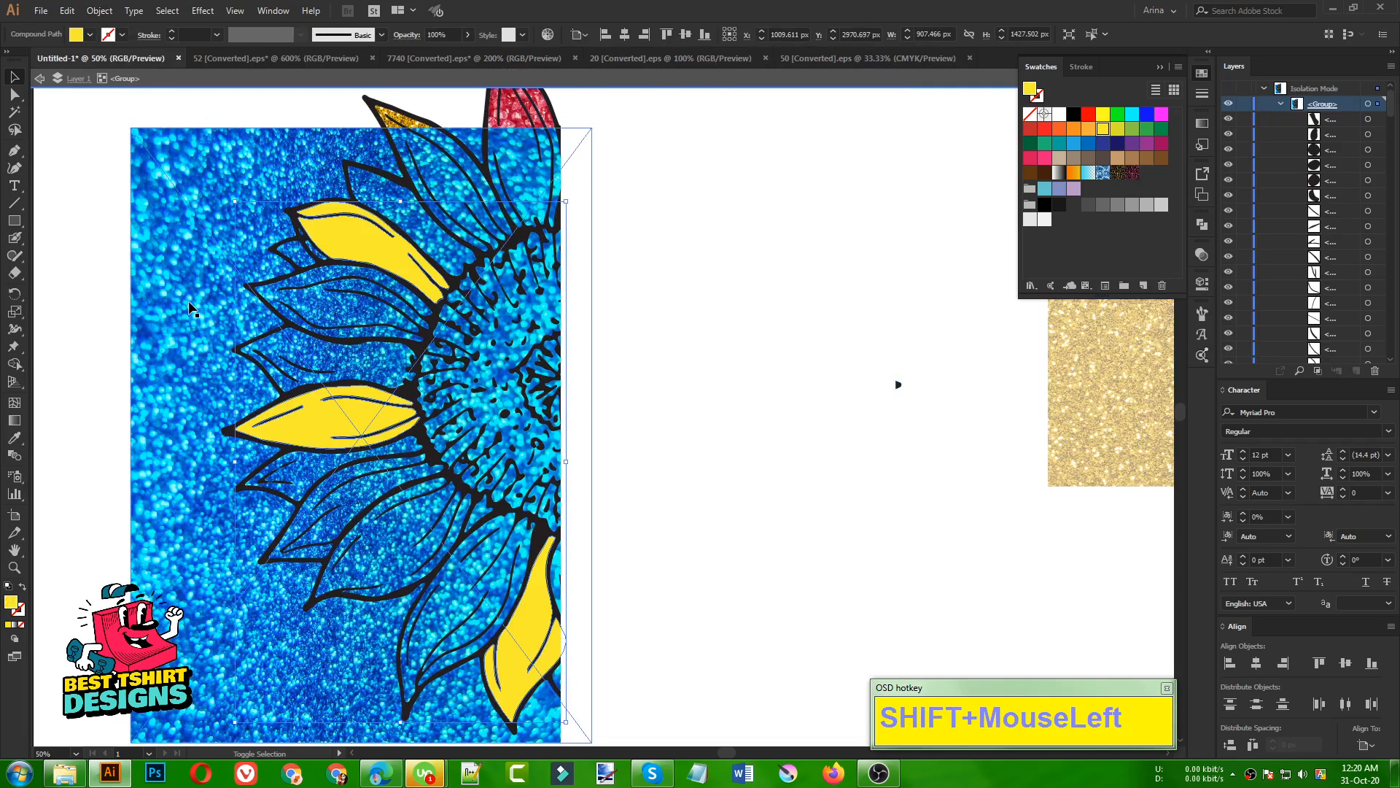
{"action": "right_click", "coordinate": [191, 304]}
{"action": "left_click", "coordinate": [251, 426]}
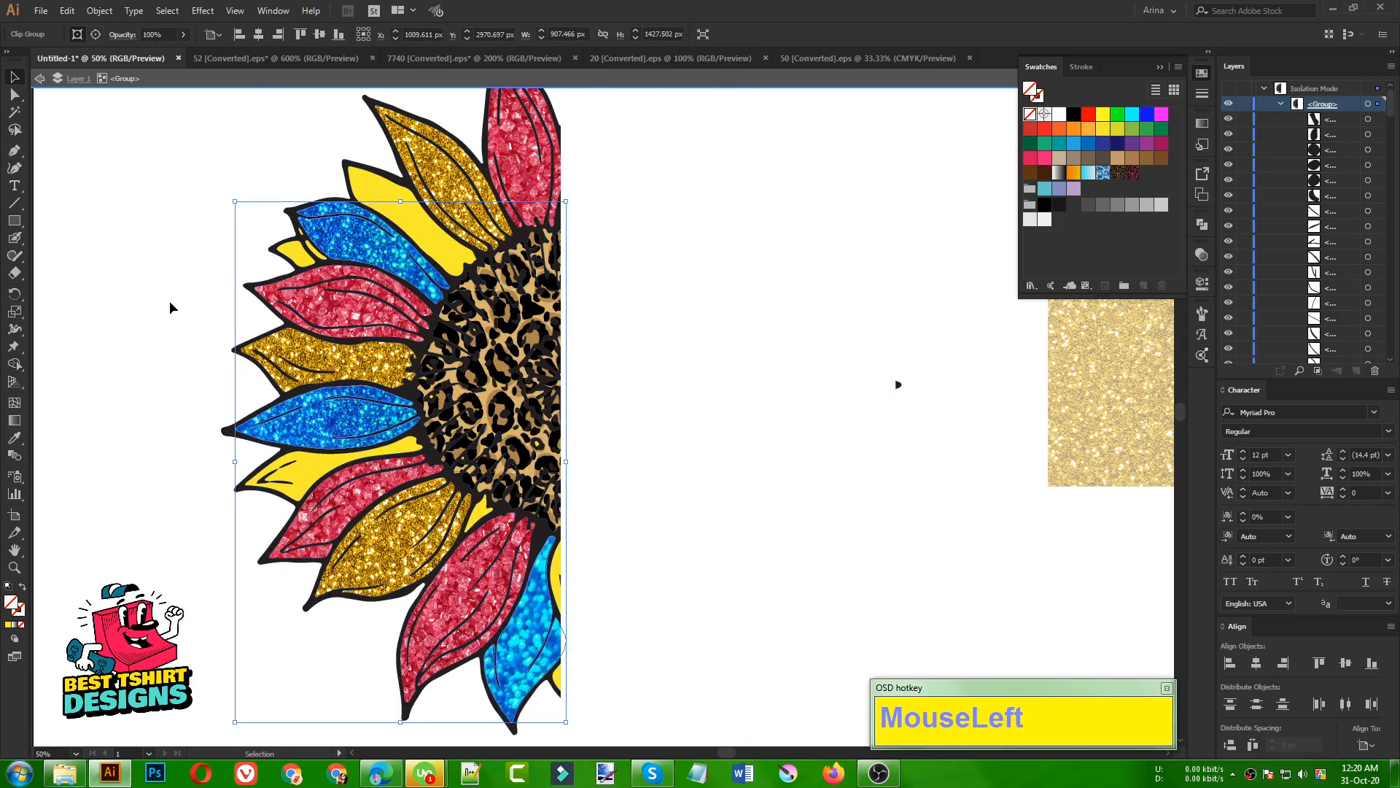
Step: Isolate the sunflower group again and make one compound path from the two small yellow slivers beside the upper blue petal
{"action": "left_click", "coordinate": [169, 308]}
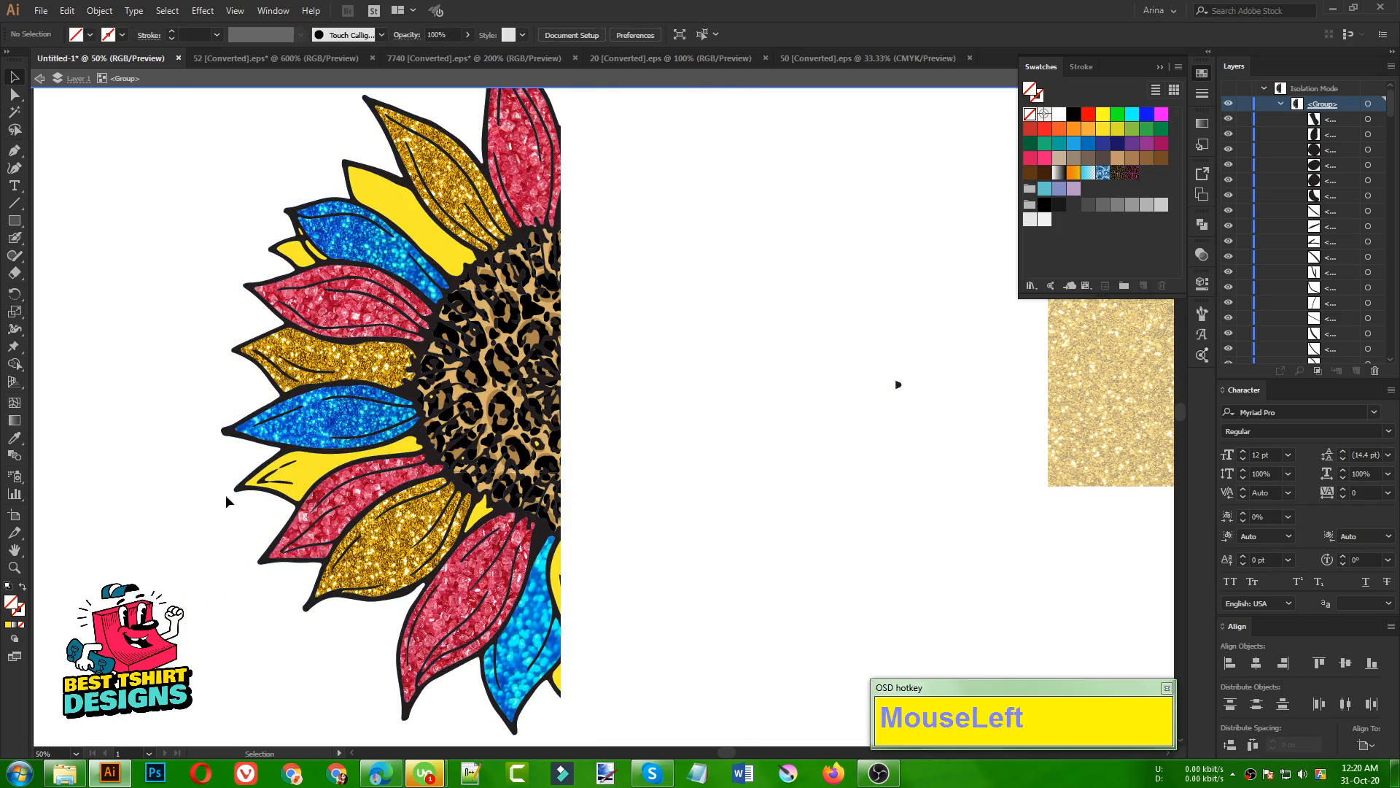
{"action": "double_click", "coordinate": [140, 442]}
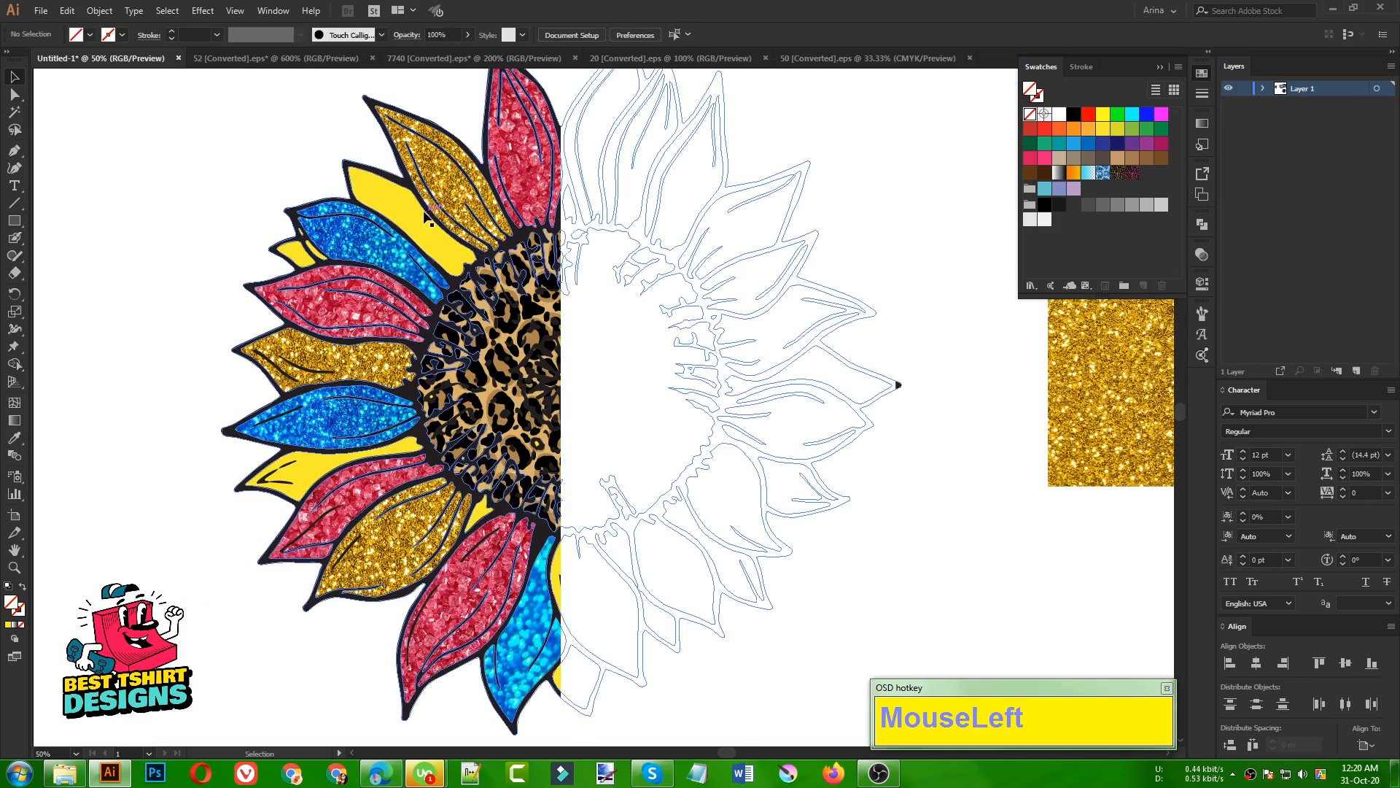
{"action": "double_click", "coordinate": [386, 192]}
{"action": "scroll", "coordinate": [308, 237], "scroll_direction": "up", "scroll_amount": 1, "text": "alt"}
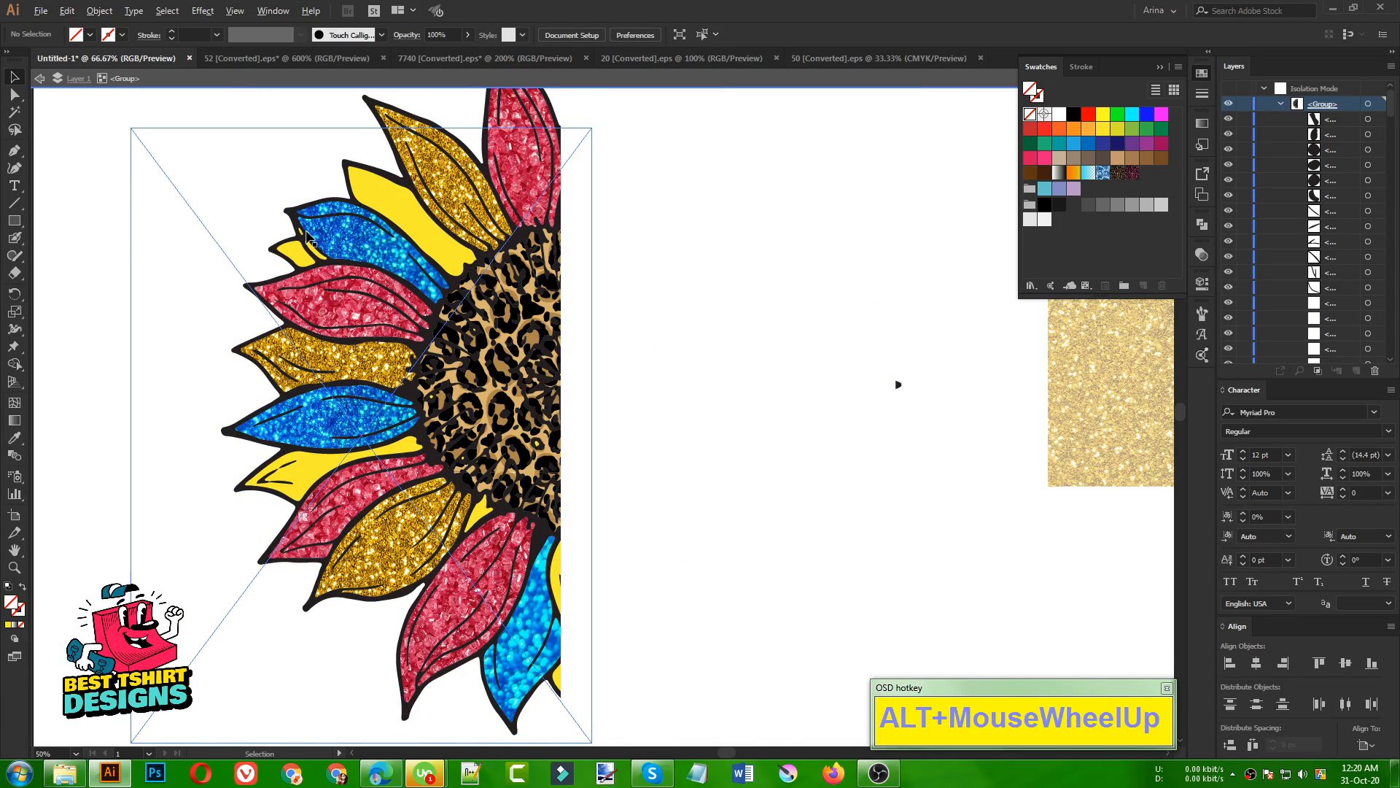
{"action": "scroll", "coordinate": [308, 237], "scroll_direction": "up", "scroll_amount": 3, "text": "alt"}
{"action": "left_click", "coordinate": [299, 278]}
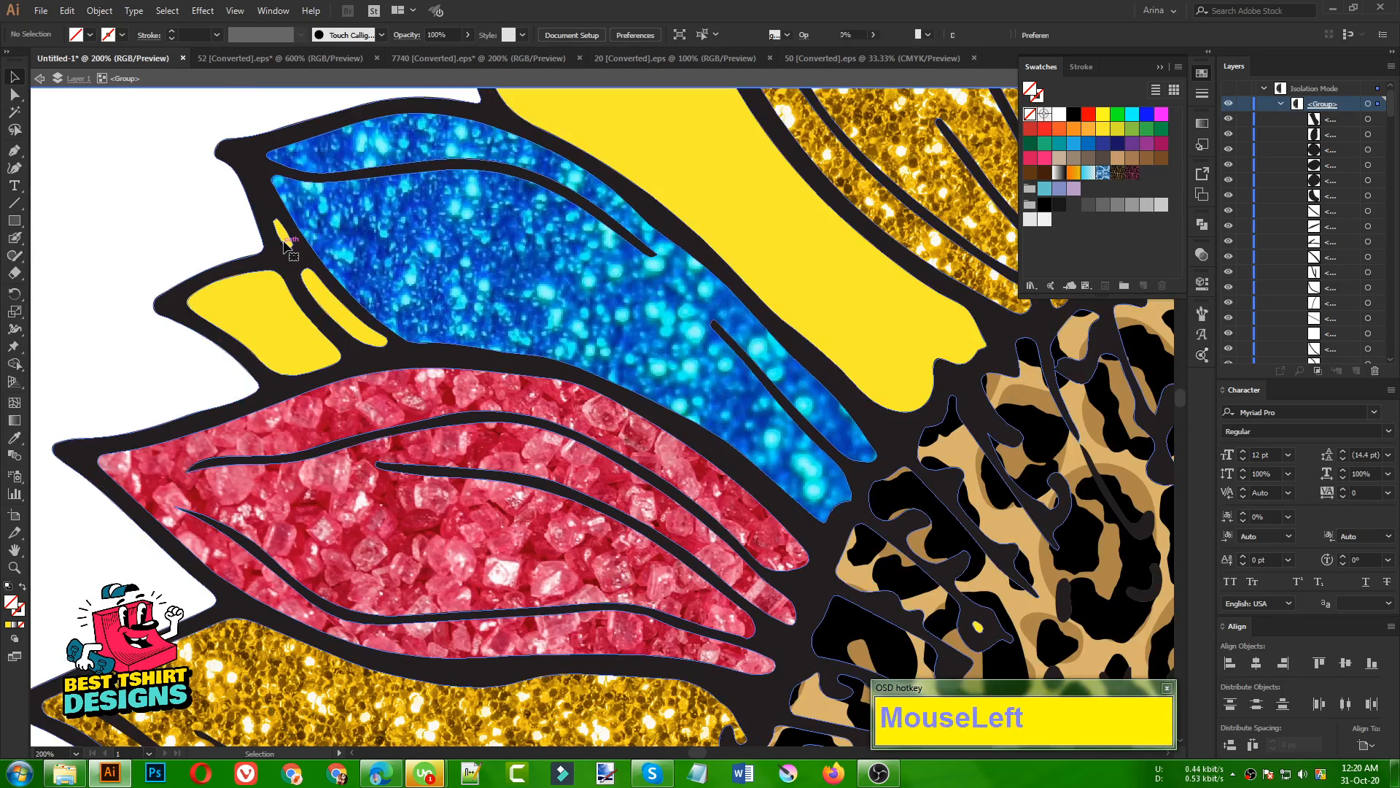
{"action": "left_click", "coordinate": [296, 277]}
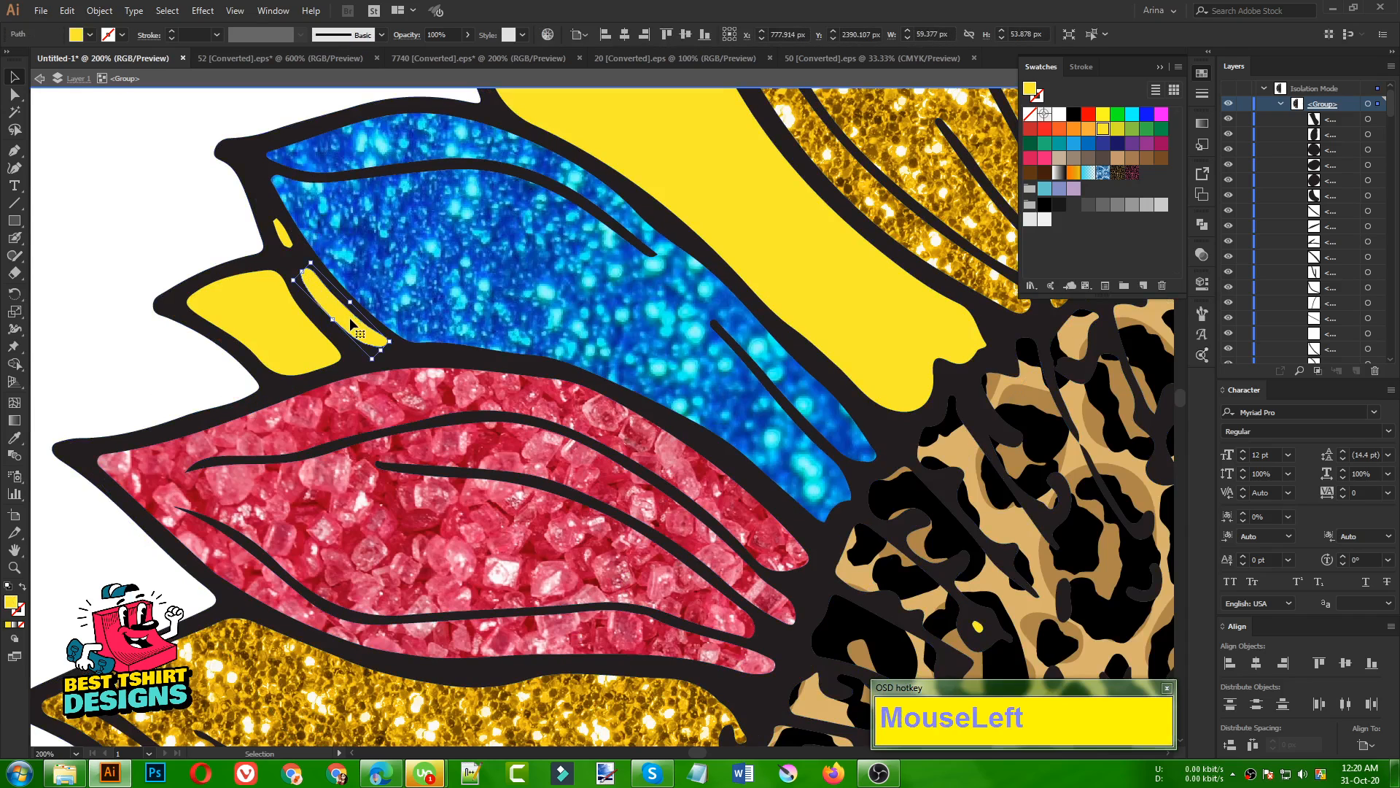
{"action": "left_click", "coordinate": [283, 238], "text": "shift"}
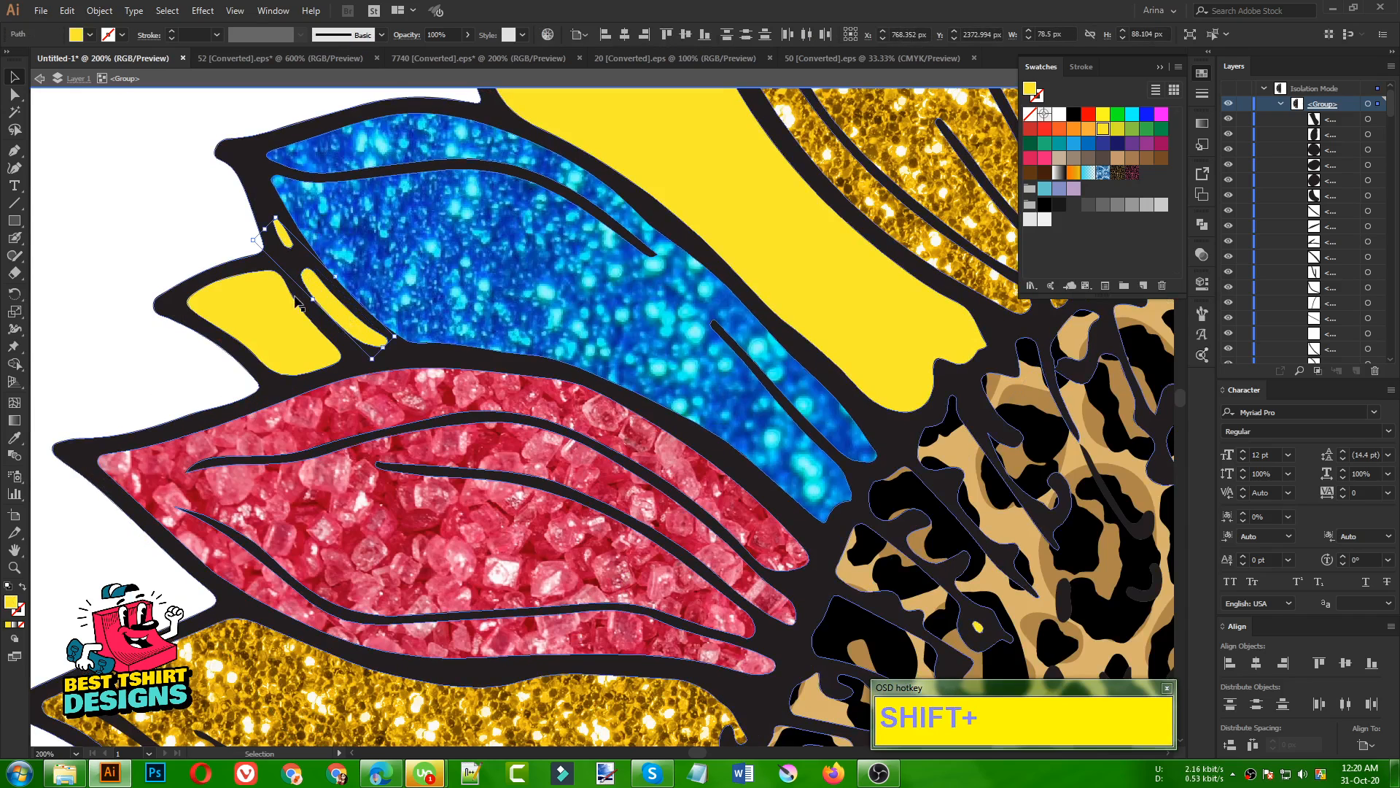
{"action": "scroll", "coordinate": [278, 297], "scroll_direction": "down", "scroll_amount": 1, "text": "alt"}
{"action": "scroll", "coordinate": [279, 297], "scroll_direction": "down", "scroll_amount": 1, "text": "alt"}
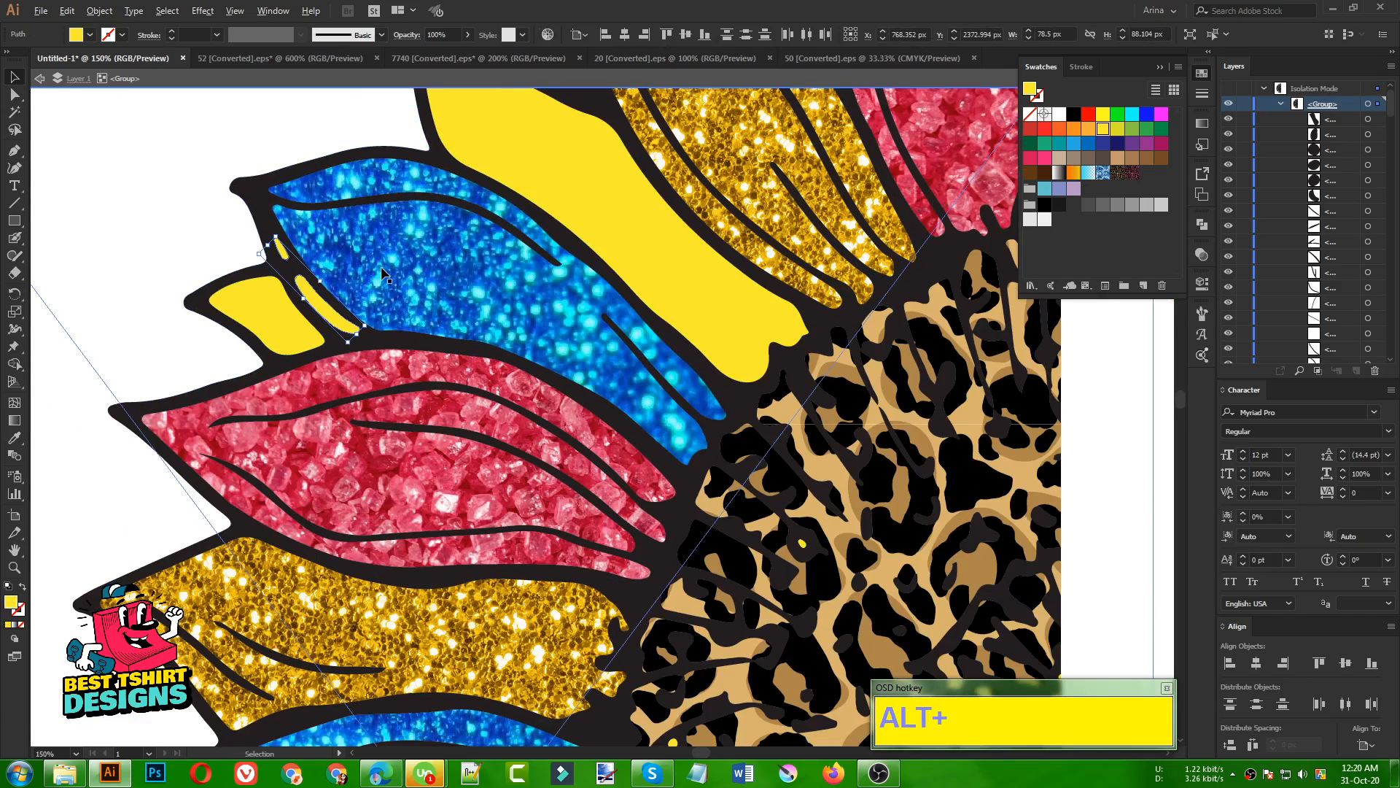
{"action": "scroll", "coordinate": [382, 273], "scroll_direction": "down", "scroll_amount": 2, "text": "alt"}
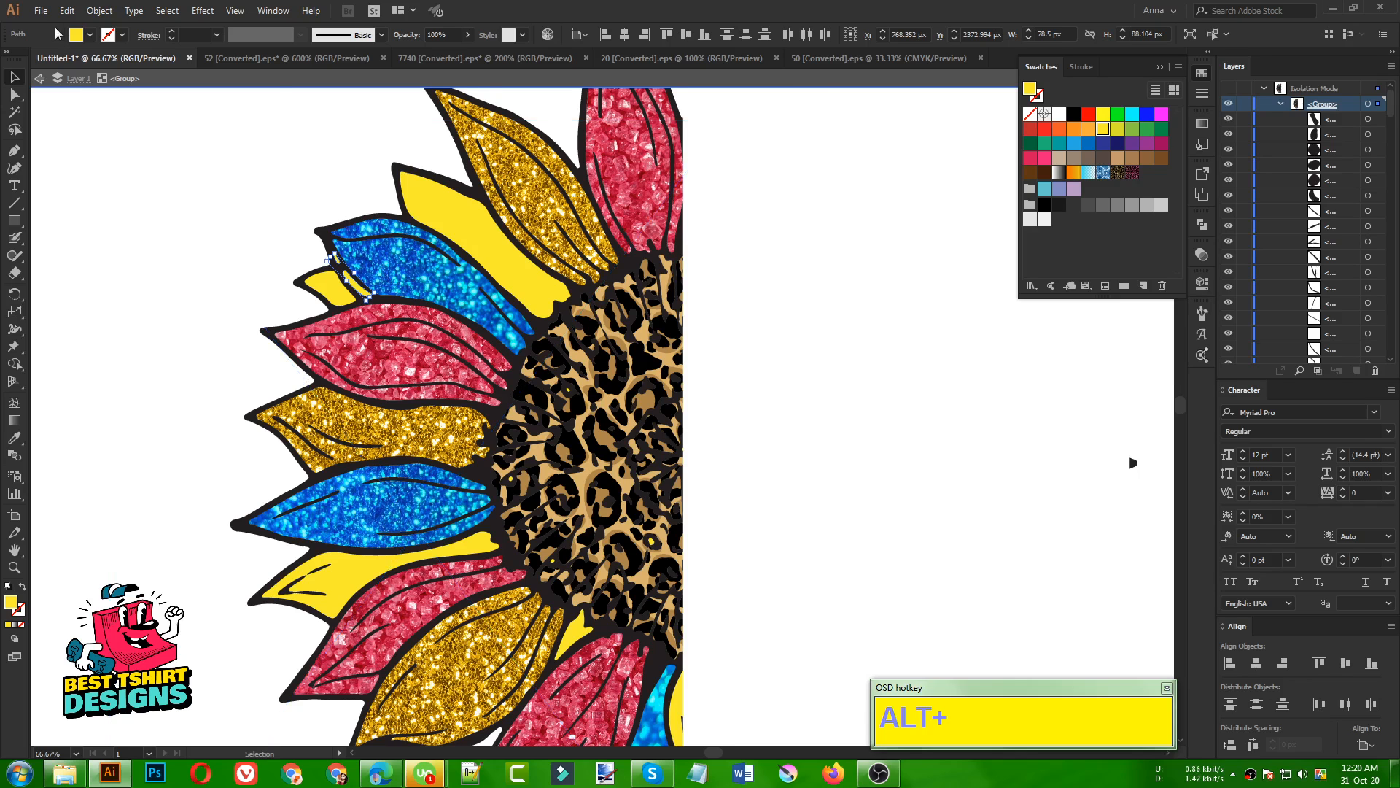
{"action": "left_click", "coordinate": [100, 11]}
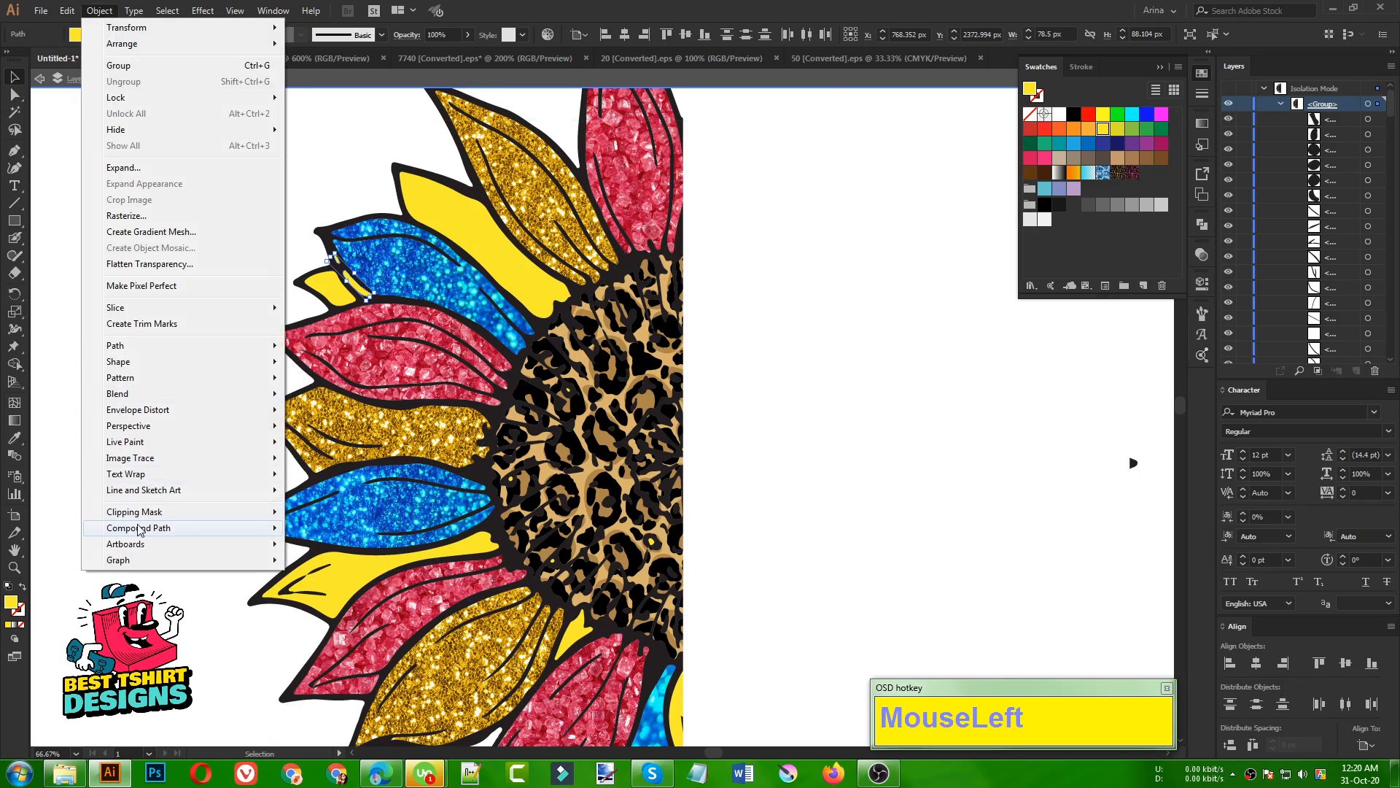
{"action": "mouse_move", "coordinate": [214, 533]}
{"action": "left_click", "coordinate": [314, 528]}
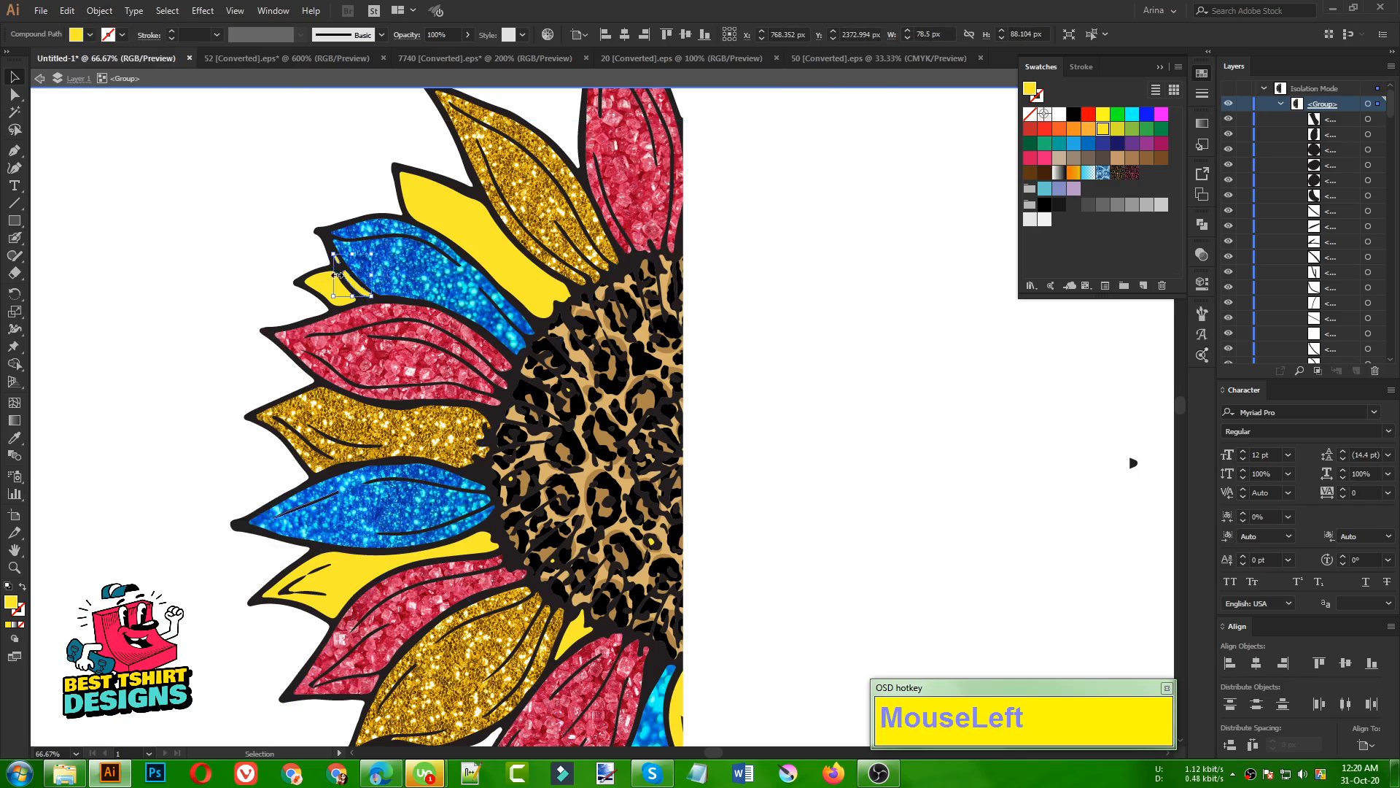
Step: Copy the blue glitter image outside the isolated artwork and paste it into the sunflower group
{"action": "scroll", "coordinate": [150, 256], "scroll_direction": "down", "scroll_amount": 3, "text": "alt"}
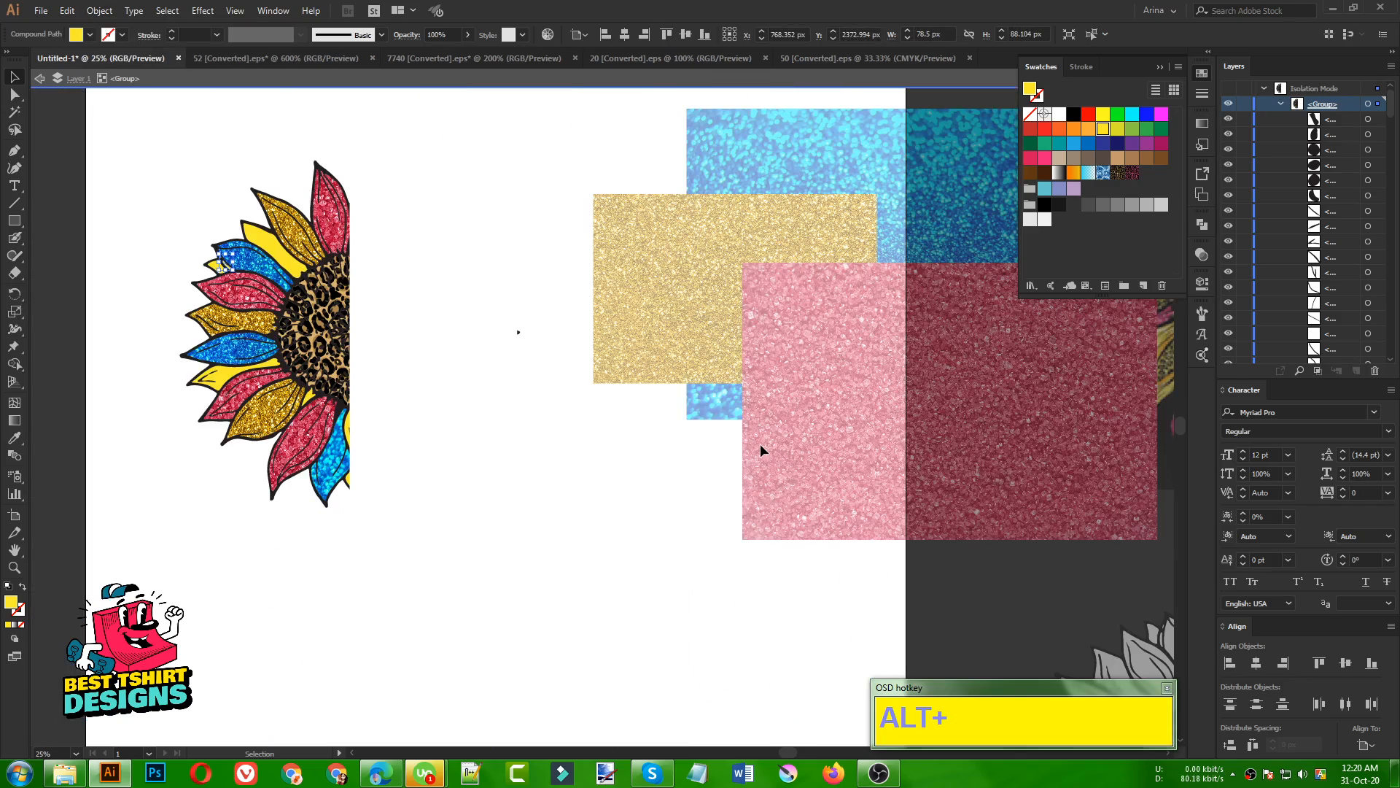
{"action": "double_click", "coordinate": [717, 444]}
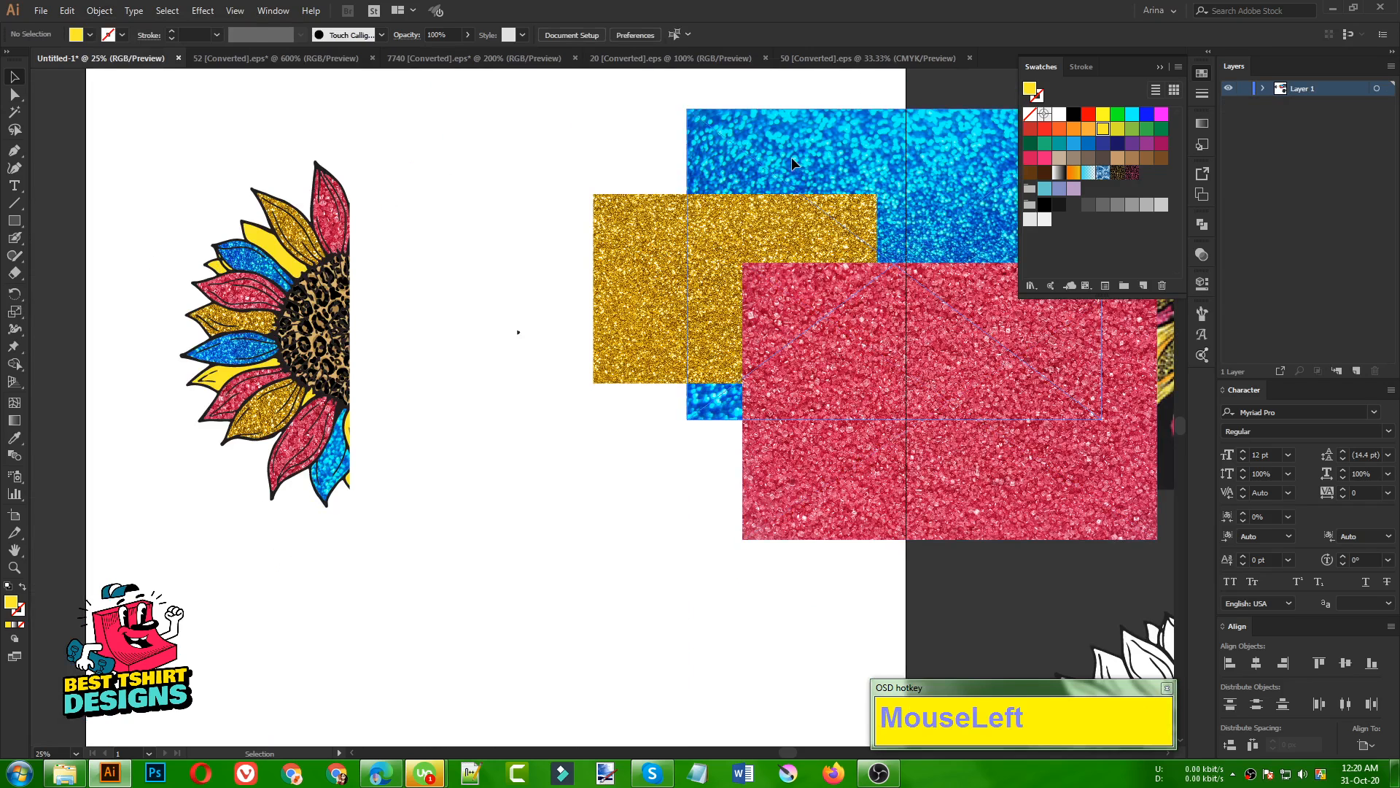
{"action": "left_click", "coordinate": [792, 162]}
{"action": "scroll", "coordinate": [213, 251], "scroll_direction": "up", "scroll_amount": 5, "text": "alt"}
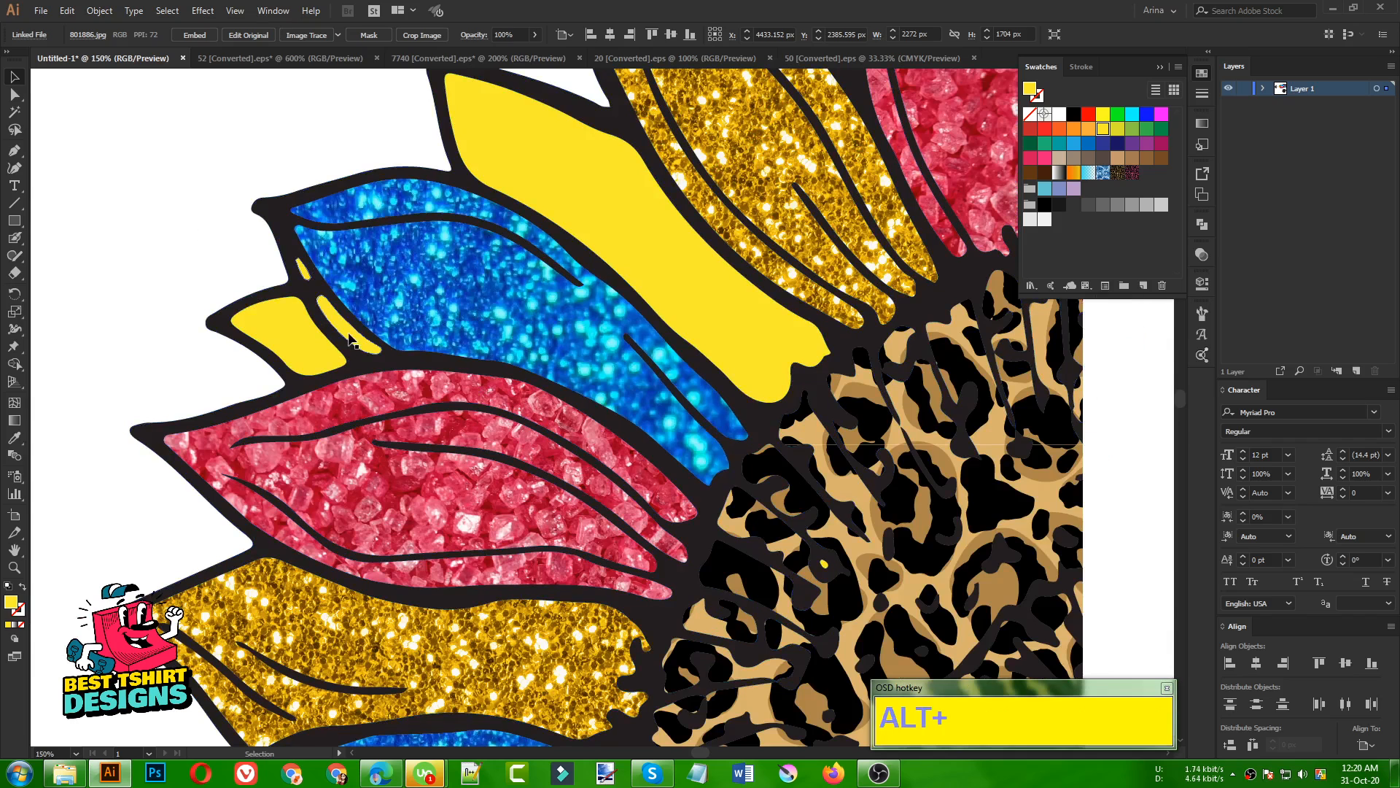
{"action": "double_click", "coordinate": [344, 339]}
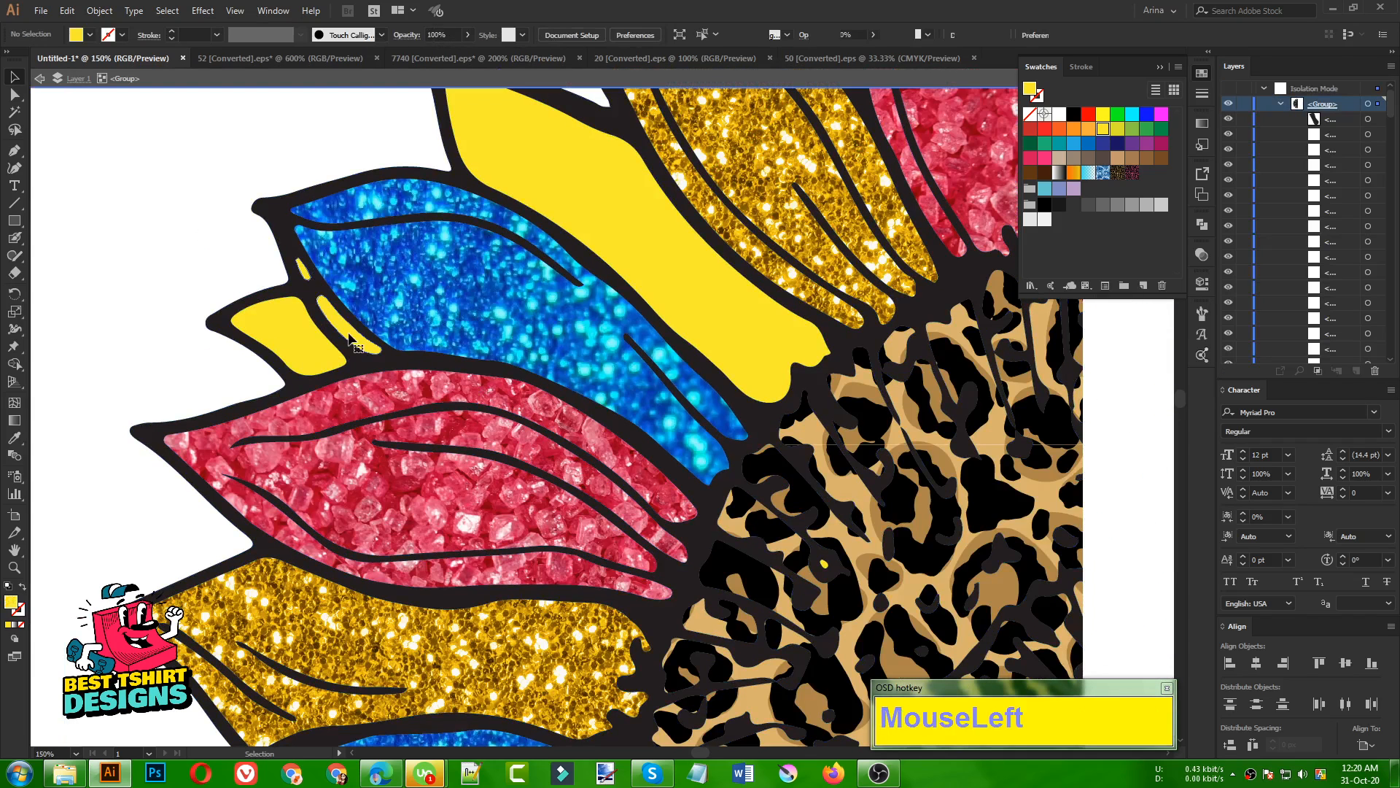
{"action": "left_click", "coordinate": [350, 340]}
{"action": "key", "text": "ctrl"}
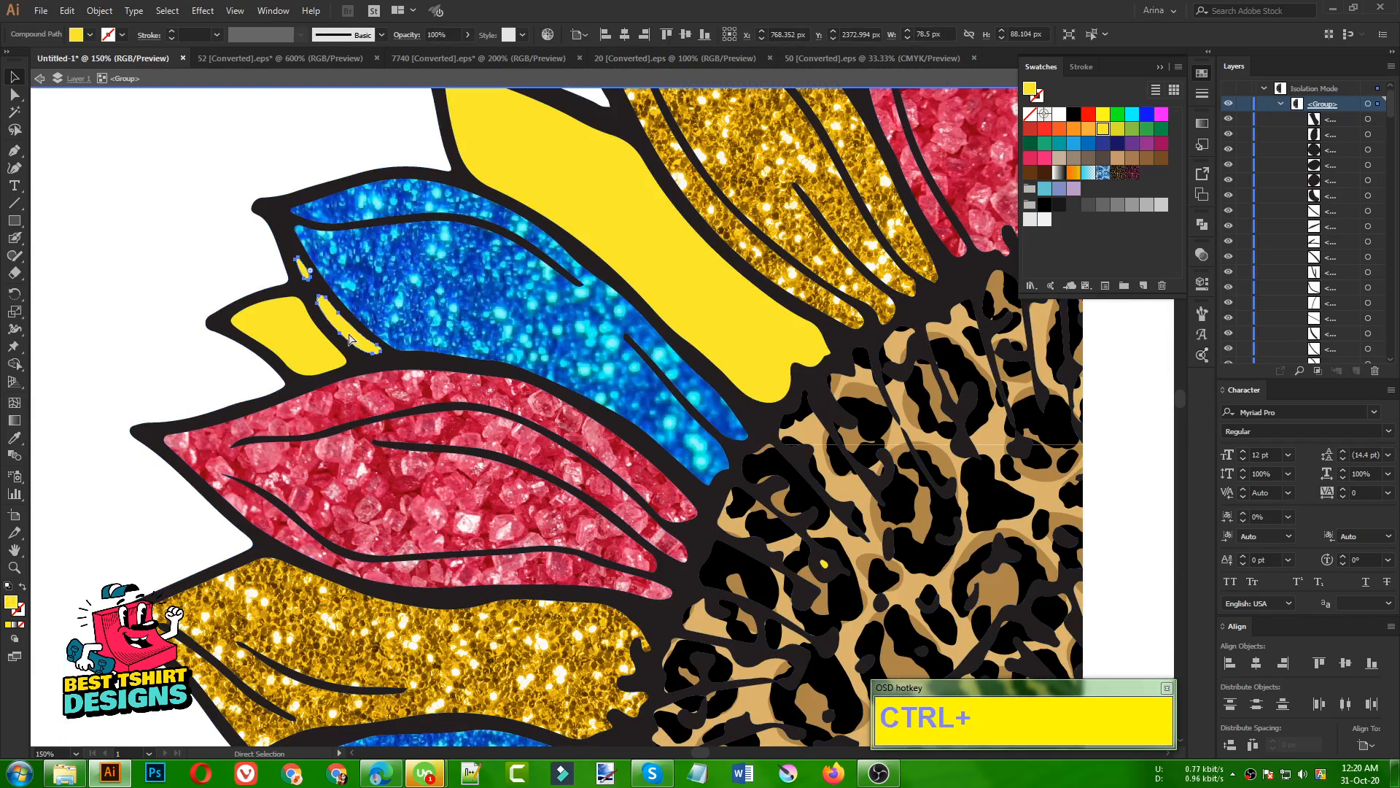
{"action": "key", "text": "ctrl+v"}
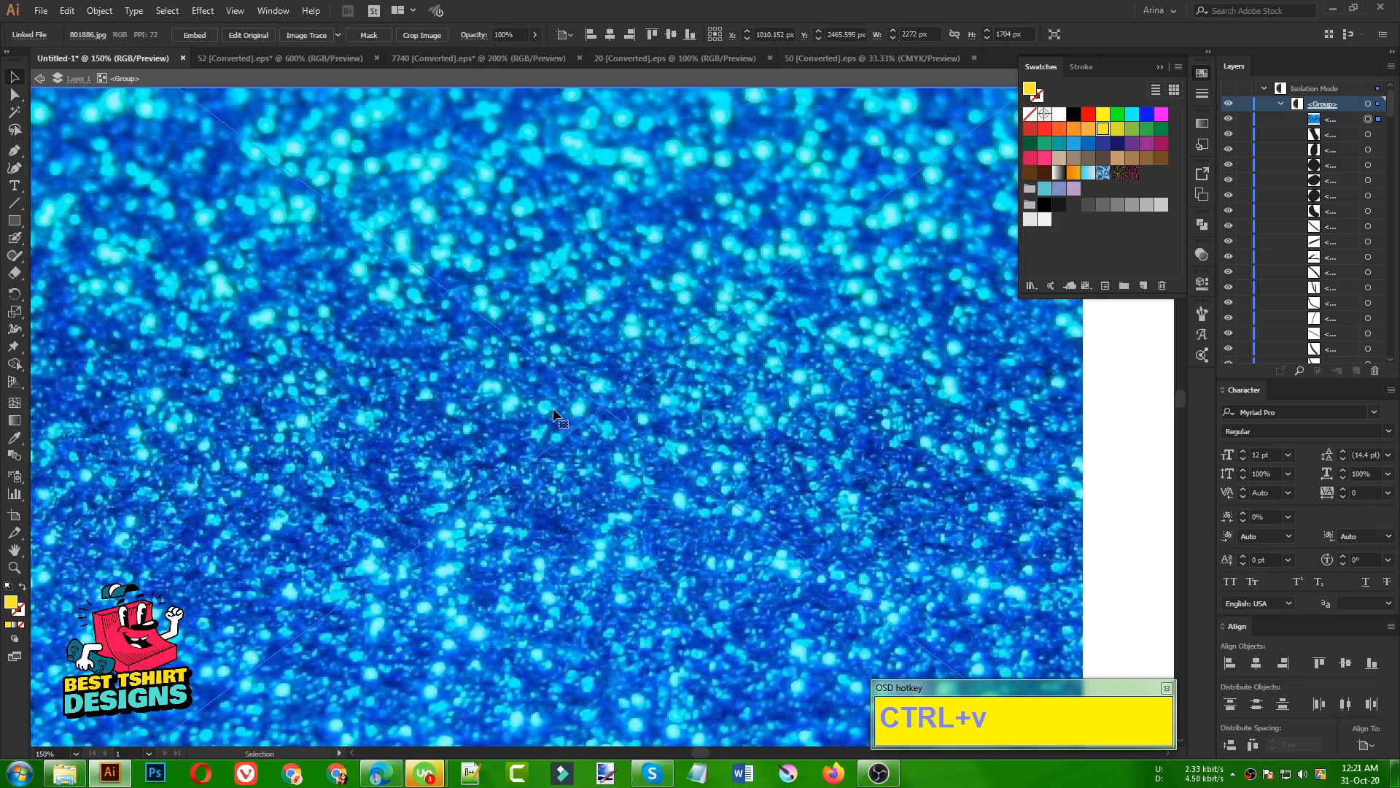
Step: Scale the pasted blue glitter image down to about 690 by 518 px and move it over the upper blue petal area
{"action": "scroll", "coordinate": [565, 417], "scroll_direction": "down", "scroll_amount": 1}
{"action": "scroll", "coordinate": [931, 447], "scroll_direction": "down", "scroll_amount": 1}
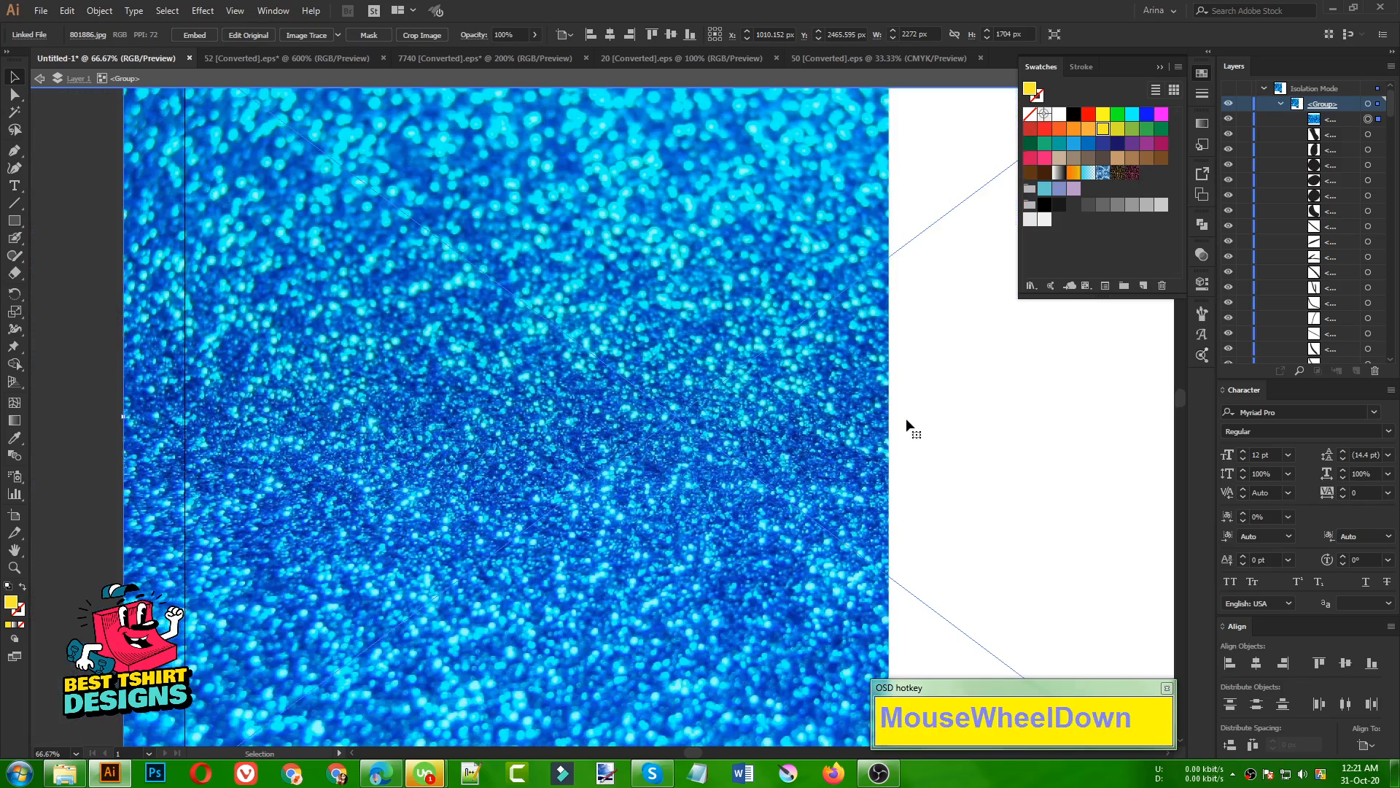
{"action": "scroll", "coordinate": [868, 426], "scroll_direction": "up", "scroll_amount": 2}
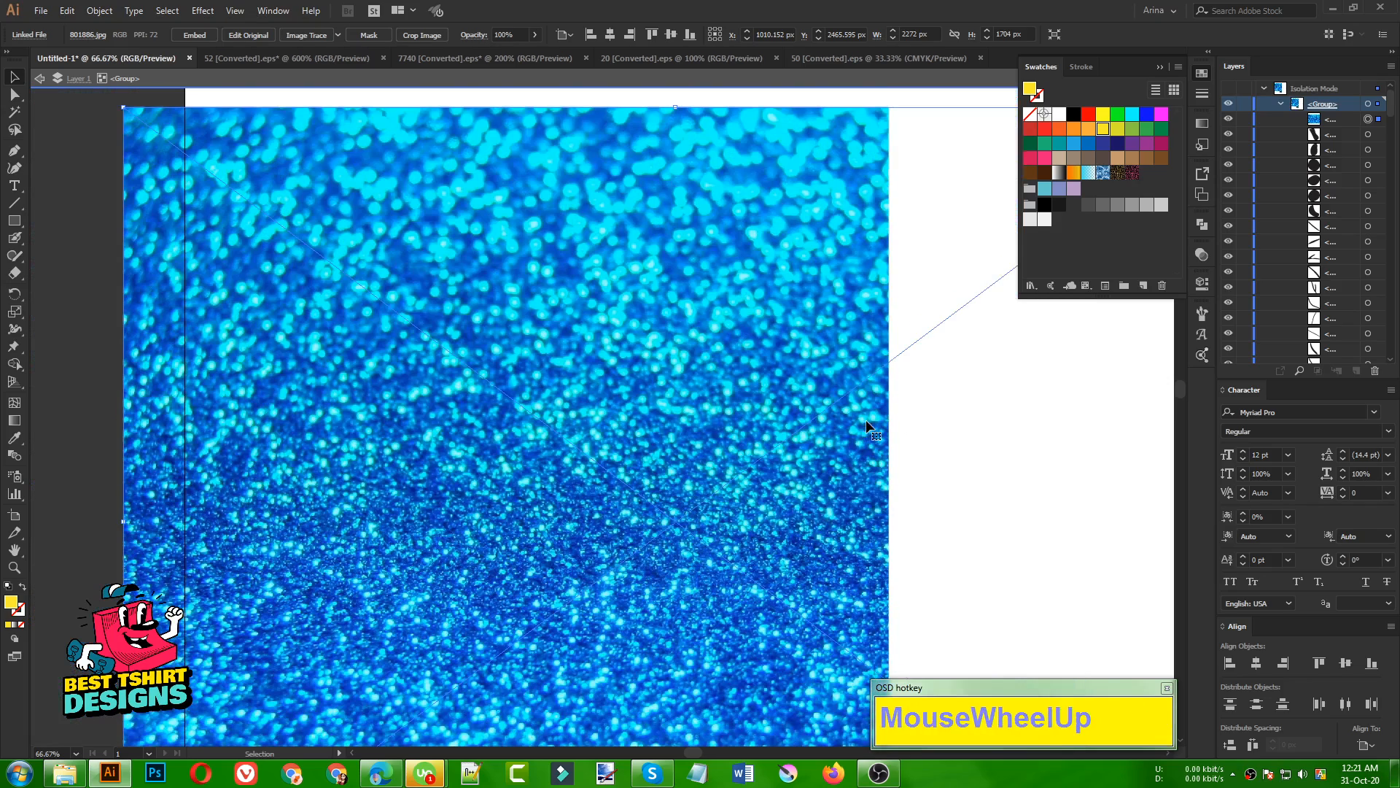
{"action": "left_click", "coordinate": [845, 179]}
{"action": "scroll", "coordinate": [467, 366], "scroll_direction": "down", "scroll_amount": 1}
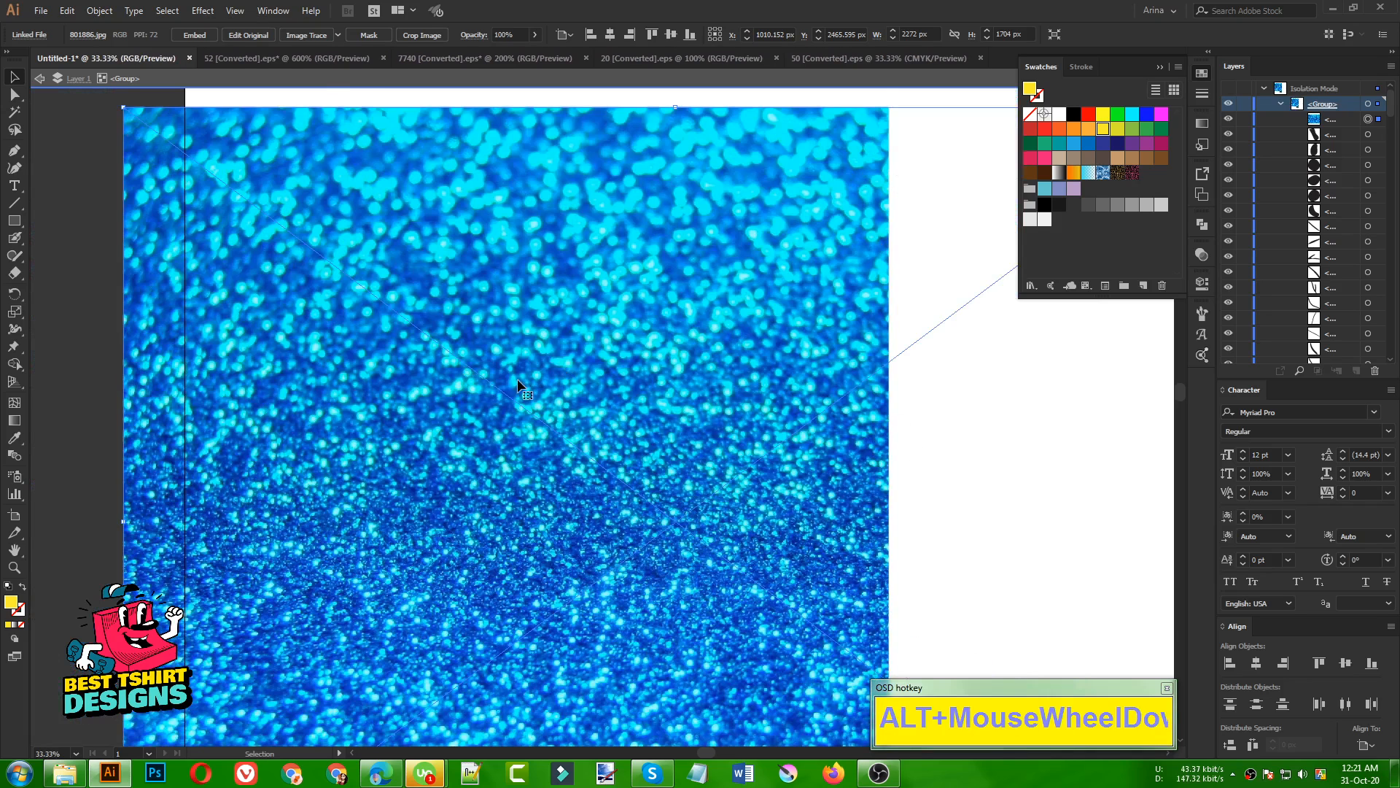
{"action": "left_click_drag", "start_coordinate": [296, 237], "coordinate": [488, 360]}
{"action": "left_click_drag", "start_coordinate": [564, 441], "coordinate": [540, 408]}
Step: Cut the scaled blue glitter image and paste it directly behind the compound path of the two yellow slivers
{"action": "scroll", "coordinate": [543, 423], "scroll_direction": "up", "scroll_amount": 4}
{"action": "key", "text": "ctrl+x"}
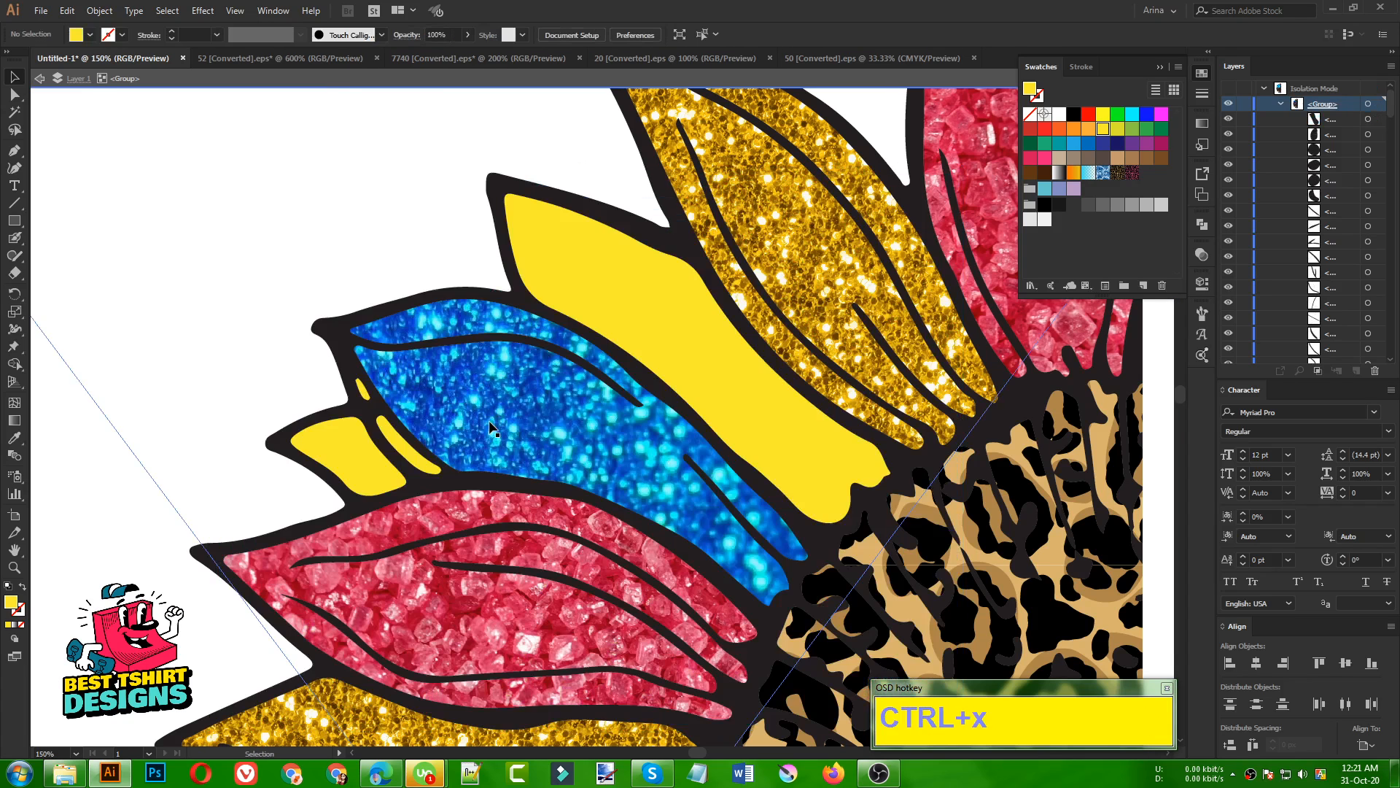
{"action": "left_click", "coordinate": [412, 457]}
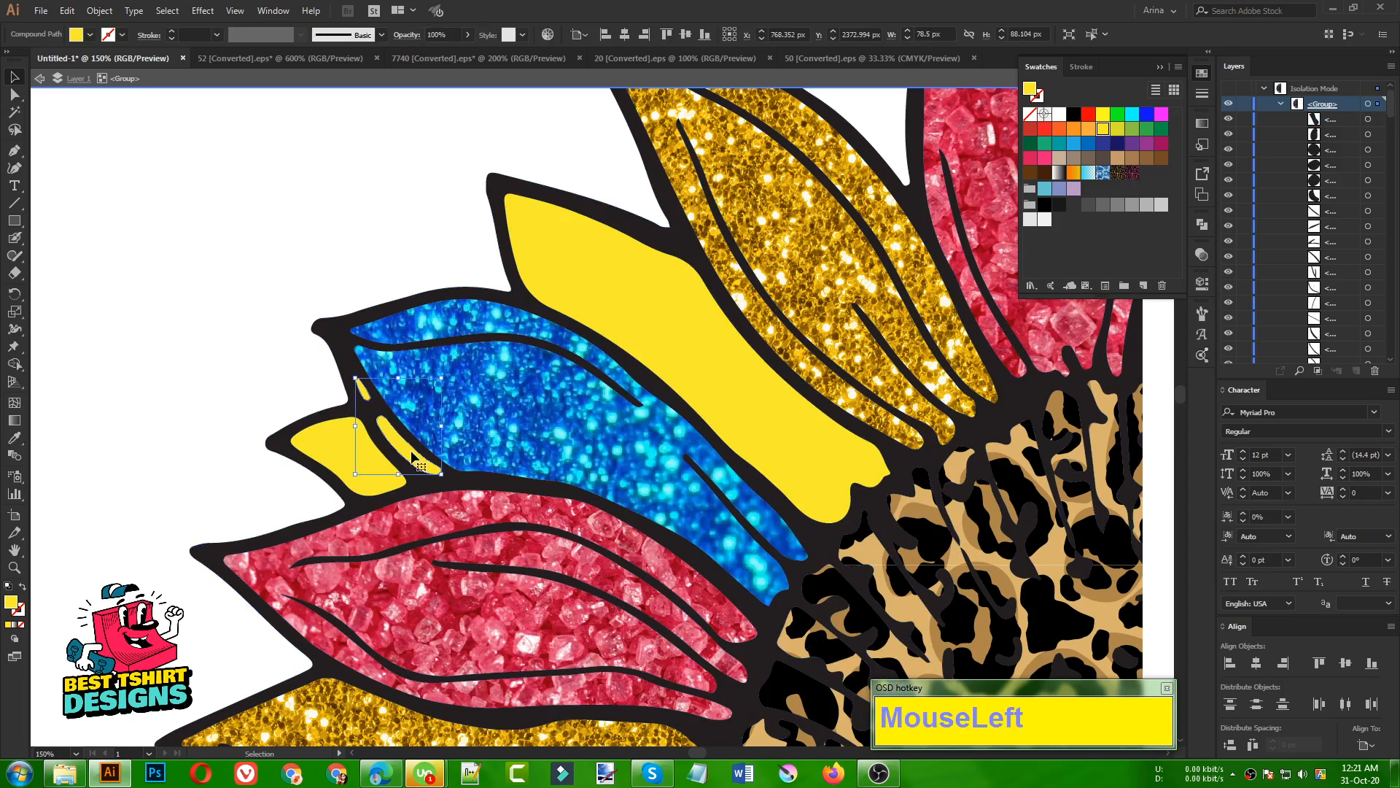
{"action": "key", "text": "ctrl+b"}
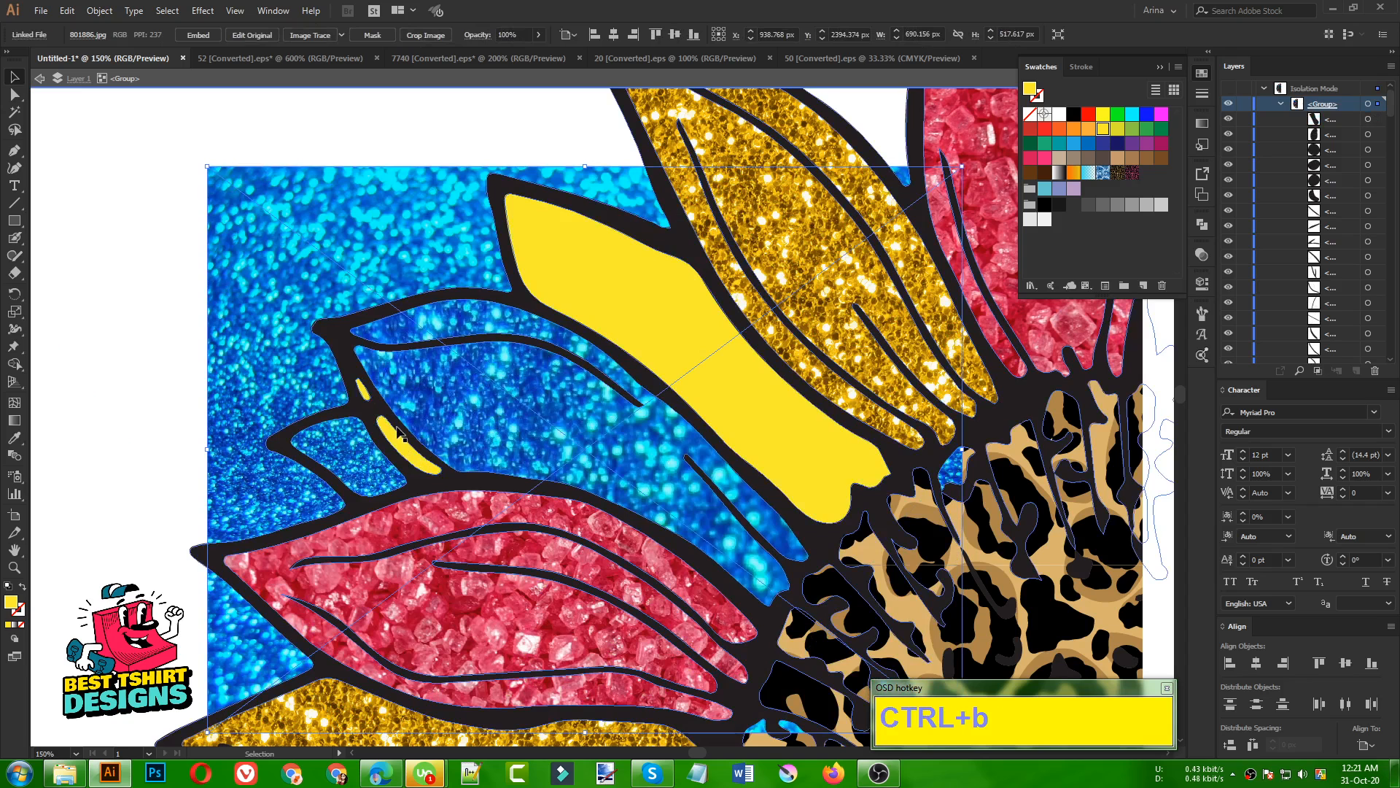
Step: Make a clipping mask from the yellow sliver compound path and the blue glitter image, and deselect the result
{"action": "left_click", "coordinate": [420, 467]}
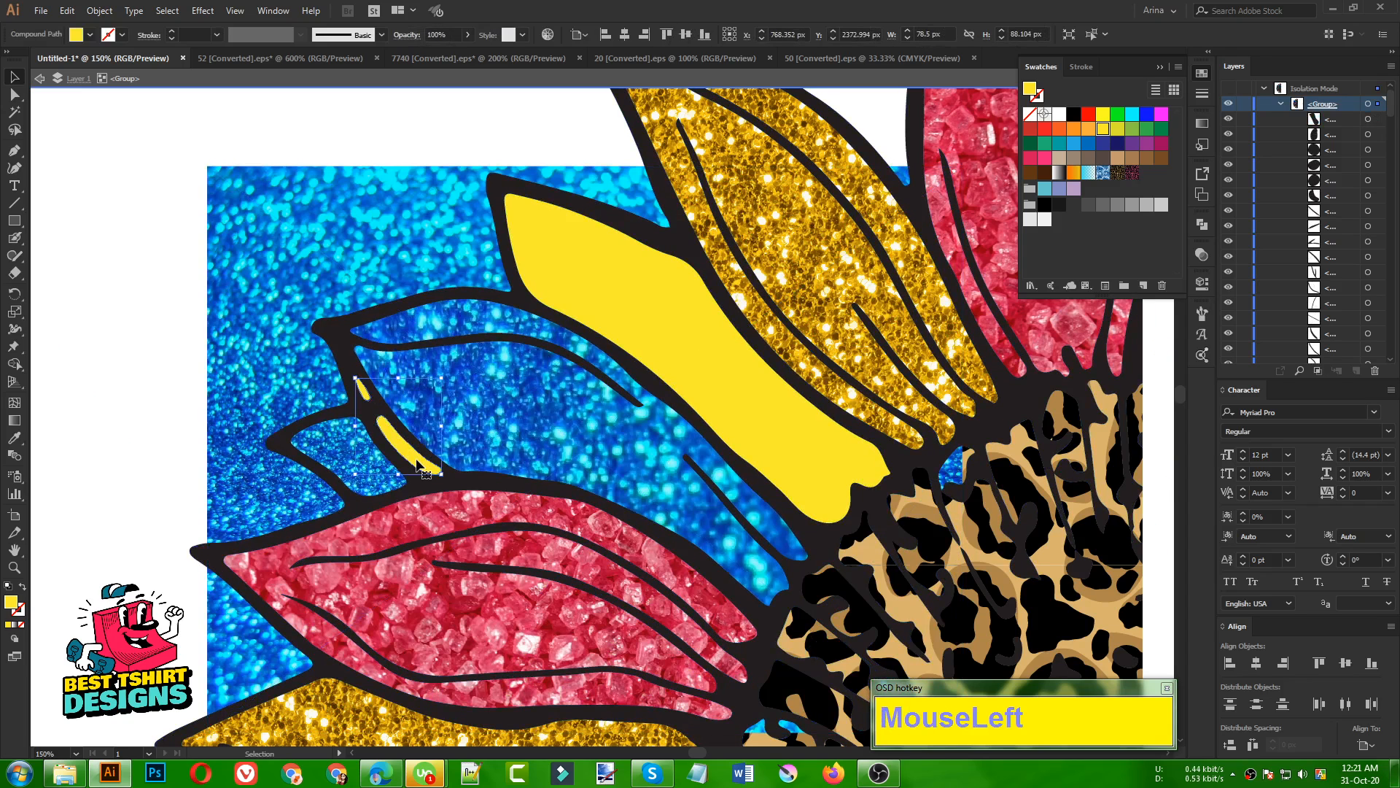
{"action": "right_click", "coordinate": [331, 219]}
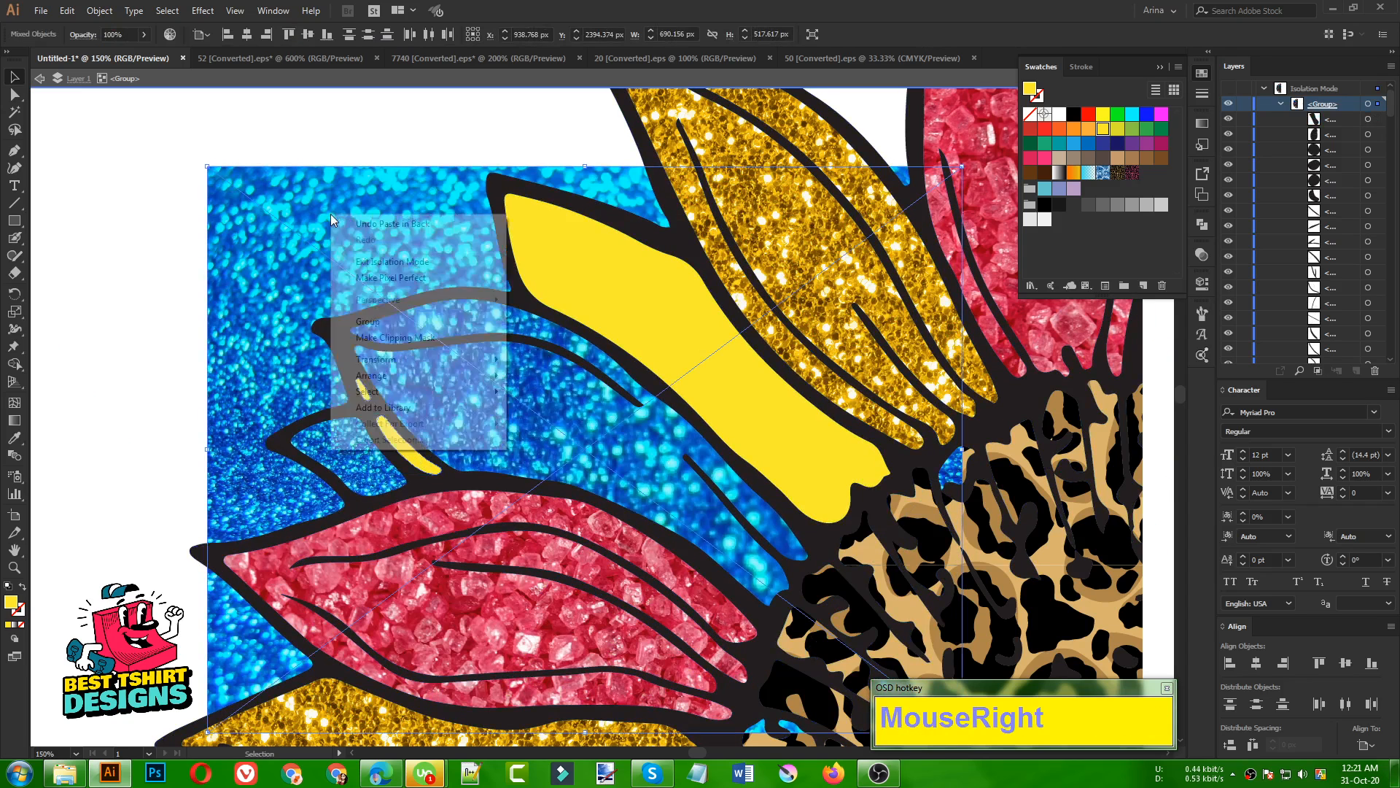
{"action": "left_click", "coordinate": [378, 327]}
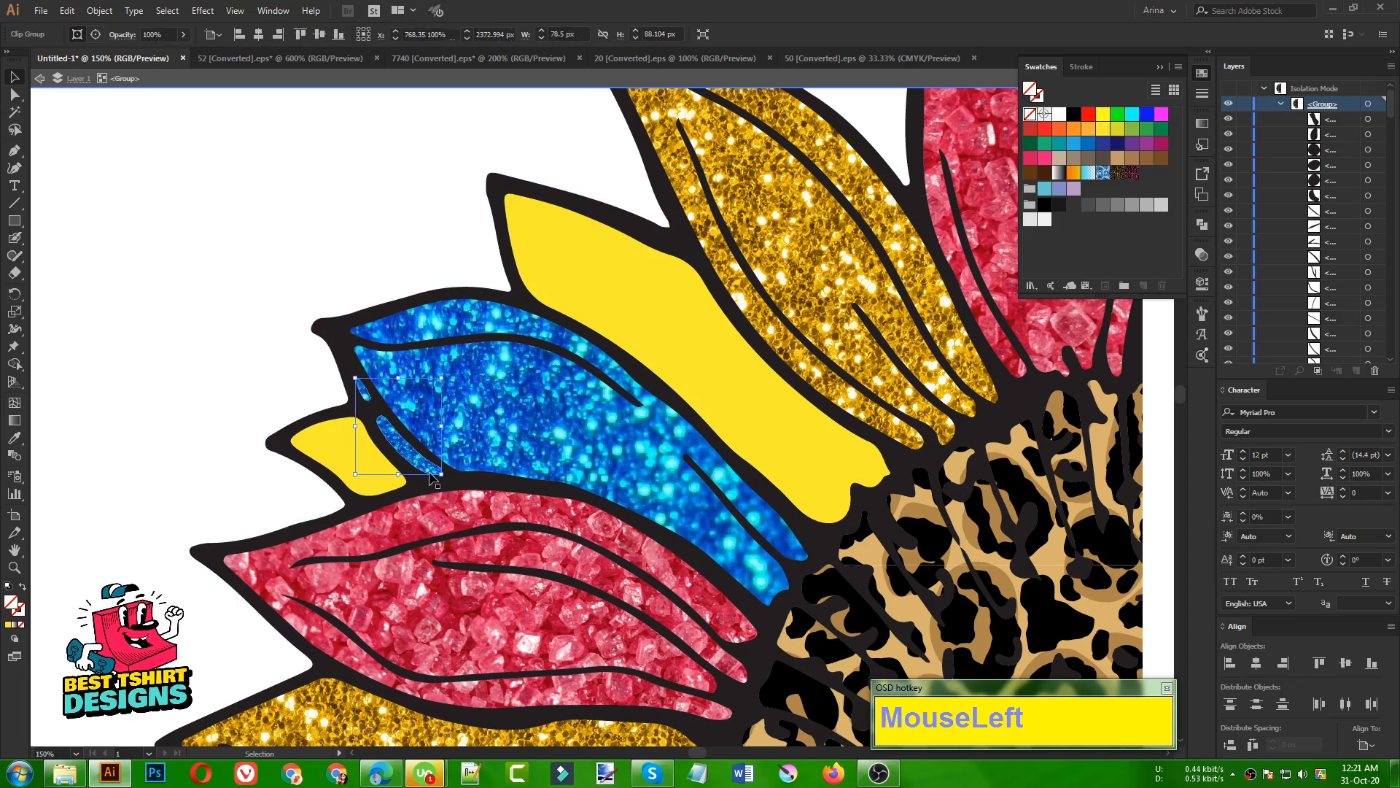
{"action": "left_click", "coordinate": [303, 296]}
Step: Select the remaining plain yellow petals around the flower, including the partial ones, and fill them with the pink leopard pattern swatch
{"action": "left_click", "coordinate": [599, 287]}
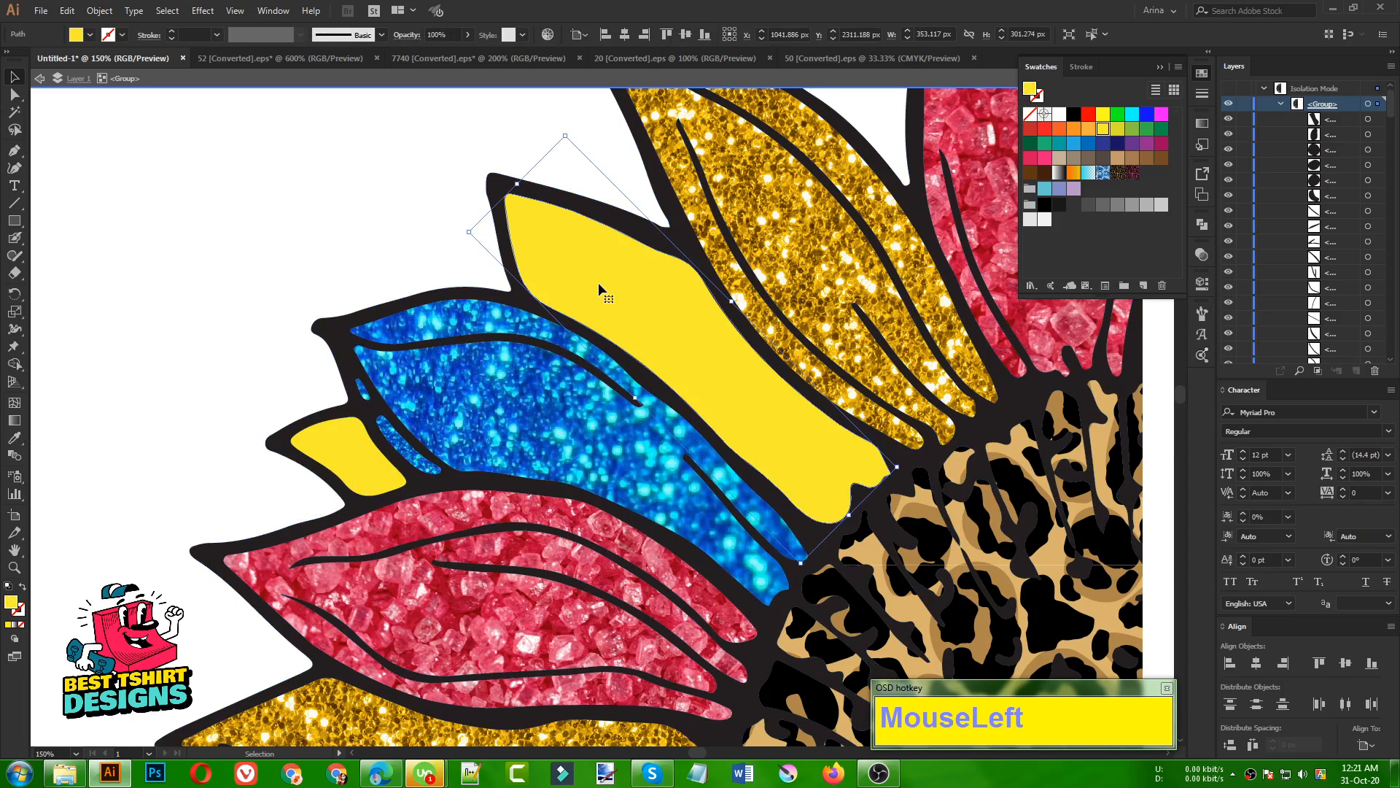
{"action": "left_click", "coordinate": [337, 445], "text": "shift"}
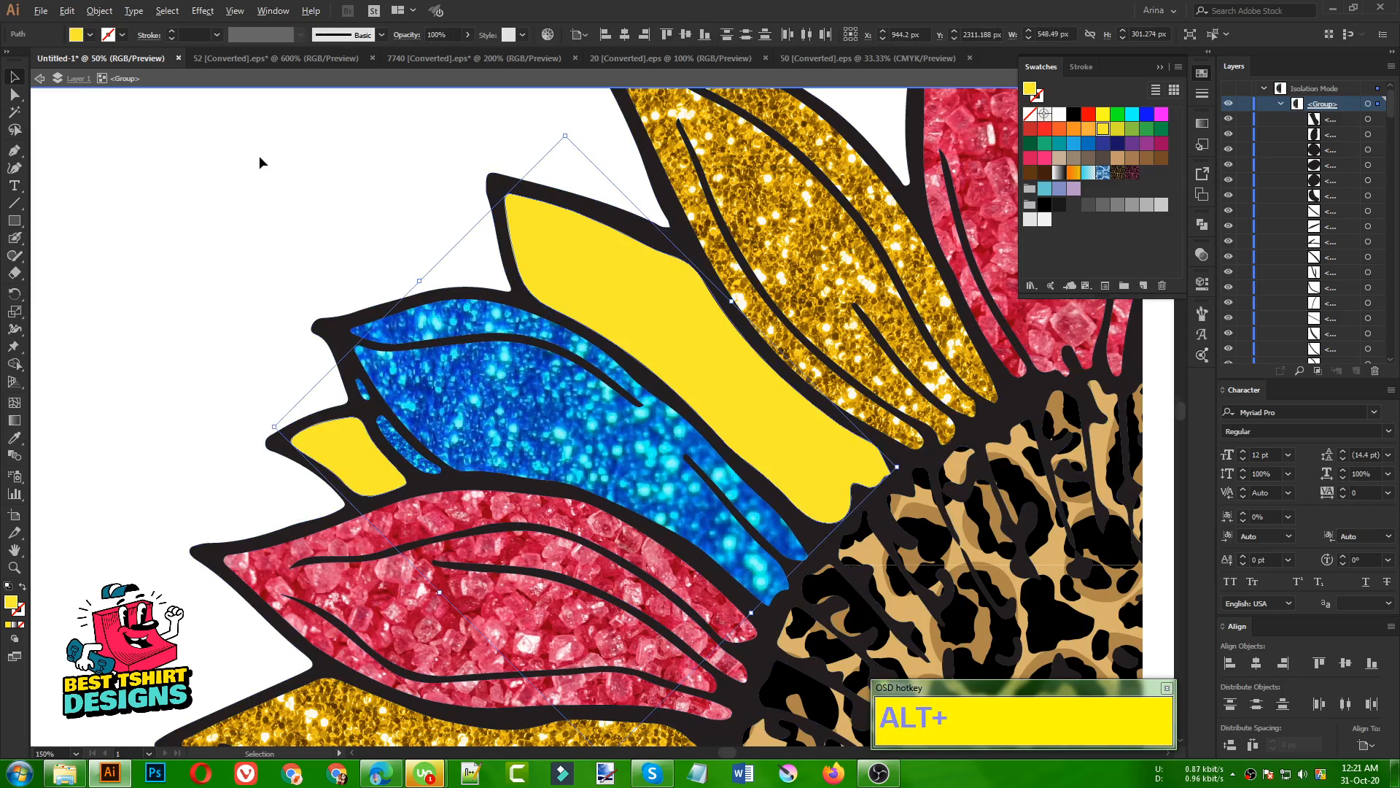
{"action": "scroll", "coordinate": [259, 156], "scroll_direction": "down", "scroll_amount": 4}
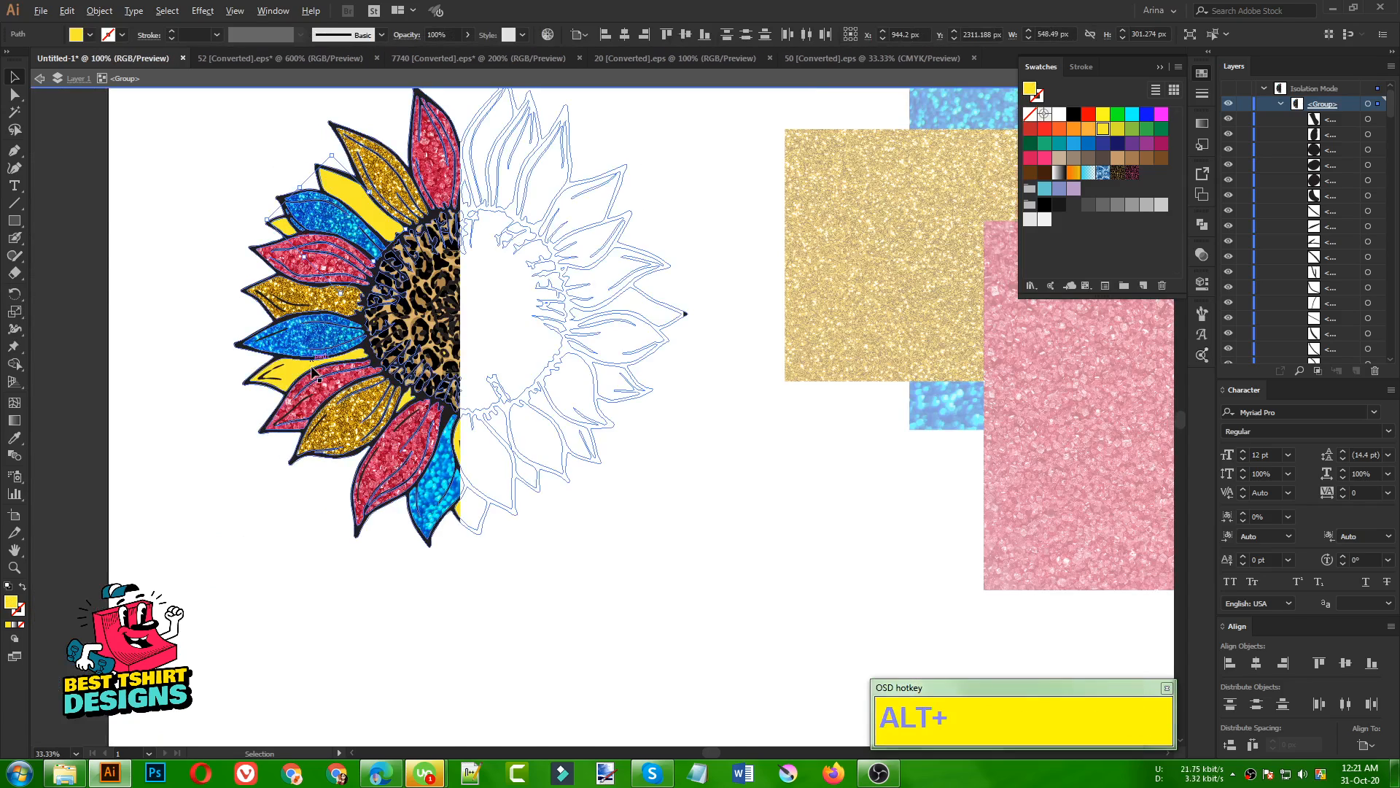
{"action": "scroll", "coordinate": [312, 372], "scroll_direction": "up", "scroll_amount": 3}
{"action": "left_click", "coordinate": [588, 464], "text": "shift"}
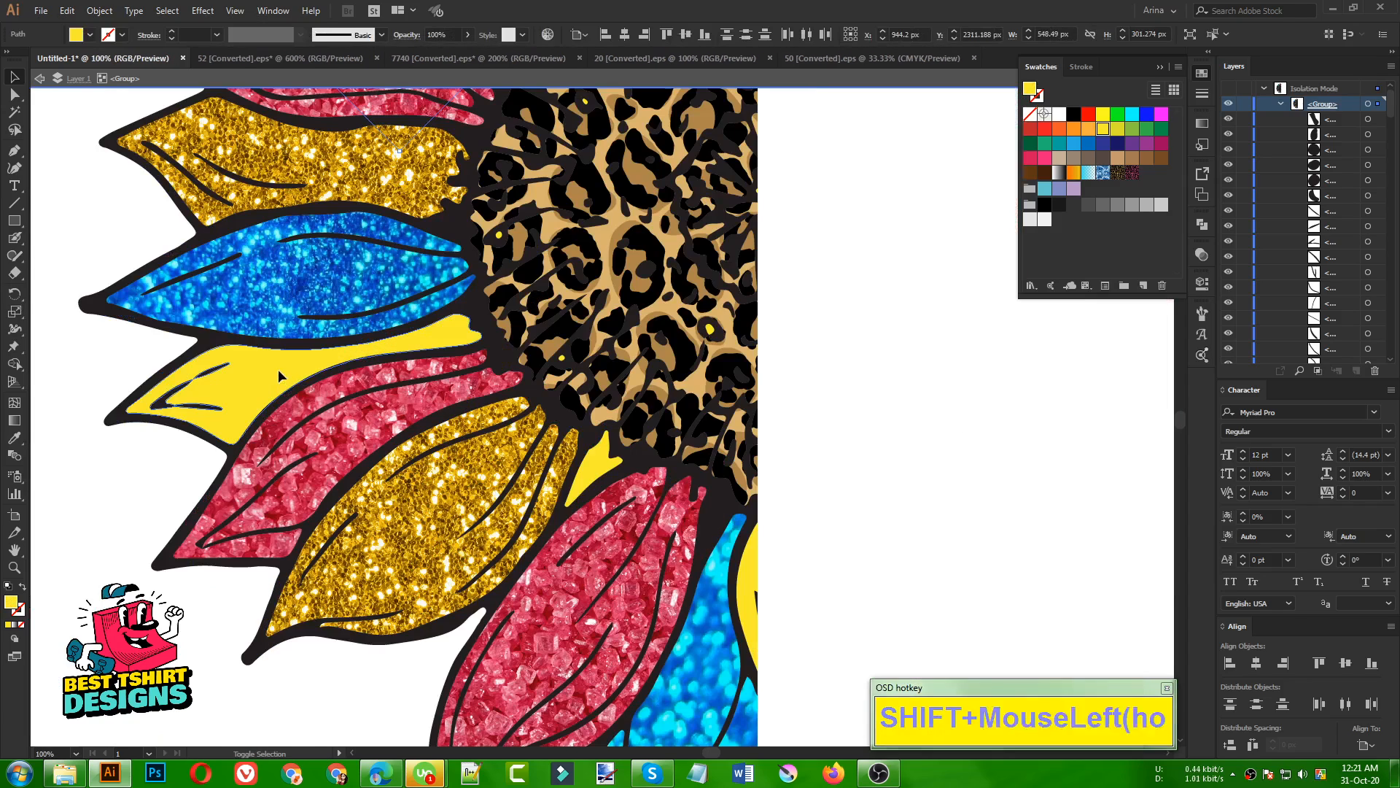
{"action": "left_click", "coordinate": [598, 467], "text": "shift"}
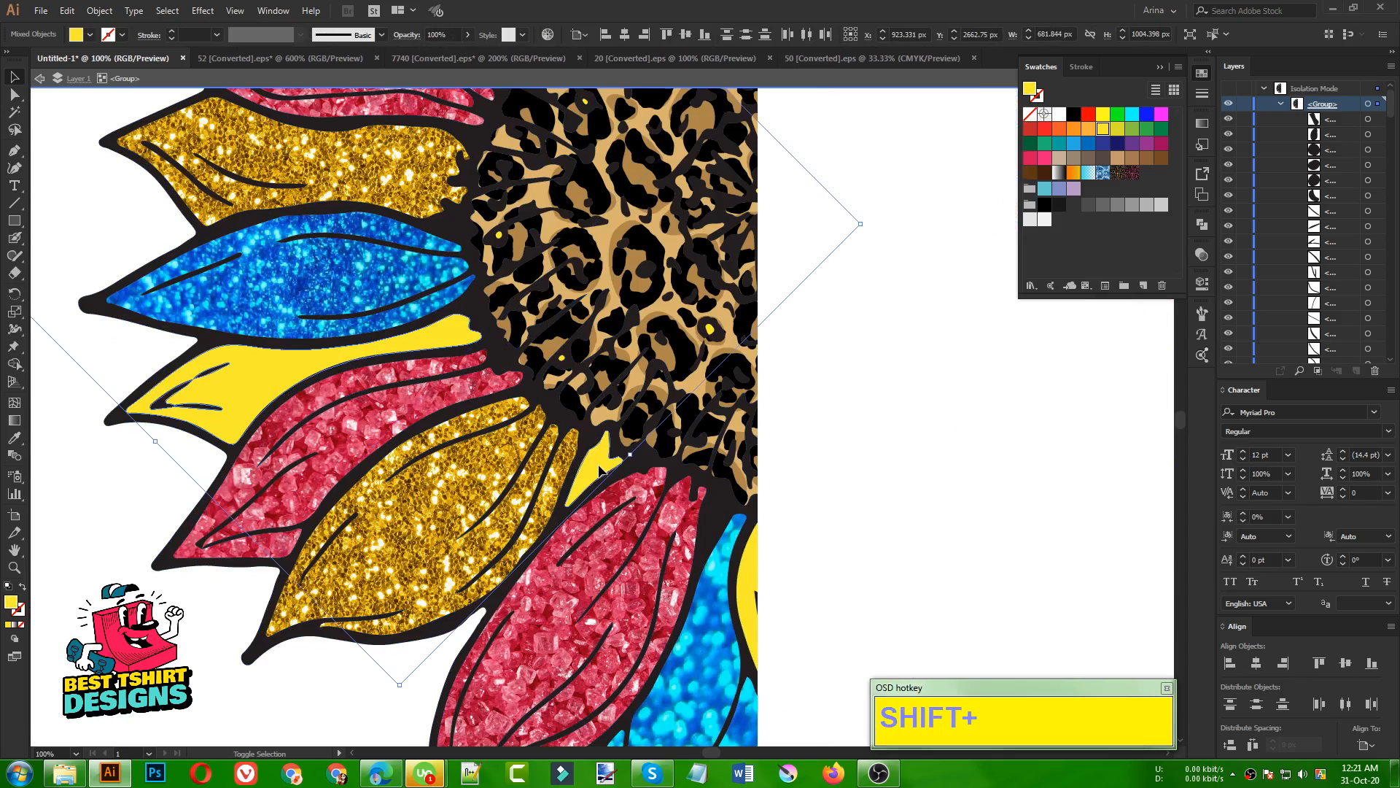
{"action": "left_click", "coordinate": [756, 584], "text": "shift"}
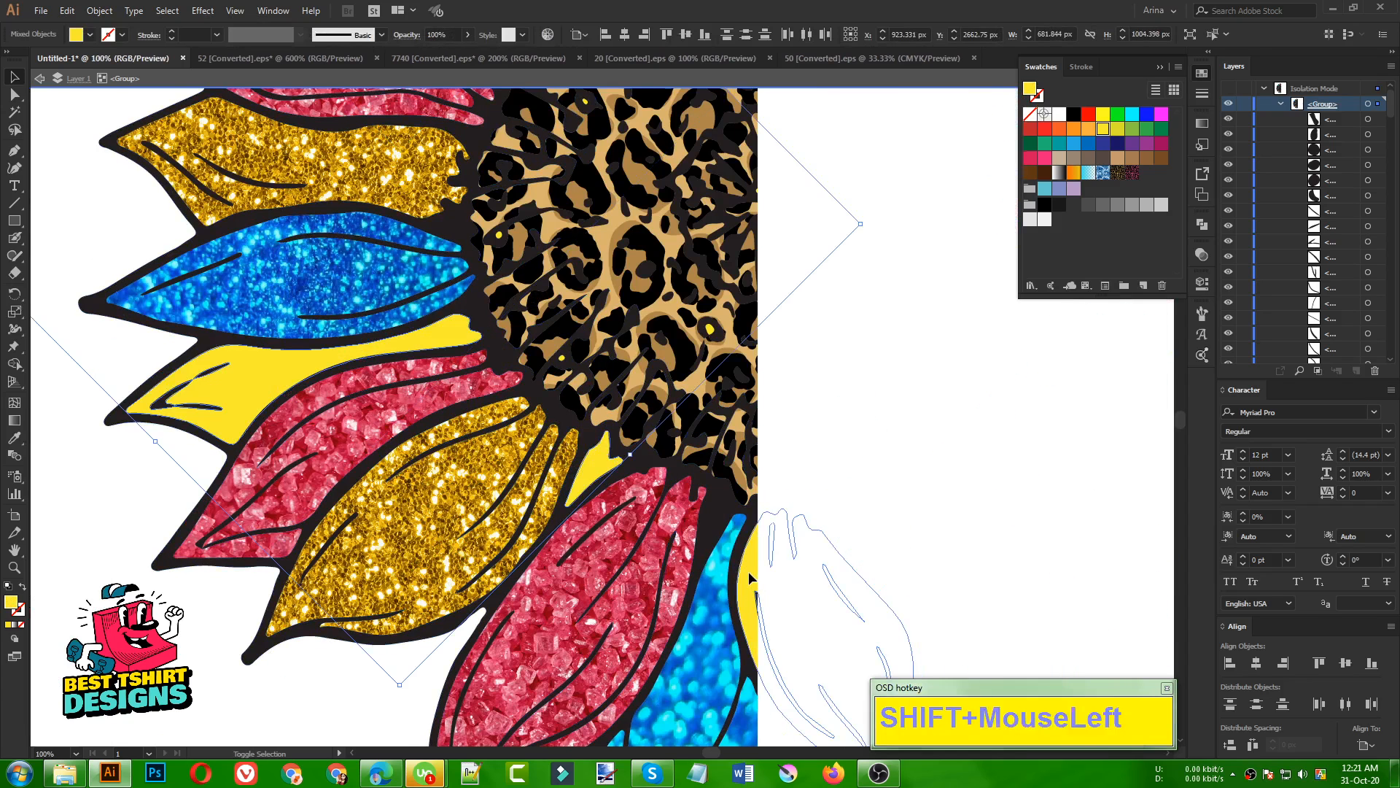
{"action": "left_click", "coordinate": [1130, 175]}
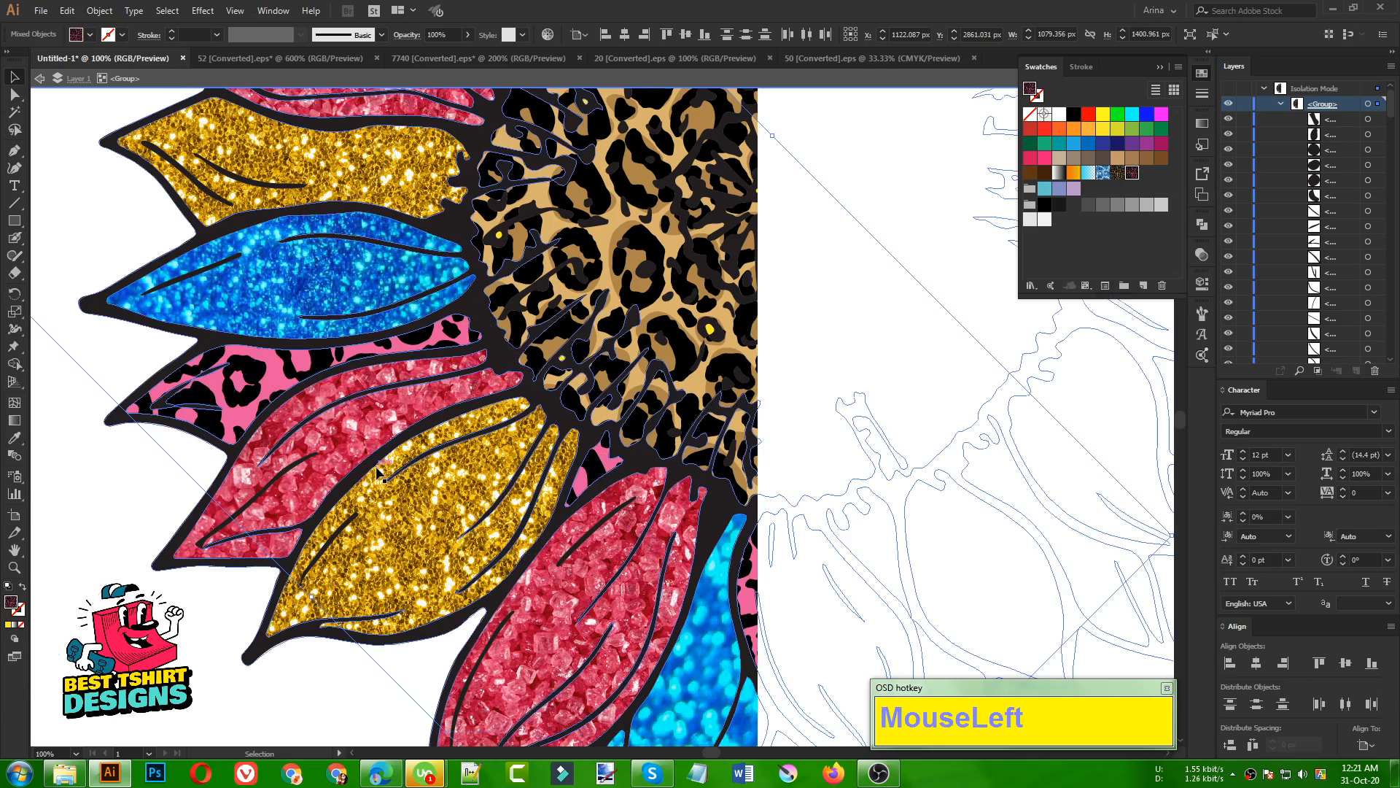
Step: Deselect the leopard-patterned petals and leave isolation mode to show the whole sunflower
{"action": "scroll", "coordinate": [378, 473], "scroll_direction": "down", "scroll_amount": 2}
{"action": "left_click", "coordinate": [125, 337]}
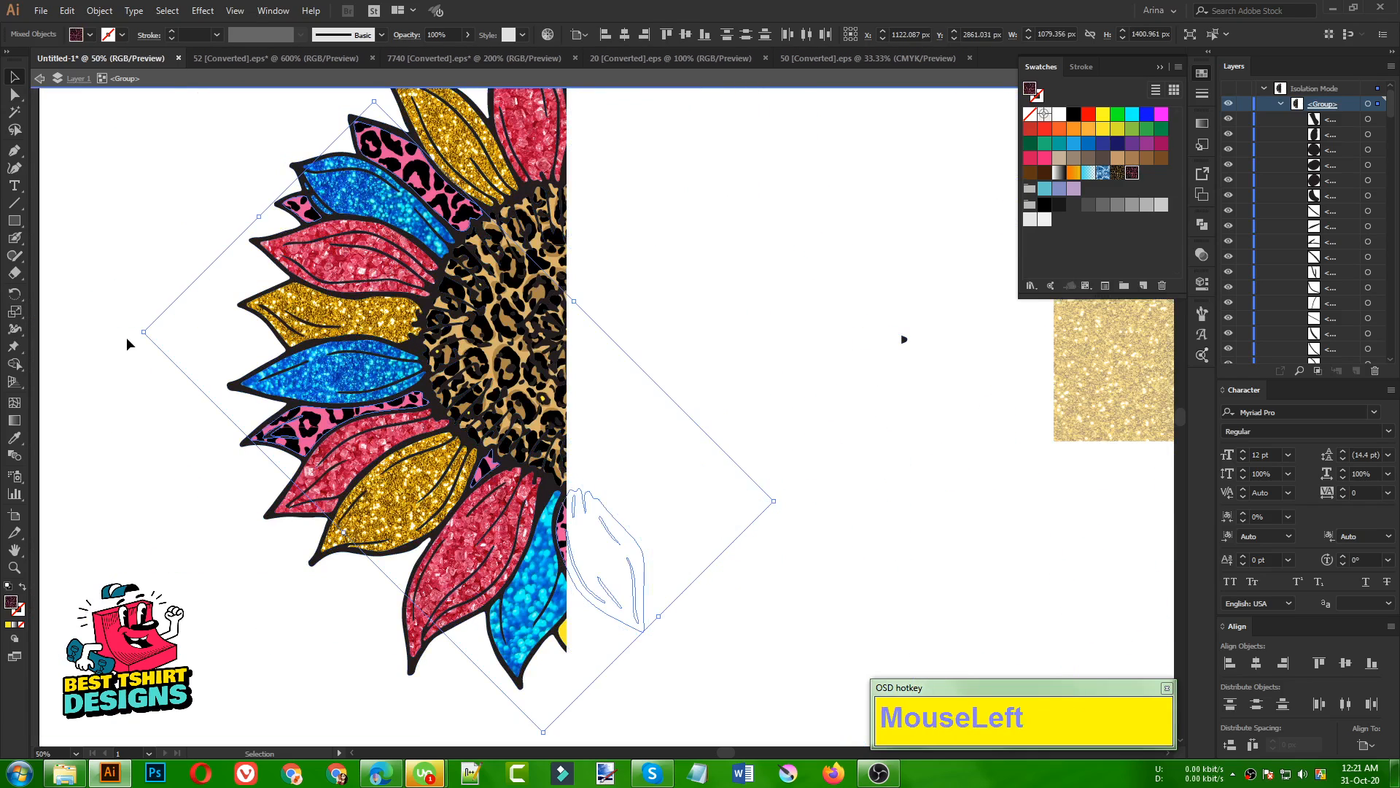
{"action": "left_click", "coordinate": [125, 337]}
{"action": "scroll", "coordinate": [124, 357], "scroll_direction": "down", "scroll_amount": 1}
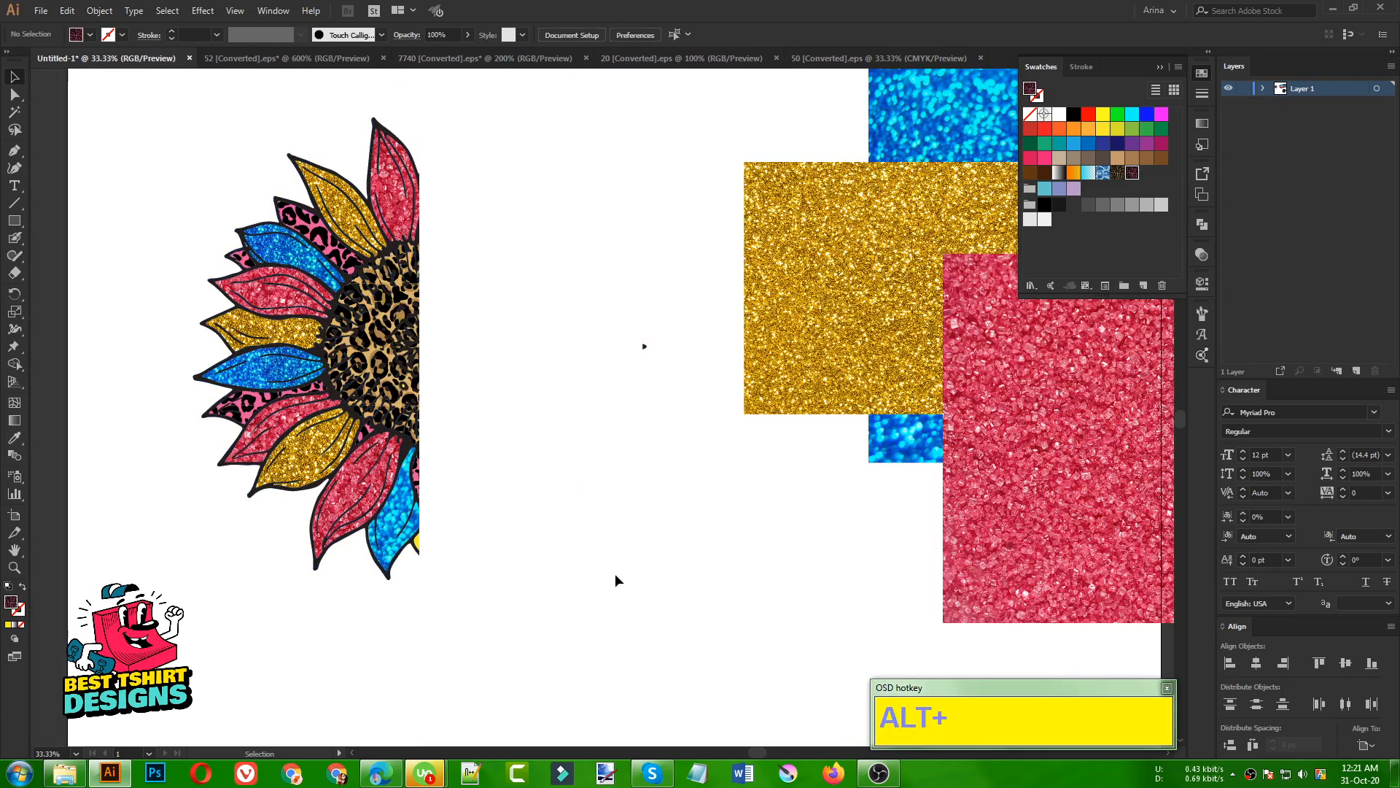
{"action": "left_click", "coordinate": [623, 575]}
{"action": "scroll", "coordinate": [346, 497], "scroll_direction": "down", "scroll_amount": 1}
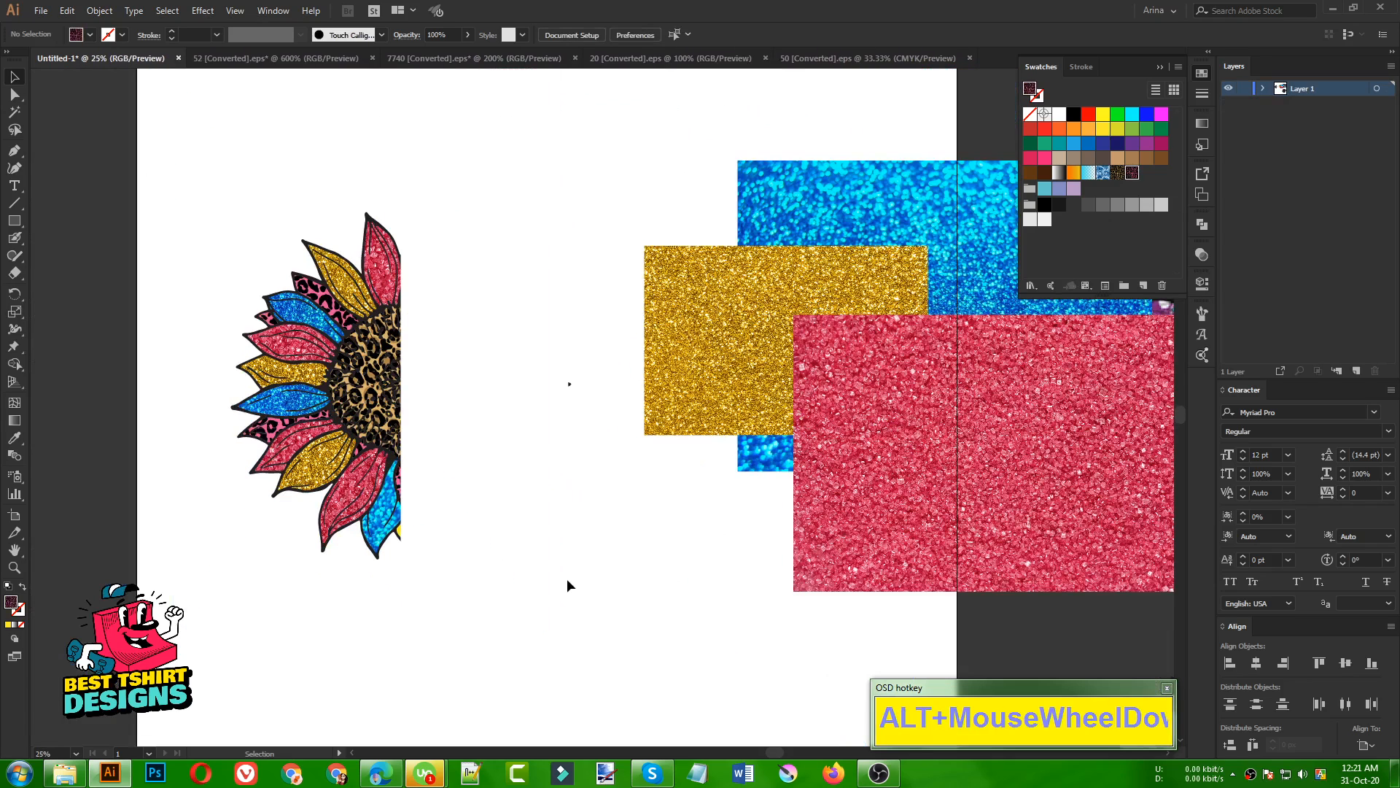
Step: Move the gold, red and blue glitter images together up to the upper part of the artboard
{"action": "left_click", "coordinate": [567, 583]}
{"action": "scroll", "coordinate": [325, 474], "scroll_direction": "down", "scroll_amount": 1}
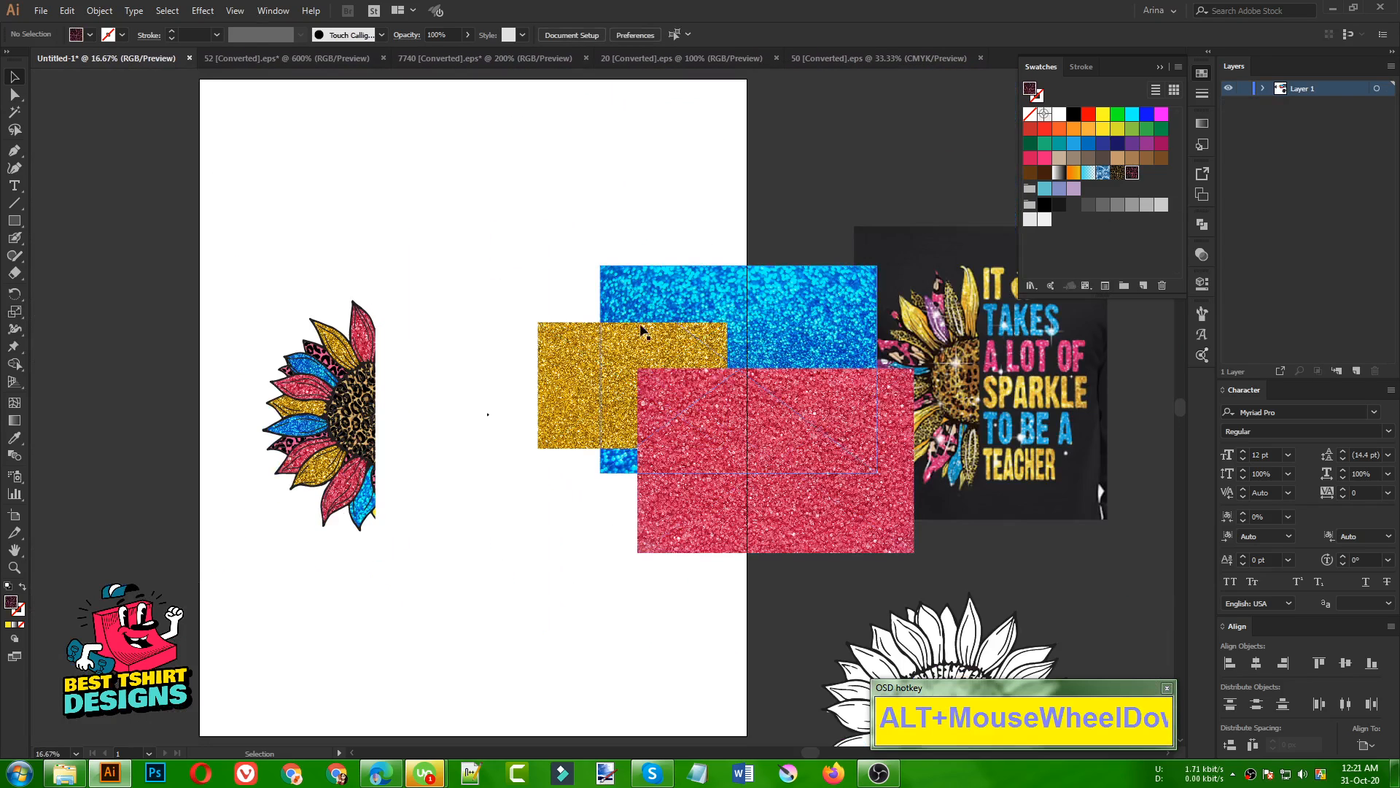
{"action": "left_click_drag", "start_coordinate": [659, 225], "coordinate": [718, 474]}
{"action": "left_click_drag", "start_coordinate": [701, 425], "coordinate": [657, 245]}
{"action": "left_click_drag", "start_coordinate": [567, 539], "coordinate": [566, 539]}
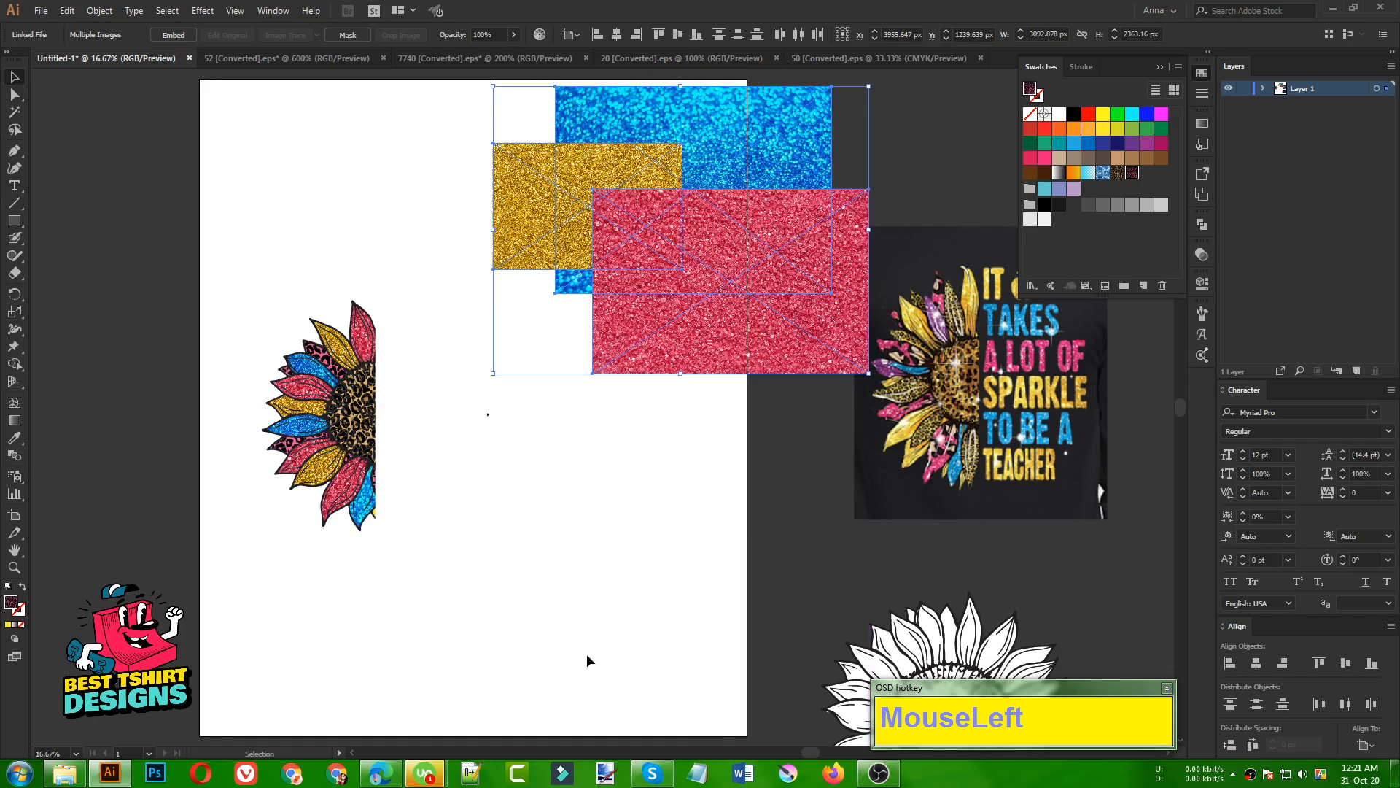
Step: Create a four-line text object reading PROUD / TO BE / A KINDERGARTEN / TEACHER below the glitter images
{"action": "left_click", "coordinate": [17, 187]}
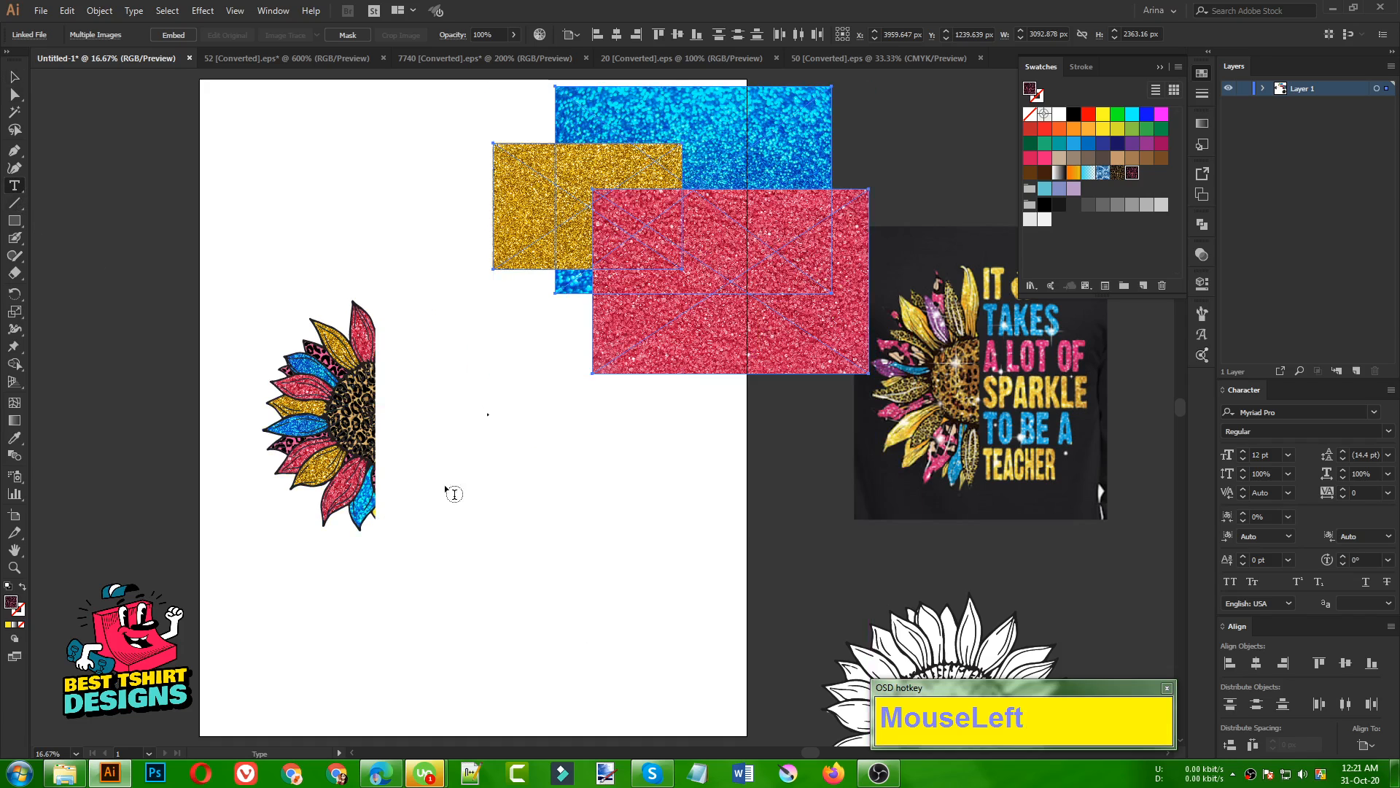
{"action": "left_click", "coordinate": [484, 587]}
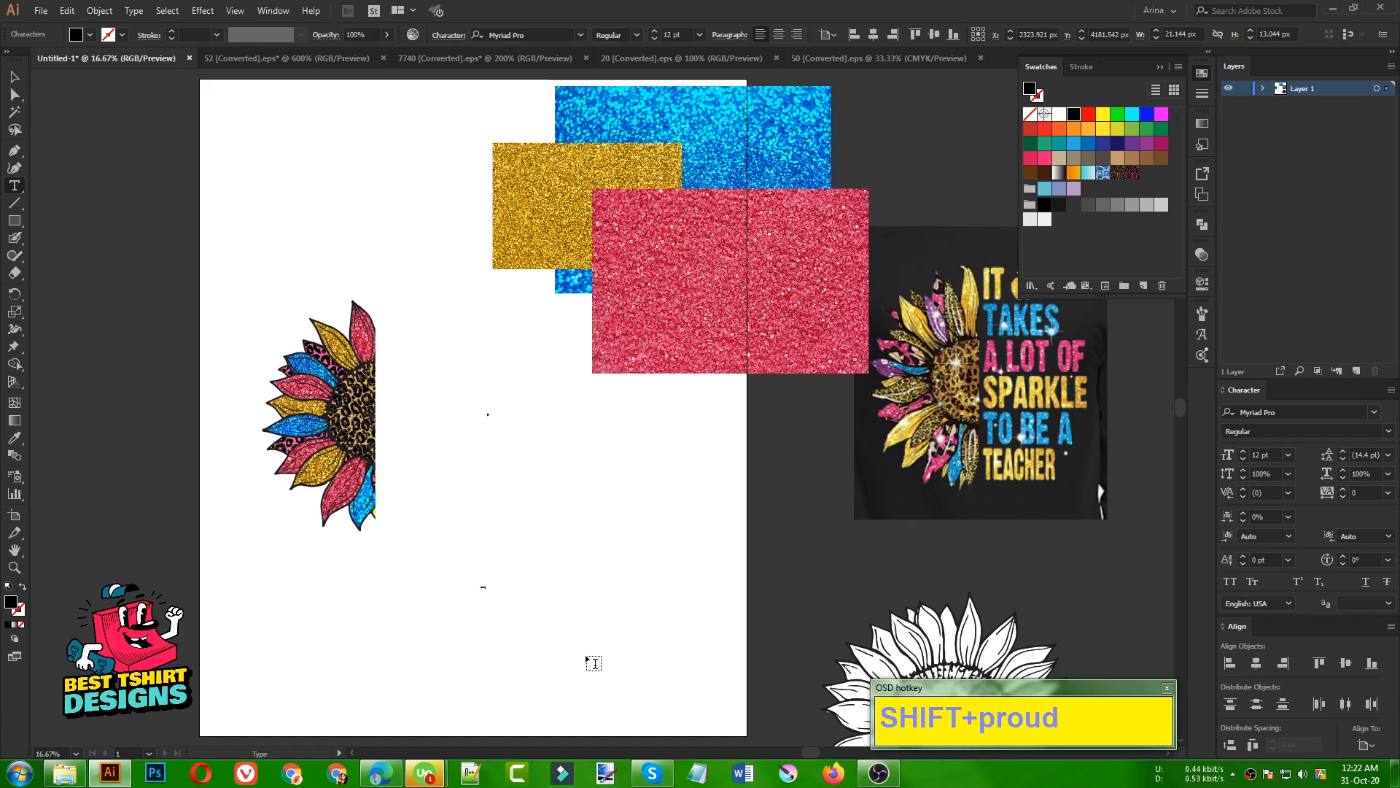
{"action": "type", "text": "To be a"}
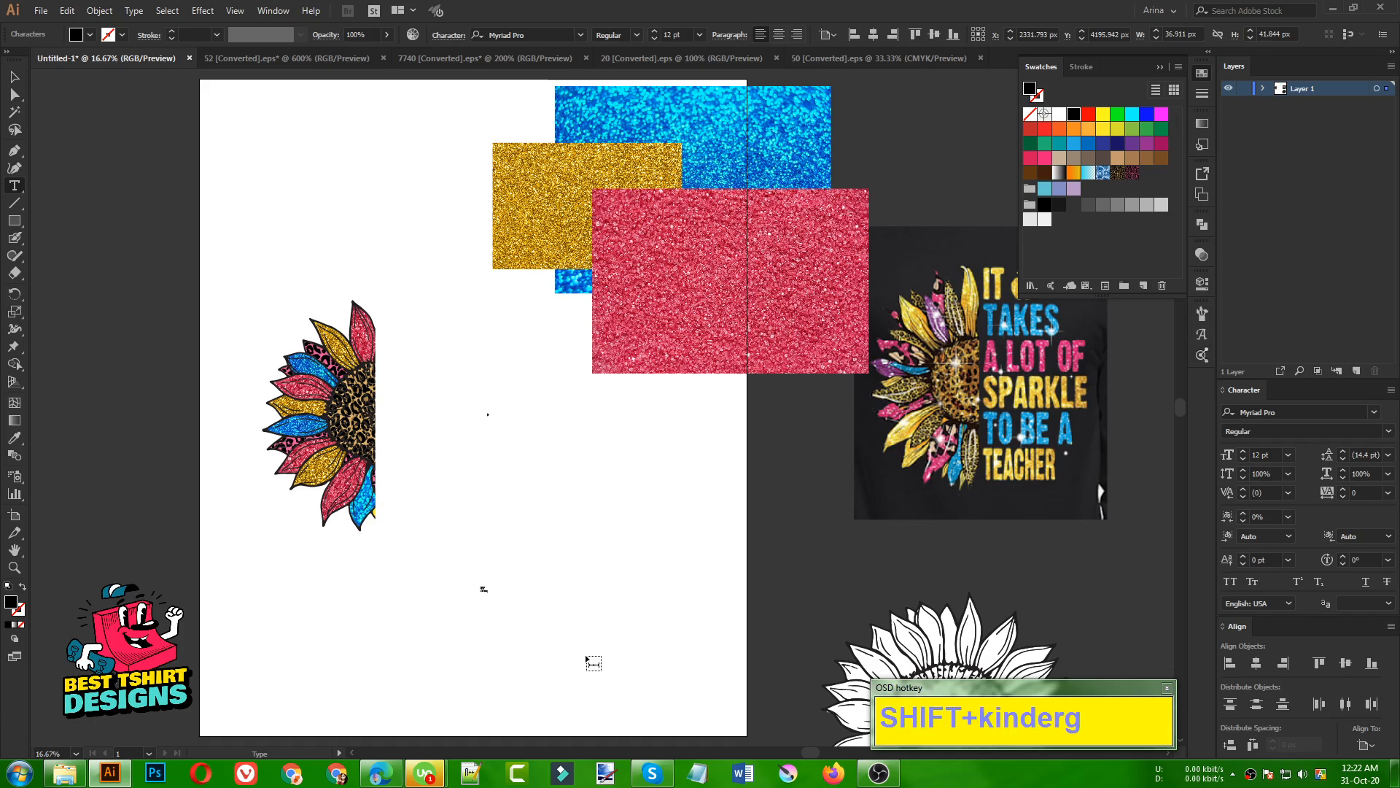
{"action": "type", "text": "n"}
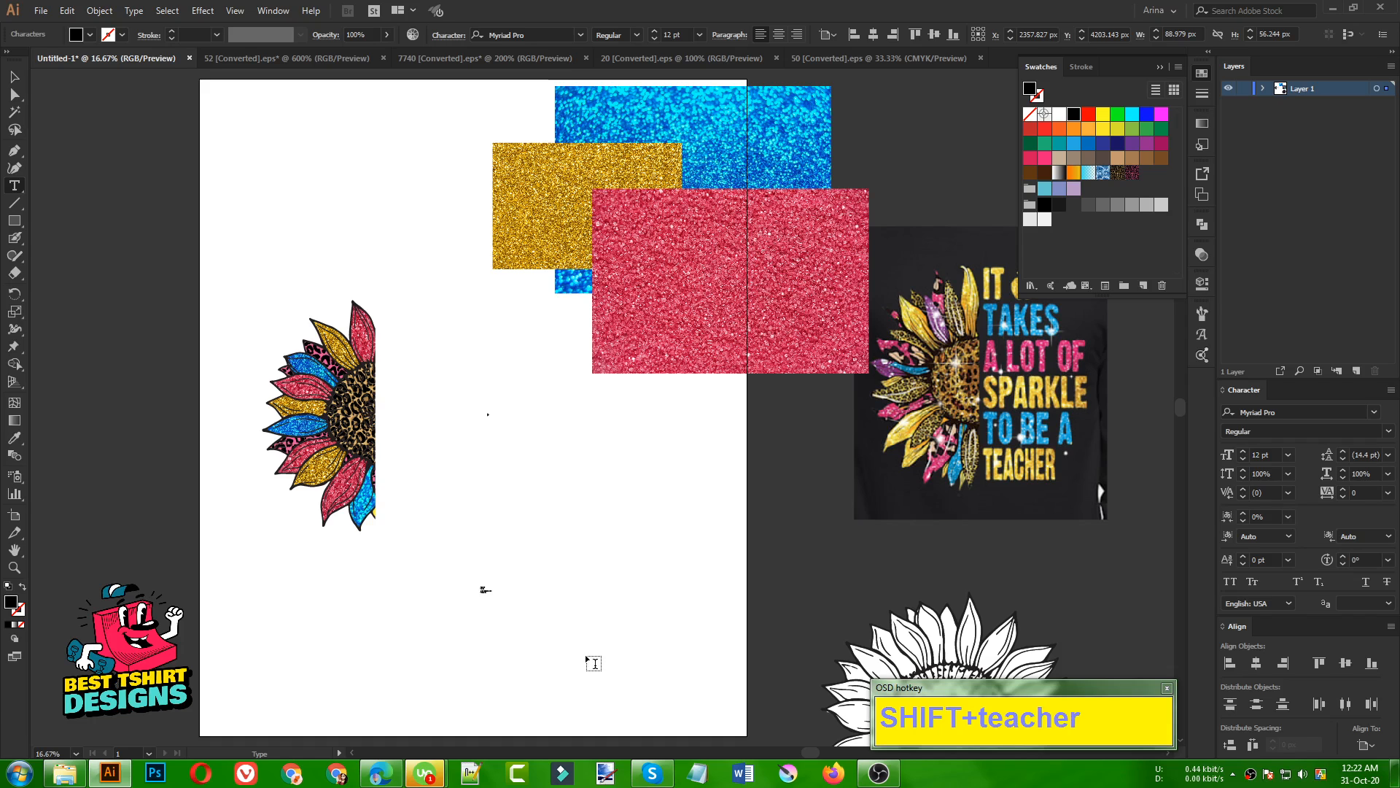
Step: Scale the four-line text up proportionally to about 293 pt and move it beside the lower half of the sunflower
{"action": "left_click", "coordinate": [18, 77]}
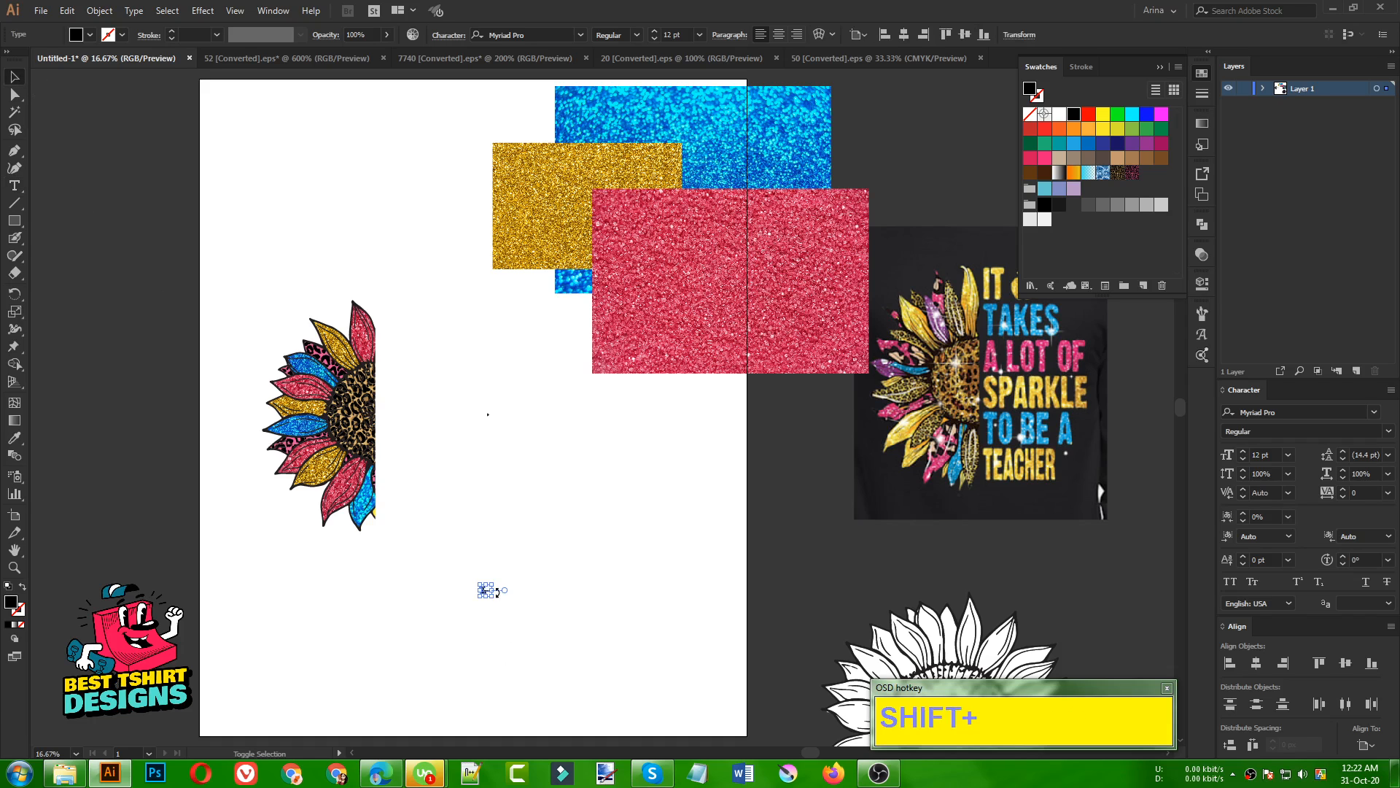
{"action": "left_click_drag", "start_coordinate": [493, 589], "coordinate": [766, 690]}
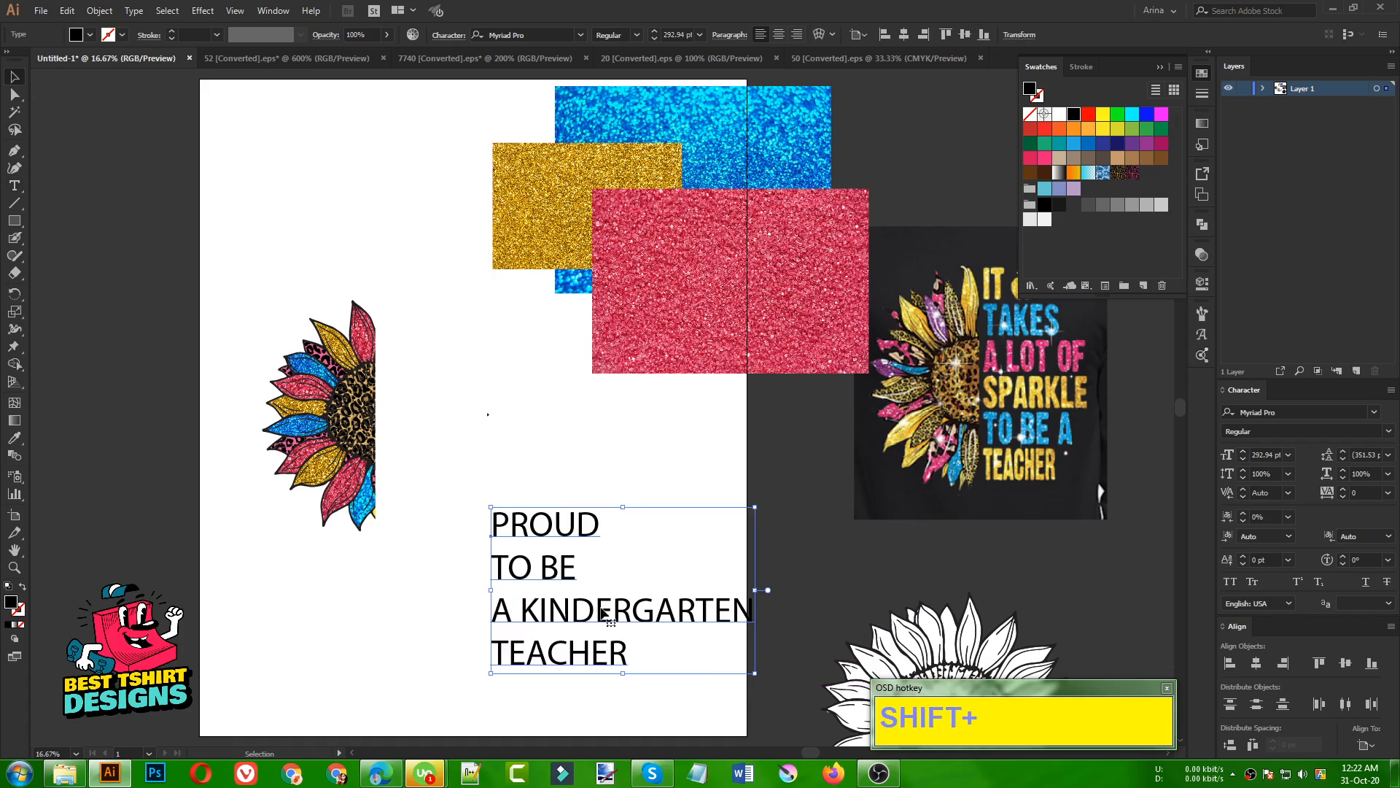
{"action": "left_click_drag", "start_coordinate": [603, 616], "coordinate": [552, 549]}
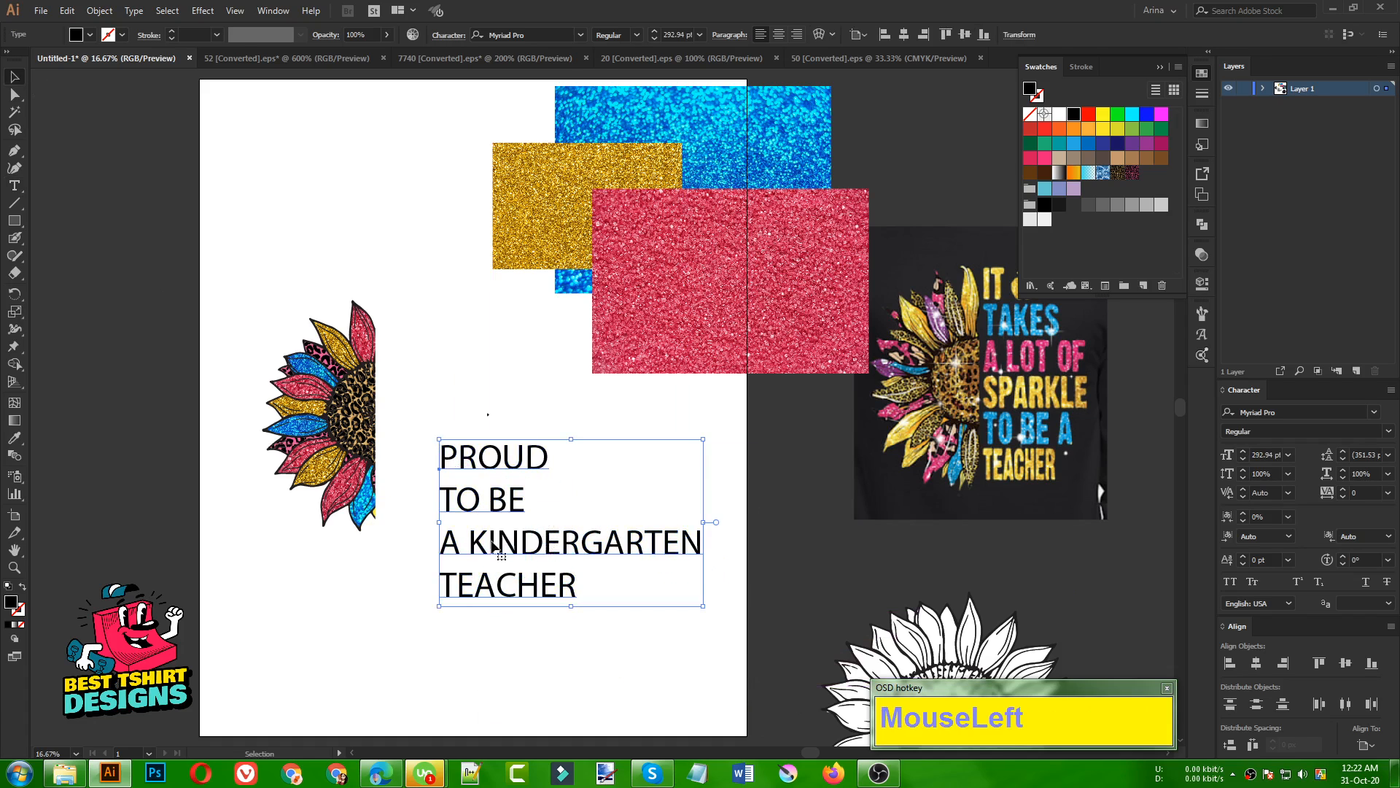
Step: Add the word A at the end of the TO BE line
{"action": "double_click", "coordinate": [514, 508]}
{"action": "key", "text": "End"}
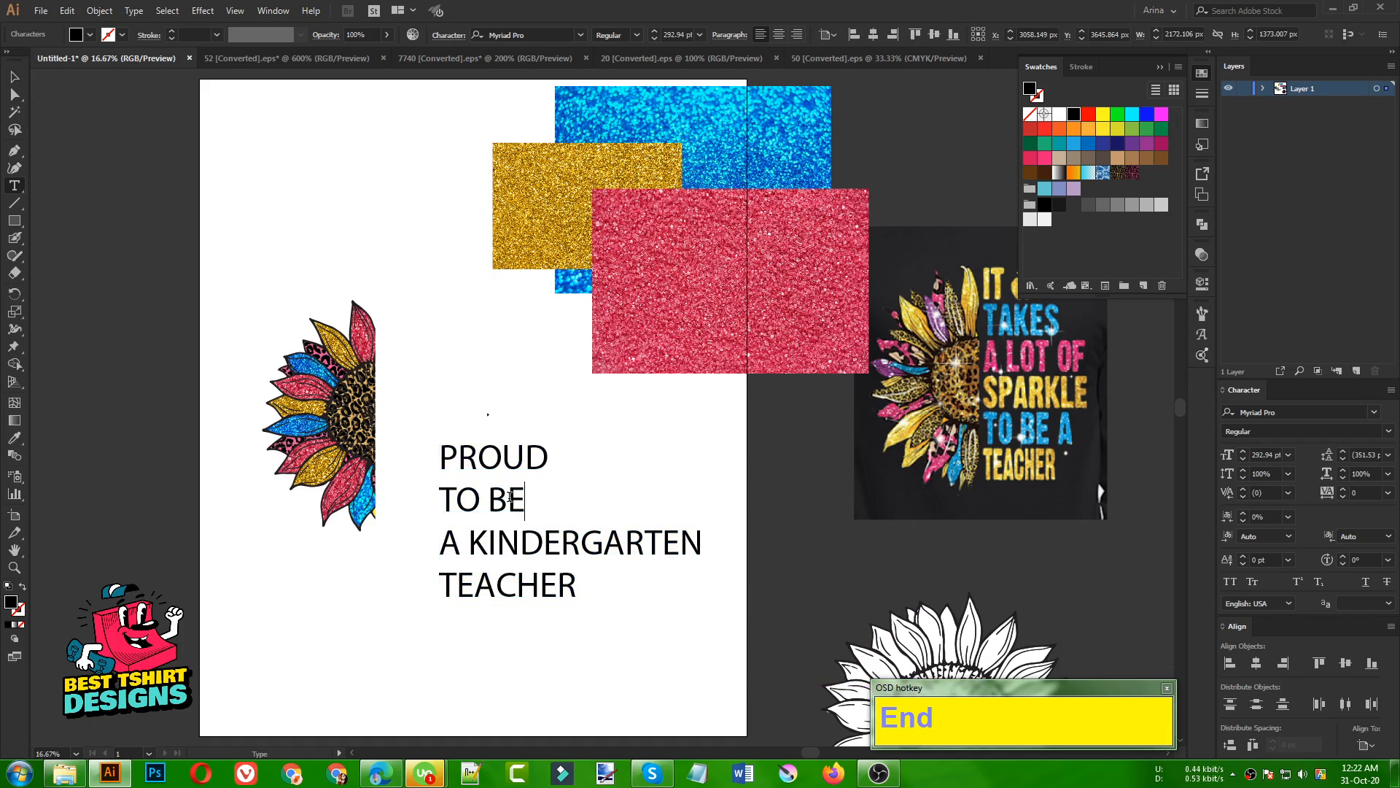
{"action": "type", "text": "A"}
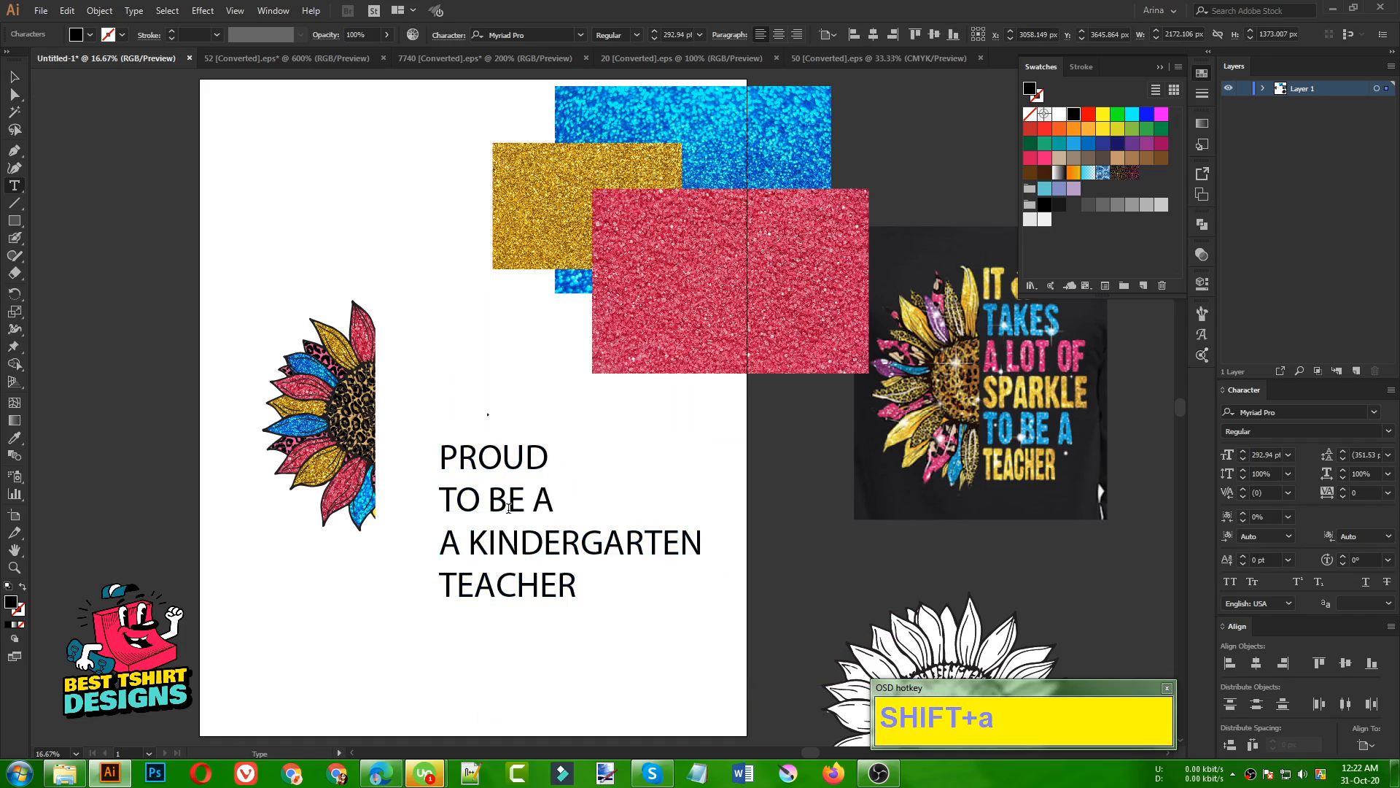
Step: Copy the word KINDERGARTEN from the text and search for it on Google in the web browser to check its spelling
{"action": "left_click_drag", "start_coordinate": [472, 538], "coordinate": [746, 558]}
{"action": "key", "text": "ctrl+c"}
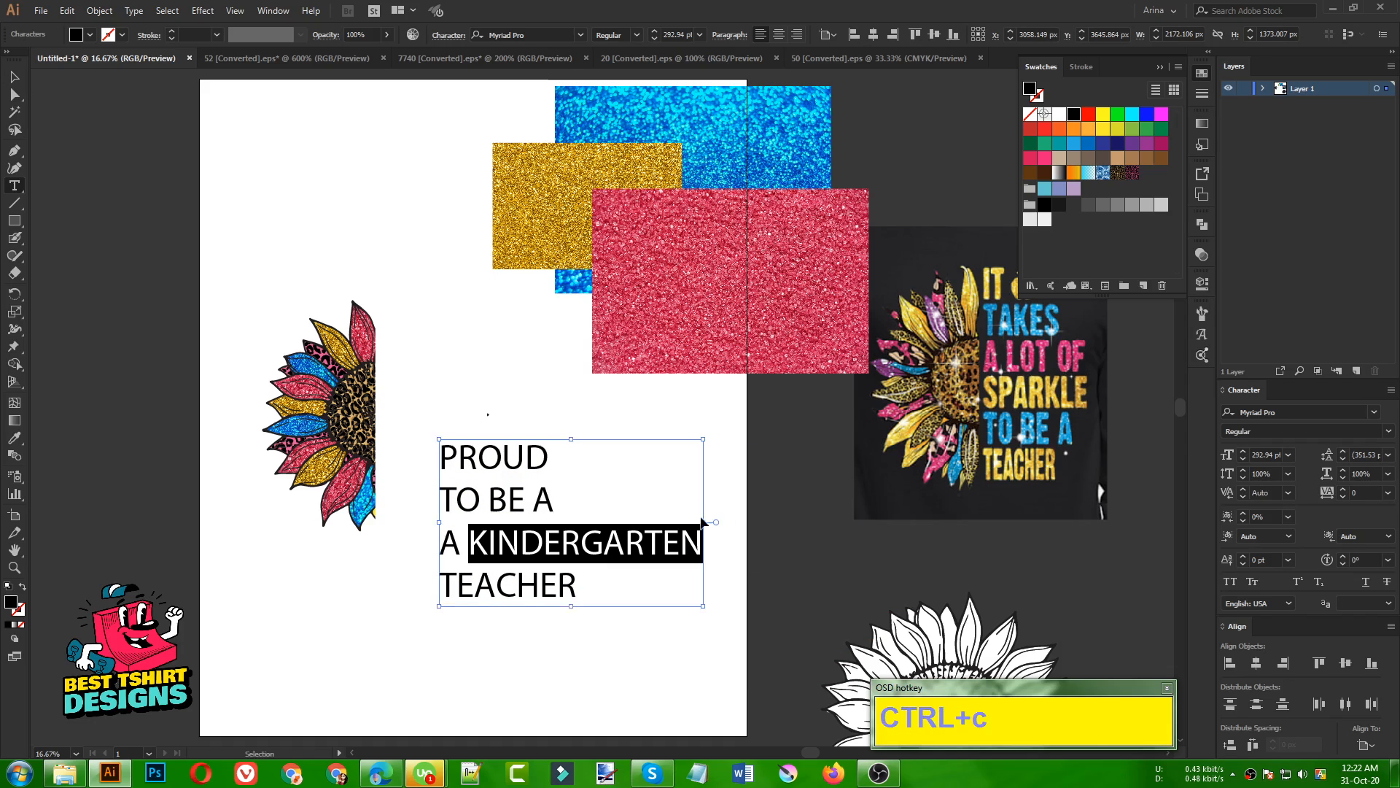
{"action": "left_click", "coordinate": [379, 772]}
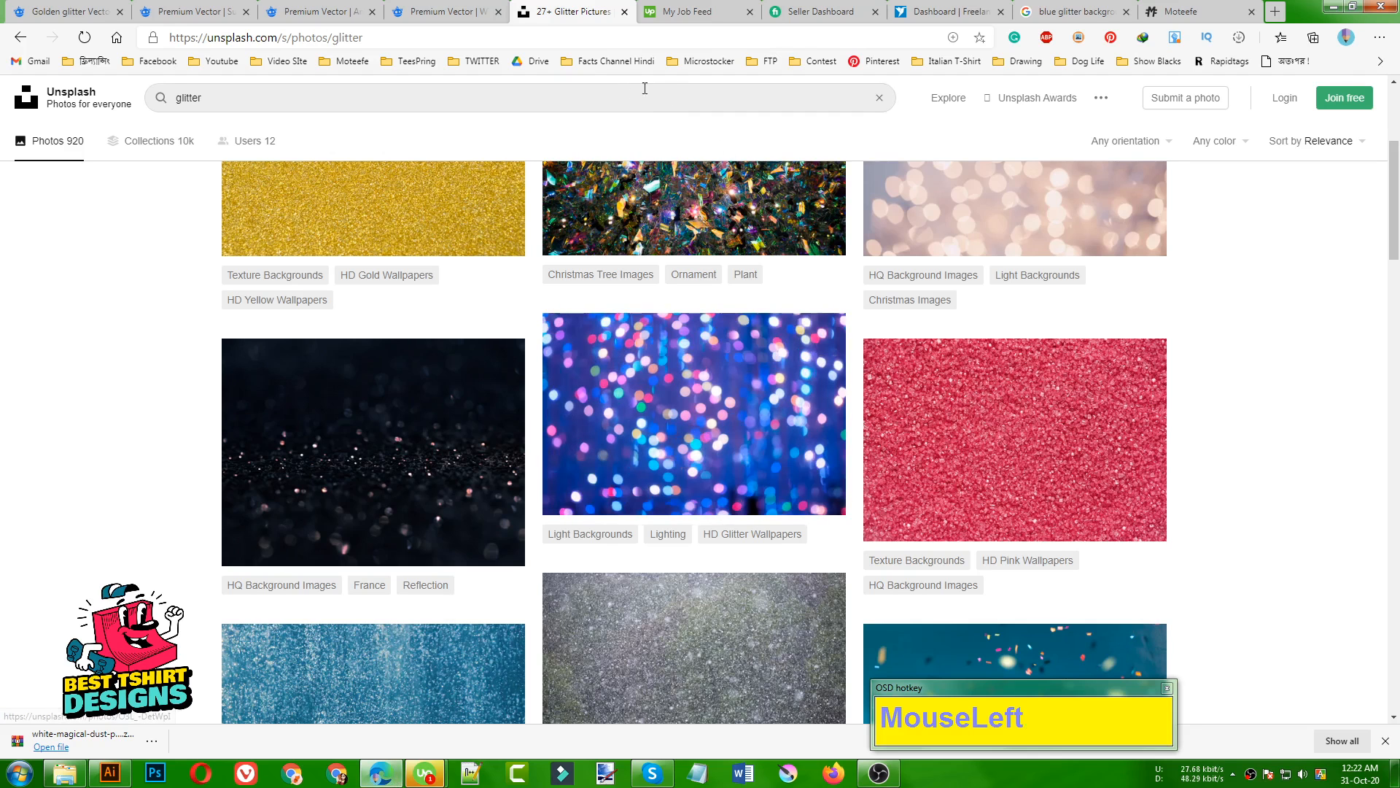
{"action": "left_click", "coordinate": [597, 37]}
{"action": "key", "text": "ctrl+v"}
{"action": "key", "text": "Return"}
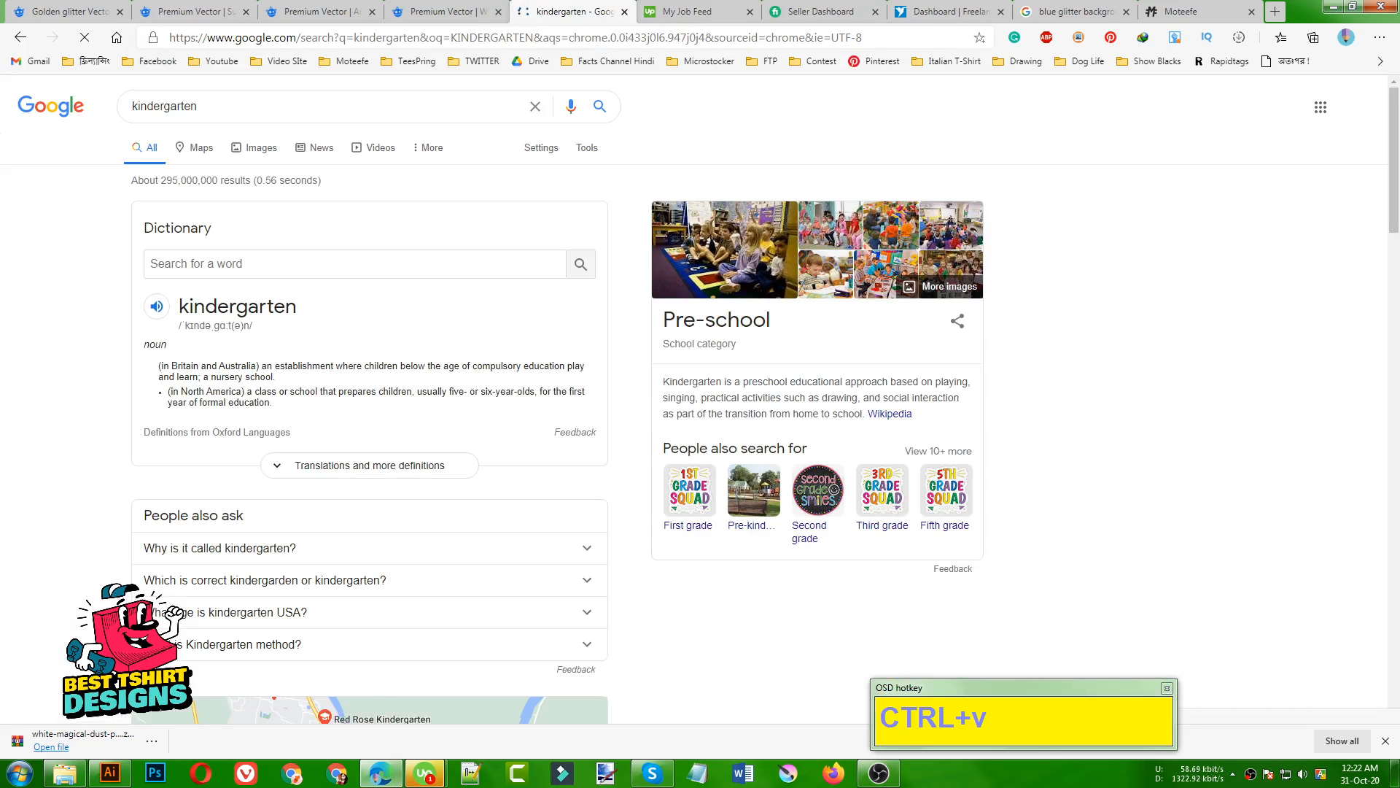
Step: Switch back to Illustrator and delete the extra A in front of KINDERGARTEN on the third line
{"action": "left_click", "coordinate": [110, 772]}
{"action": "left_click", "coordinate": [14, 76]}
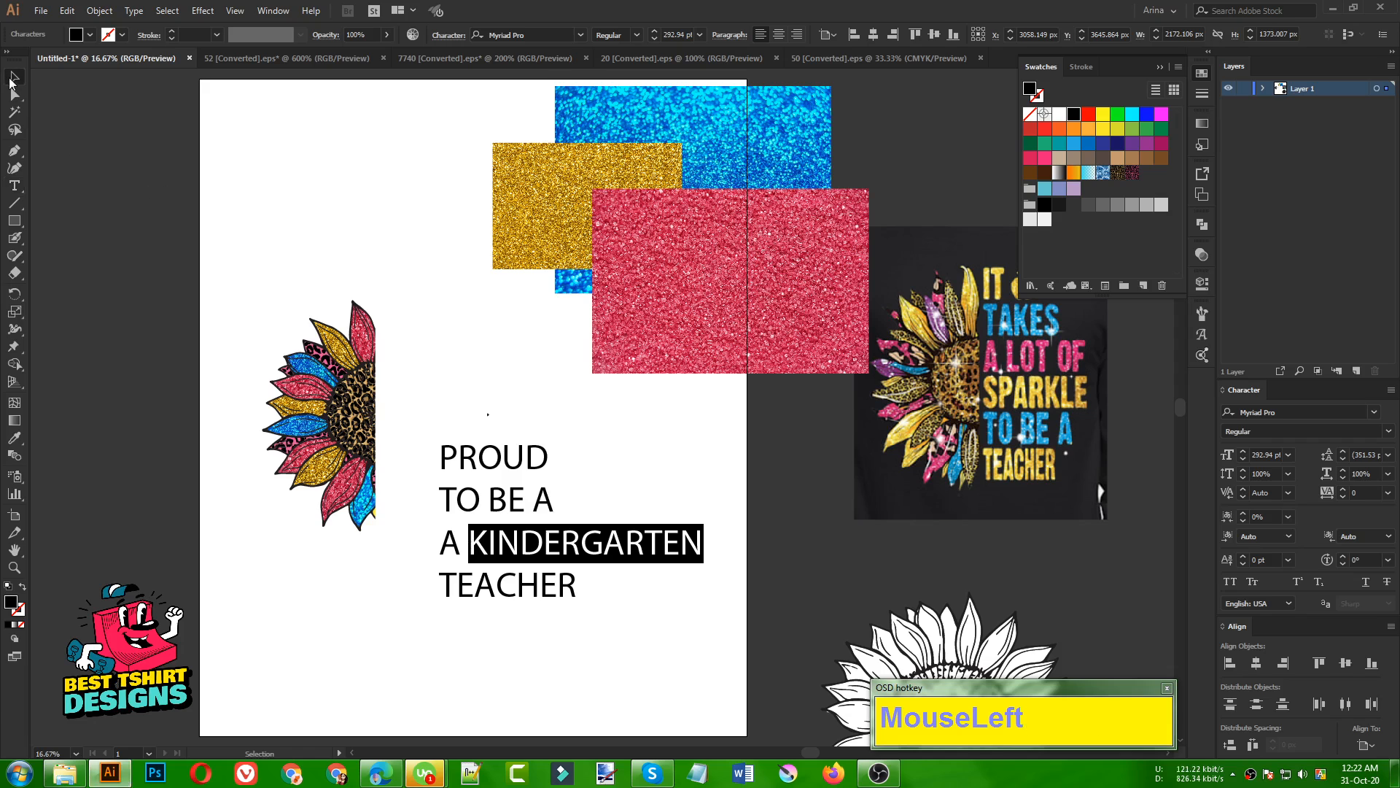
{"action": "double_click", "coordinate": [467, 560]}
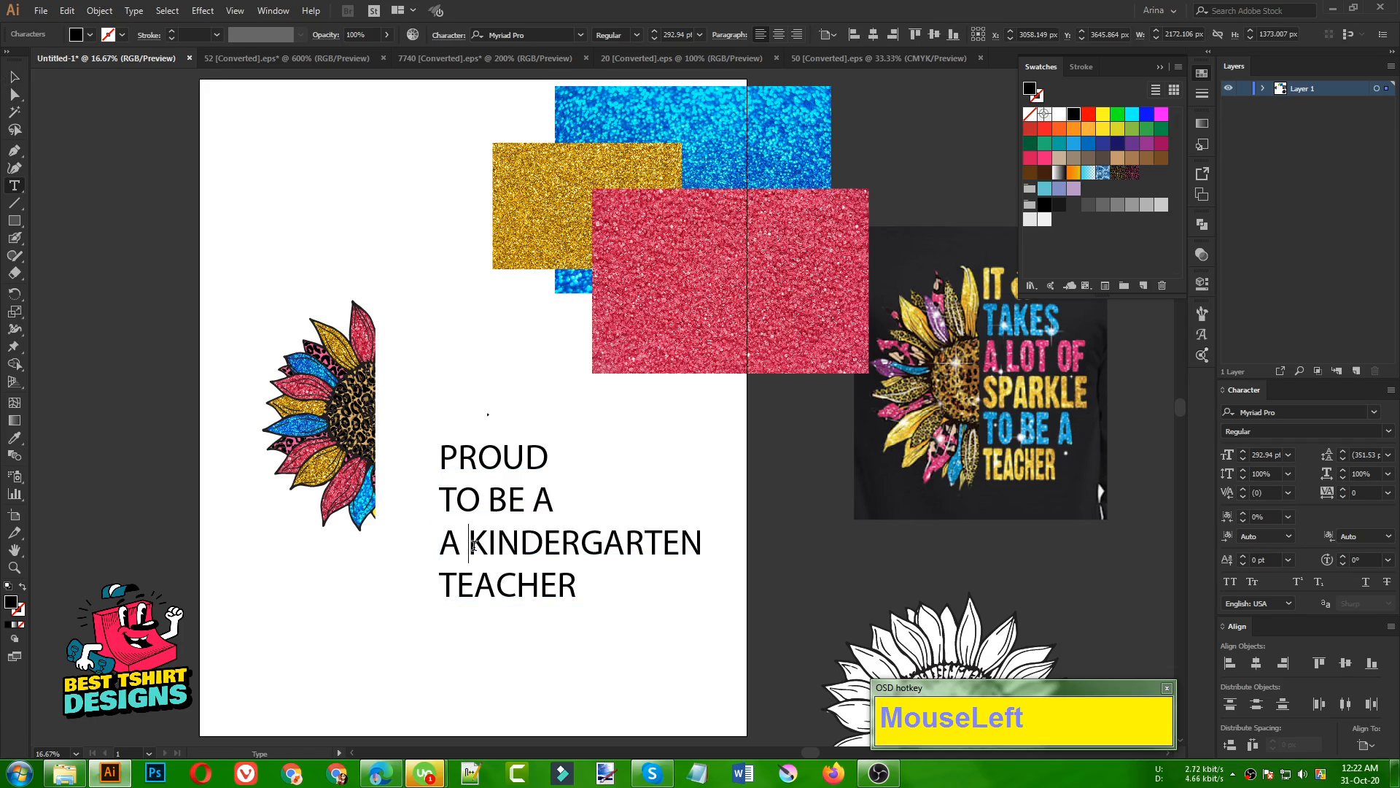
{"action": "left_click_drag", "start_coordinate": [469, 546], "coordinate": [414, 546]}
{"action": "key", "text": "BackSpace"}
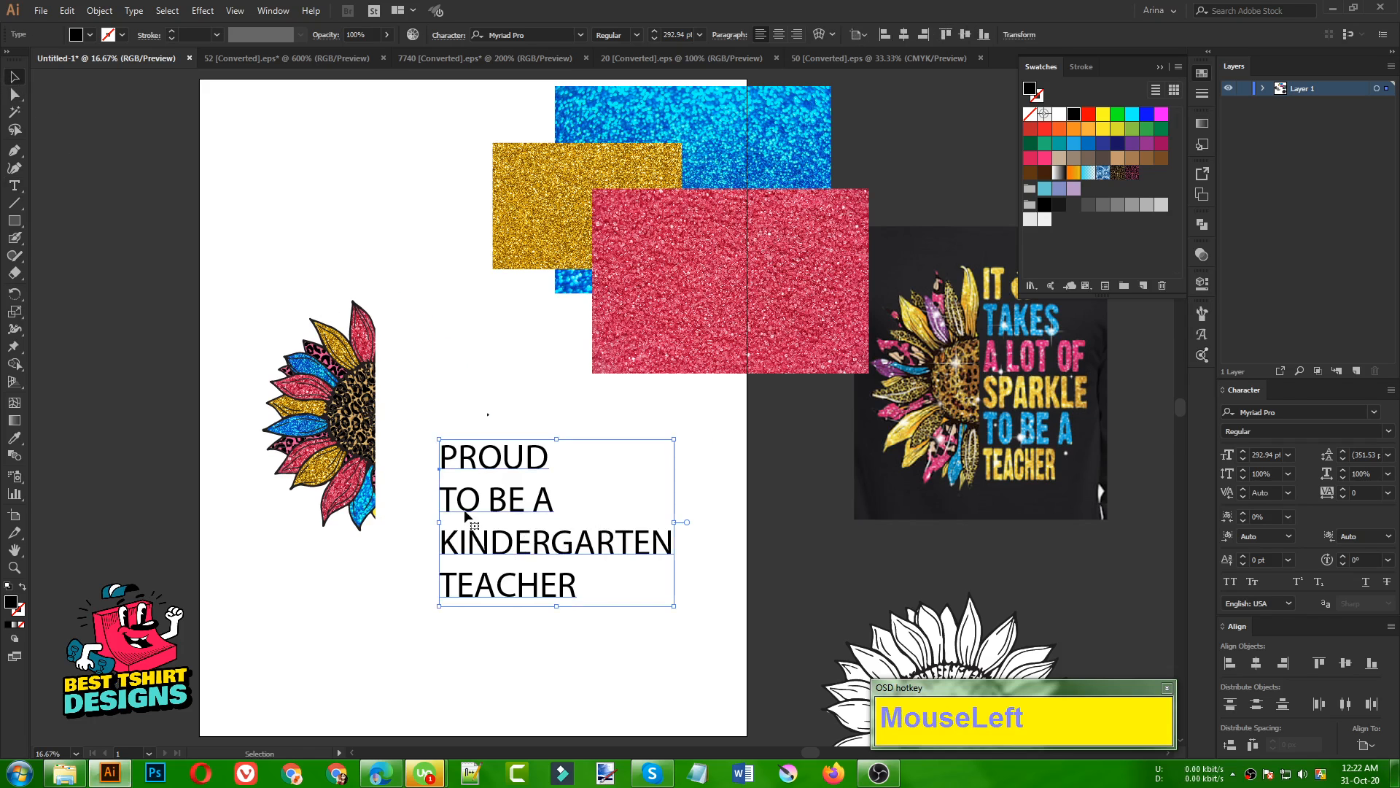
Step: Split the text block into separate one-line text objects with the divideTextFrame script and deselect the result
{"action": "scroll", "coordinate": [579, 549], "scroll_direction": "up", "scroll_amount": 1, "text": "alt"}
{"action": "left_click", "coordinate": [41, 13]}
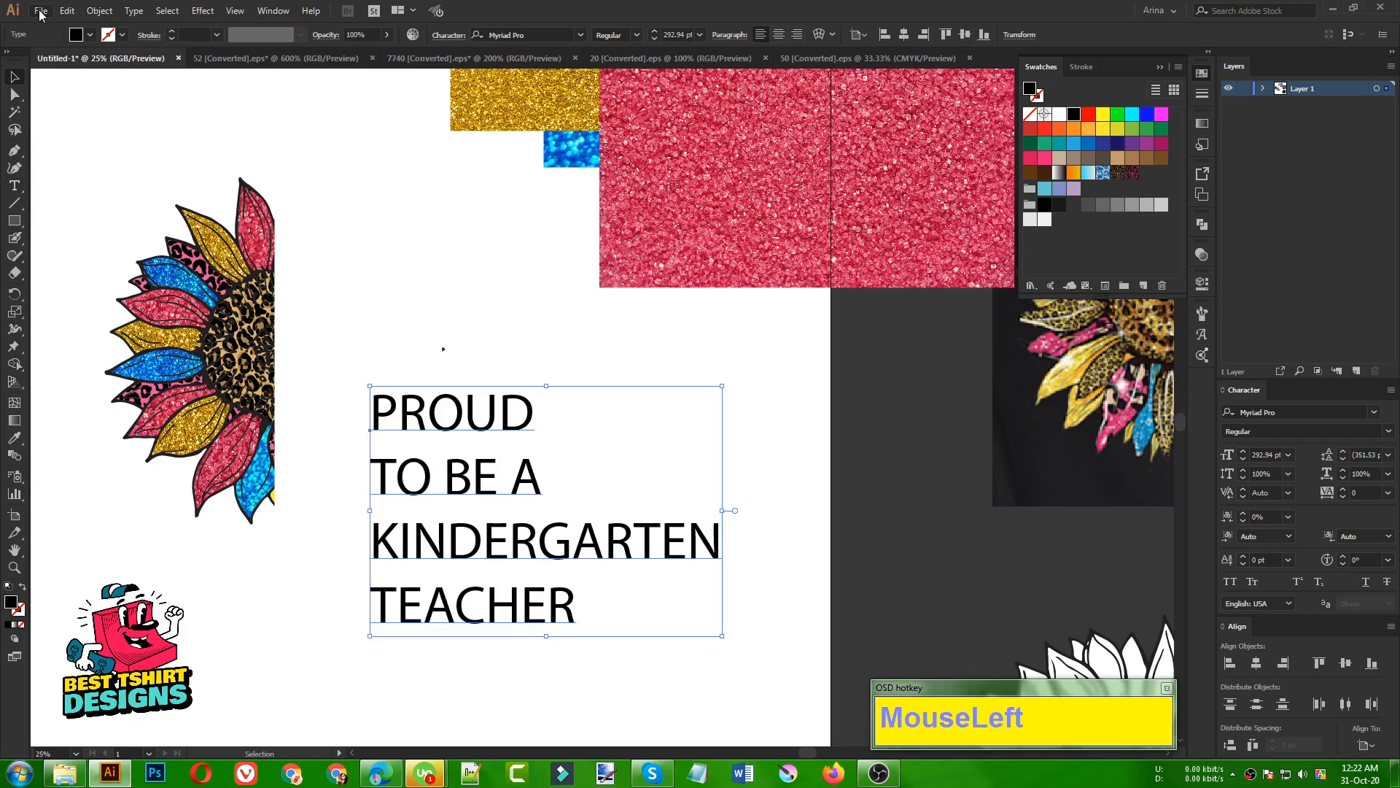
{"action": "mouse_move", "coordinate": [100, 323]}
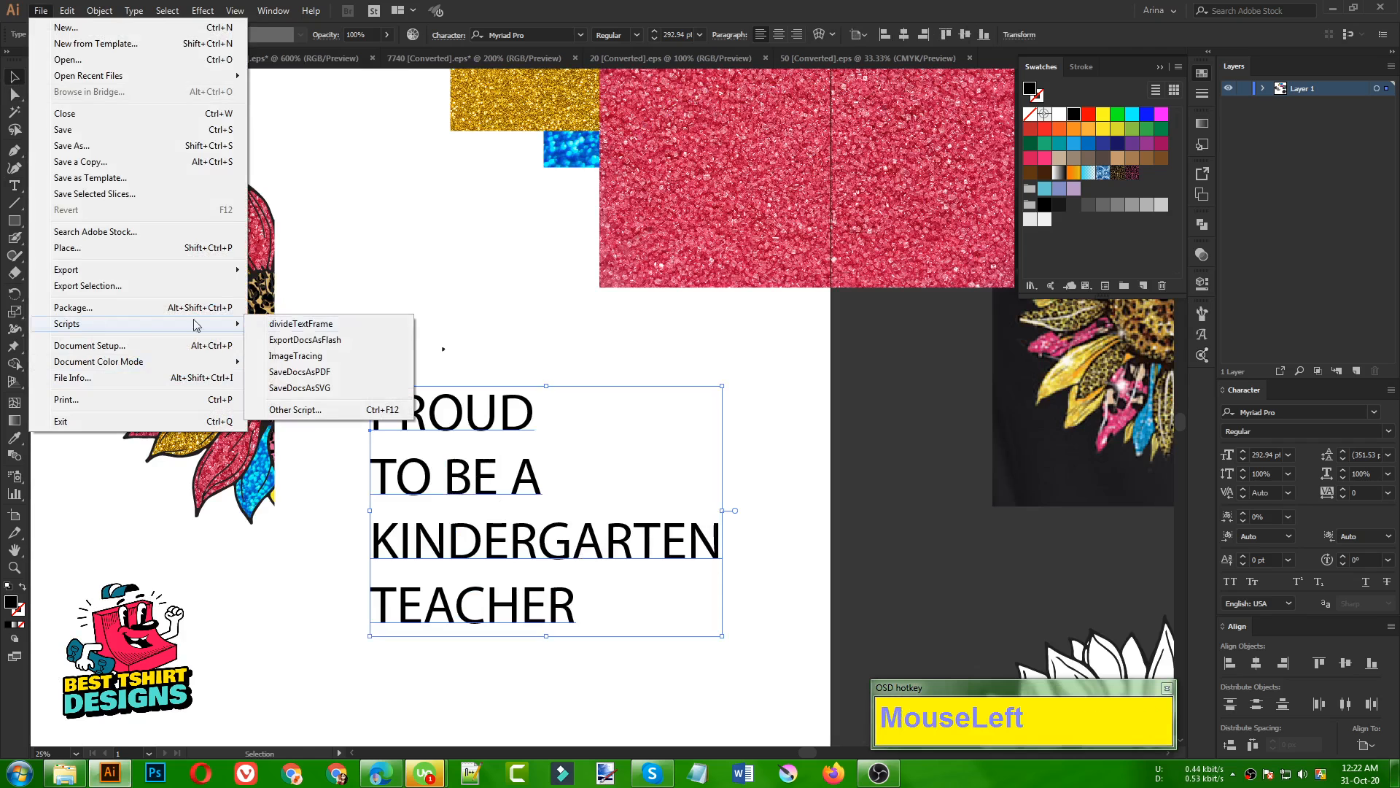
{"action": "left_click", "coordinate": [318, 325]}
{"action": "scroll", "coordinate": [621, 627], "scroll_direction": "down", "scroll_amount": 1, "text": "alt"}
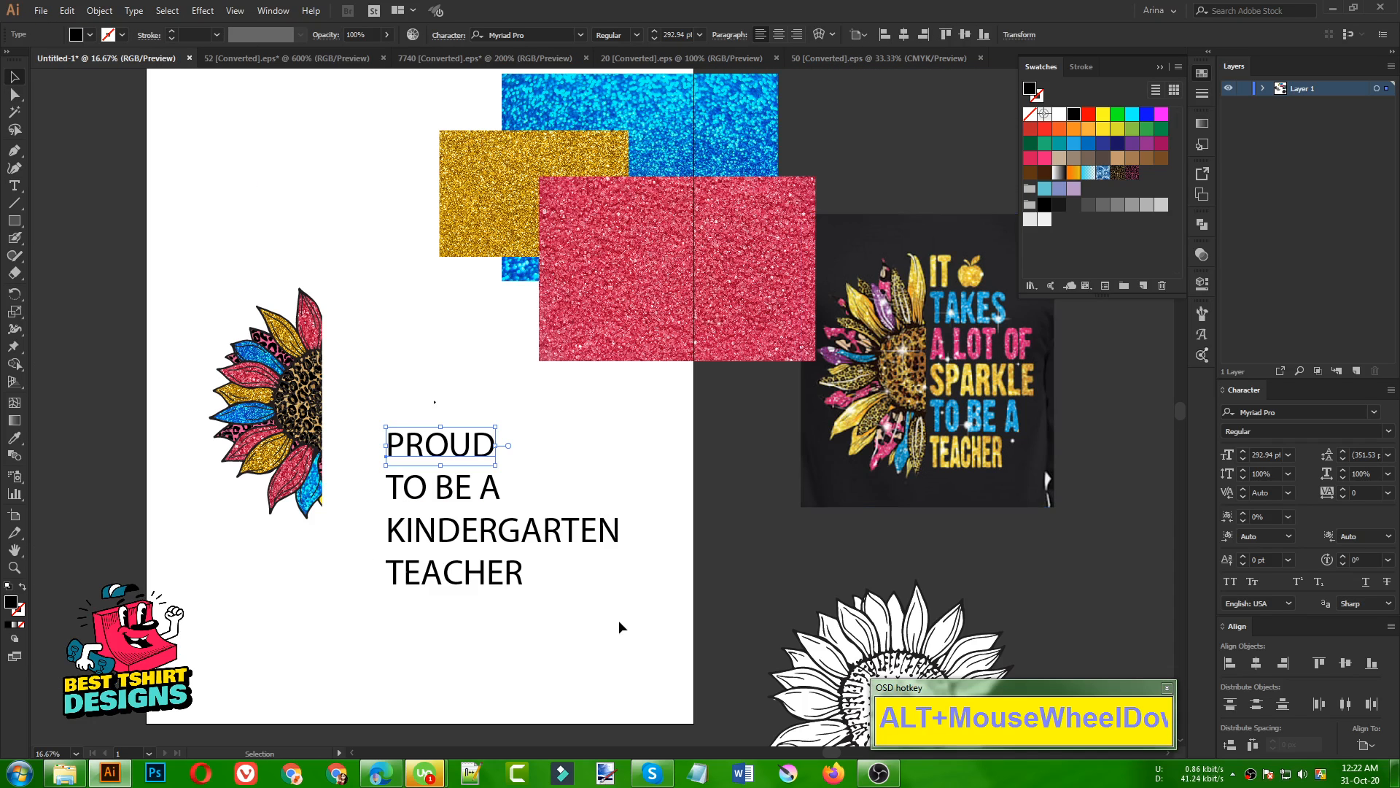
{"action": "left_click", "coordinate": [619, 624]}
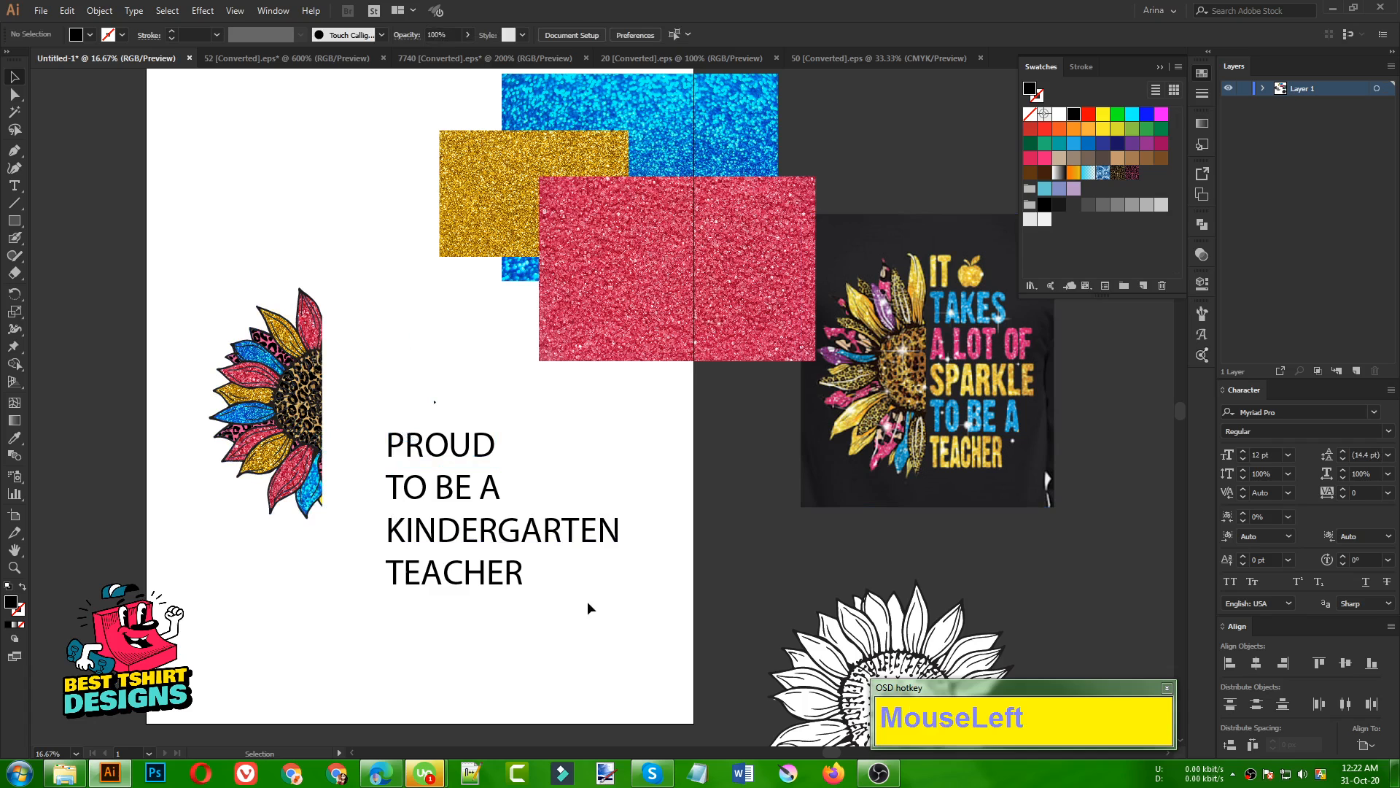
Step: Move the four separate text lines lower on the artboard and set their font to Now Alt Black
{"action": "left_click_drag", "start_coordinate": [588, 603], "coordinate": [376, 436]}
{"action": "left_click_drag", "start_coordinate": [469, 458], "coordinate": [488, 551]}
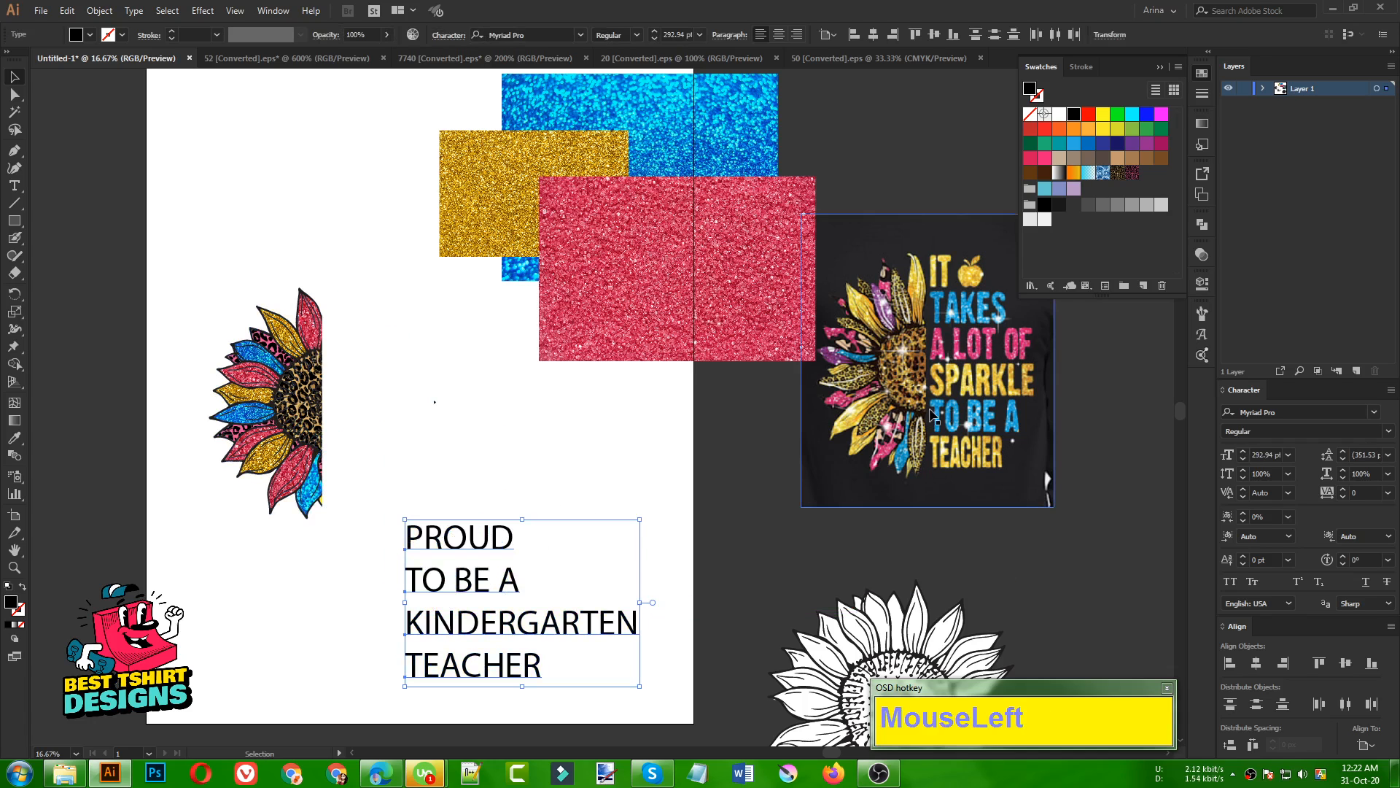
{"action": "left_click", "coordinate": [516, 36]}
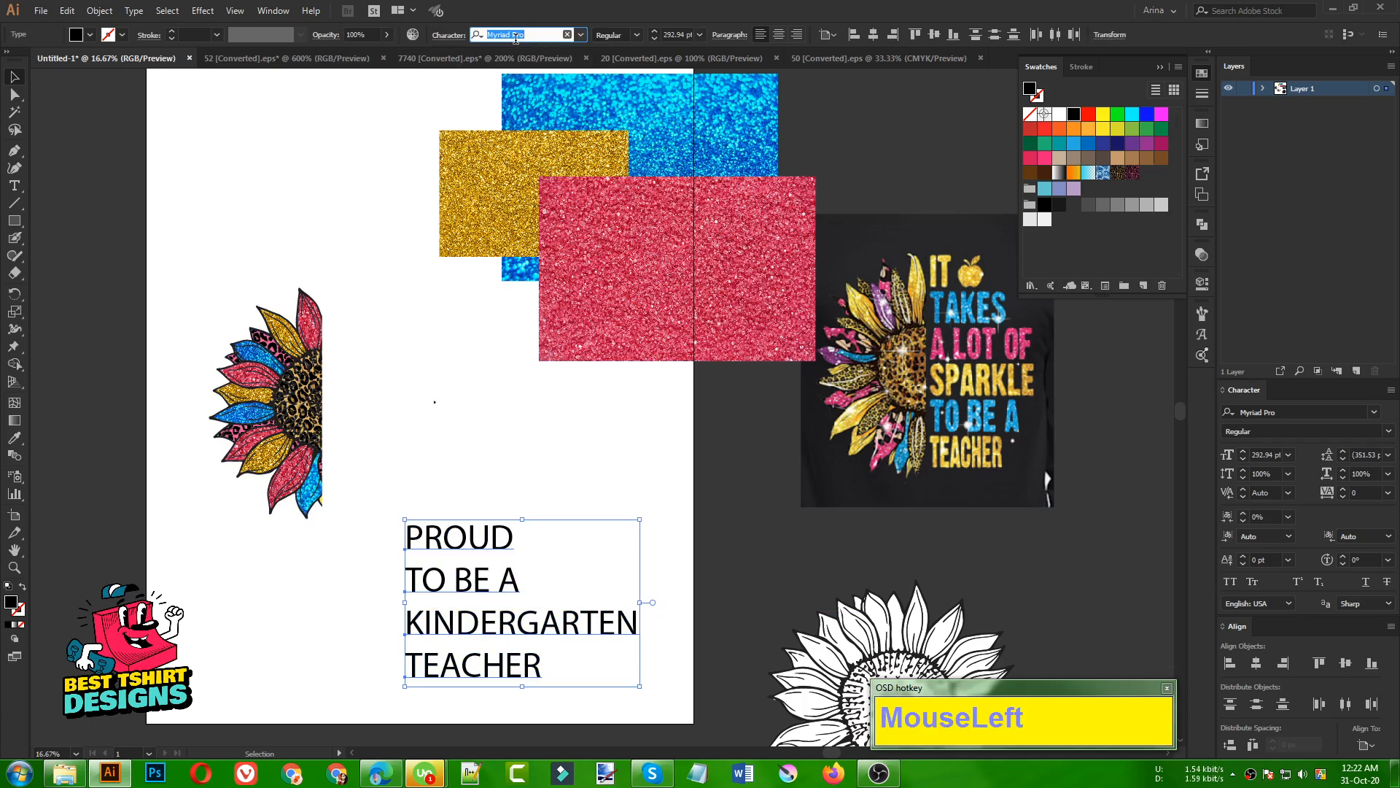
{"action": "type", "text": "n"}
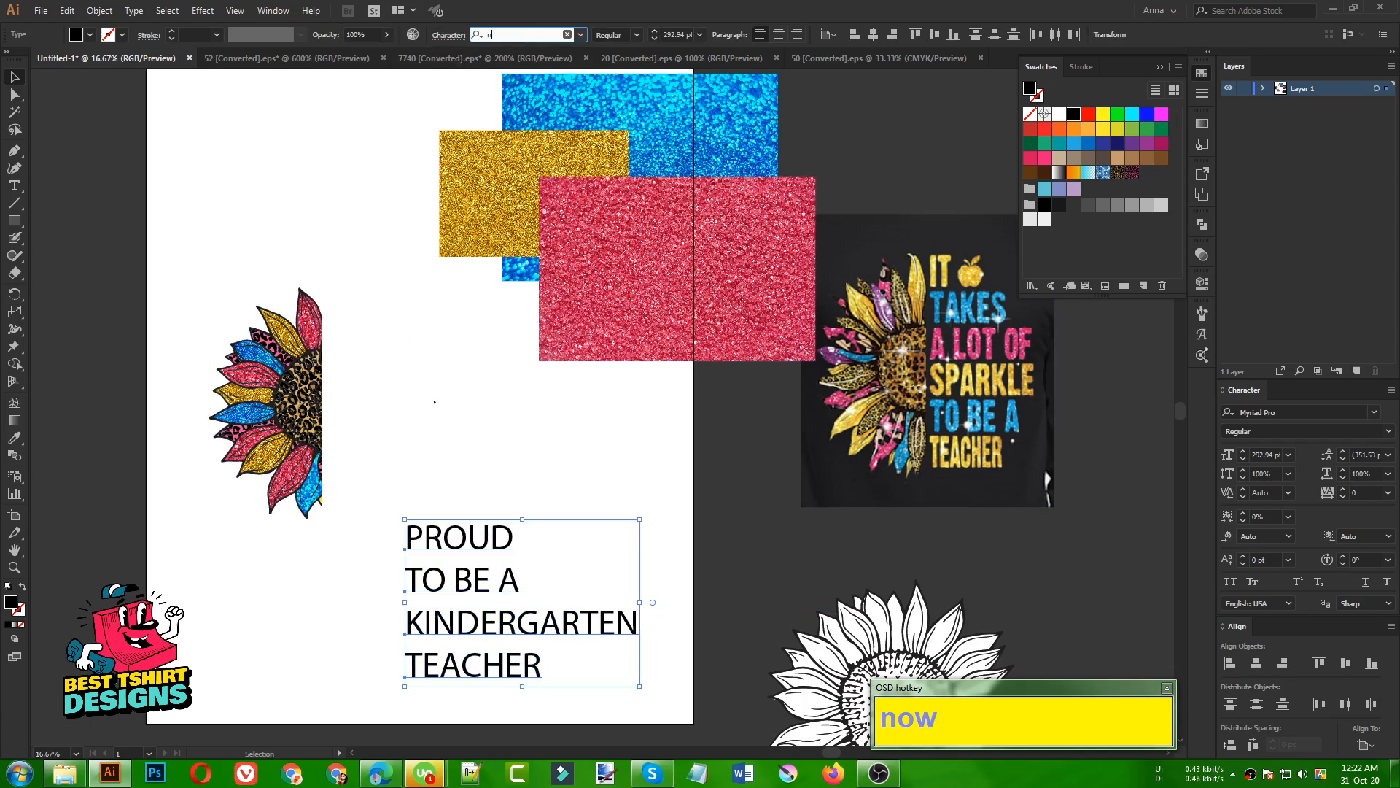
{"action": "type", "text": "ow"}
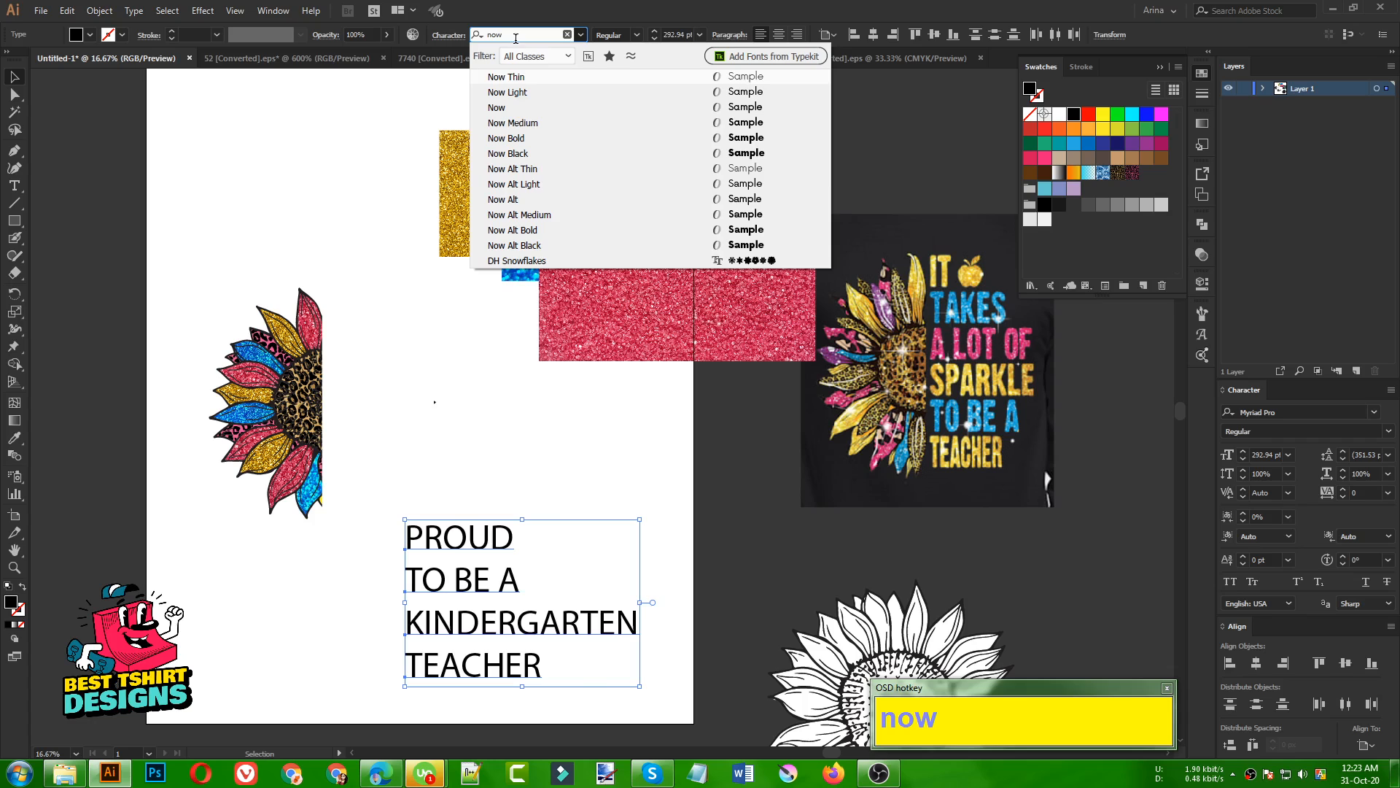
{"action": "left_click", "coordinate": [519, 246]}
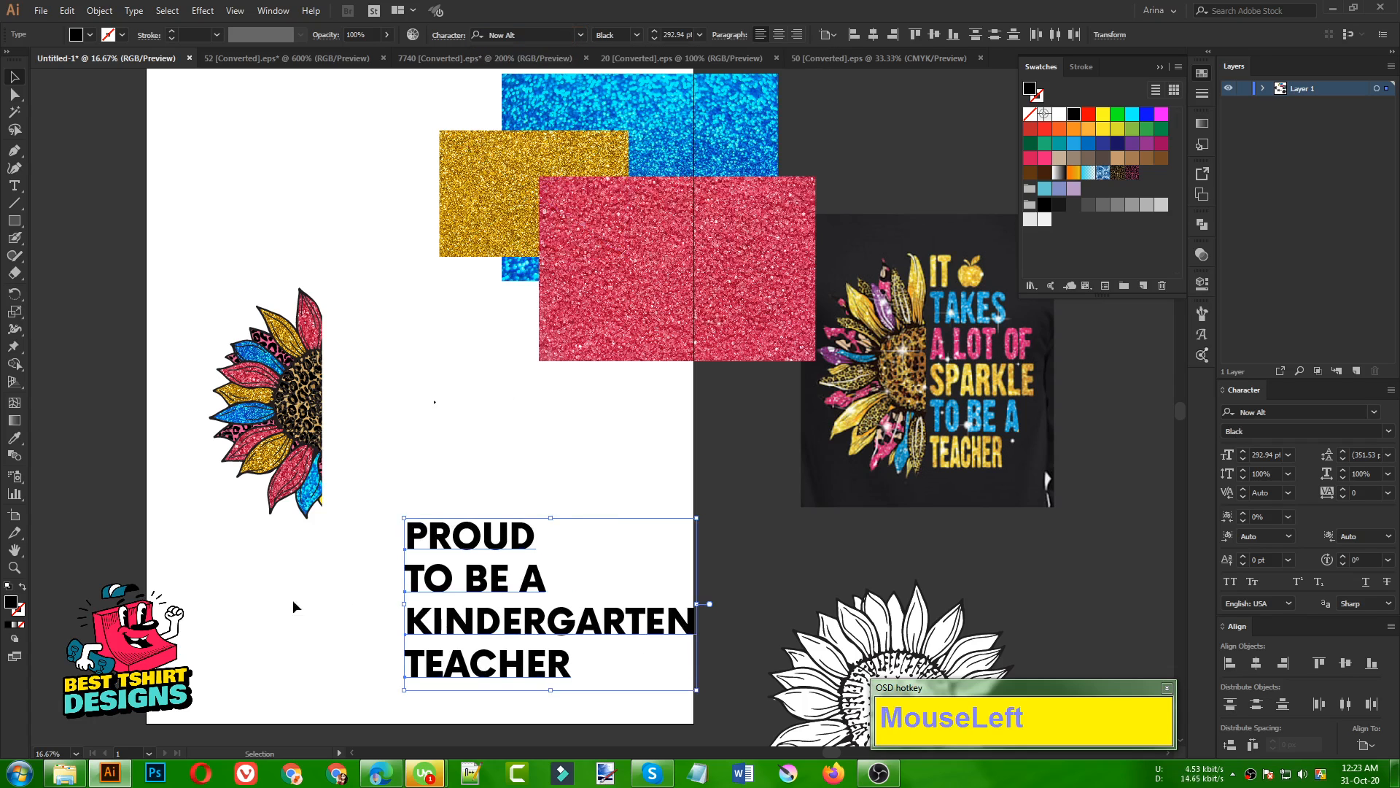
{"action": "left_click", "coordinate": [316, 577]}
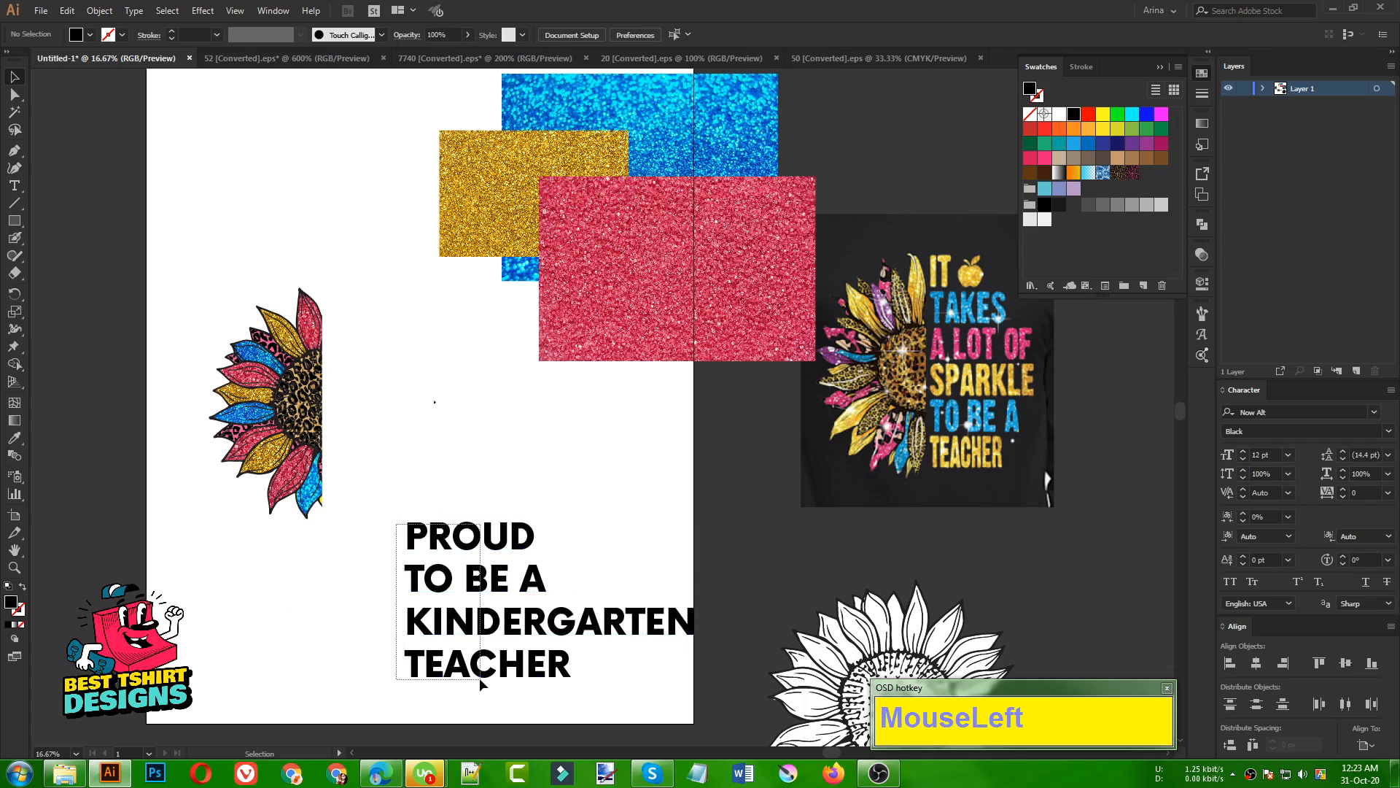
Step: Shift the four bold text lines left so that KINDERGARTEN sits fully inside the artboard, and deselect them
{"action": "left_click", "coordinate": [538, 634]}
{"action": "left_click_drag", "start_coordinate": [538, 633], "coordinate": [490, 640]}
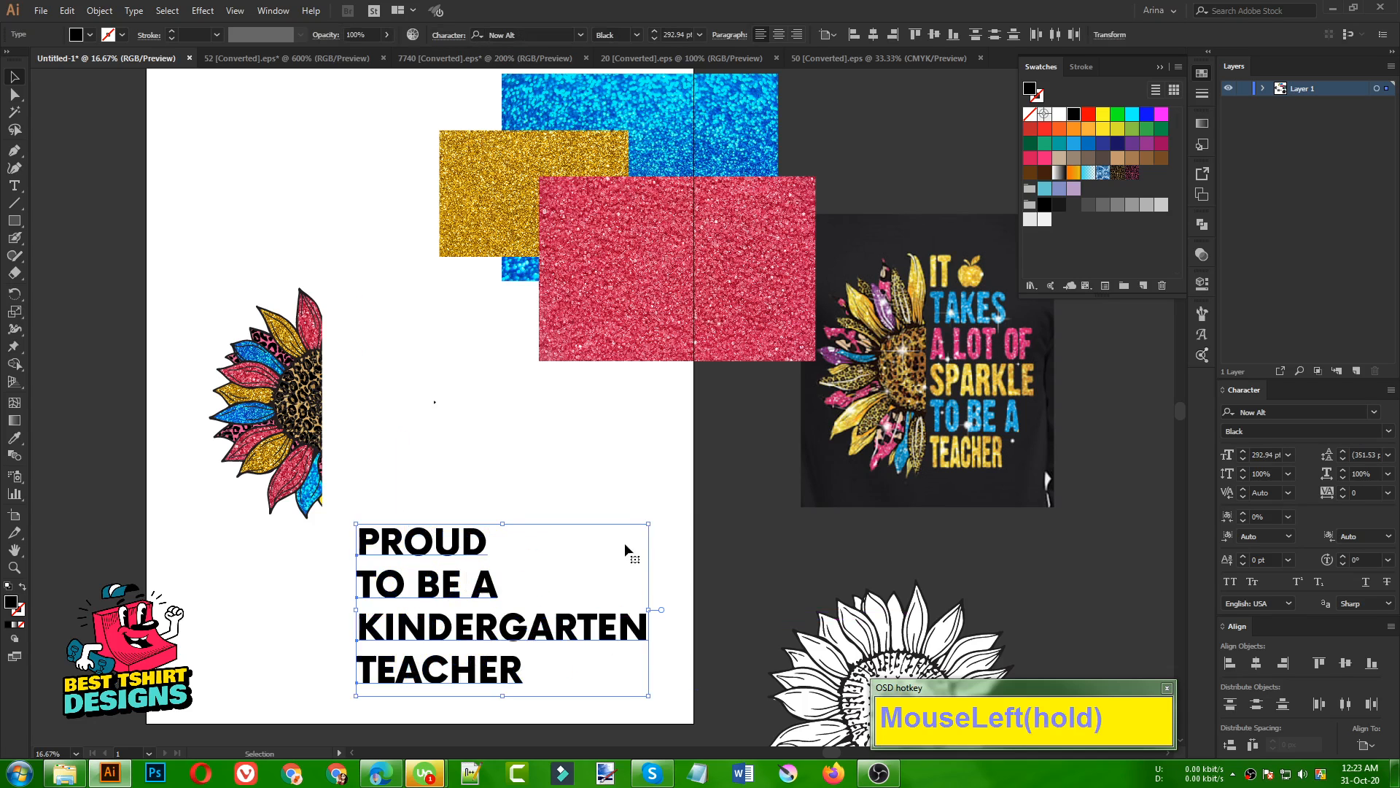
{"action": "left_click", "coordinate": [635, 504]}
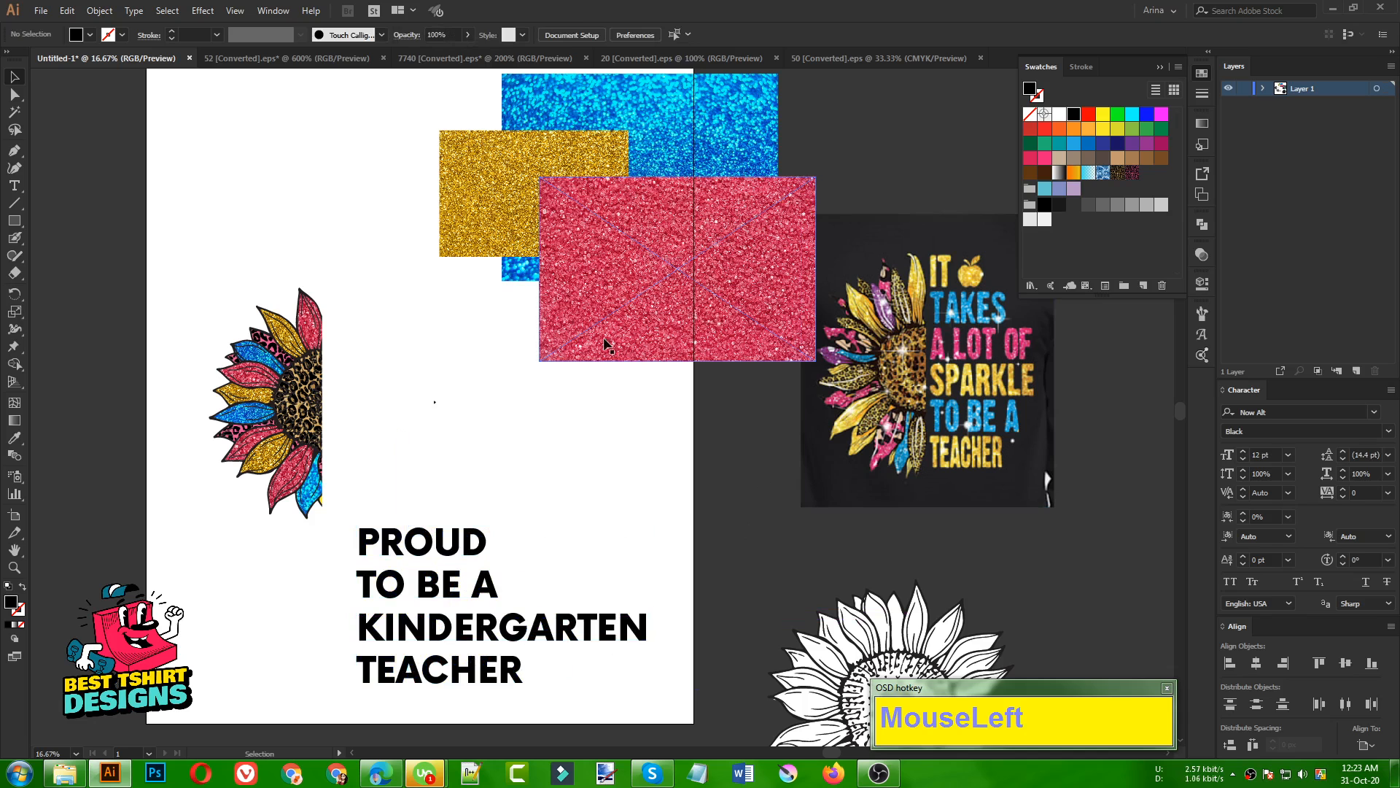
Step: Move the gold glitter image down above the text, place the red glitter image behind the text, and widen it to about 2520 px
{"action": "left_click_drag", "start_coordinate": [489, 202], "coordinate": [643, 461]}
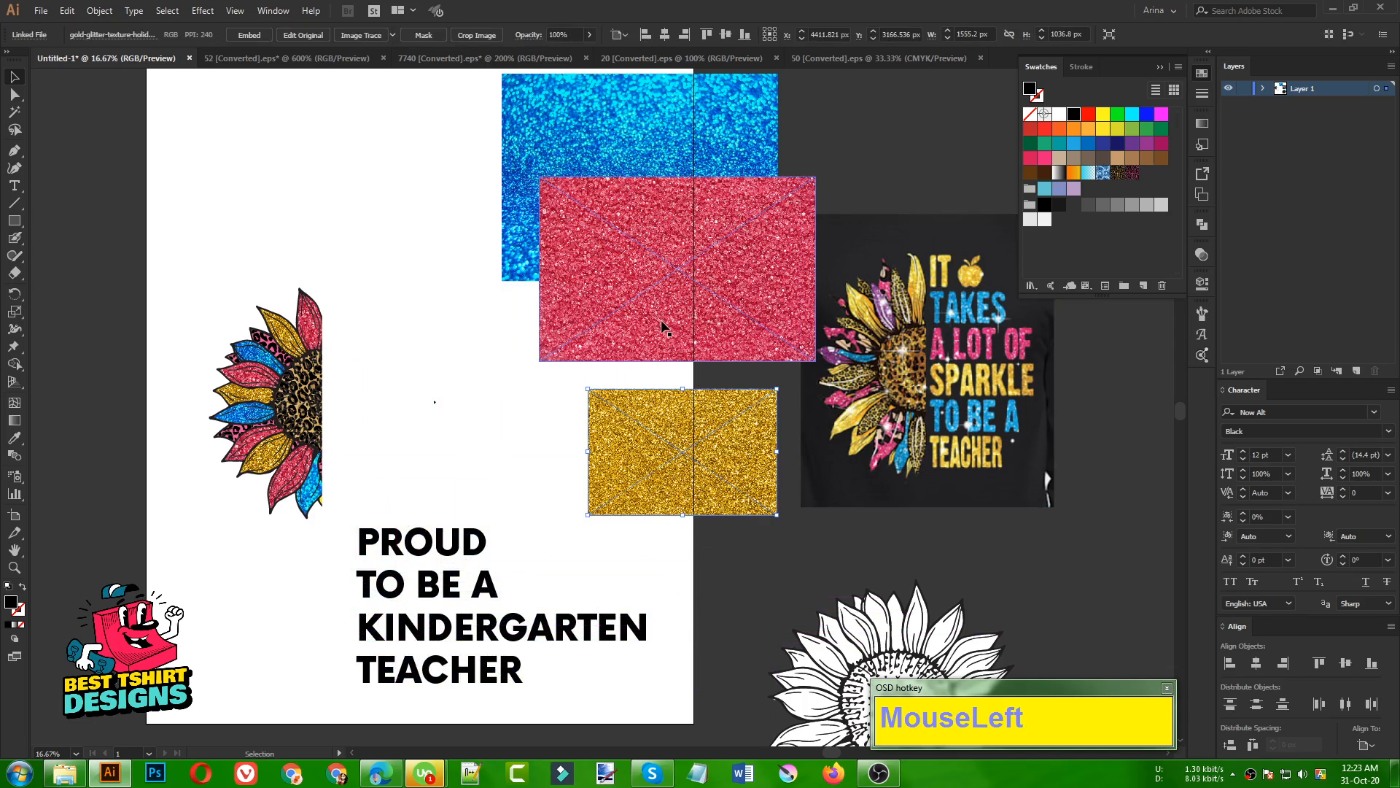
{"action": "left_click_drag", "start_coordinate": [663, 321], "coordinate": [474, 668]}
{"action": "left_click_drag", "start_coordinate": [625, 615], "coordinate": [656, 615]}
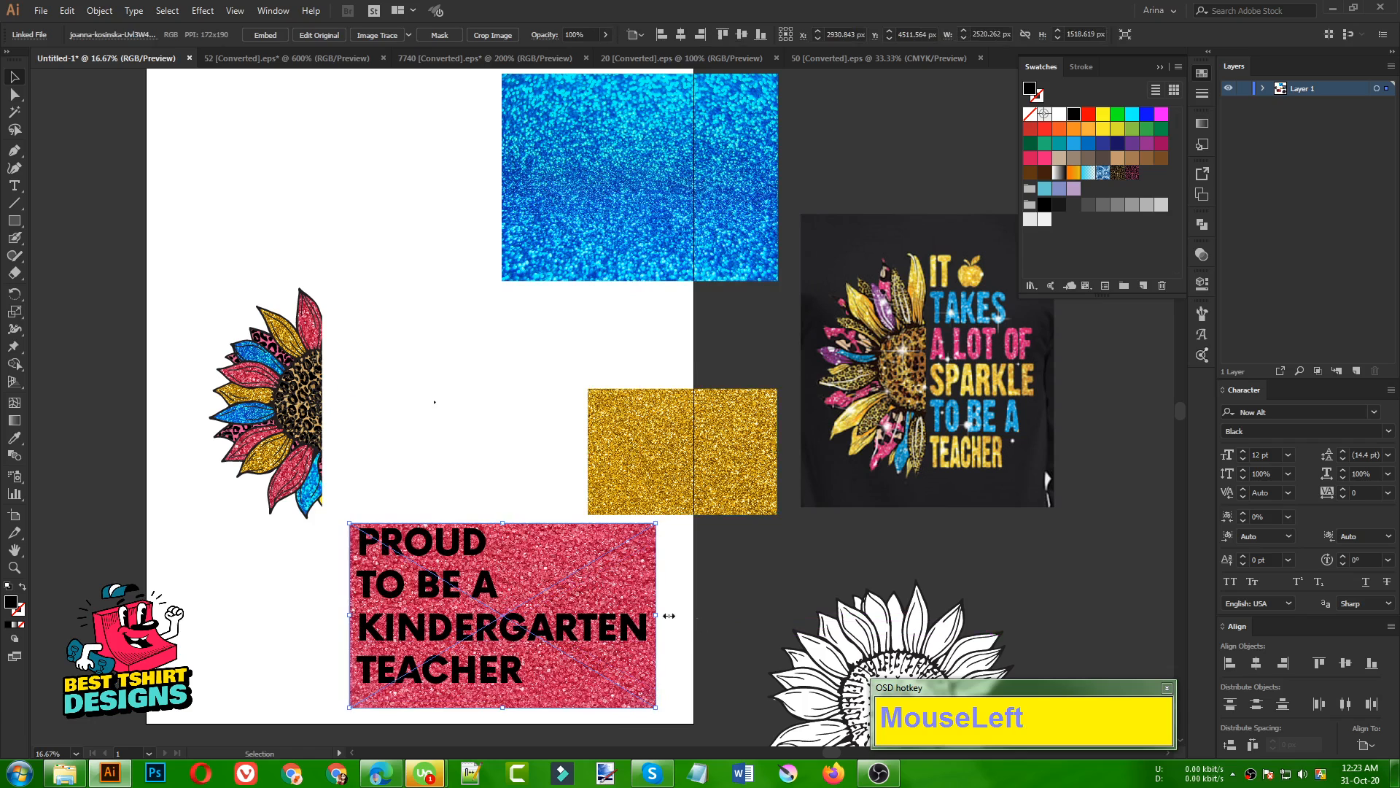
Step: Mask the red glitter image with the KINDERGARTEN text line using a clipping mask
{"action": "left_click", "coordinate": [692, 611]}
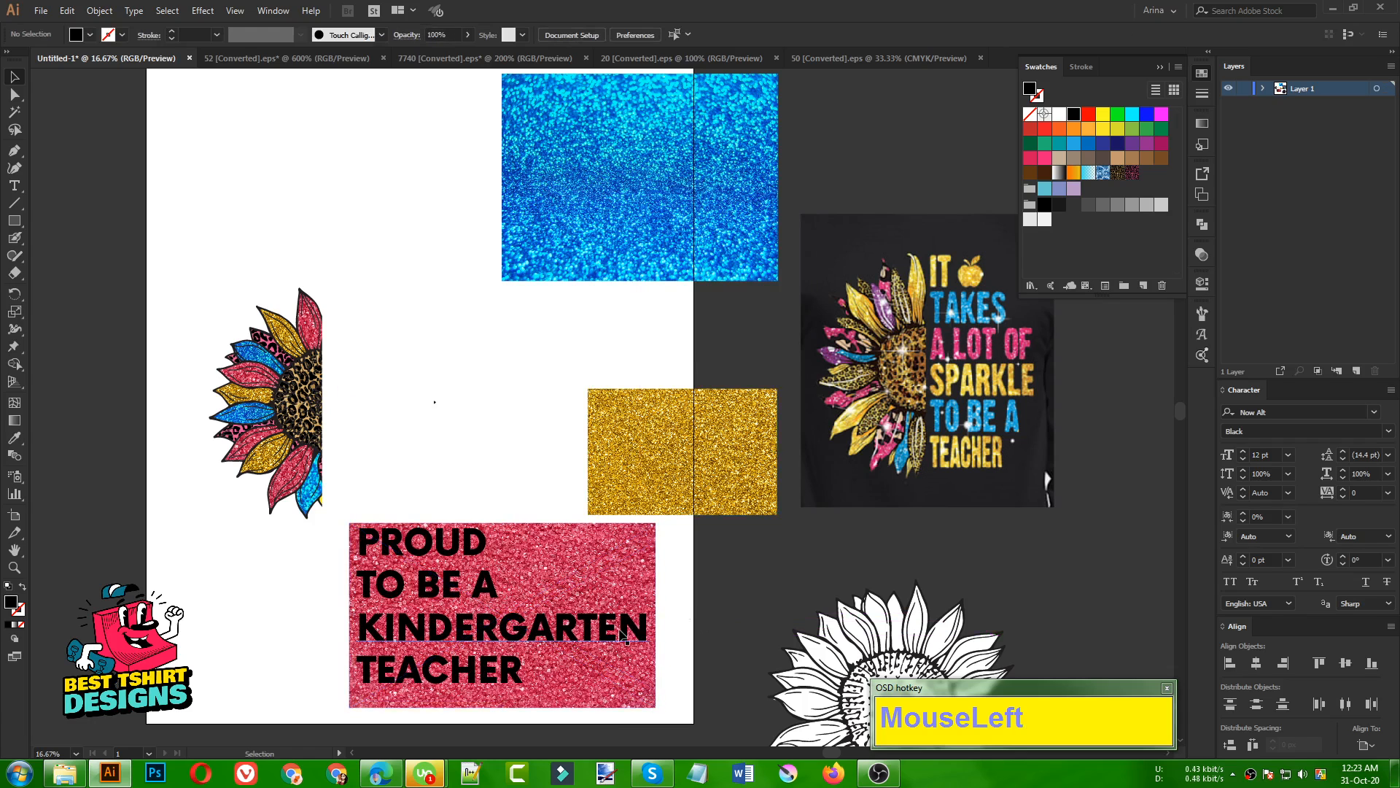
{"action": "left_click", "coordinate": [642, 637]}
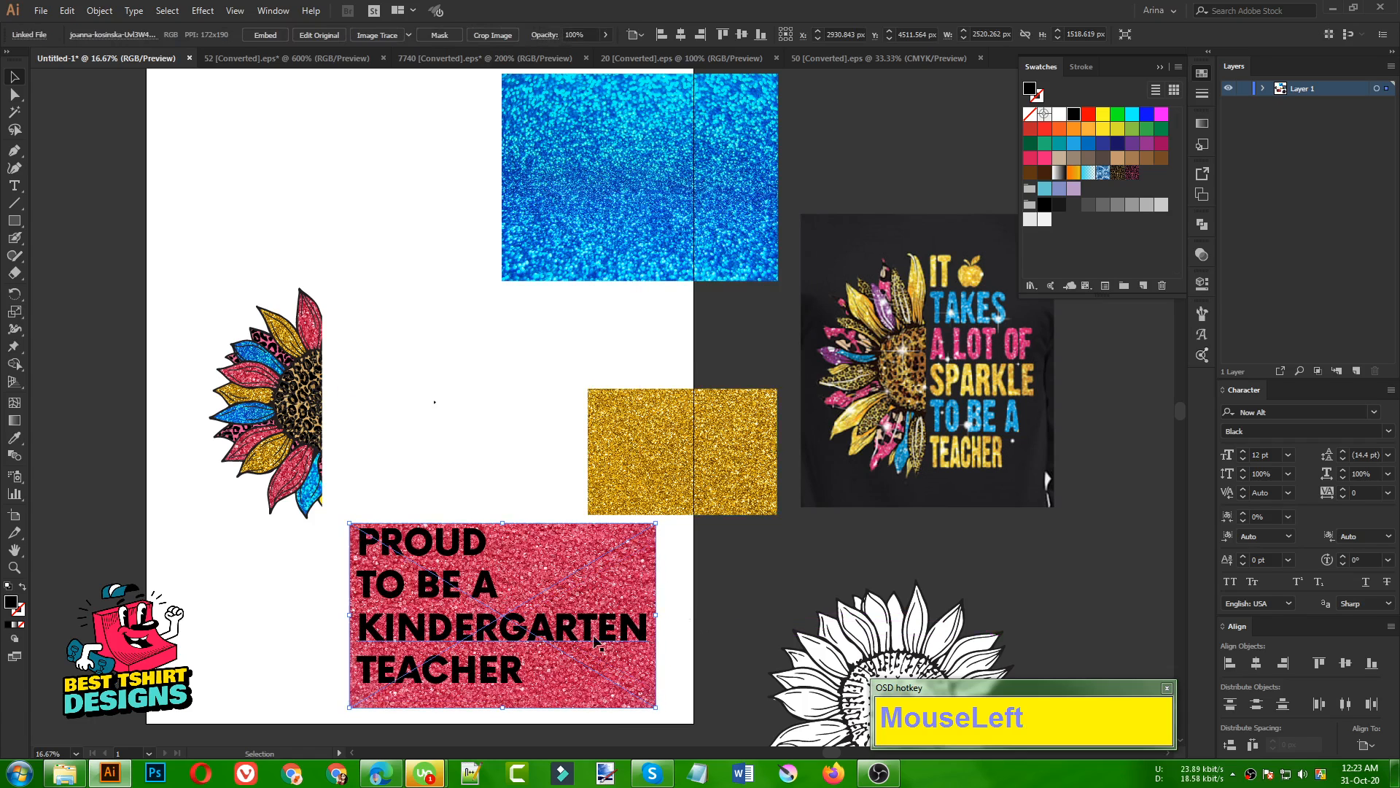
{"action": "left_click", "coordinate": [623, 636], "text": "ctrl"}
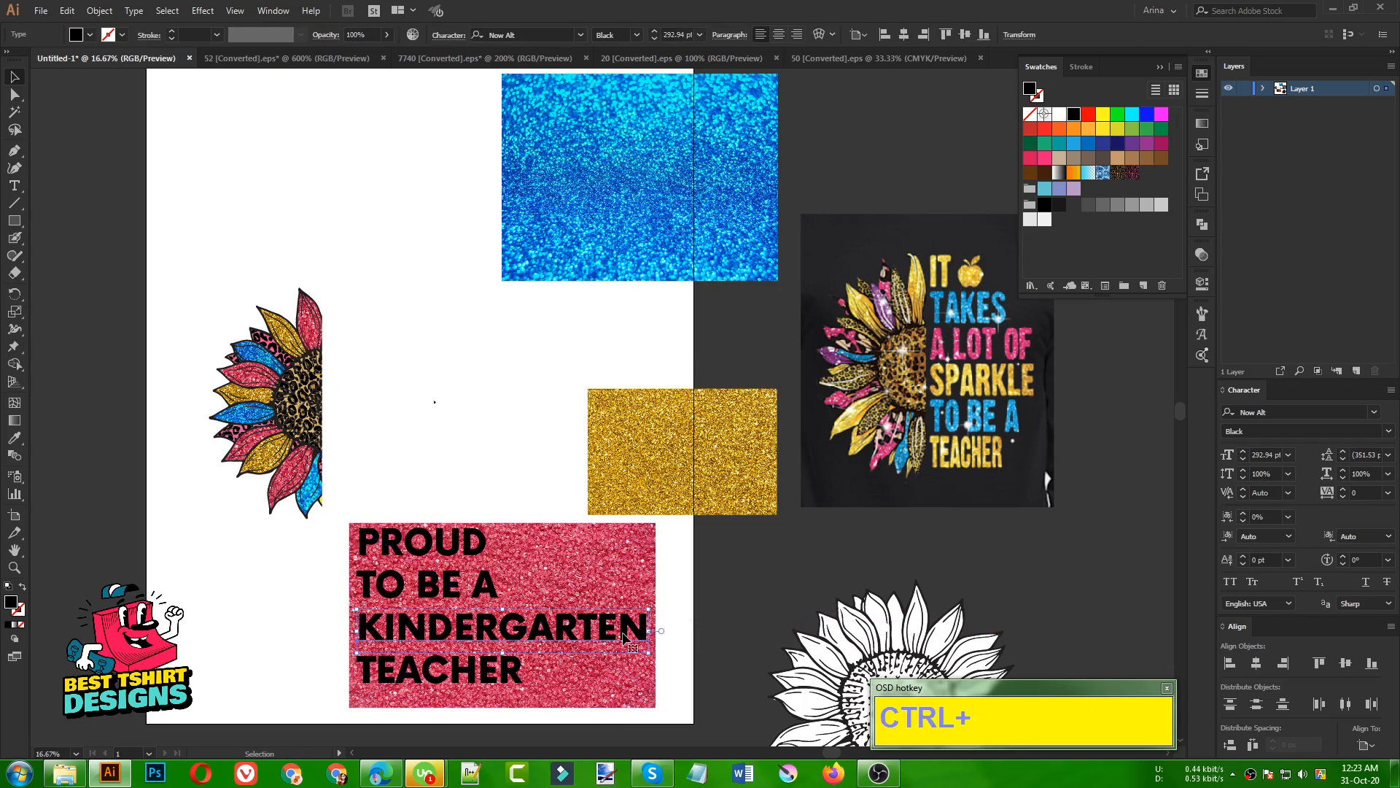
{"action": "left_click", "coordinate": [654, 596], "text": "shift"}
{"action": "right_click", "coordinate": [656, 591]}
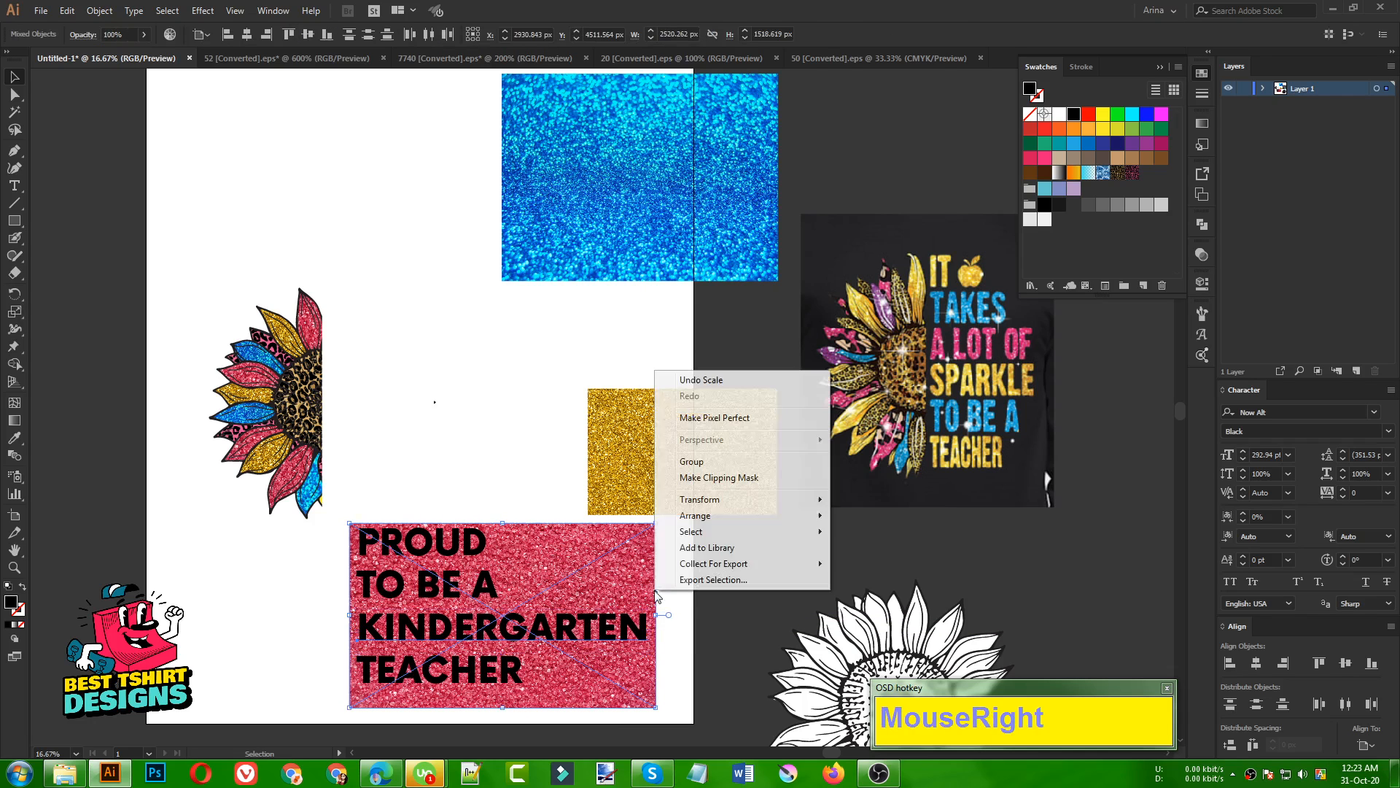
{"action": "left_click", "coordinate": [713, 479]}
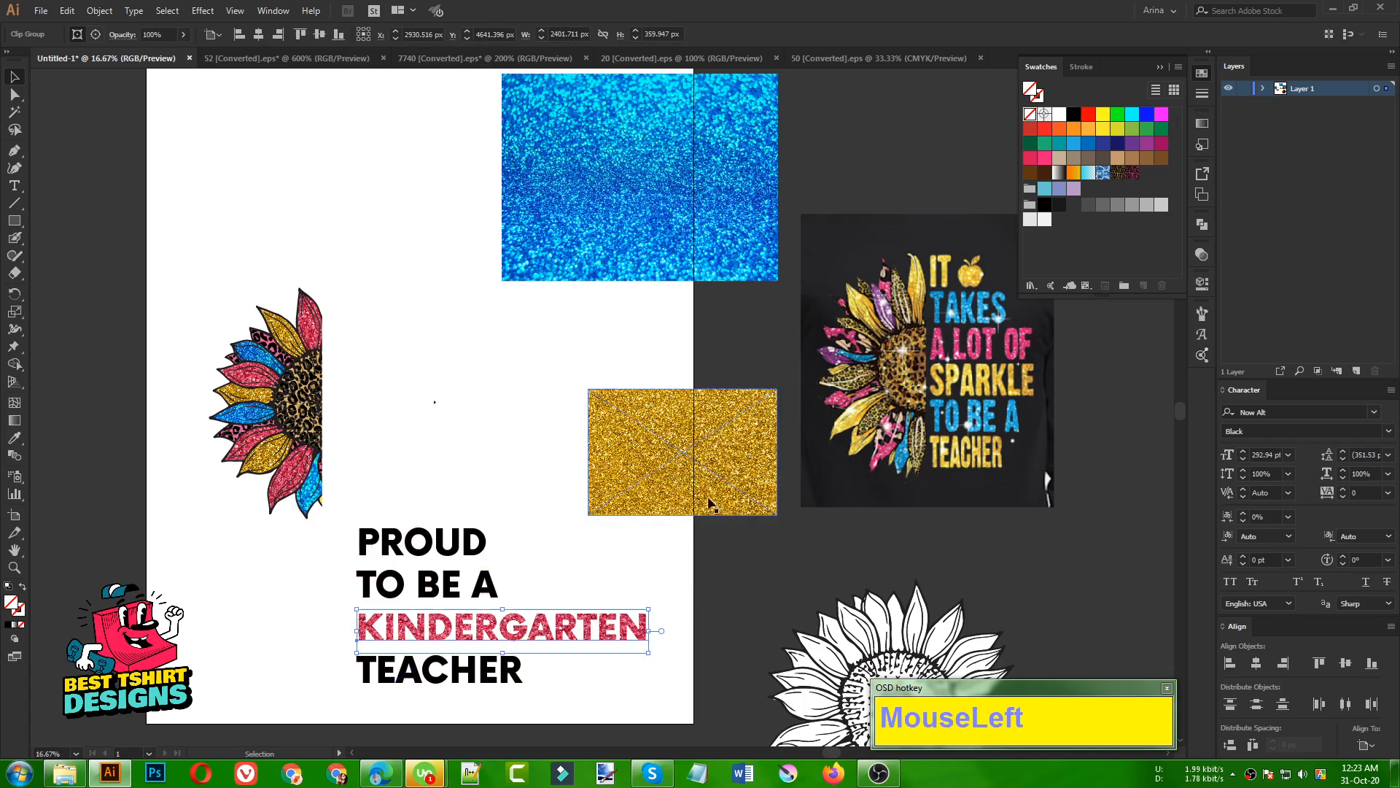
Step: Place the gold glitter image behind PROUD and clip it to that text line with a clipping mask
{"action": "left_click_drag", "start_coordinate": [654, 502], "coordinate": [406, 574]}
{"action": "left_click", "coordinate": [458, 553], "text": "shift"}
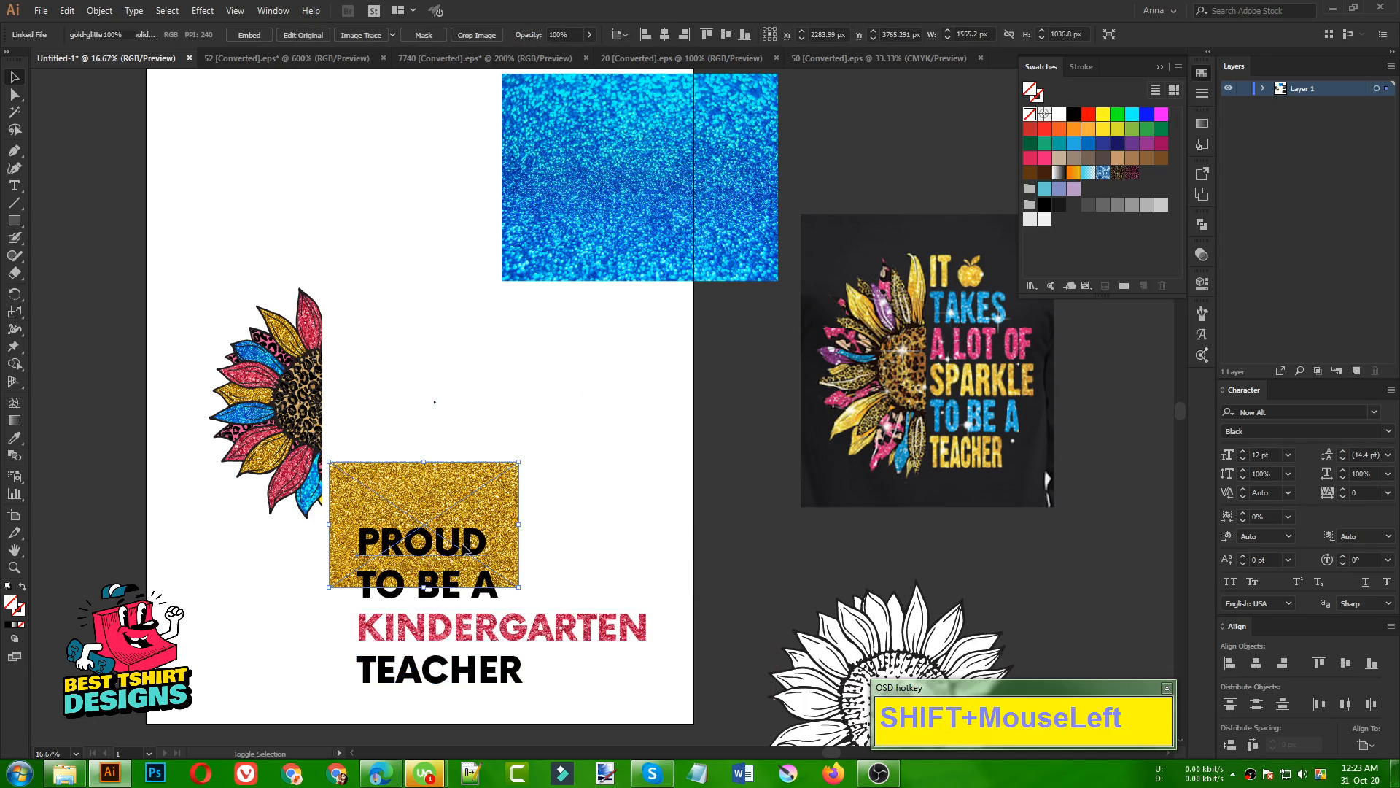
{"action": "right_click", "coordinate": [464, 544]}
{"action": "left_click", "coordinate": [528, 432]}
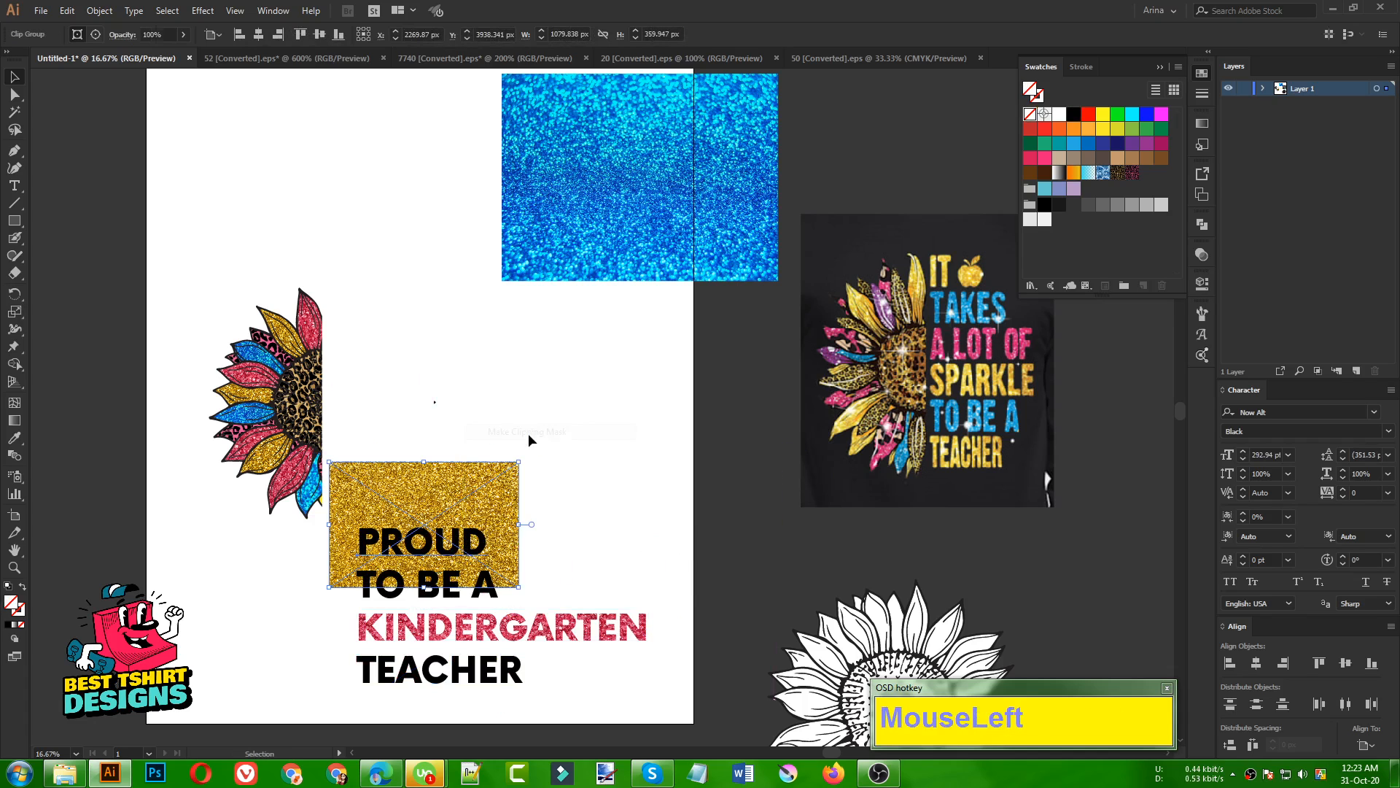
Step: Place the blue glitter image behind the lettering, copy it, and clip it to the TO BE A line
{"action": "left_click_drag", "start_coordinate": [645, 280], "coordinate": [452, 682]}
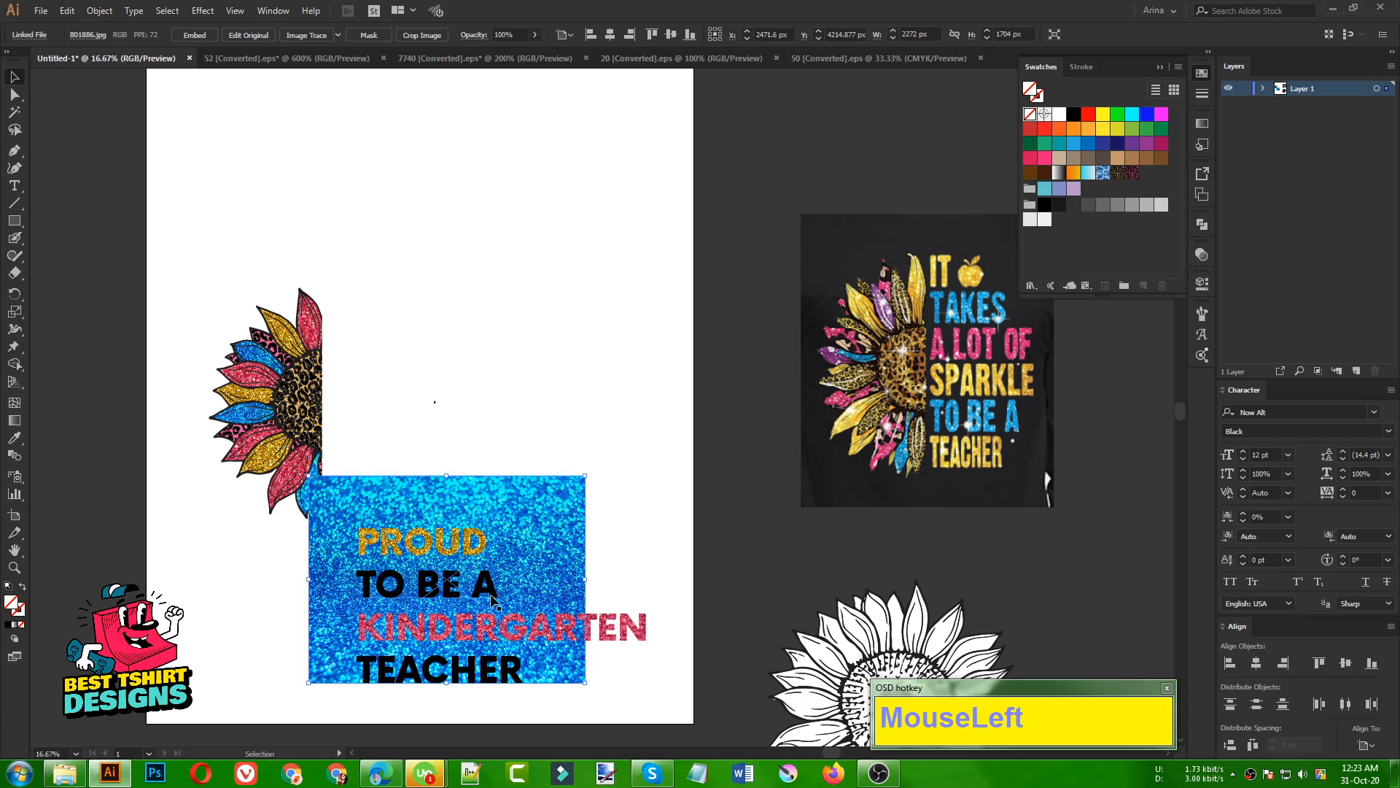
{"action": "key", "text": "ctrl"}
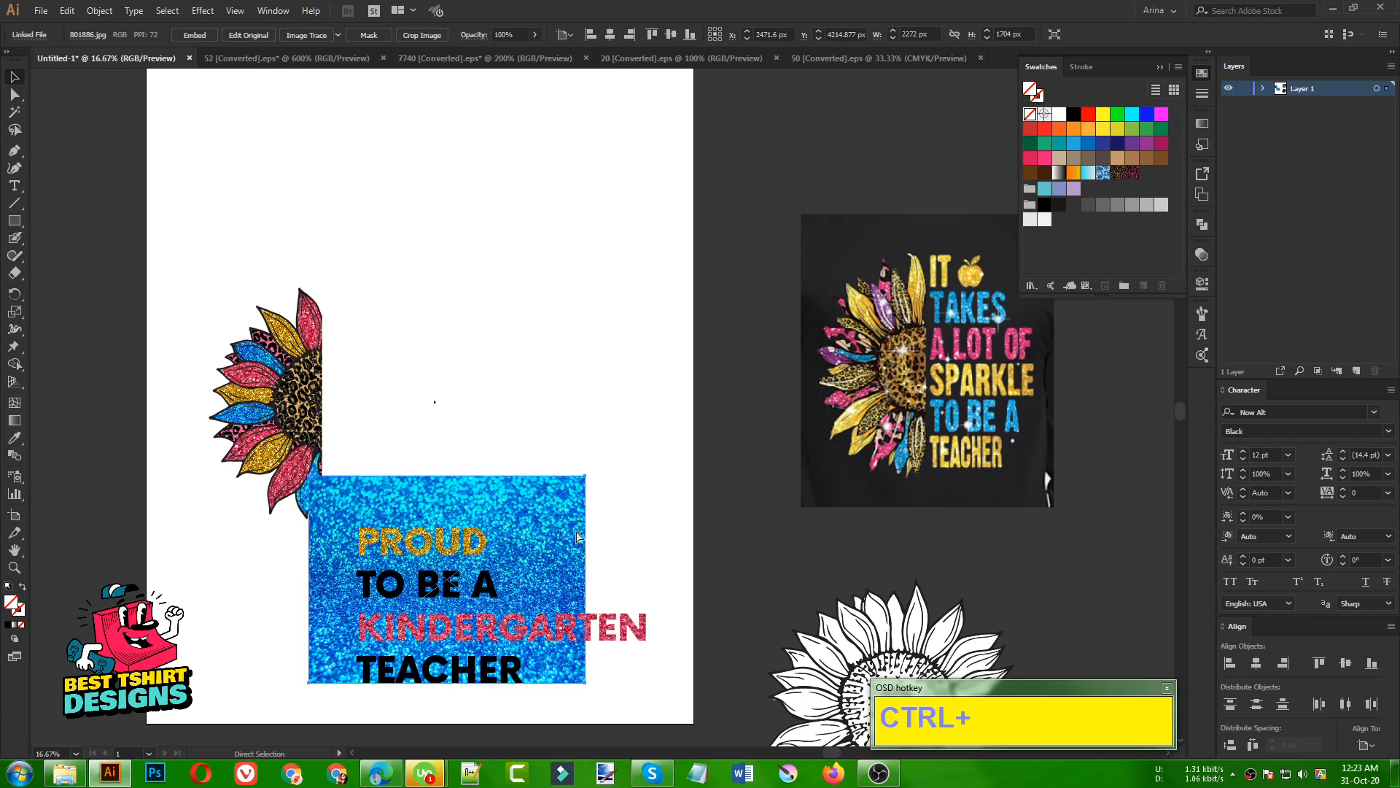
{"action": "left_click", "coordinate": [454, 595], "text": "shift"}
{"action": "right_click", "coordinate": [453, 590]}
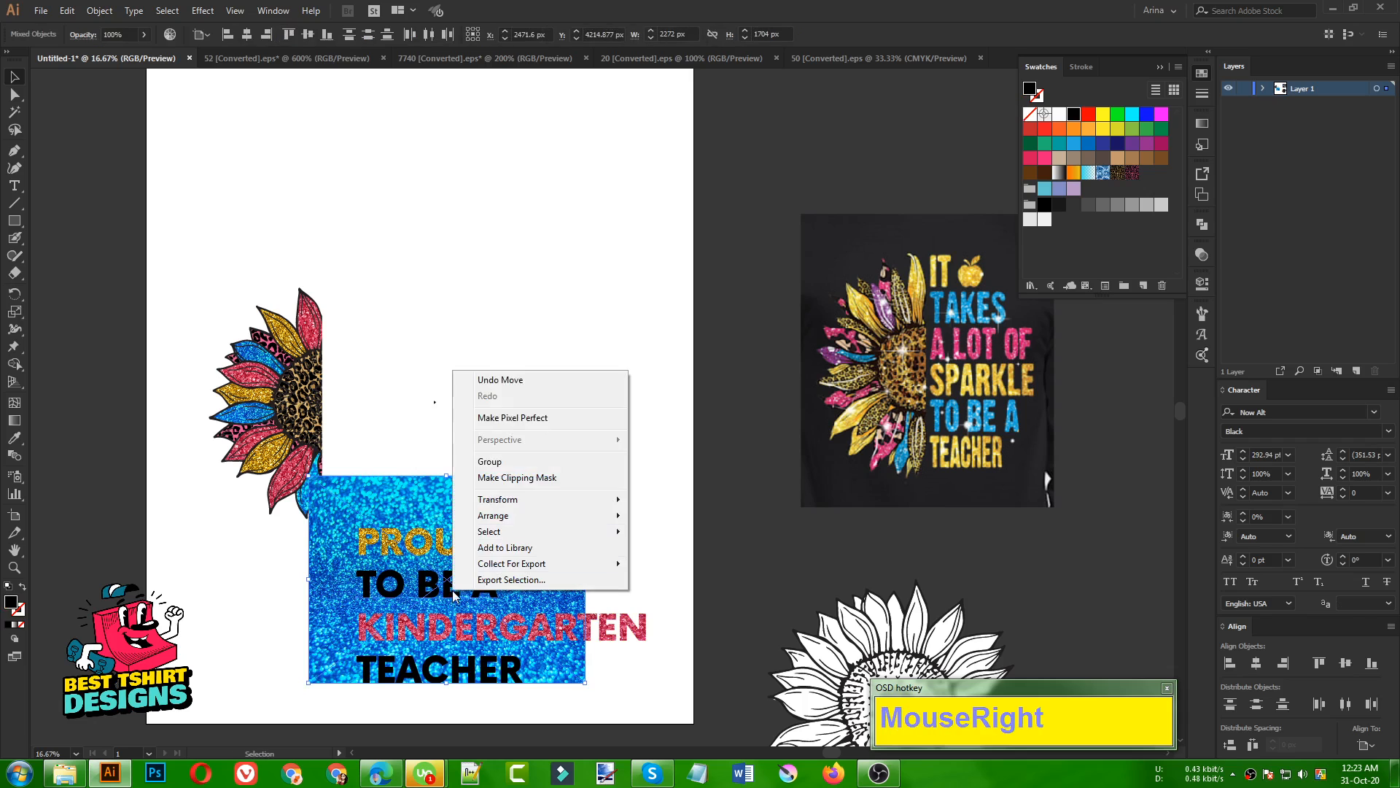
{"action": "left_click", "coordinate": [501, 478]}
Step: Paste the copied blue glitter image behind the artwork, position it under TEACHER, and clip it to that text line
{"action": "key", "text": "ctrl"}
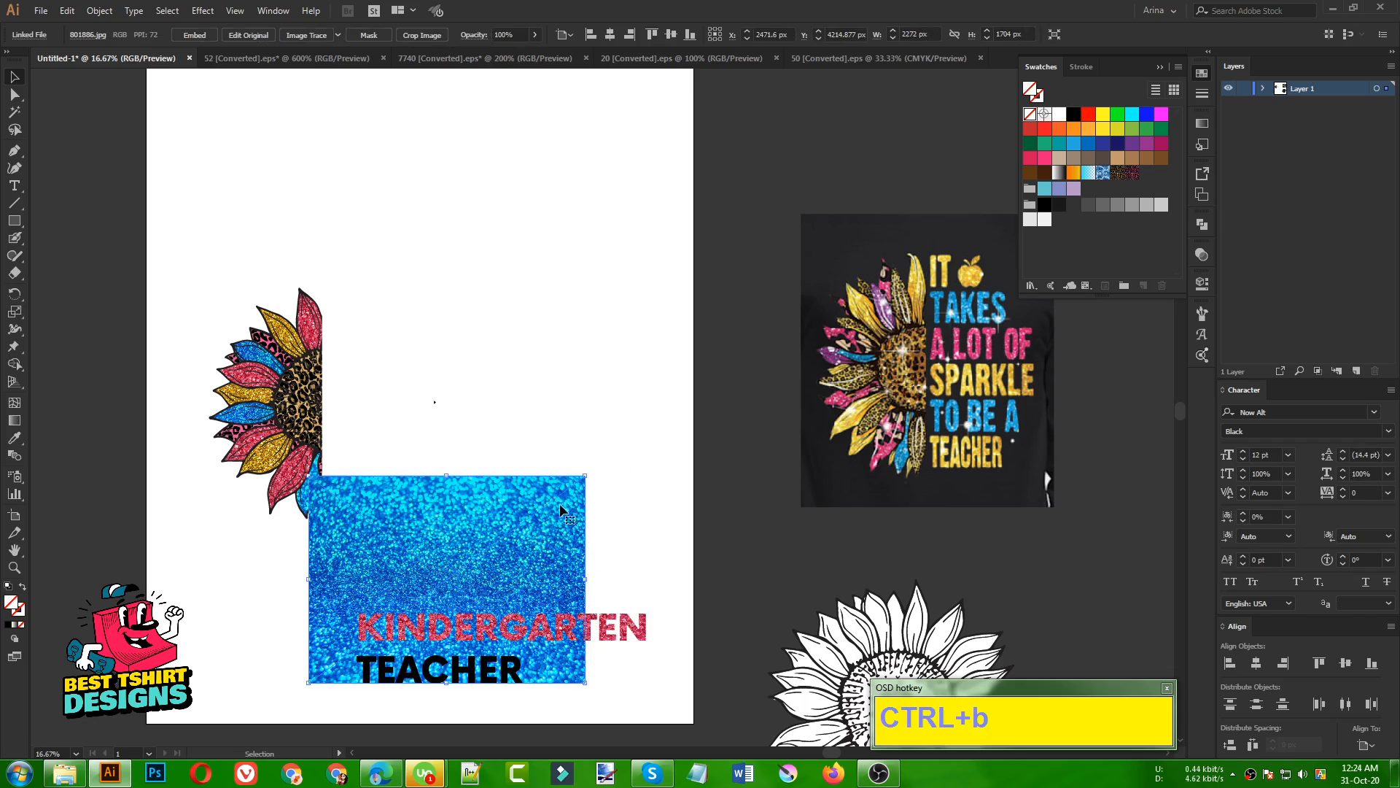
{"action": "left_click_drag", "start_coordinate": [563, 510], "coordinate": [571, 576]}
{"action": "scroll", "coordinate": [592, 447], "scroll_direction": "down", "scroll_amount": 3}
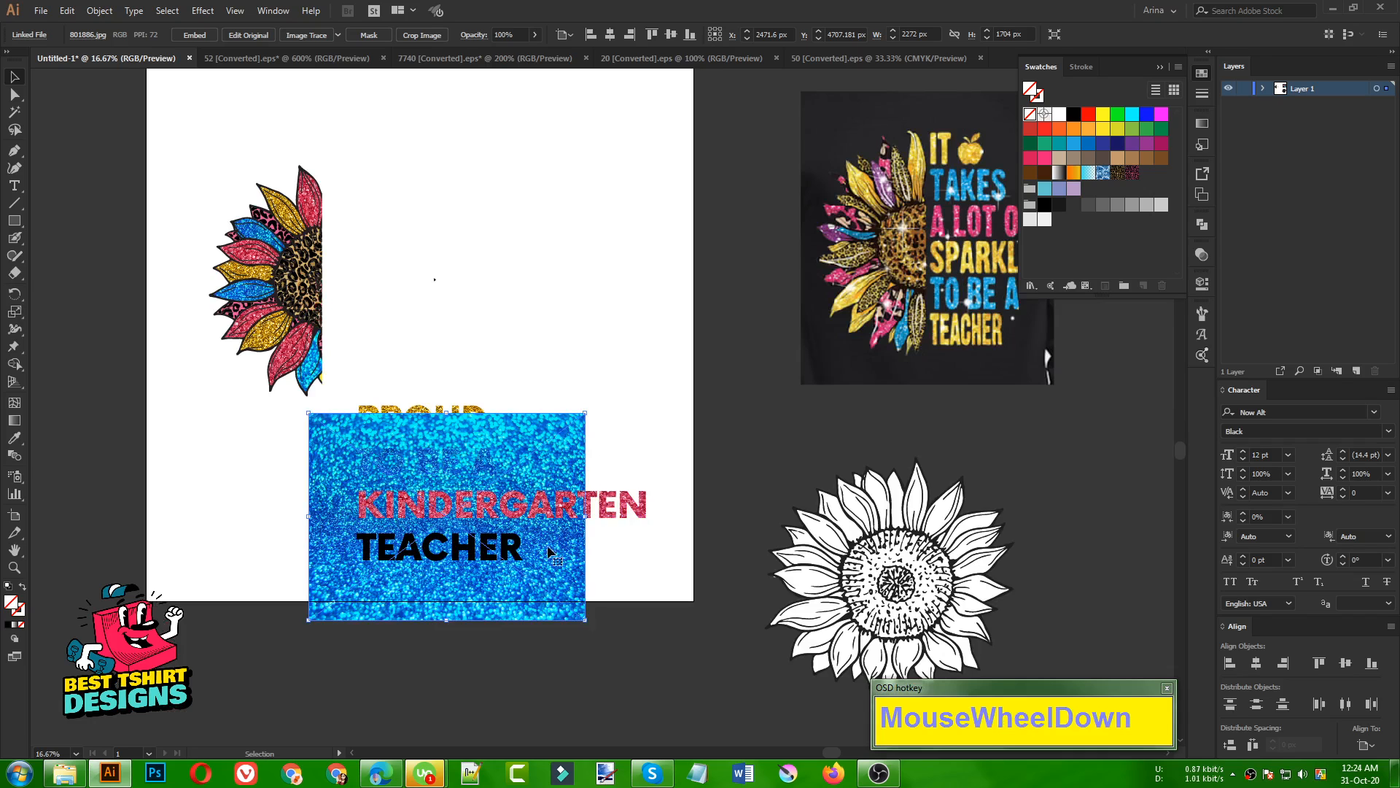
{"action": "left_click_drag", "start_coordinate": [555, 439], "coordinate": [559, 385]}
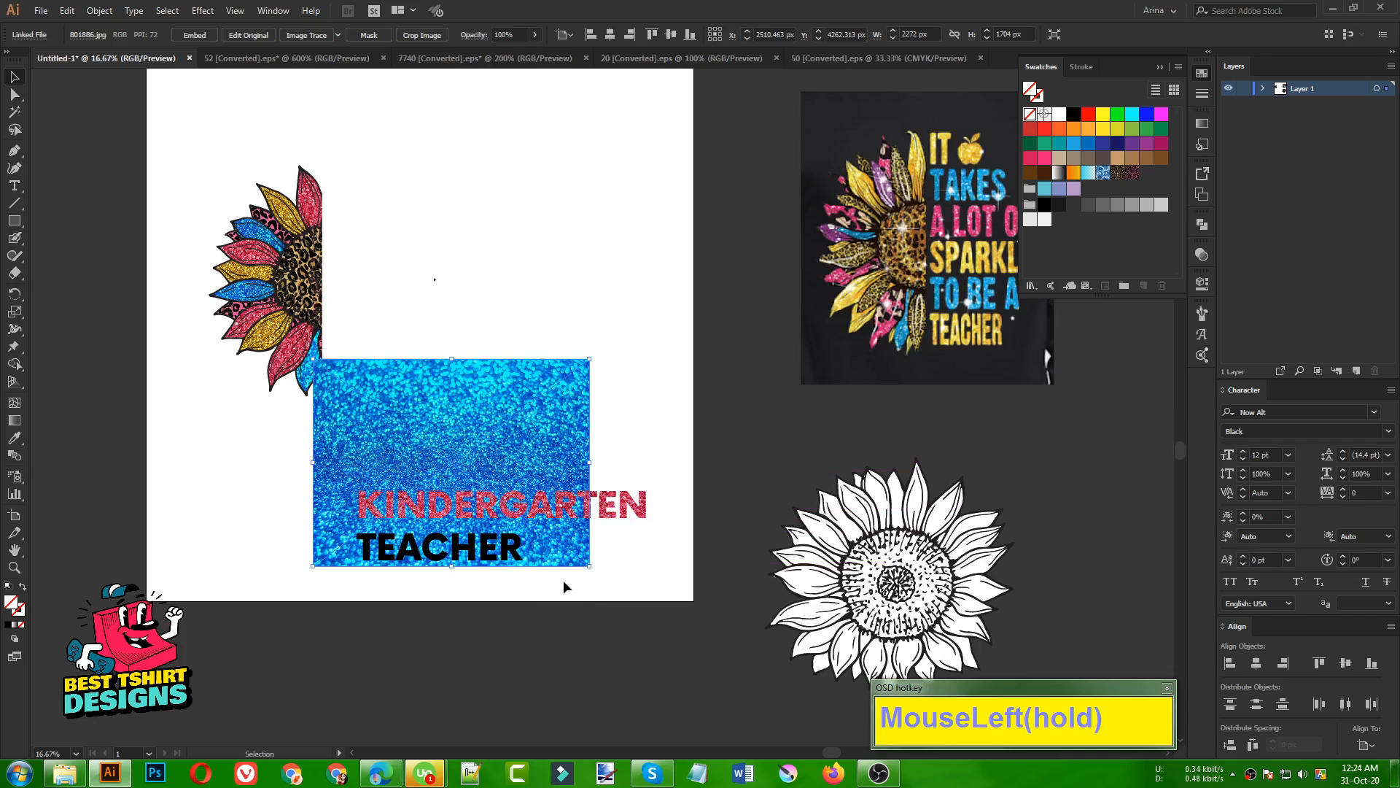
{"action": "left_click", "coordinate": [478, 557], "text": "shift"}
{"action": "right_click", "coordinate": [478, 557]}
{"action": "left_click", "coordinate": [545, 442]}
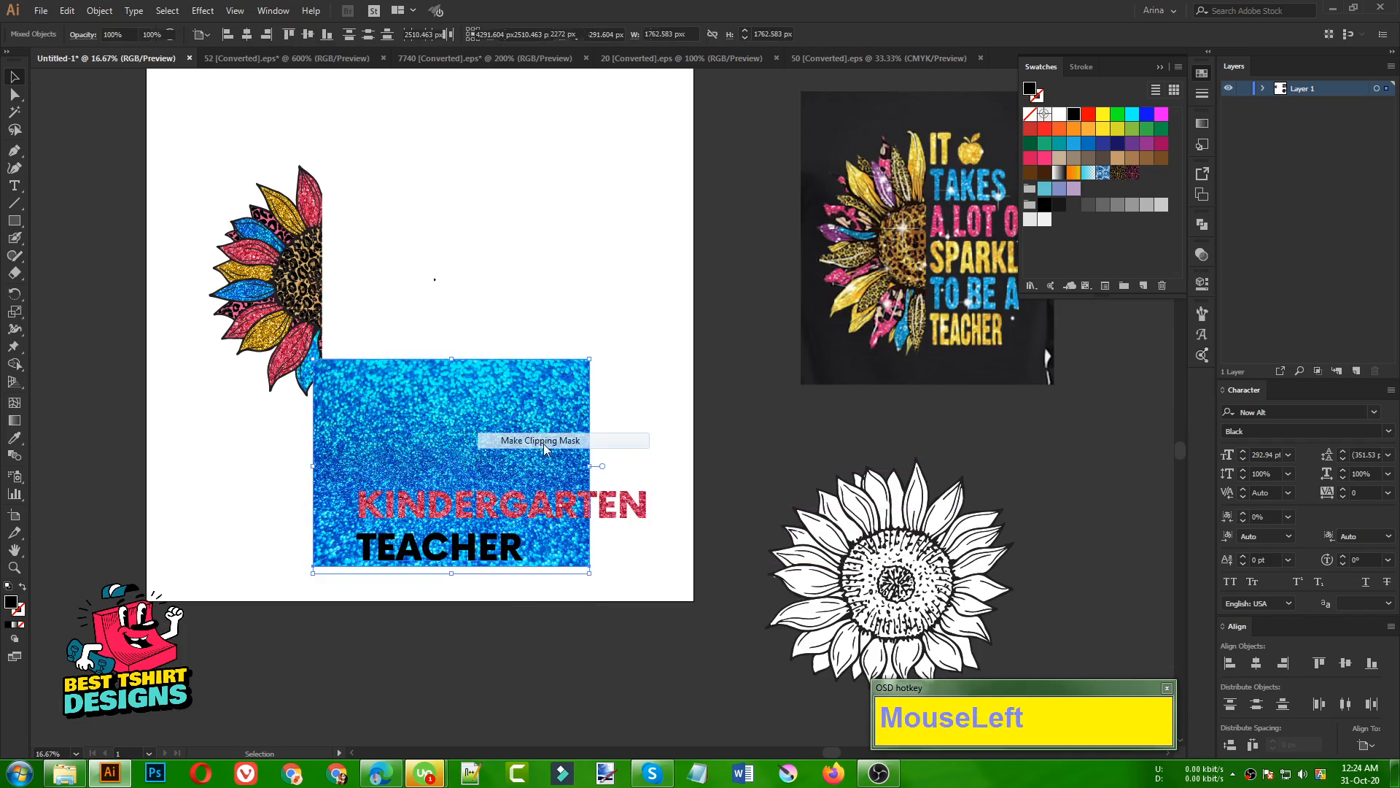
{"action": "left_click", "coordinate": [538, 620]}
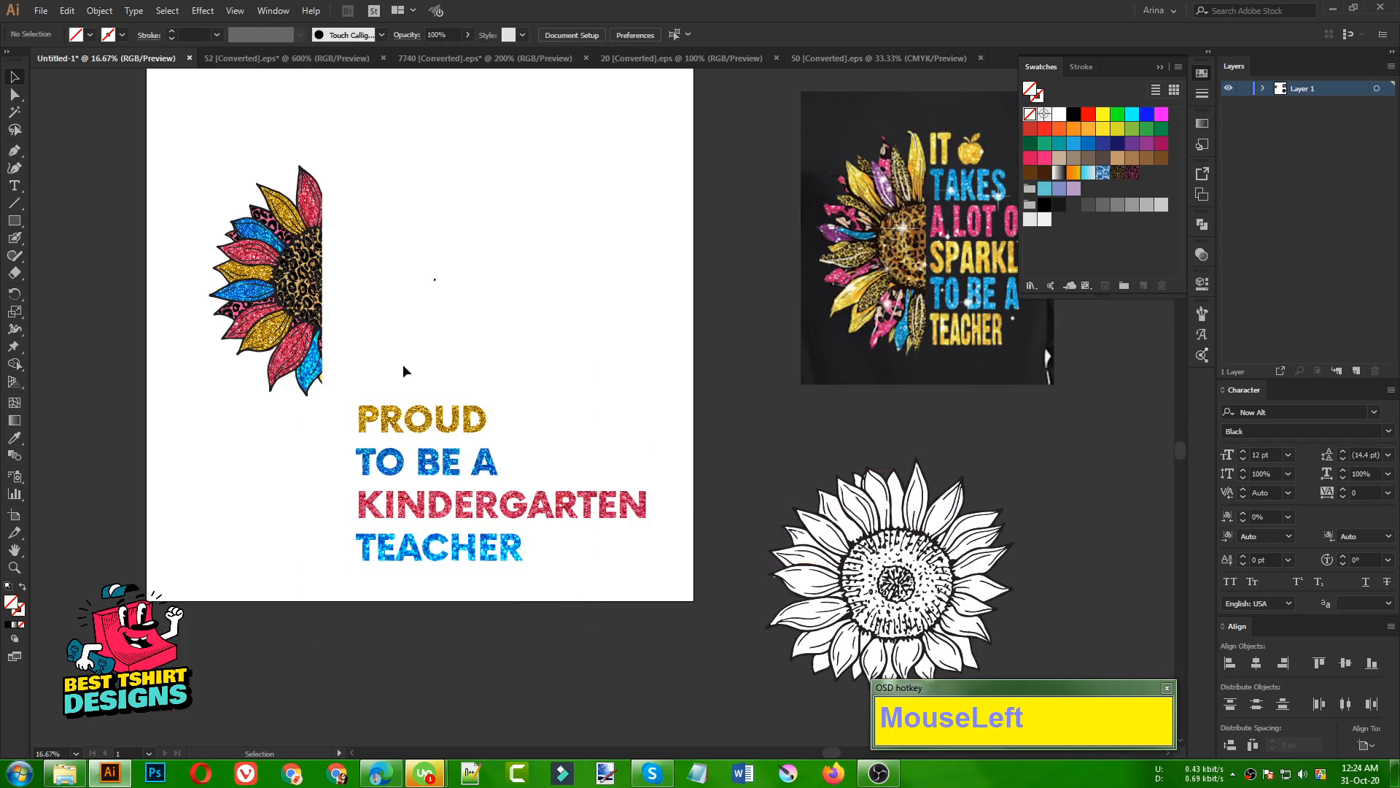
Step: Position the four glitter text lines beside the half sunflower and enlarge them together to about 2633 px wide
{"action": "left_click_drag", "start_coordinate": [402, 364], "coordinate": [437, 385]}
{"action": "scroll", "coordinate": [525, 598], "scroll_direction": "up", "scroll_amount": 3}
{"action": "left_click_drag", "start_coordinate": [645, 410], "coordinate": [657, 412]}
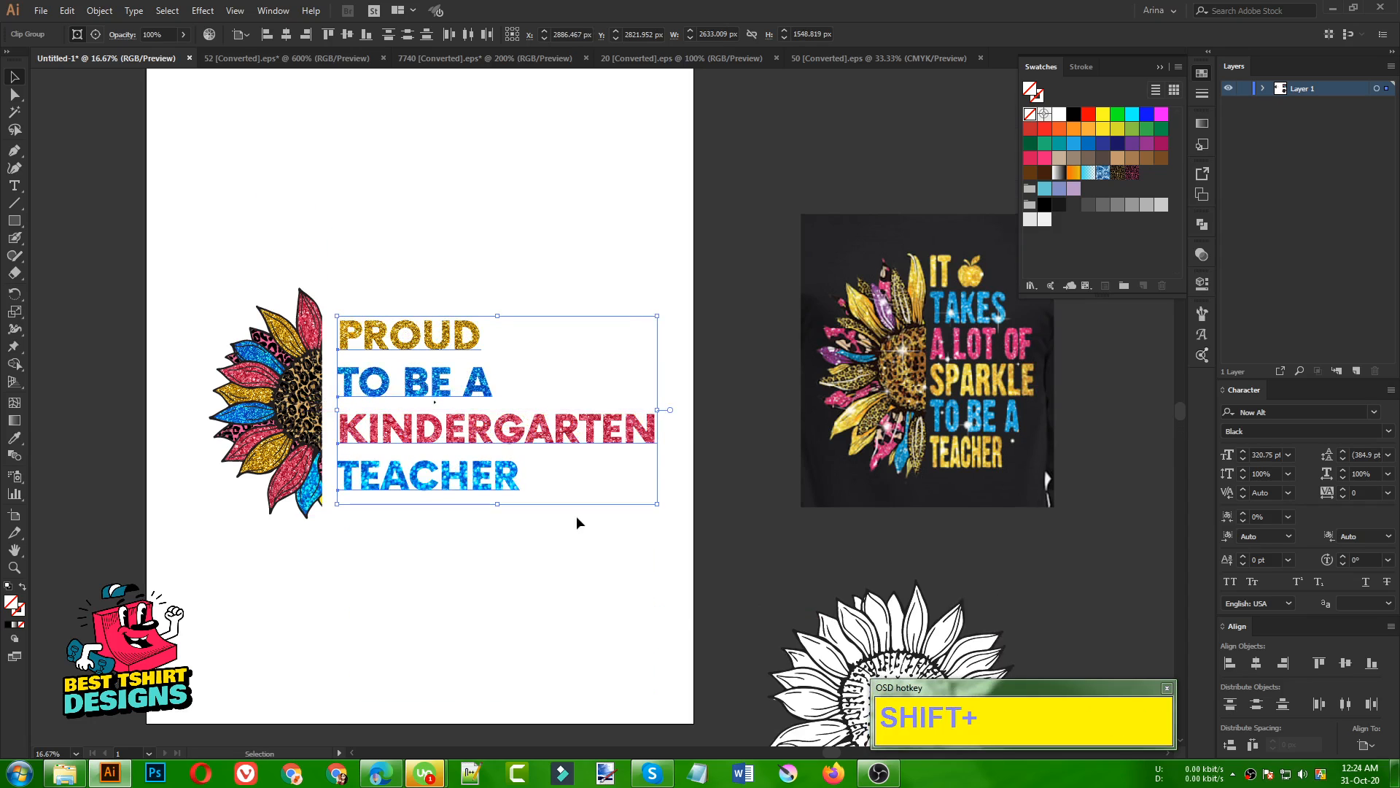
{"action": "left_click", "coordinate": [566, 590]}
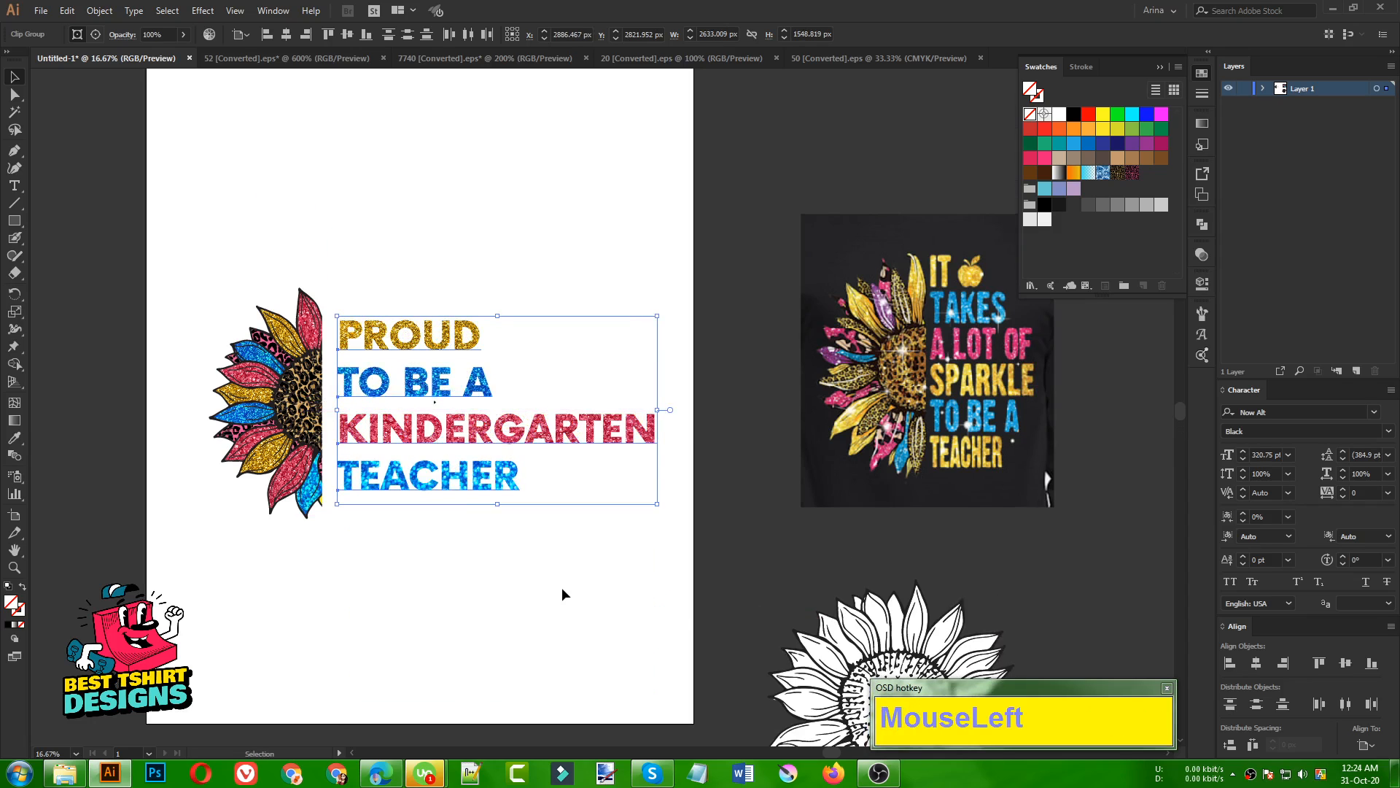
Step: Break the word KINDERGARTEN inside its clip group into two lines, KINDER and GARTEN, and exit isolation mode
{"action": "double_click", "coordinate": [494, 429]}
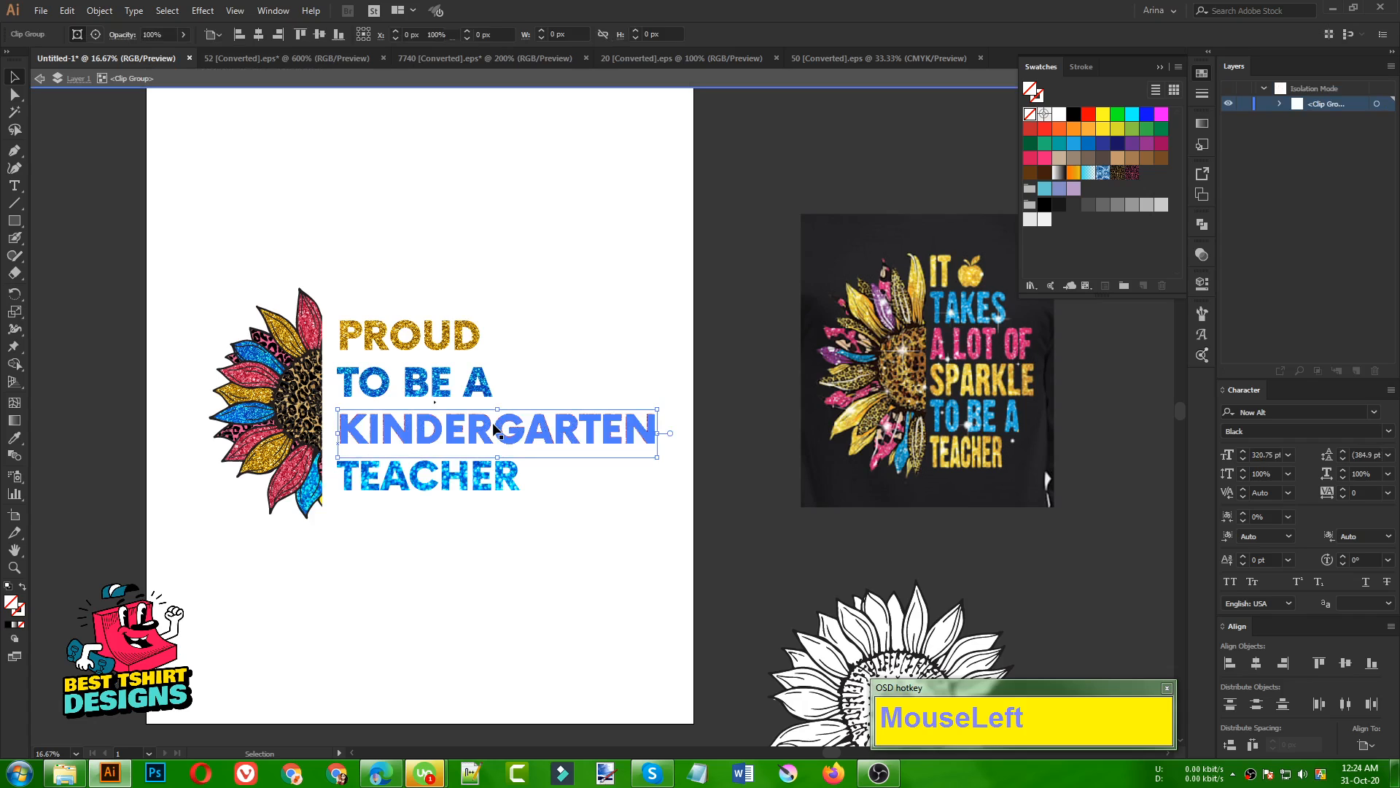
{"action": "double_click", "coordinate": [490, 428]}
{"action": "double_click", "coordinate": [491, 428]}
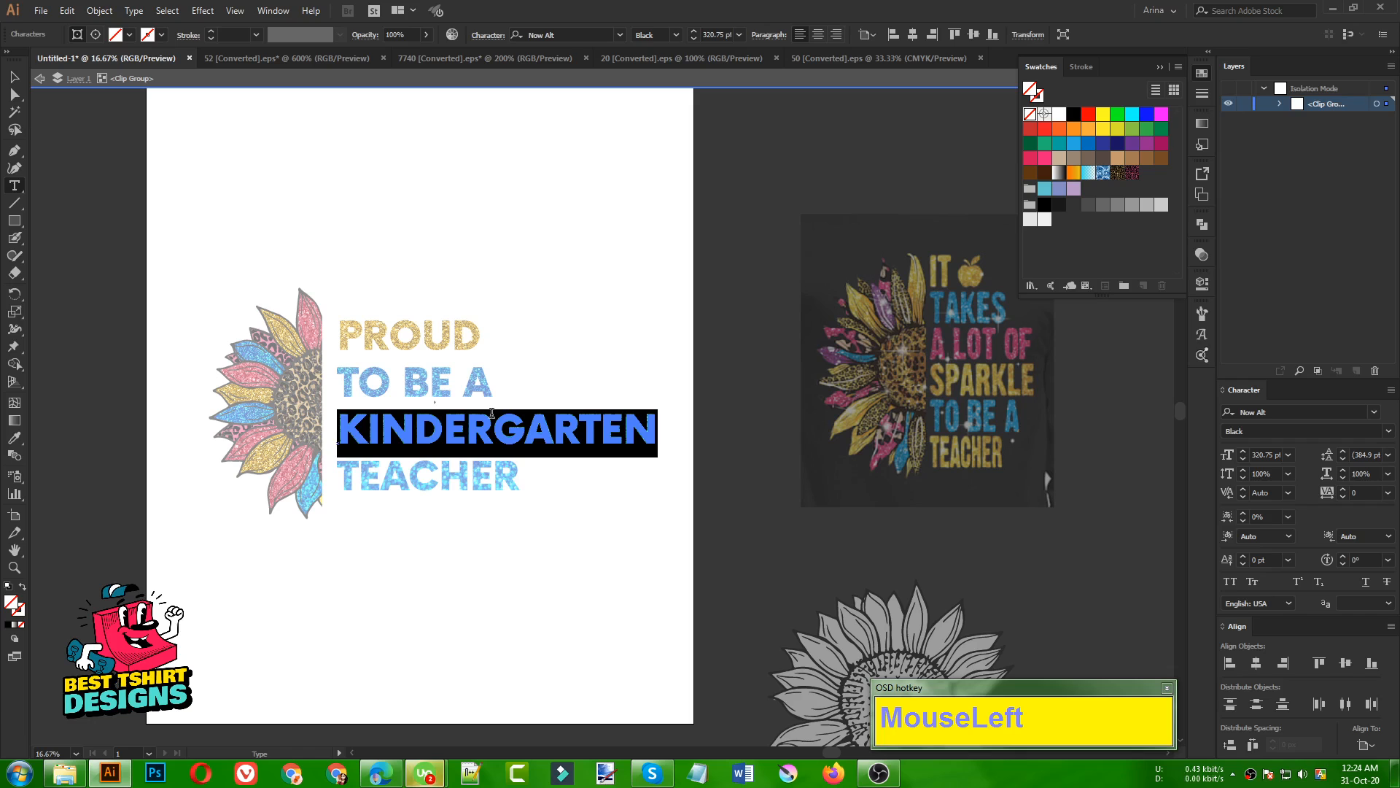
{"action": "left_click", "coordinate": [493, 413]}
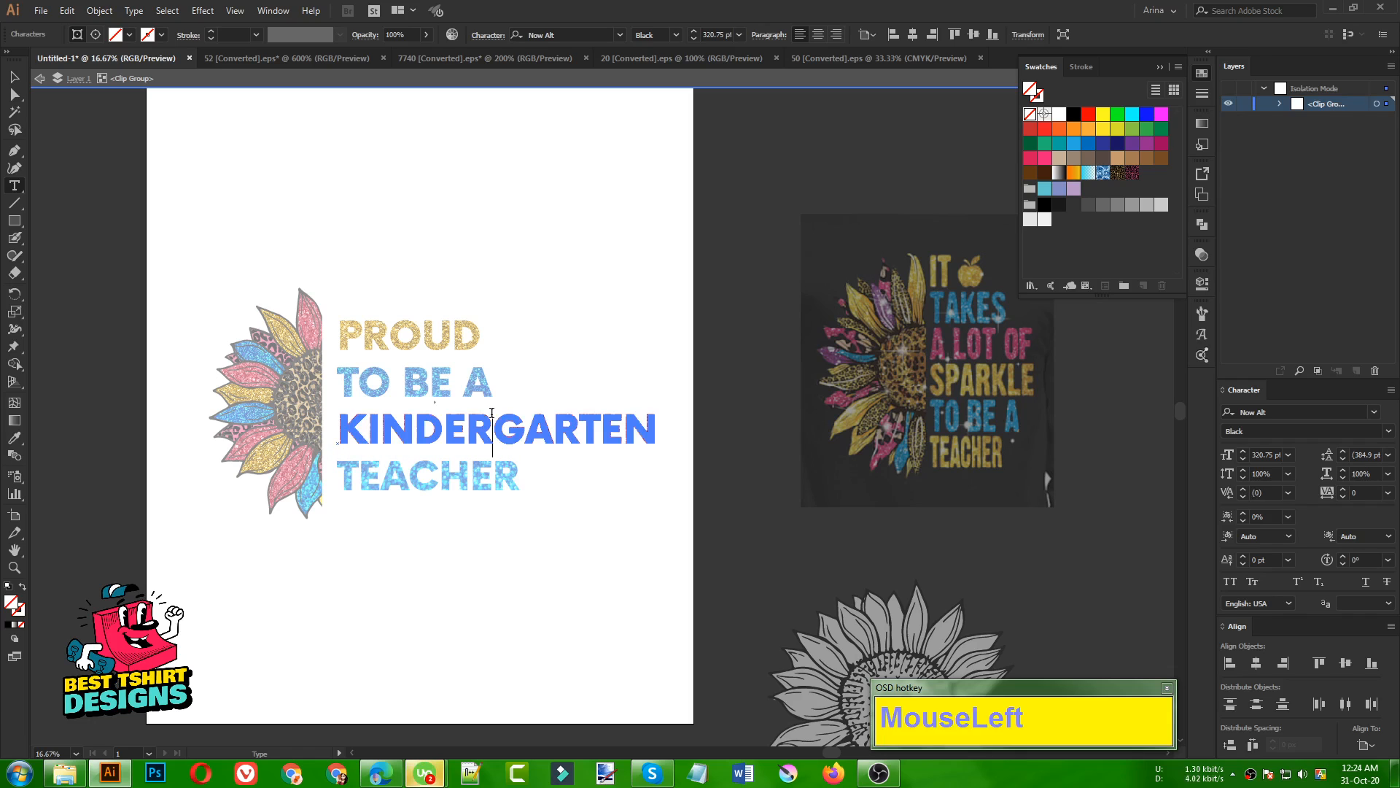
{"action": "key", "text": "Return"}
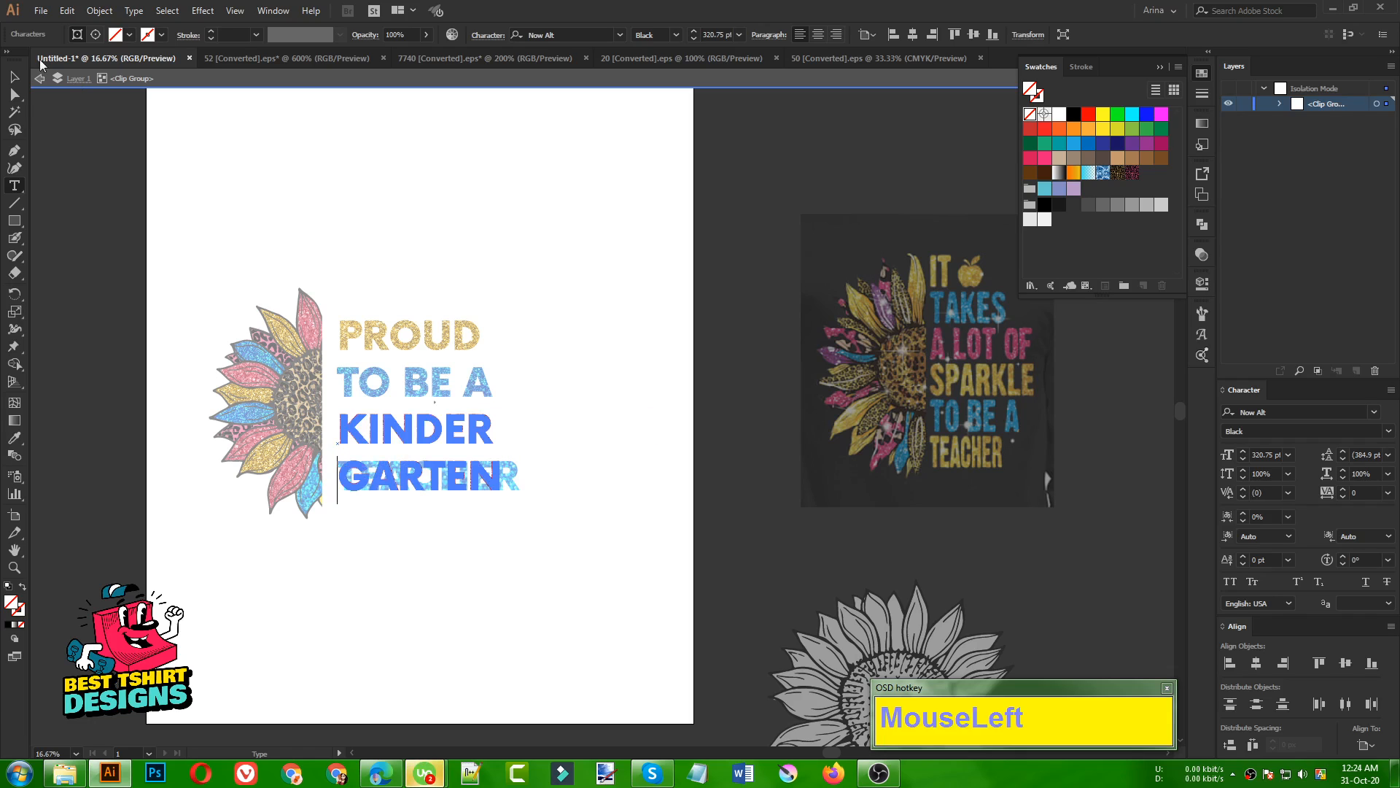
{"action": "key", "text": "Escape"}
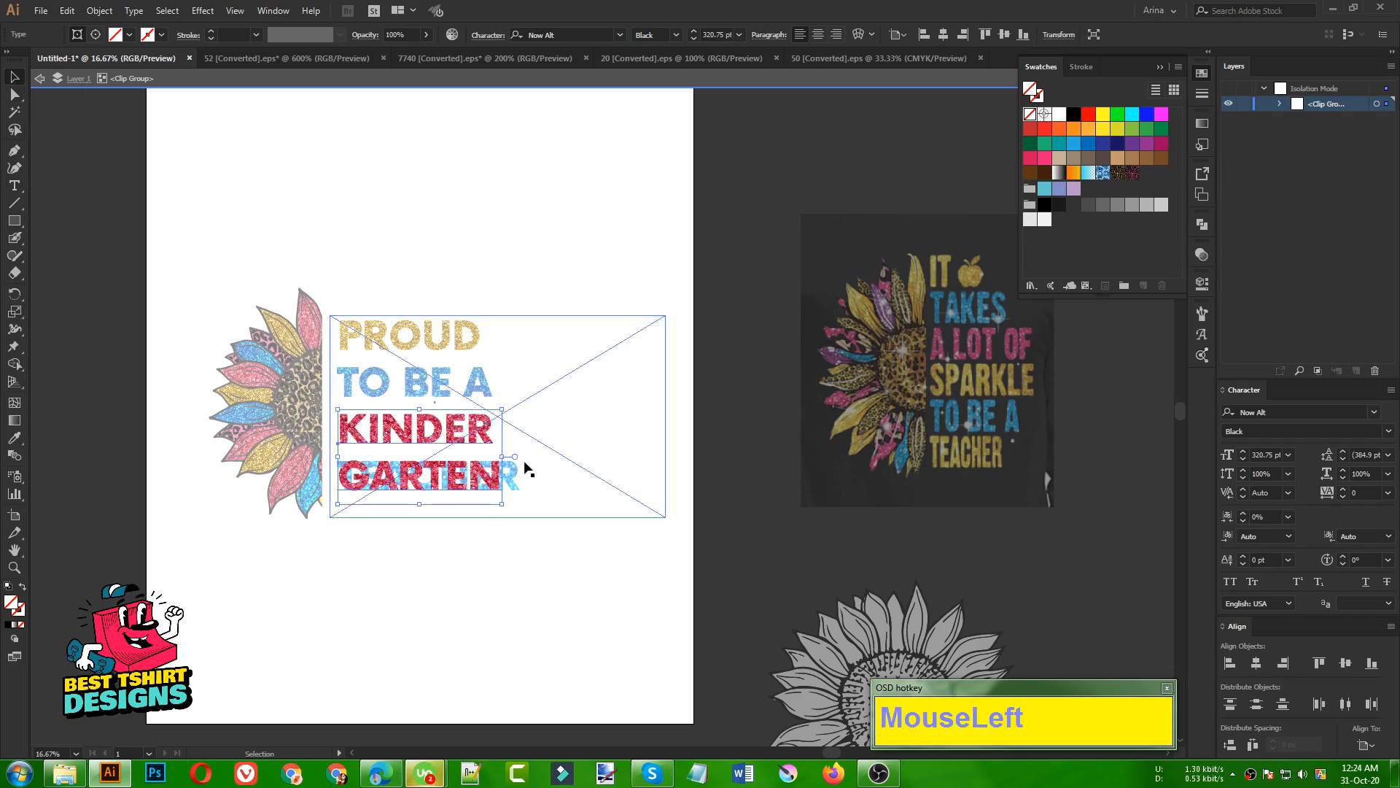
{"action": "double_click", "coordinate": [541, 554]}
Step: Move the blue TEACHER line straight down until it sits below GARTEN
{"action": "left_click_drag", "start_coordinate": [512, 484], "coordinate": [512, 485]}
{"action": "key", "text": "Down"}
{"action": "key", "text": "Down"}
{"action": "key", "text": "Down"}
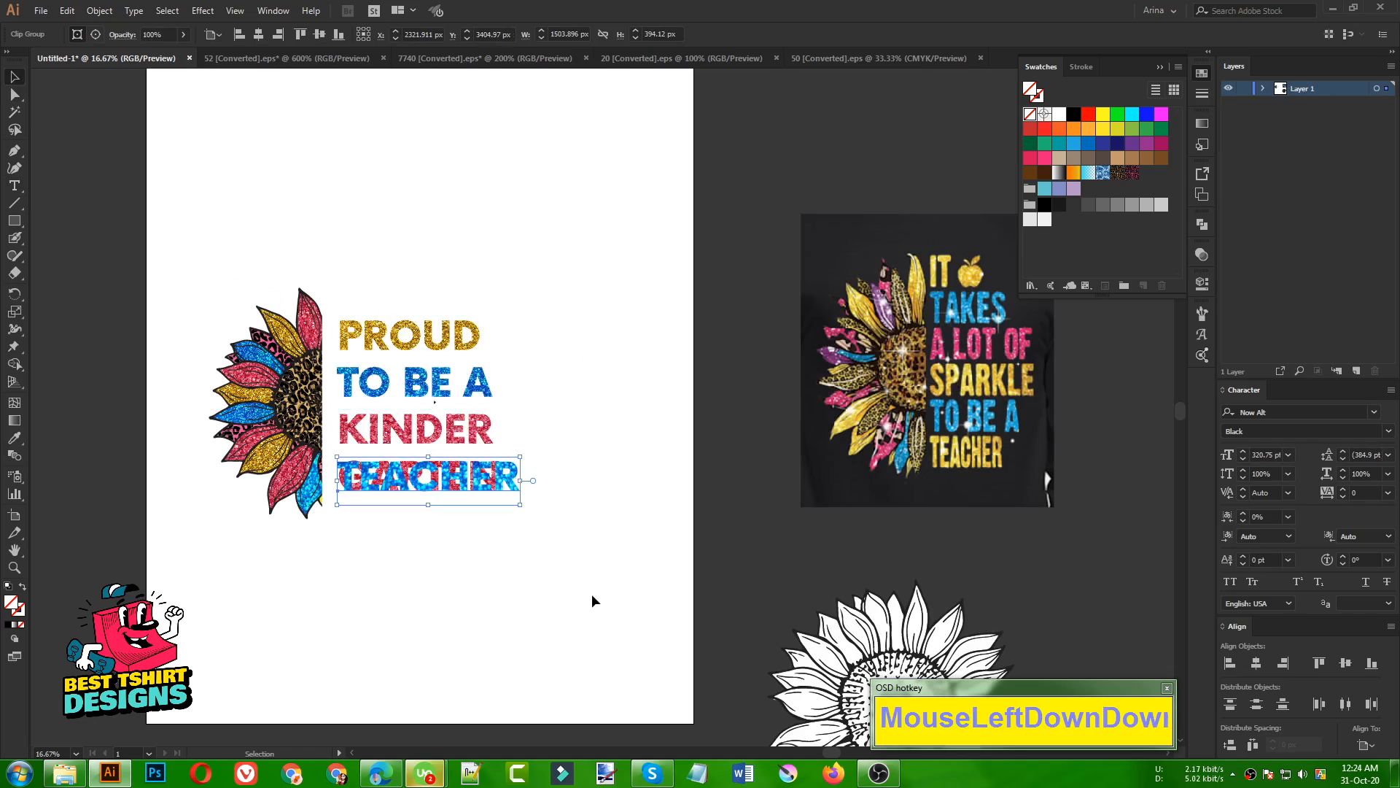
{"action": "key", "text": "Down"}
{"action": "key", "text": "Down"}
{"action": "key", "text": "Down"}
{"action": "key", "text": "Down"}
{"action": "key", "text": "Down"}
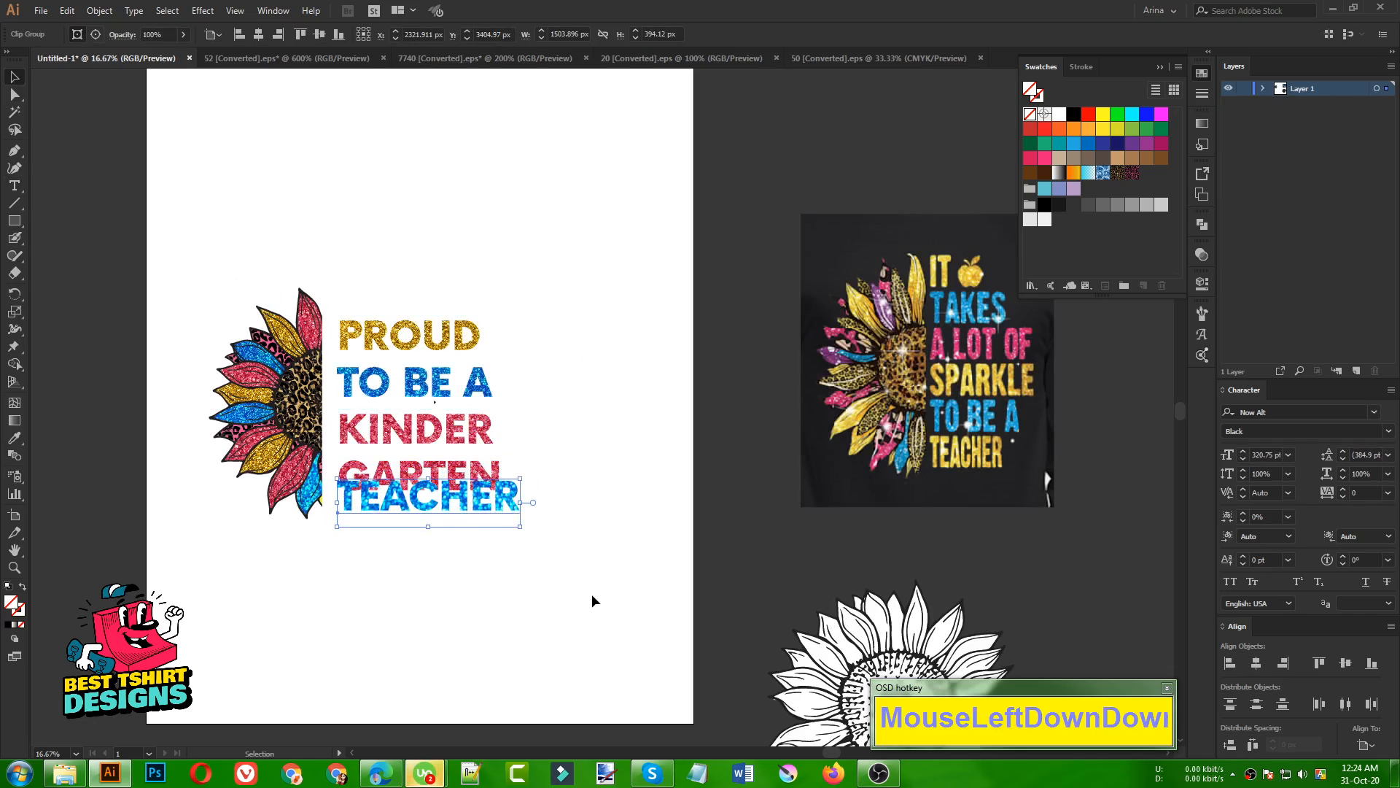
{"action": "key", "text": "Down"}
{"action": "key", "text": "Down"}
{"action": "key", "text": "Down"}
{"action": "key", "text": "Down"}
{"action": "key", "text": "Down"}
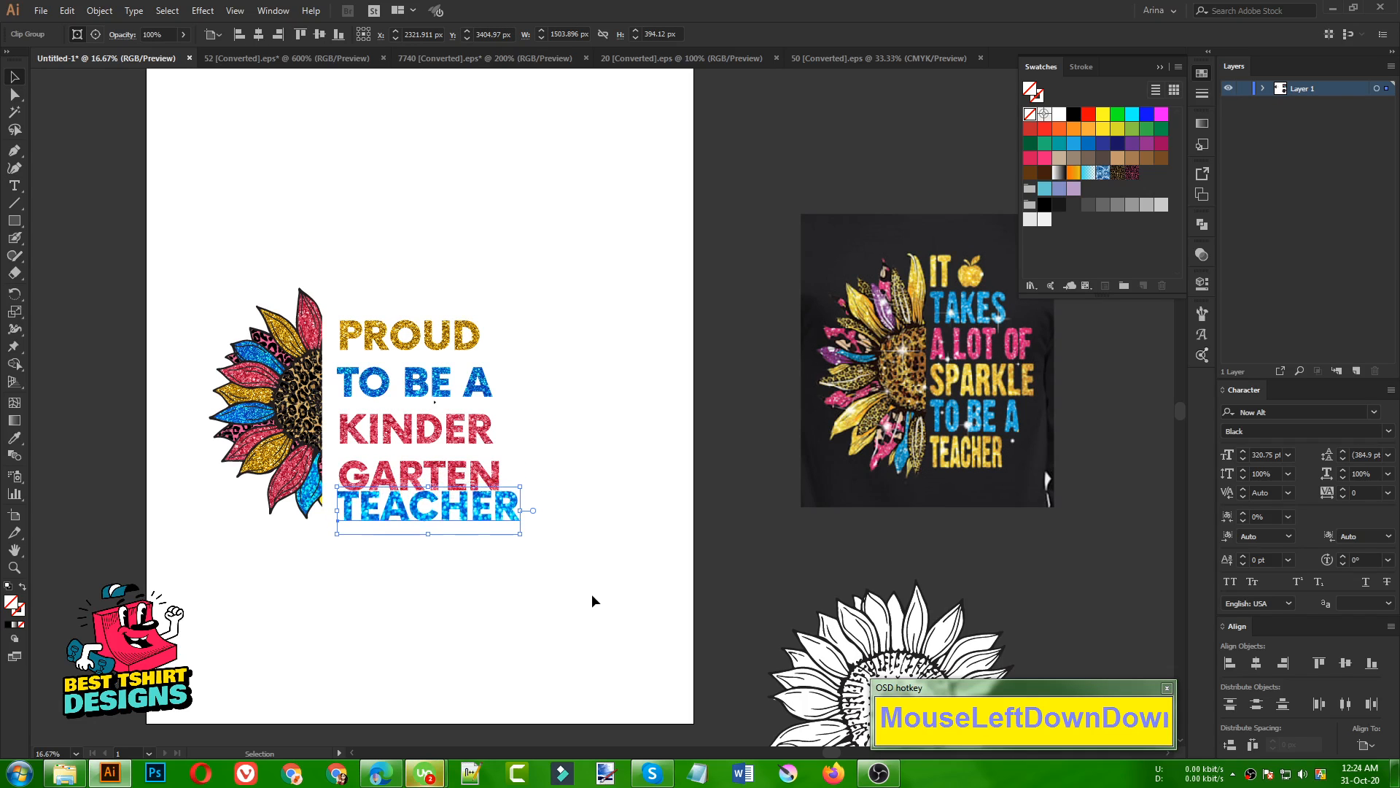
{"action": "left_click_drag", "start_coordinate": [481, 490], "coordinate": [481, 493]}
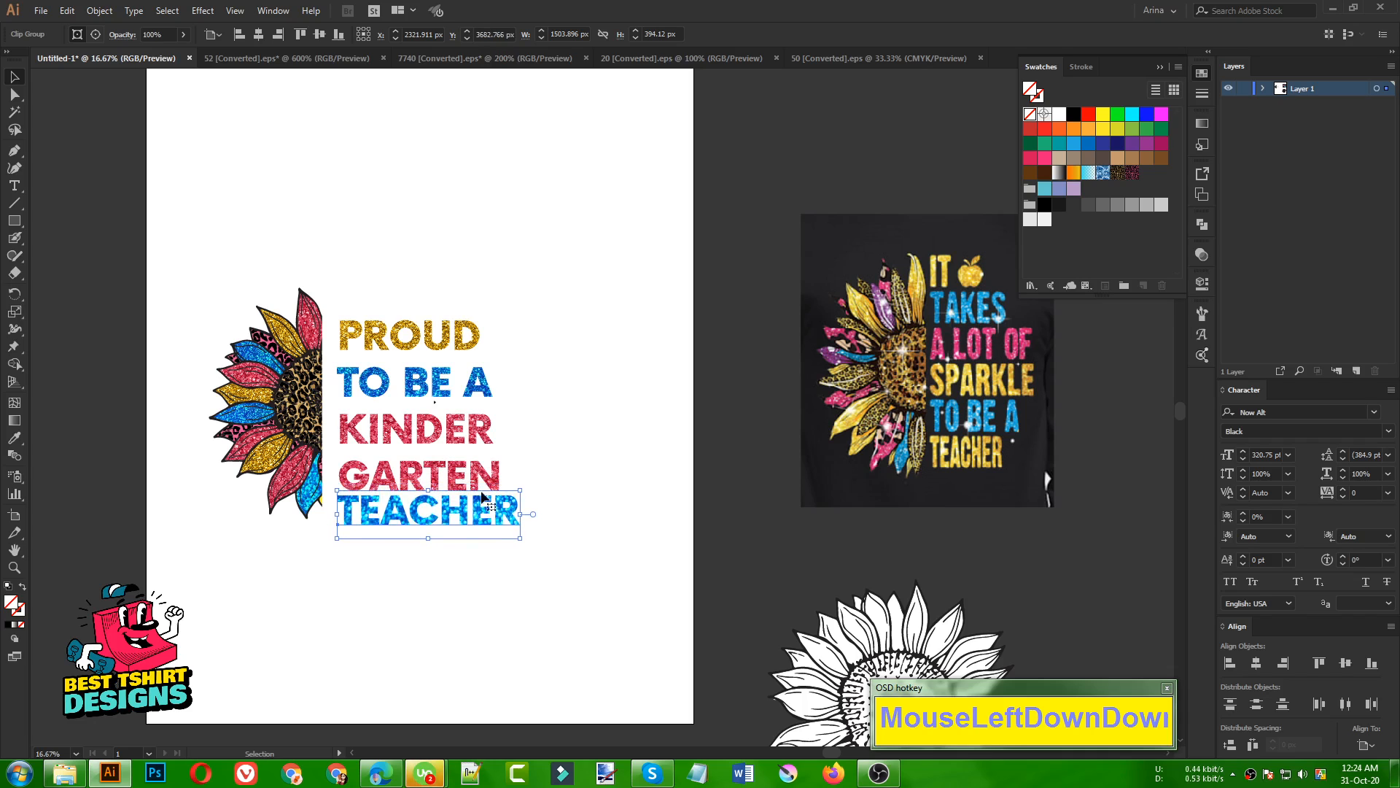
{"action": "key", "text": "Down"}
{"action": "key", "text": "Down"}
Step: Select all the glitter text lines and align their left edges
{"action": "left_click_drag", "start_coordinate": [566, 621], "coordinate": [442, 273]}
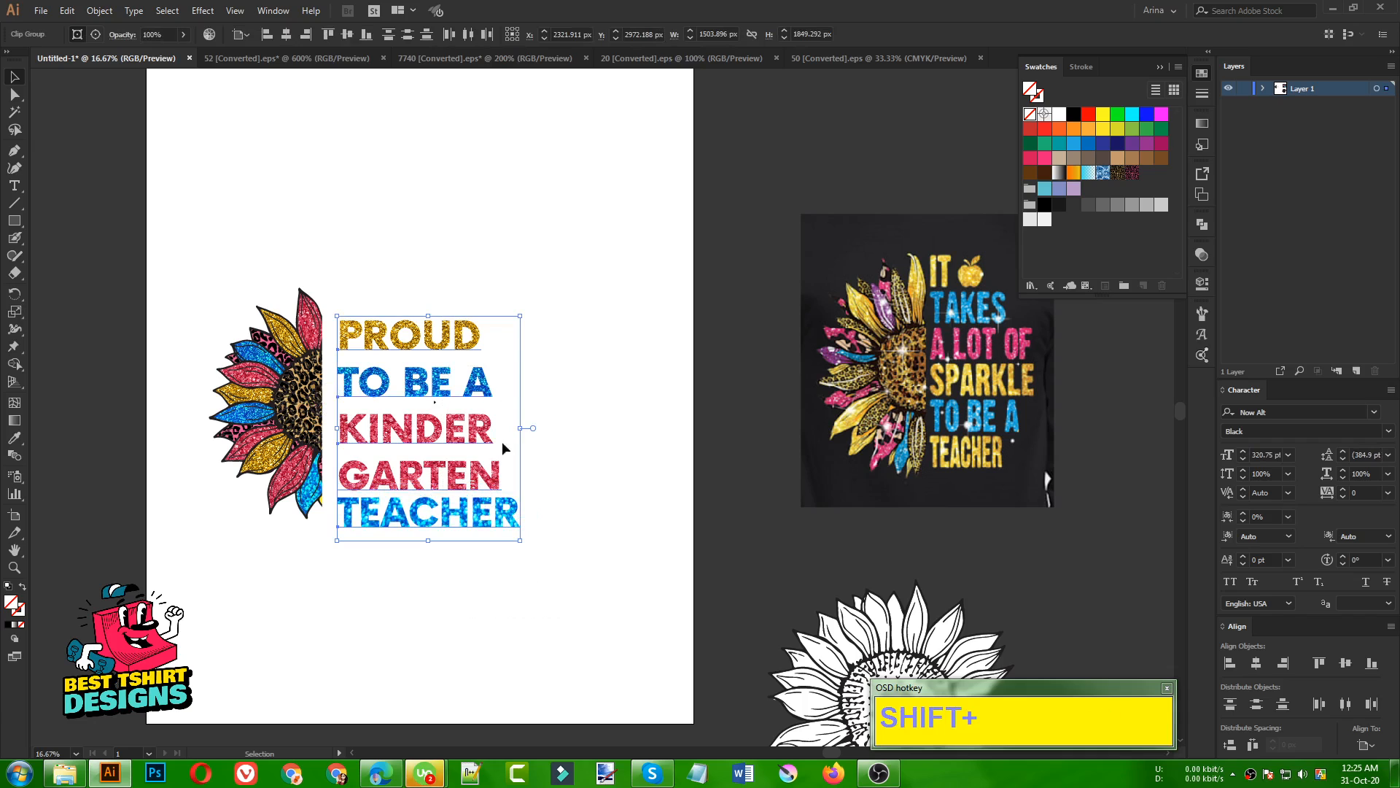
{"action": "left_click", "coordinate": [241, 34]}
{"action": "left_click", "coordinate": [251, 52]}
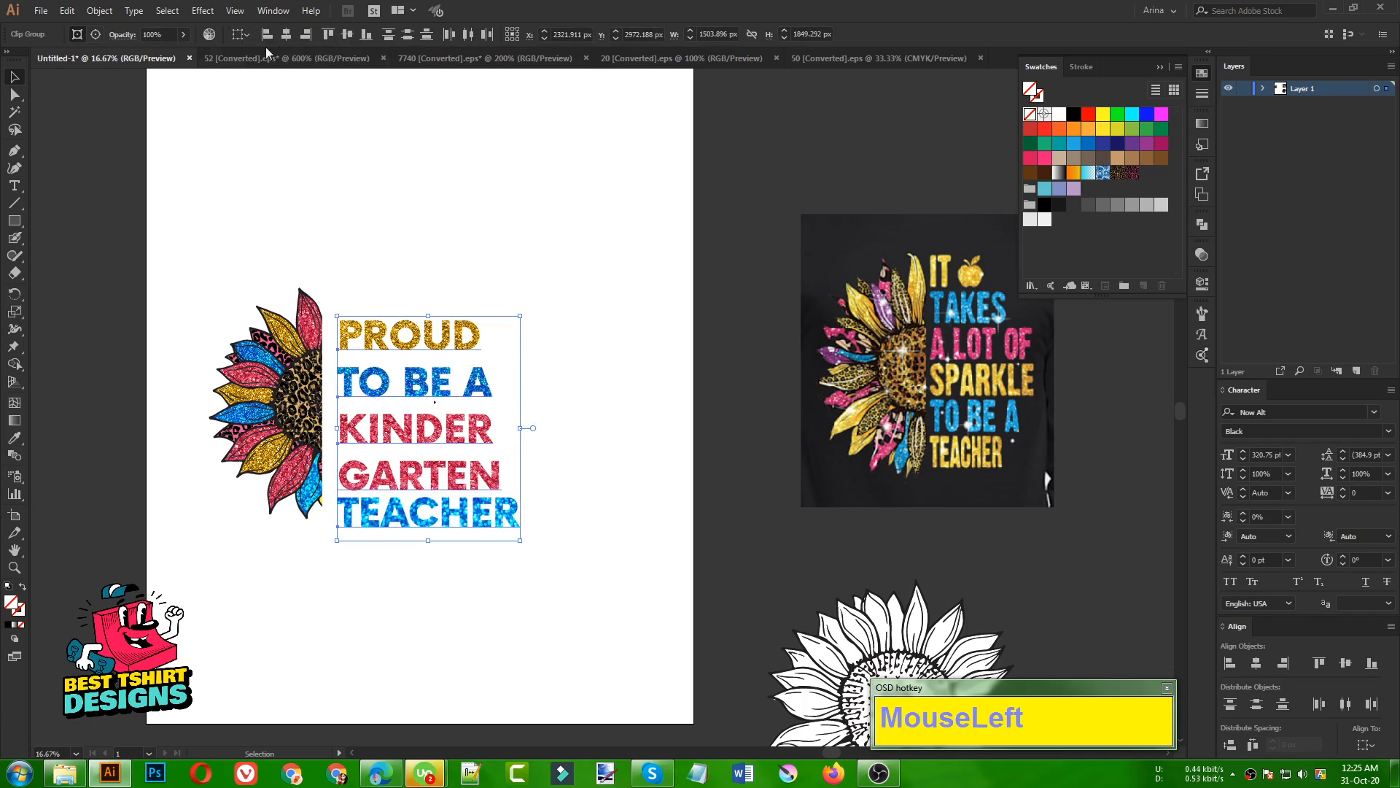
{"action": "left_click", "coordinate": [268, 34]}
Step: Move the glitter lettering up to centre it against the half sunflower and scale it to about 1326 px wide
{"action": "key", "text": "Up"}
{"action": "key", "text": "Up"}
{"action": "key", "text": "Up"}
{"action": "key", "text": "Up"}
{"action": "key", "text": "Up"}
{"action": "key", "text": "Up"}
{"action": "key", "text": "Up"}
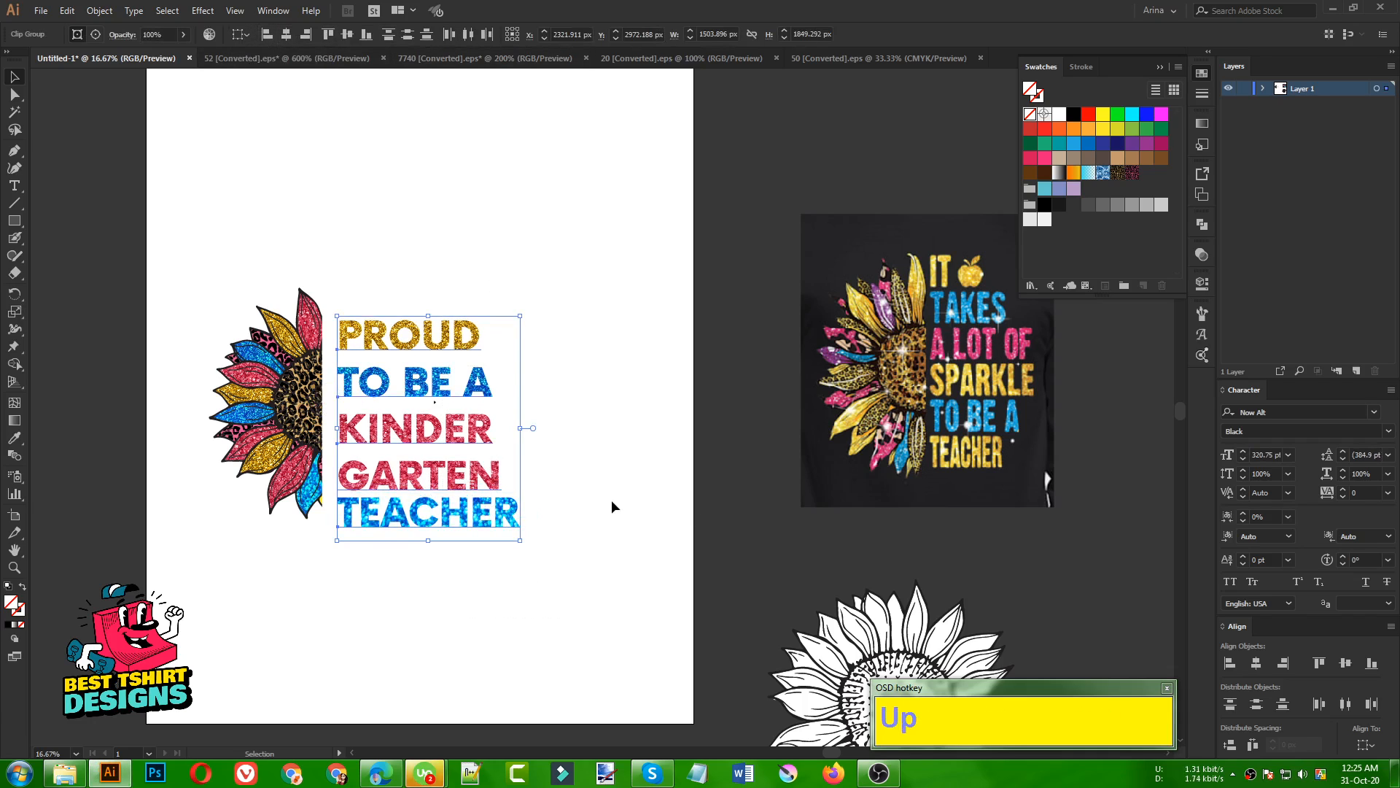
{"action": "key", "text": "Up"}
{"action": "key", "text": "Up"}
{"action": "key", "text": "Up"}
{"action": "key", "text": "Up"}
{"action": "key", "text": "Up"}
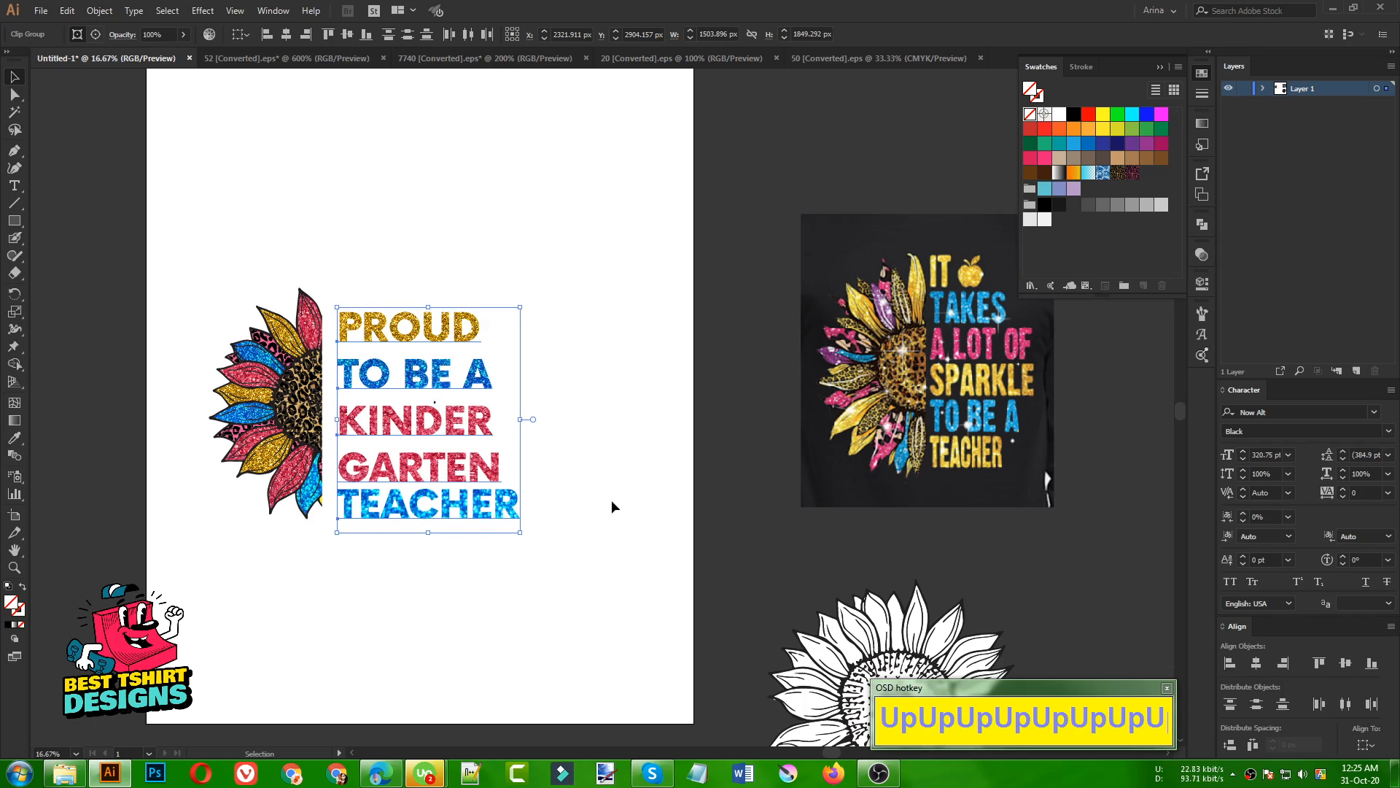
{"action": "key", "text": "Up"}
{"action": "key", "text": "Up"}
{"action": "key", "text": "Up"}
{"action": "key", "text": "Up"}
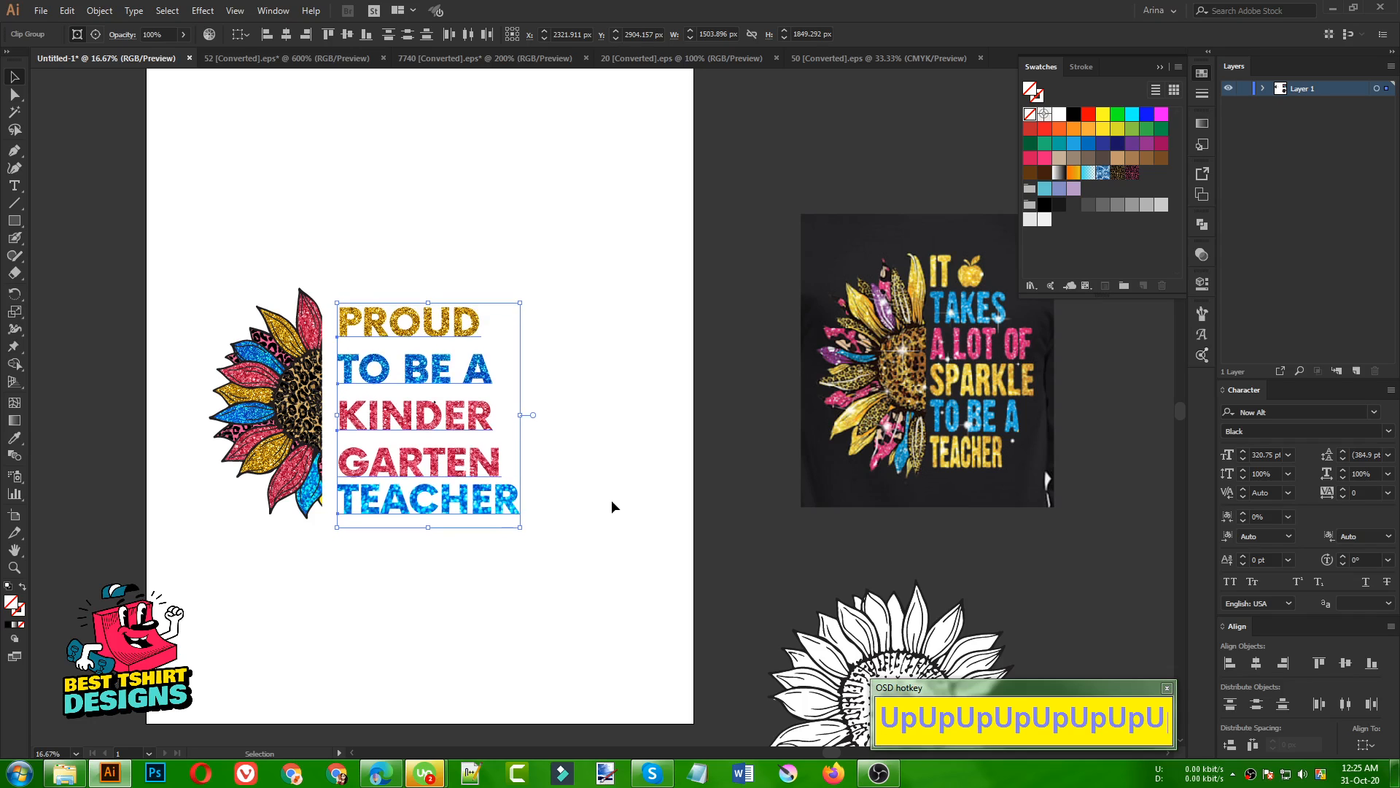
{"action": "key", "text": "Up"}
{"action": "key", "text": "Up"}
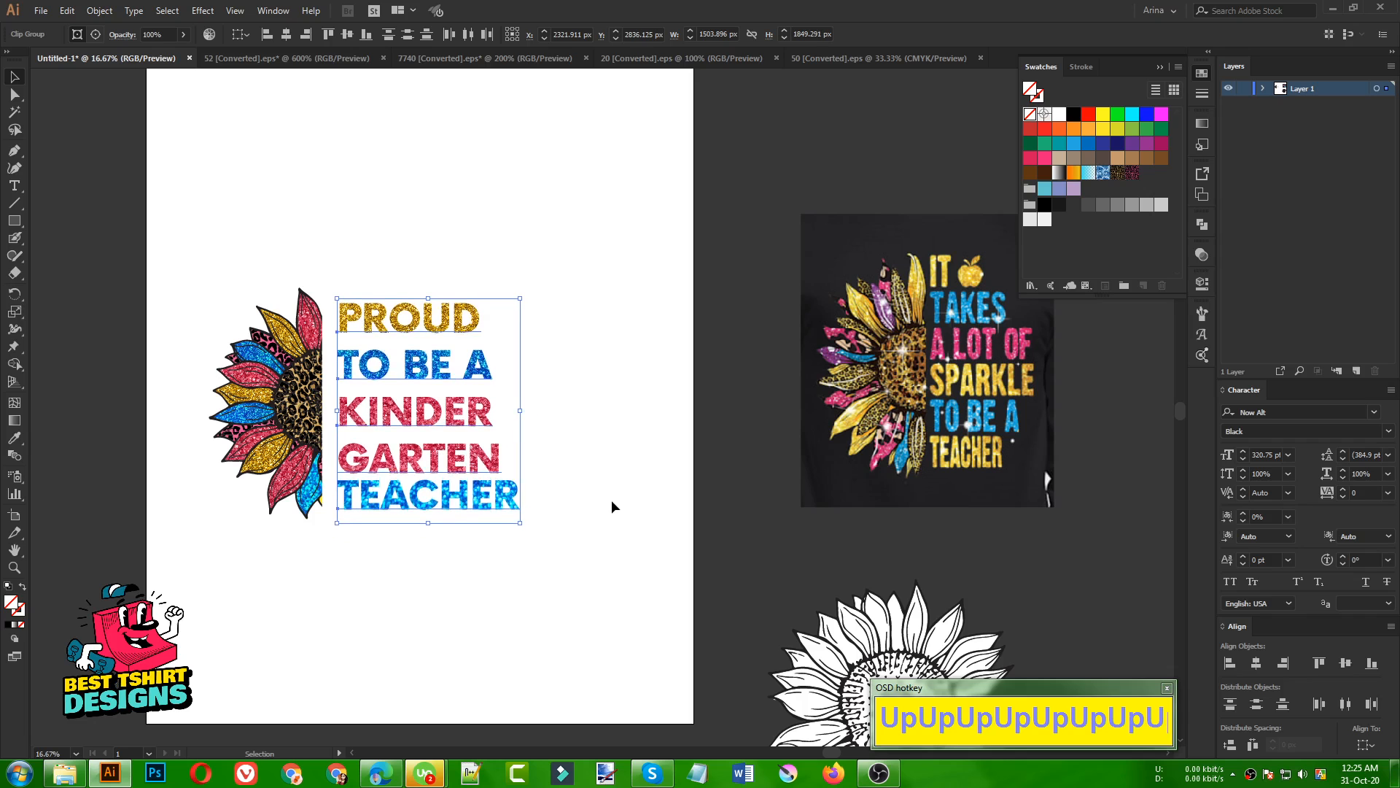
{"action": "left_click_drag", "start_coordinate": [466, 455], "coordinate": [490, 412]}
Step: Trace the body of the gold apple in the reference shirt image as a path with the Curvature tool
{"action": "scroll", "coordinate": [980, 390], "scroll_direction": "up", "scroll_amount": 1}
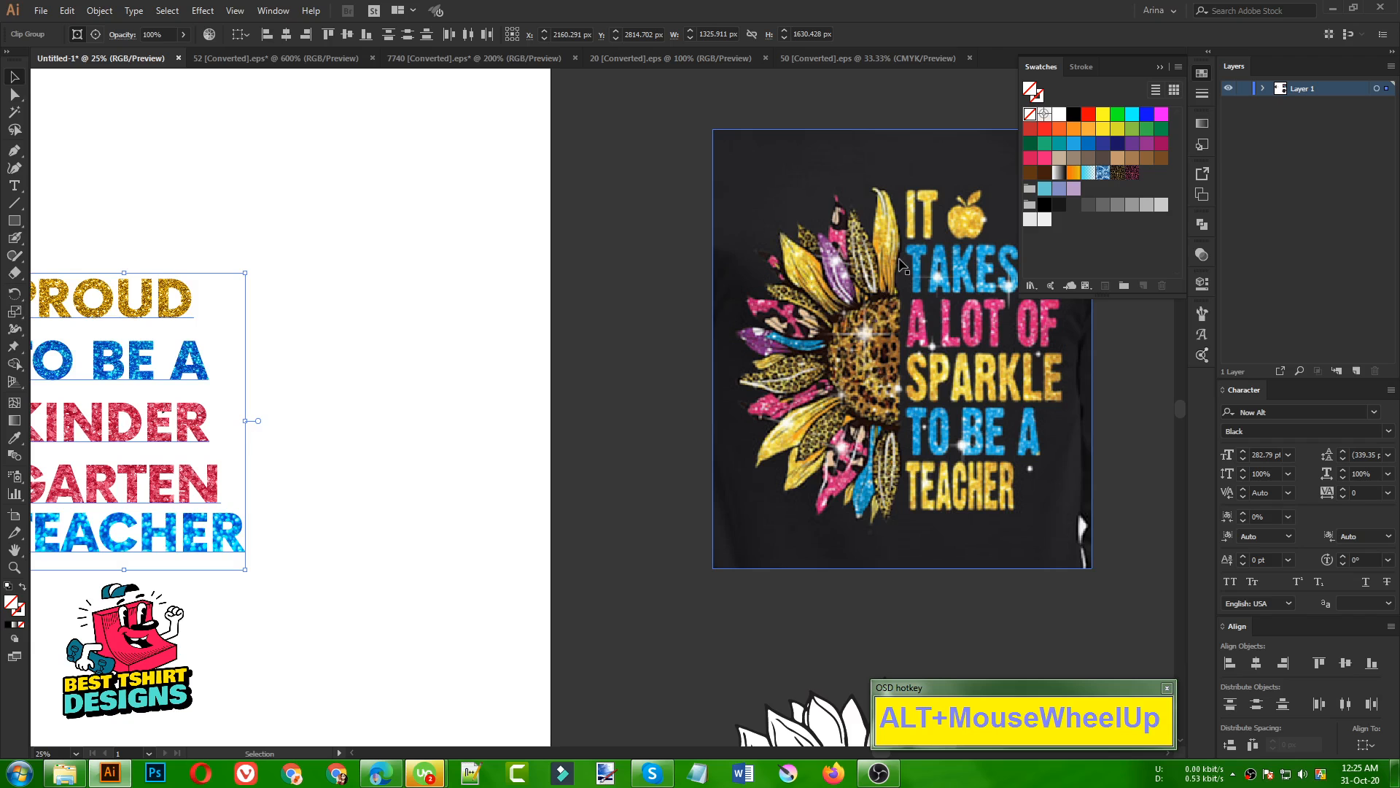
{"action": "scroll", "coordinate": [560, 416], "scroll_direction": "down", "scroll_amount": 1, "text": "alt"}
{"action": "left_click", "coordinate": [479, 486]}
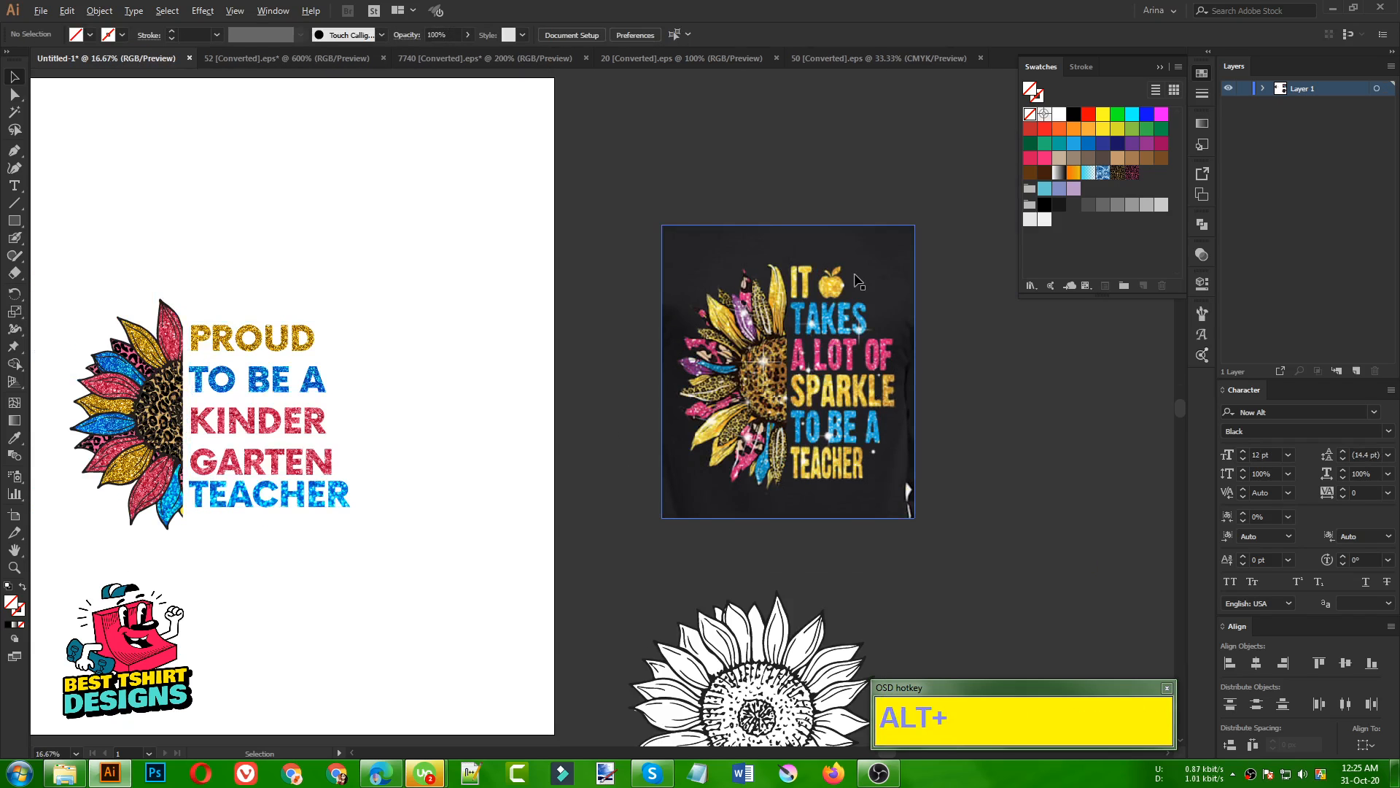
{"action": "scroll", "coordinate": [854, 277], "scroll_direction": "up", "scroll_amount": 2, "text": "alt"}
{"action": "scroll", "coordinate": [847, 290], "scroll_direction": "up", "scroll_amount": 3, "text": "alt"}
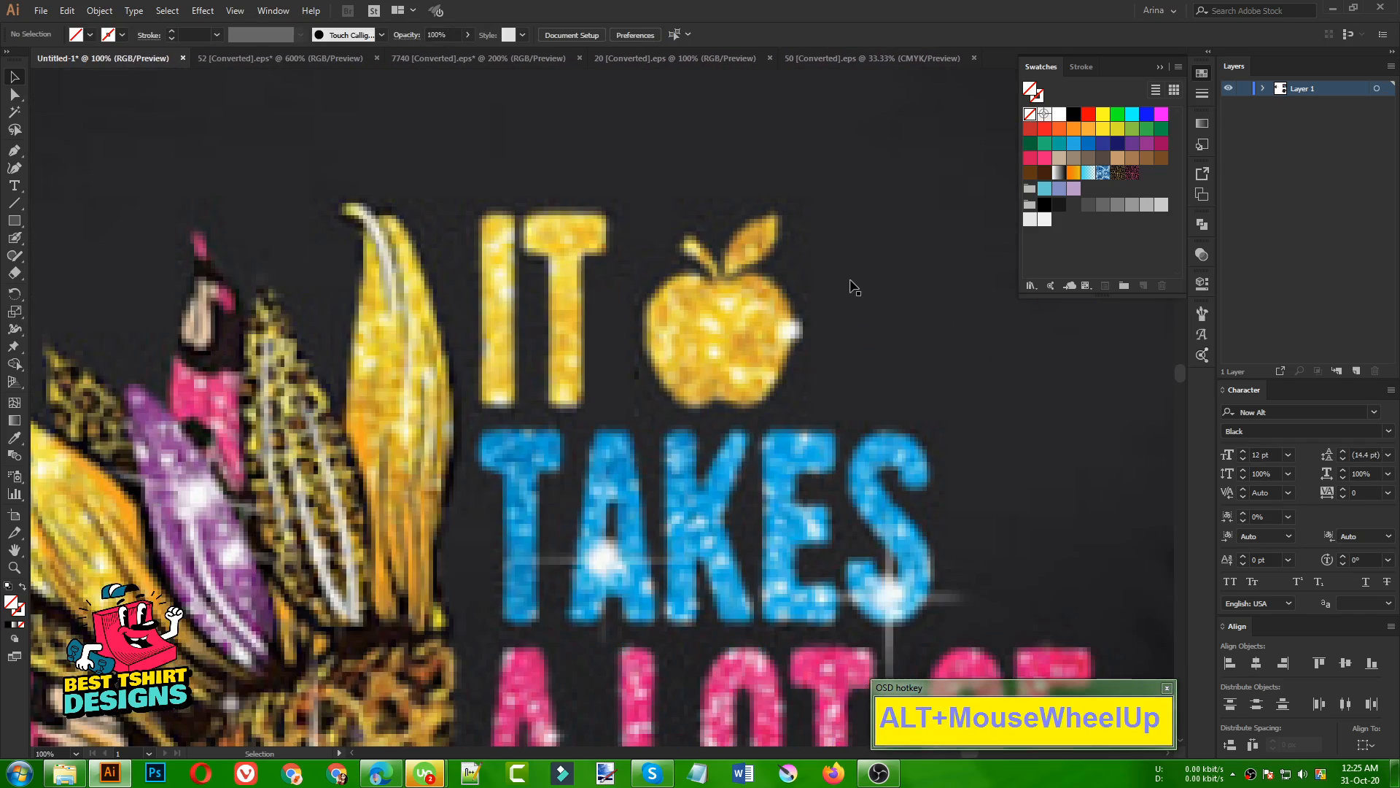
{"action": "left_click", "coordinate": [15, 168]}
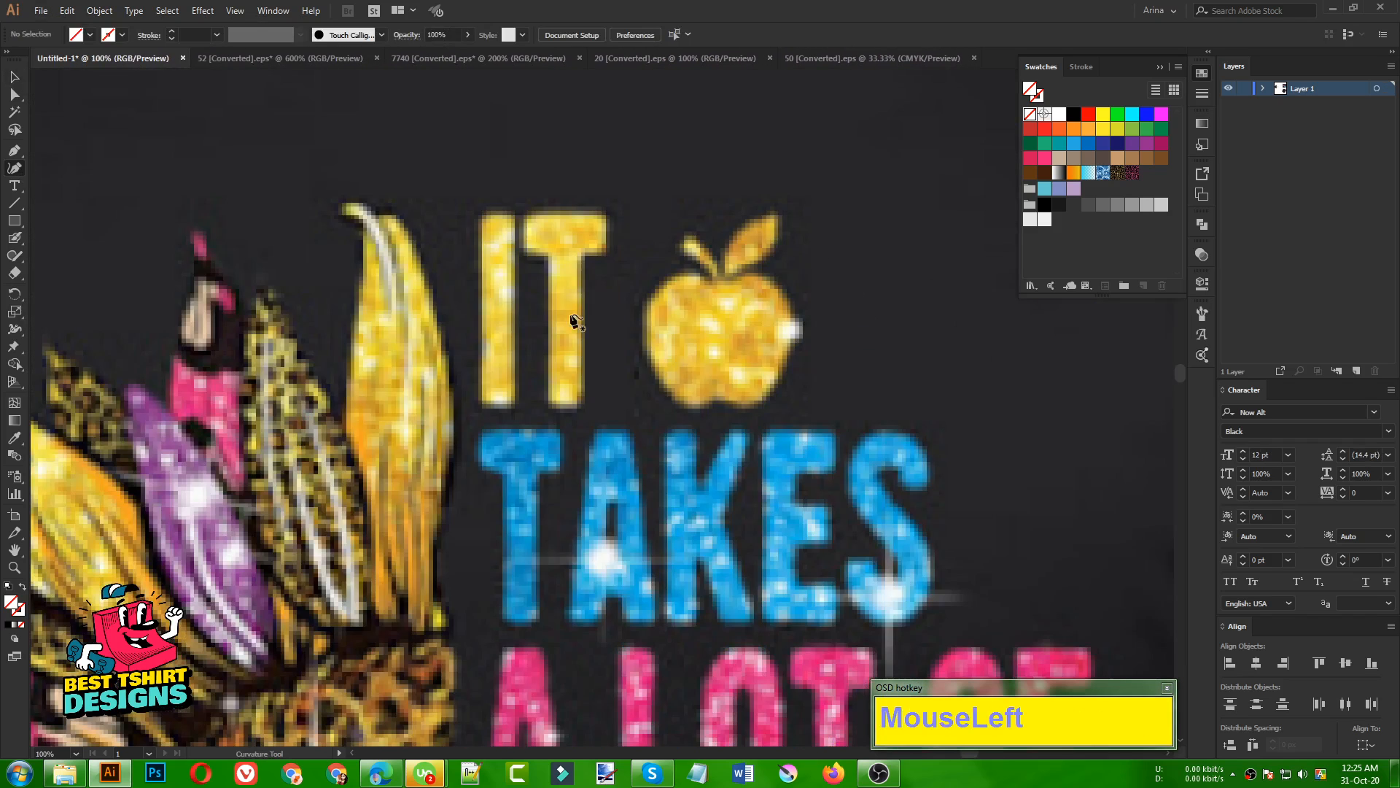
{"action": "left_click", "coordinate": [665, 280]}
{"action": "left_click", "coordinate": [719, 282]}
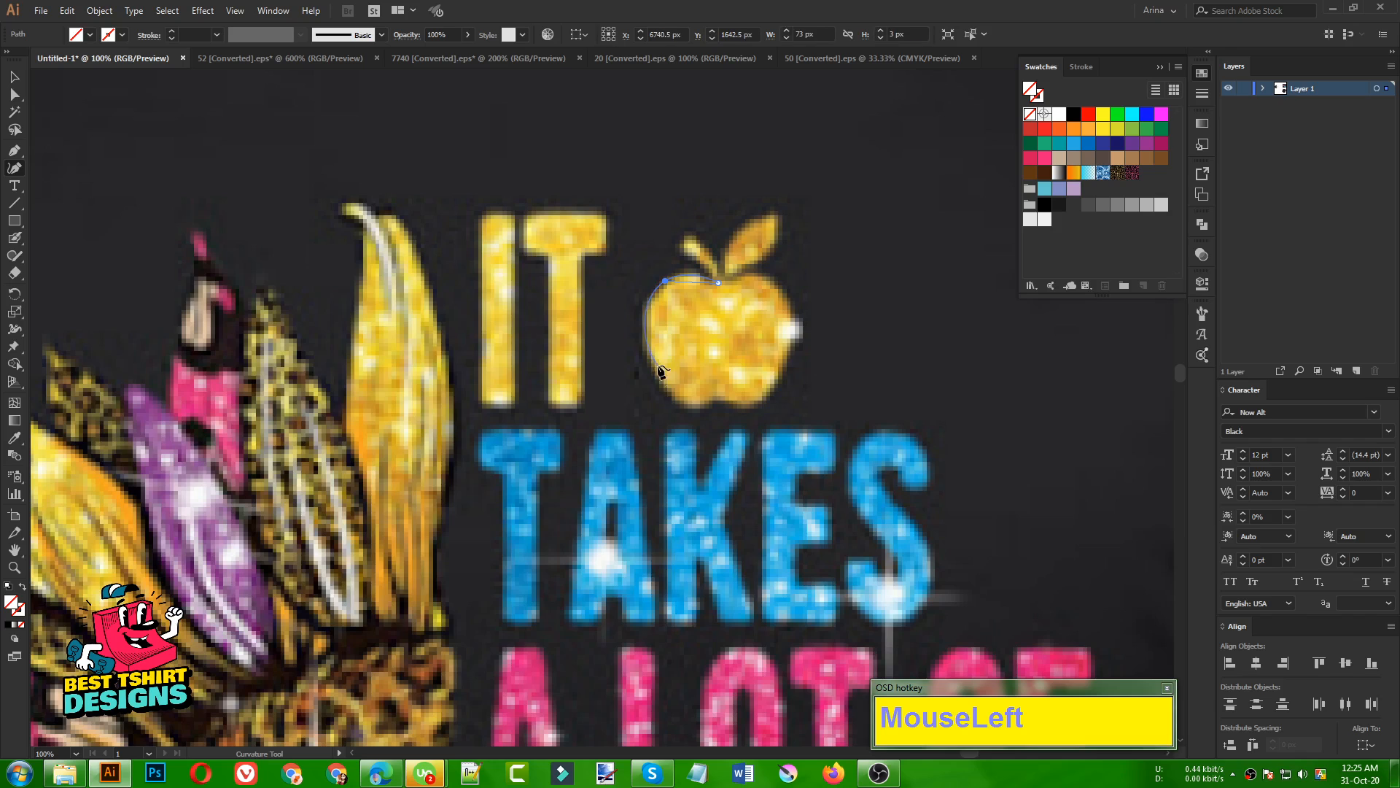
{"action": "left_click", "coordinate": [658, 372]}
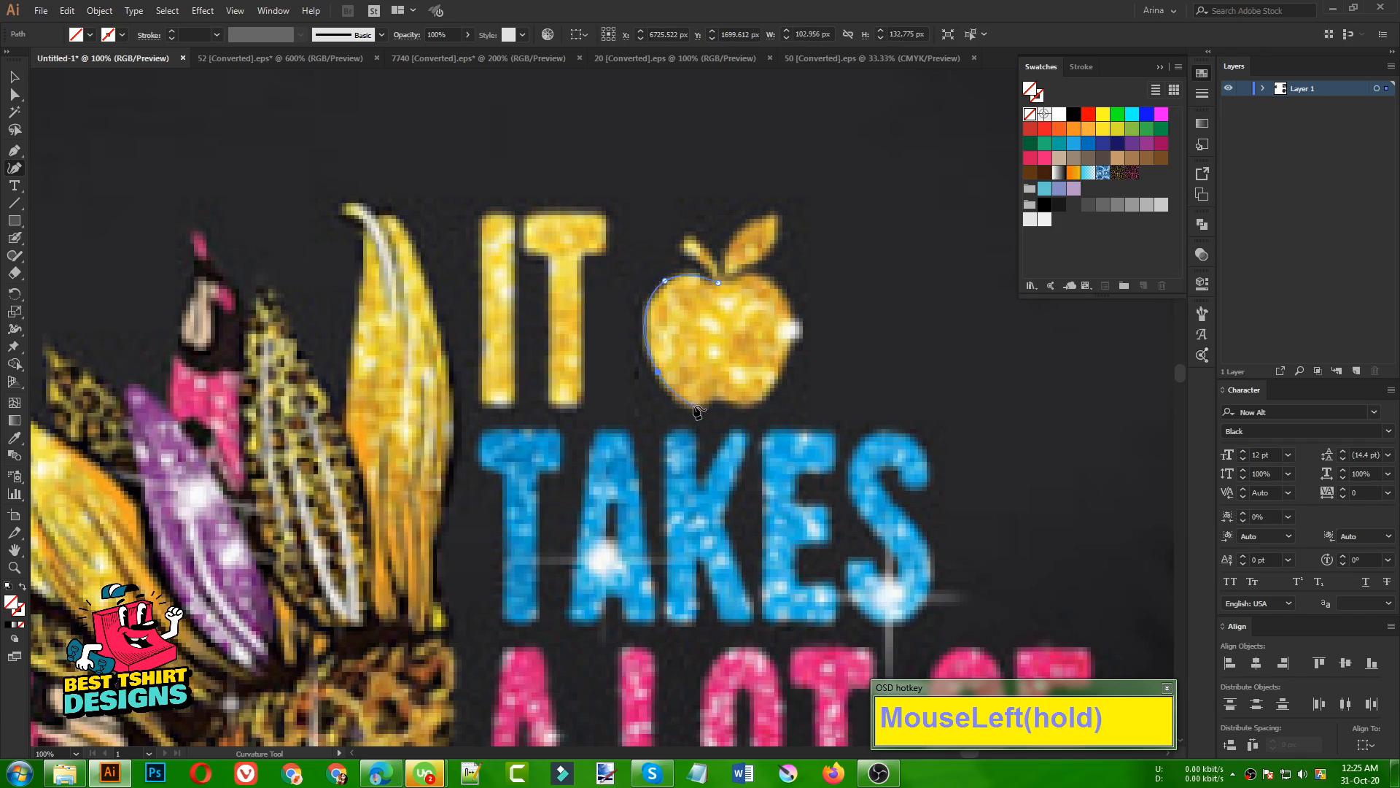
{"action": "left_click", "coordinate": [697, 404]}
{"action": "left_click", "coordinate": [743, 407]}
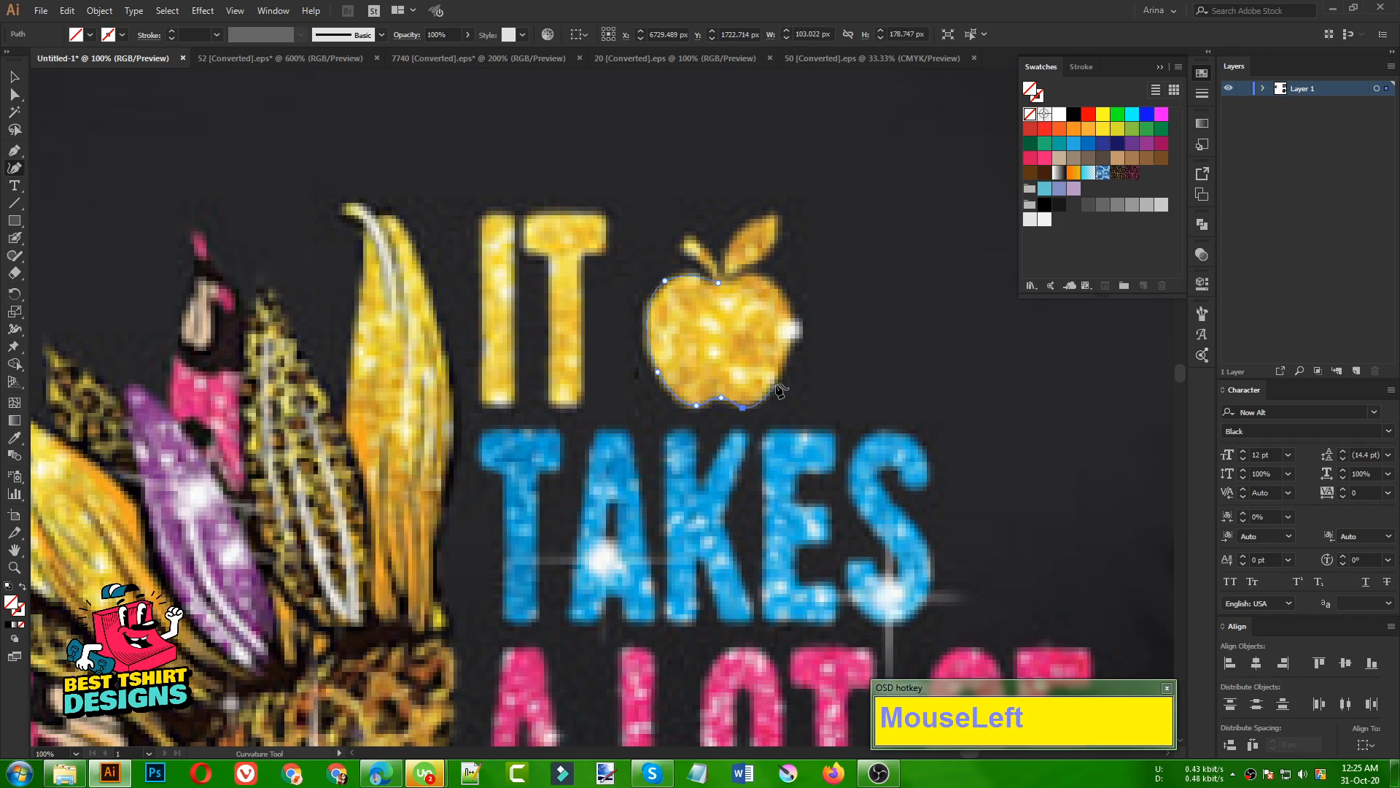
{"action": "left_click", "coordinate": [794, 329]}
{"action": "left_click", "coordinate": [749, 273]}
Step: Trace the apple's leaf in the reference image as a separate closed path
{"action": "scroll", "coordinate": [742, 269], "scroll_direction": "up", "scroll_amount": 1}
{"action": "left_click", "coordinate": [711, 305]}
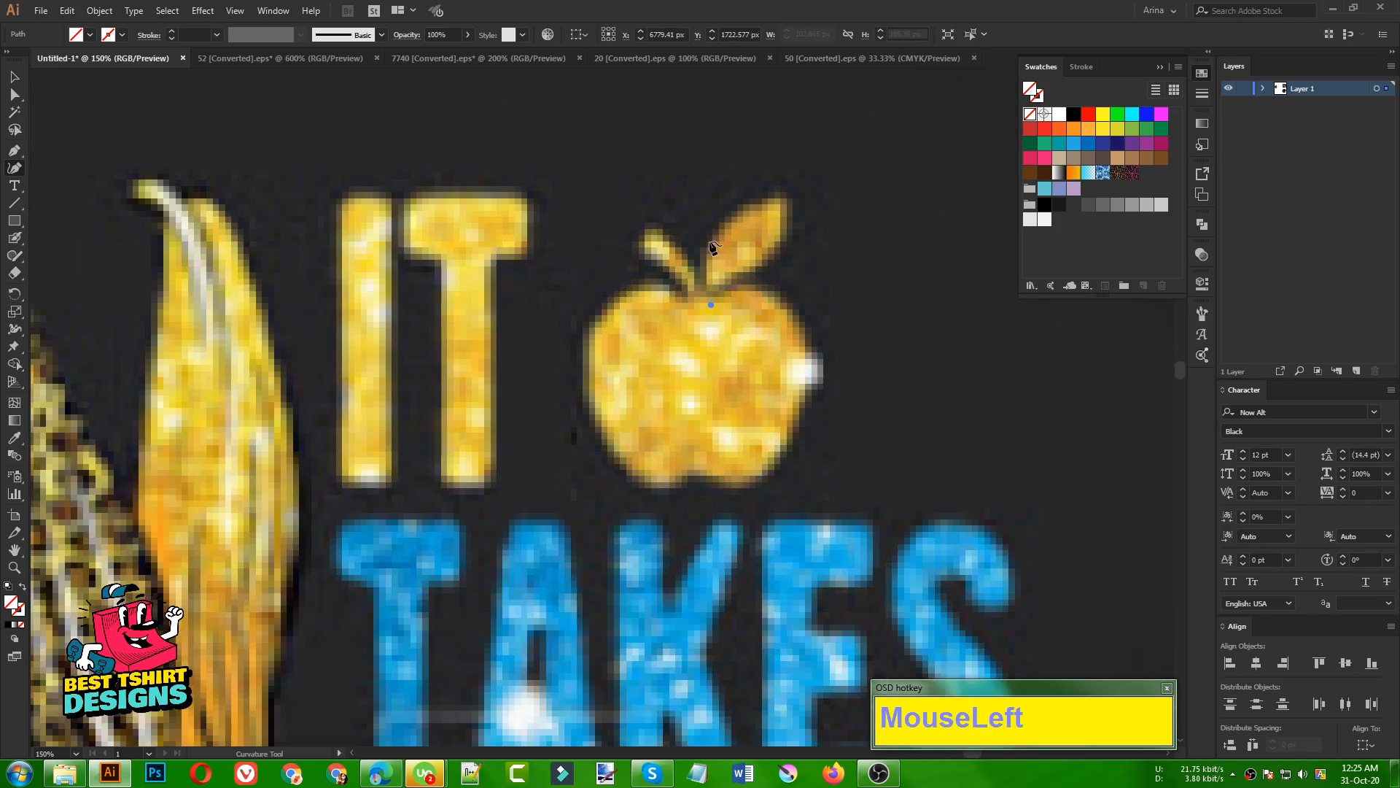
{"action": "left_click", "coordinate": [715, 237]}
{"action": "left_click", "coordinate": [784, 201]}
{"action": "left_click", "coordinate": [770, 258]}
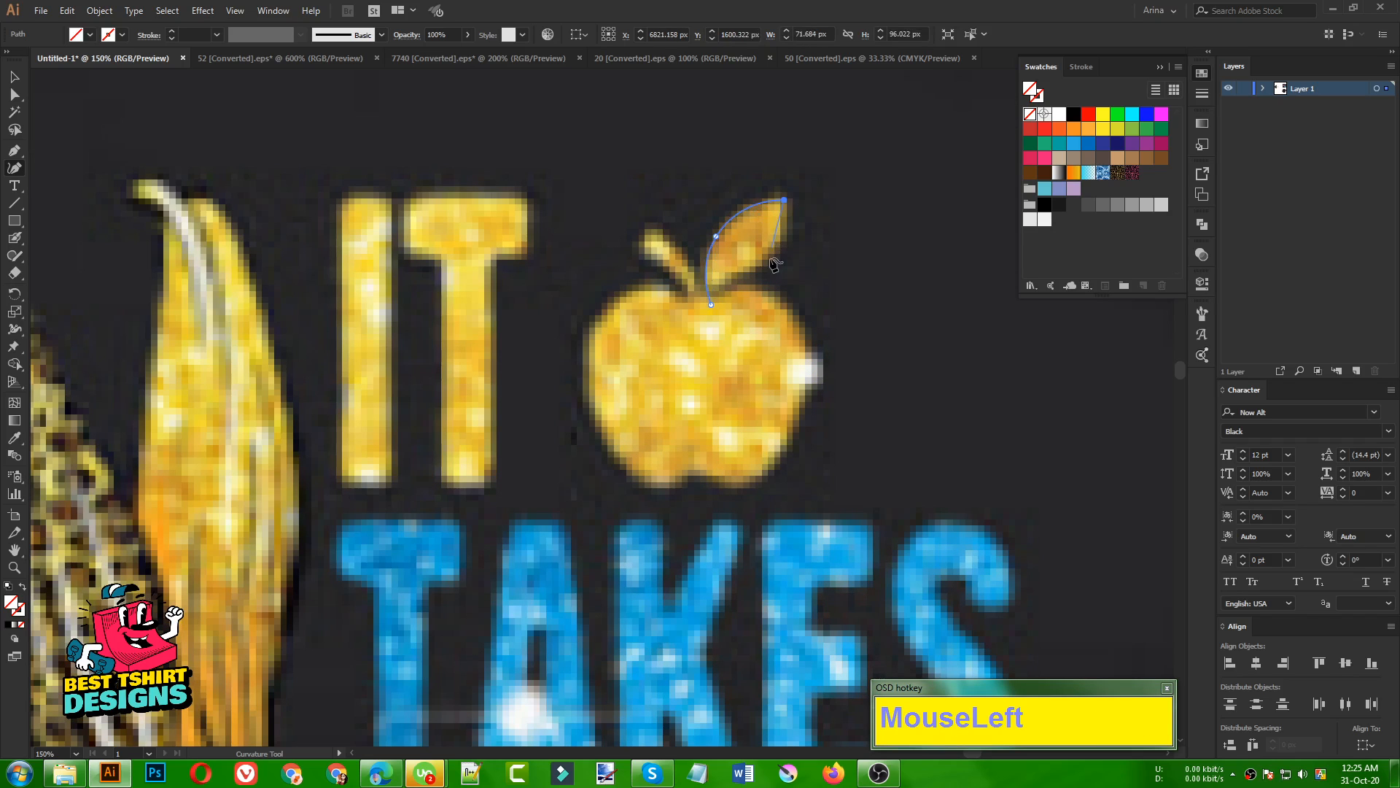
{"action": "left_click", "coordinate": [711, 304]}
Step: Trace the apple's curved stem in the reference image as another path and return to the Selection tool
{"action": "left_click", "coordinate": [692, 307]}
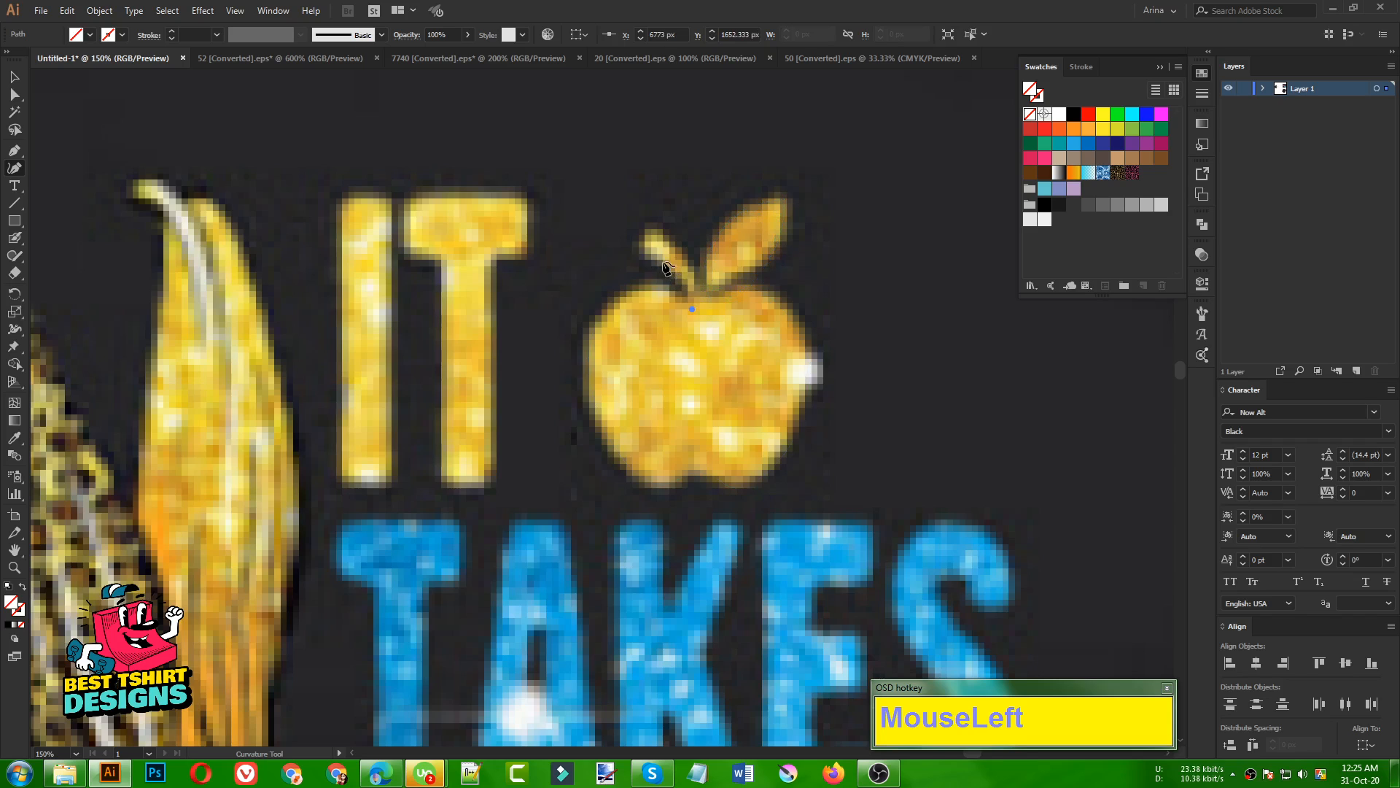
{"action": "left_click", "coordinate": [641, 233]}
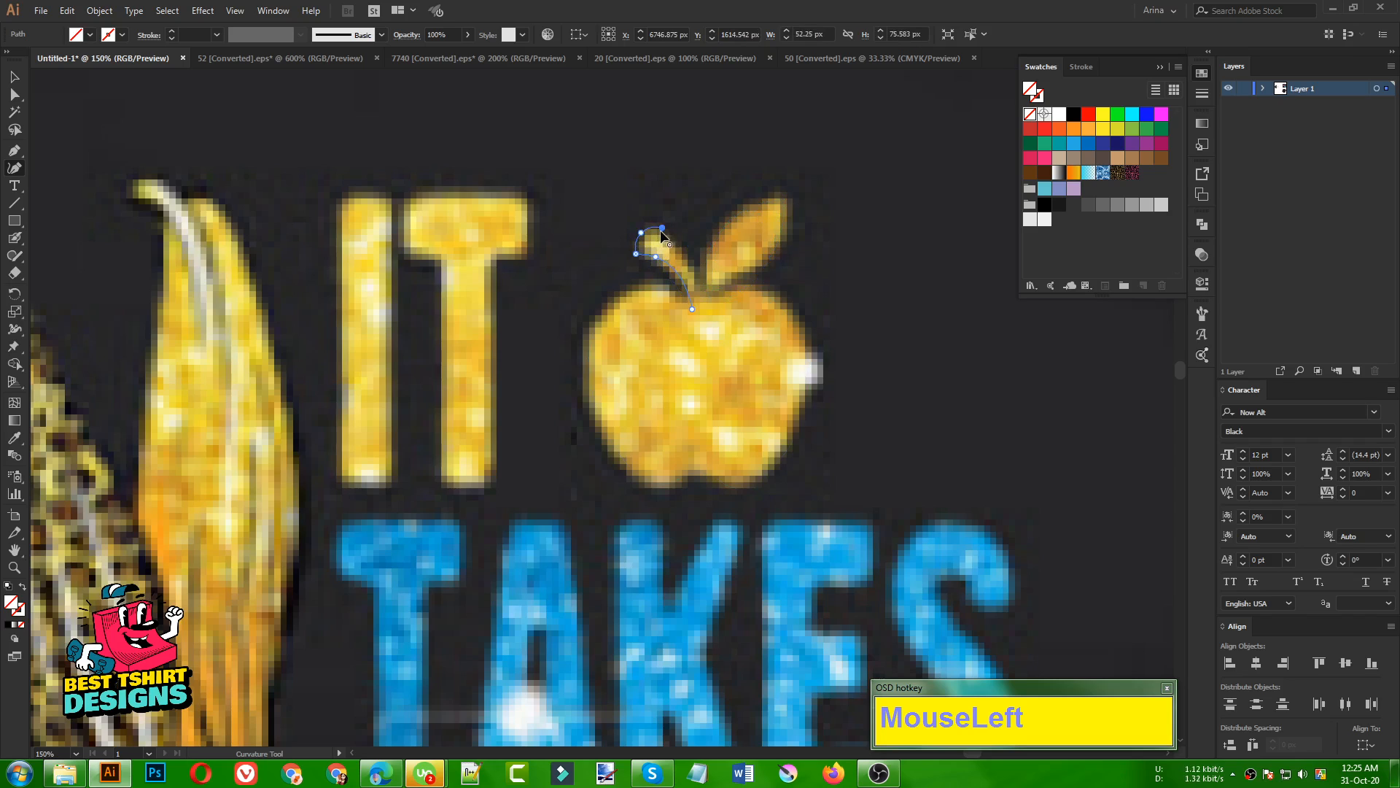
{"action": "left_click", "coordinate": [687, 255]}
{"action": "left_click", "coordinate": [705, 316]}
{"action": "key", "text": "v"}
Step: Move the traced apple paths onto the artboard and fill them with black
{"action": "scroll", "coordinate": [769, 312], "scroll_direction": "down", "scroll_amount": 4}
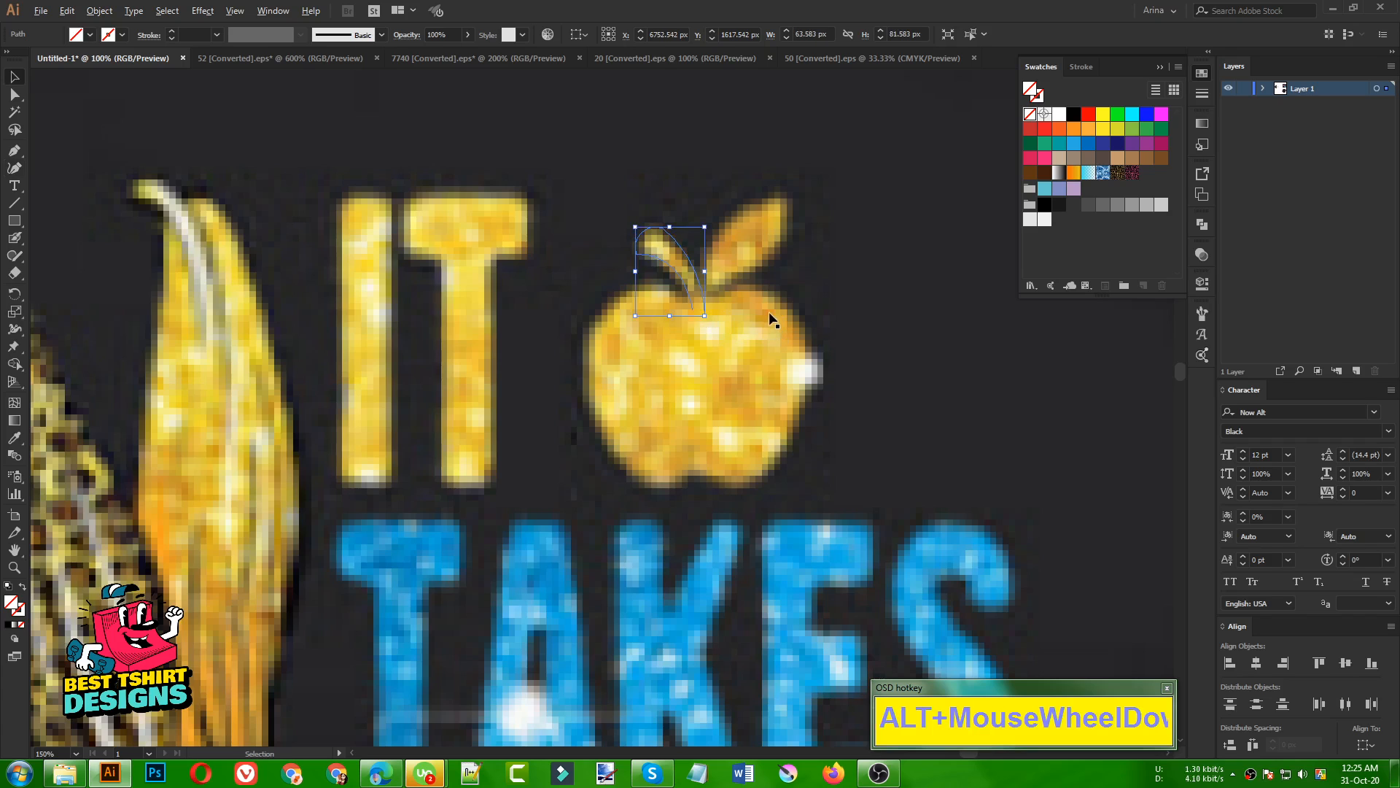
{"action": "left_click_drag", "start_coordinate": [681, 164], "coordinate": [160, 380]}
{"action": "left_click", "coordinate": [820, 391], "text": "shift"}
{"action": "left_click", "coordinate": [124, 36]}
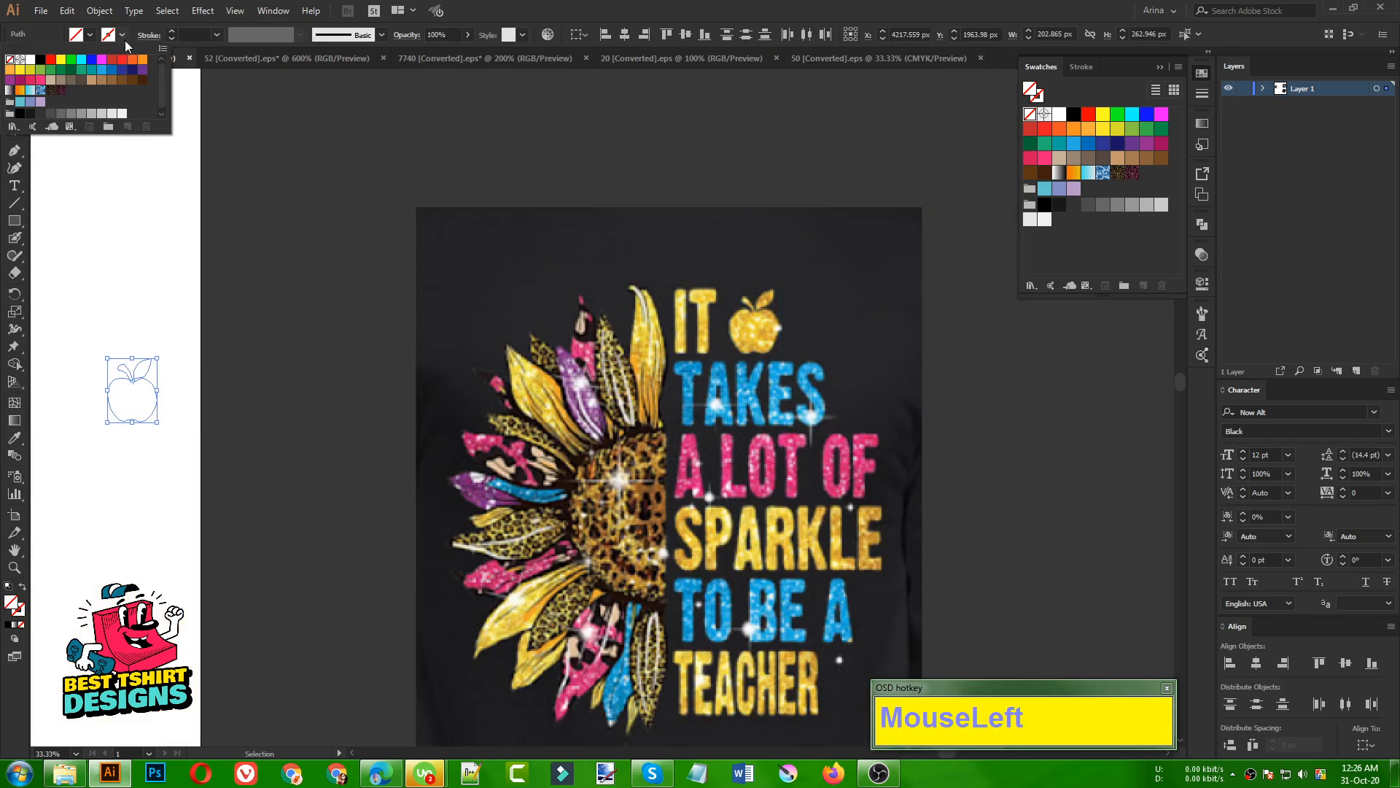
{"action": "left_click", "coordinate": [75, 41]}
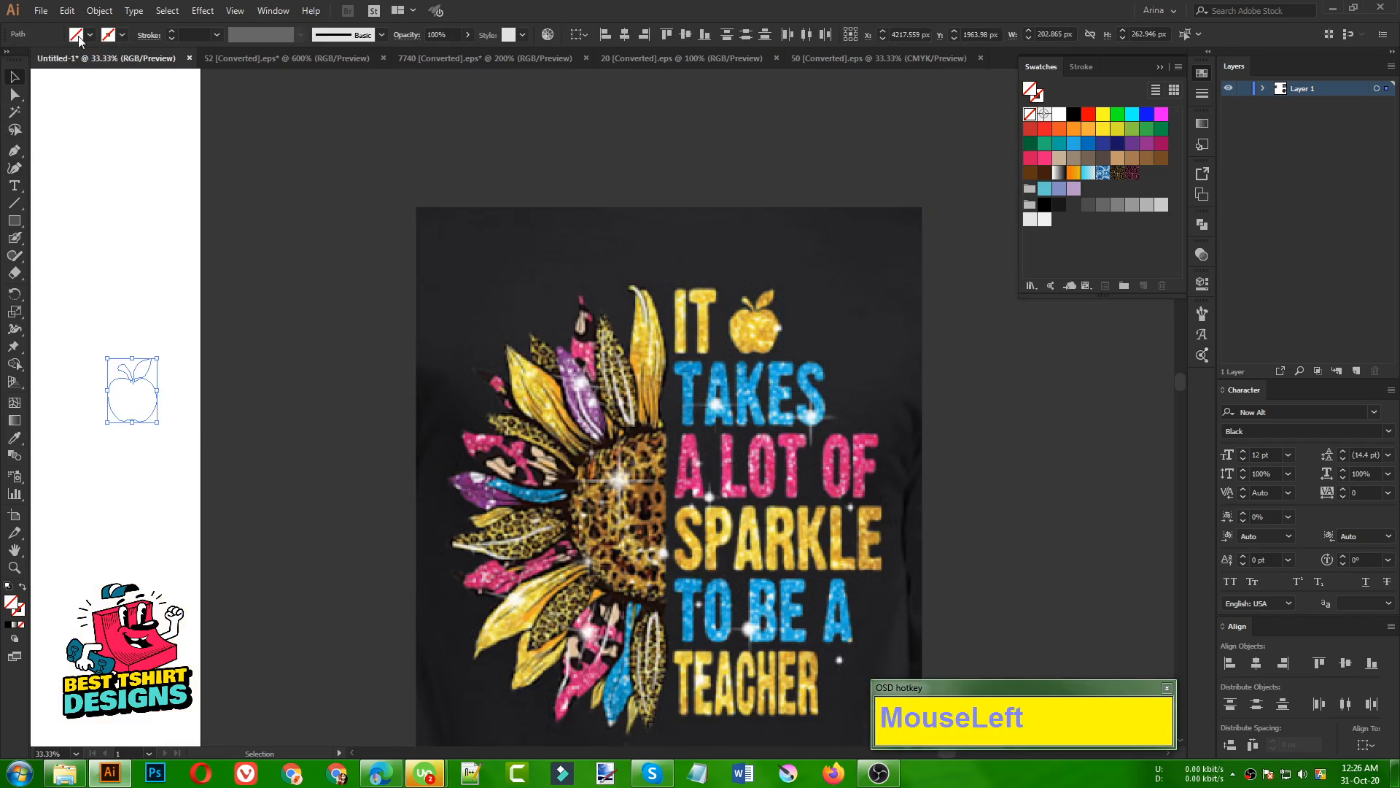
{"action": "left_click", "coordinate": [41, 59]}
Step: Unite the apple's body, leaf and stem into a single black shape
{"action": "scroll", "coordinate": [89, 397], "scroll_direction": "up", "scroll_amount": 3, "text": "alt"}
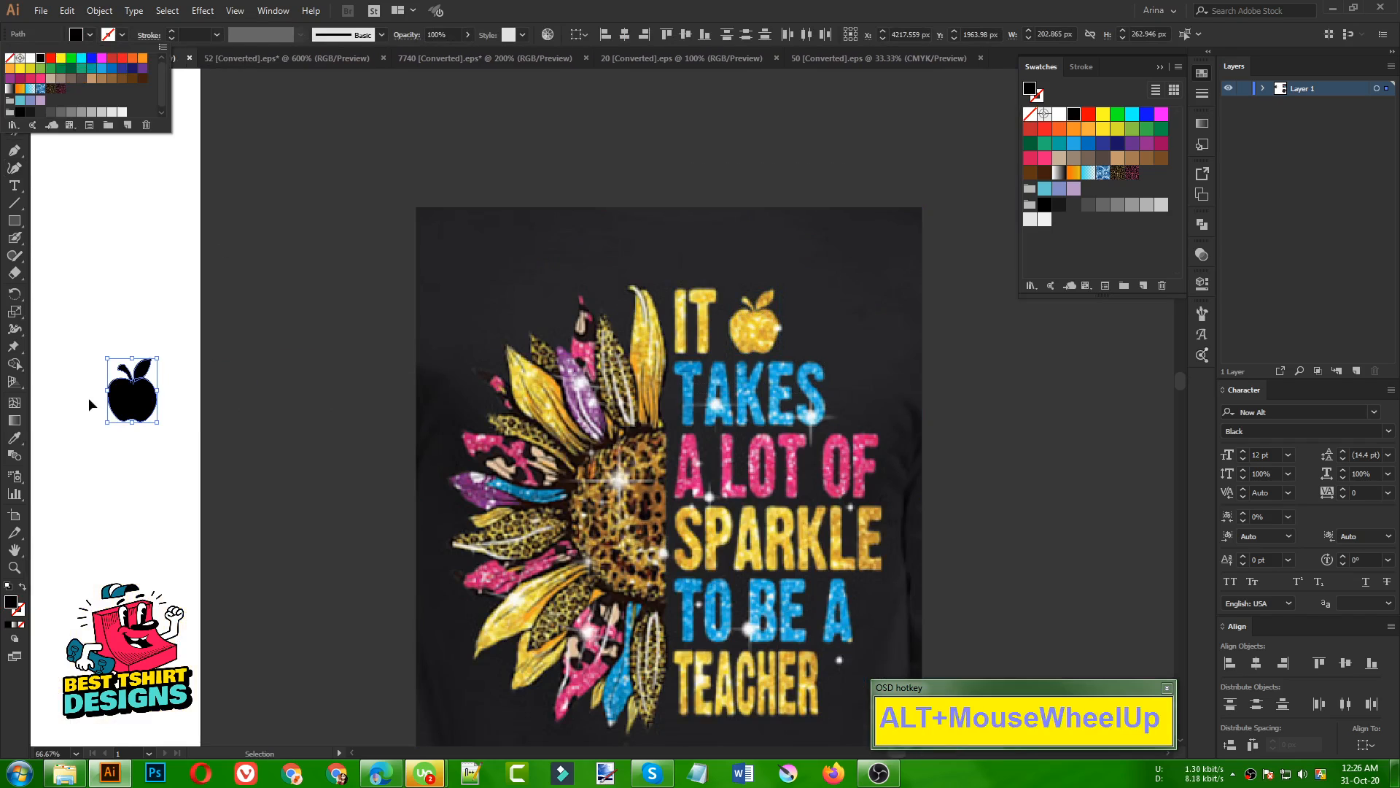
{"action": "left_click", "coordinate": [290, 409]}
{"action": "scroll", "coordinate": [63, 400], "scroll_direction": "up", "scroll_amount": 3, "text": "alt"}
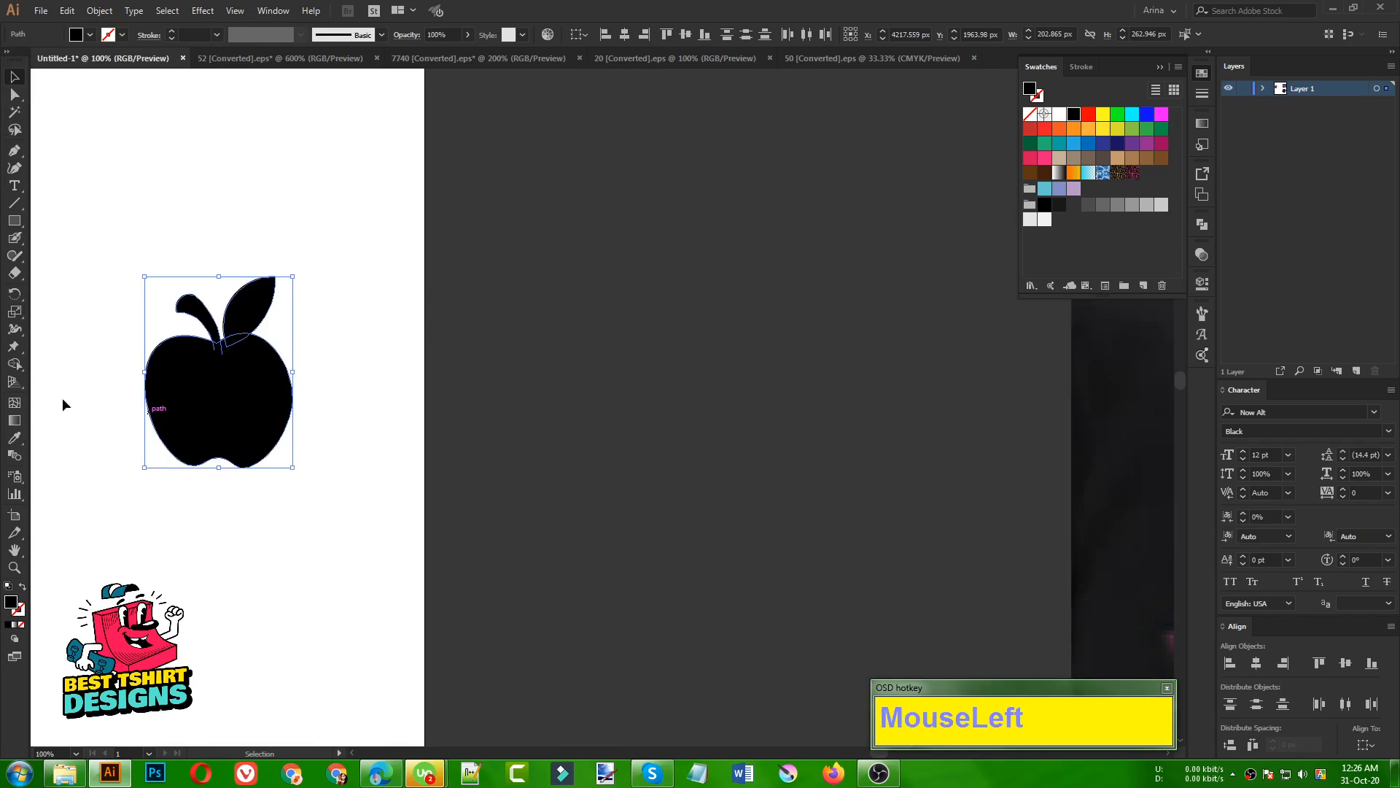
{"action": "left_click", "coordinate": [108, 239]}
{"action": "left_click_drag", "start_coordinate": [112, 168], "coordinate": [486, 571]}
{"action": "left_click", "coordinate": [1200, 225]}
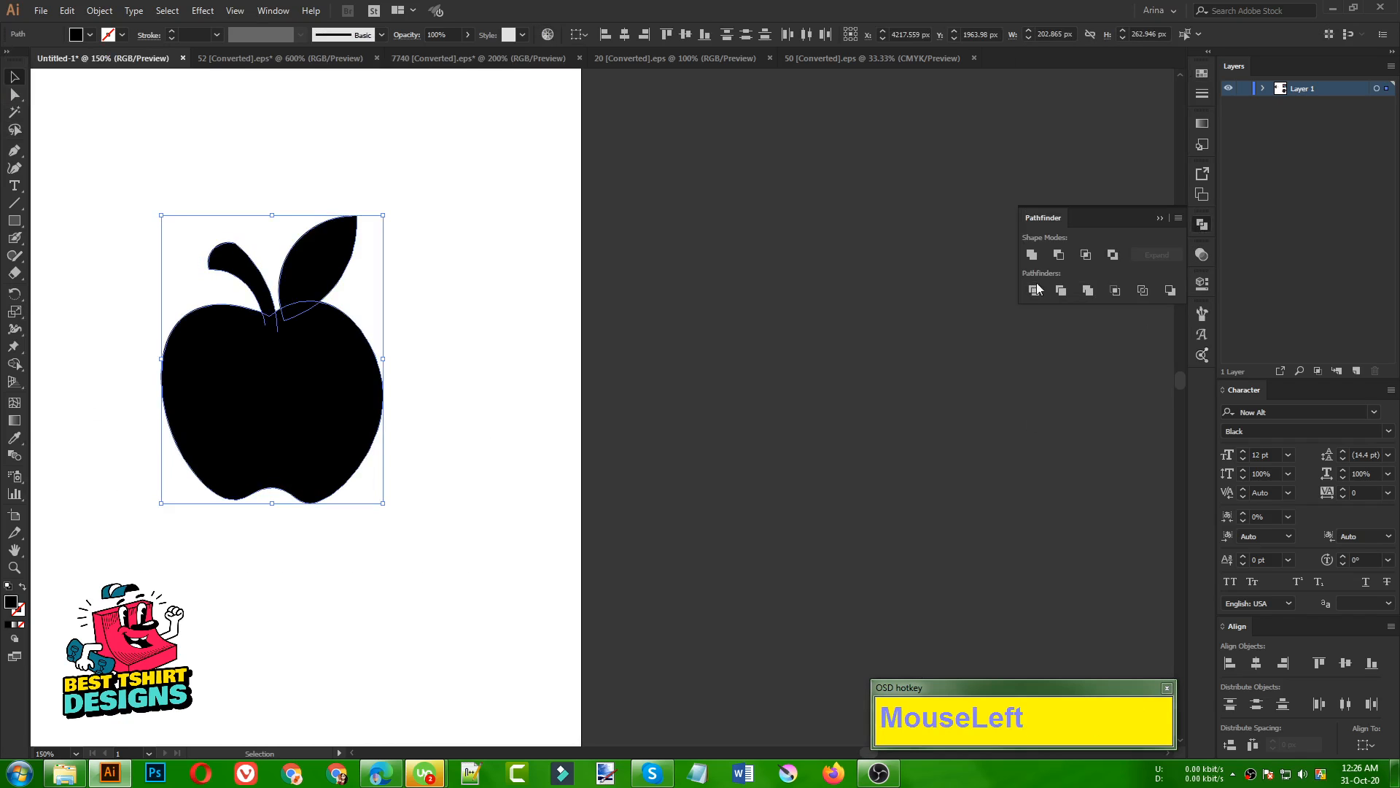
{"action": "left_click", "coordinate": [1031, 255]}
{"action": "scroll", "coordinate": [499, 458], "scroll_direction": "down", "scroll_amount": 4, "text": "alt"}
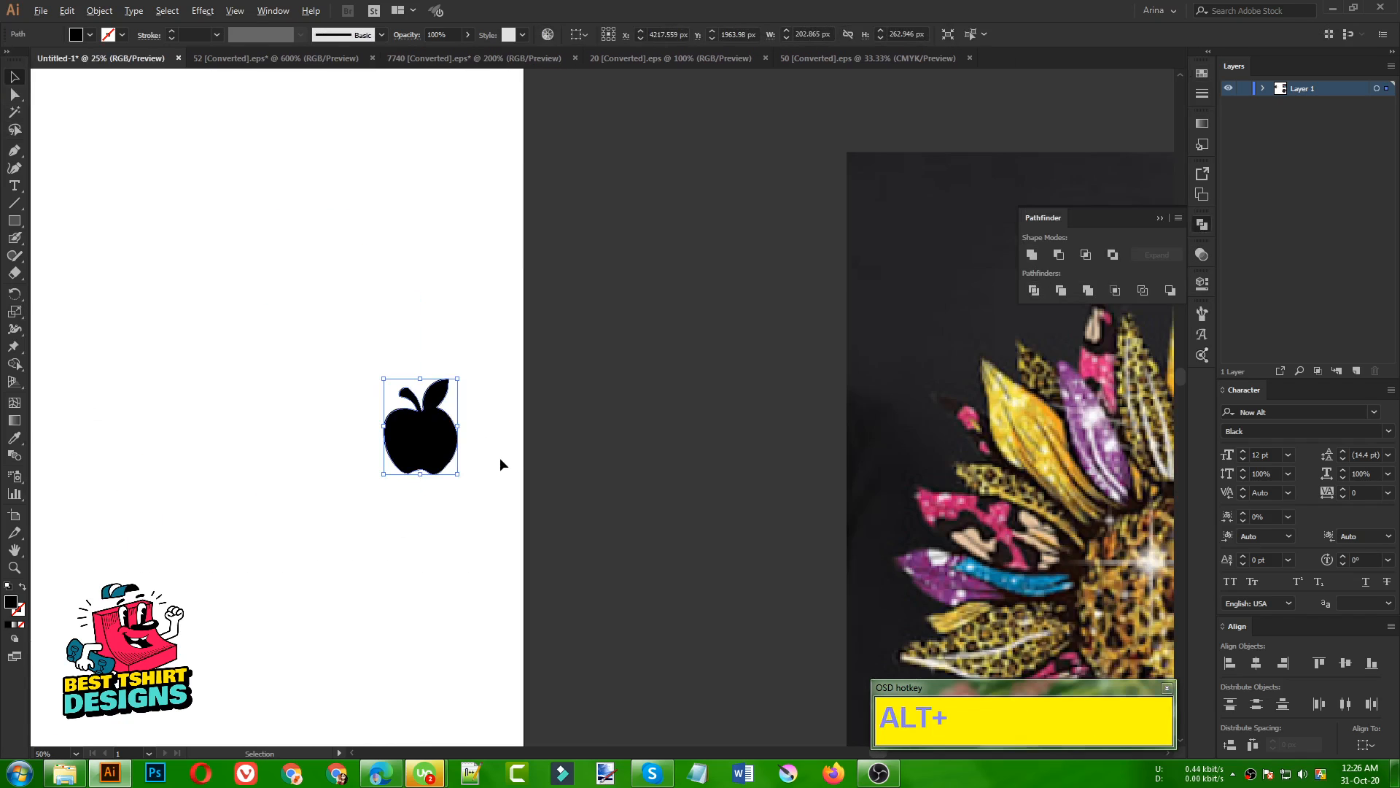
{"action": "scroll", "coordinate": [500, 457], "scroll_direction": "down", "scroll_amount": 3, "text": "alt"}
{"action": "left_click", "coordinate": [436, 566]}
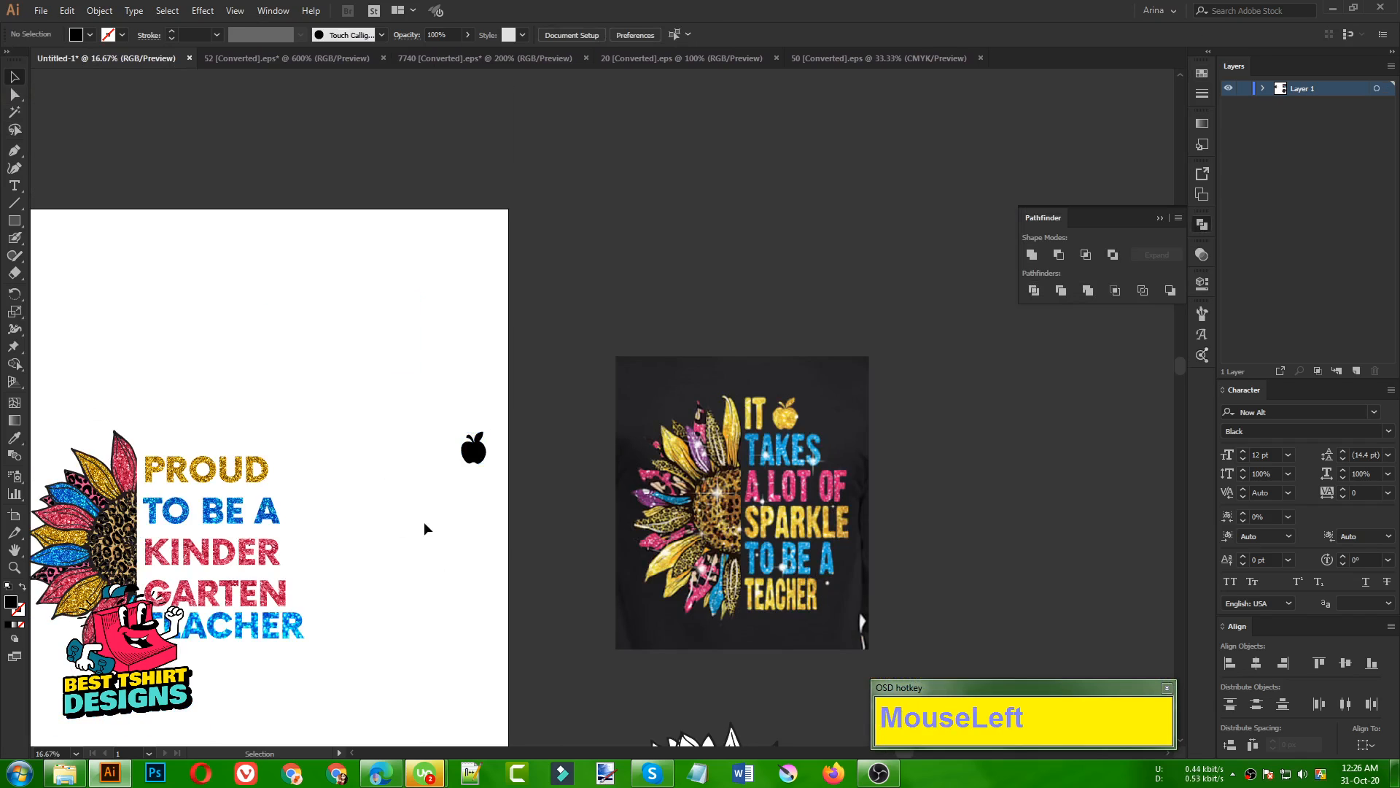
Step: Copy the pink glitter image from the KINDER GARTEN clip group and paste it behind the black apple
{"action": "left_click", "coordinate": [237, 473]}
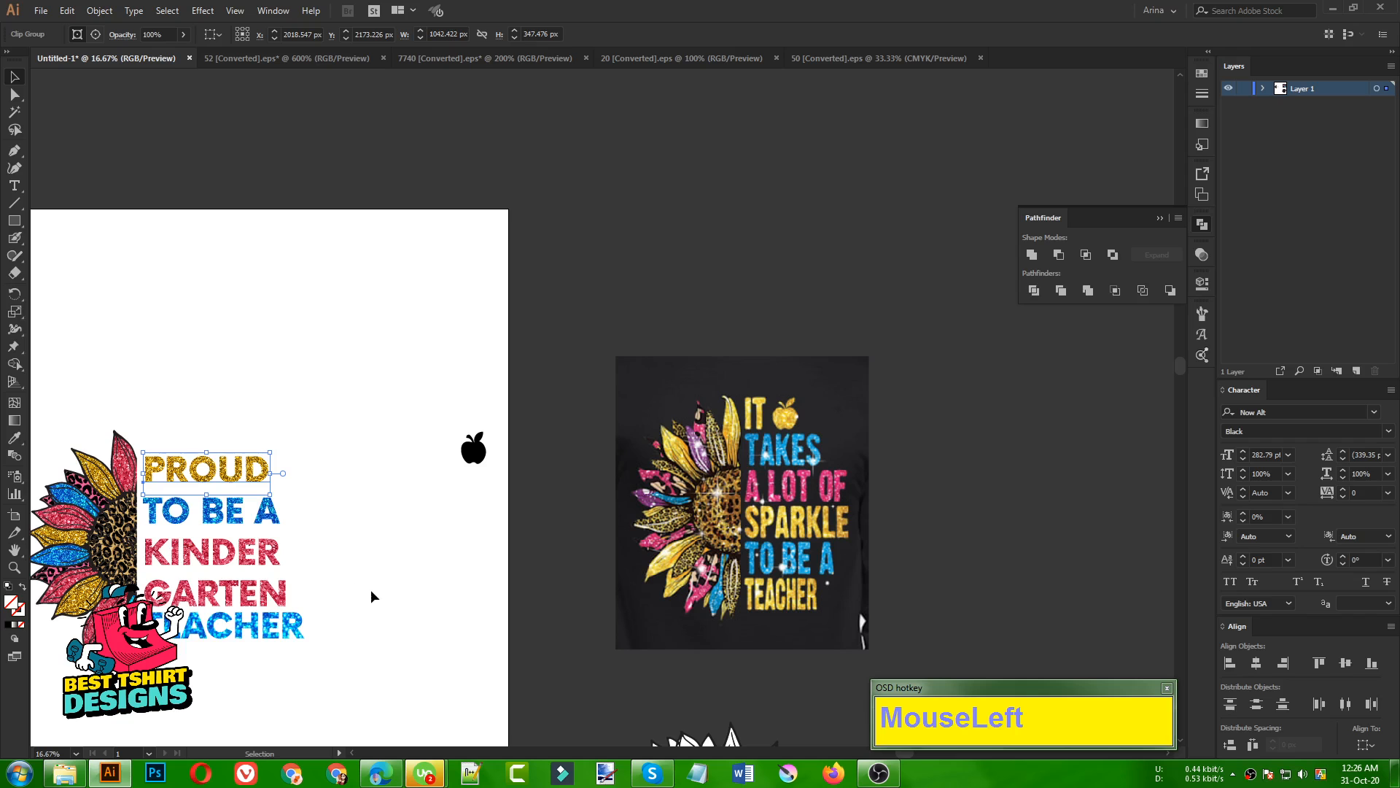
{"action": "left_click", "coordinate": [234, 557]}
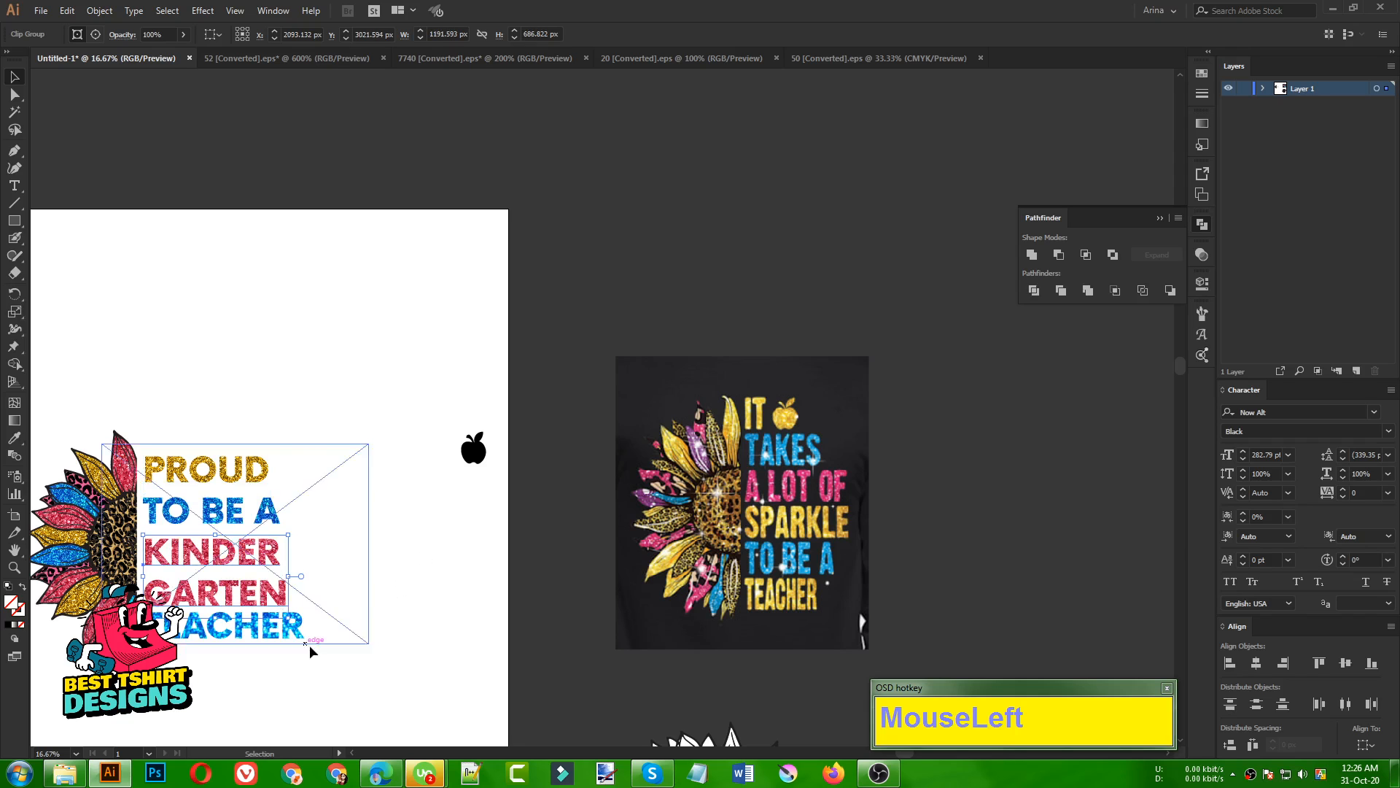
{"action": "scroll", "coordinate": [404, 670], "scroll_direction": "up", "scroll_amount": 1, "text": "alt"}
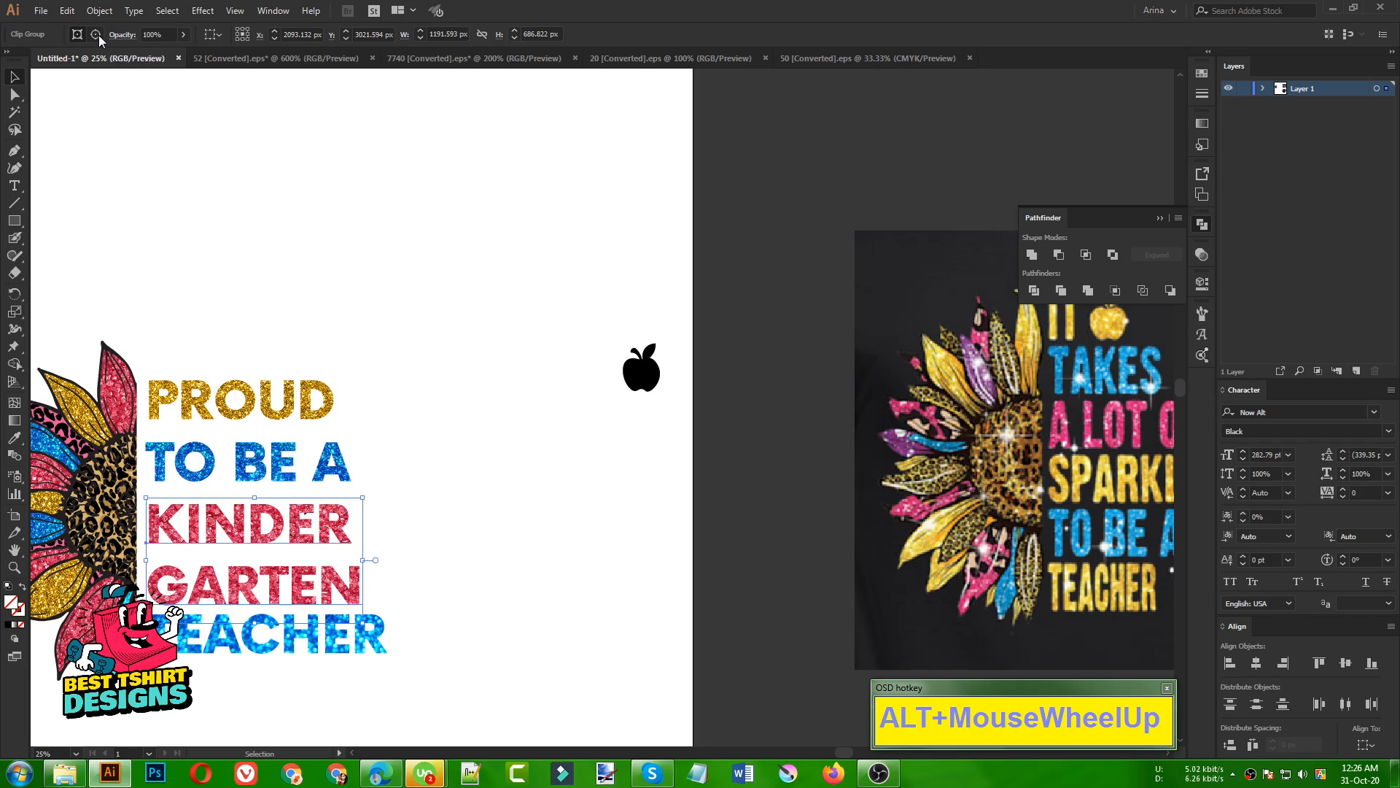
{"action": "left_click", "coordinate": [96, 35]}
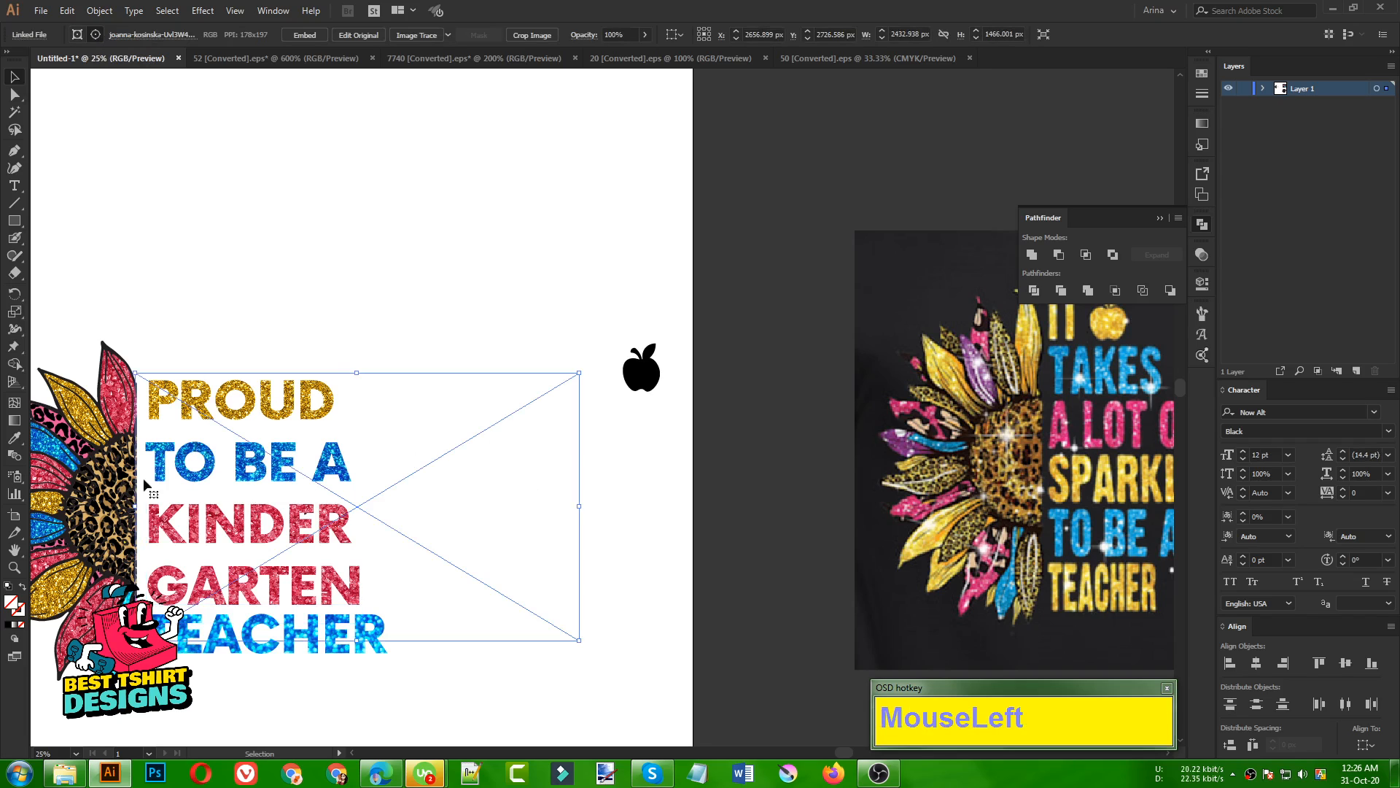
{"action": "key", "text": "ctrl"}
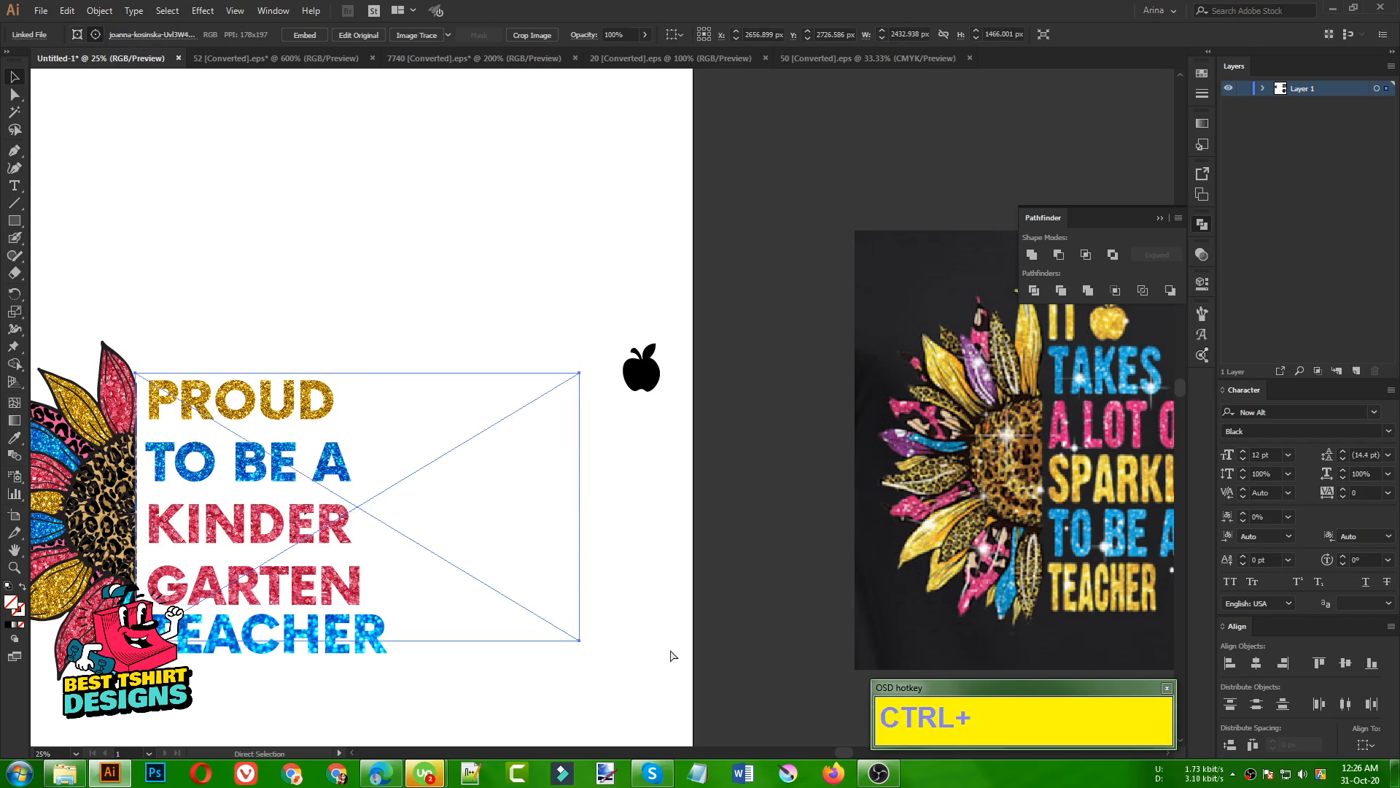
{"action": "left_click", "coordinate": [658, 543]}
{"action": "key", "text": "ctrl"}
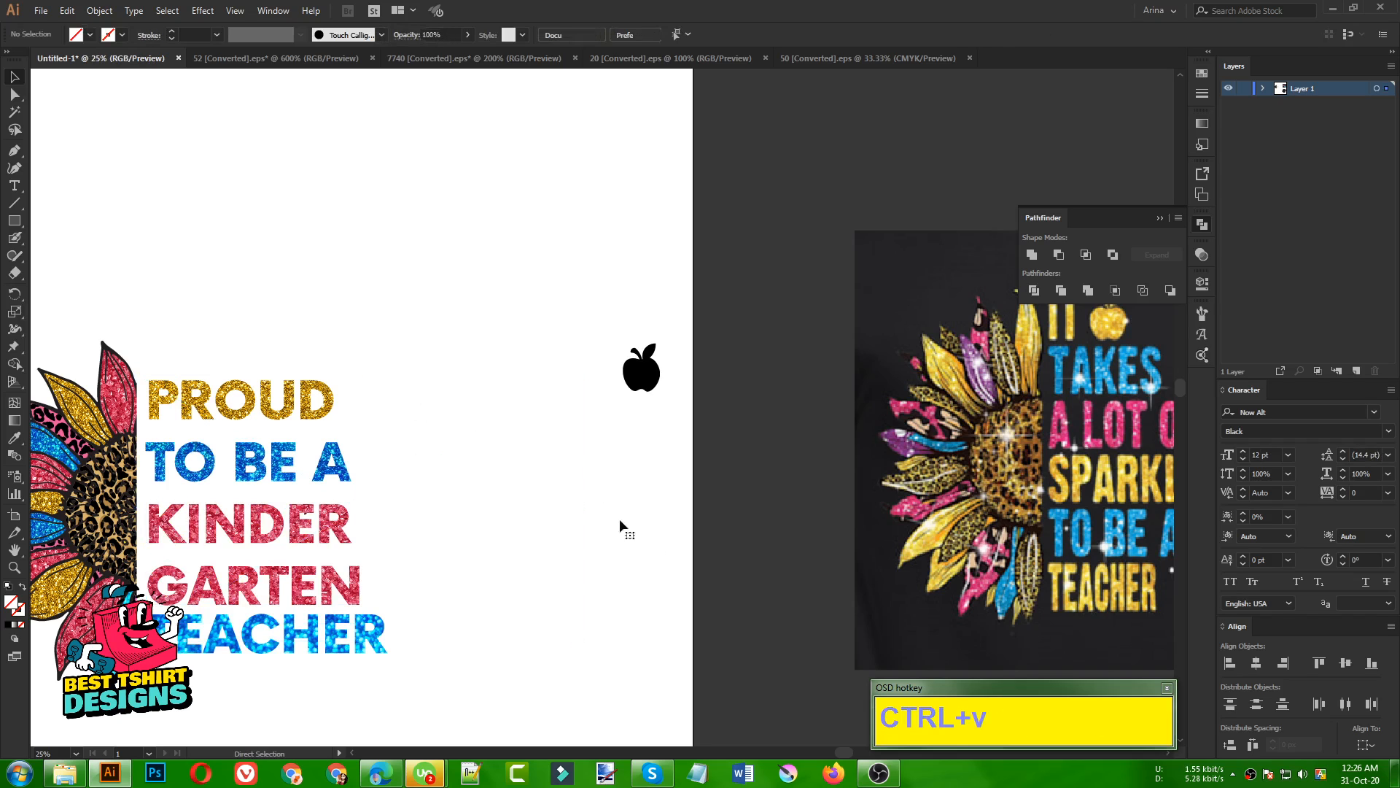
{"action": "left_click_drag", "start_coordinate": [649, 467], "coordinate": [669, 390]}
{"action": "key", "text": "ctrl+x"}
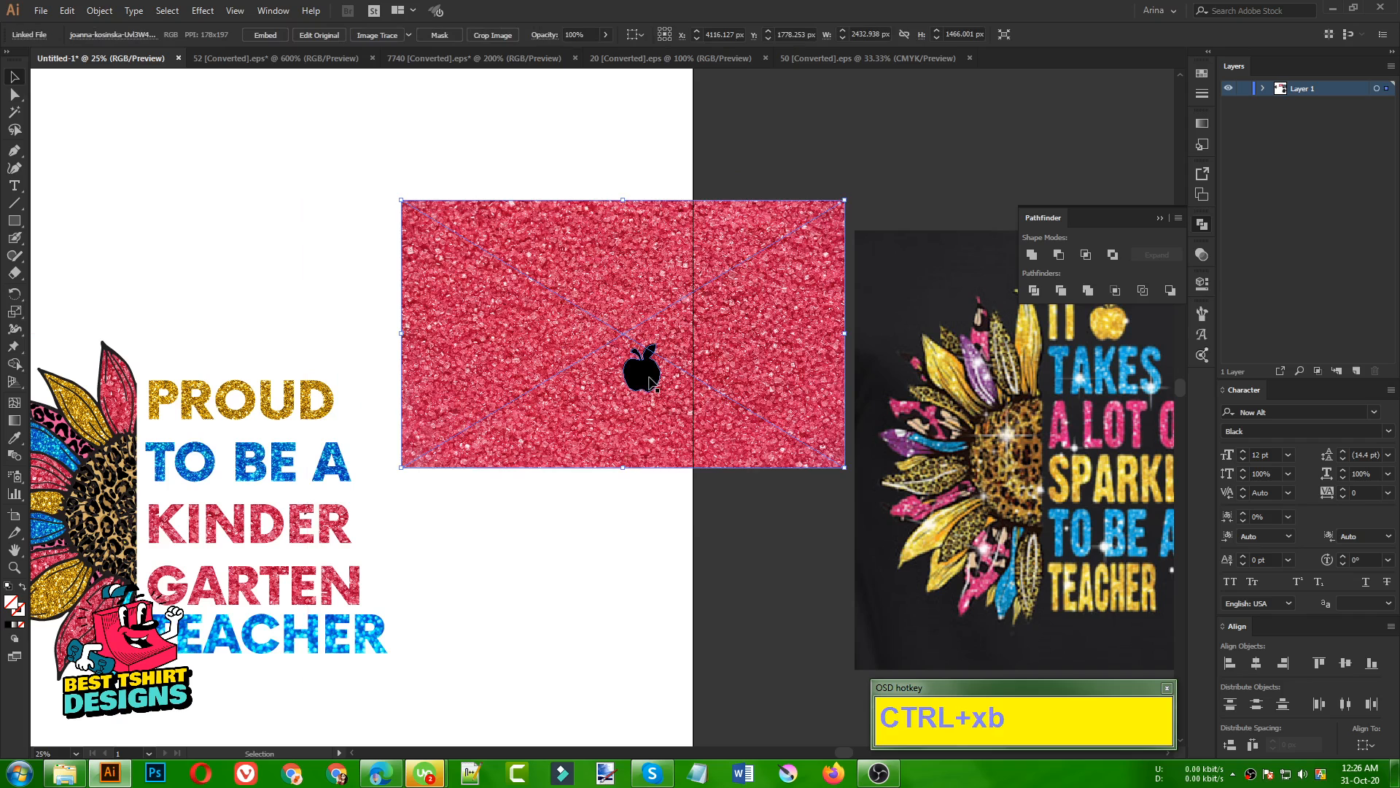
Step: Scale the pasted glitter image down to about 1006 × 606 px, centre it behind the apple and clip it to the apple shape
{"action": "left_click", "coordinate": [651, 382]}
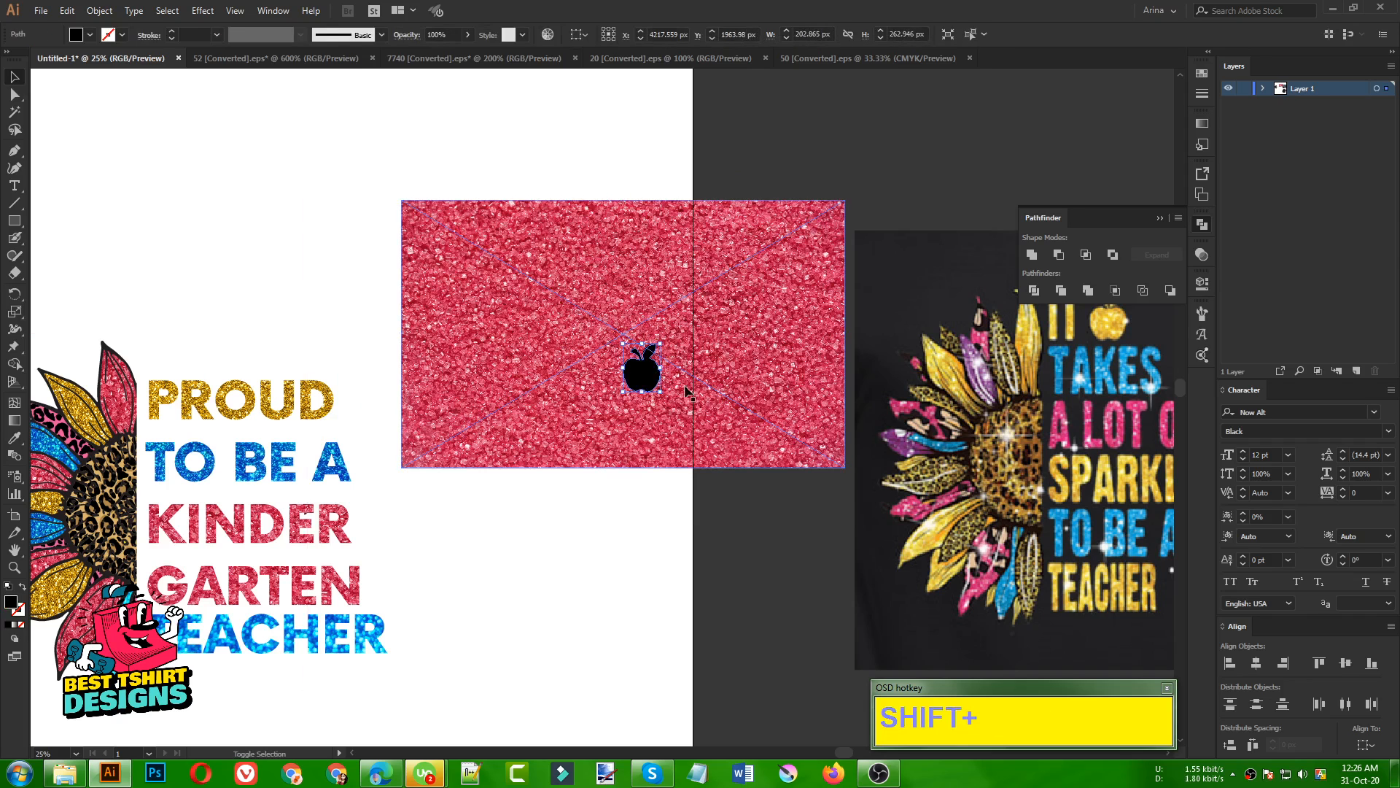
{"action": "left_click", "coordinate": [822, 377], "text": "shift"}
{"action": "left_click_drag", "start_coordinate": [845, 334], "coordinate": [703, 377]}
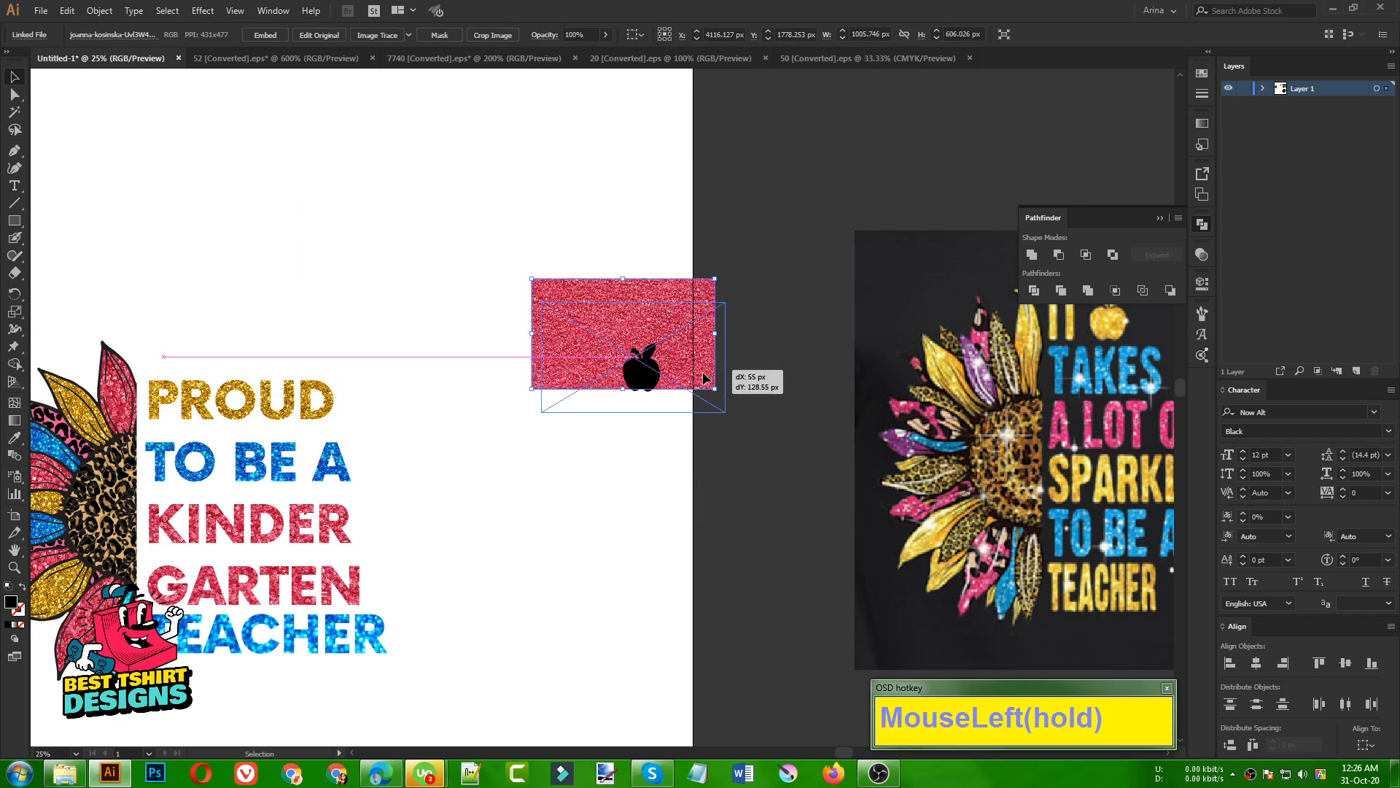
{"action": "left_click_drag", "start_coordinate": [698, 464], "coordinate": [698, 464]}
{"action": "right_click", "coordinate": [652, 380]}
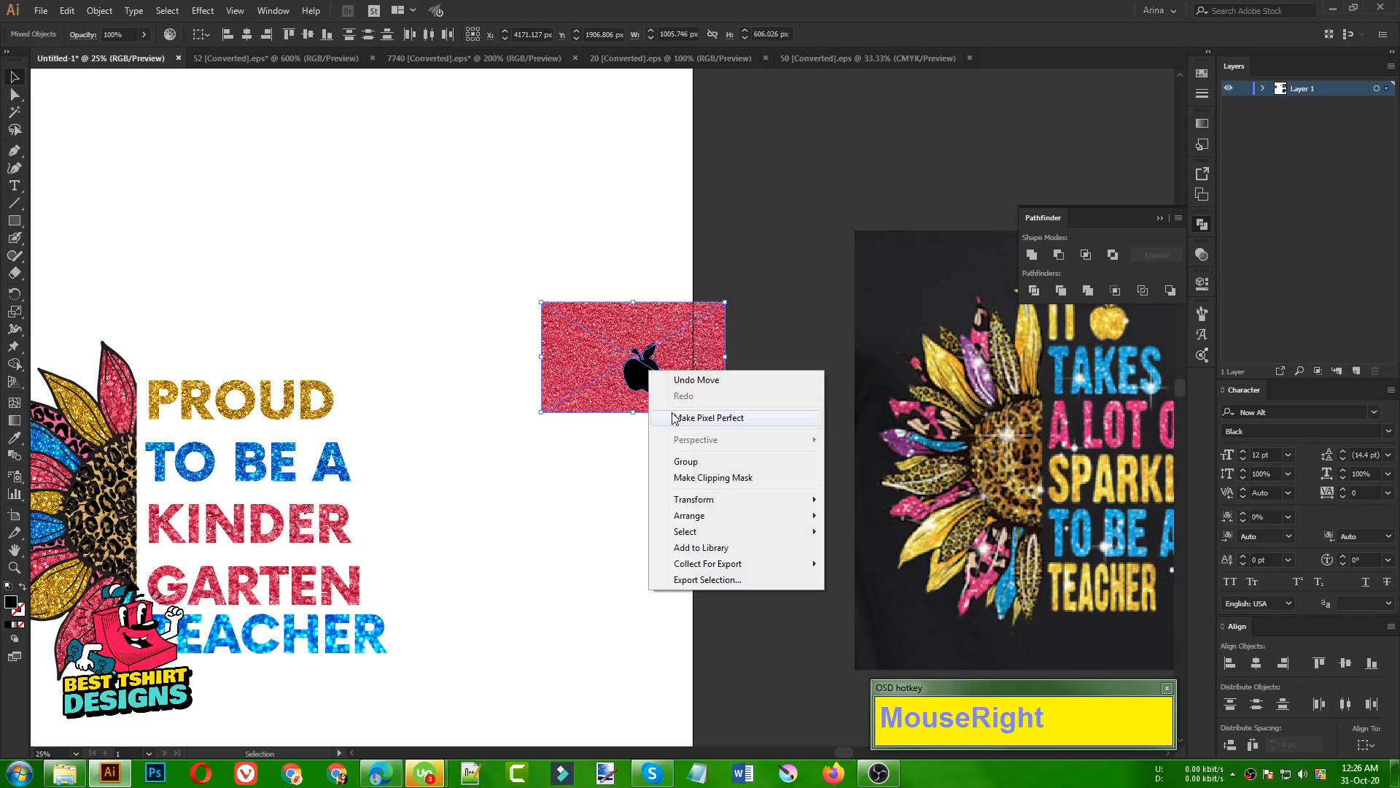
{"action": "left_click", "coordinate": [702, 477]}
{"action": "left_click_drag", "start_coordinate": [725, 406], "coordinate": [541, 303]}
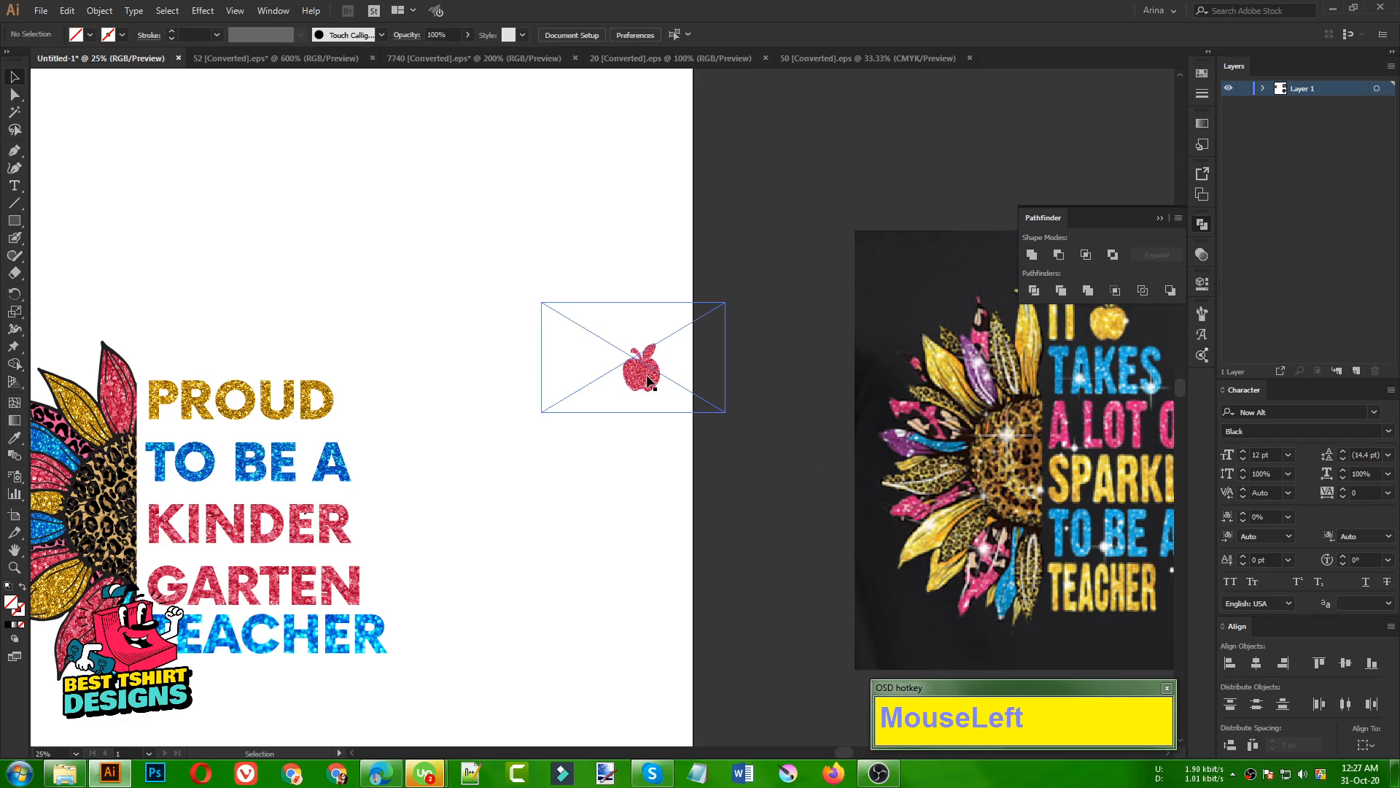
Step: Move the glitter apple above PROUD, duplicate it into an evenly spaced row of three and group the row
{"action": "left_click_drag", "start_coordinate": [642, 368], "coordinate": [246, 357]}
{"action": "key", "text": "ctrl+d"}
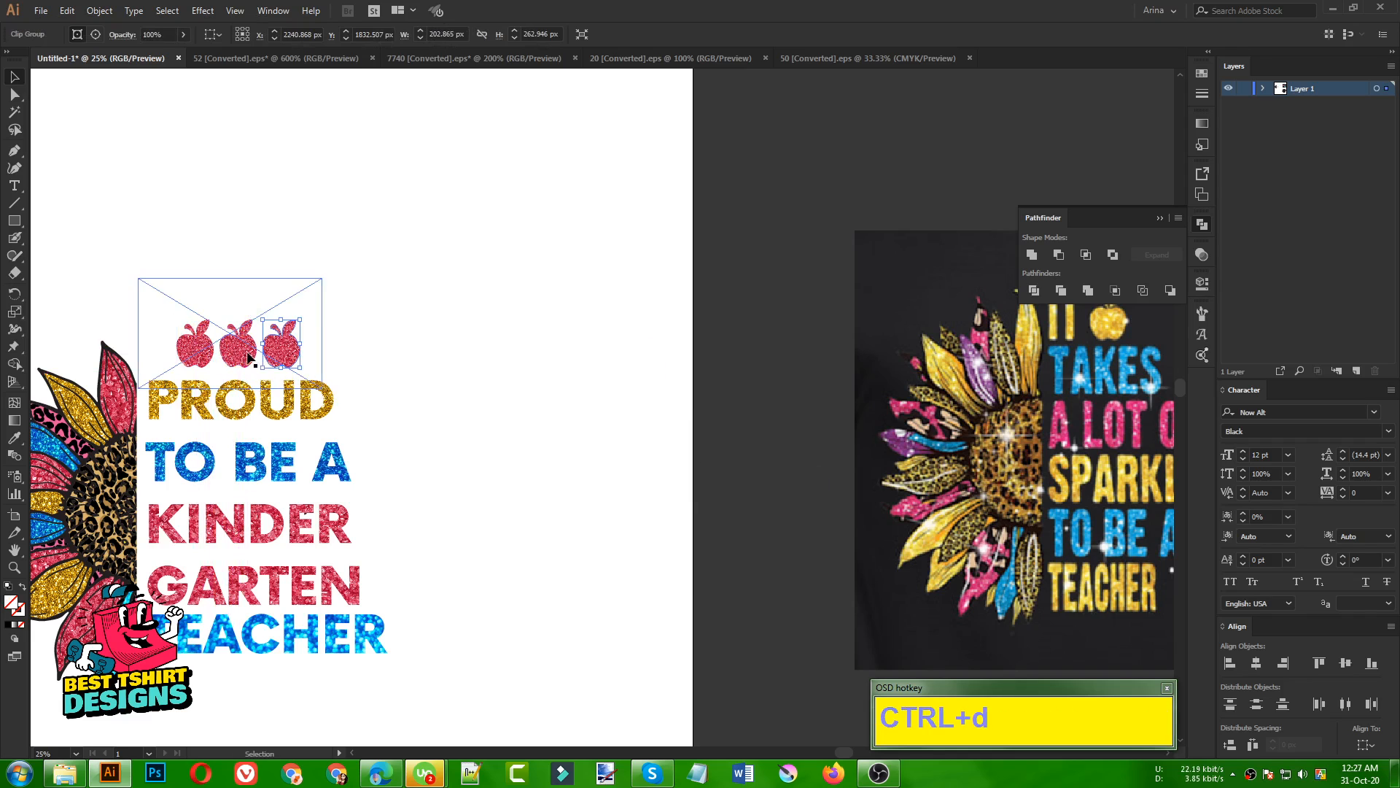
{"action": "left_click_drag", "start_coordinate": [171, 291], "coordinate": [333, 342]}
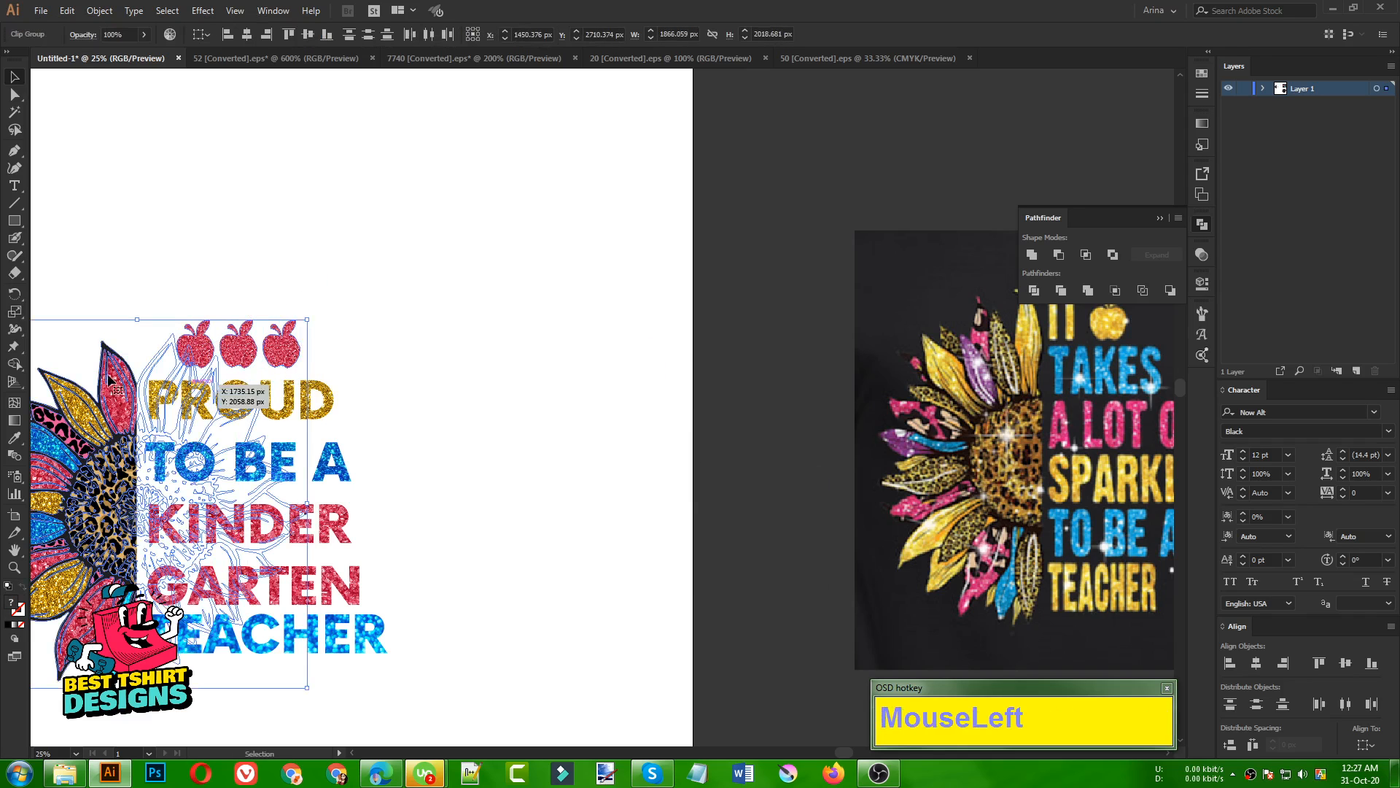
{"action": "left_click", "coordinate": [210, 376], "text": "shift"}
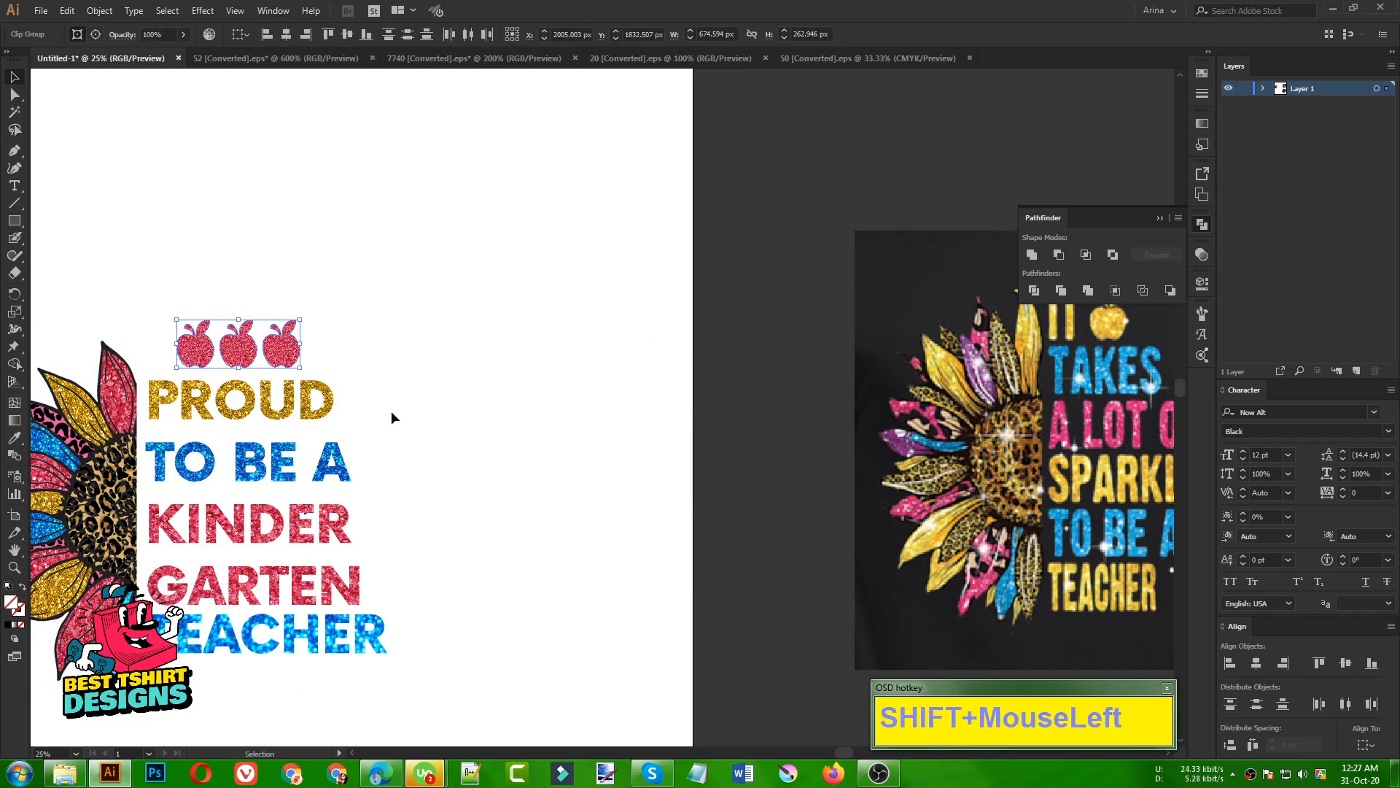
{"action": "left_click", "coordinate": [347, 35]}
{"action": "key", "text": "ctrl+g"}
Step: Place a copy of the three-apple group below TEACHER and select both apple groups
{"action": "scroll", "coordinate": [493, 308], "scroll_direction": "down", "scroll_amount": 1}
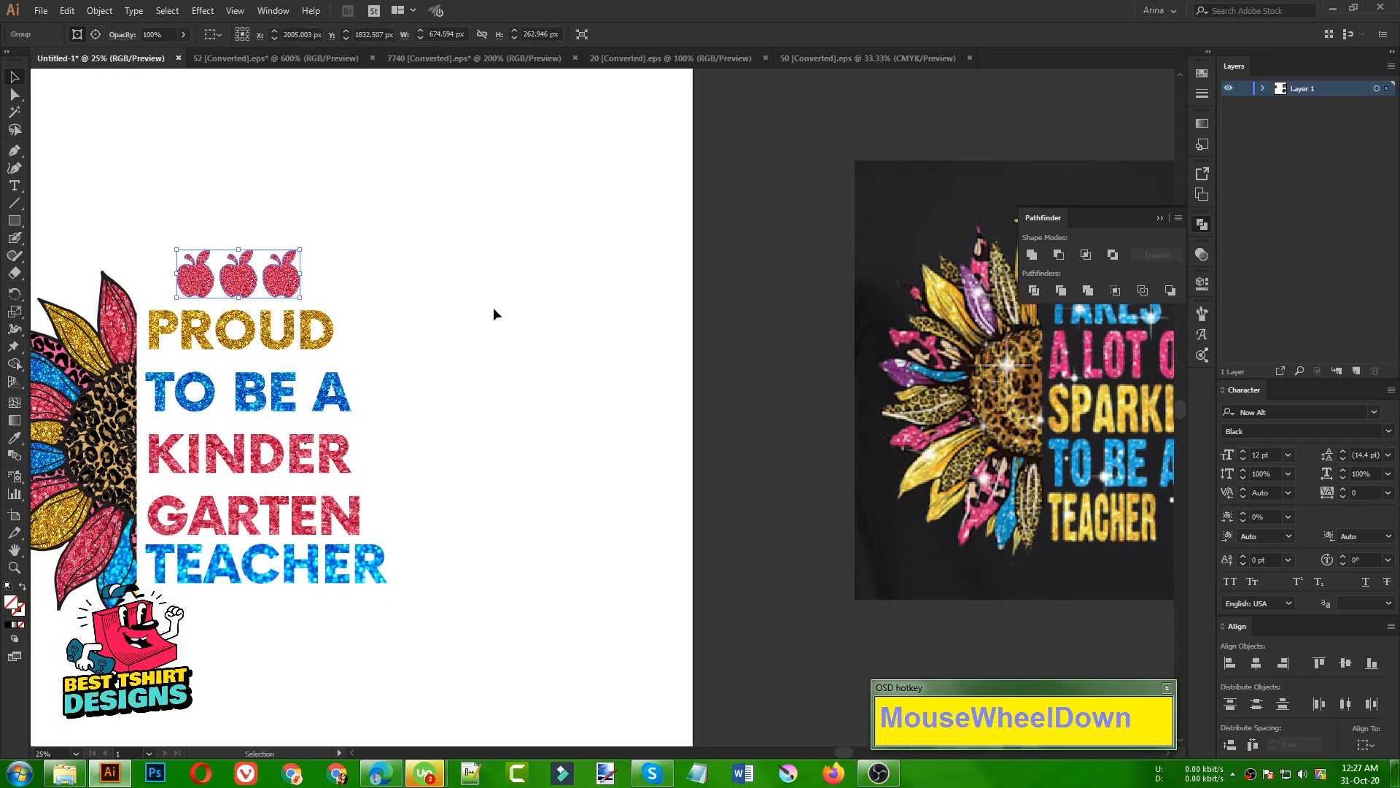
{"action": "scroll", "coordinate": [493, 313], "scroll_direction": "down", "scroll_amount": 1}
{"action": "left_click_drag", "start_coordinate": [294, 230], "coordinate": [307, 569]}
{"action": "left_click", "coordinate": [281, 226], "text": "shift"}
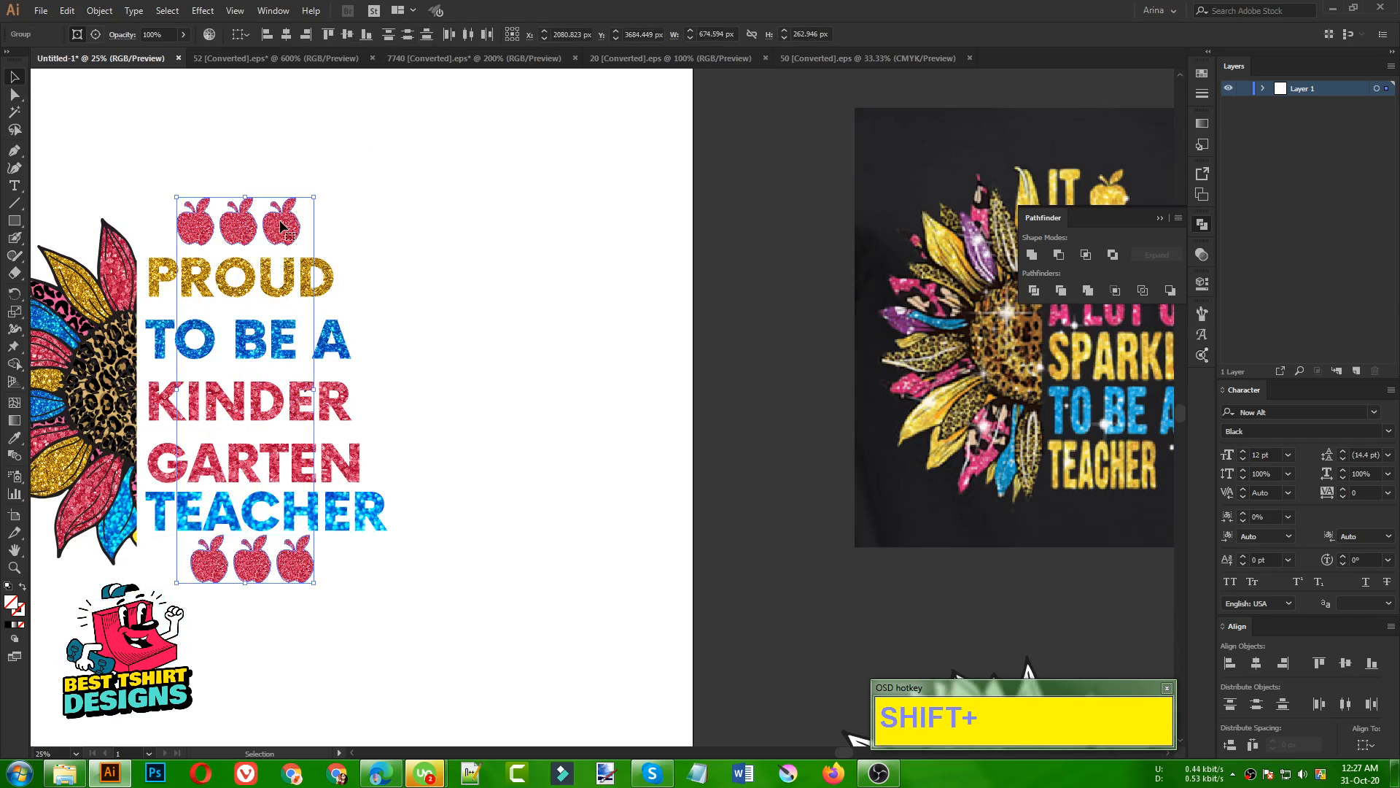
Step: Centre the two apple rows horizontally on each other and left-align the lettering lines from PROUD to TEACHER, excluding the sunflower
{"action": "left_click", "coordinate": [286, 36]}
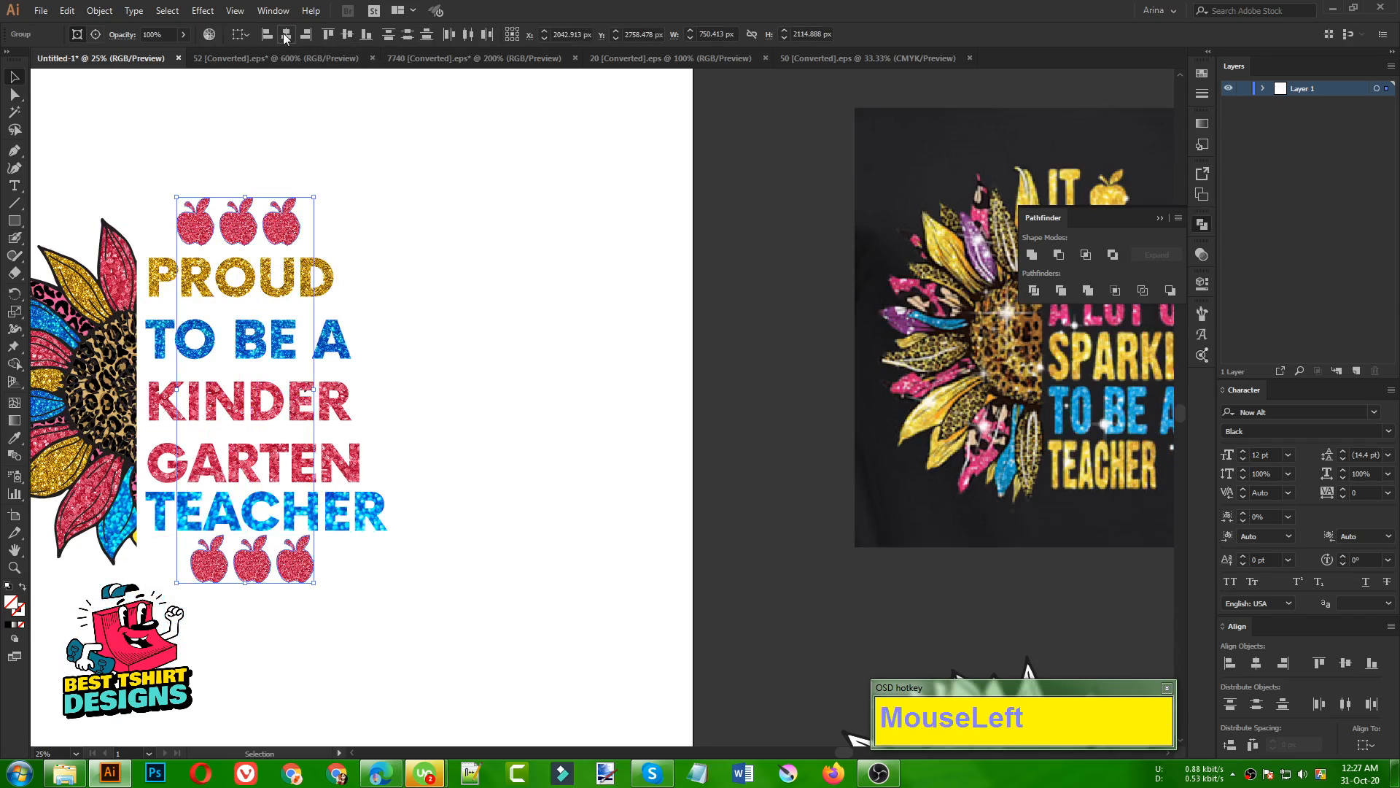
{"action": "left_click", "coordinate": [281, 290]}
{"action": "left_click_drag", "start_coordinate": [388, 273], "coordinate": [300, 519]}
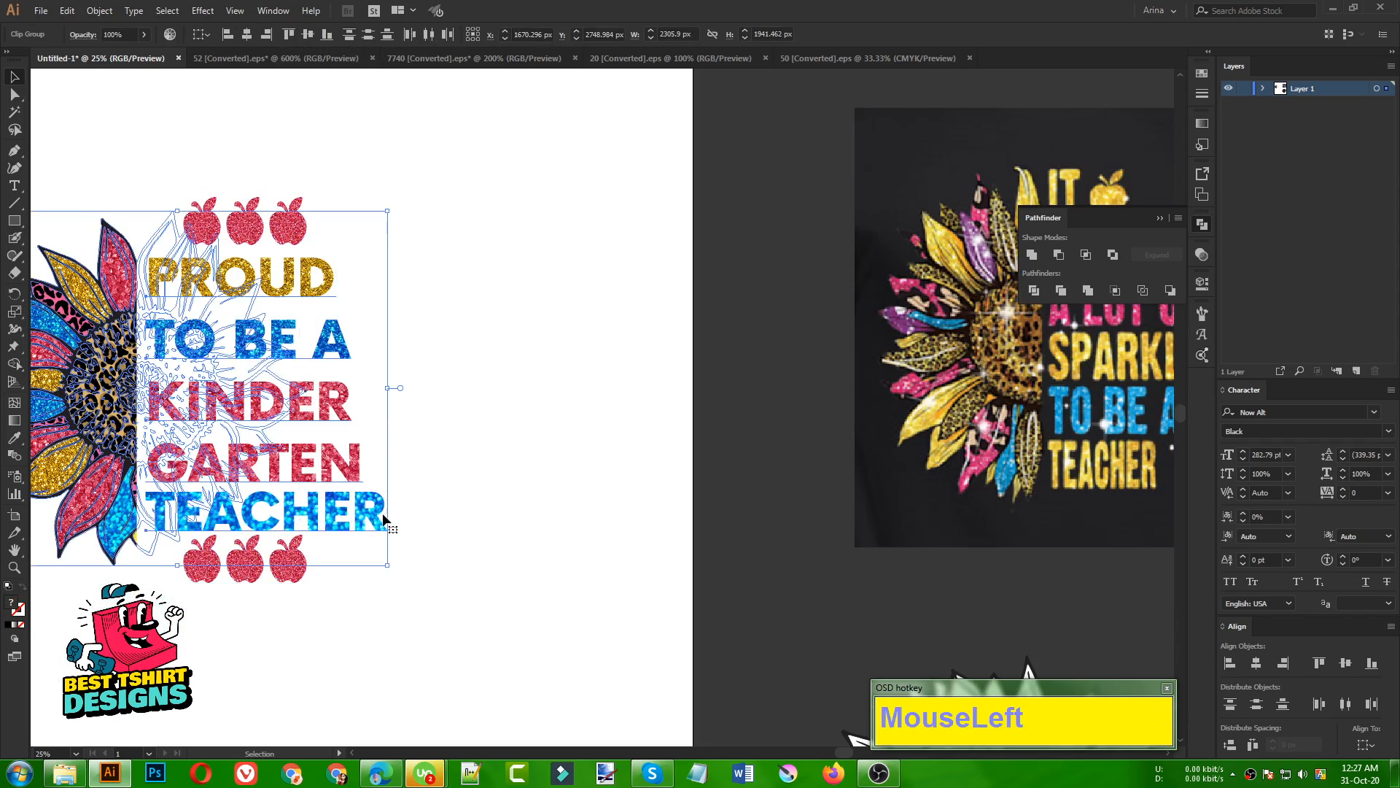
{"action": "left_click", "coordinate": [37, 422], "text": "shift"}
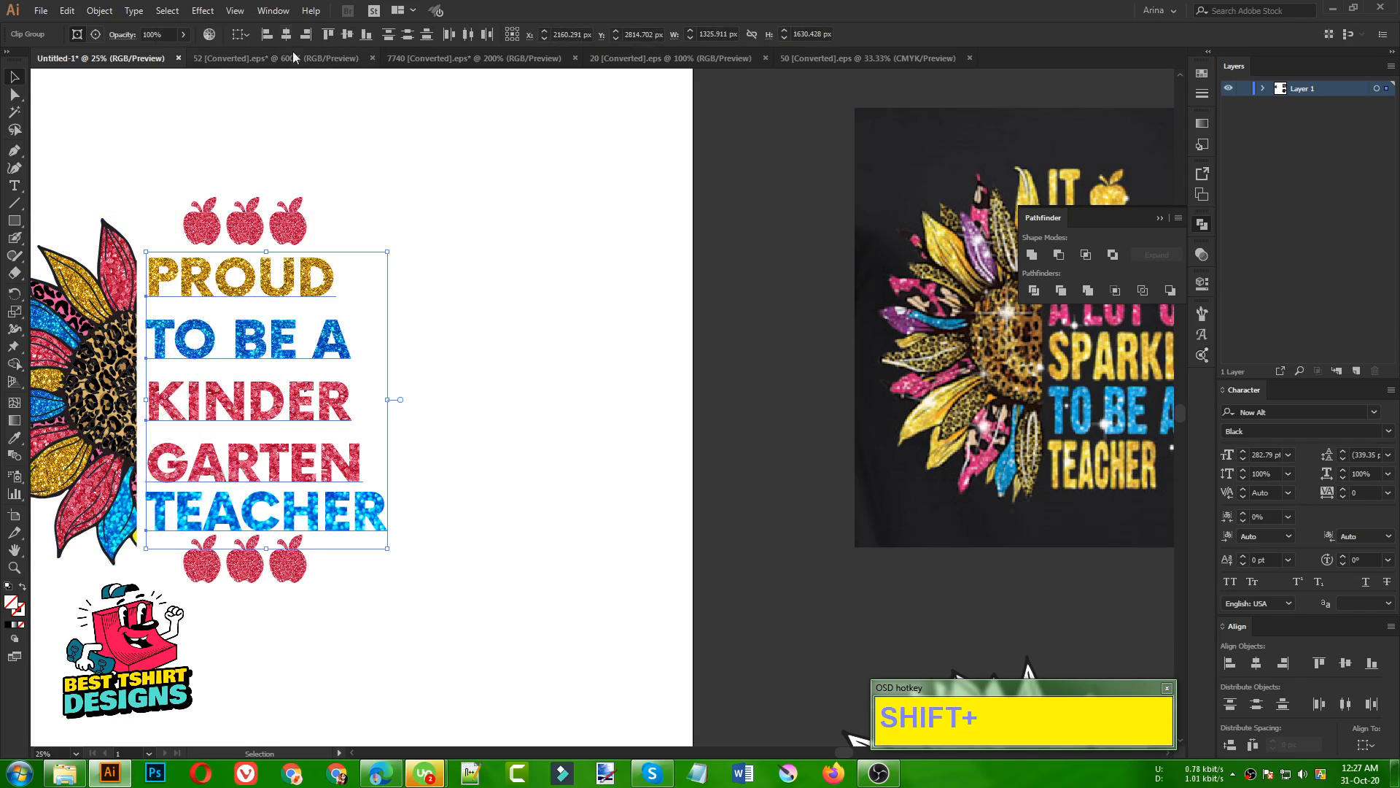
{"action": "left_click", "coordinate": [266, 34]}
{"action": "scroll", "coordinate": [740, 529], "scroll_direction": "down", "scroll_amount": 1}
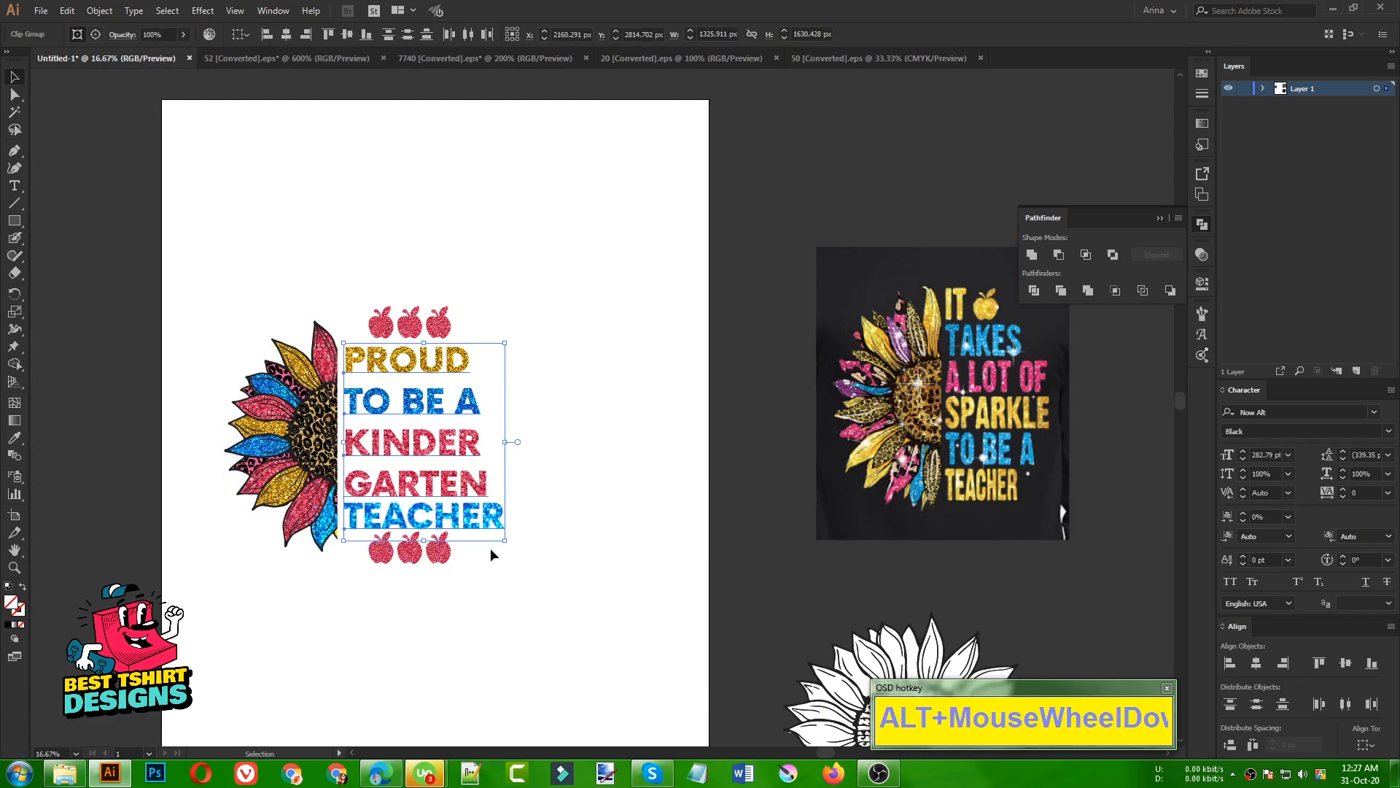
{"action": "scroll", "coordinate": [269, 554], "scroll_direction": "up", "scroll_amount": 1}
{"action": "left_click", "coordinate": [607, 632]}
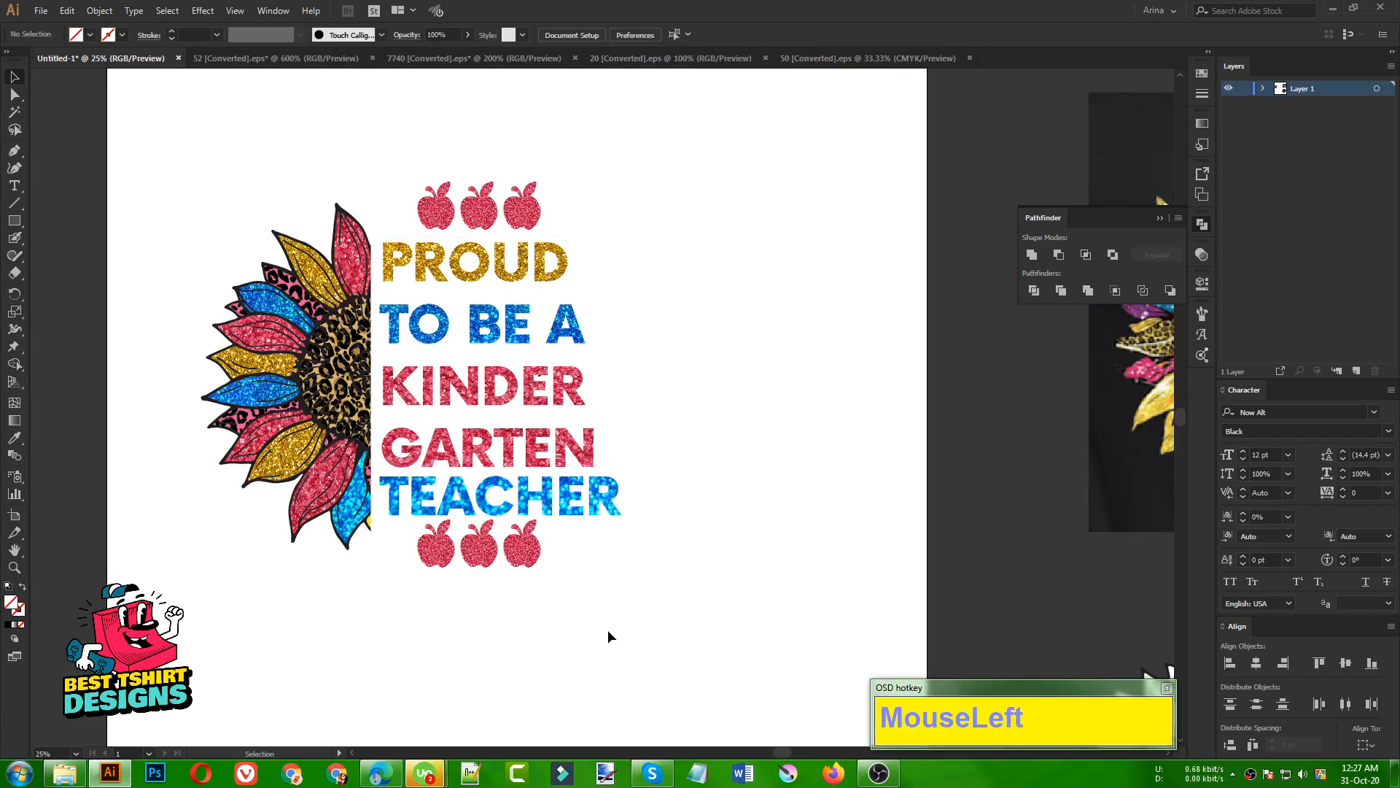
Step: Scale the half sunflower up proportionally to about 2114 × 2200 px and nudge it right until its cut edge sits close to the lettering
{"action": "left_click", "coordinate": [328, 415]}
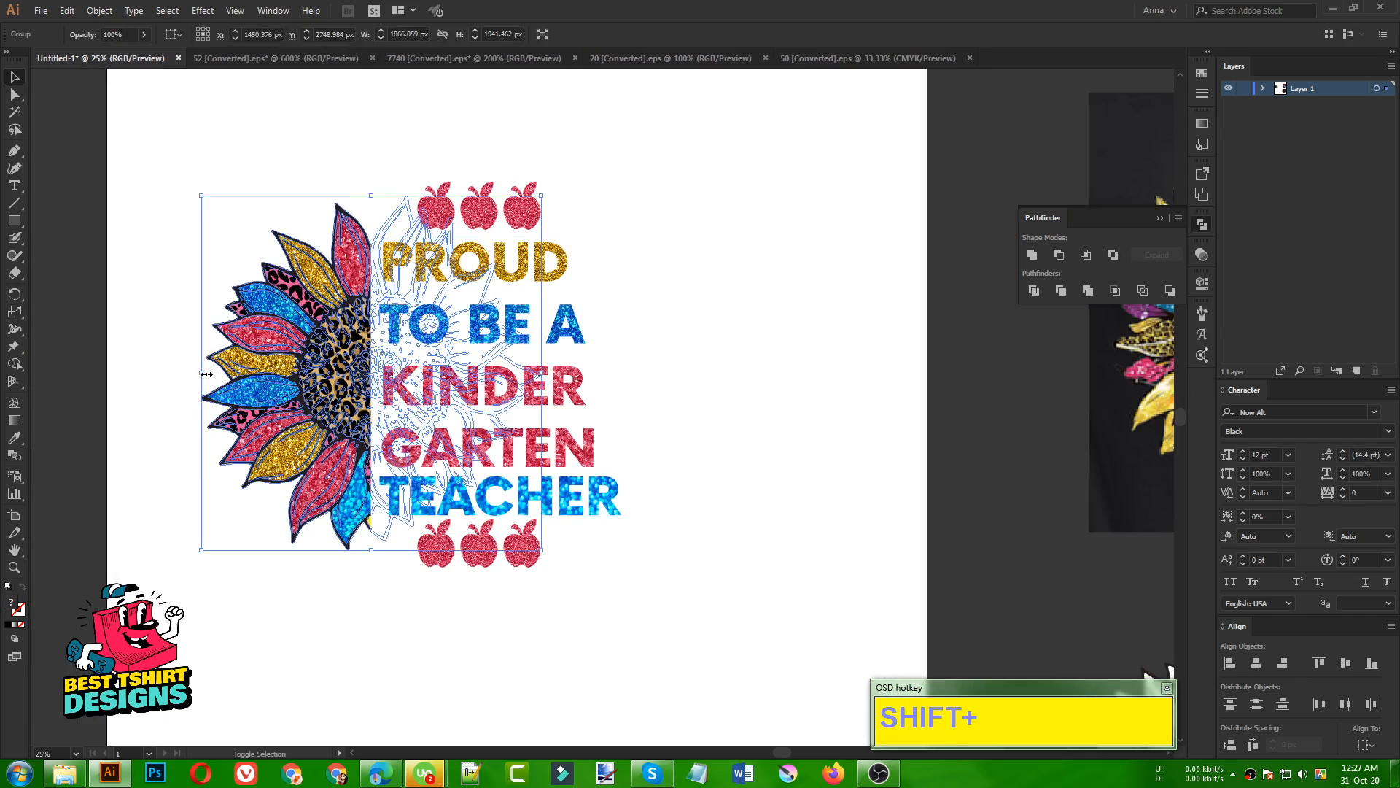
{"action": "left_click_drag", "start_coordinate": [206, 373], "coordinate": [156, 373]}
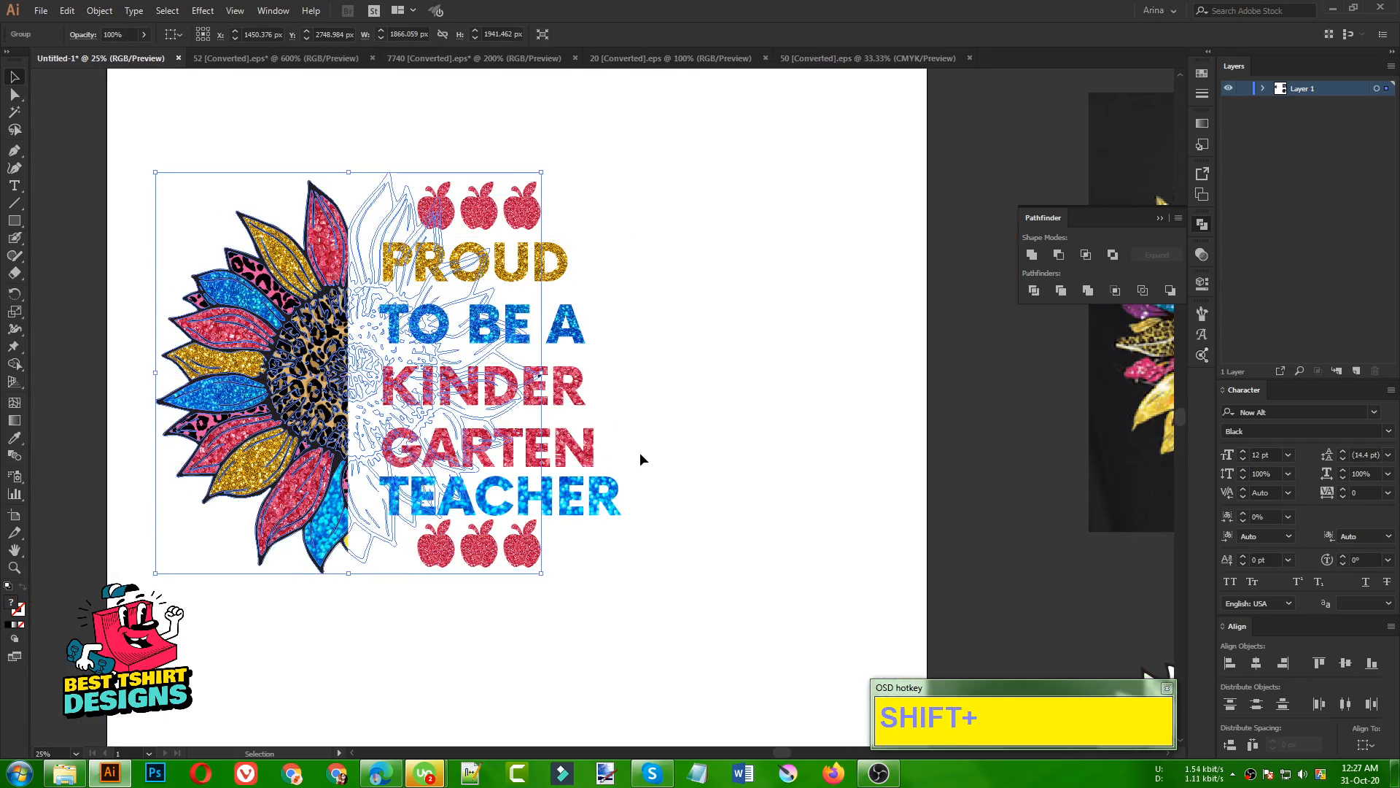
{"action": "key", "text": "Right"}
{"action": "key", "text": "Right"}
{"action": "key", "text": "Right"}
{"action": "key", "text": "Right"}
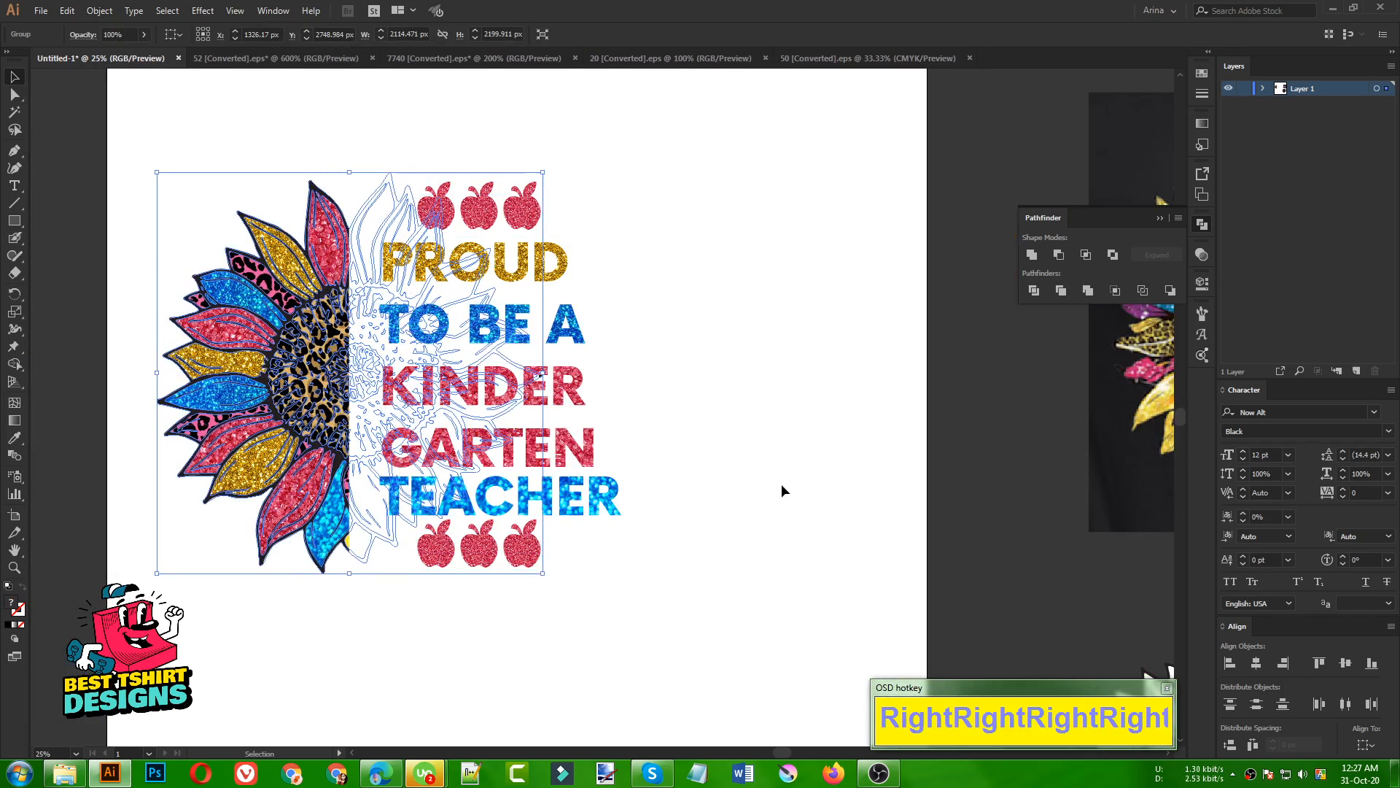
{"action": "key", "text": "Right"}
{"action": "key", "text": "Right"}
{"action": "key", "text": "Right"}
{"action": "key", "text": "Right"}
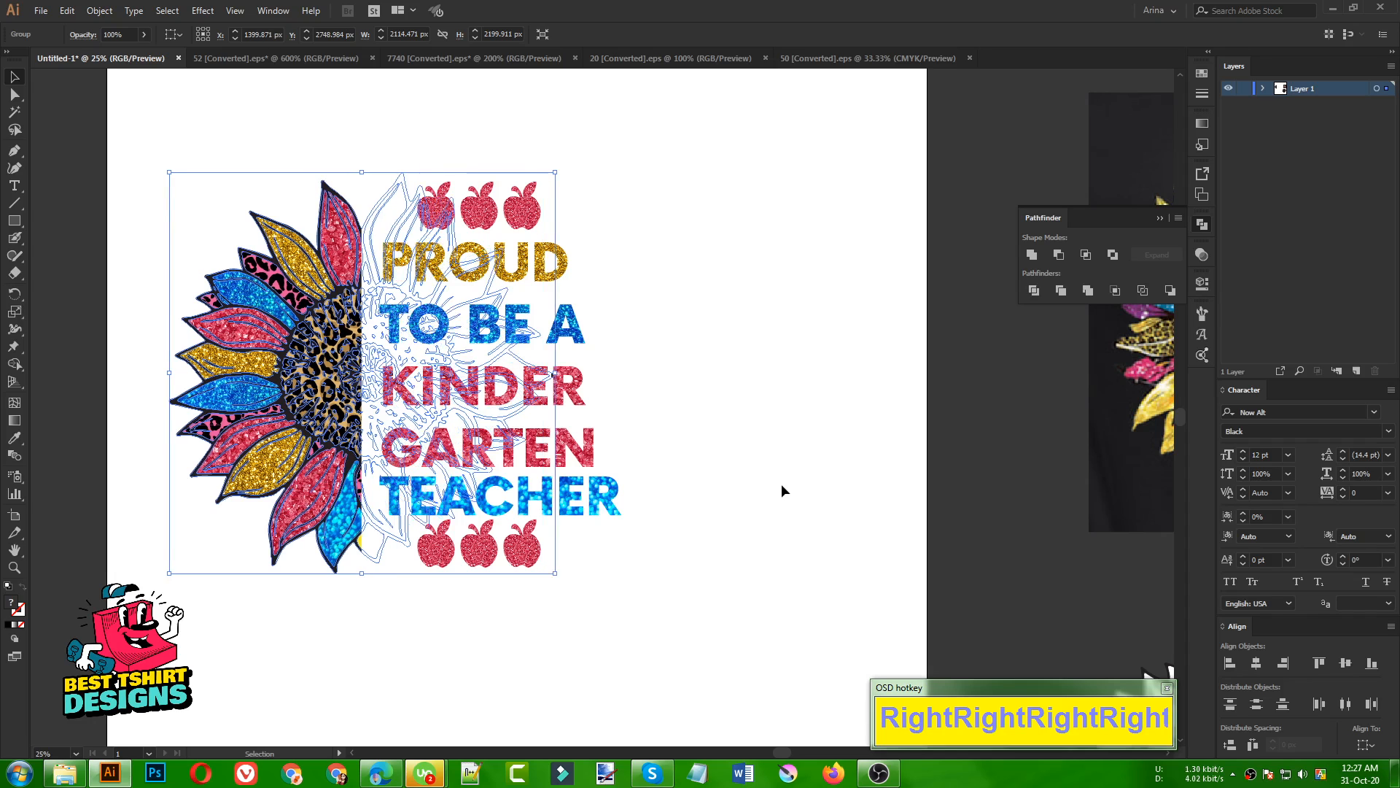
{"action": "key", "text": "Right"}
{"action": "key", "text": "Right"}
{"action": "key", "text": "Right"}
{"action": "key", "text": "Right"}
{"action": "key", "text": "Right"}
{"action": "key", "text": "Right"}
{"action": "key", "text": "Right"}
{"action": "key", "text": "Right"}
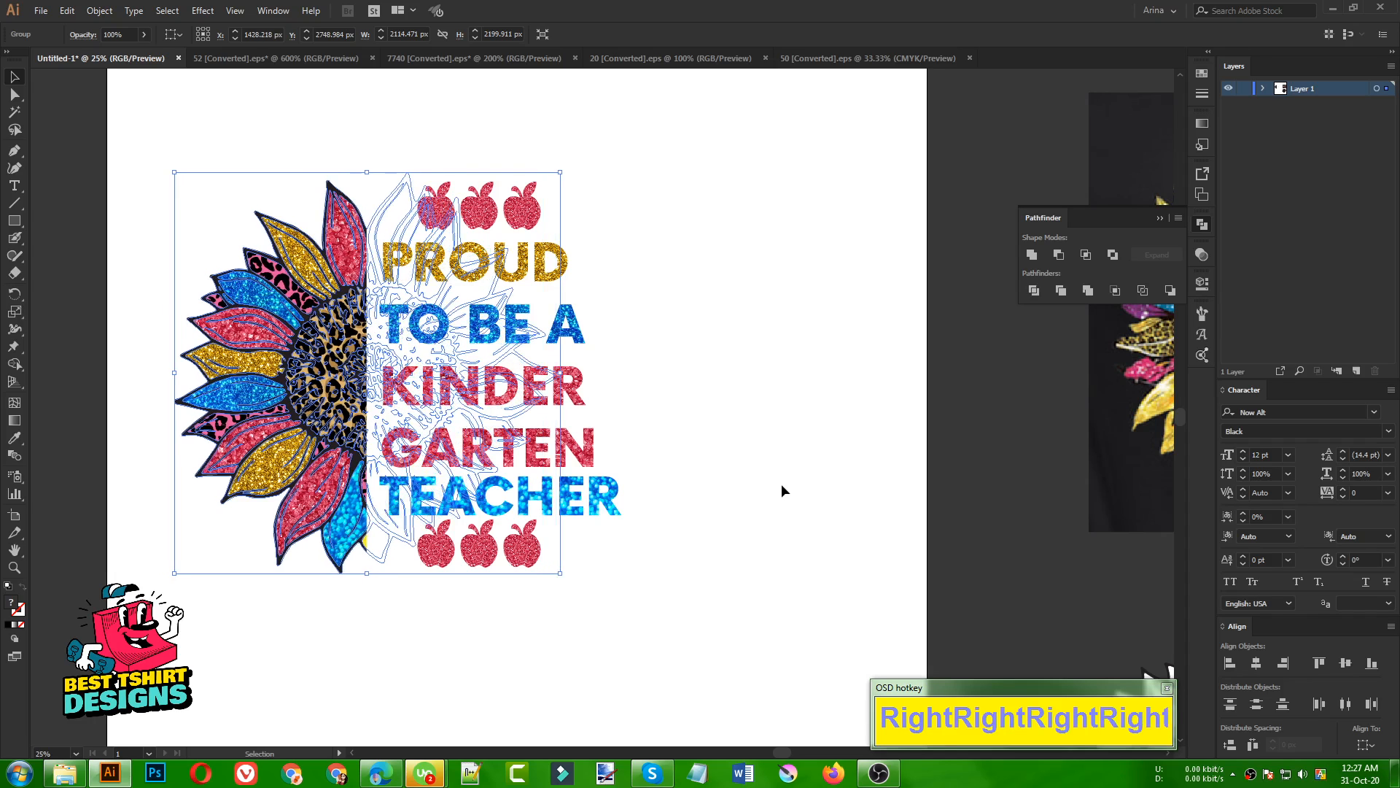
{"action": "key", "text": "Right"}
{"action": "key", "text": "Right"}
{"action": "key", "text": "Right"}
{"action": "key", "text": "Right"}
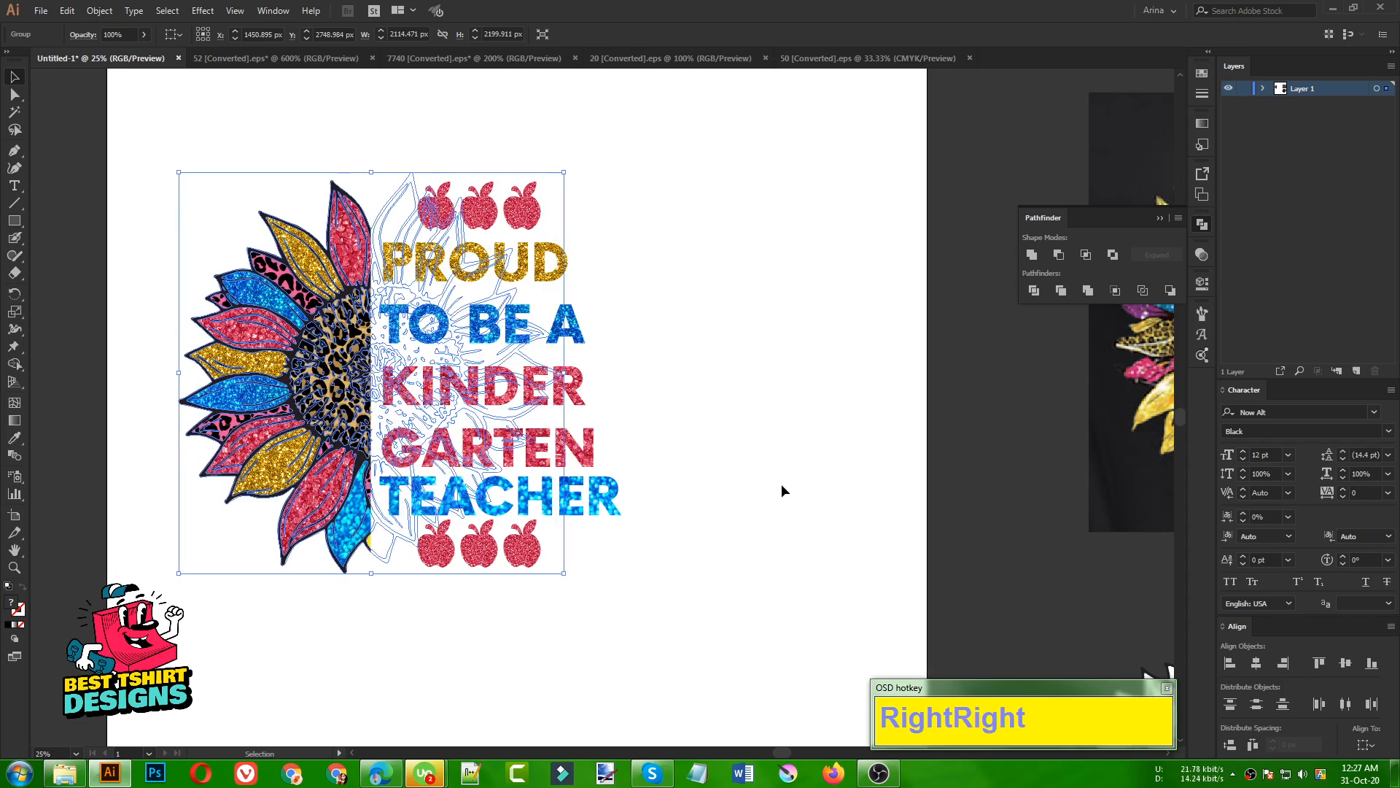
{"action": "left_click", "coordinate": [781, 484]}
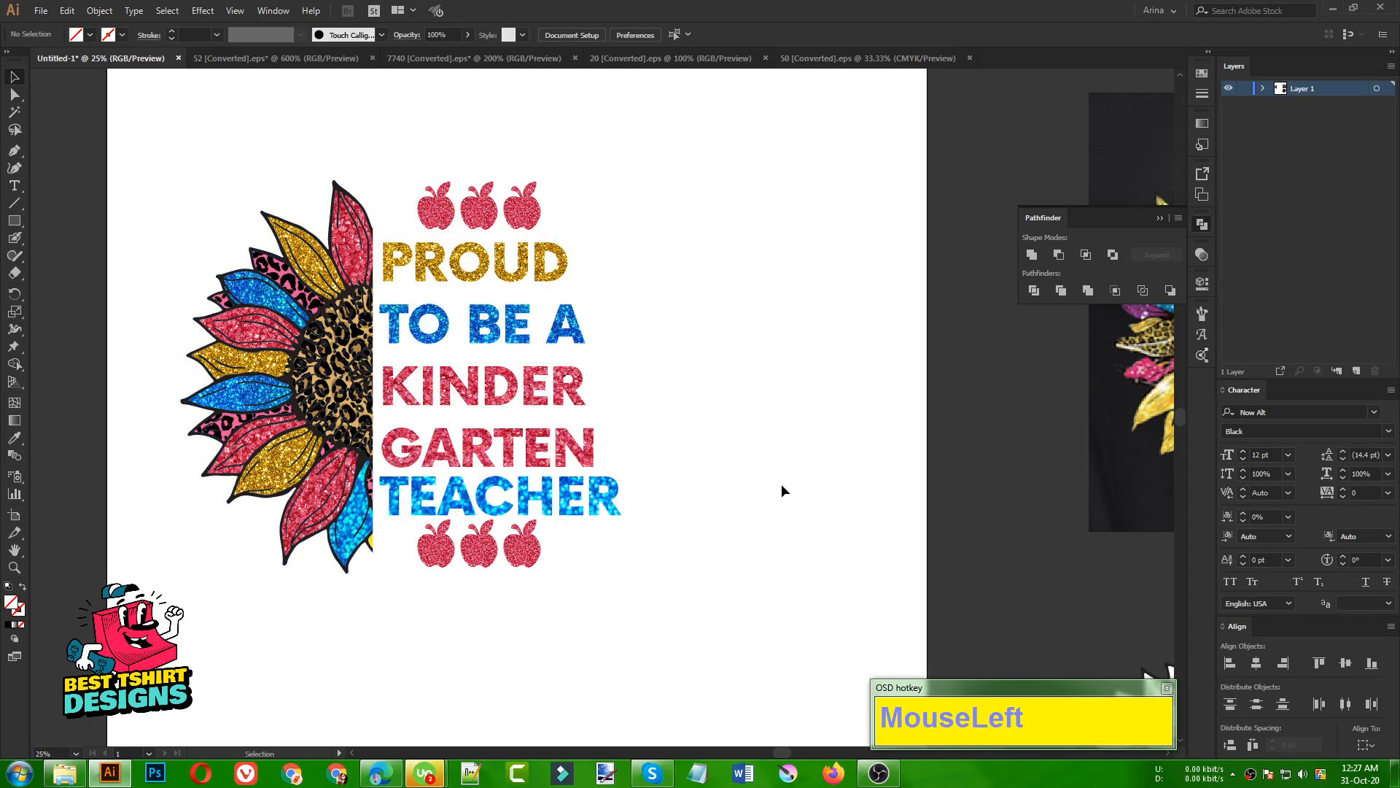
Step: Draw a black-filled rectangle of about 3112 × 2912 px around the design and place it behind all the artwork
{"action": "left_click_drag", "start_coordinate": [142, 128], "coordinate": [711, 658]}
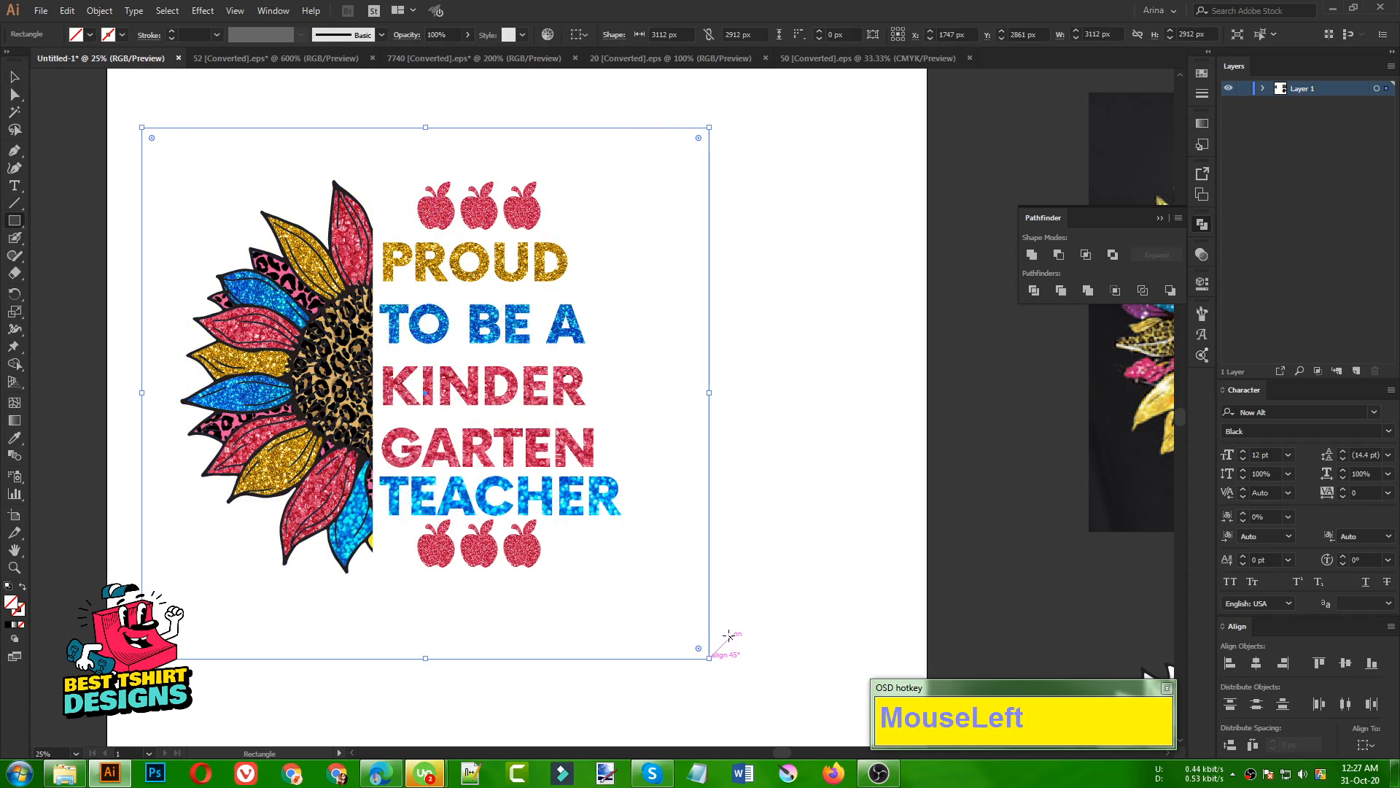
{"action": "left_click", "coordinate": [89, 35]}
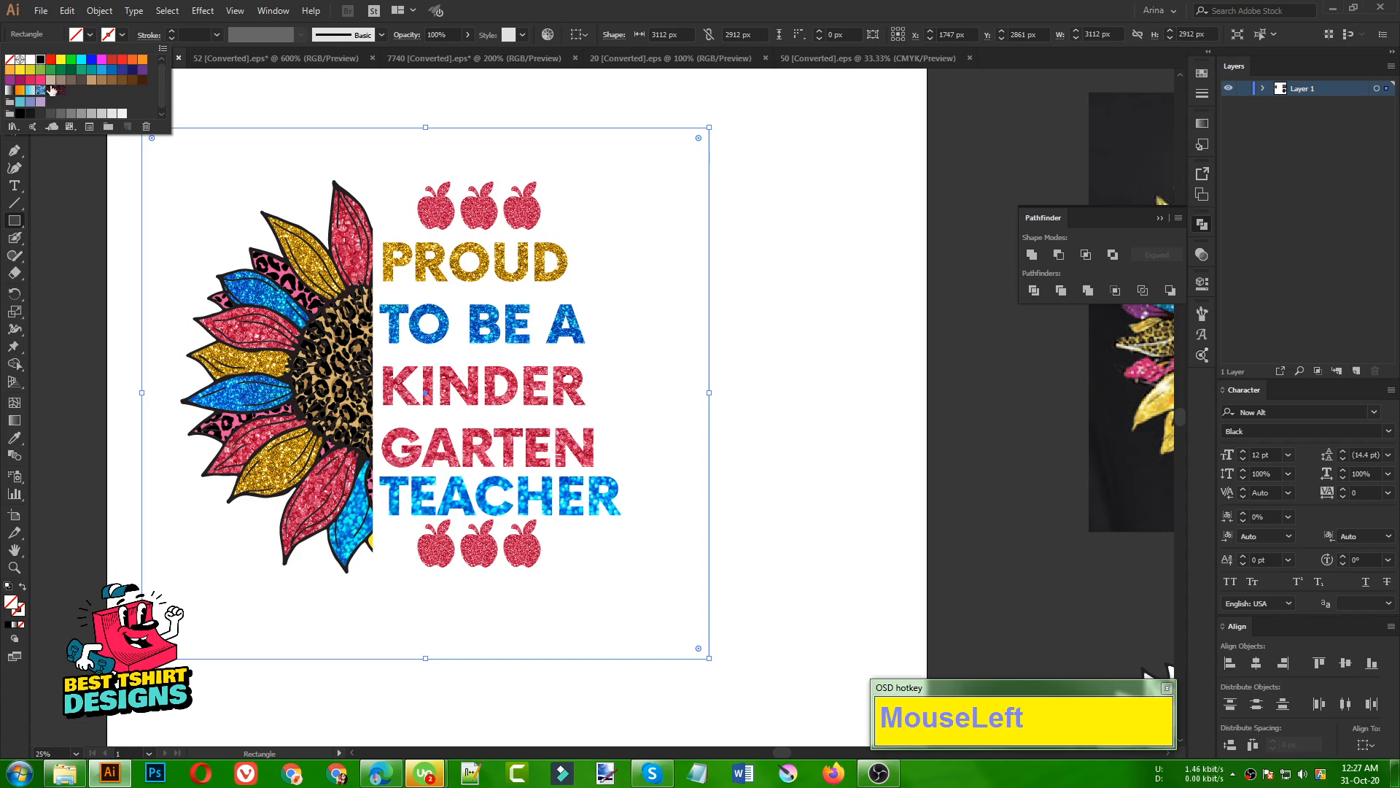
{"action": "left_click", "coordinate": [120, 246]}
{"action": "key", "text": "ctrl+x"}
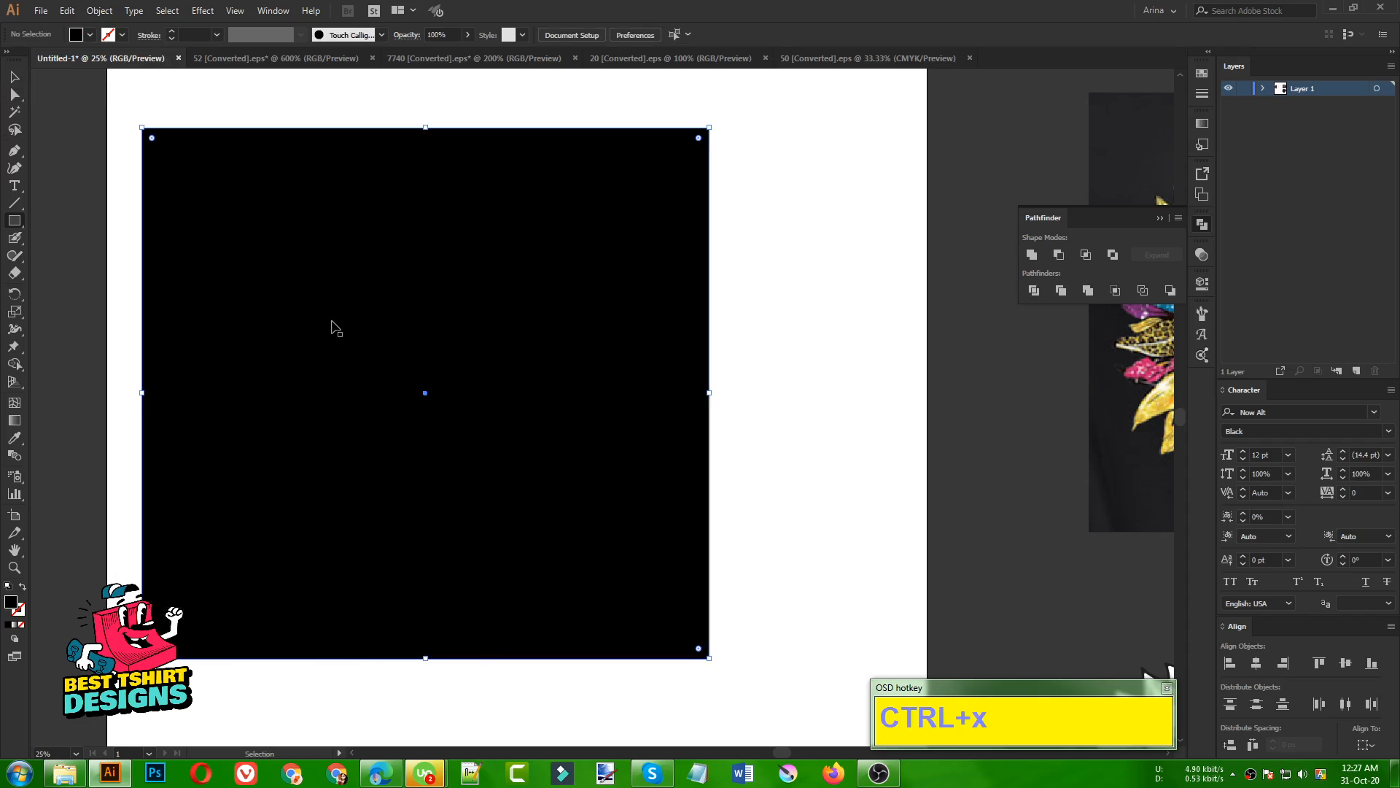
{"action": "key", "text": "ctrl+b"}
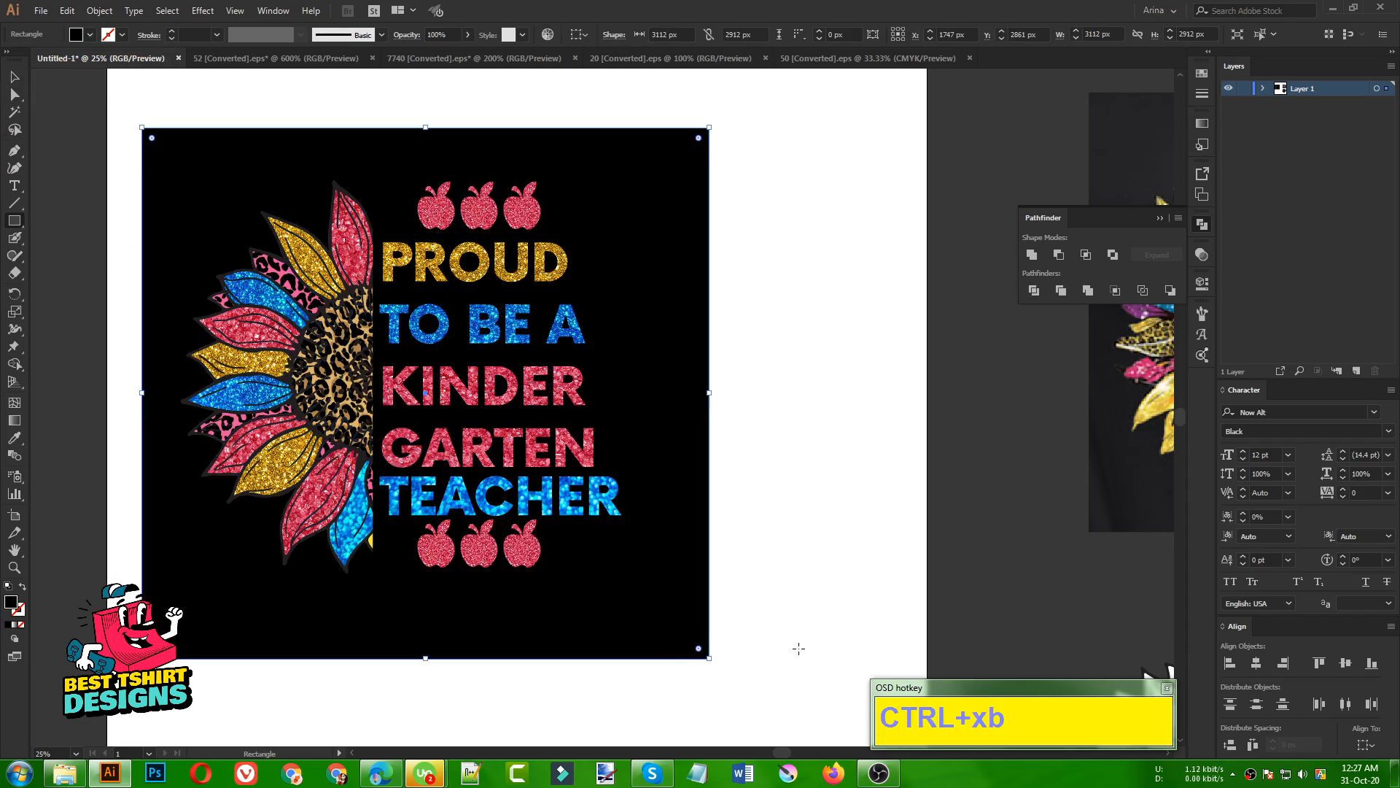
{"action": "key", "text": "v"}
{"action": "left_click", "coordinate": [815, 506]}
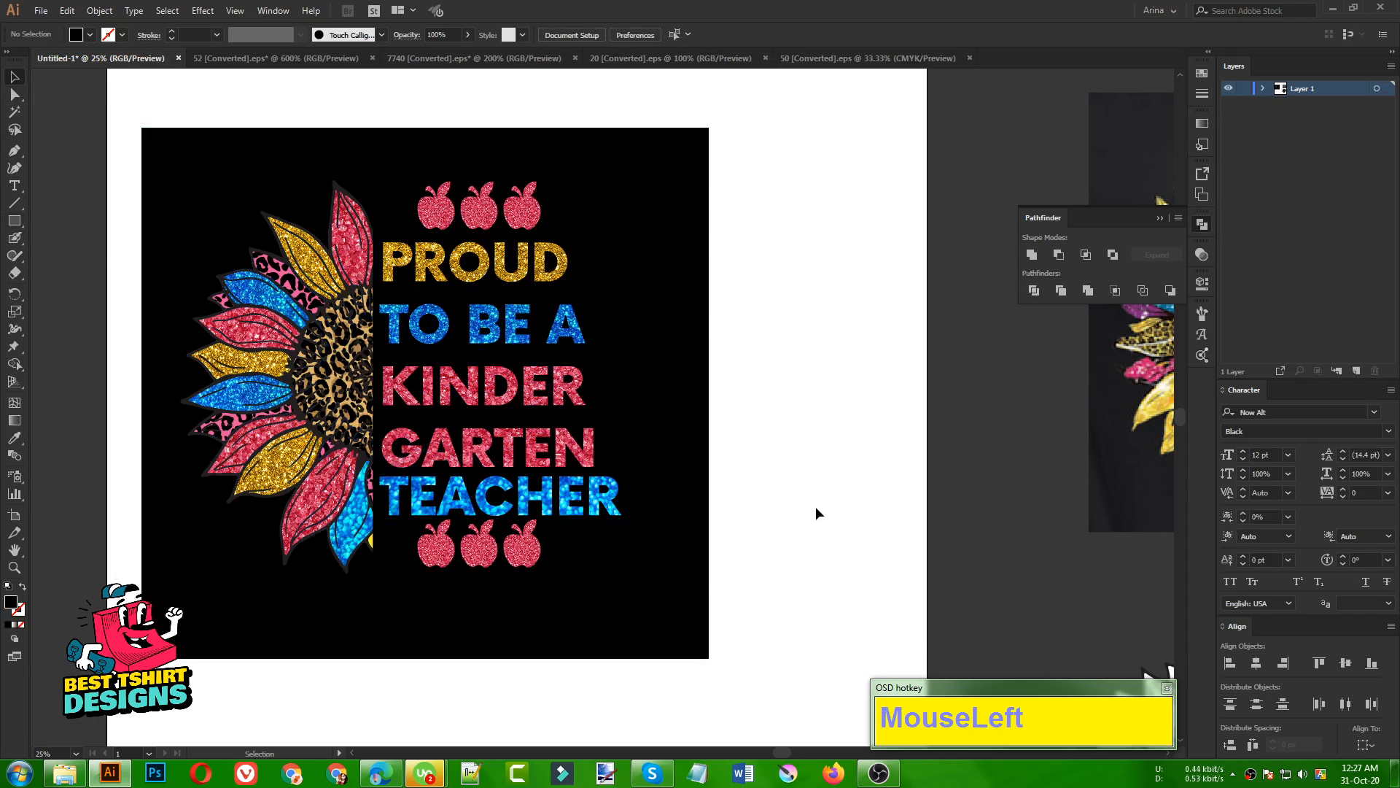
Step: Close 52 [Converted].eps without saving and reopen the original particle artwork from the white-magical-dust-particles folder
{"action": "left_click", "coordinate": [313, 59]}
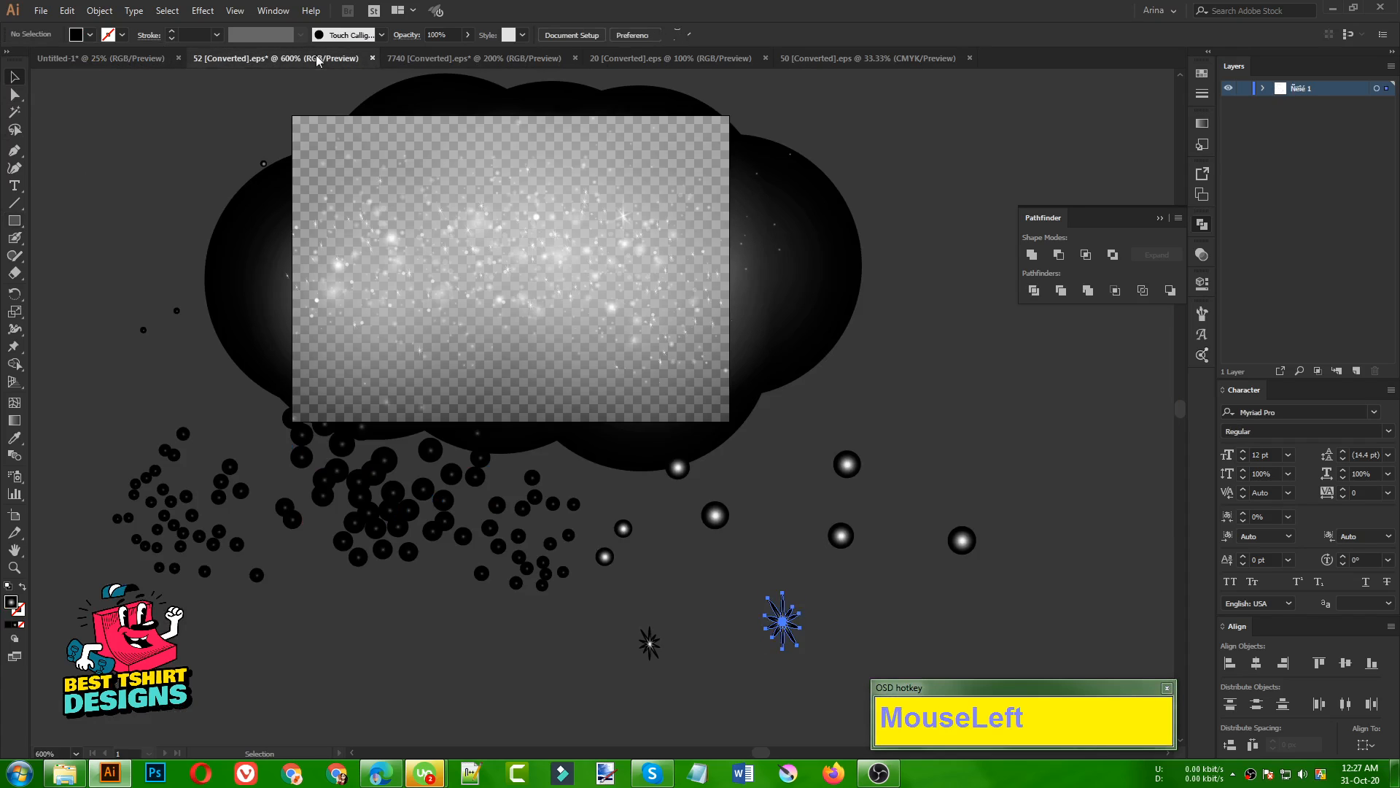
{"action": "left_click", "coordinate": [894, 423]}
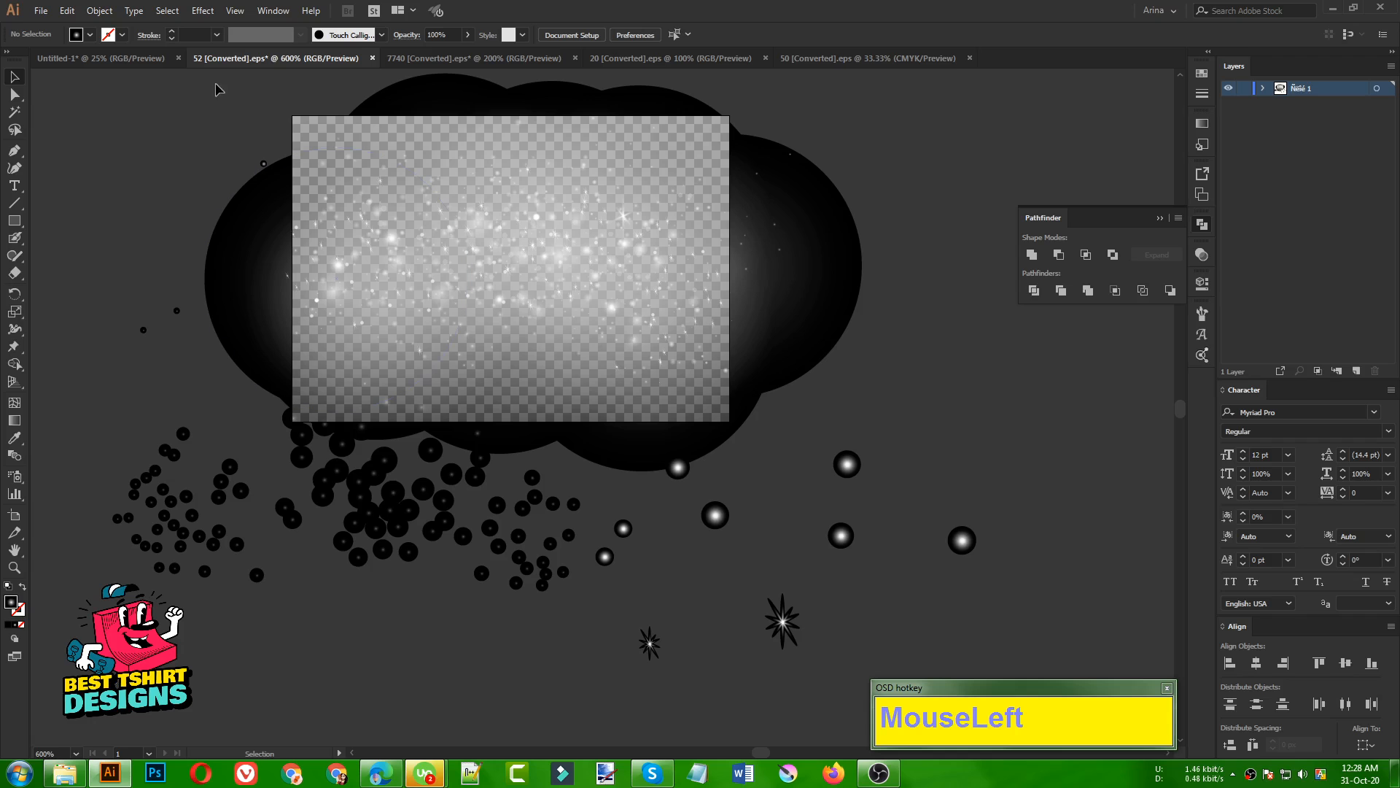
{"action": "left_click", "coordinate": [373, 59]}
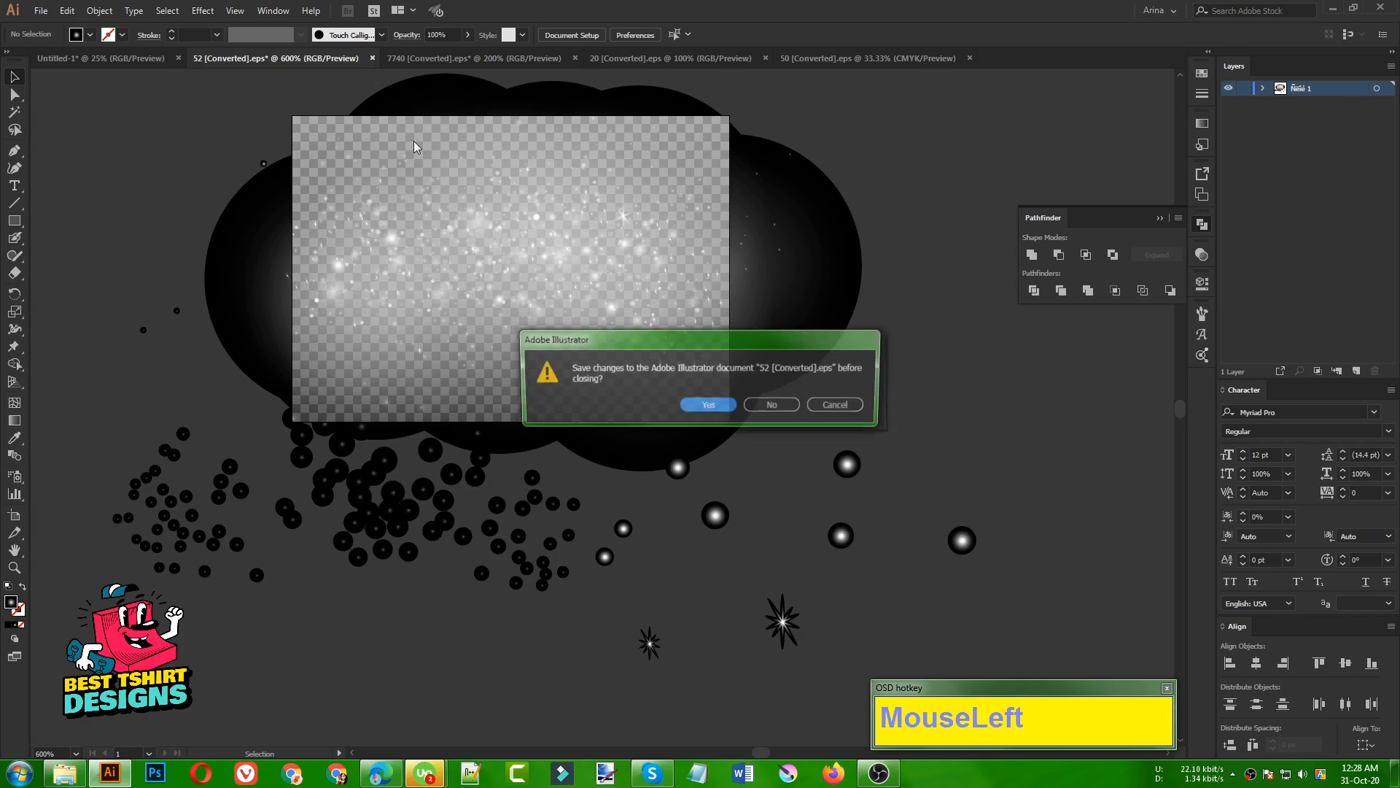
{"action": "left_click", "coordinate": [776, 406]}
{"action": "left_click", "coordinate": [65, 772]}
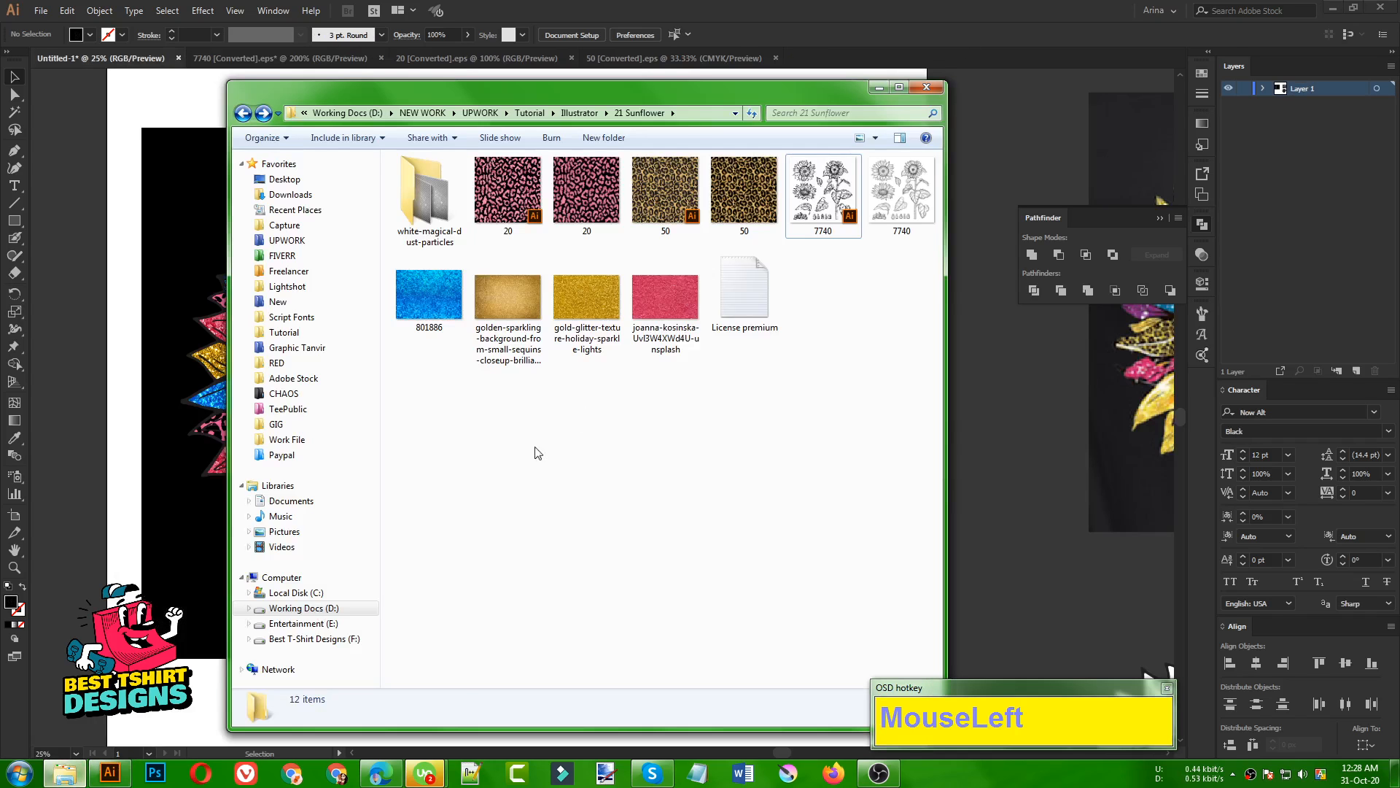
{"action": "double_click", "coordinate": [428, 204]}
{"action": "double_click", "coordinate": [406, 182]}
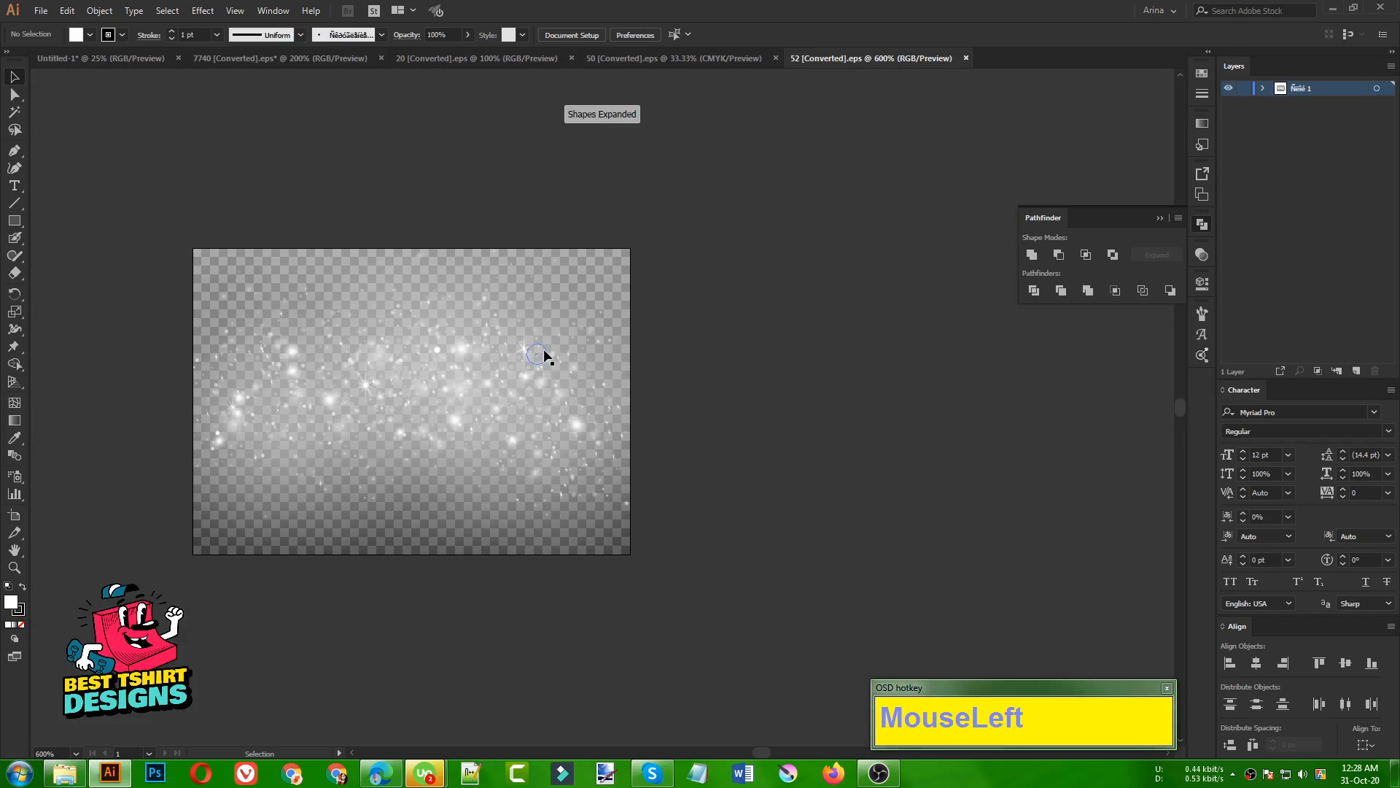
Step: Release the clipping mask on the sparkle artwork and move one 60 px dark gradient circle out beside it
{"action": "left_click", "coordinate": [452, 409]}
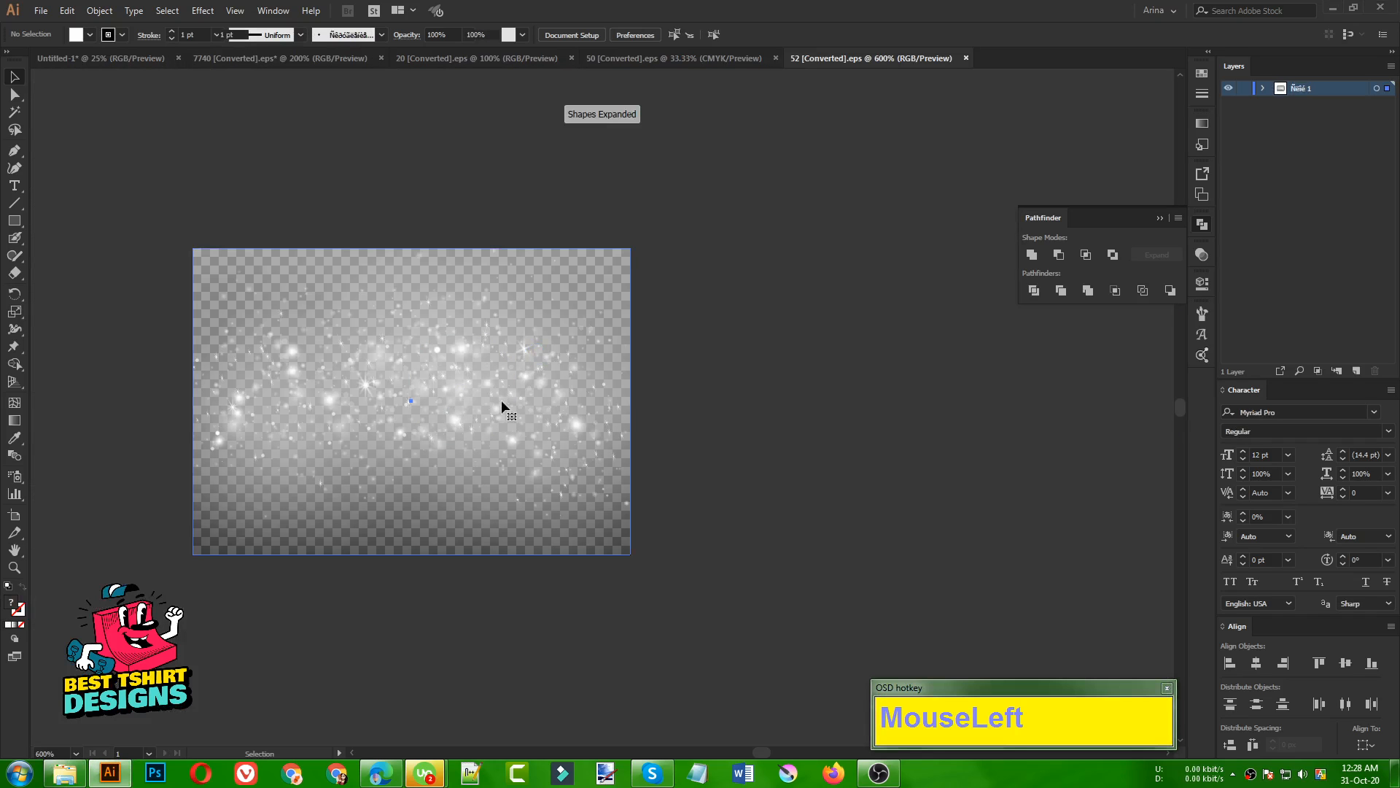
{"action": "left_click", "coordinate": [724, 457]}
{"action": "left_click", "coordinate": [466, 422]}
{"action": "right_click", "coordinate": [466, 421]}
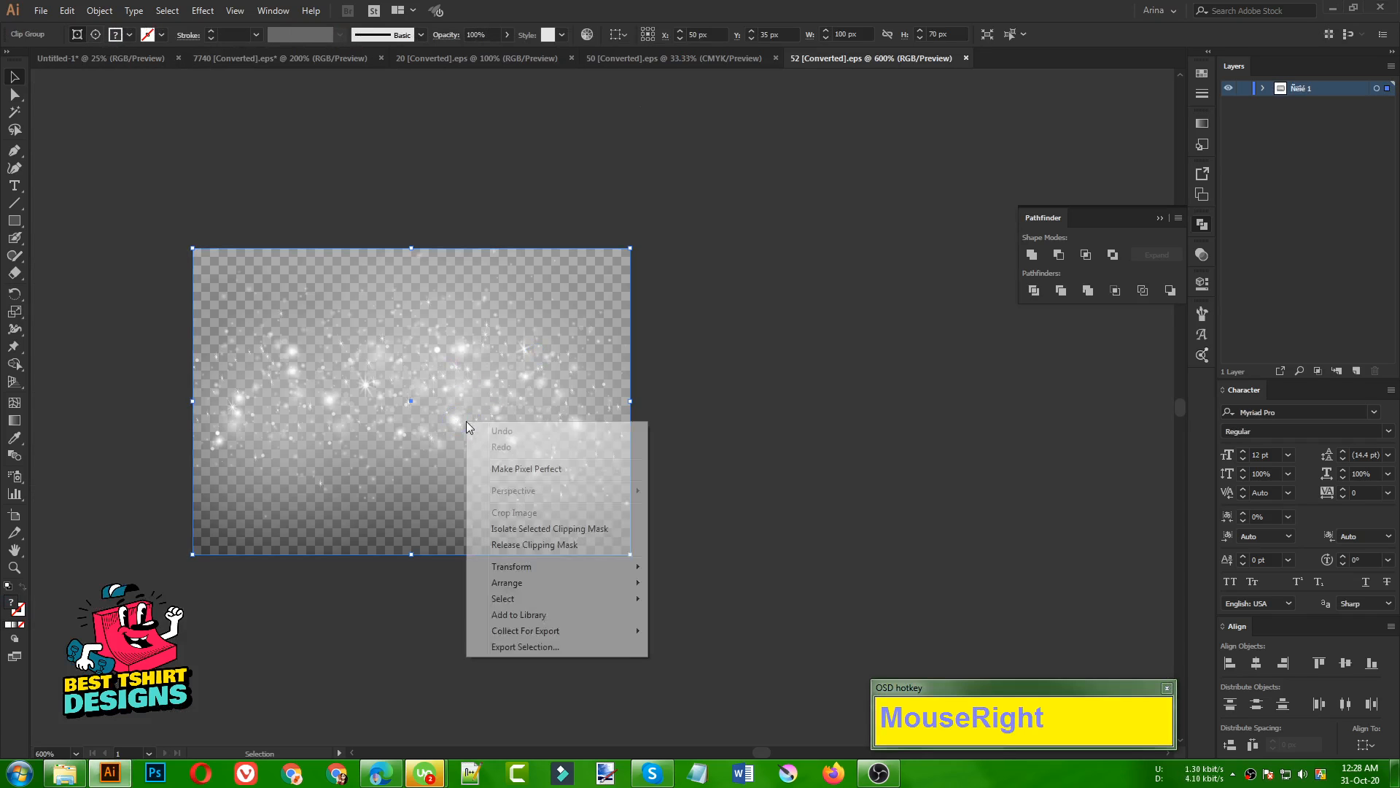
{"action": "left_click", "coordinate": [533, 544]}
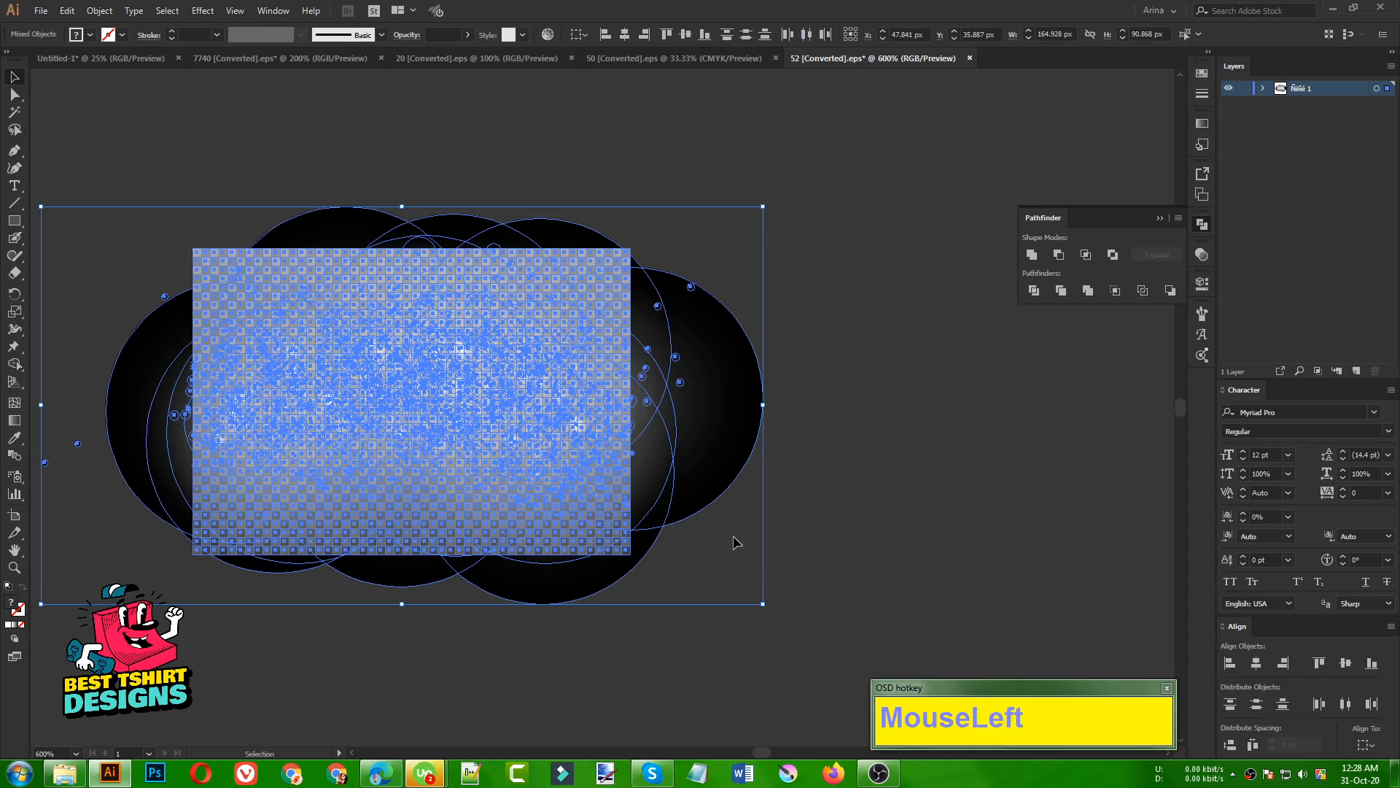
{"action": "left_click", "coordinate": [736, 540]}
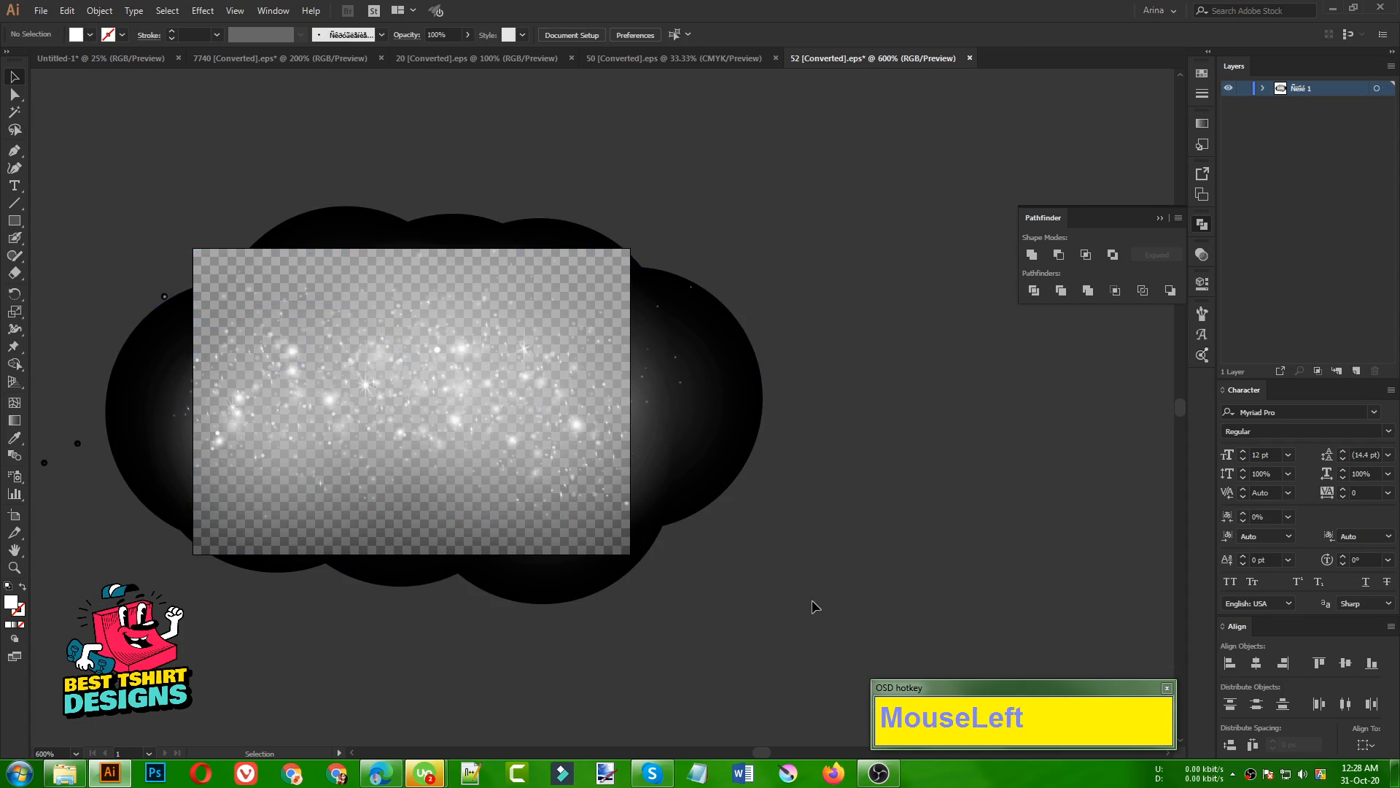
{"action": "left_click_drag", "start_coordinate": [920, 463], "coordinate": [920, 463]}
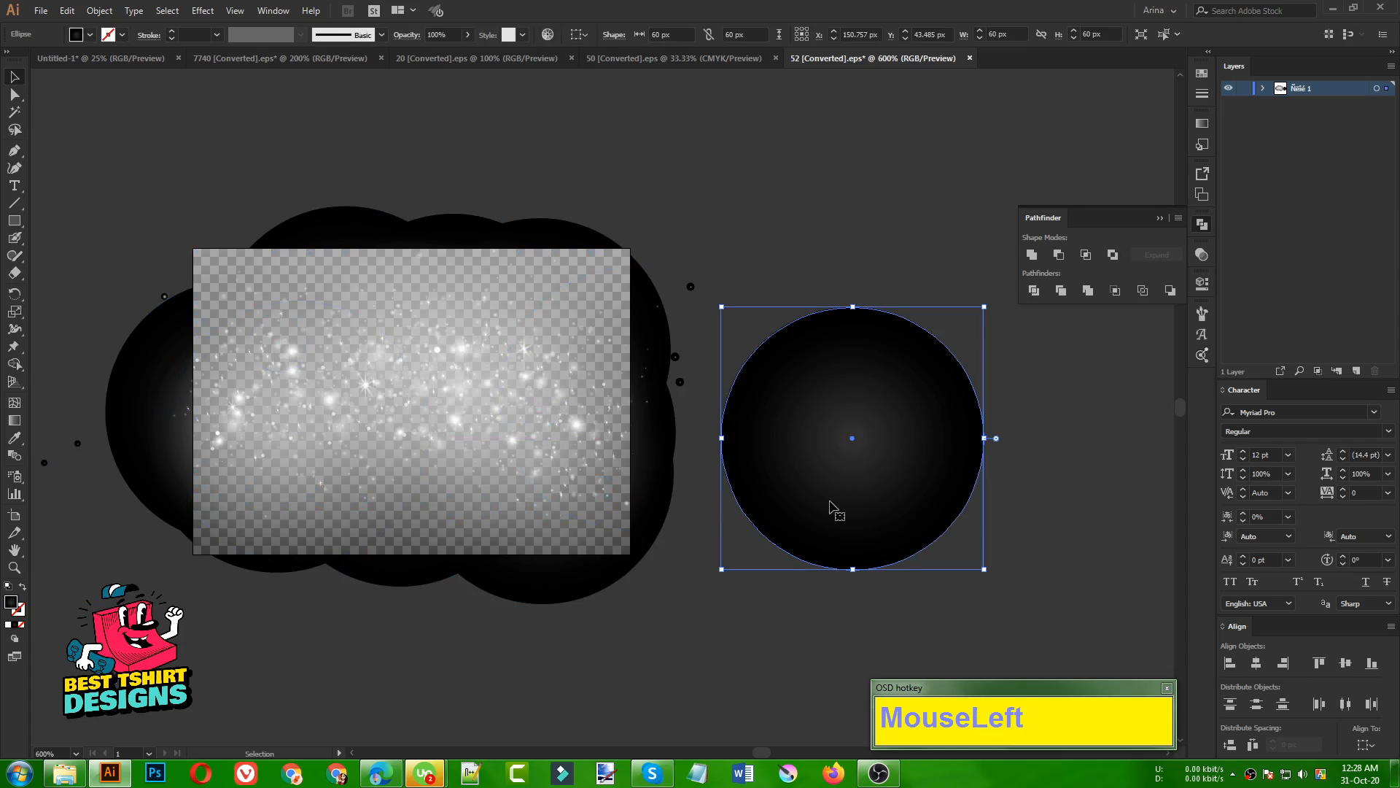
{"action": "left_click", "coordinate": [697, 300]}
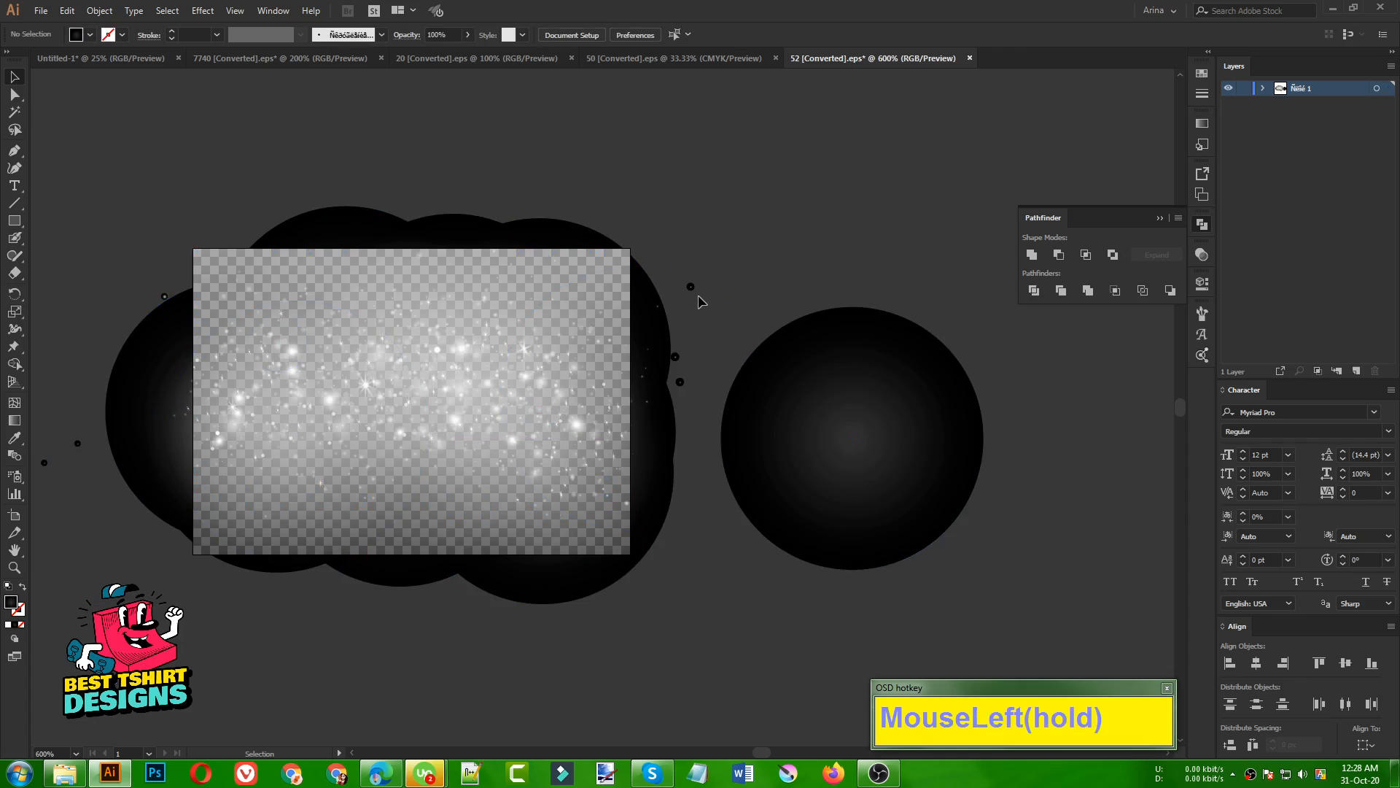
Step: Select the group of two large star sparkles within the particle artwork and copy it
{"action": "scroll", "coordinate": [282, 416], "scroll_direction": "up", "scroll_amount": 3}
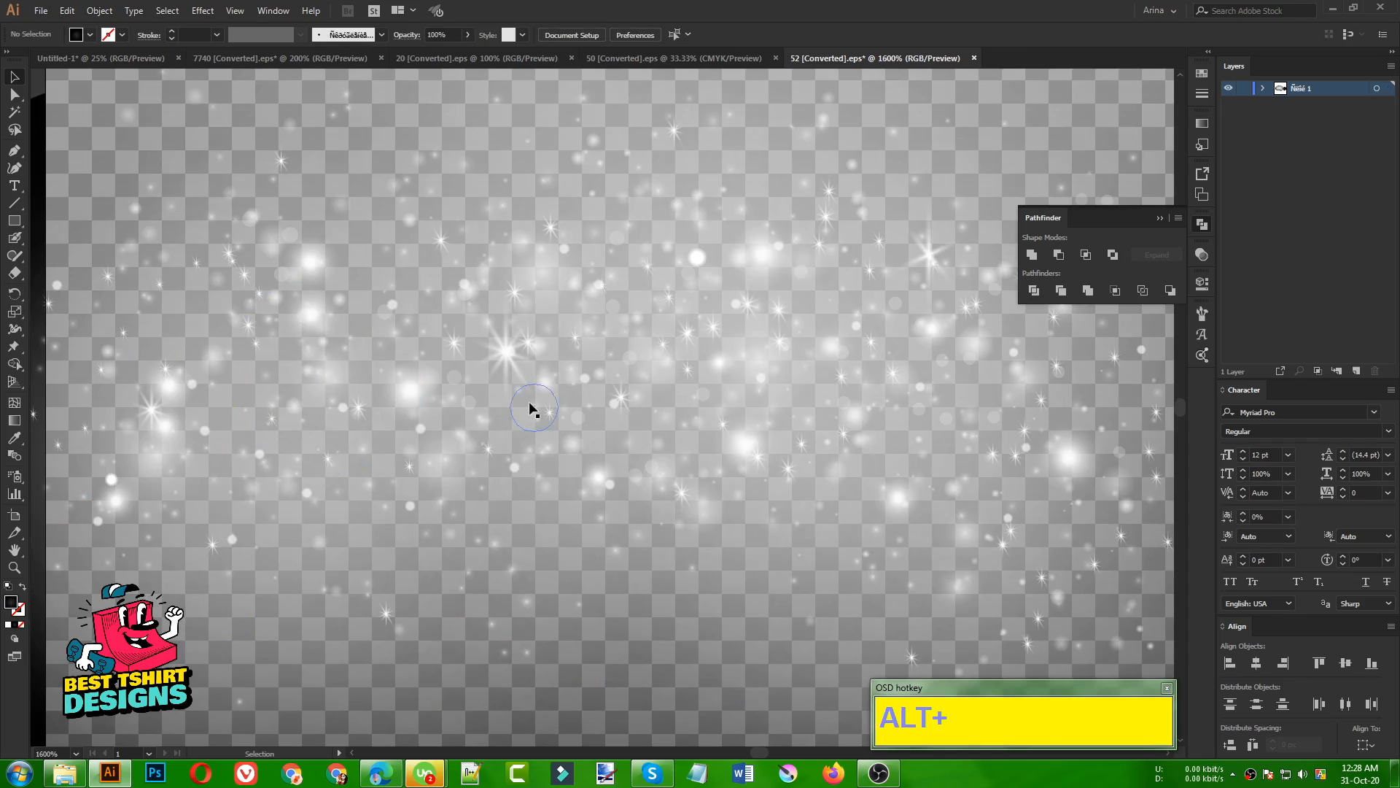
{"action": "left_click", "coordinate": [510, 352]}
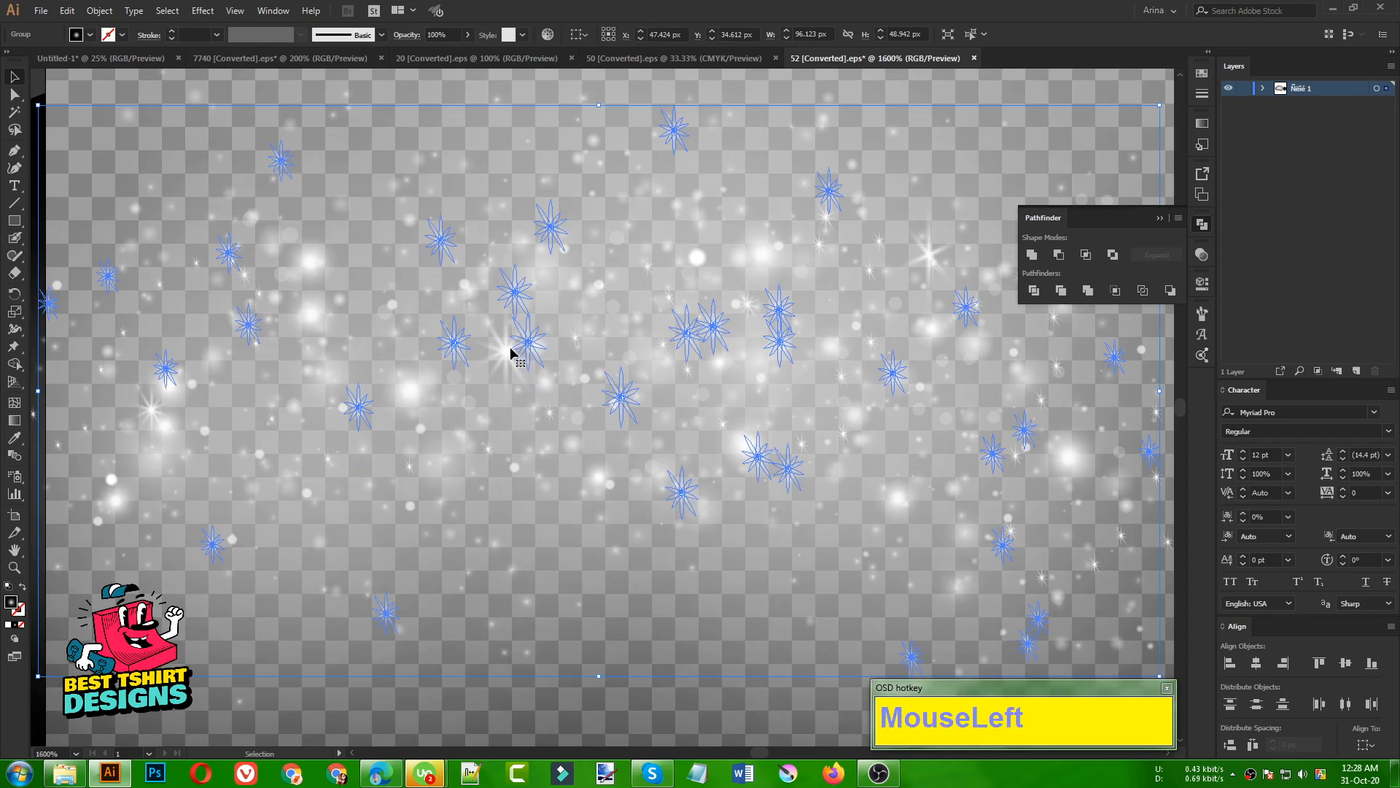
{"action": "double_click", "coordinate": [510, 353]}
{"action": "double_click", "coordinate": [579, 349]}
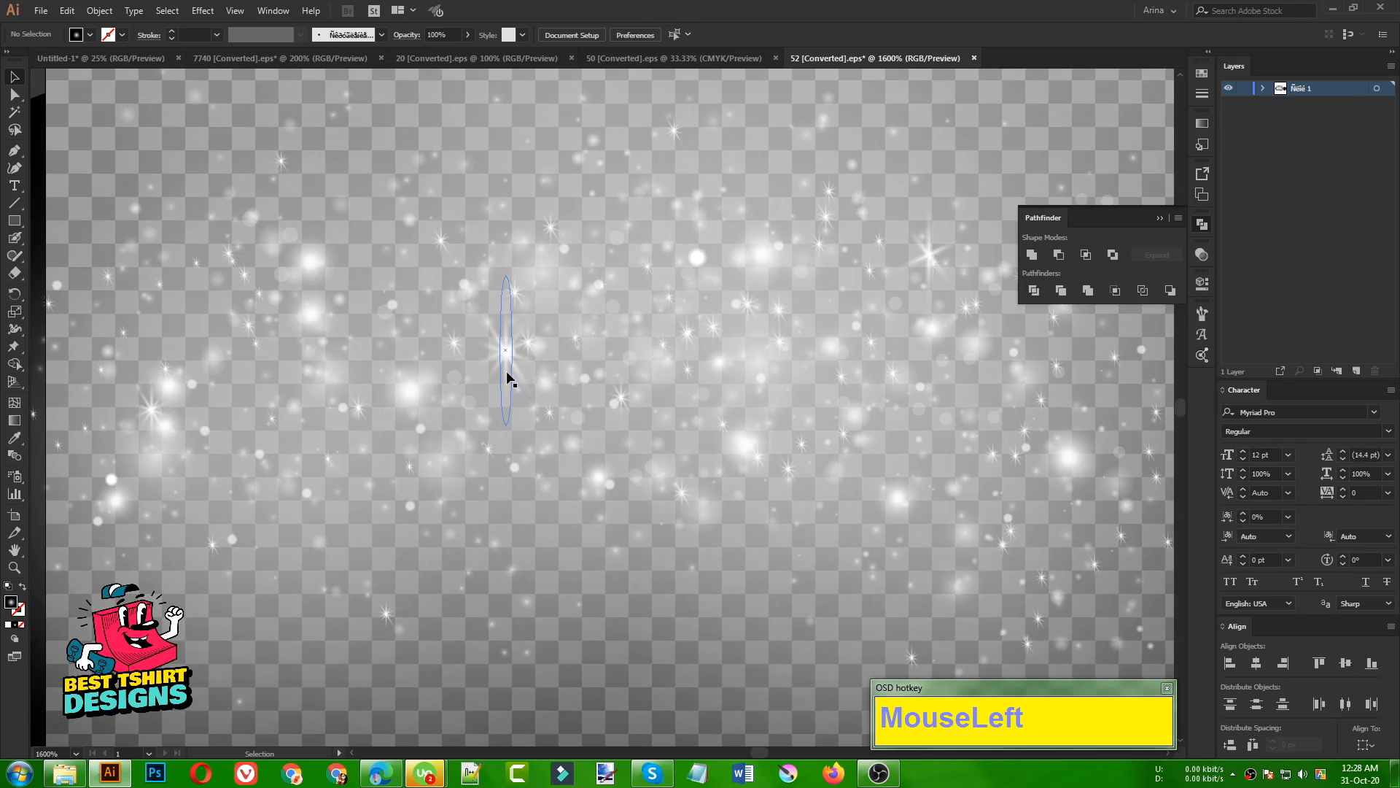
{"action": "left_click", "coordinate": [506, 374]}
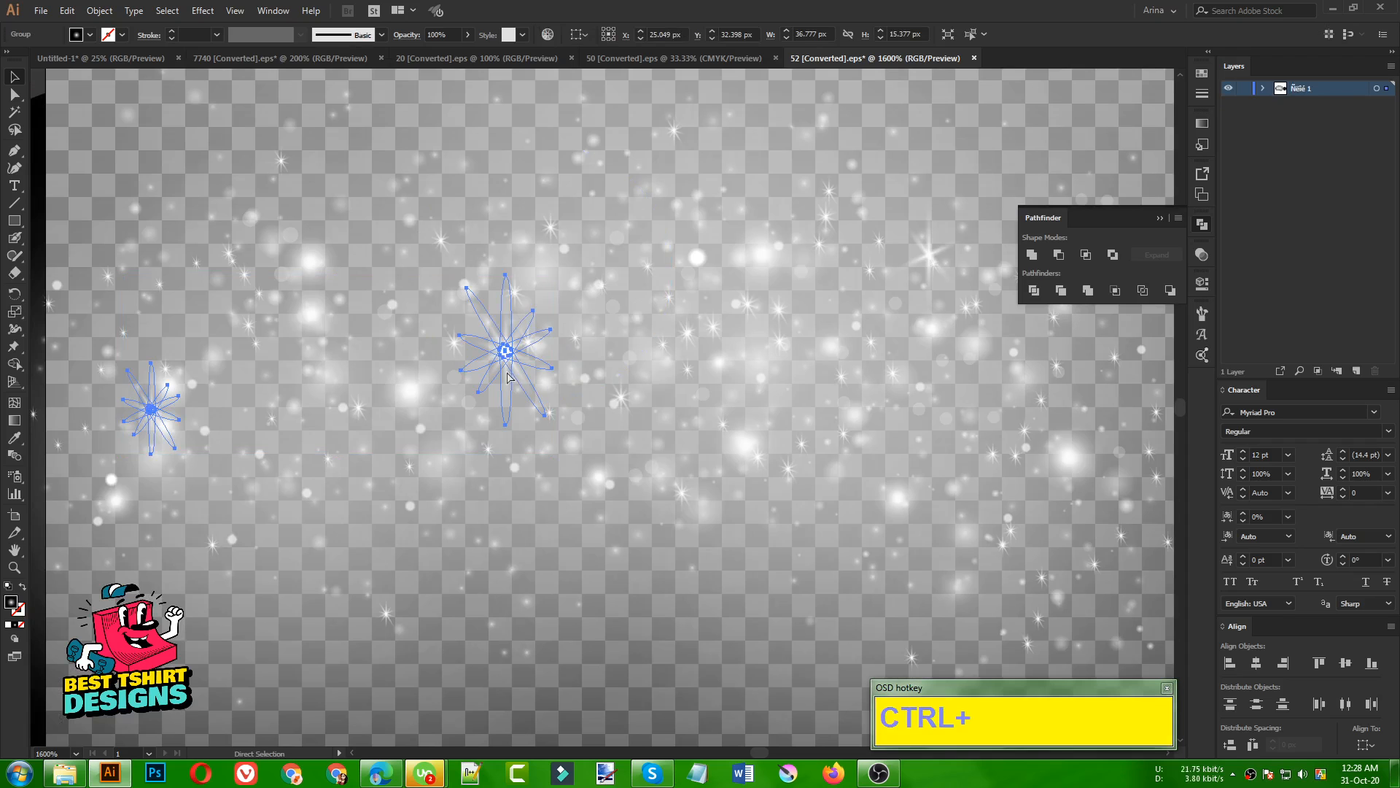
{"action": "key", "text": "ctrl+c"}
Step: Paste the star sparkle group into the Untitled-1 document and move it onto the white area beside the black background
{"action": "left_click", "coordinate": [144, 59]}
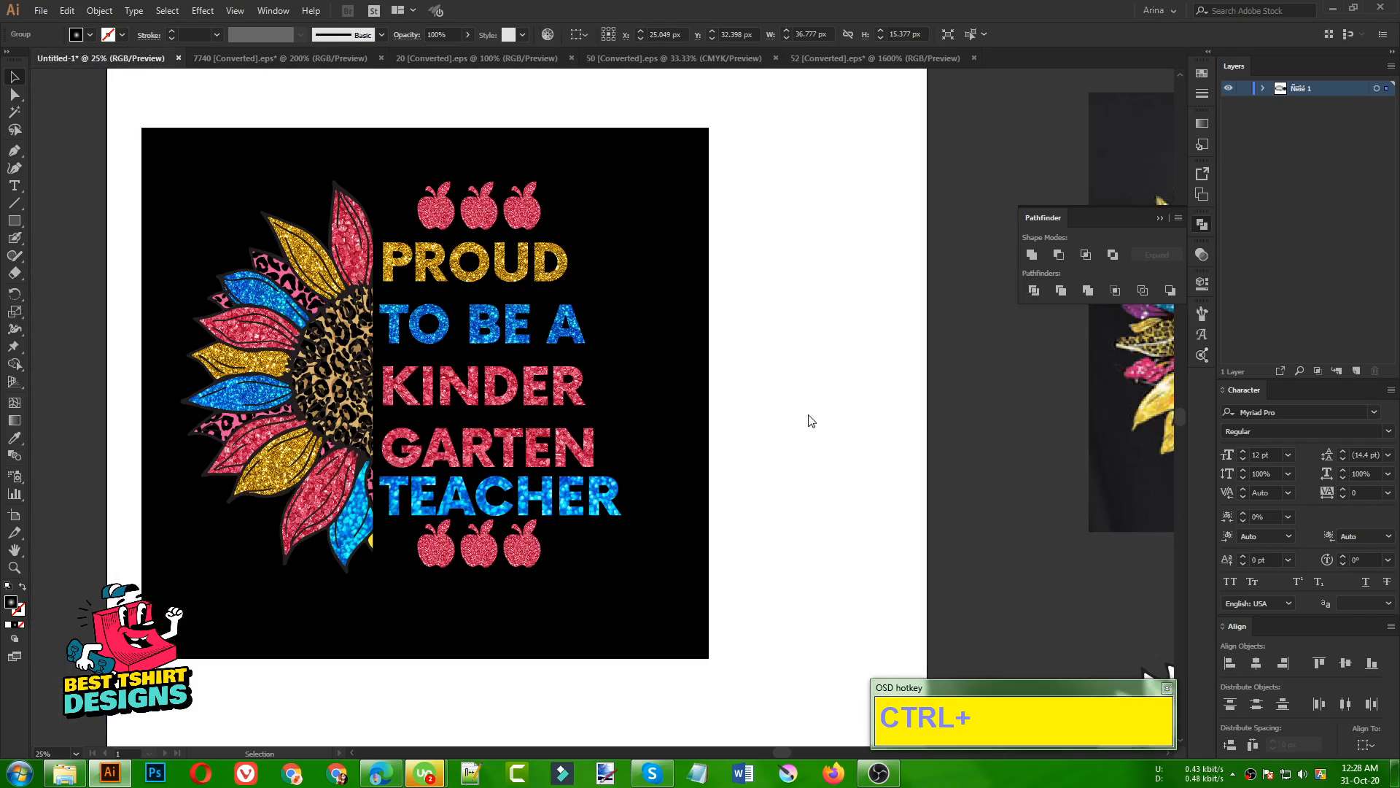
{"action": "key", "text": "ctrl+v"}
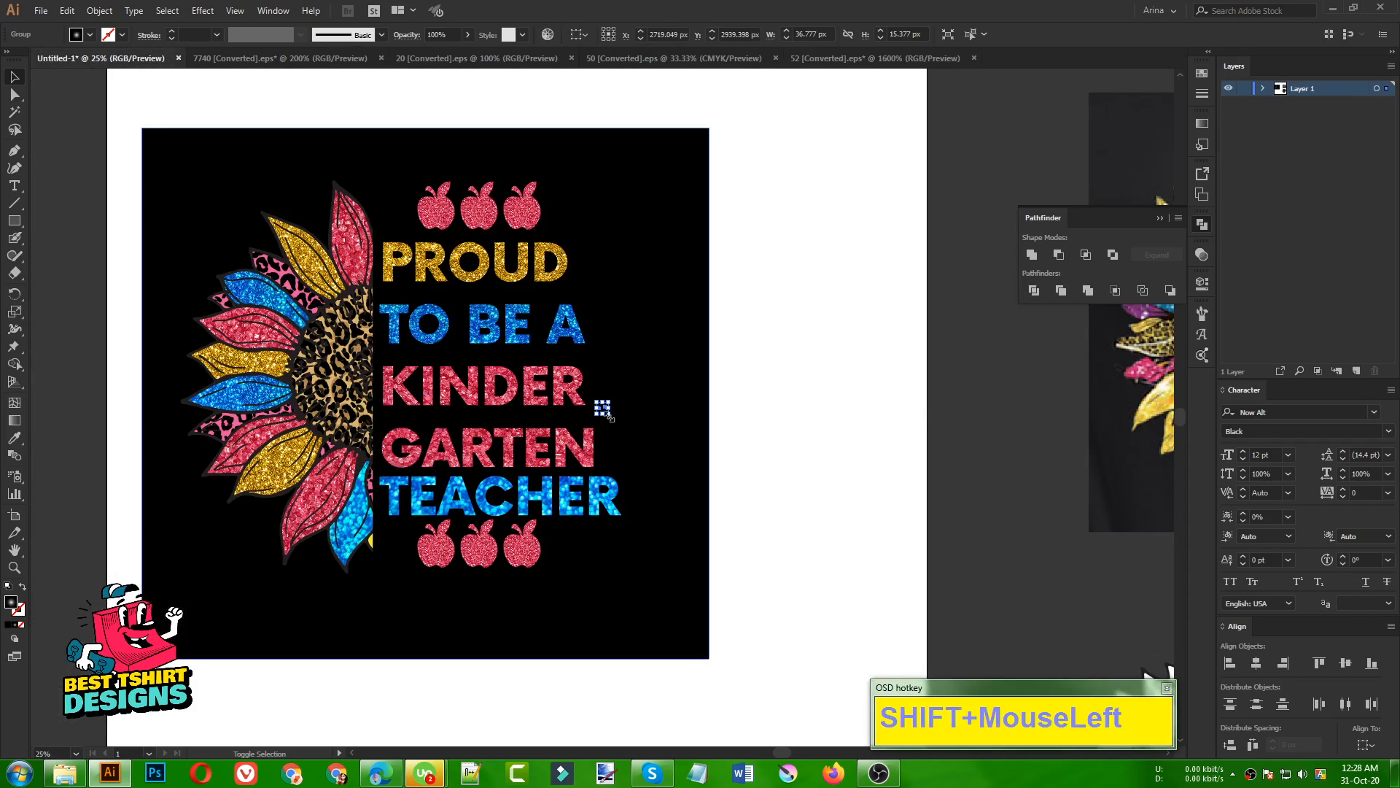
{"action": "left_click_drag", "start_coordinate": [603, 406], "coordinate": [846, 430]}
{"action": "left_click", "coordinate": [875, 503]}
{"action": "scroll", "coordinate": [856, 438], "scroll_direction": "up", "scroll_amount": 1, "text": "alt"}
{"action": "scroll", "coordinate": [856, 438], "scroll_direction": "up", "scroll_amount": 1, "text": "alt"}
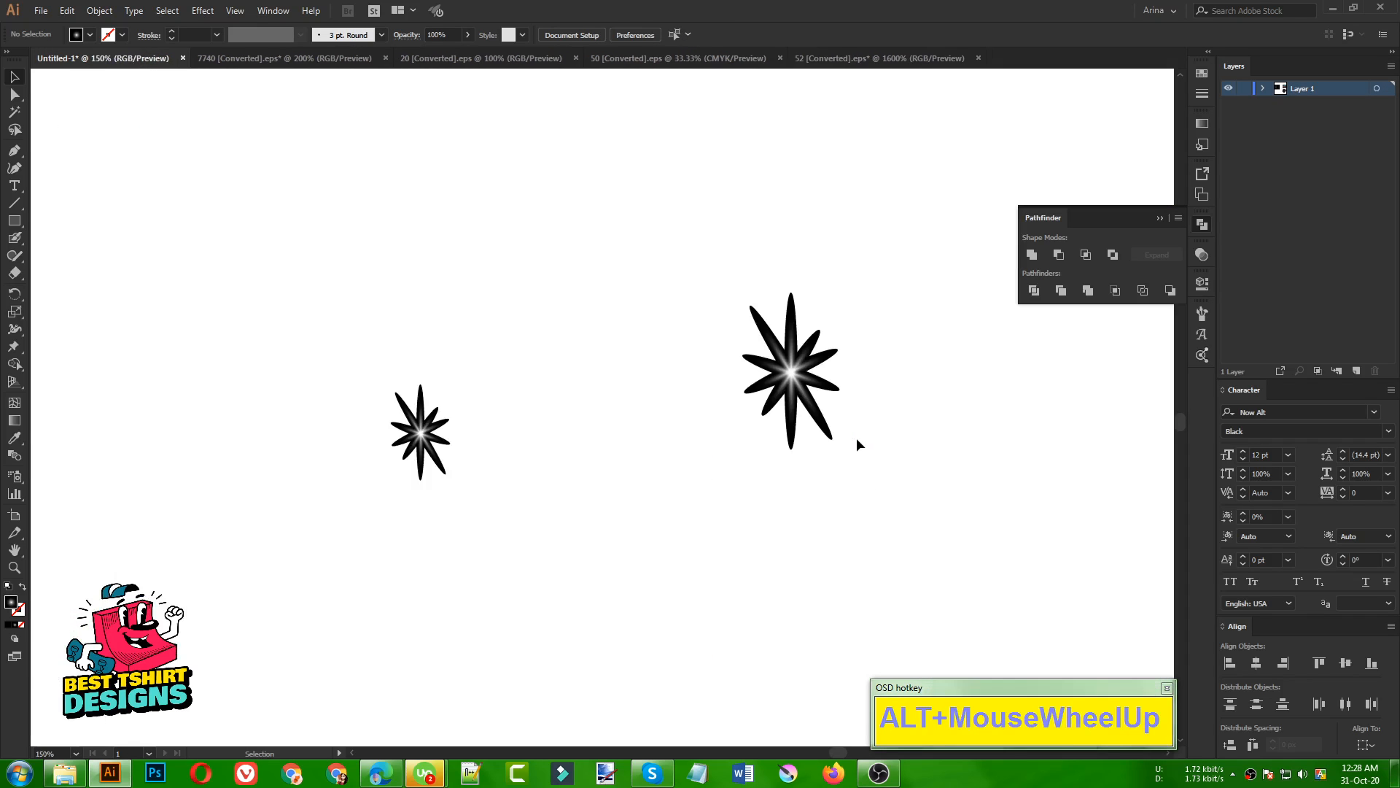
Step: Ungroup the two pasted star sparkles and group the larger star's shapes as a separate object
{"action": "scroll", "coordinate": [912, 433], "scroll_direction": "down", "scroll_amount": 1, "text": "alt"}
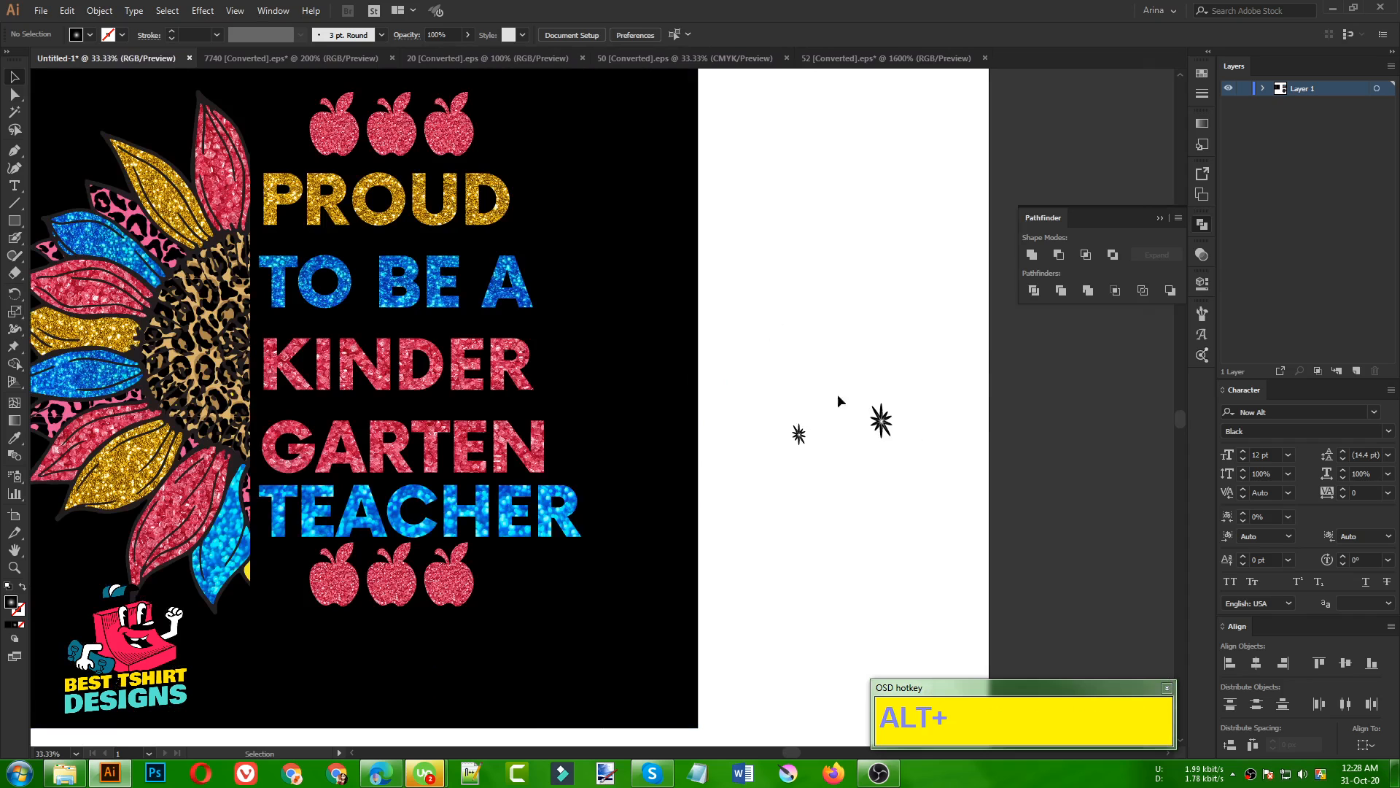
{"action": "scroll", "coordinate": [884, 418], "scroll_direction": "down", "scroll_amount": 1, "text": "alt"}
{"action": "left_click", "coordinate": [881, 414]}
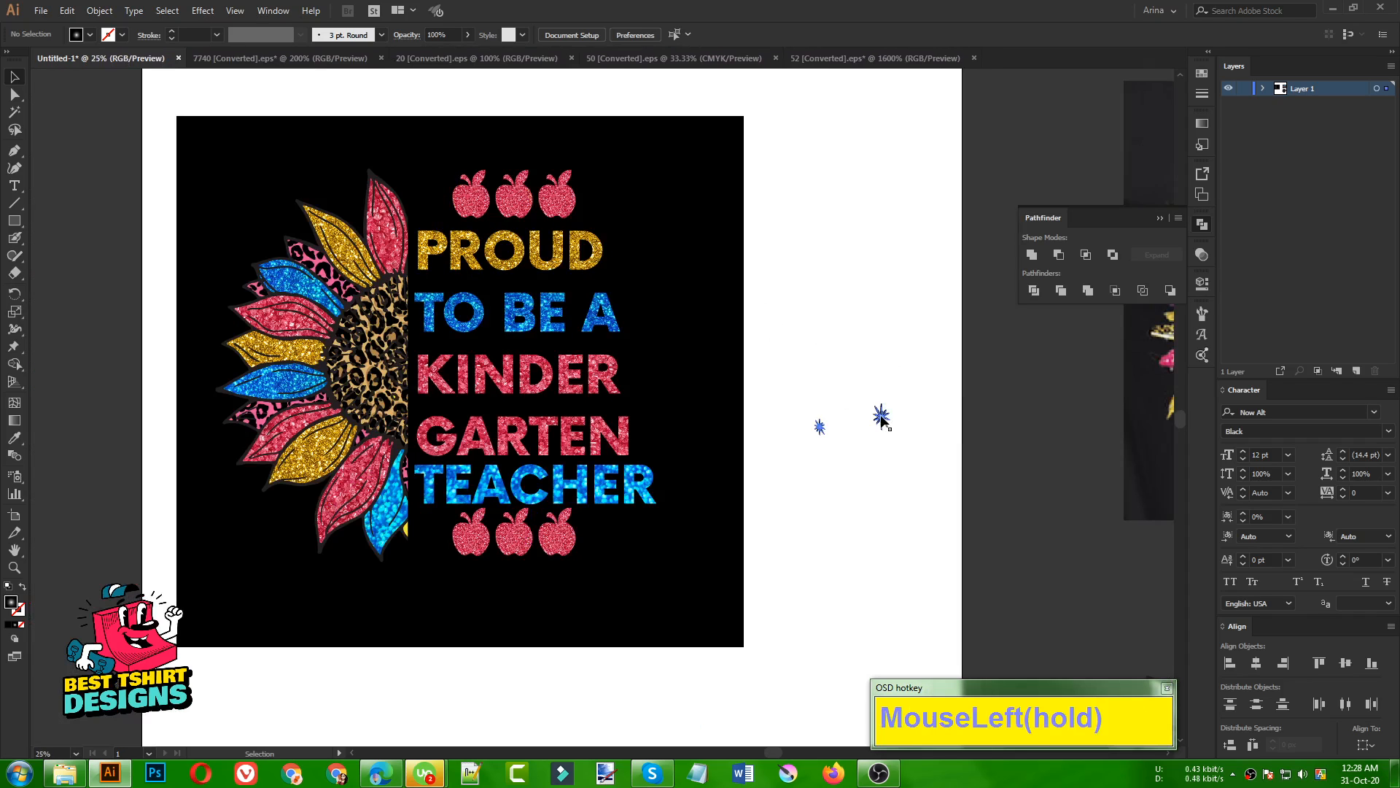
{"action": "right_click", "coordinate": [882, 415]}
{"action": "left_click", "coordinate": [915, 539]}
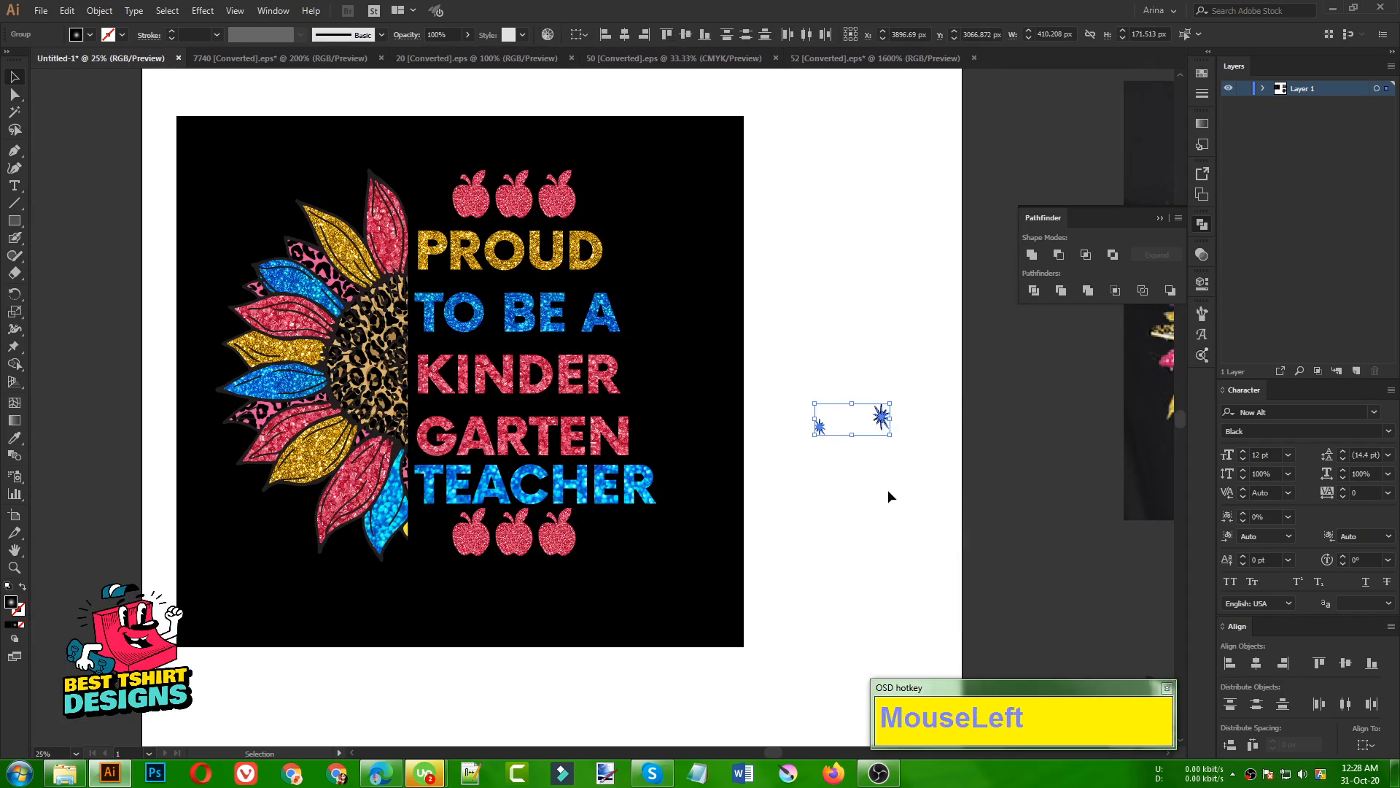
{"action": "left_click", "coordinate": [887, 488]}
{"action": "left_click_drag", "start_coordinate": [856, 381], "coordinate": [948, 494]}
{"action": "key", "text": "ctrl+g"}
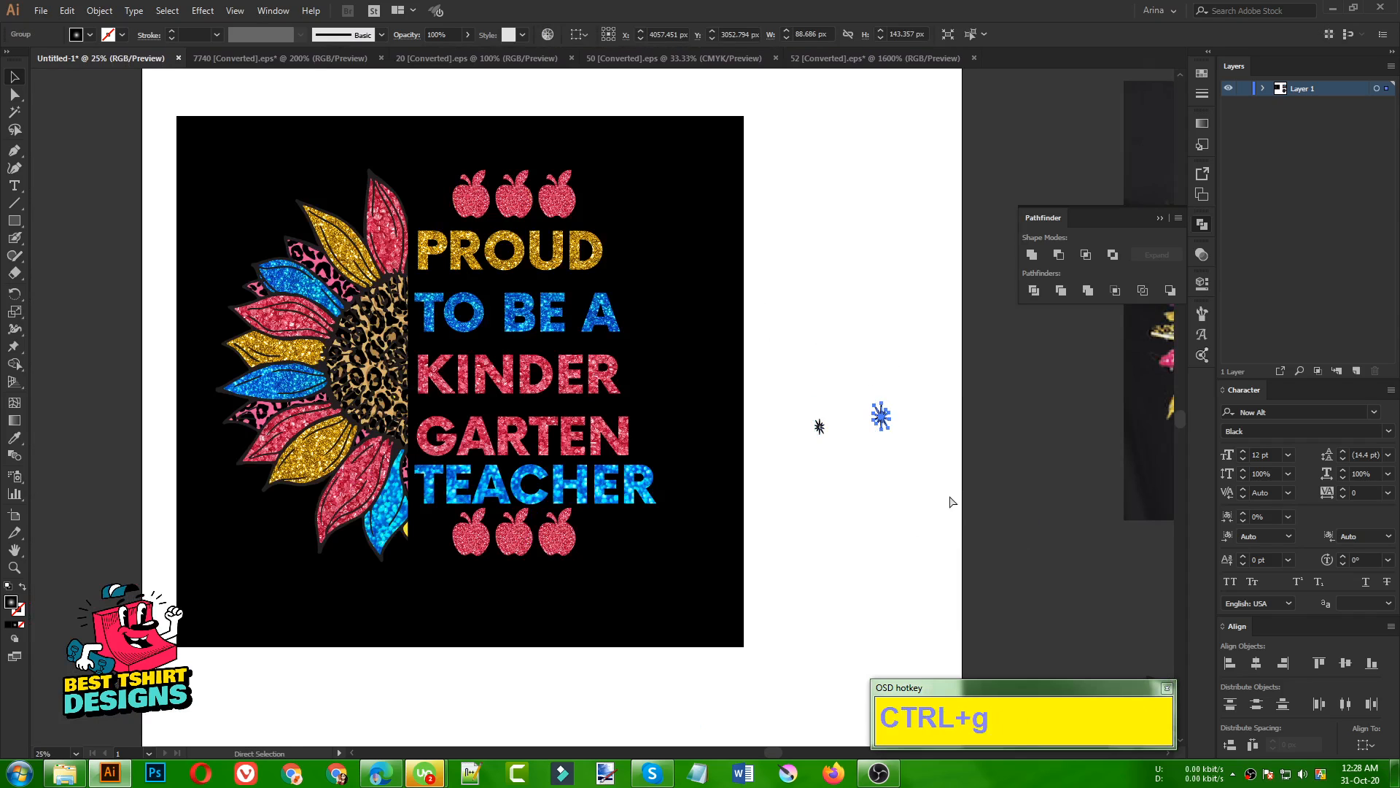
Step: Enlarge the larger star sparkle to about 370 by 598 px and place it on the sunflower's leopard-print centre
{"action": "left_click_drag", "start_coordinate": [891, 430], "coordinate": [949, 516]}
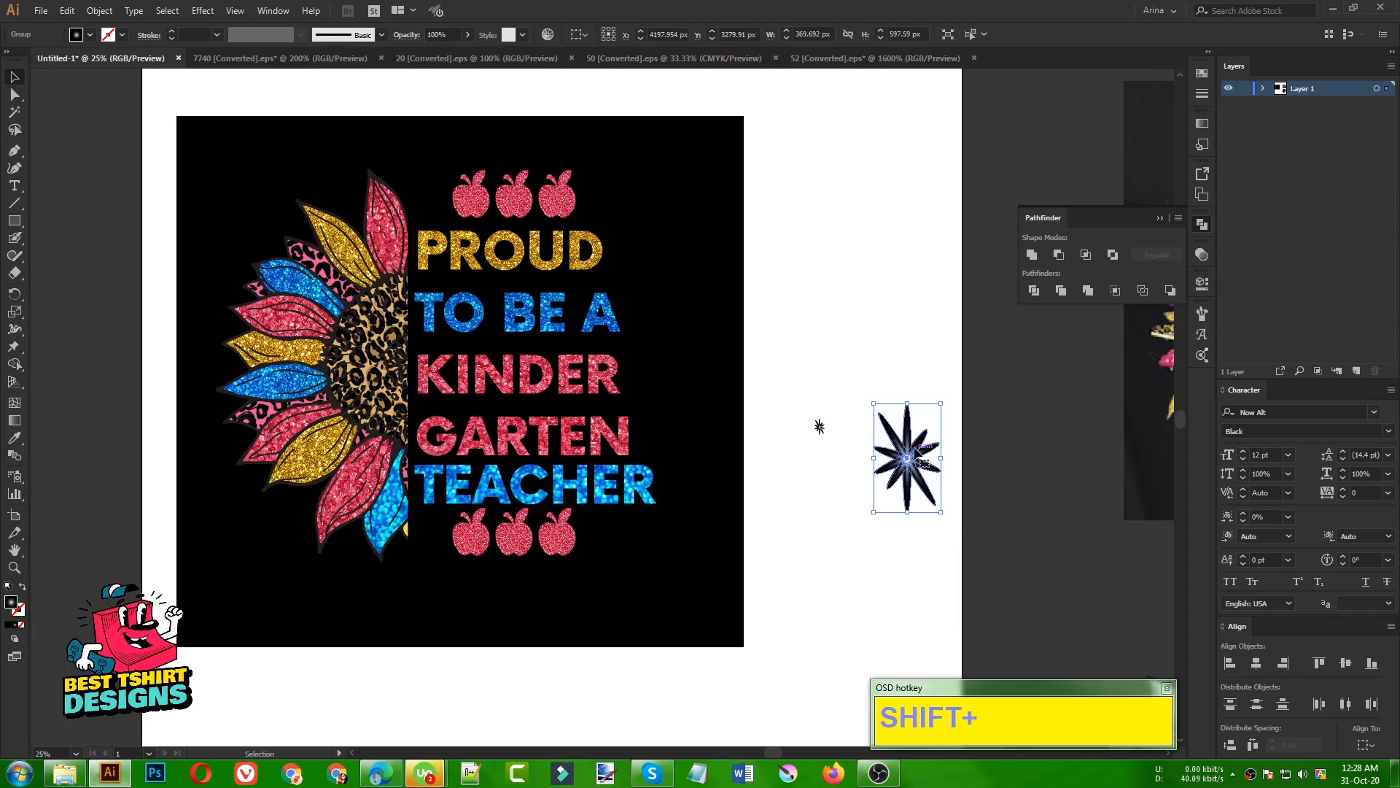
{"action": "left_click_drag", "start_coordinate": [922, 463], "coordinate": [364, 325]}
{"action": "left_click", "coordinate": [813, 328]}
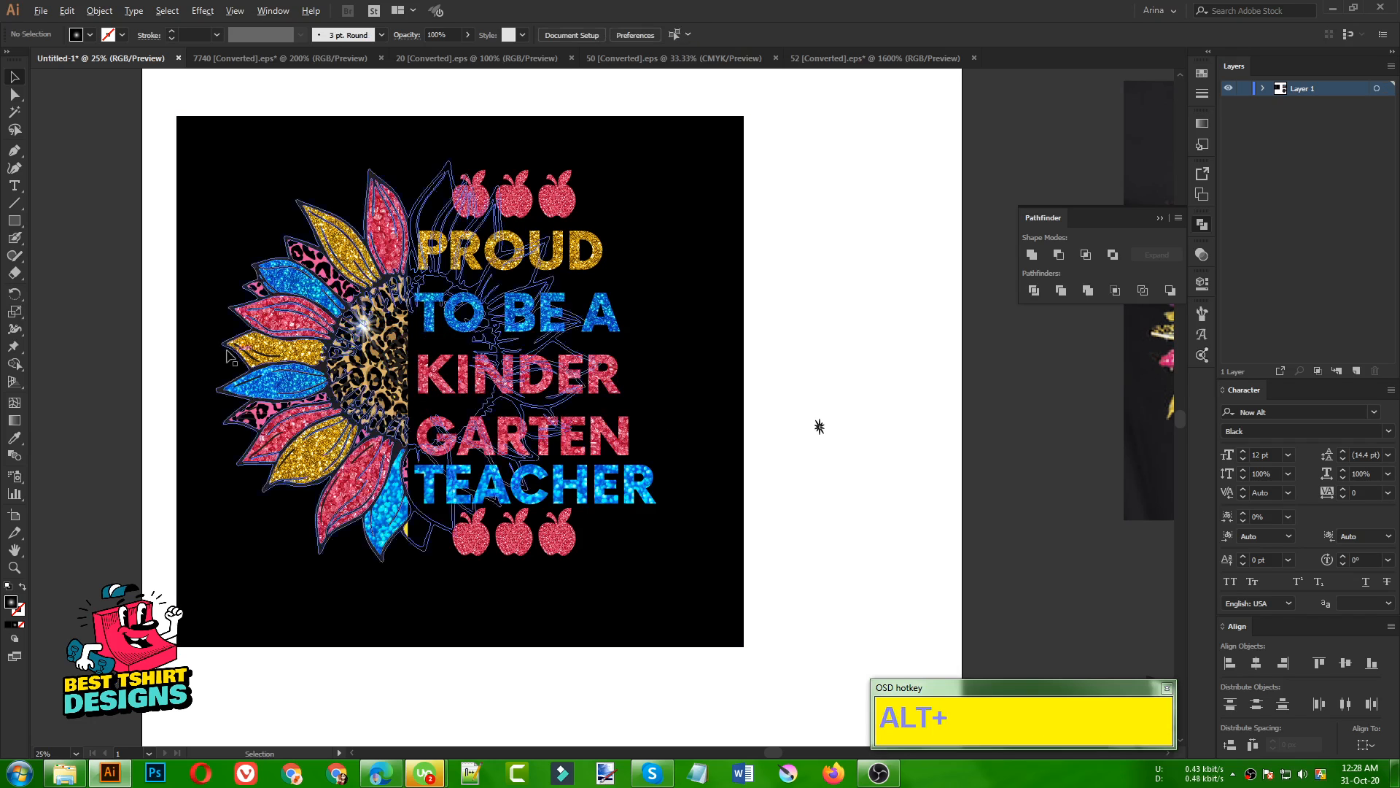
Step: Duplicate the star sparkle across the artwork, including copies on the D of KINDER and the N of GARTEN
{"action": "scroll", "coordinate": [228, 354], "scroll_direction": "up", "scroll_amount": 1, "text": "alt"}
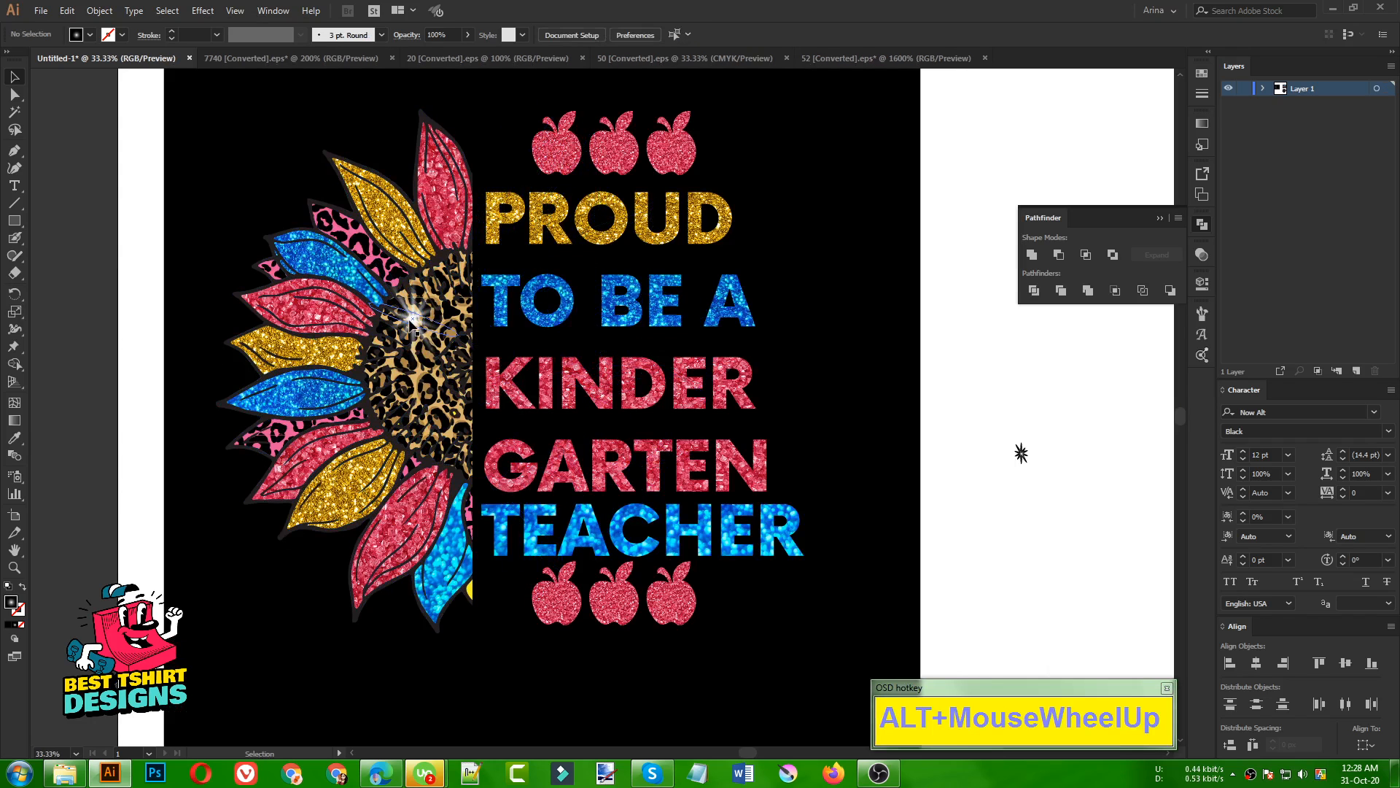
{"action": "left_click_drag", "start_coordinate": [412, 321], "coordinate": [655, 396]}
{"action": "left_click_drag", "start_coordinate": [654, 396], "coordinate": [769, 456]}
{"action": "left_click", "coordinate": [961, 403]}
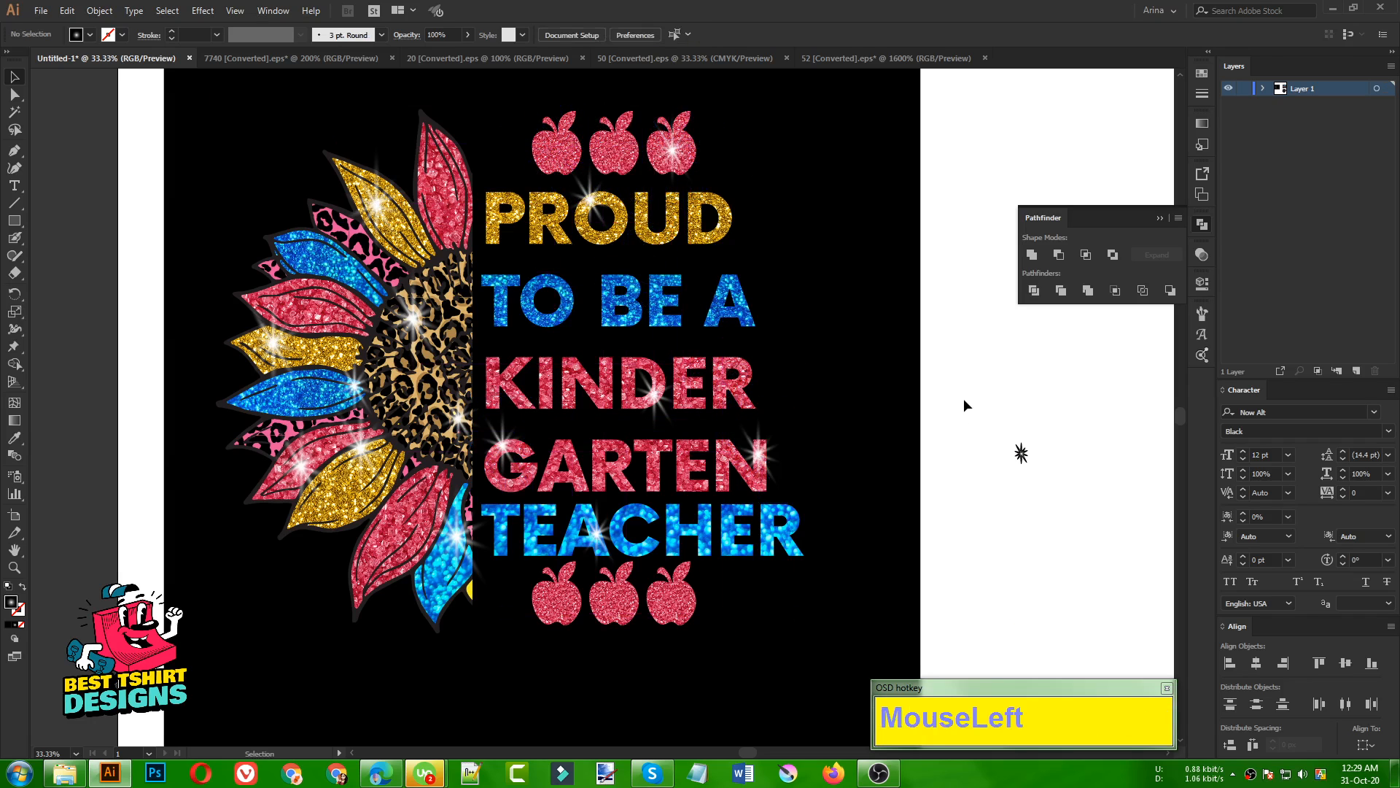
Step: Delete the leftover small star from the white area beside the black background
{"action": "scroll", "coordinate": [964, 399], "scroll_direction": "up", "scroll_amount": 2}
{"action": "left_click_drag", "start_coordinate": [977, 414], "coordinate": [1044, 540]}
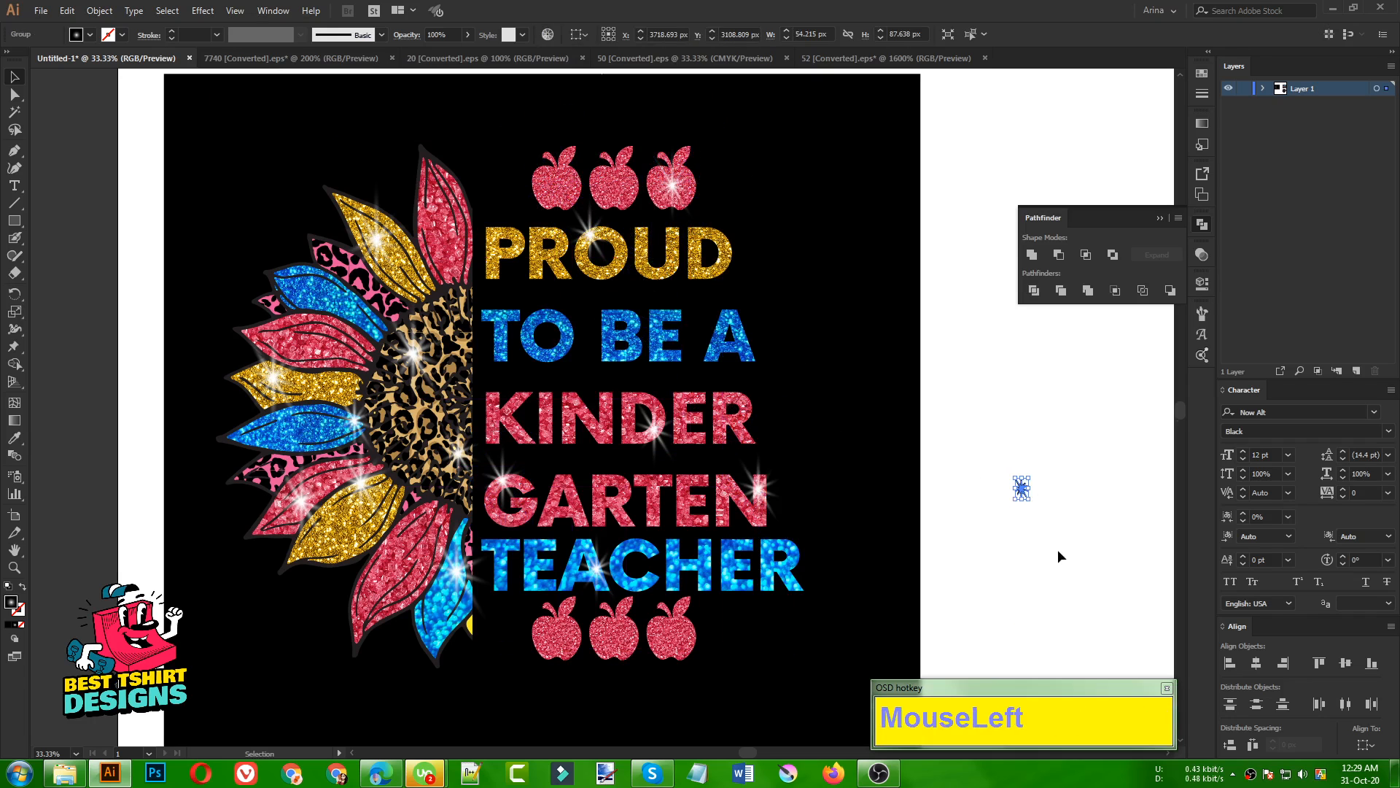
{"action": "key", "text": "Delete"}
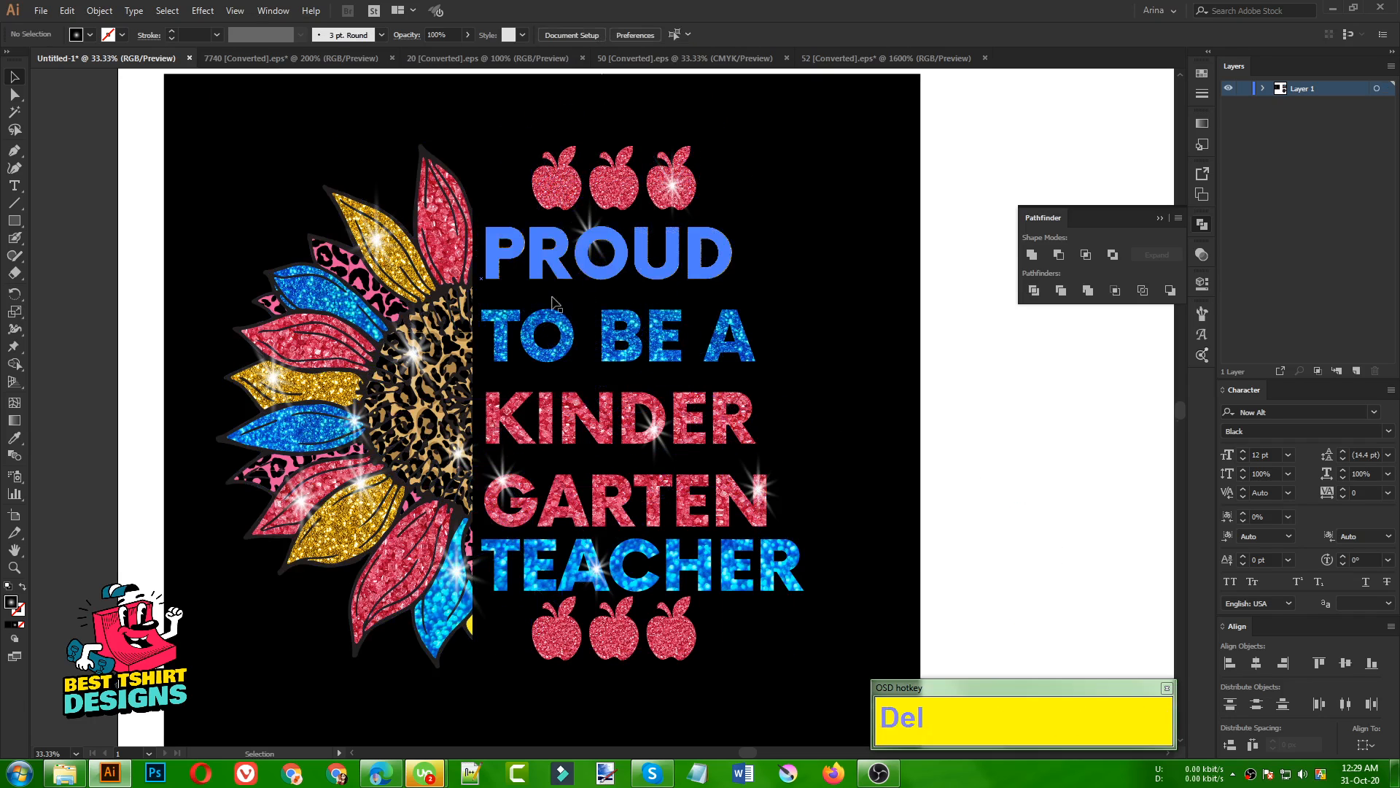
{"action": "left_click", "coordinate": [922, 538]}
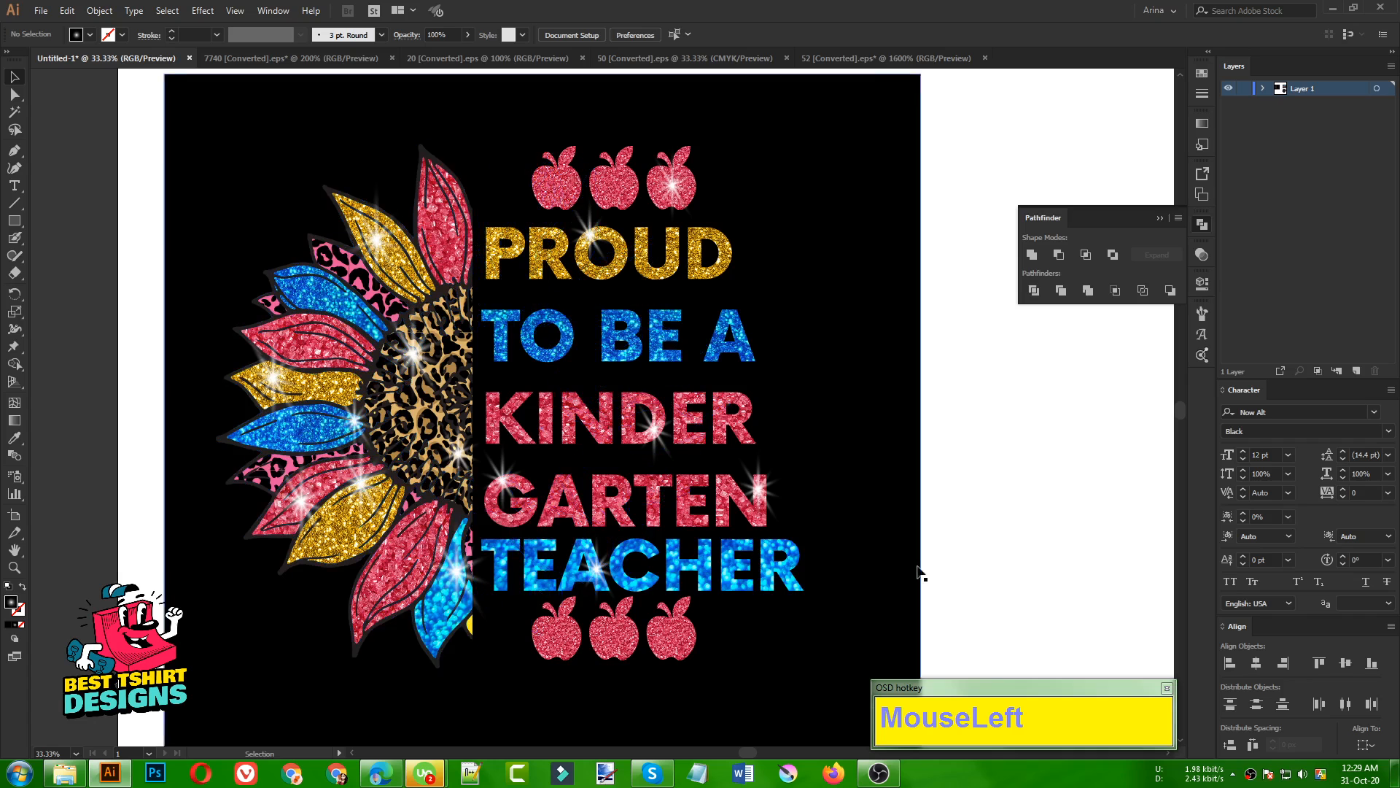
Step: Nudge the lower apple row slightly down from TEACHER and the upper apple row down closer to PROUD
{"action": "left_click", "coordinate": [678, 628]}
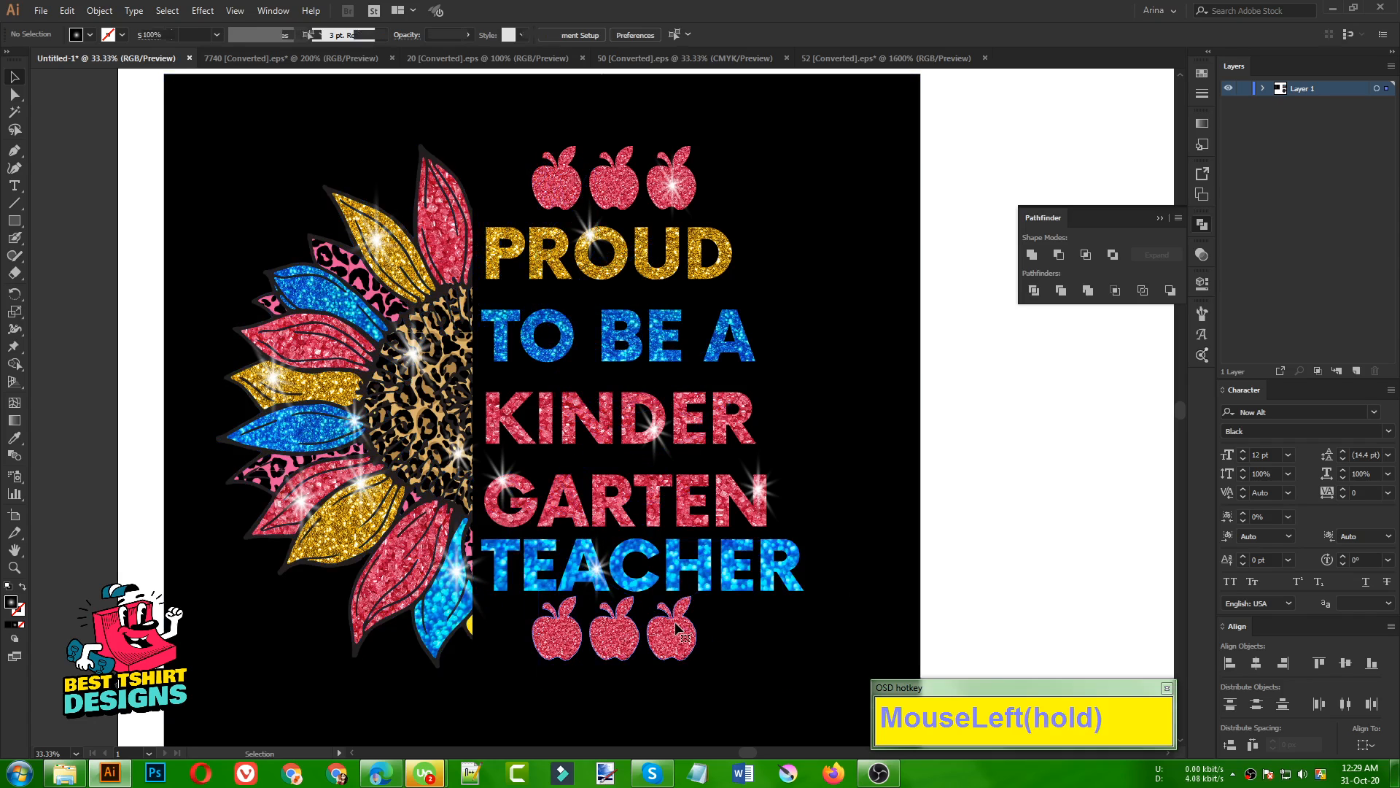
{"action": "key", "text": "Down"}
{"action": "key", "text": "Down"}
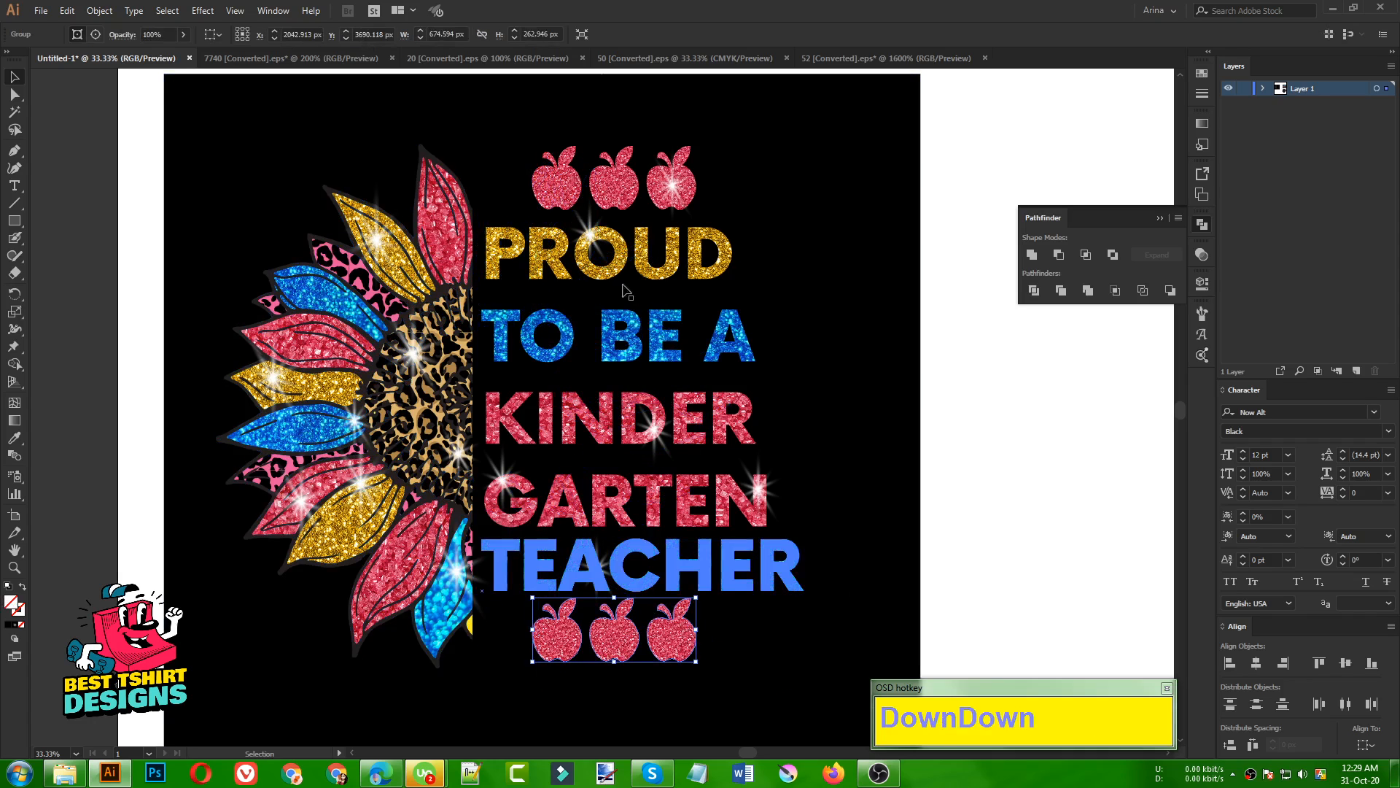
{"action": "left_click", "coordinate": [614, 180]}
{"action": "key", "text": "Down"}
{"action": "key", "text": "Down"}
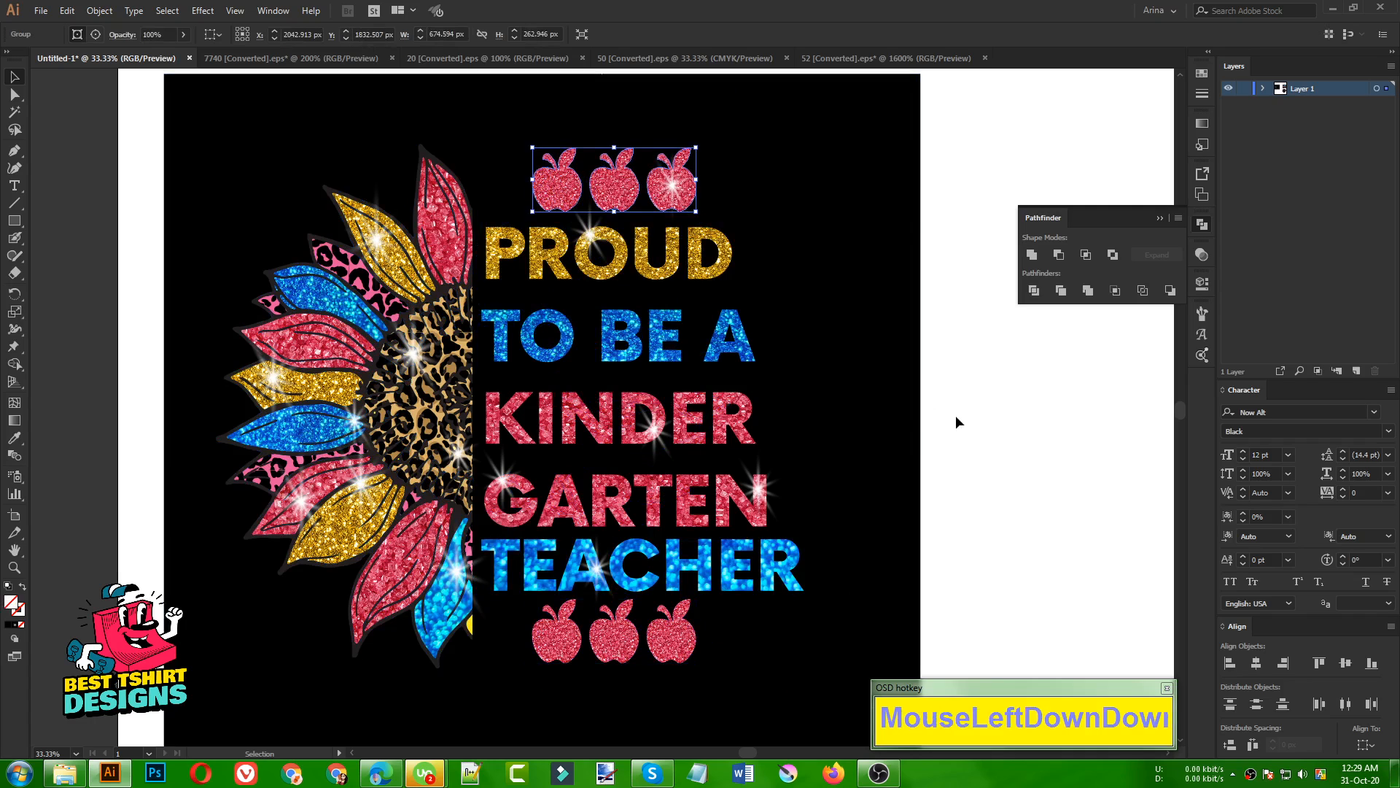
{"action": "key", "text": "Down"}
{"action": "key", "text": "Down"}
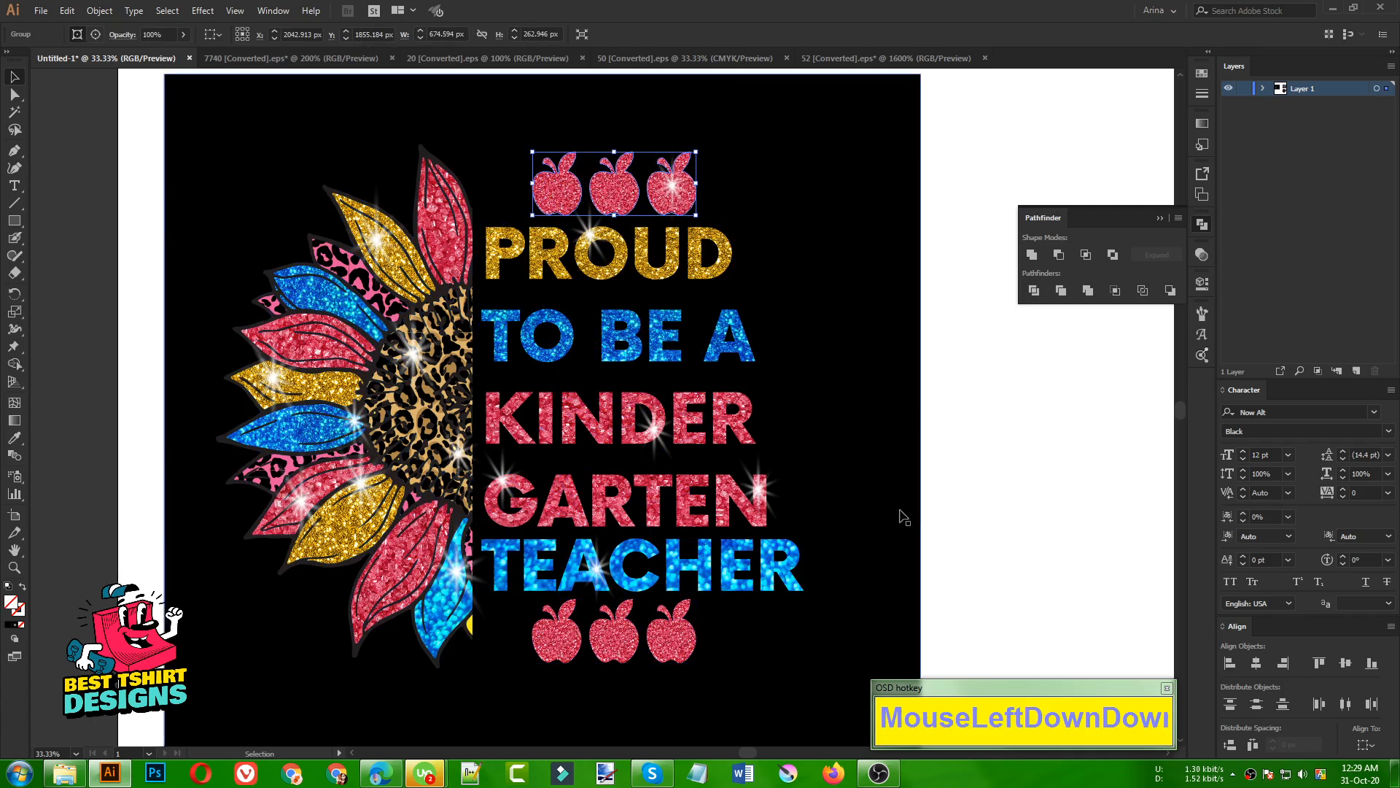
{"action": "left_click", "coordinate": [1010, 542]}
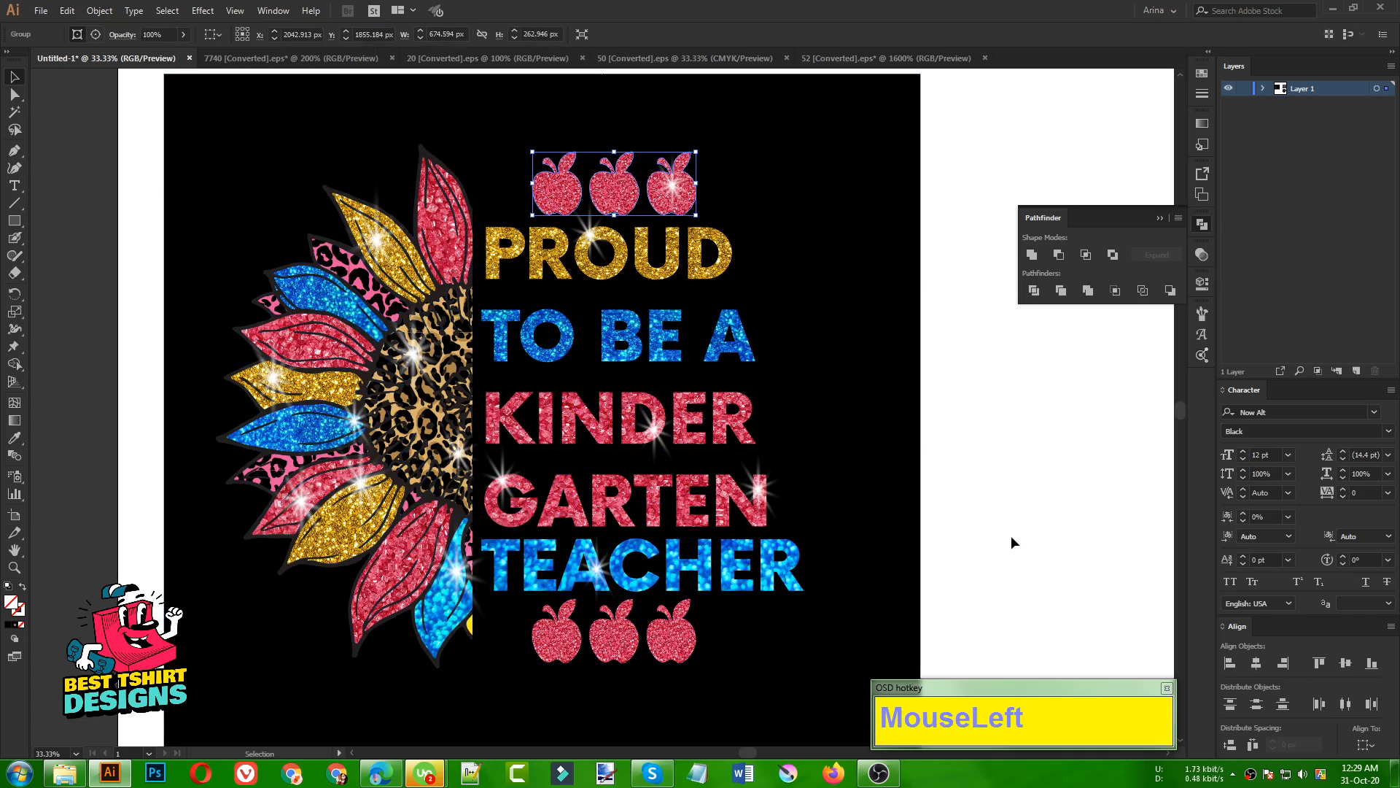
Step: Draw an ellipse about 287 by 225 px over the pink petal beside the sunflower centre and fill it black
{"action": "left_click", "coordinate": [1202, 224]}
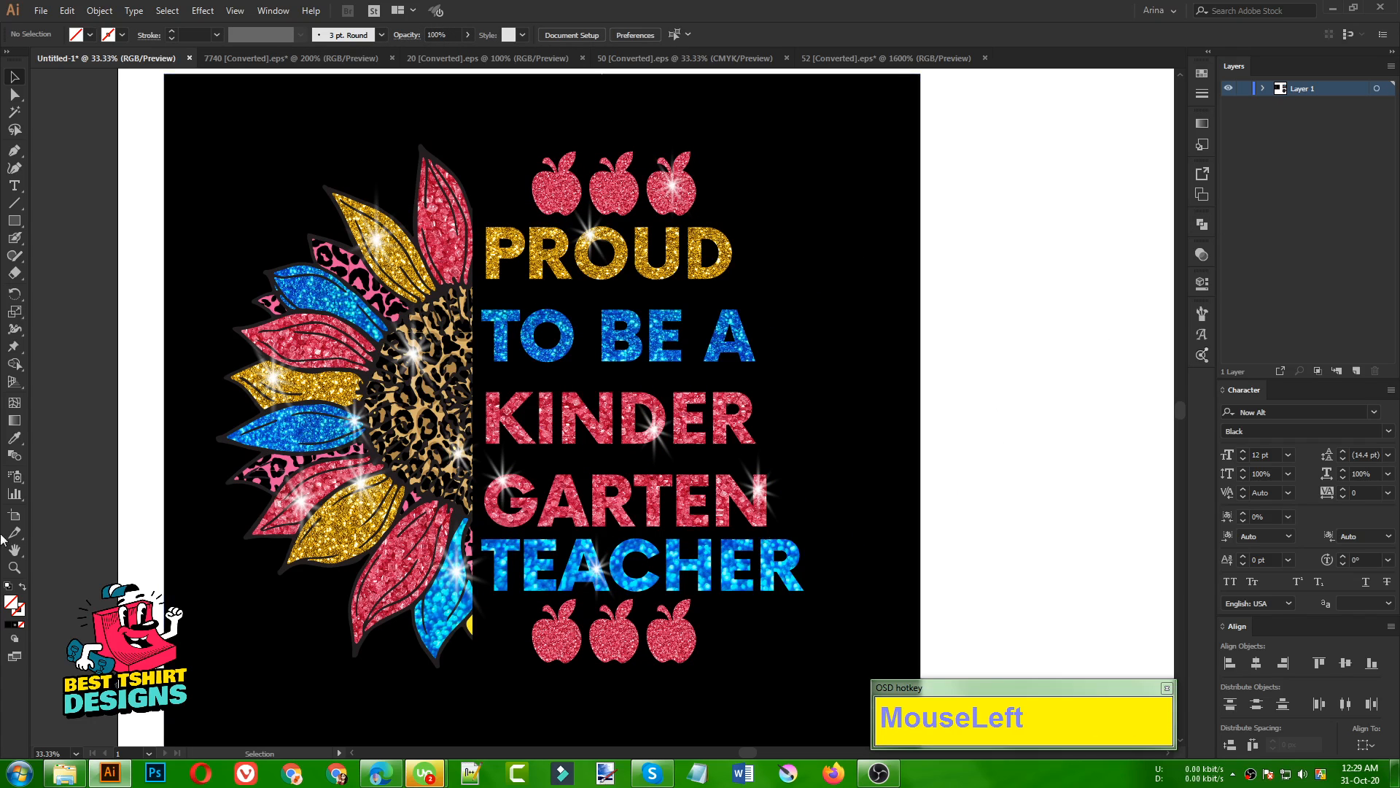
{"action": "left_click", "coordinate": [16, 567]}
{"action": "left_click_drag", "start_coordinate": [187, 116], "coordinate": [864, 697]}
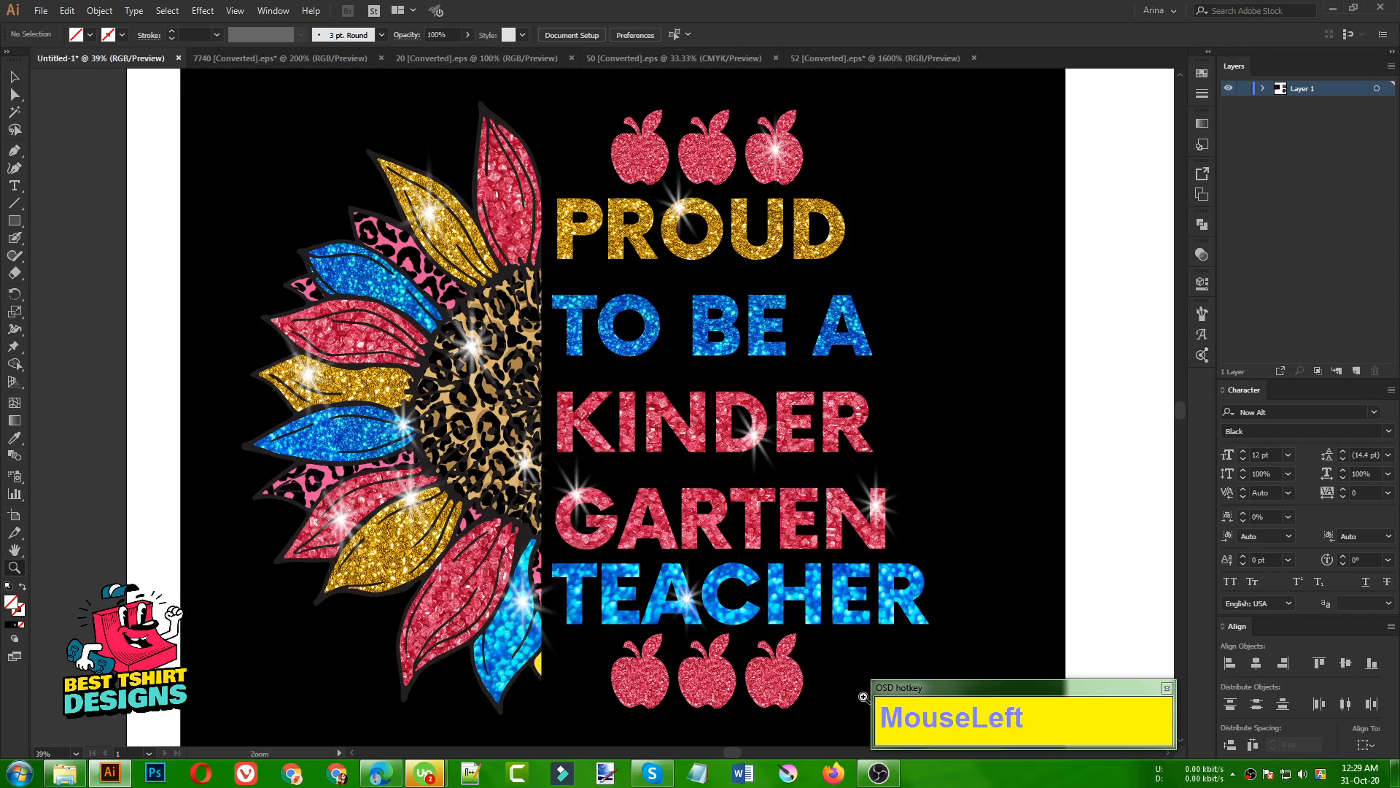
{"action": "left_click_drag", "start_coordinate": [795, 575], "coordinate": [660, 565]}
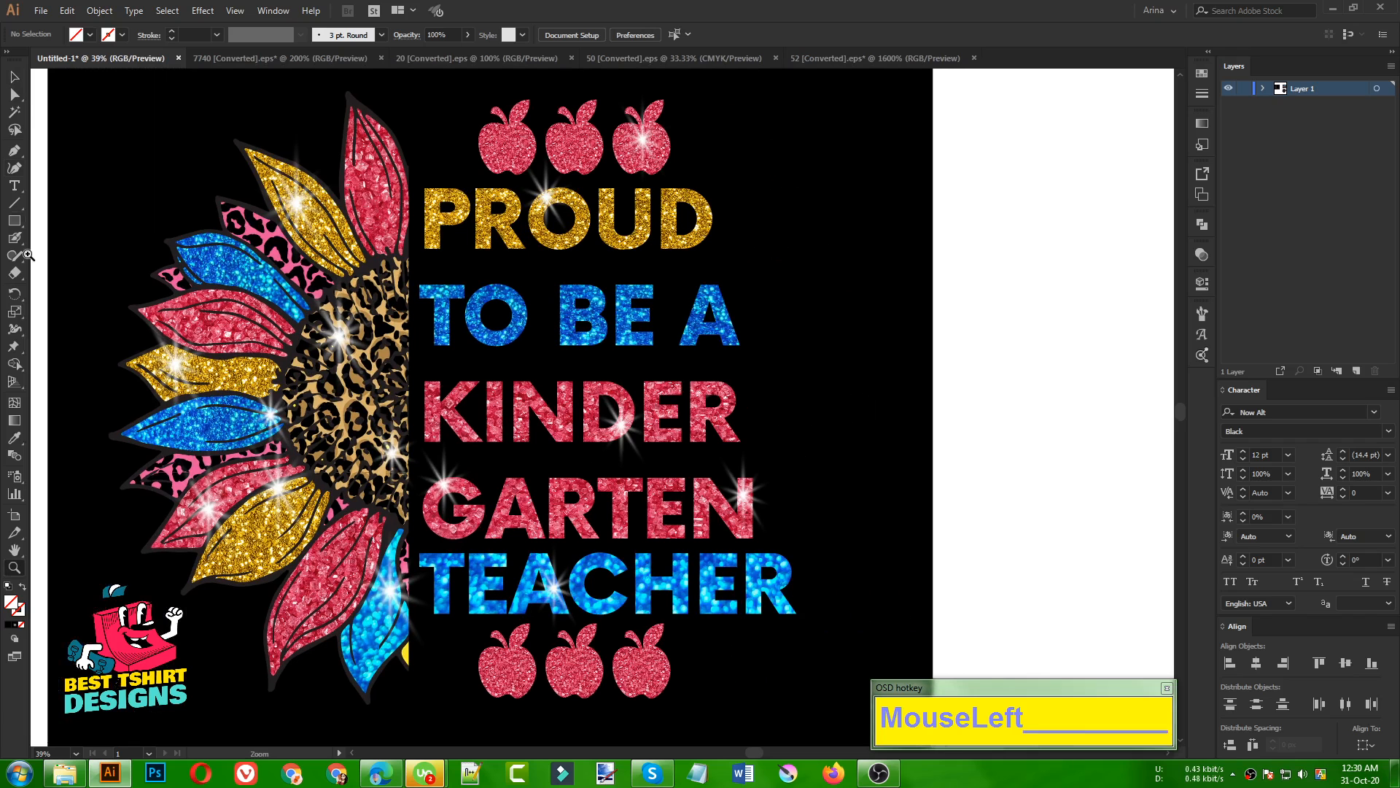
{"action": "left_click", "coordinate": [13, 79]}
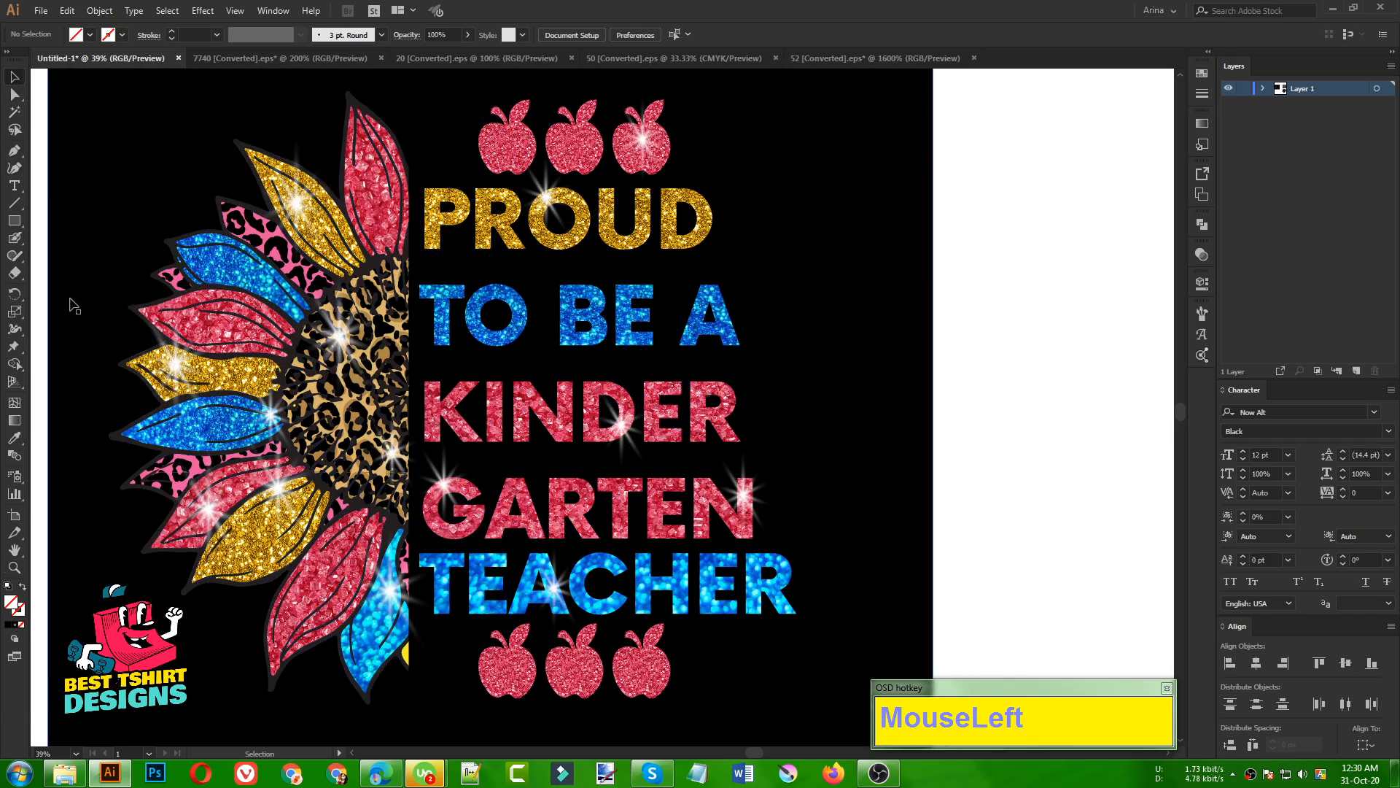
{"action": "left_click_drag", "start_coordinate": [12, 223], "coordinate": [77, 264]}
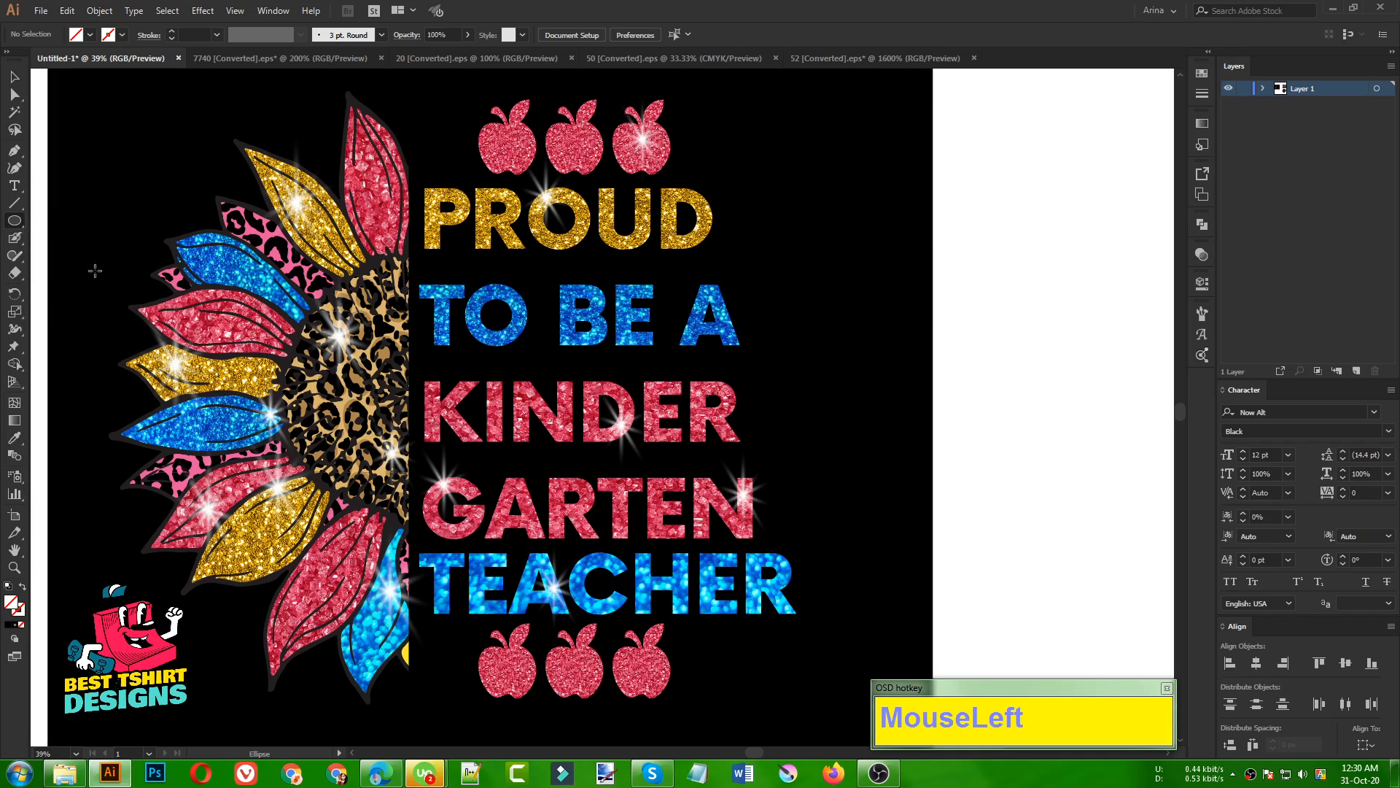
{"action": "left_click_drag", "start_coordinate": [217, 296], "coordinate": [297, 360]}
{"action": "left_click", "coordinate": [92, 35]}
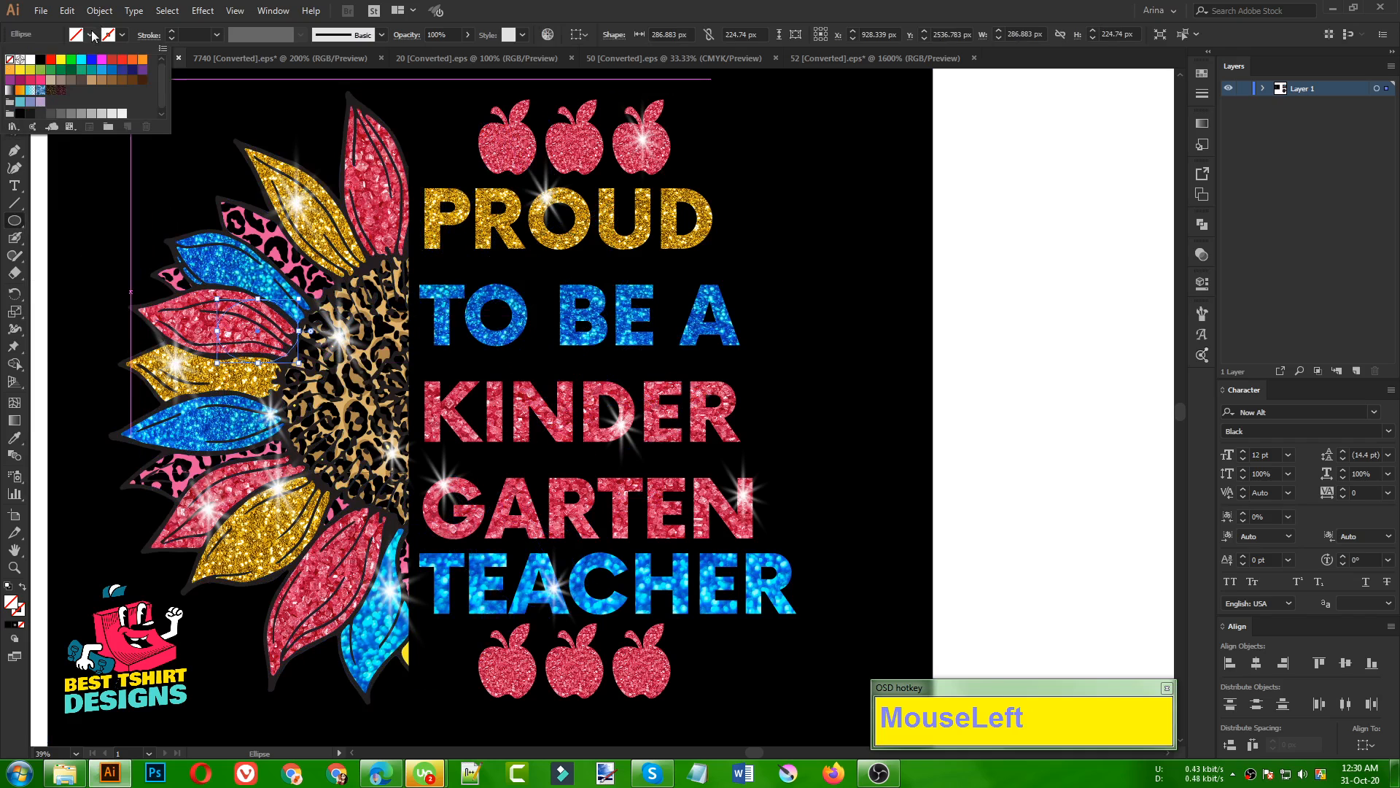
{"action": "left_click", "coordinate": [40, 61]}
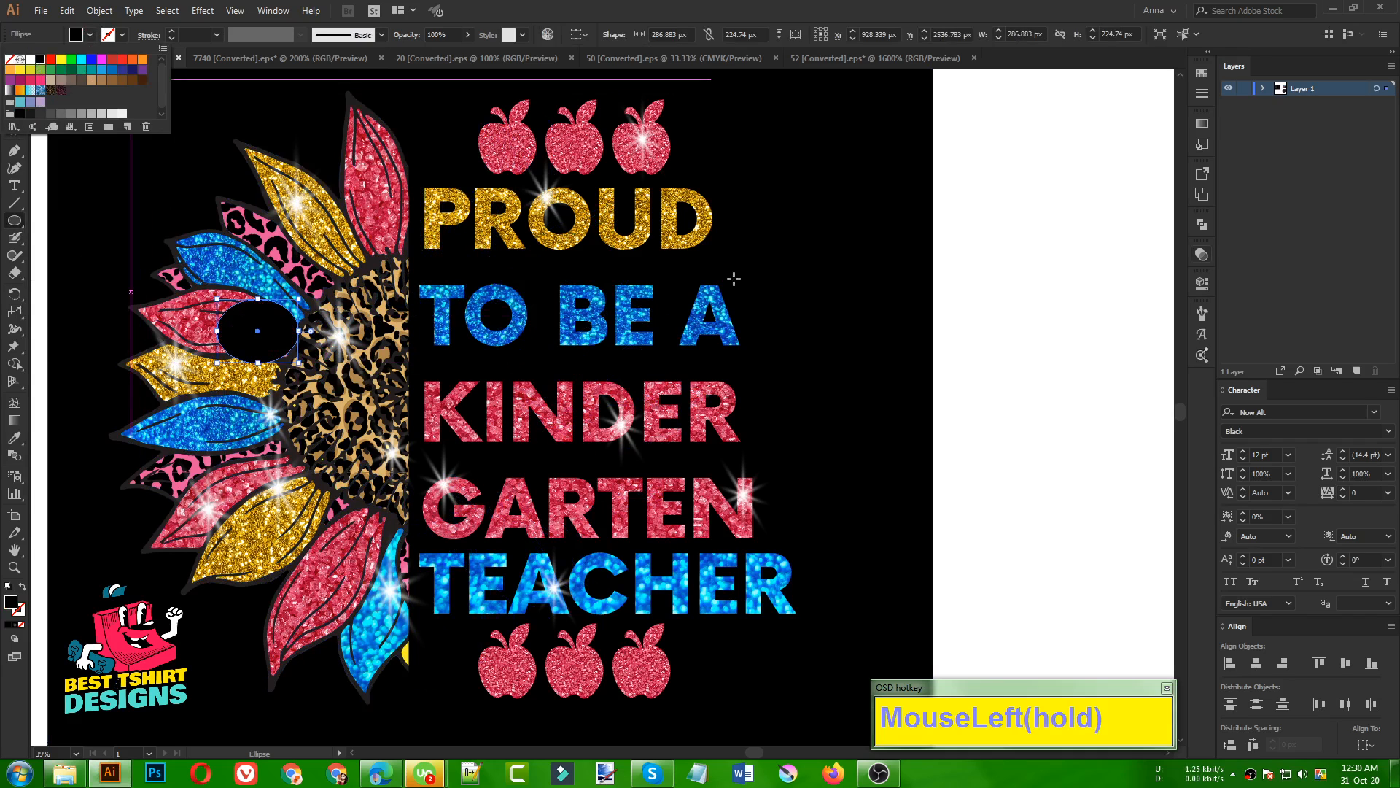
Step: Apply a radial white-to-black gradient fill to the ellipse on the pink petal
{"action": "left_click", "coordinate": [1203, 122]}
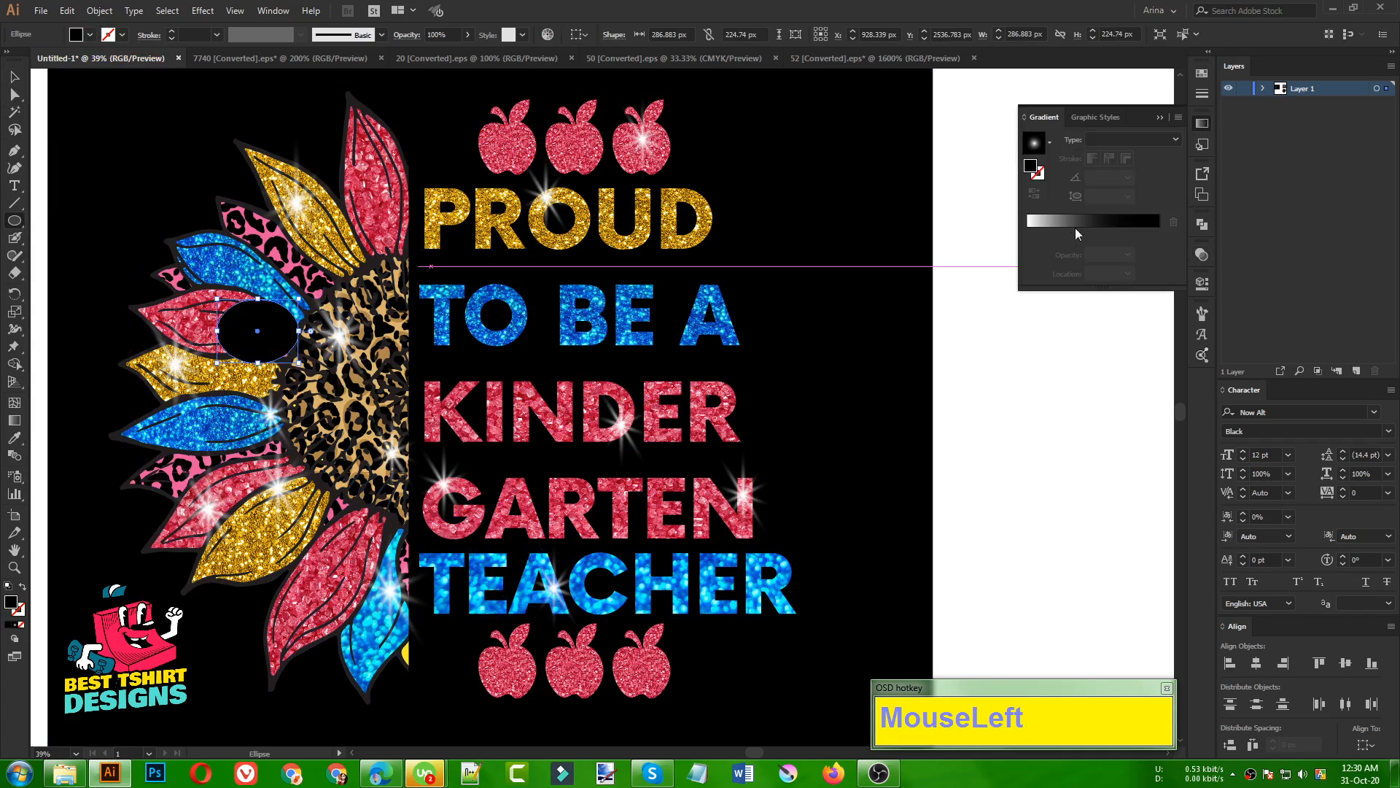
{"action": "left_click", "coordinate": [1083, 223]}
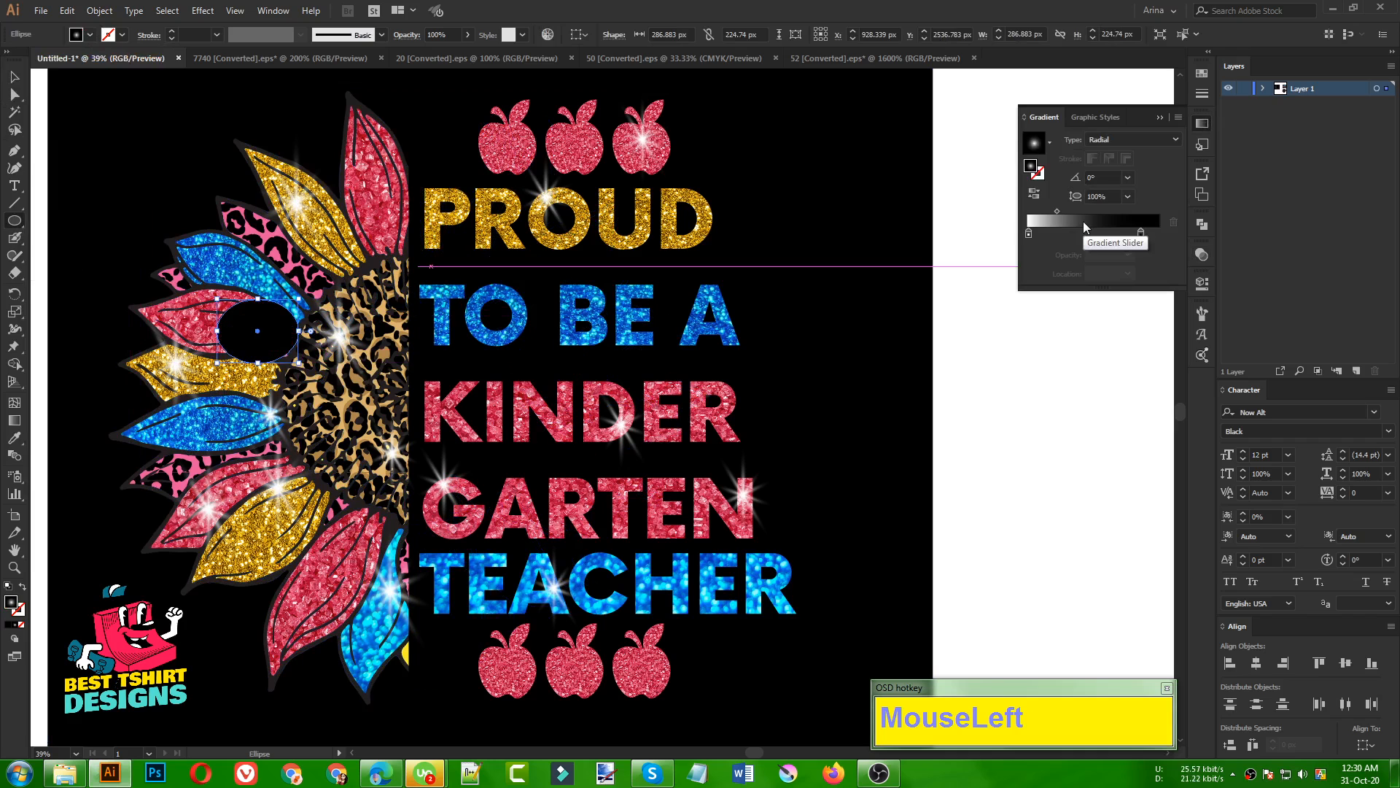
{"action": "left_click", "coordinate": [1030, 234]}
{"action": "left_click_drag", "start_coordinate": [1031, 236], "coordinate": [270, 368]}
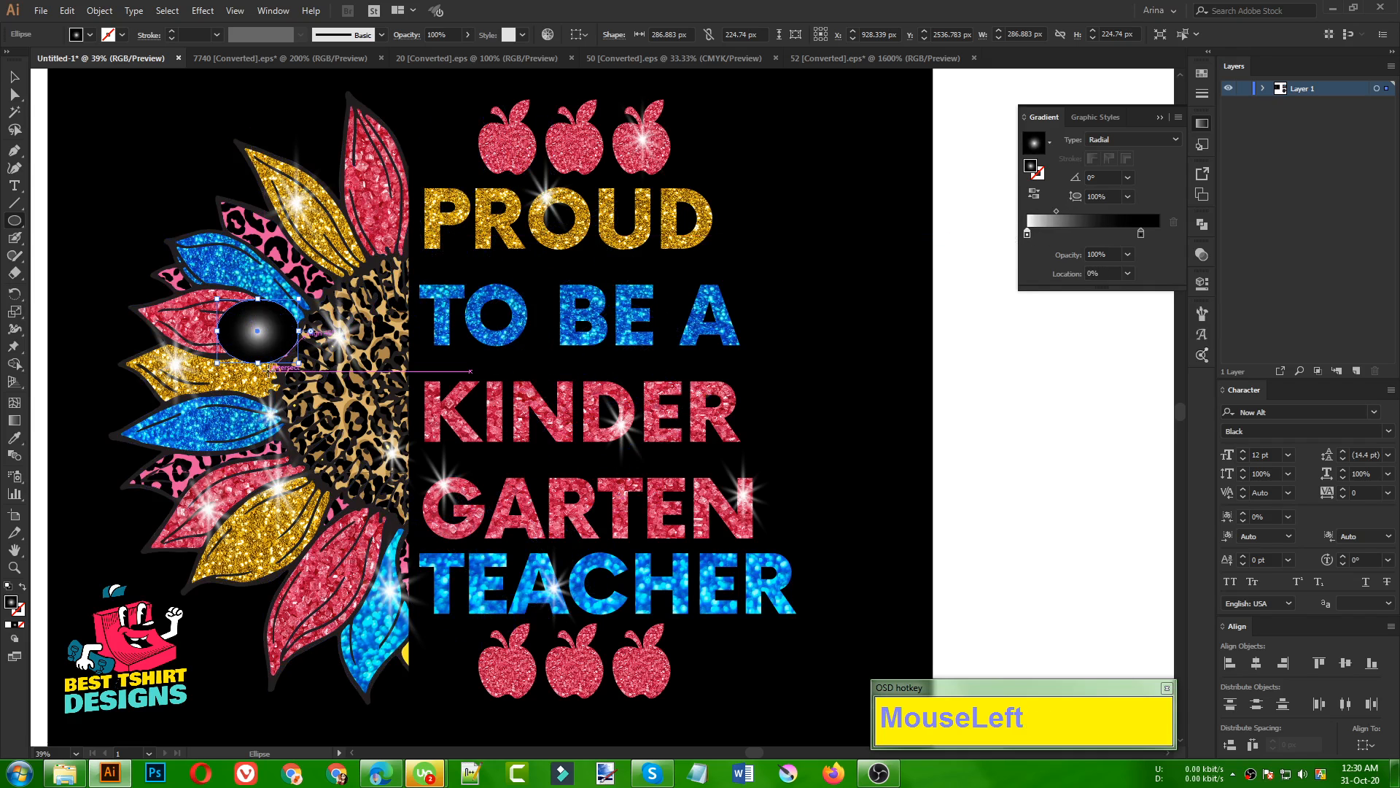
{"action": "key", "text": "v"}
{"action": "left_click", "coordinate": [283, 340]}
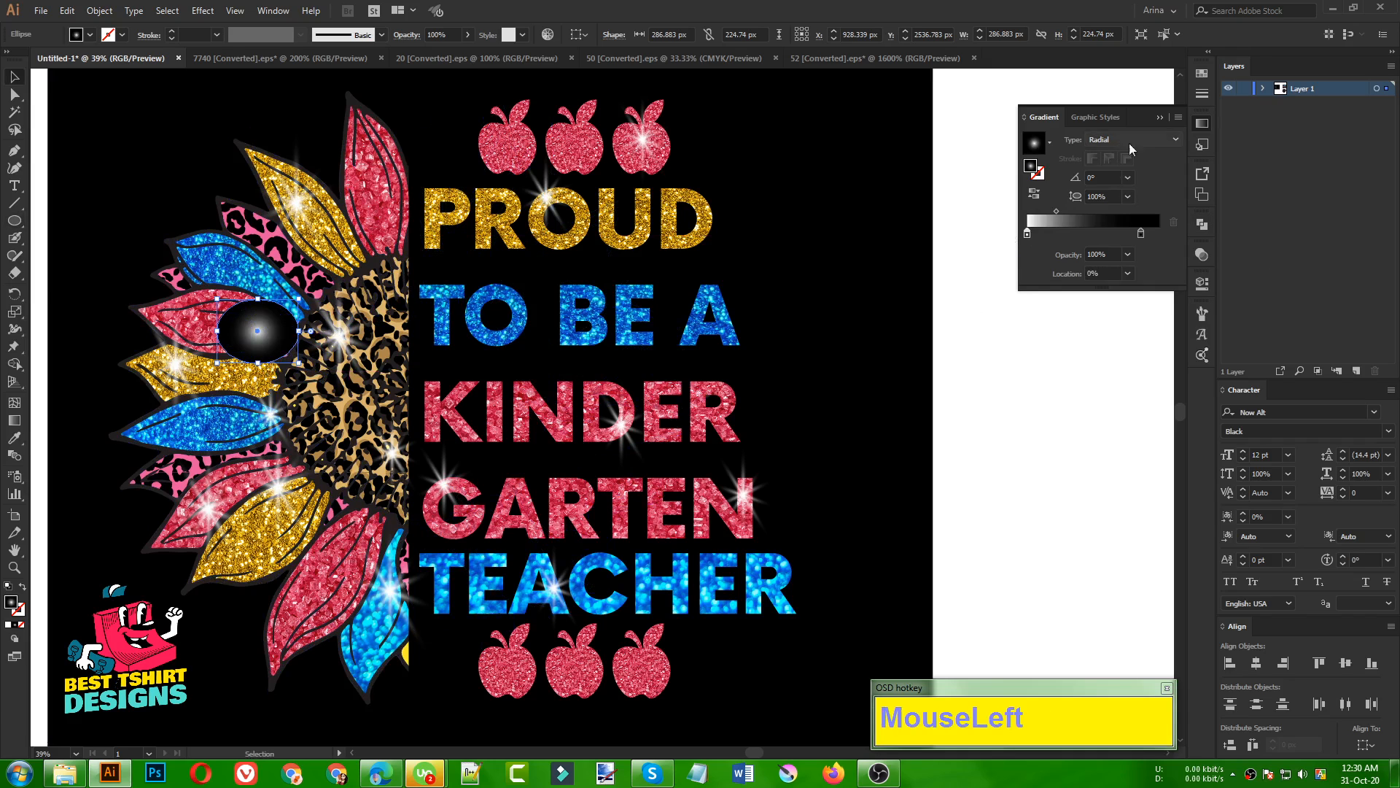
Step: Try the Darken and Multiply blending modes on the gradient ellipse, then set it to Lighten
{"action": "left_click", "coordinate": [1200, 257]}
{"action": "left_click", "coordinate": [1064, 267]}
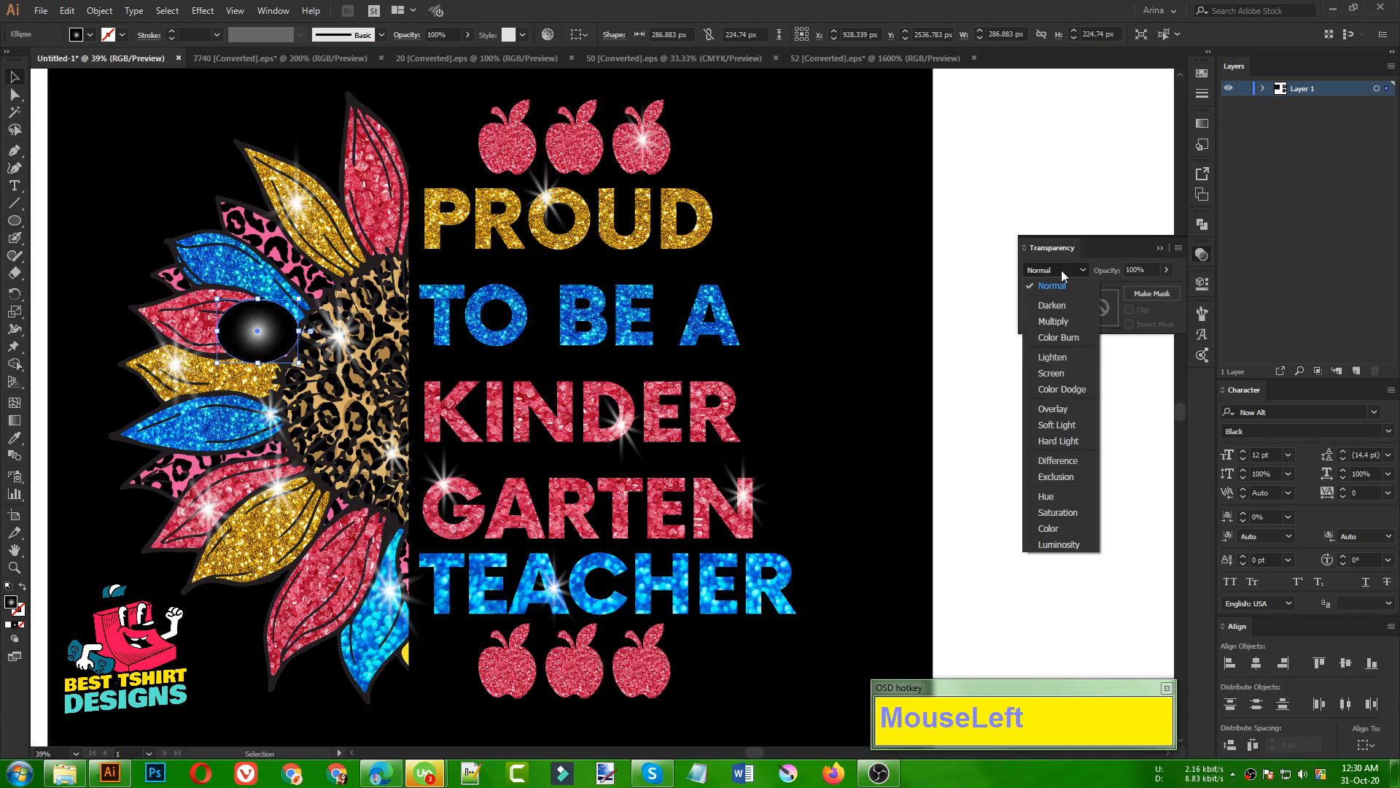
{"action": "left_click", "coordinate": [1053, 304]}
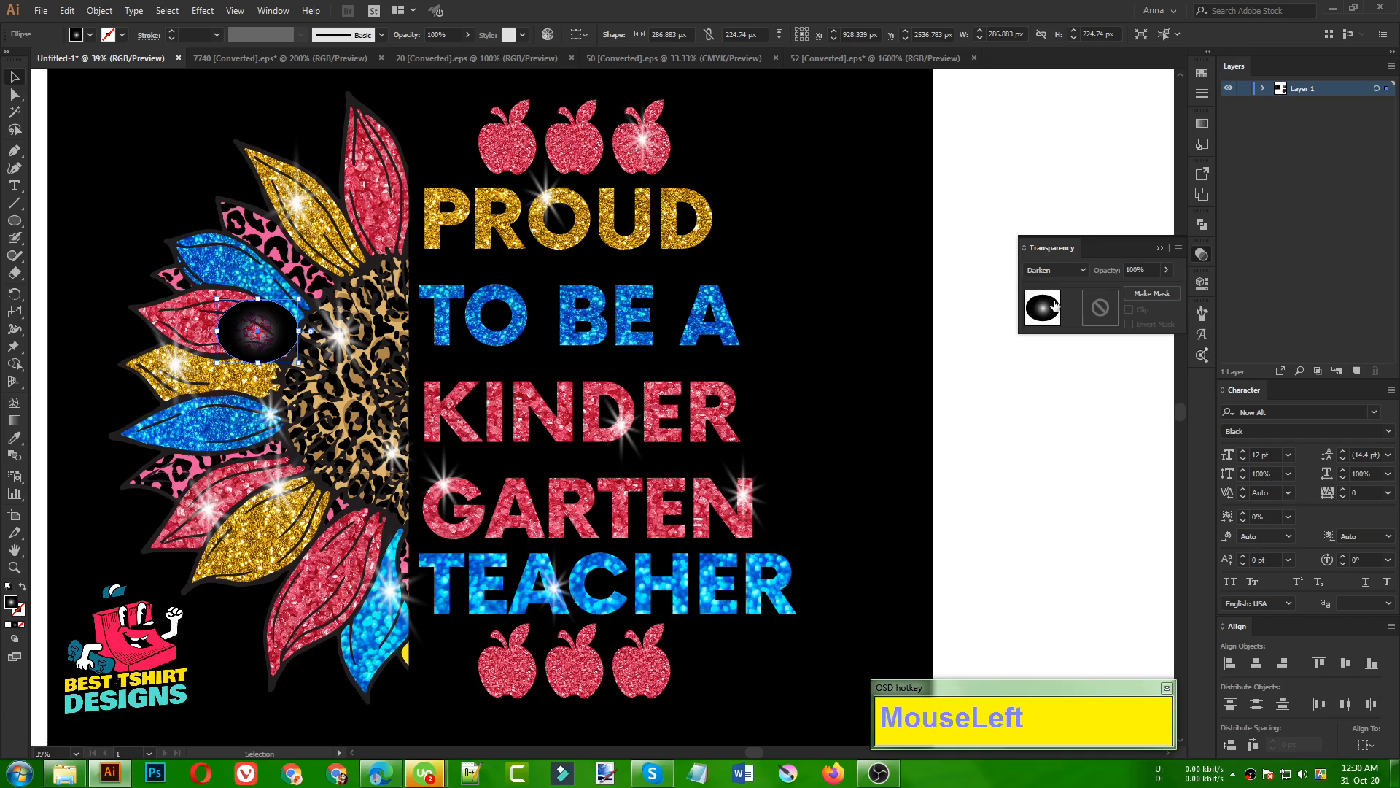
{"action": "left_click", "coordinate": [1057, 270]}
{"action": "left_click", "coordinate": [1050, 315]}
{"action": "left_click", "coordinate": [1056, 270]}
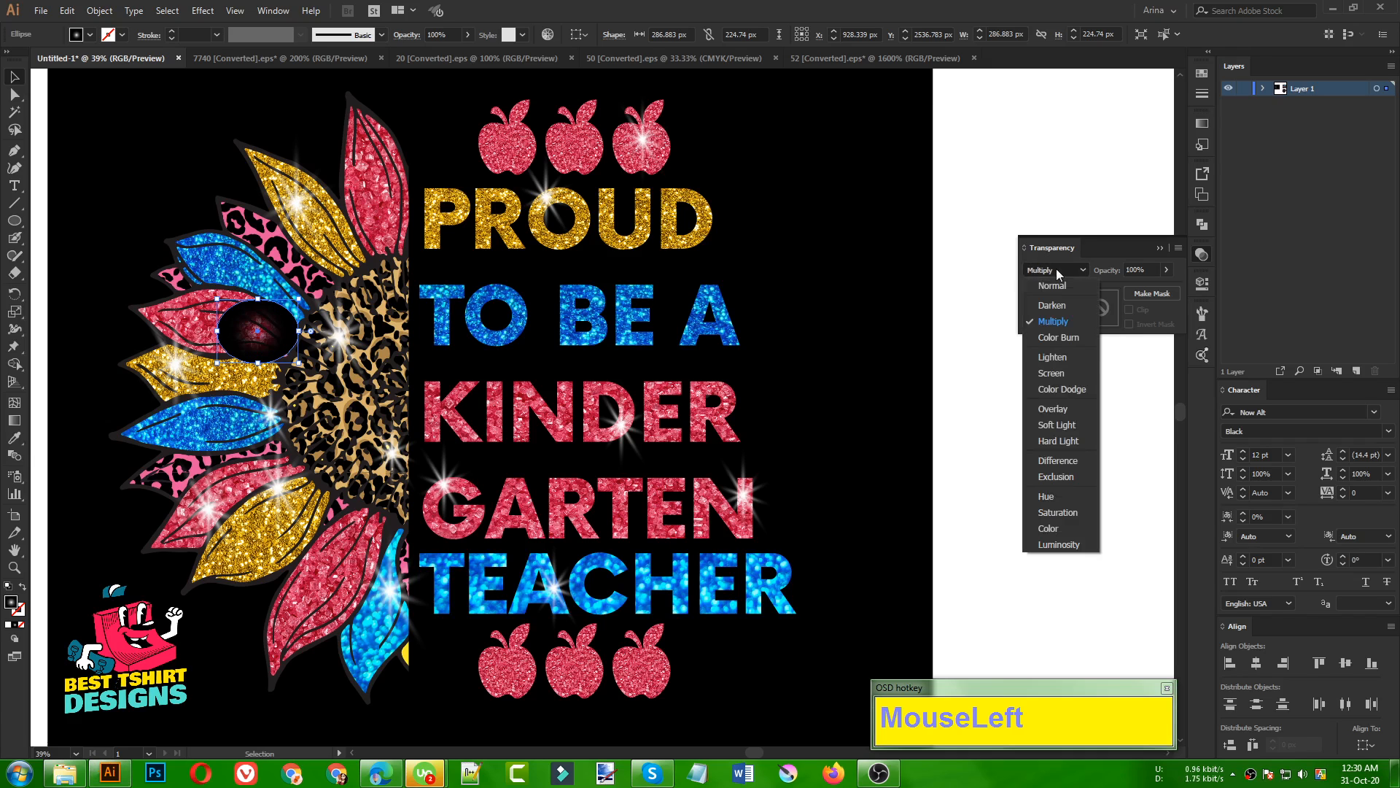
{"action": "left_click", "coordinate": [1061, 360]}
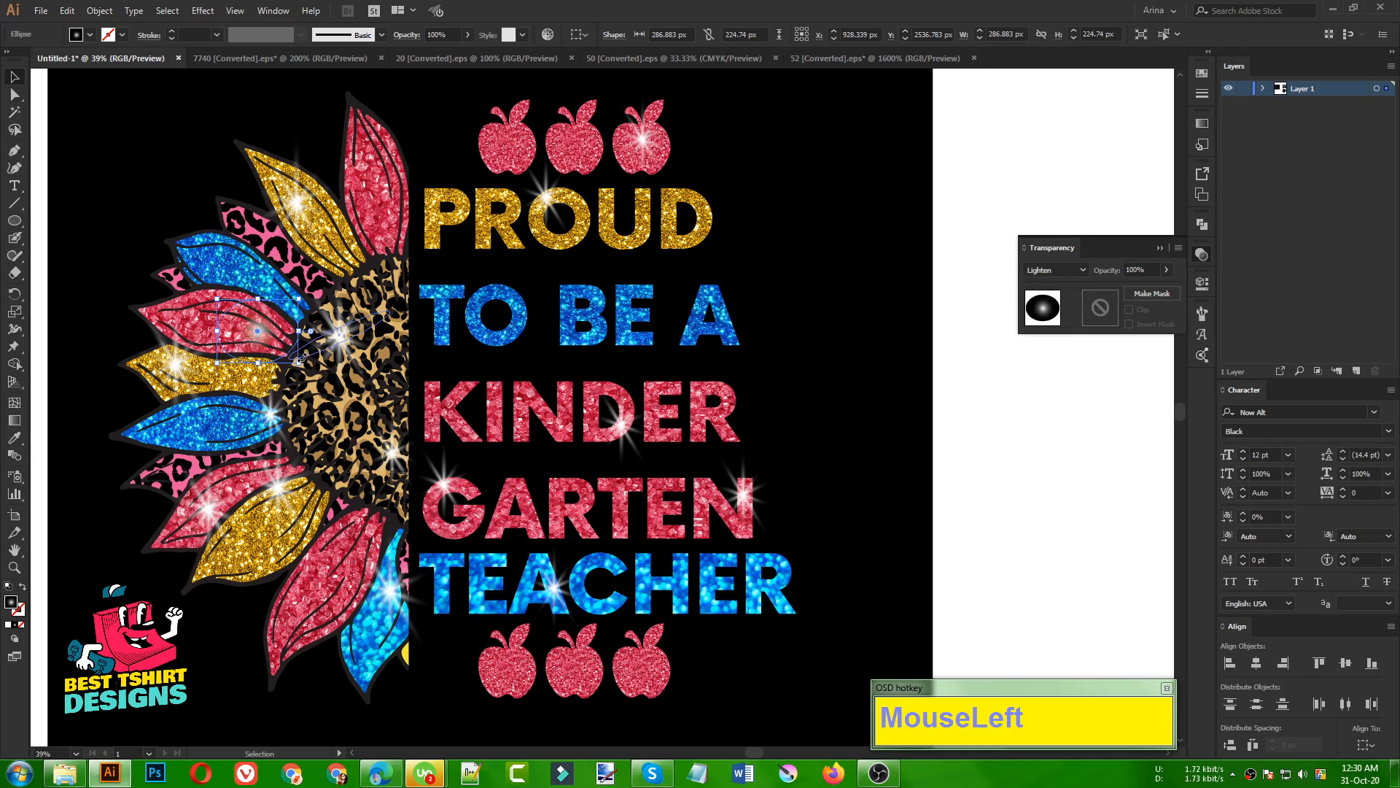
Step: Enlarge the gradient ellipse to about 429 by 336 px, then delete it from the artwork
{"action": "left_click_drag", "start_coordinate": [299, 357], "coordinate": [332, 379]}
{"action": "left_click_drag", "start_coordinate": [267, 337], "coordinate": [288, 347]}
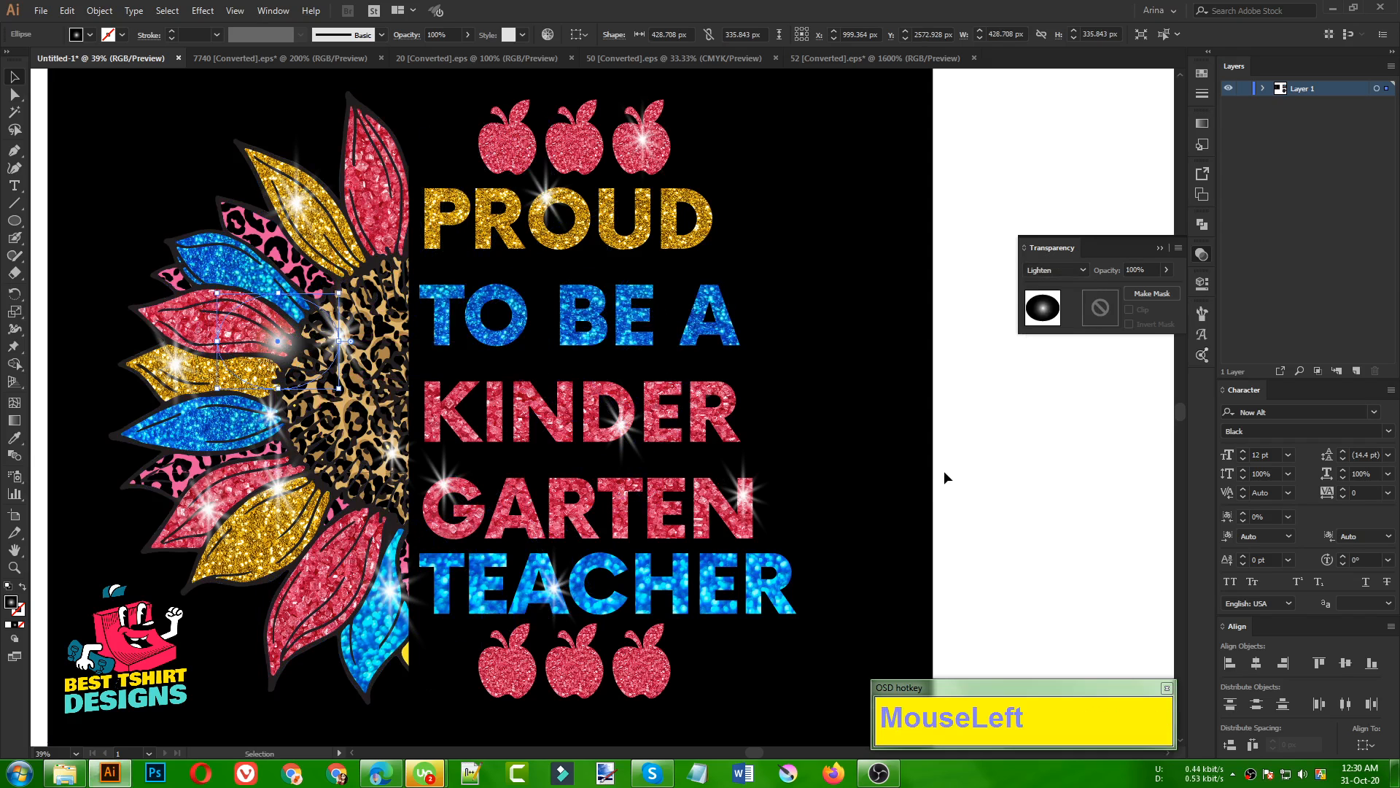
{"action": "key", "text": "Delete"}
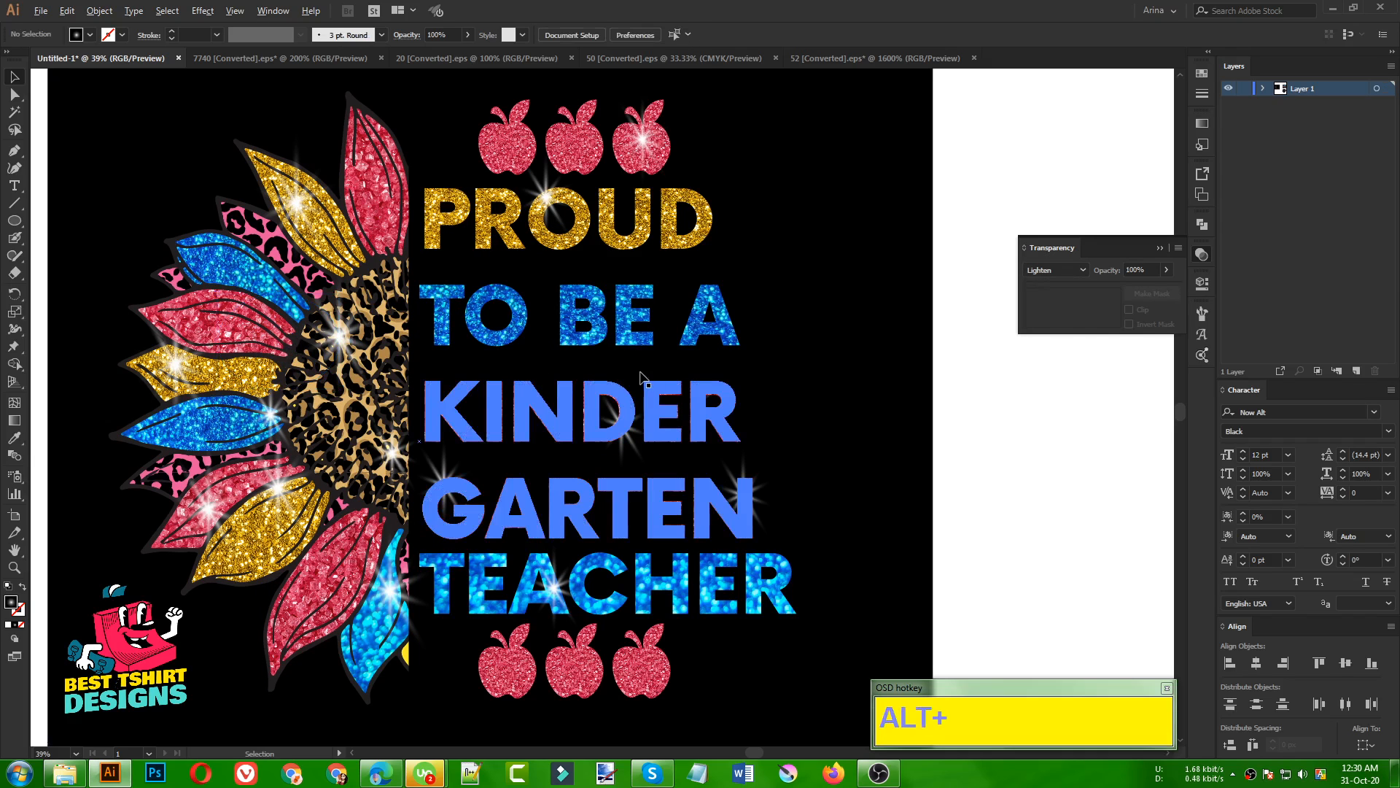
{"action": "left_click", "coordinate": [1026, 504]}
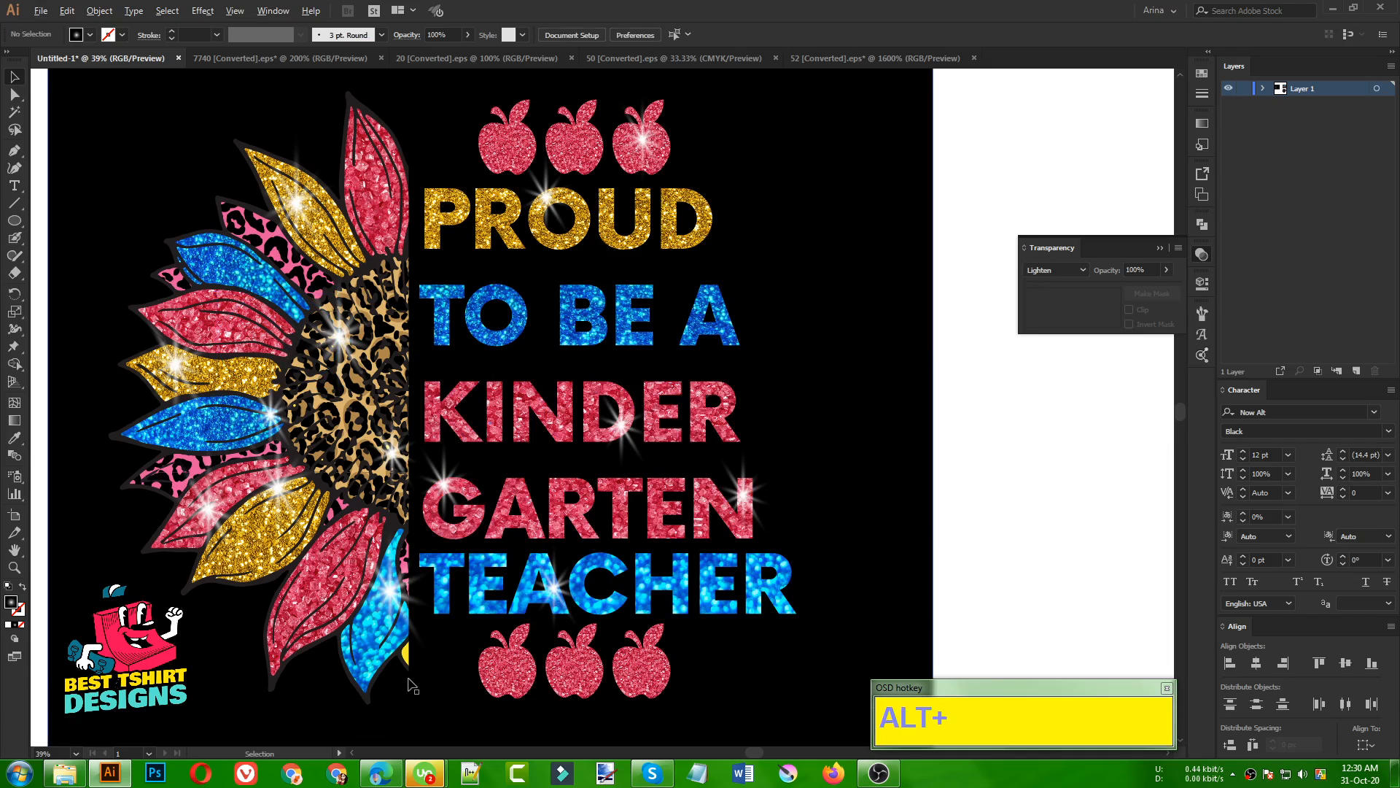
{"action": "scroll", "coordinate": [409, 680], "scroll_direction": "up", "scroll_amount": 1}
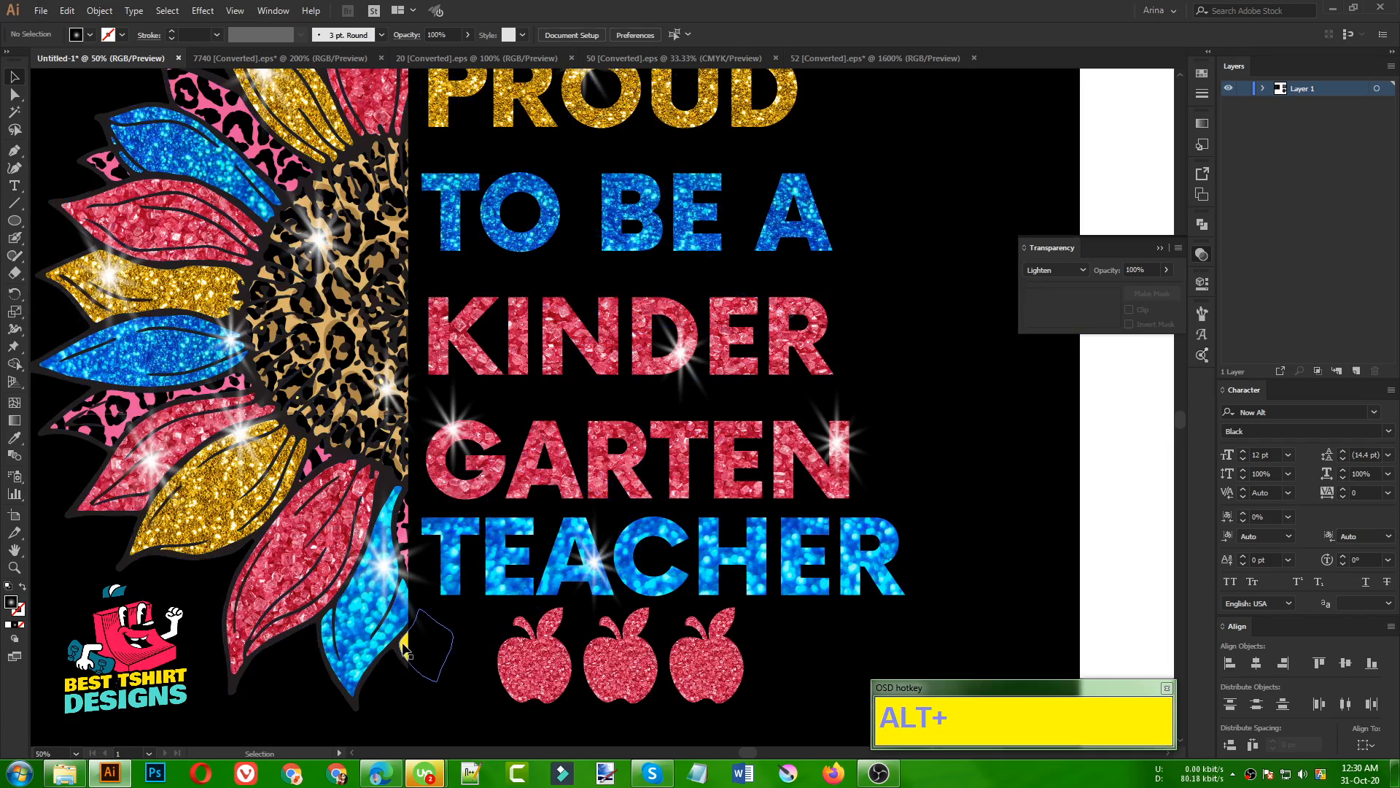
Step: Isolate the sunflower group and fill the yellow shape beside the lowest blue petal with the pink leopard pattern swatch
{"action": "left_click", "coordinate": [404, 643]}
{"action": "double_click", "coordinate": [403, 643]}
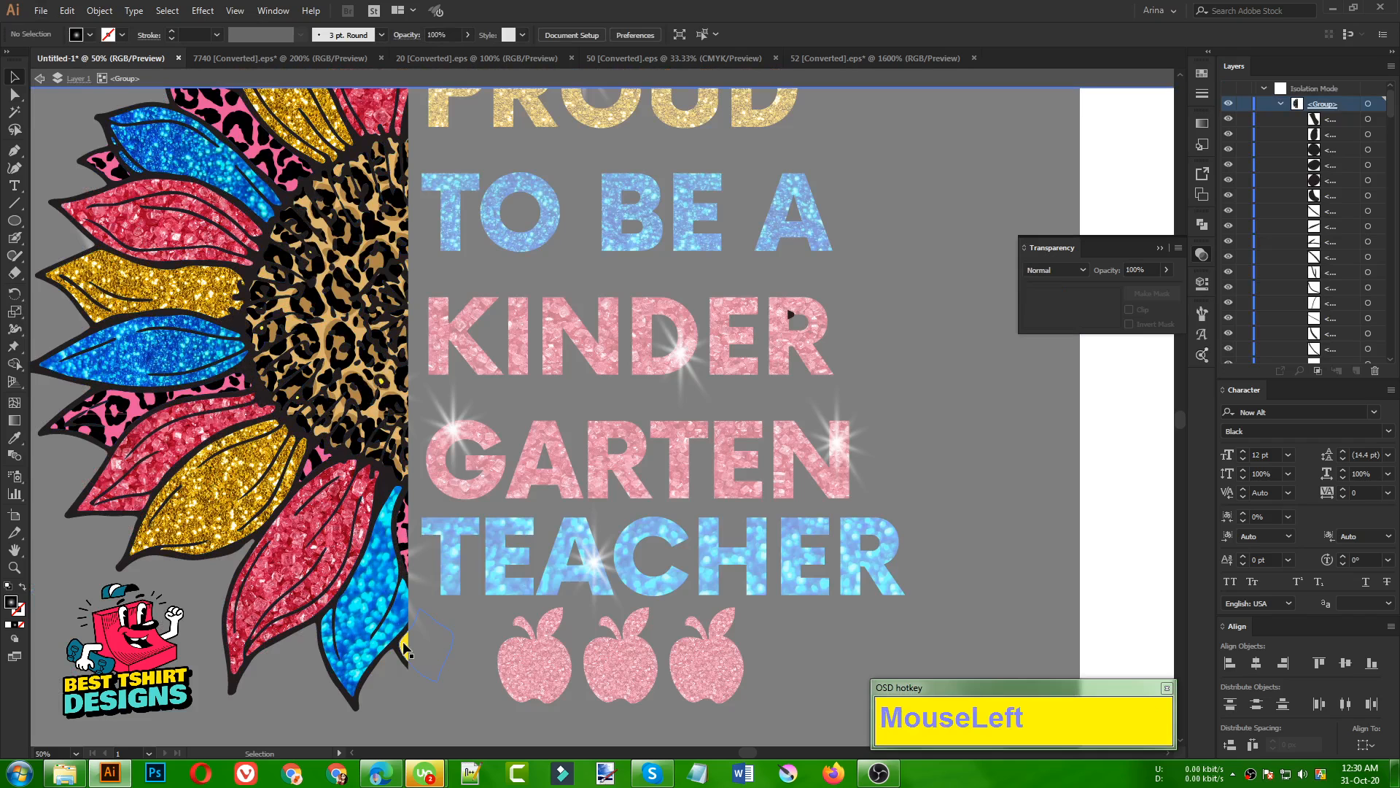
{"action": "left_click", "coordinate": [404, 644]}
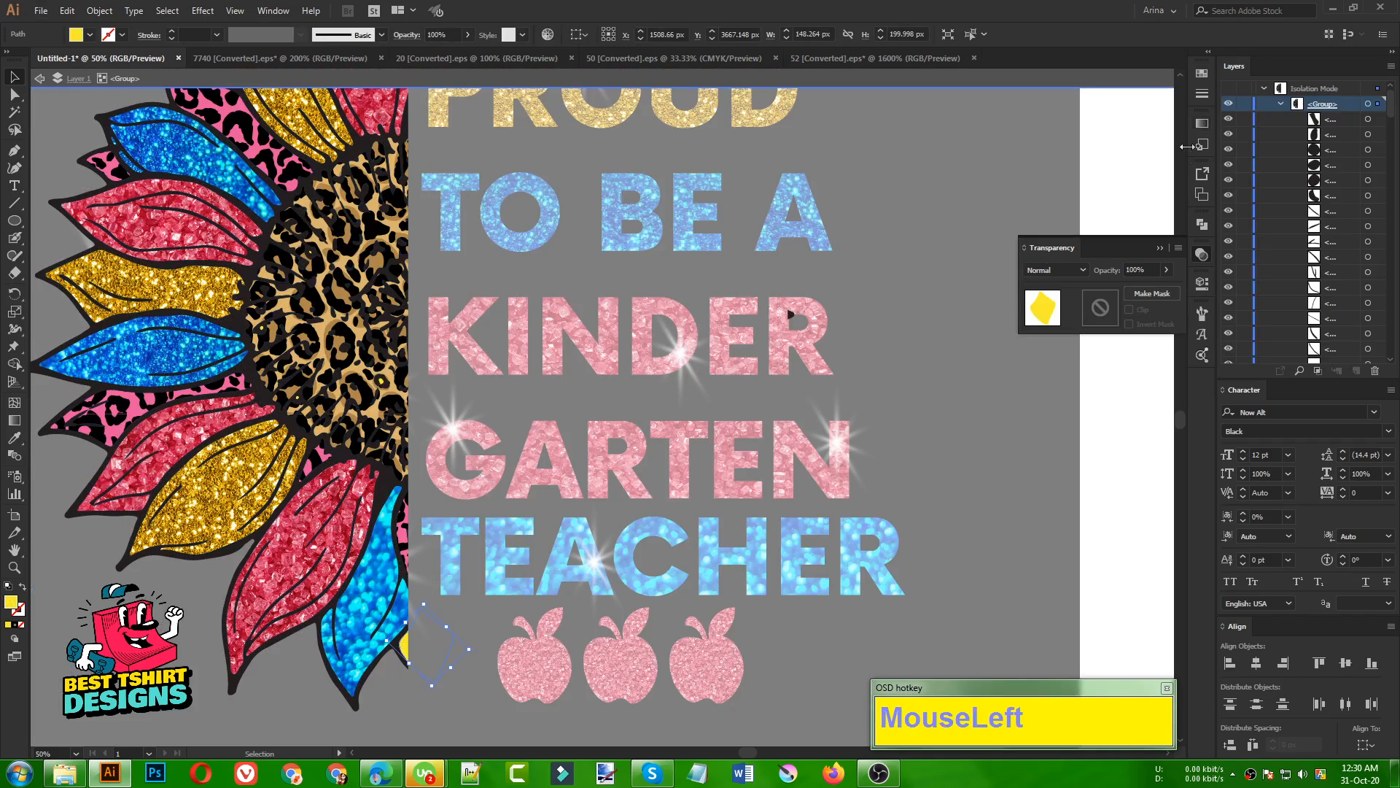
{"action": "left_click_drag", "start_coordinate": [1206, 76], "coordinate": [1179, 111]}
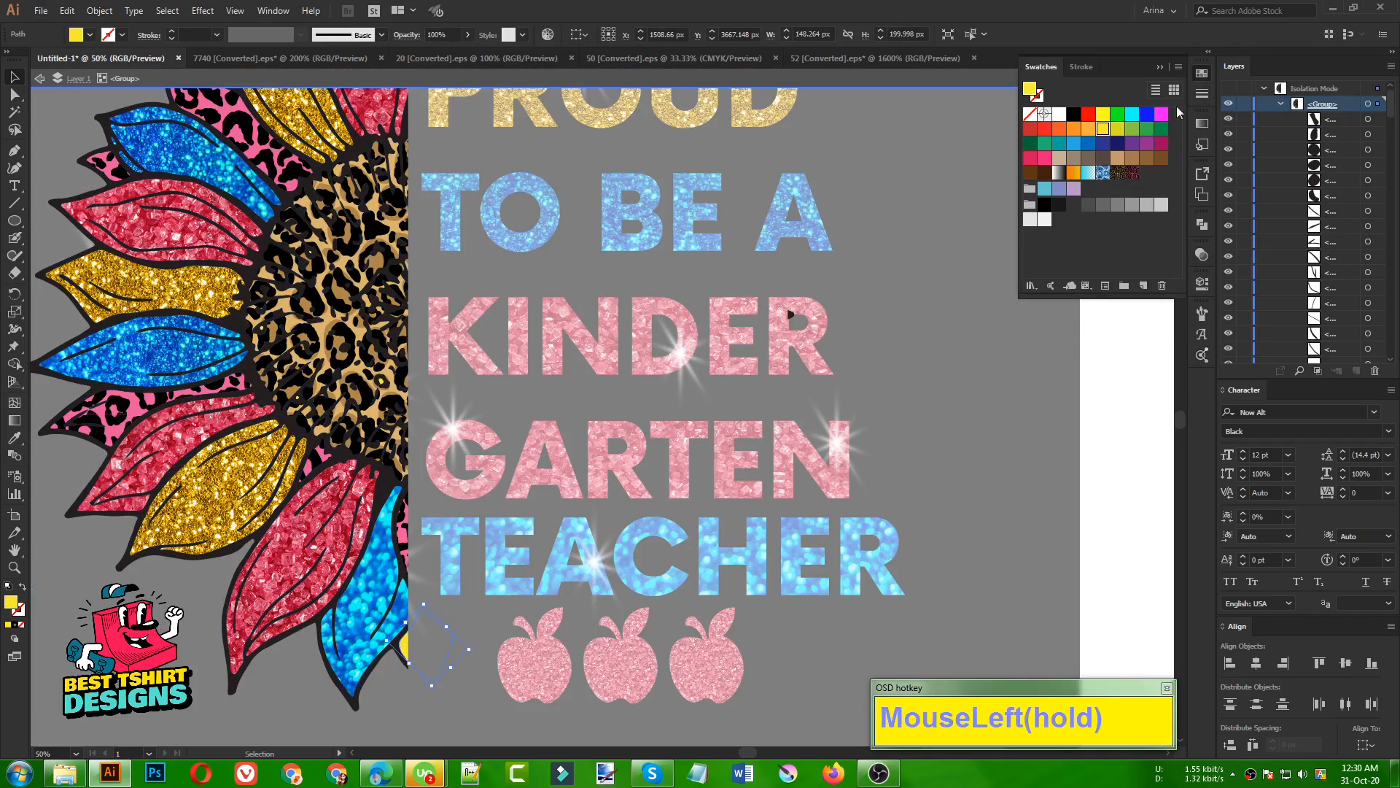
{"action": "left_click", "coordinate": [1130, 179]}
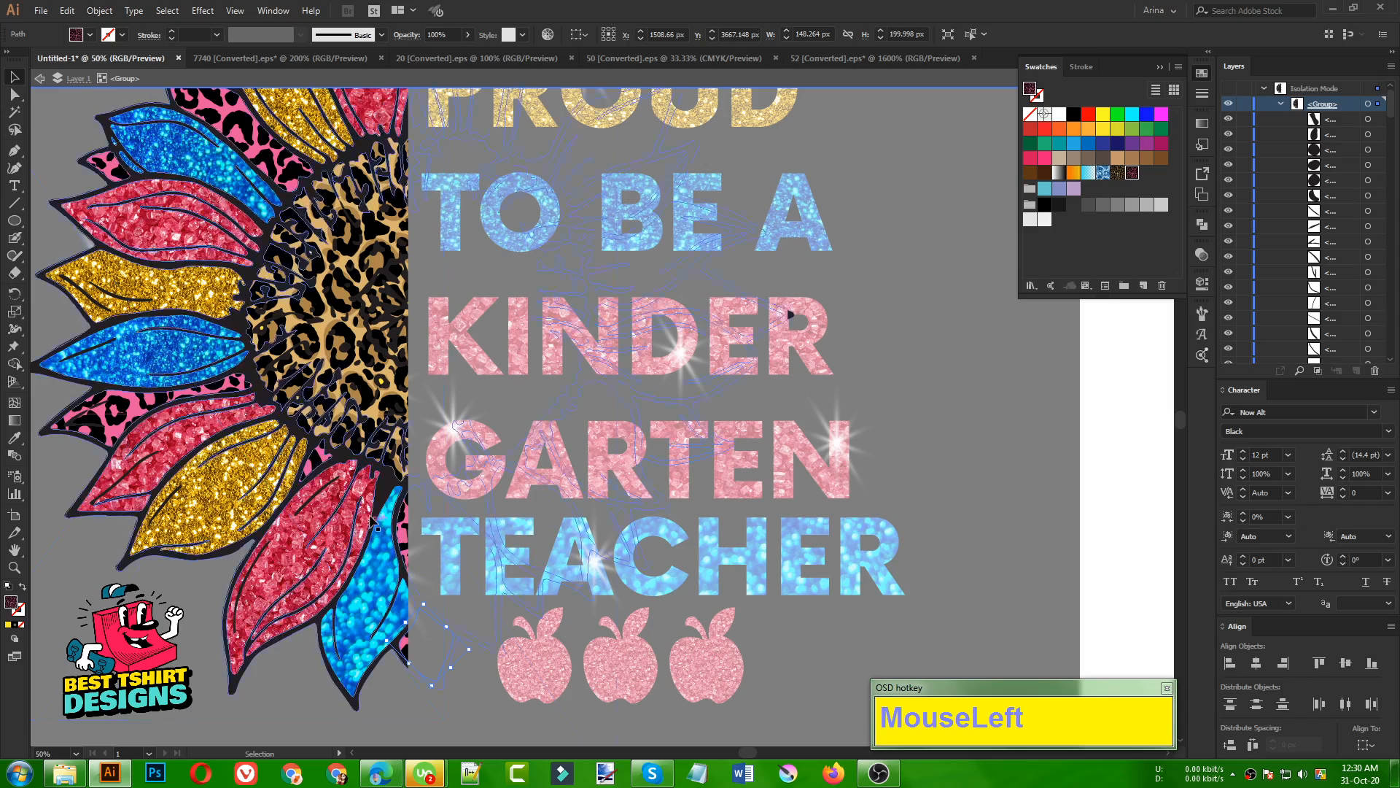
Step: Select all remaining yellow spots in the sunflower centre with the Magic Wand, fill them with New Pattern Swatch 1, and exit isolation mode
{"action": "scroll", "coordinate": [241, 313], "scroll_direction": "up", "scroll_amount": 2}
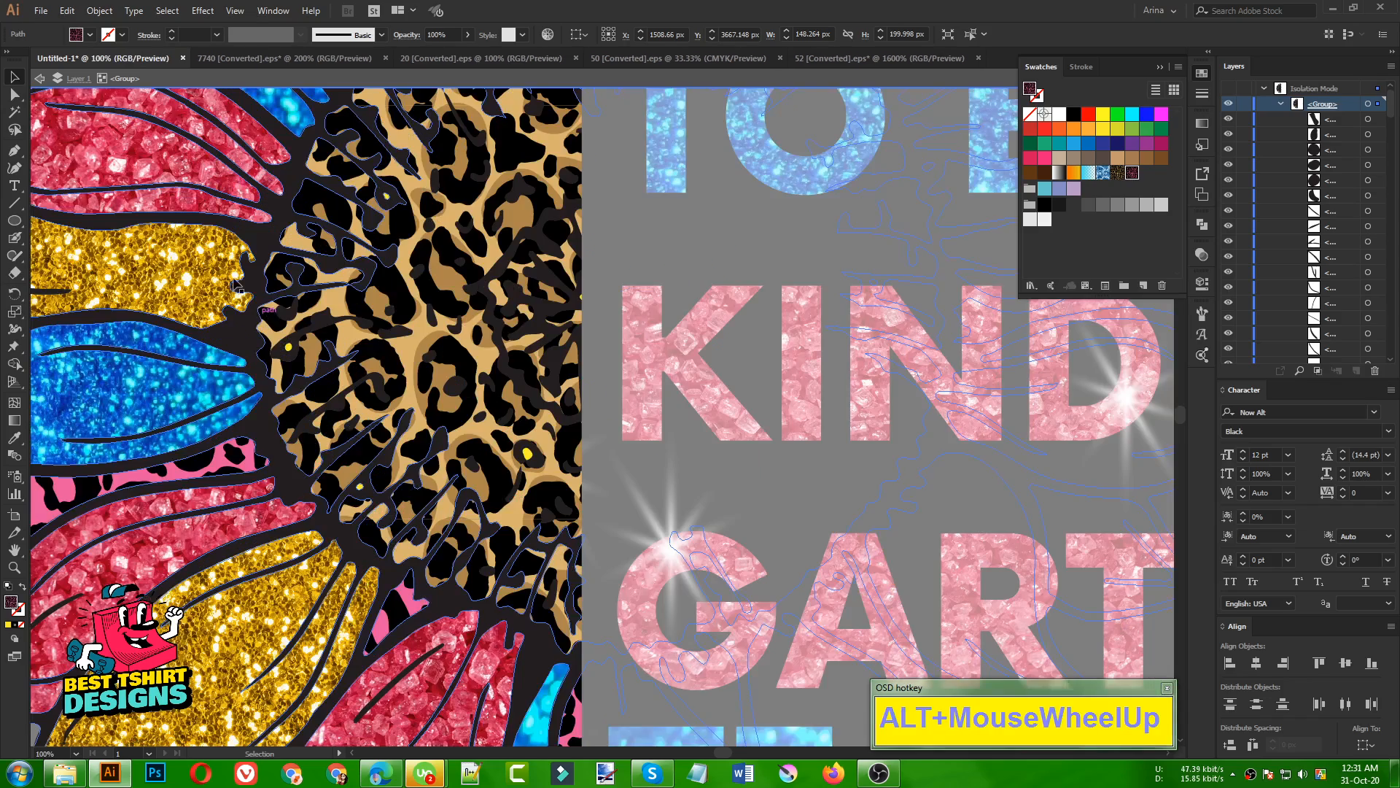
{"action": "left_click", "coordinate": [15, 112]}
{"action": "scroll", "coordinate": [576, 510], "scroll_direction": "up", "scroll_amount": 2}
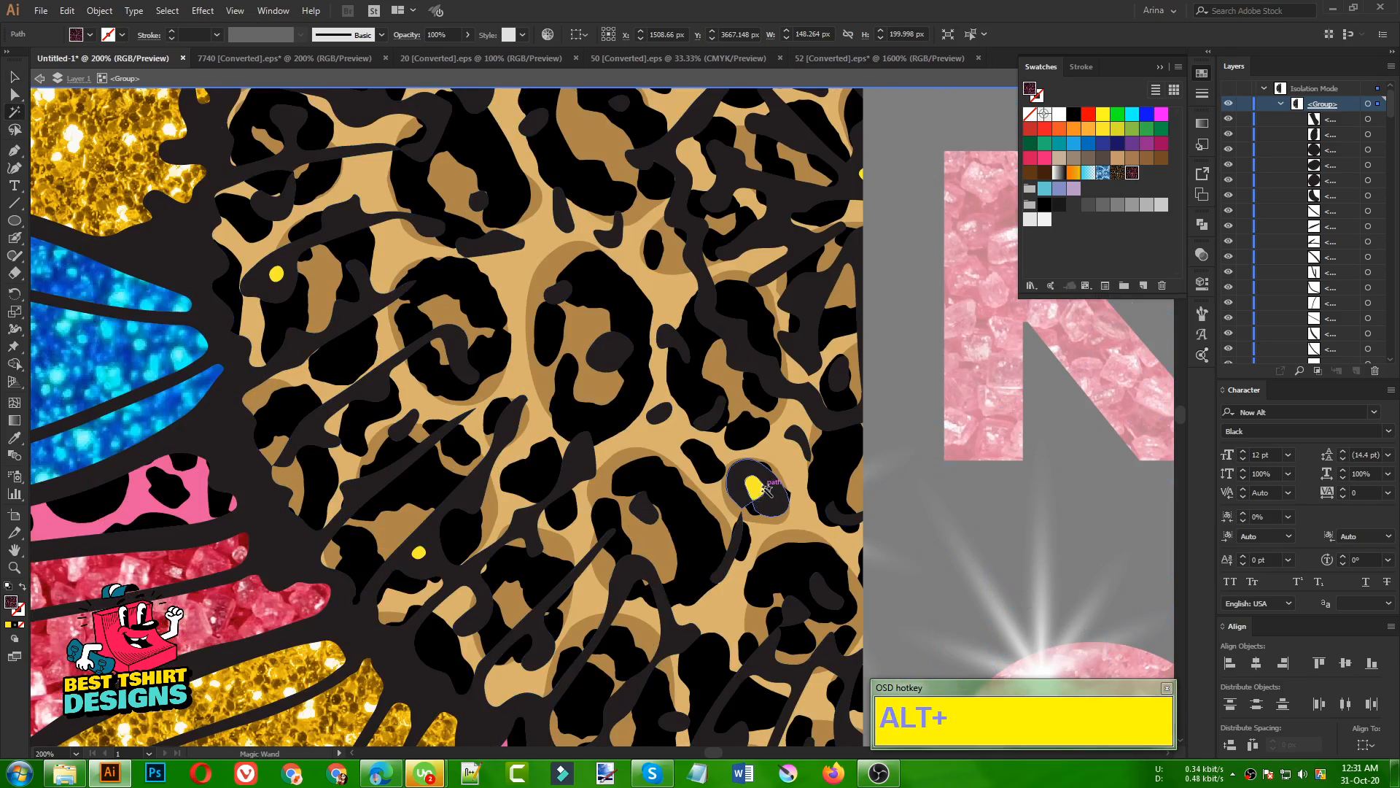
{"action": "left_click", "coordinate": [754, 487]}
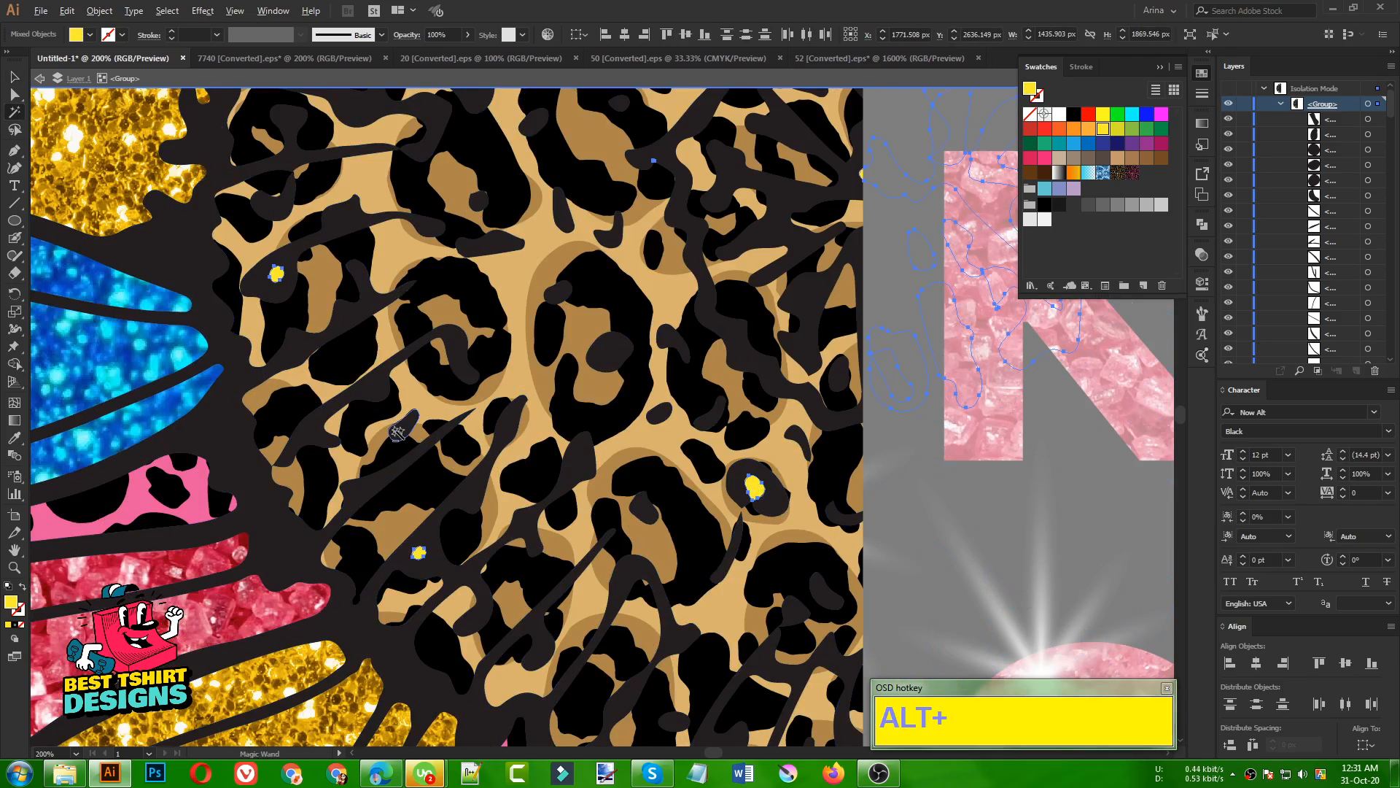
{"action": "scroll", "coordinate": [398, 433], "scroll_direction": "down", "scroll_amount": 1}
{"action": "scroll", "coordinate": [319, 318], "scroll_direction": "down", "scroll_amount": 2}
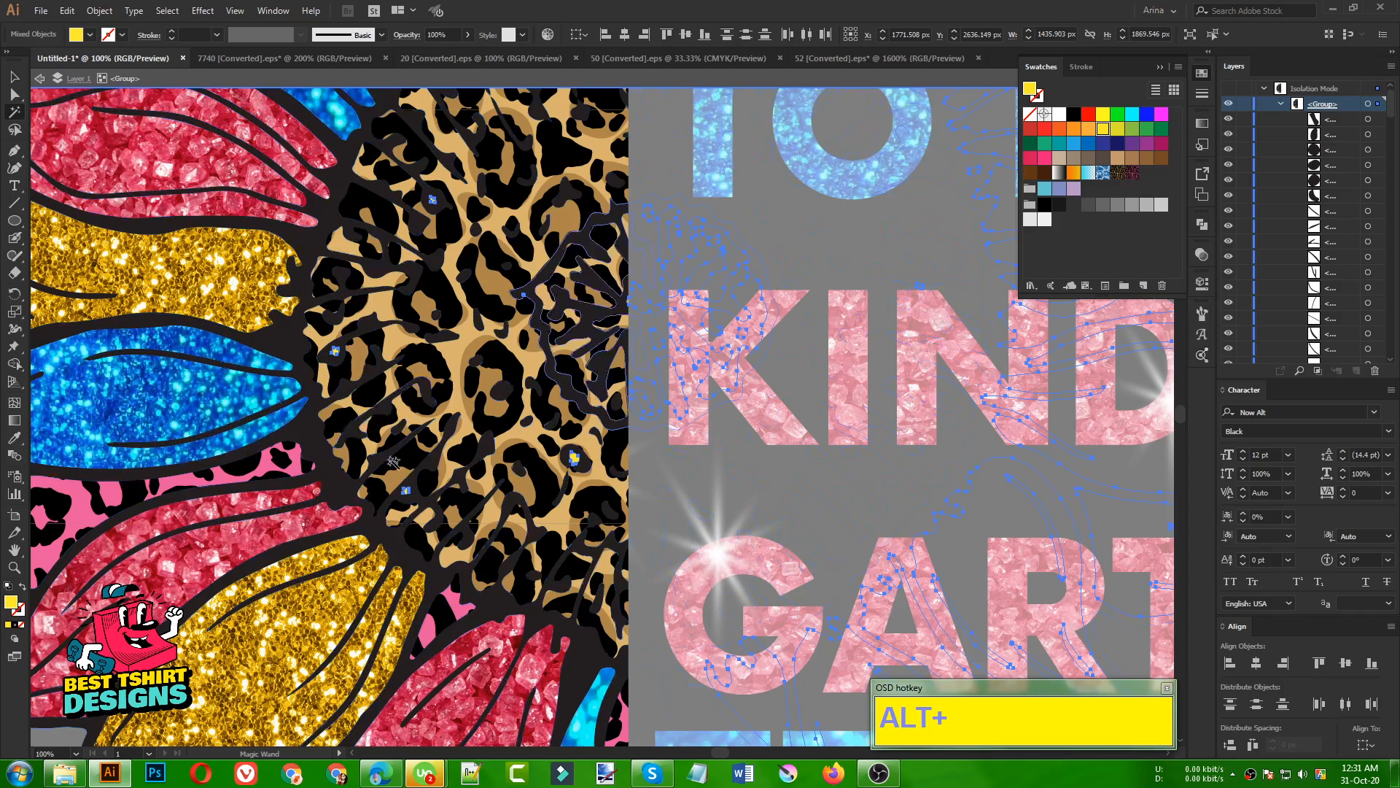
{"action": "scroll", "coordinate": [410, 326], "scroll_direction": "down", "scroll_amount": 2}
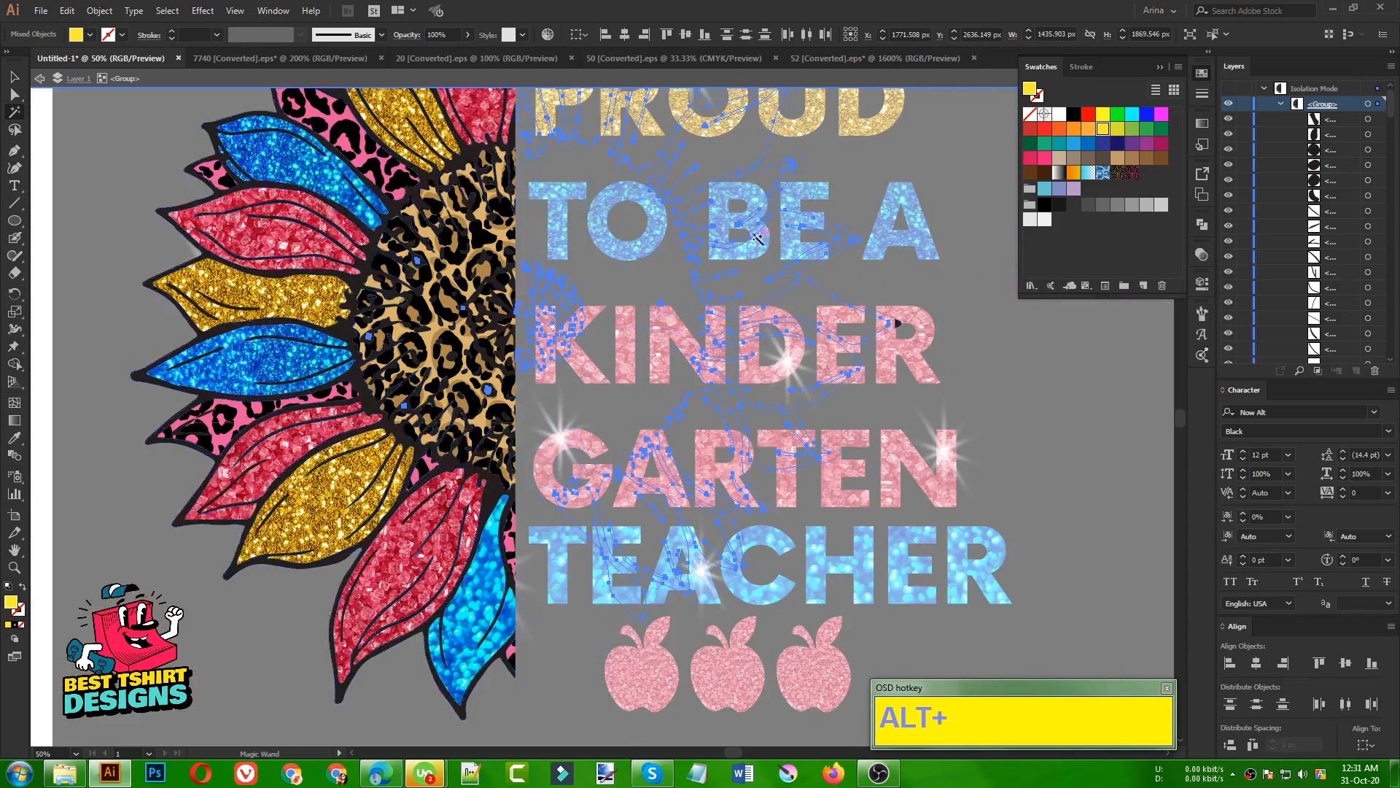
{"action": "scroll", "coordinate": [670, 487], "scroll_direction": "down", "scroll_amount": 1}
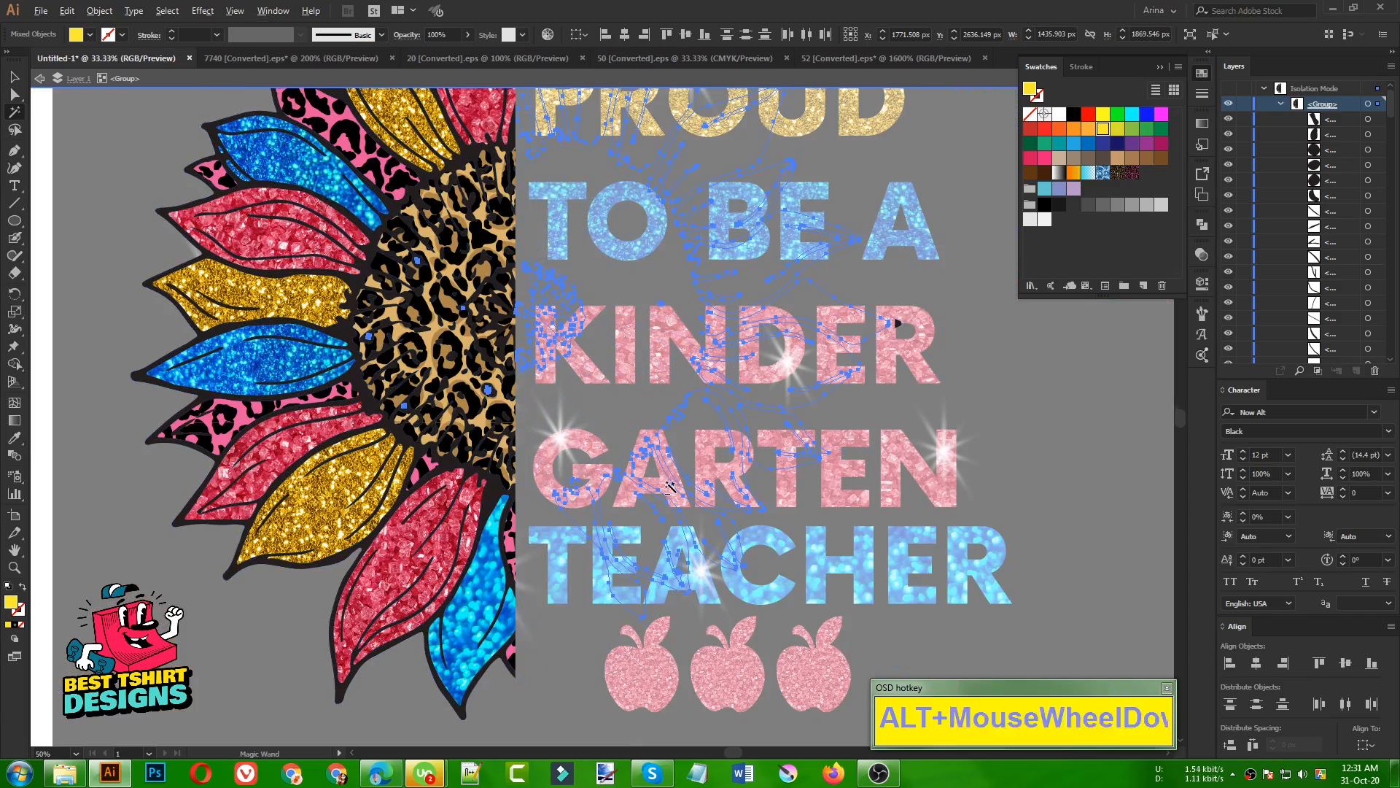
{"action": "scroll", "coordinate": [860, 419], "scroll_direction": "up", "scroll_amount": 2}
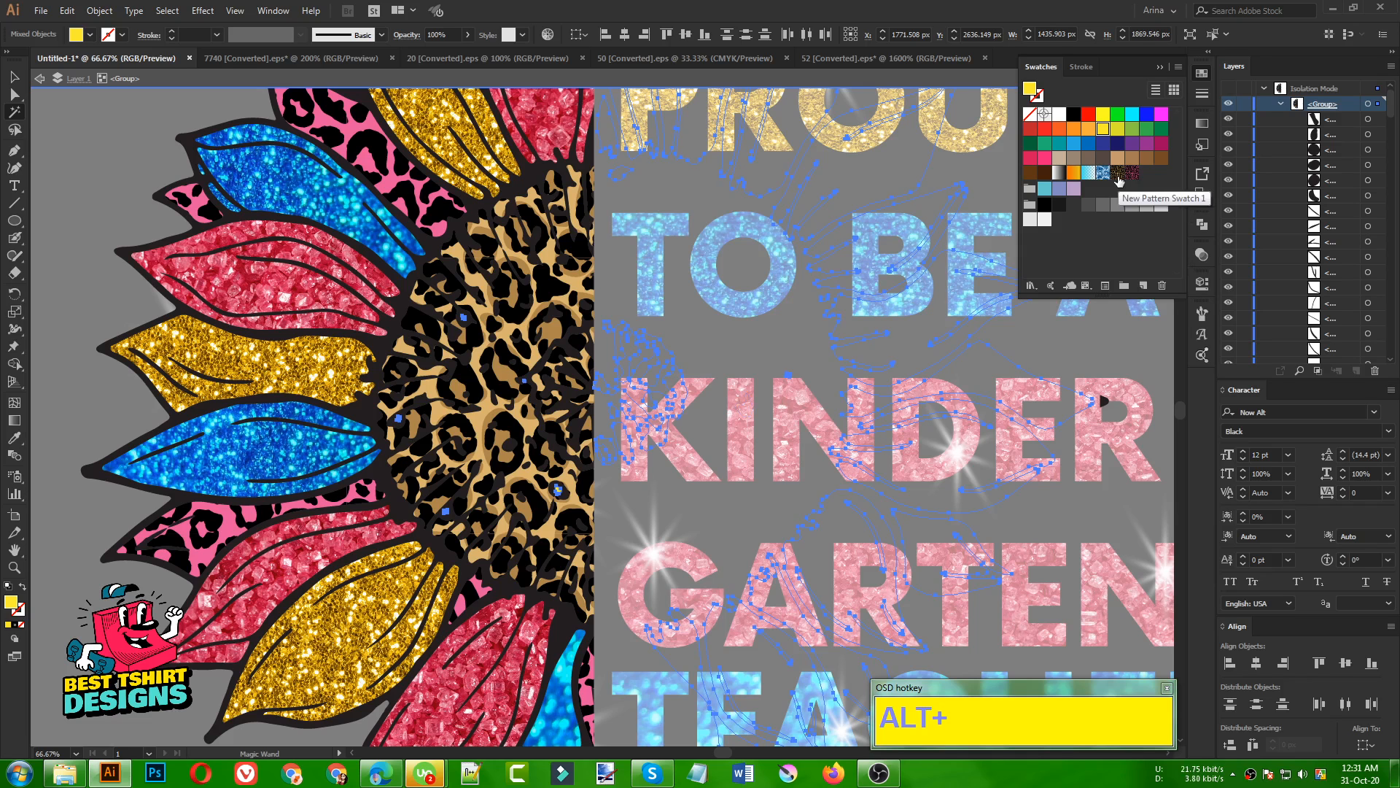
{"action": "left_click", "coordinate": [1118, 177]}
{"action": "key", "text": "v"}
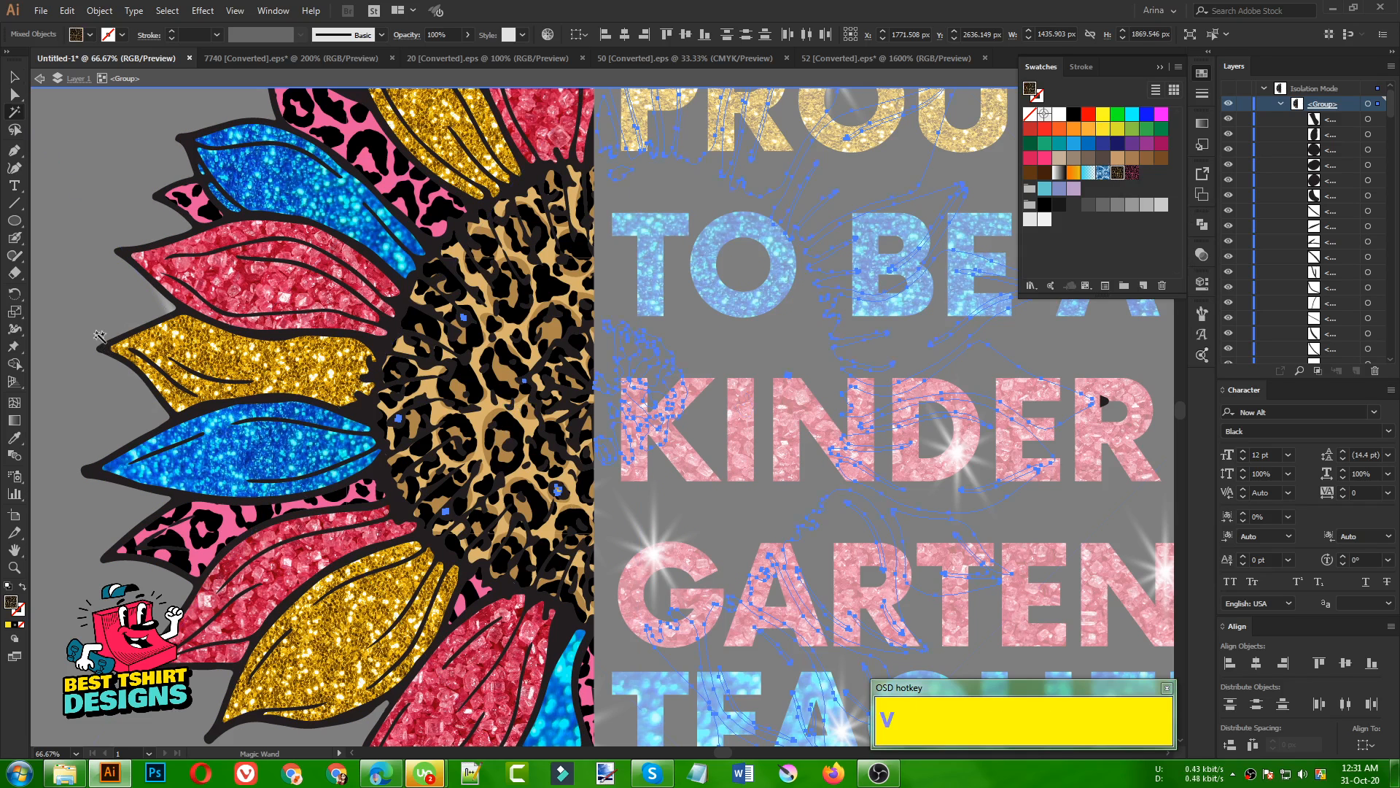
{"action": "left_click", "coordinate": [562, 528]}
{"action": "scroll", "coordinate": [310, 397], "scroll_direction": "down", "scroll_amount": 2, "text": "alt"}
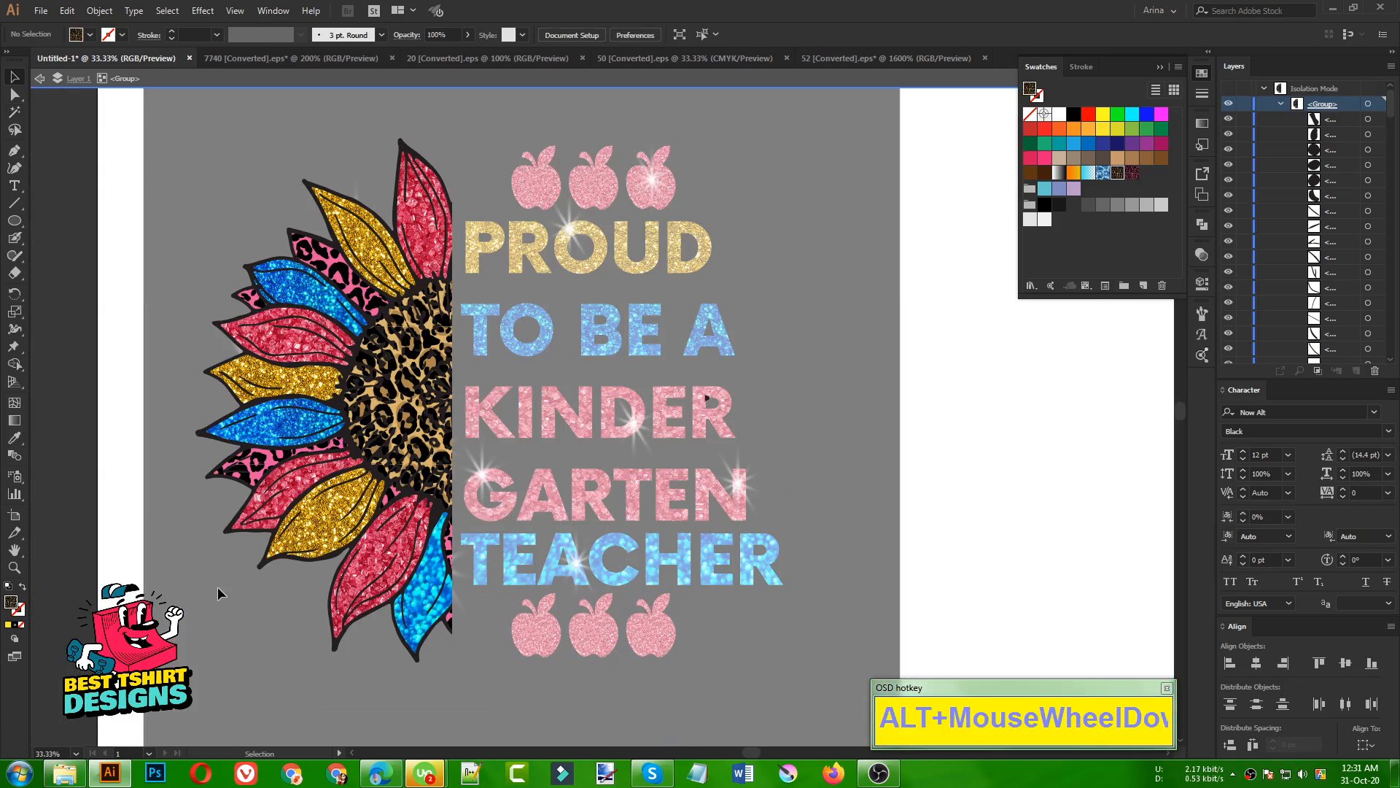
{"action": "double_click", "coordinate": [224, 587]}
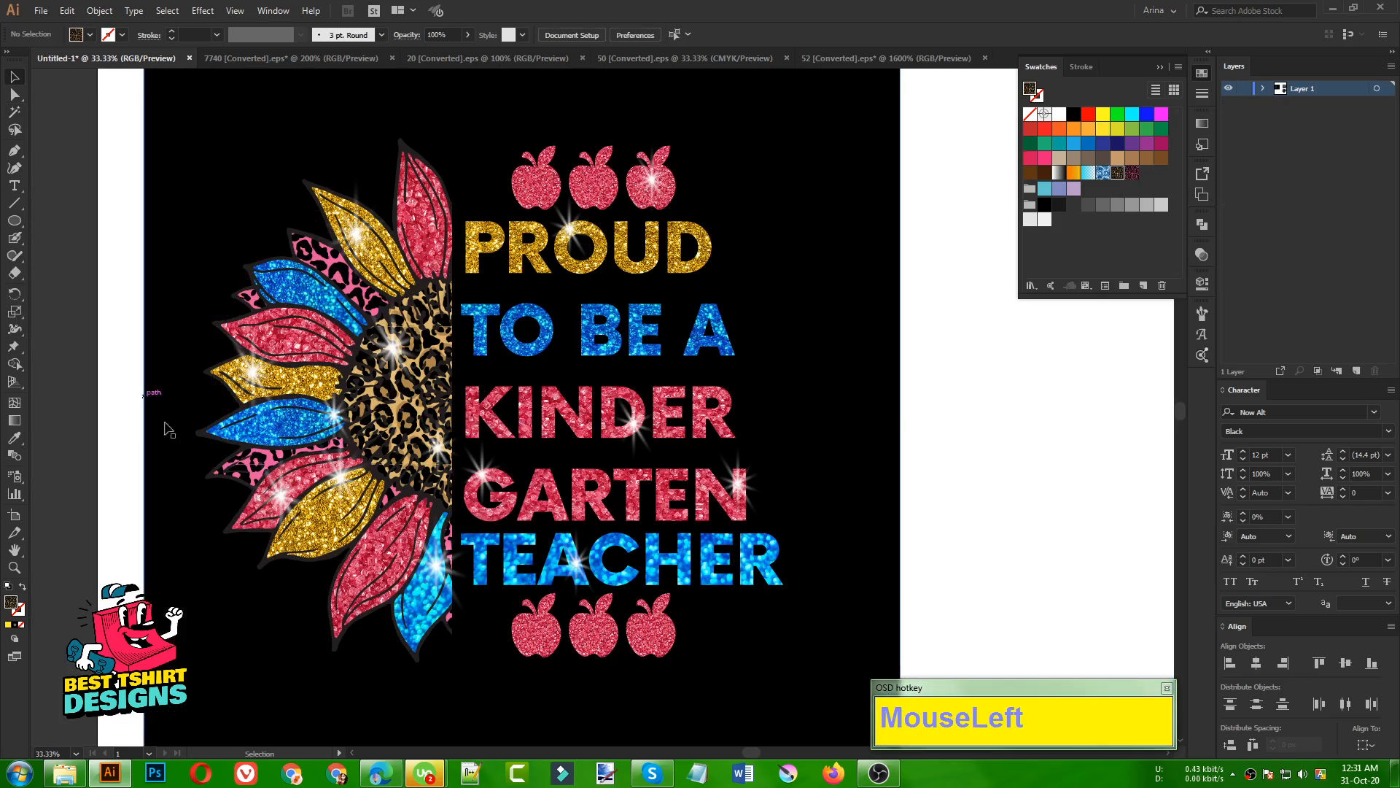
Step: Delete the star sparkle where the lower gold petal meets the sunflower centre and clear the selection
{"action": "left_click", "coordinate": [339, 483]}
{"action": "key", "text": "Delete"}
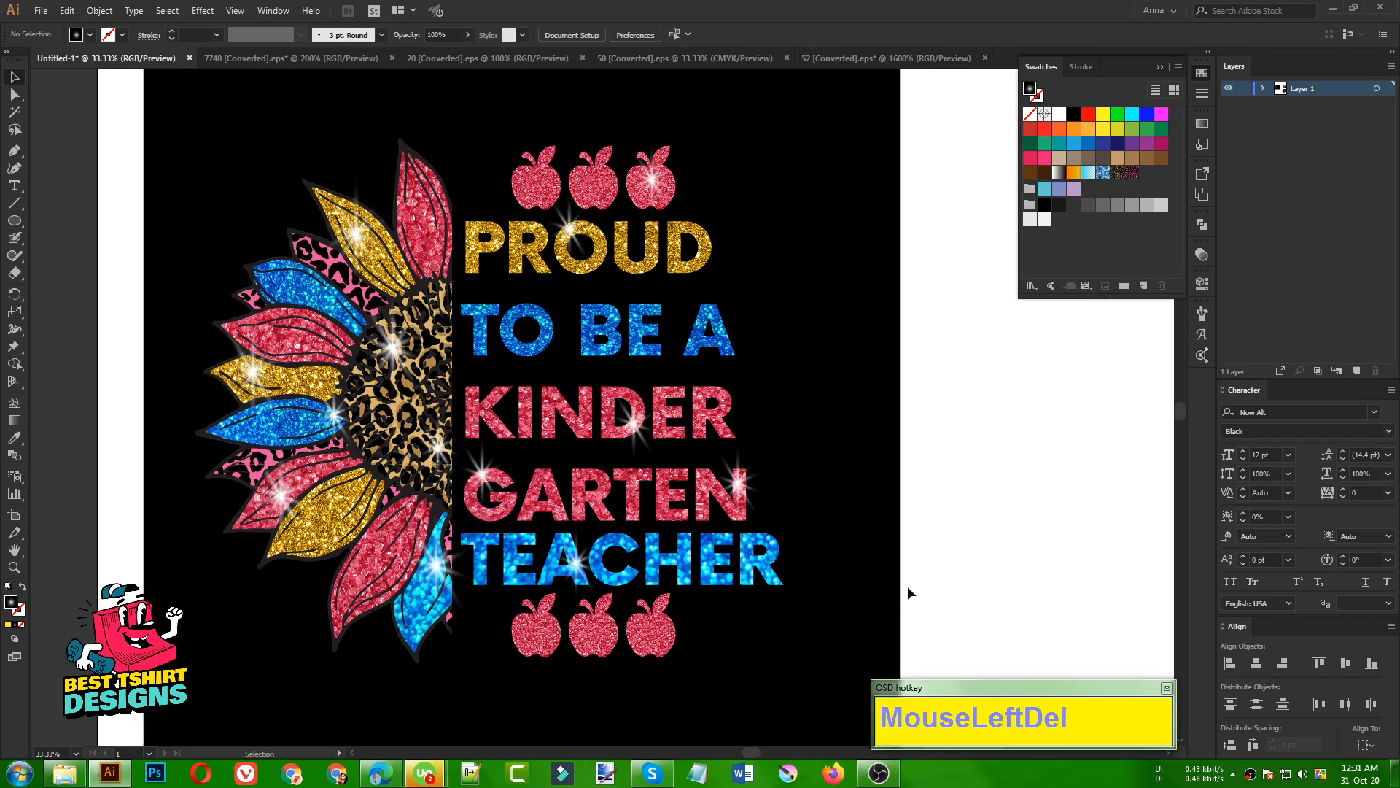
{"action": "left_click", "coordinate": [951, 505]}
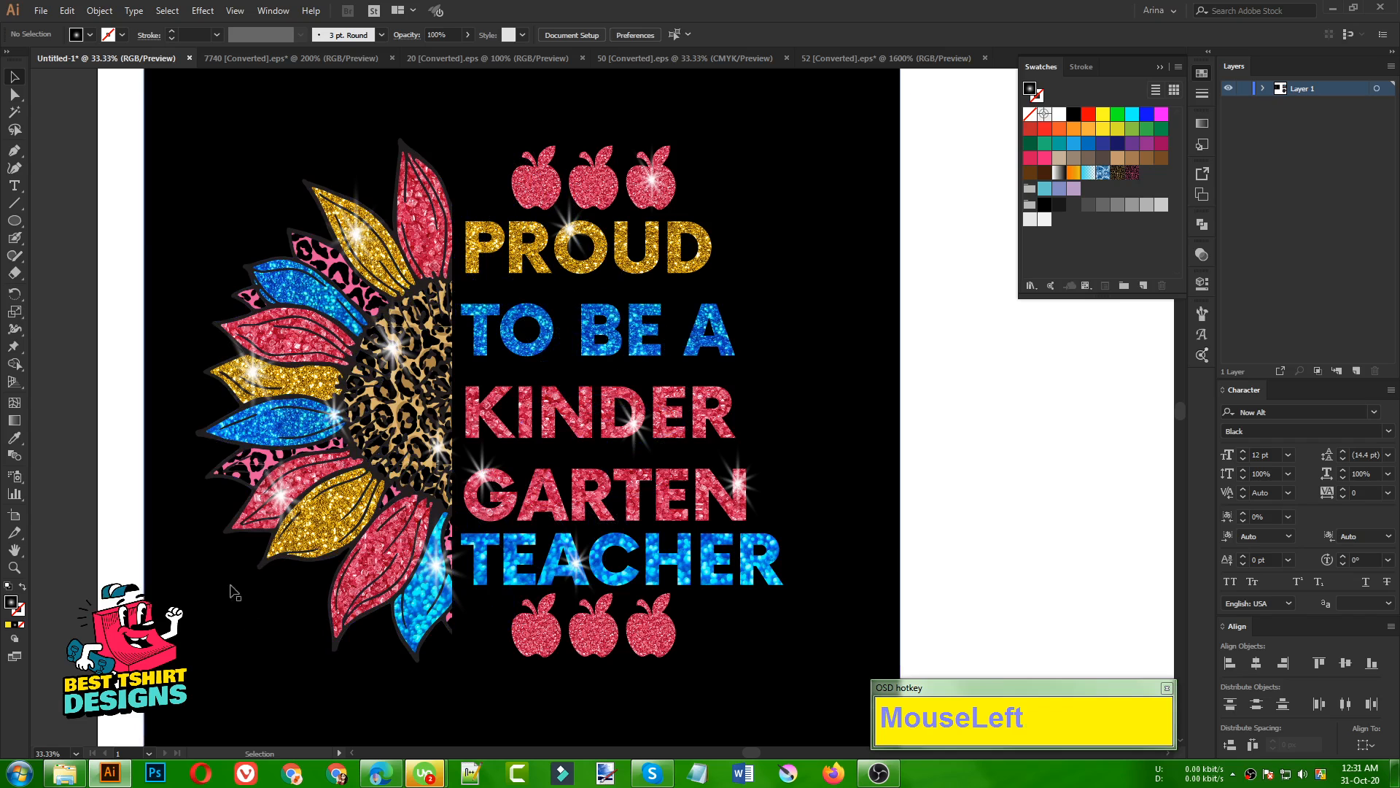
Step: Nudge the row of three apples below TEACHER slightly downward and deselect it
{"action": "left_click_drag", "start_coordinate": [179, 95], "coordinate": [825, 696]}
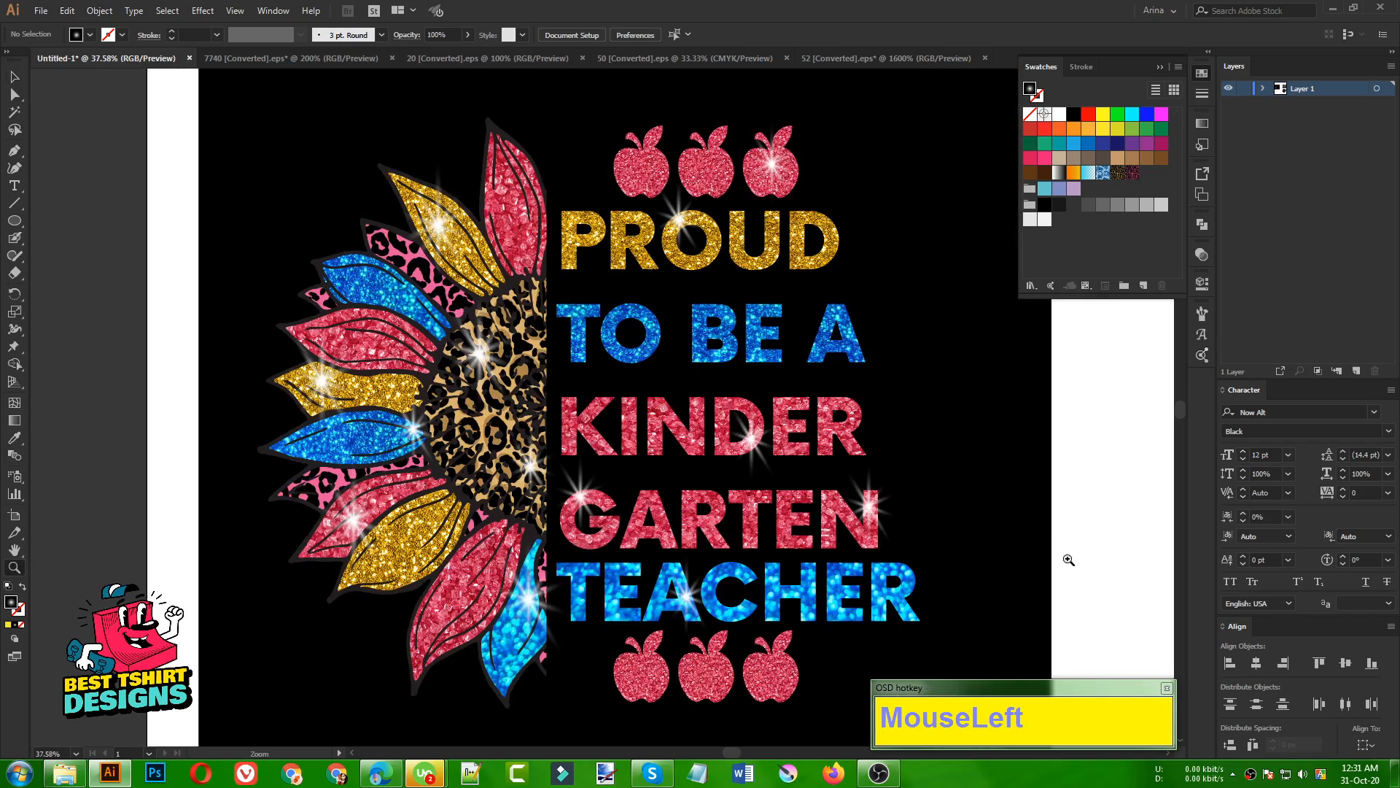
{"action": "left_click_drag", "start_coordinate": [1008, 519], "coordinate": [841, 516]}
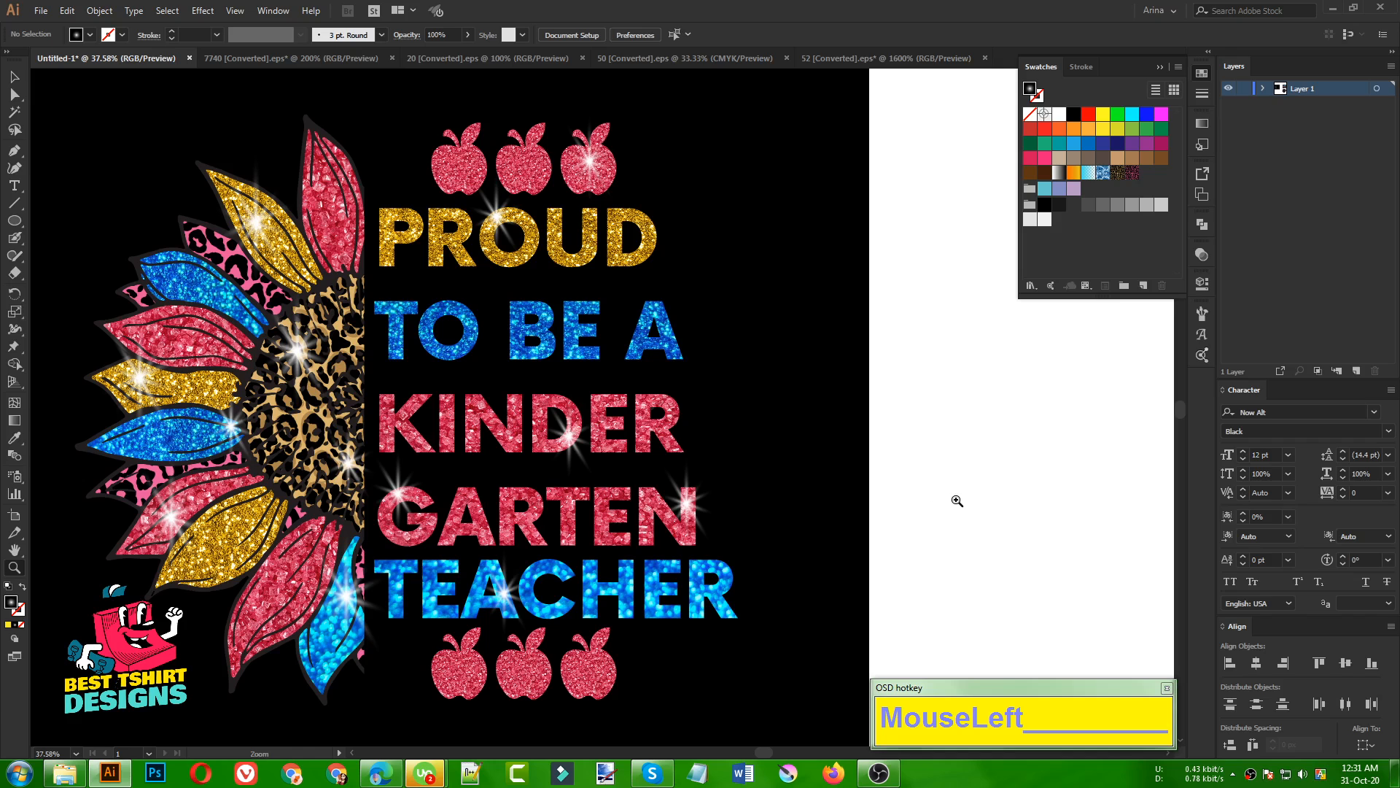
{"action": "key", "text": "v"}
{"action": "left_click", "coordinate": [958, 505]}
{"action": "left_click_drag", "start_coordinate": [438, 606], "coordinate": [715, 733]}
{"action": "key", "text": "Down"}
{"action": "key", "text": "Down"}
{"action": "key", "text": "Down"}
{"action": "key", "text": "Down"}
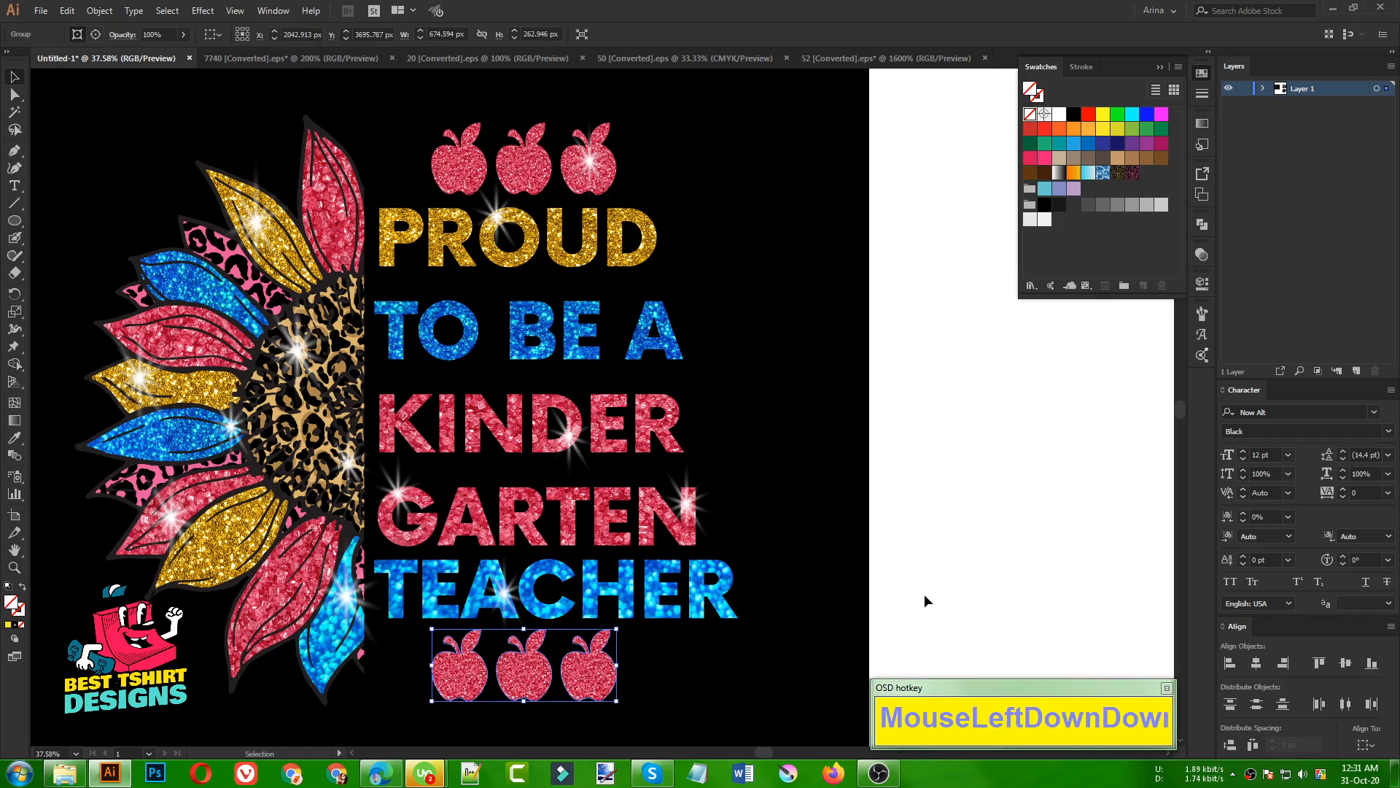
{"action": "left_click", "coordinate": [924, 594]}
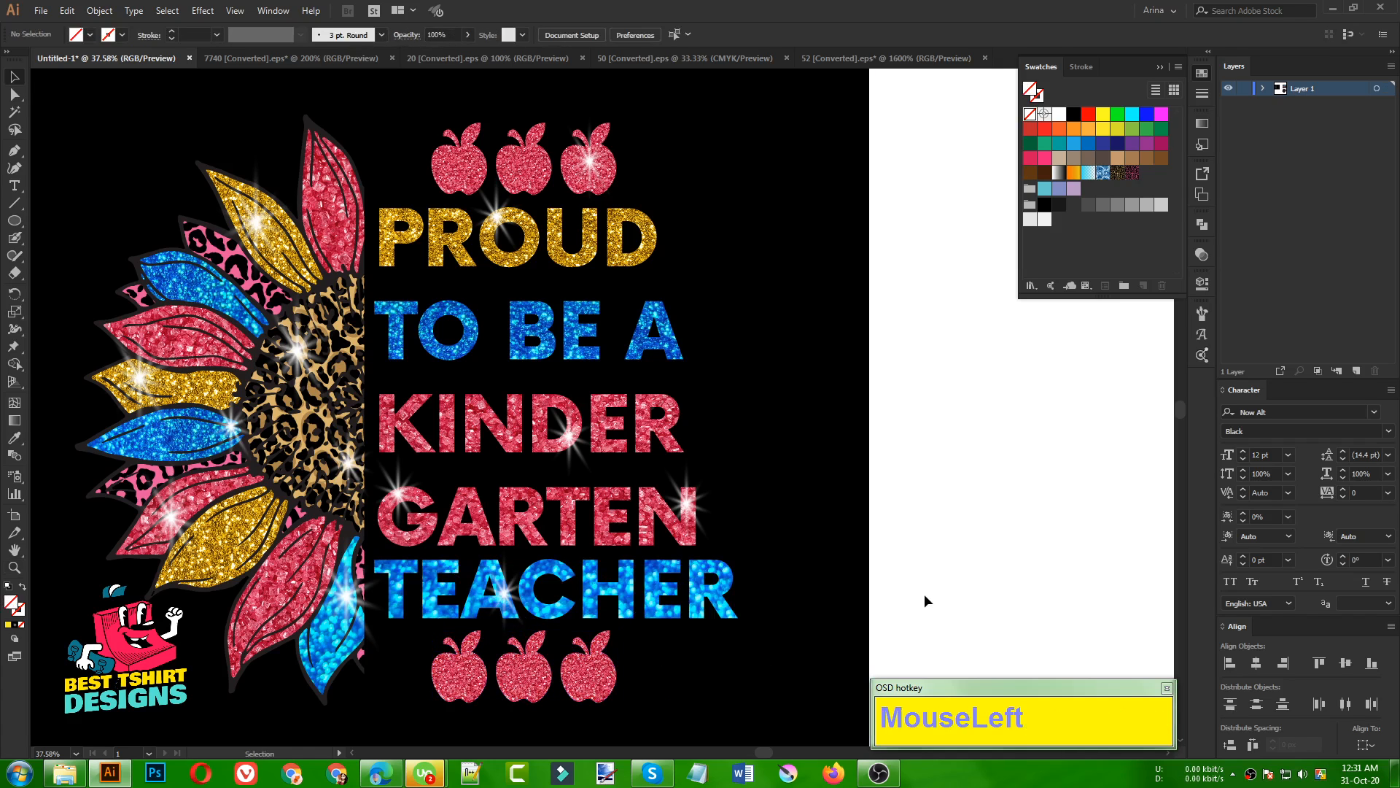